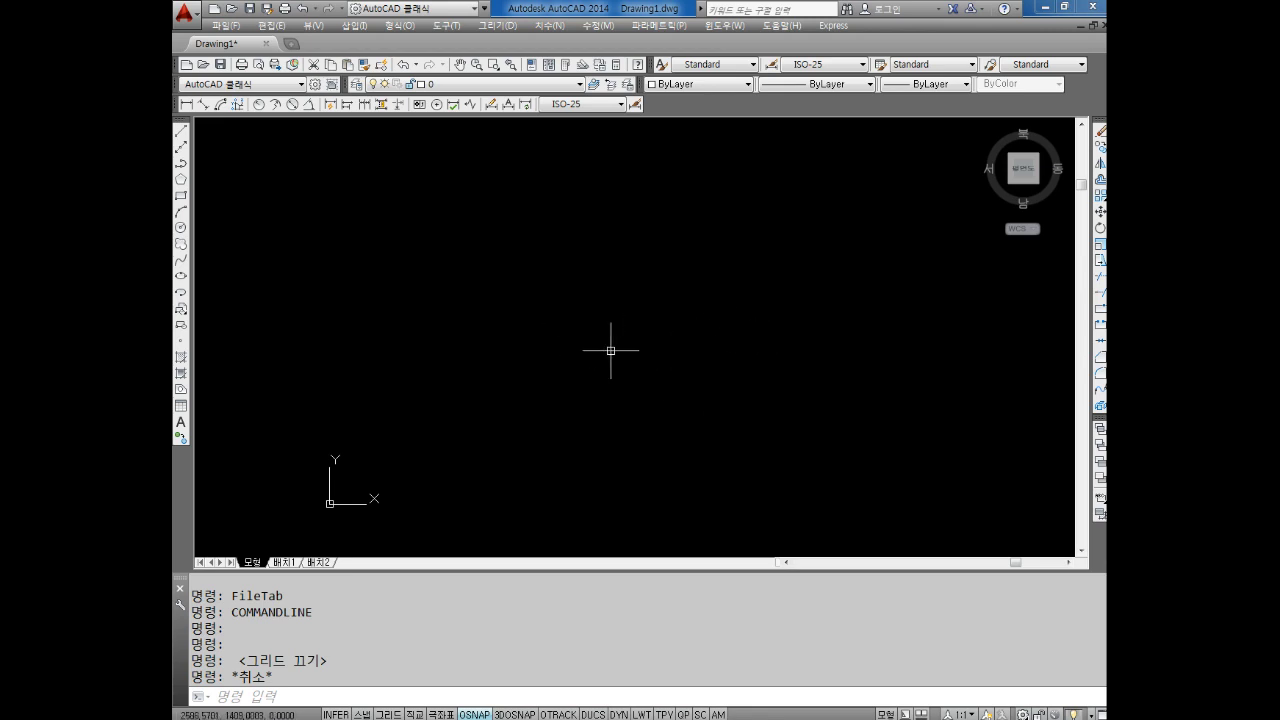
Draw a rectangle with RECTANG from corner 0,0 to 100,100
key(Escape)
key(Escape)
key(Escape)
text(r)
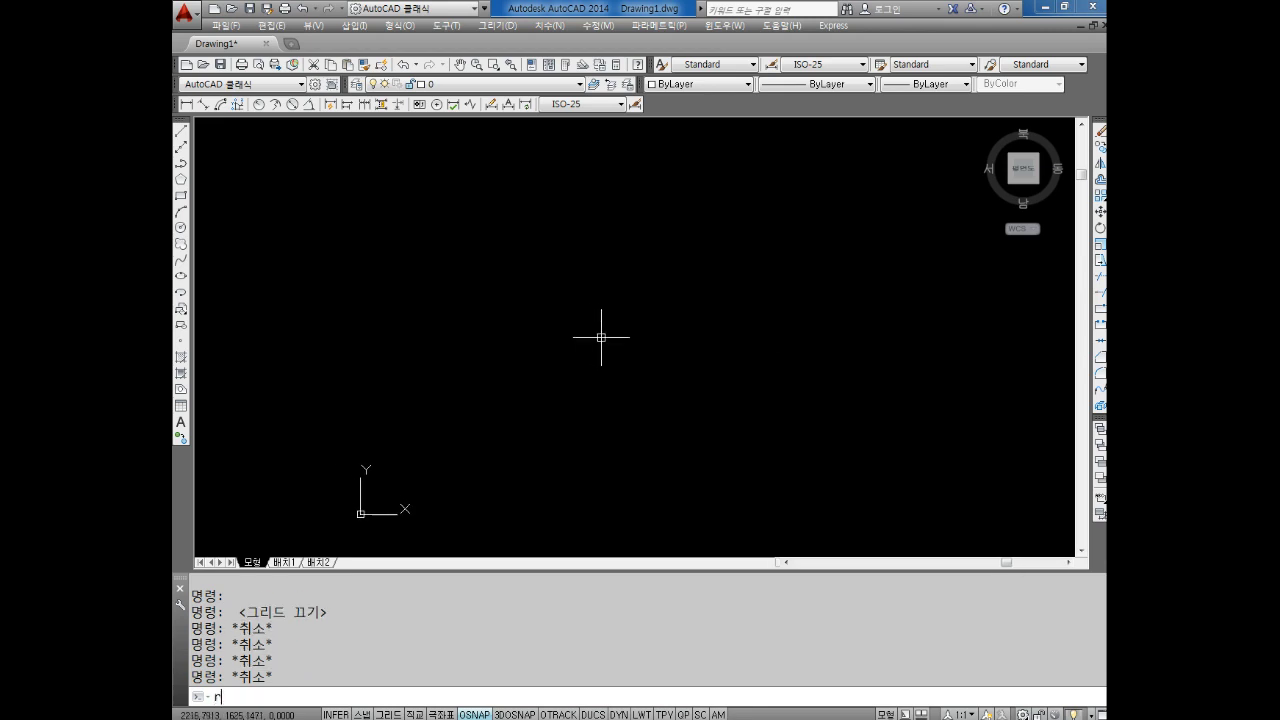
text(ec)
key(Return)
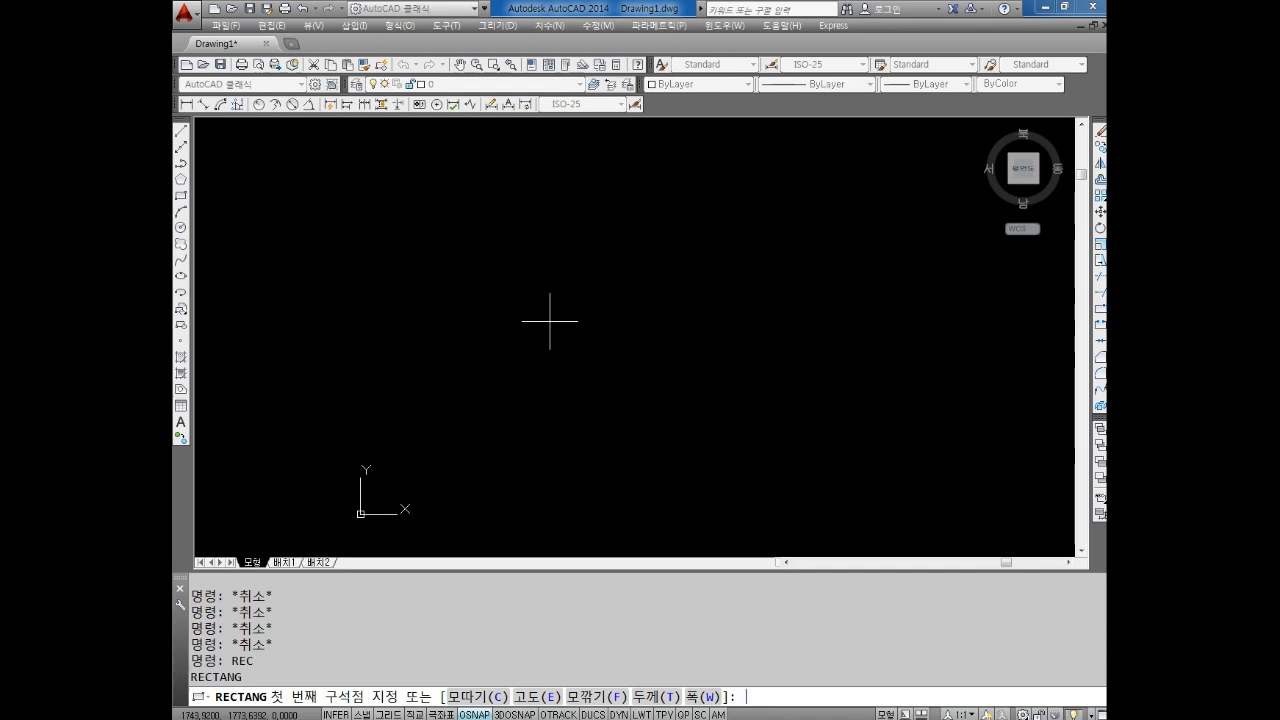
text(0,0)
key(Return)
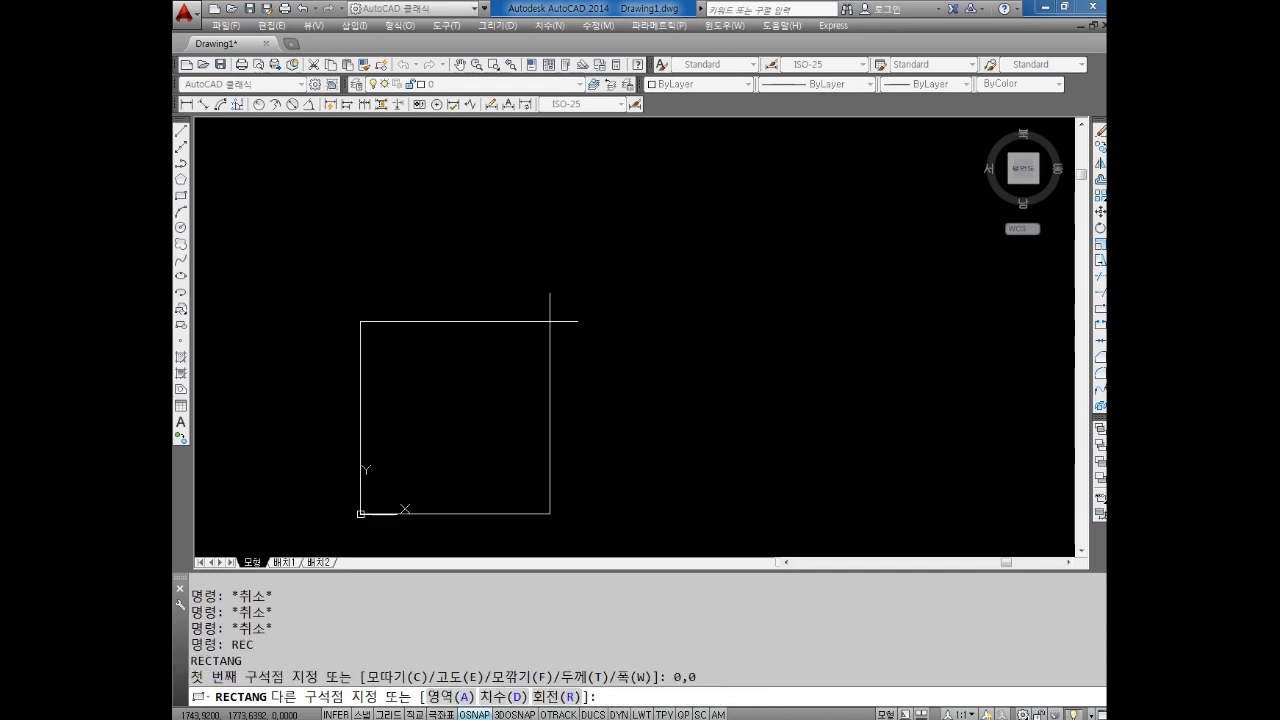
text(1)
text(0,)
text(0,100)
key(Return)
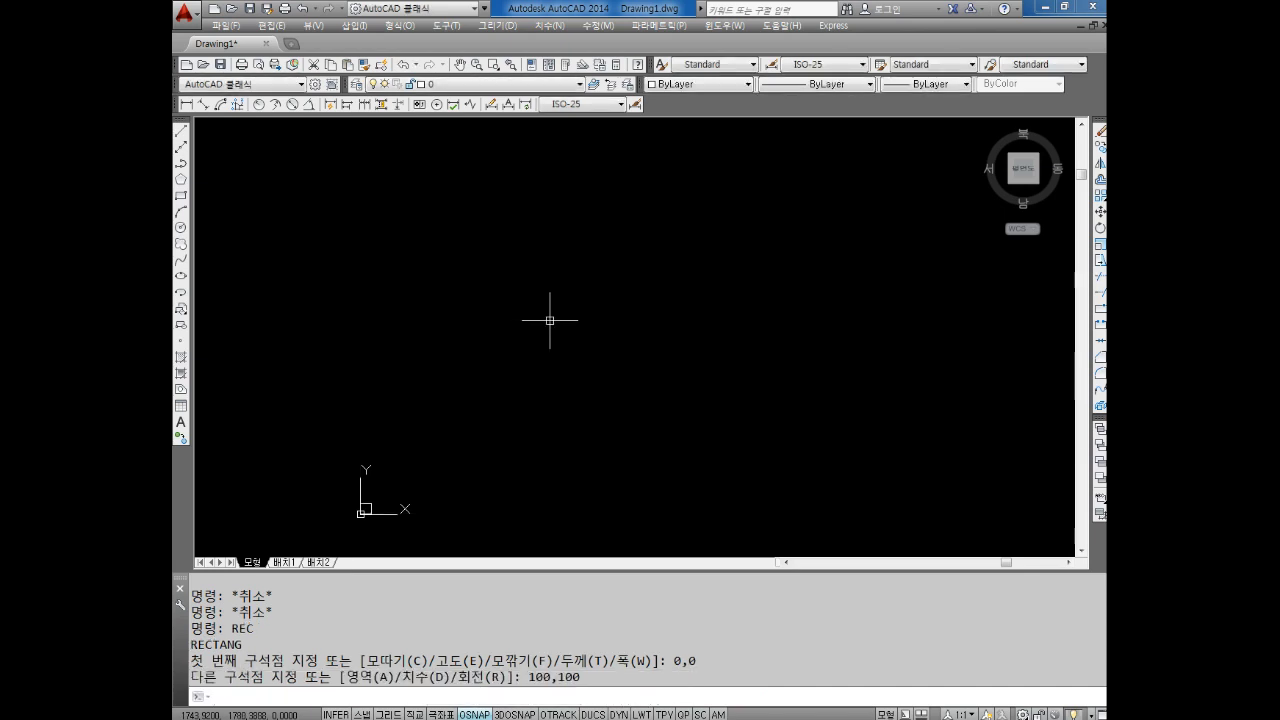
Zoom to All and then to Extents so the square fills the view
key(Escape)
key(Escape)
text(z)
key(Return)
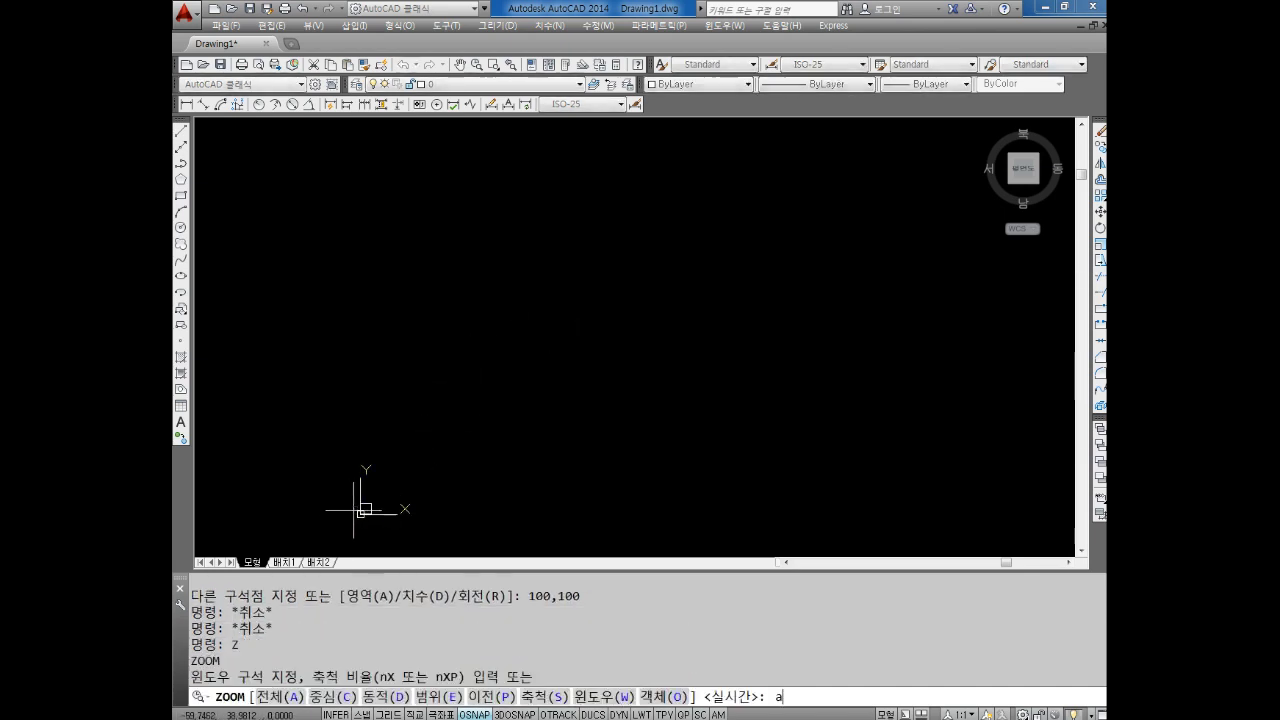
text(a)
key(Return)
text(z)
key(Return)
text(e)
key(Return)
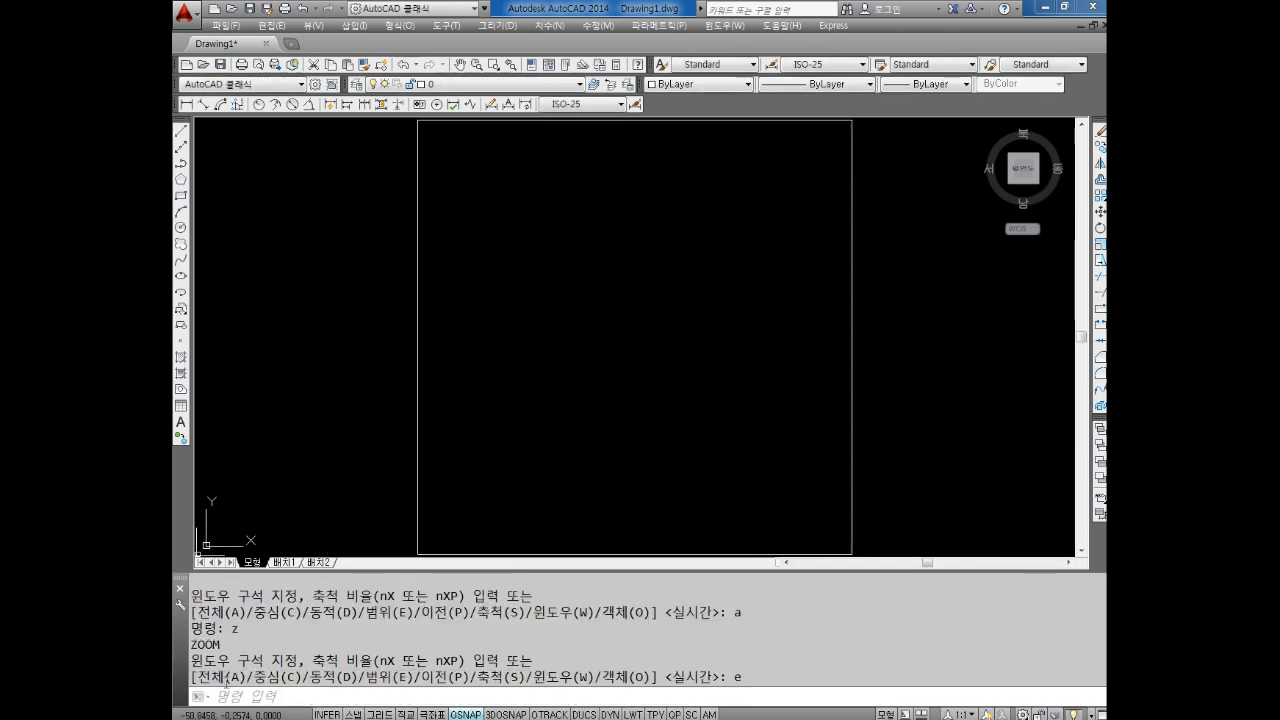
key(super)
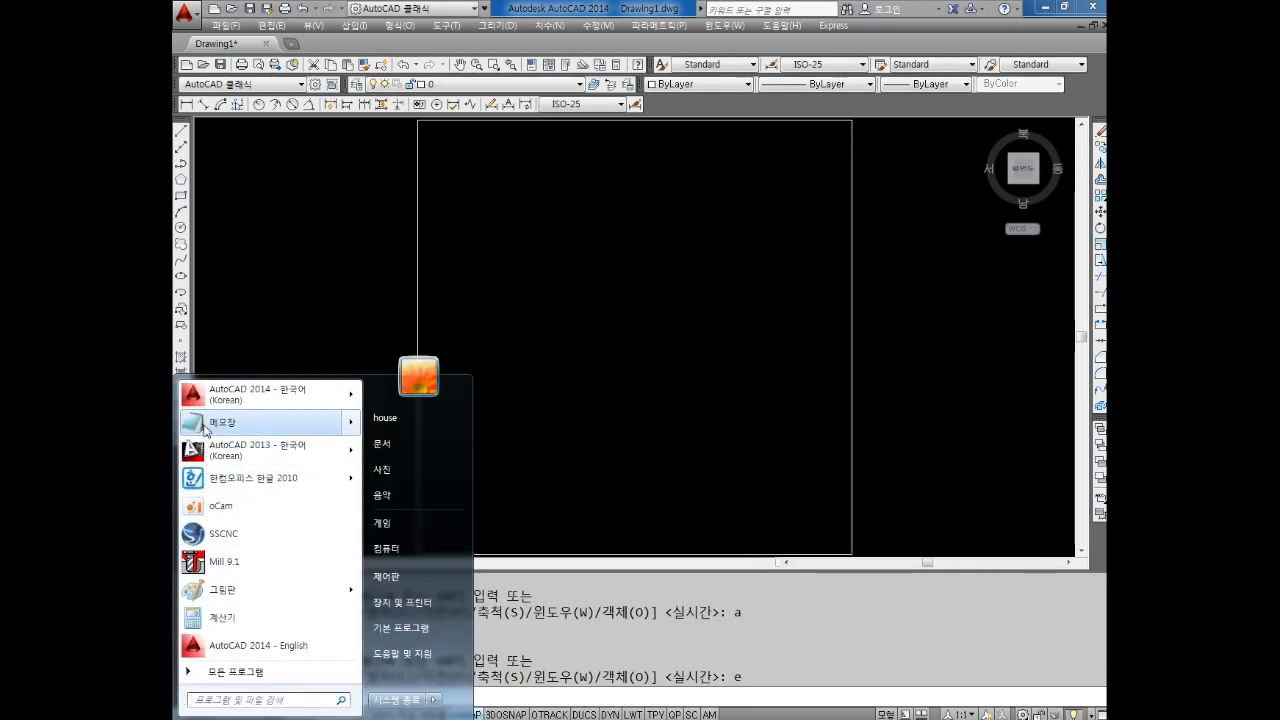
Start a Notepad note beside the drawing listing rec, 0,0 and 100,100 on separate lines
click(240, 426)
drag(791, 34, 849, 34)
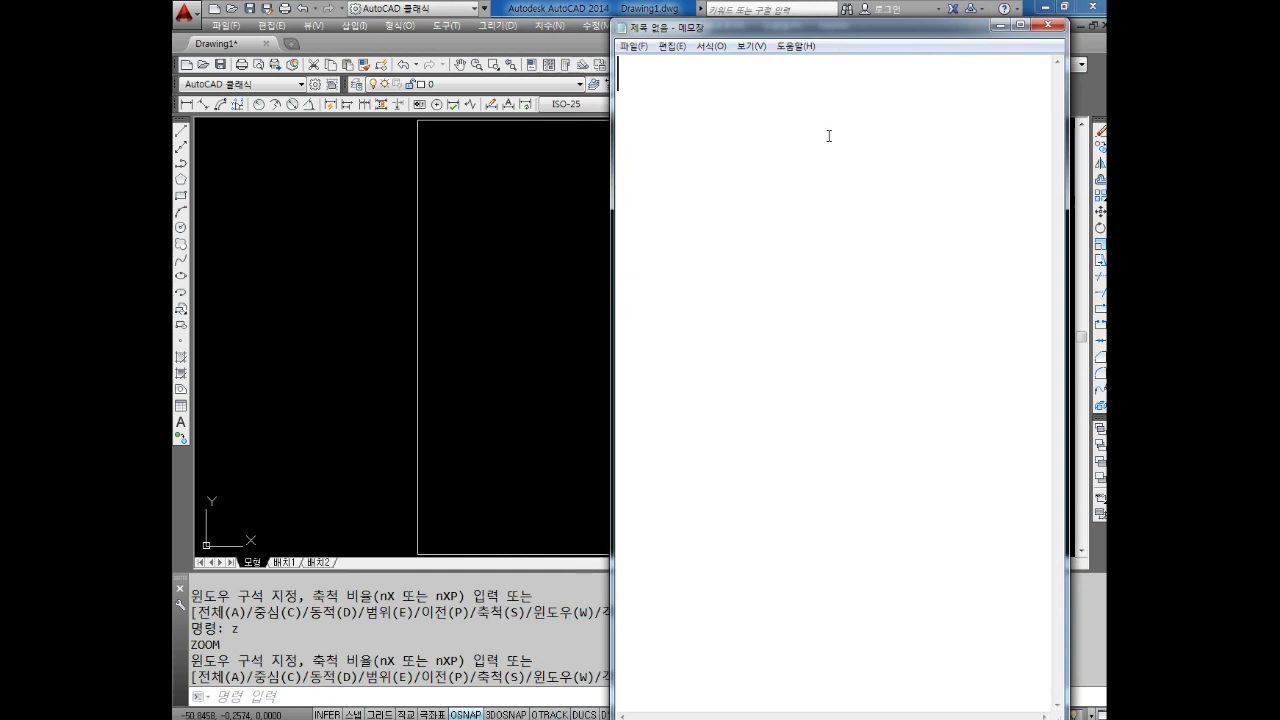
text(ㅇㅇ)
key(BackSpace)
key(BackSpace)
text(rec)
key(Return)
text(0,0)
key(Return)
text(1)
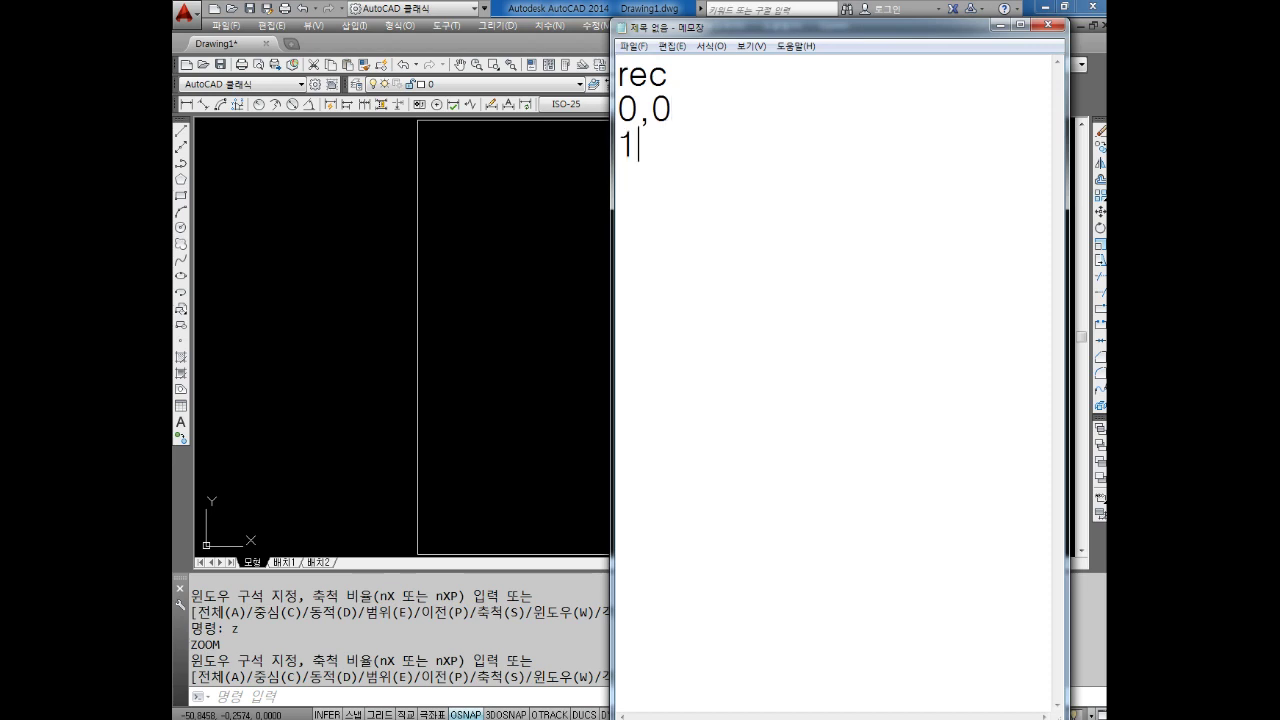
text(00.)
key(BackSpace)
text(,100)
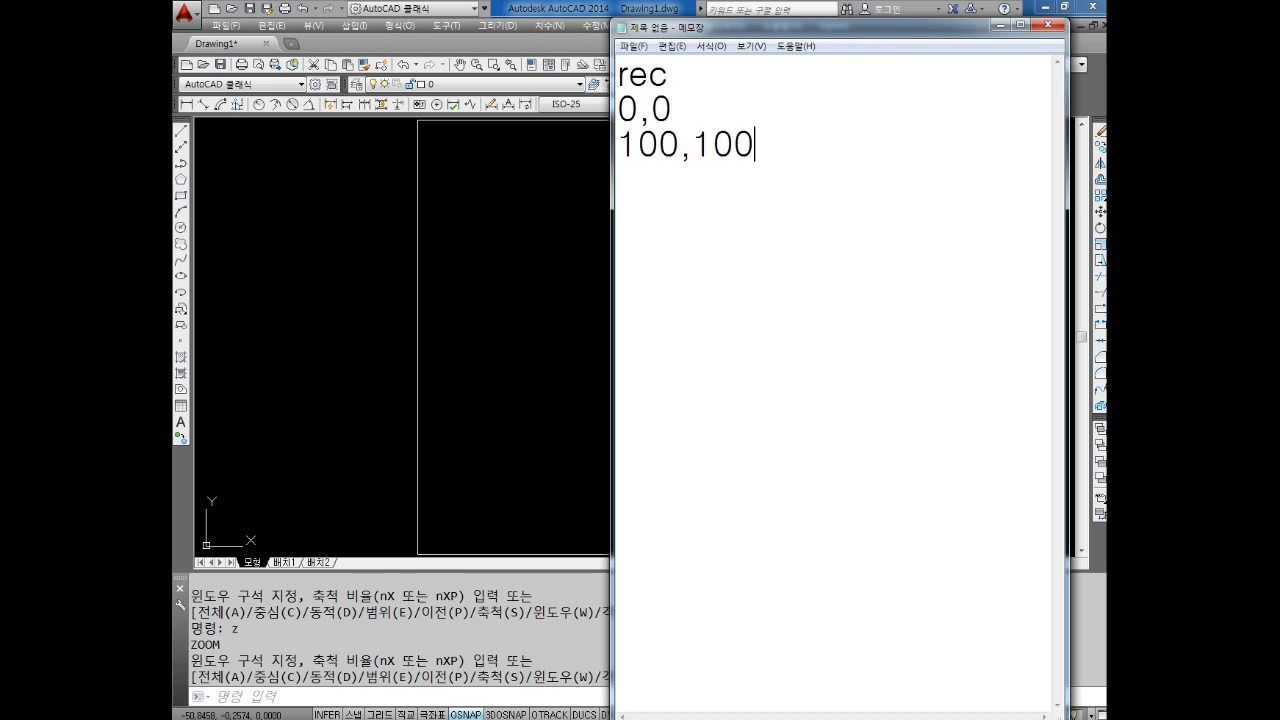
key(Return)
Add the zoom inputs z, a, z, e on following lines, then a blank line
key(Return)
text(ㅋ)
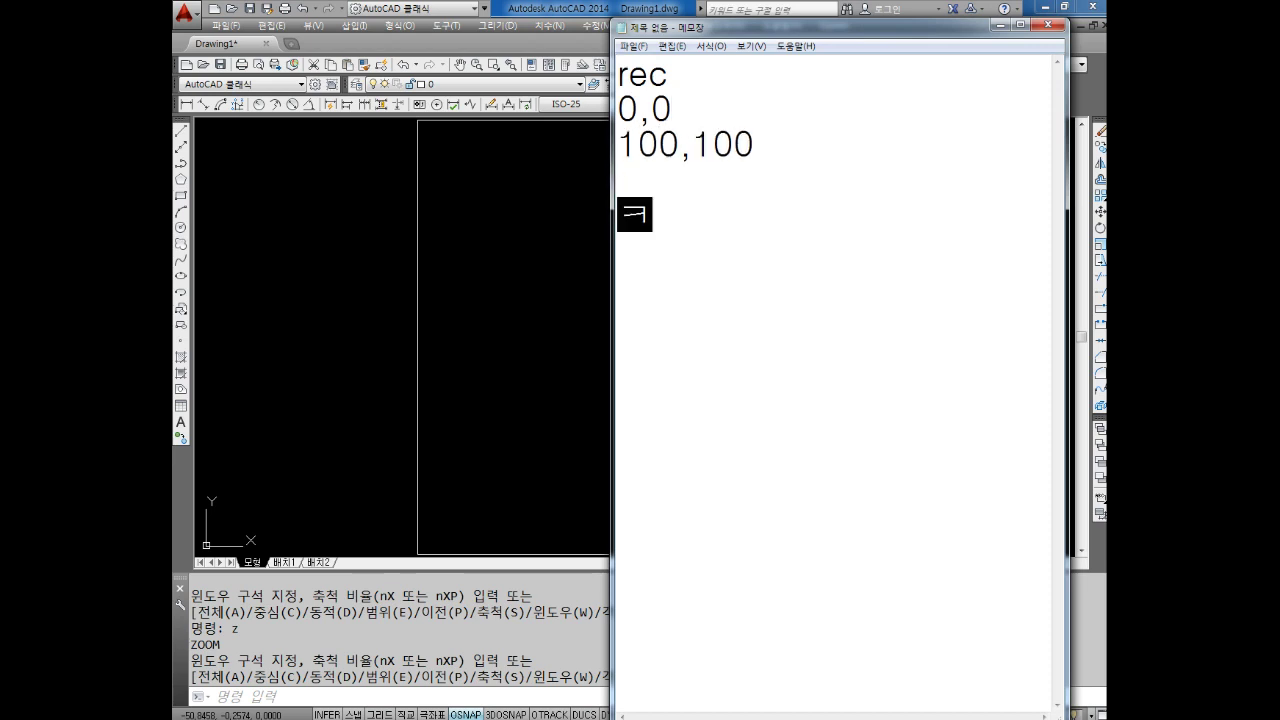
key(BackSpace)
text(z)
key(Return)
text(a)
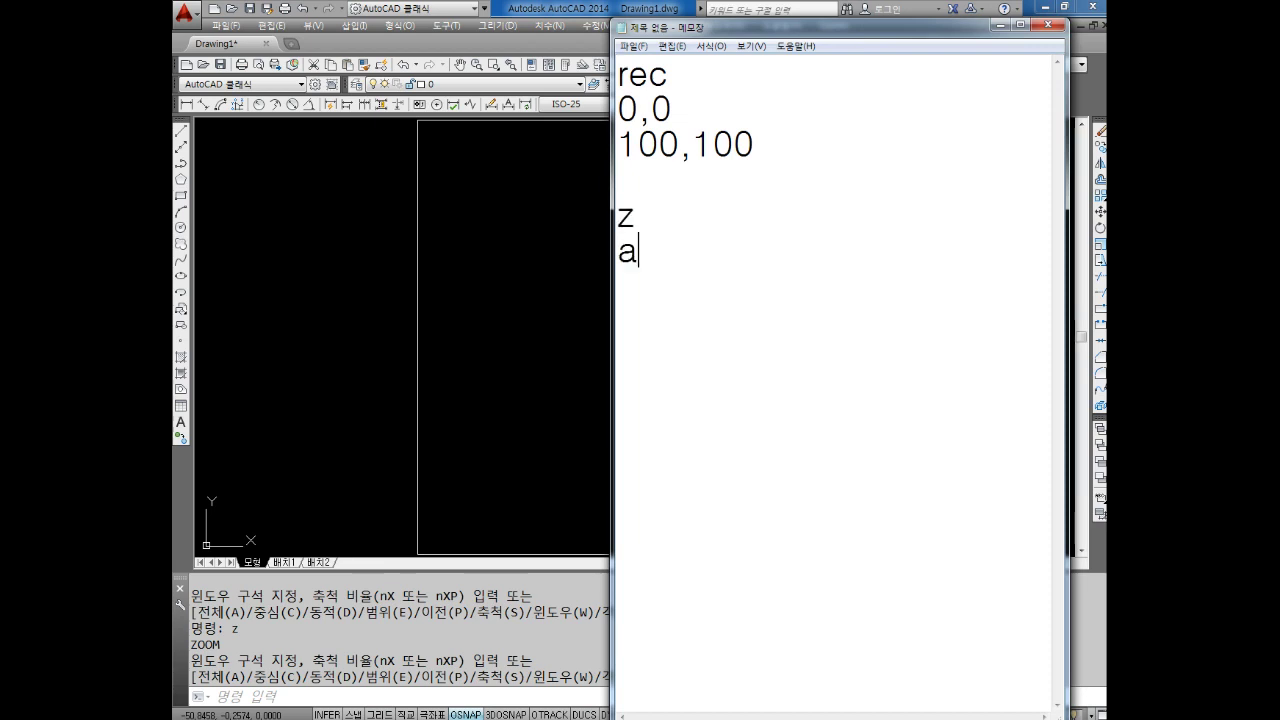
key(Return)
text(z)
key(Return)
text(e)
key(Return)
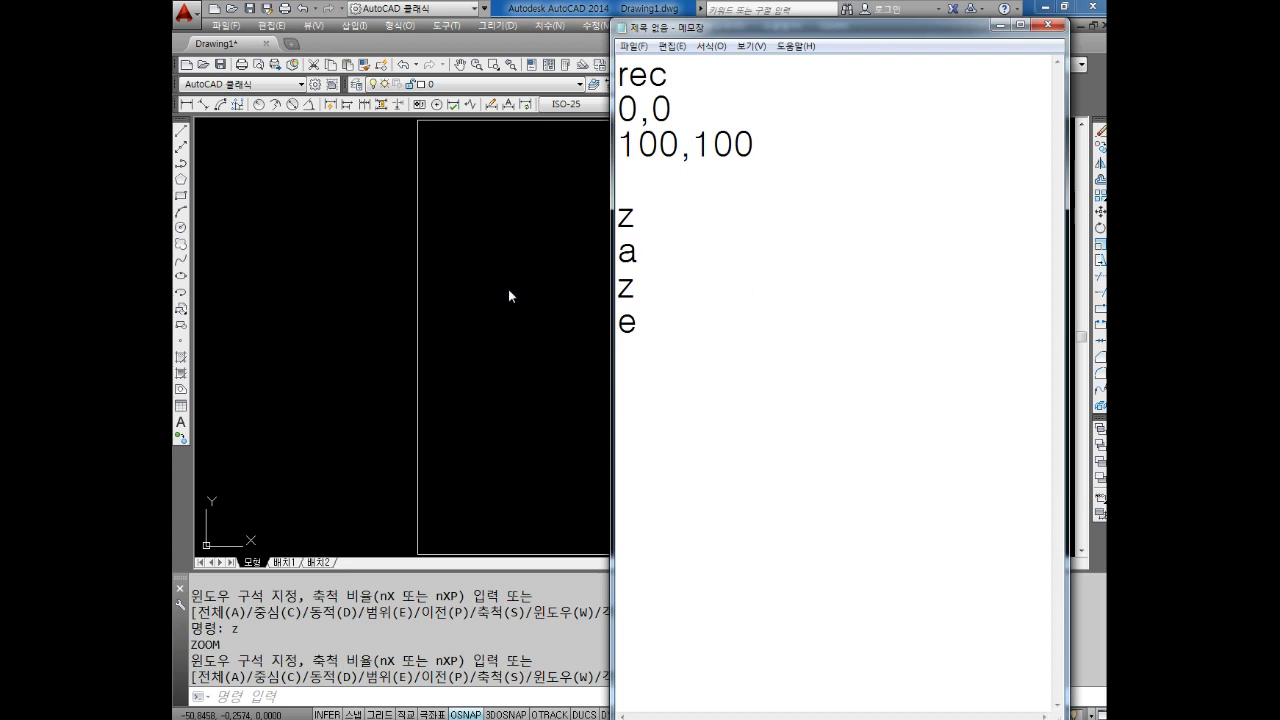
key(Return)
Add the terms 모따기 챔퍼 and 모깍기 필렛 on two lines
text(모따기)
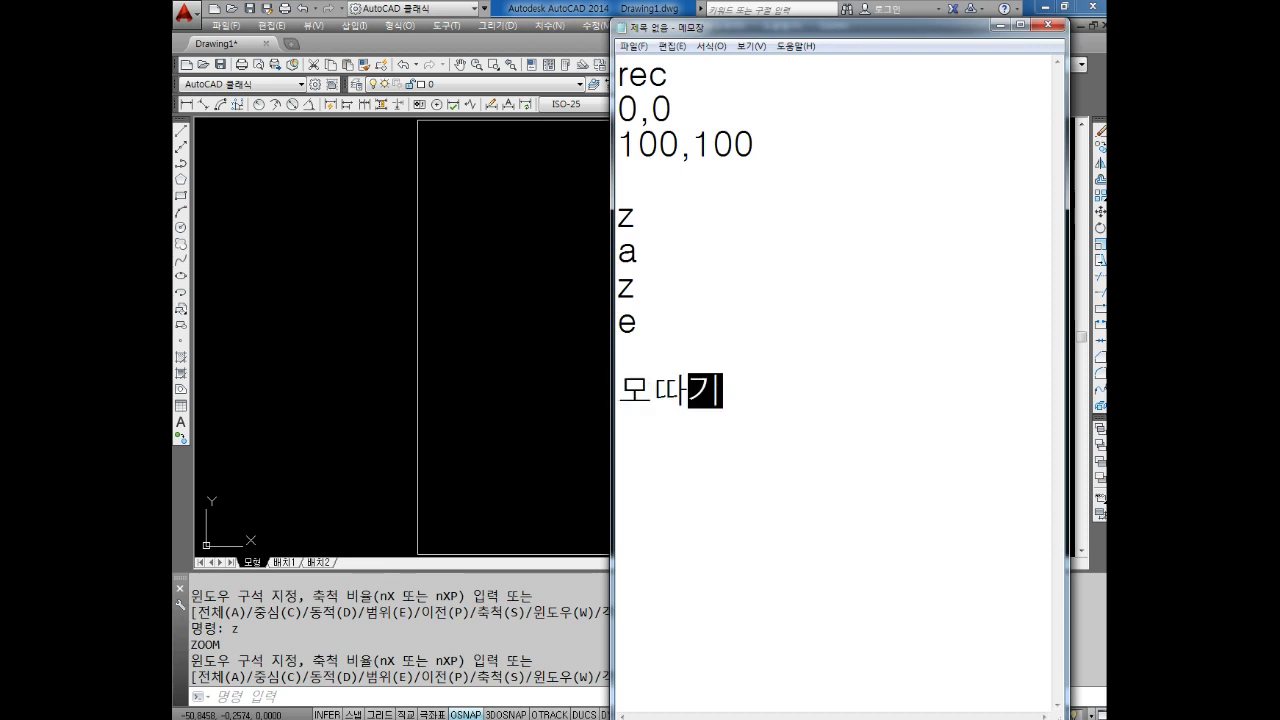
key(Return)
text(모까기)
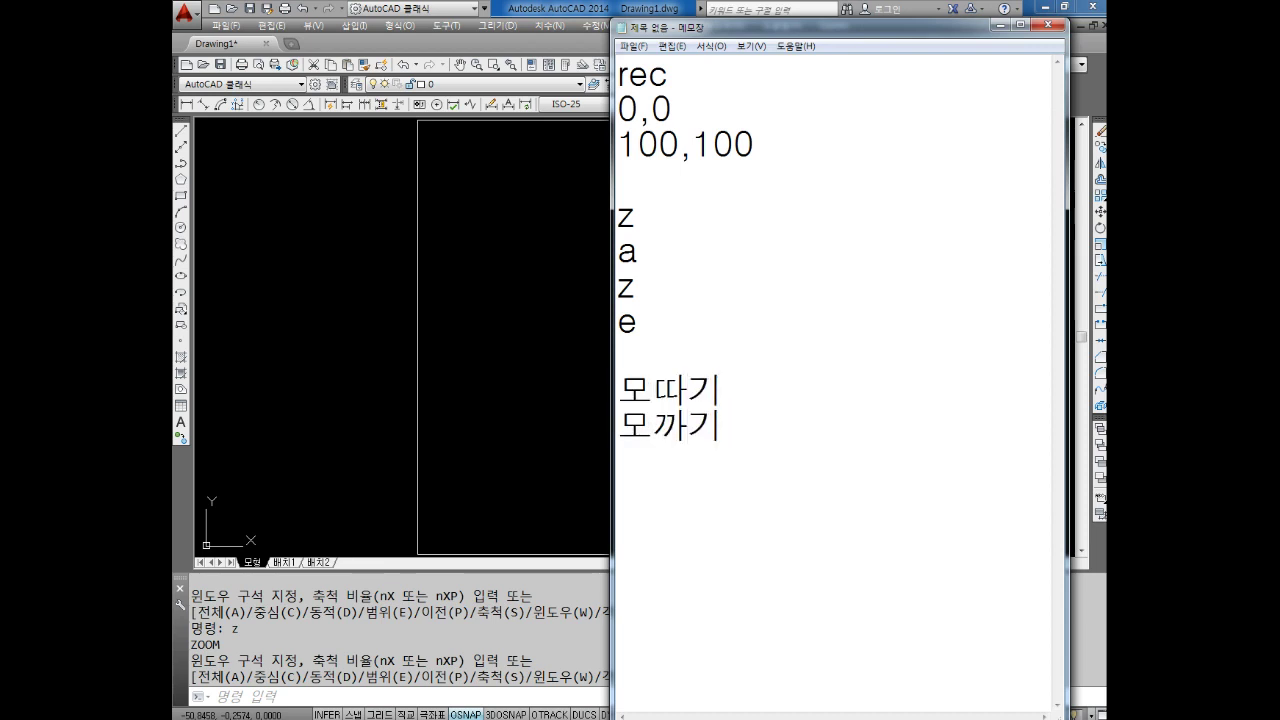
key(BackSpace)
key(BackSpace)
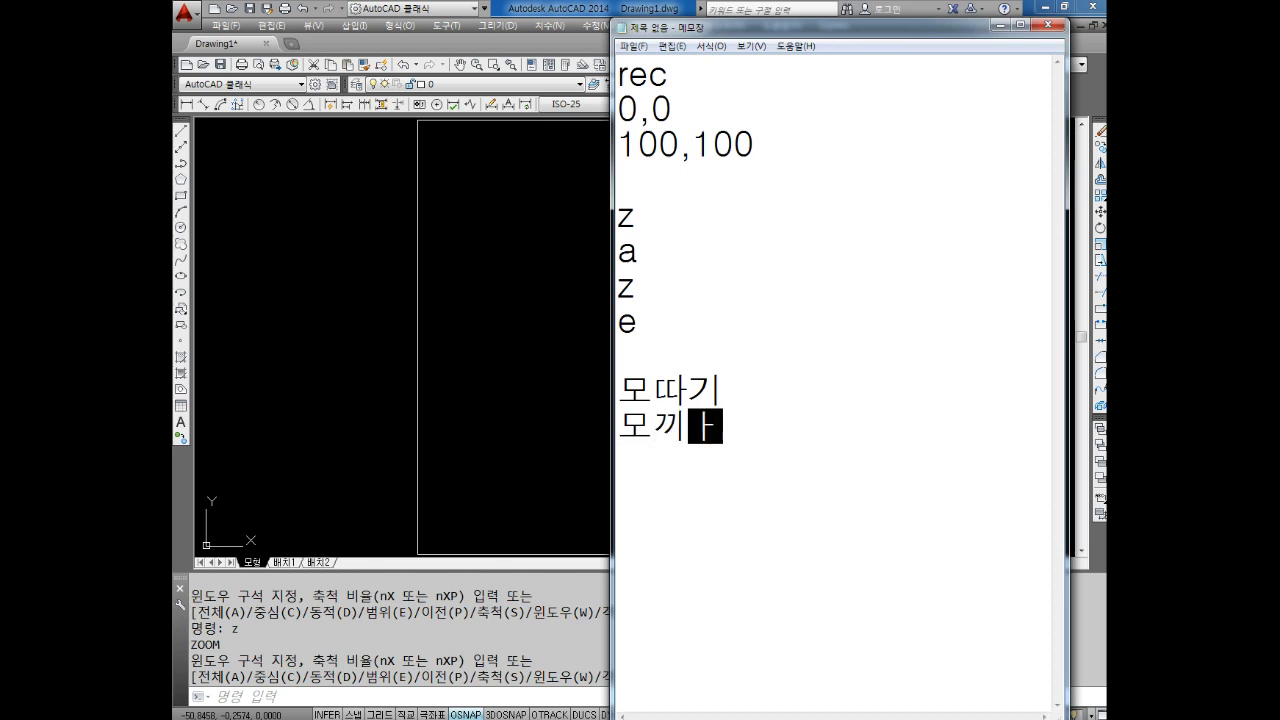
text(깍기)
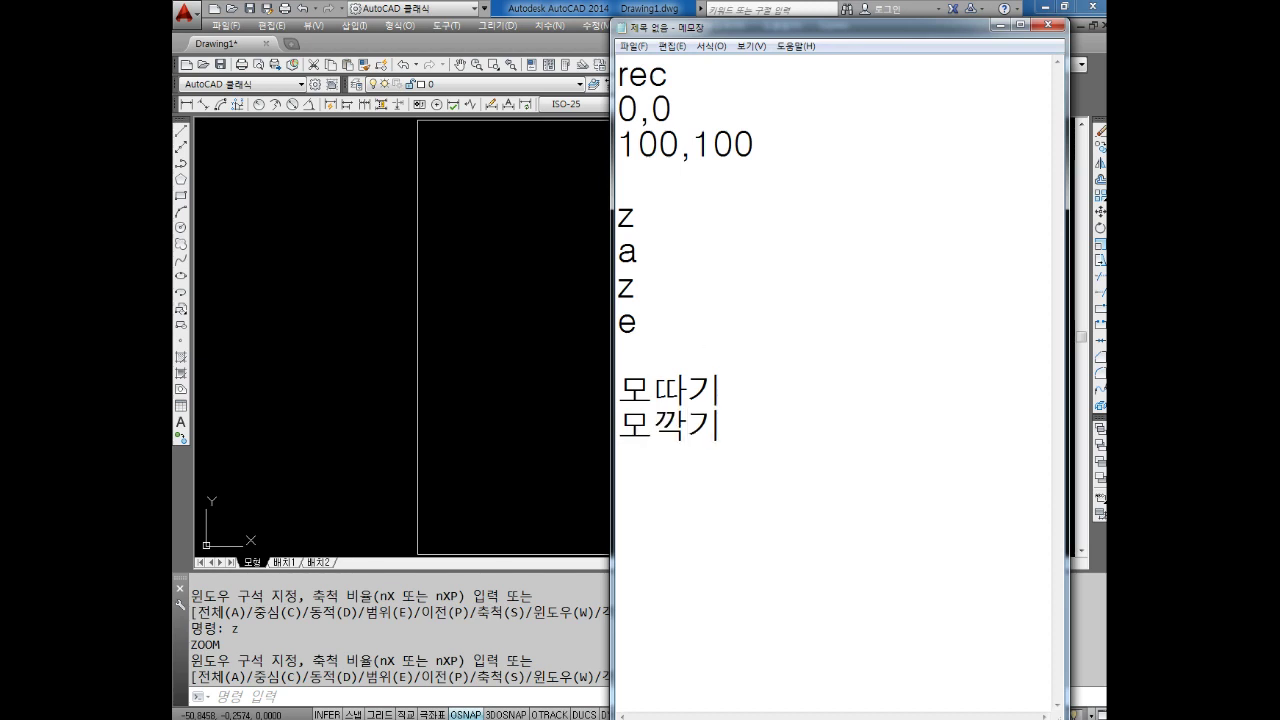
text(챔퍼)
key(Down)
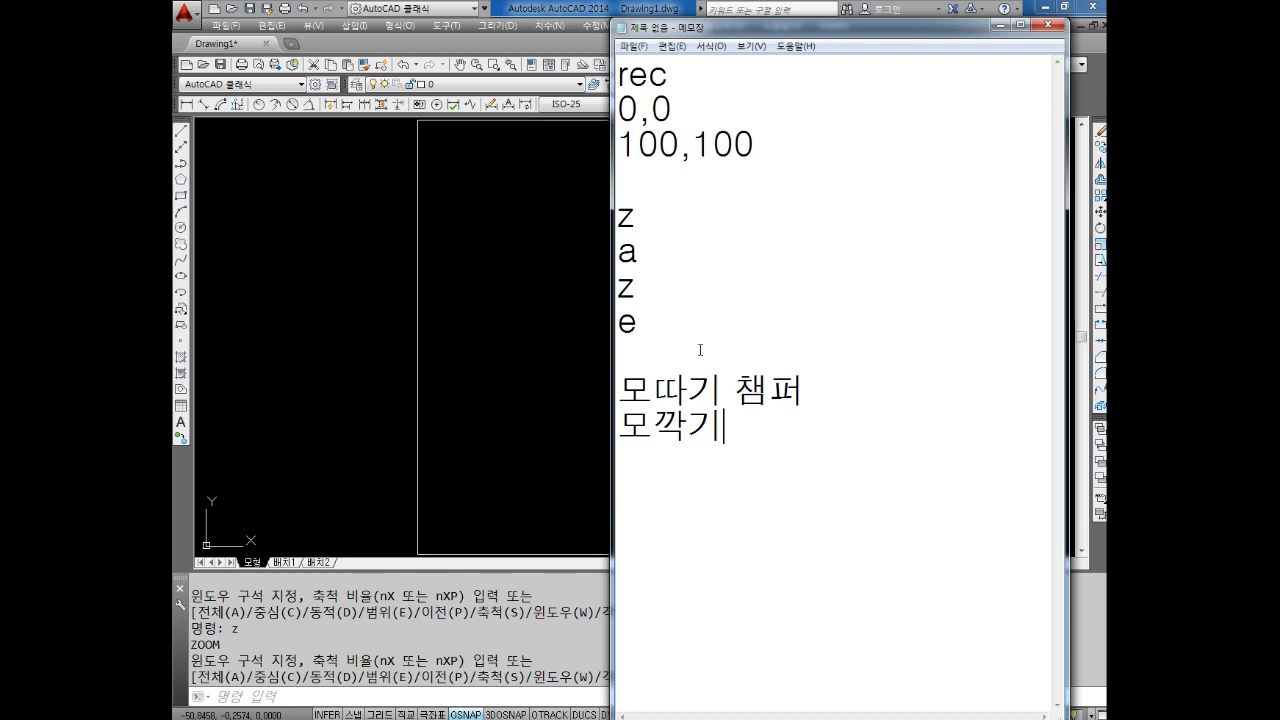
text(필렛)
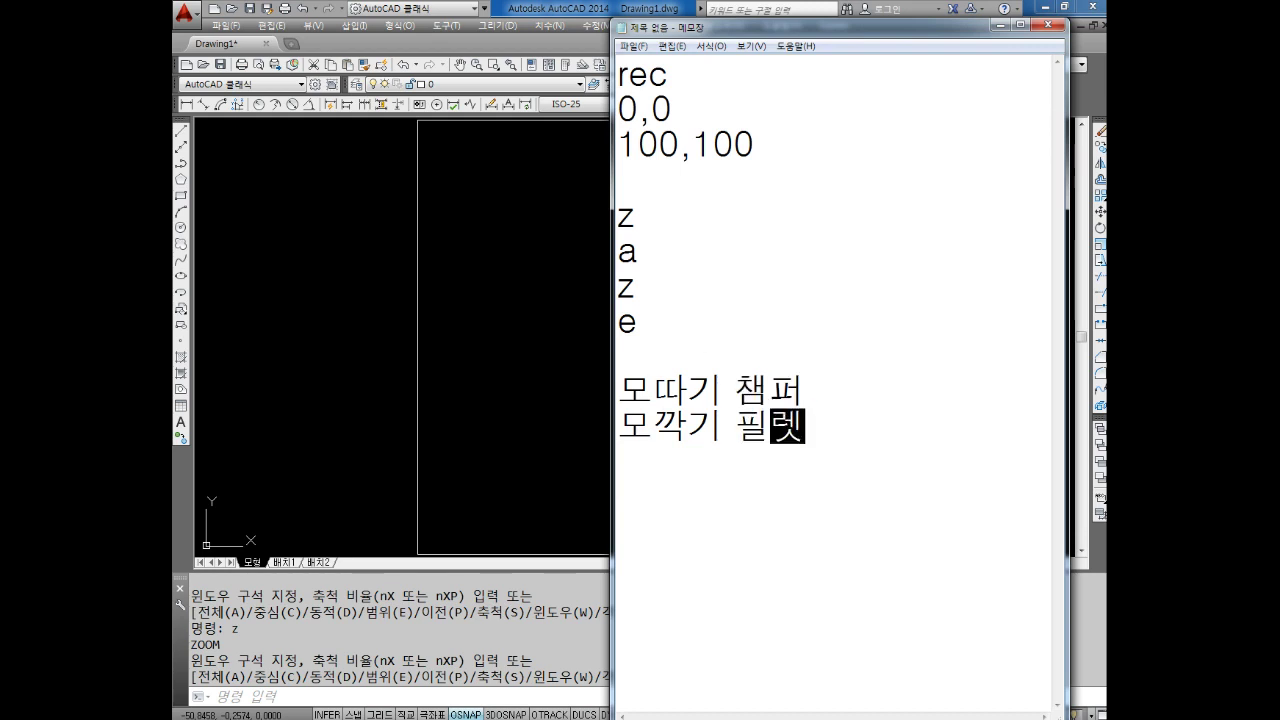
key(Left)
key(Down)
Append shortcut C to the chamfer line and R to the fillet line
key(Right)
key(Up)
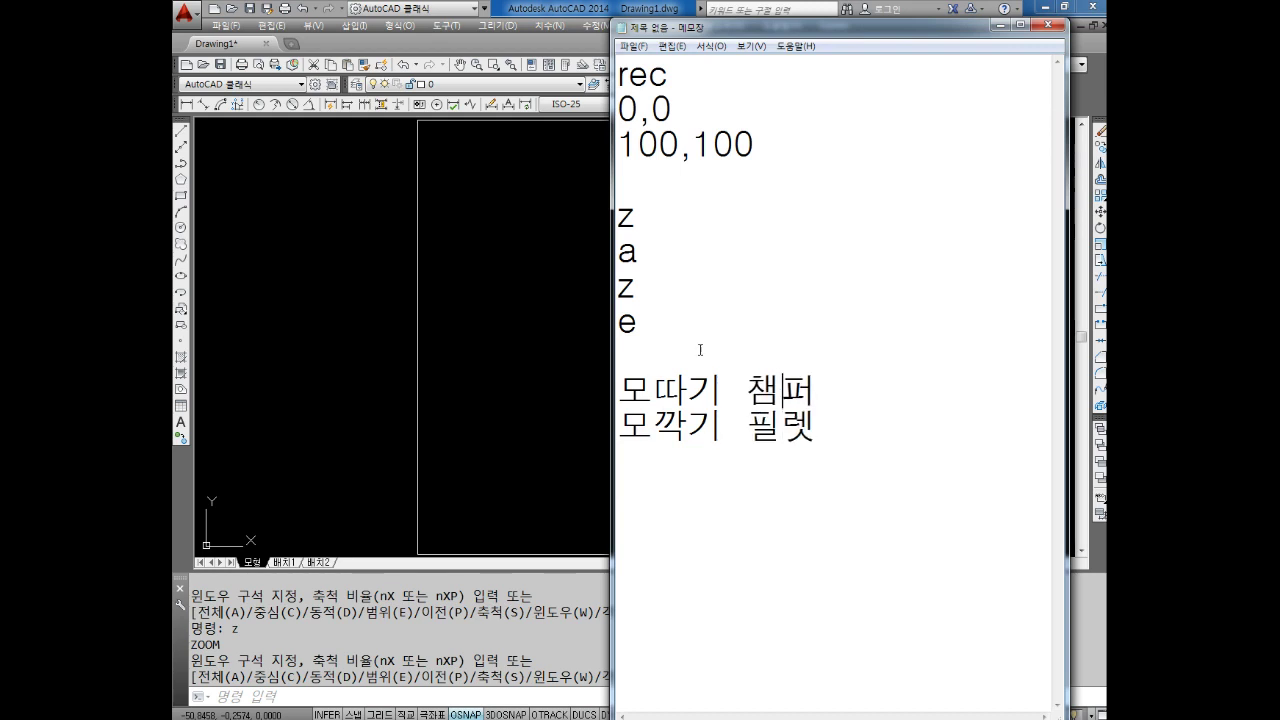
key(Right)
key(Right)
key(Left)
text(c)
key(BackSpace)
text(C)
key(Right)
key(Left)
key(Down)
text(R)
key(Down)
Add CHA after C and F after R as further shortcuts
key(Right)
key(Up)
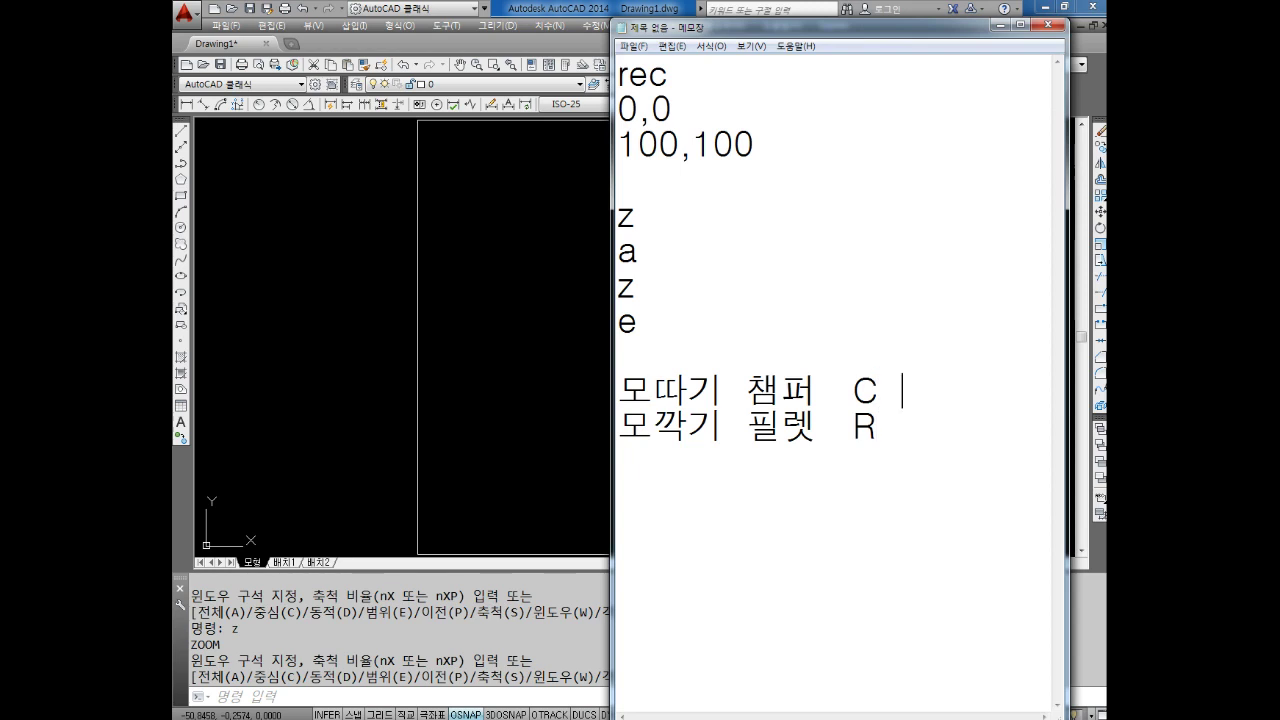
text(c)
key(BackSpace)
text(CAH)
key(BackSpace)
key(BackSpace)
text(HA)
key(Left)
key(Left)
key(Left)
key(Down)
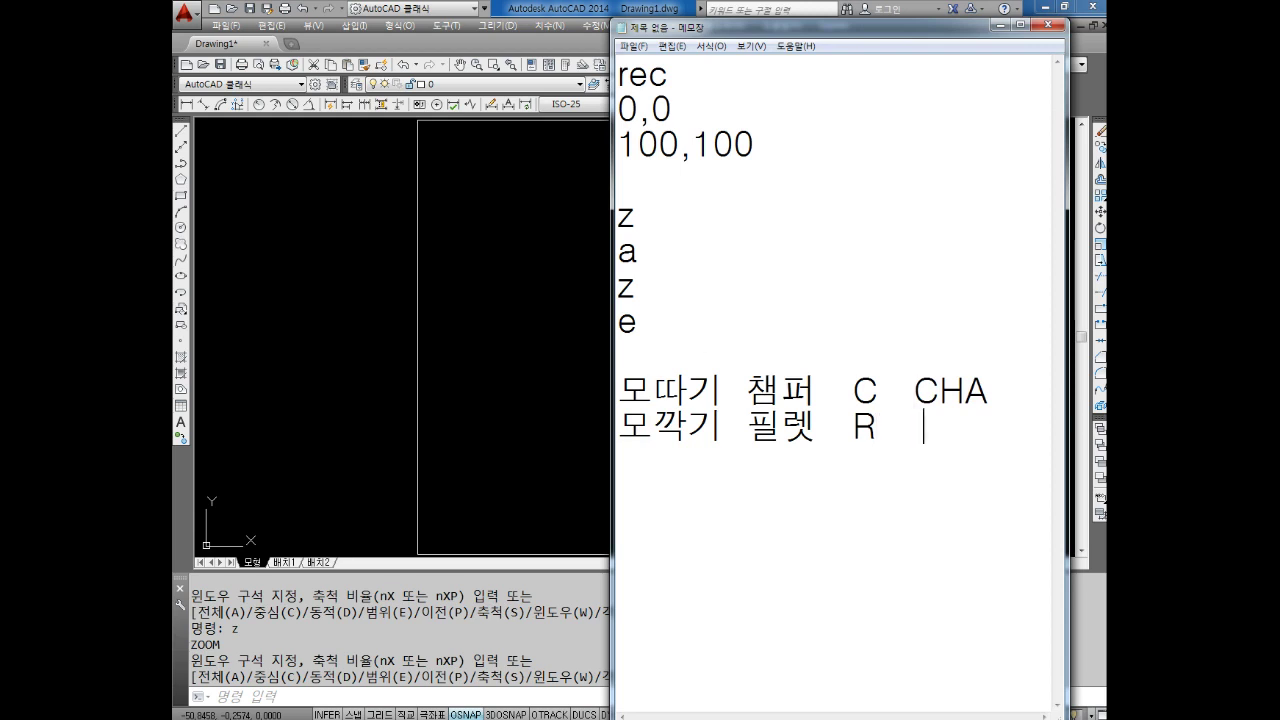
text(ㄹ)
key(BackSpace)
key(BackSpace)
text(F)
key(Left)
key(Left)
key(Left)
Push the fillet heading down and start the chamfer procedure with a CHA line
key(Home)
key(Return)
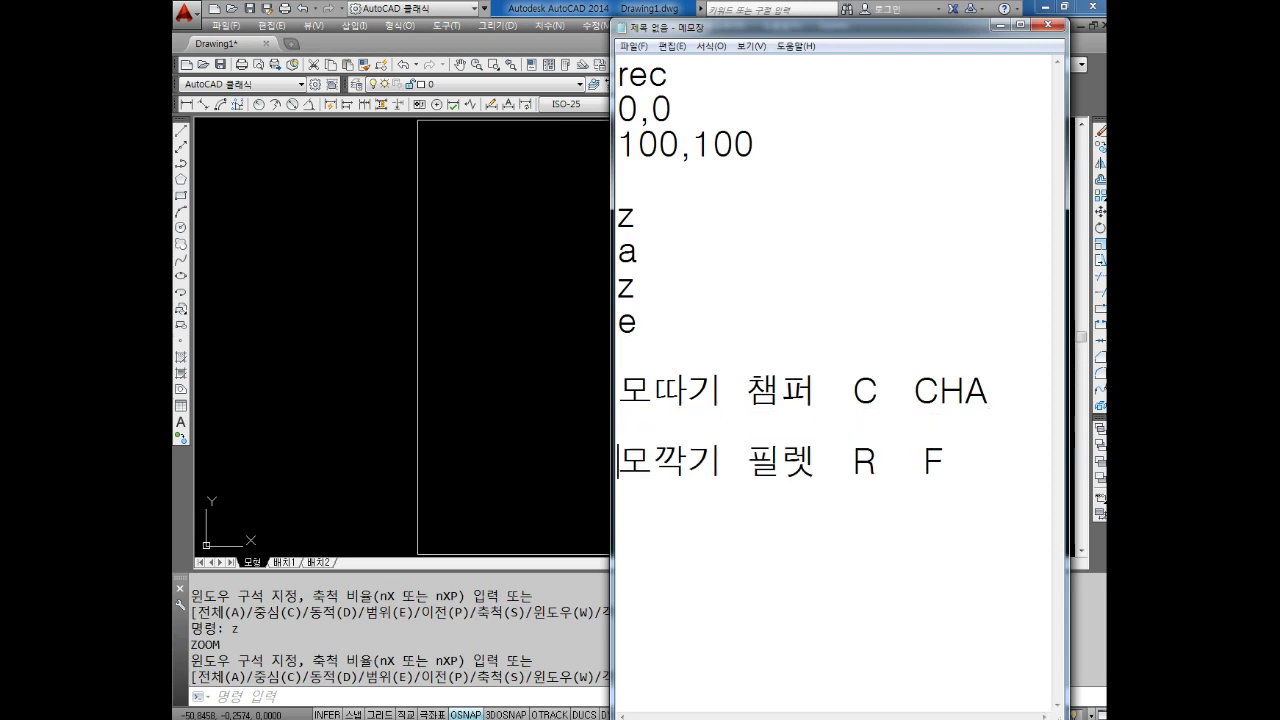
key(Return)
key(Return)
key(Up)
key(Up)
text(ㅊ)
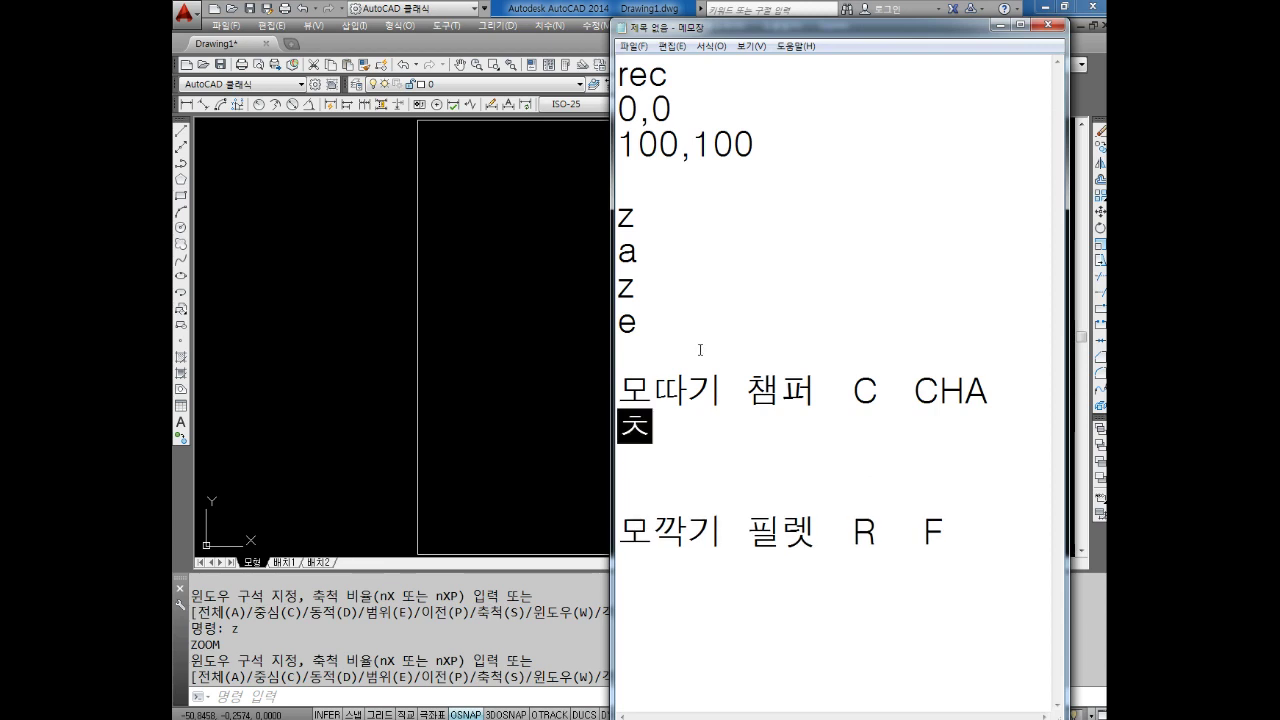
key(BackSpace)
text(CHA)
key(Return)
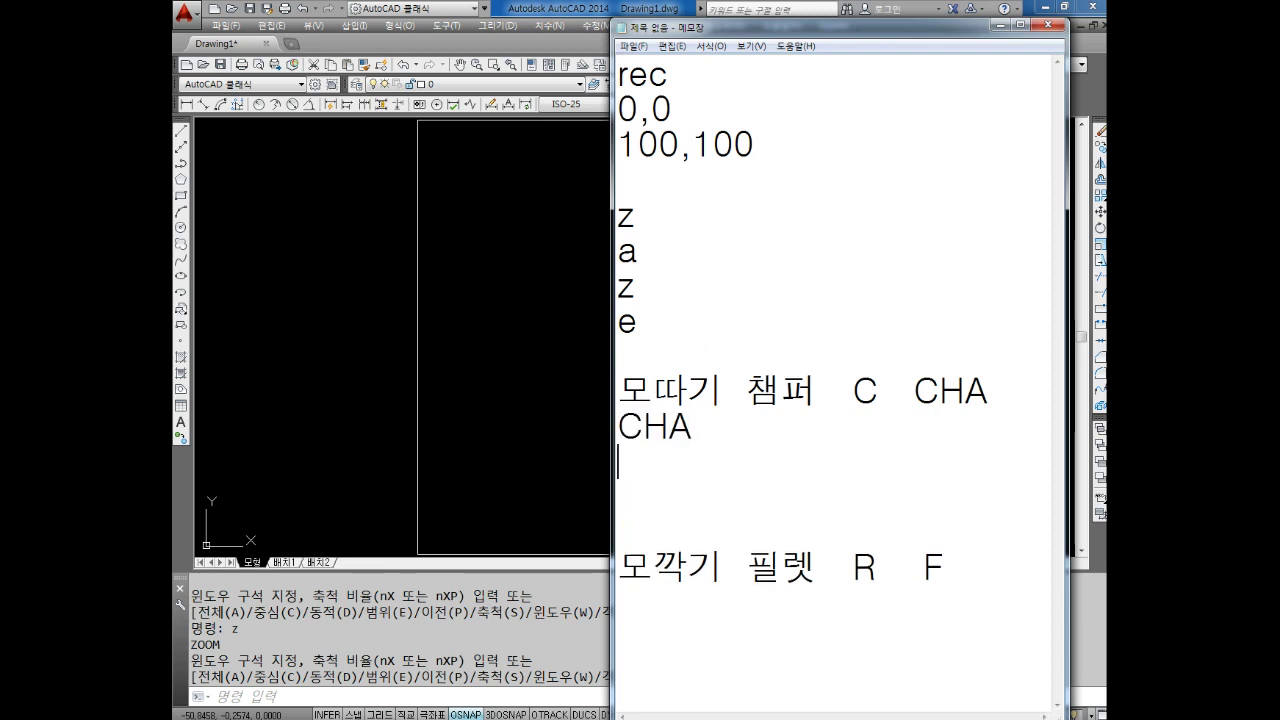
List chamfer steps D, 수평 and 수직 거리값 입력, then add blank lines below
text(D)
key(Return)
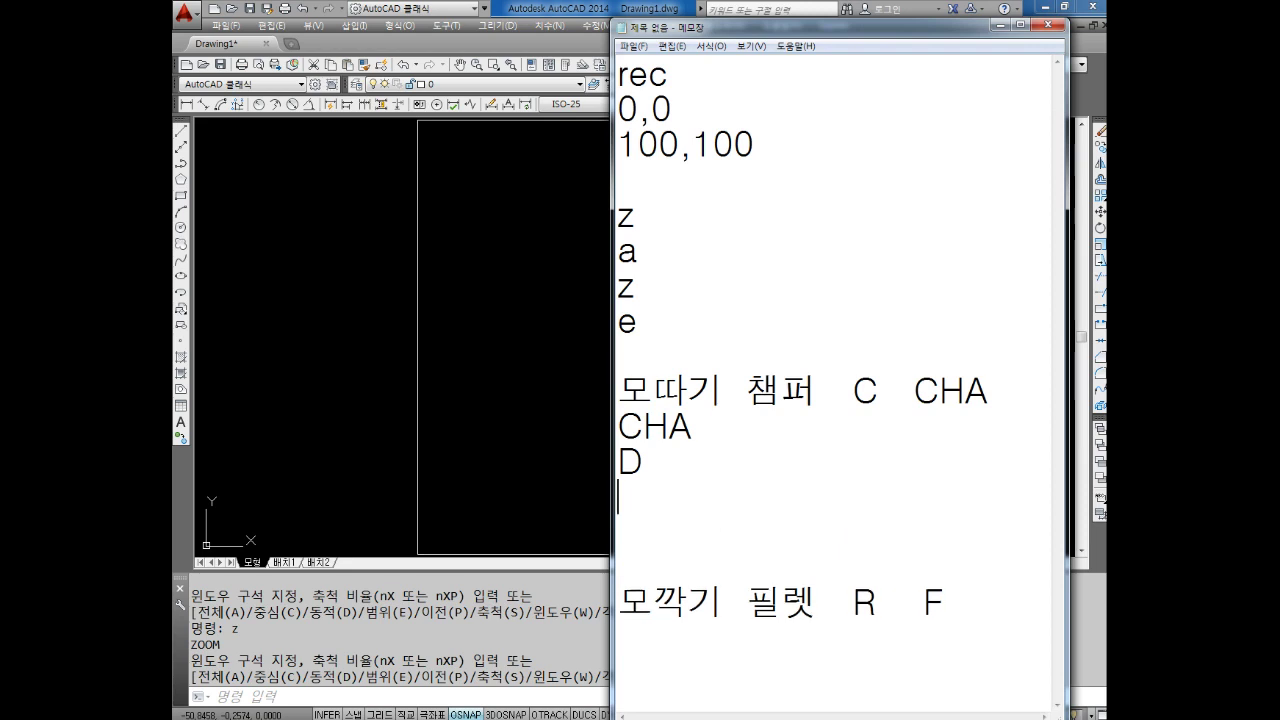
text(수평)
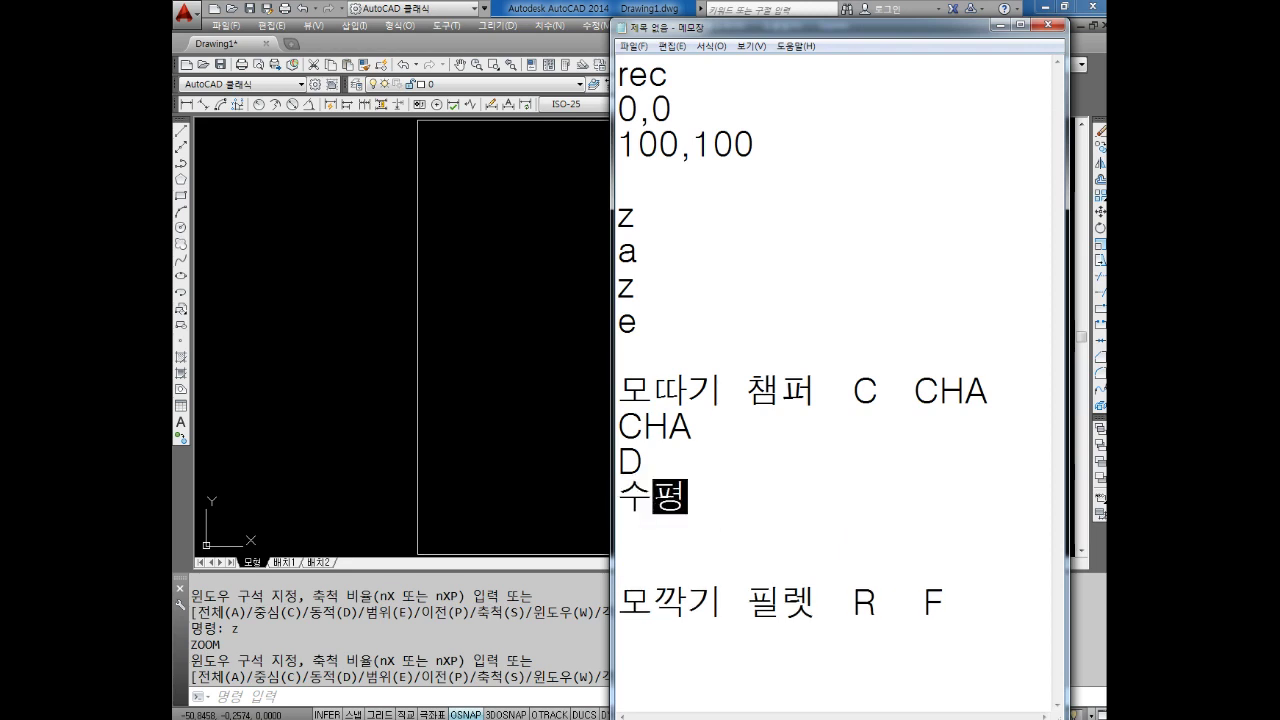
key(Return)
text(수직)
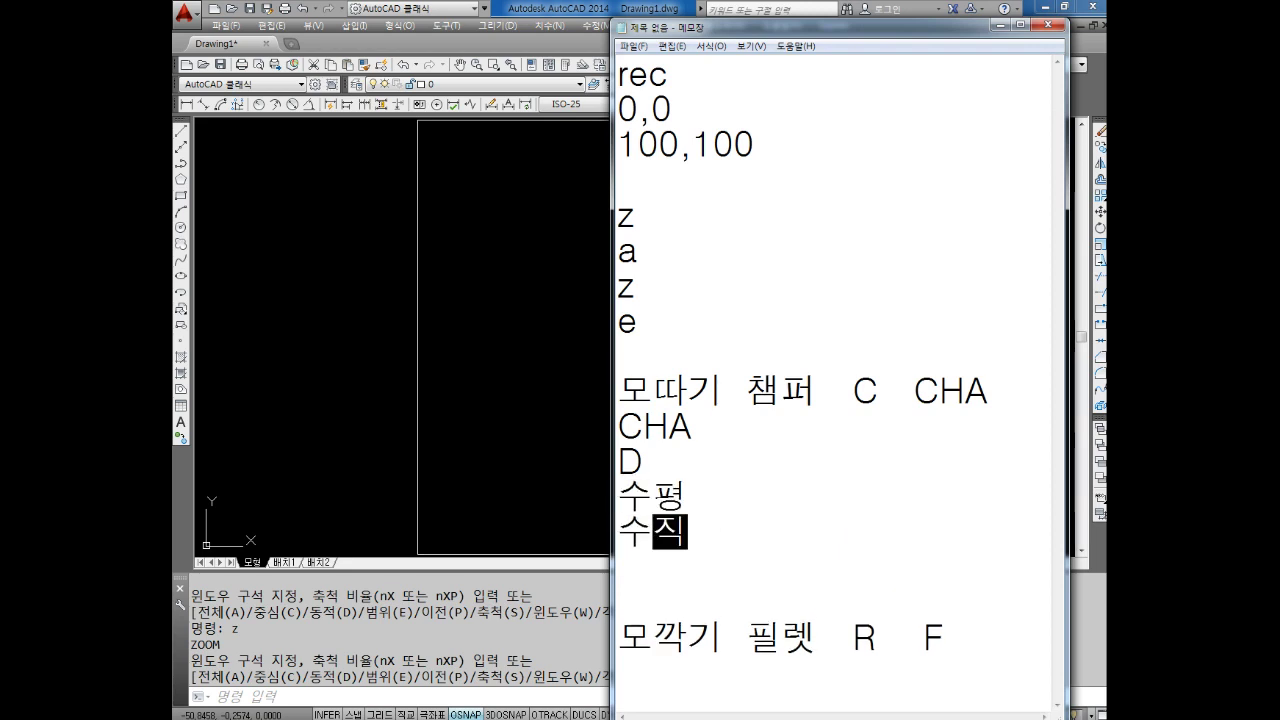
text( ㄱ거리값입력)
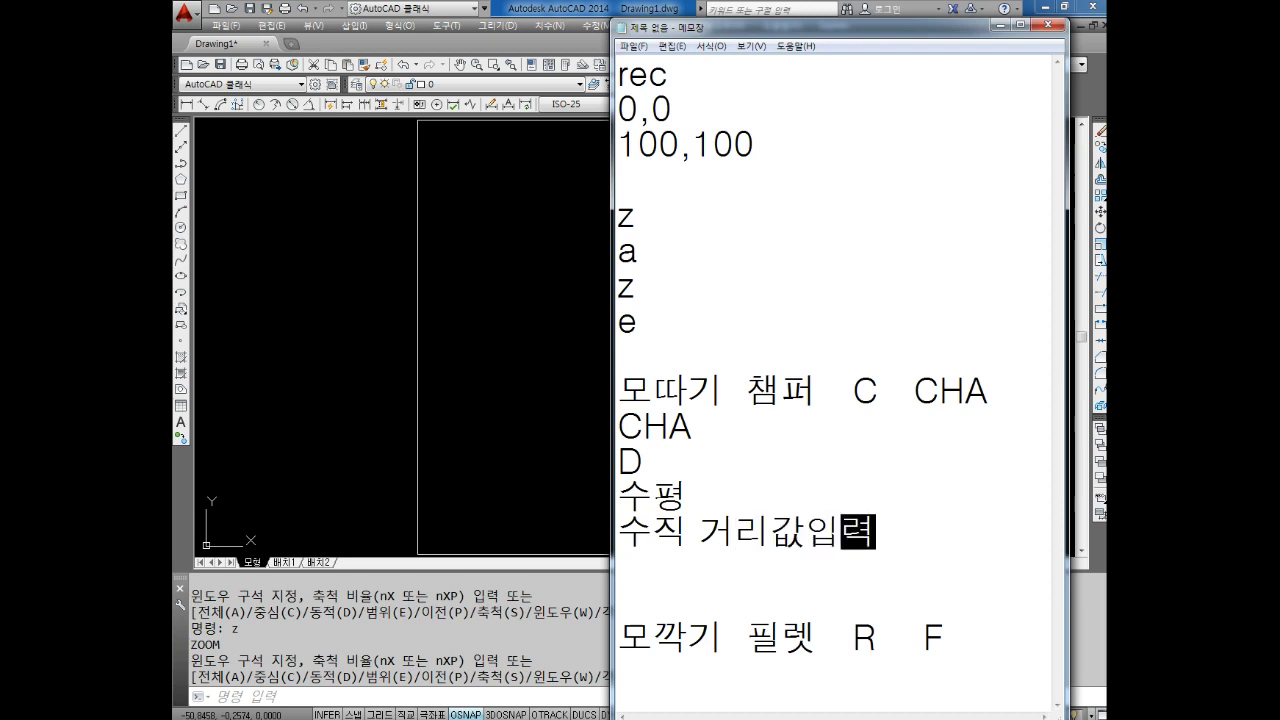
key(Left)
key(End)
key(Down)
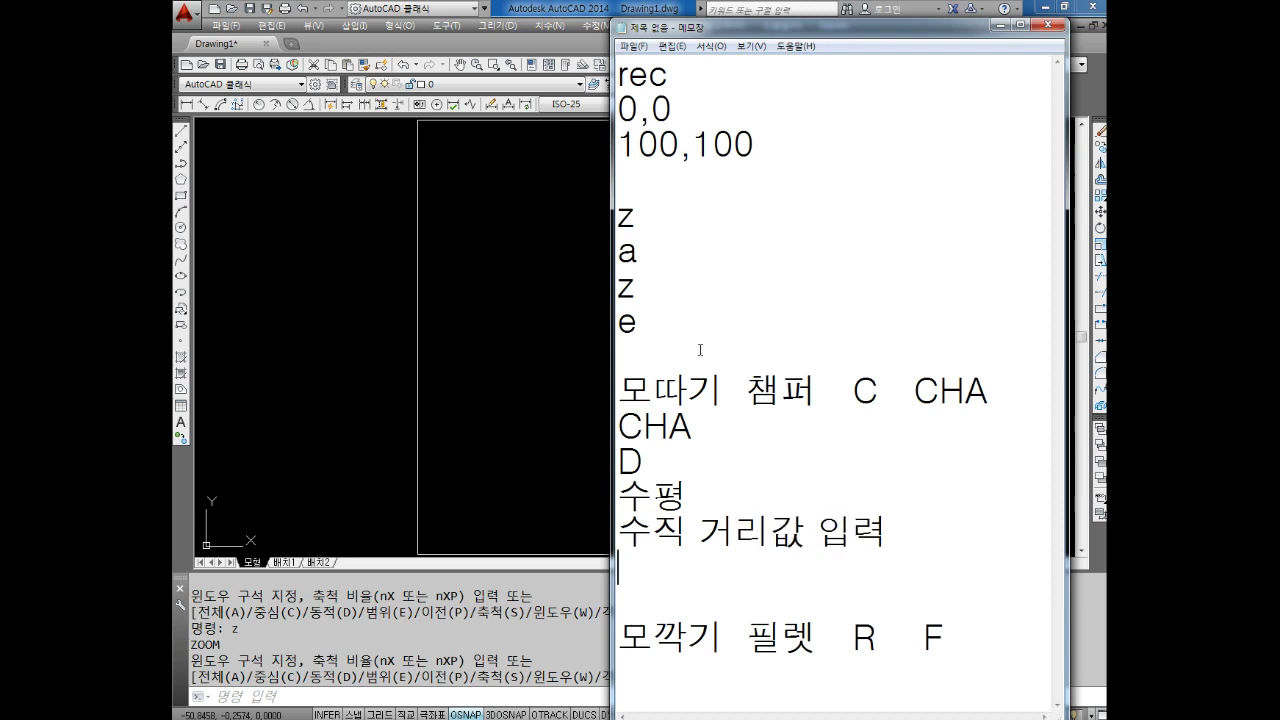
key(Return)
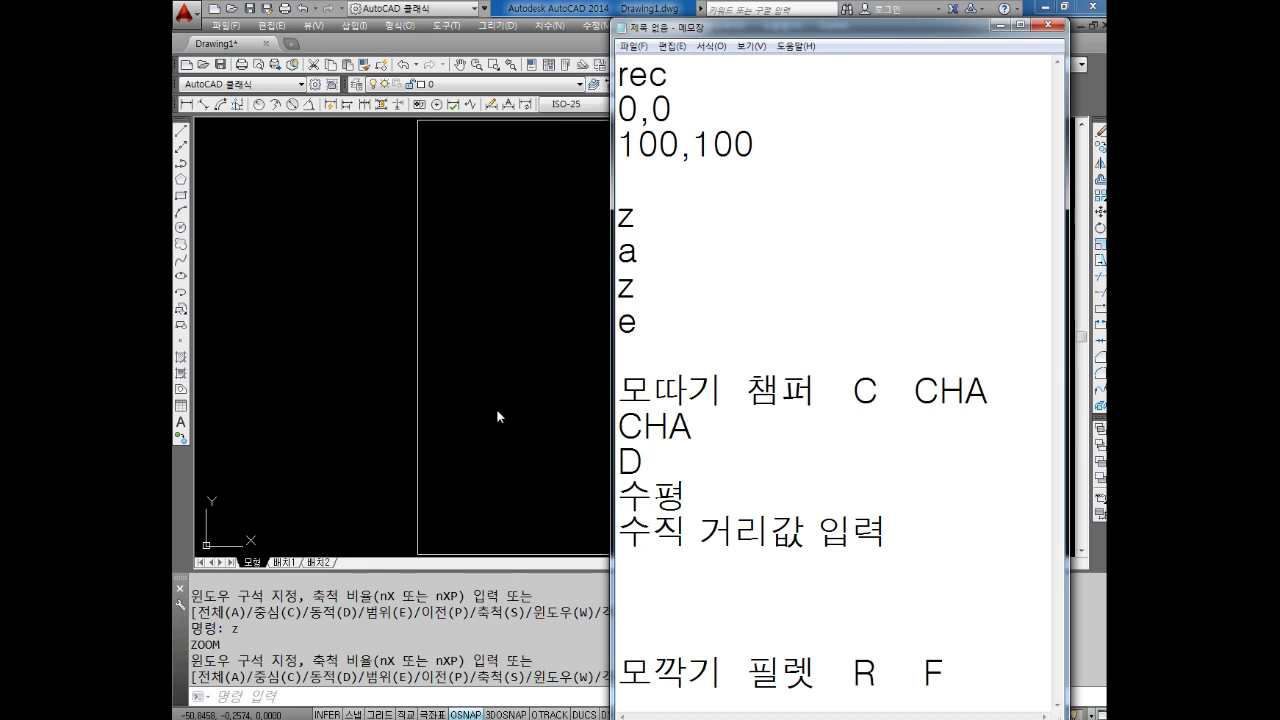
Chamfer the square's top-left corner at distances 10 and 10 using the top and left edges
click(539, 366)
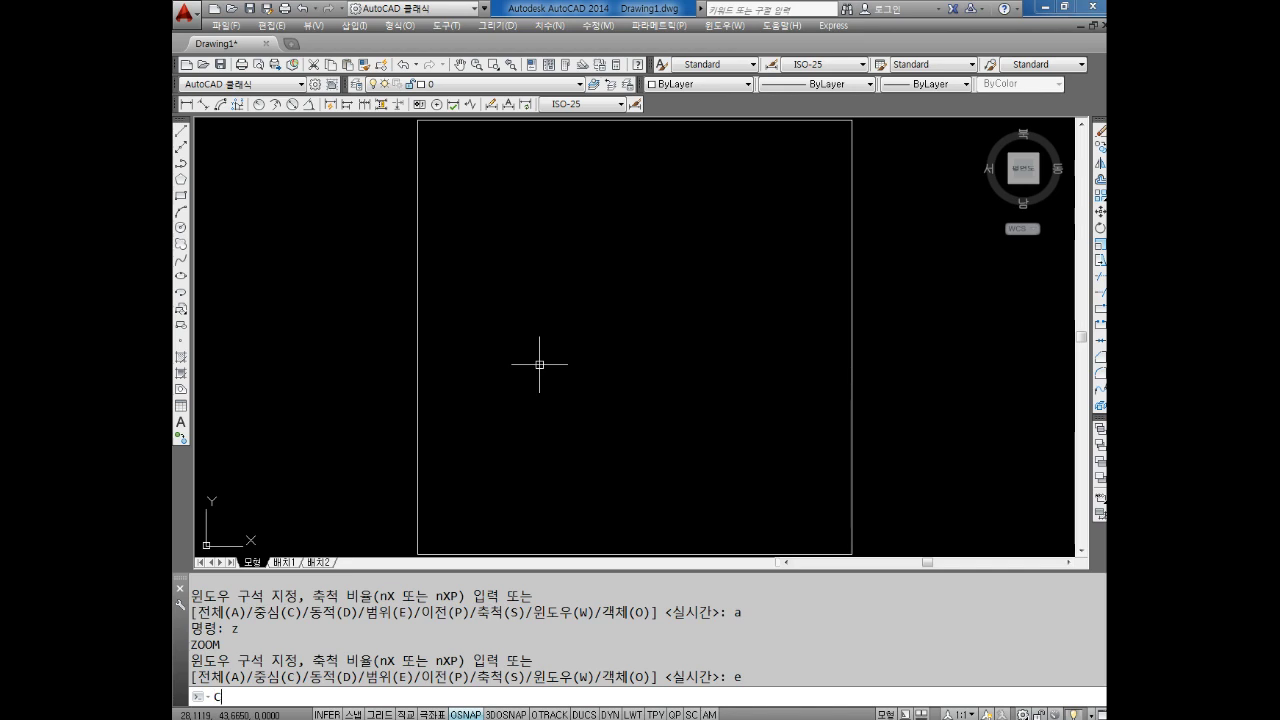
text(CHA)
key(Return)
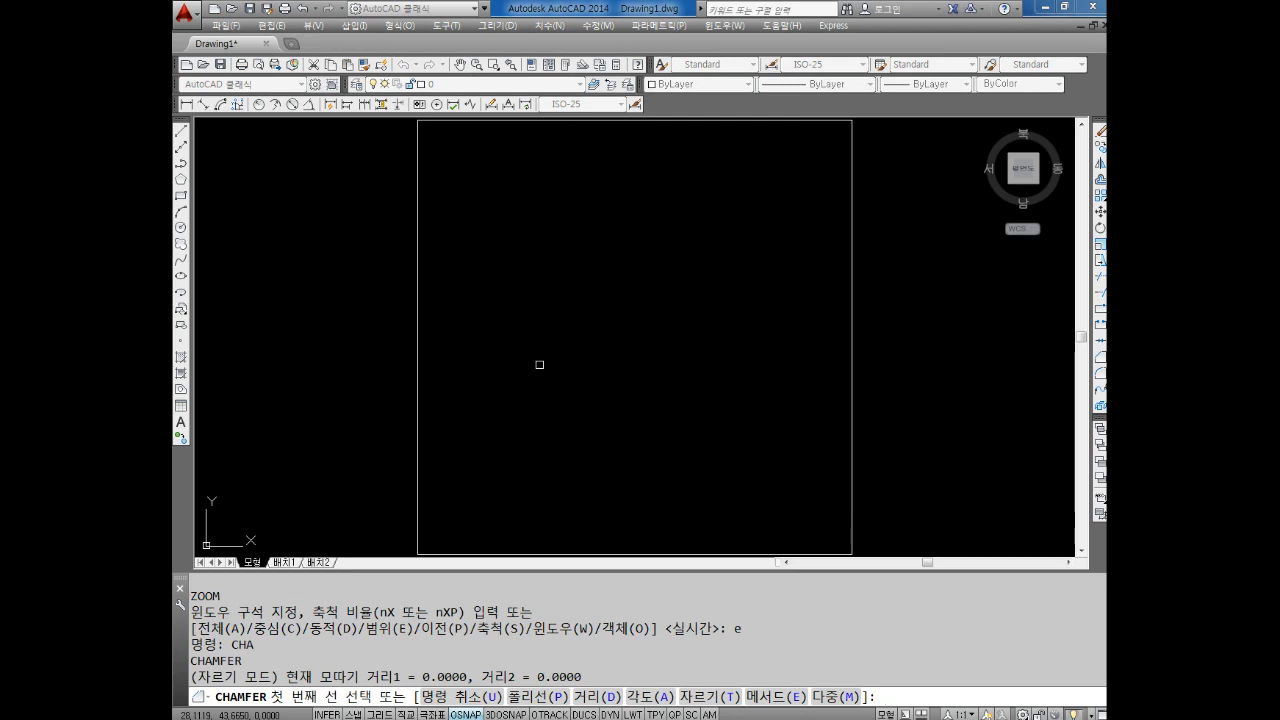
text(D)
key(Return)
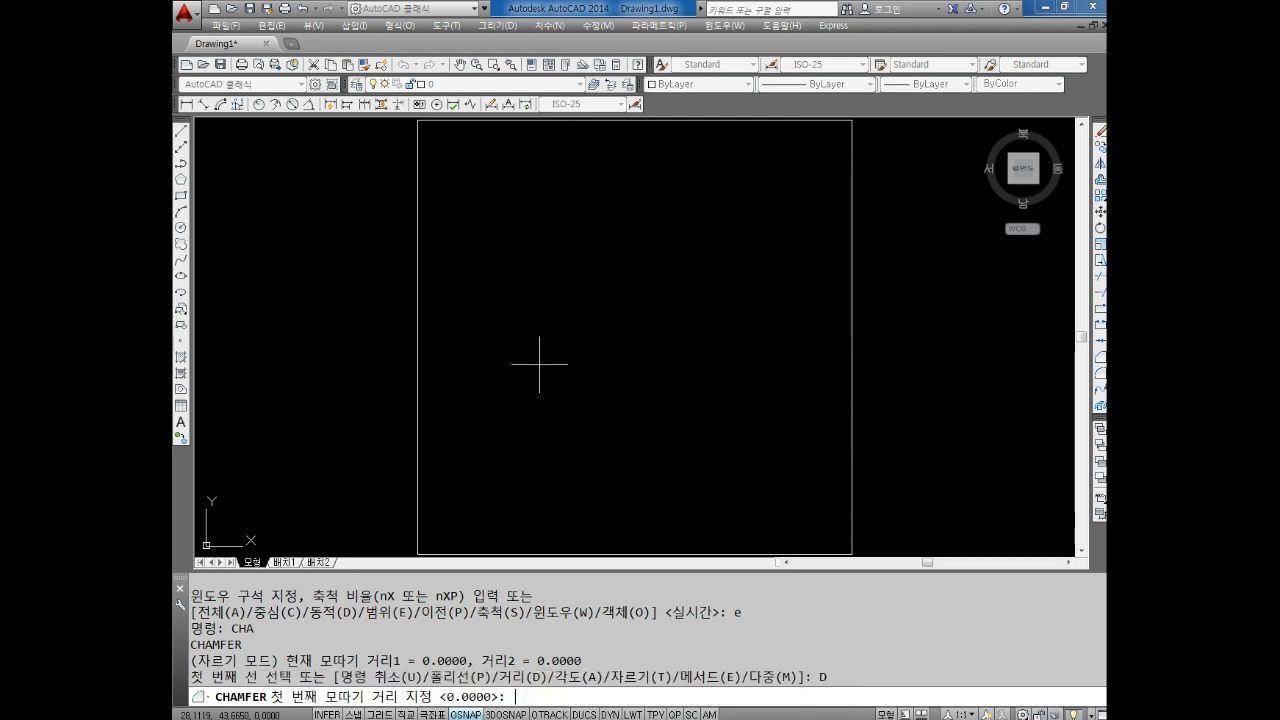
text(0)
key(Return)
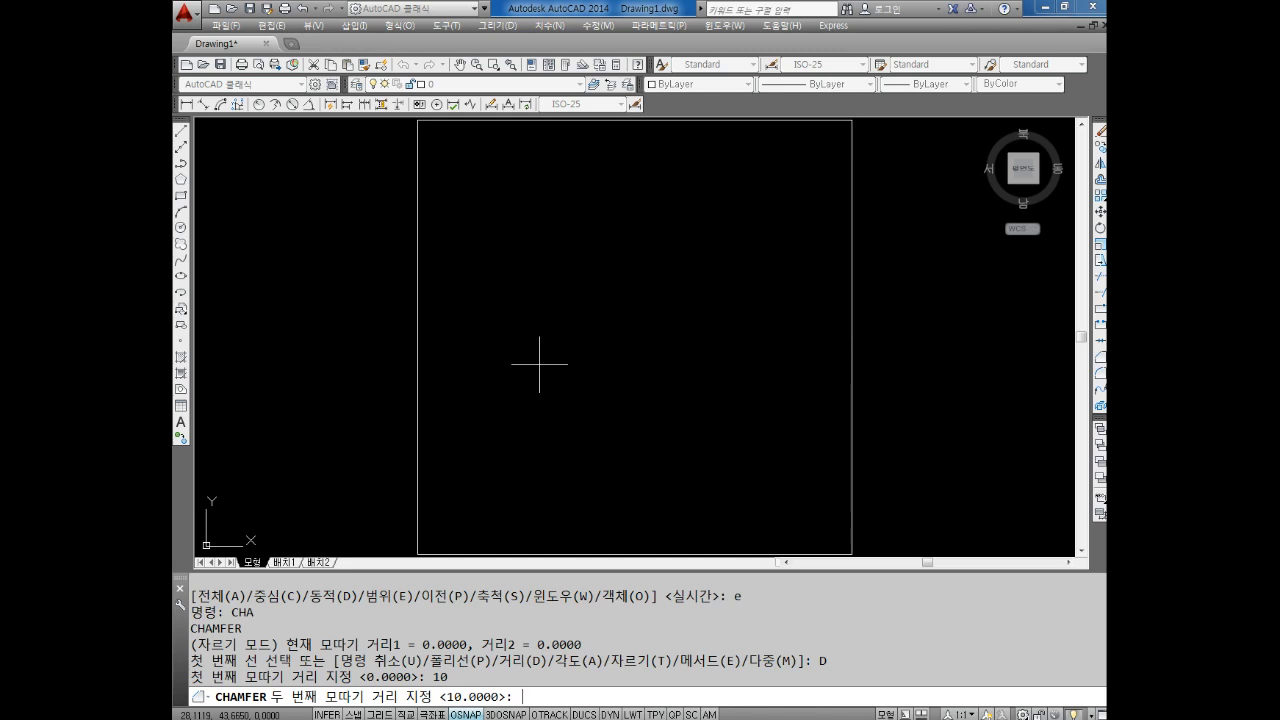
key(Return)
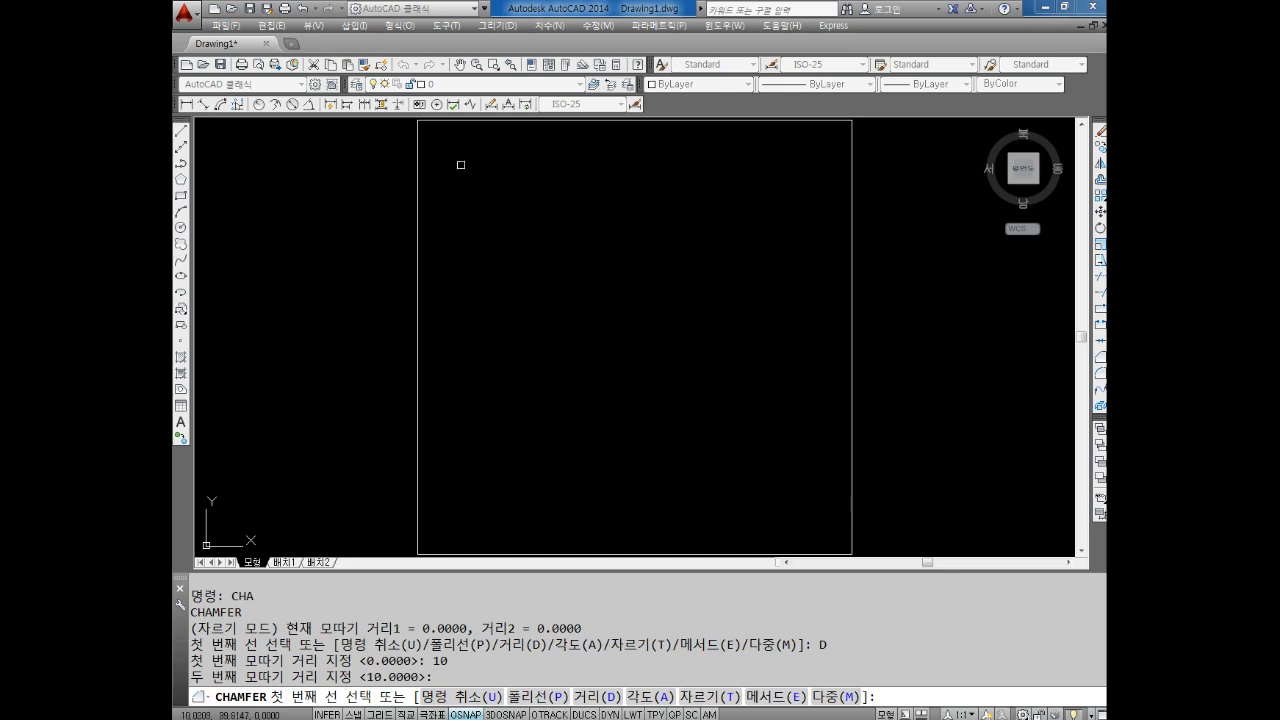
middle_drag(478, 189, 500, 266)
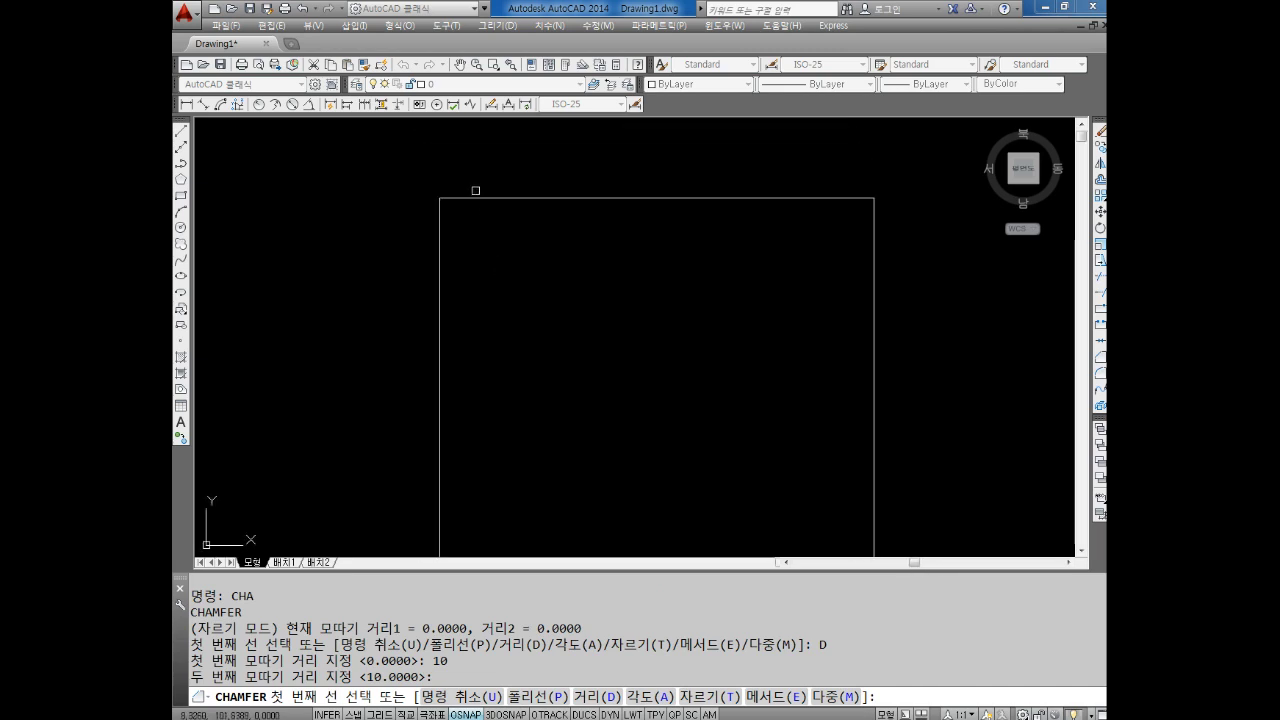
click(471, 201)
click(441, 246)
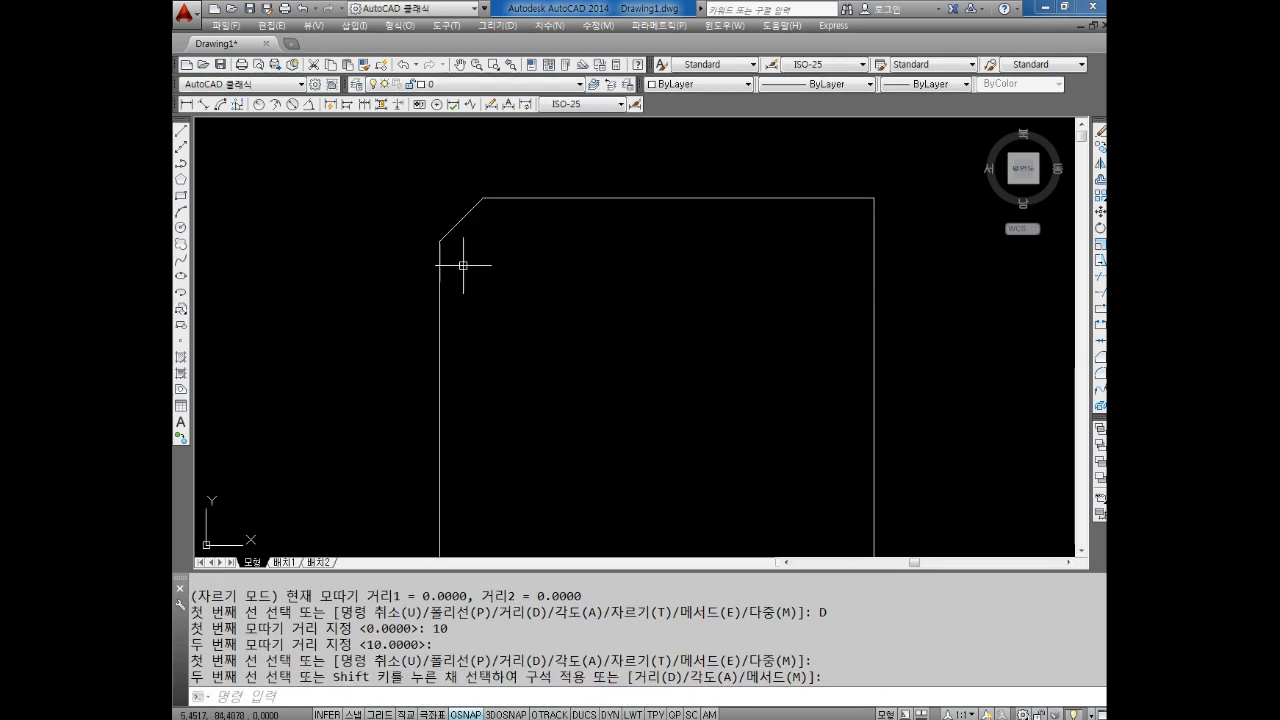
middle_drag(671, 355, 580, 318)
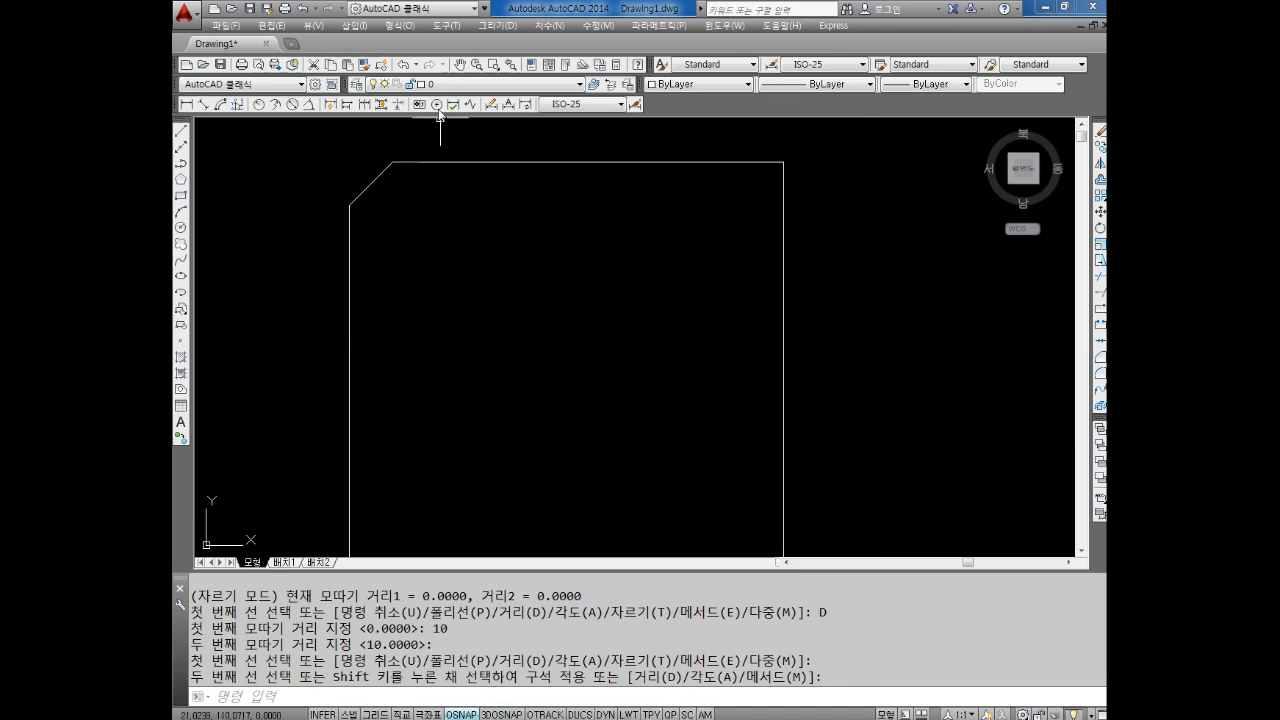
Add the lines 후, 수평, 수직 클릭 and 모따기 완료 below the distance note
key(alt+Tab)
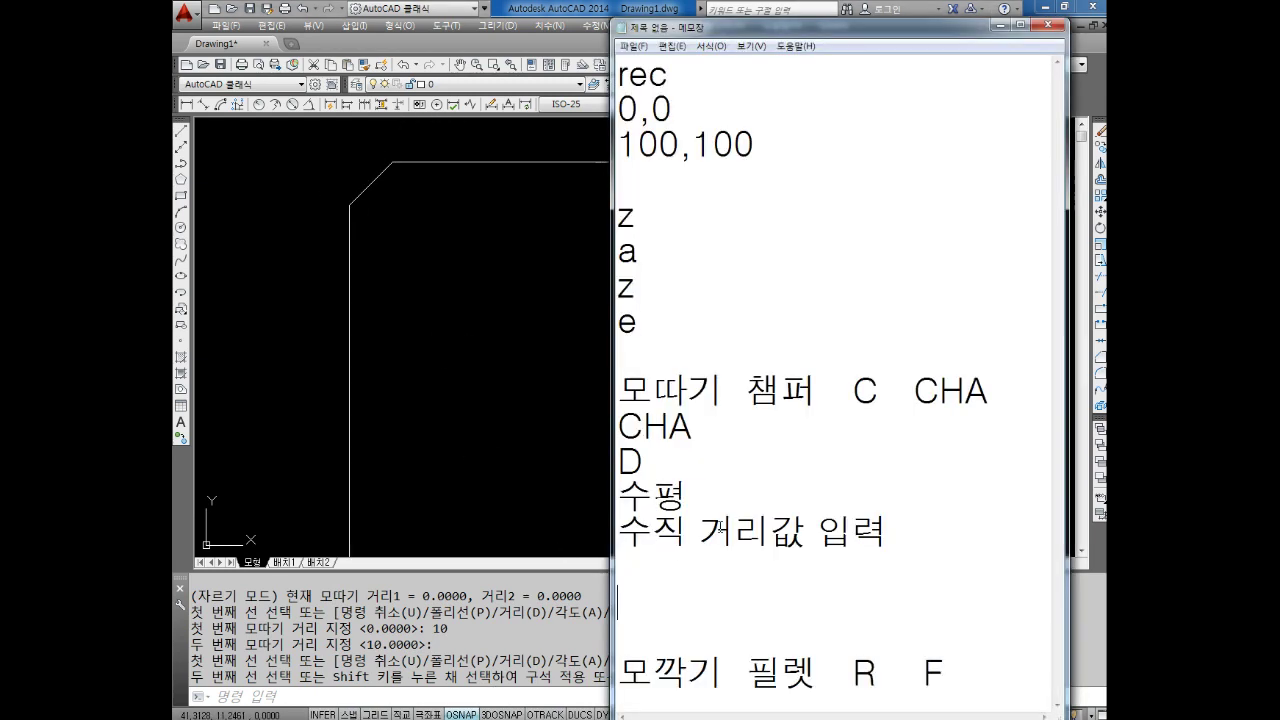
drag(617, 531, 856, 531)
click(971, 526)
key(Return)
text(후)
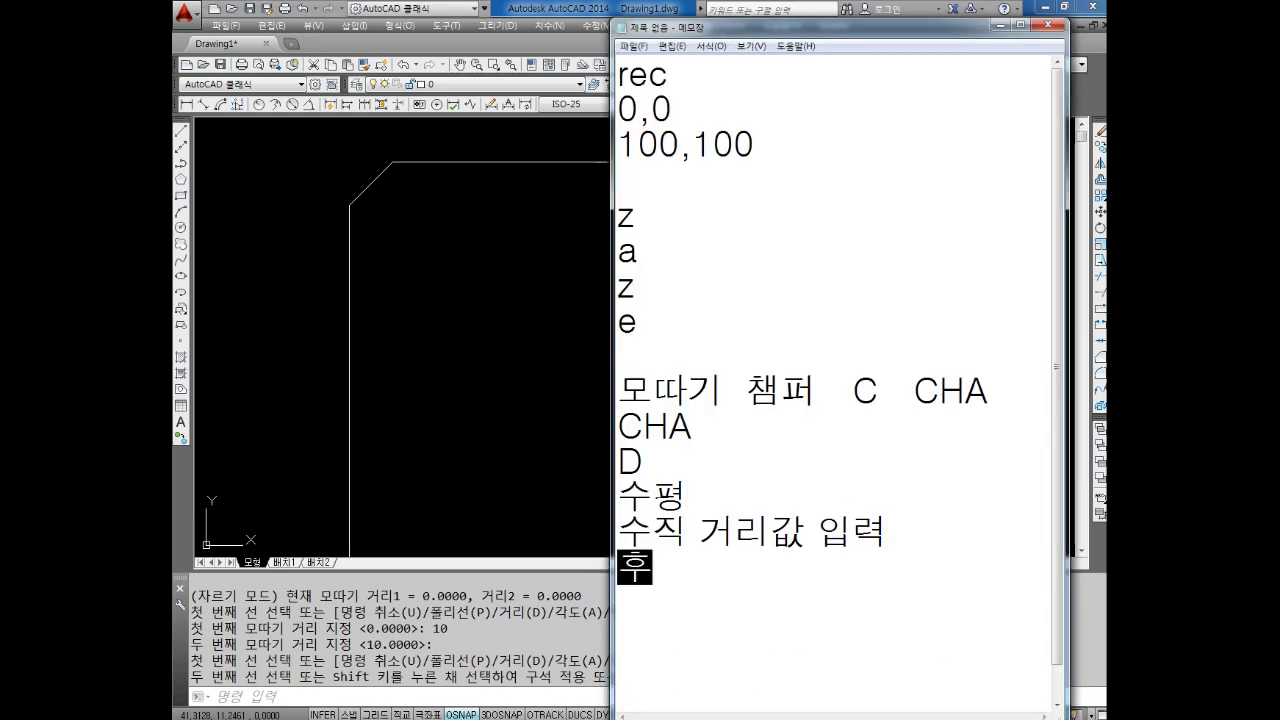
key(Return)
text(수평)
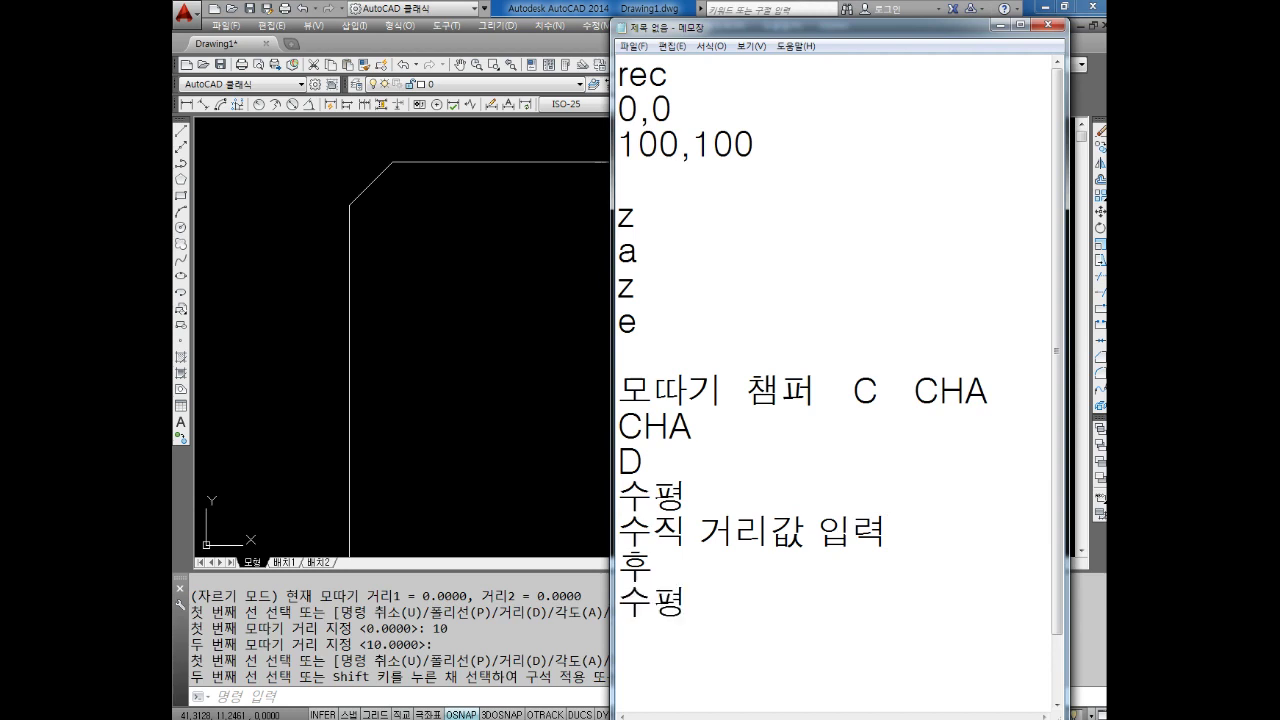
text(, 수직 )
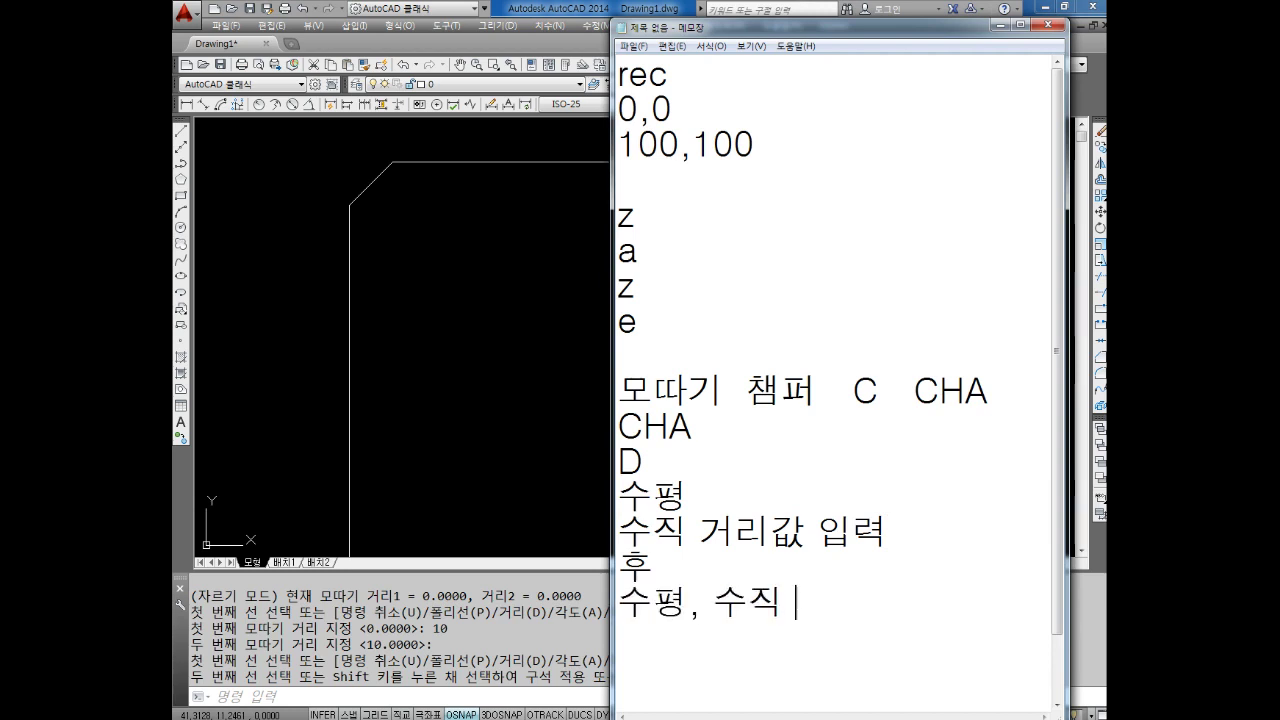
text(클릭)
key(Return)
text(모따기)
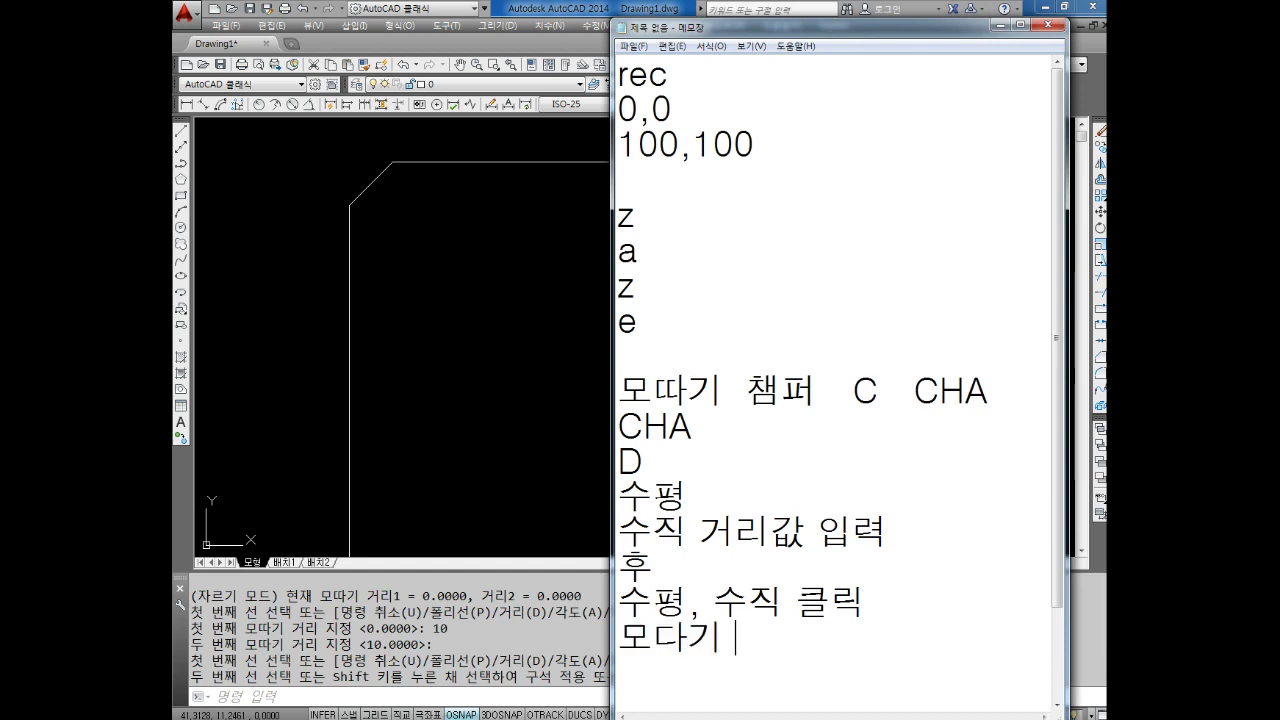
text( 원)
key(BackSpace)
key(BackSpace)
key(BackSpace)
key(BackSpace)
key(BackSpace)
key(BackSpace)
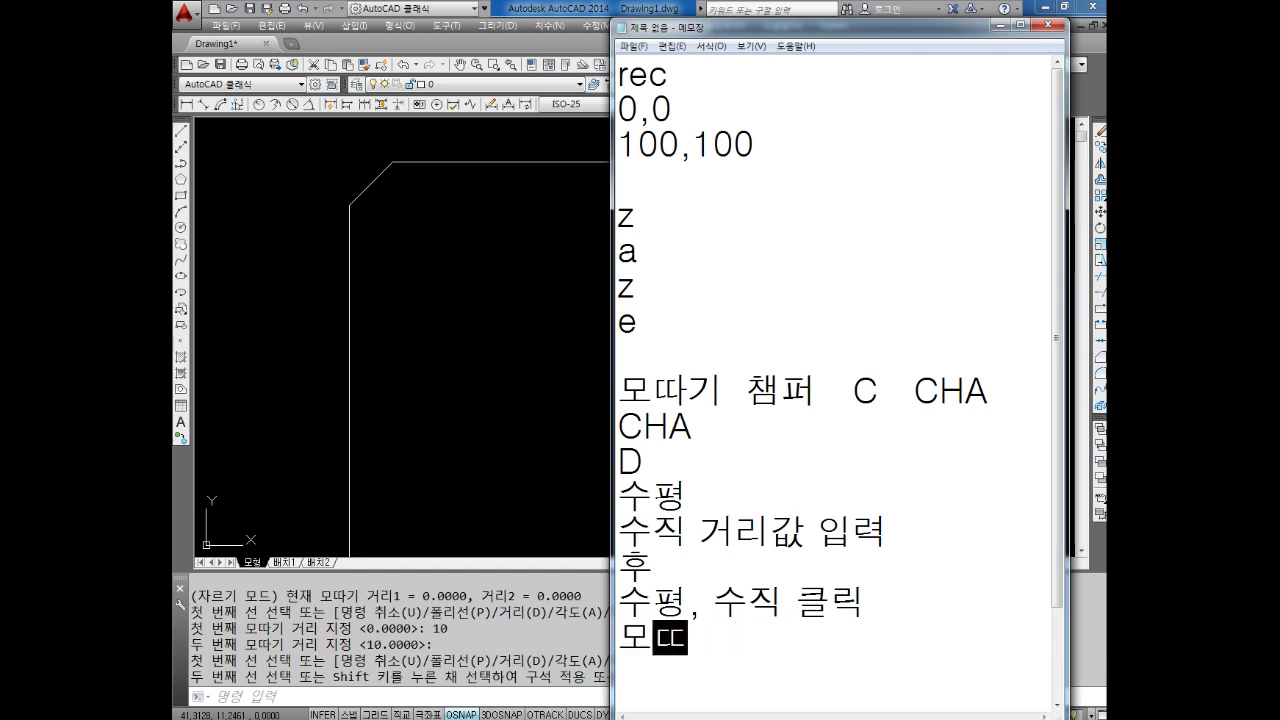
text(따기 완료)
key(Return)
Adjust the blank lines separating the chamfer notes from the fillet heading
key(Return)
key(Return)
key(Return)
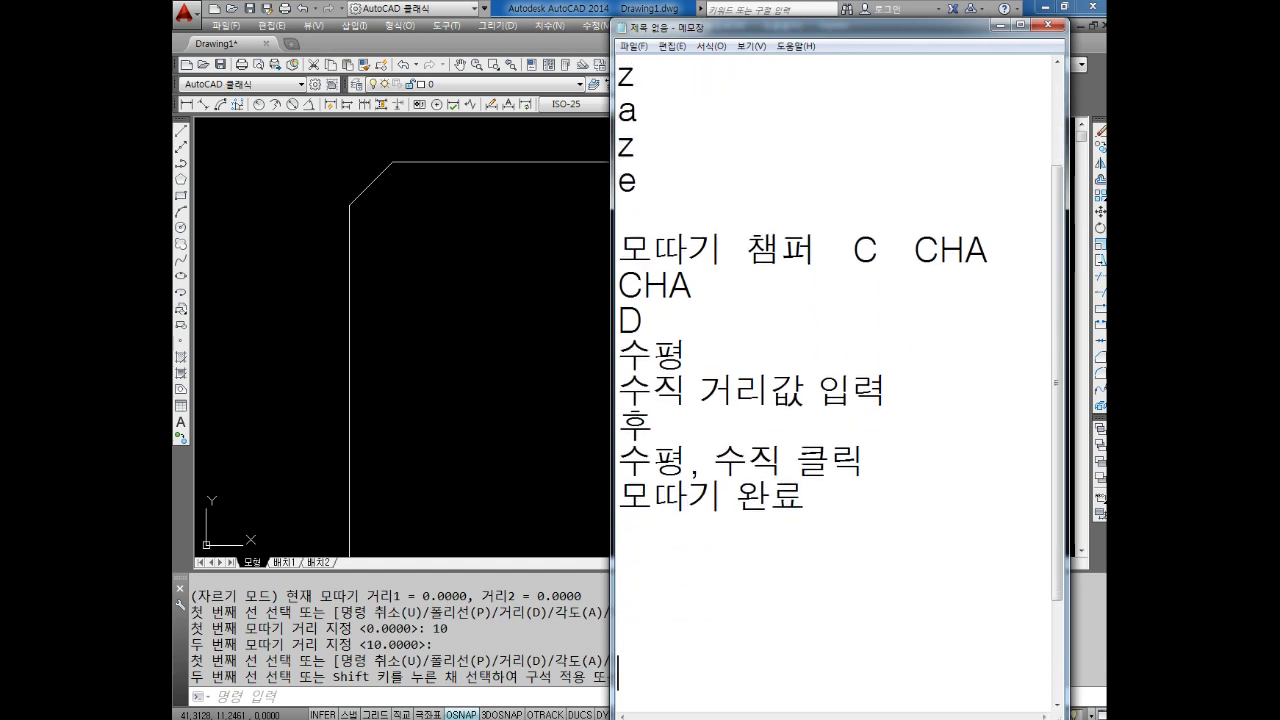
key(Return)
key(Return)
key(Return)
key(Return)
key(Return)
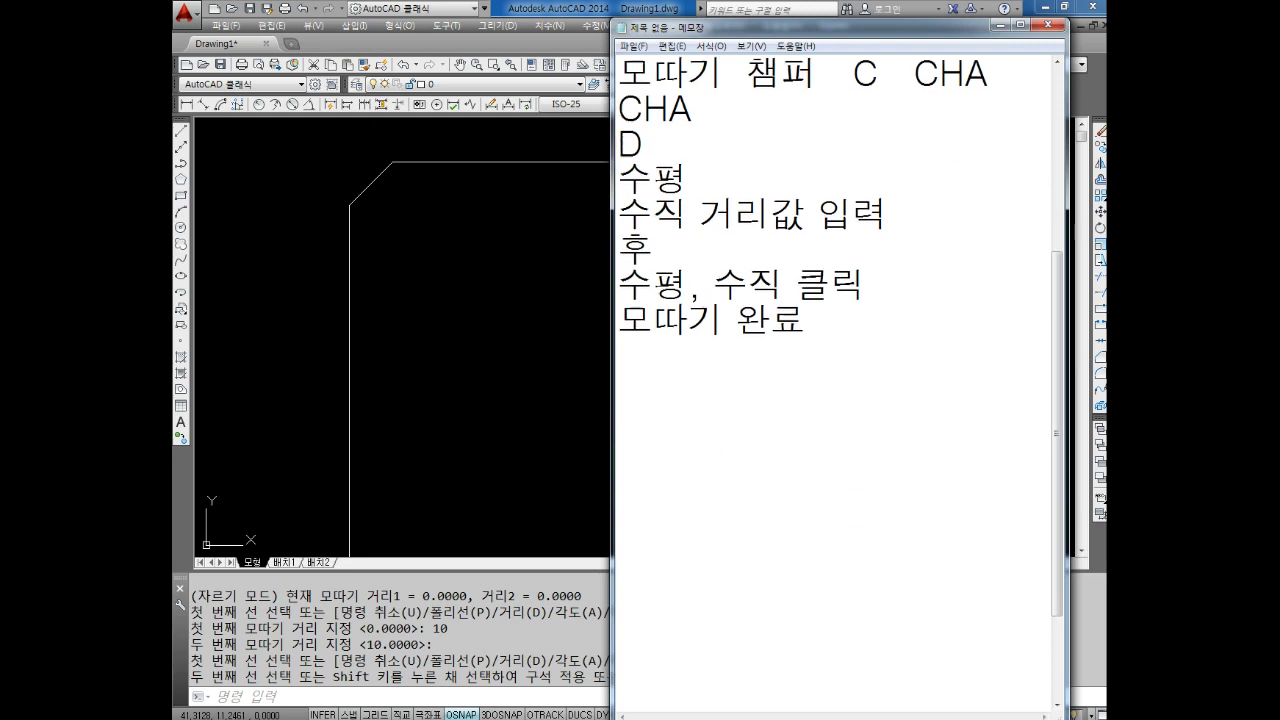
key(BackSpace)
key(BackSpace)
key(Up)
key(Up)
key(Up)
scroll(969, 519, up, 1)
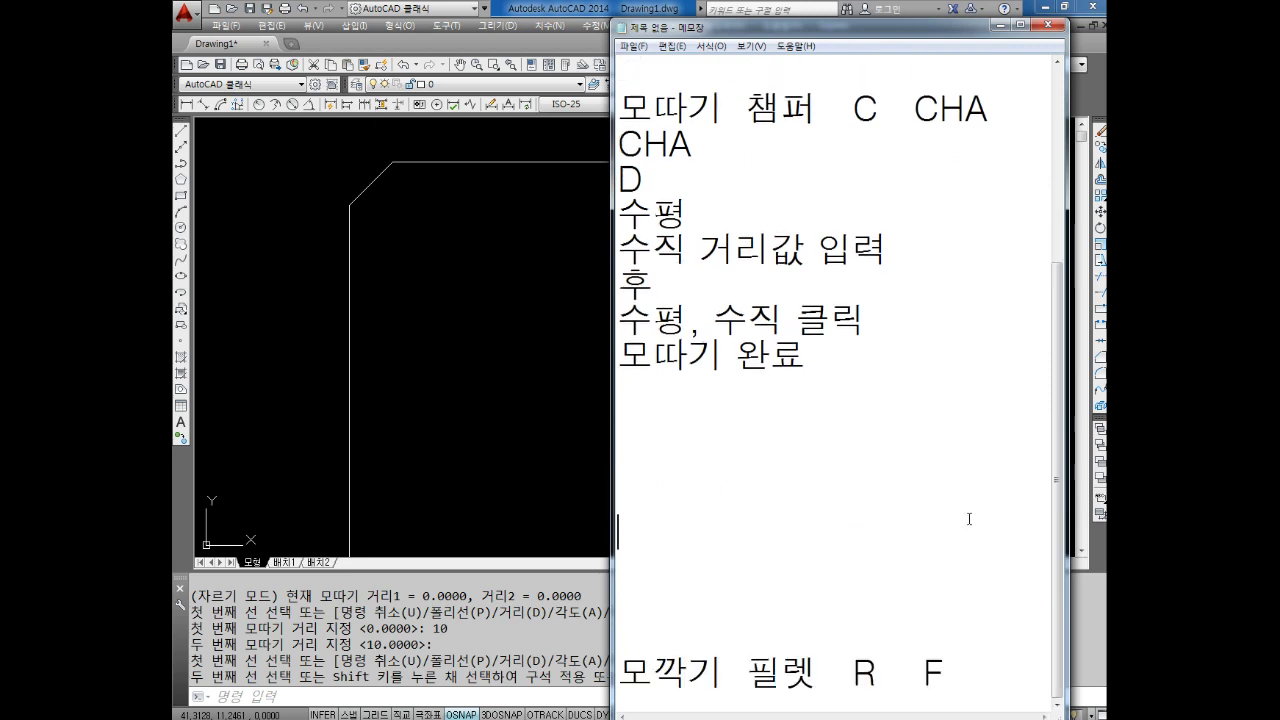
key(BackSpace)
key(Down)
key(Down)
key(Down)
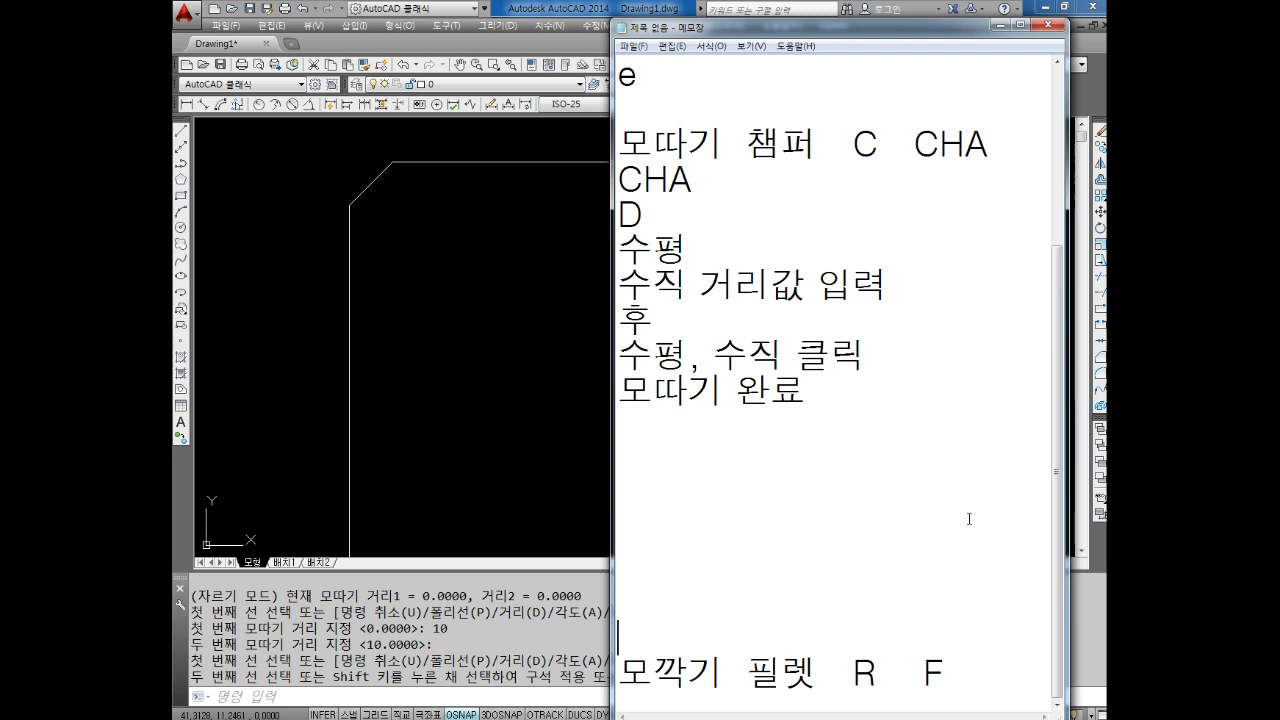
key(Down)
key(Up)
key(Up)
key(Up)
key(Up)
key(Up)
key(Up)
key(Down)
key(Down)
key(Return)
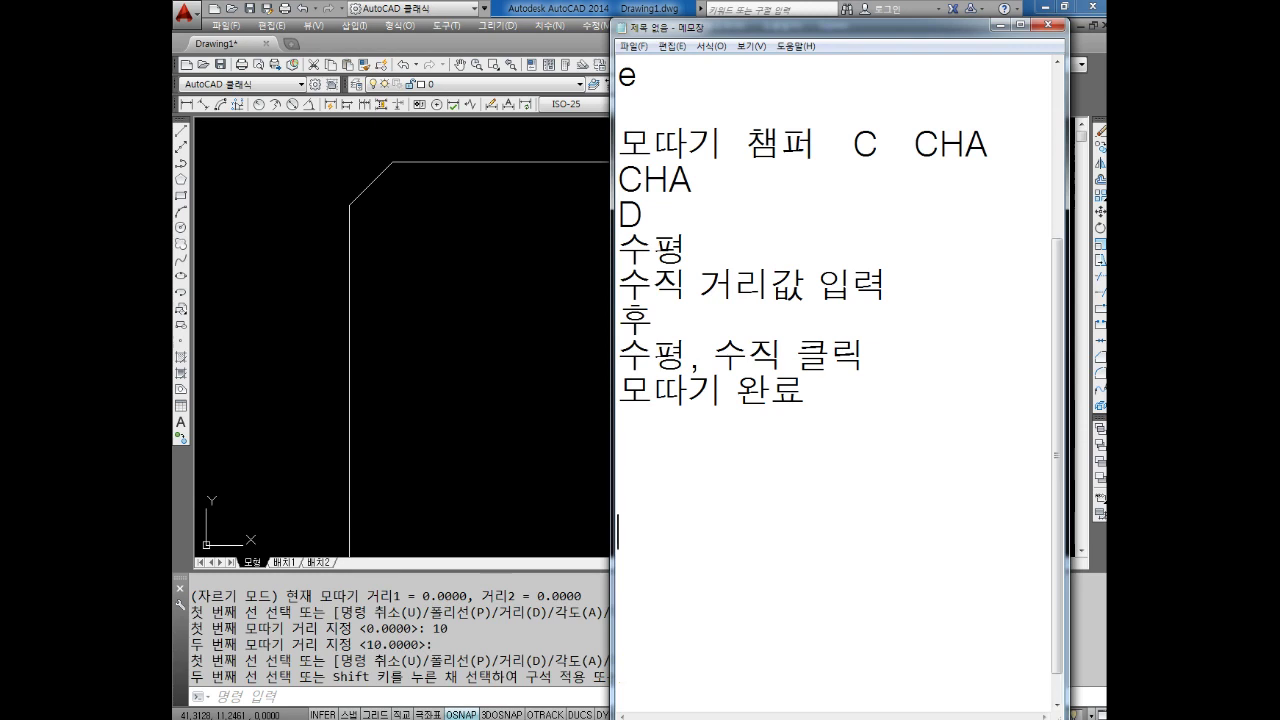
key(Return)
key(Return)
key(Return)
key(Return)
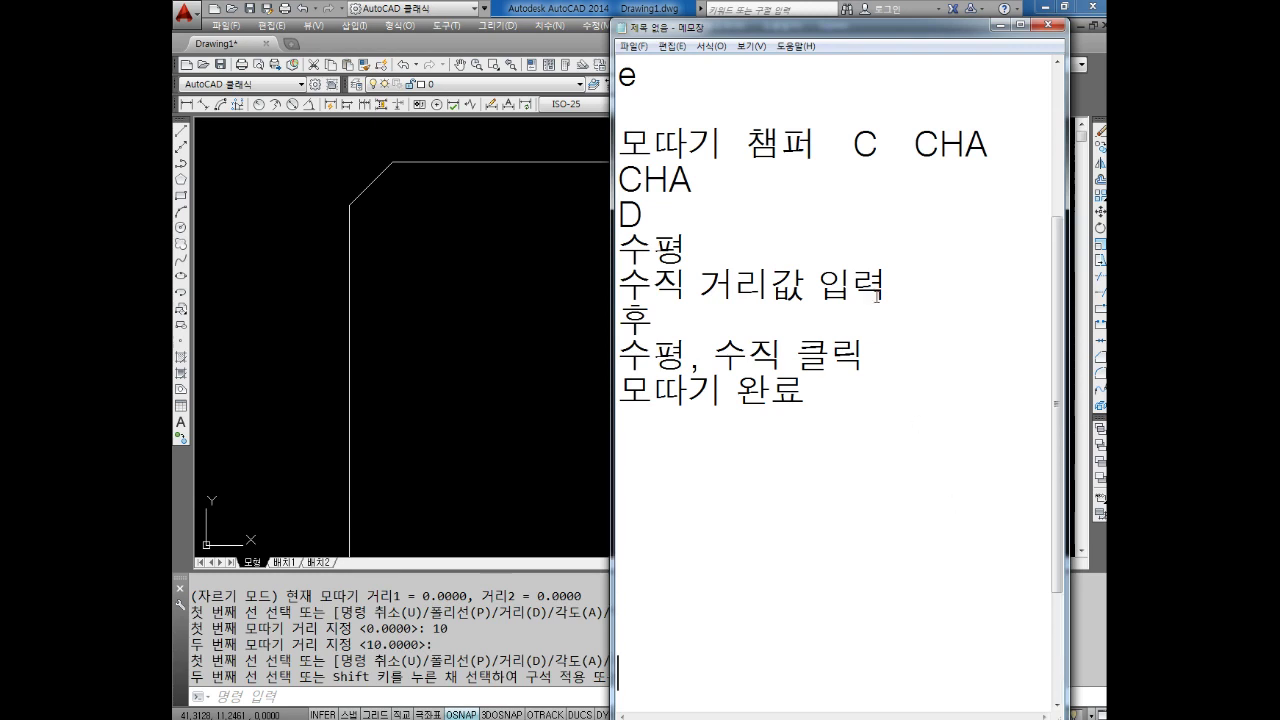
click(515, 337)
Chamfer the square's top-right corner at distances 5 and 5 using the top and right edges
scroll(530, 320, up, 2)
key(Escape)
key(Escape)
key(Escape)
key(Escape)
key(Escape)
key(Escape)
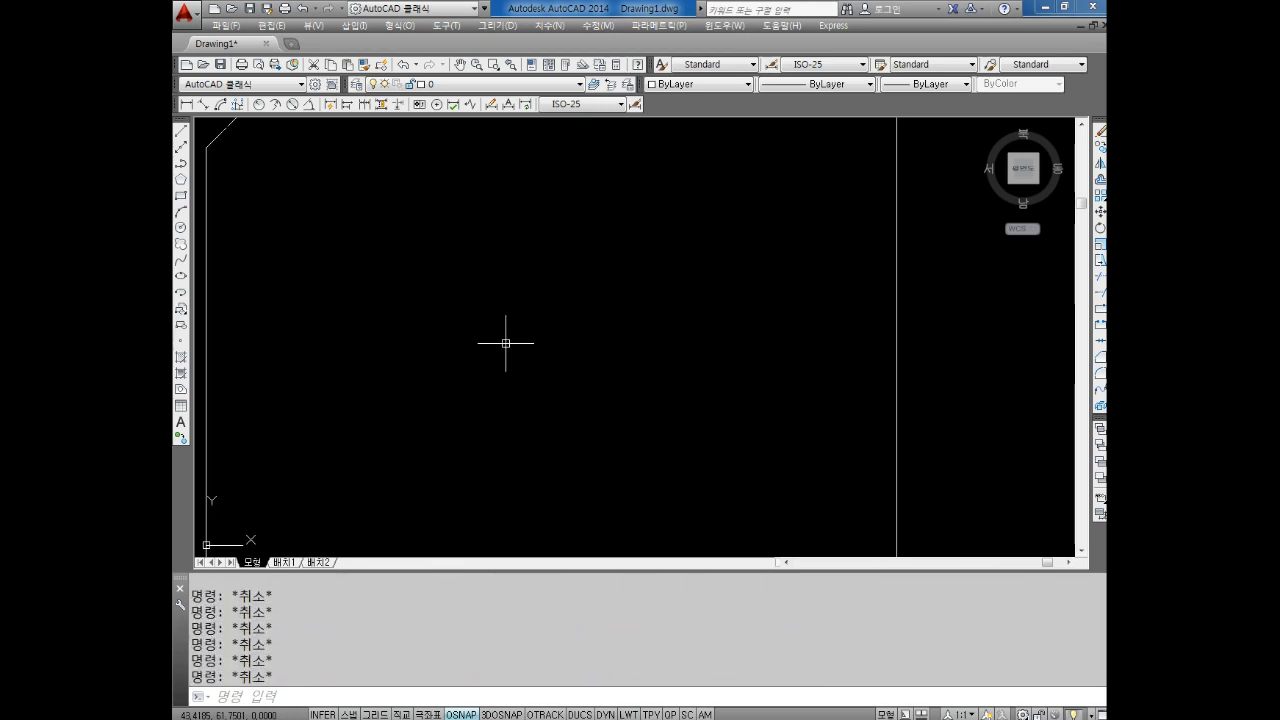
text(ca)
key(Return)
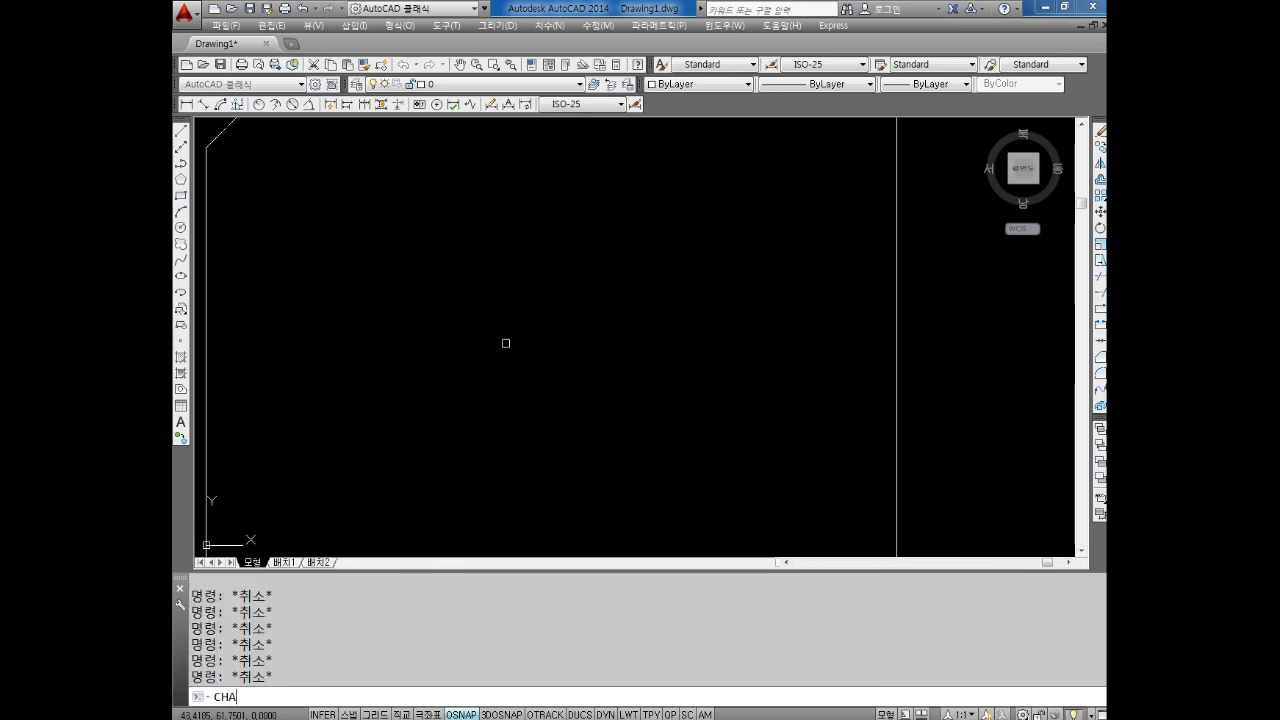
text(d)
key(Return)
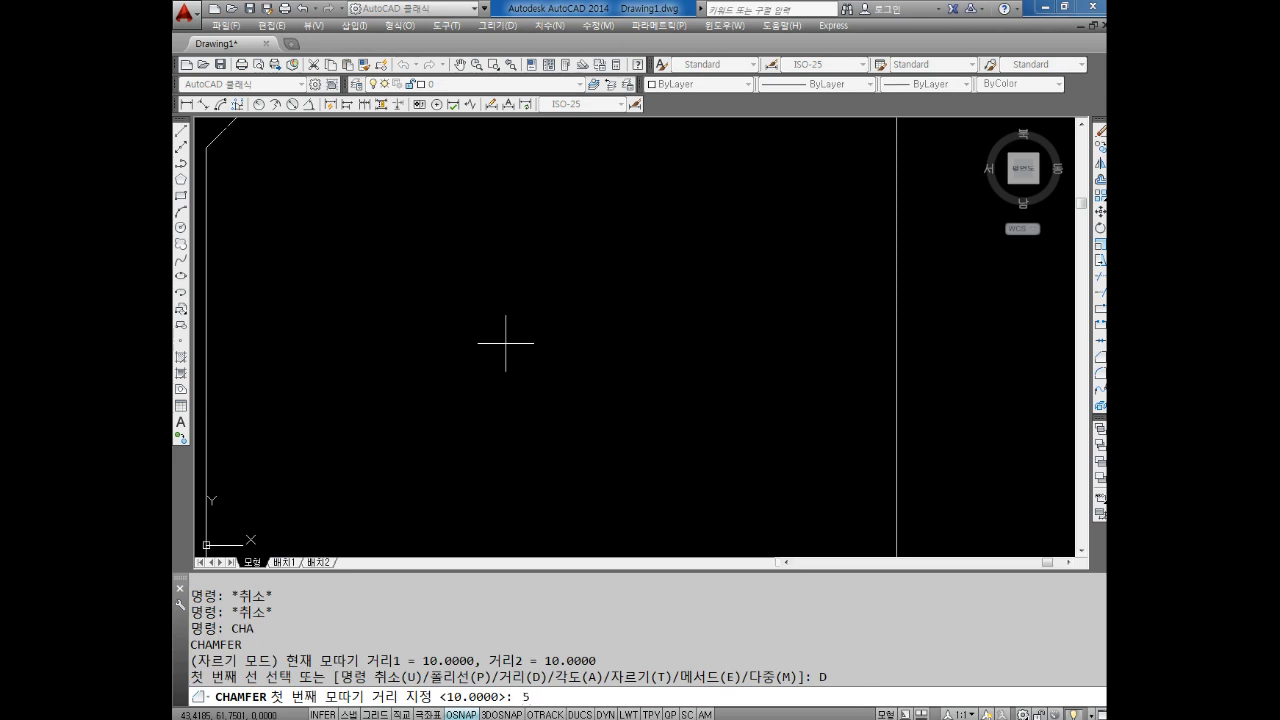
key(Return)
text(5)
key(Return)
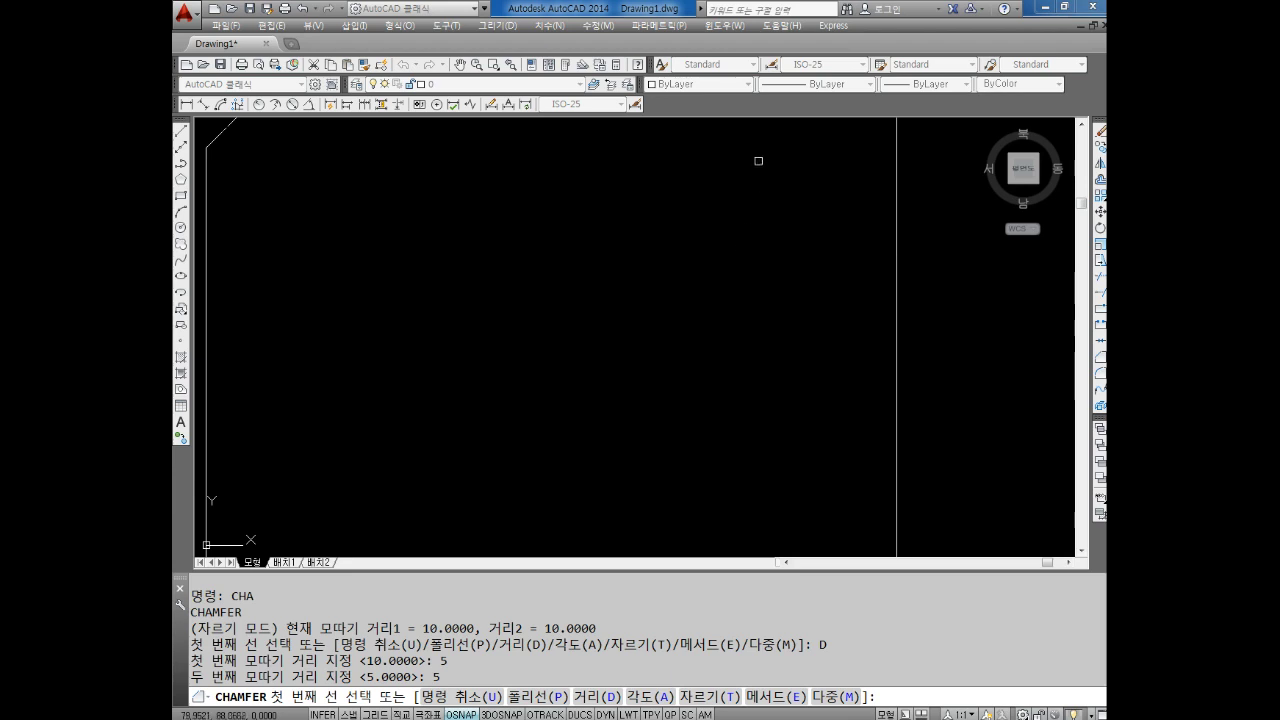
scroll(694, 269, down, 2)
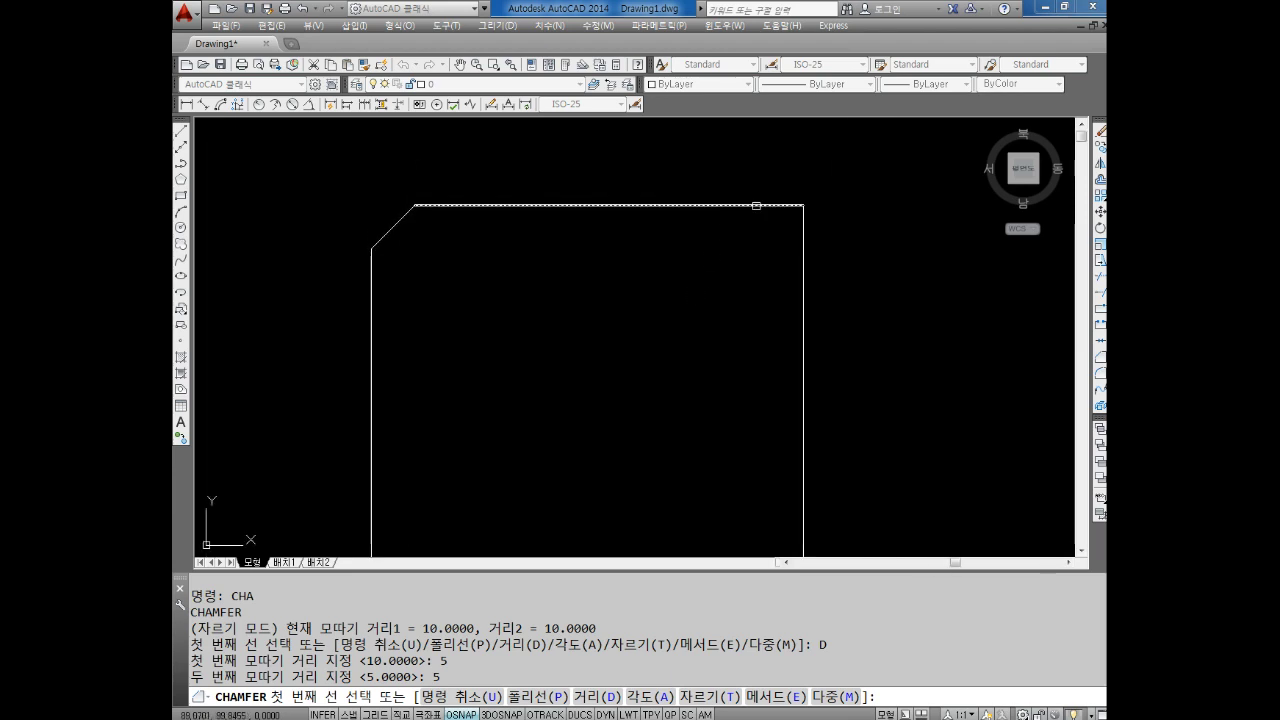
click(756, 206)
click(803, 260)
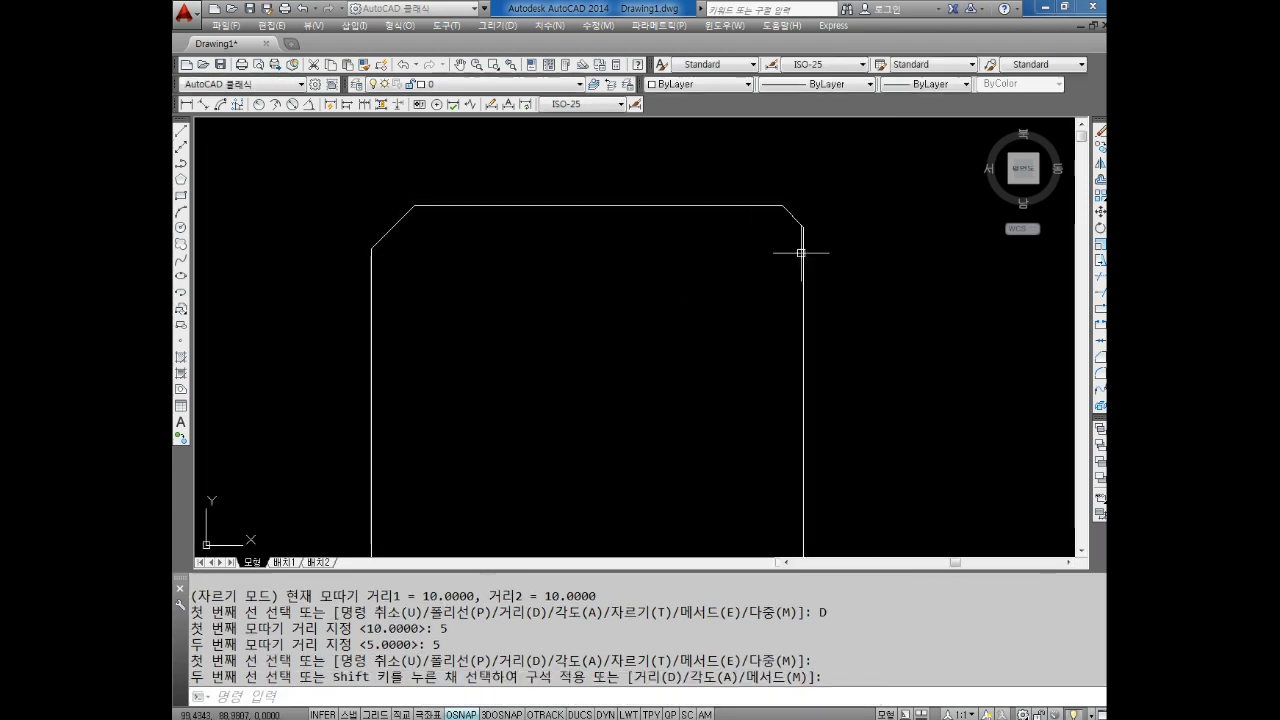
scroll(792, 225, up, 2)
Add horizontal 5 and vertical 5 linear dimensions to the top-right chamfer, then return to Notepad
key(Escape)
key(Escape)
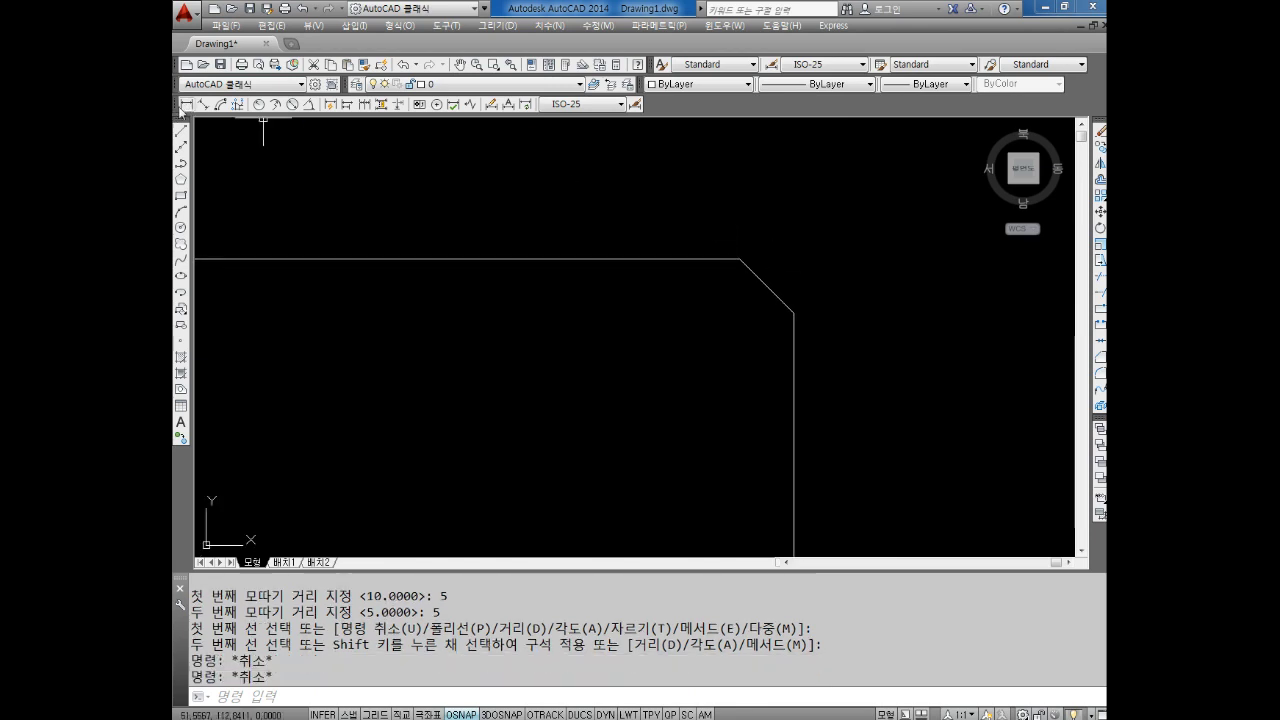
click(186, 104)
click(740, 259)
click(794, 312)
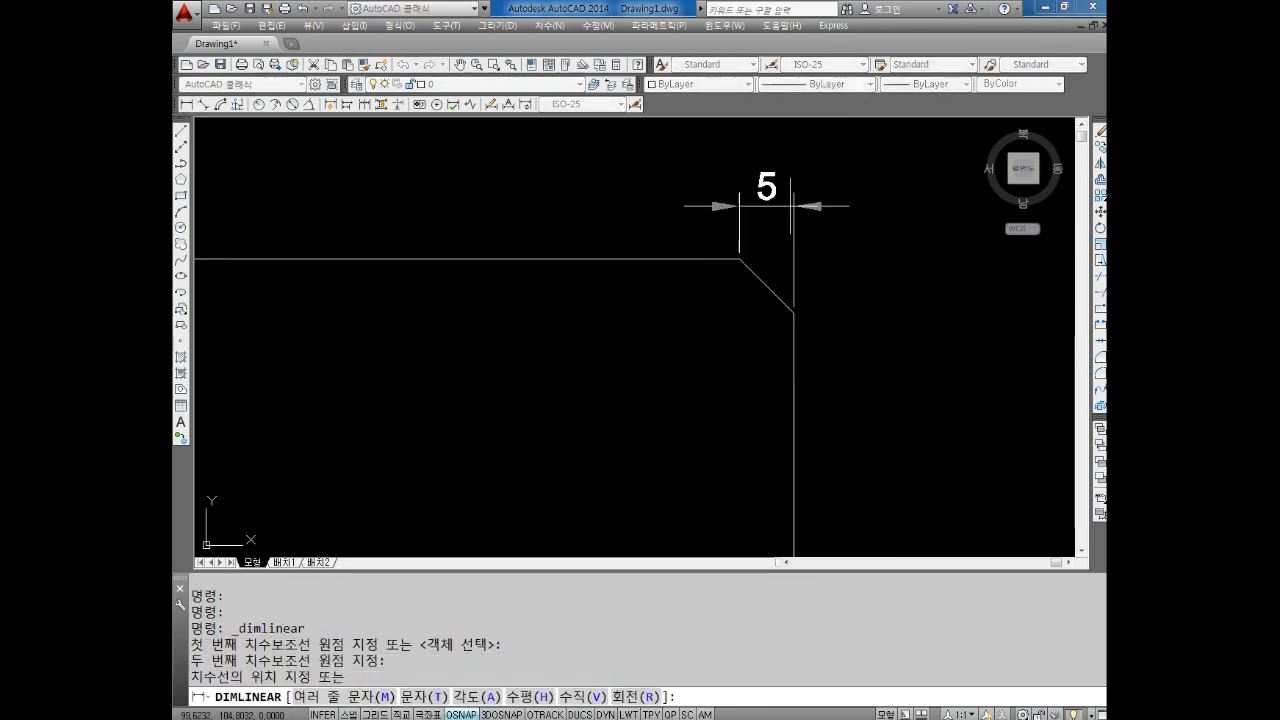
click(800, 182)
key(Return)
click(740, 259)
click(794, 312)
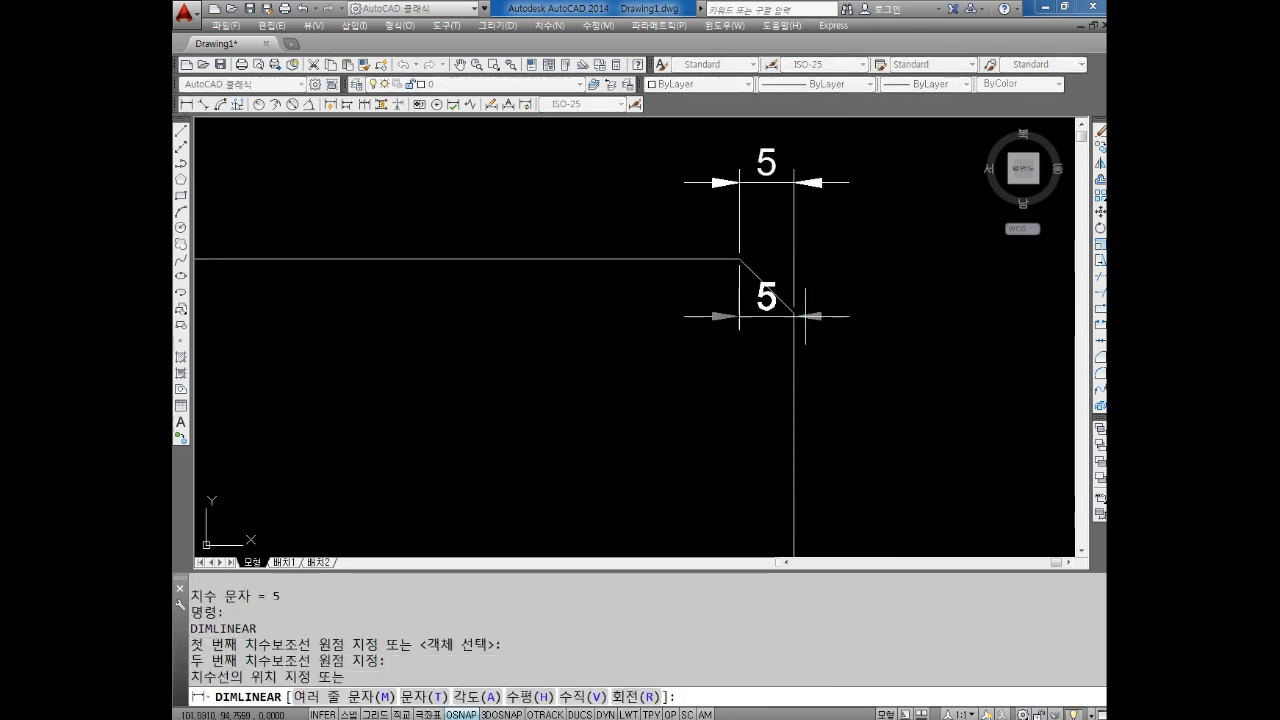
click(899, 309)
key(Escape)
key(Escape)
middle_drag(851, 368, 765, 392)
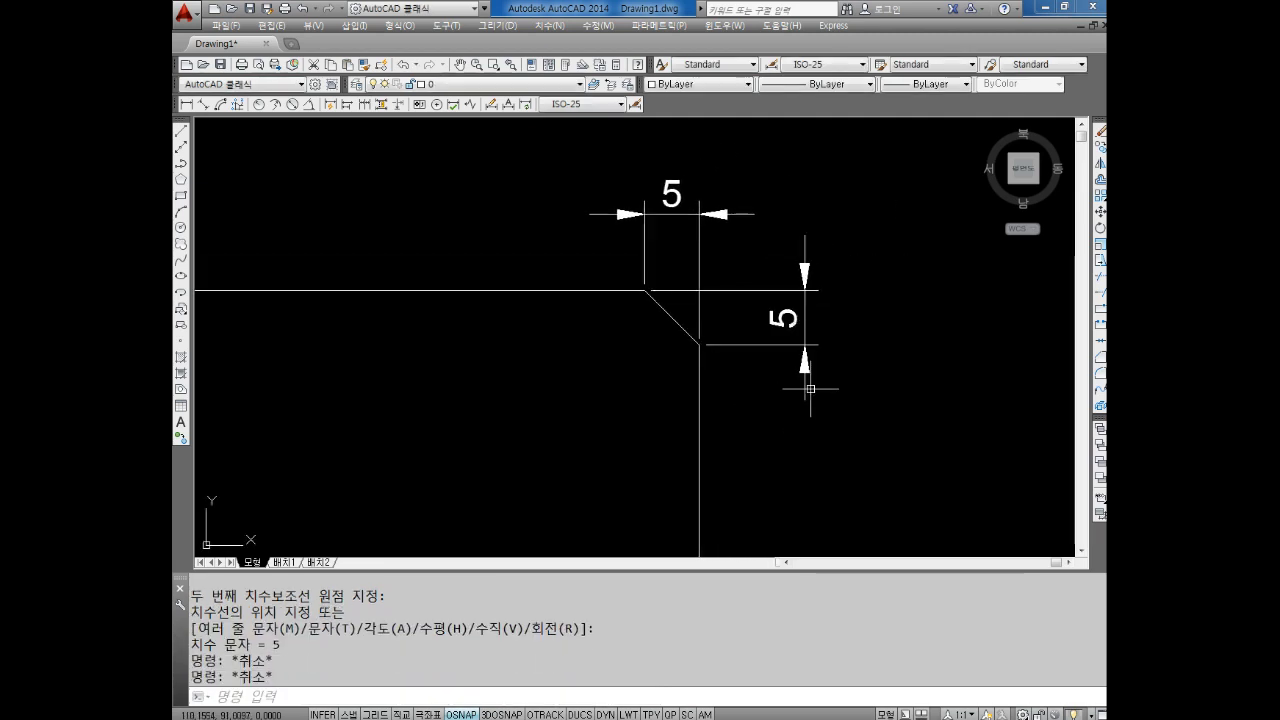
key(alt+Tab)
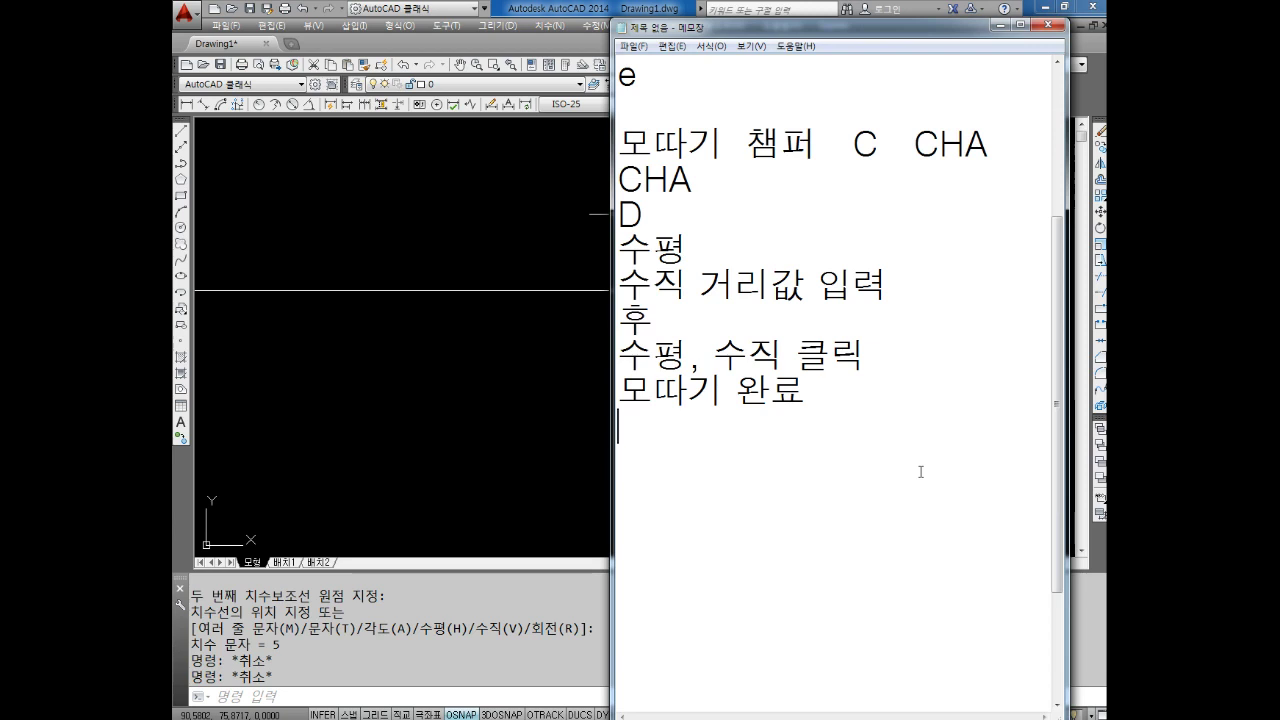
Add the heading '응용 설명' on a new line below the chamfer notes
key(Return)
text(응)
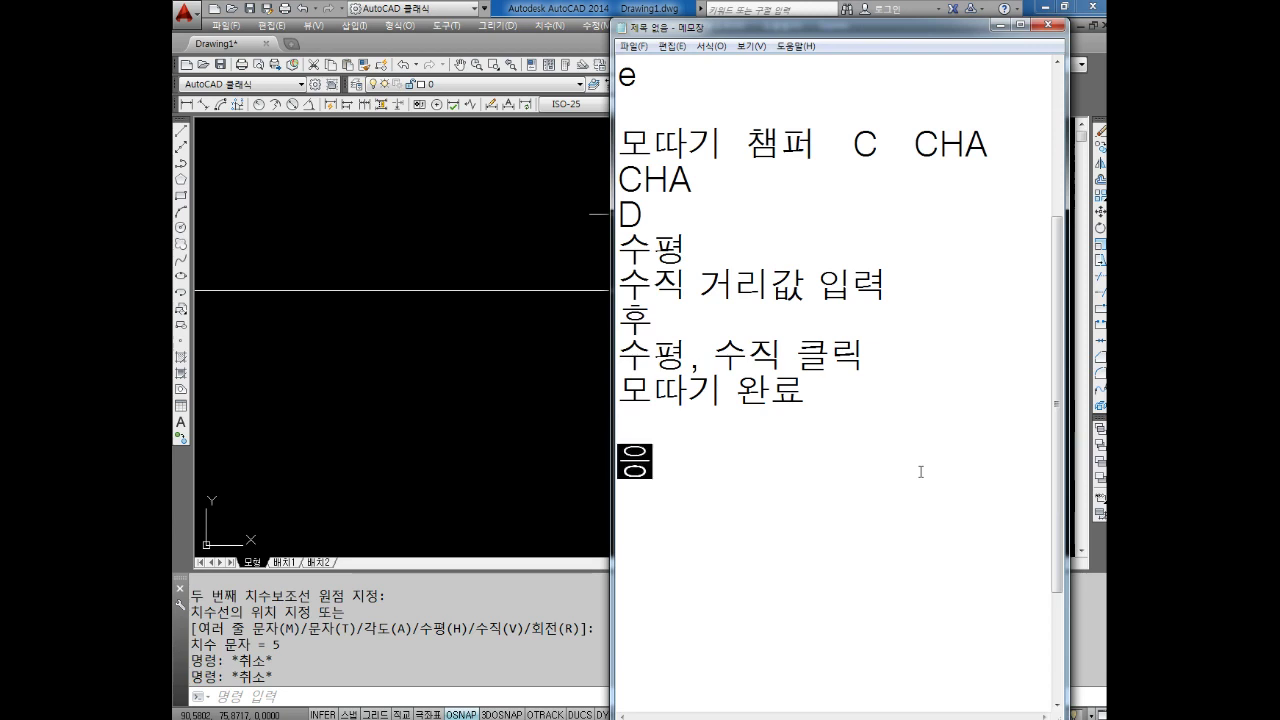
text(용설명)
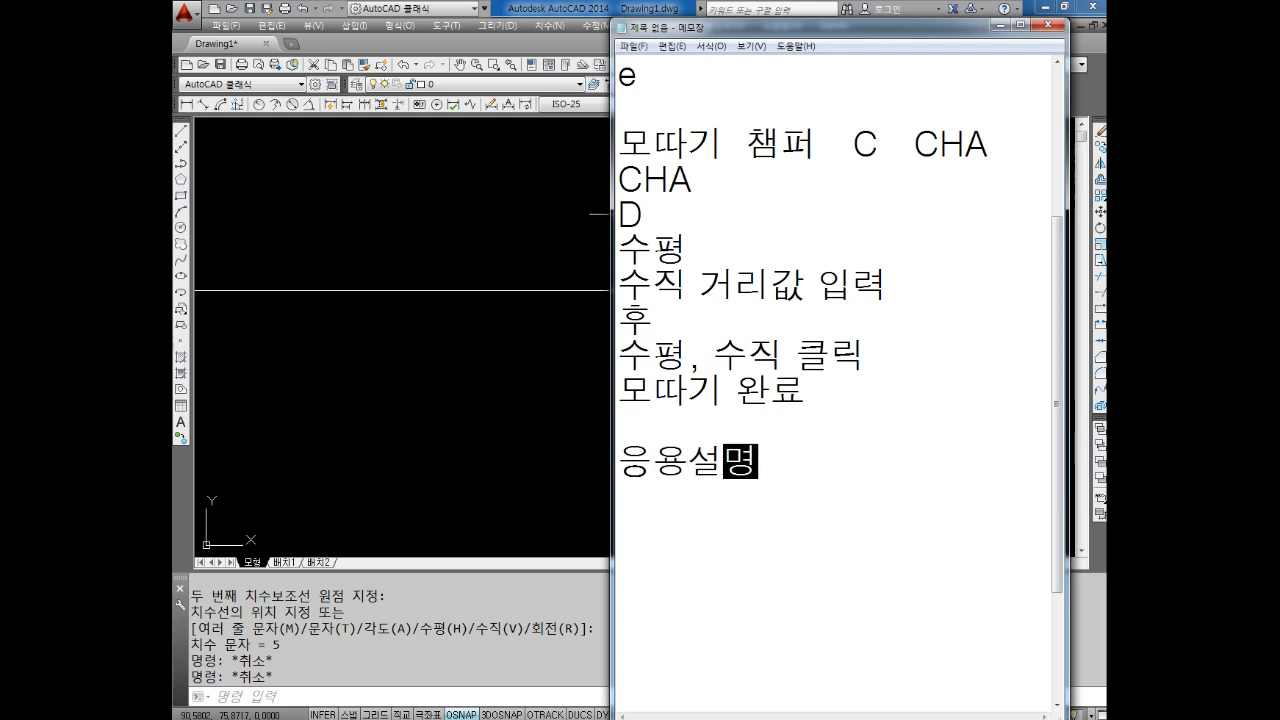
click(688, 462)
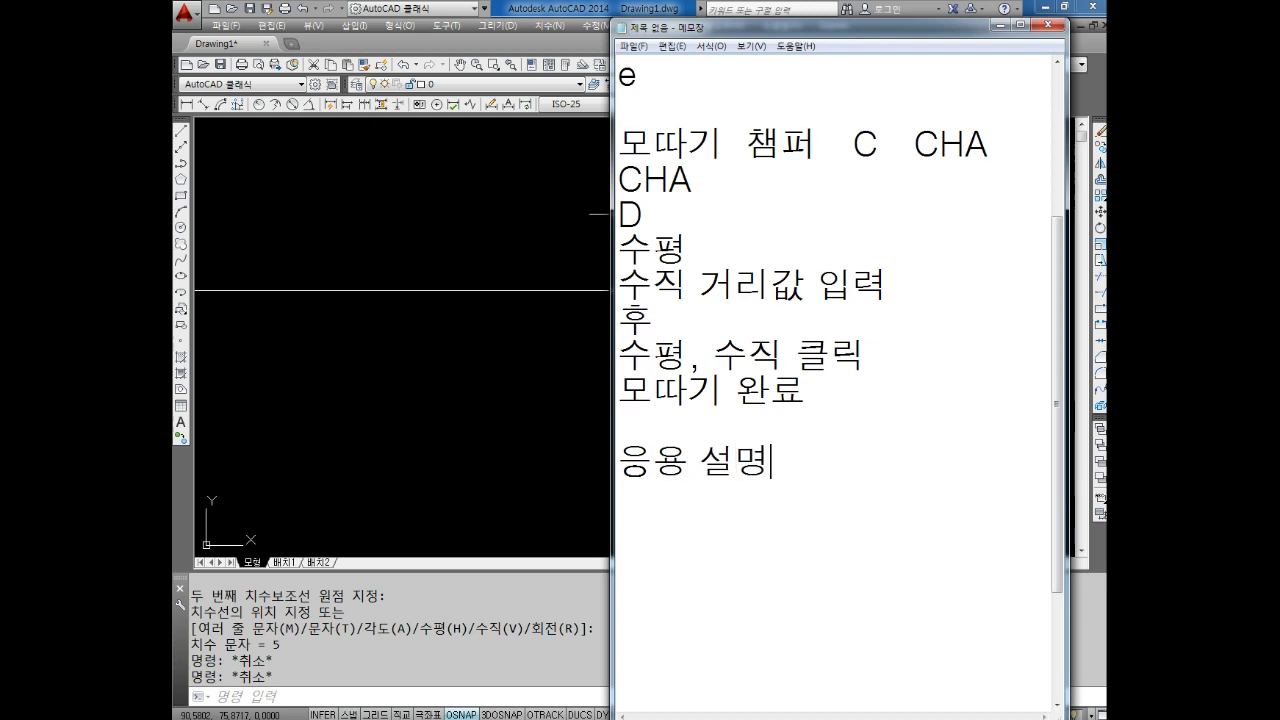
key(Return)
key(Return)
Add the line '모따기 테이퍼' below the heading, then bring up the Start menu
text(모뜨)
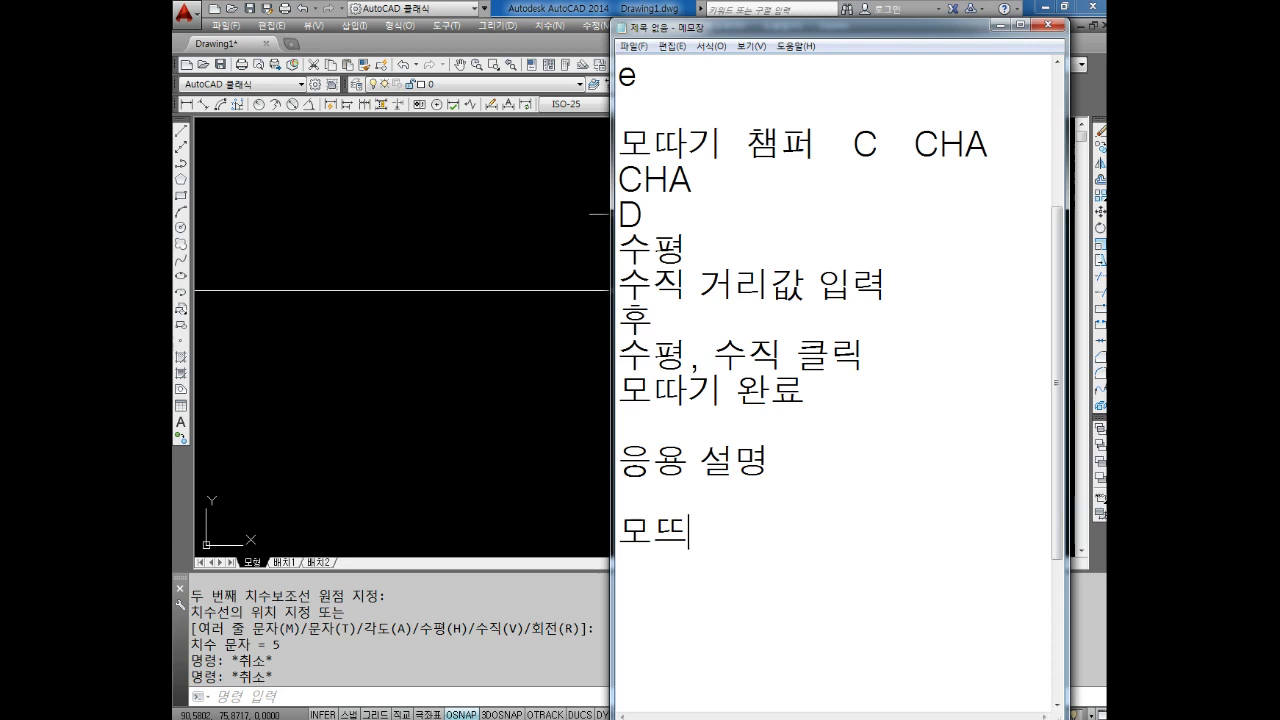
key(BackSpace)
text(따기 )
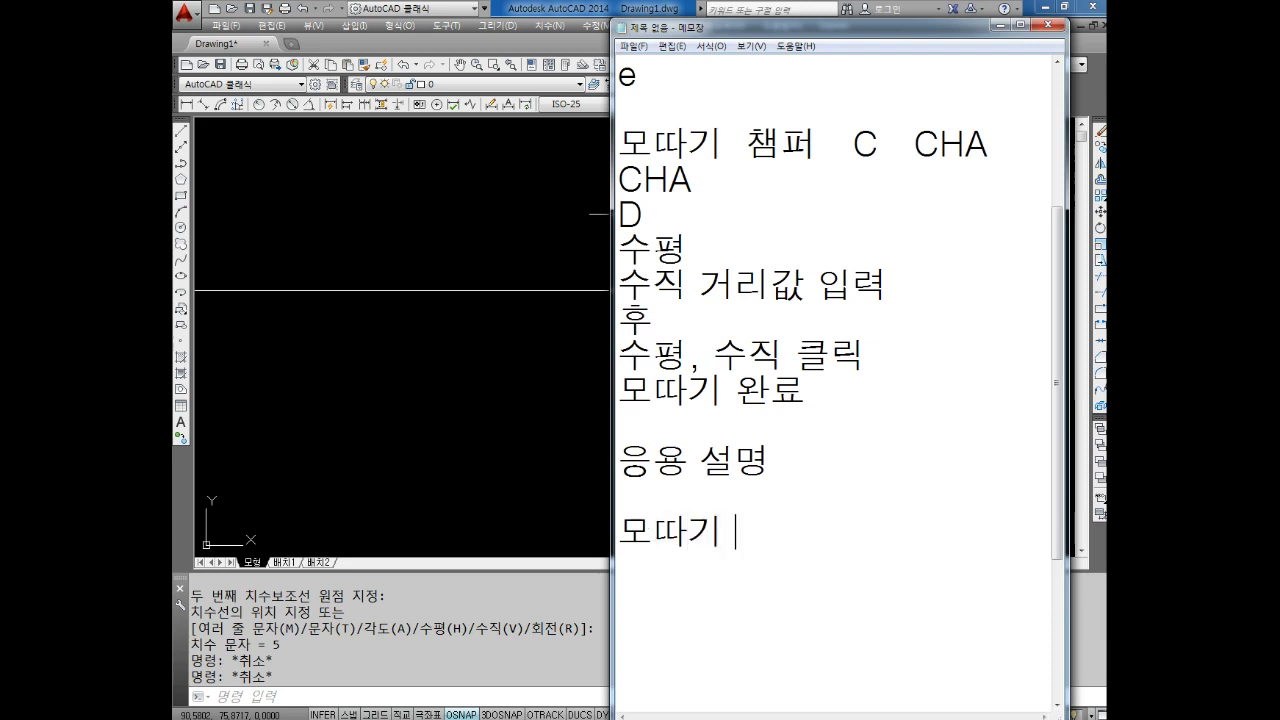
text(거리)
key(BackSpace)
key(BackSpace)
text(테이퍼)
key(Return)
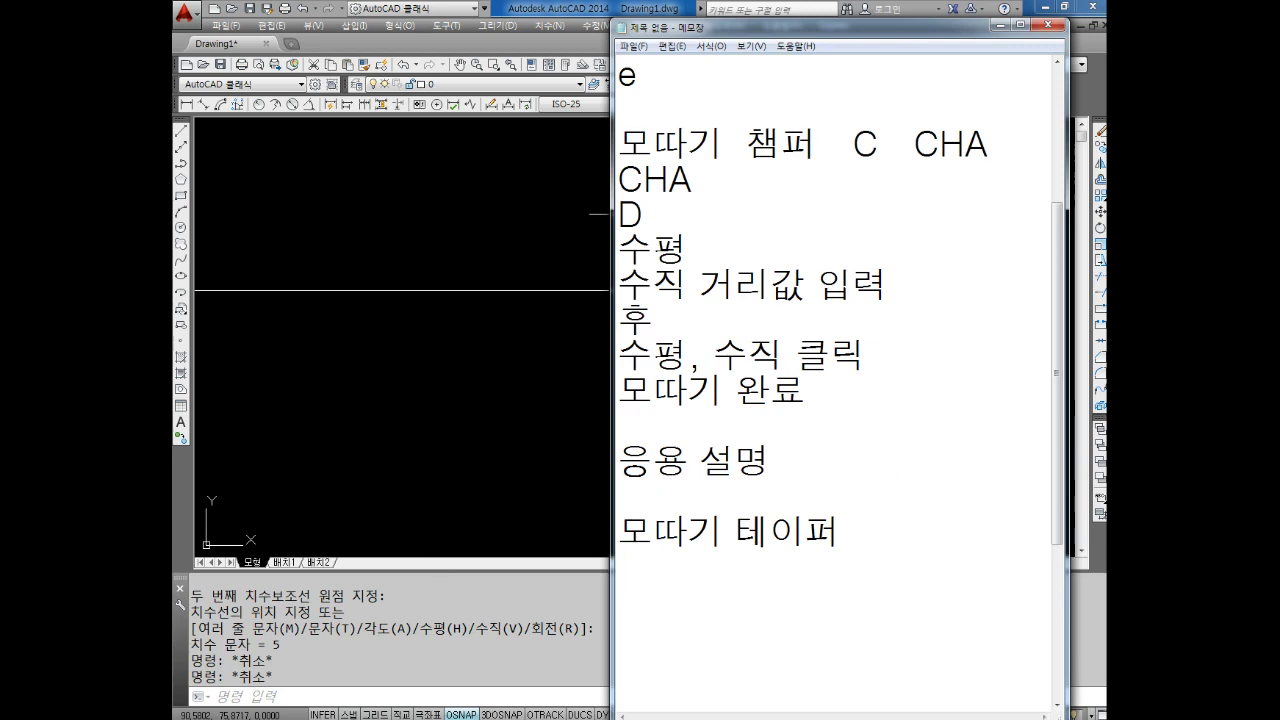
key(super)
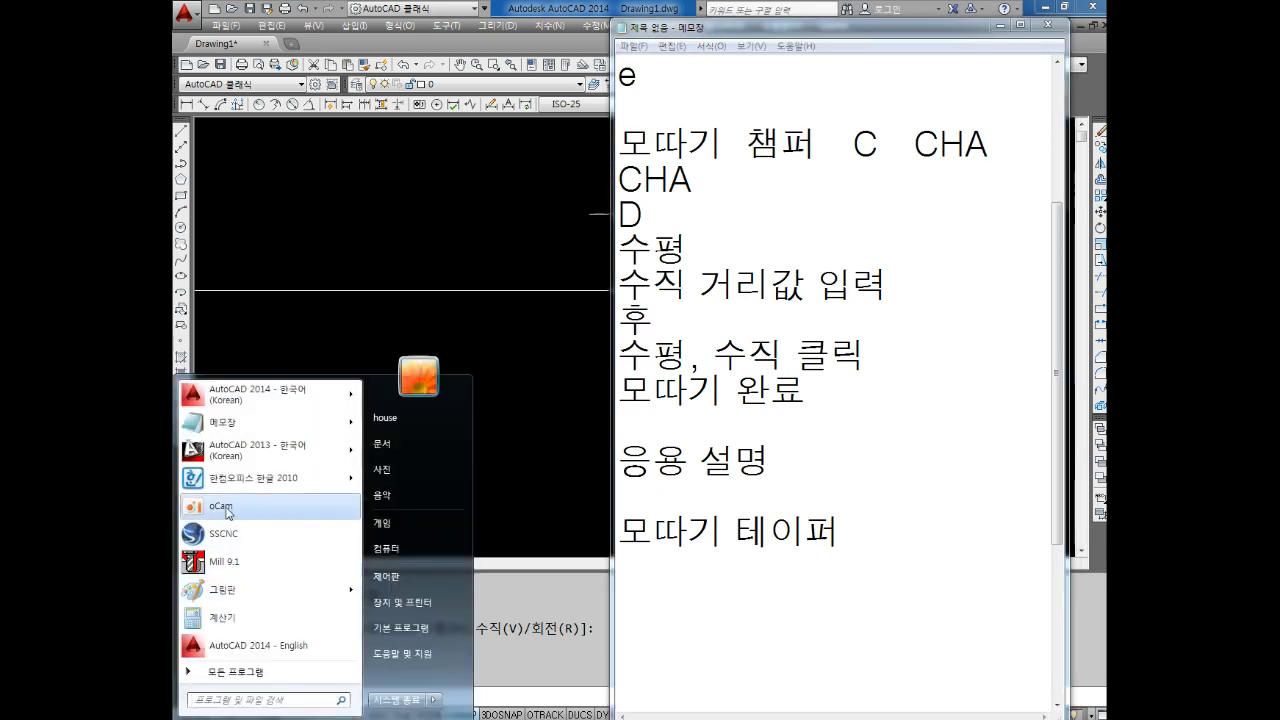
Launch Paint and pick the Pencil tool with the thinnest line size
click(222, 590)
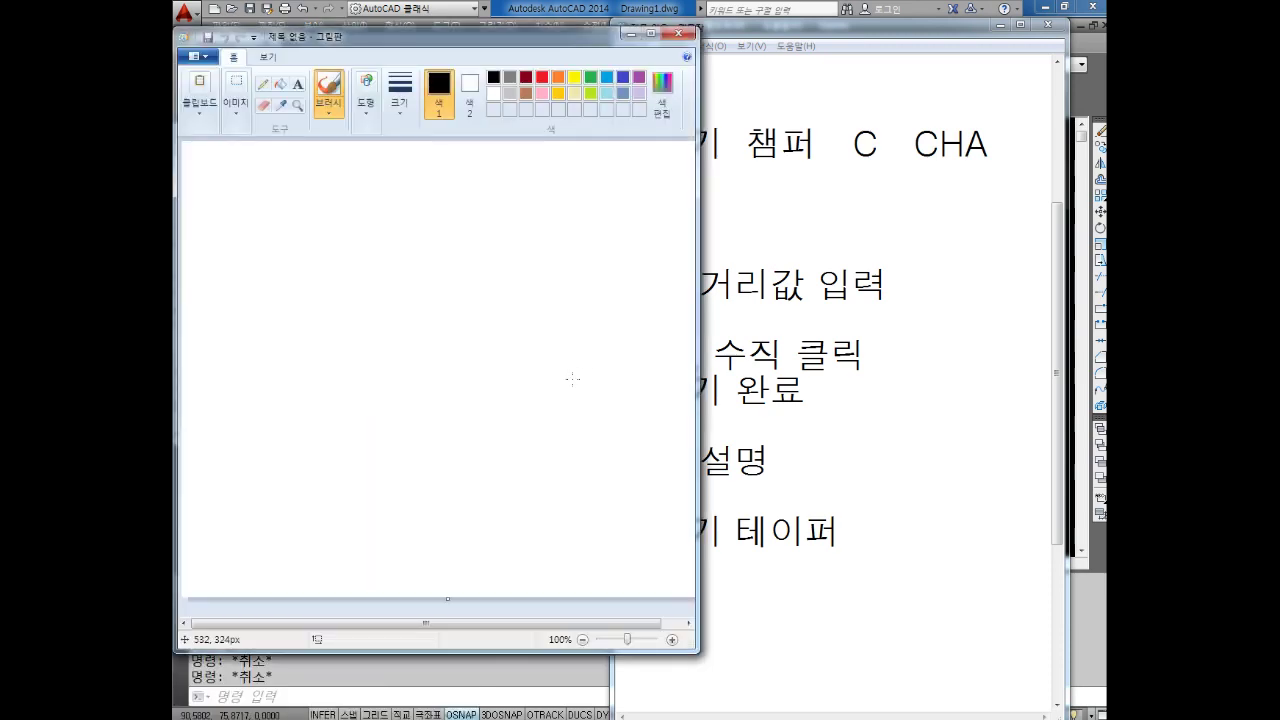
mouse_move(383, 23)
mouse_down()
mouse_move(520, 45)
mouse_move(689, 41)
mouse_up()
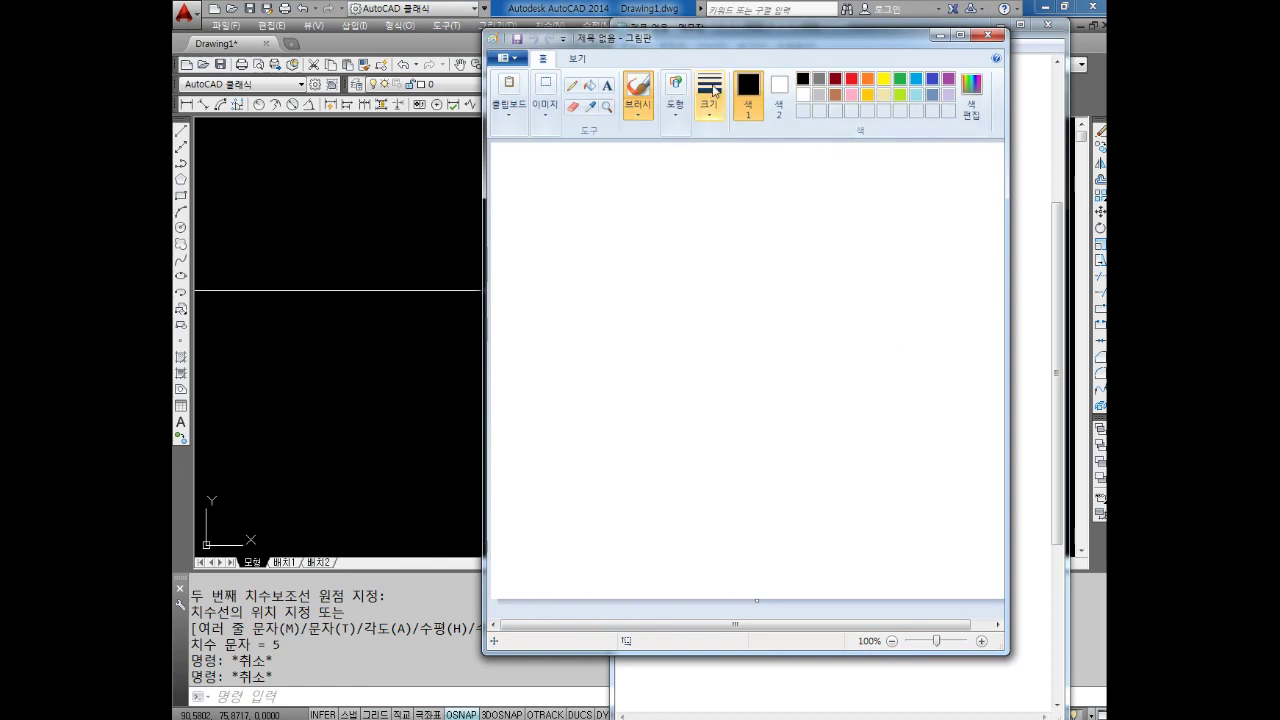
click(573, 86)
click(709, 95)
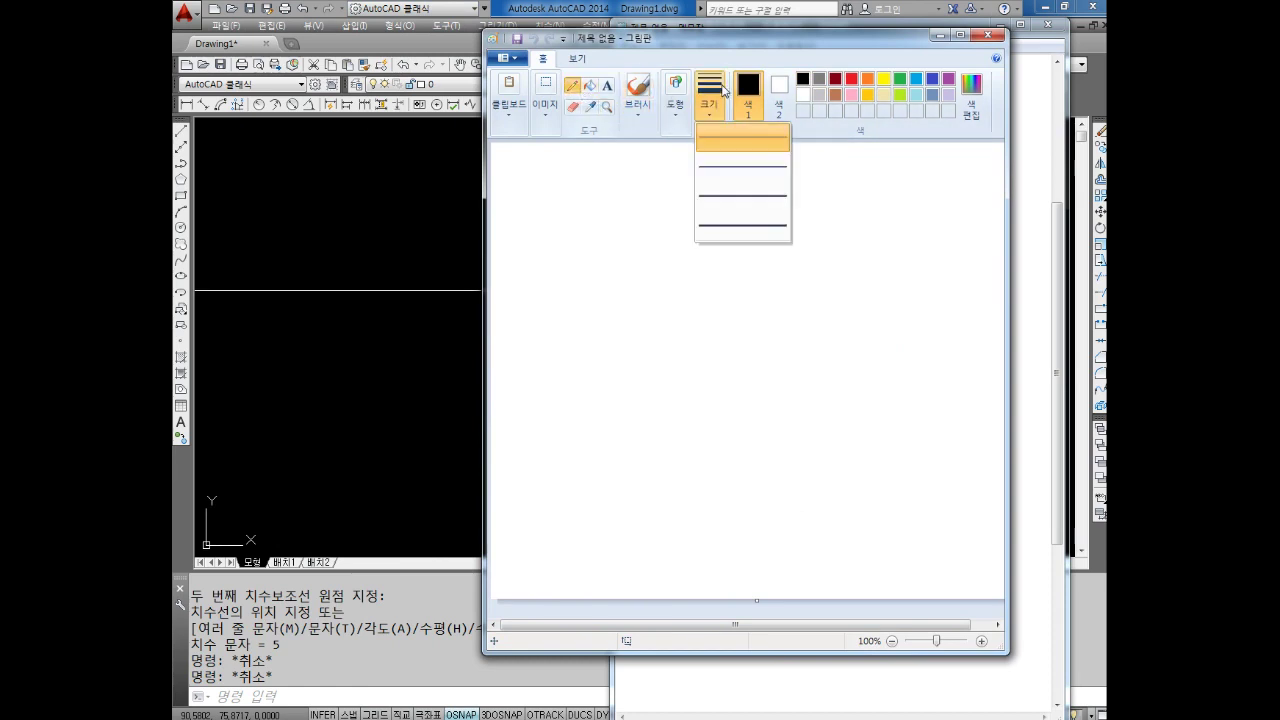
click(801, 82)
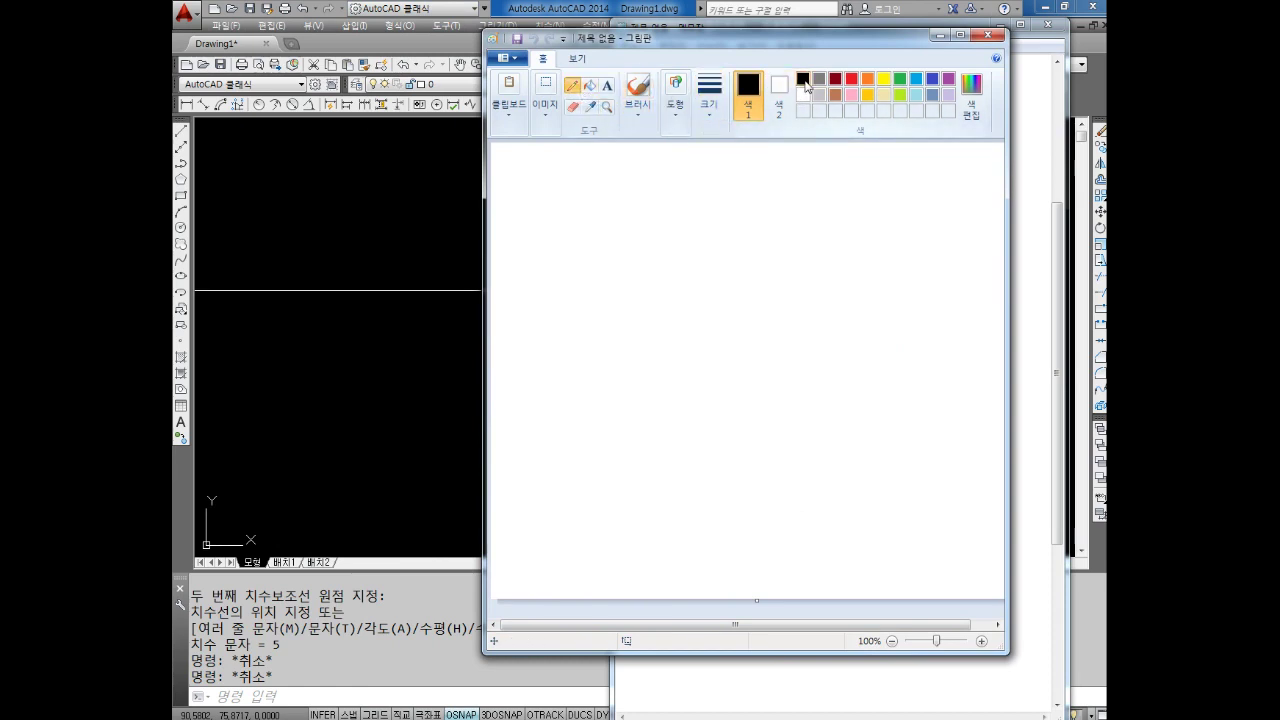
Sketch a rough tapered box outline with inner strokes in black, then close Paint
drag(546, 198, 557, 375)
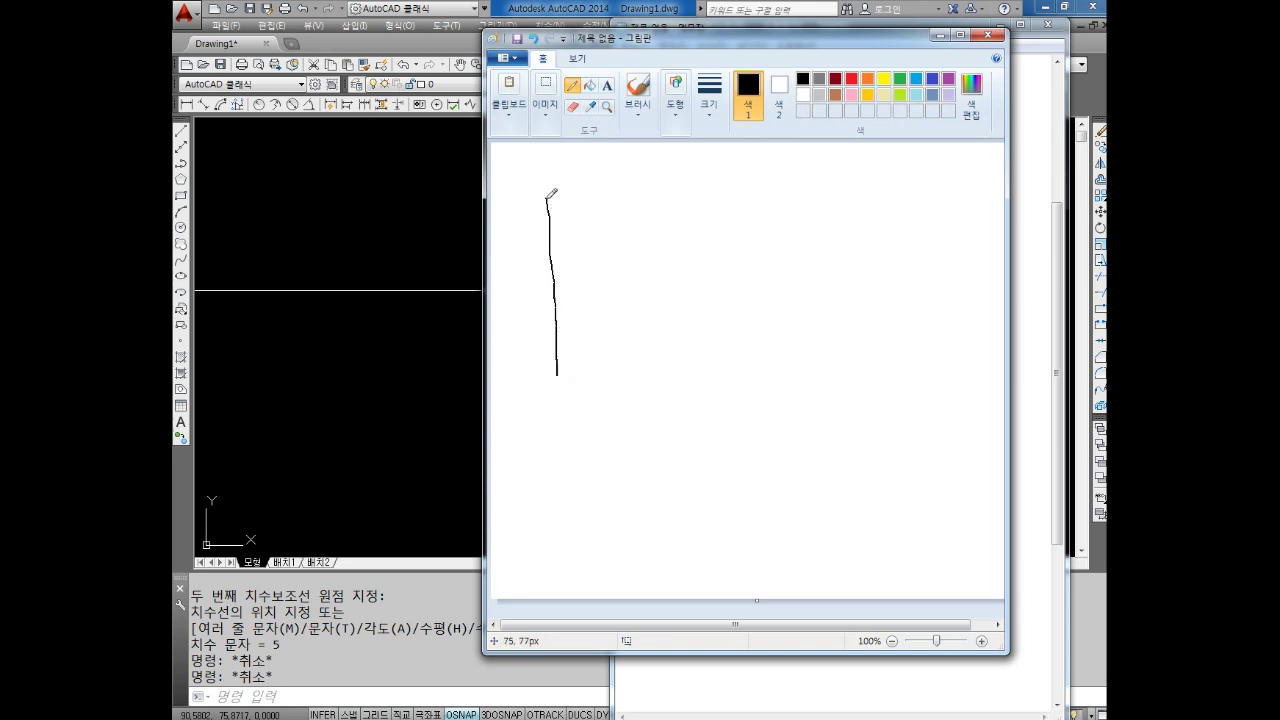
mouse_move(546, 198)
mouse_down()
mouse_move(871, 263)
mouse_move(892, 418)
mouse_up()
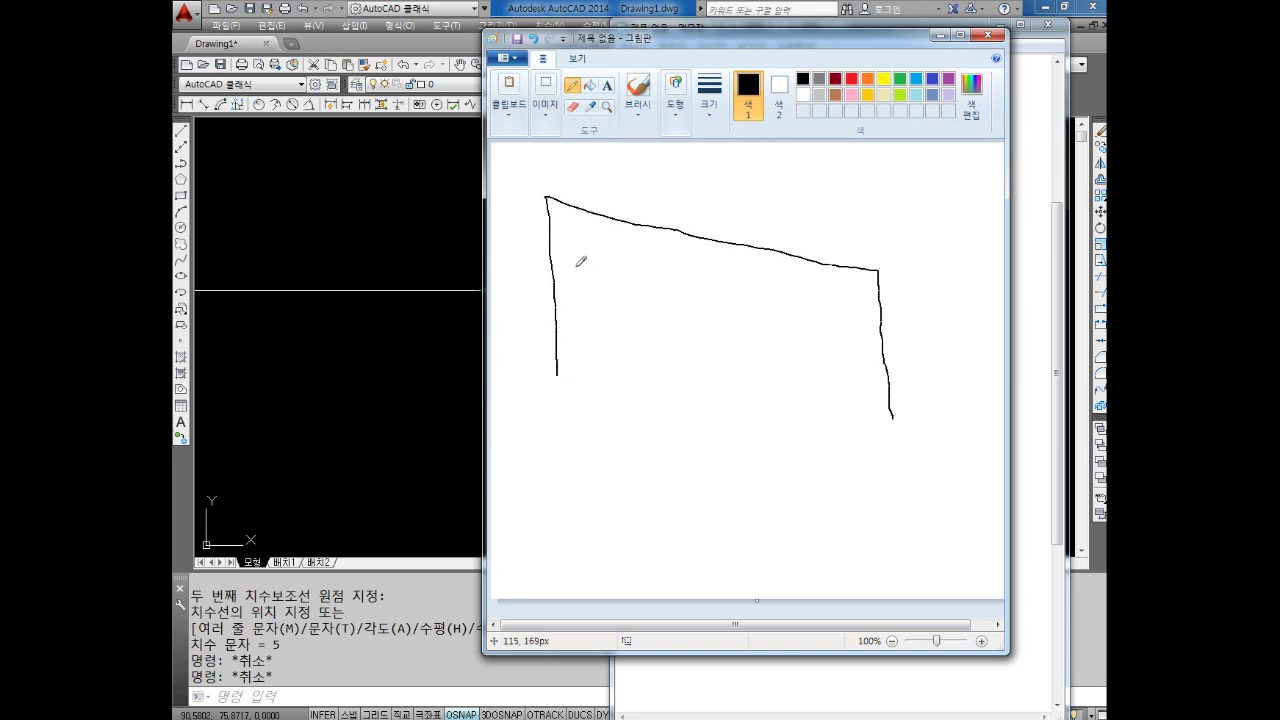
drag(548, 263, 898, 283)
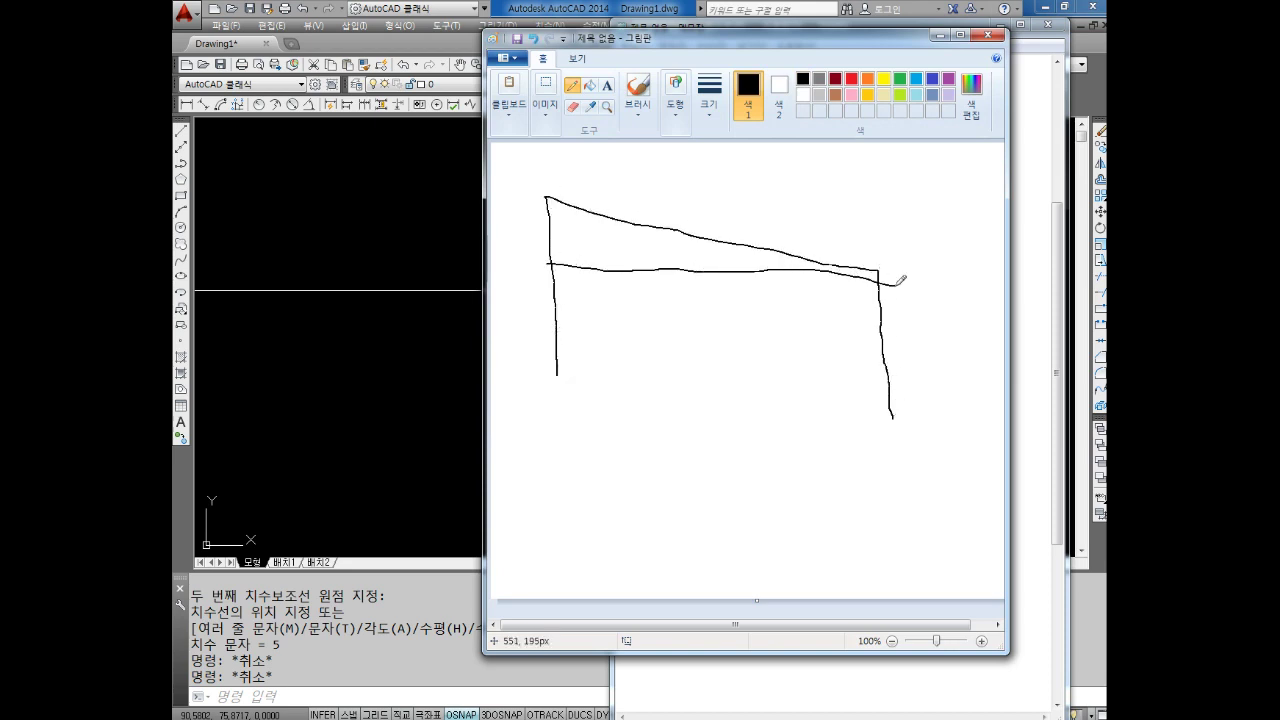
mouse_move(601, 375)
mouse_down()
mouse_move(630, 400)
mouse_move(695, 388)
mouse_move(733, 357)
mouse_up()
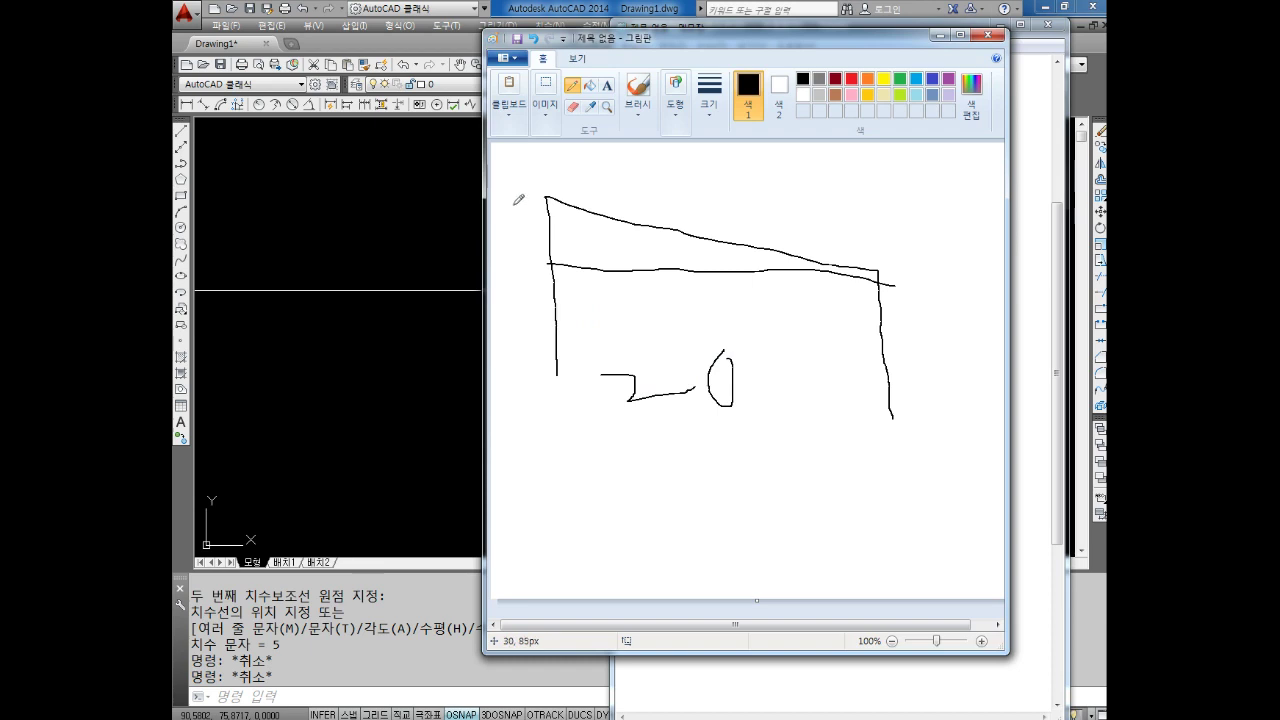
drag(514, 206, 503, 256)
click(397, 233)
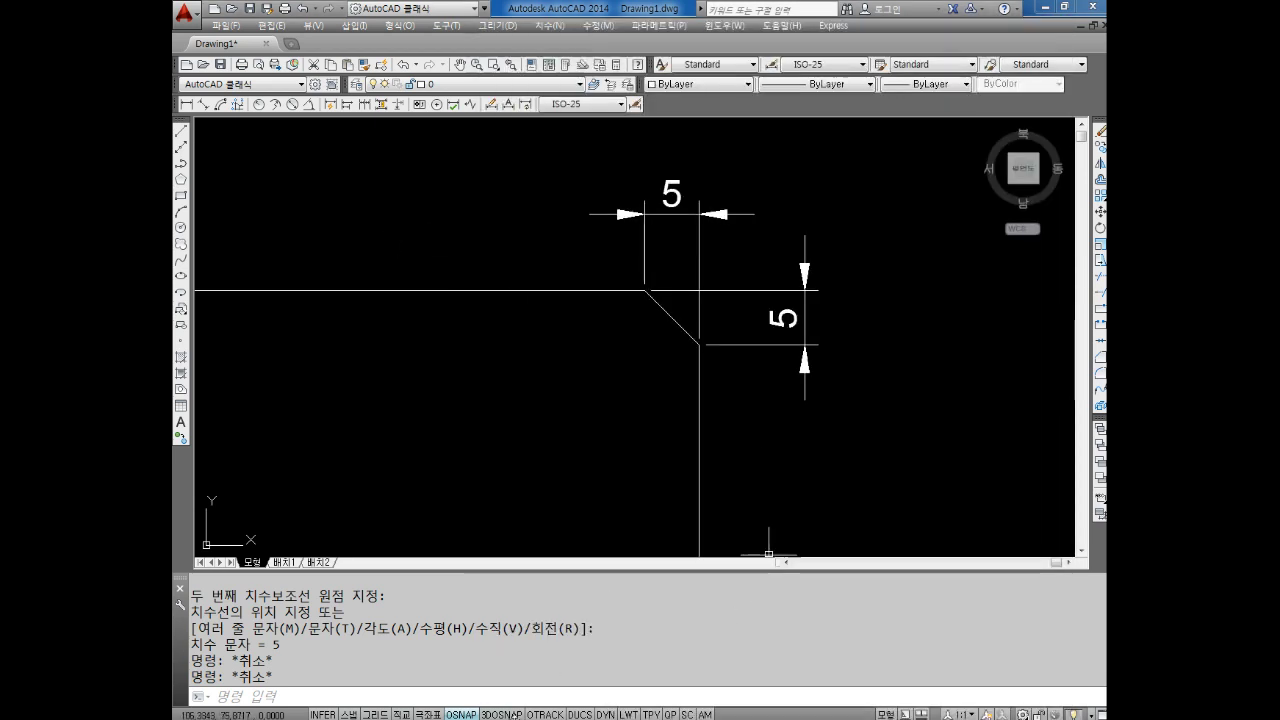
Insert blank lines around '후' and above '수평, 수직 클릭' in the chamfer notes
key(alt+Tab)
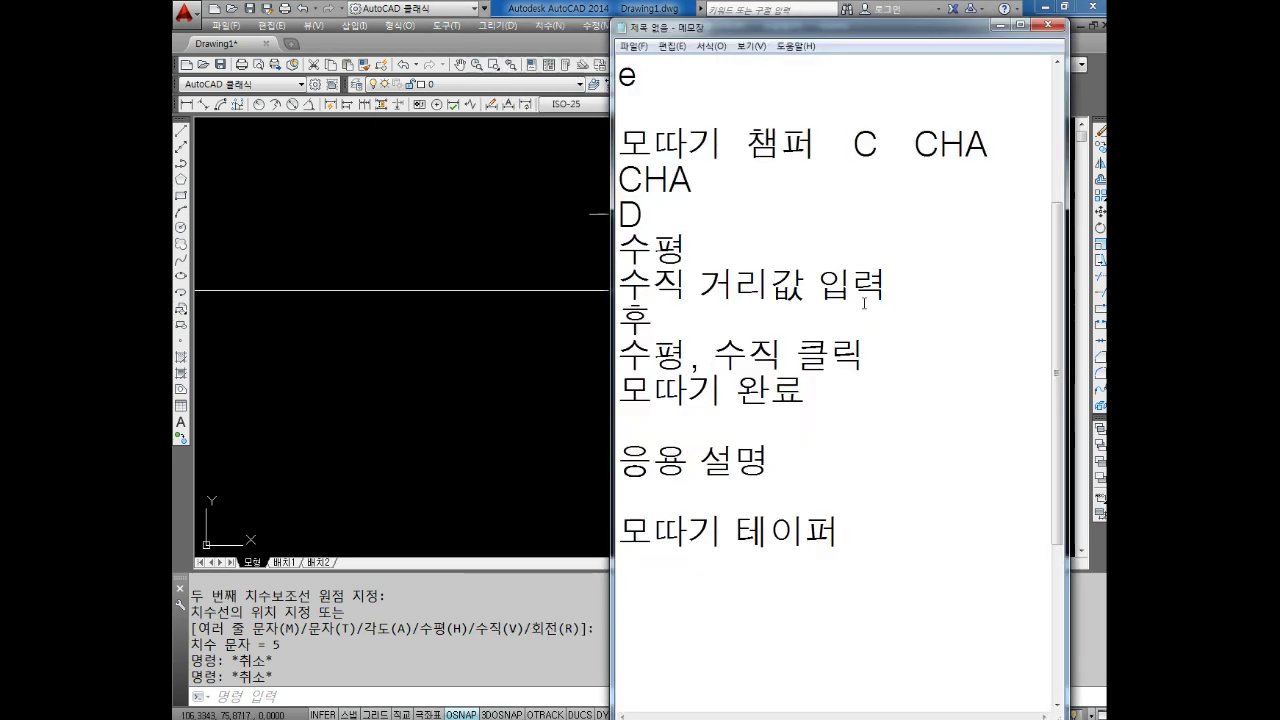
key(Up)
key(Up)
key(Up)
key(Up)
key(Down)
key(Down)
key(Down)
key(Down)
key(Left)
key(Down)
key(Return)
key(Down)
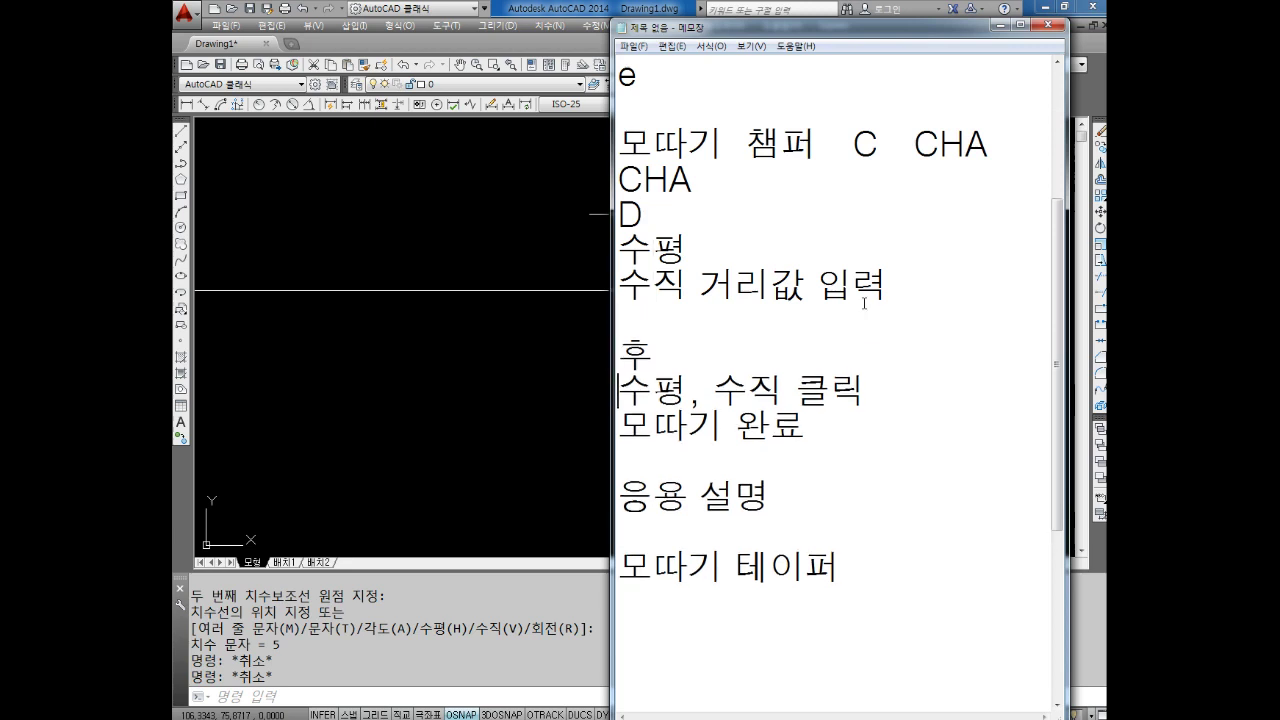
key(Return)
Make the steps read '수평 20' and '수직 10', removing '거리값 입력', and select them
key(Up)
key(Up)
key(Up)
key(Up)
key(Up)
key(Right)
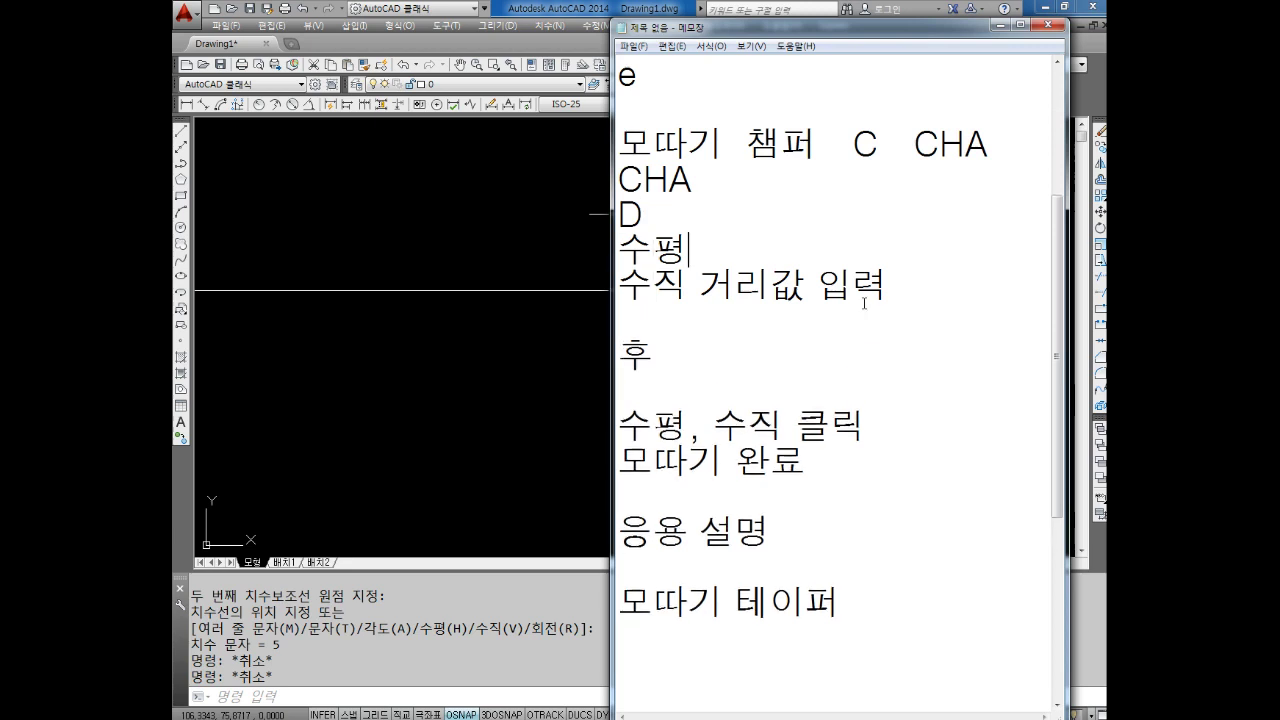
text(20)
key(Down)
key(Left)
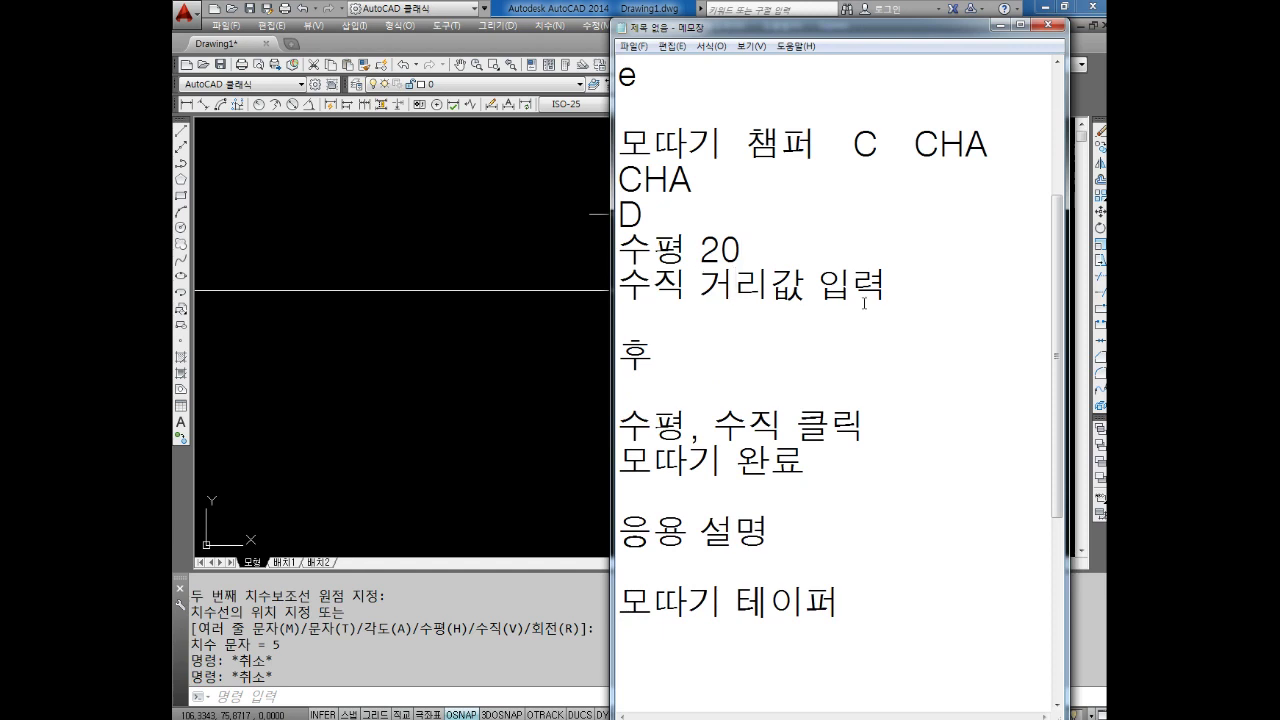
text(10)
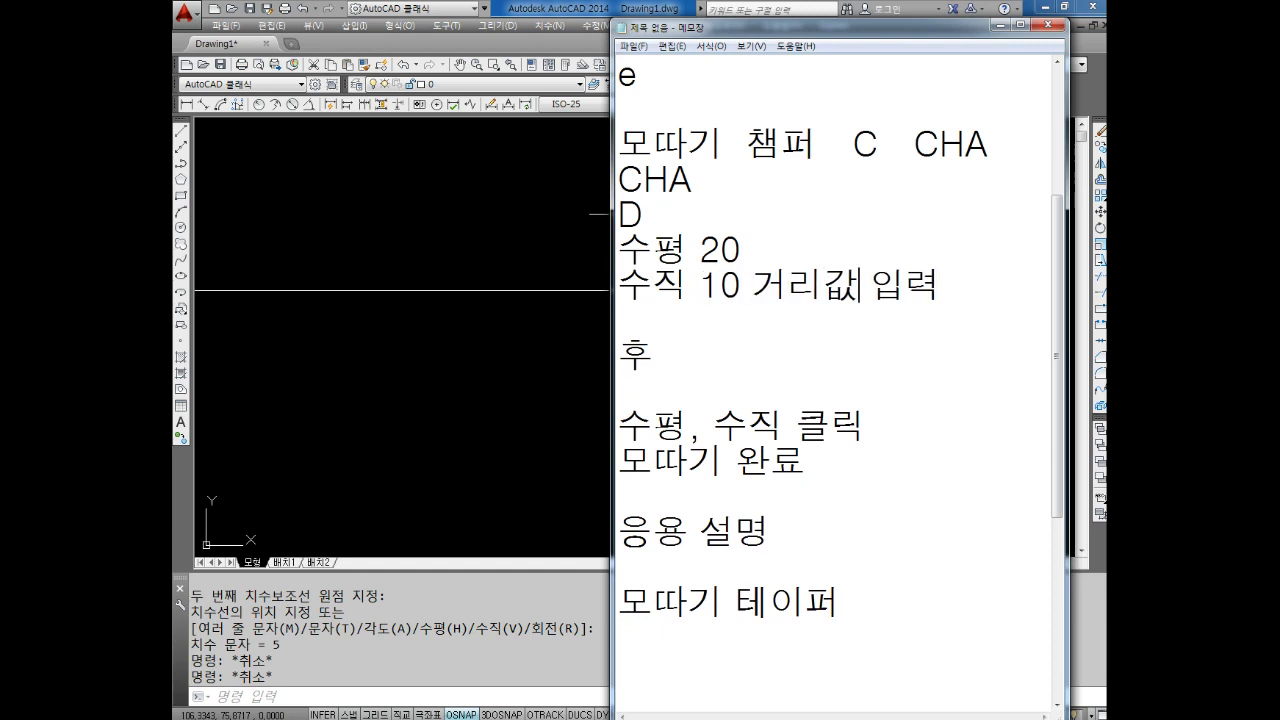
key(BackSpace)
key(BackSpace)
key(BackSpace)
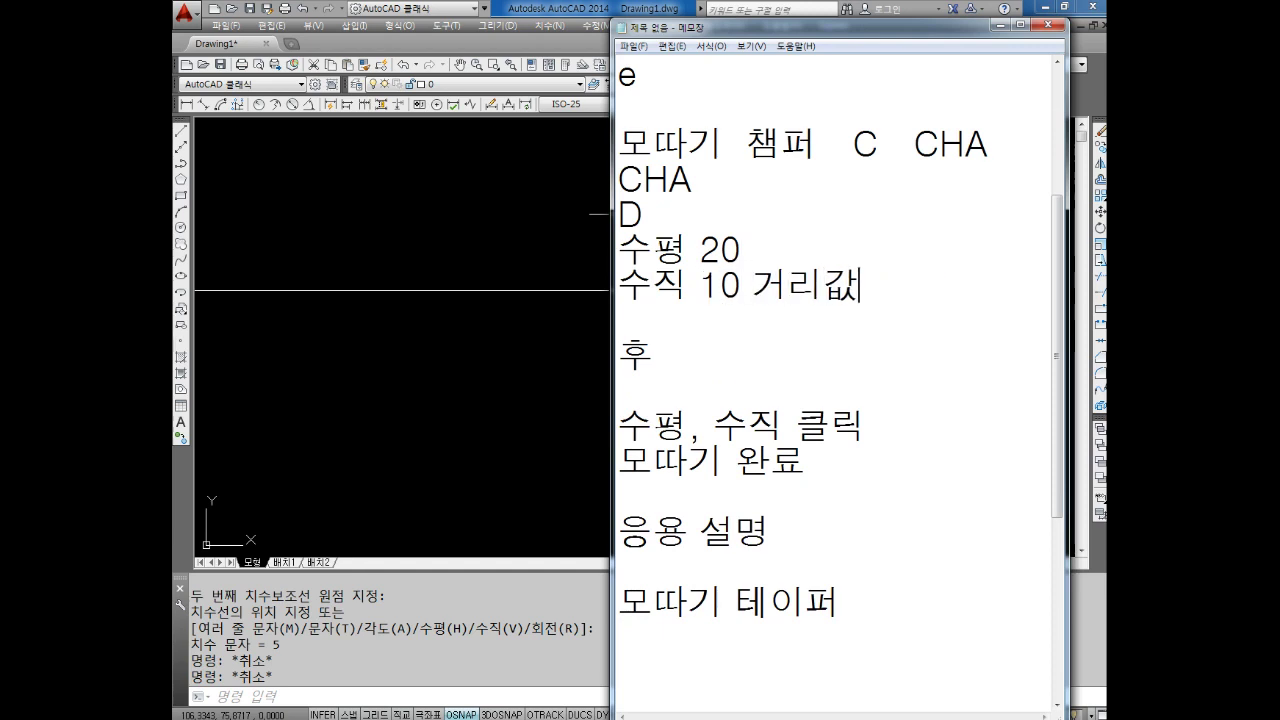
key(BackSpace)
key(BackSpace)
key(BackSpace)
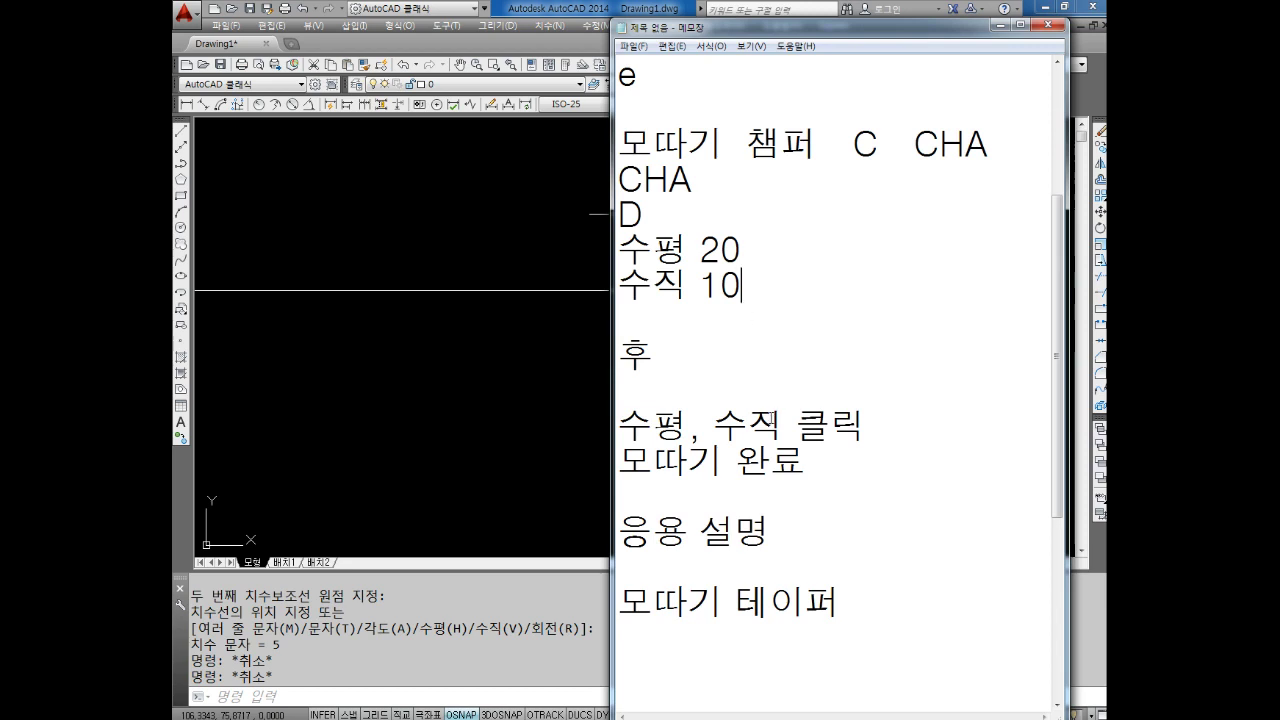
drag(652, 314, 618, 135)
Back in AutoCAD, start CHA and choose the Distance option
click(566, 424)
key(Escape)
key(Escape)
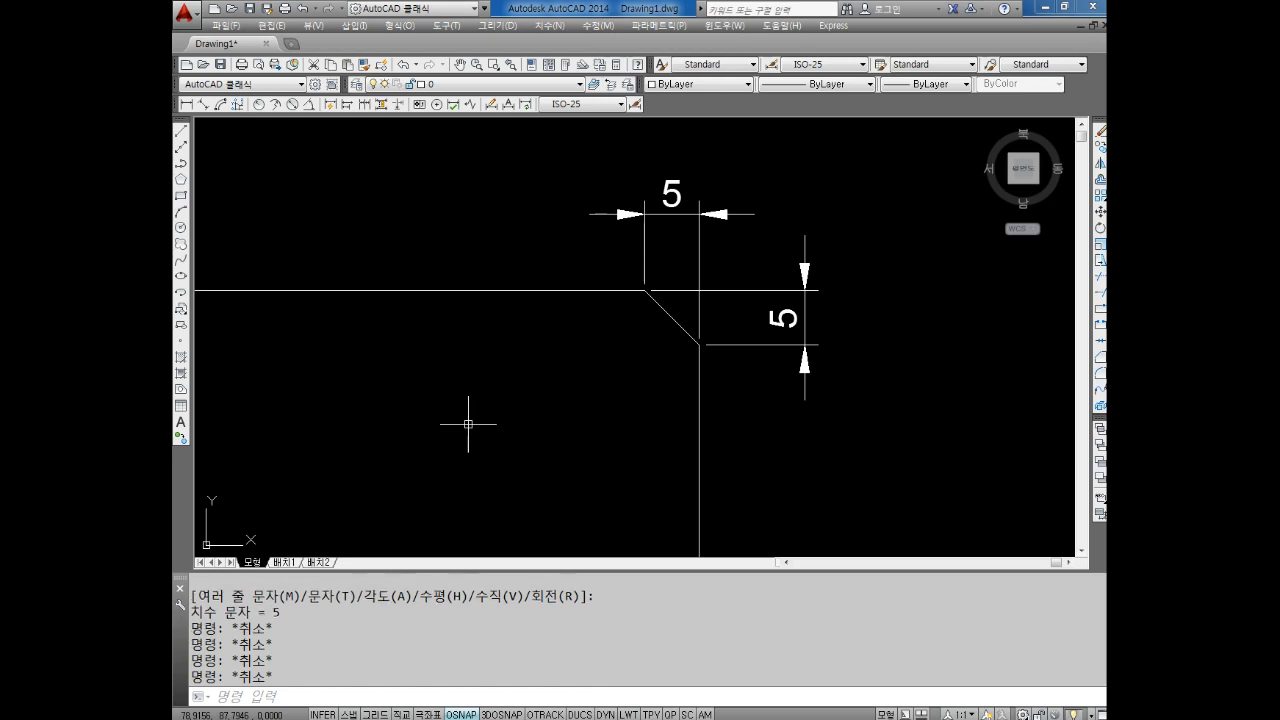
key(Escape)
text(CHA)
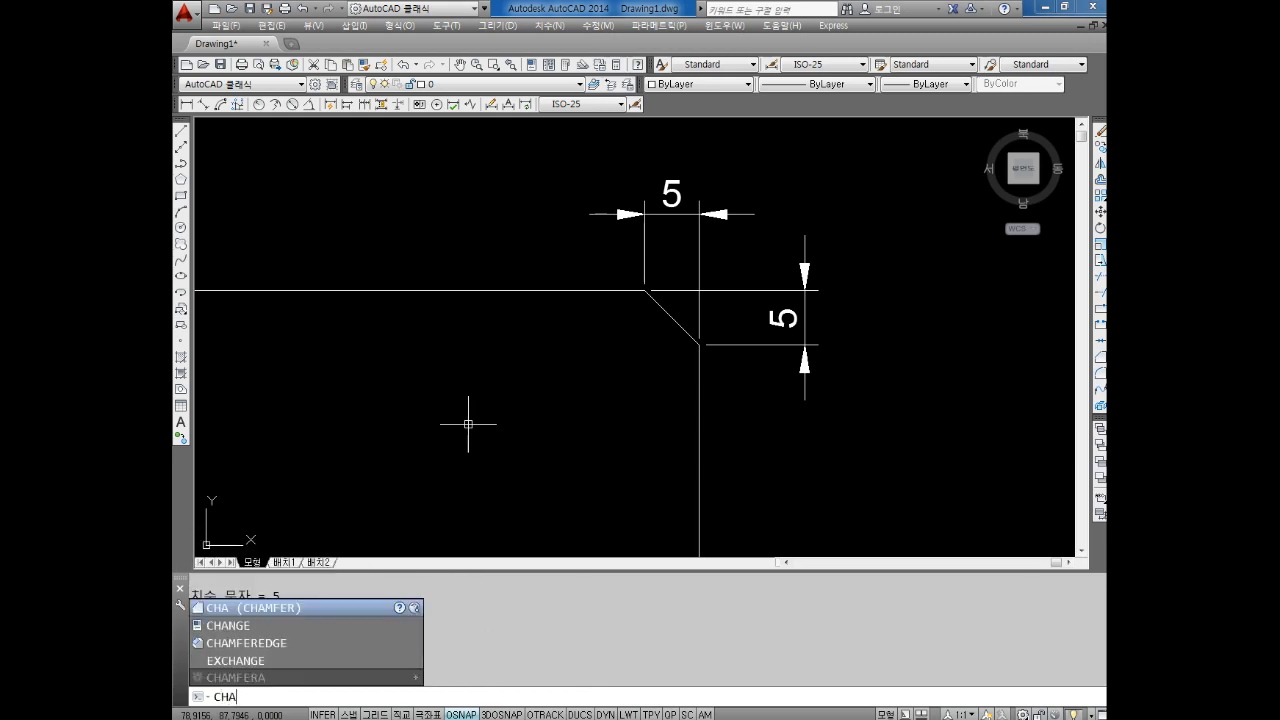
key(Return)
text(D)
key(Return)
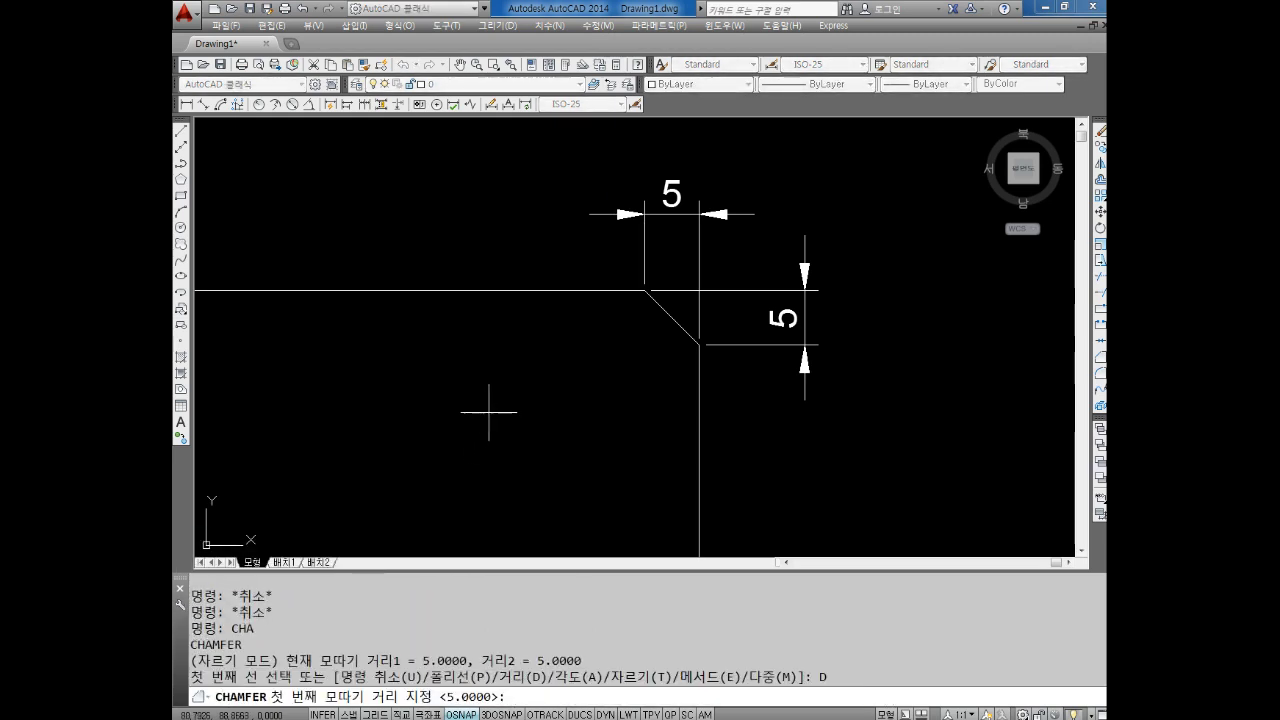
Chamfer the bottom-right corner with distances 20 and 10, picking the bottom then right edge
scroll(491, 414, down, 2)
scroll(646, 398, down, 2)
middle_drag(646, 398, 623, 294)
middle_drag(600, 470, 589, 306)
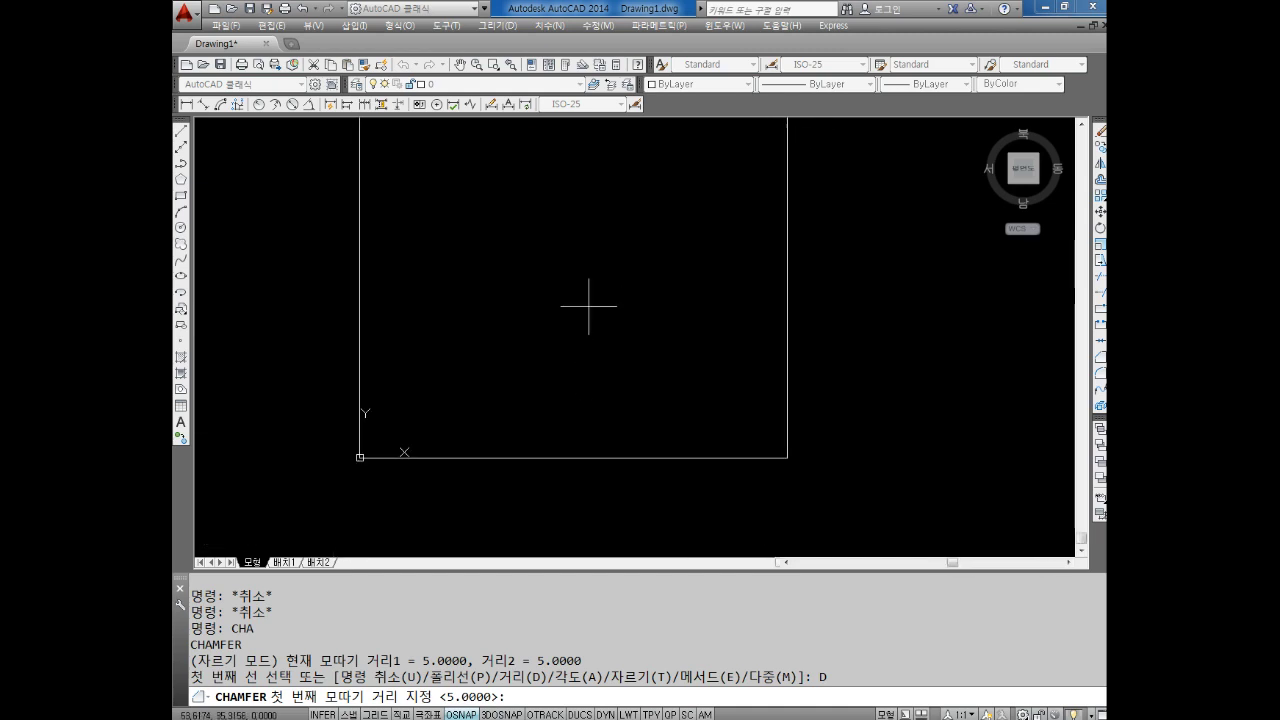
middle_drag(589, 374, 600, 366)
text(20)
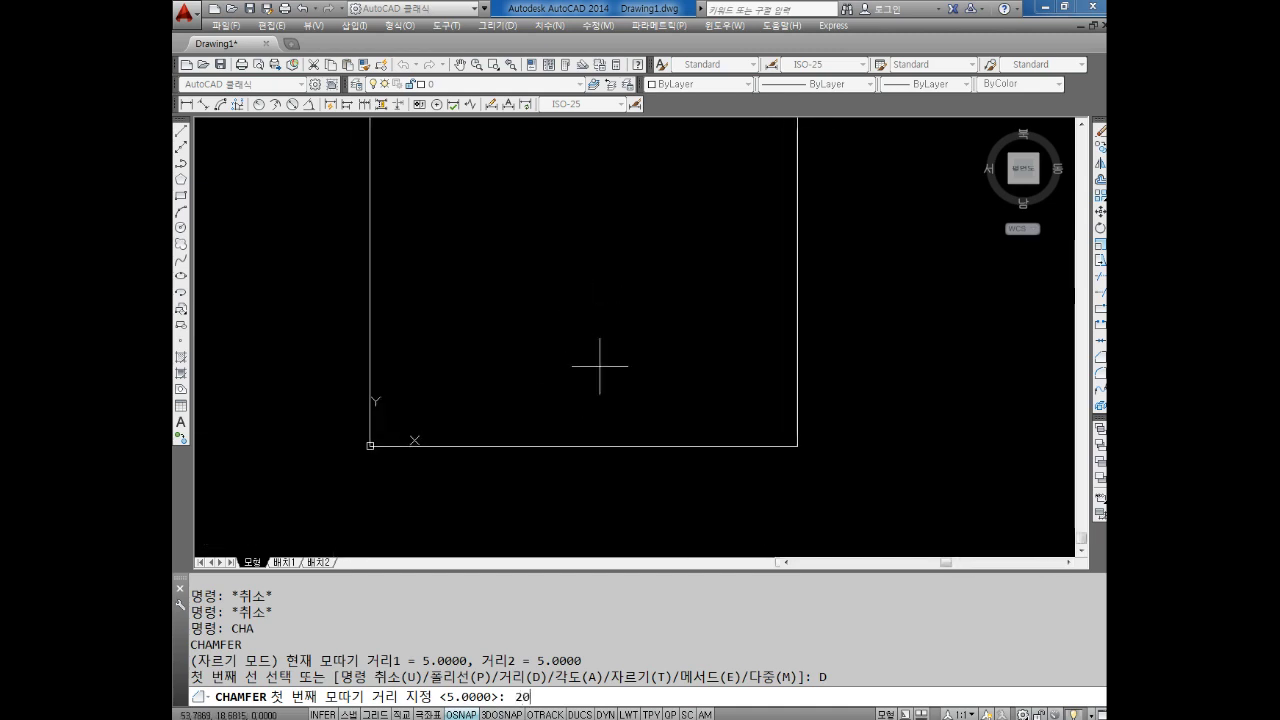
key(Return)
key(Return)
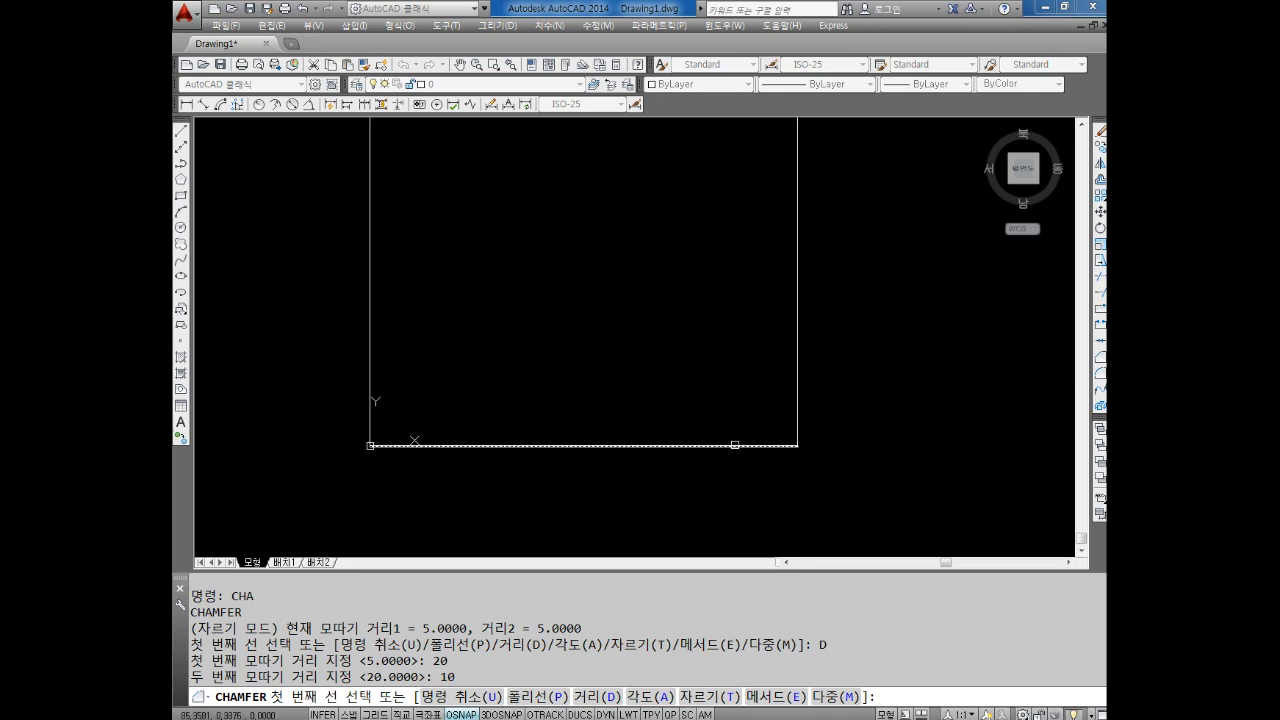
click(737, 445)
click(797, 429)
Dimension the bottom-right chamfer with a horizontal 20 and a vertical 10 linear dimension
scroll(806, 440, up, 3)
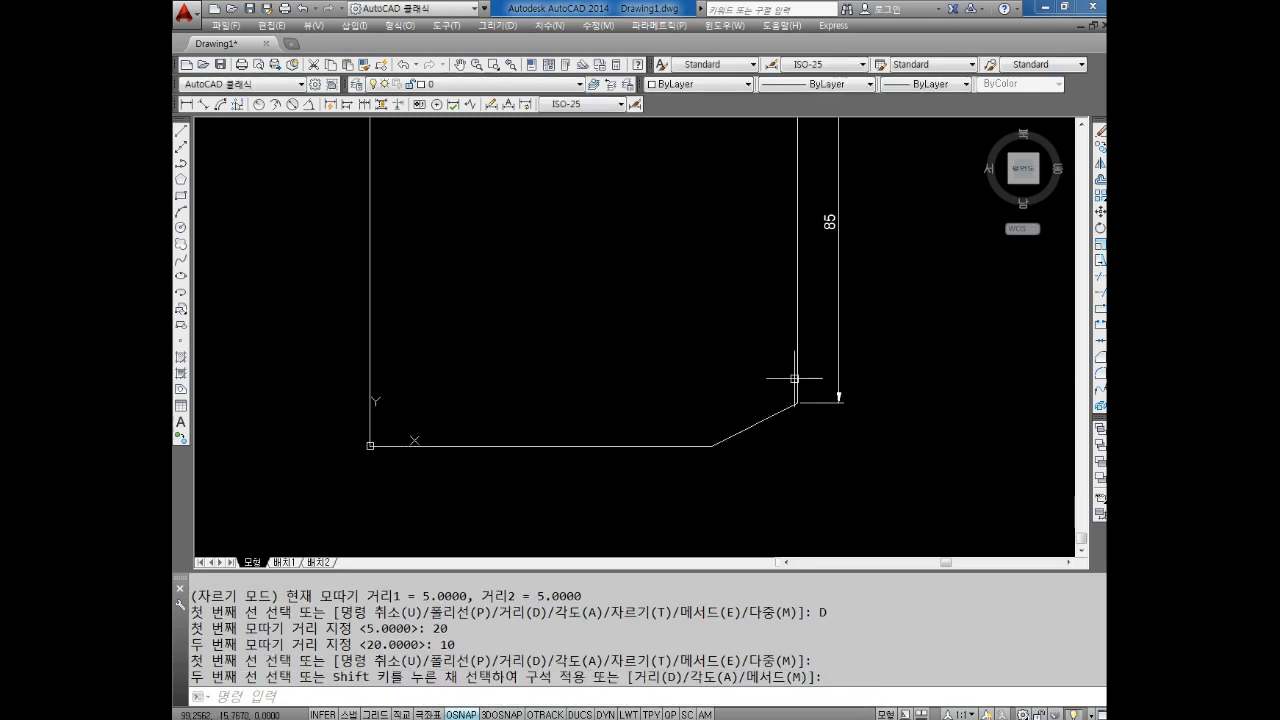
click(186, 104)
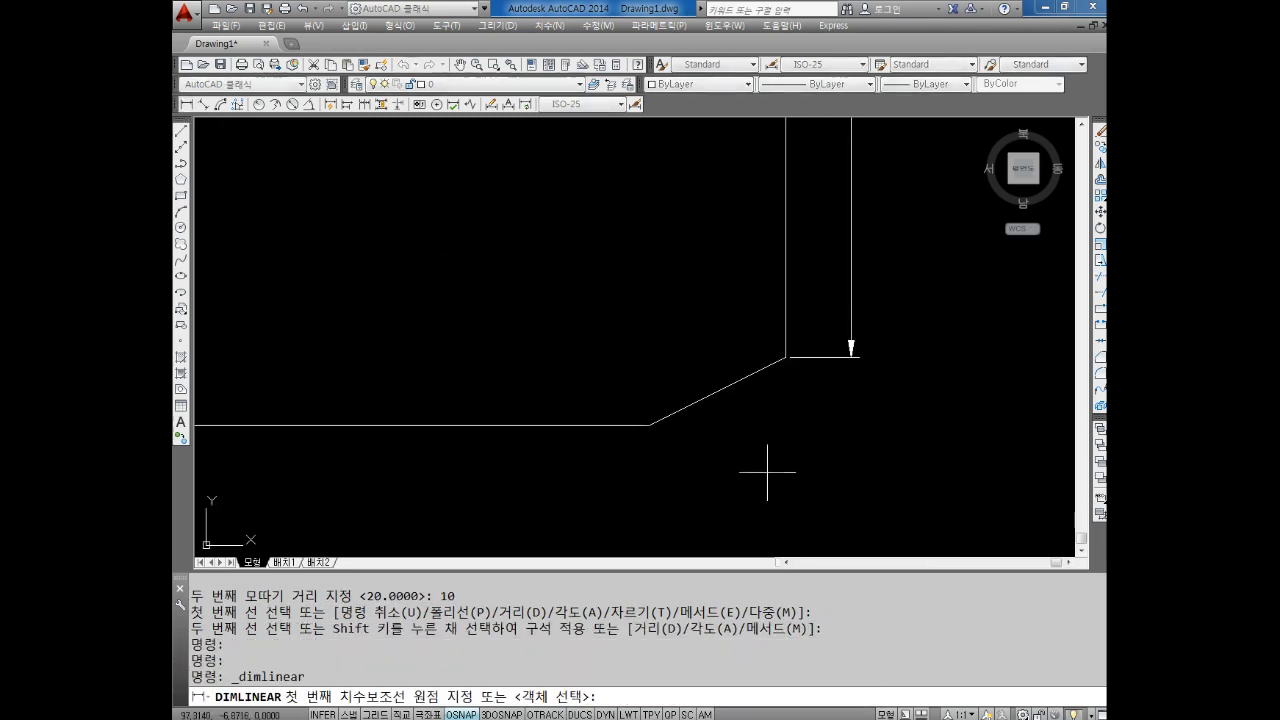
click(650, 425)
click(786, 357)
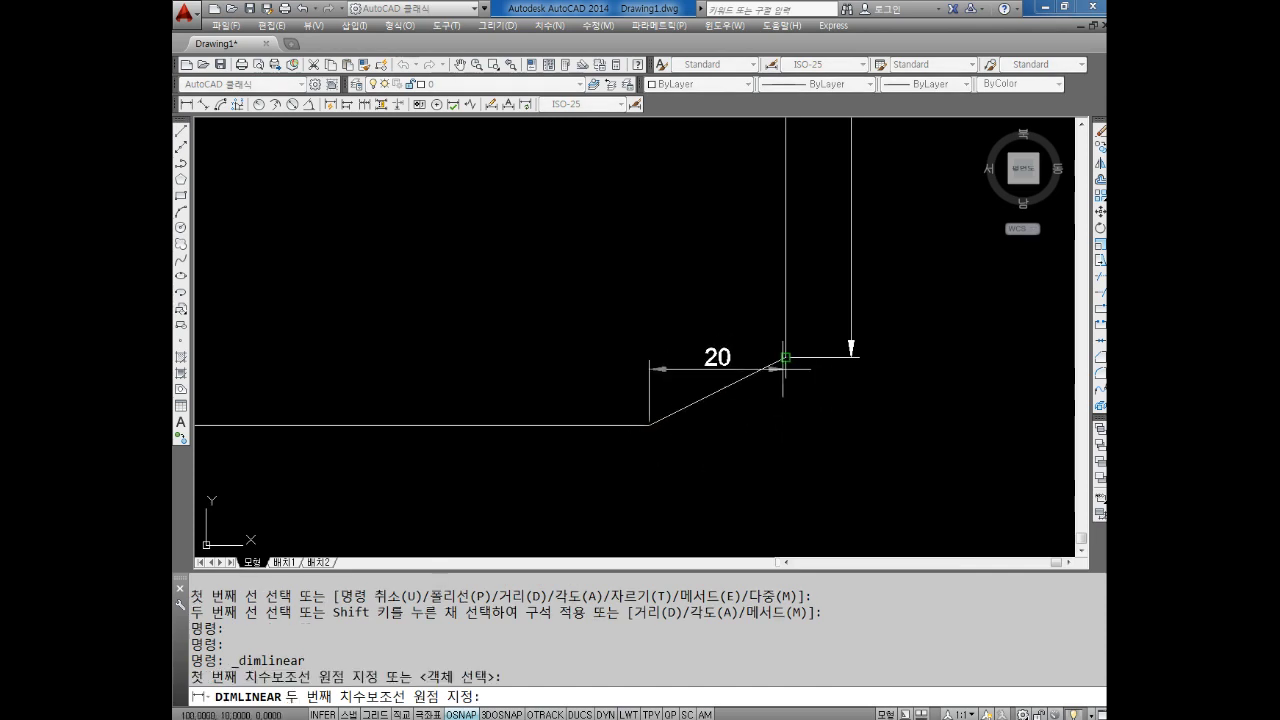
click(700, 519)
key(Return)
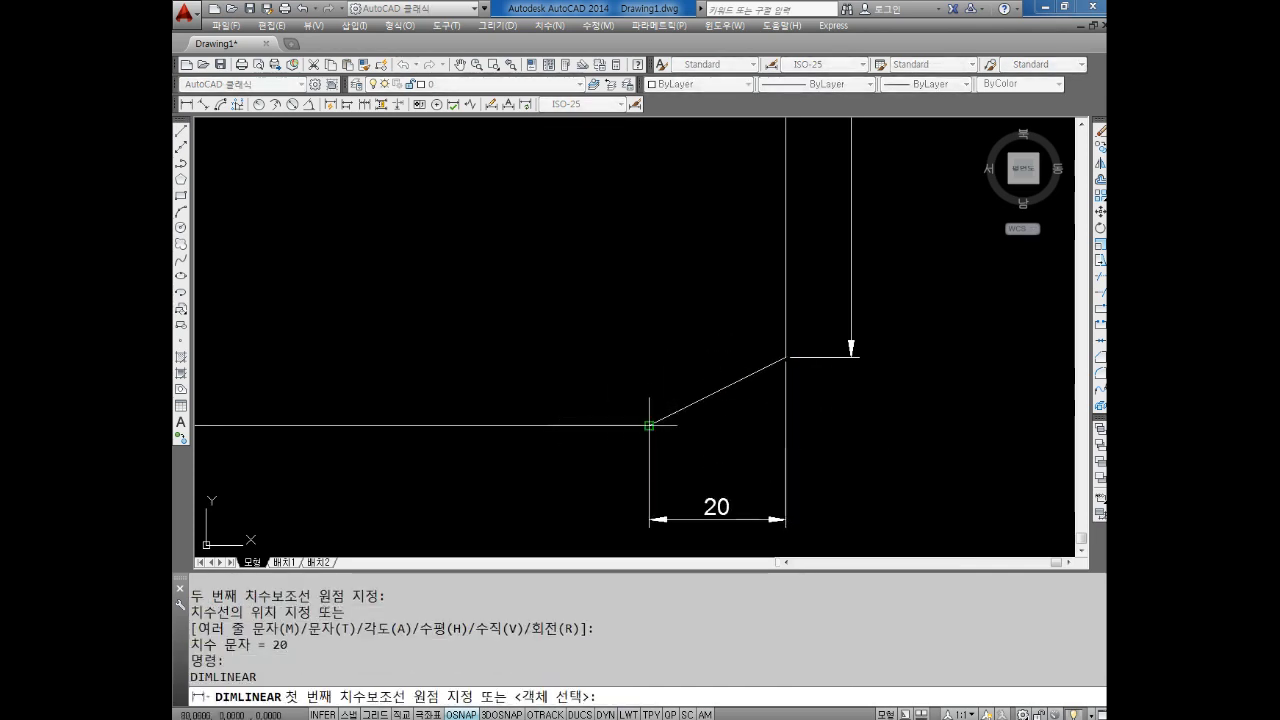
click(650, 425)
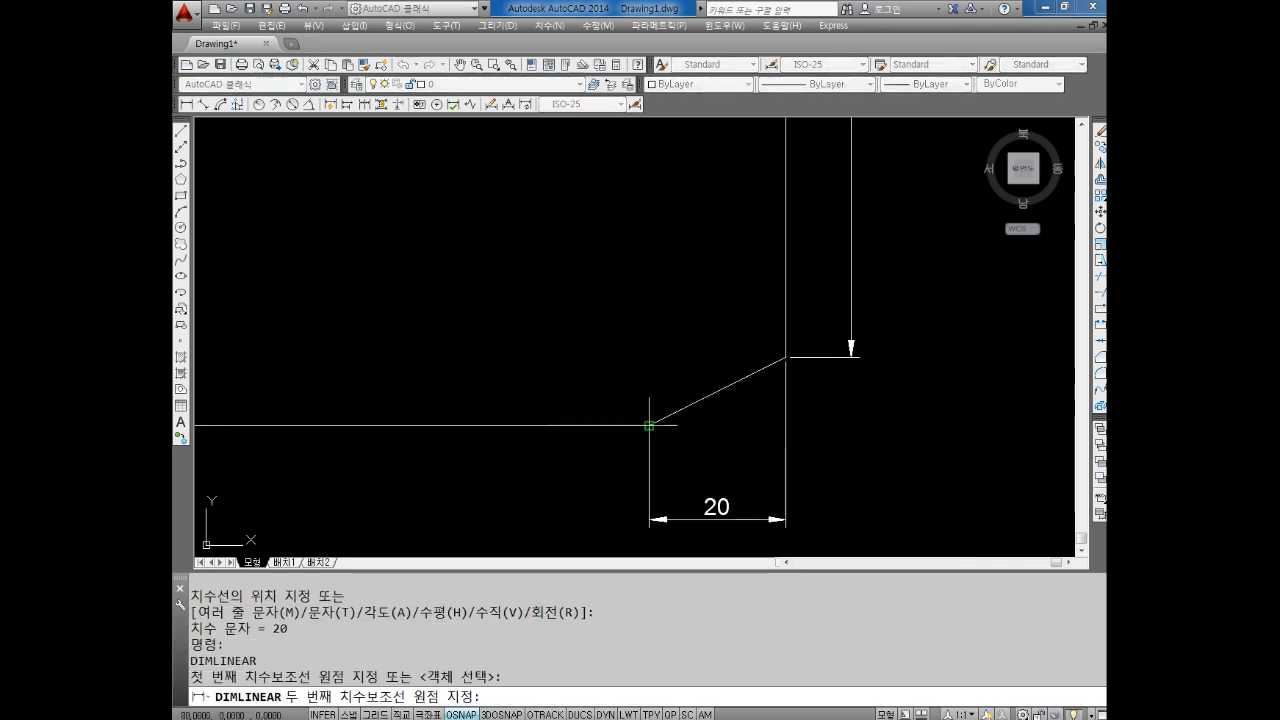
click(786, 357)
click(884, 405)
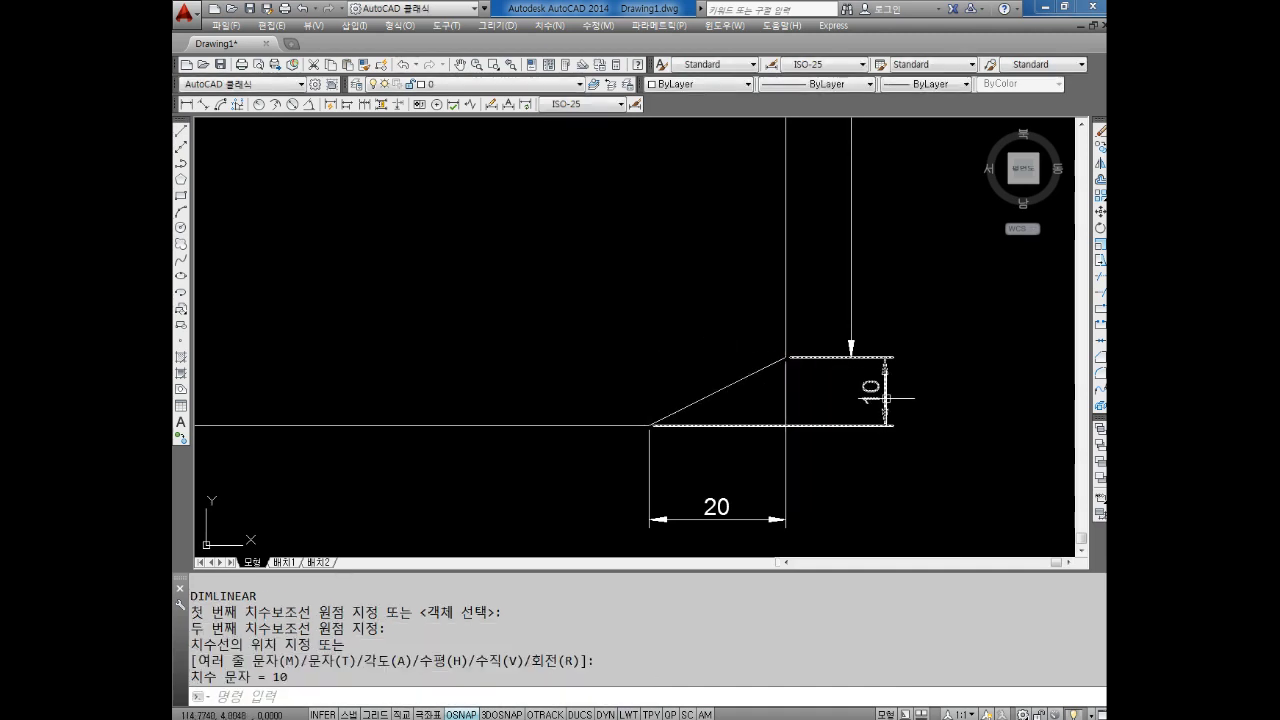
Switch to Notepad and select the '수평 20' line
scroll(885, 398, down, 2)
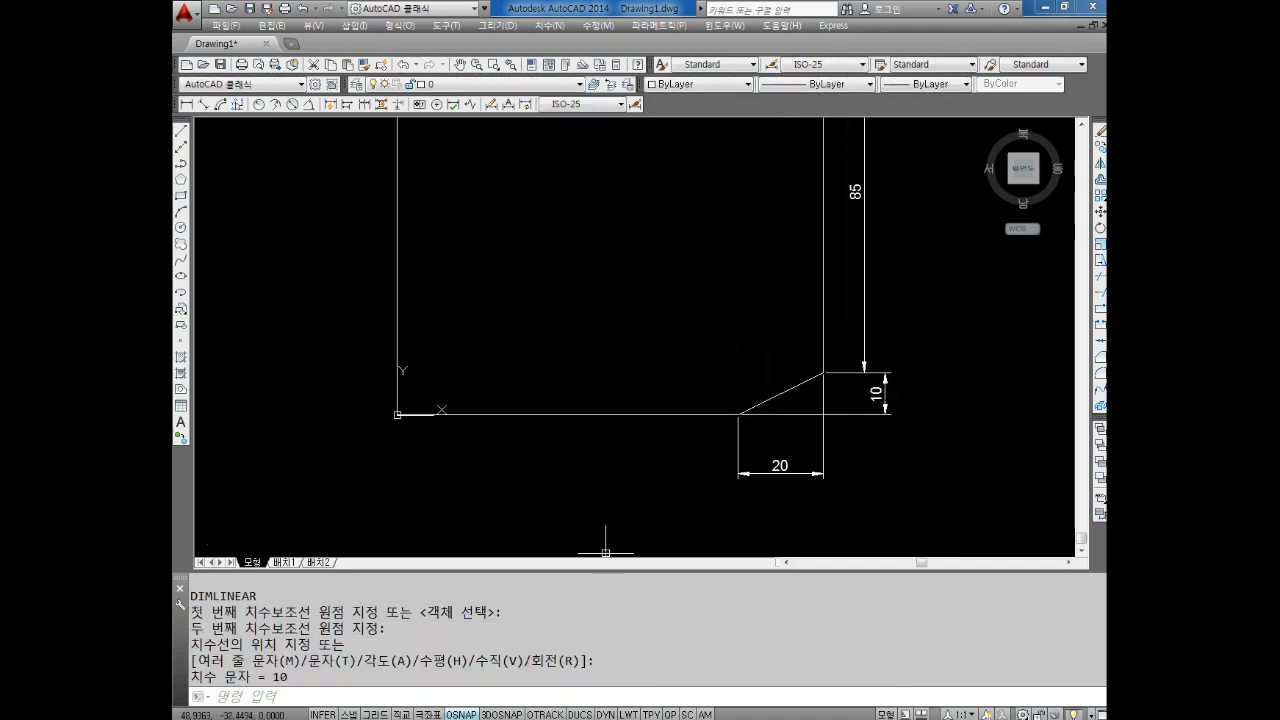
key(alt+Tab)
drag(741, 250, 605, 251)
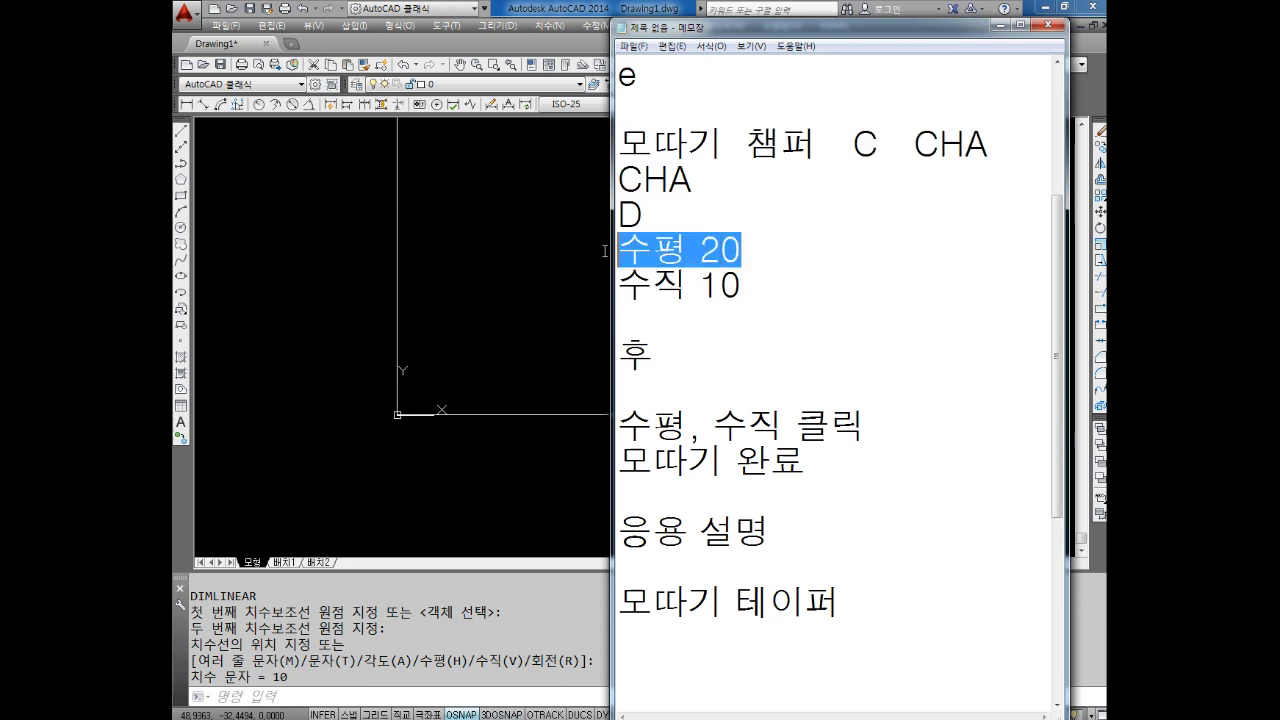
Select the 10 in the '수직 10' note, then return to the AutoCAD drawing
double_click(722, 288)
click(740, 287)
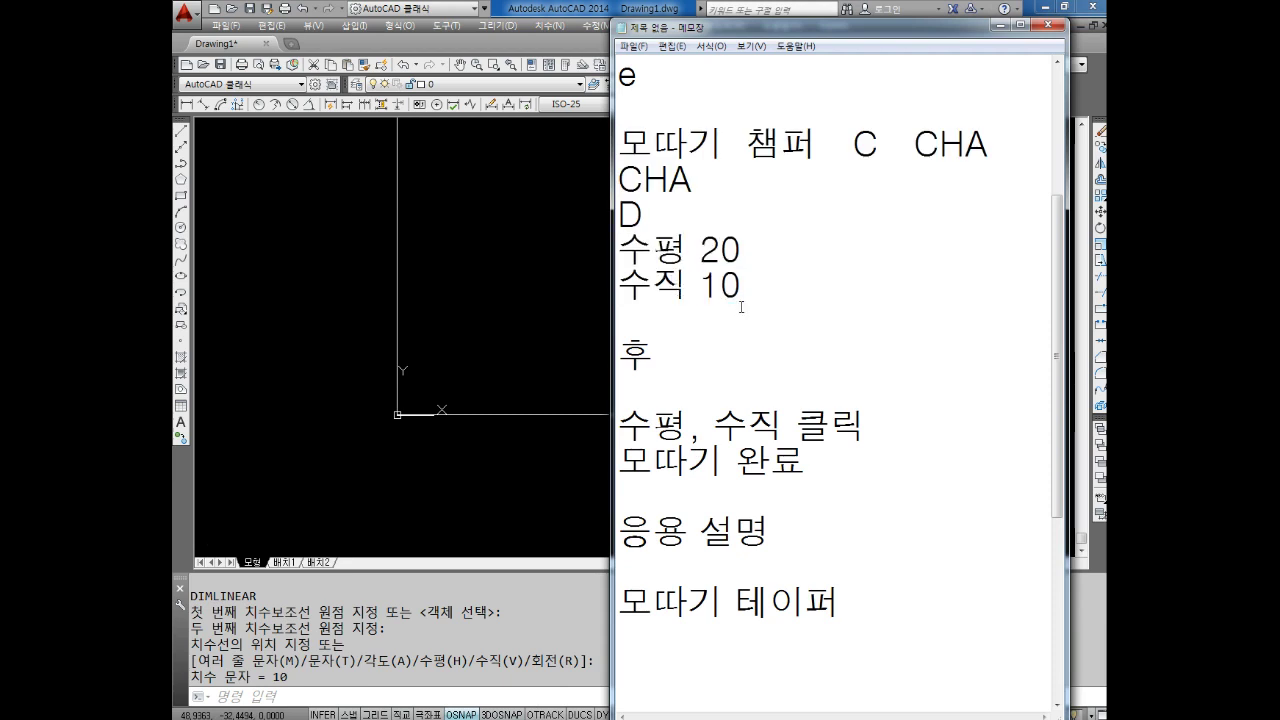
click(401, 340)
key(Escape)
key(Escape)
scroll(420, 325, down, 3)
scroll(499, 331, up, 1)
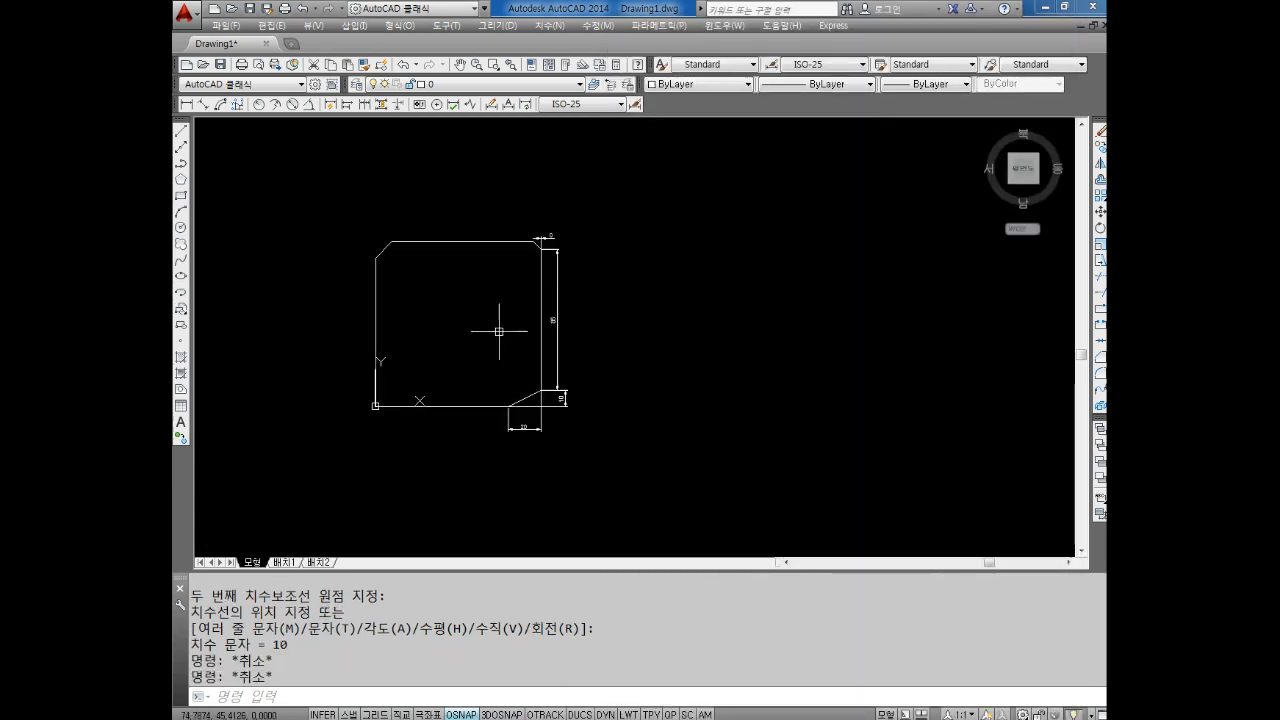
scroll(499, 331, up, 2)
Undo repeatedly with U until both chamfers and their dimensions are removed
key(u)
key(Return)
key(u)
key(Return)
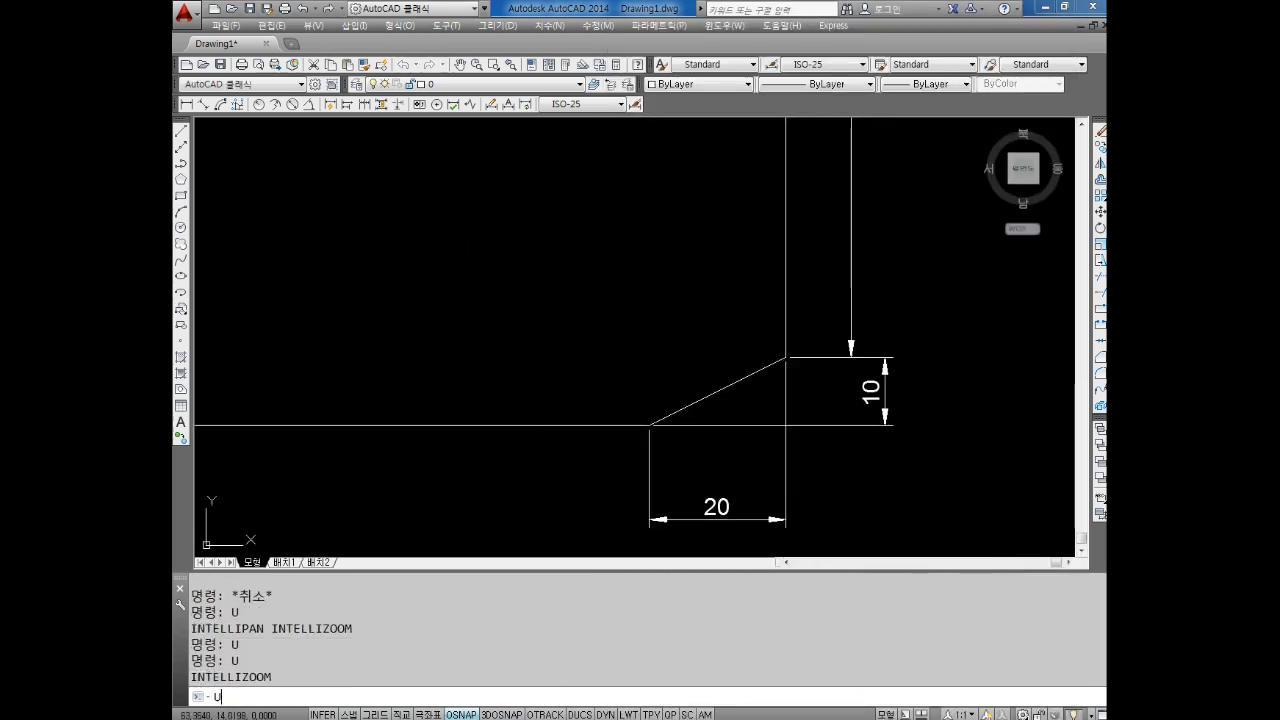
key(u)
key(Return)
key(u)
key(Return)
key(u)
key(Return)
text(u)
key(Return)
key(u)
key(Return)
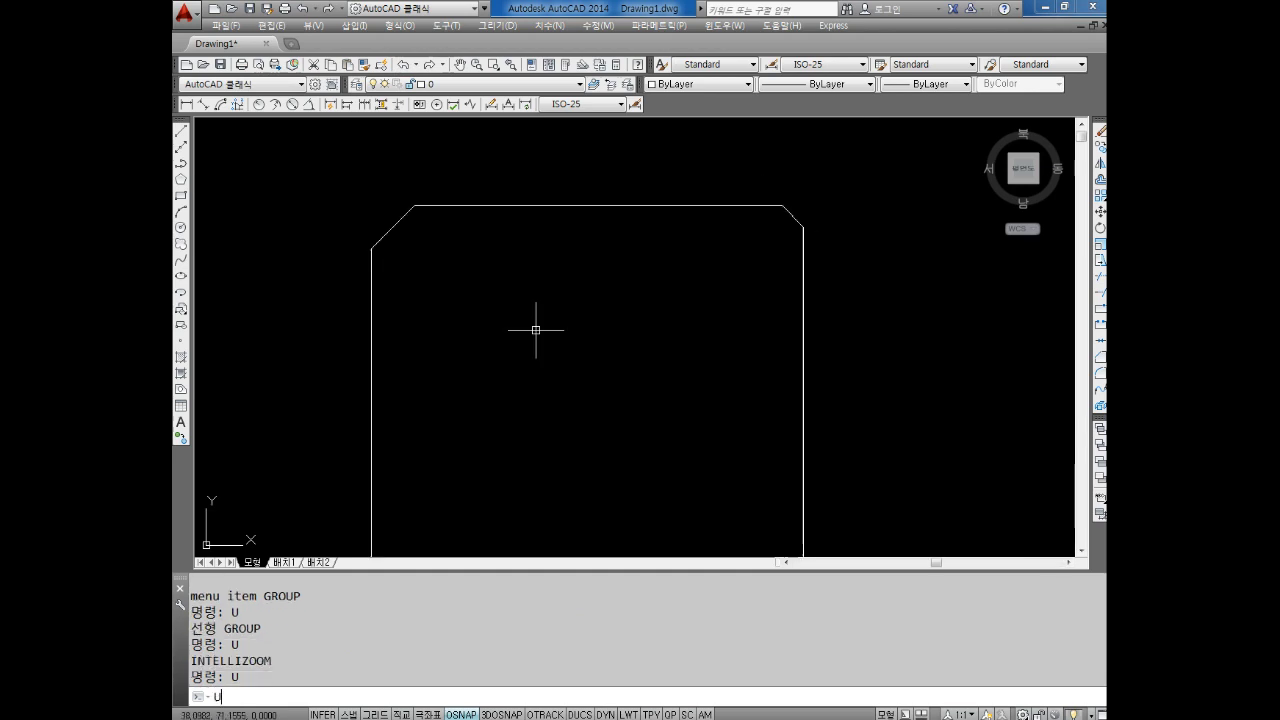
key(u)
key(Return)
key(u)
key(Return)
key(u)
key(Return)
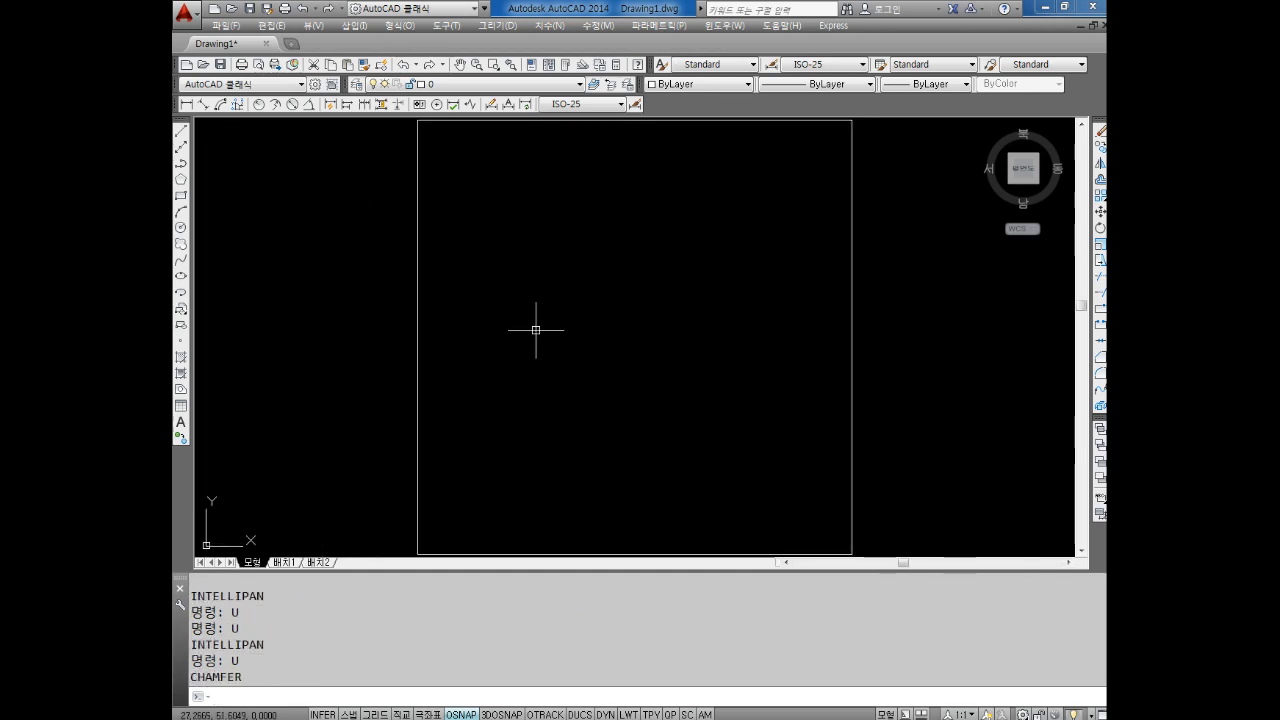
Start the chamfer command and set both chamfer distances to 10
scroll(594, 349, down, 4)
scroll(520, 314, up, 2)
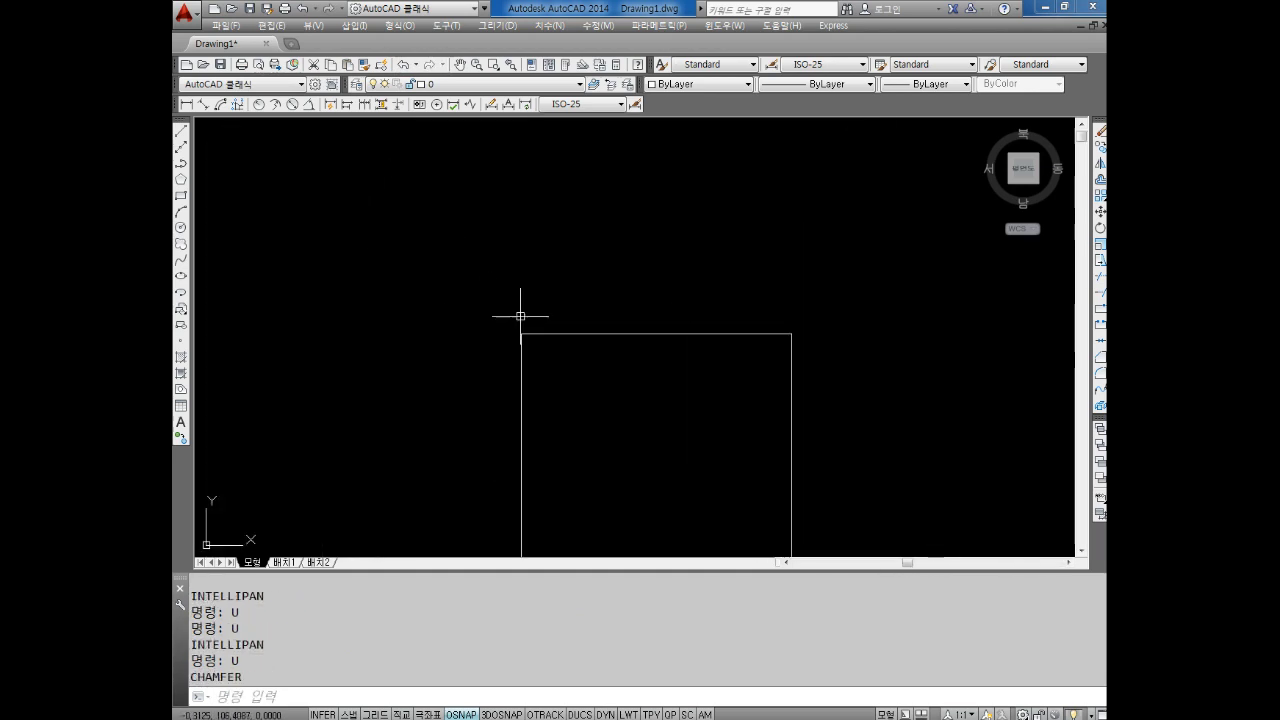
scroll(520, 318, up, 3)
middle_drag(571, 370, 571, 365)
key(Escape)
key(Escape)
text(CHA)
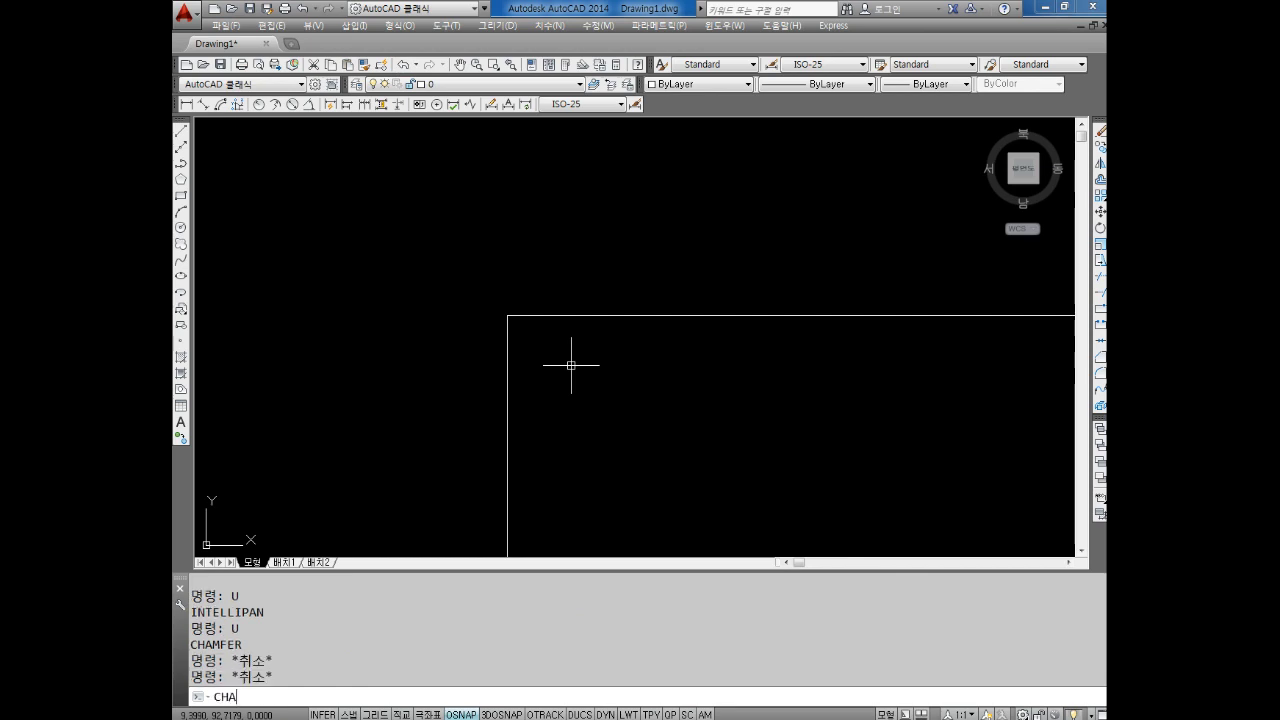
key(Return)
text(D)
key(Return)
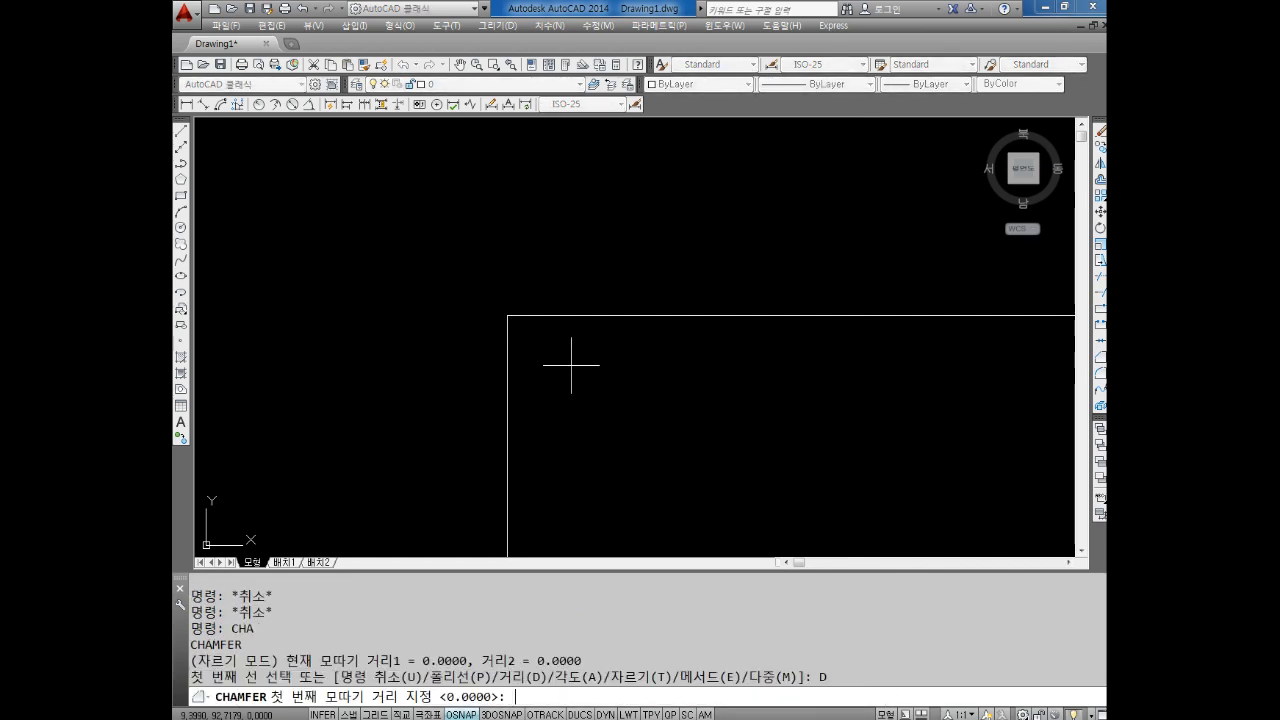
key(Return)
key(Return)
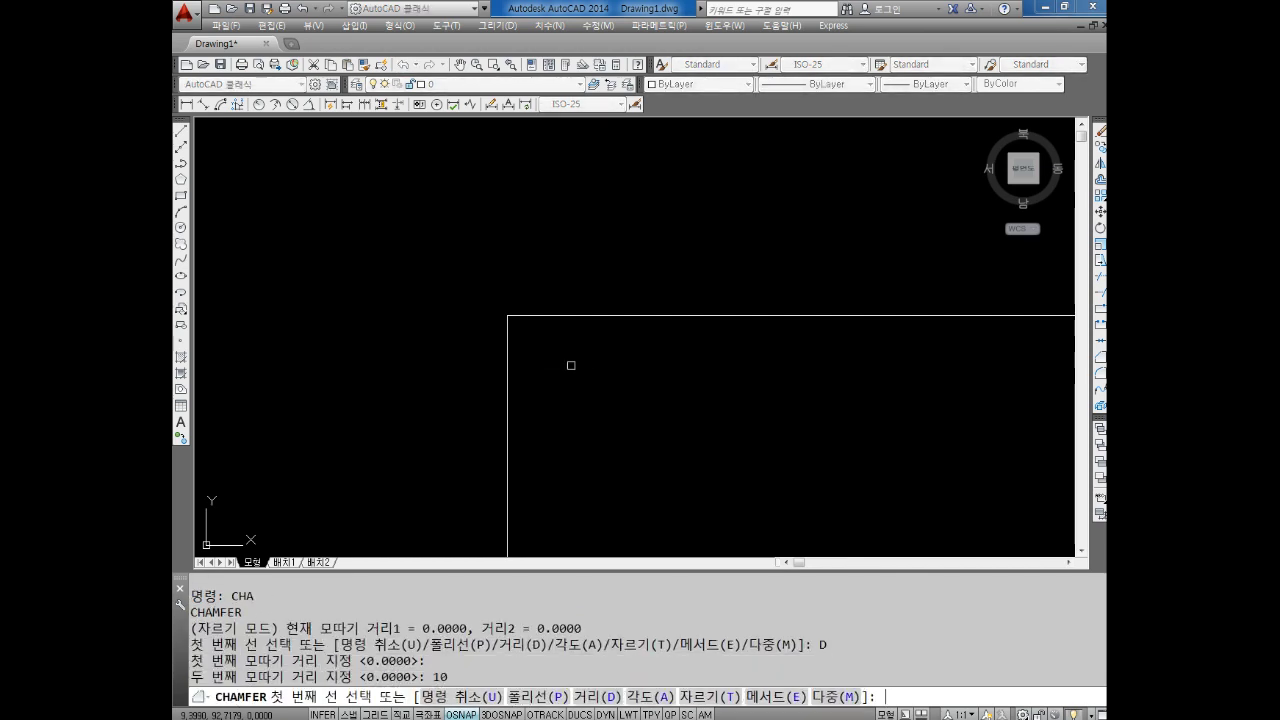
key(Escape)
text(A)
key(Return)
text(D)
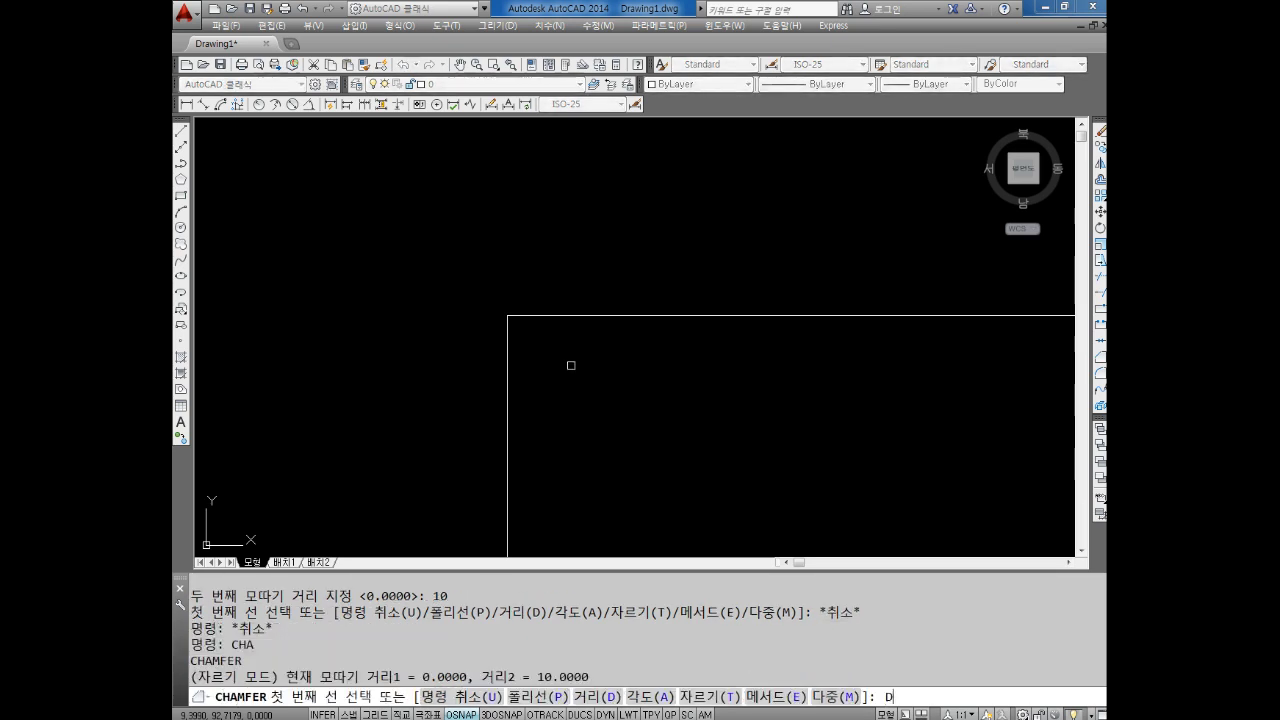
key(Return)
key(Return)
key(Return)
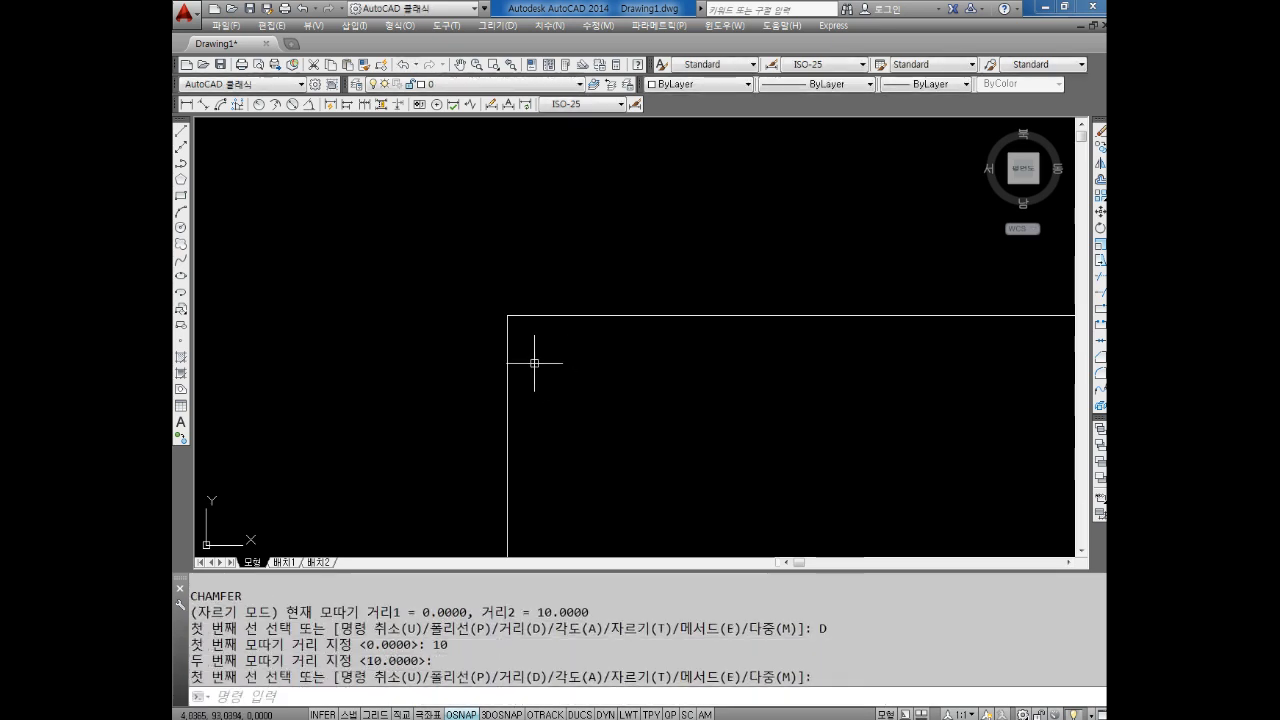
key(Return)
key(Return)
Chamfer the square's top-left corner by picking the top edge, then the left edge
click(561, 316)
scroll(508, 375, up, 2)
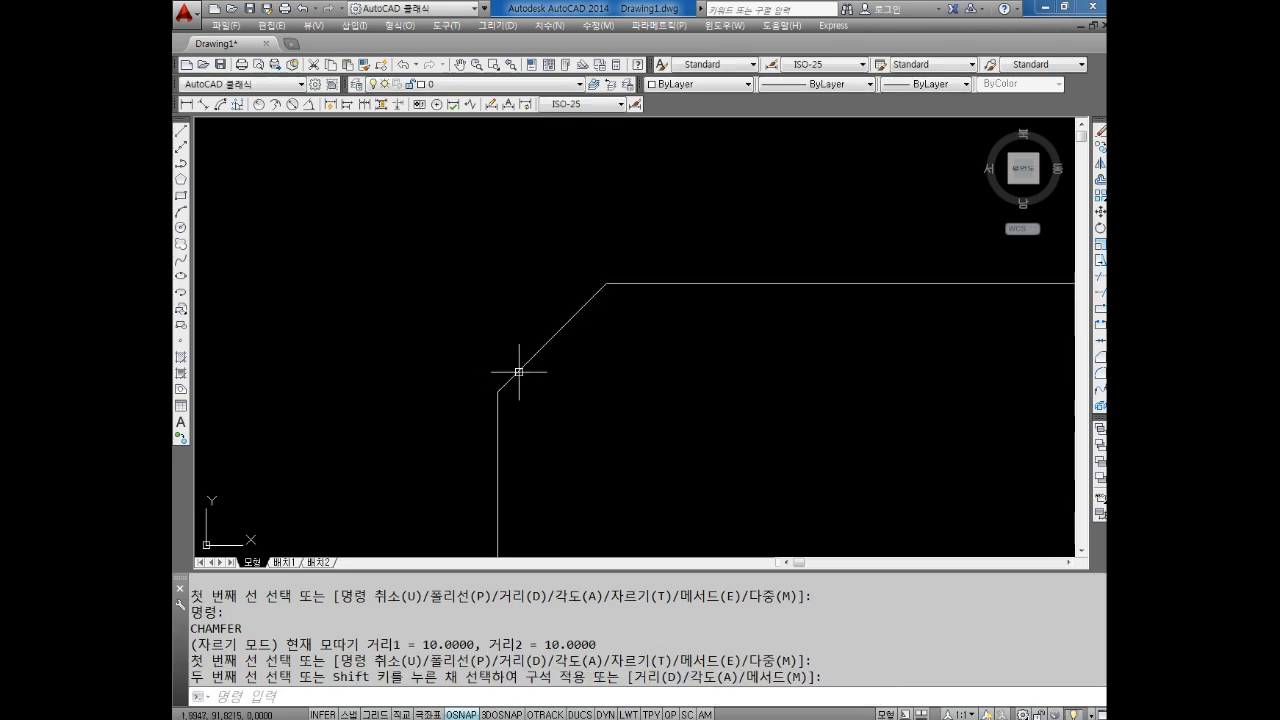
click(500, 366)
key(Escape)
key(Escape)
key(Escape)
text(L)
key(Return)
With ortho on, draw a vertical and a horizontal line through the chamfered top-left corner
click(497, 390)
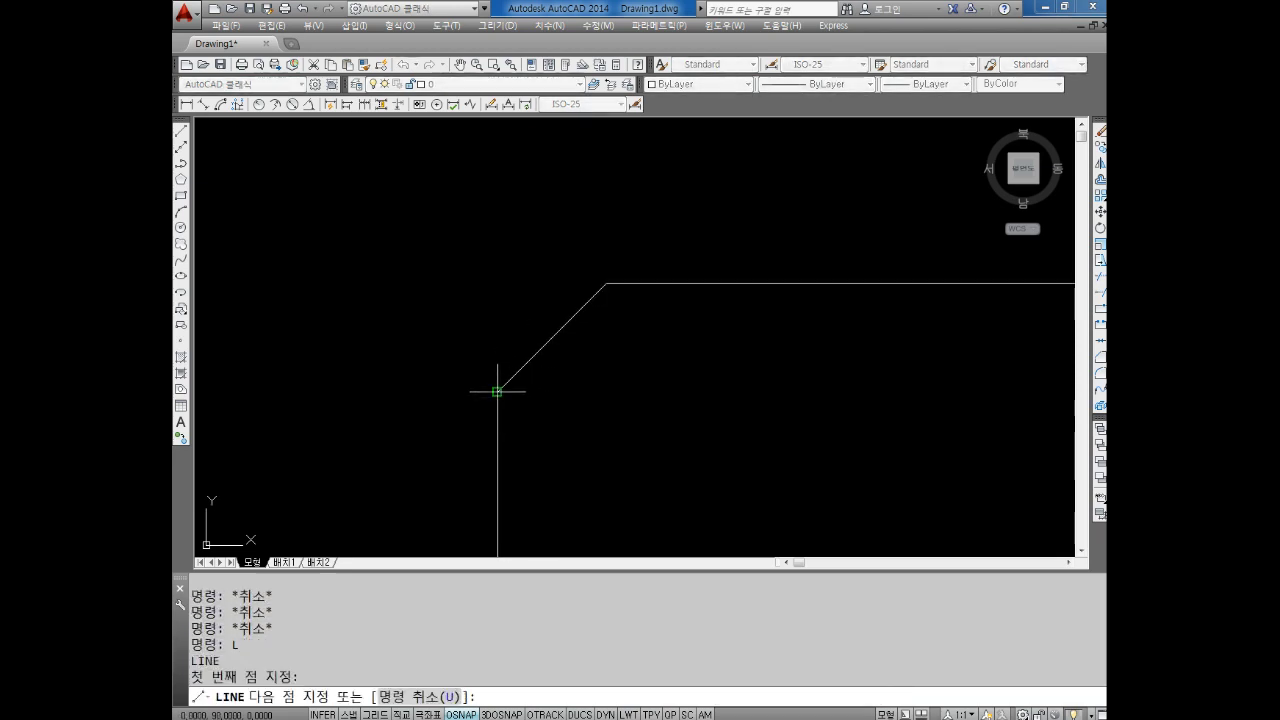
key(F8)
click(505, 186)
key(Escape)
key(space)
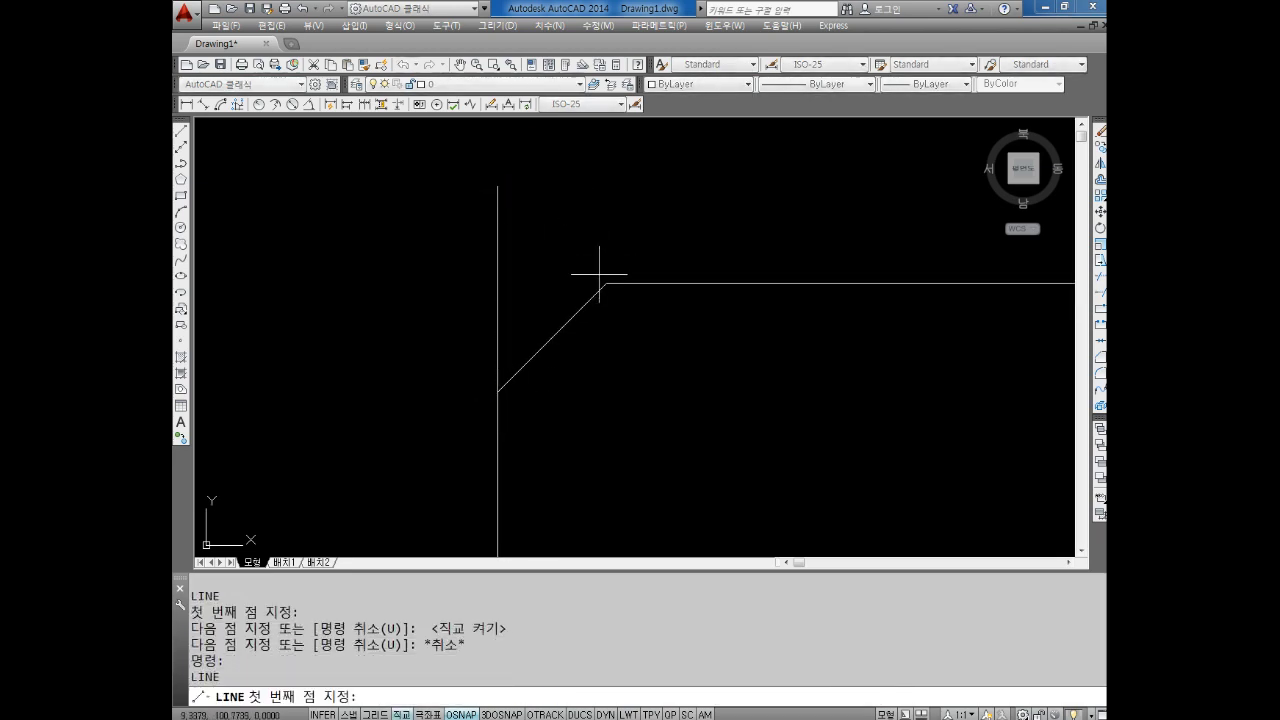
click(606, 283)
click(348, 283)
key(Escape)
Trim (TR) the excess line ends past the corner, using all objects as cutting edges
click(553, 279)
click(495, 255)
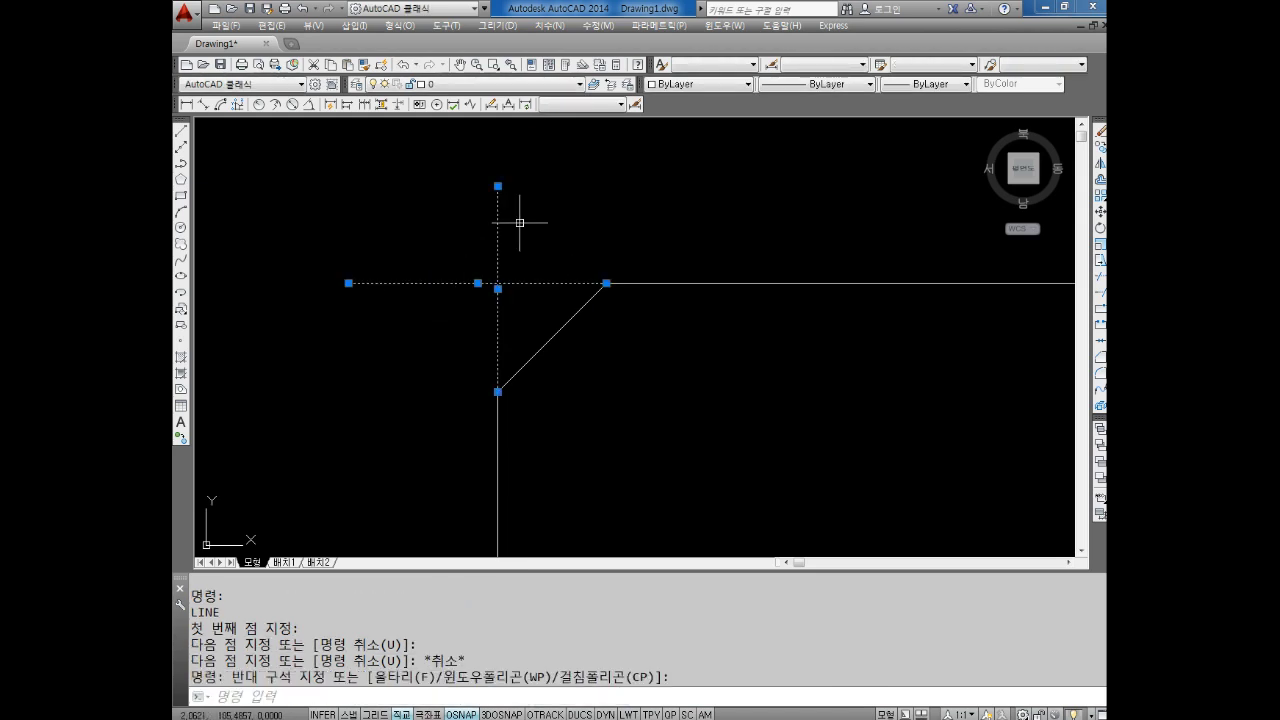
key(Escape)
key(Escape)
text(TR)
key(Return)
key(Return)
click(545, 211)
click(475, 172)
click(420, 283)
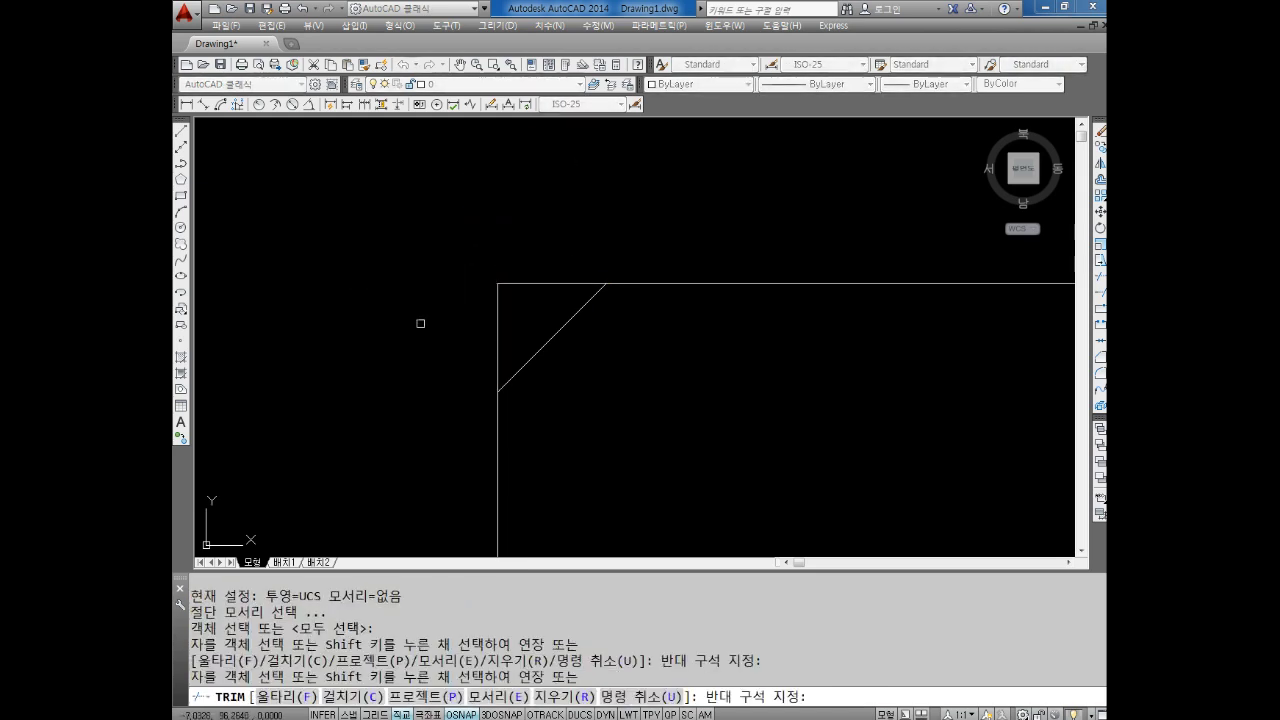
key(Escape)
key(Escape)
Change the rebuilt corner lines' colour to cyan (하늘색)
click(508, 251)
click(718, 86)
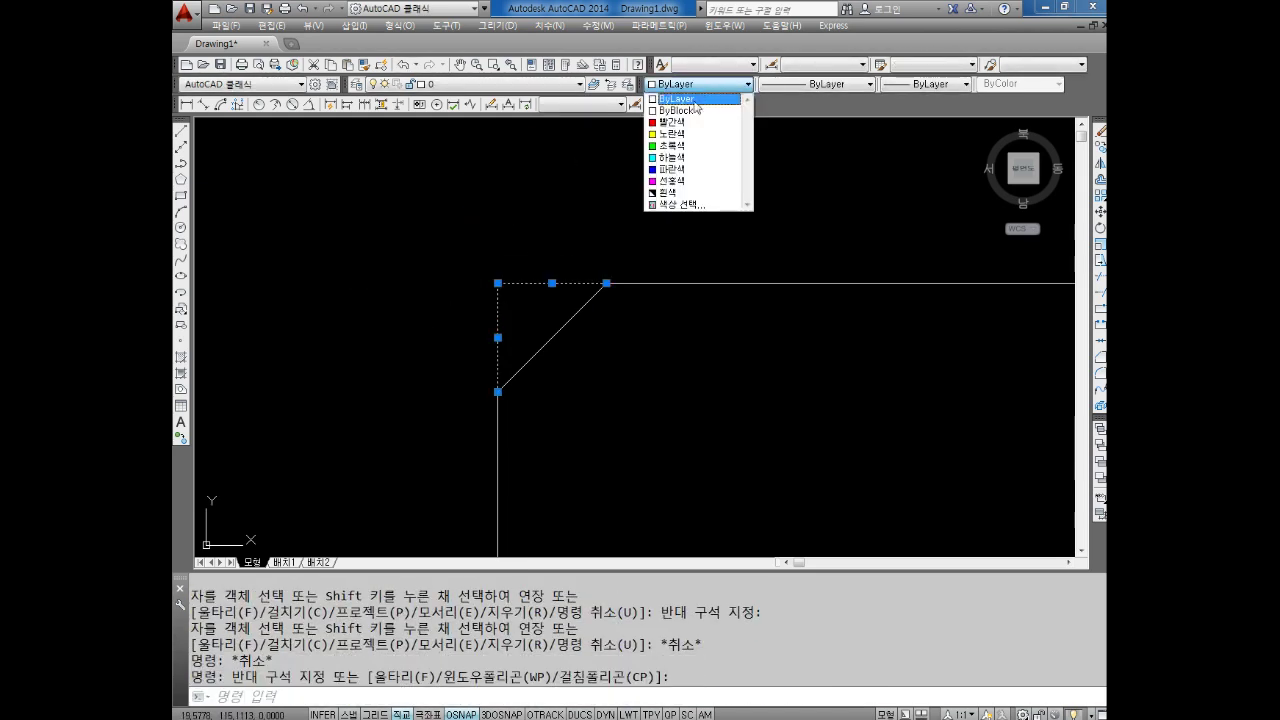
click(666, 166)
key(Escape)
key(Escape)
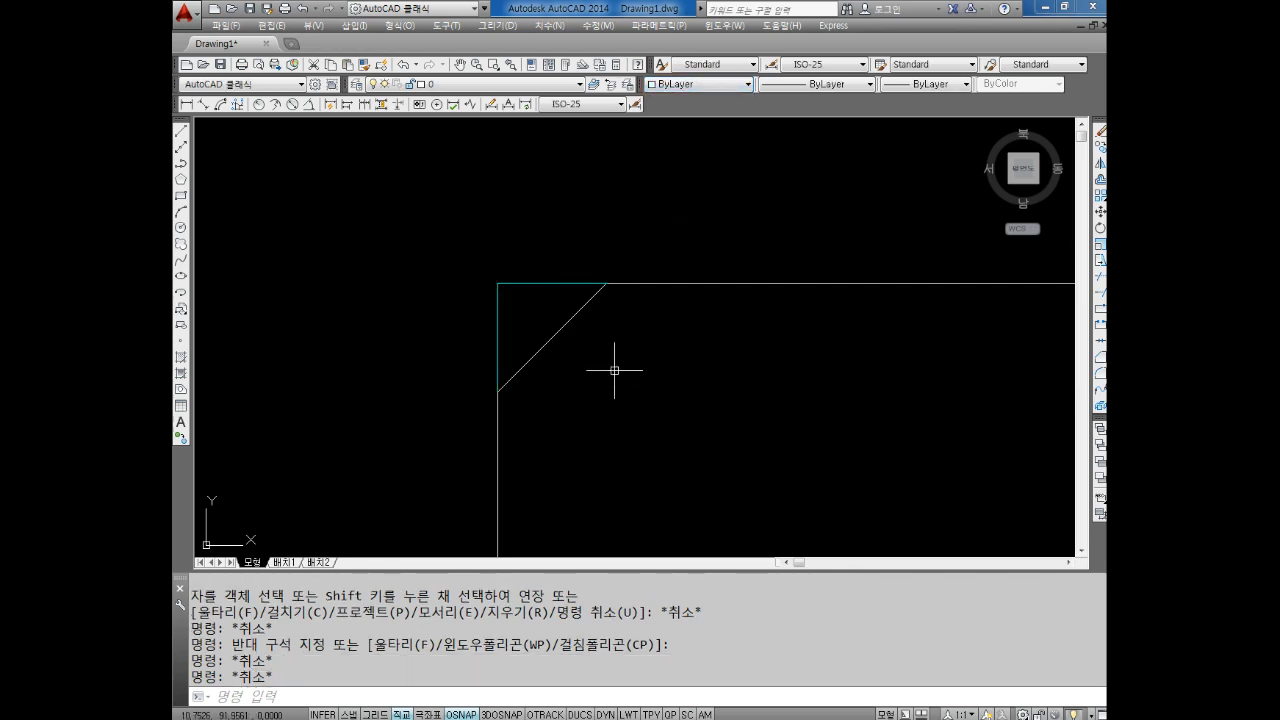
Reselect the corner lines to check them, then switch to the Notepad chamfer notes
middle_drag(606, 355, 588, 334)
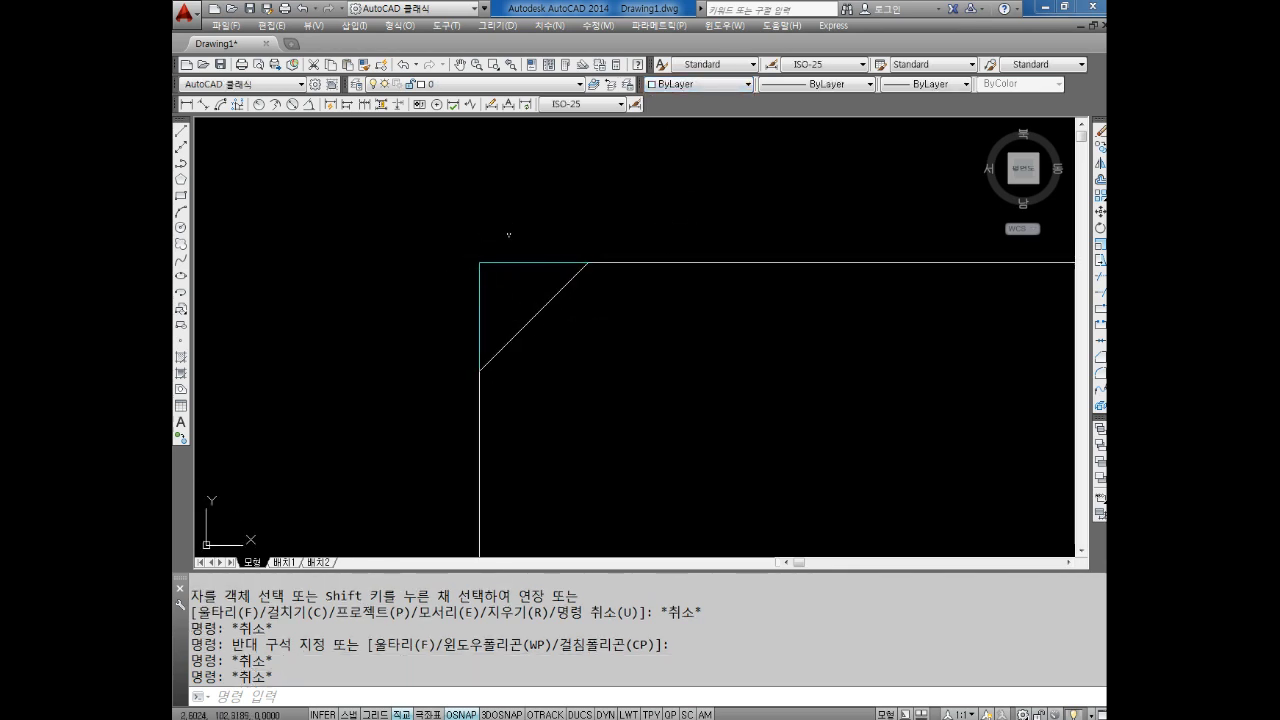
click(508, 237)
click(457, 286)
key(Escape)
click(525, 230)
click(469, 300)
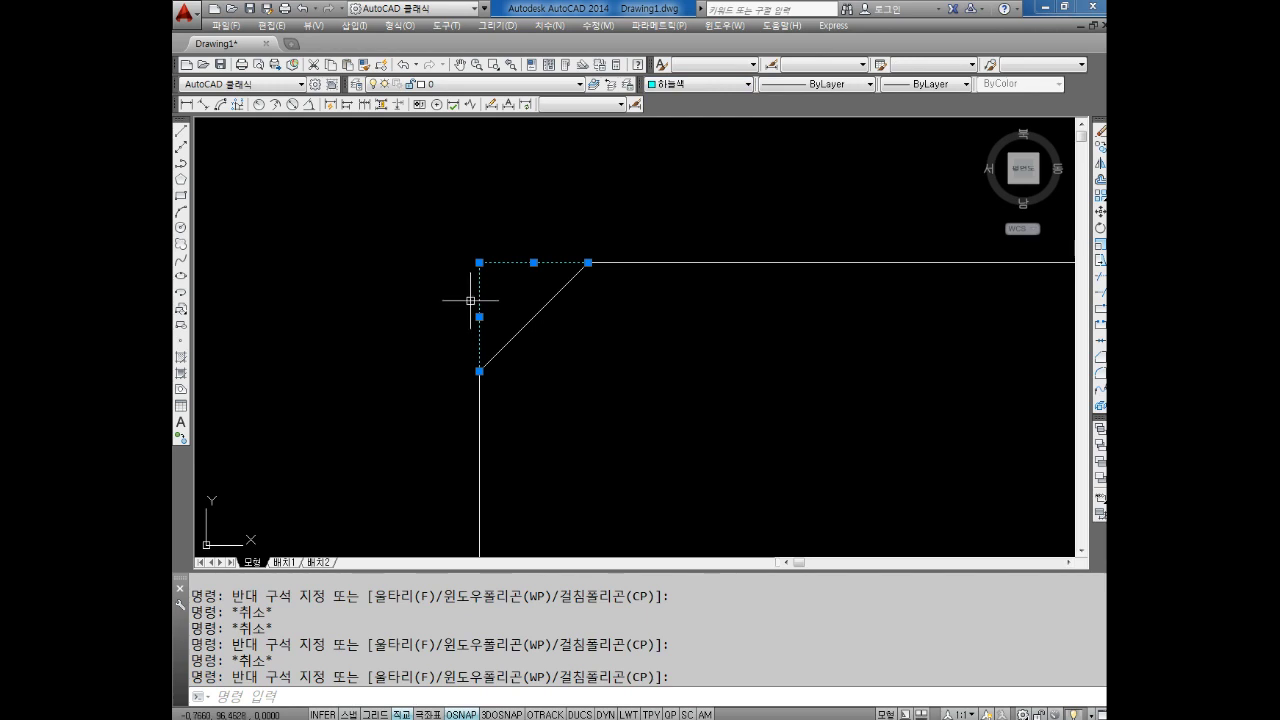
key(Escape)
key(Escape)
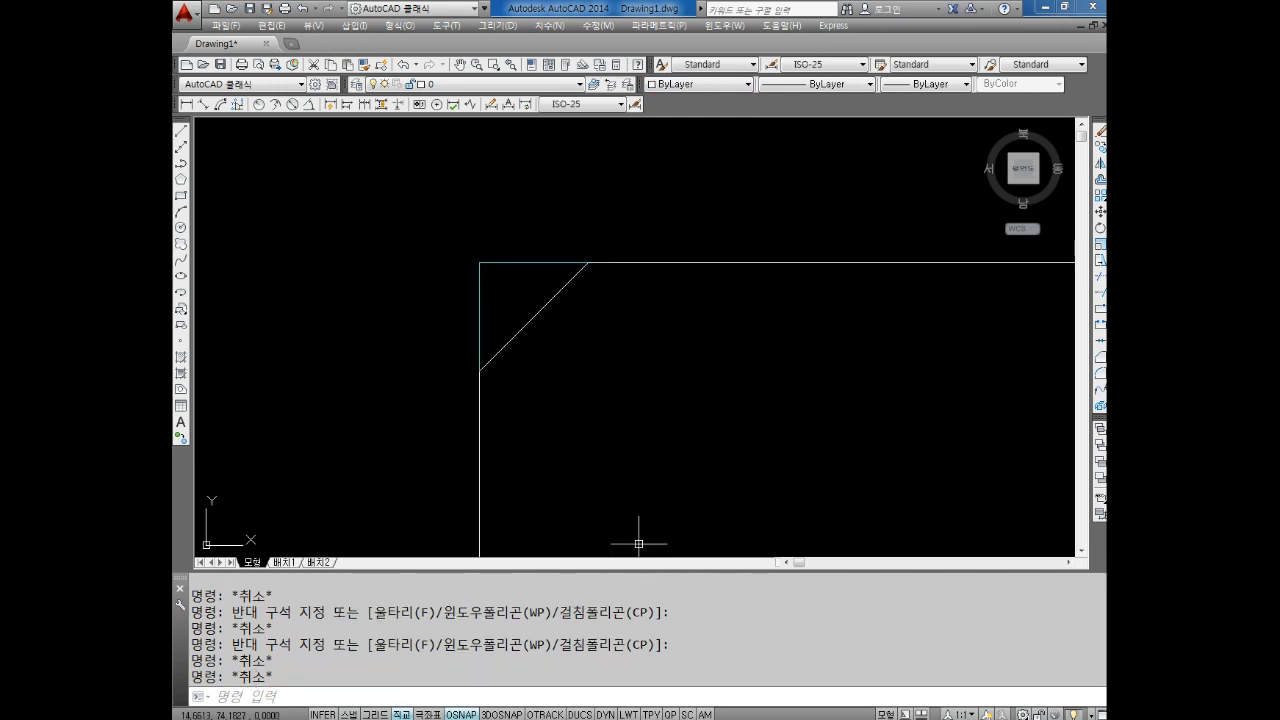
key(Escape)
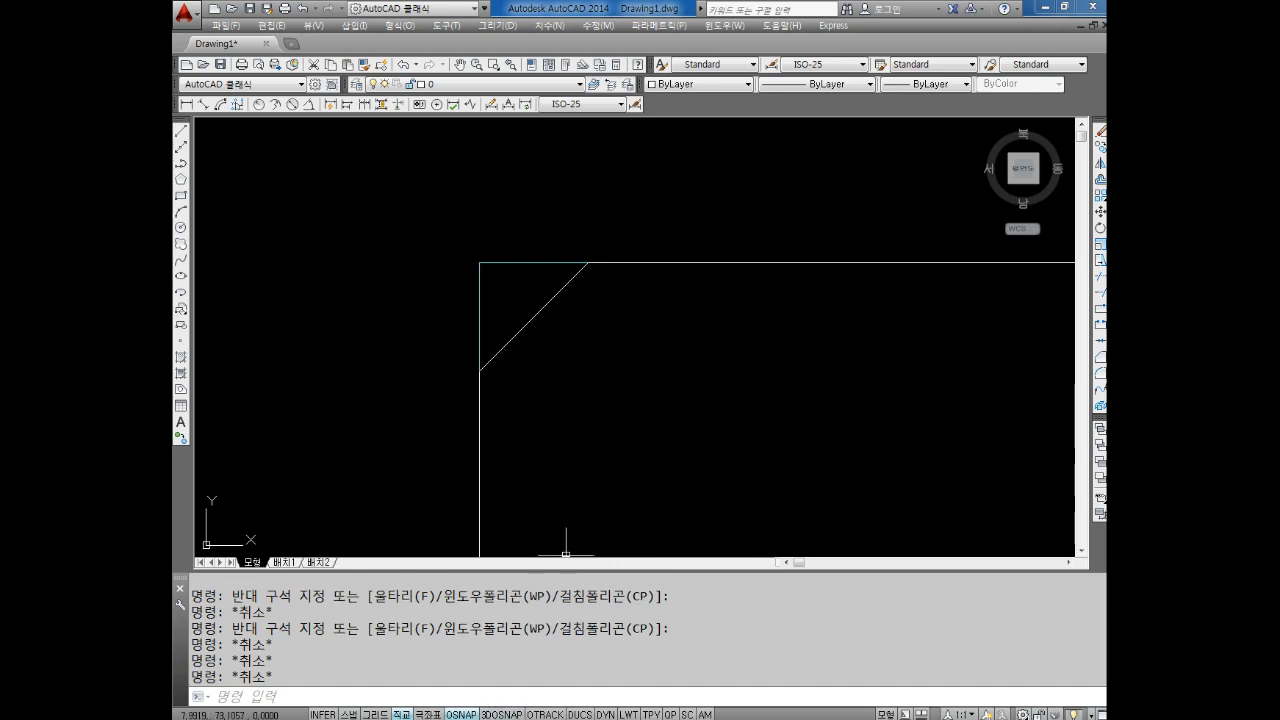
key(Escape)
key(alt+Tab)
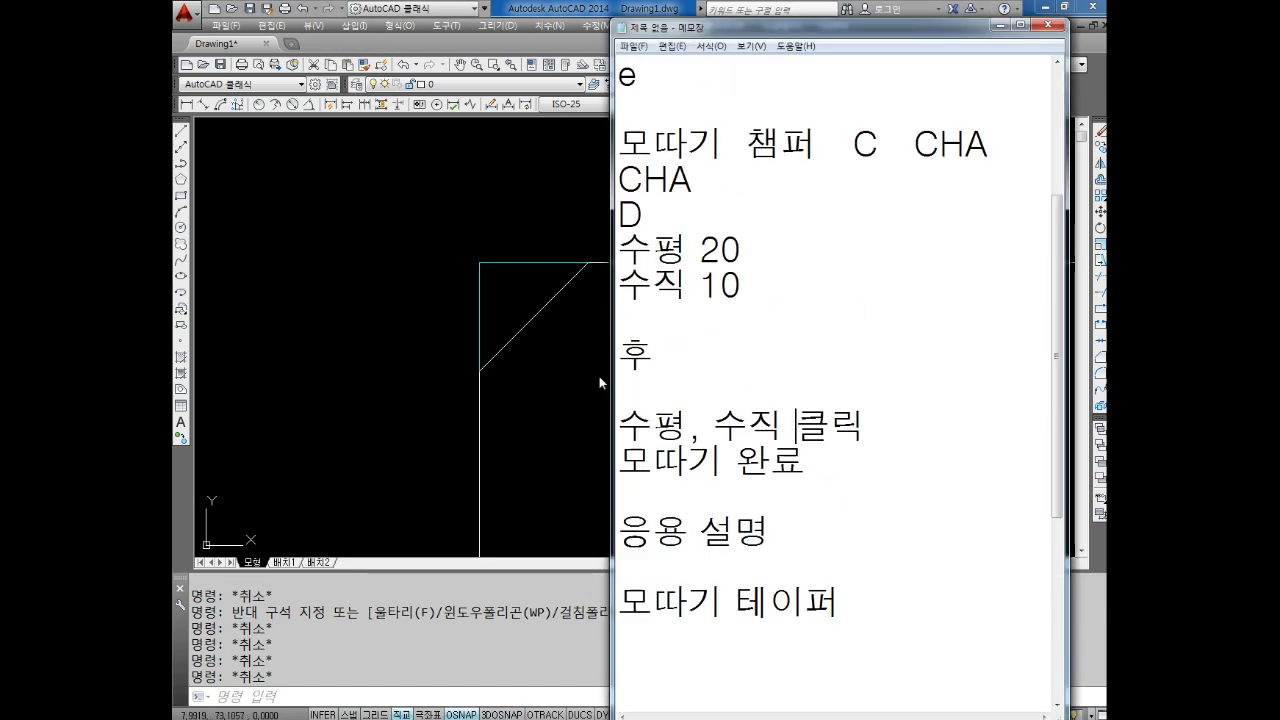
In the chamfer notes, change the 수평 value from 20 to 10
key(alt+Tab)
key(alt+Tab)
click(761, 323)
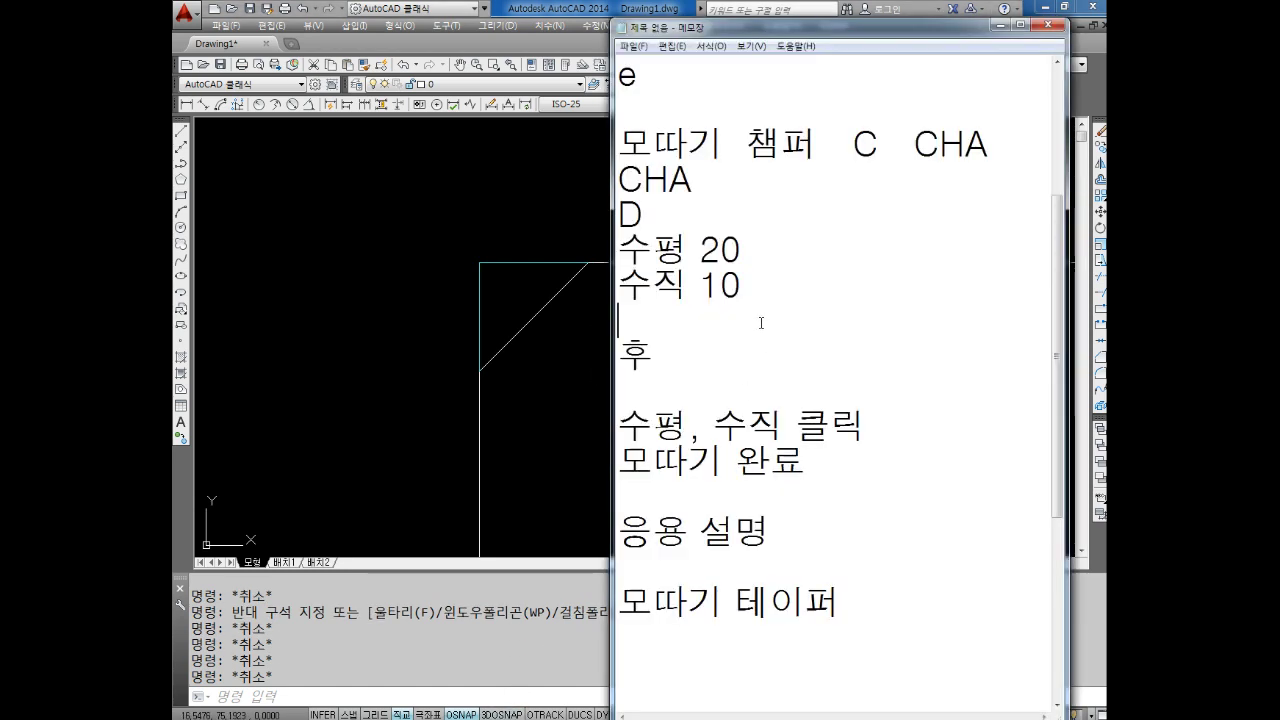
key(Up)
key(Right)
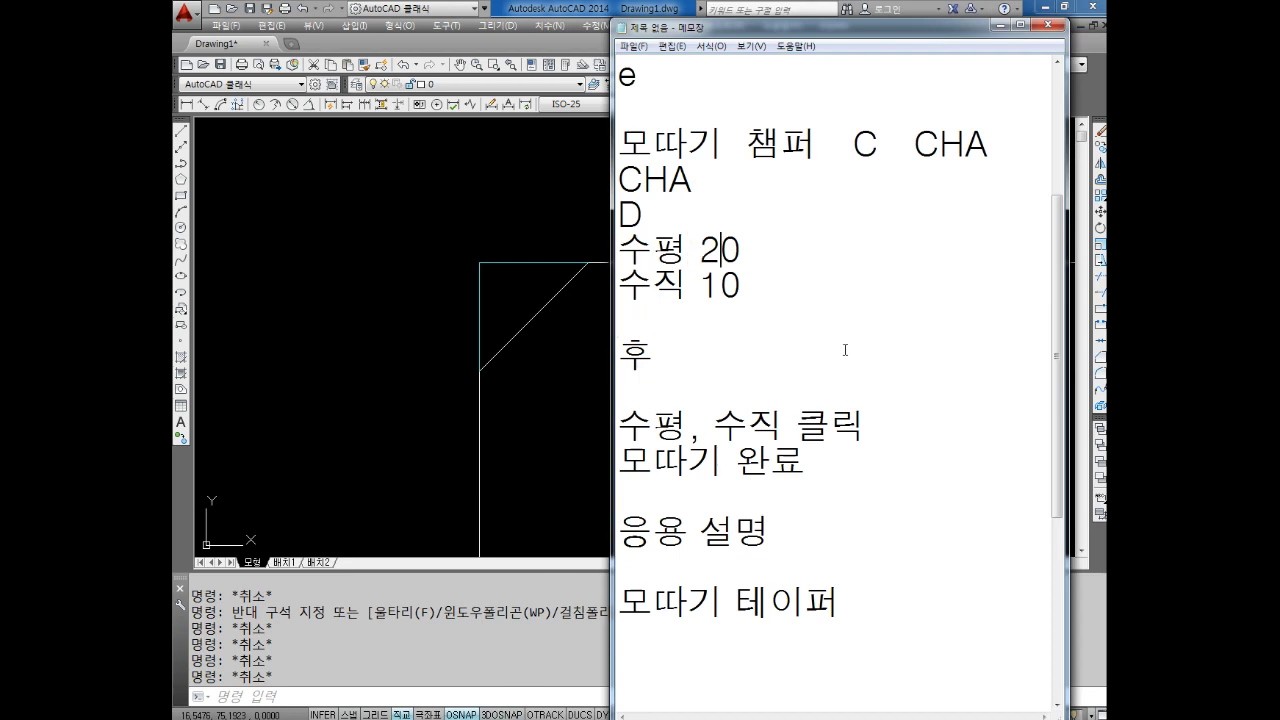
key(Delete)
key(BackSpace)
text(10)
Insert a new 'T' line below 수직 10
key(Down)
key(Down)
key(Down)
key(Down)
key(Up)
key(Return)
key(Up)
key(Up)
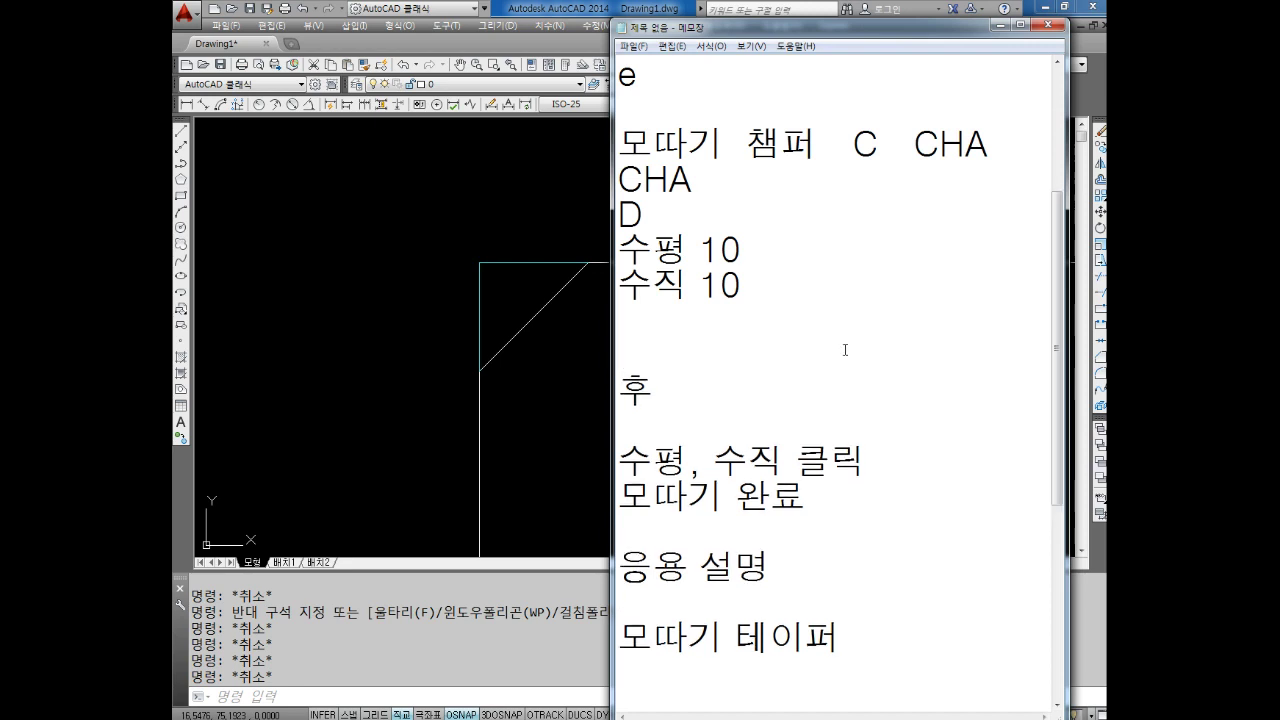
text(T)
key(Home)
key(Return)
key(End)
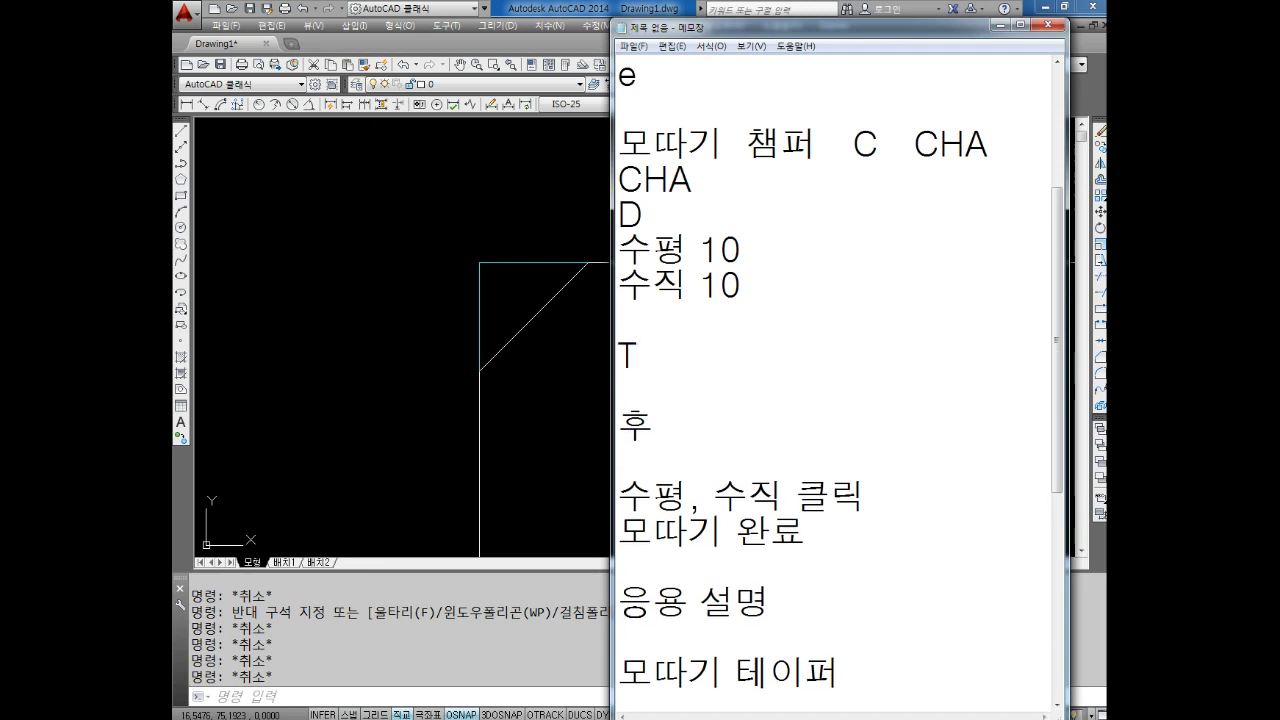
Add an 'N' line after T, select the notes from CHA through N, and return to AutoCAD
key(Return)
key(Left)
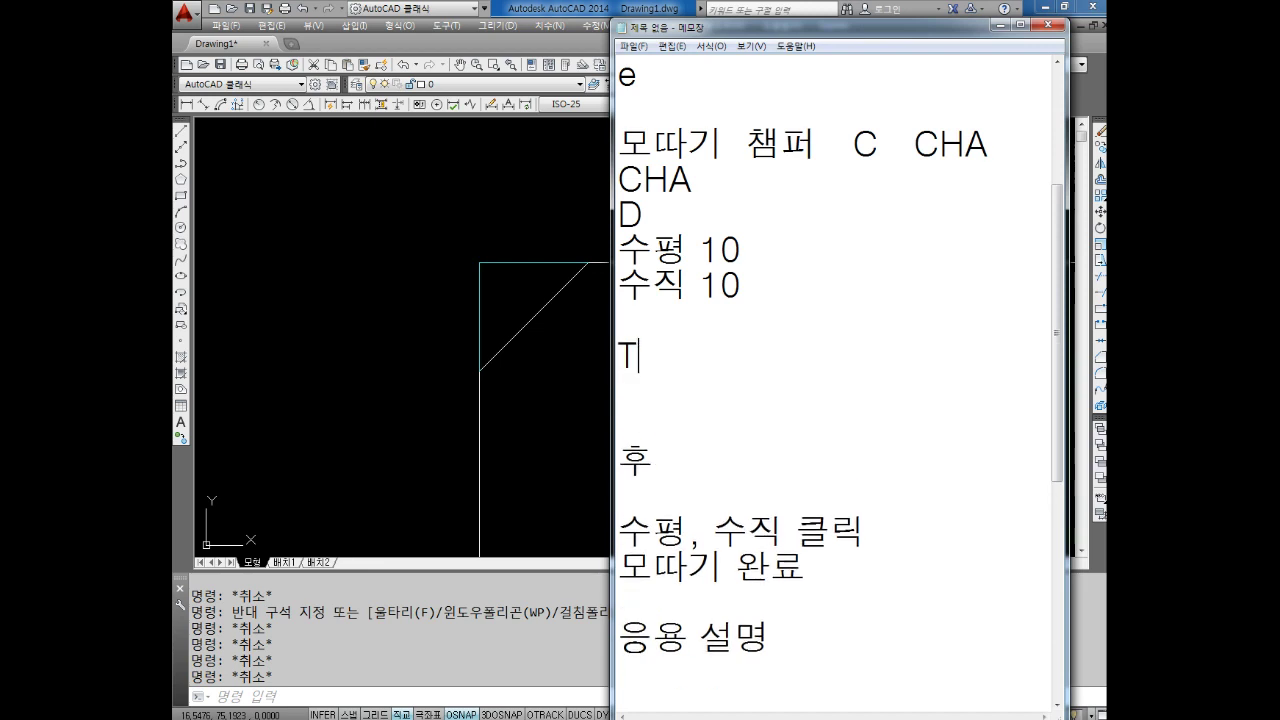
key(Return)
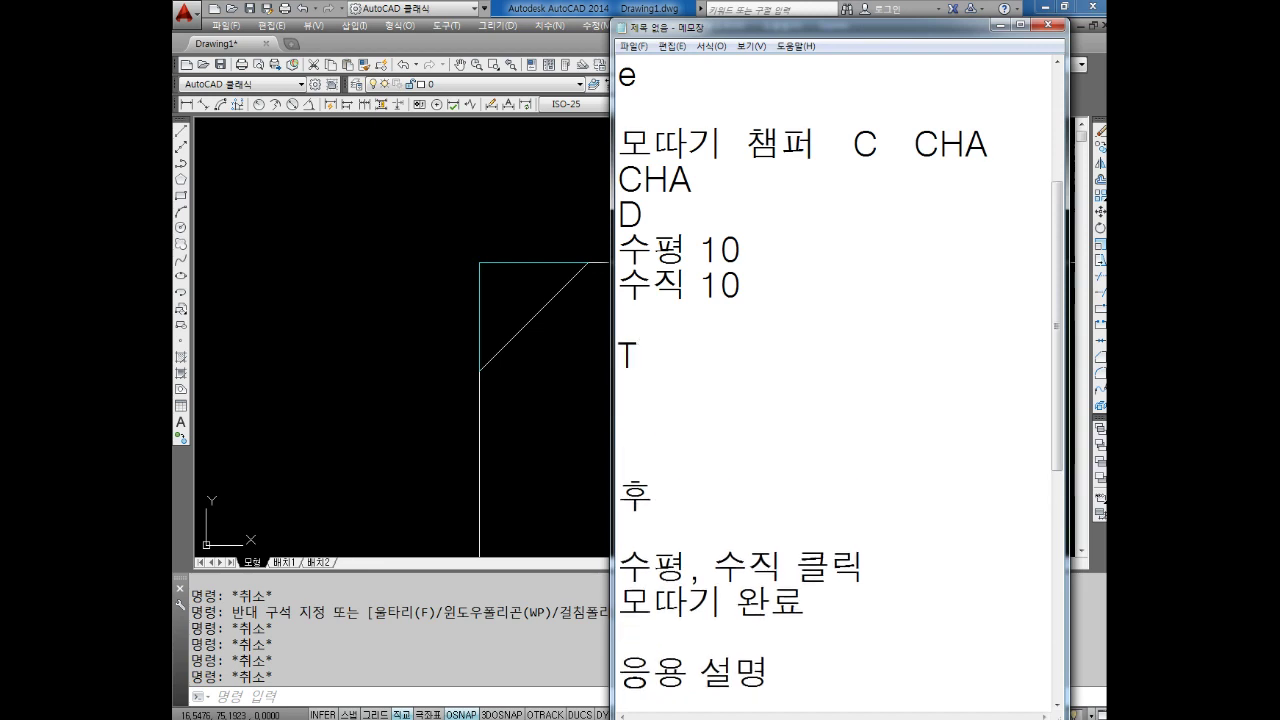
text(ㅅ)
key(BackSpace)
text(N)
key(Return)
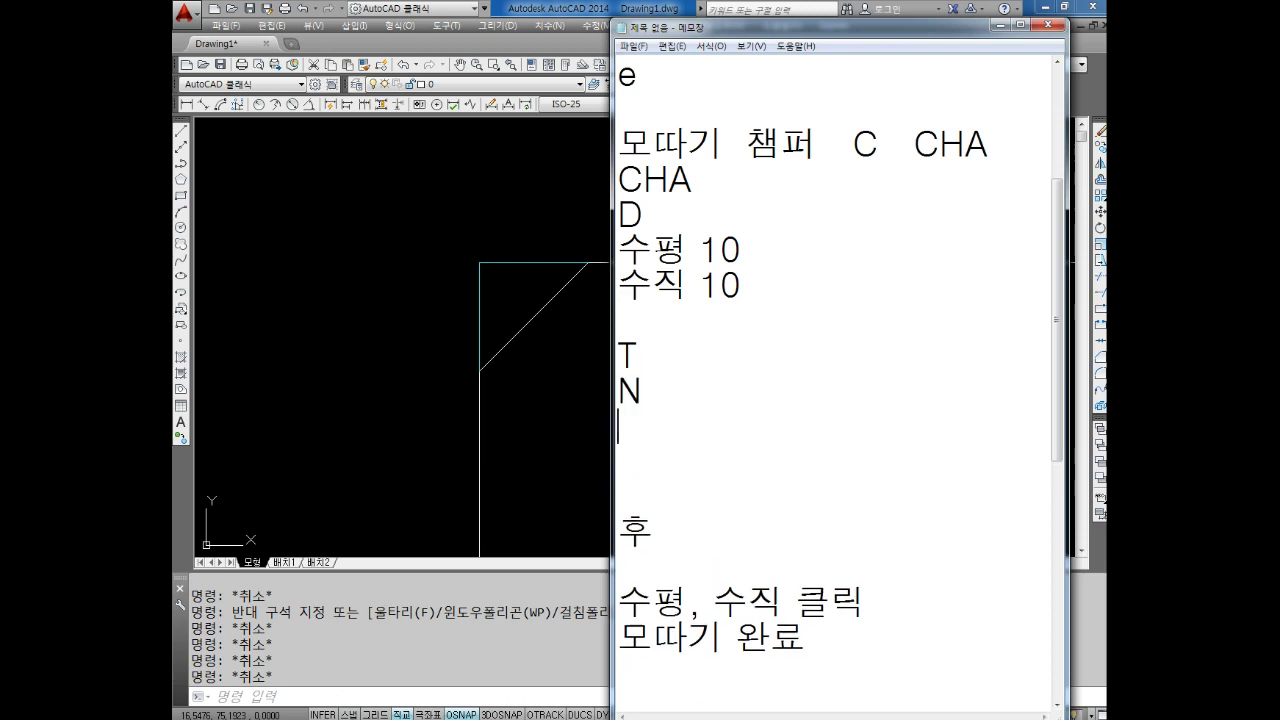
drag(682, 405, 618, 168)
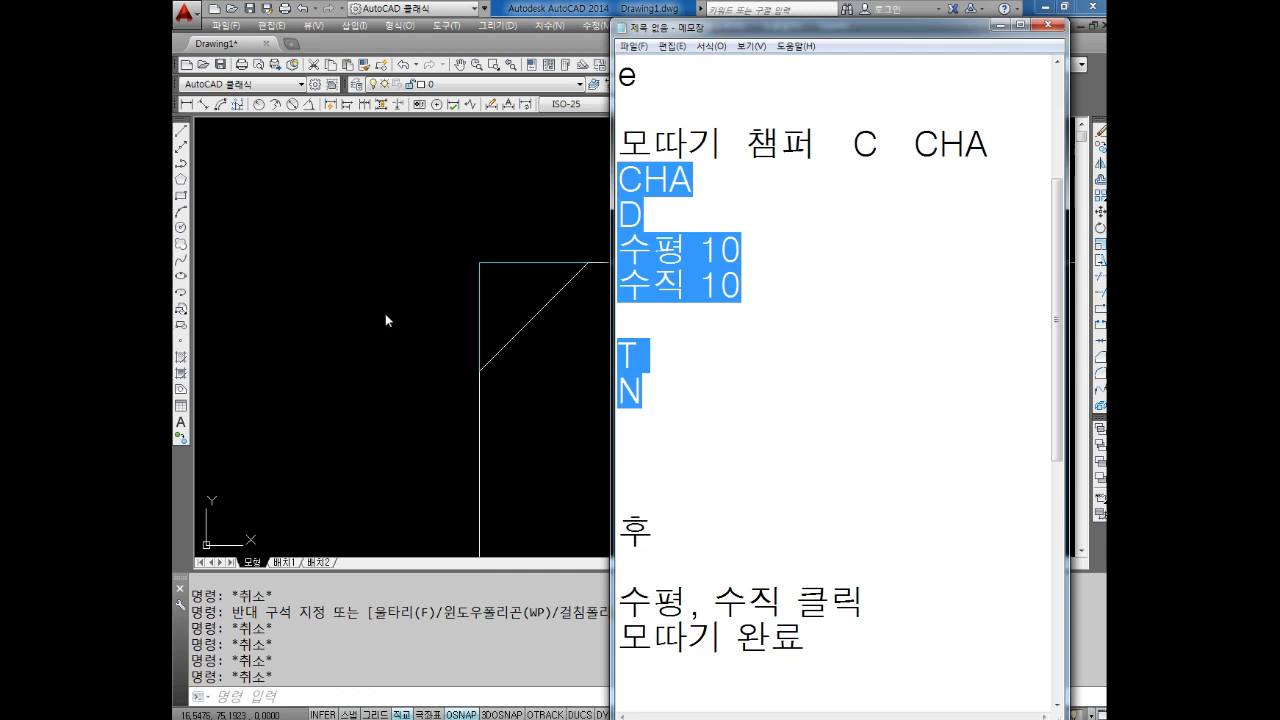
click(349, 312)
Start CHA and set both chamfer distances to 10
key(Escape)
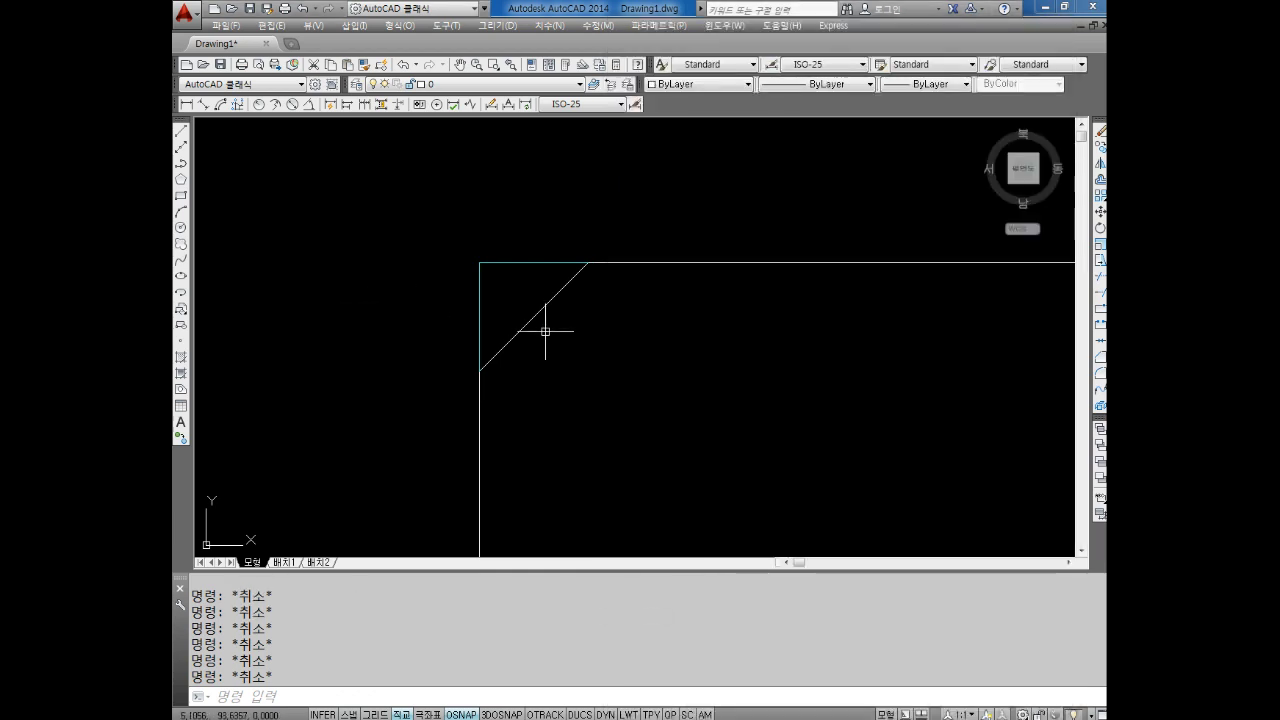
scroll(729, 366, down, 3)
middle_drag(729, 366, 657, 357)
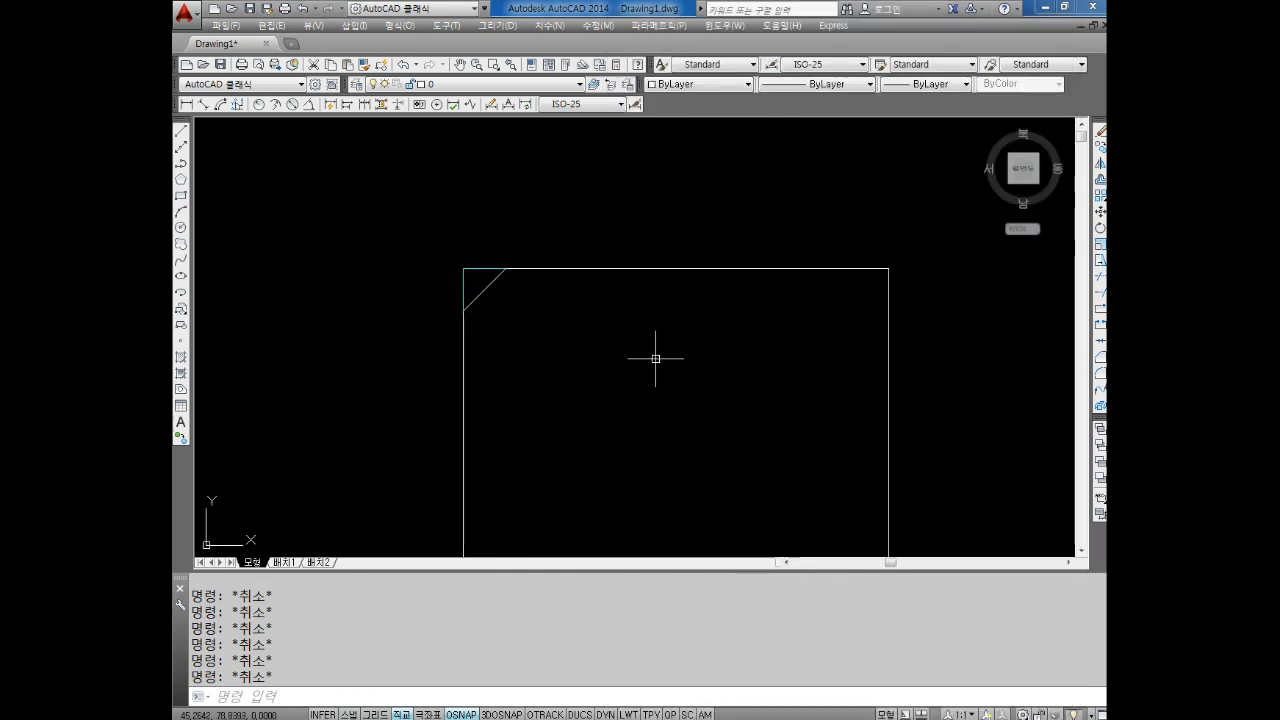
text(cha)
key(Return)
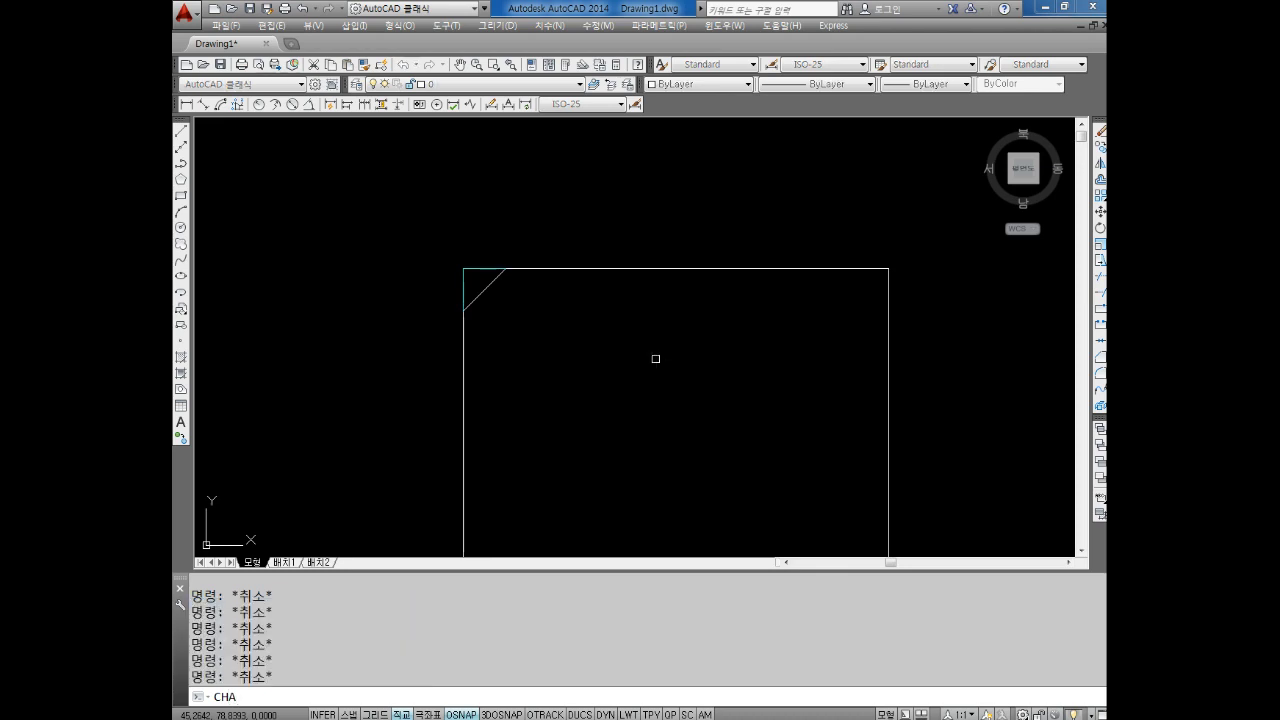
key(Return)
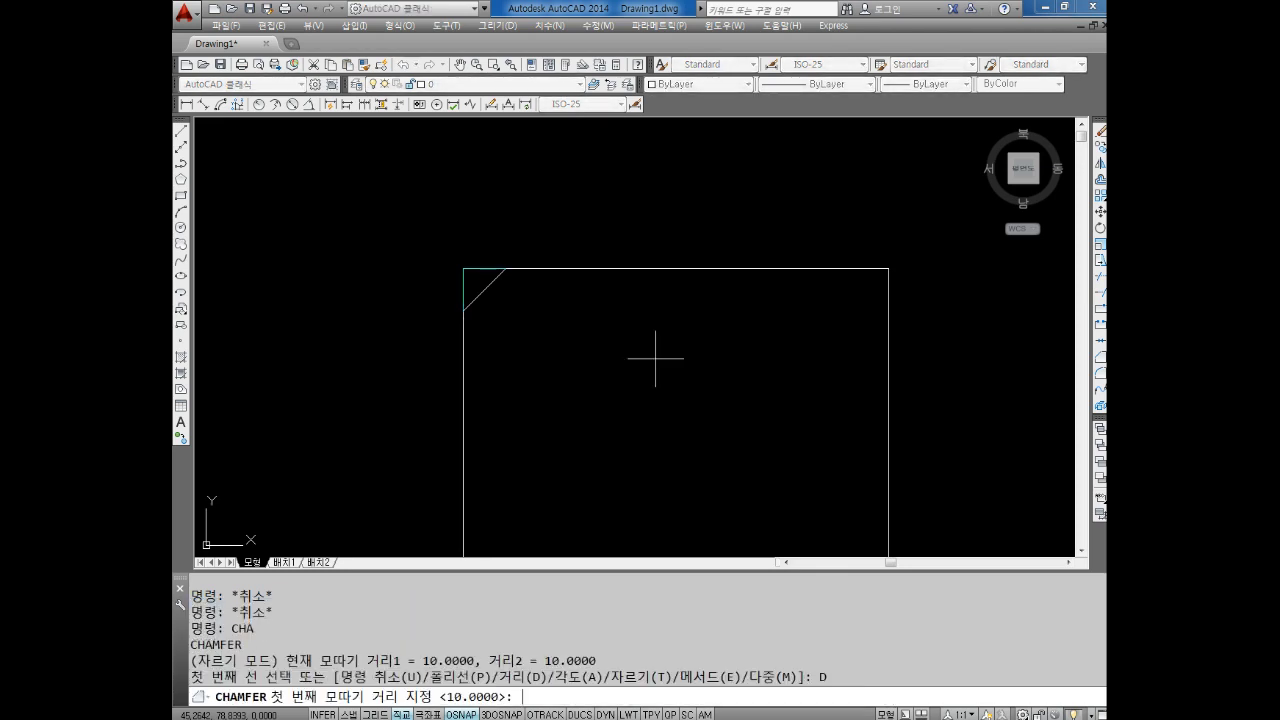
text(10)
key(Return)
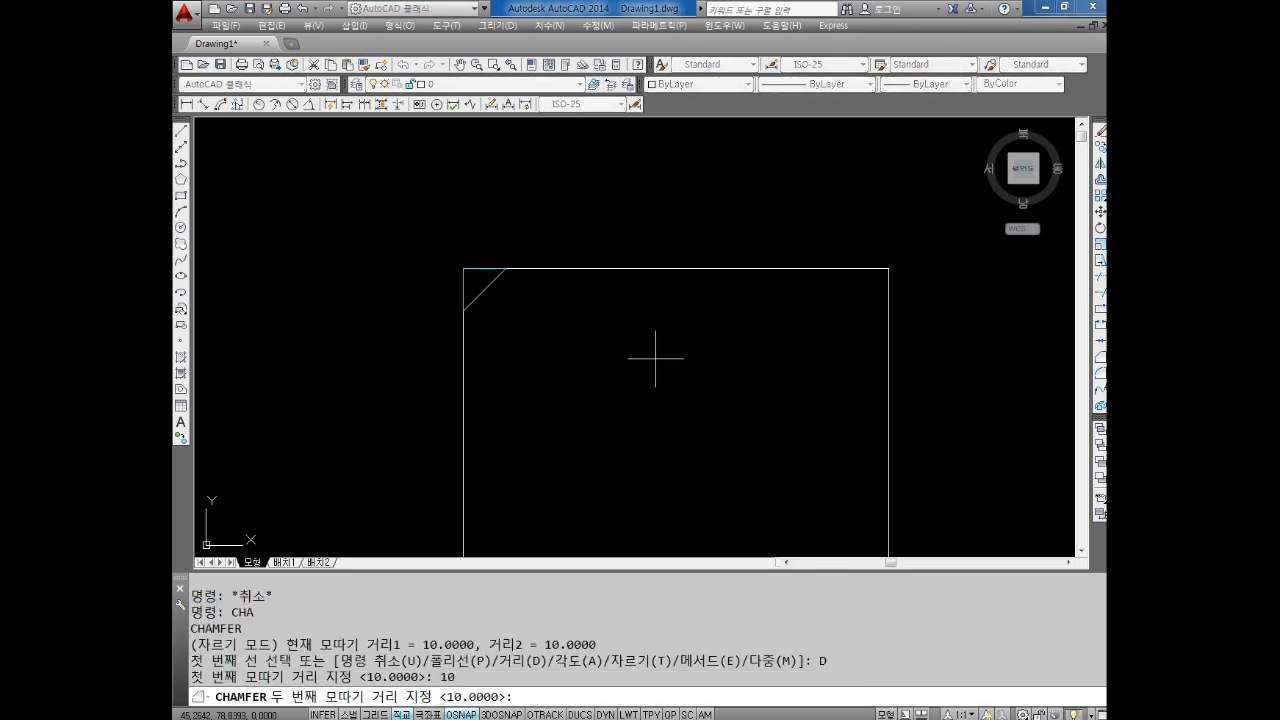
key(Return)
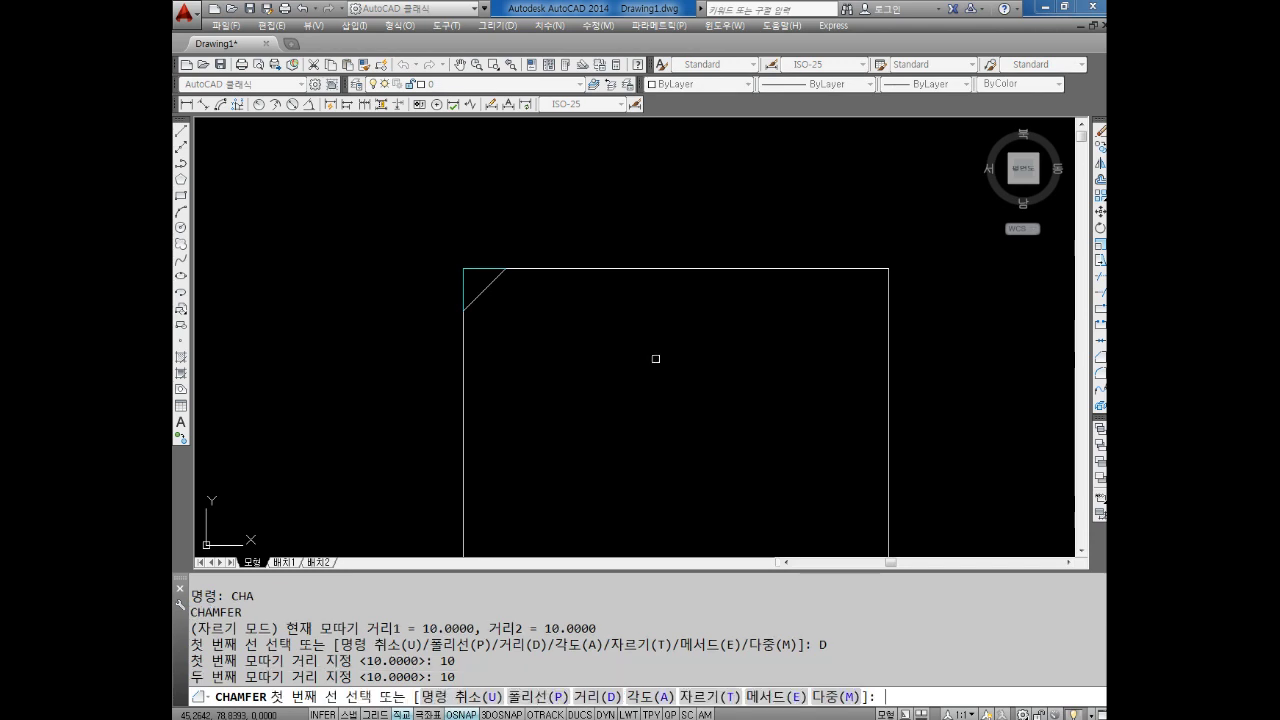
Switch to no-trim mode and chamfer the top-right corner by picking the top and right edges
text(t)
key(Return)
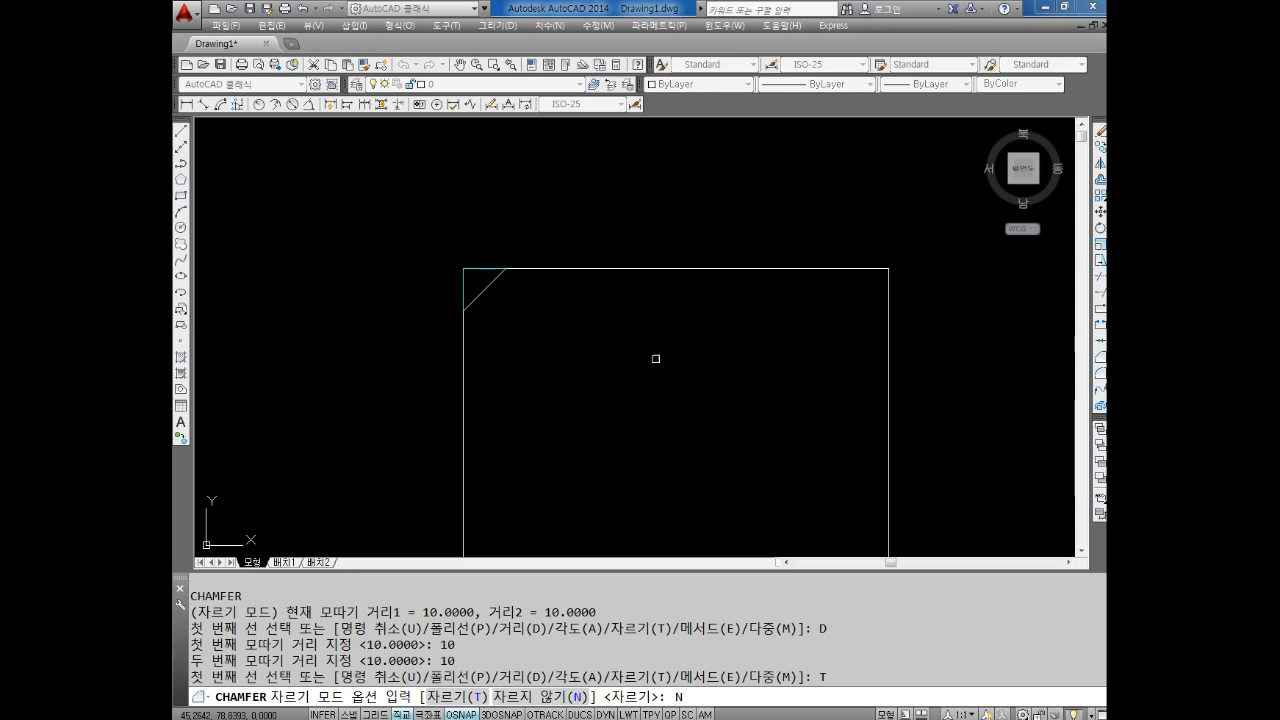
key(Return)
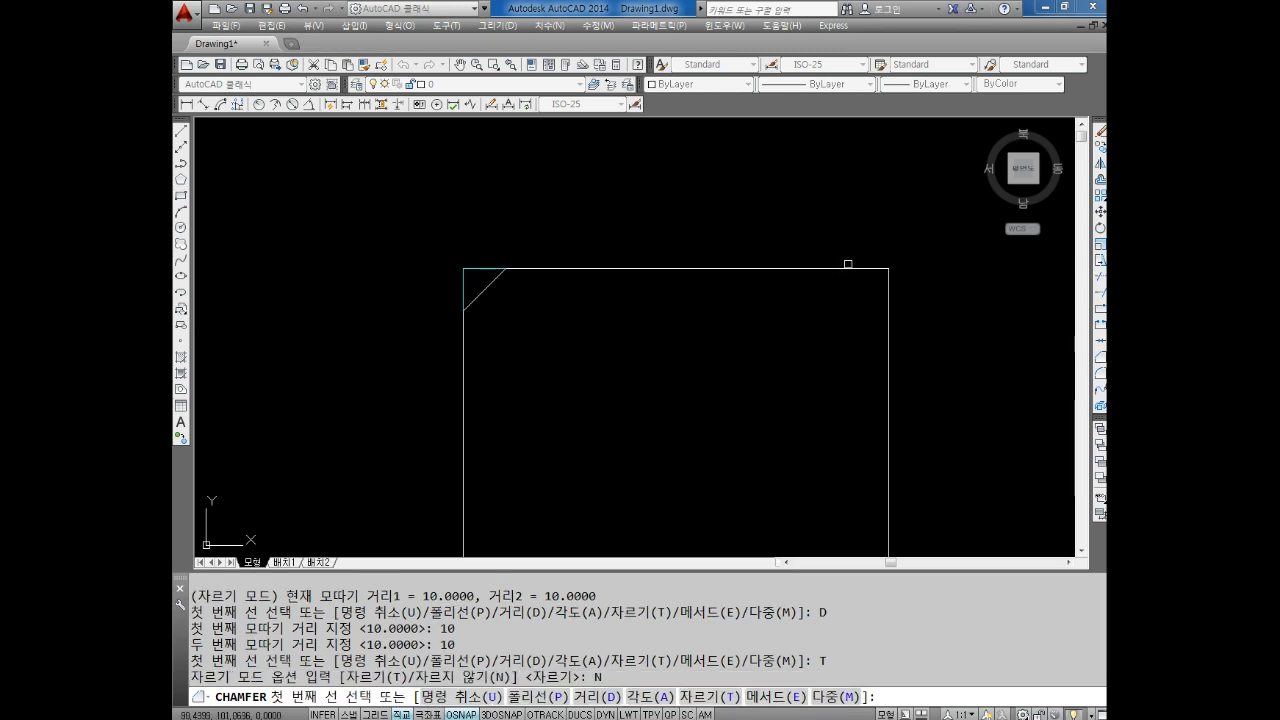
click(846, 263)
click(848, 269)
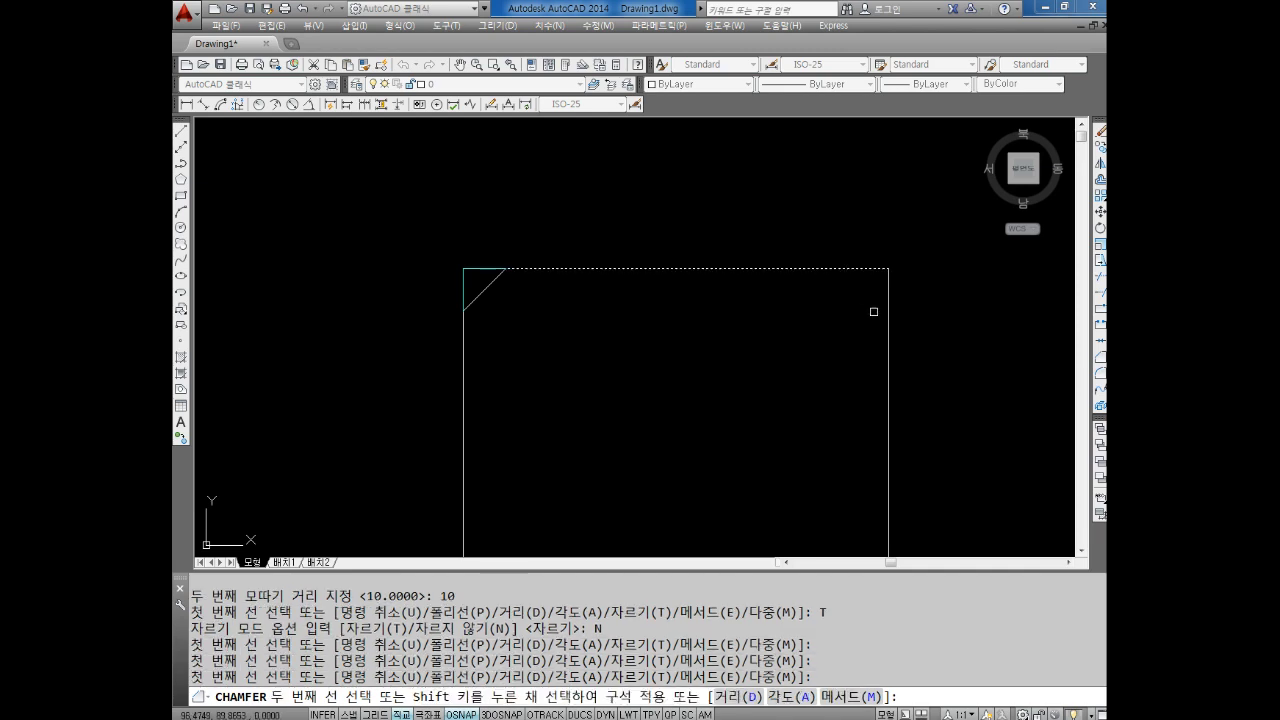
click(888, 312)
scroll(890, 280, up, 2)
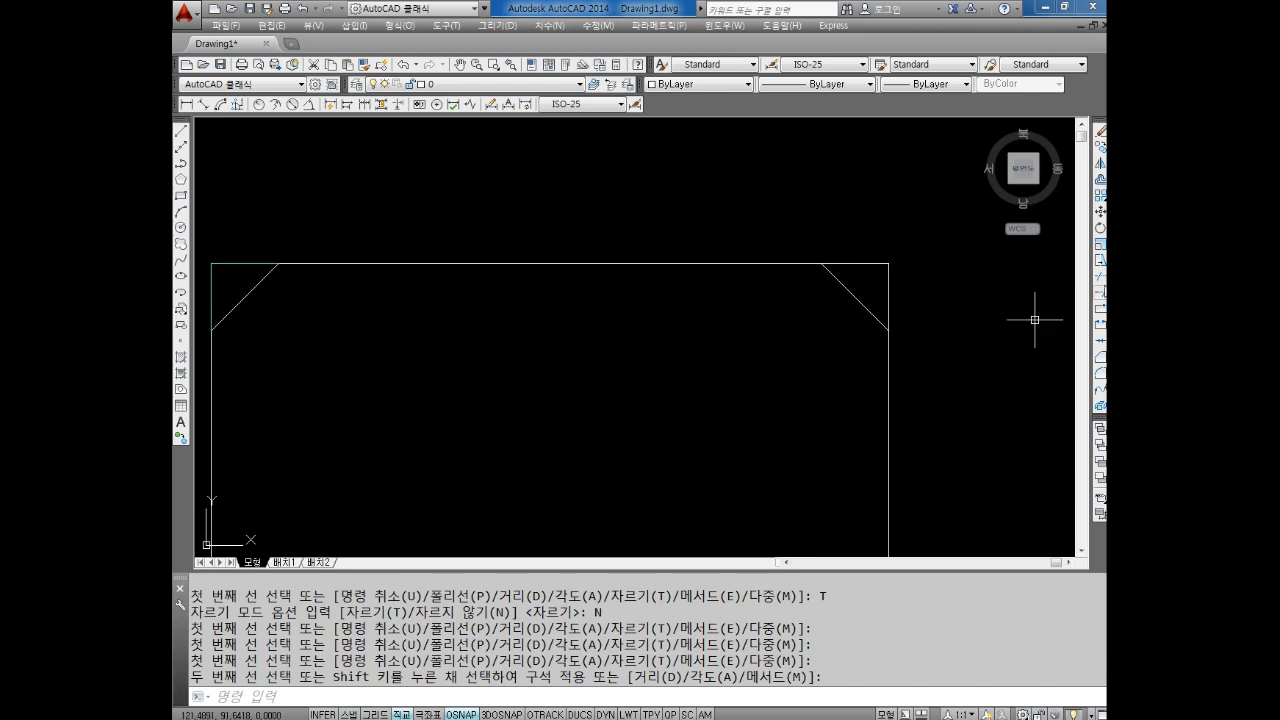
scroll(790, 316, down, 2)
scroll(600, 320, down, 1)
scroll(600, 390, down, 2)
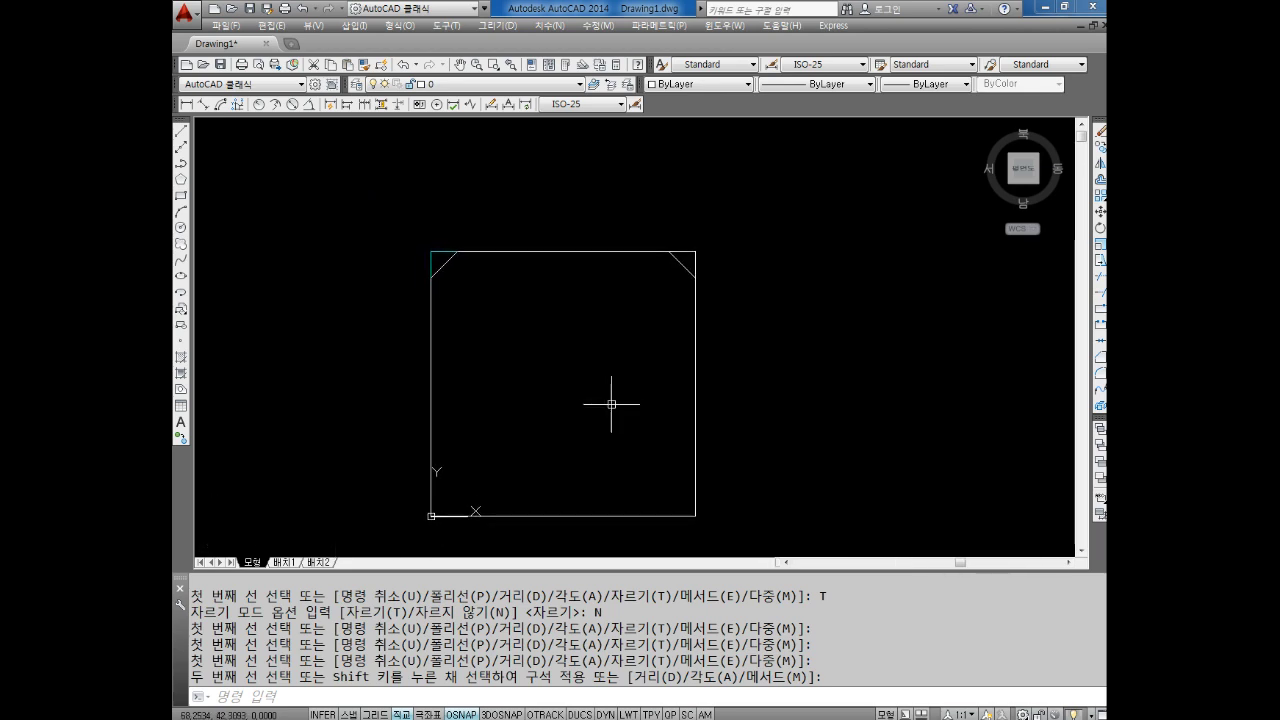
key(Escape)
key(Escape)
key(Escape)
Chamfer the bottom-right corner 5 by 5 untrimmed with CHA, then return to the Notepad notes
text(CHA)
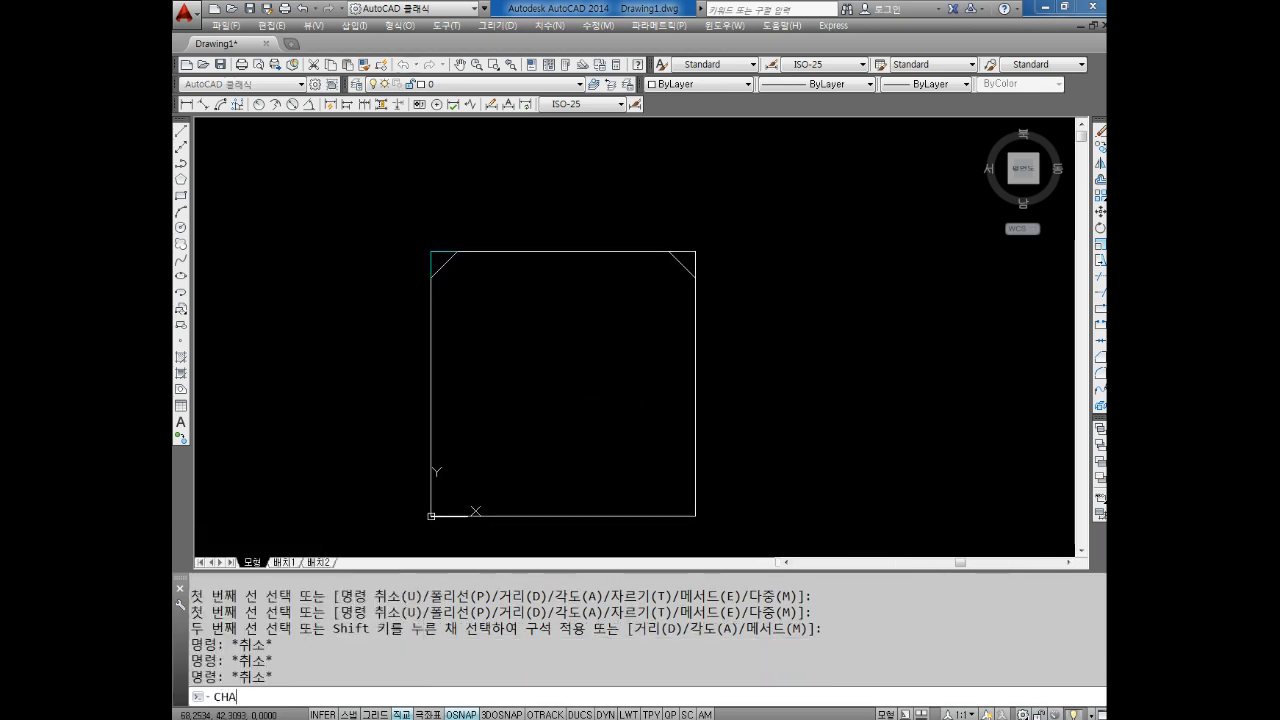
key(Return)
text(D)
key(Return)
text(5)
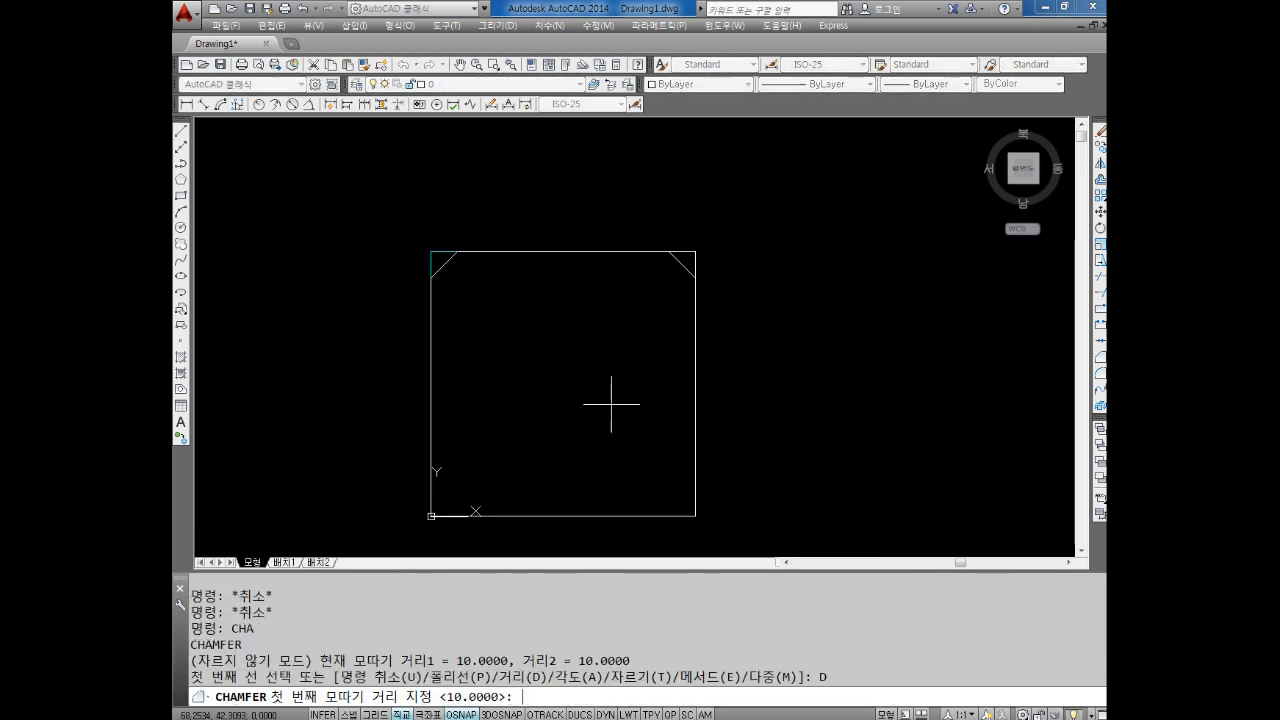
key(Return)
key(Return)
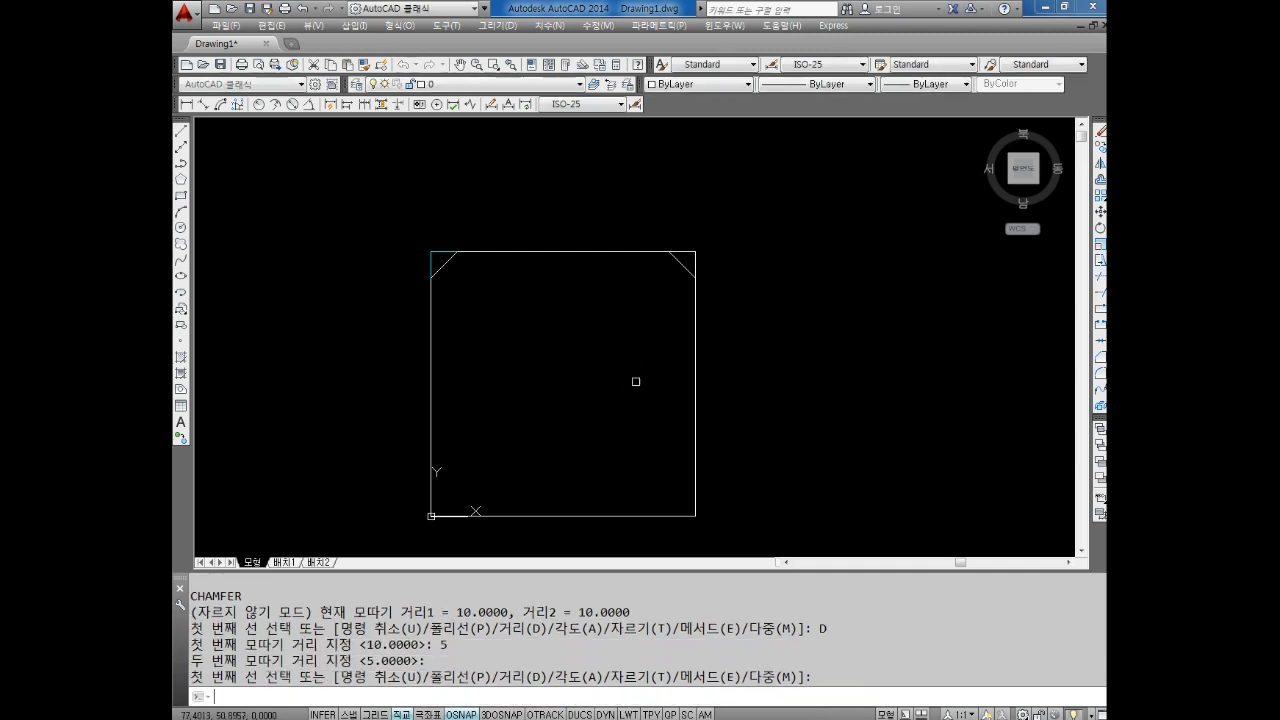
key(Return)
key(Return)
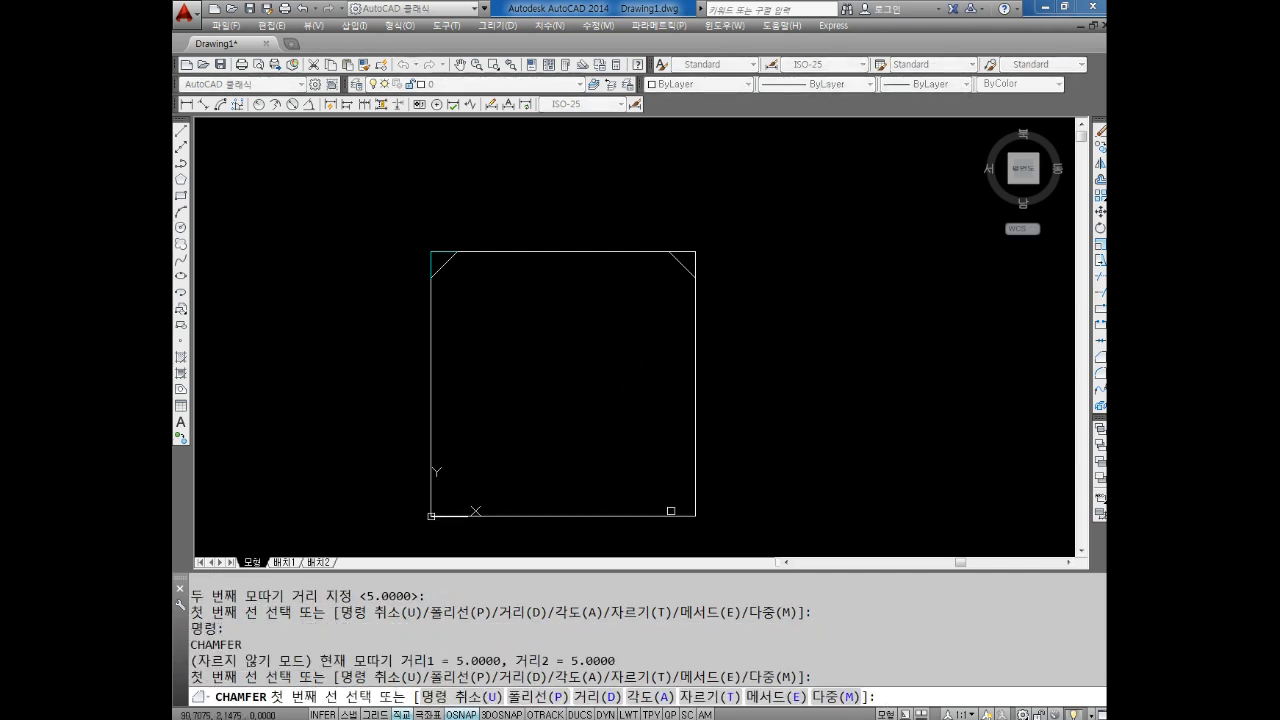
click(665, 516)
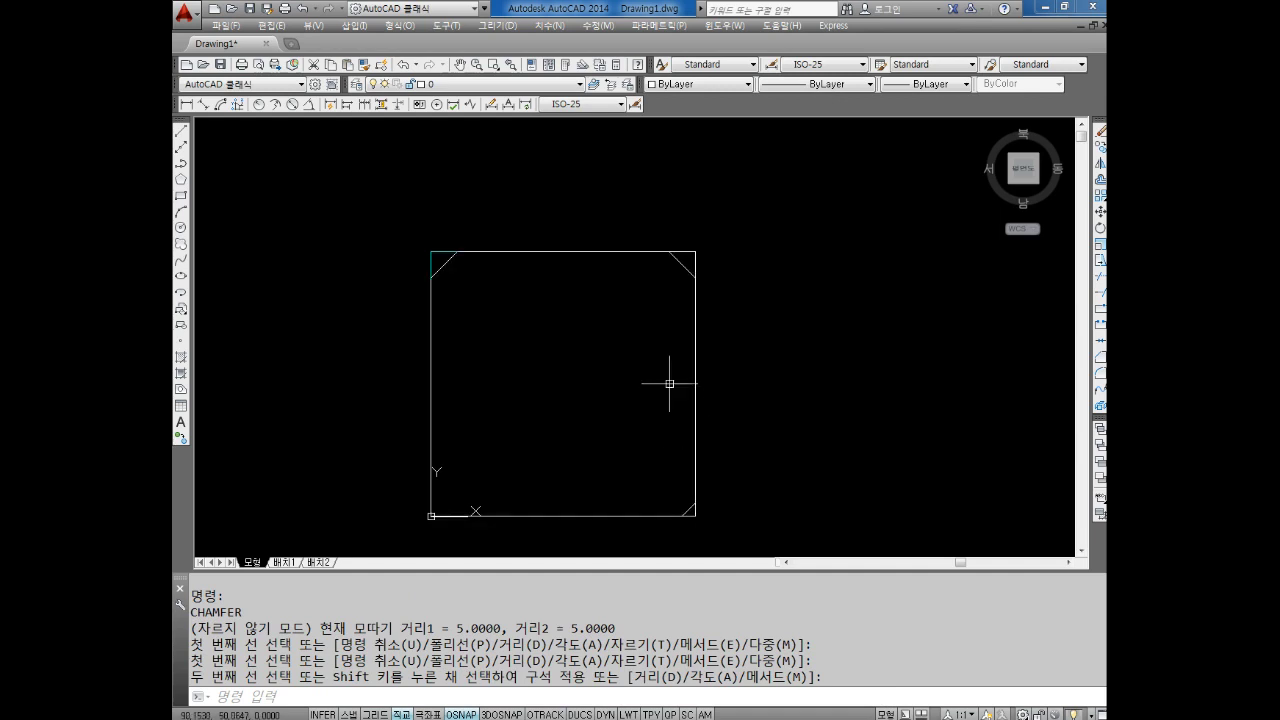
scroll(500, 285, up, 2)
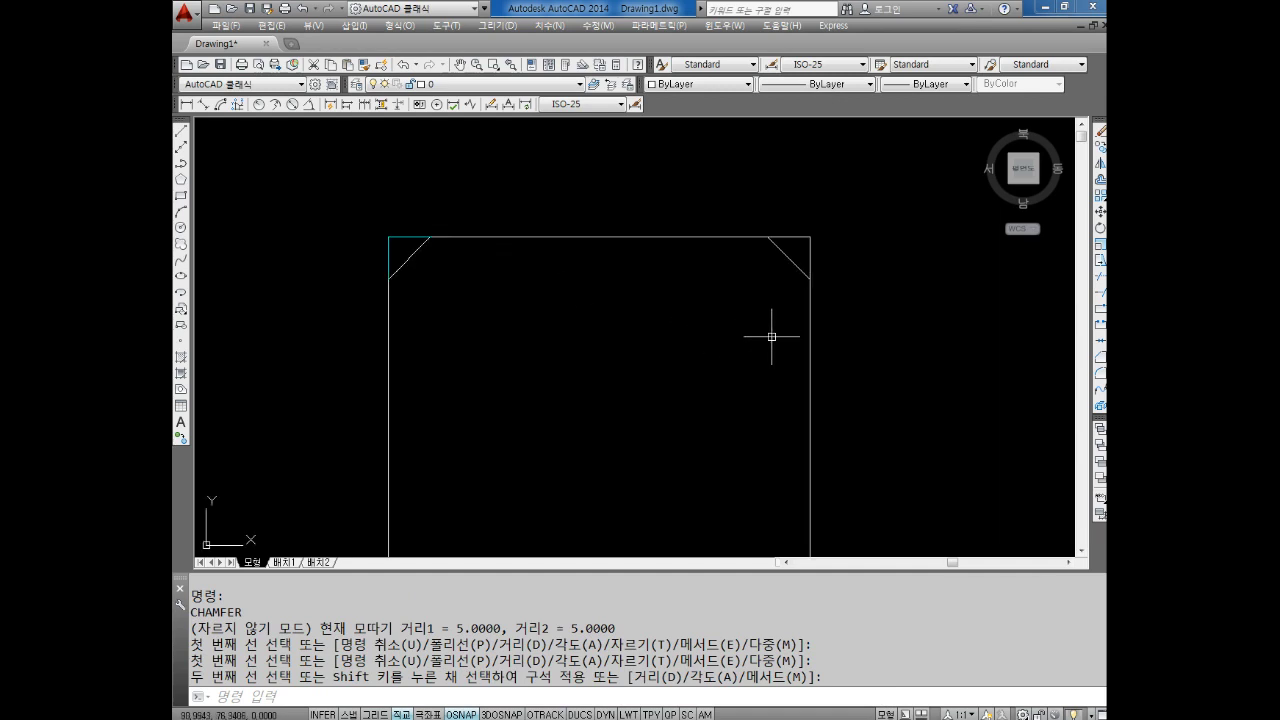
scroll(700, 340, down, 1)
scroll(669, 277, down, 1)
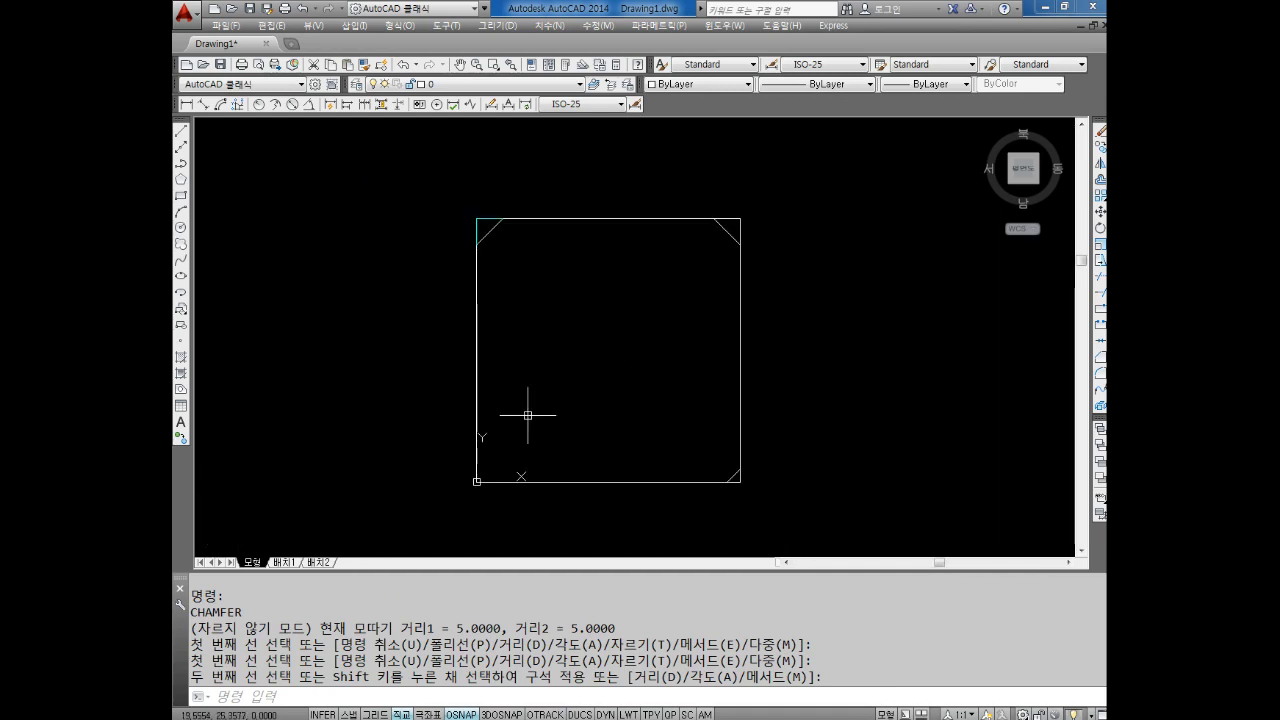
key(alt+Tab)
Rewrite the last note line as 'T <-> N : 변경', then return to AutoCAD
click(696, 391)
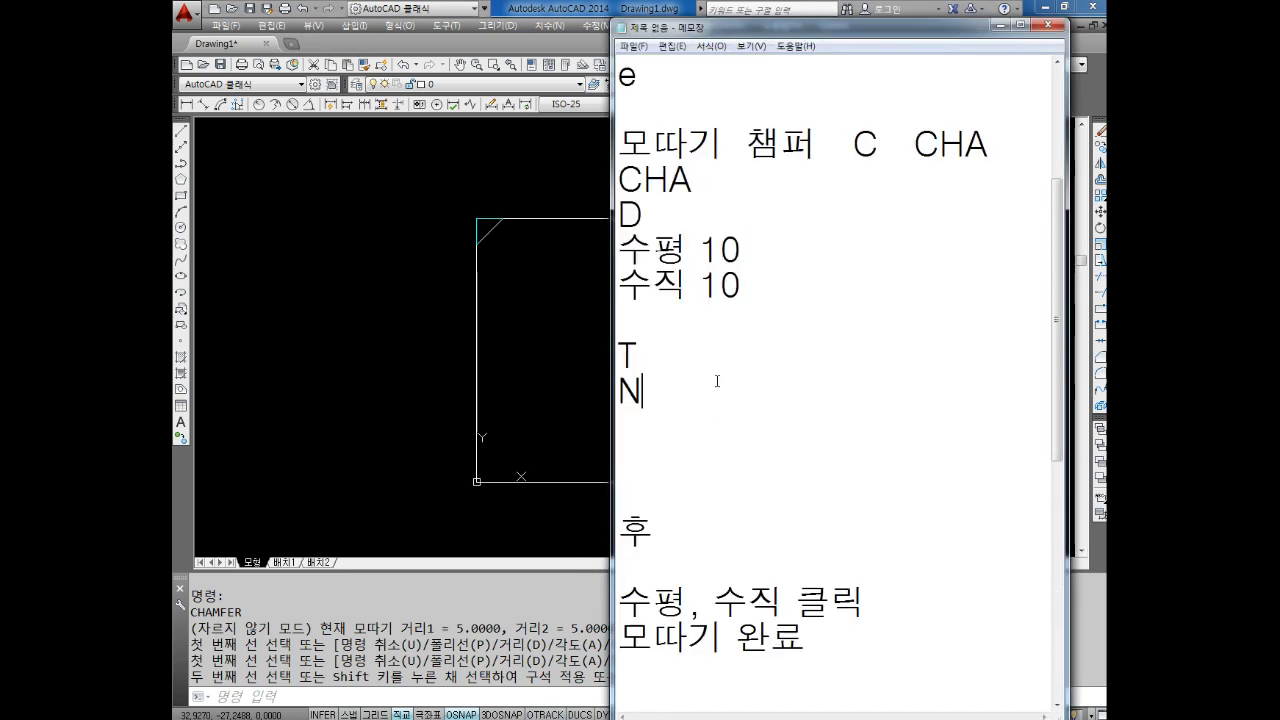
click(695, 358)
key(BackSpace)
text(T)
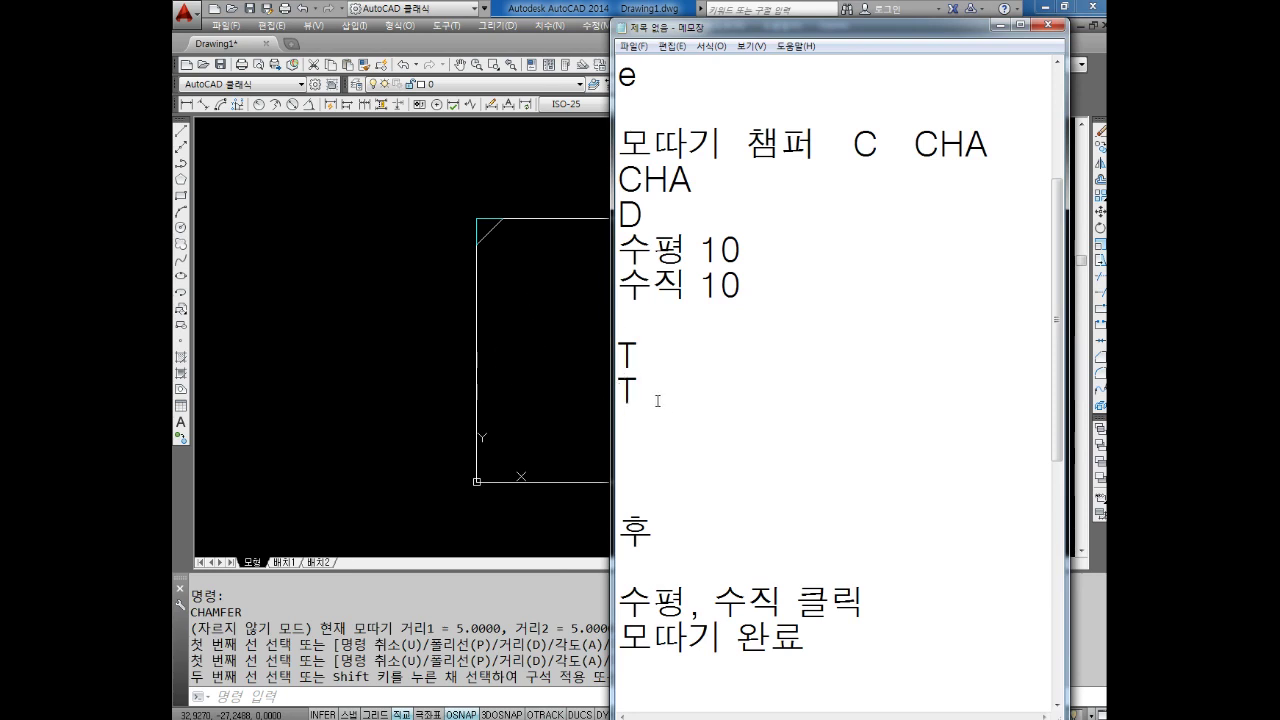
text(M)
key(BackSpace)
text(<)
text(->)
text( N변)
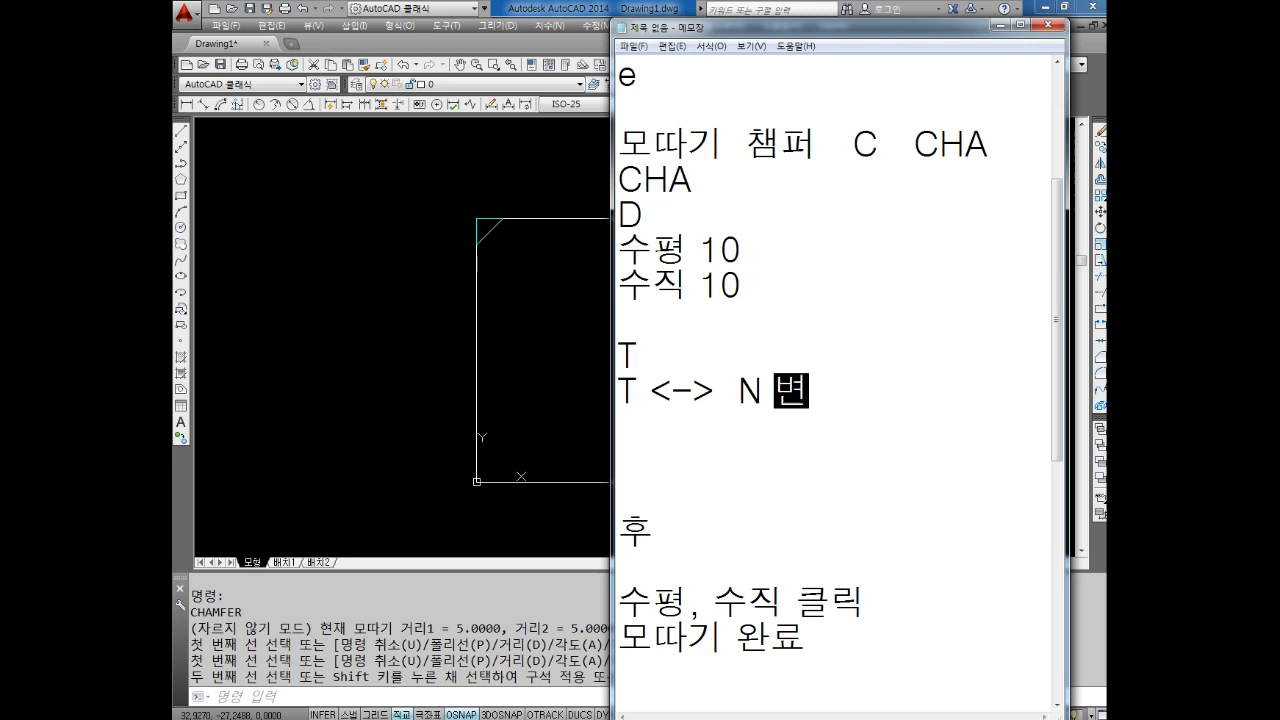
text(경)
text(:)
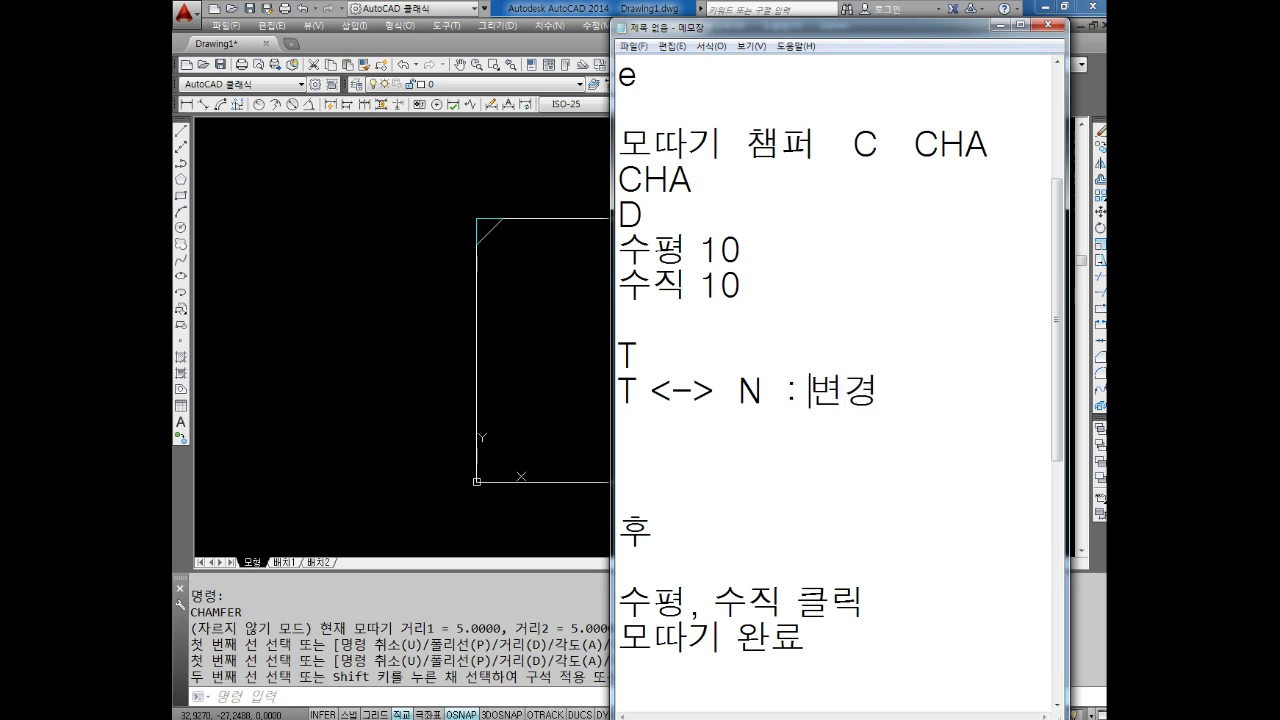
click(414, 363)
key(Escape)
key(Escape)
Restart CHA with chamfer distances 10 and trim mode T
text(CHA)
key(Return)
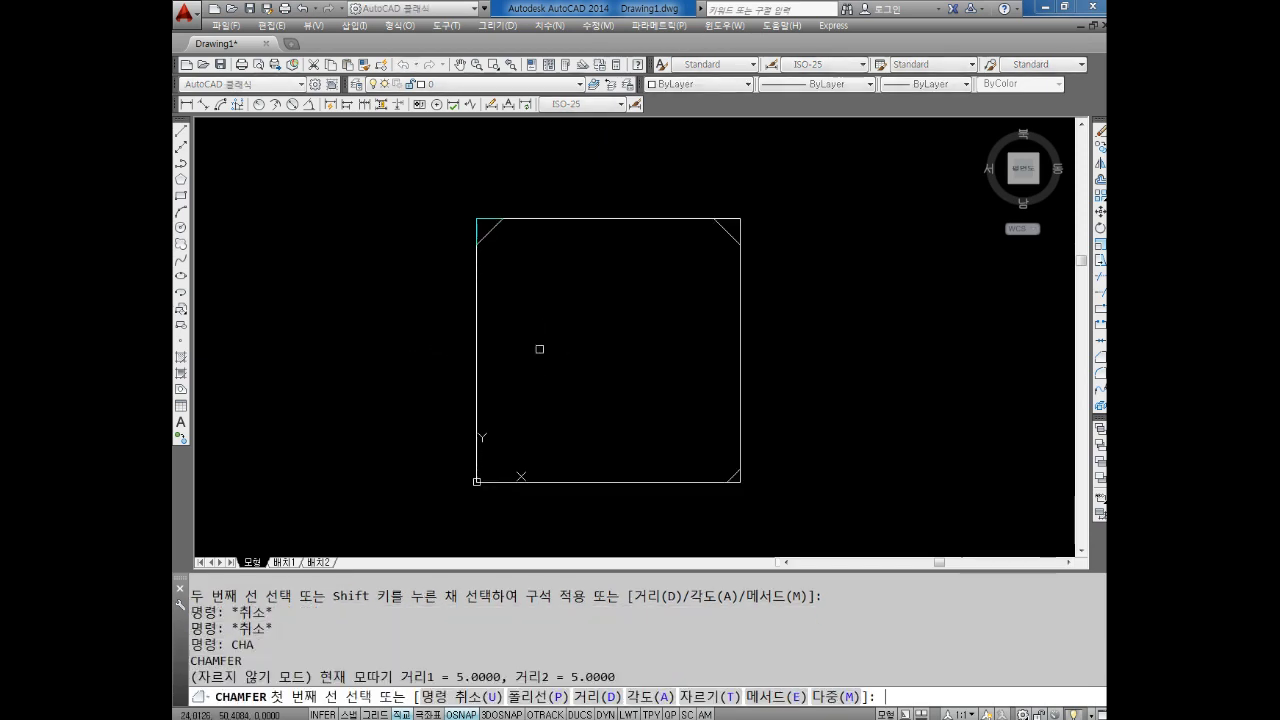
text(D)
key(Return)
text(10)
key(Return)
key(Return)
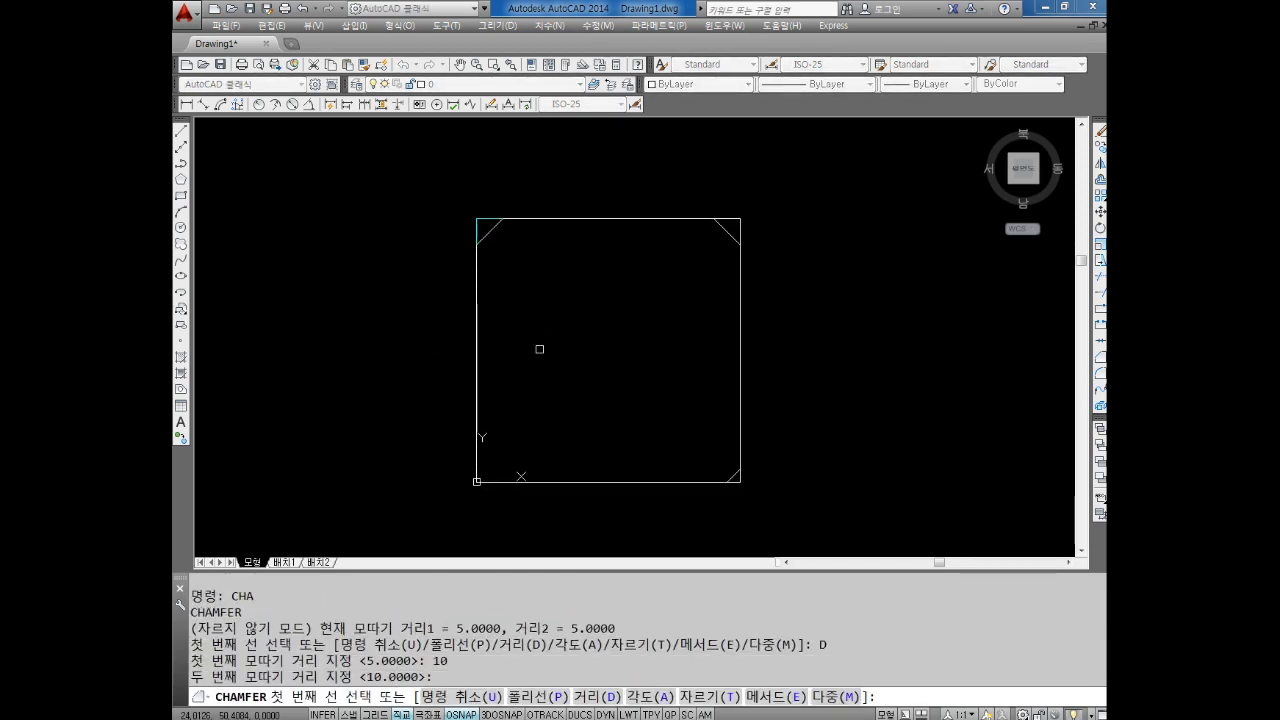
text(T)
key(Return)
text(T)
key(Return)
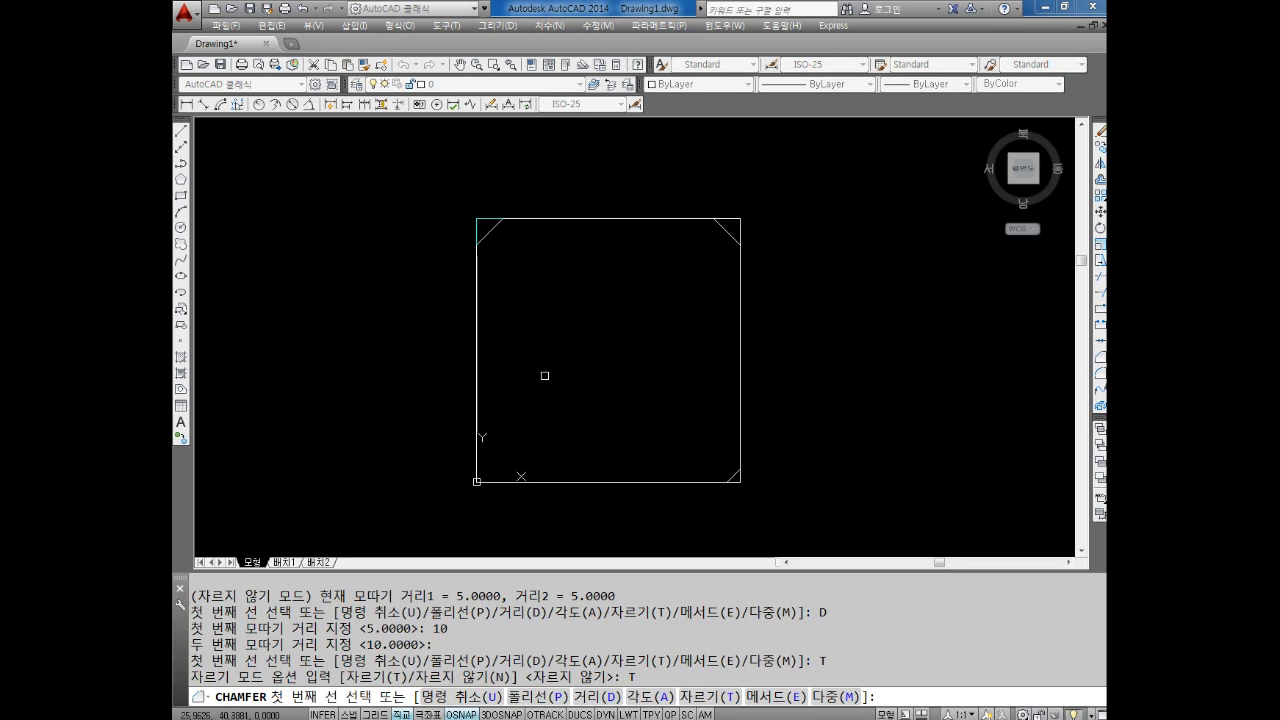
Pick the lower-left corner edge for the 10-by-10 trimmed chamfer, then switch back to the notes
click(477, 465)
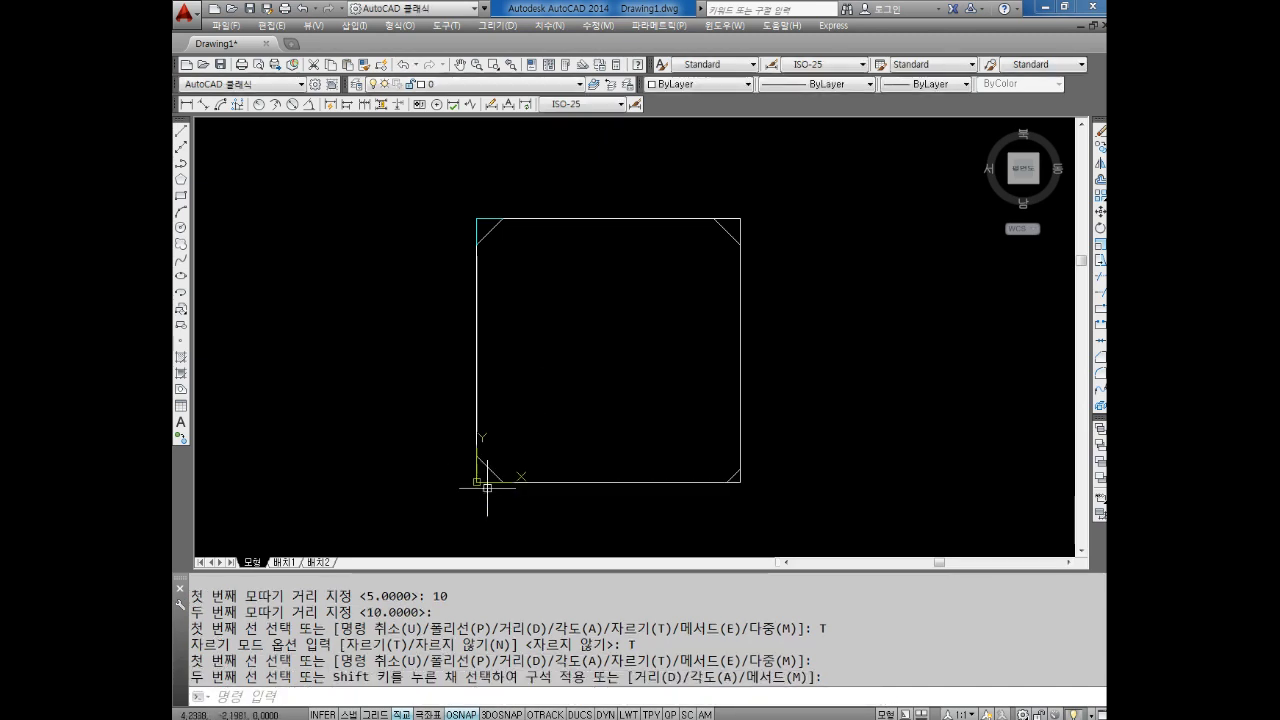
scroll(443, 428, up, 3)
scroll(443, 382, up, 3)
scroll(443, 382, down, 4)
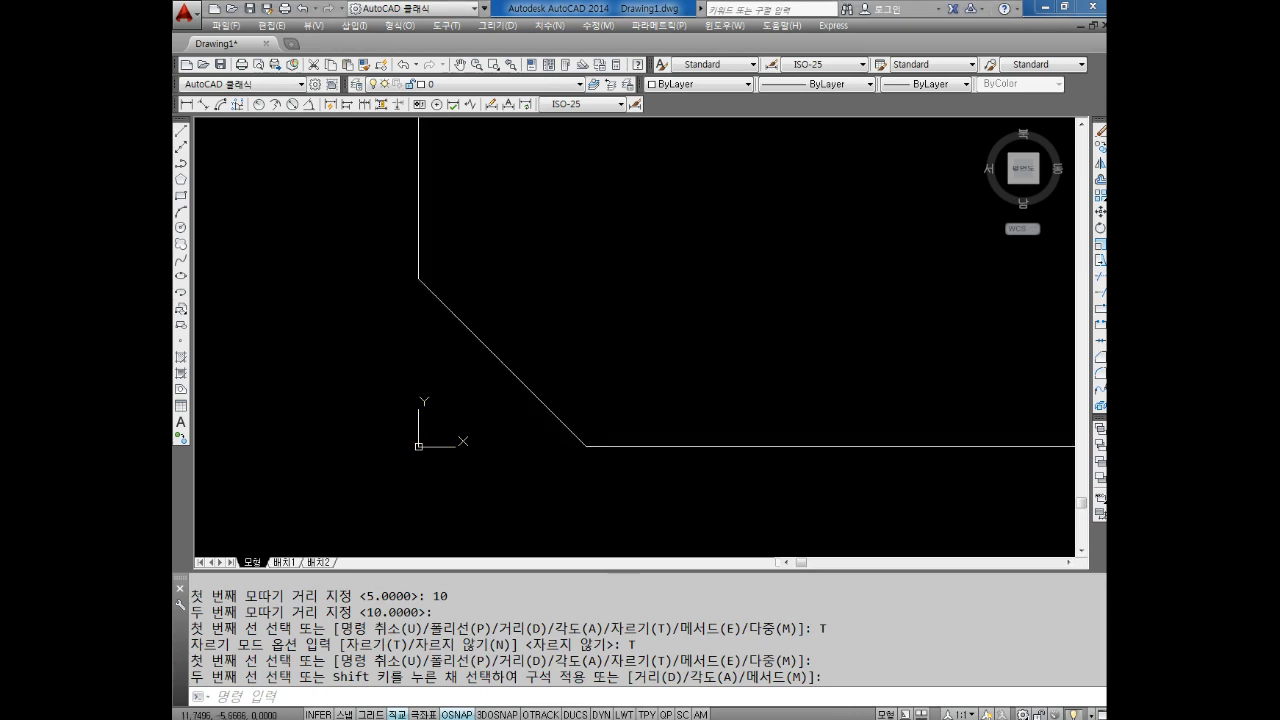
key(alt+Tab)
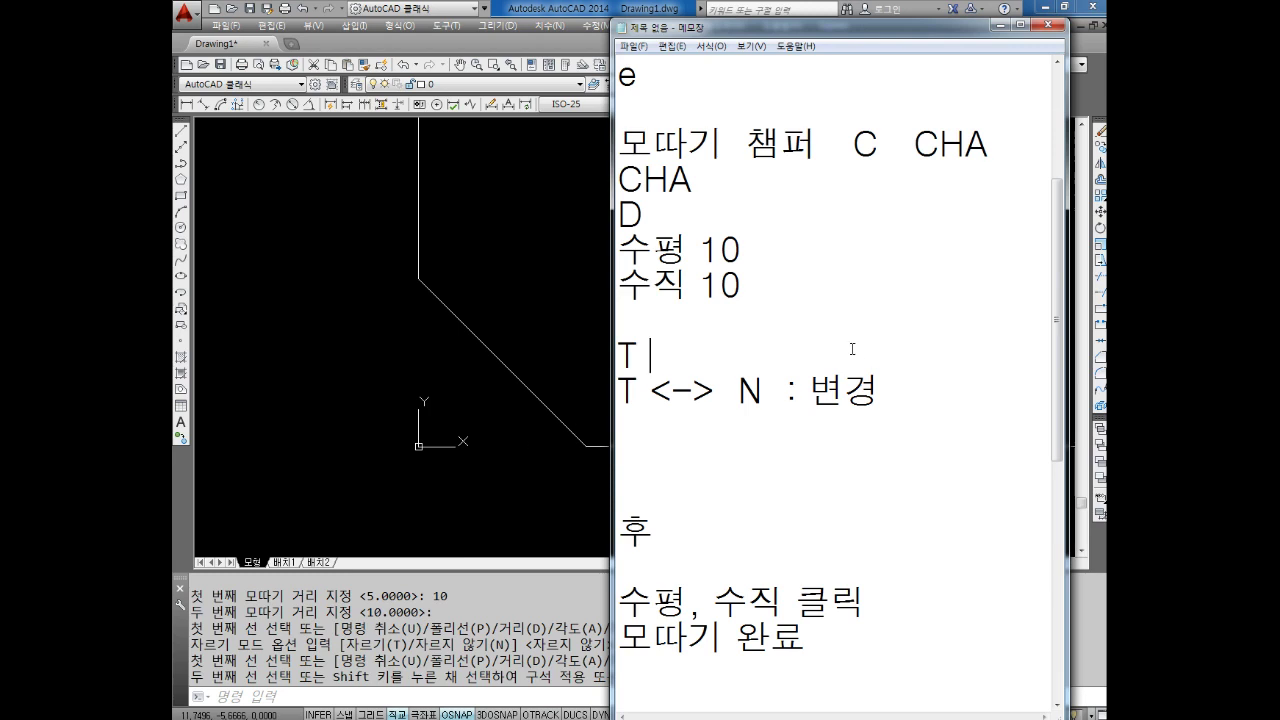
Append ' (자르기 기능)' to the T line in the notes
text((재)
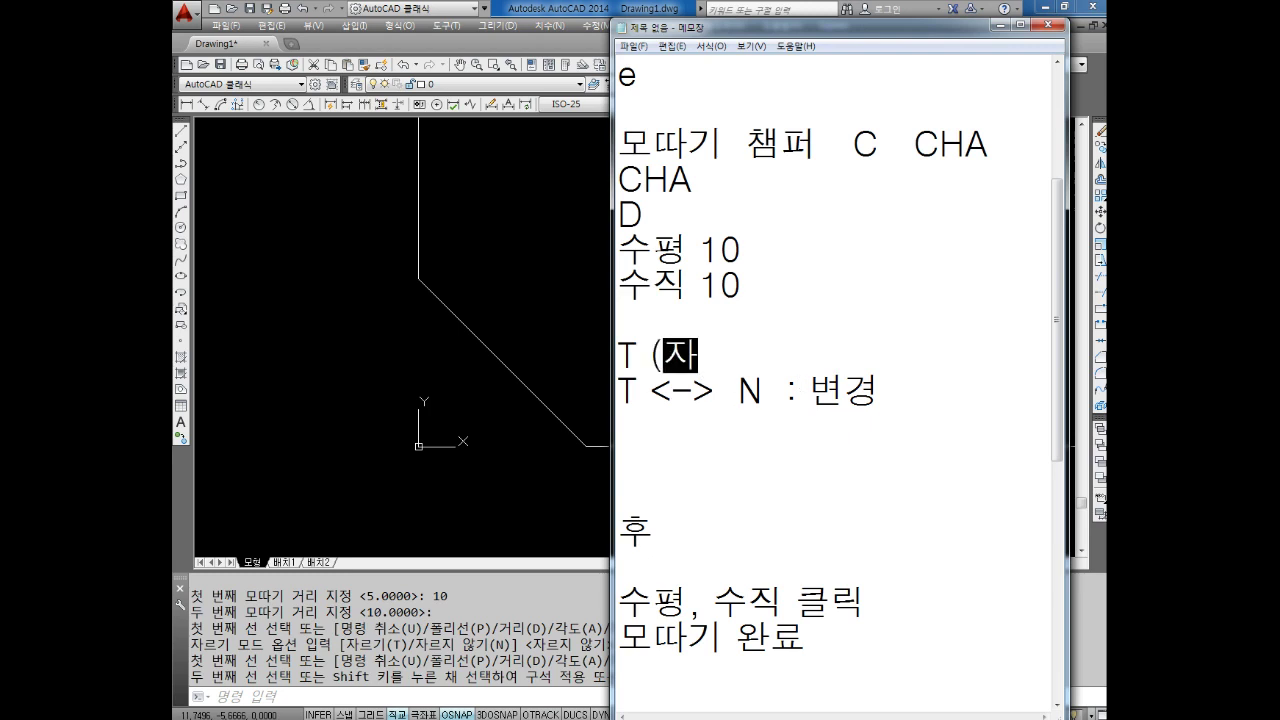
text(르기)
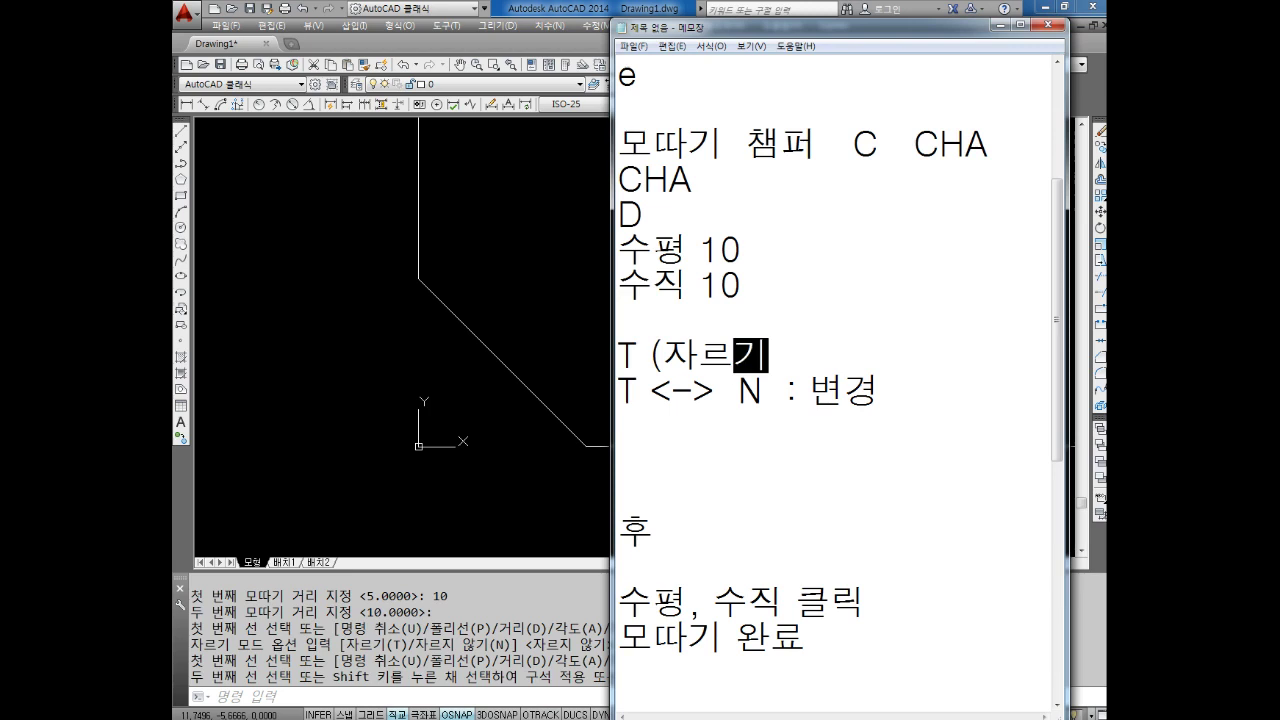
text( 기ㅈ)
key(BackSpace)
text(능))
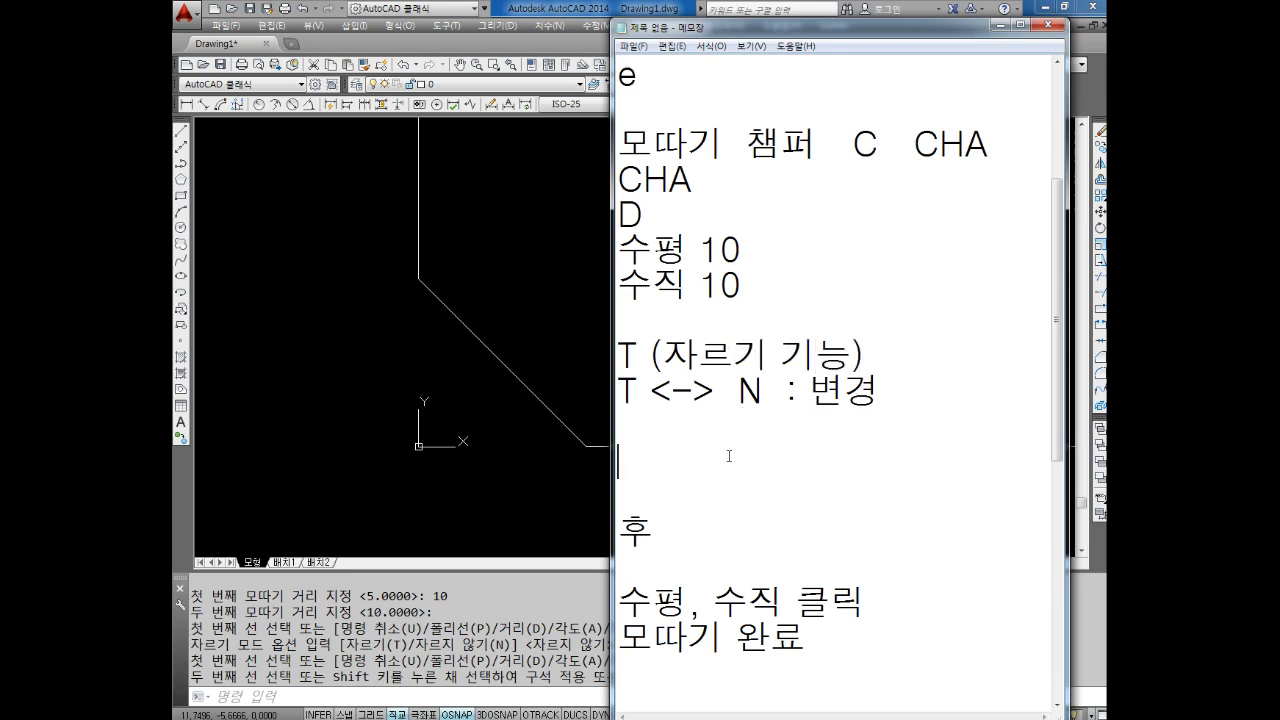
click(519, 372)
key(alt+Tab)
Place the cursor before the 모깍기 필렛 R F fillet line, then return to AutoCAD and cancel the pending command
scroll(777, 462, down, 4)
scroll(777, 462, down, 1)
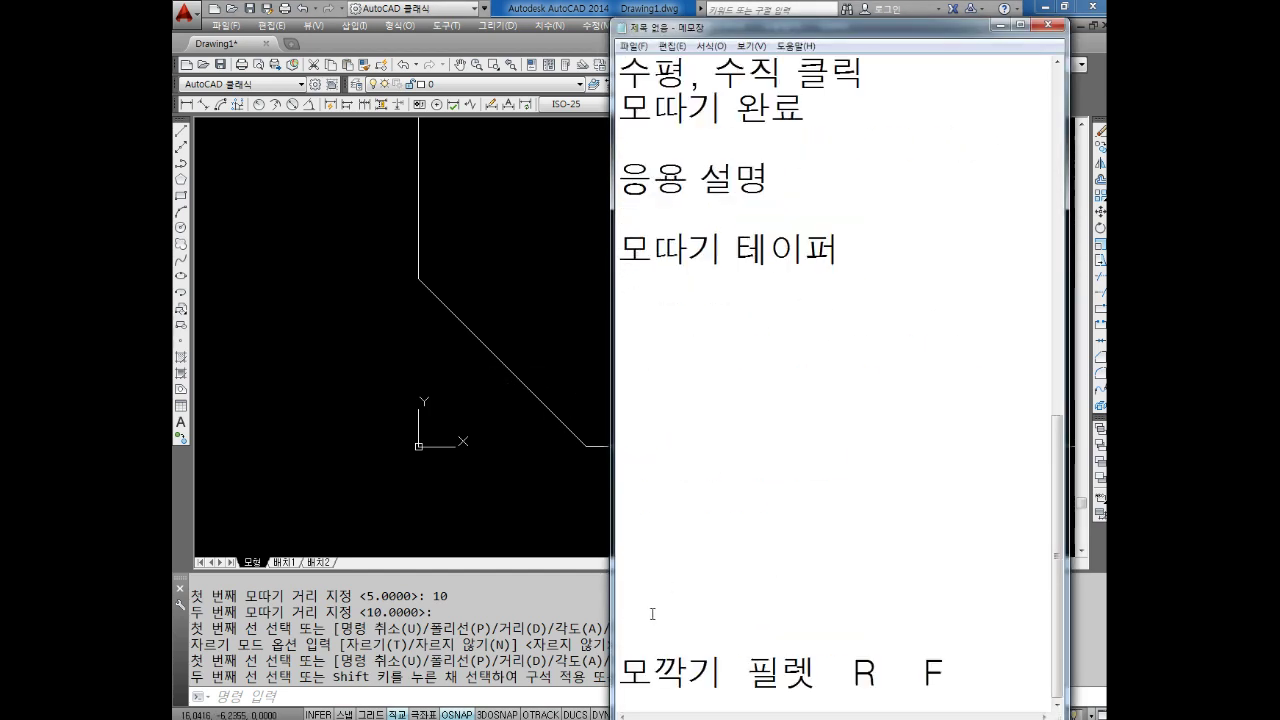
click(620, 672)
scroll(624, 672, up, 1)
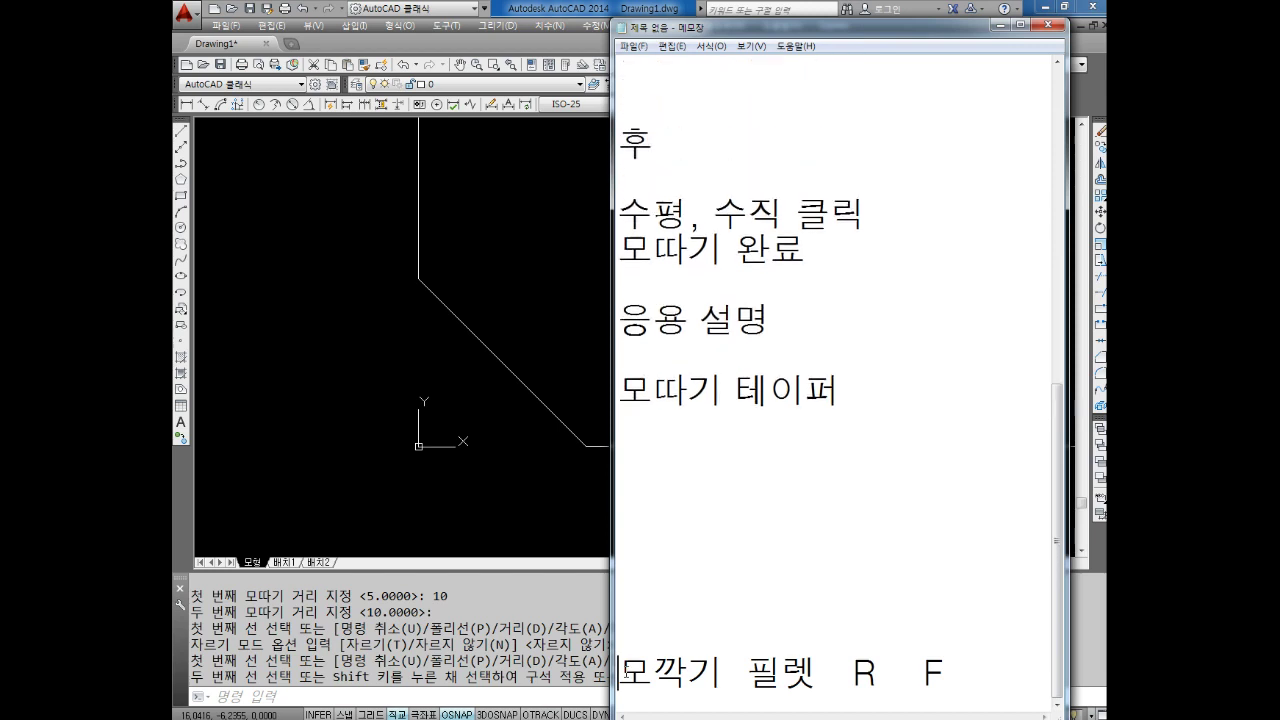
scroll(624, 672, up, 2)
scroll(624, 672, up, 1)
scroll(624, 672, down, 1)
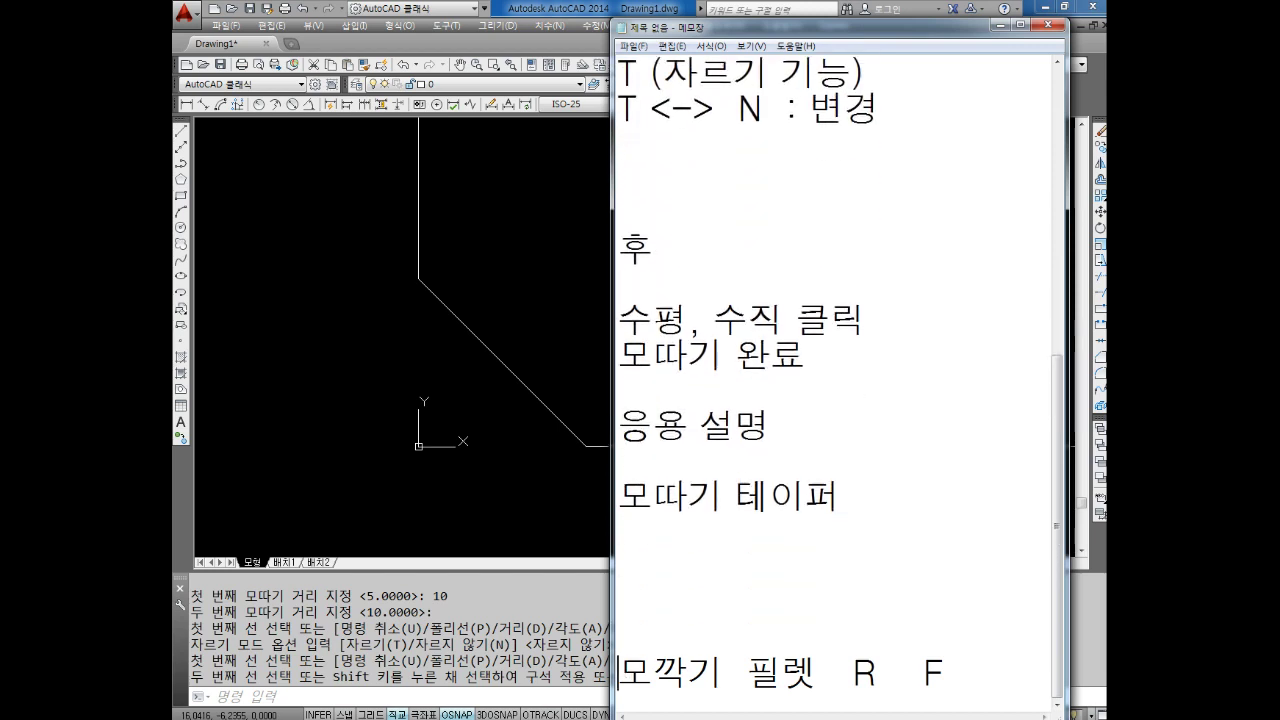
scroll(618, 672, down, 1)
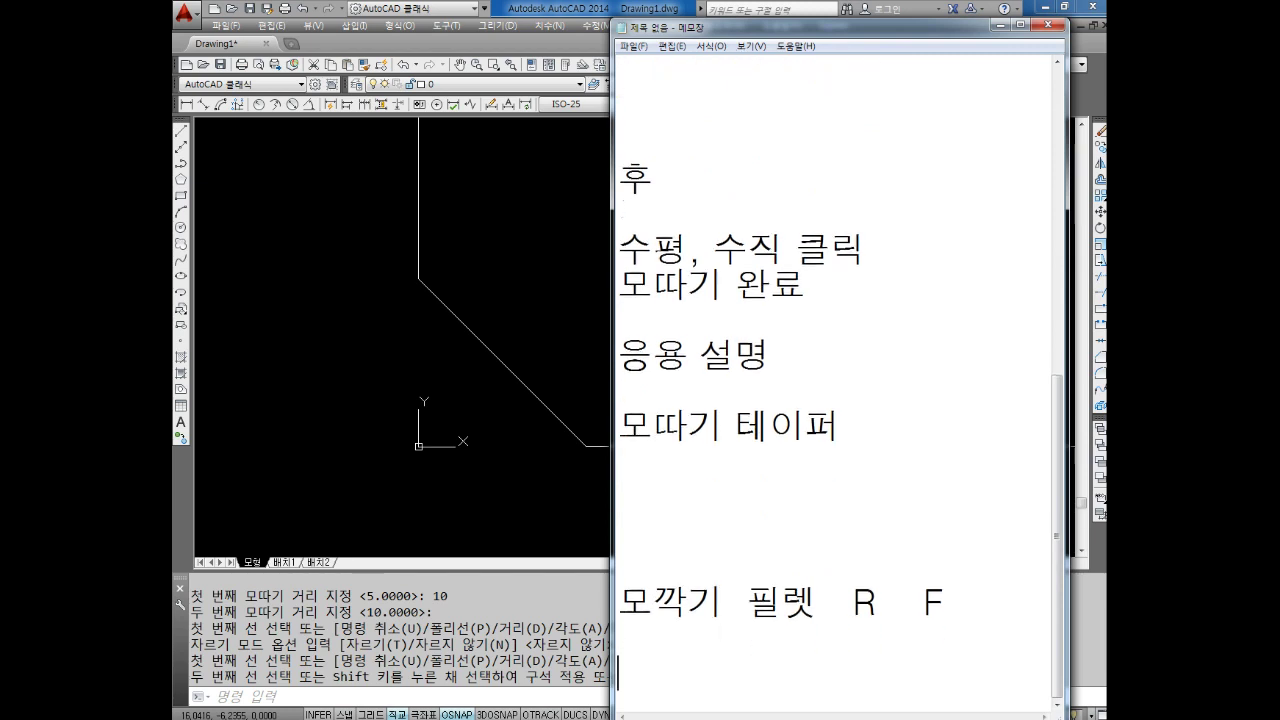
scroll(618, 672, down, 1)
scroll(618, 672, down, 1)
scroll(618, 672, down, 1)
scroll(618, 672, down, 1)
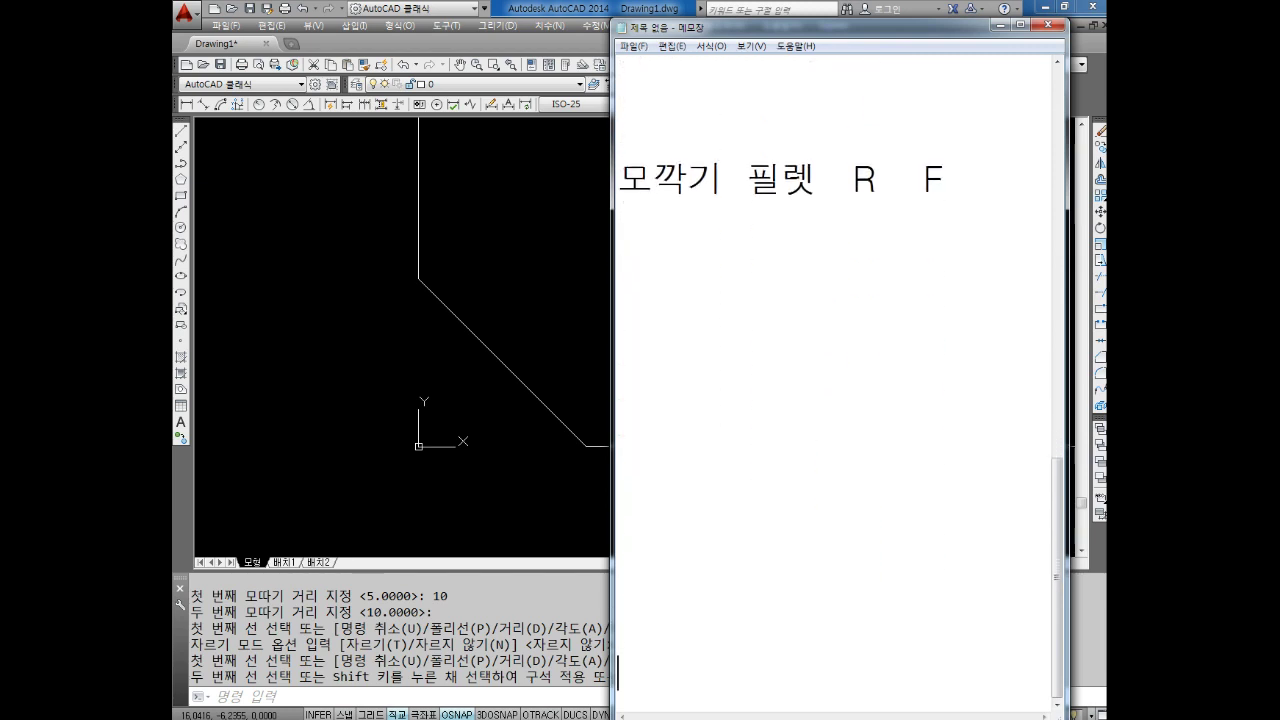
scroll(618, 672, down, 1)
scroll(618, 672, down, 1)
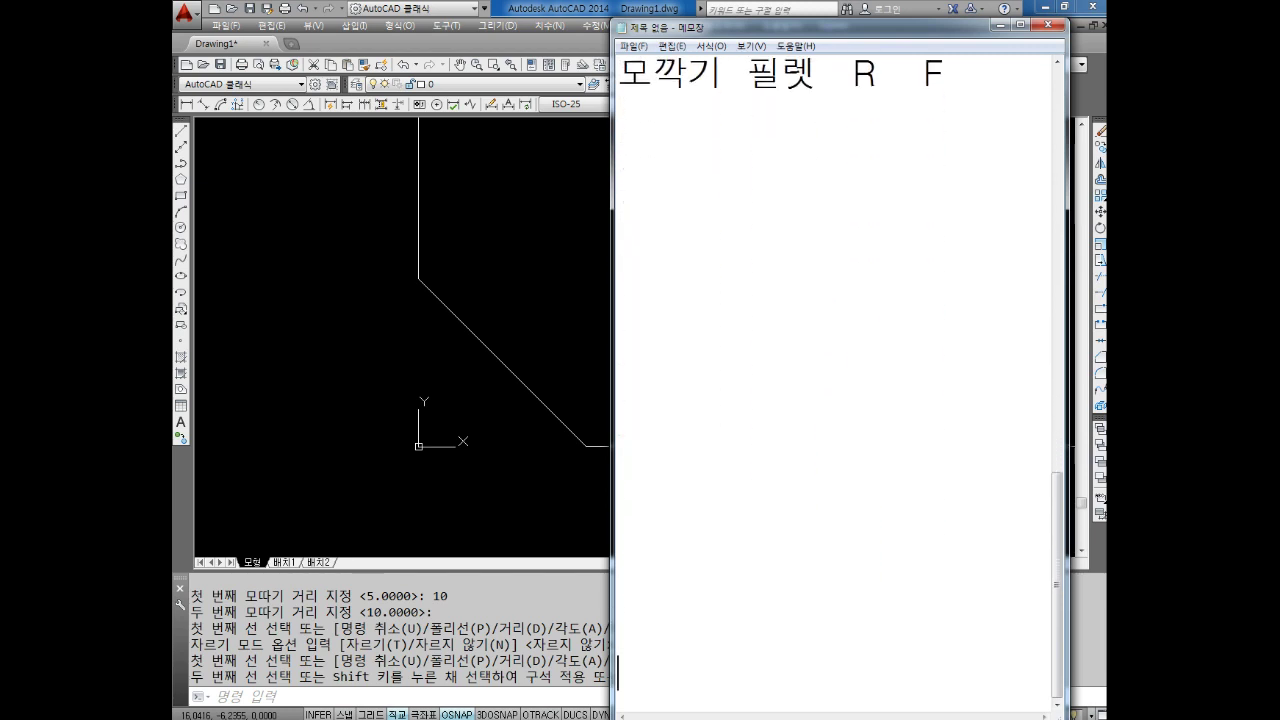
click(487, 473)
key(Escape)
scroll(580, 277, down, 2)
scroll(563, 337, down, 2)
Cancel the pending command and undo repeatedly until every chamfer is gone, leaving a plain square
scroll(563, 352, down, 1)
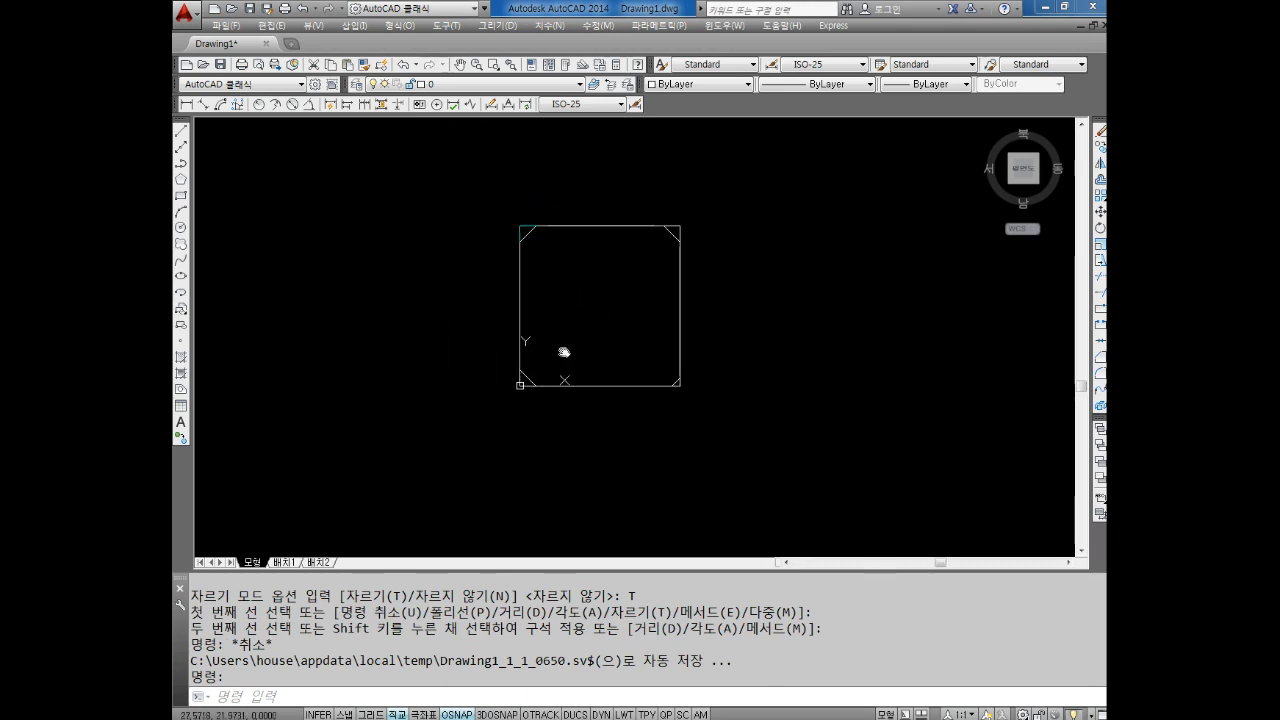
scroll(594, 292, up, 2)
key(Escape)
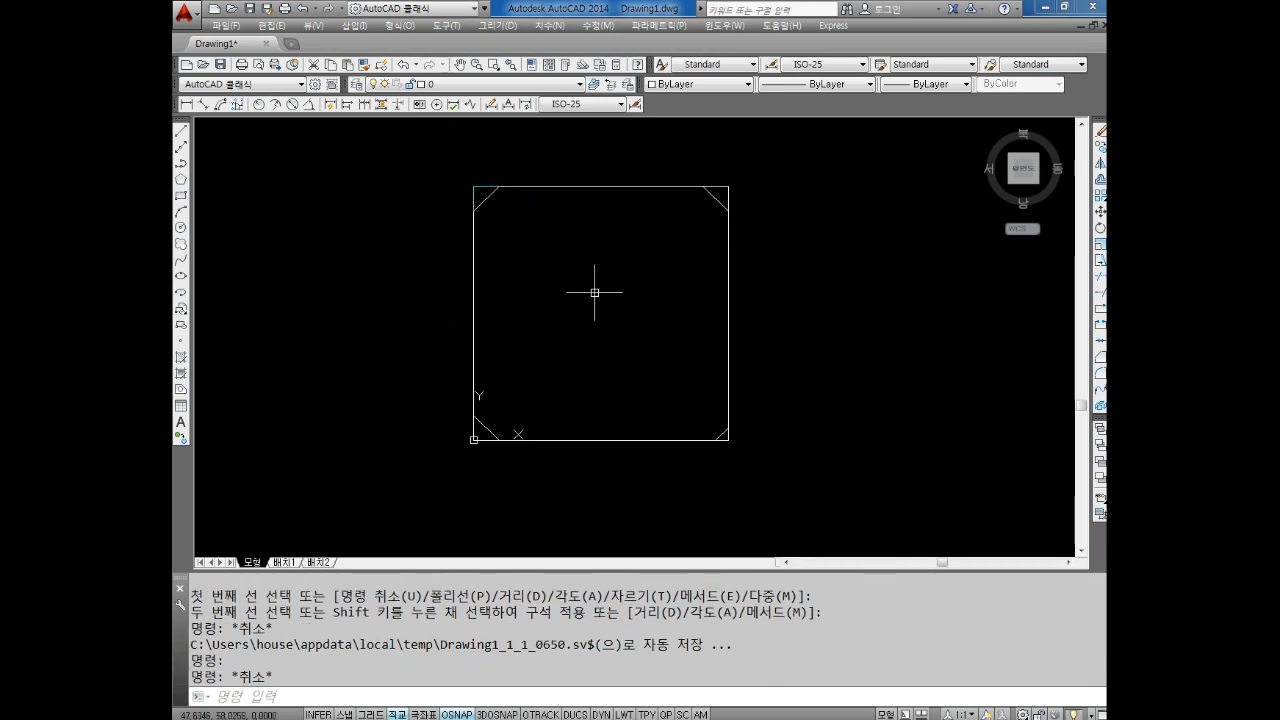
key(u)
key(Return)
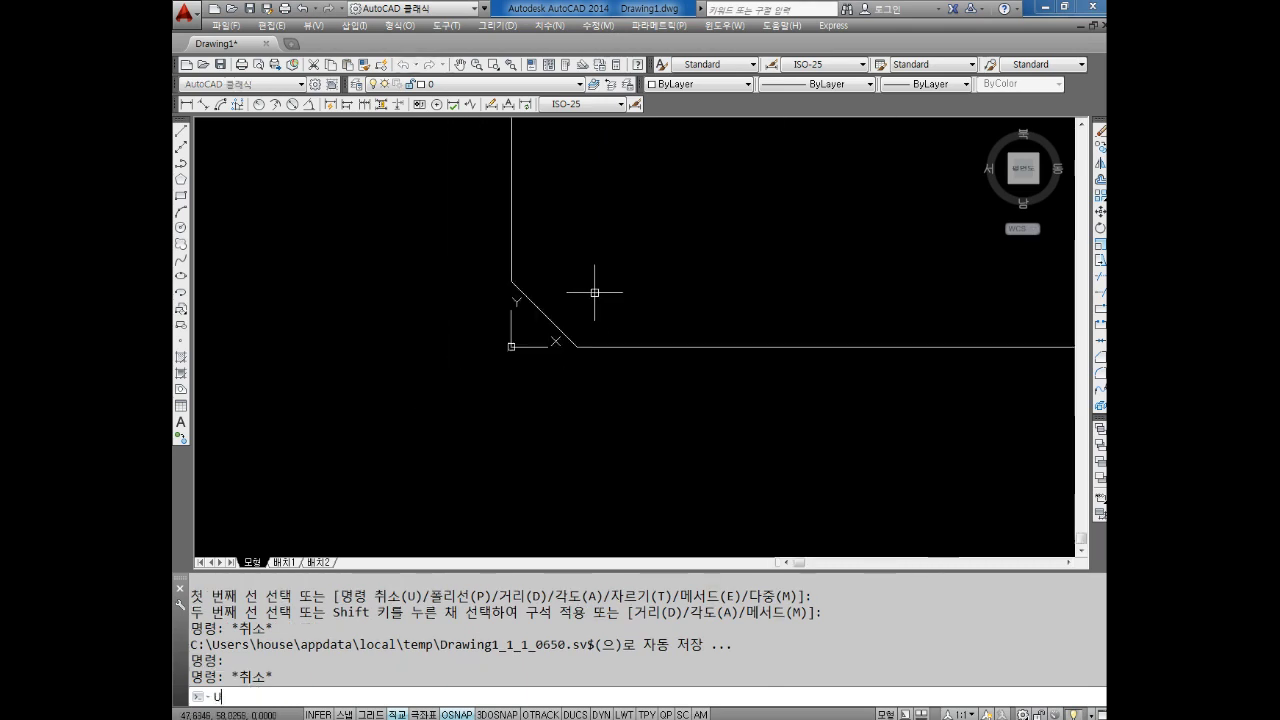
key(u)
key(Return)
key(u)
key(Return)
key(u)
key(Return)
text(U)
key(Return)
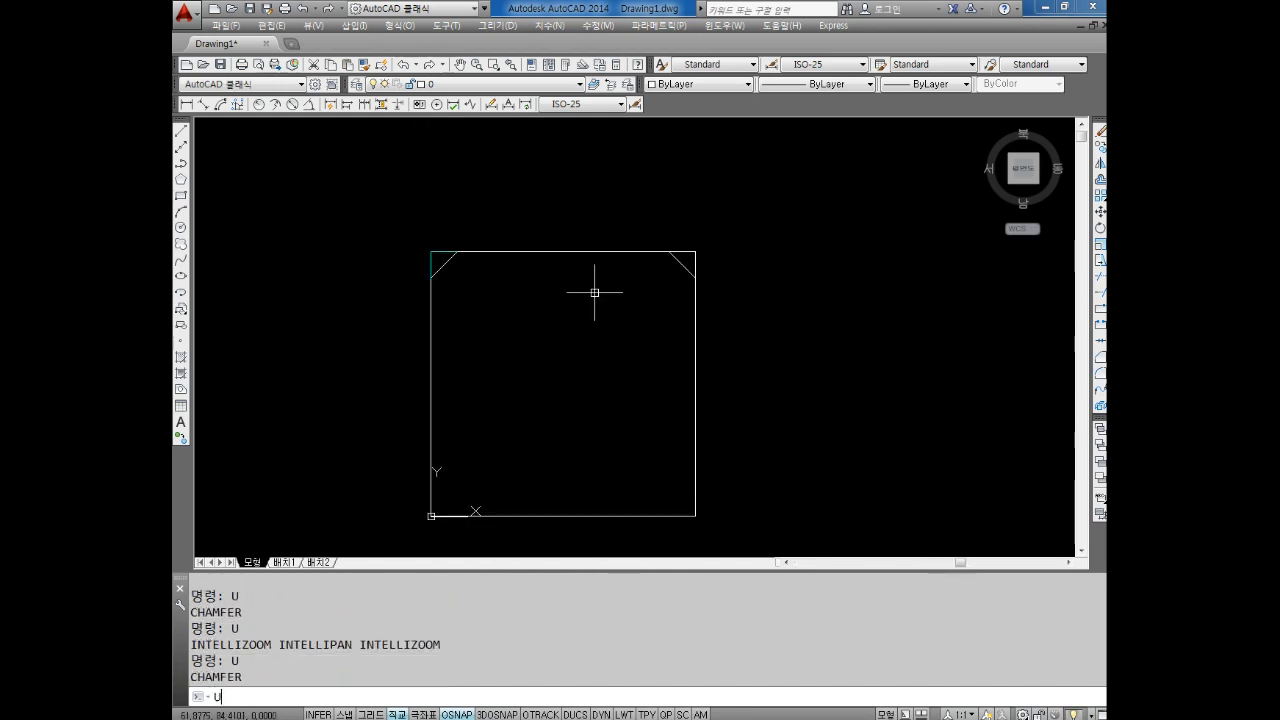
key(u)
key(Return)
key(u)
key(Return)
text(U)
key(Return)
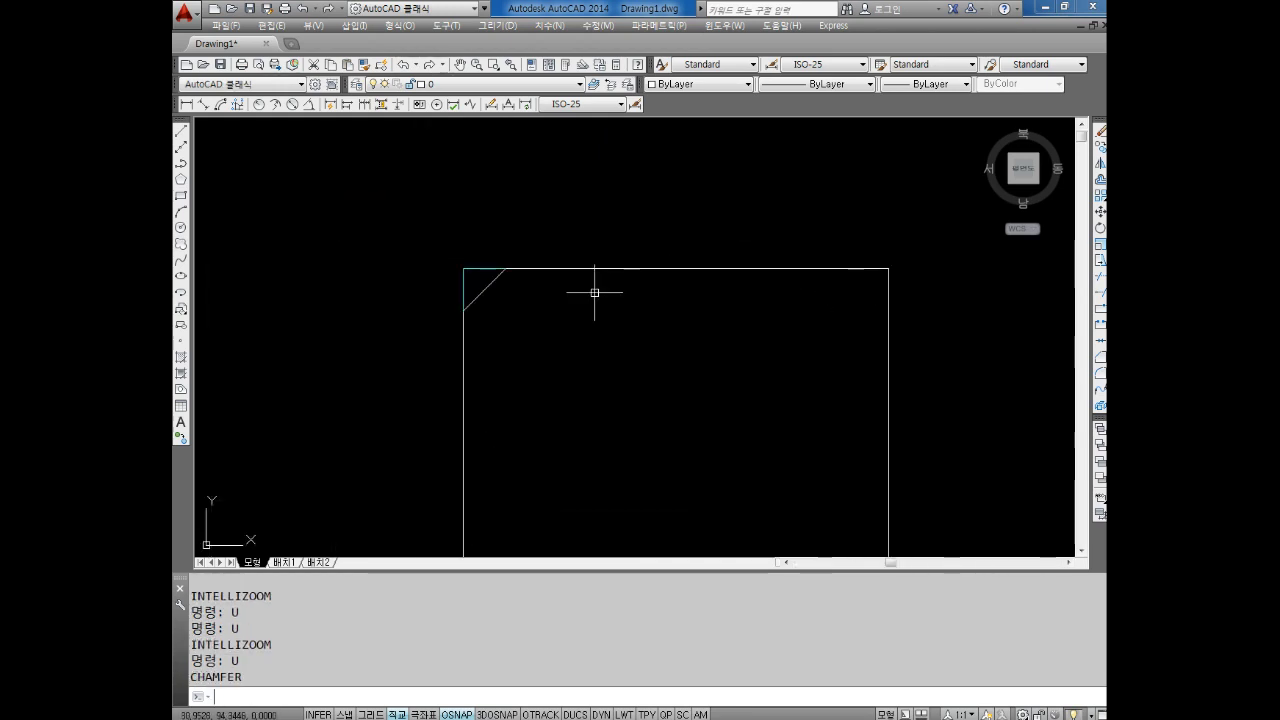
key(u)
key(Return)
key(u)
key(Return)
key(u)
key(Return)
text(U)
key(Return)
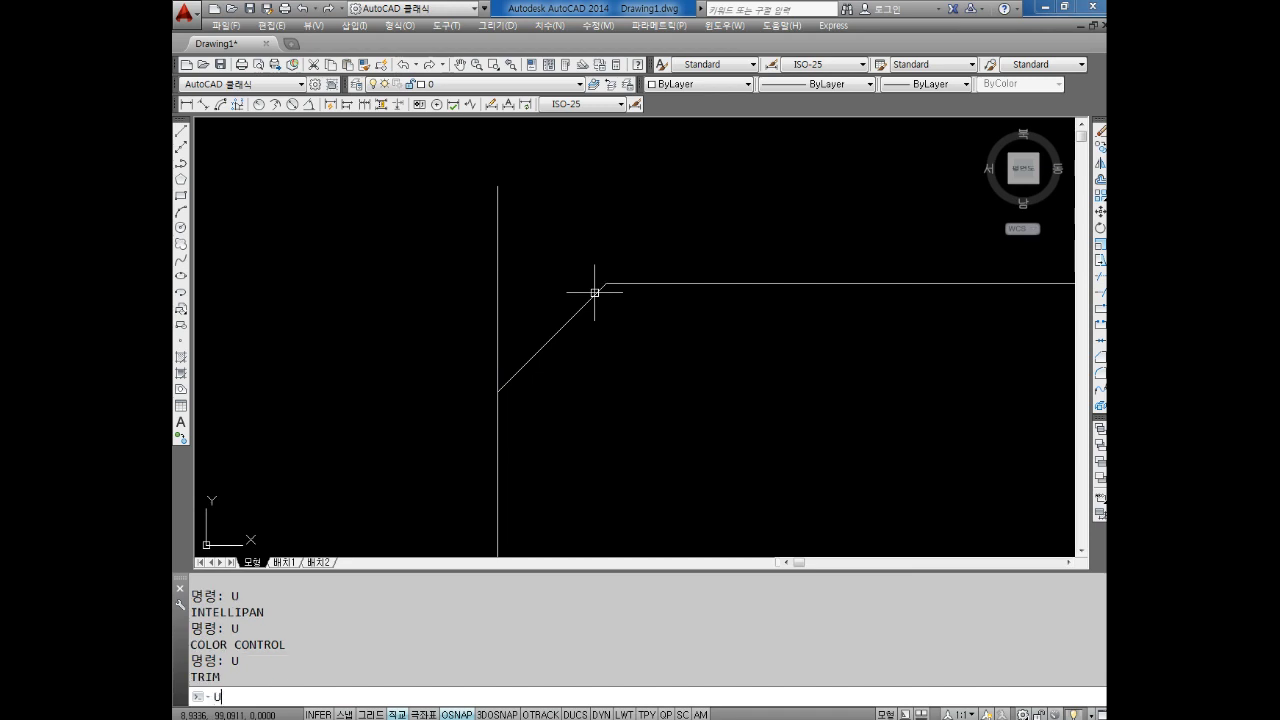
key(u)
key(Return)
key(u)
key(Return)
key(u)
key(Return)
key(u)
key(Return)
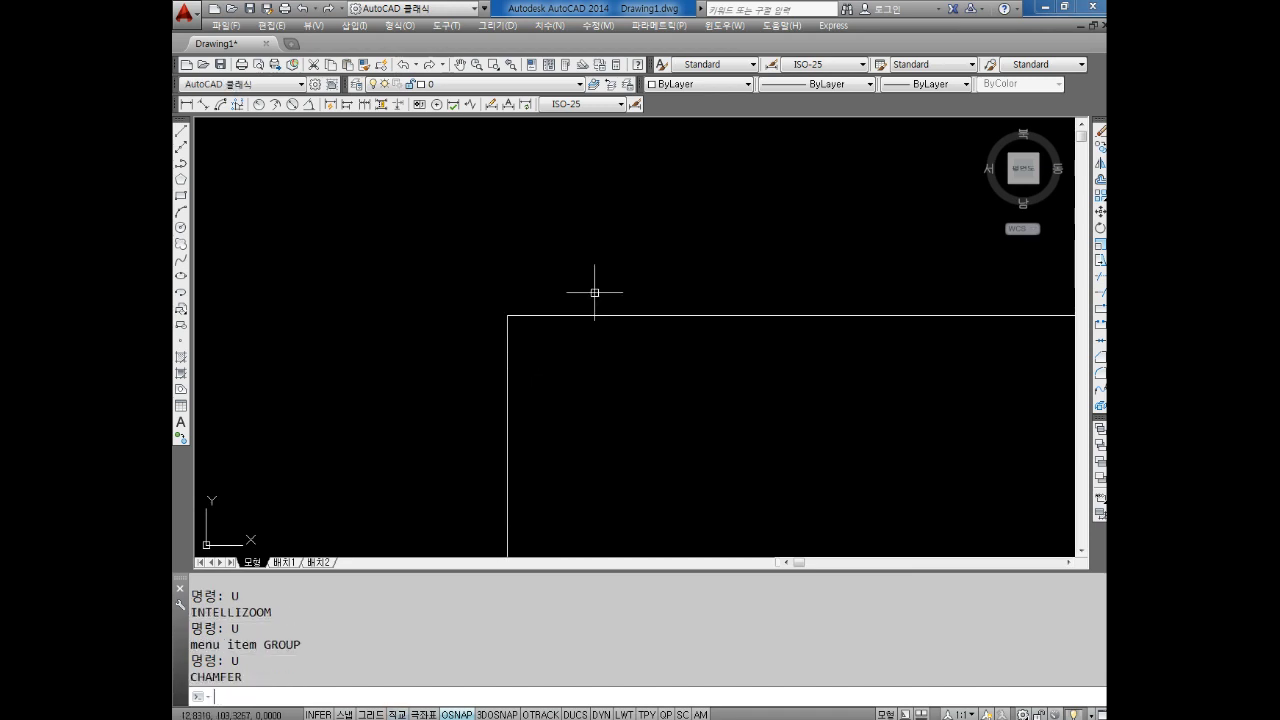
key(u)
key(Return)
Zoom and pan to recentre the whole square, then cancel any pending command
scroll(623, 323, down, 2)
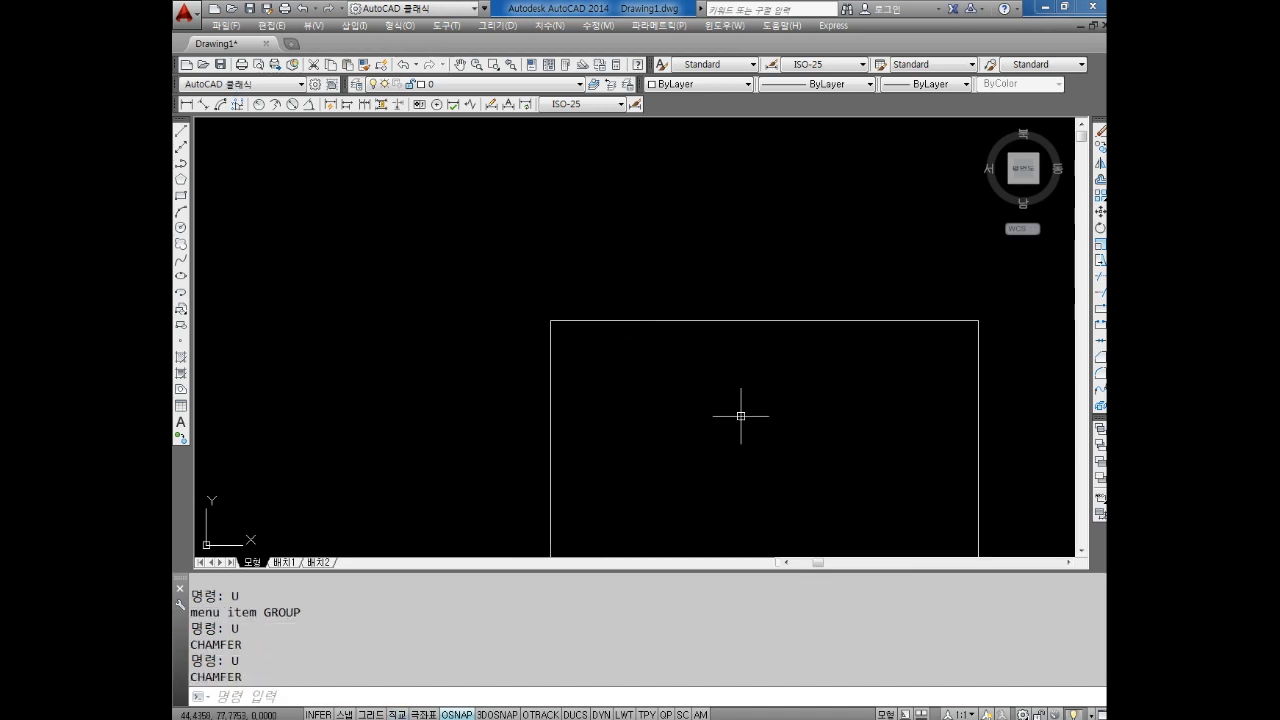
middle_drag(740, 414, 657, 321)
middle_drag(751, 394, 694, 363)
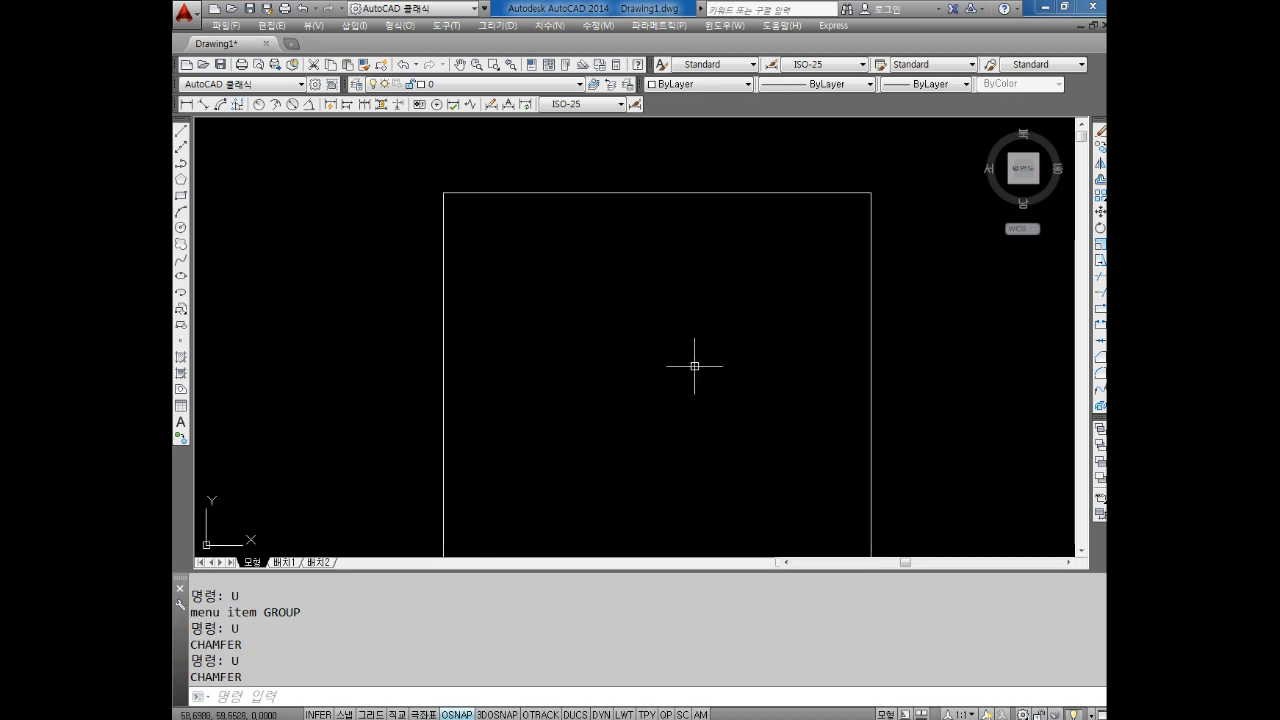
scroll(694, 363, down, 2)
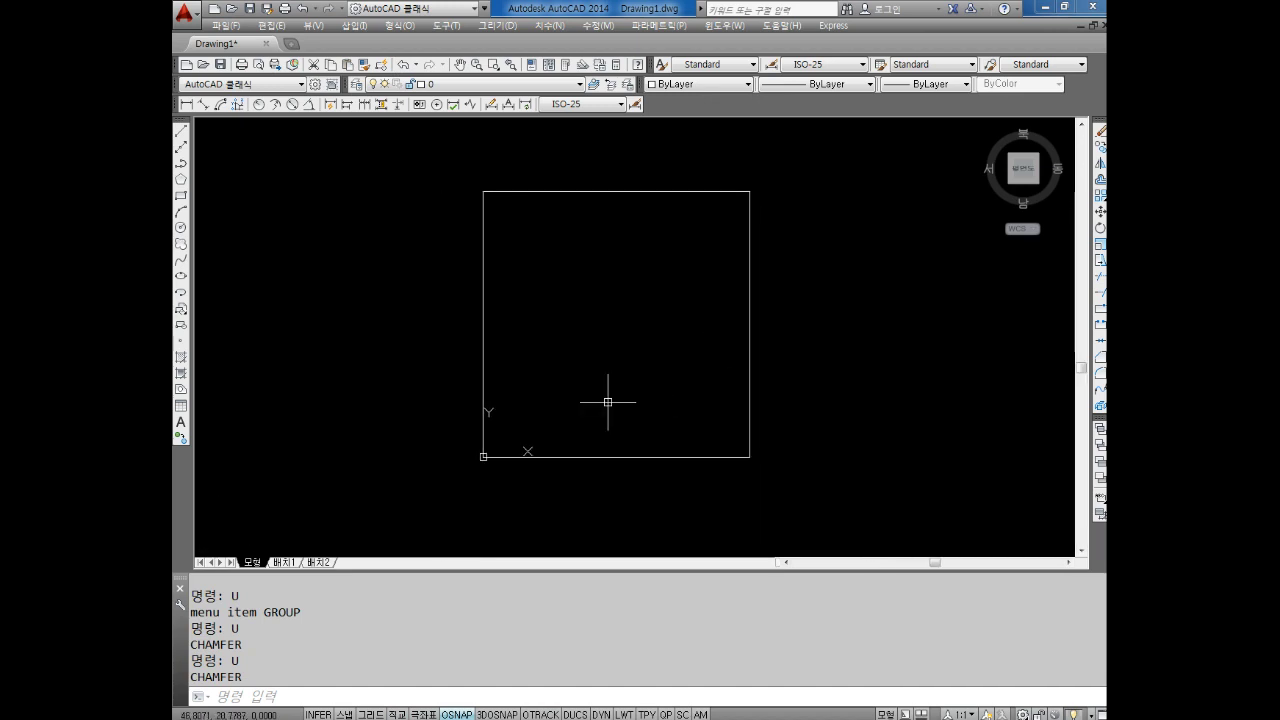
middle_drag(651, 408, 611, 525)
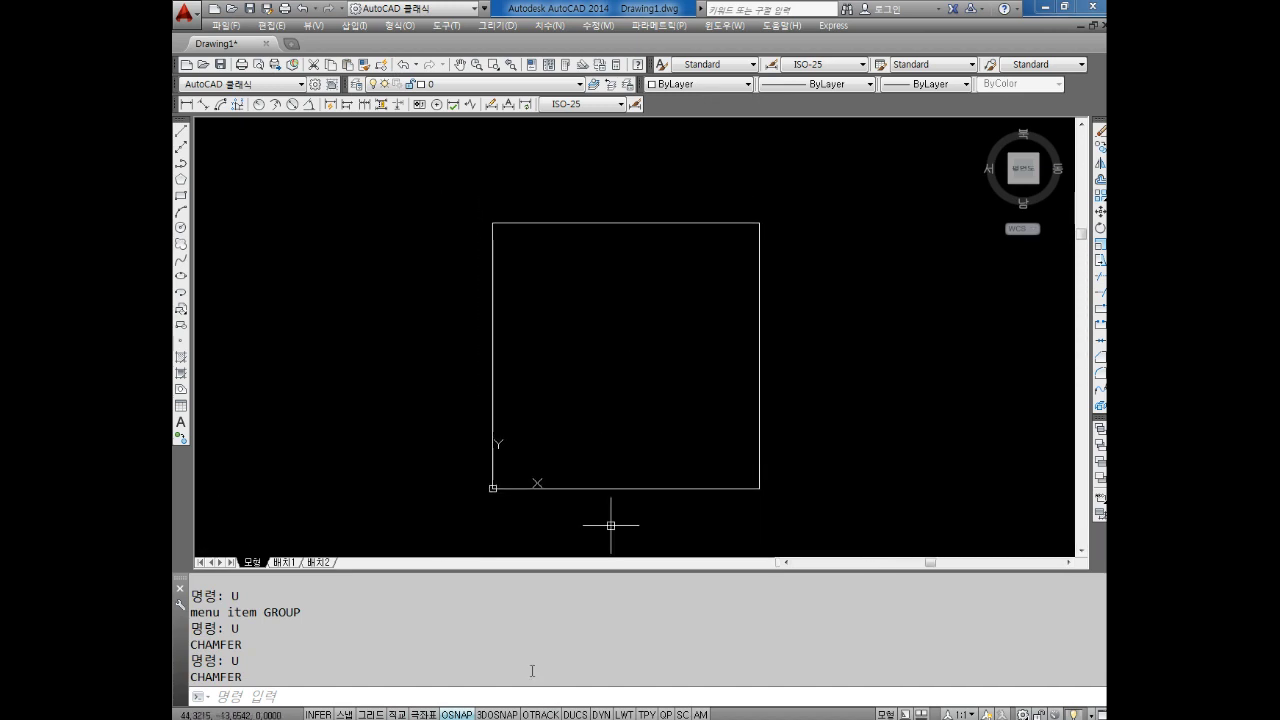
key(Escape)
key(Escape)
key(Escape)
In the fillet notes, add the lines F, R and 반경값 입력 below the heading
key(alt+Tab)
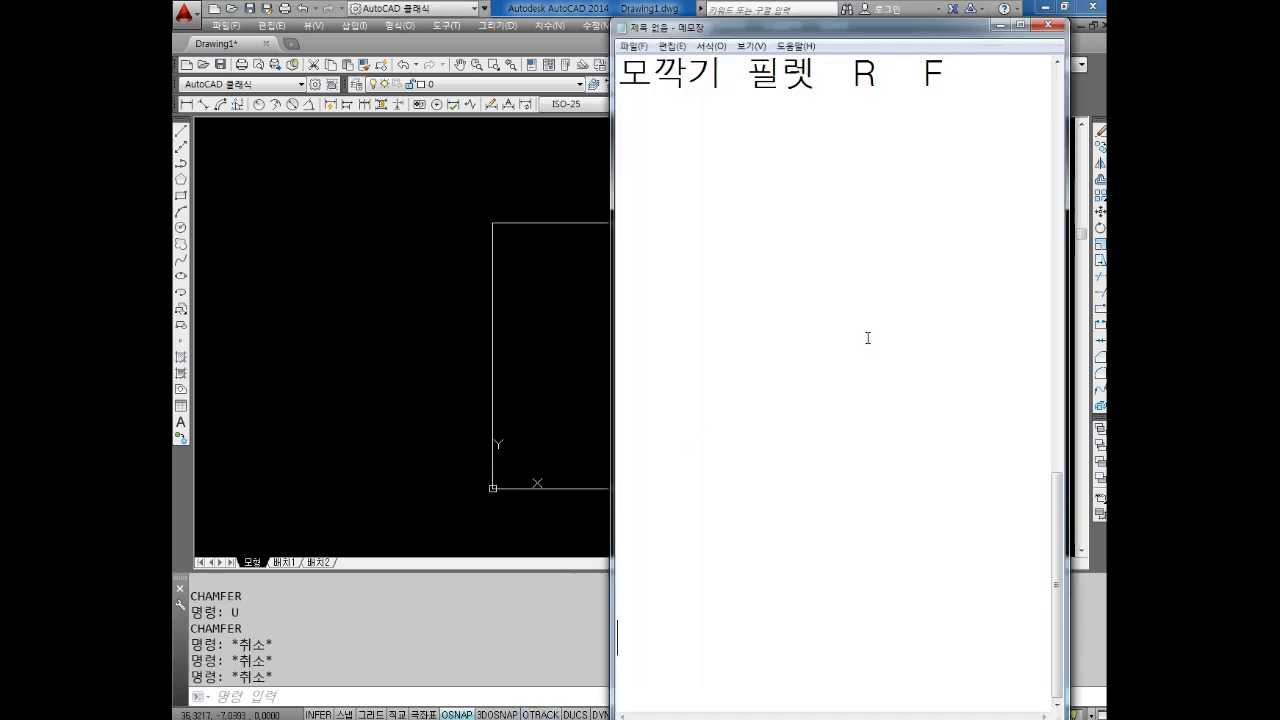
click(828, 160)
text(F)
key(Return)
text(R)
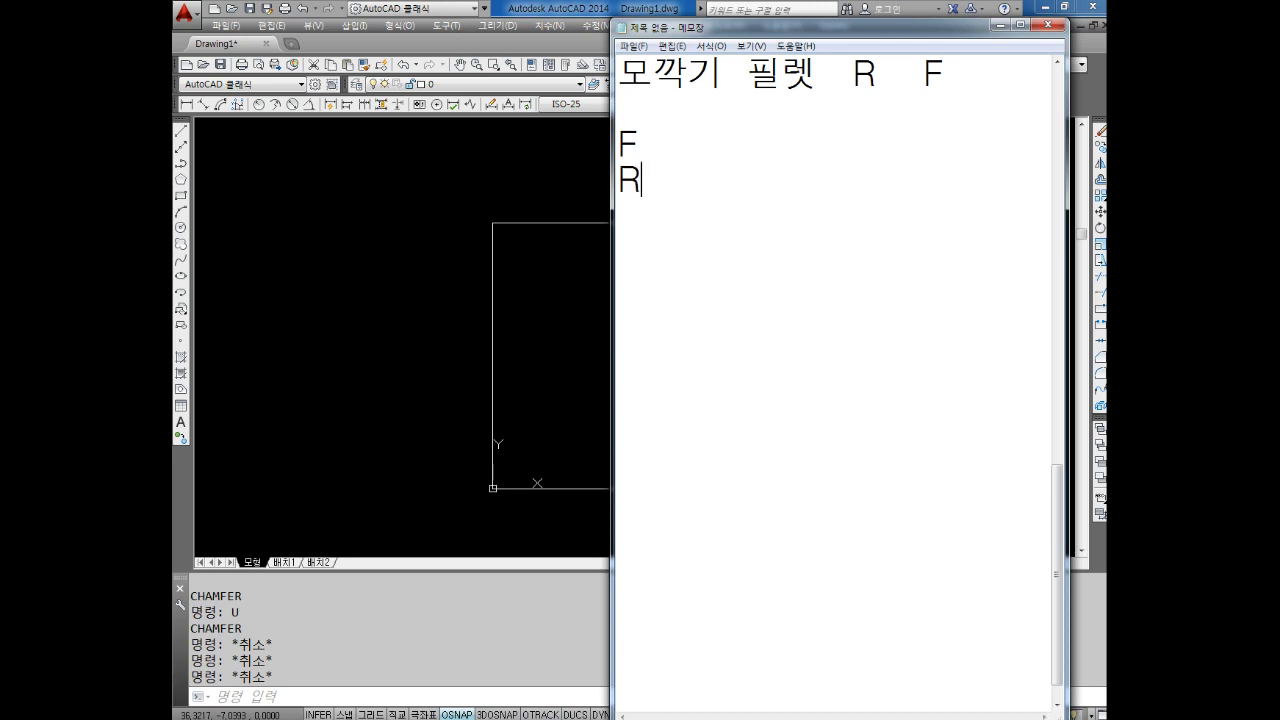
key(Return)
text(반)
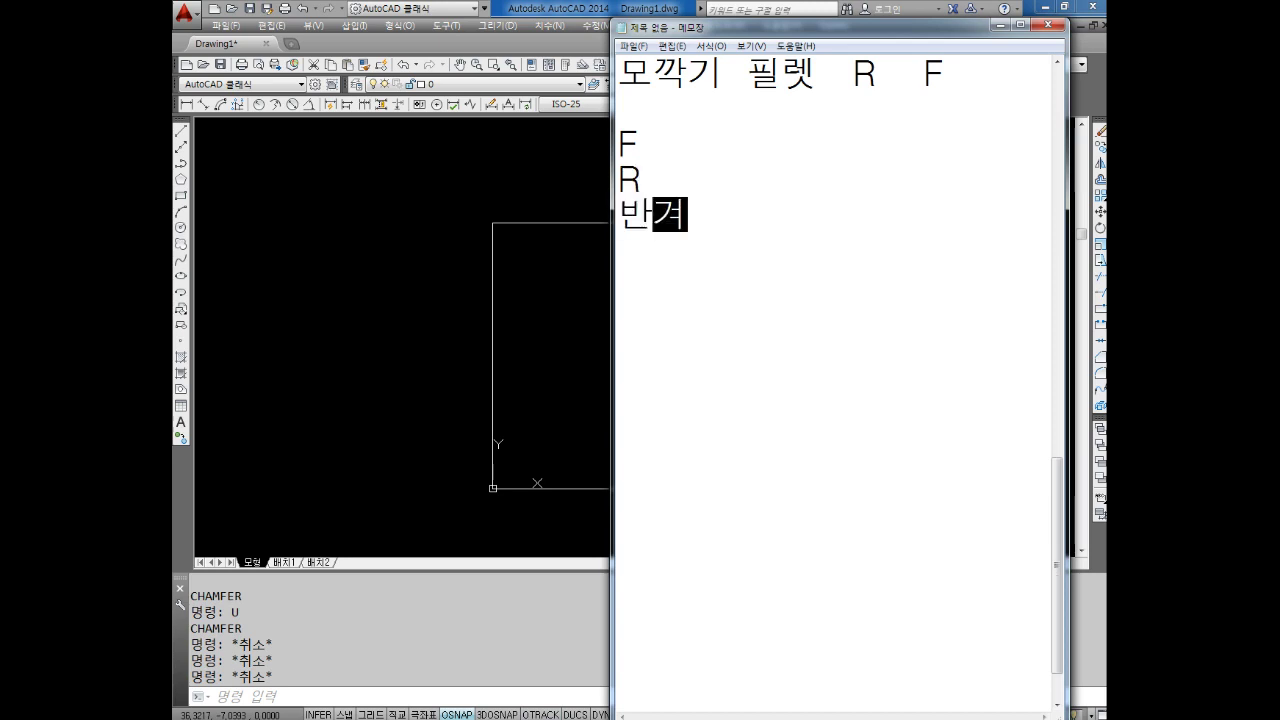
text(경값 입력)
key(Return)
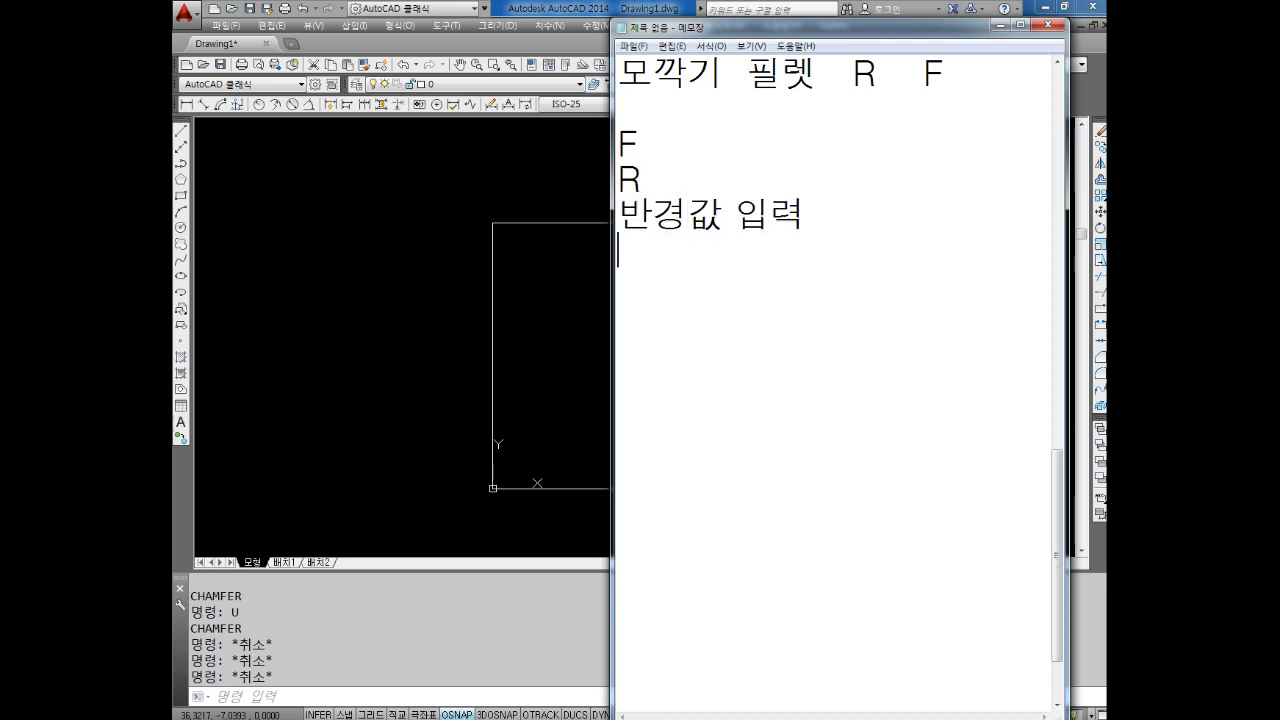
text(T)
key(Return)
Add the line 'T 자르기 <-> N 자르기 않기' to the notes
text(T)
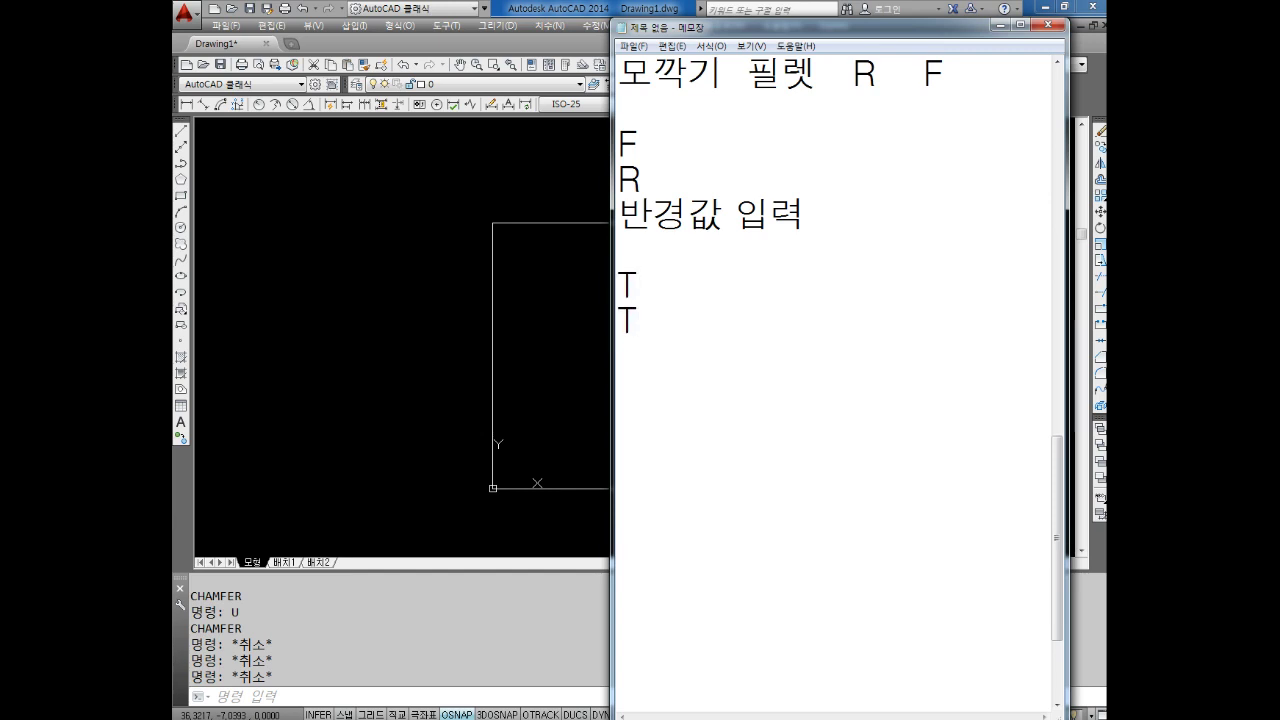
text( WK)
key(BackSpace)
key(BackSpace)
text(자르기)
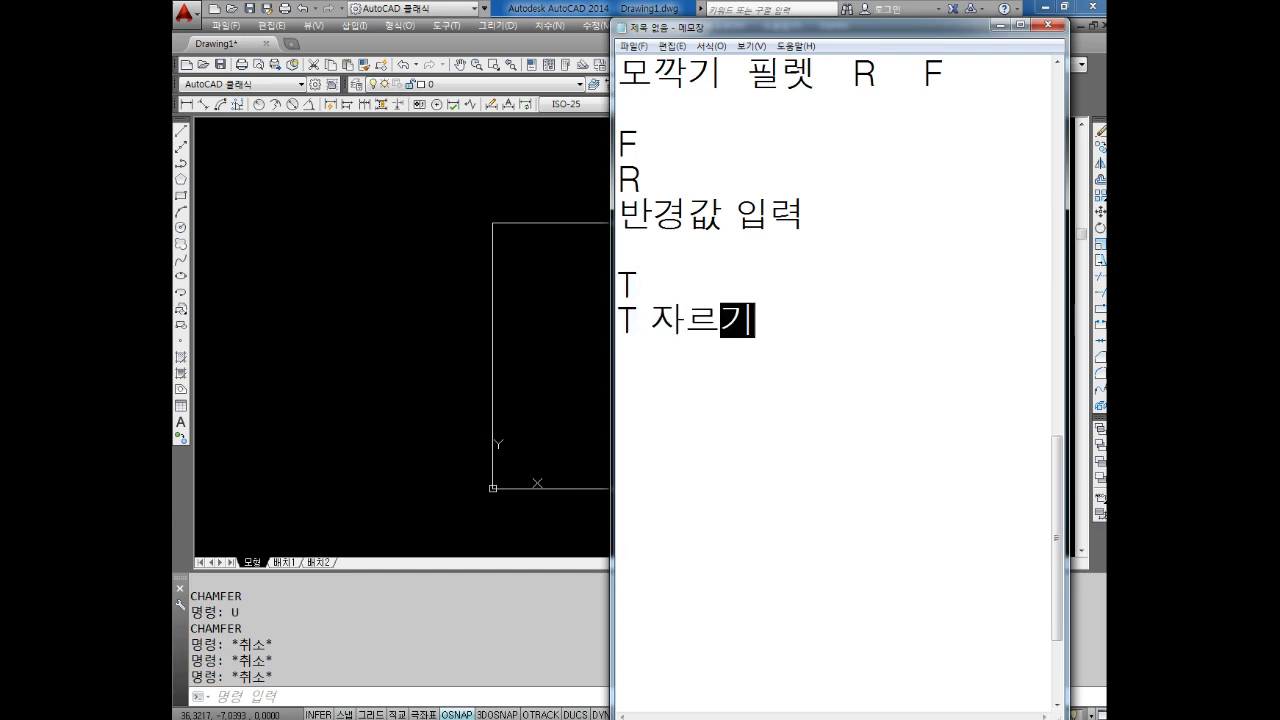
text( ,)
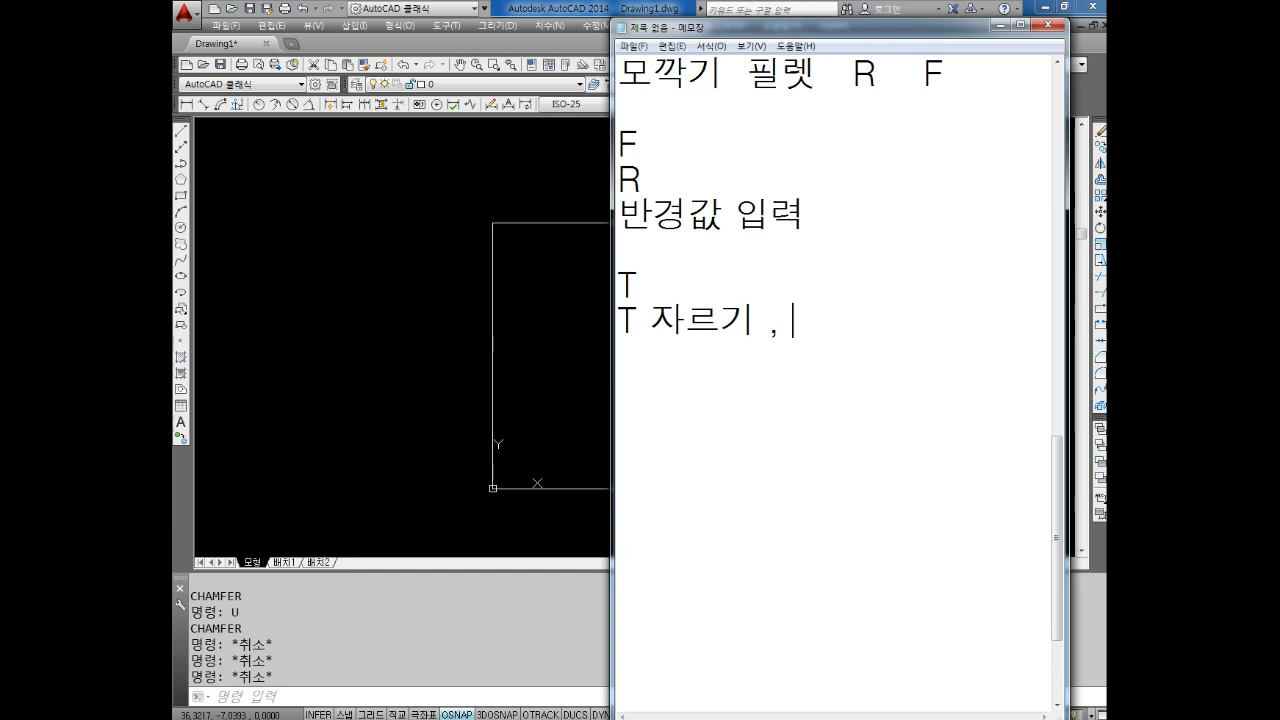
text(>)
text( N ㅈ)
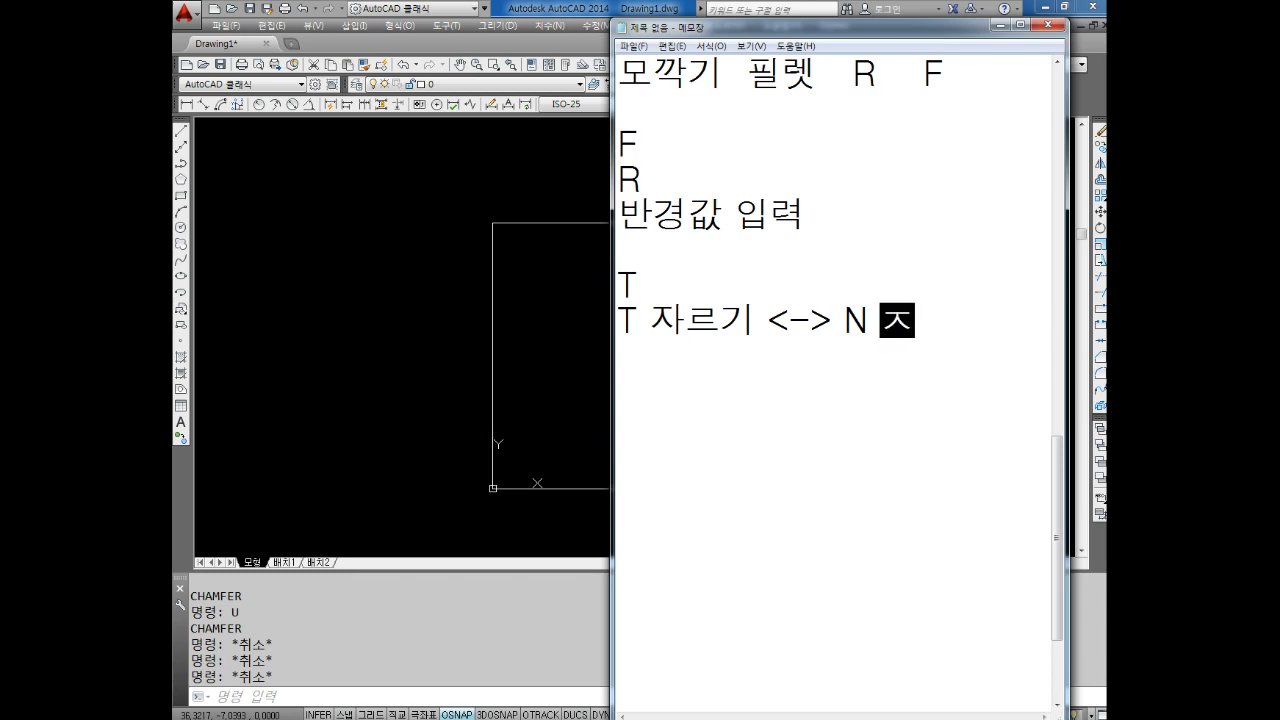
text(자르)
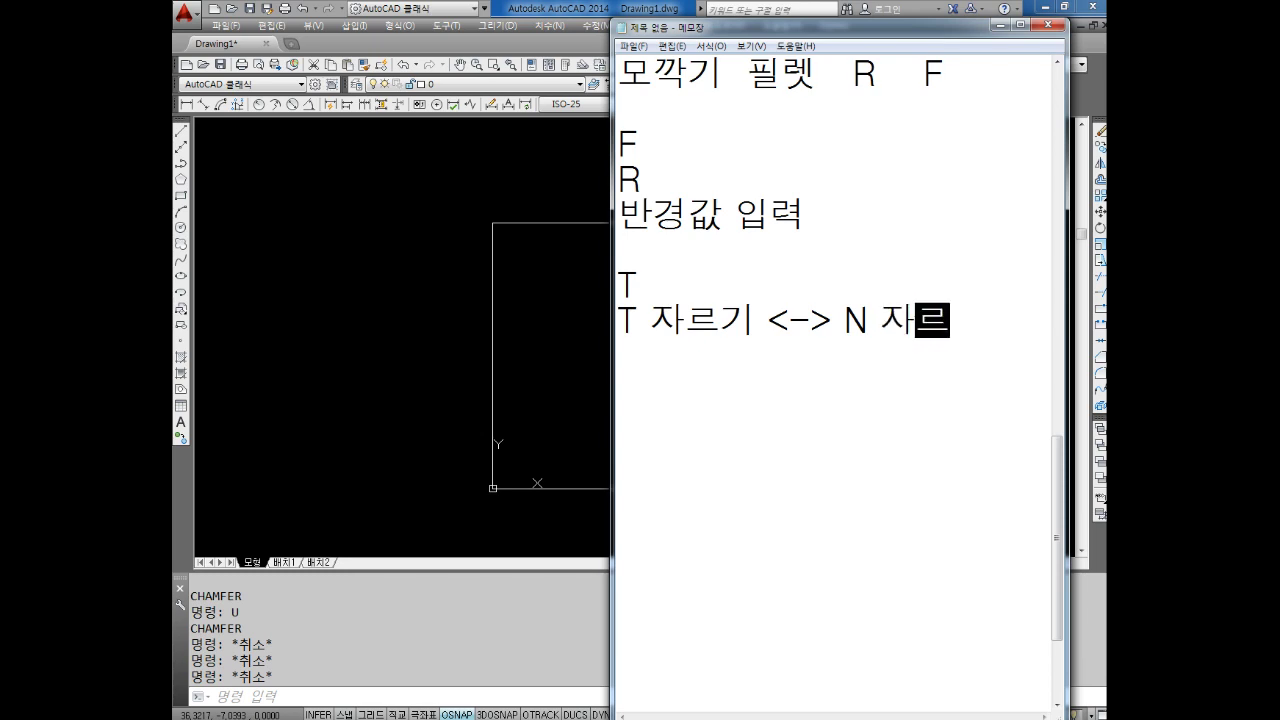
text(기 )
text(안)
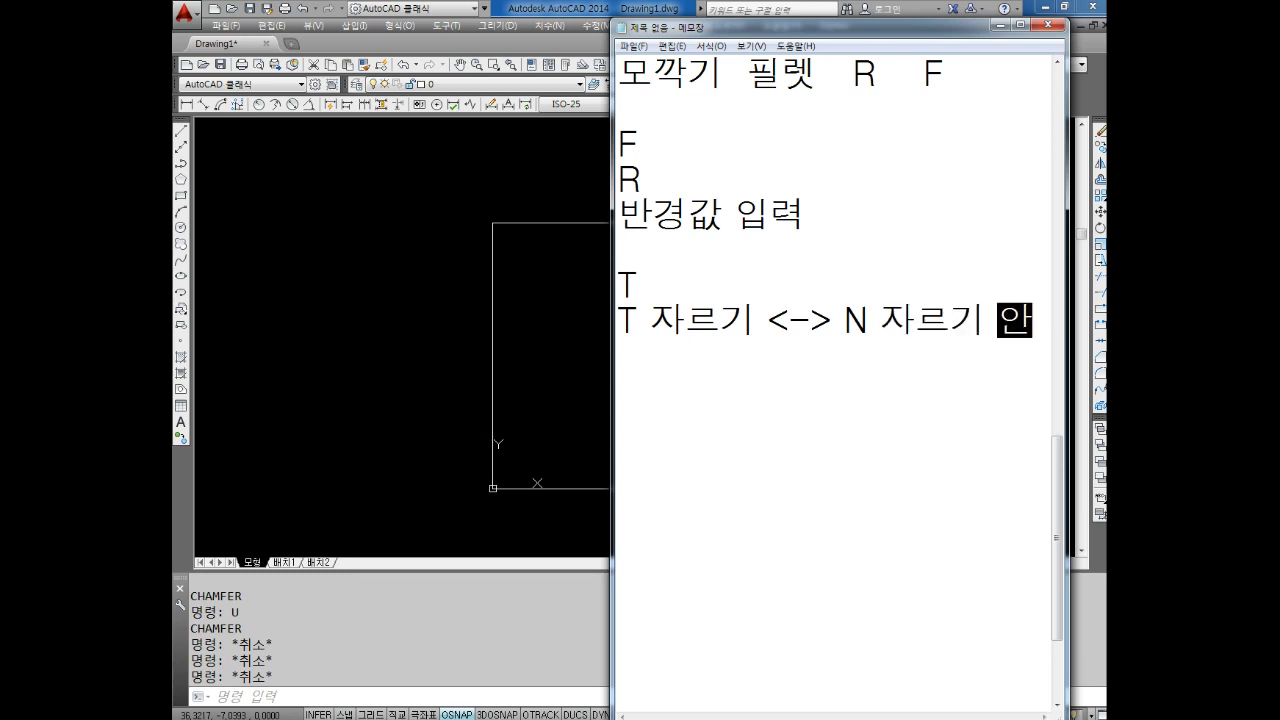
key(BackSpace)
key(BackSpace)
key(BackSpace)
key(BackSpace)
key(BackSpace)
text(지)
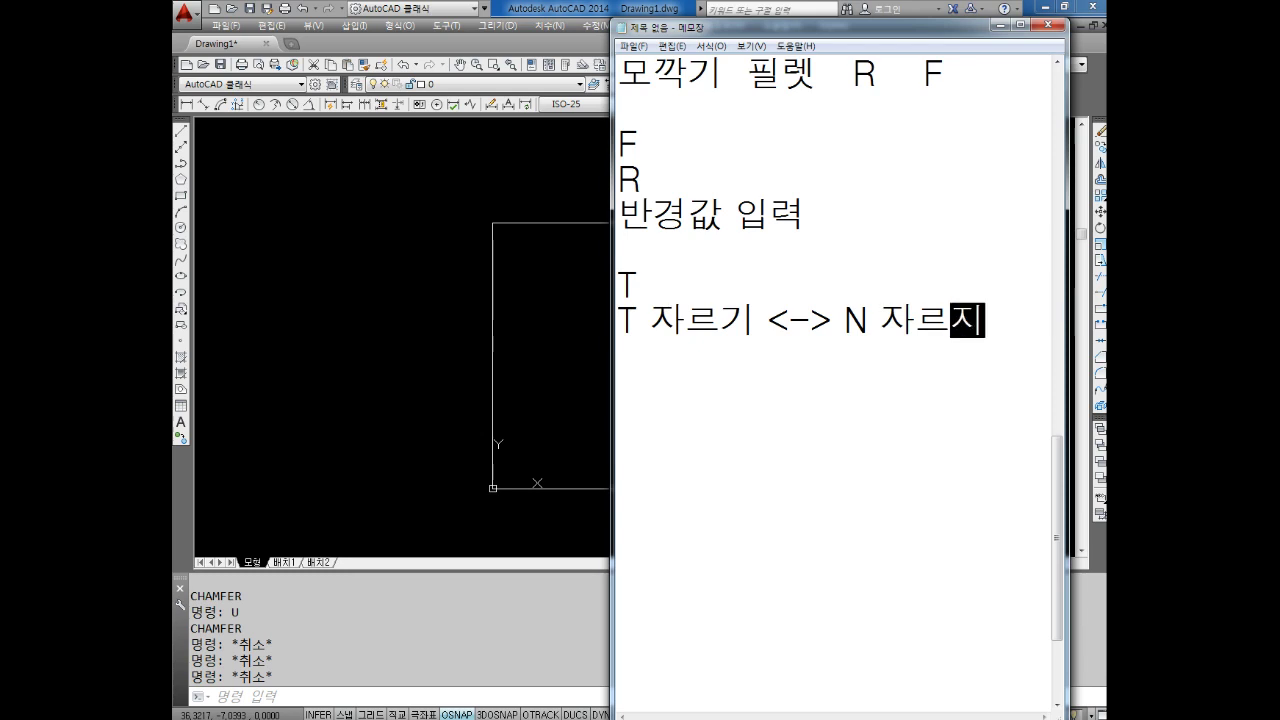
text( 안)
key(BackSpace)
key(BackSpace)
key(BackSpace)
key(BackSpace)
key(BackSpace)
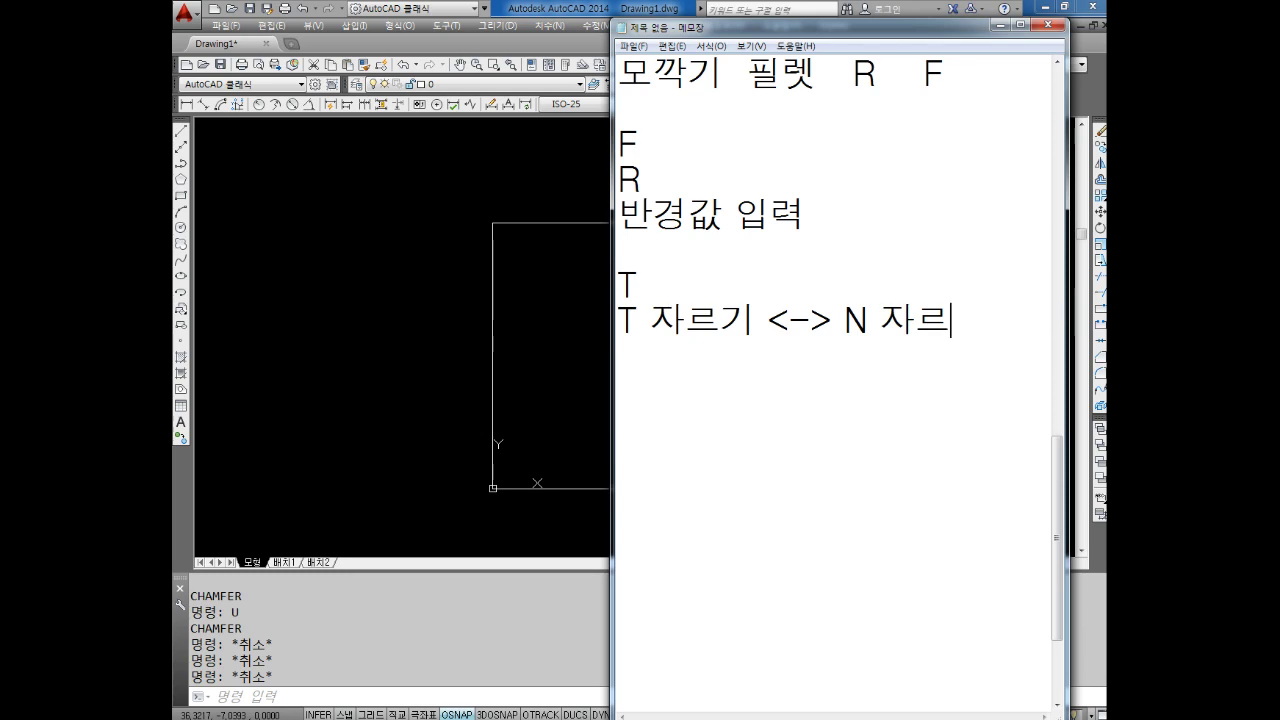
text(기 않)
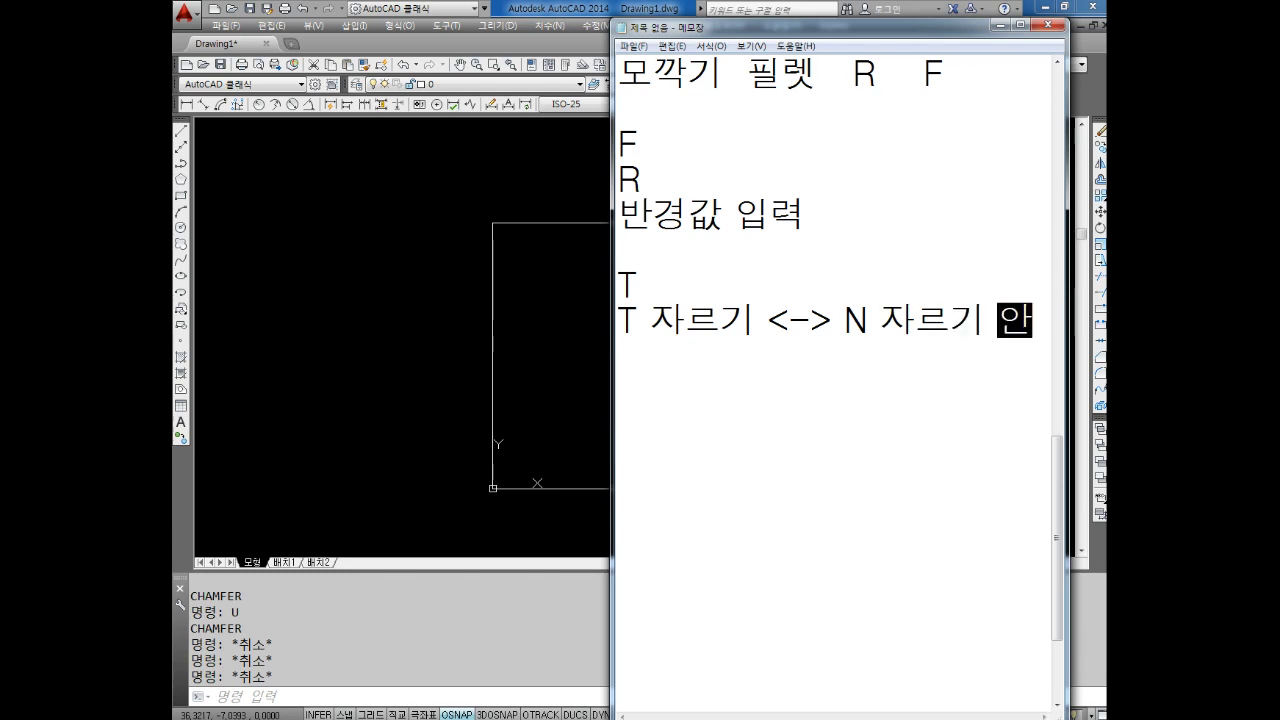
text(기)
key(Return)
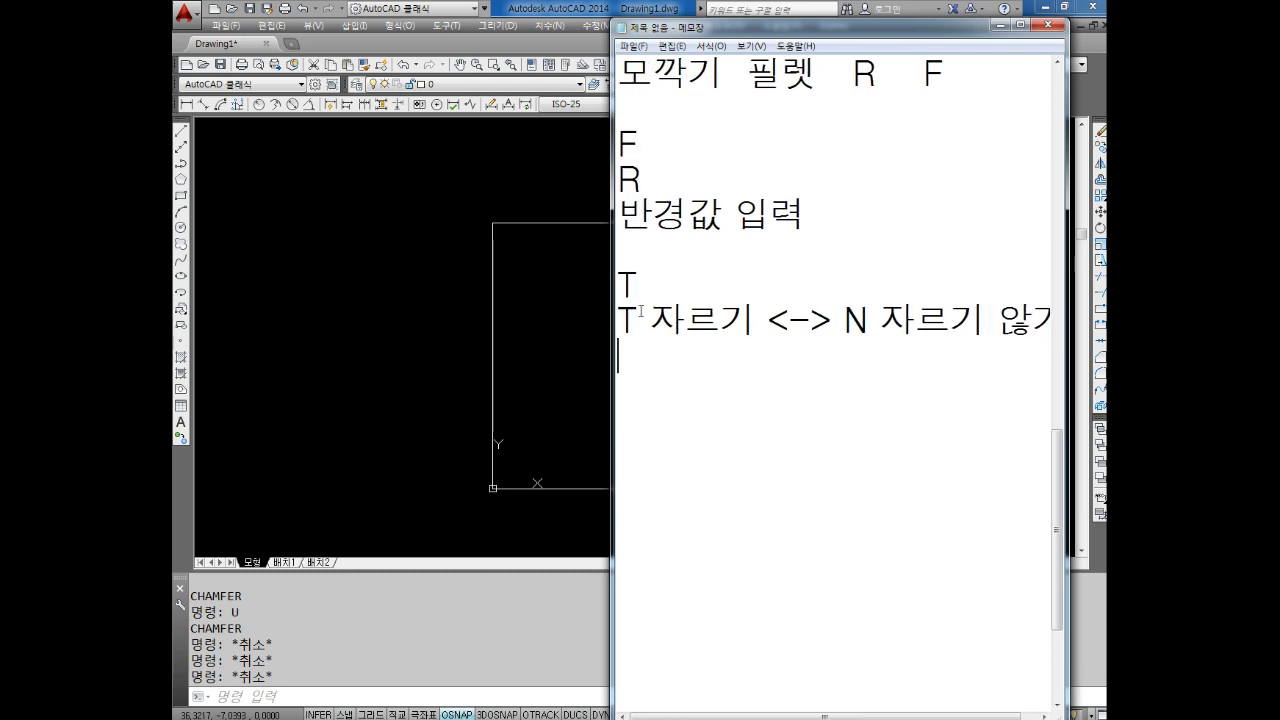
drag(617, 320, 800, 322)
click(771, 400)
Close Notepad and fillet the square's top-left corner with radius 10 using the top and left edges
click(385, 343)
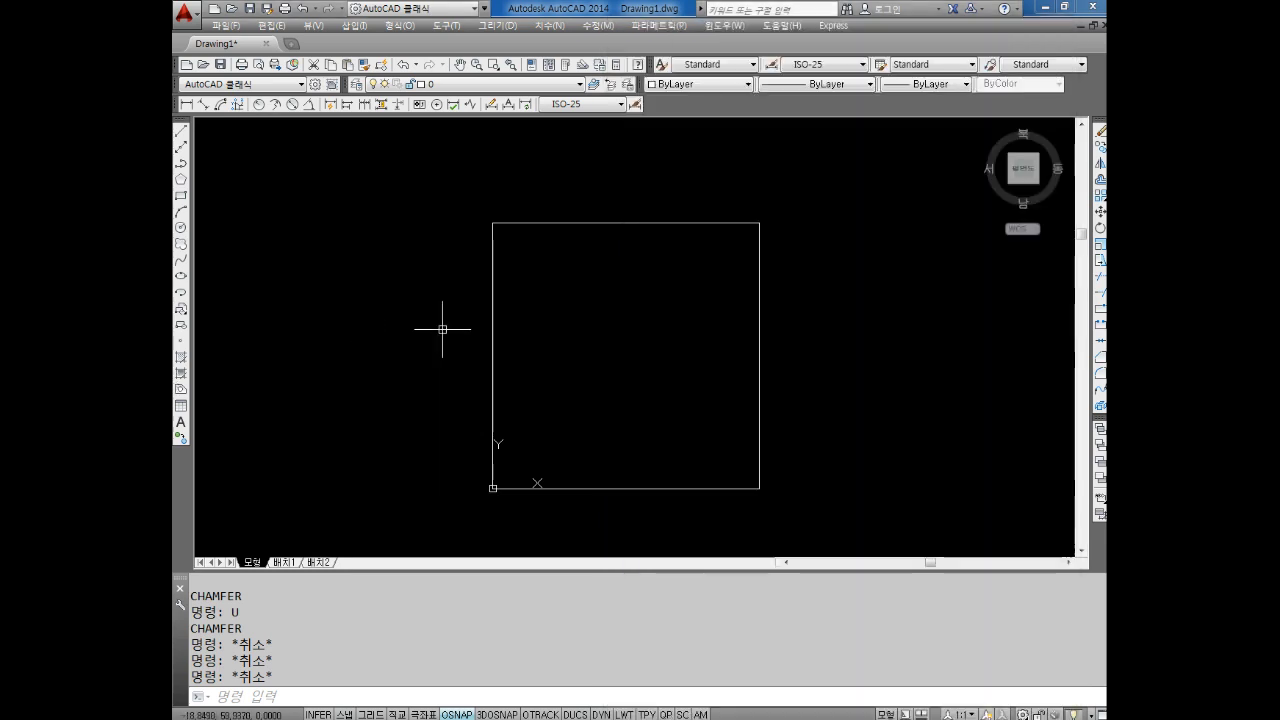
middle_drag(443, 329, 352, 326)
click(669, 354)
text(F)
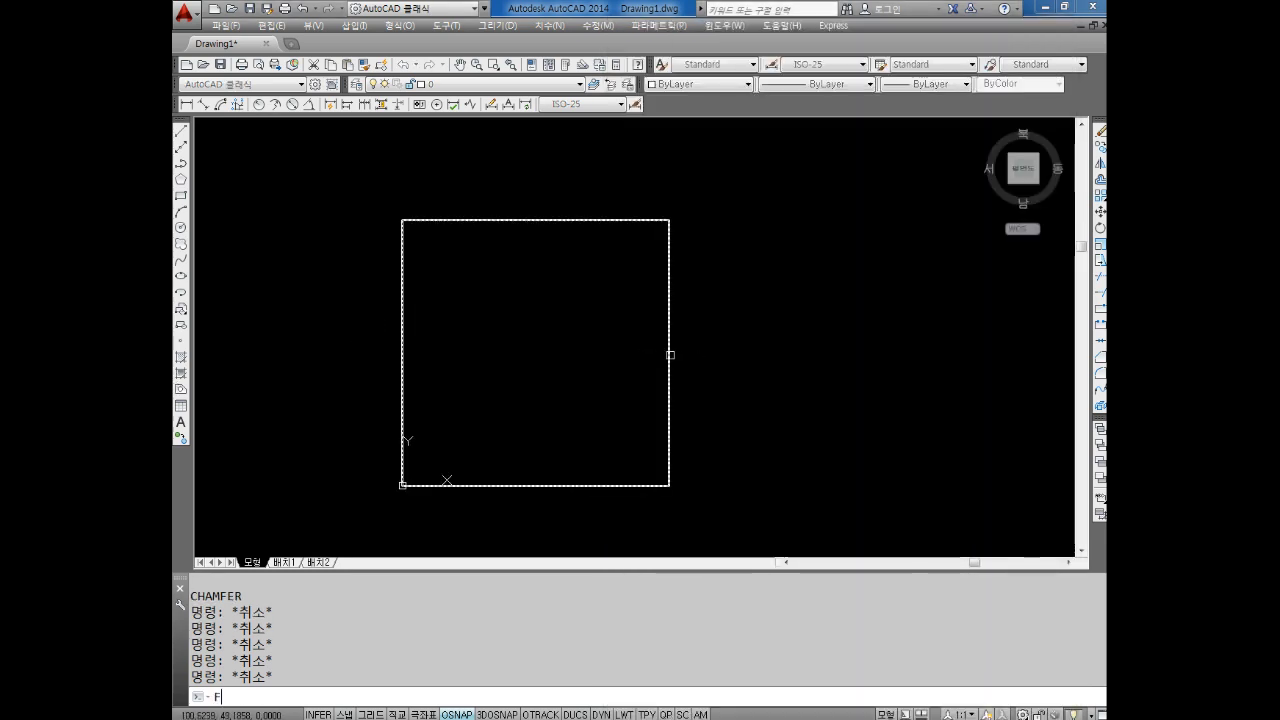
key(Return)
text(R)
key(Return)
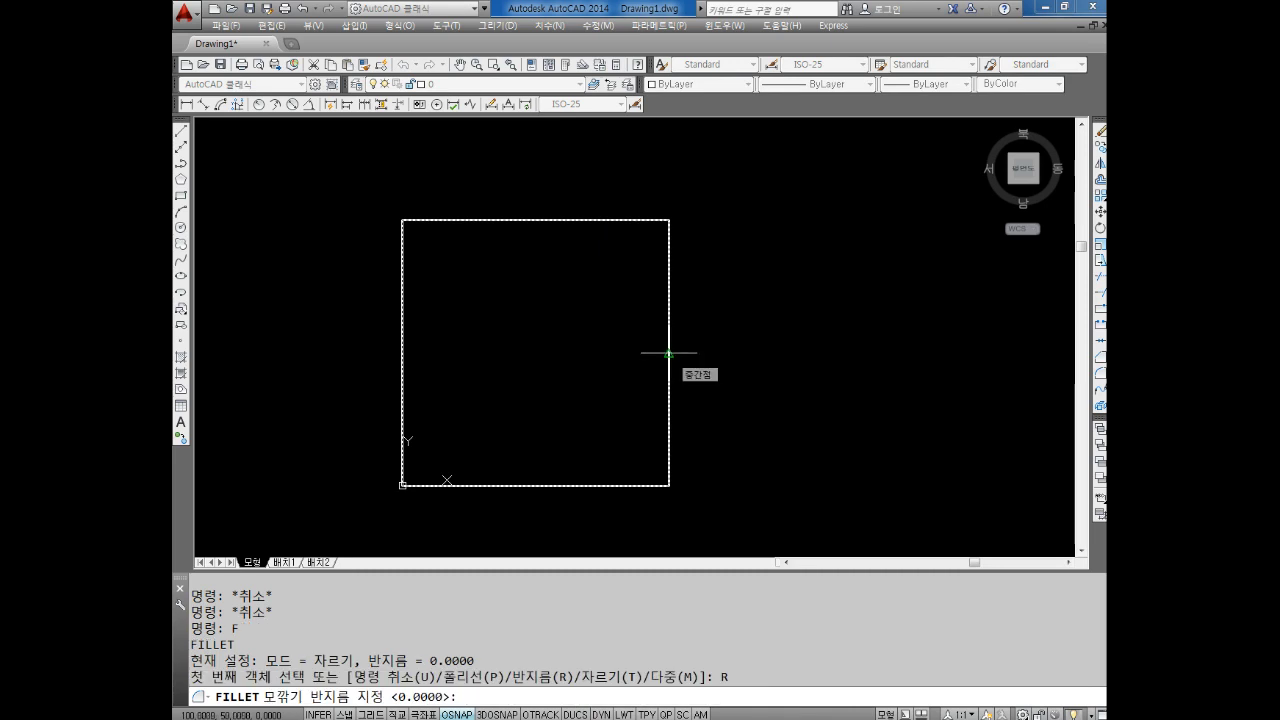
text(10)
key(Return)
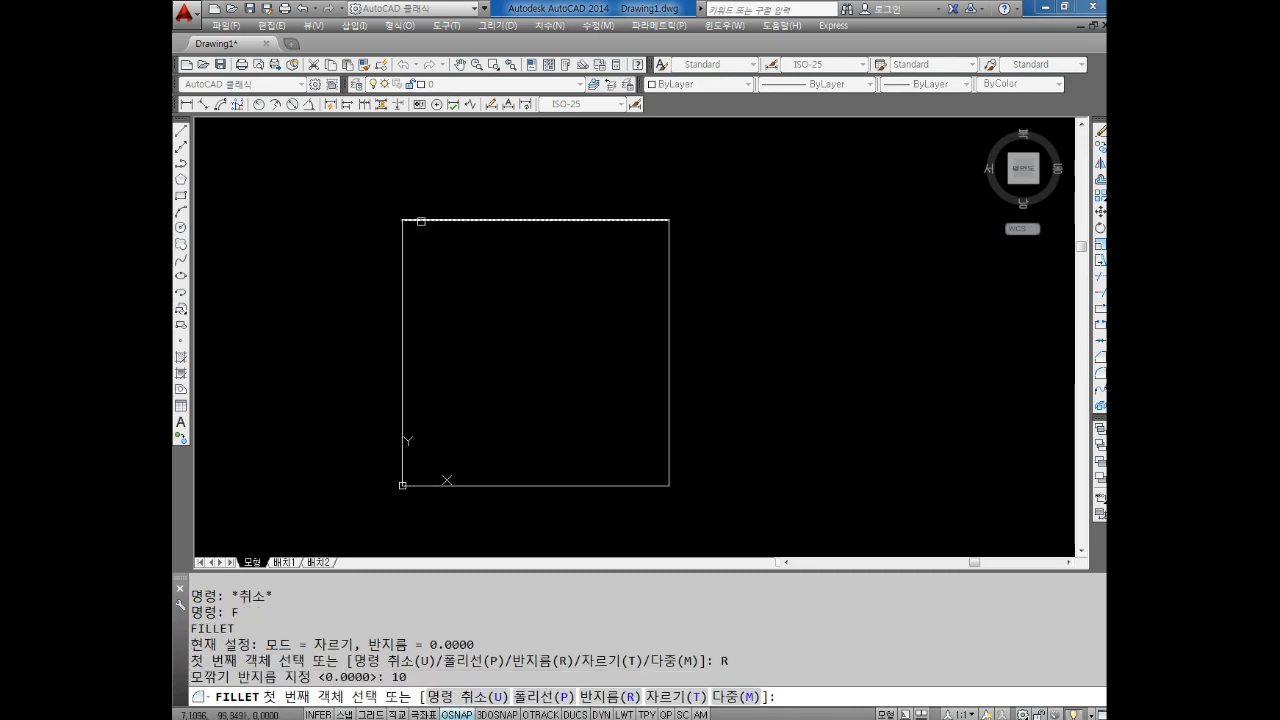
click(420, 220)
click(403, 246)
Restart FILLET and set the radius to 10 again
scroll(423, 223, up, 4)
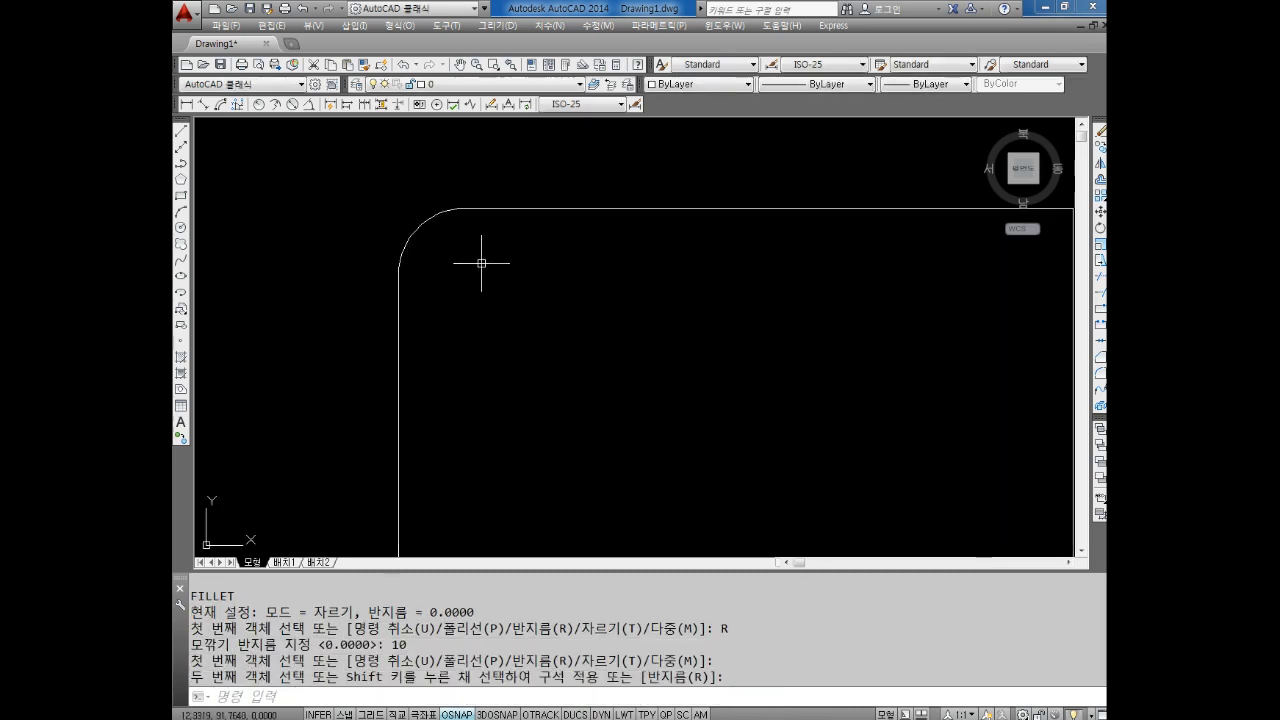
scroll(483, 275, down, 3)
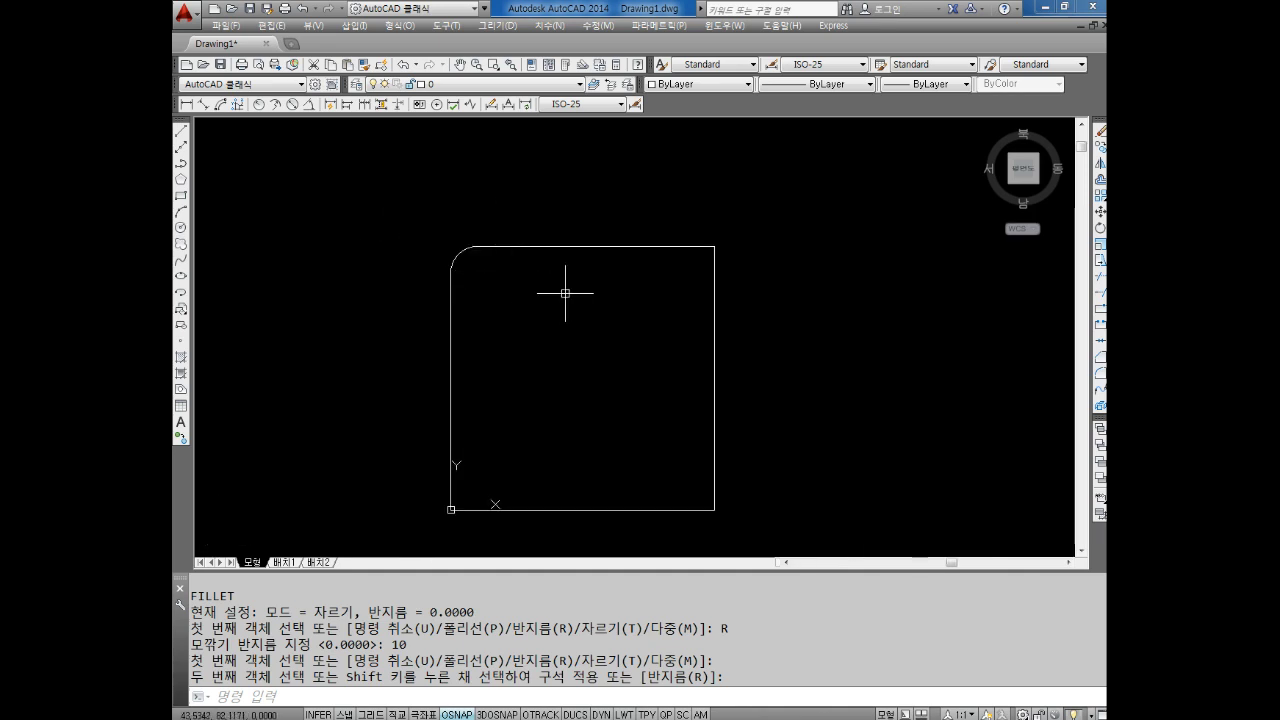
key(Escape)
key(Escape)
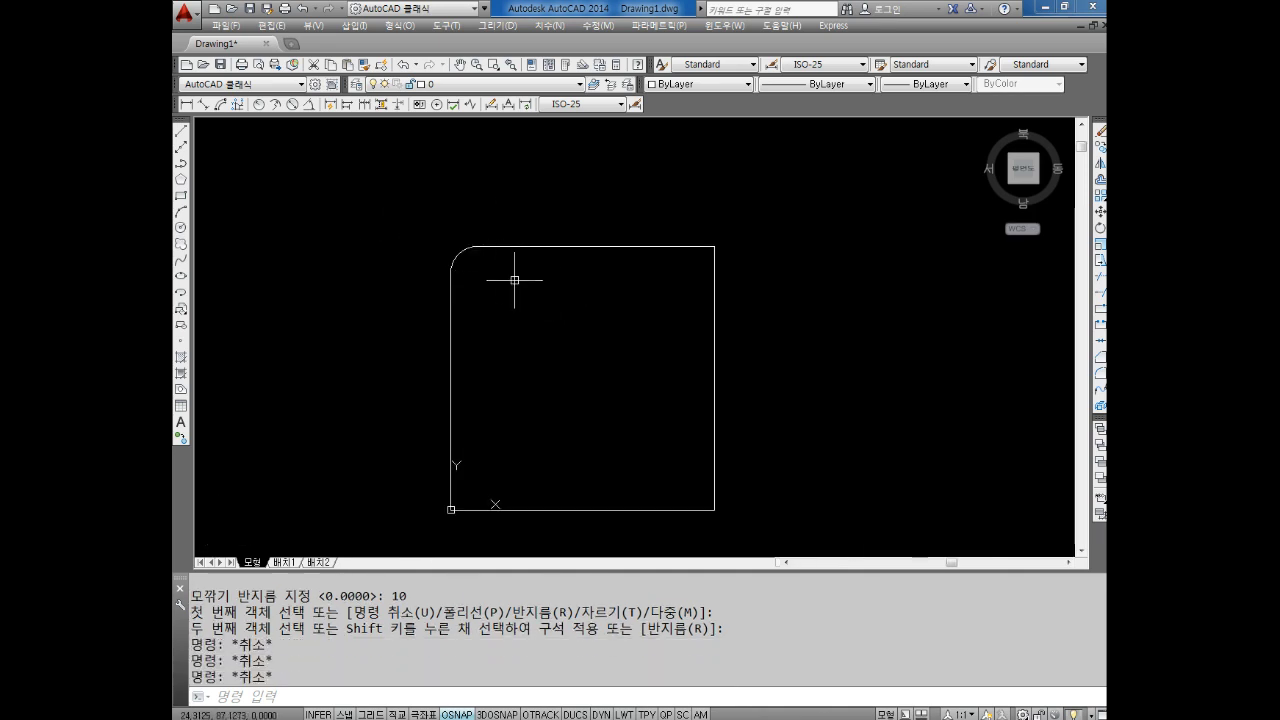
text(F)
key(Return)
text(R)
key(Return)
text(10)
key(Return)
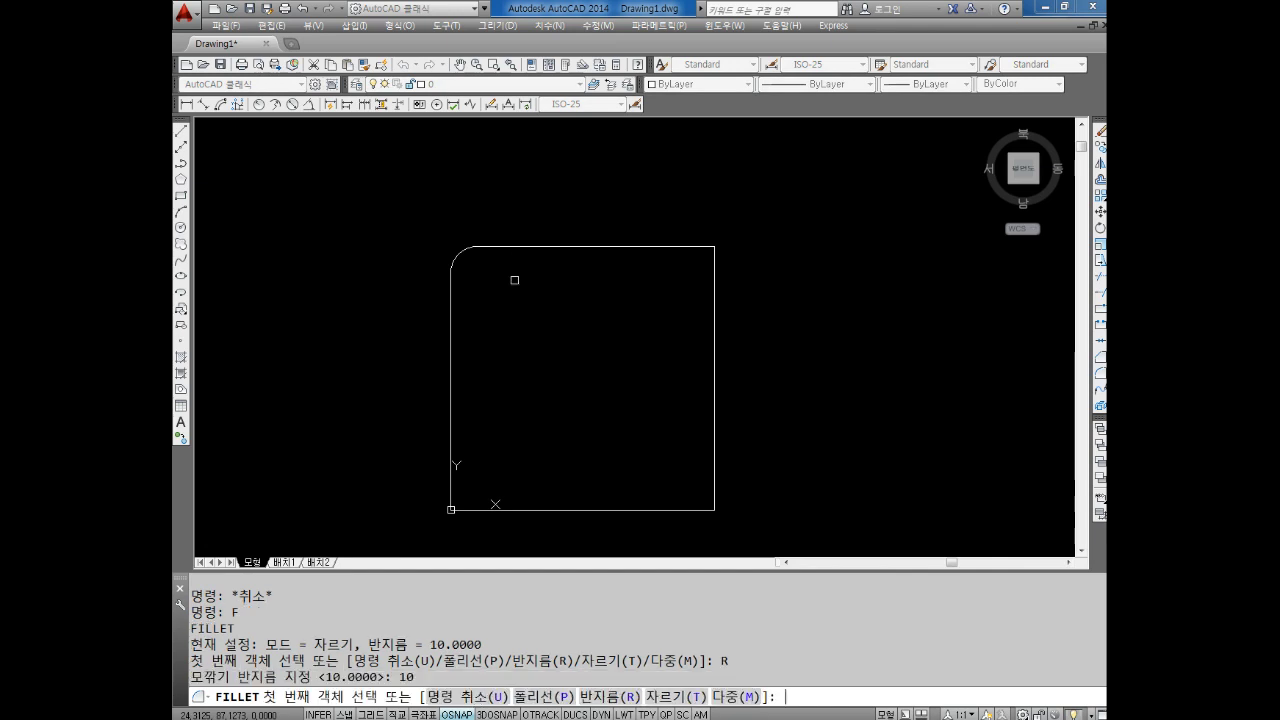
key(Escape)
Attempt to set trim mode to N, cancel the accidental text command, and restart FILLET with radius 10
text(T)
key(Return)
text(N)
key(Return)
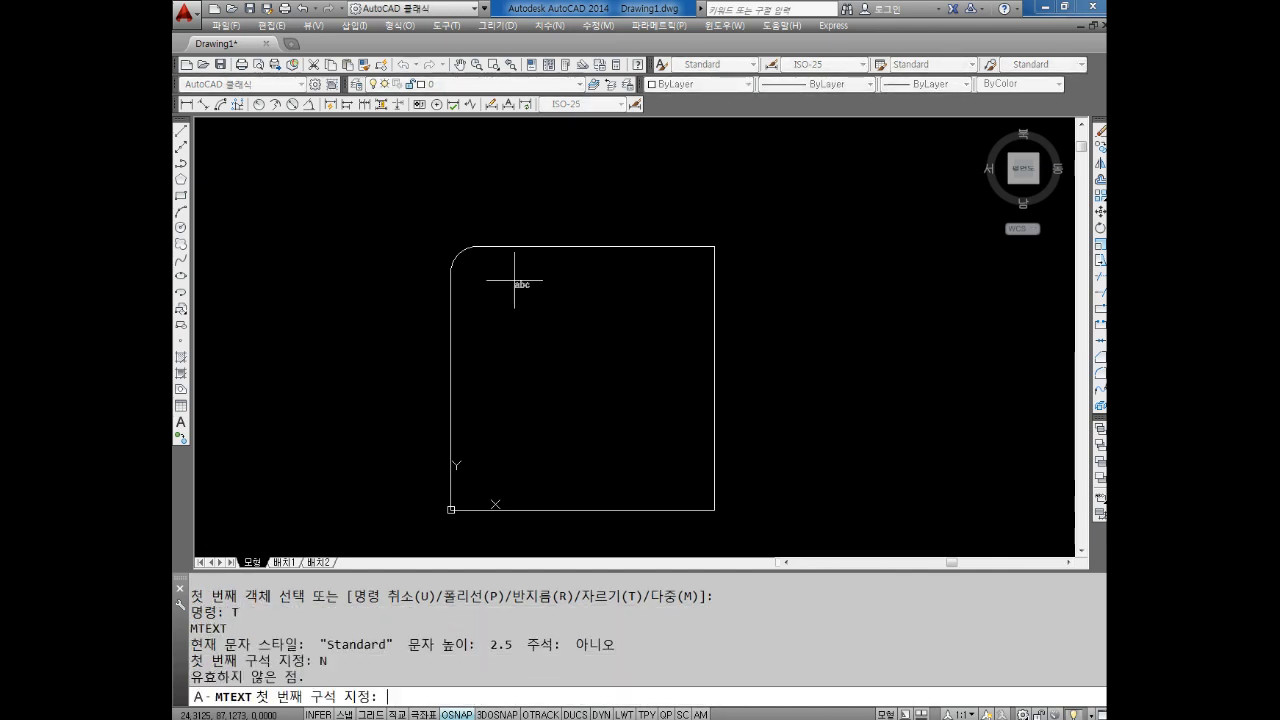
key(Escape)
key(Escape)
text(F)
key(Return)
text(R)
key(Return)
text(4)
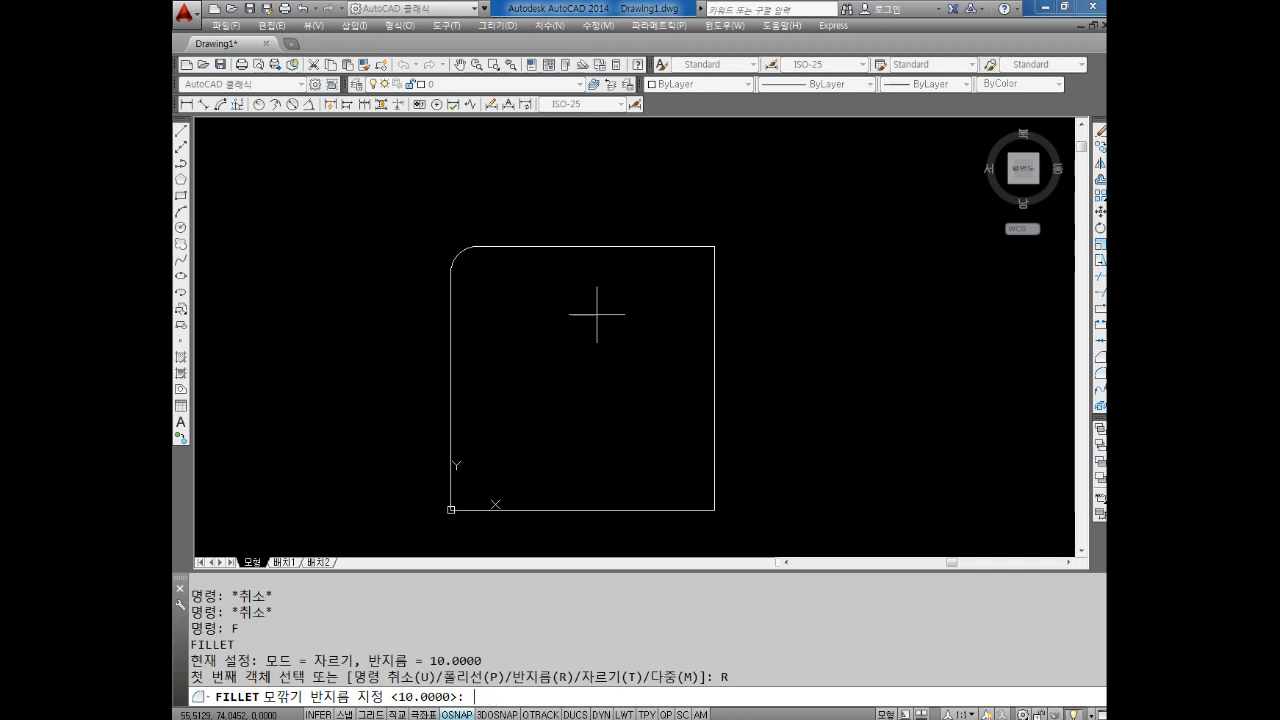
text(10)
With radius 10 and trim mode N, fillet the top and right edges at the top-right corner
key(Return)
text(T)
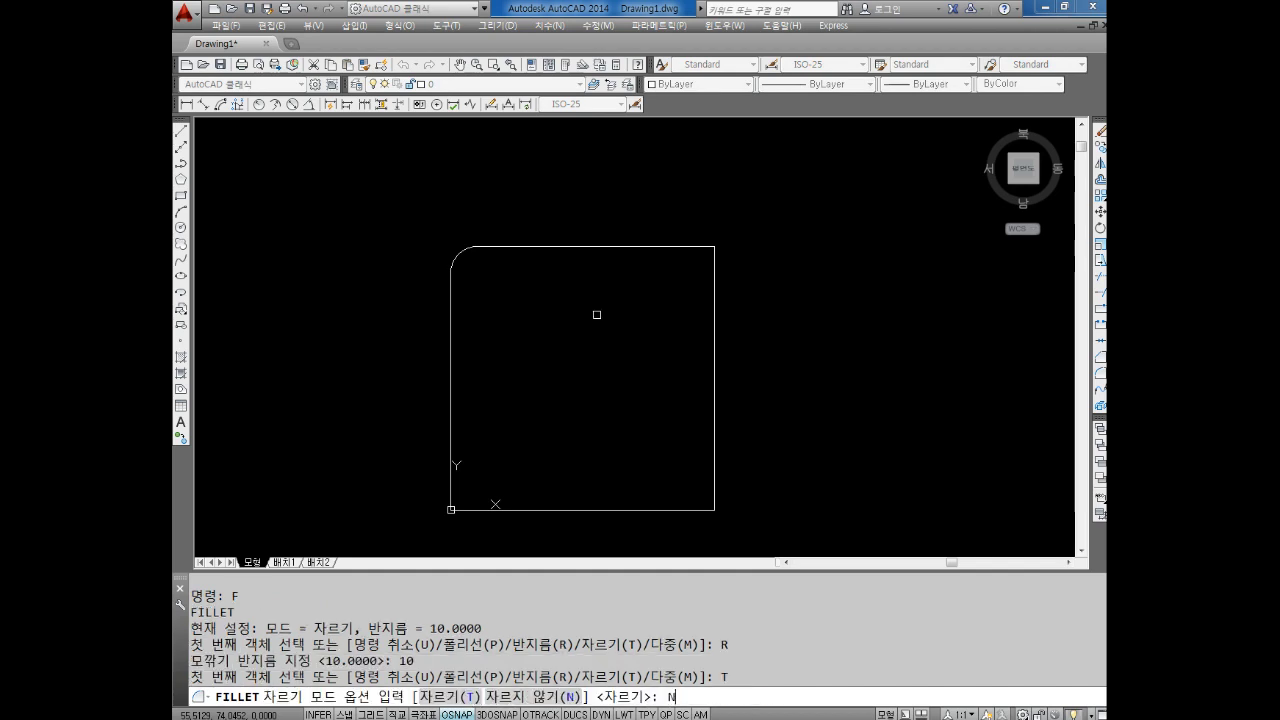
key(Return)
text(N)
key(Return)
click(685, 244)
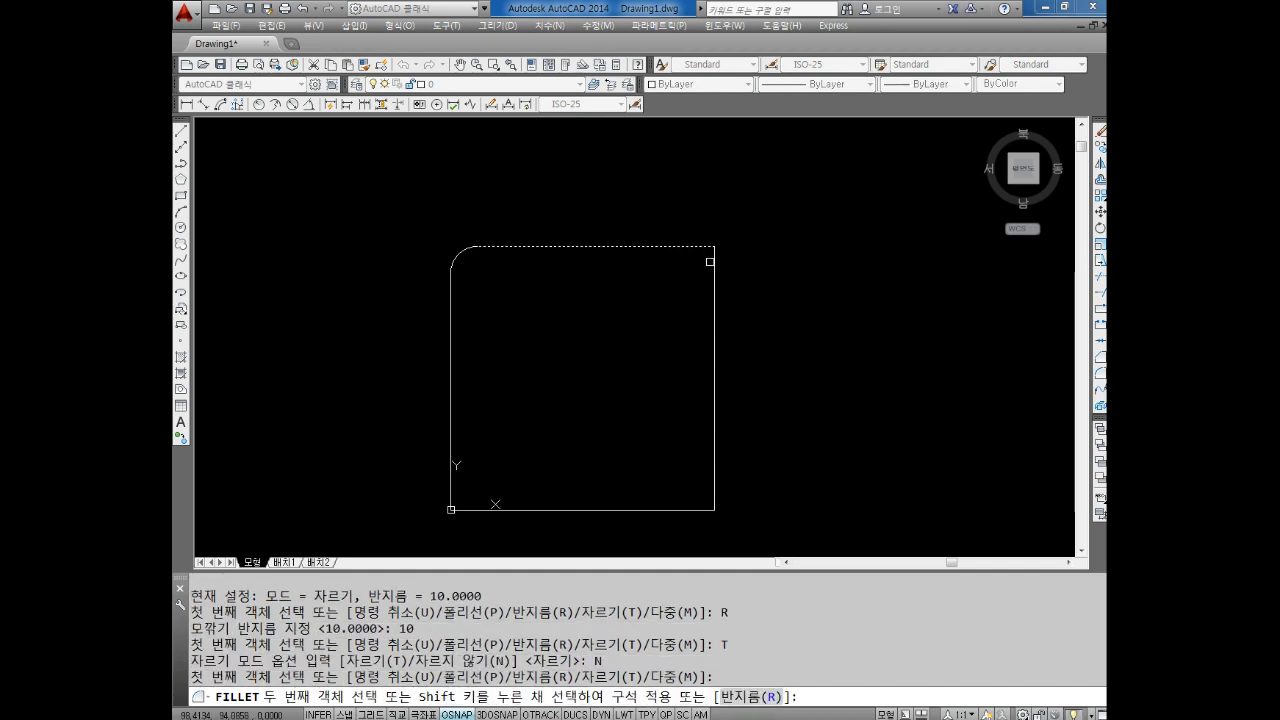
scroll(708, 266, up, 3)
mouse_move(686, 255)
middle_down()
mouse_move(746, 271)
mouse_move(748, 286)
middle_up()
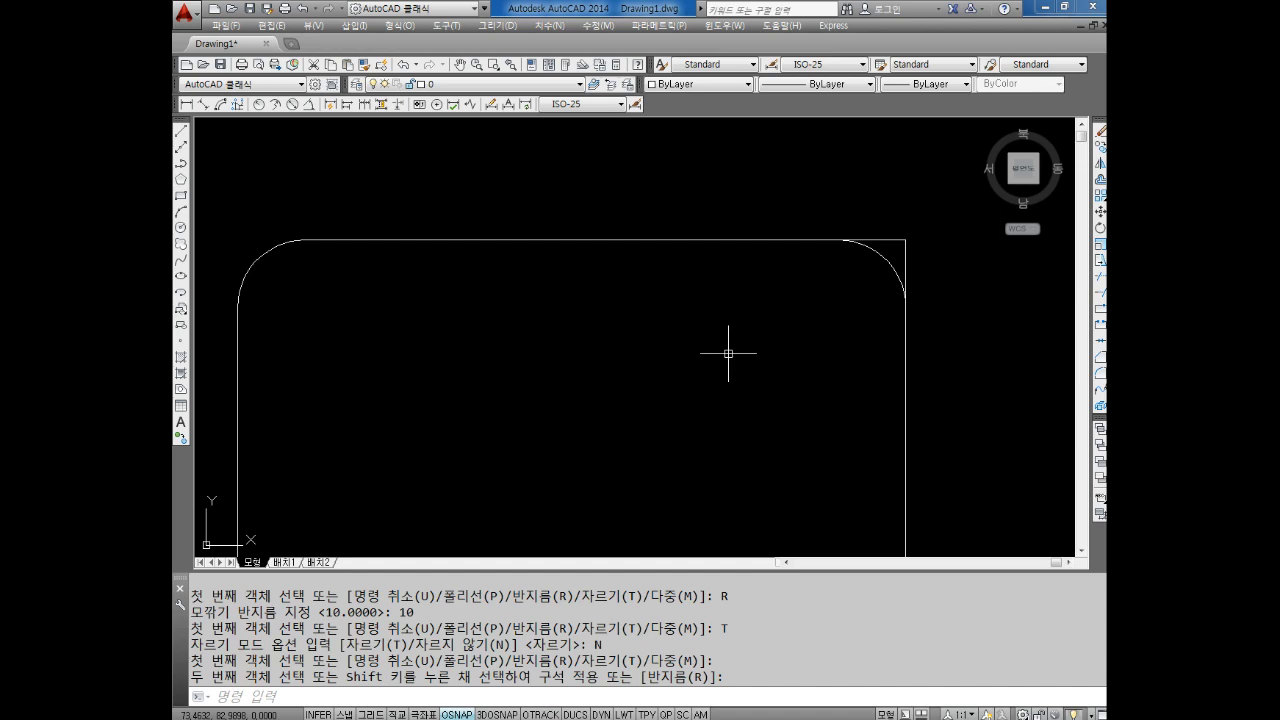
key(Escape)
key(Escape)
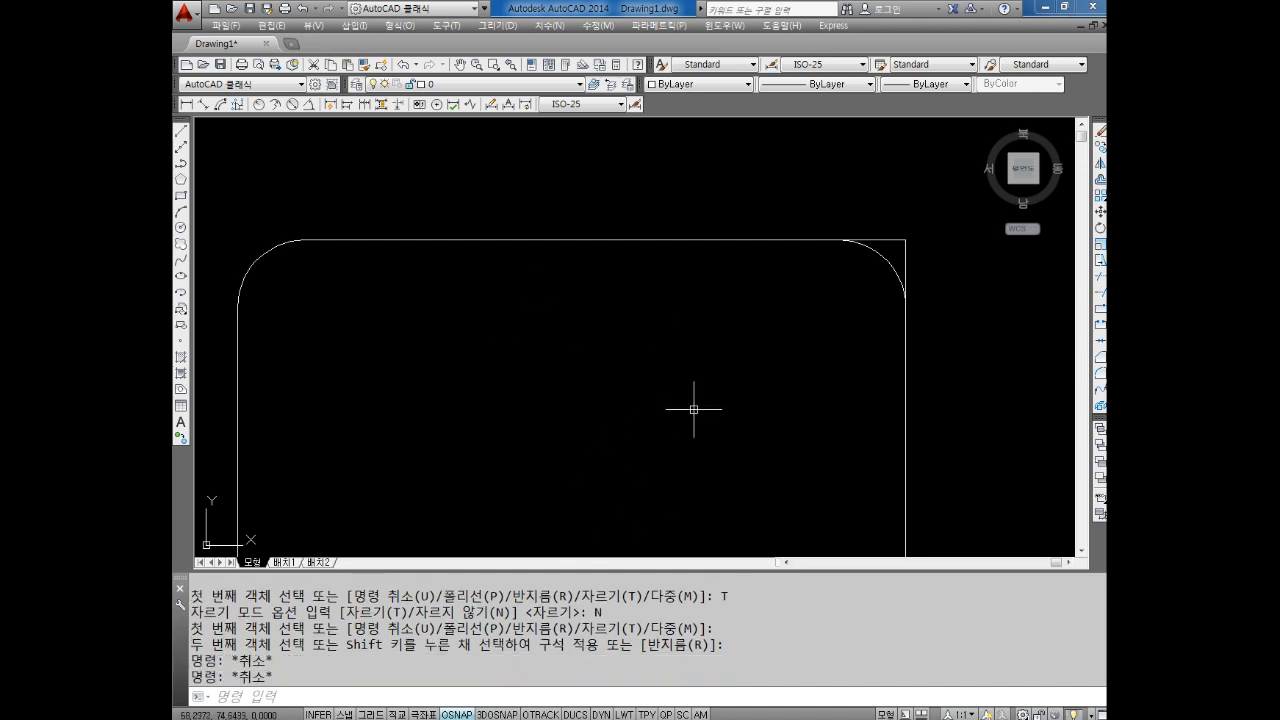
Fillet the square's bottom-right corner with radius 5 using the bottom and right edges
scroll(694, 406, down, 2)
middle_drag(694, 406, 691, 332)
middle_drag(647, 451, 639, 379)
key(Escape)
key(Escape)
text(F)
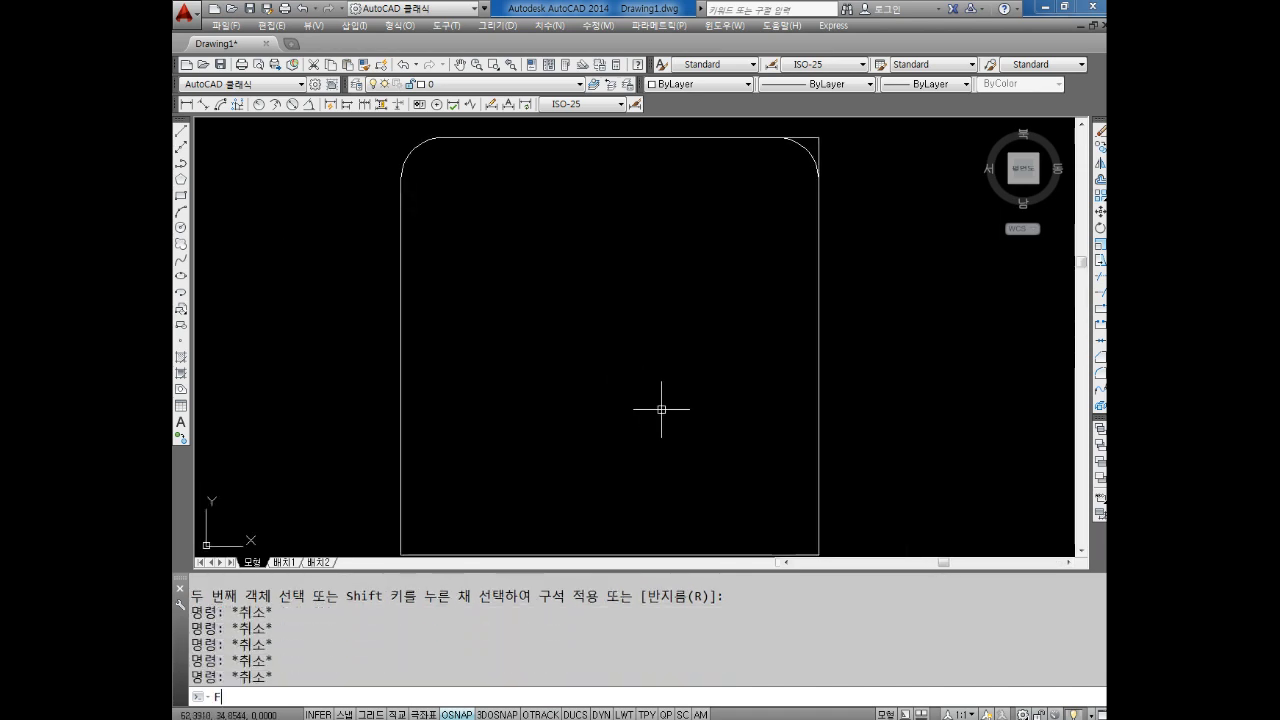
key(Return)
text(R)
key(Return)
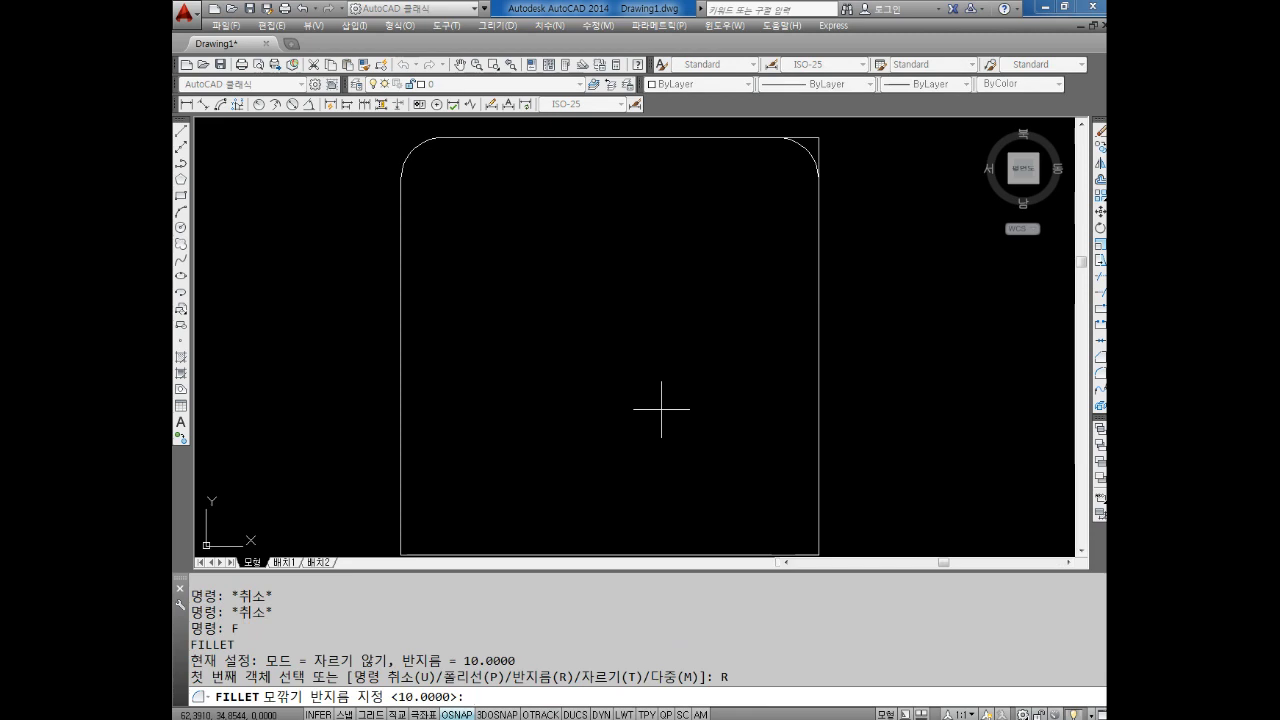
text(5)
key(Return)
middle_drag(751, 479, 728, 366)
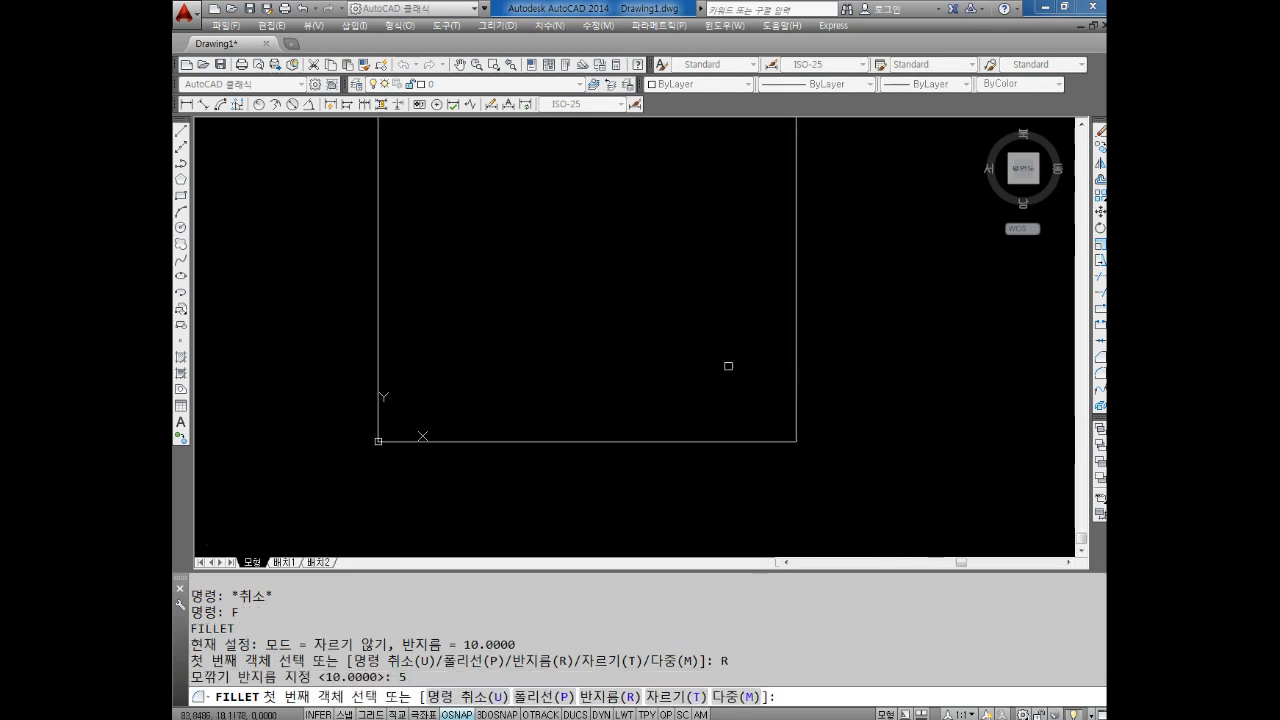
click(768, 441)
click(796, 418)
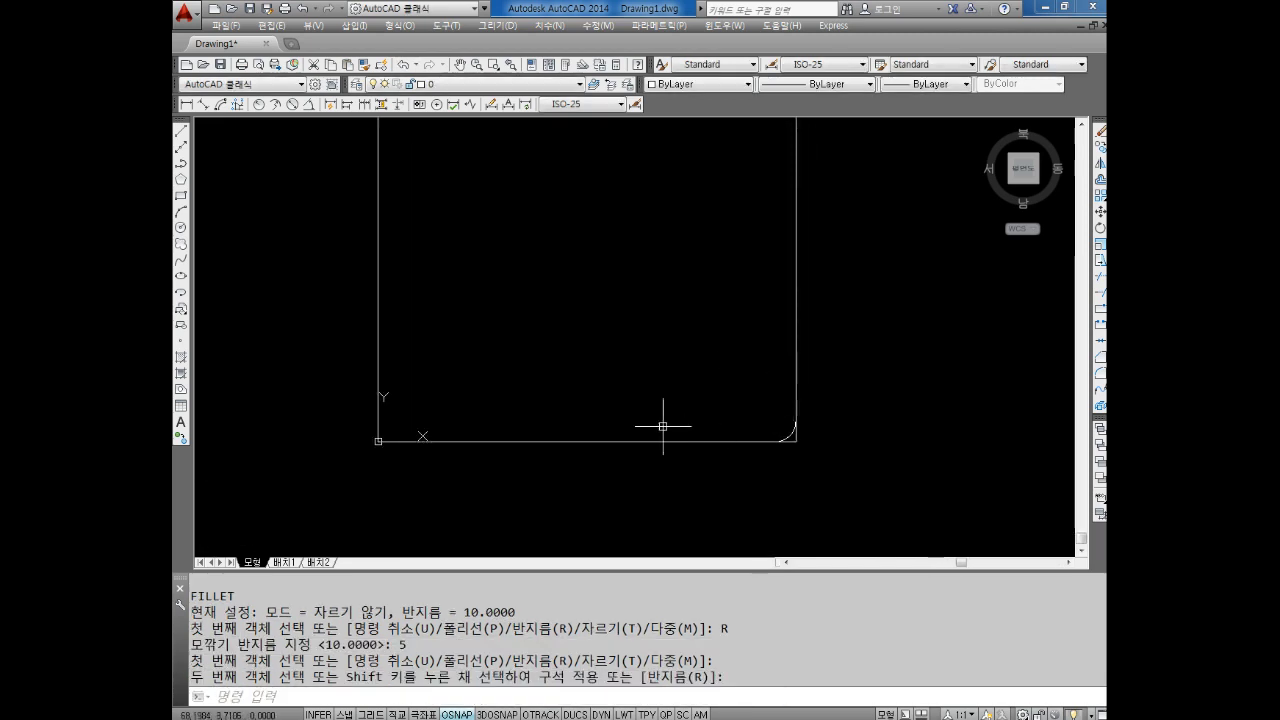
Rerun FILLET with radius 5 and switch the trim mode back to T (trim)
key(Escape)
key(Escape)
text(F)
key(Return)
text(R)
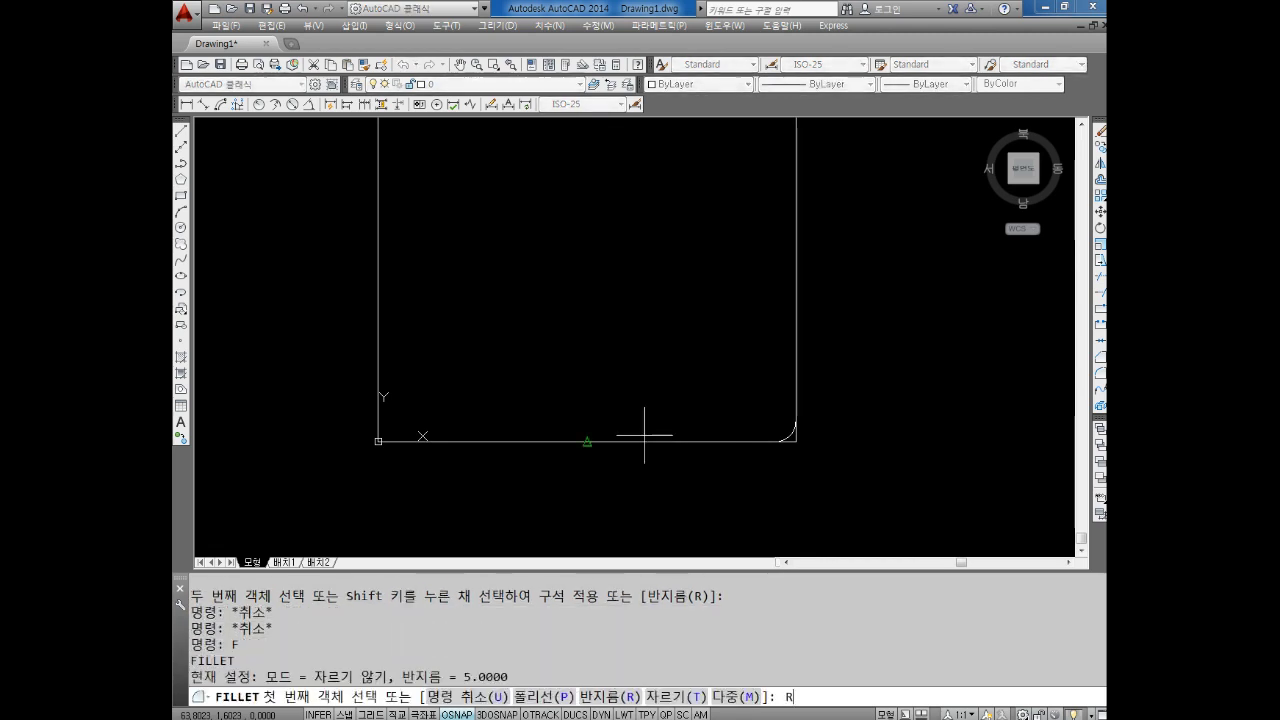
key(Return)
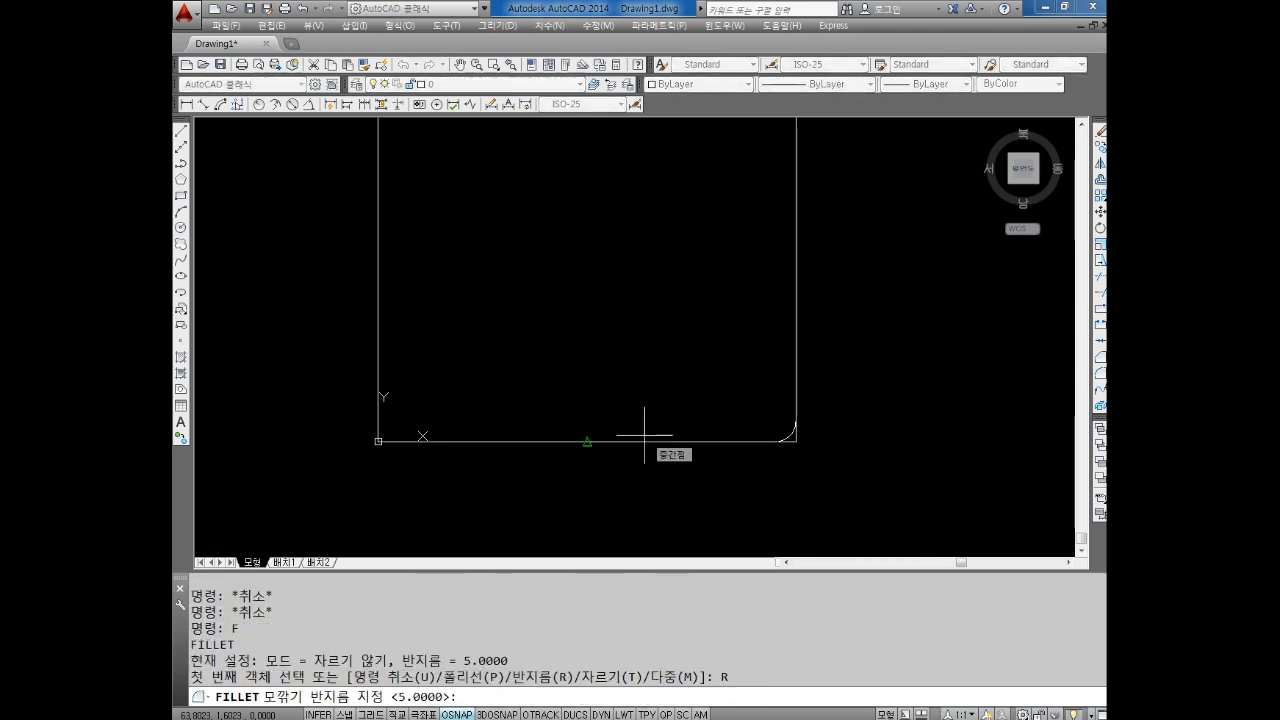
text(5)
key(Return)
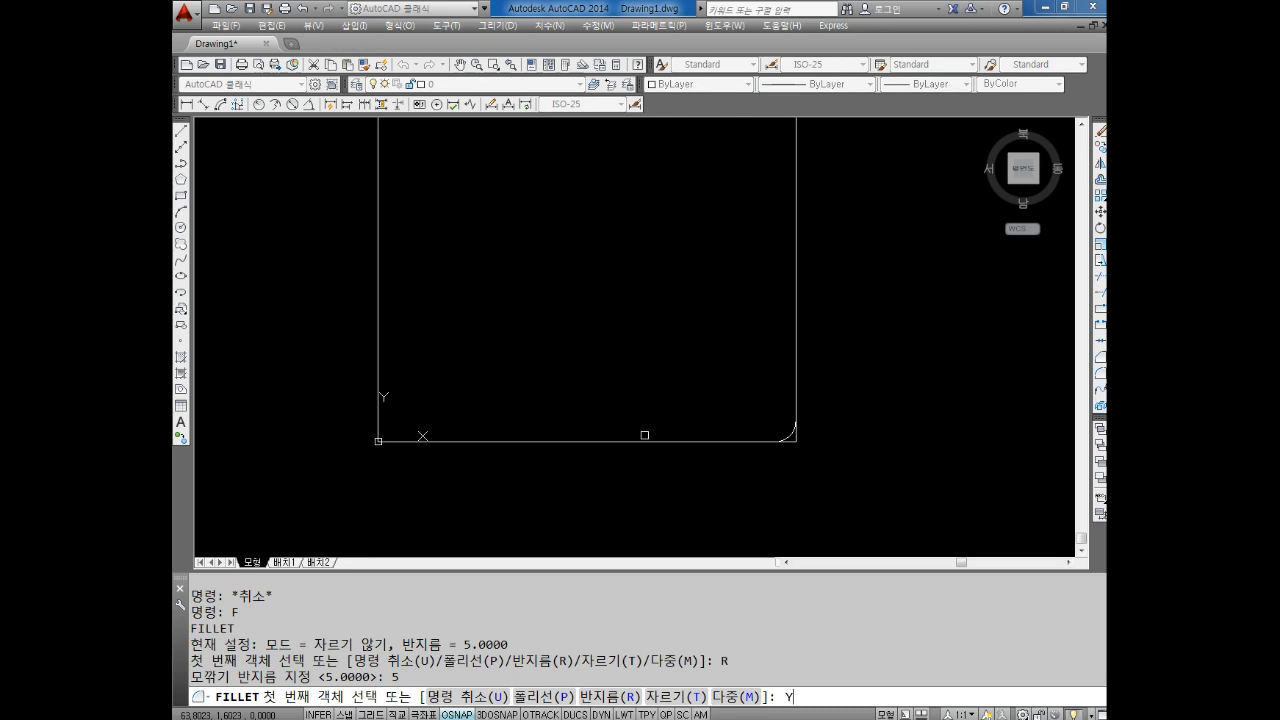
key(Return)
text(T)
key(Return)
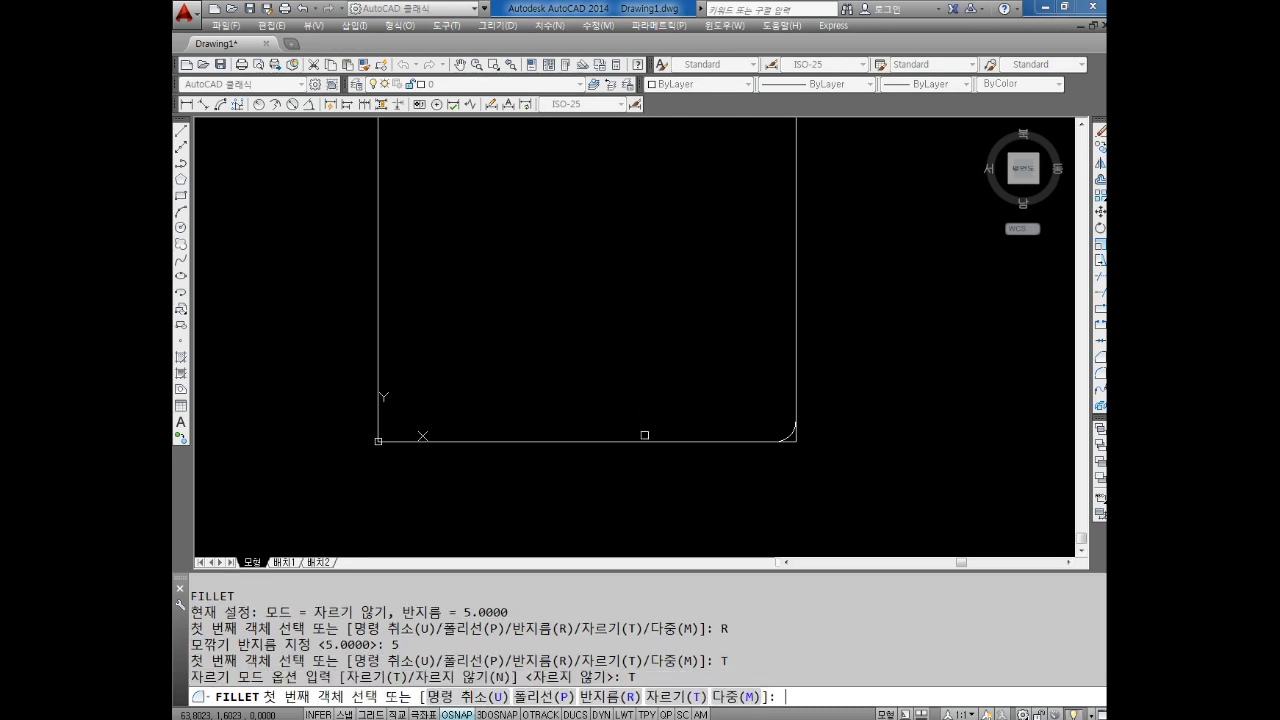
click(403, 440)
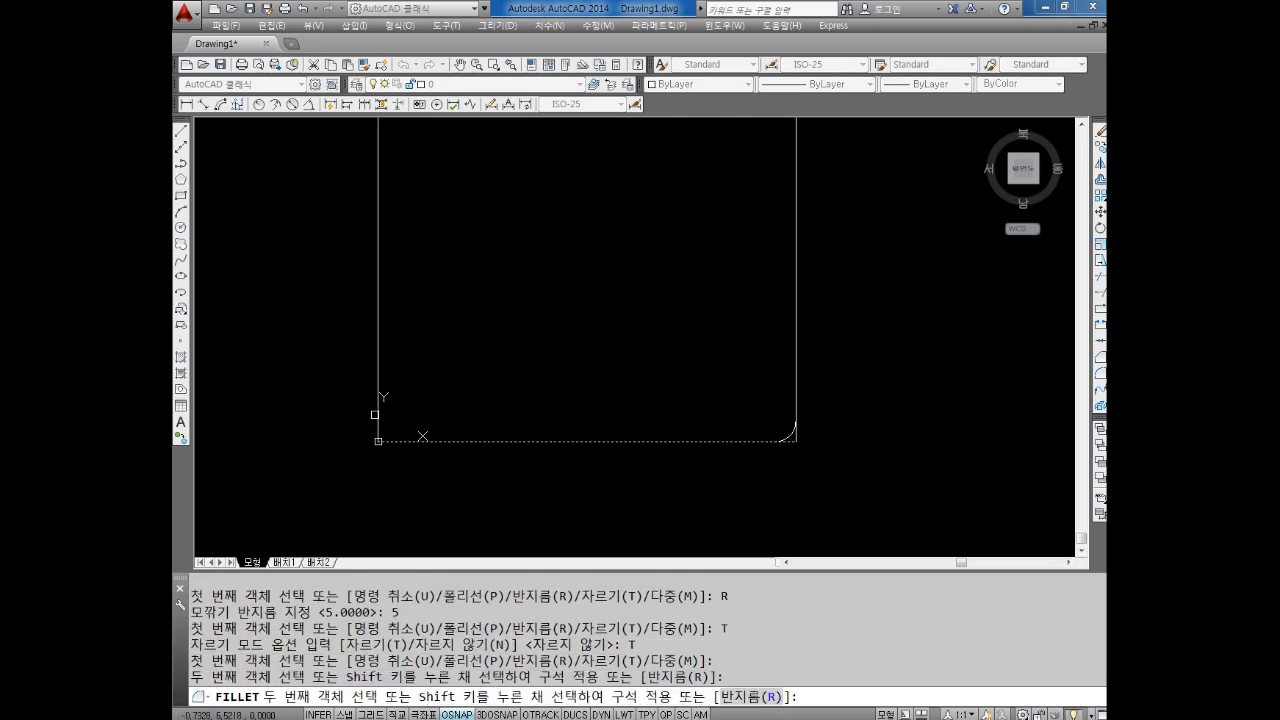
key(Escape)
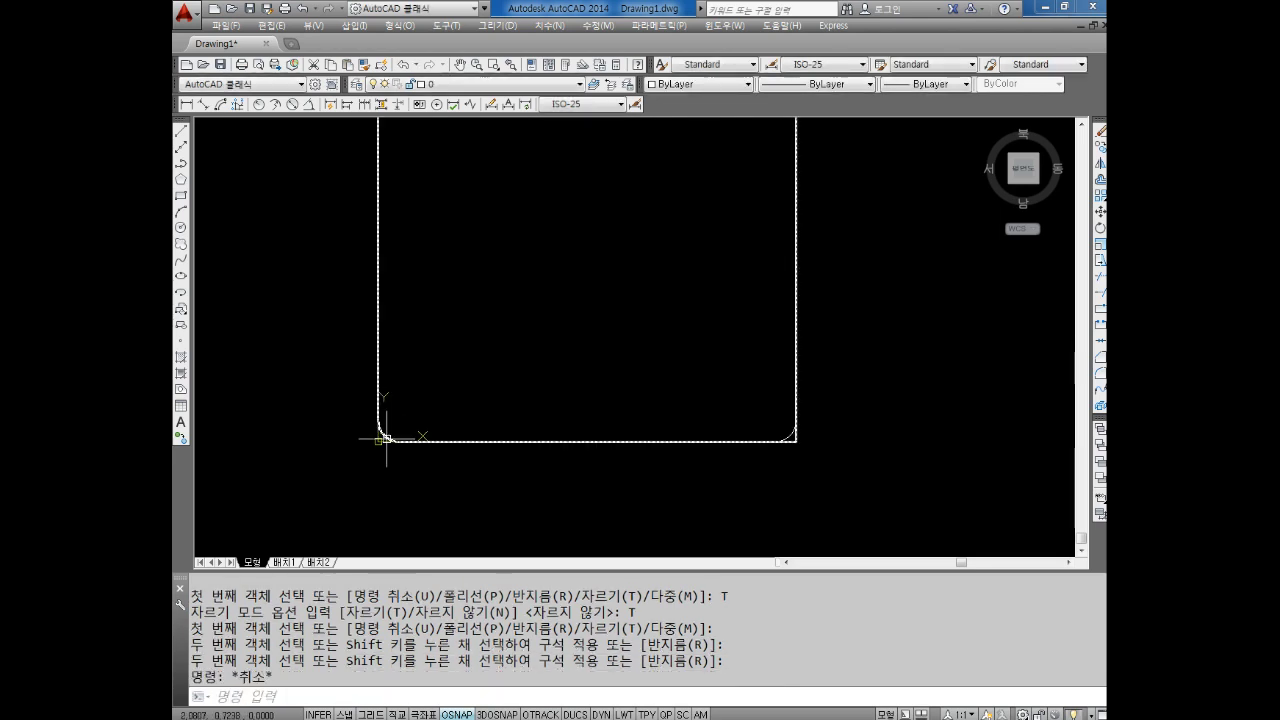
key(Escape)
Pan and zoom to centre the rounded square and bring its top-left corner into view
scroll(385, 440, up, 5)
scroll(393, 450, down, 5)
middle_drag(480, 320, 534, 471)
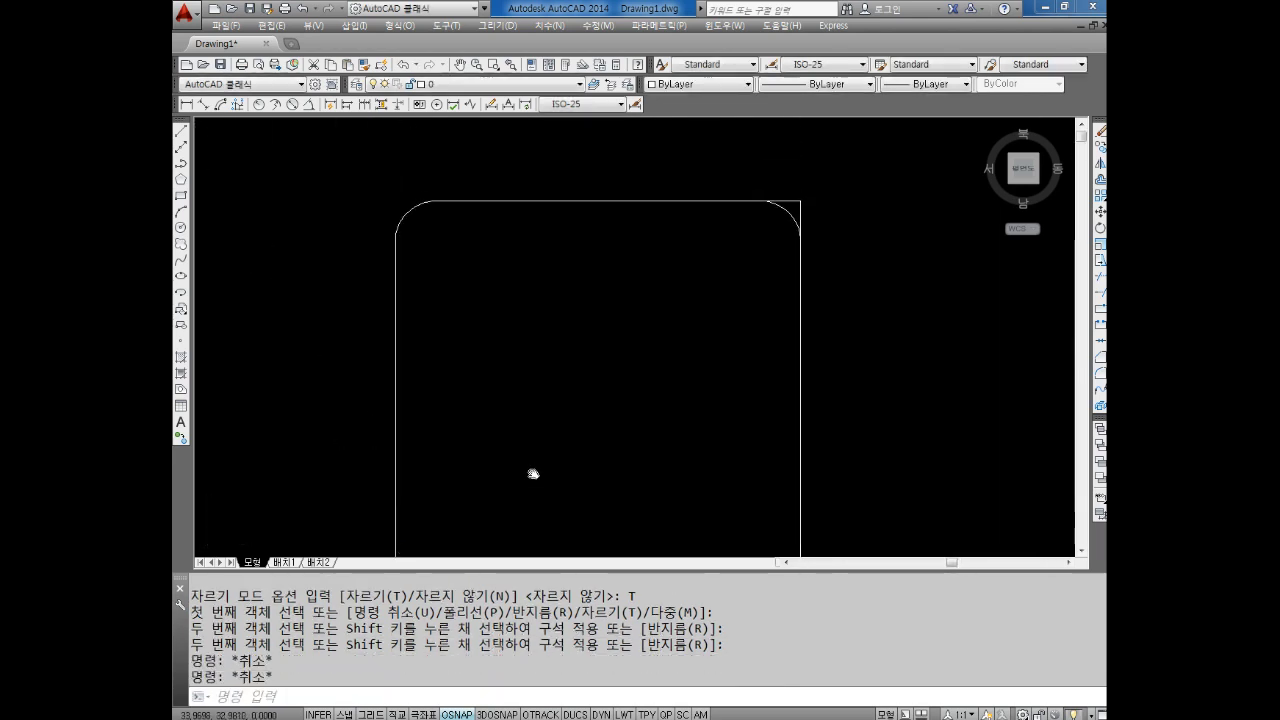
middle_drag(672, 420, 692, 452)
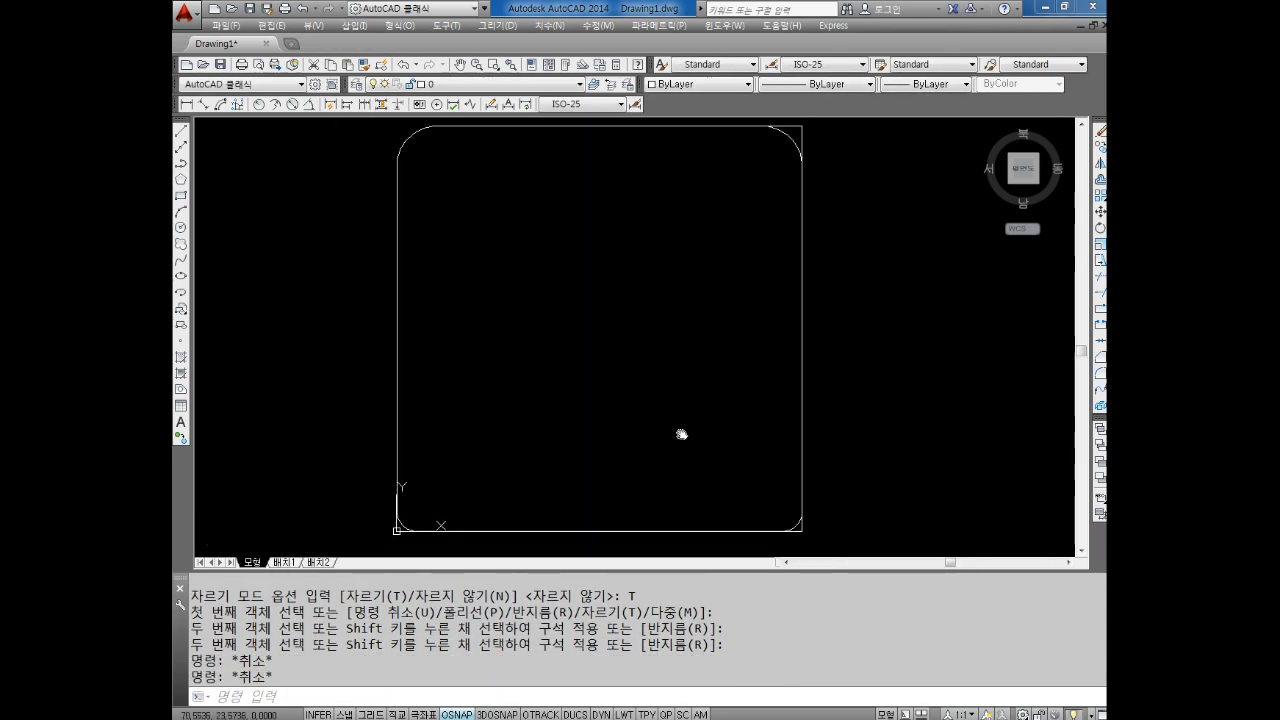
middle_drag(418, 199, 452, 282)
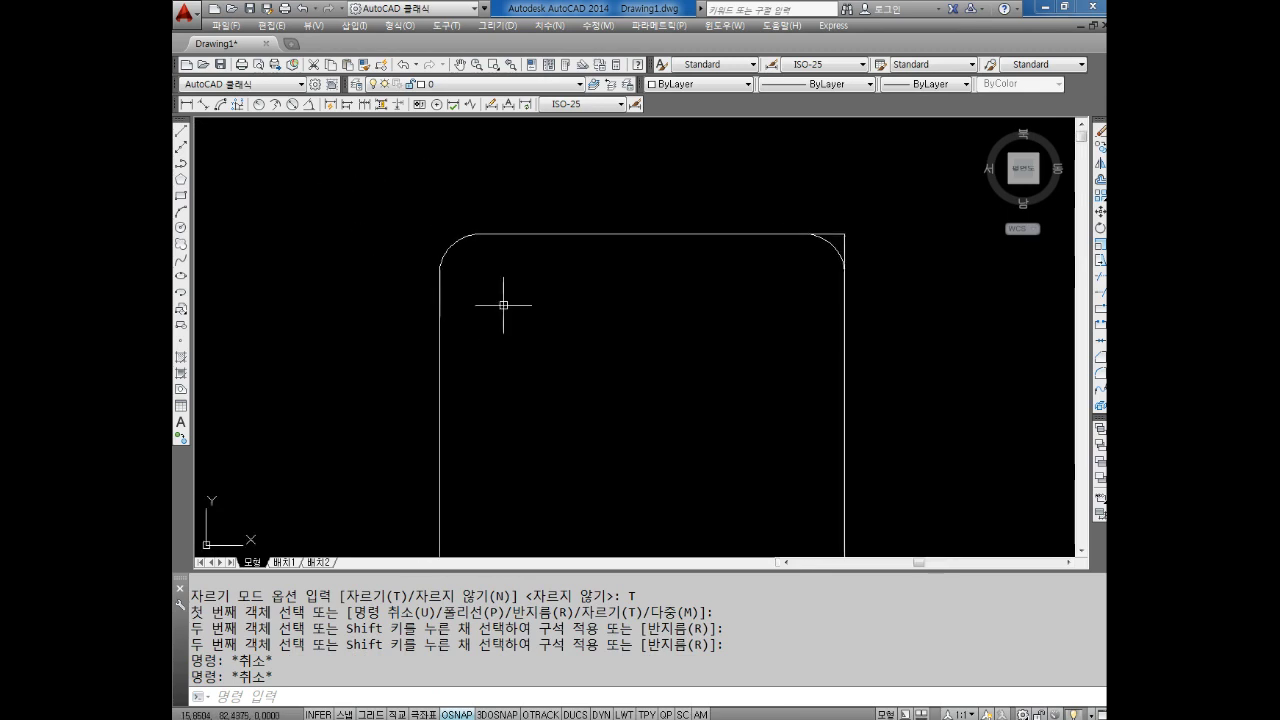
scroll(503, 304, up, 2)
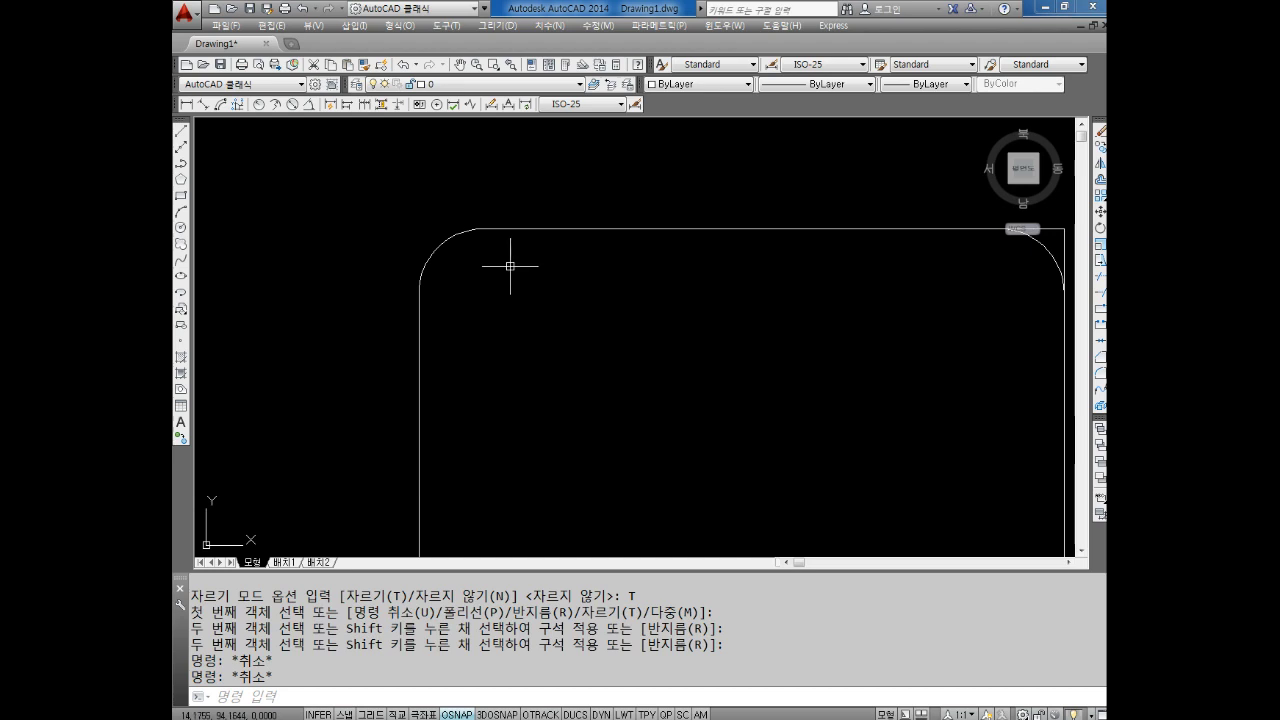
Add an R10 radius dimension to the top-left fillet arc
click(258, 106)
click(437, 248)
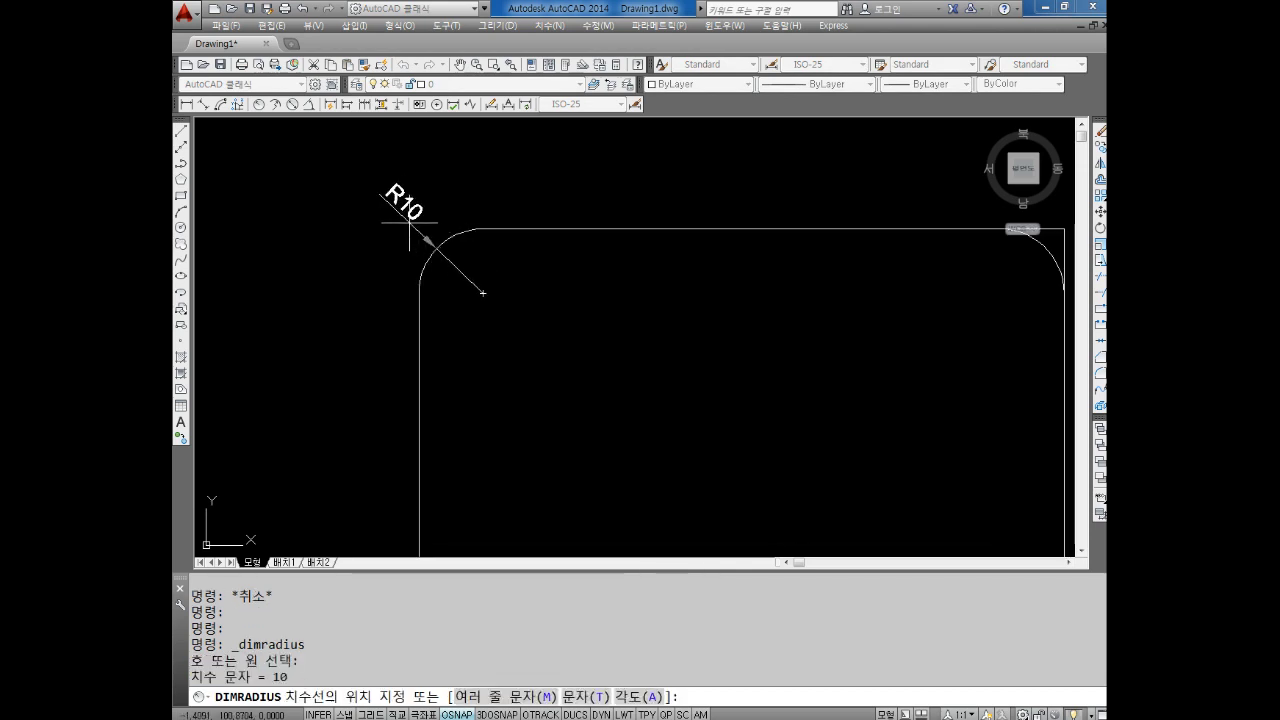
click(409, 225)
scroll(500, 222, down, 2)
middle_drag(733, 279, 633, 293)
key(Escape)
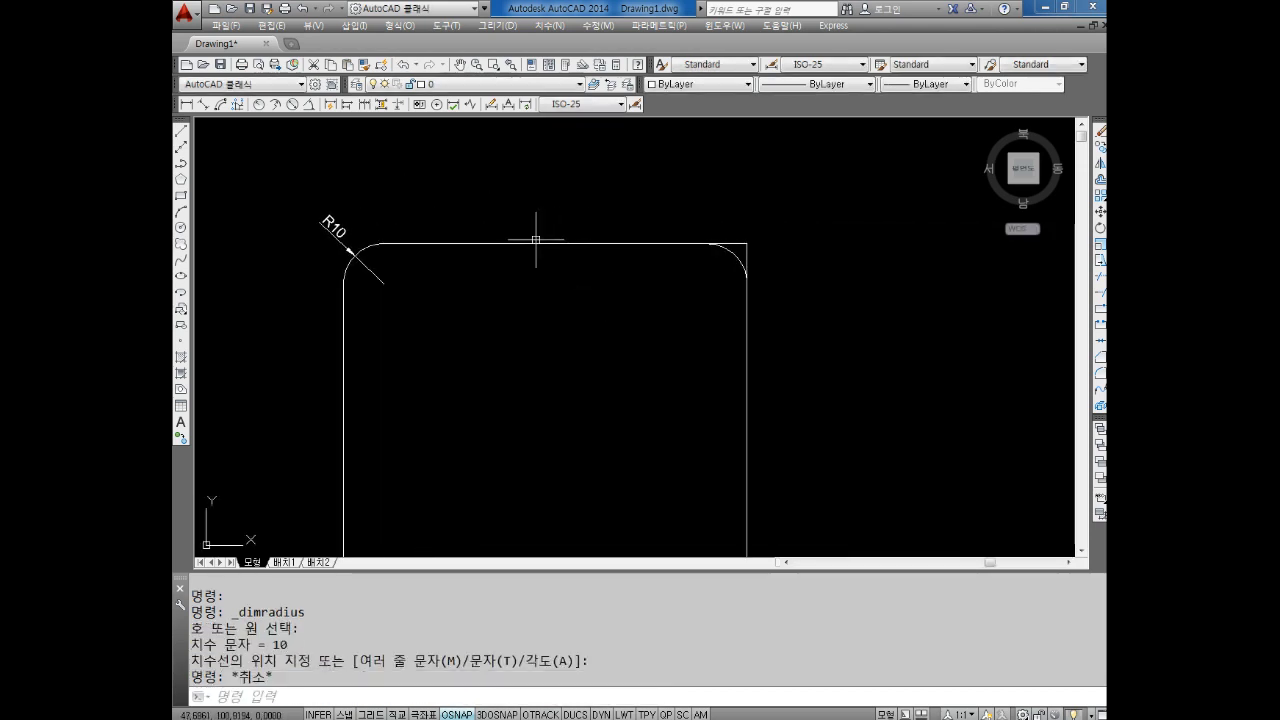
key(Escape)
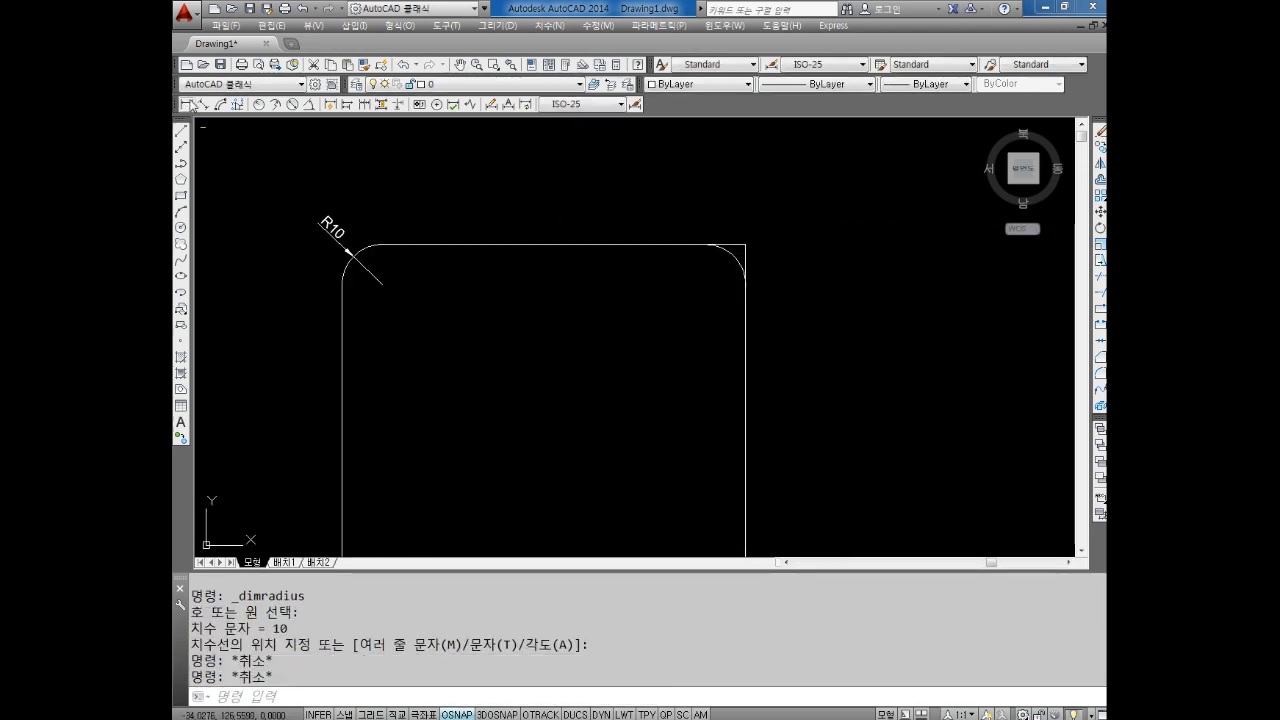
Dimension the top-right arc linearly: 9.86 horizontal above and 9.38 vertical beside it
click(188, 105)
click(707, 245)
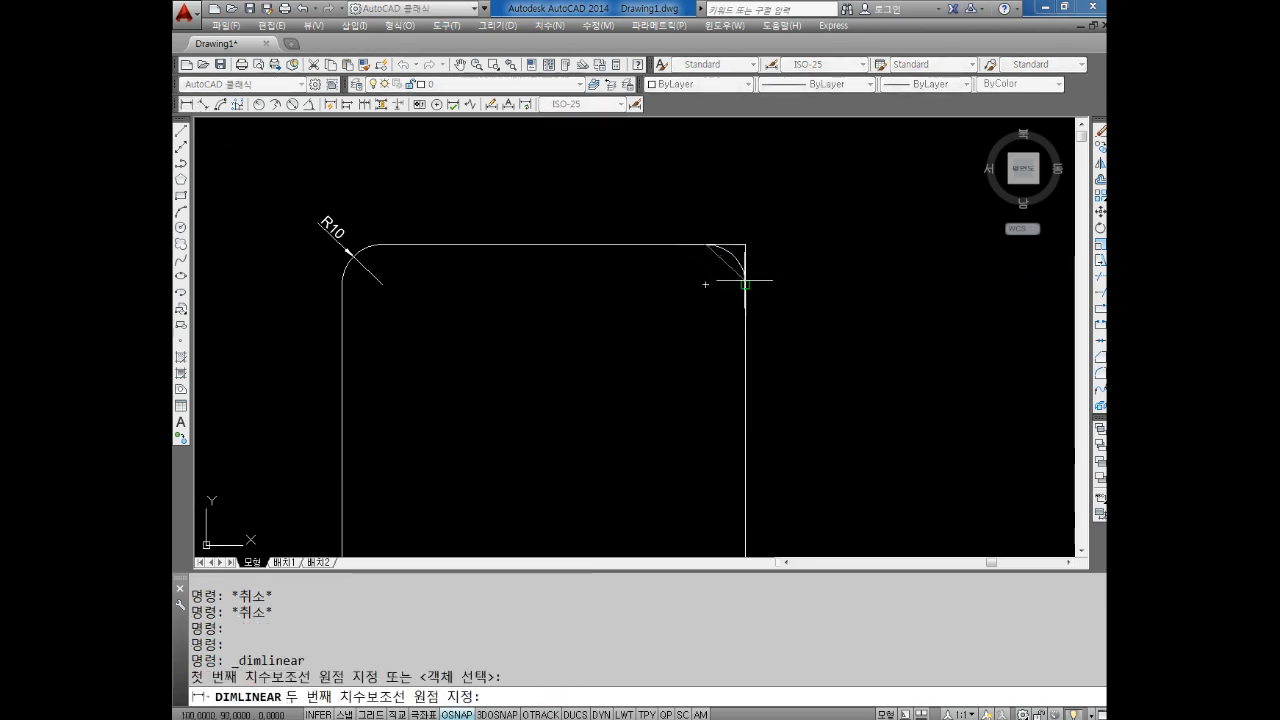
click(745, 281)
click(727, 199)
key(space)
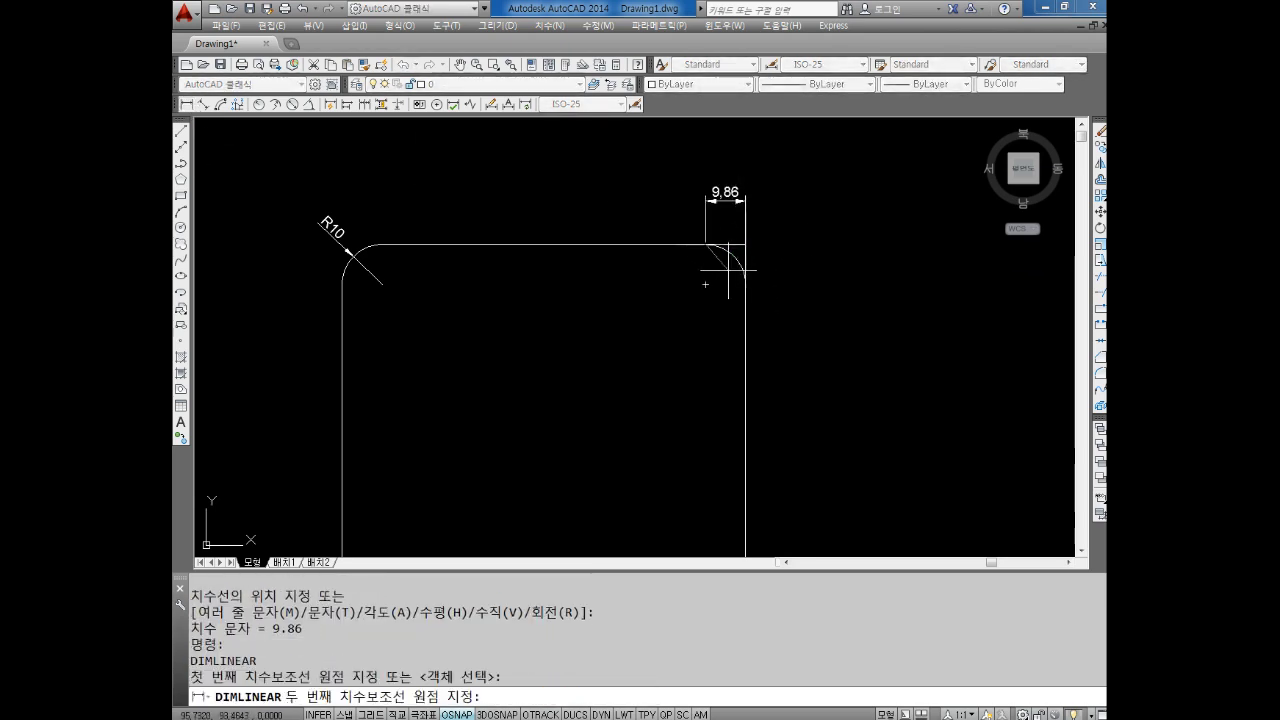
click(745, 281)
click(796, 277)
key(Escape)
Place a second R10 radius label on the top-left fillet arc
middle_drag(449, 240, 523, 251)
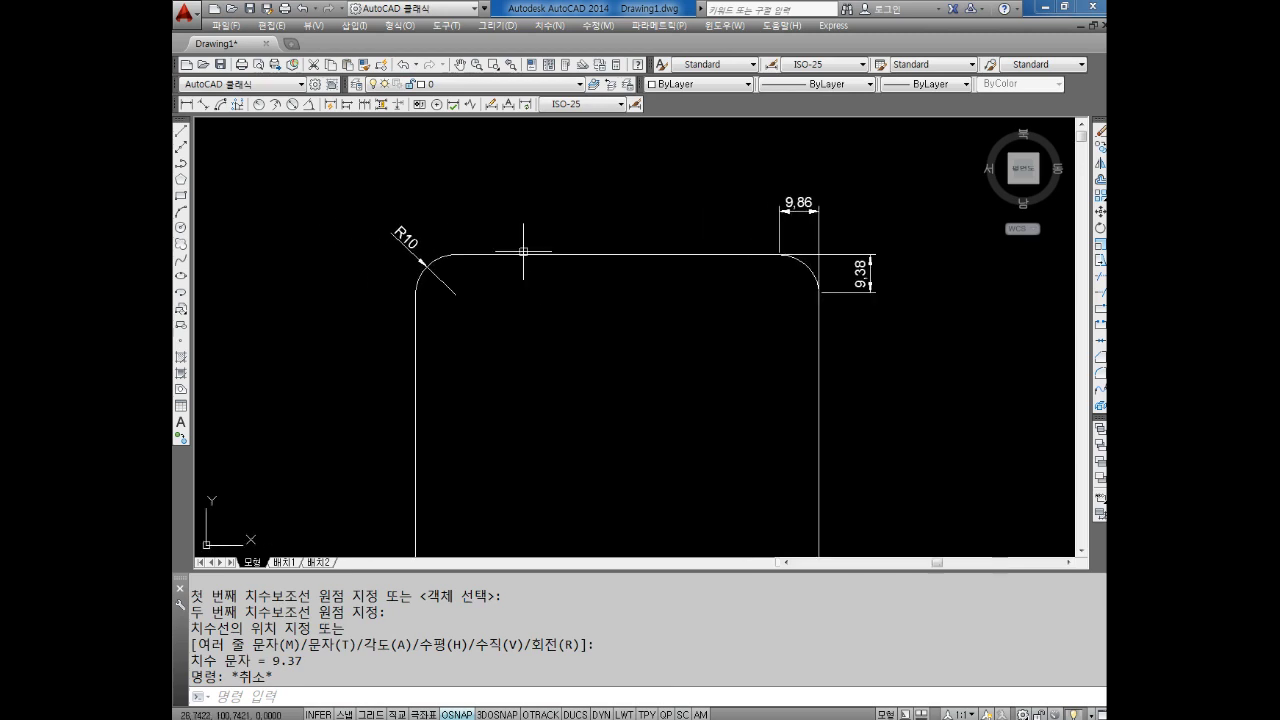
scroll(508, 270, up, 4)
key(Escape)
key(Escape)
click(259, 105)
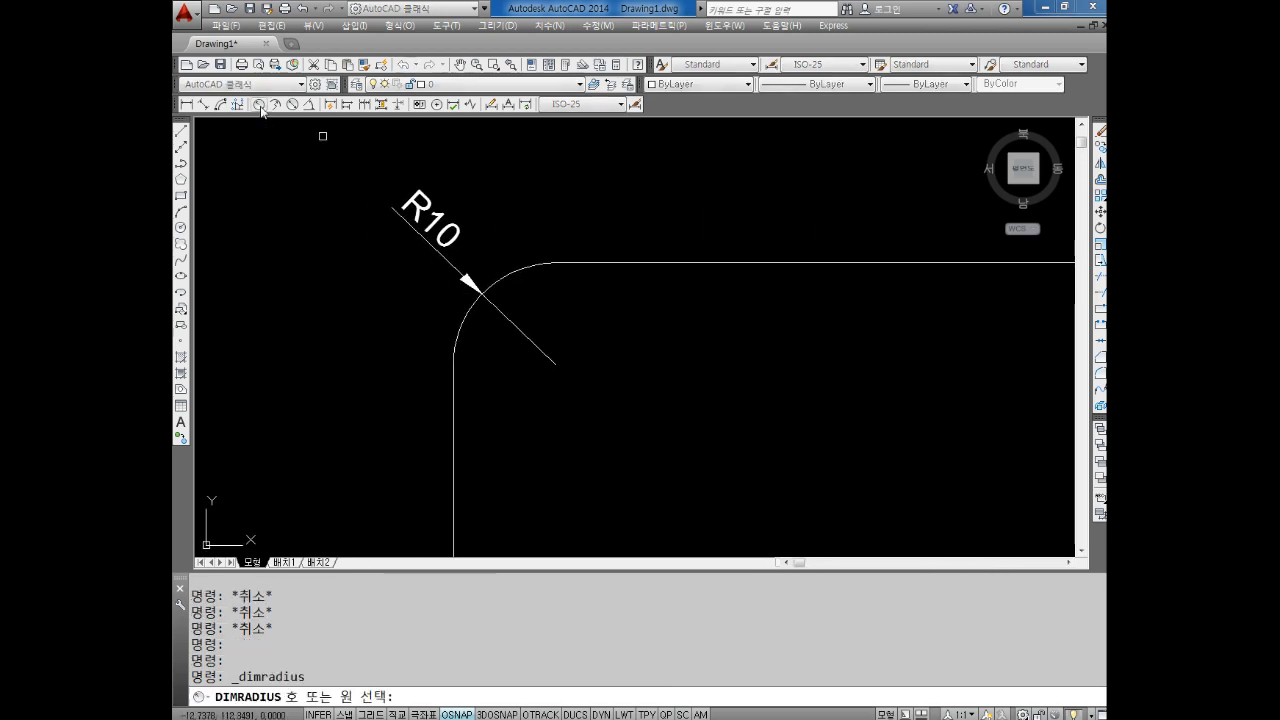
double_click(259, 105)
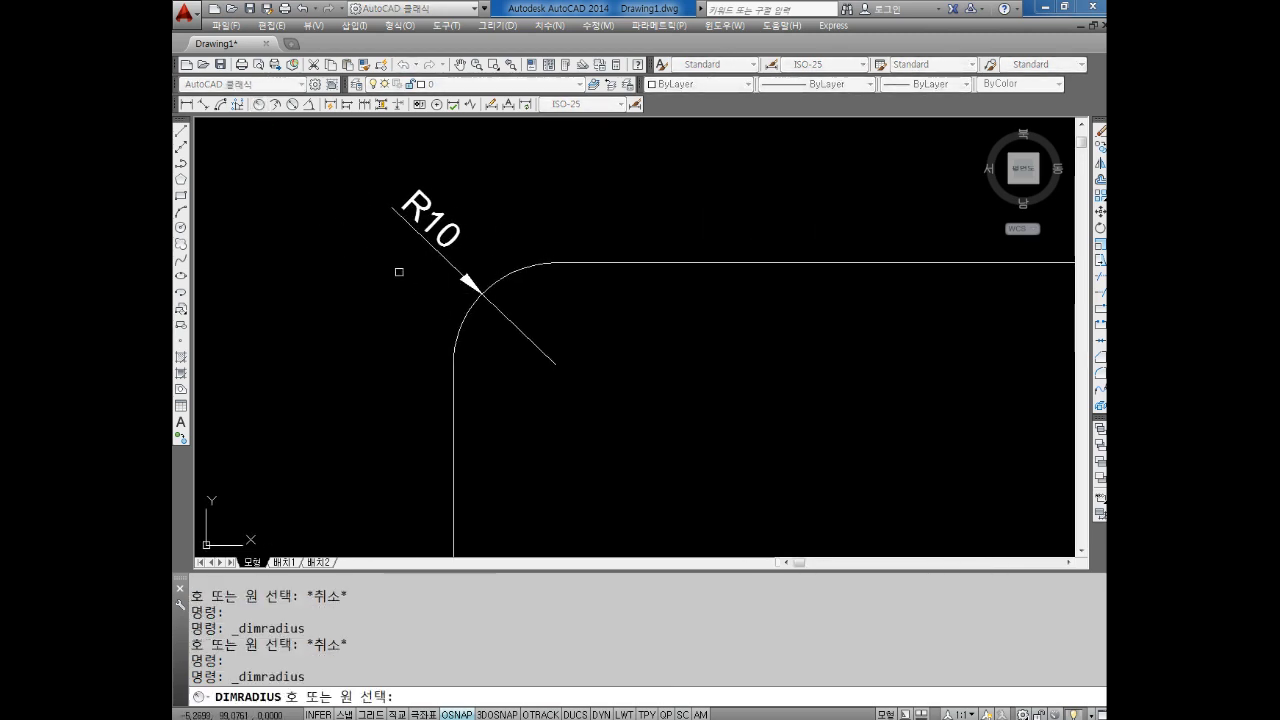
click(457, 309)
click(430, 310)
key(Escape)
scroll(493, 312, down, 3)
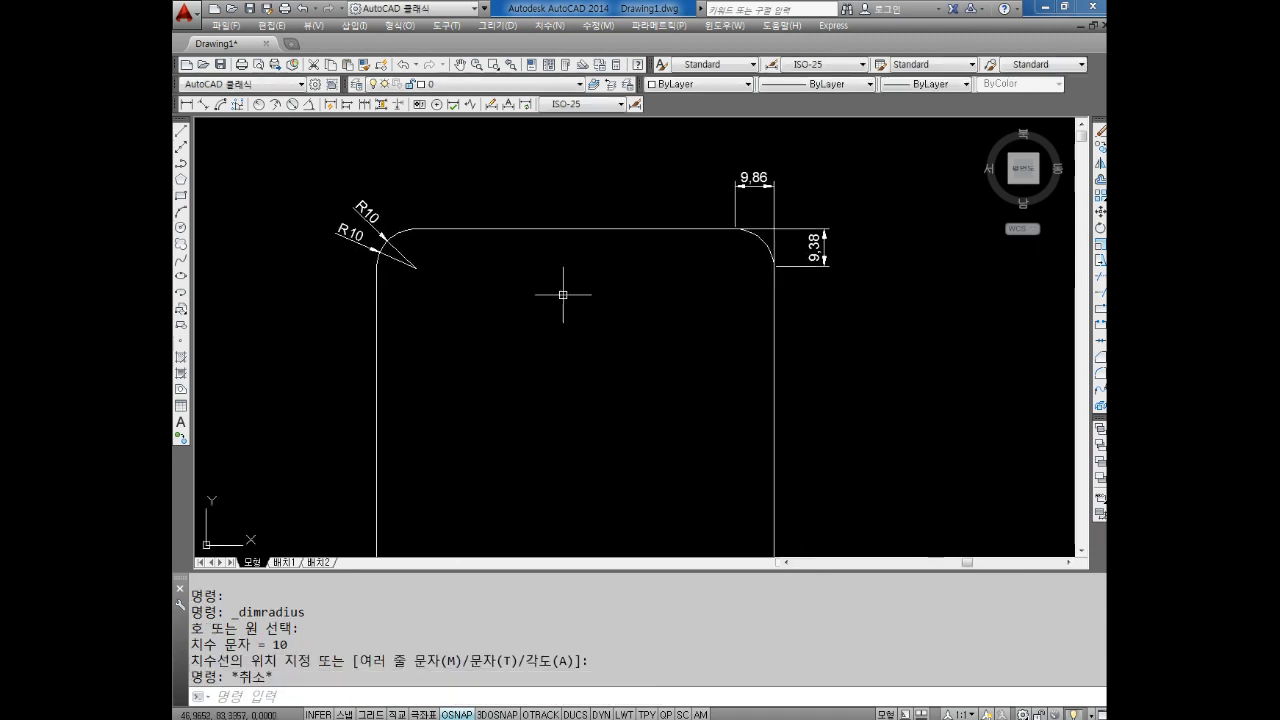
scroll(443, 263, down, 1)
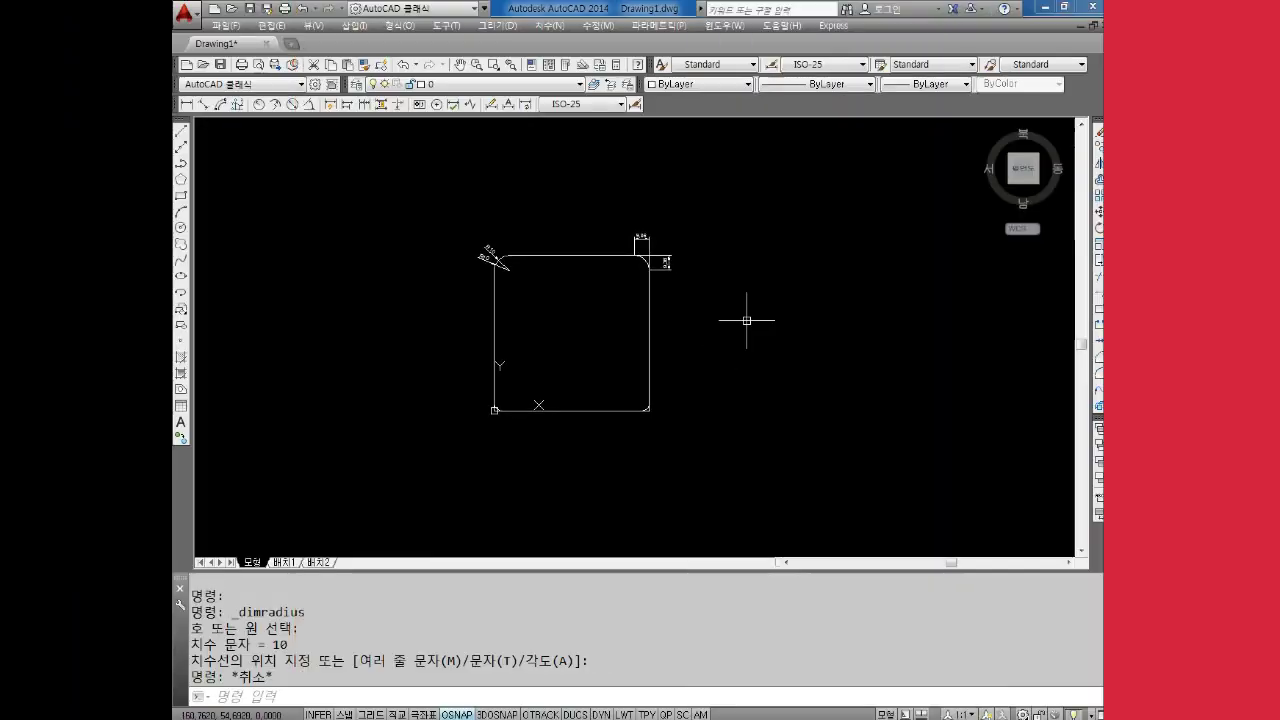
Window-select the rounded square with its dimensions and delete all 7 objects
click(796, 192)
click(413, 451)
key(Delete)
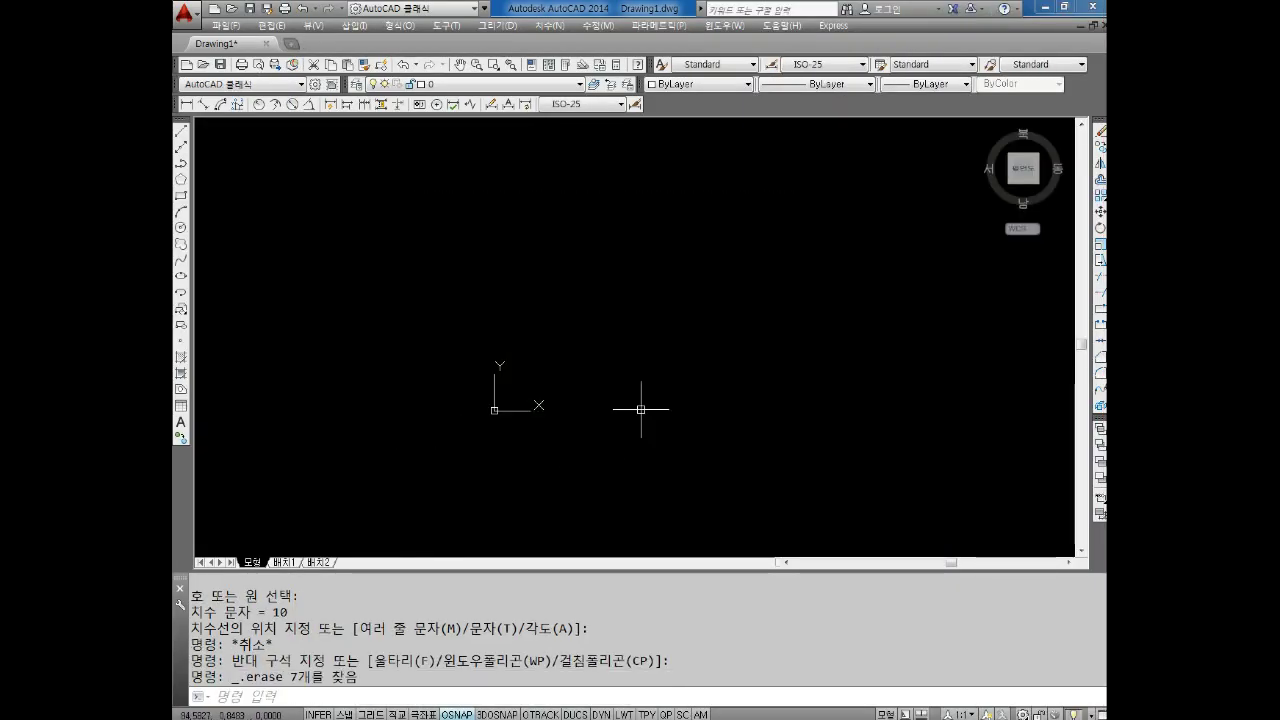
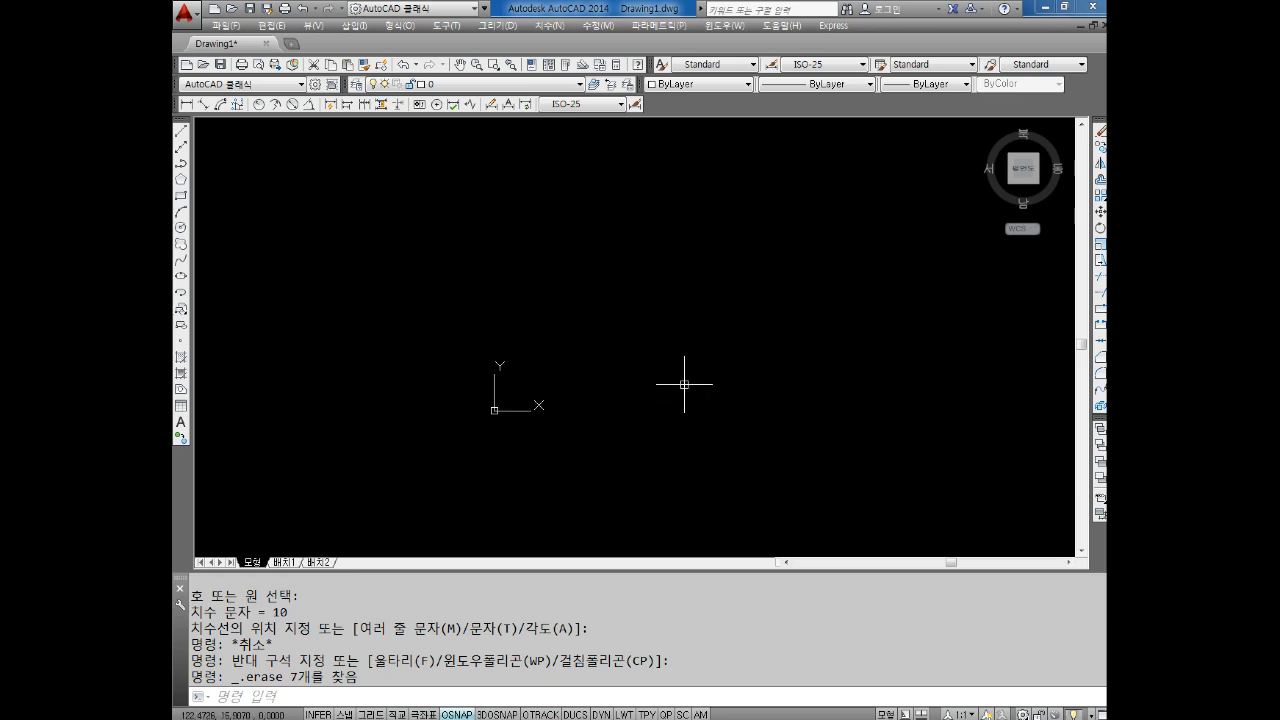
middle_drag(703, 304, 689, 330)
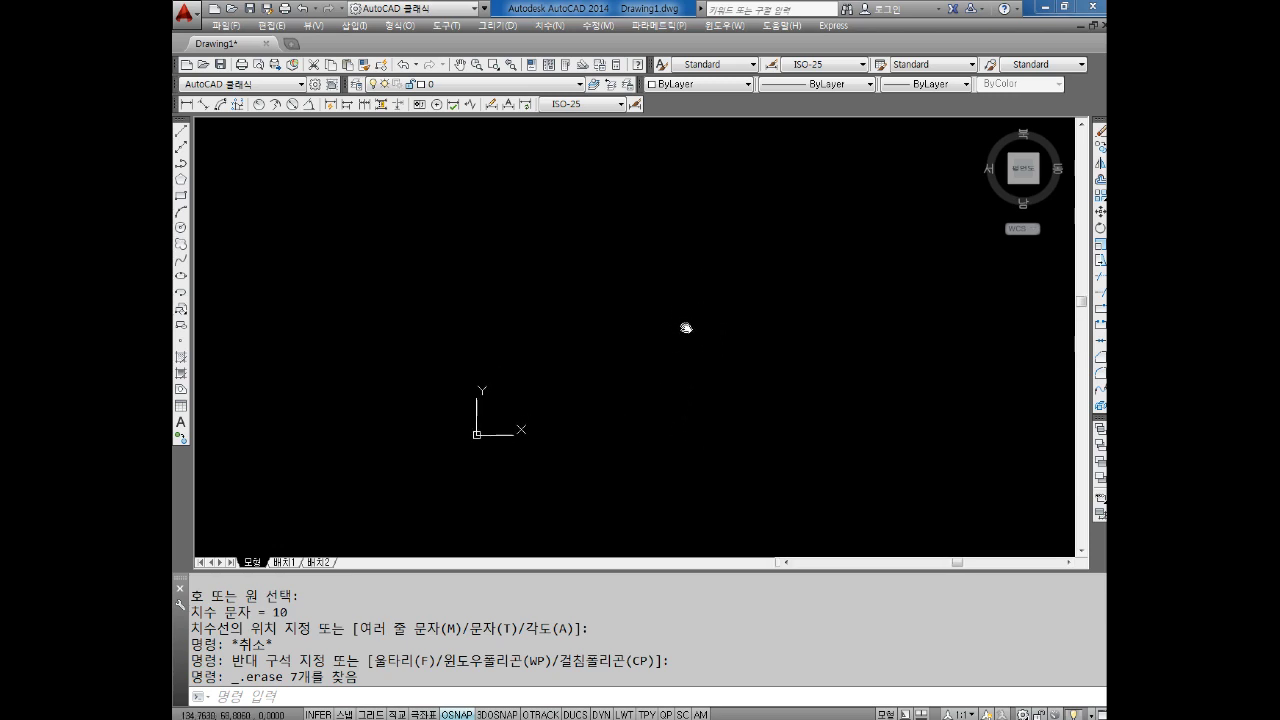
key(Escape)
key(Escape)
key(Escape)
text(RE)
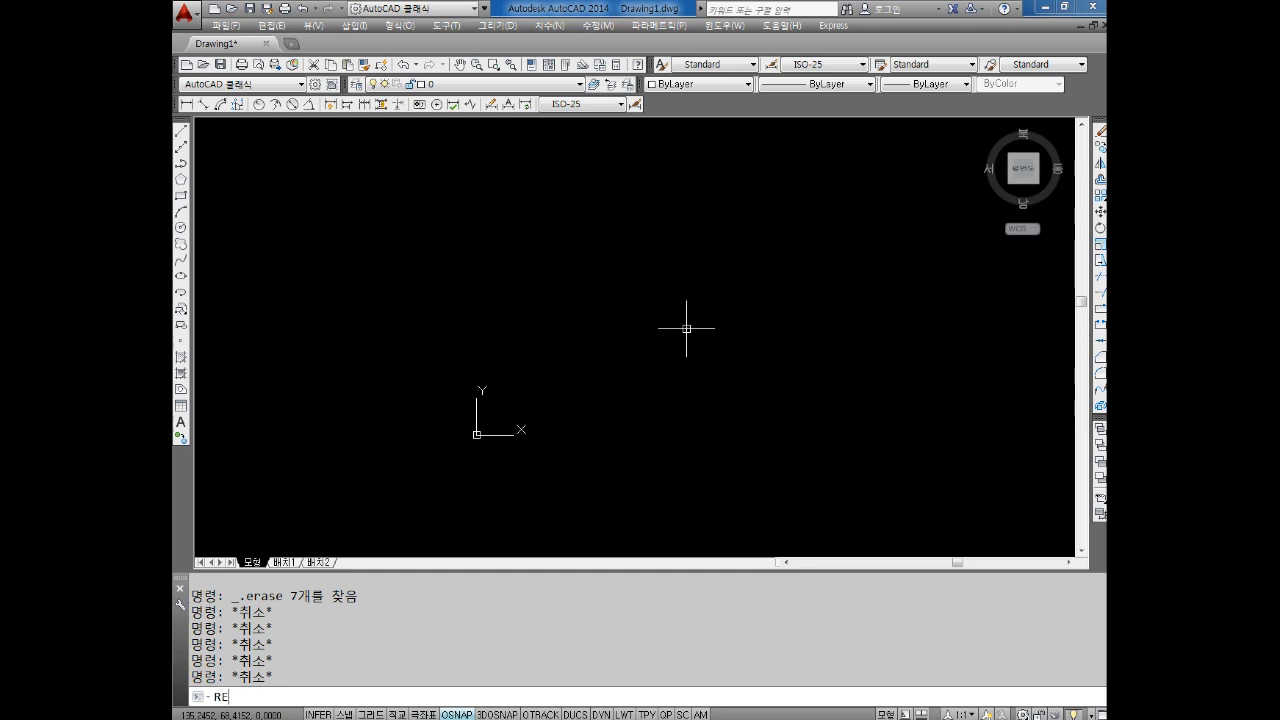
text(C)
key(Return)
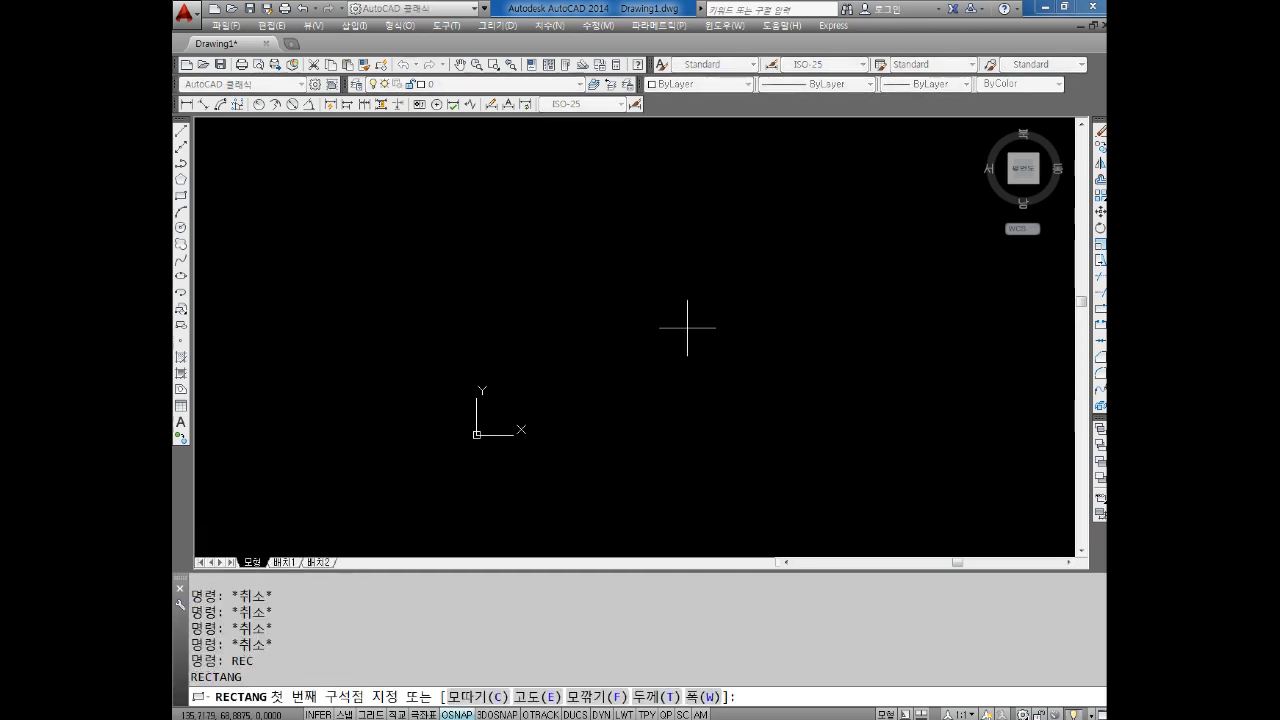
click(569, 348)
text(@20,140)
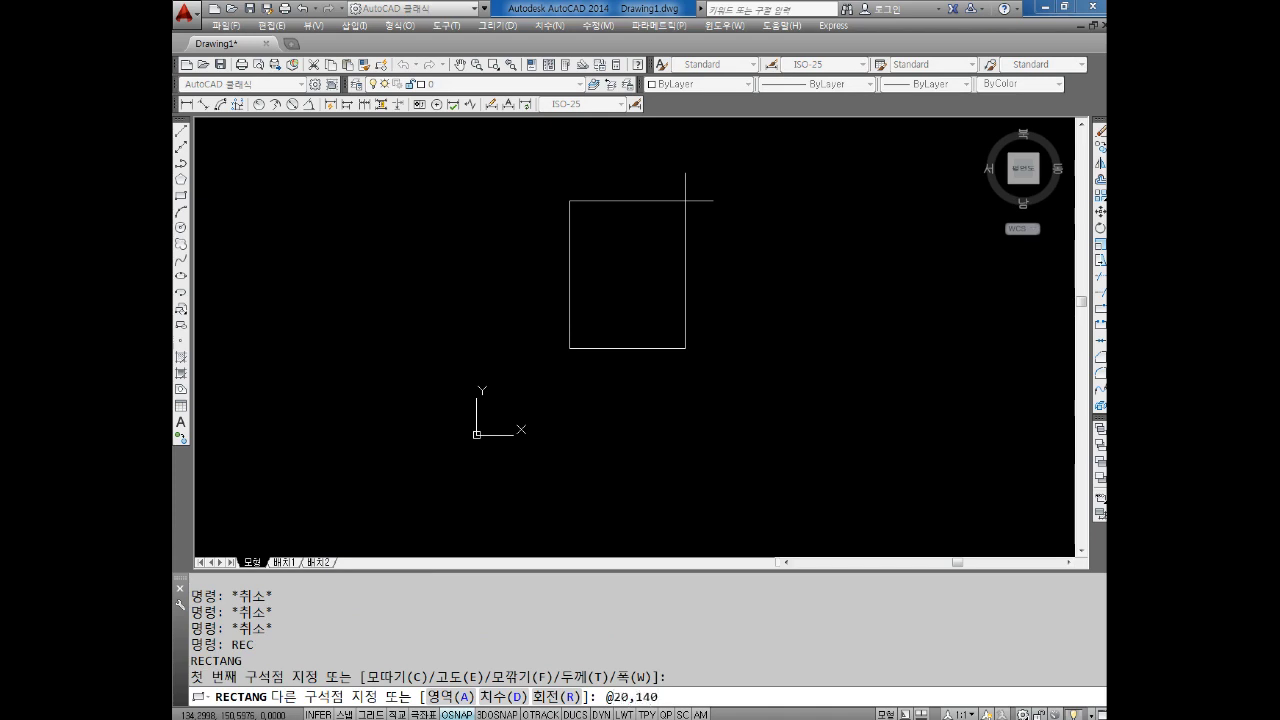
key(Return)
key(Escape)
key(Escape)
middle_drag(606, 214, 600, 291)
scroll(602, 262, up, 2)
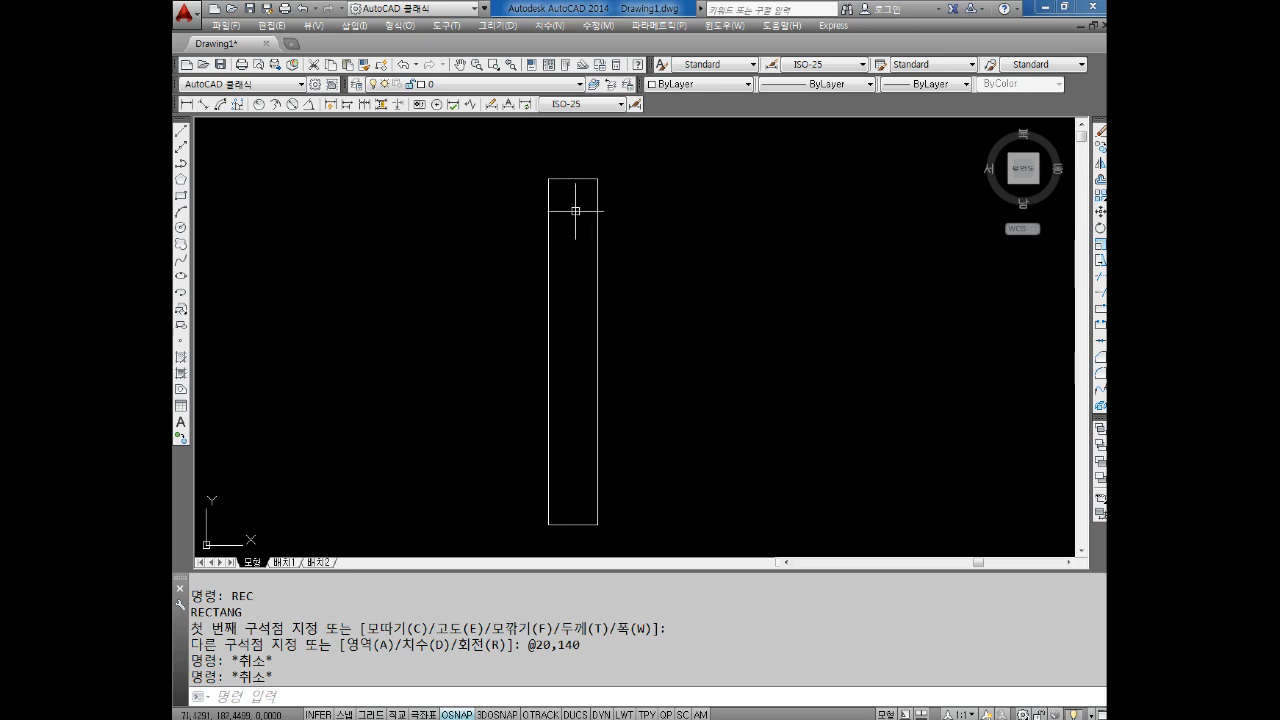
key(Escape)
key(Escape)
key(Escape)
text(C)
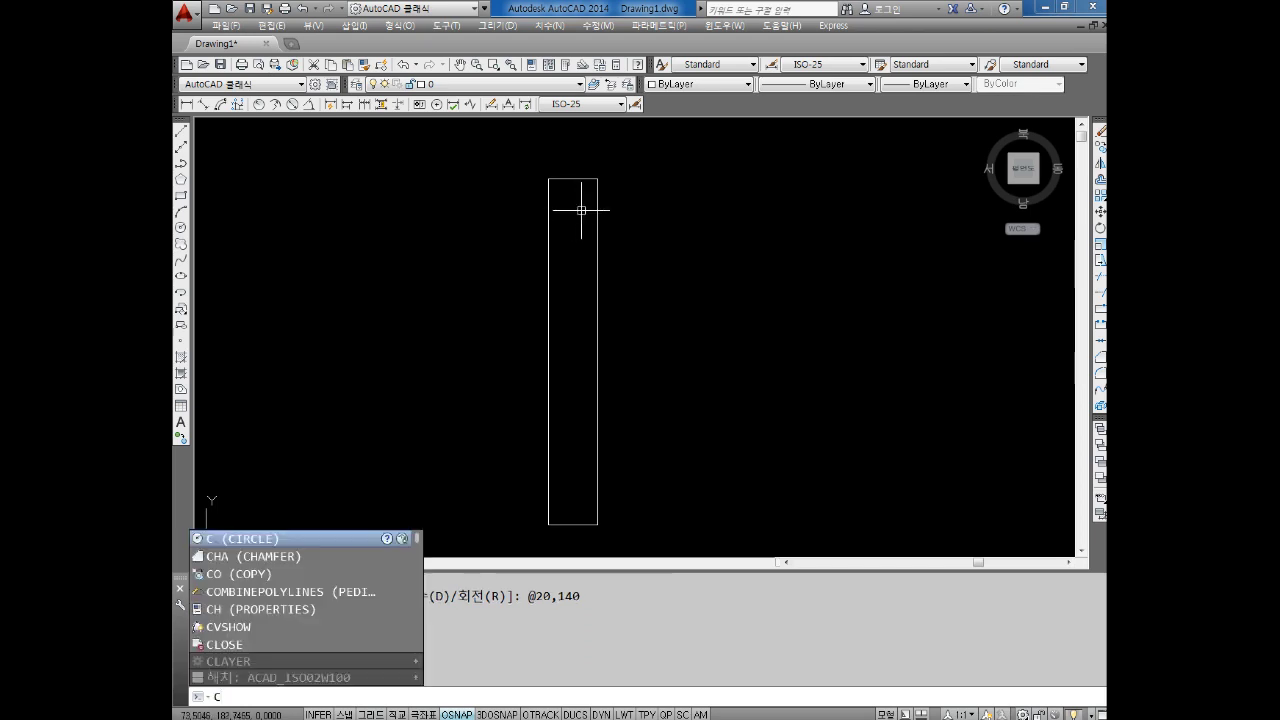
Start CHAMFER with both distances set to 3 and trim mode on
key(Escape)
text(c)
key(Return)
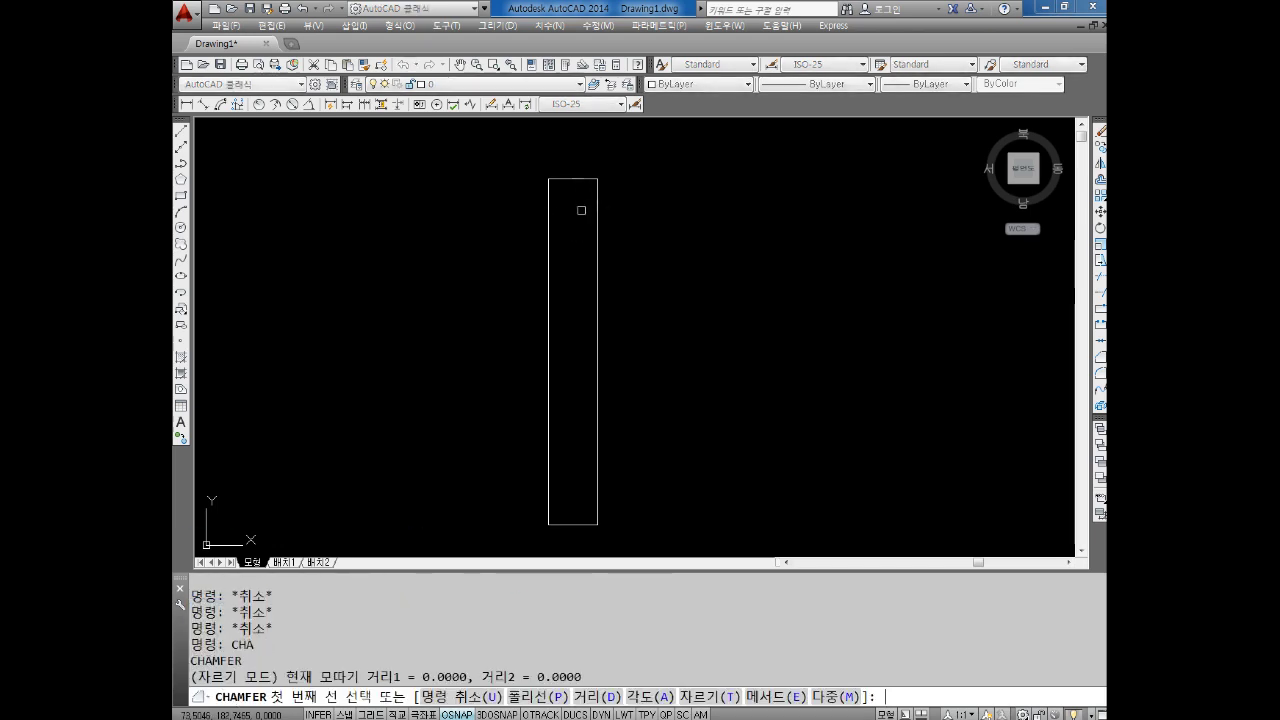
text(d)
key(Return)
text(3)
key(Return)
key(Return)
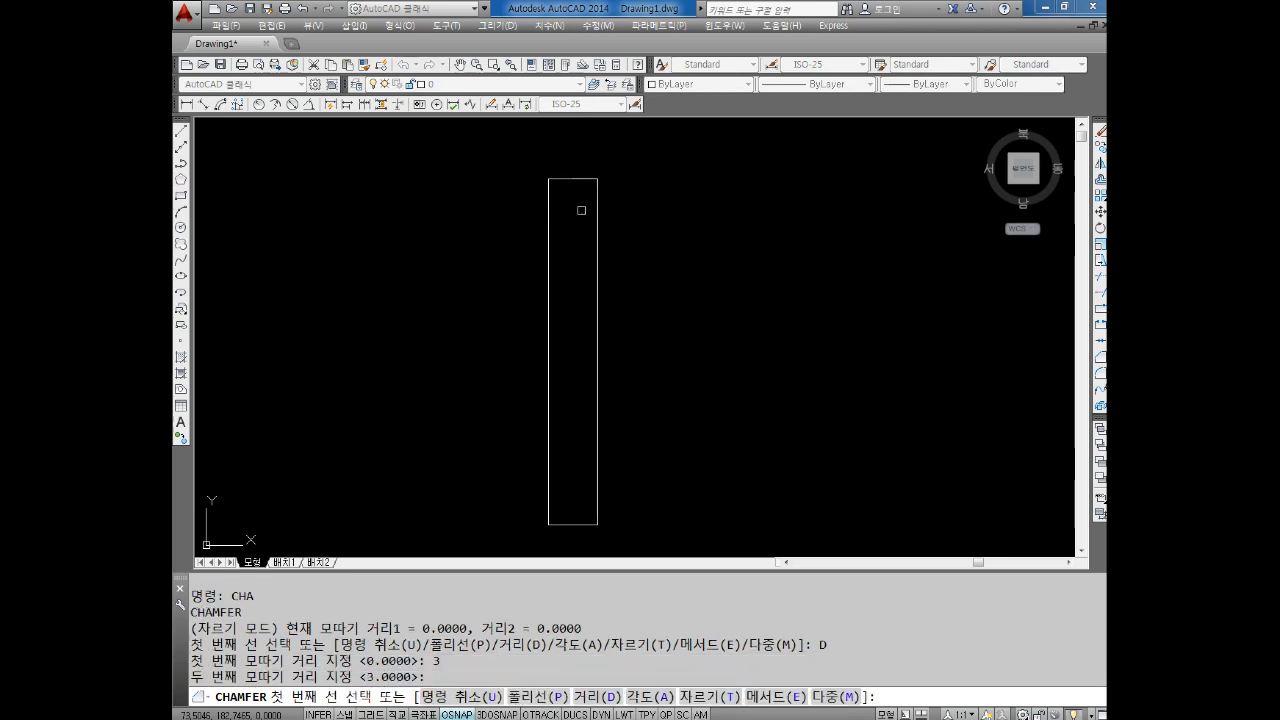
text(t)
key(Return)
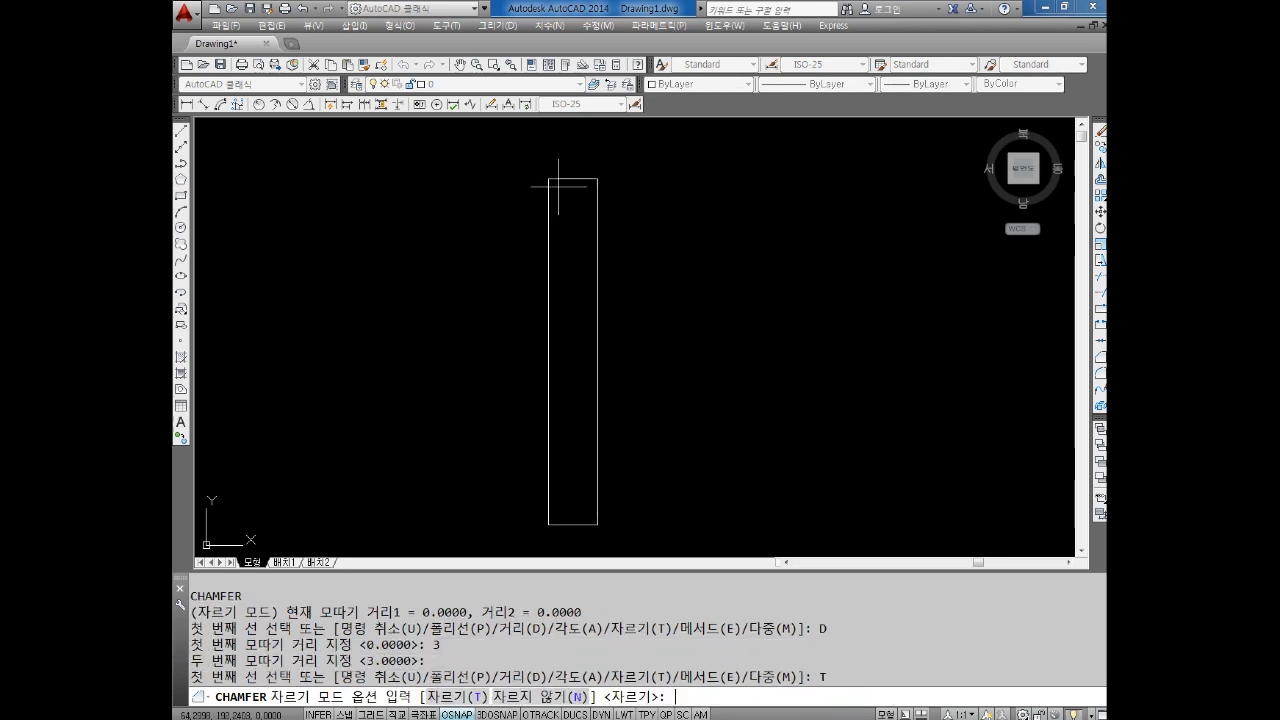
text(t)
key(Return)
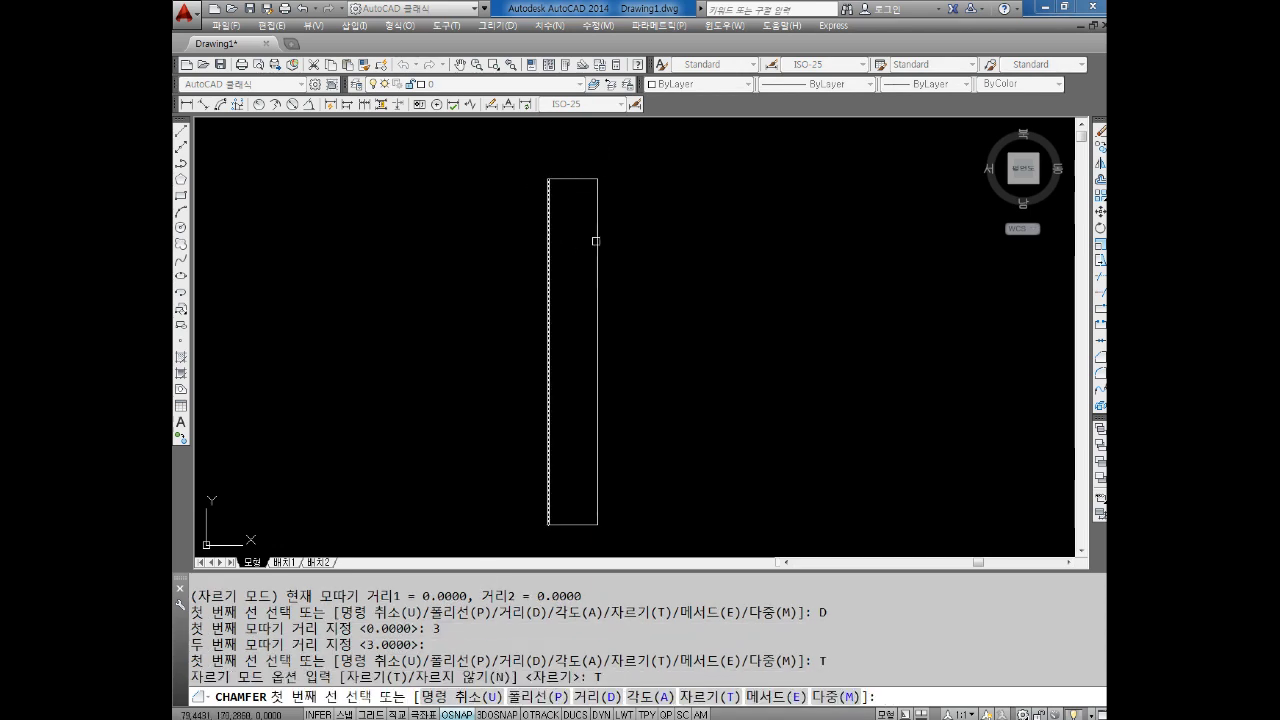
Chamfer the rectangle's top-left and top-right corners at 3 × 3
scroll(560, 240, up, 2)
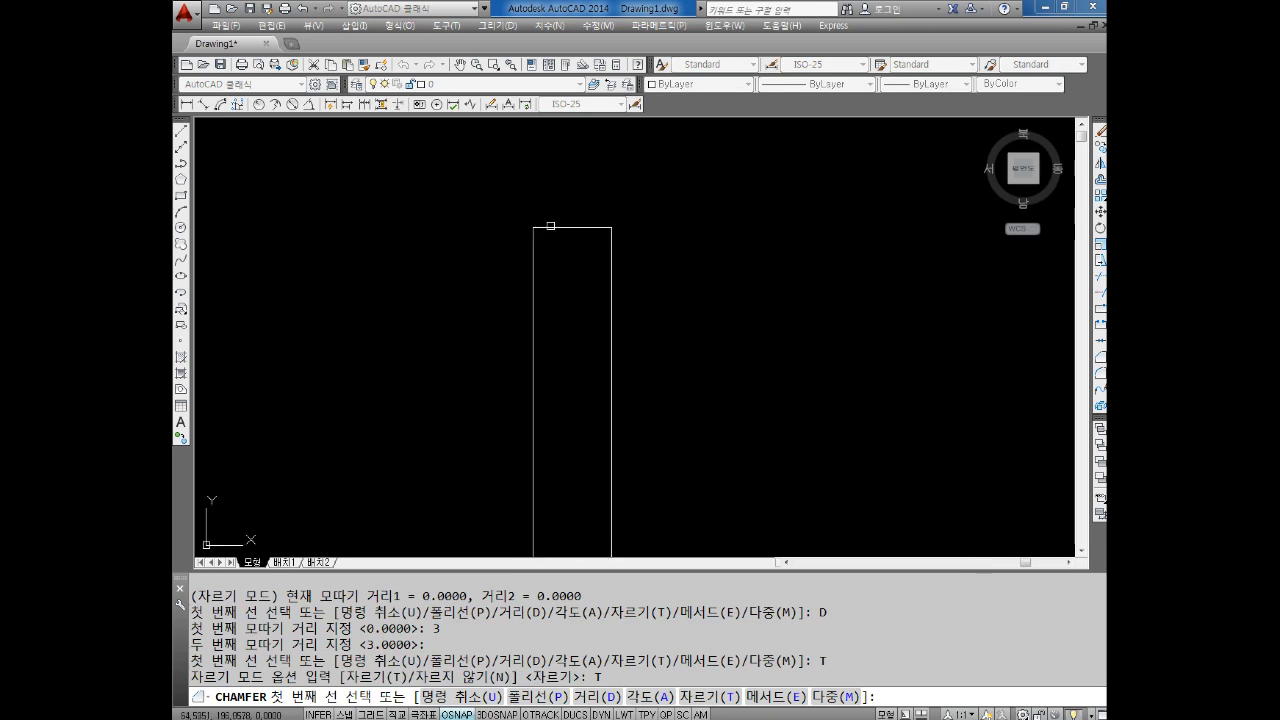
click(550, 226)
click(534, 240)
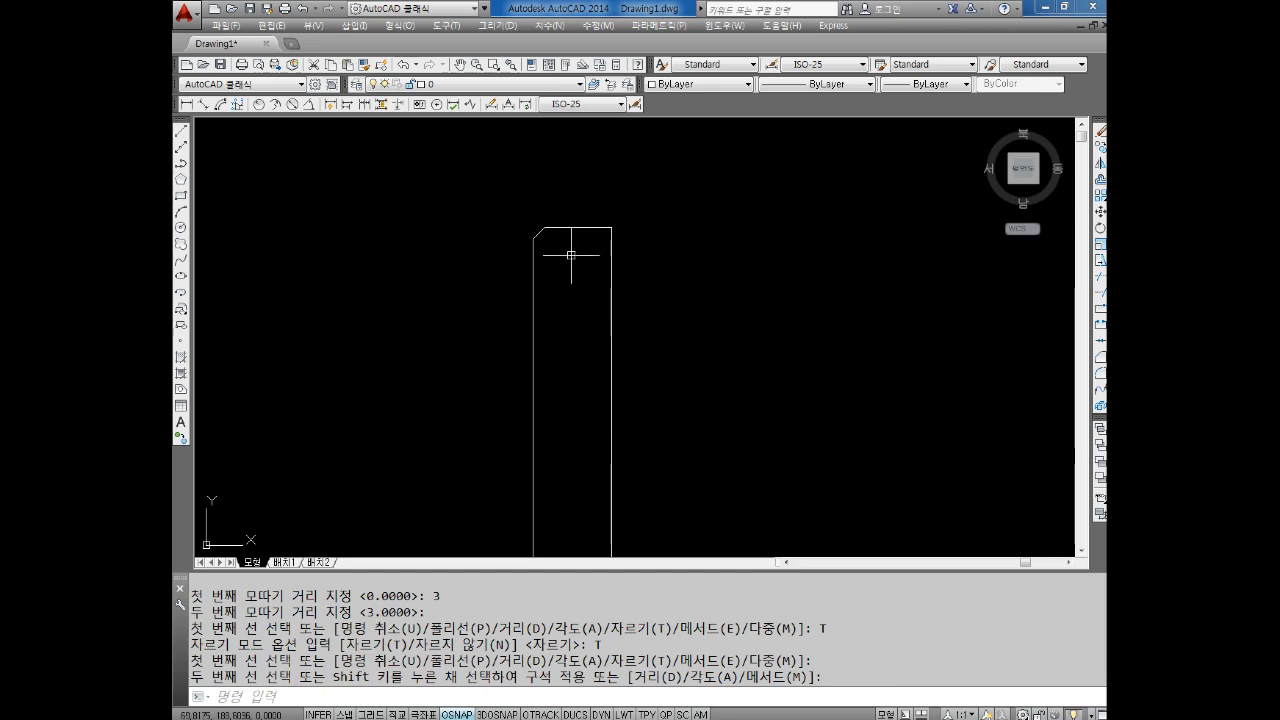
key(Return)
click(600, 228)
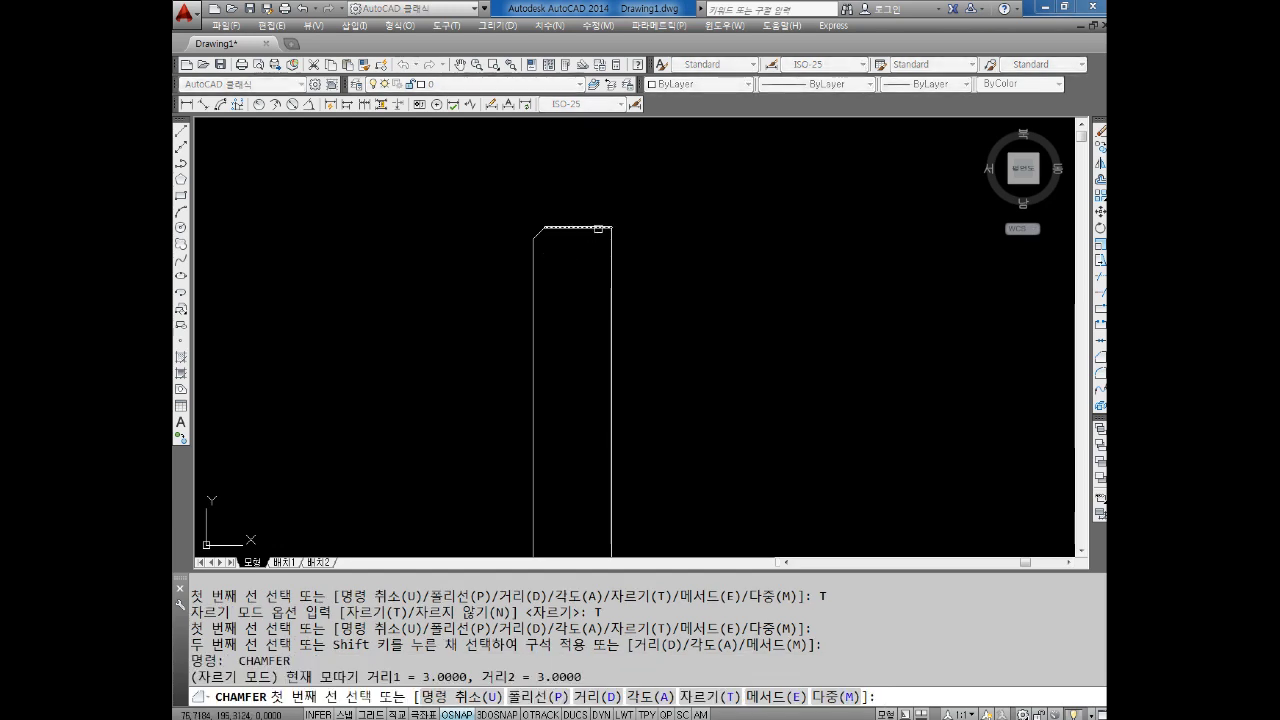
click(611, 243)
Chamfer the rectangle's bottom-left and bottom-right corners at 3 × 3
mouse_move(570, 405)
middle_down()
mouse_move(558, 291)
mouse_move(537, 277)
middle_up()
key(Return)
scroll(543, 457, up, 2)
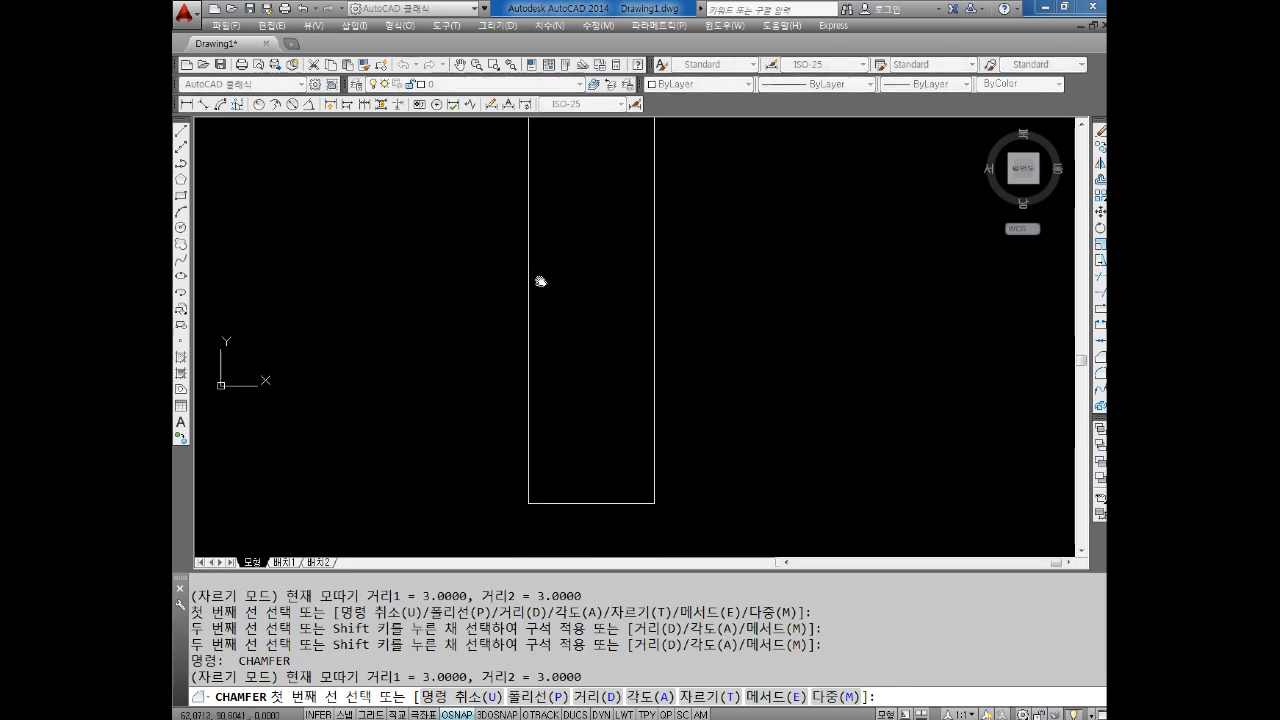
click(528, 476)
click(543, 500)
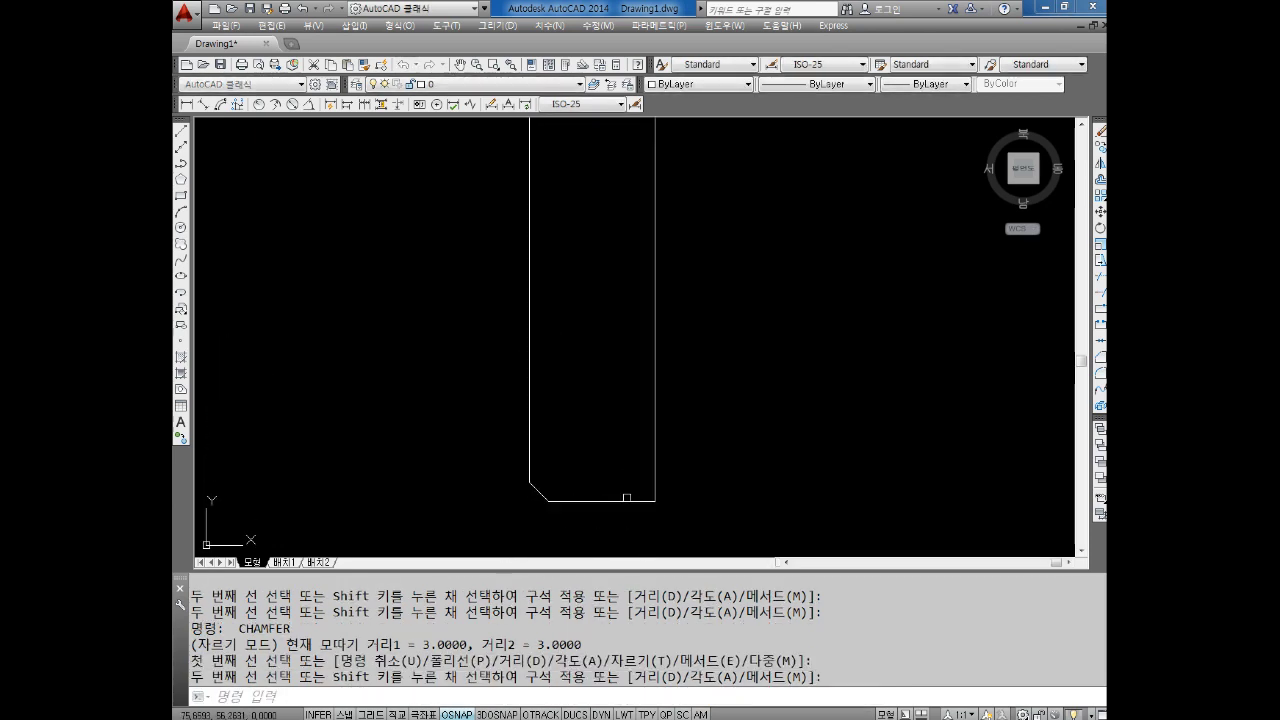
key(Return)
click(655, 475)
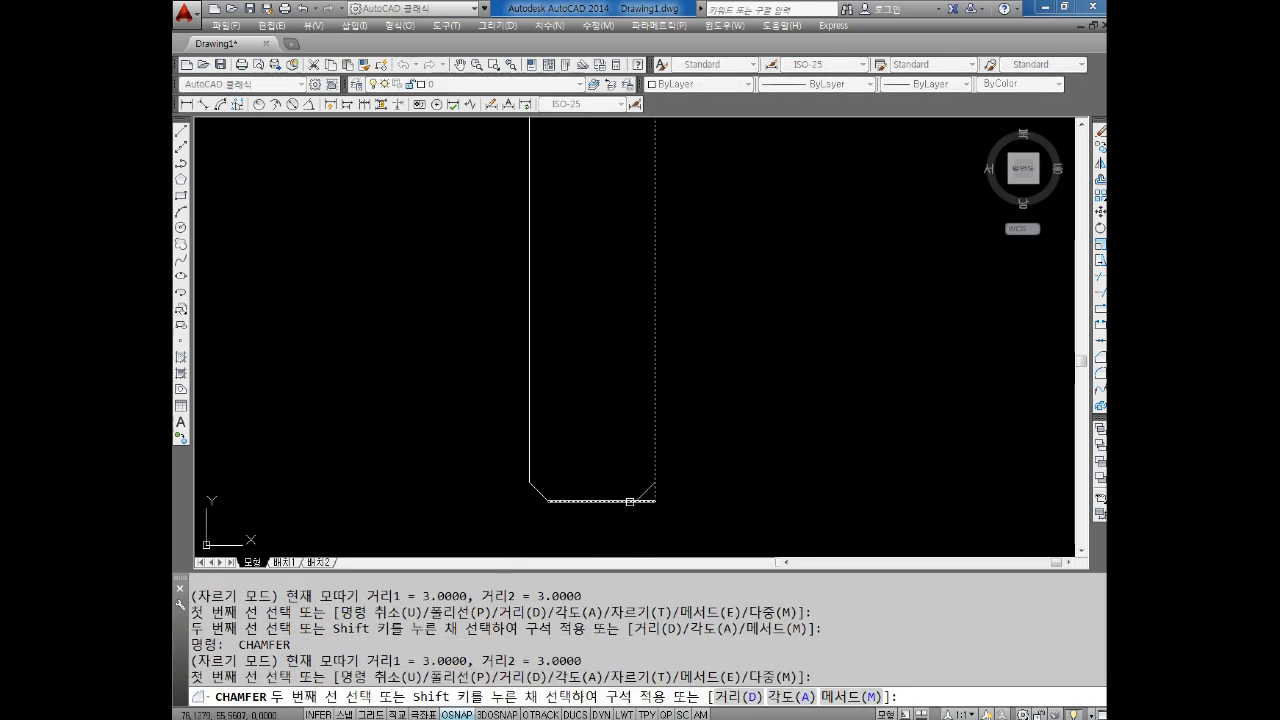
click(629, 501)
scroll(574, 354, down, 2)
scroll(567, 236, down, 1)
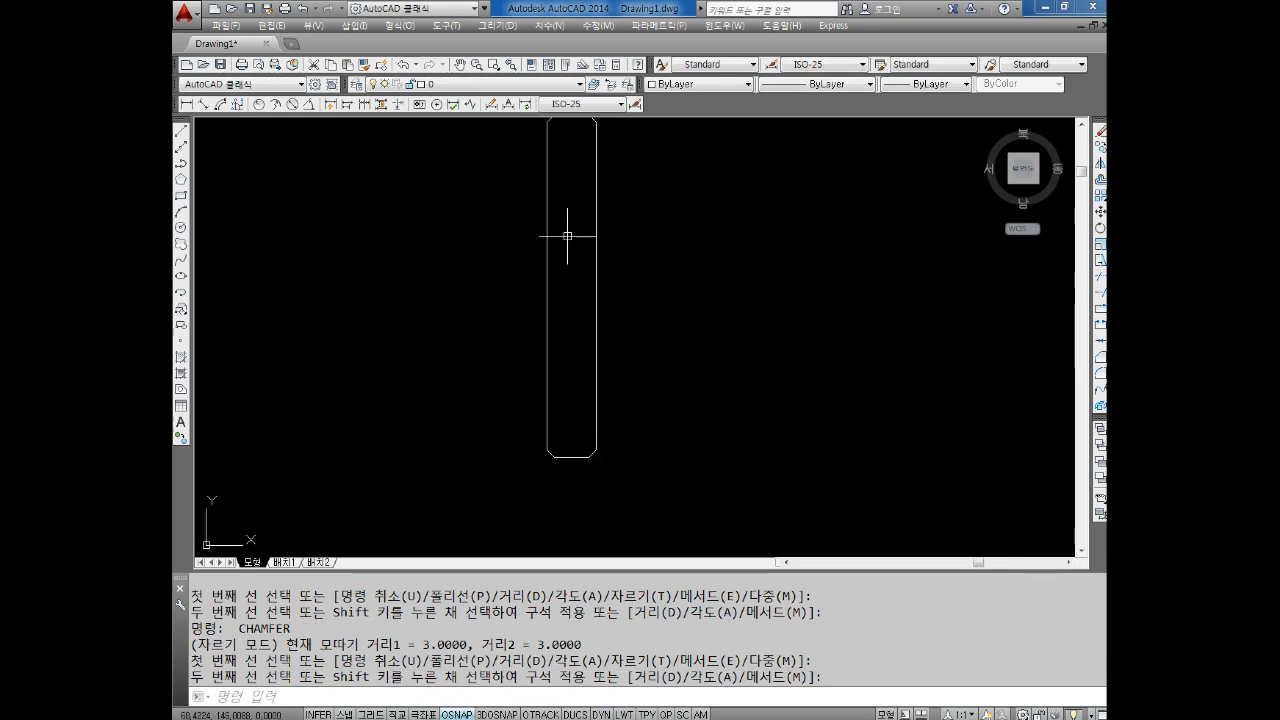
middle_drag(567, 236, 569, 200)
scroll(560, 205, up, 3)
Dimension the top-right chamfer with vertical and horizontal 3 linear dimensions
key(Escape)
key(Escape)
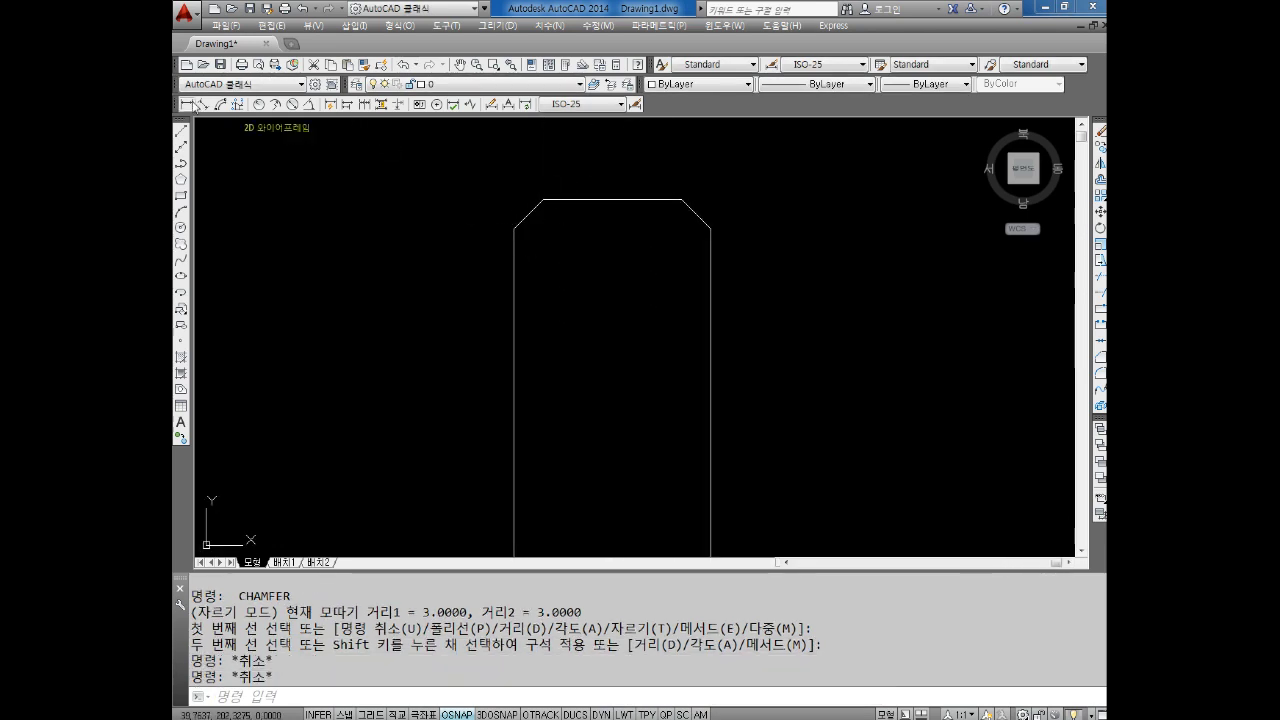
click(186, 104)
click(683, 200)
click(711, 228)
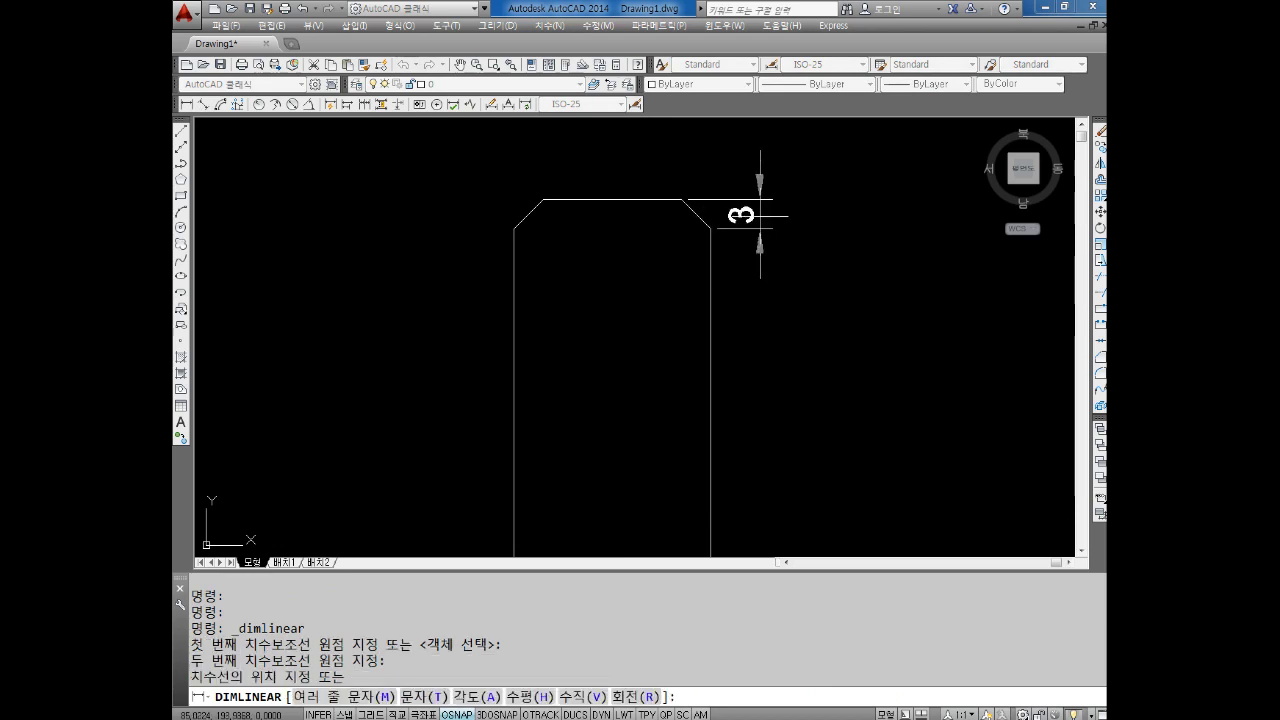
click(768, 215)
key(Return)
click(683, 200)
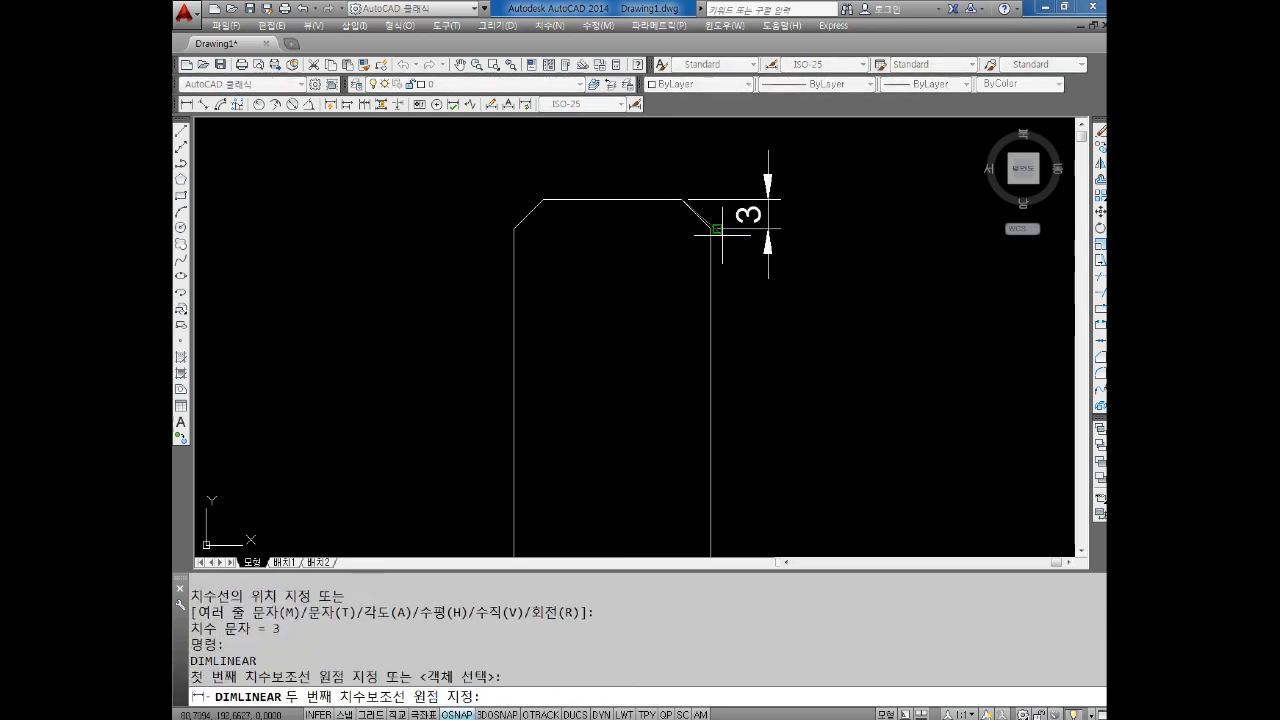
click(711, 228)
click(696, 161)
key(Escape)
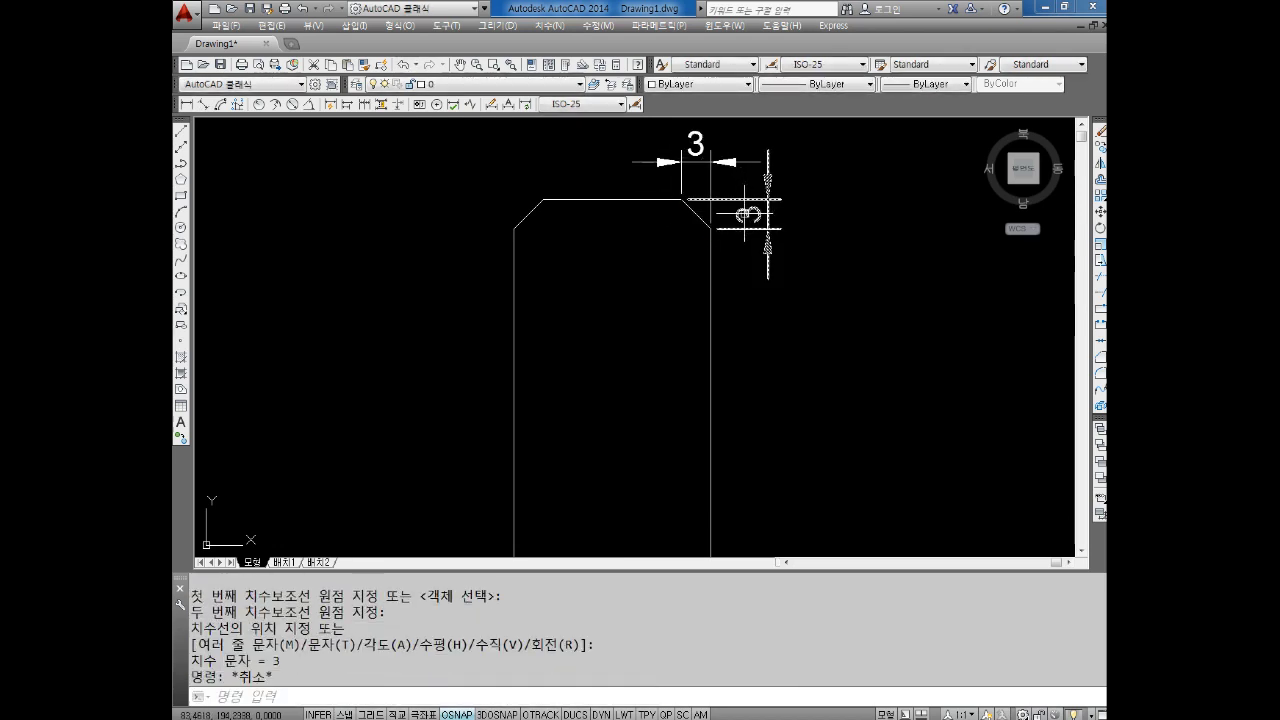
Draw a radius 1 circle at the top-left chamfer's lower end
middle_drag(720, 220, 690, 236)
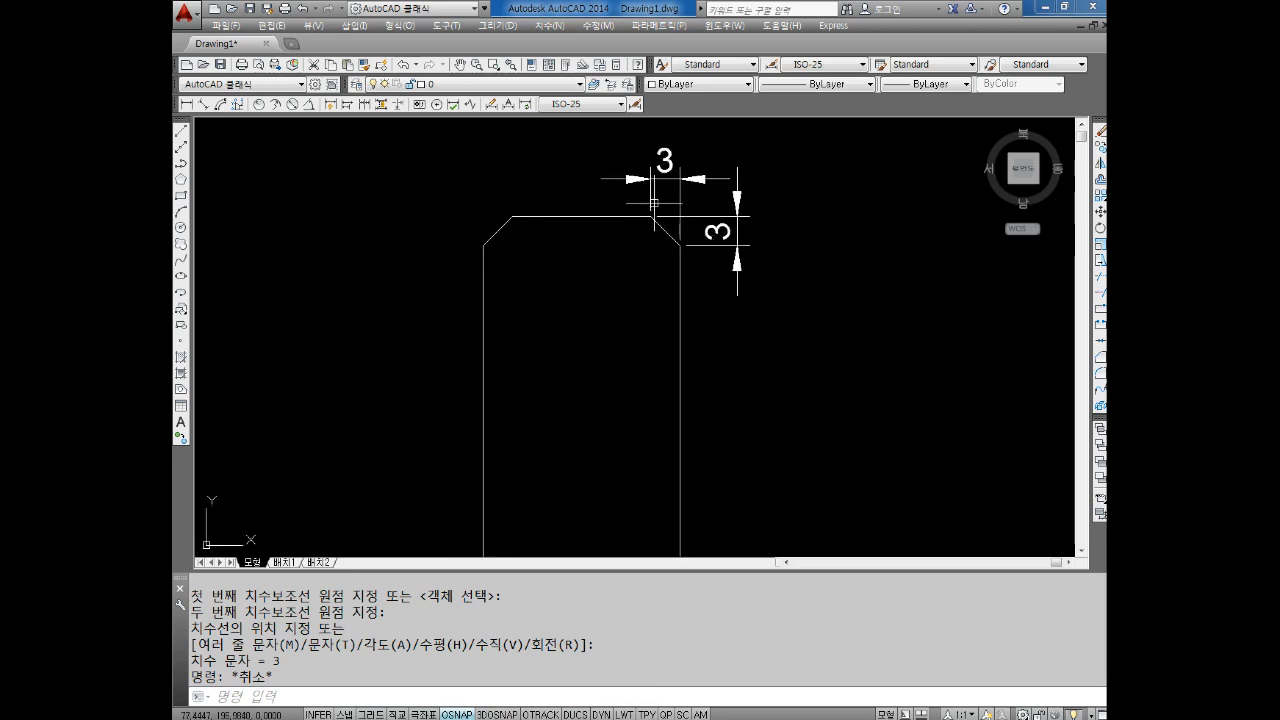
key(Escape)
key(Escape)
text(C)
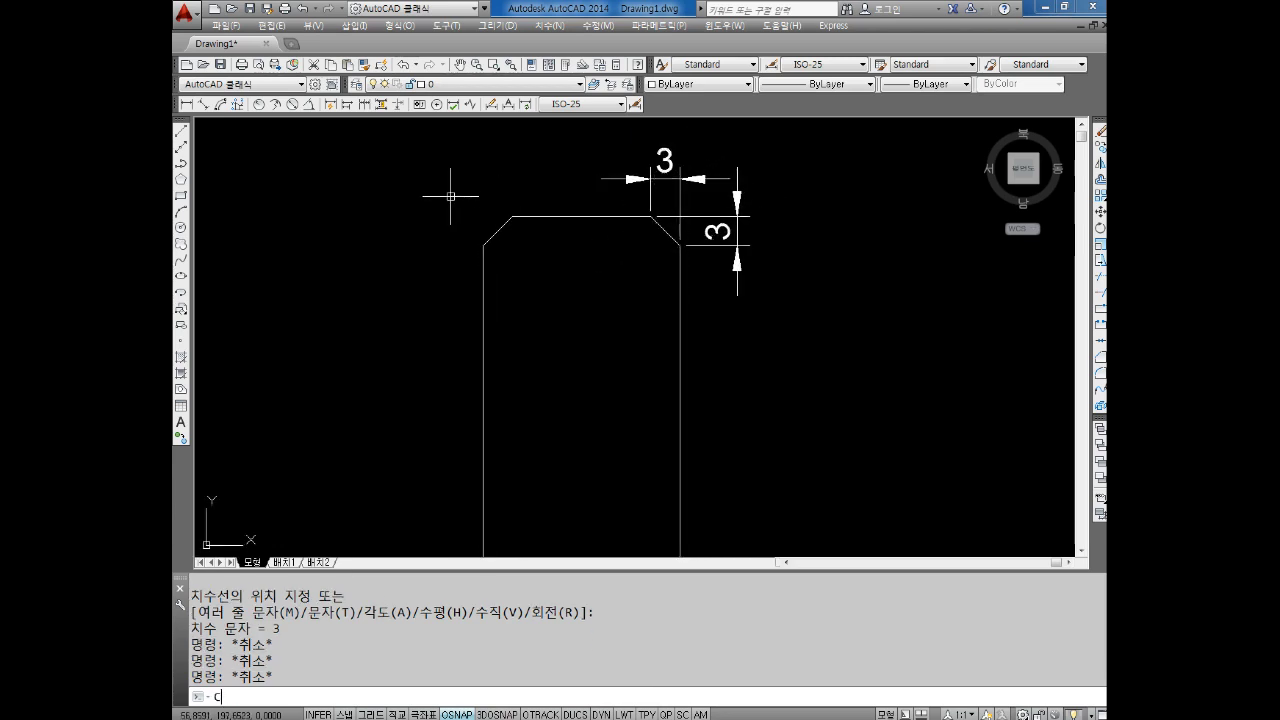
key(Return)
click(483, 245)
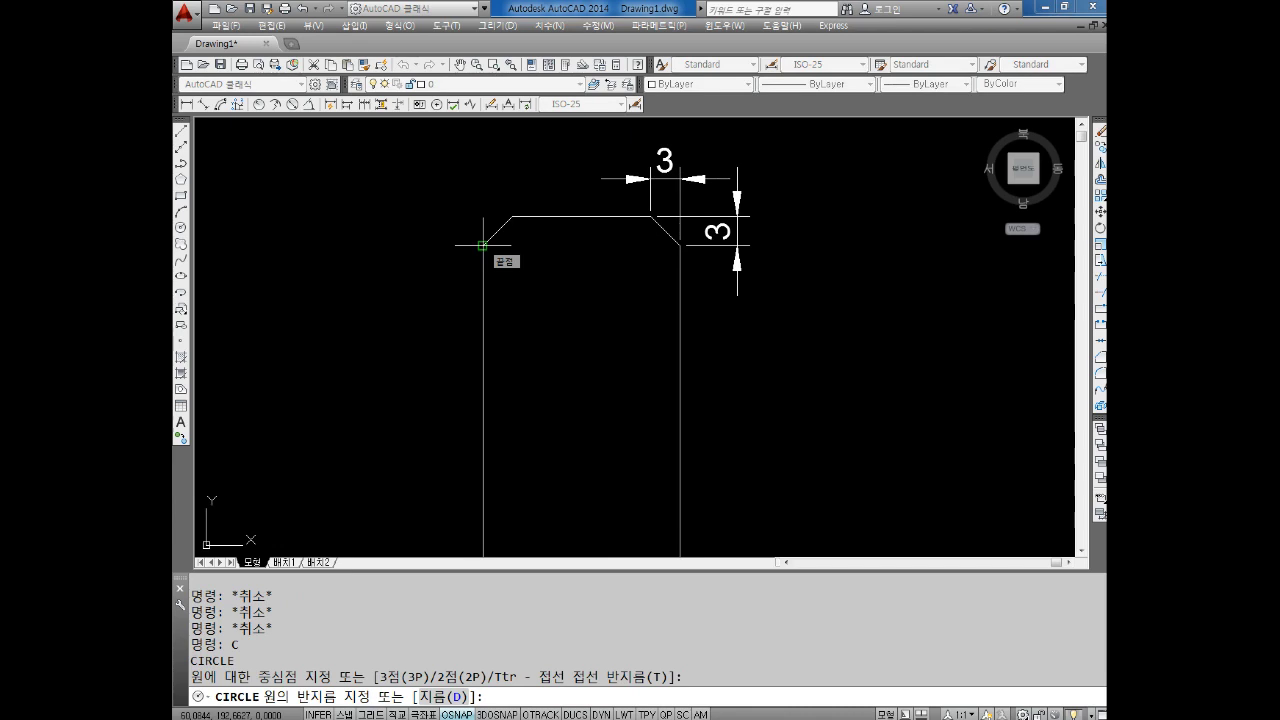
text(1)
key(Return)
scroll(510, 255, up, 2)
key(Escape)
key(Escape)
key(Escape)
Copy the small circle onto the remaining three top chamfer endpoints
text(c)
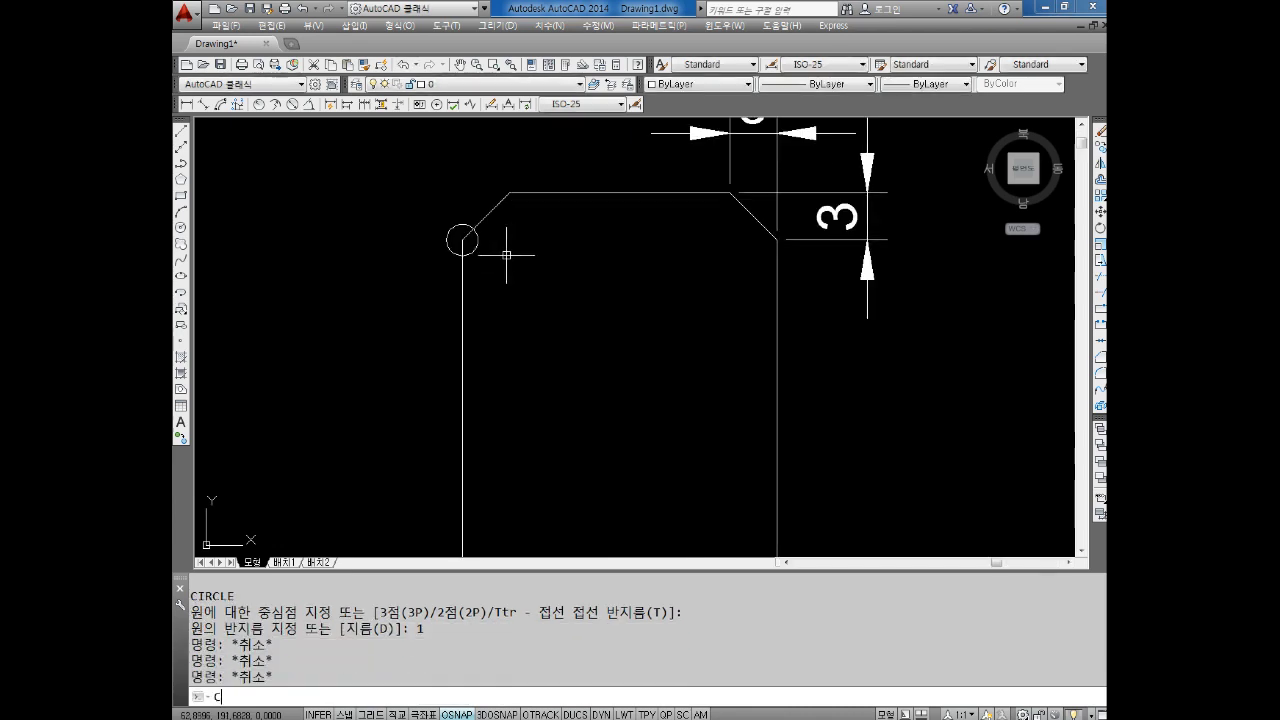
text(o)
key(Return)
drag(440, 220, 485, 262)
key(Return)
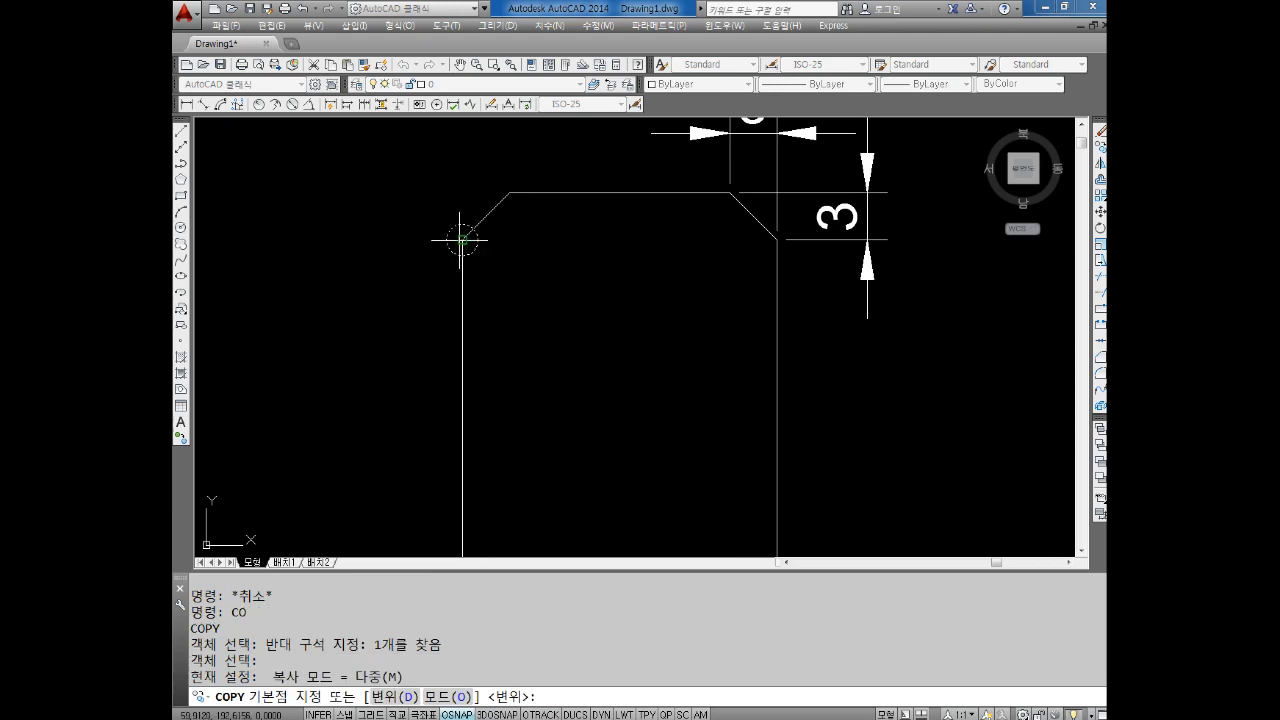
click(462, 240)
click(509, 192)
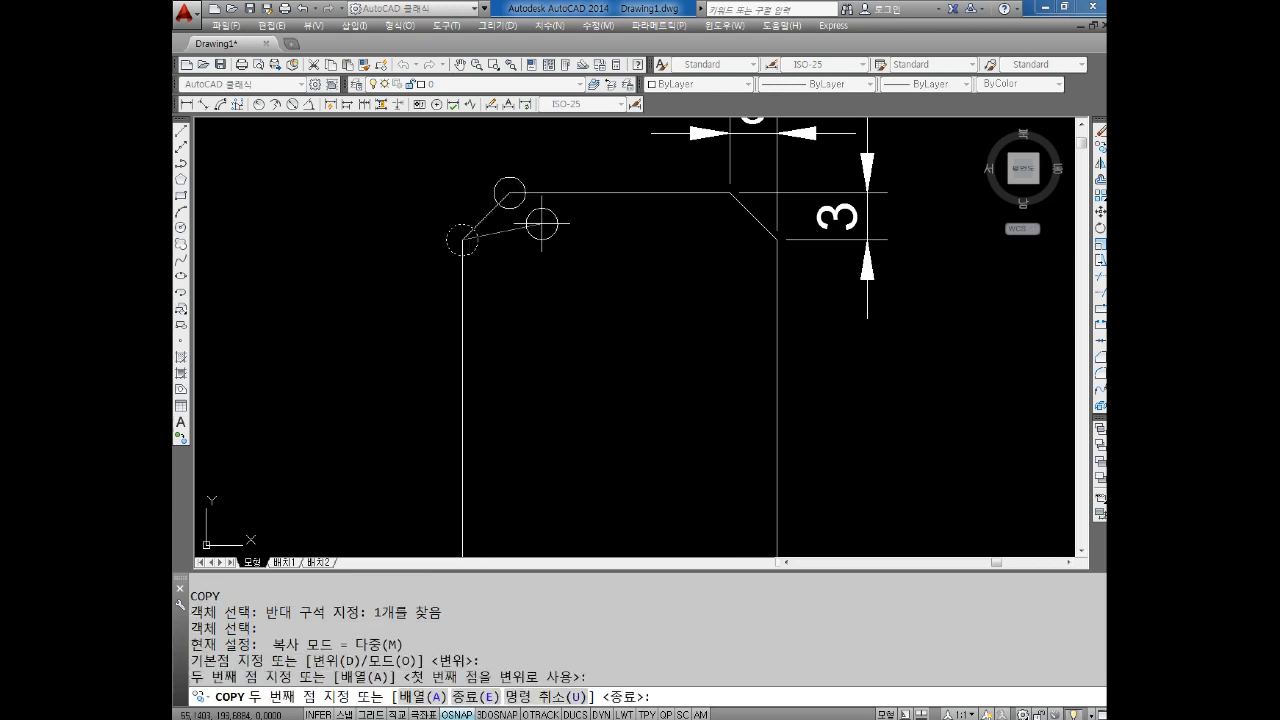
click(729, 192)
click(777, 240)
scroll(746, 358, down, 4)
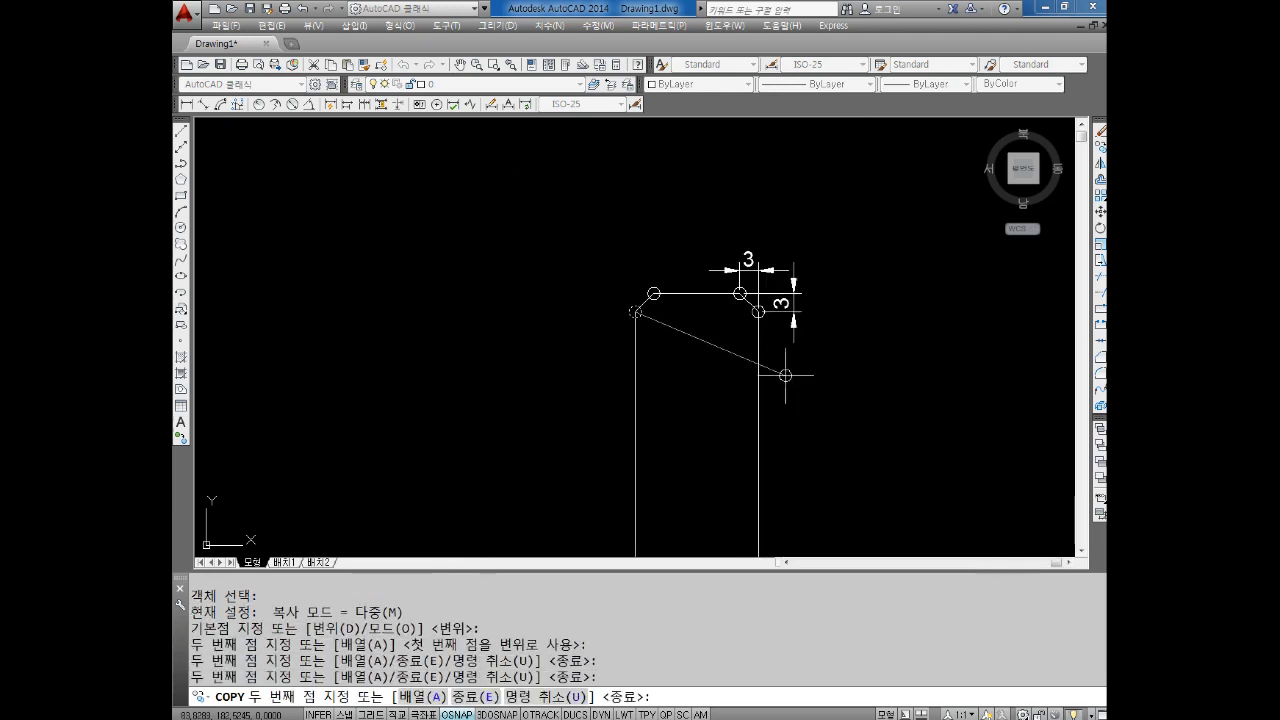
scroll(751, 304, up, 4)
key(Escape)
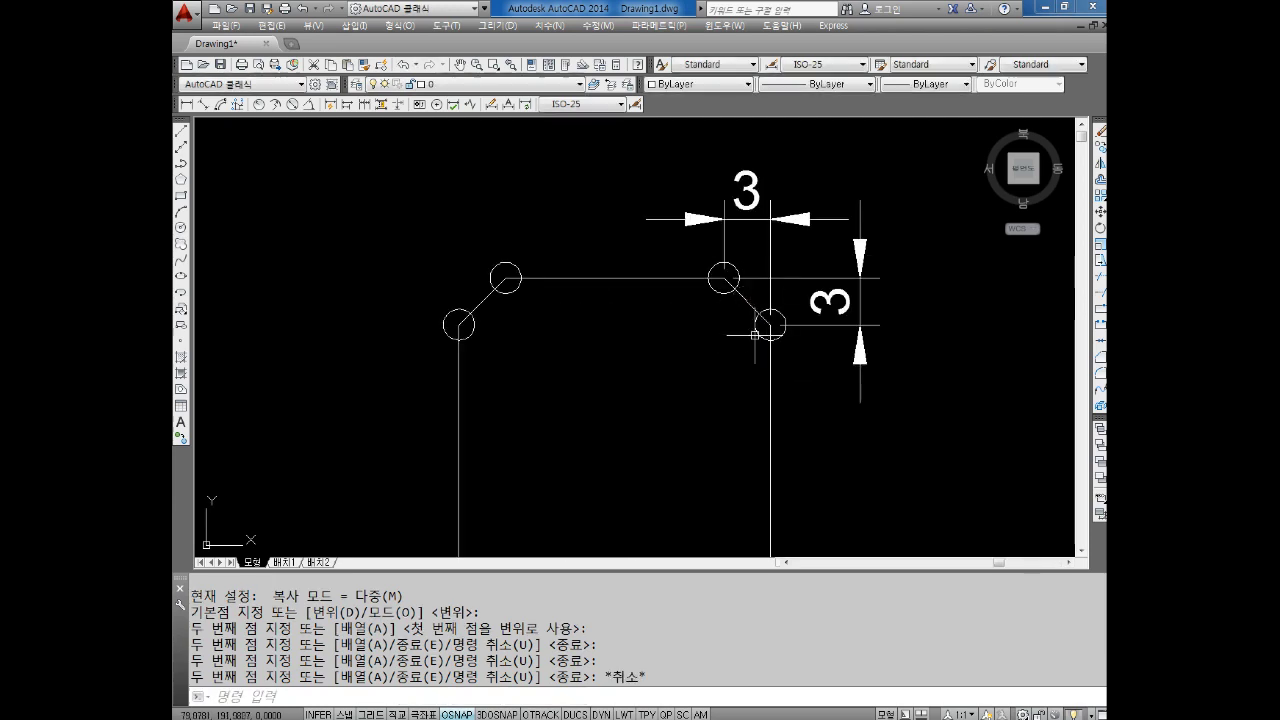
key(Escape)
key(Escape)
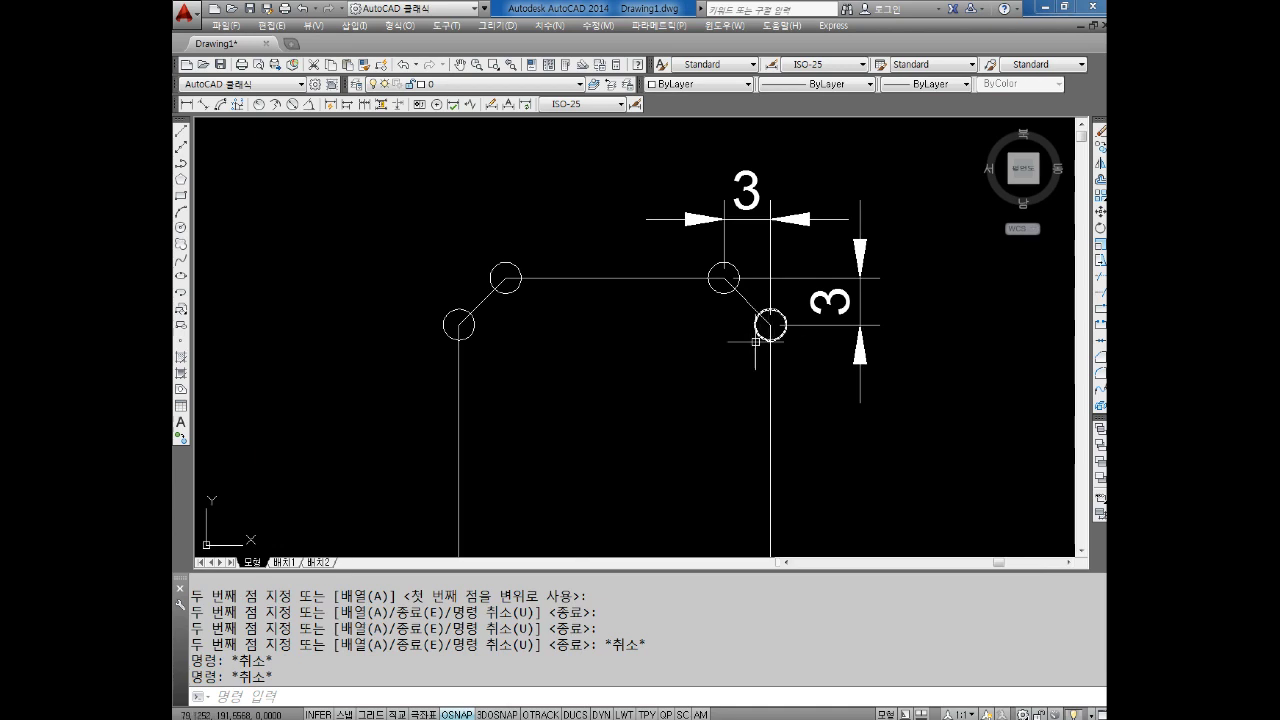
scroll(645, 430, down, 2)
scroll(560, 310, down, 1)
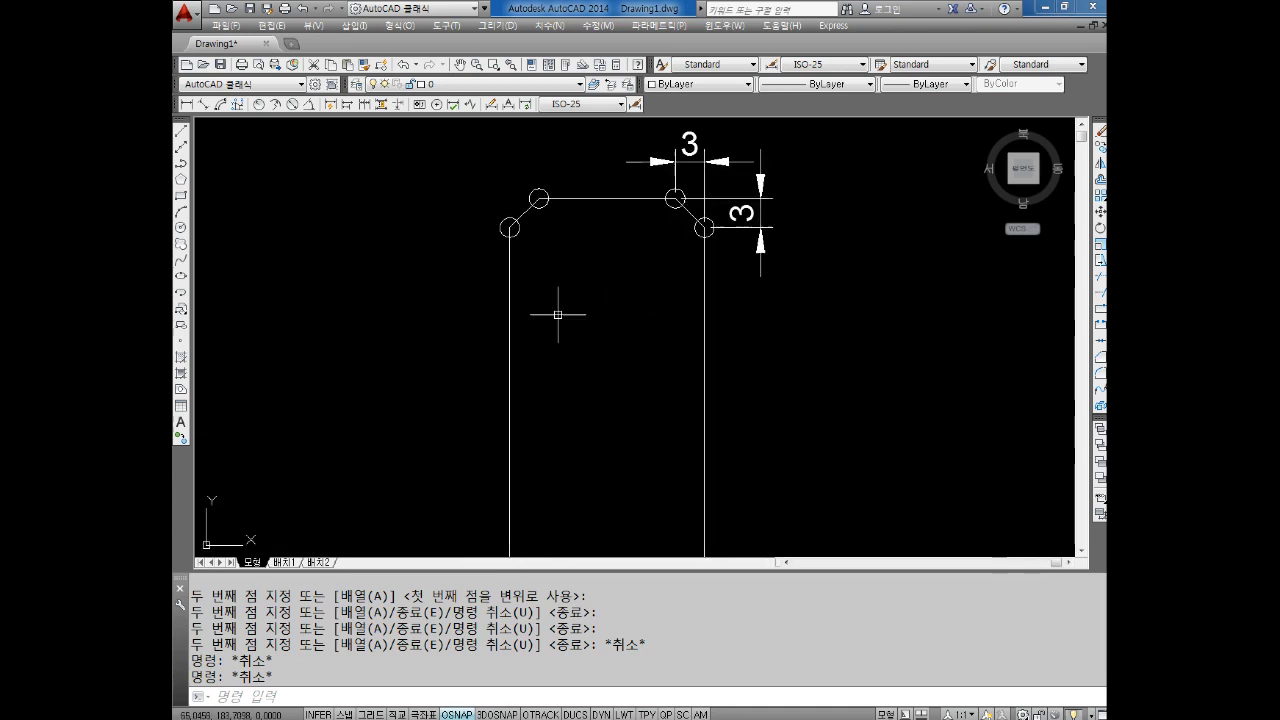
scroll(549, 429, down, 1)
scroll(583, 360, down, 2)
middle_drag(583, 360, 569, 300)
scroll(569, 305, down, 3)
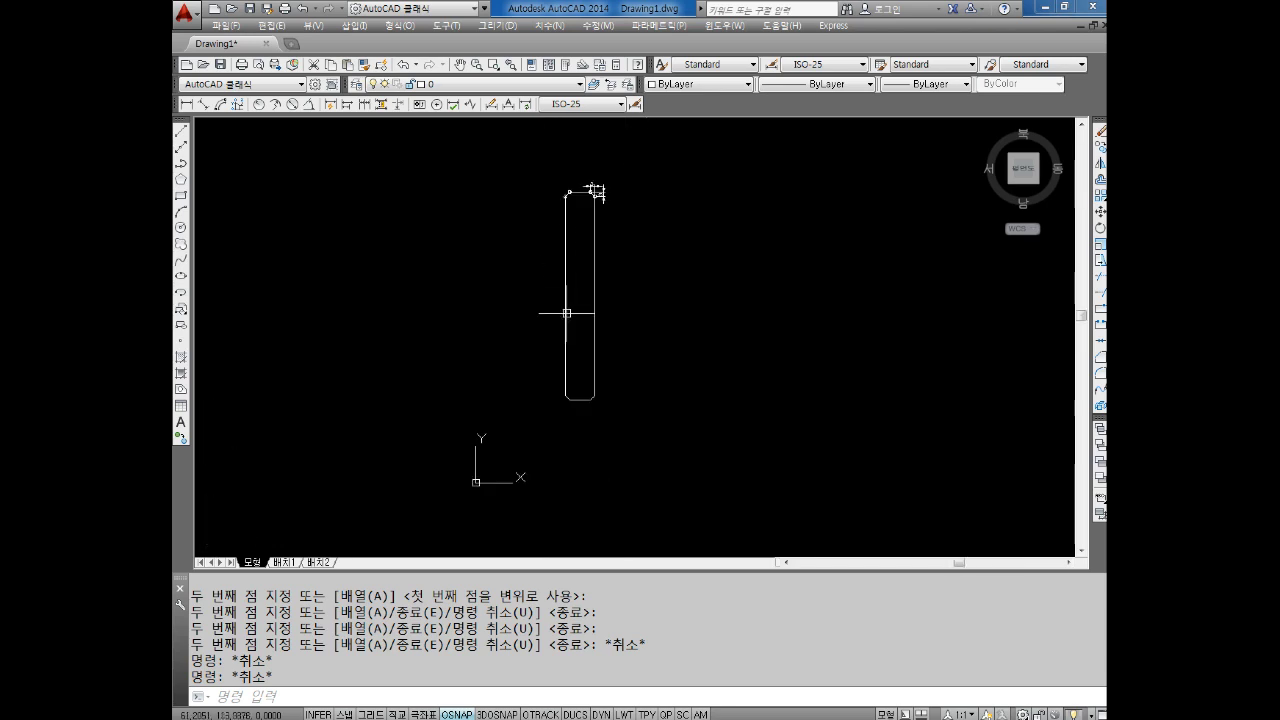
scroll(570, 280, up, 1)
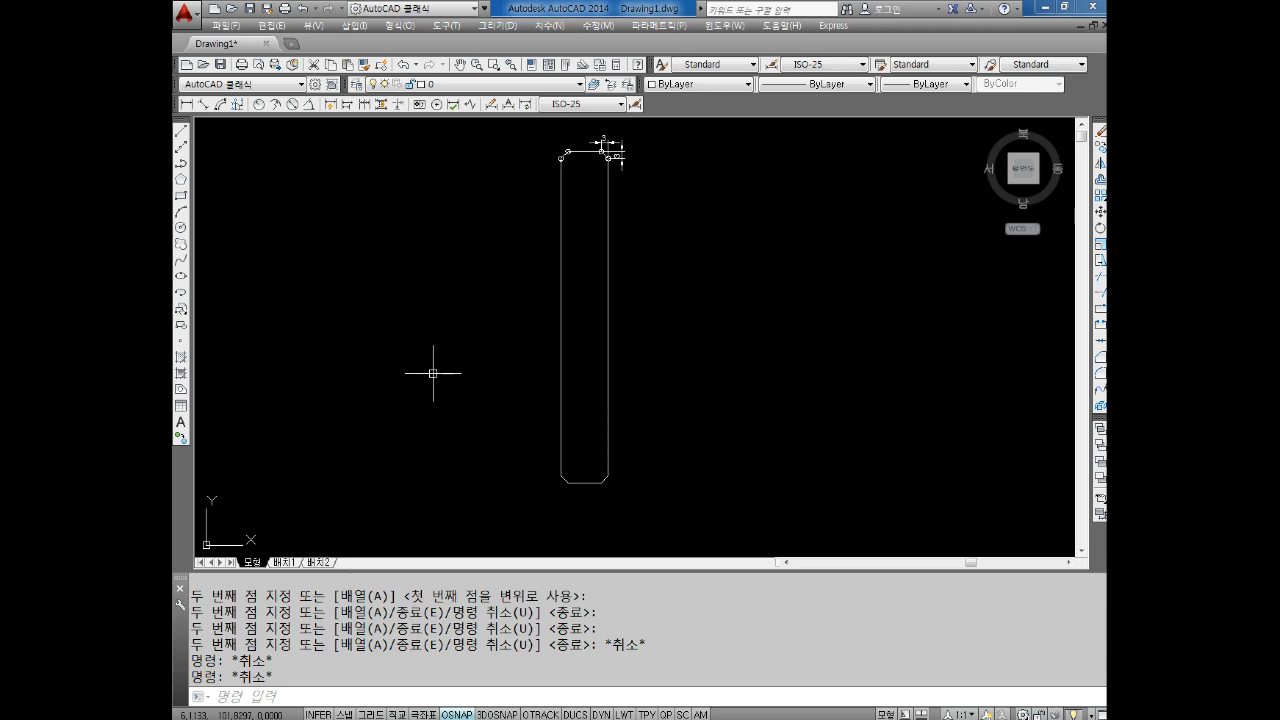
middle_drag(486, 357, 535, 362)
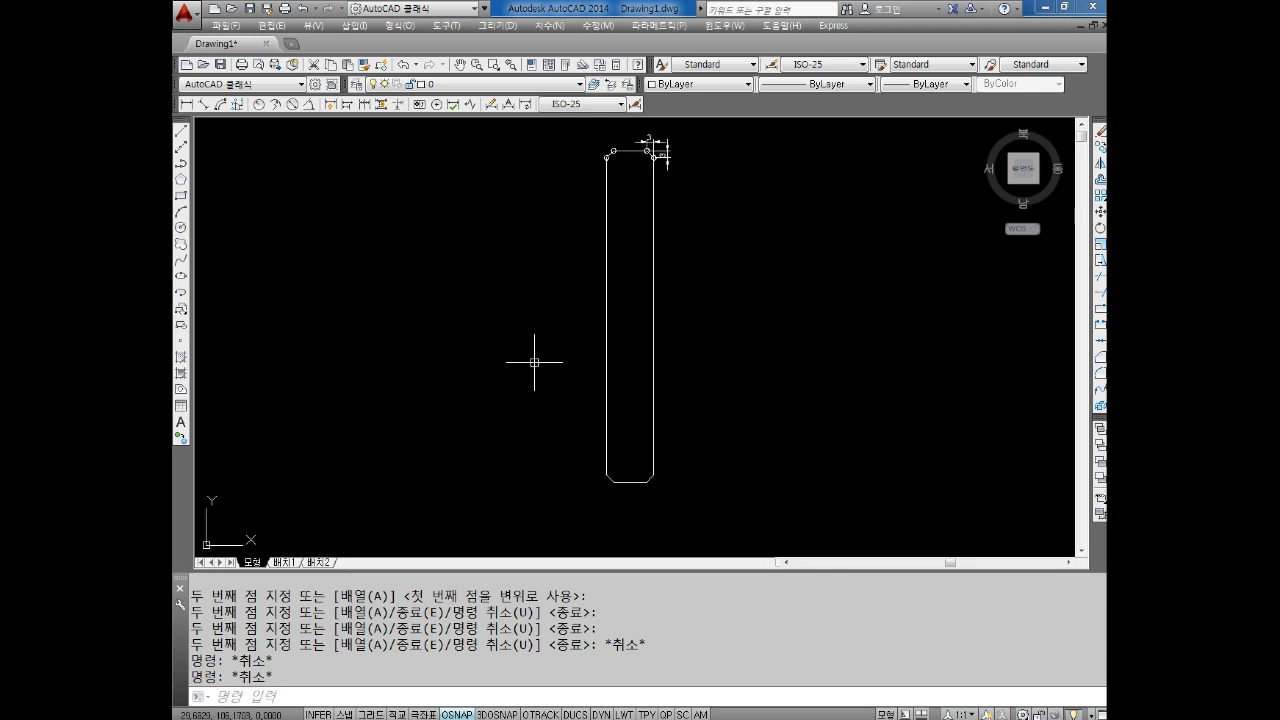
key(Escape)
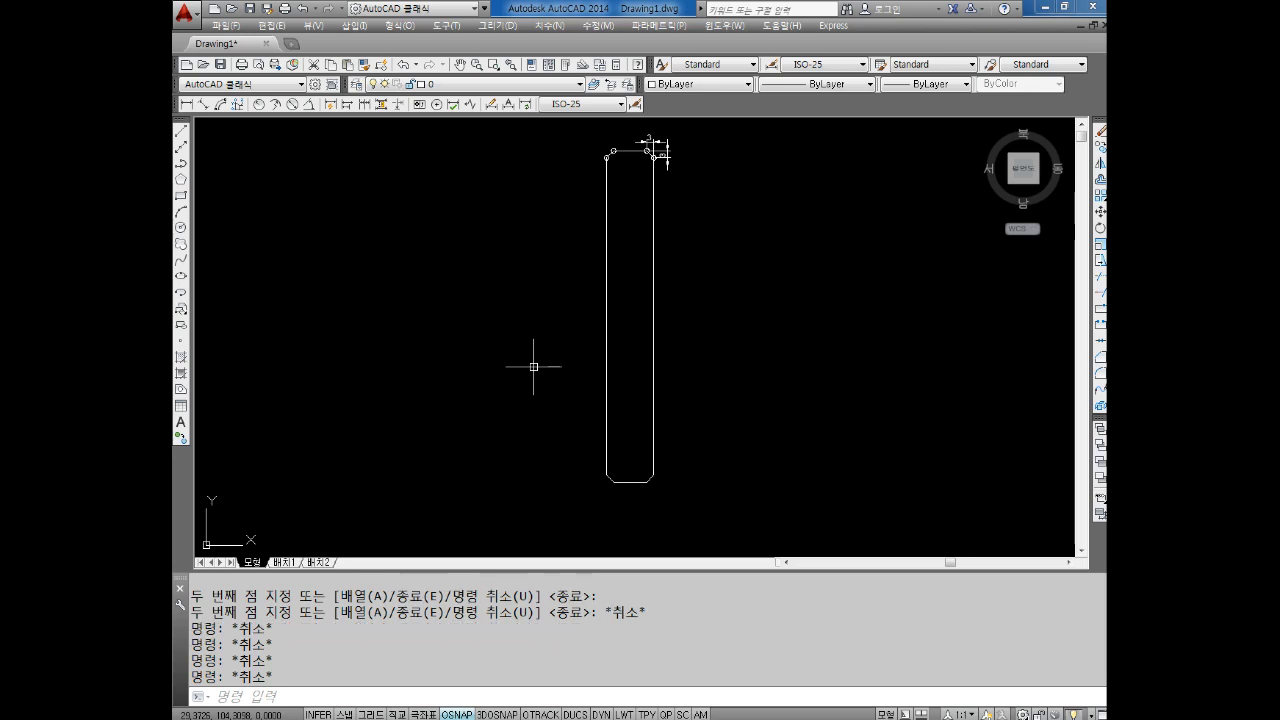
key(Escape)
key(Escape)
key(Escape)
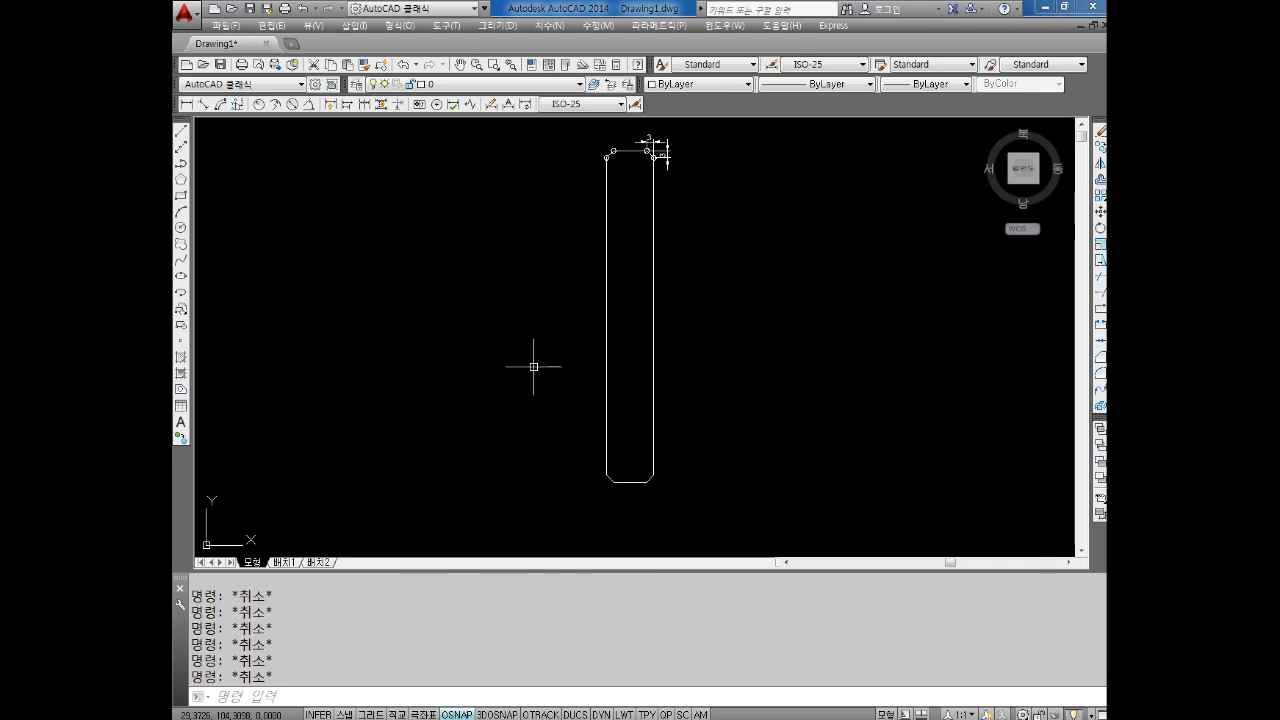
text(REC)
key(Return)
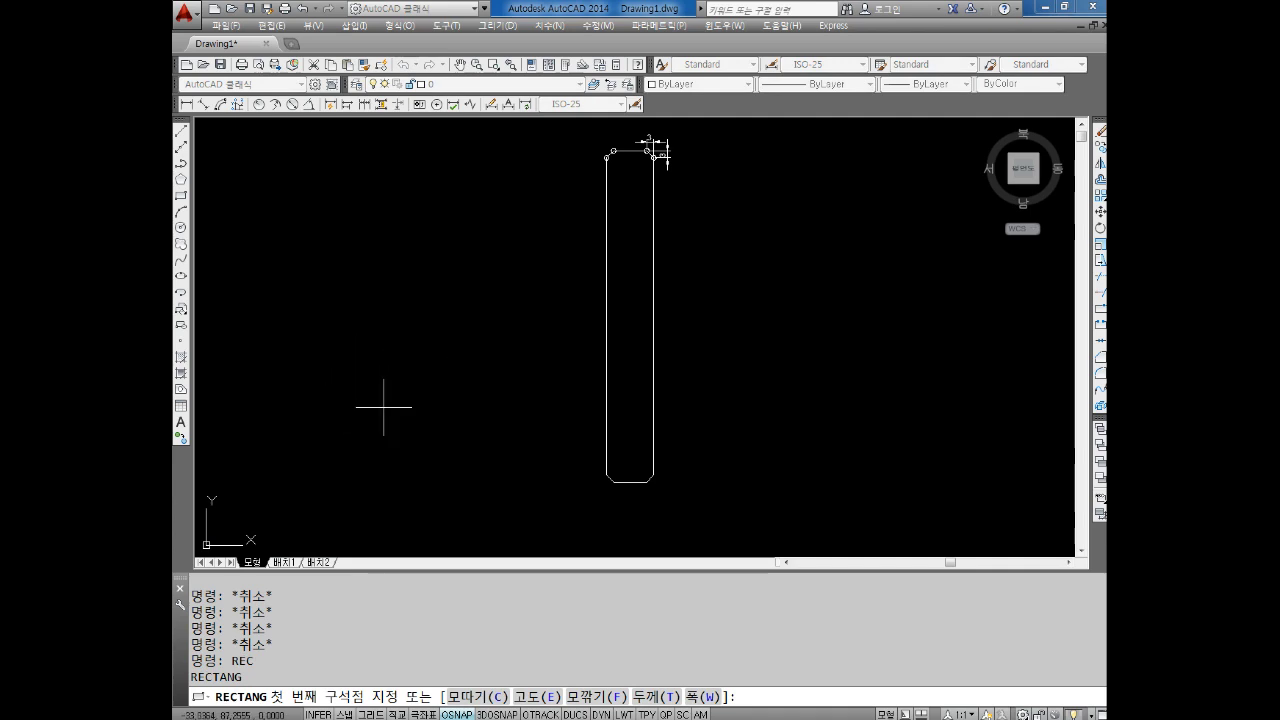
middle_drag(383, 397, 402, 407)
click(414, 431)
text(@20,)
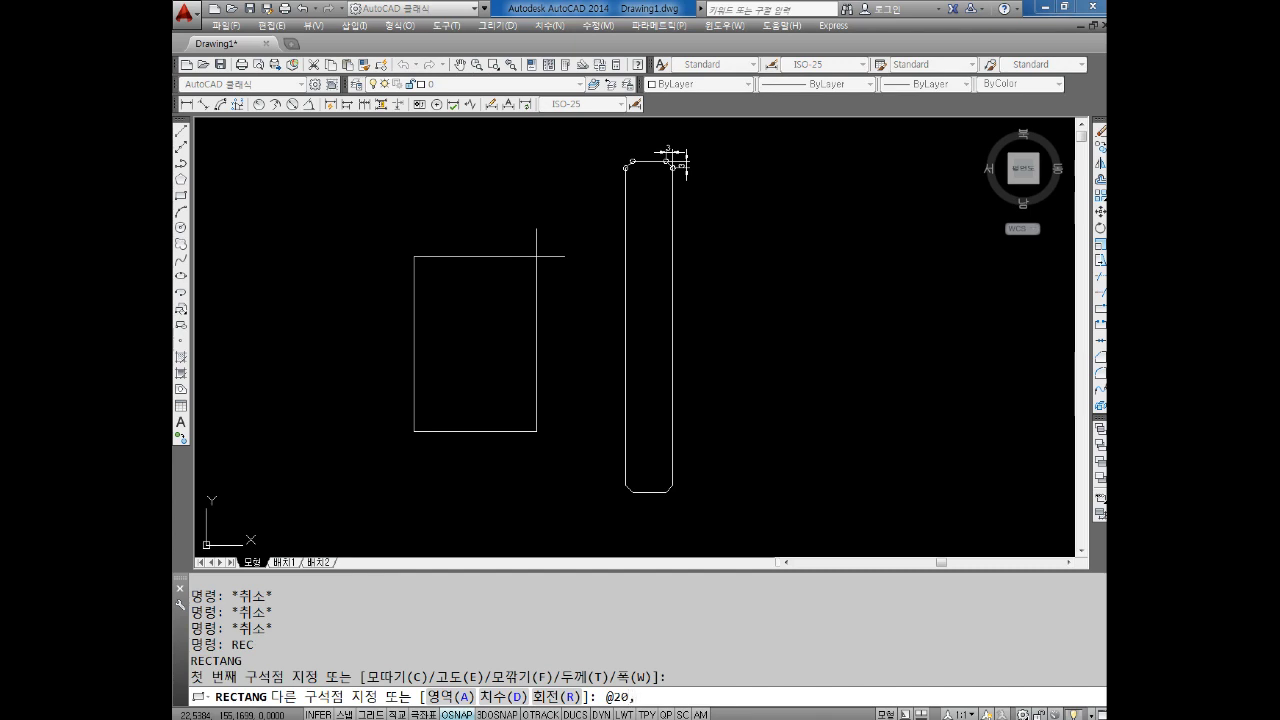
text(50)
key(Return)
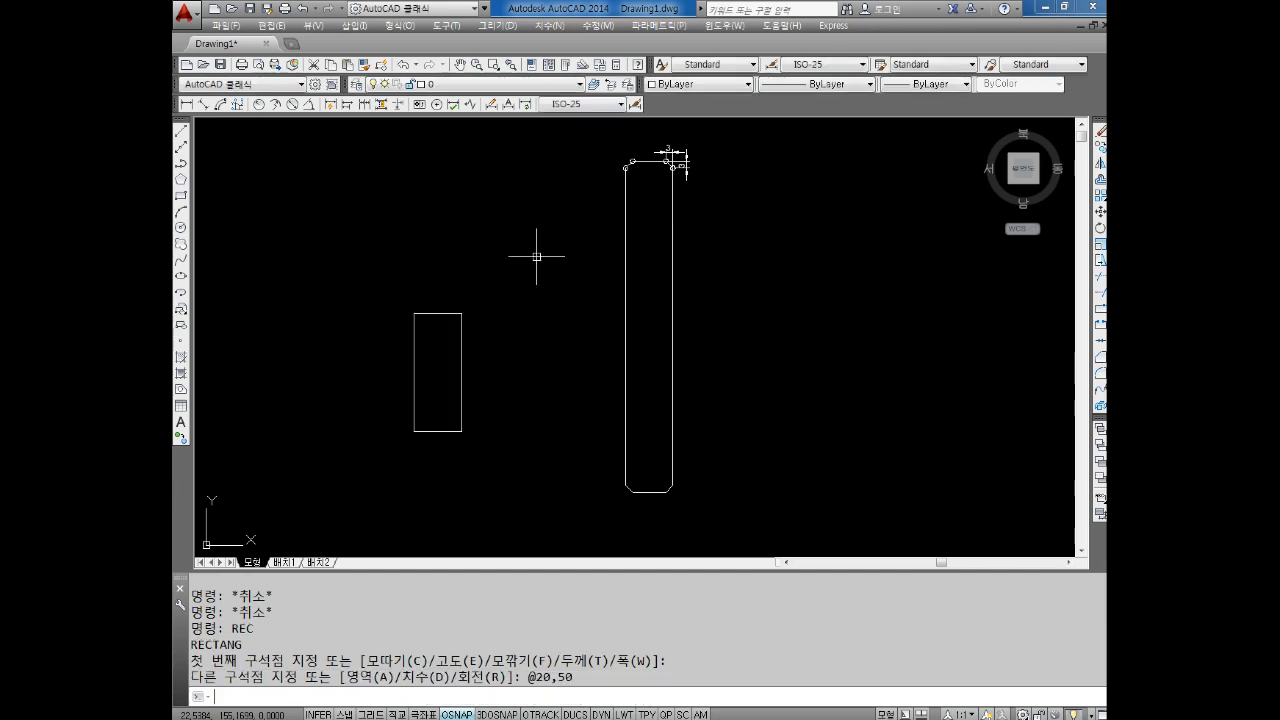
scroll(465, 365, up, 4)
mouse_move(531, 374)
middle_down()
mouse_move(614, 320)
mouse_move(586, 386)
middle_up()
scroll(570, 340, down, 4)
scroll(555, 322, up, 2)
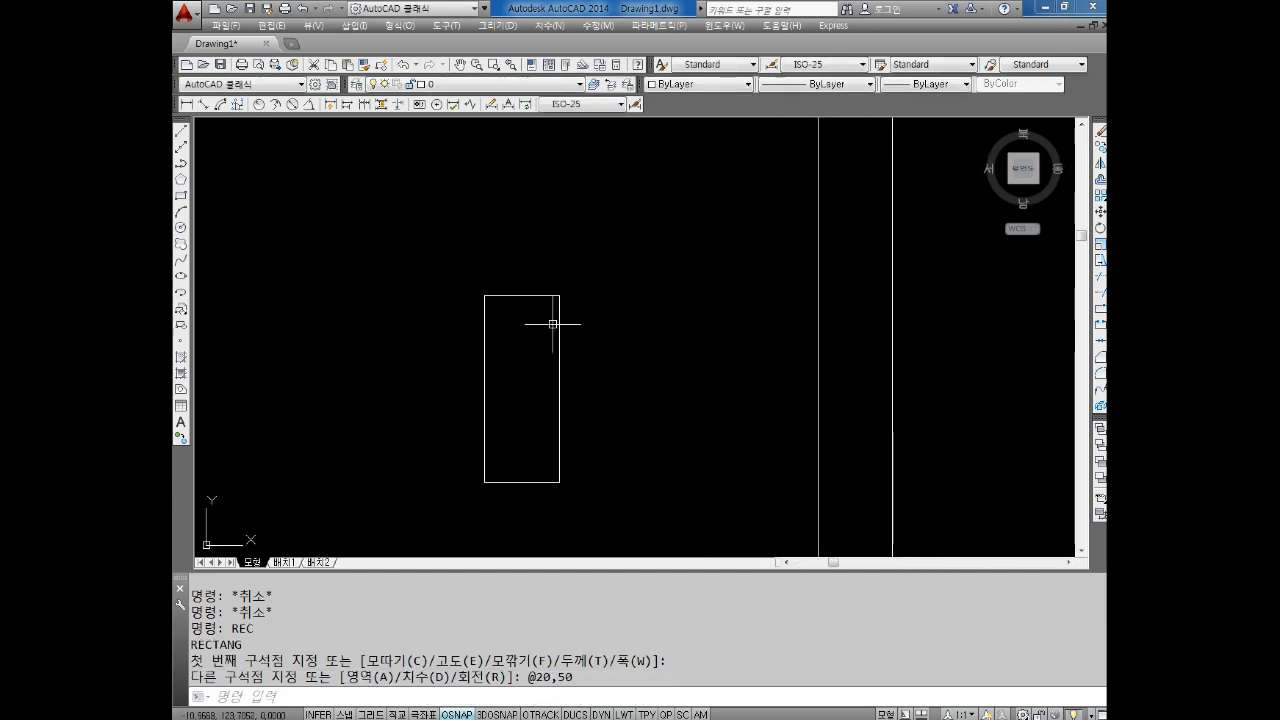
scroll(580, 340, down, 2)
key(Escape)
key(Escape)
key(Escape)
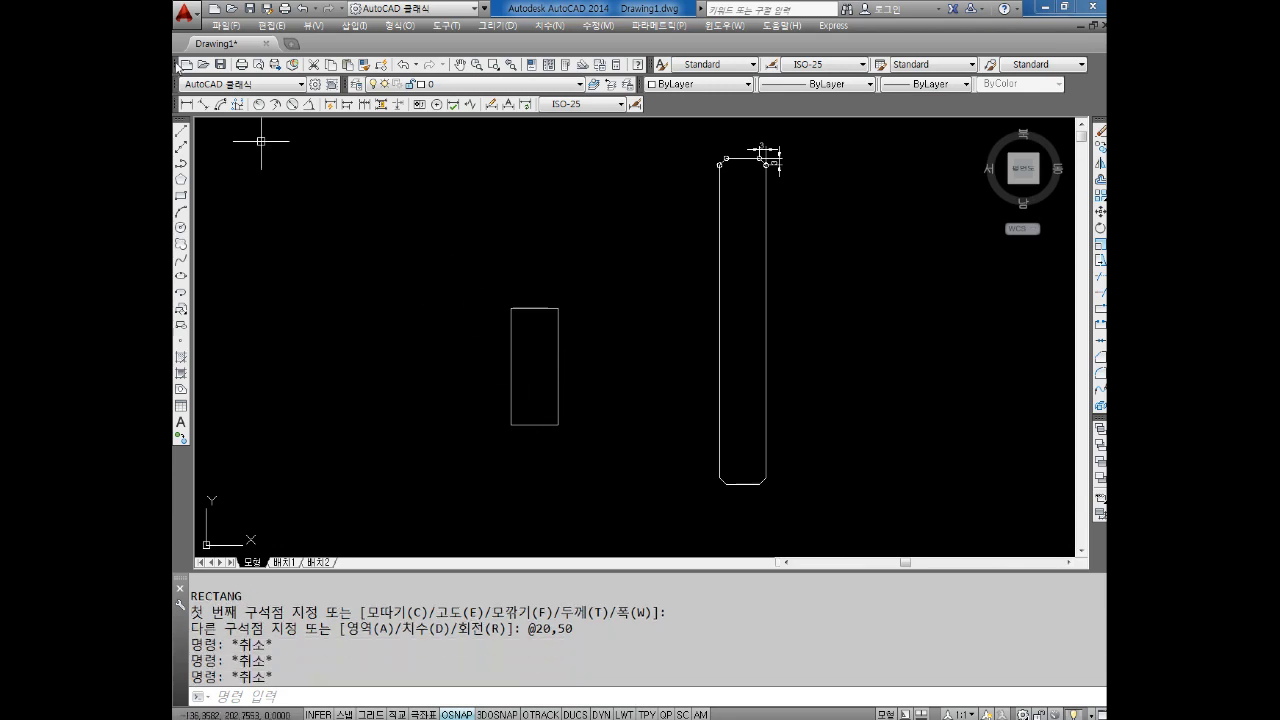
click(185, 104)
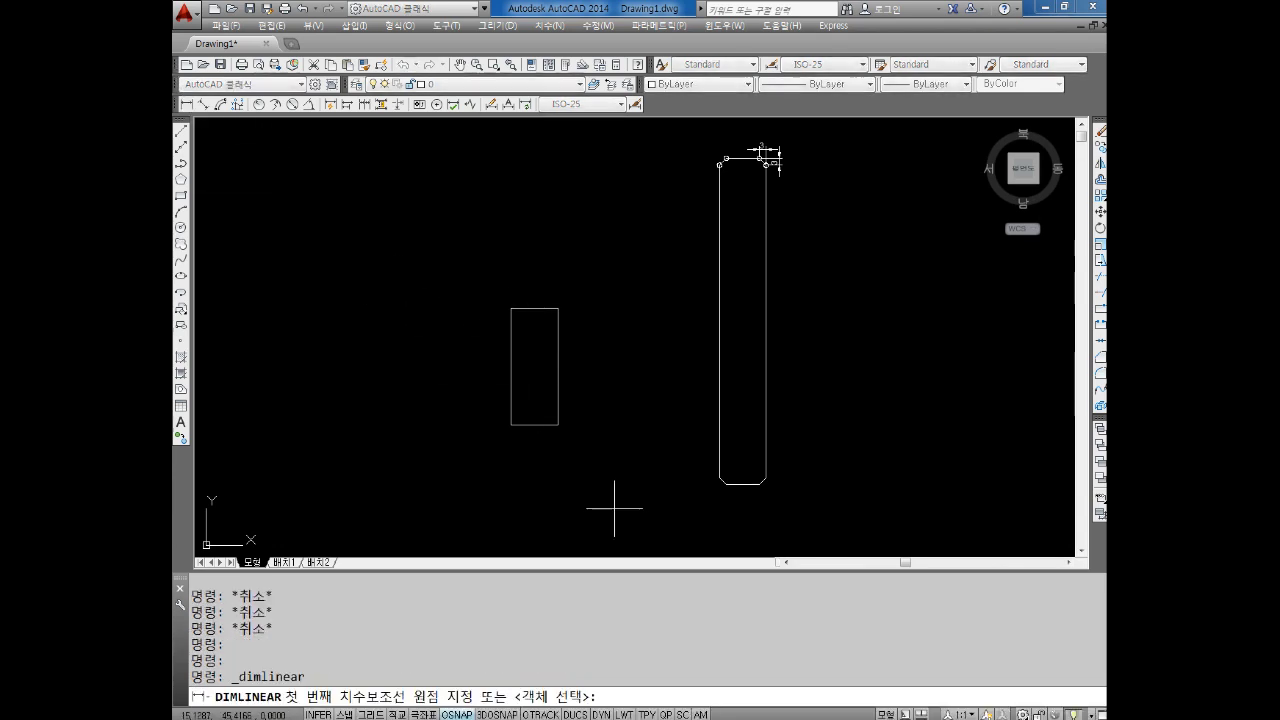
click(511, 425)
click(557, 425)
click(540, 460)
key(Return)
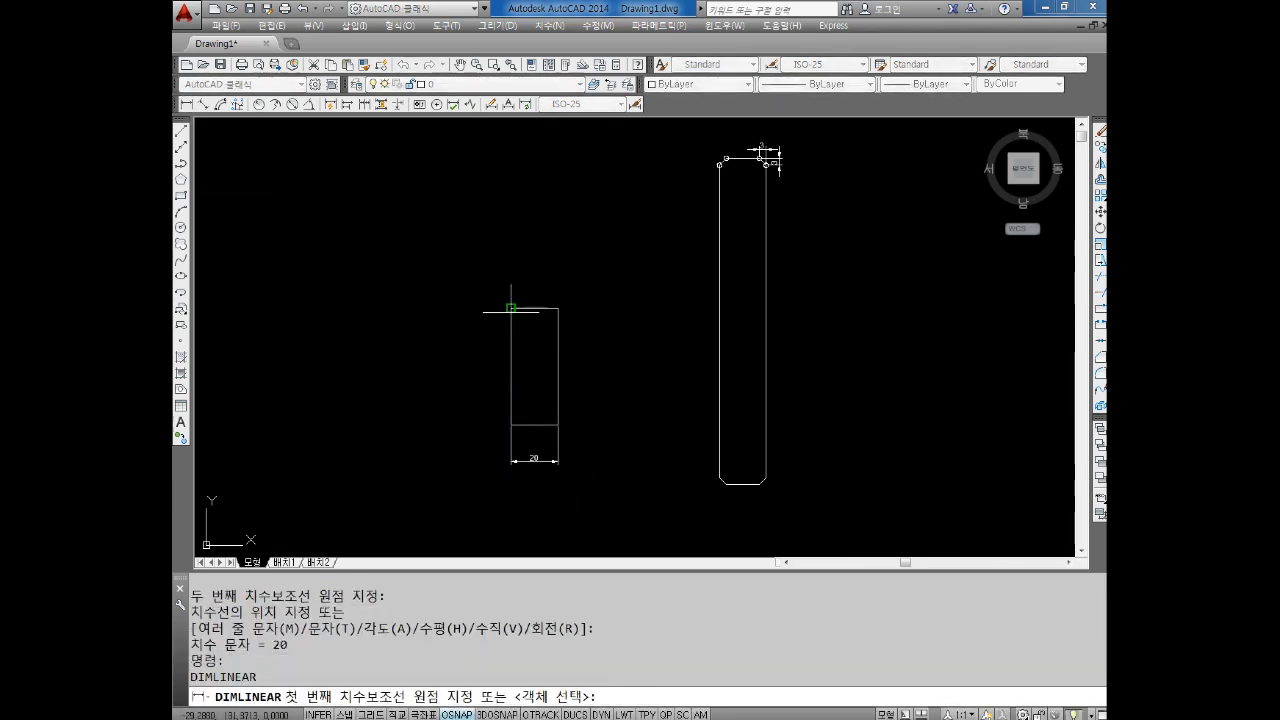
click(511, 309)
click(511, 425)
click(472, 366)
key(Escape)
key(Escape)
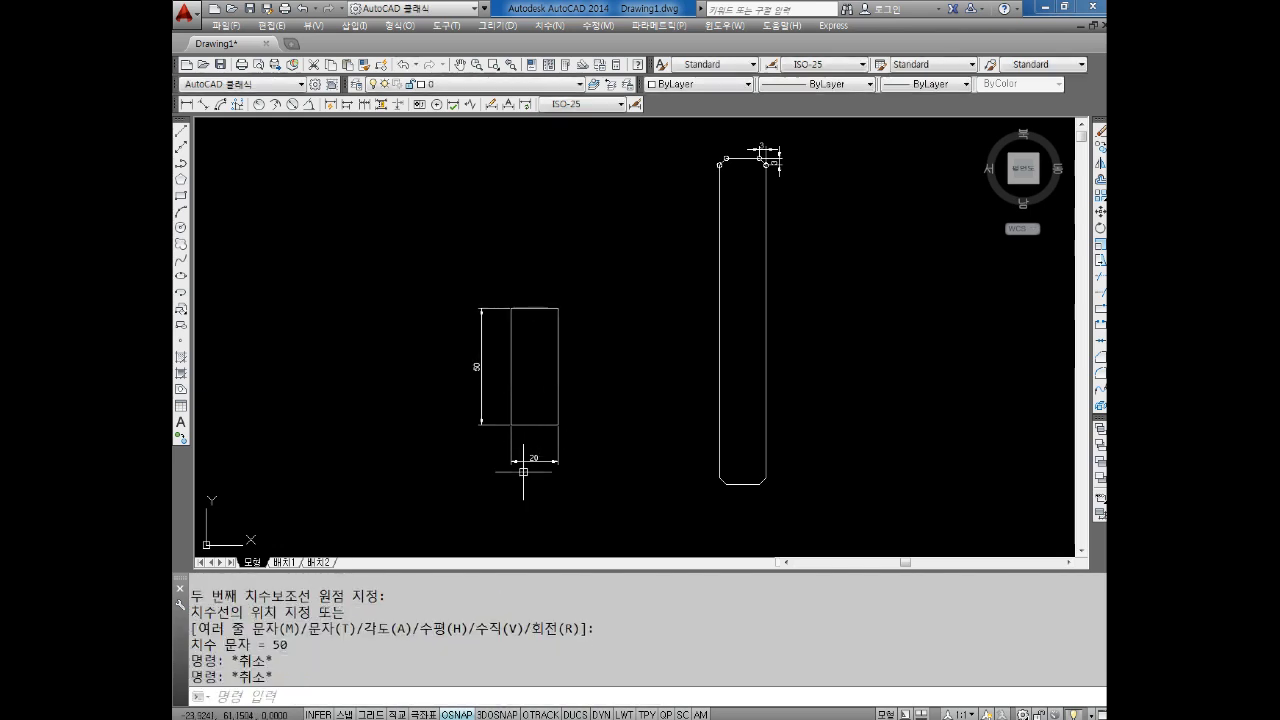
scroll(527, 445, up, 2)
click(552, 476)
key(Delete)
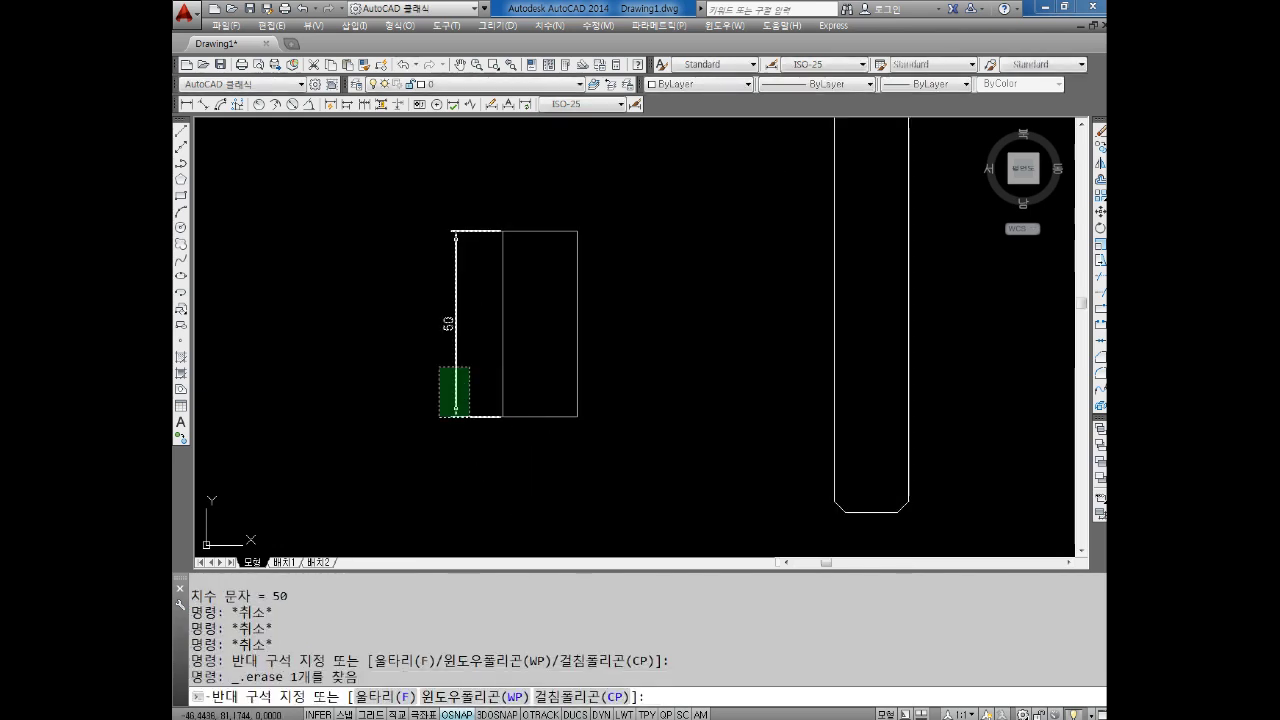
drag(500, 420, 440, 370)
key(Delete)
scroll(470, 428, down, 2)
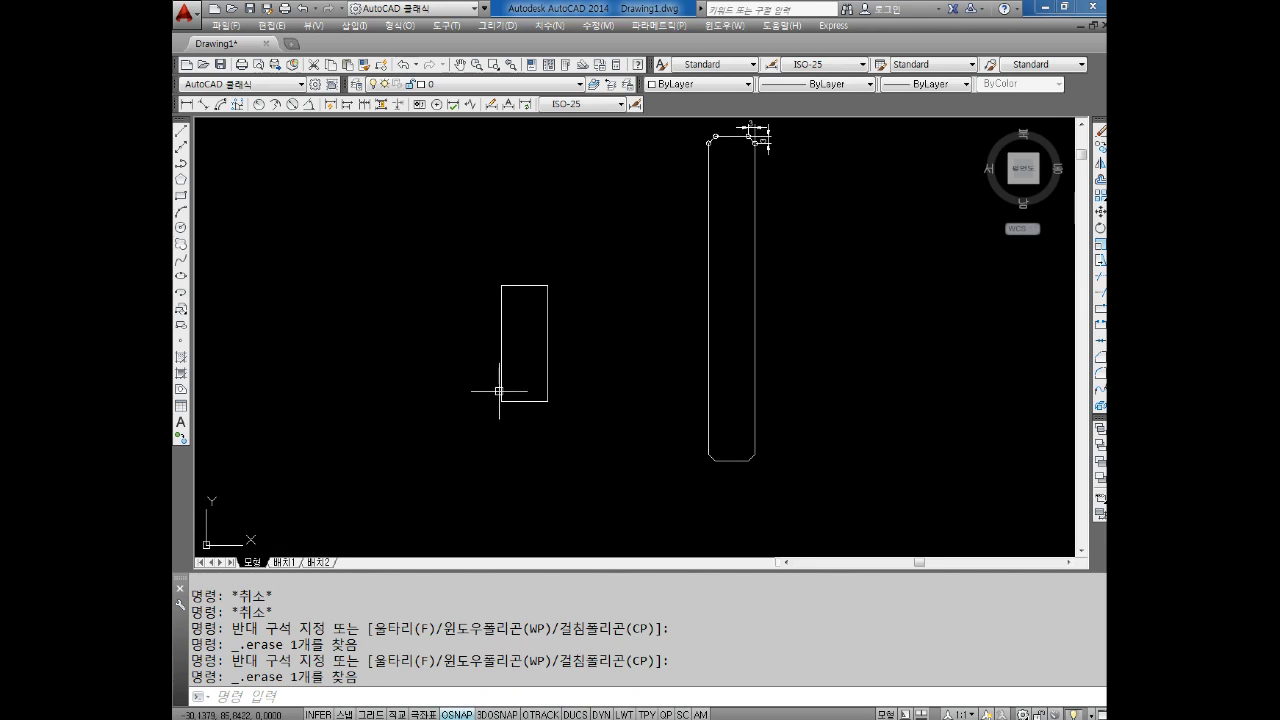
key(Escape)
key(Escape)
text(m)
key(Return)
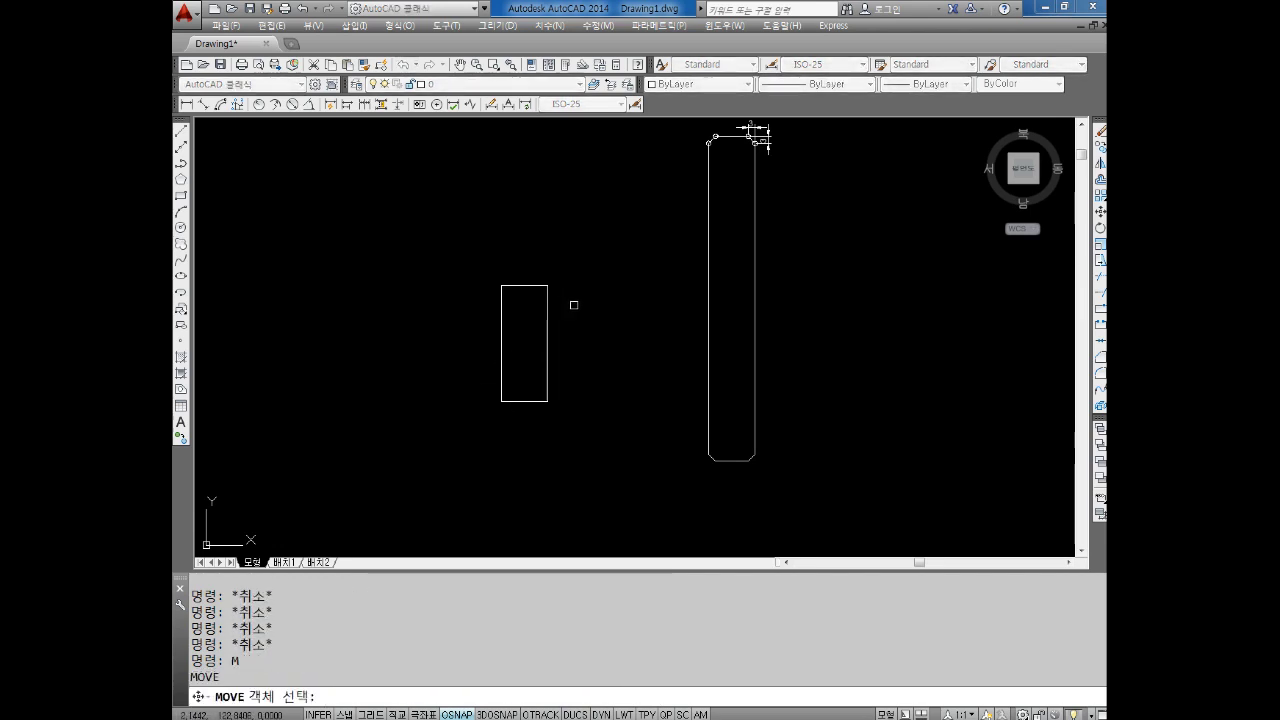
Move the 20 × 50 rectangle by its right-edge midpoint onto the tall bar's left side
click(591, 249)
click(462, 476)
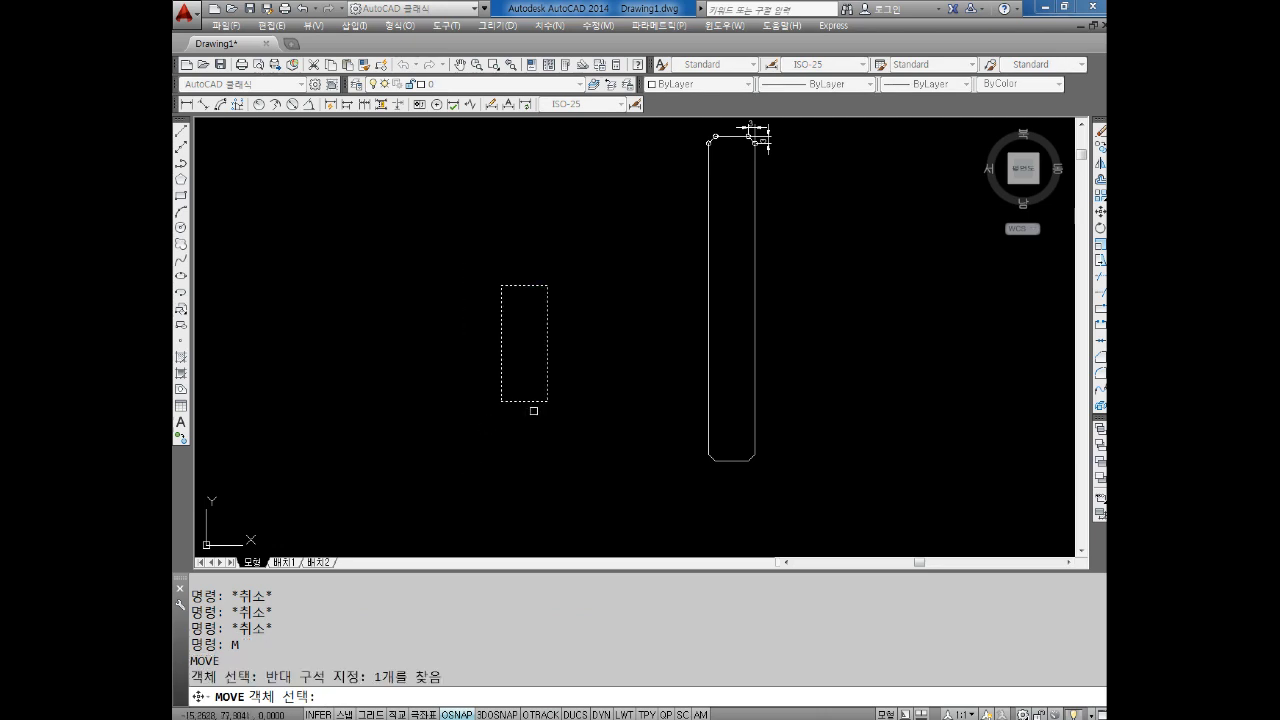
key(Return)
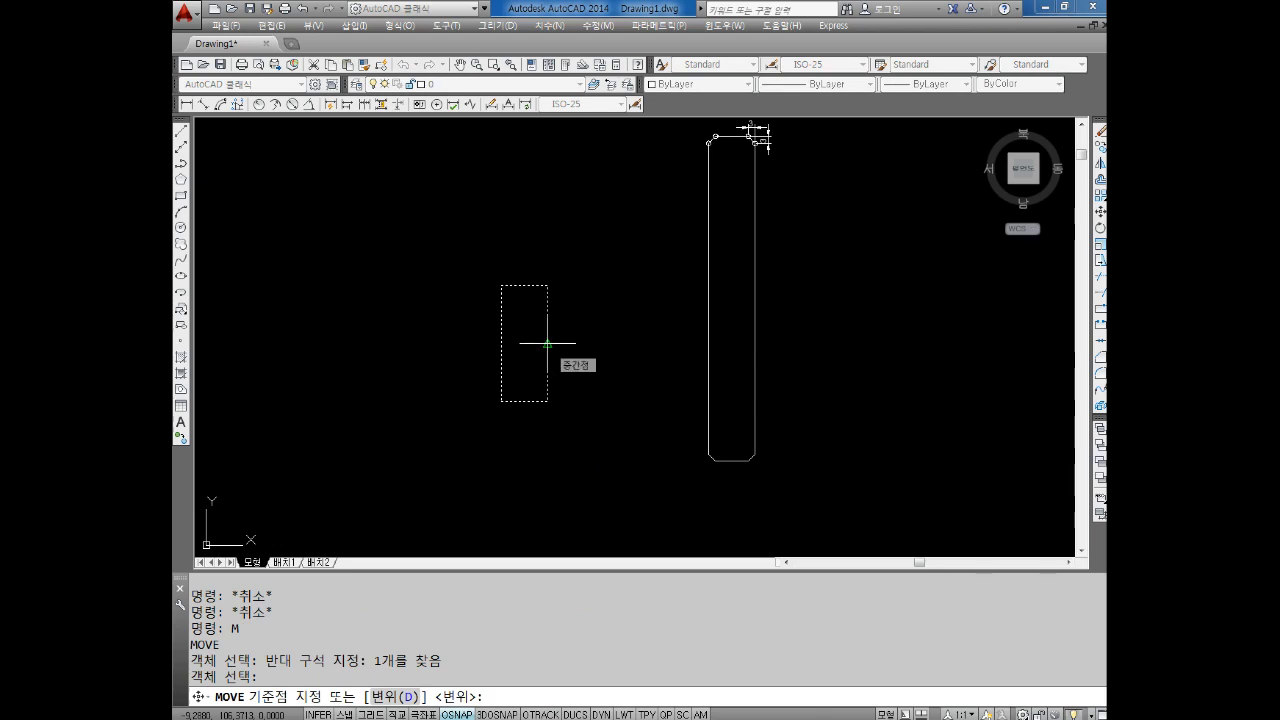
click(547, 343)
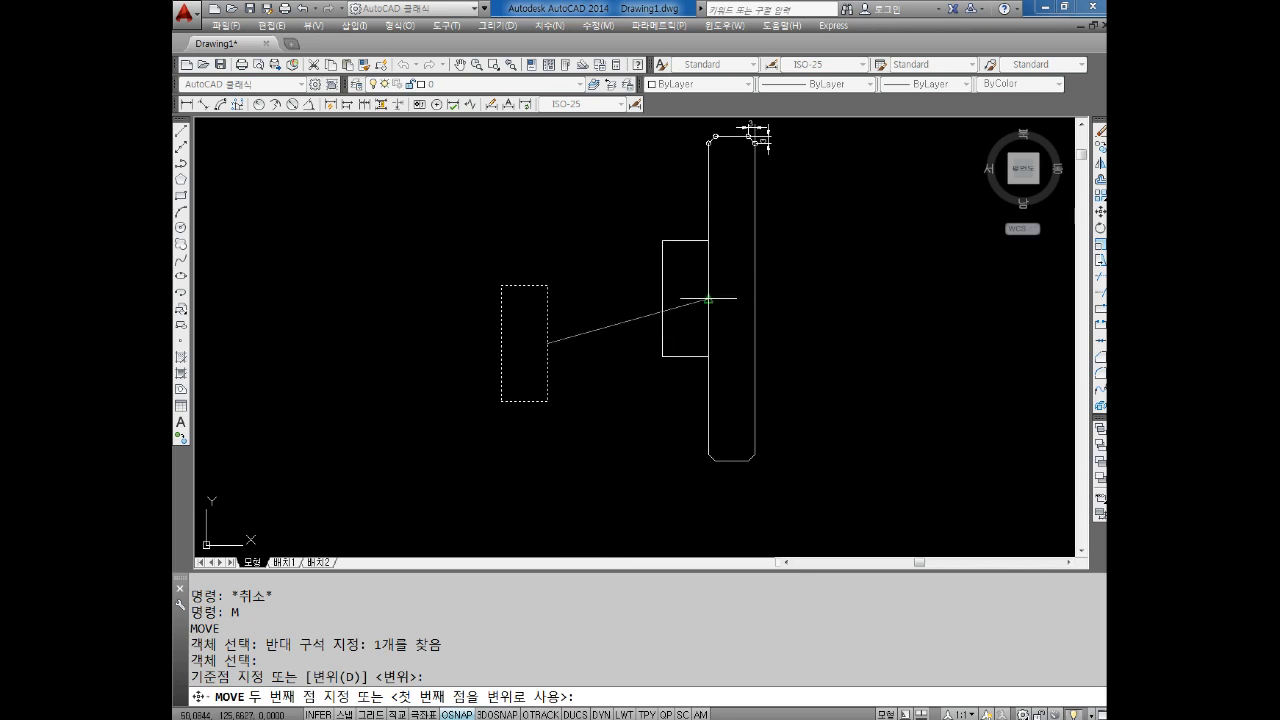
click(708, 300)
key(Escape)
key(Escape)
middle_drag(706, 308, 643, 337)
scroll(637, 345, up, 2)
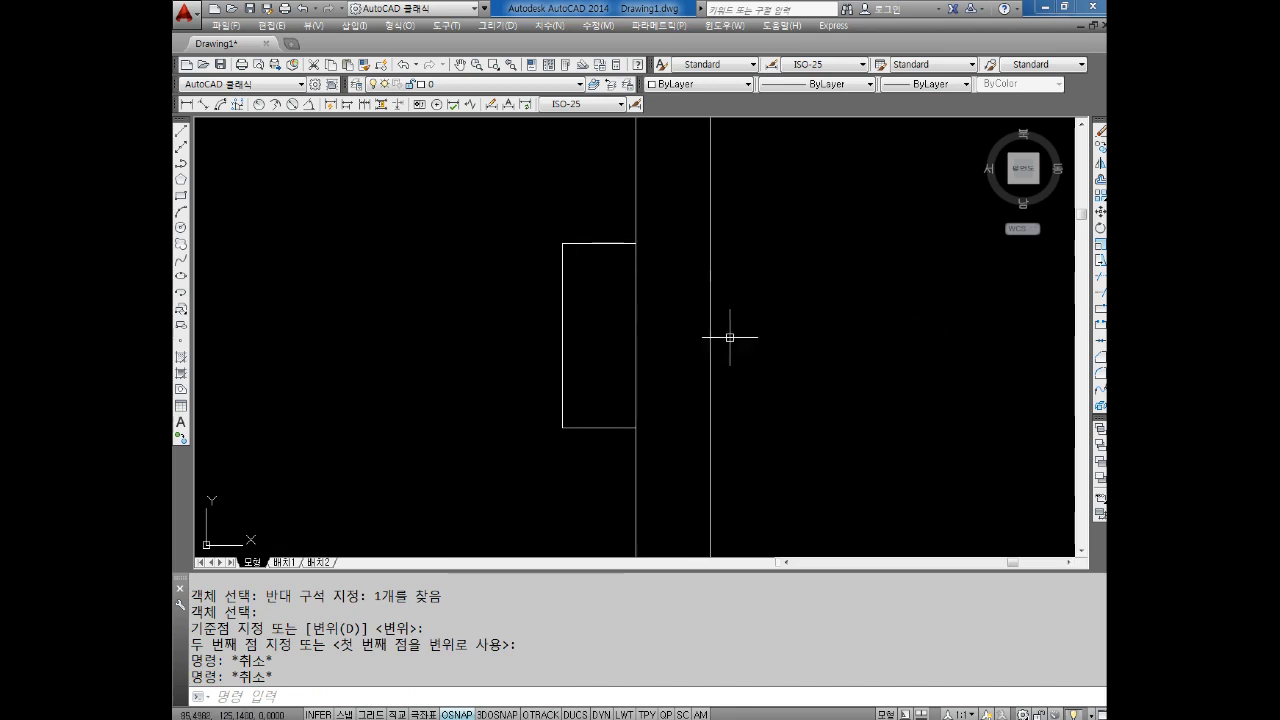
scroll(700, 330, down, 2)
key(Escape)
scroll(578, 285, up, 2)
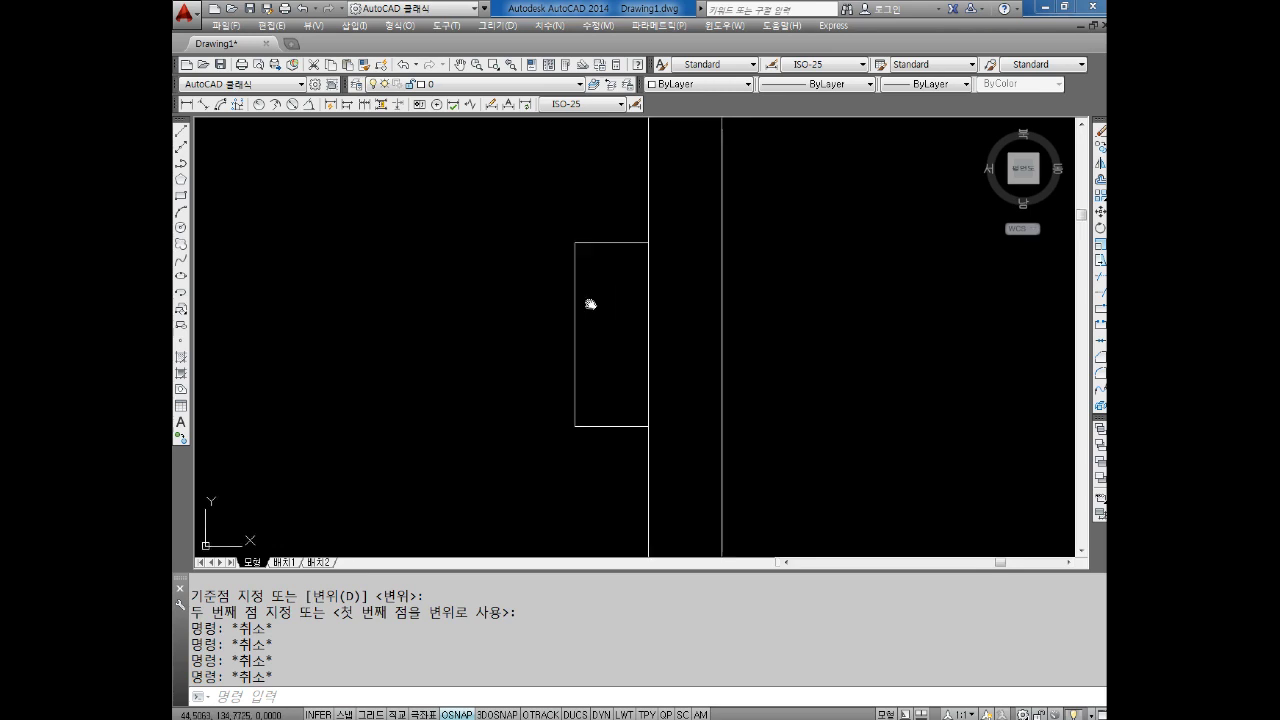
middle_drag(586, 302, 589, 326)
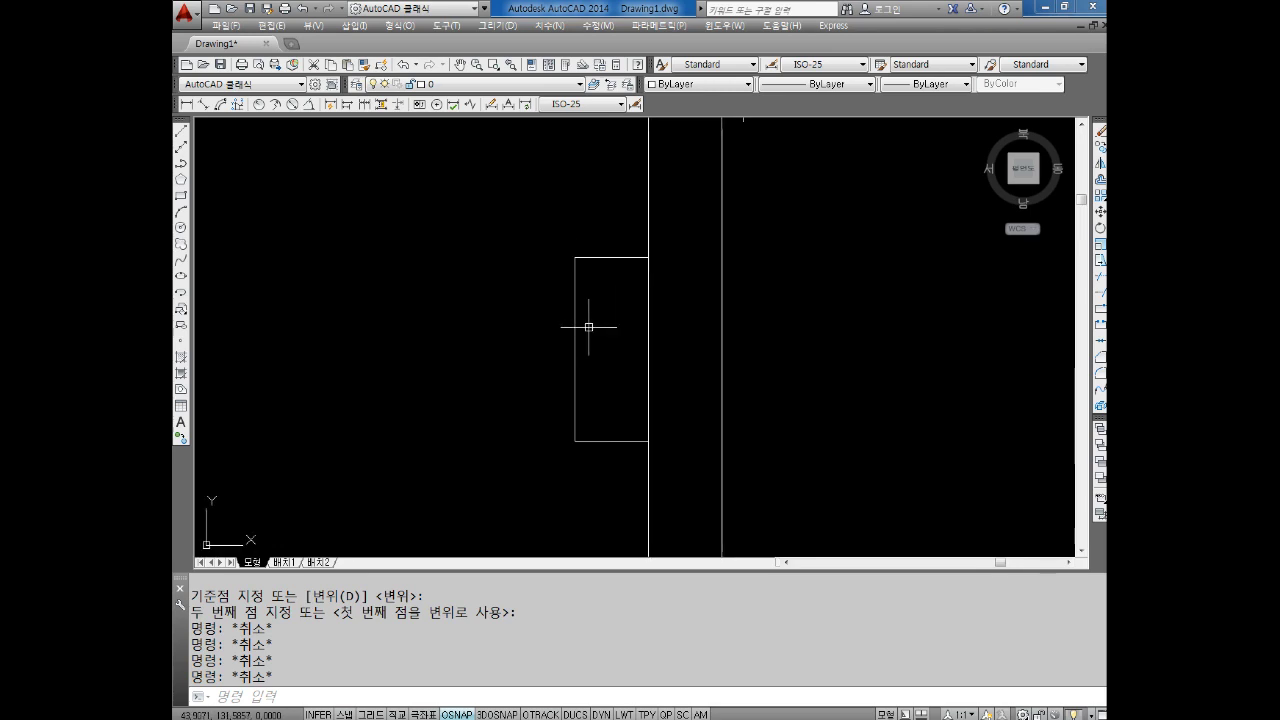
text(CHA)
Set chamfer distance 1.5 and chamfer the small rectangle's top-left corner
key(Return)
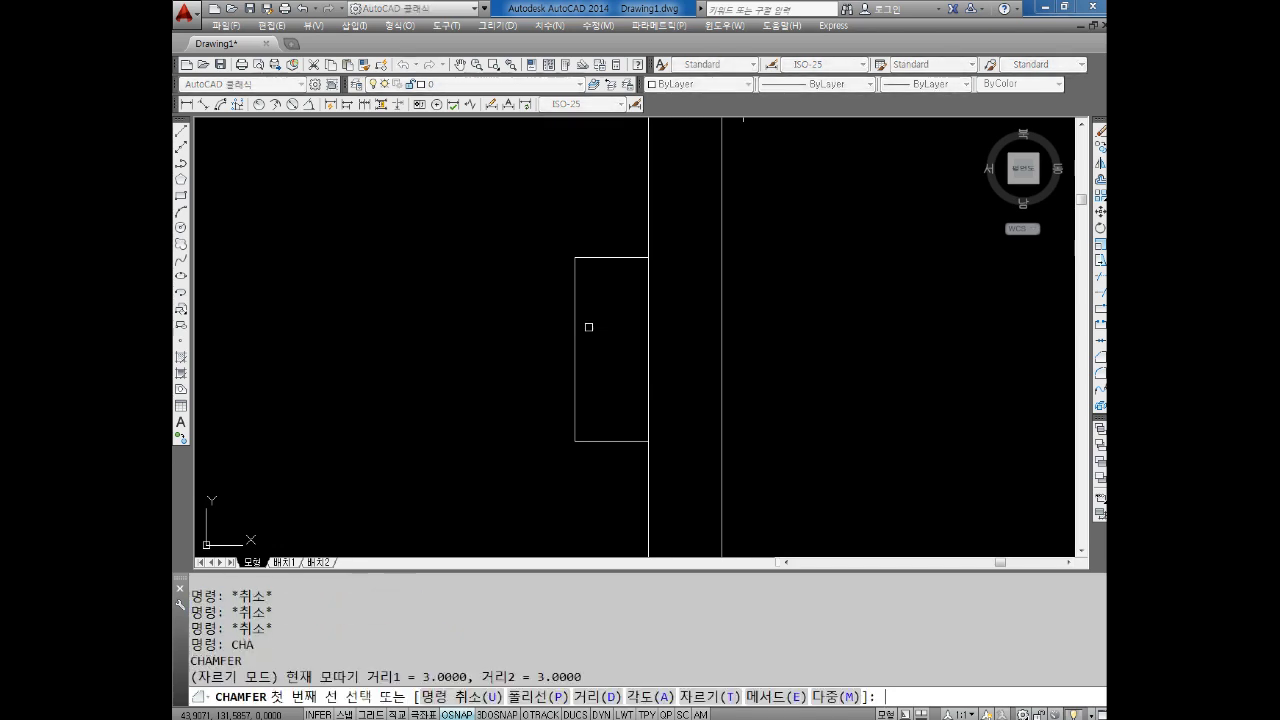
text(D)
key(Return)
text(1.5)
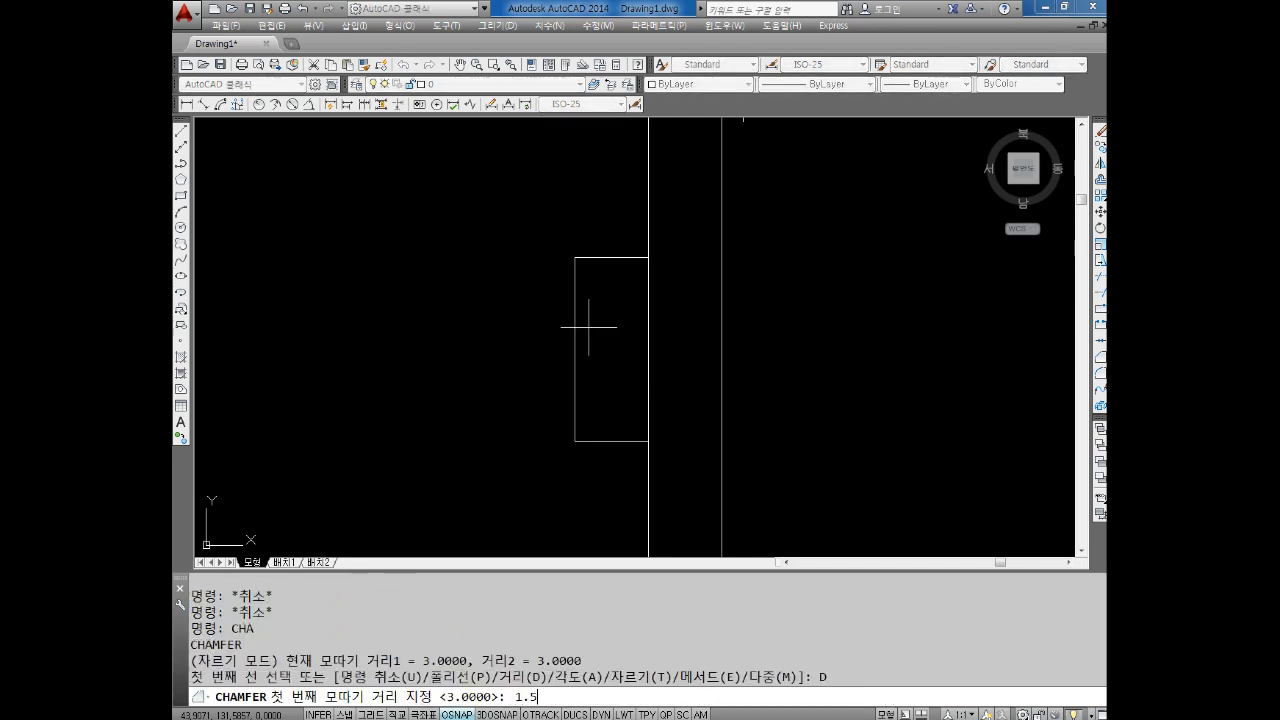
key(Return)
Chamfer the small rectangle's bottom-left corner at 1.5 × 1.5 and recentre the view
key(Return)
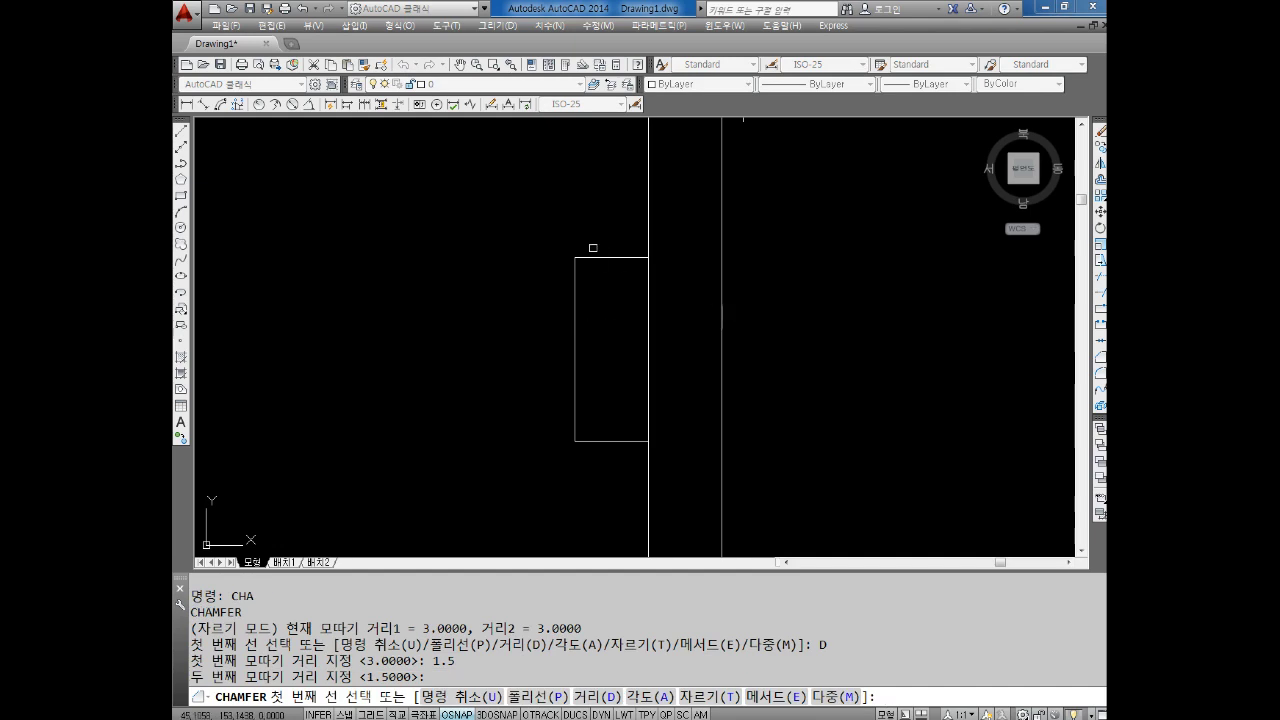
click(590, 257)
click(575, 285)
key(Return)
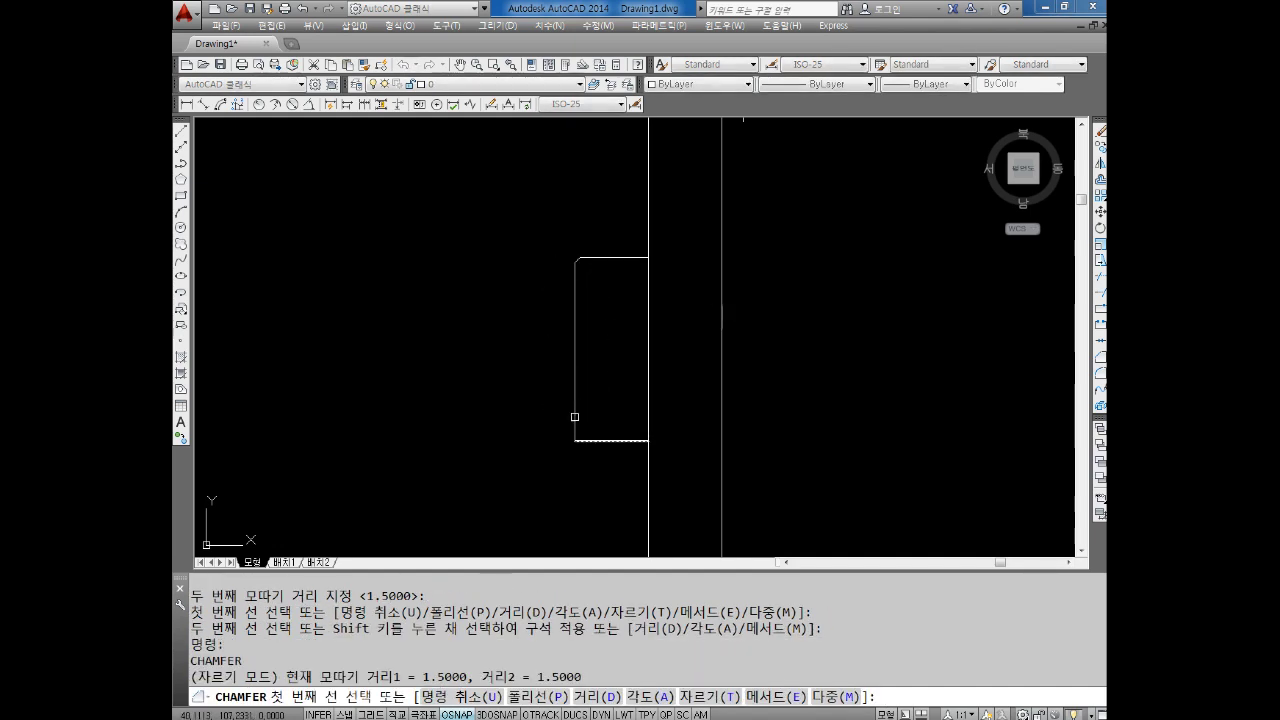
click(574, 434)
click(588, 441)
scroll(606, 329, up, 1)
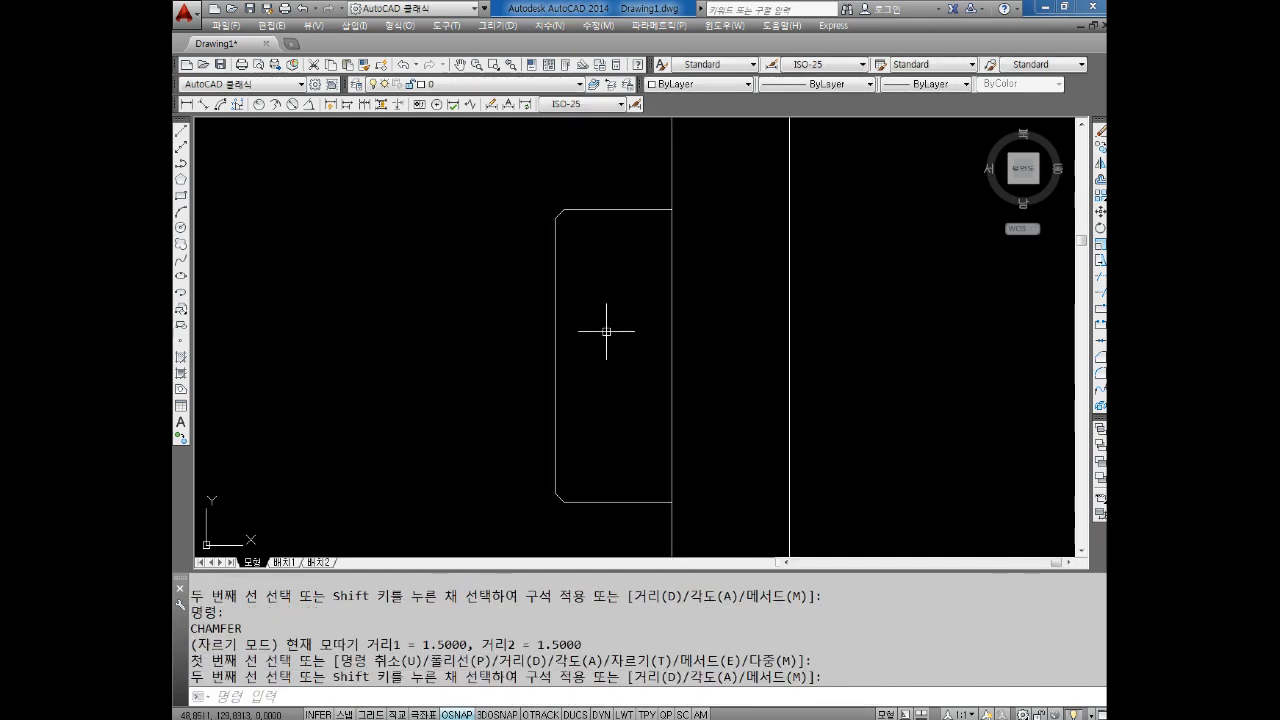
scroll(583, 384, up, 1)
key(Escape)
key(Escape)
scroll(580, 394, down, 1)
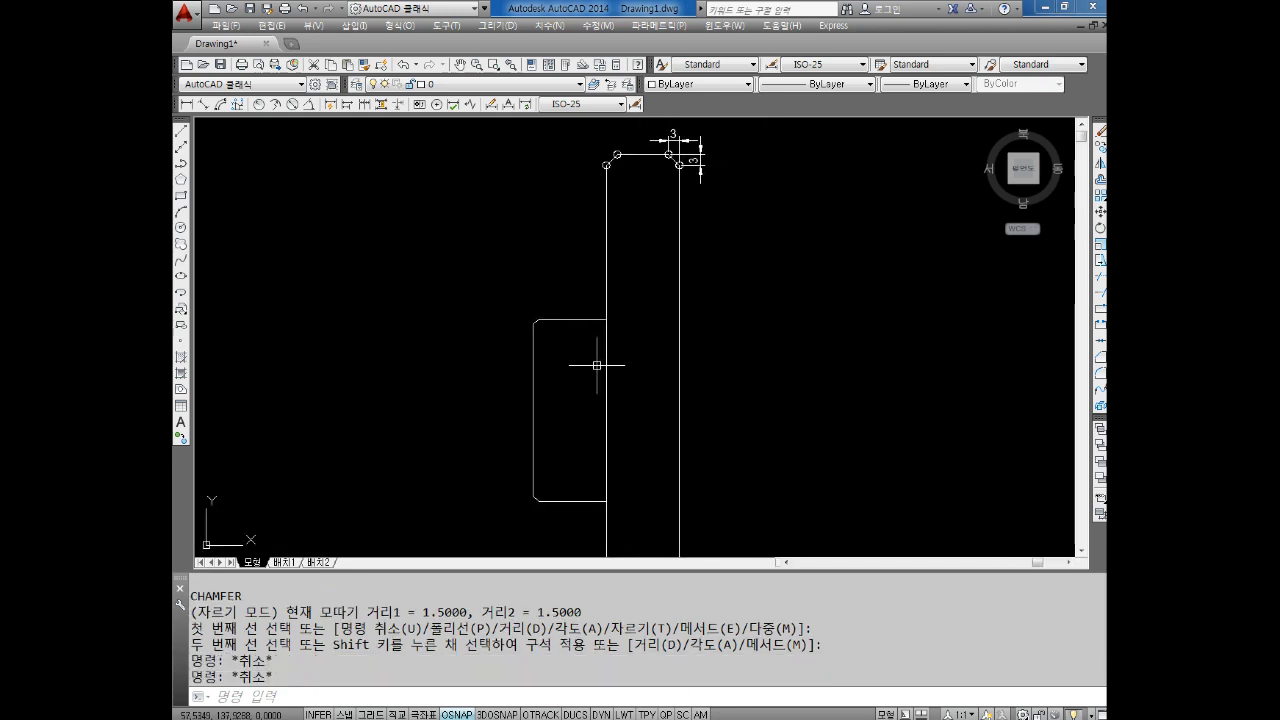
scroll(600, 320, up, 2)
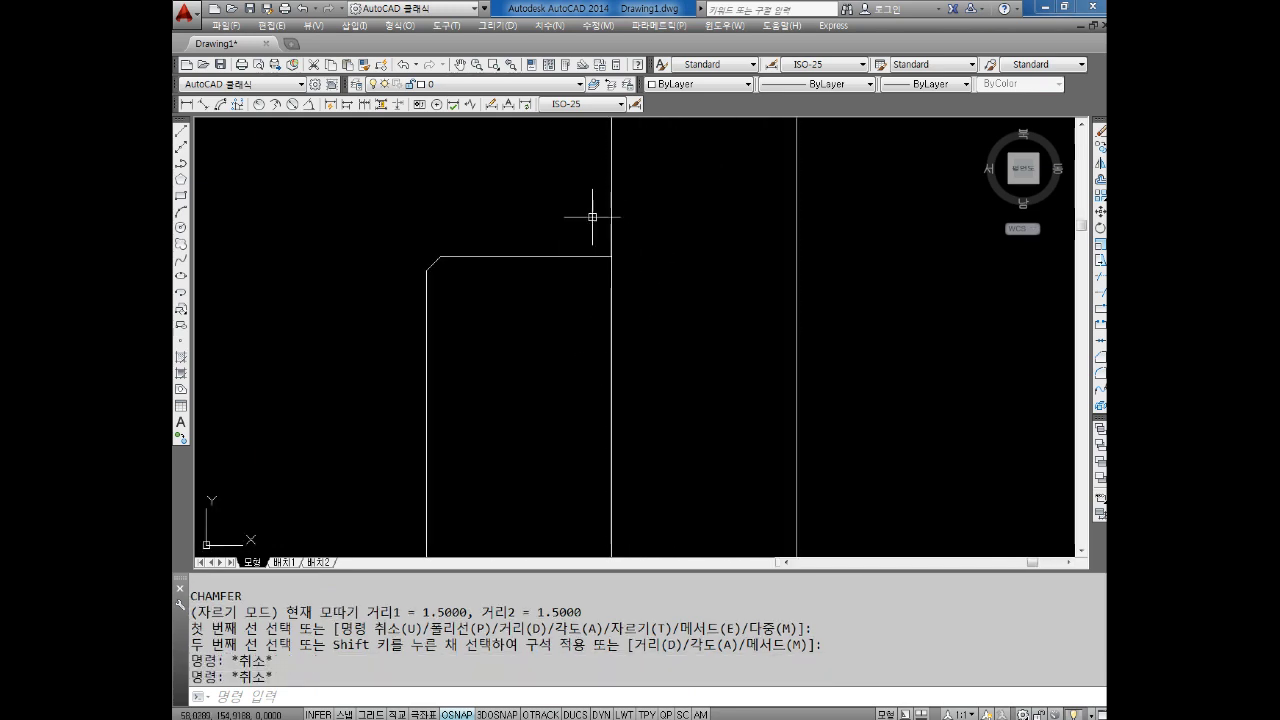
scroll(582, 267, down, 1)
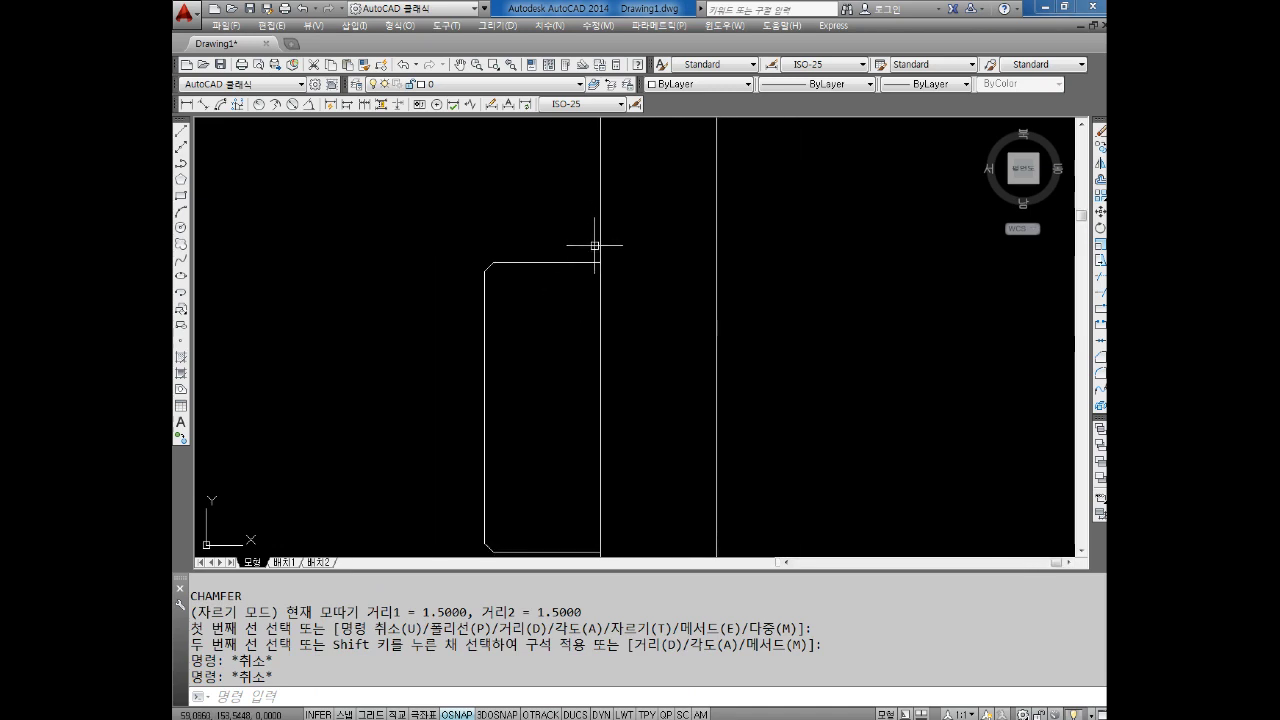
scroll(598, 278, down, 1)
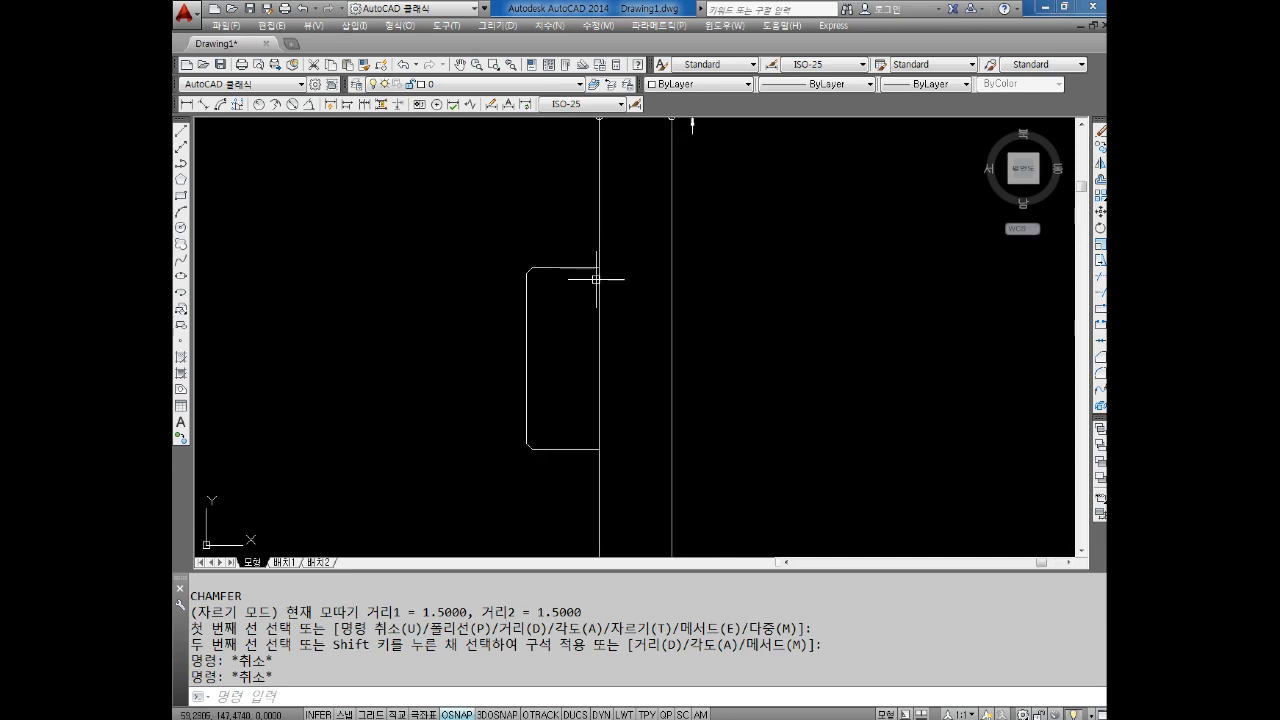
middle_drag(595, 219, 577, 243)
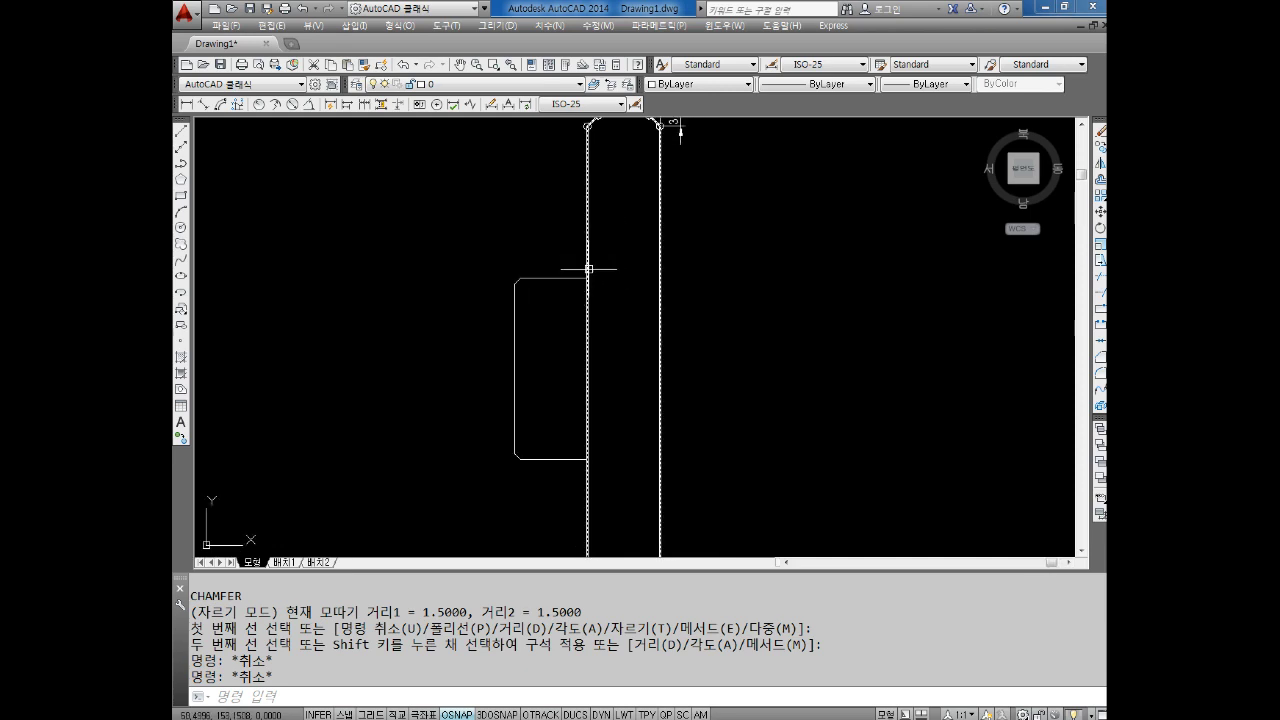
Start the Fillet command with radius 3 and No-trim mode
key(Escape)
key(Escape)
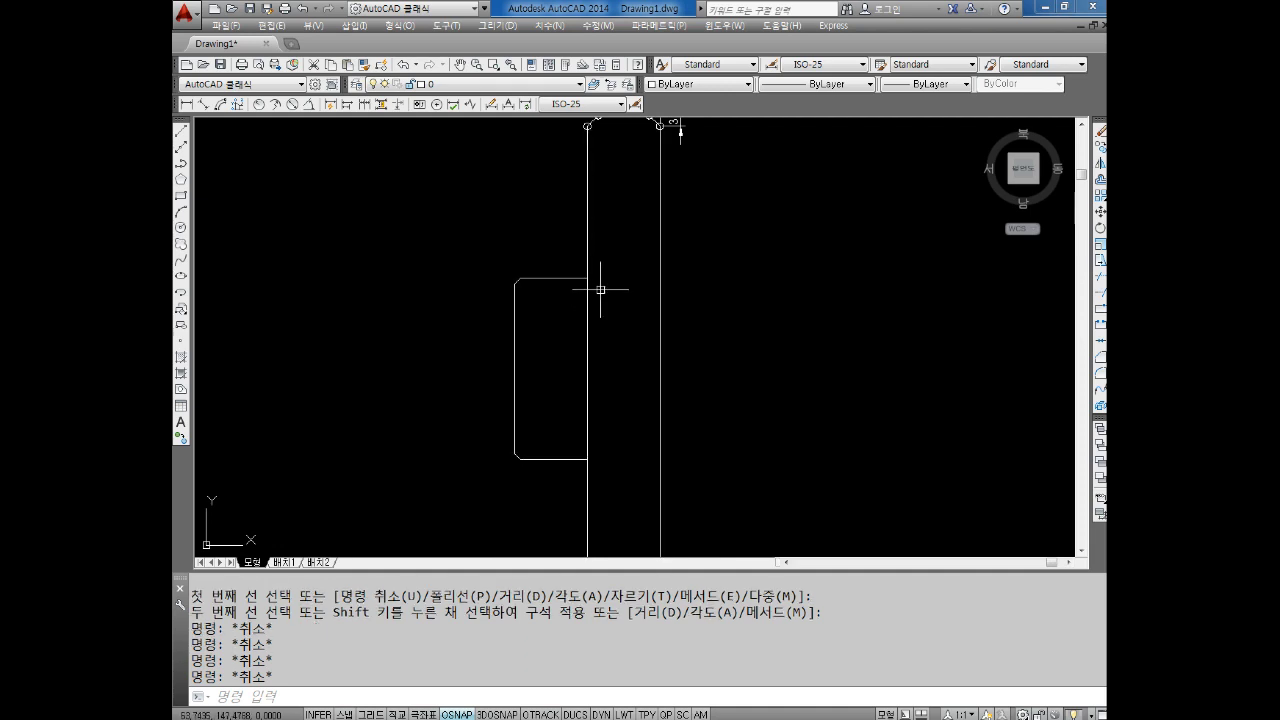
text(f)
key(Return)
text(r)
key(Return)
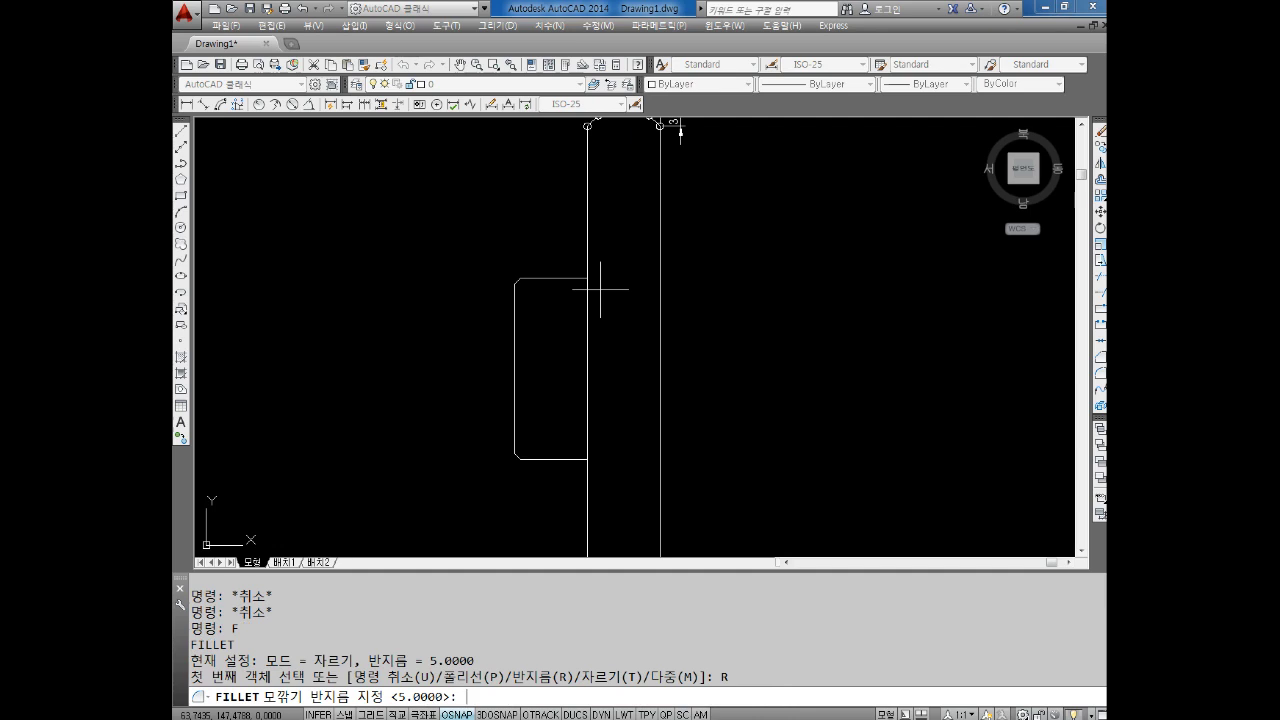
key(Return)
text(t)
key(Return)
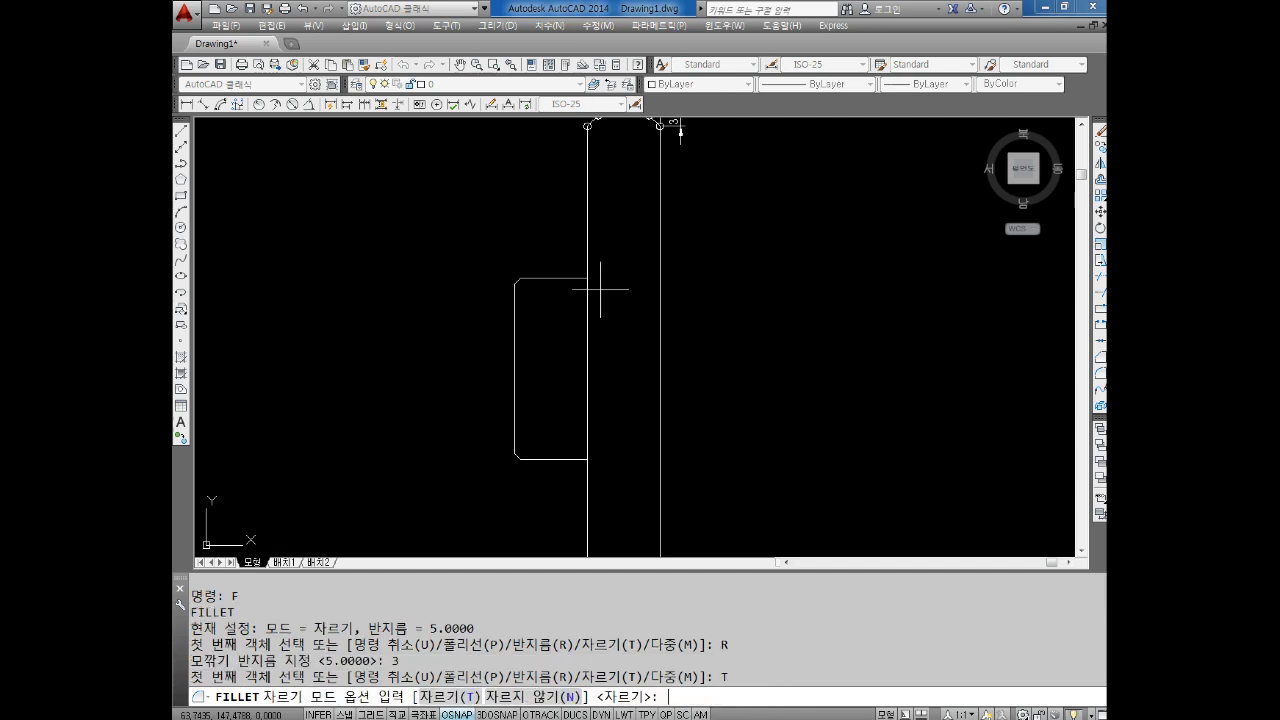
text(n)
key(Return)
Fillet the rectangle's top and bottom edges to the vertical line
click(563, 281)
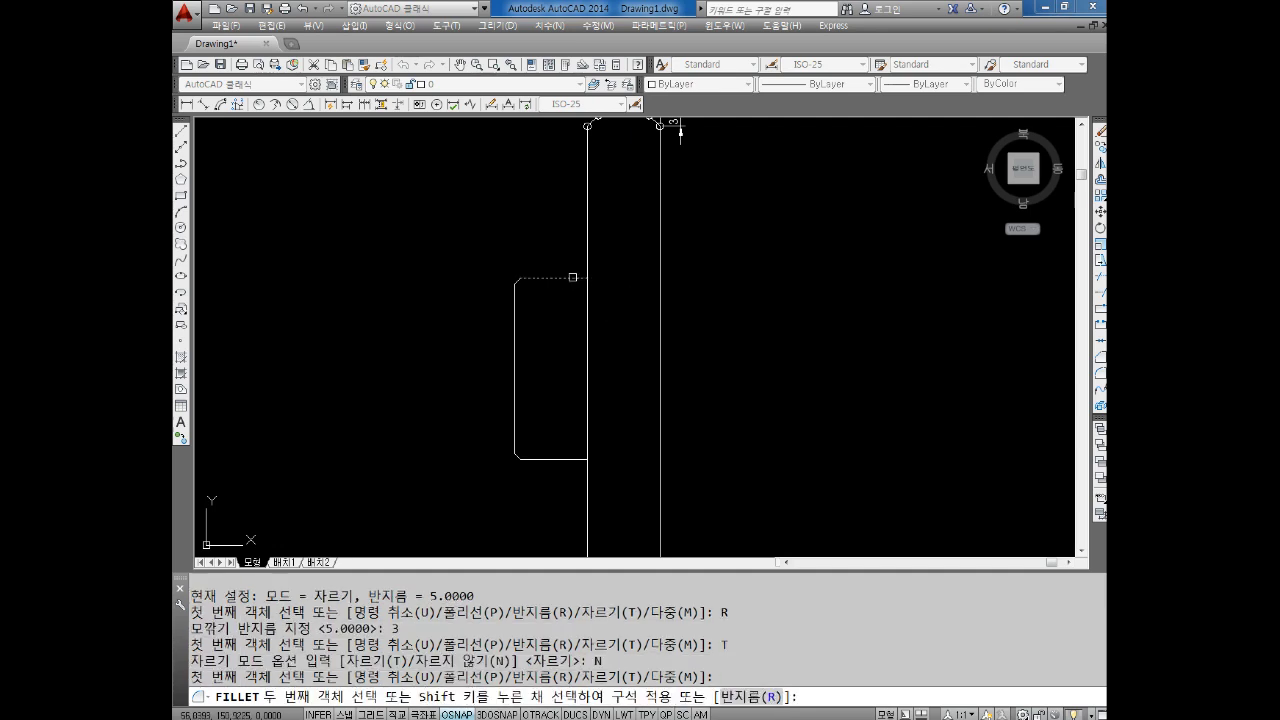
click(587, 263)
key(Return)
click(571, 459)
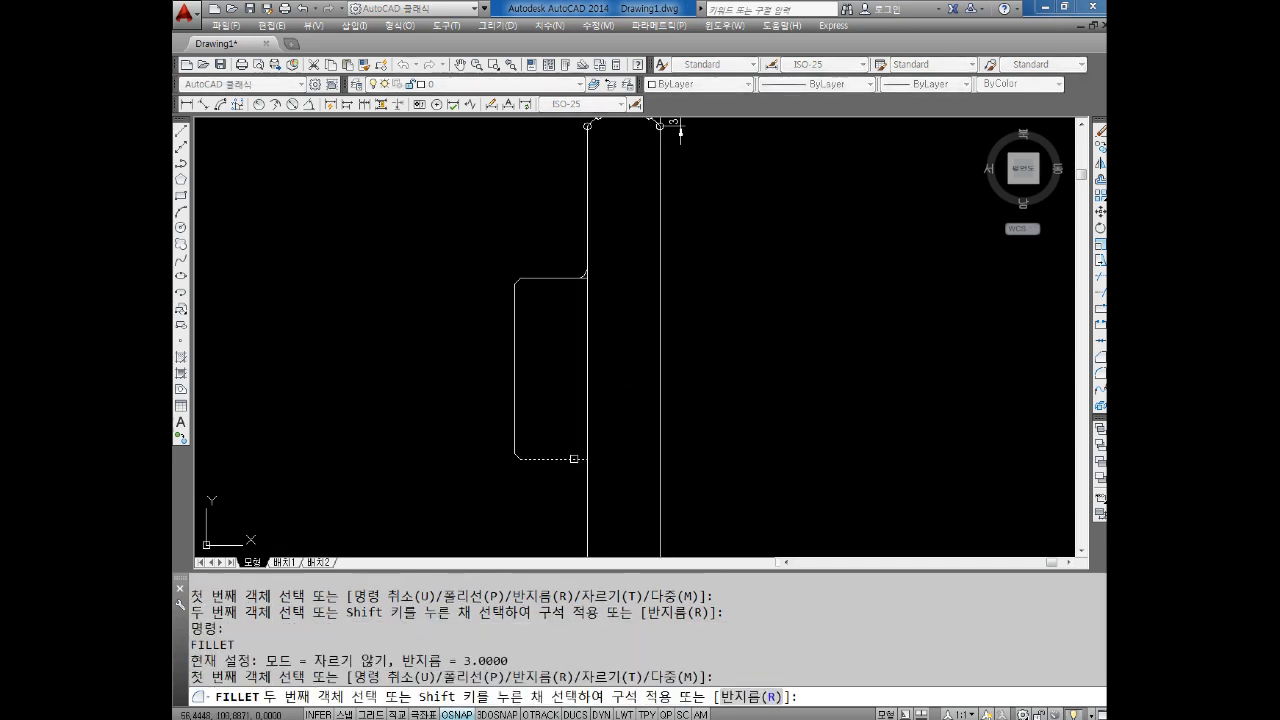
click(586, 477)
scroll(594, 389, up, 4)
scroll(534, 342, down, 2)
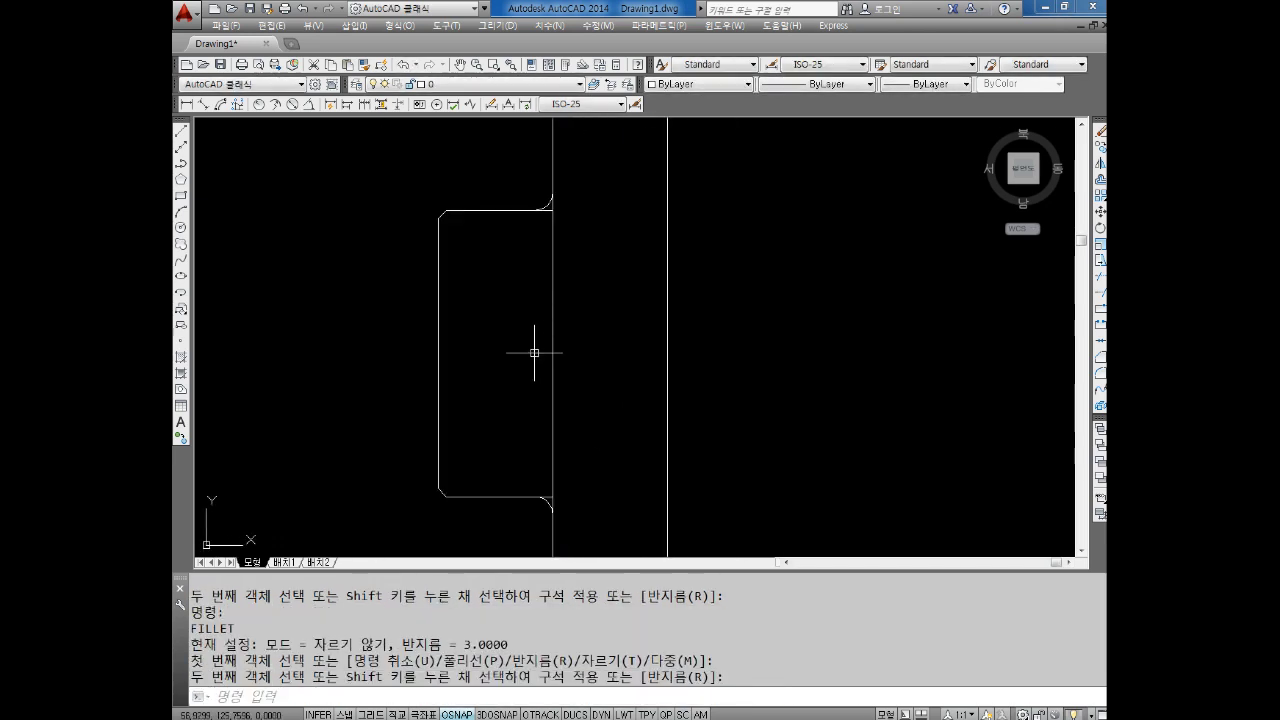
scroll(531, 291, down, 1)
scroll(540, 290, down, 4)
scroll(535, 289, up, 5)
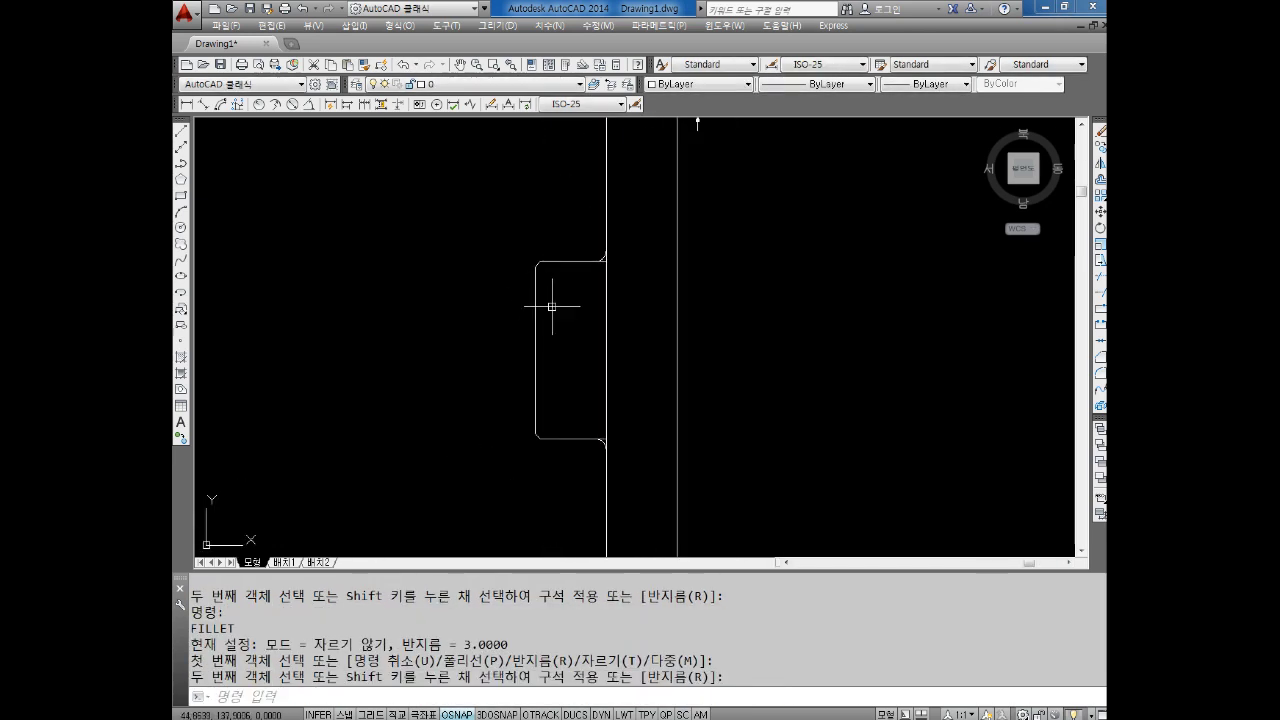
scroll(592, 319, up, 2)
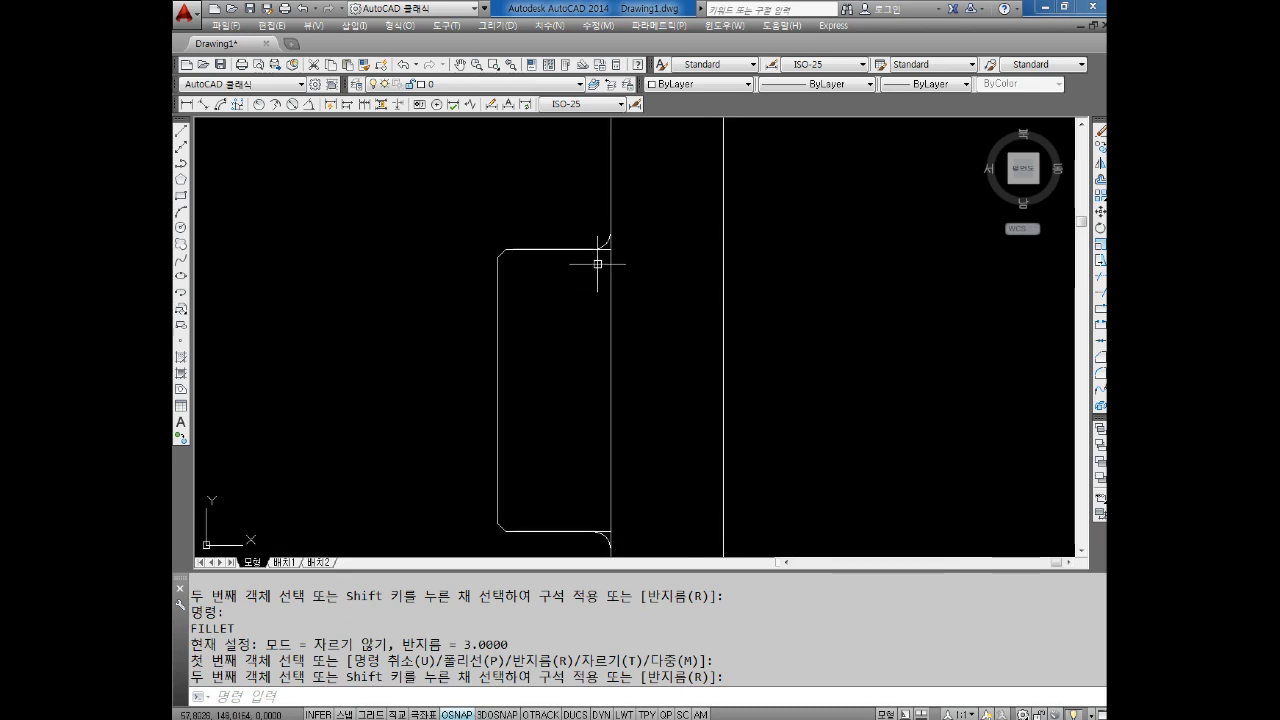
scroll(612, 240, up, 3)
Select the rectangle outline to inspect the fillets, then clear the selection
click(616, 228)
click(626, 230)
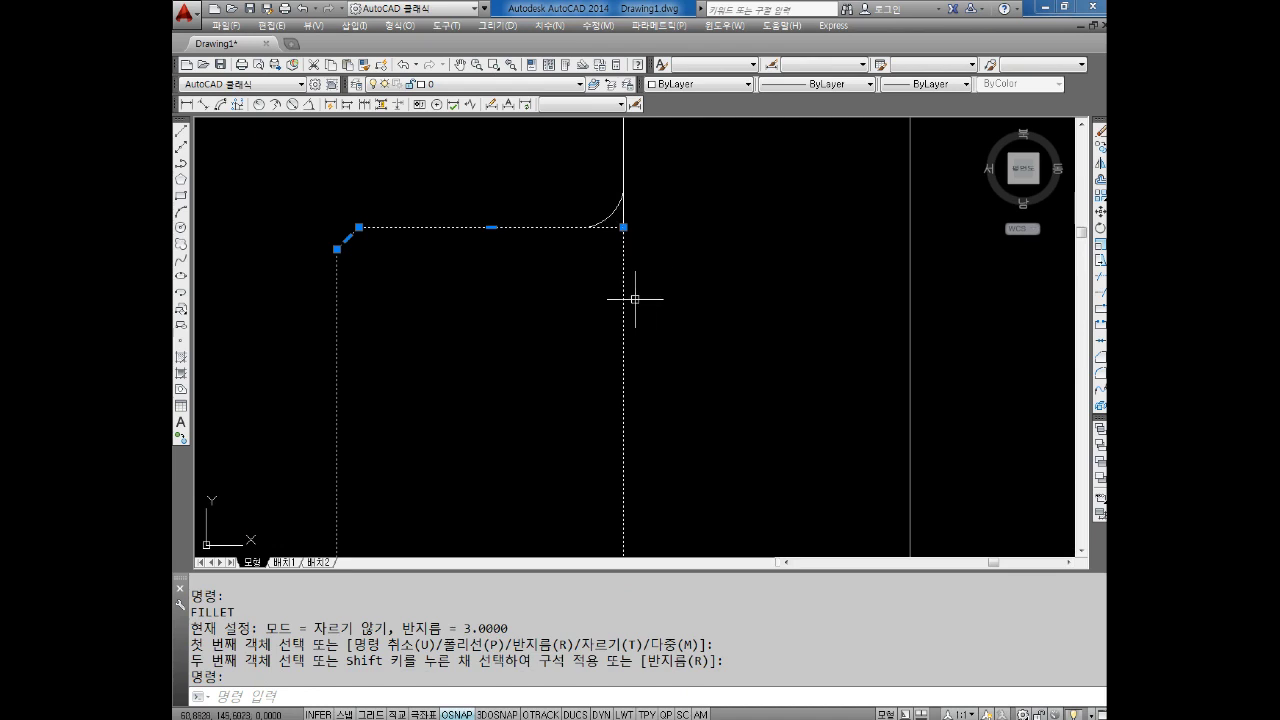
scroll(655, 335, down, 3)
scroll(658, 338, down, 1)
key(Escape)
key(Escape)
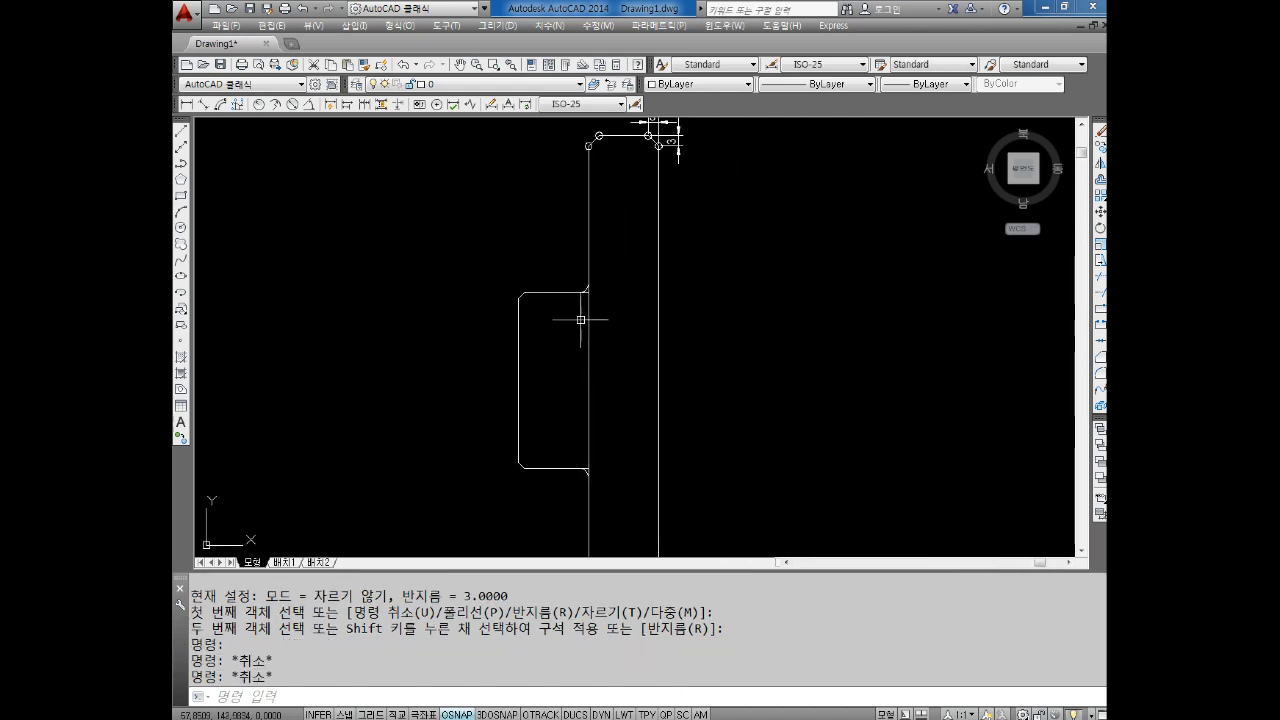
scroll(580, 320, down, 2)
scroll(586, 318, up, 2)
scroll(582, 350, down, 1)
scroll(565, 285, up, 1)
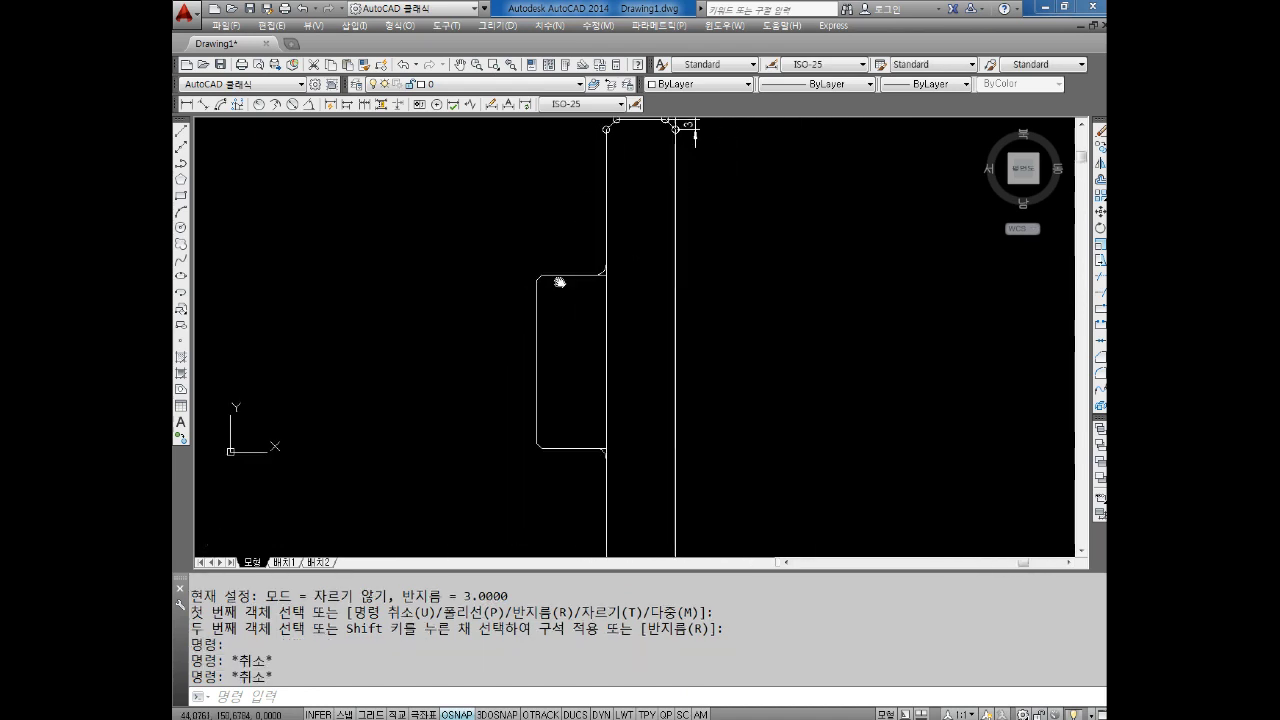
scroll(590, 255, up, 2)
key(Escape)
key(Escape)
key(Escape)
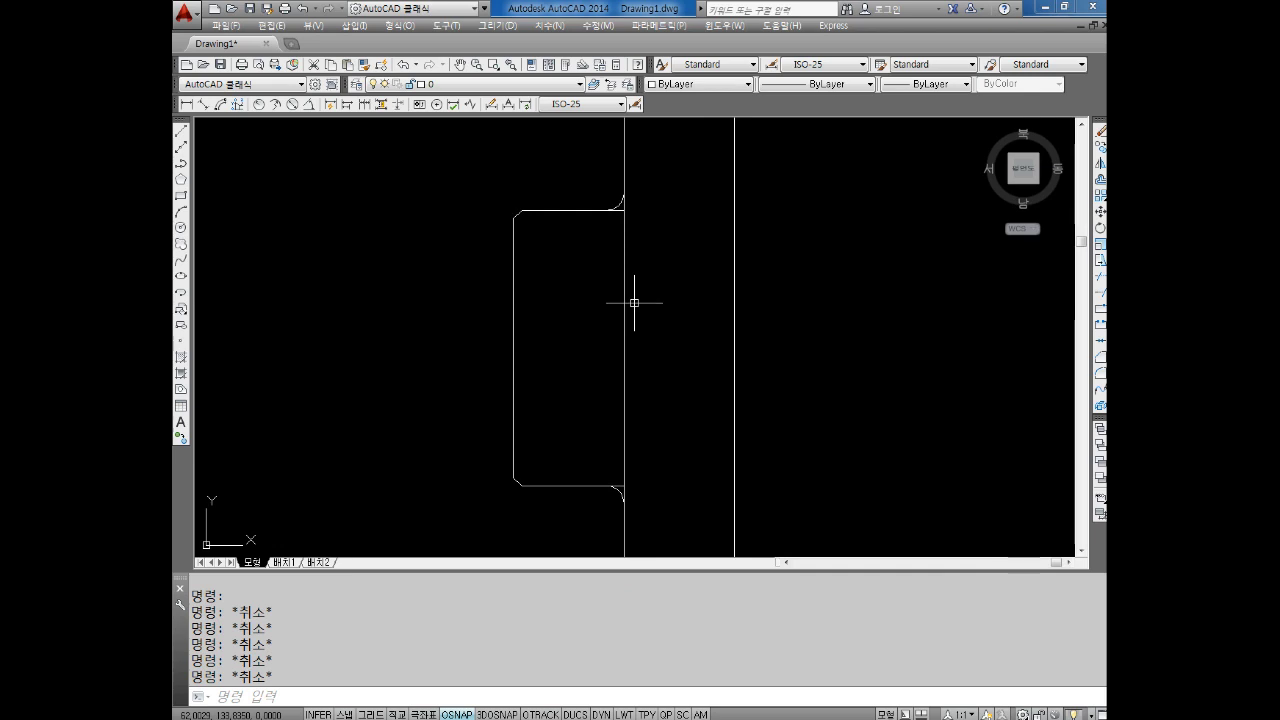
mouse_move(622, 292)
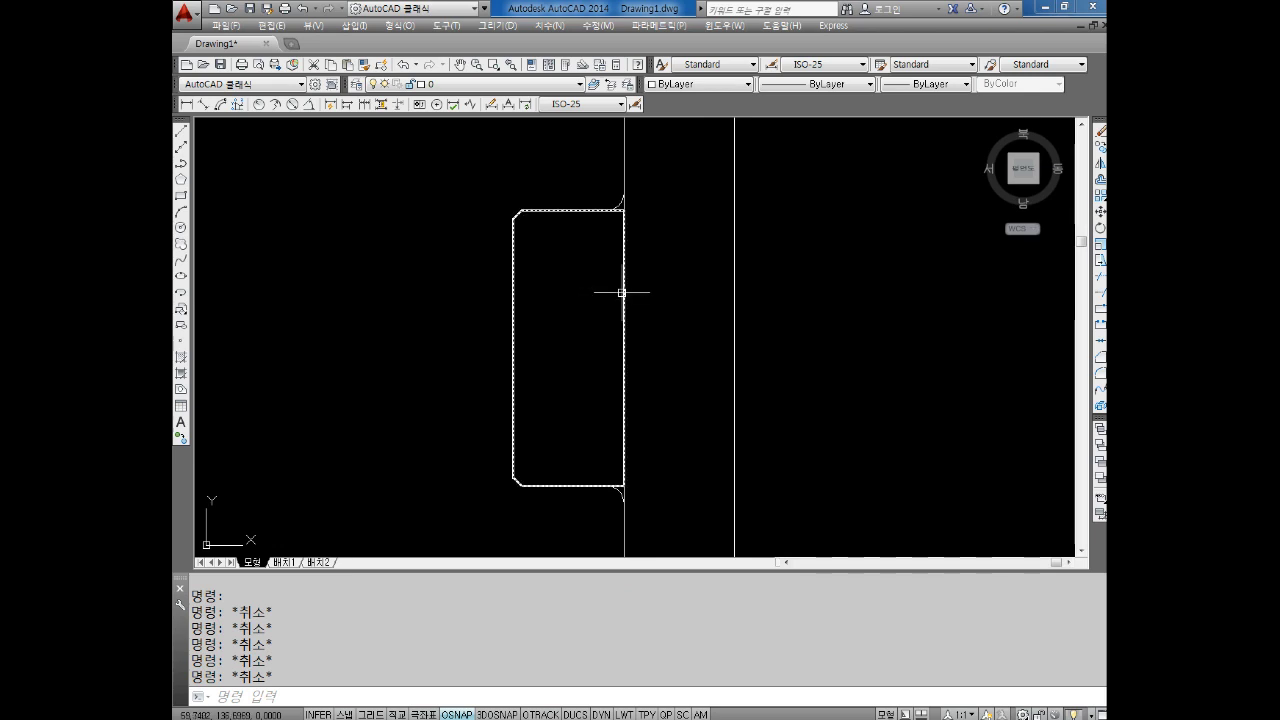
scroll(619, 289, down, 2)
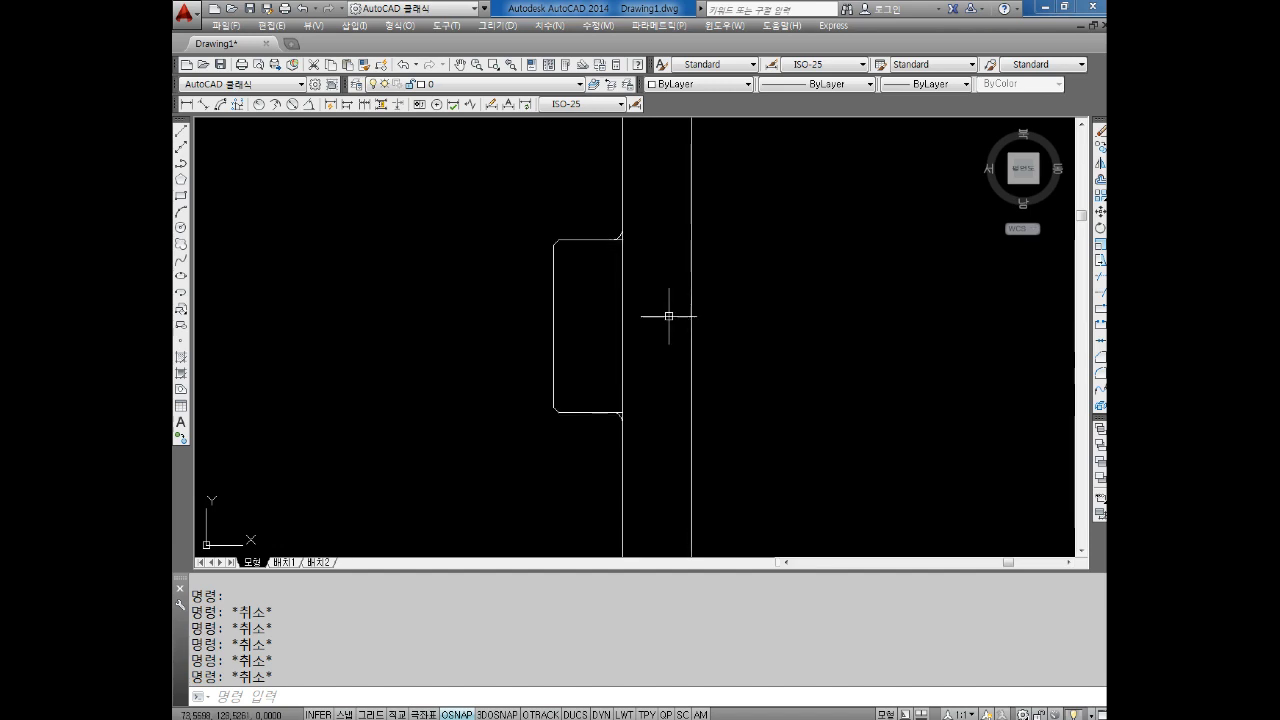
Erase all 10 objects of the filleted shape with a crossing window
scroll(668, 325, down, 3)
scroll(662, 345, down, 3)
scroll(645, 318, up, 1)
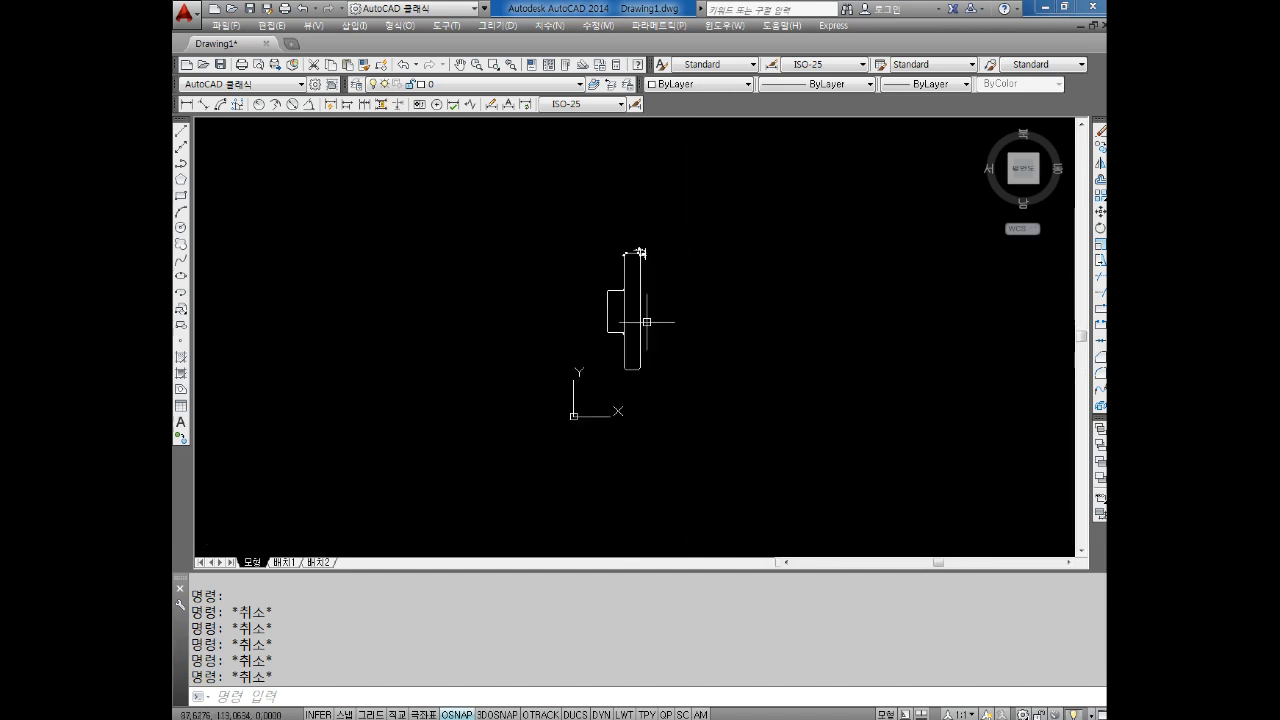
scroll(632, 285, up, 2)
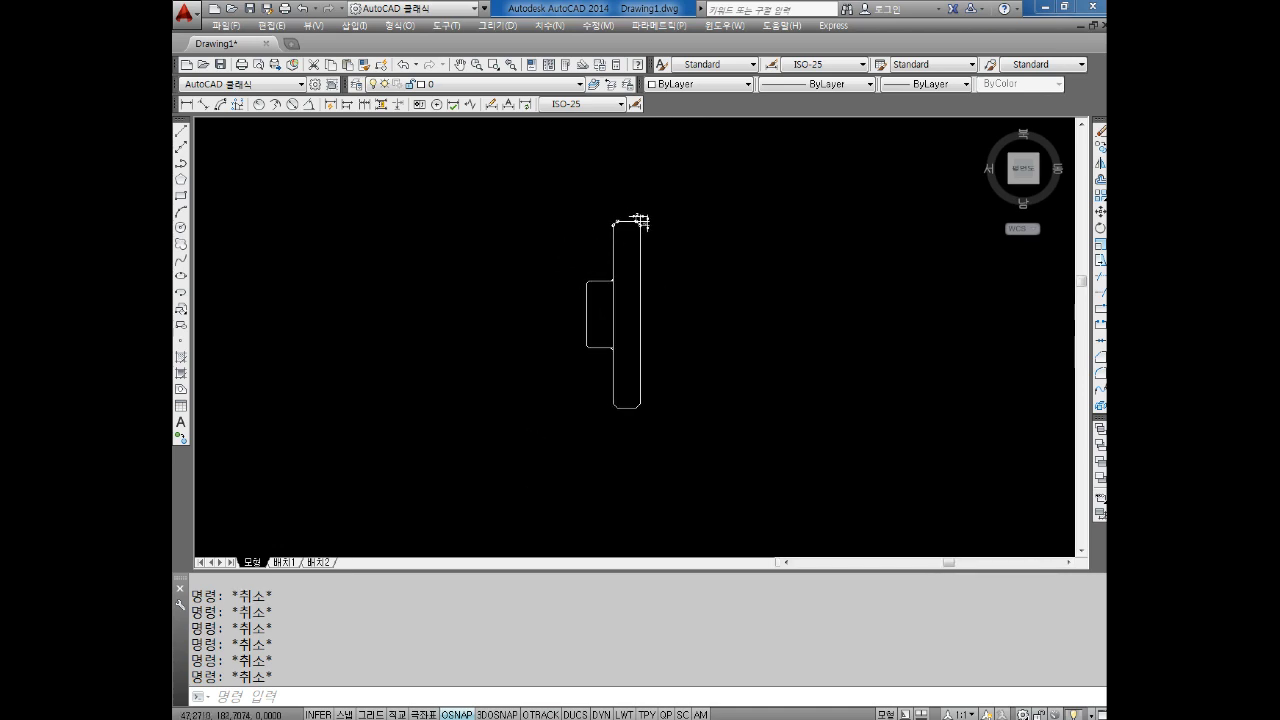
scroll(584, 212, up, 2)
click(760, 190)
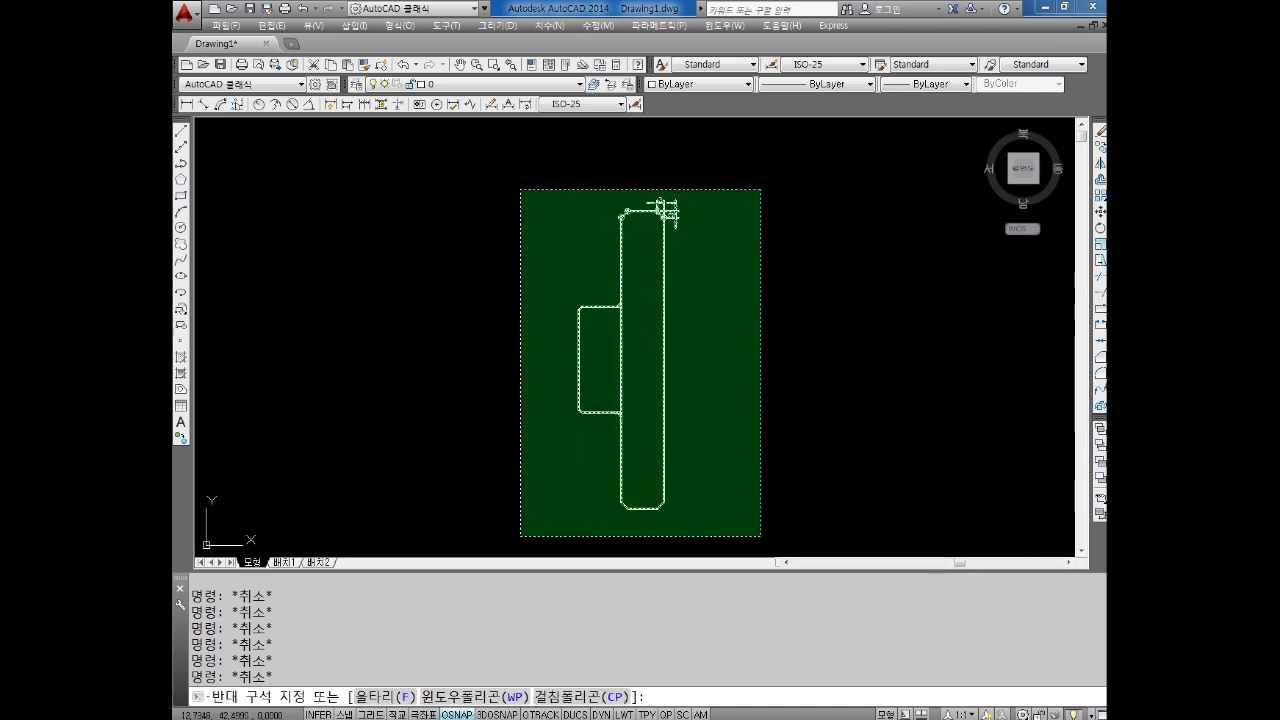
click(528, 525)
key(Delete)
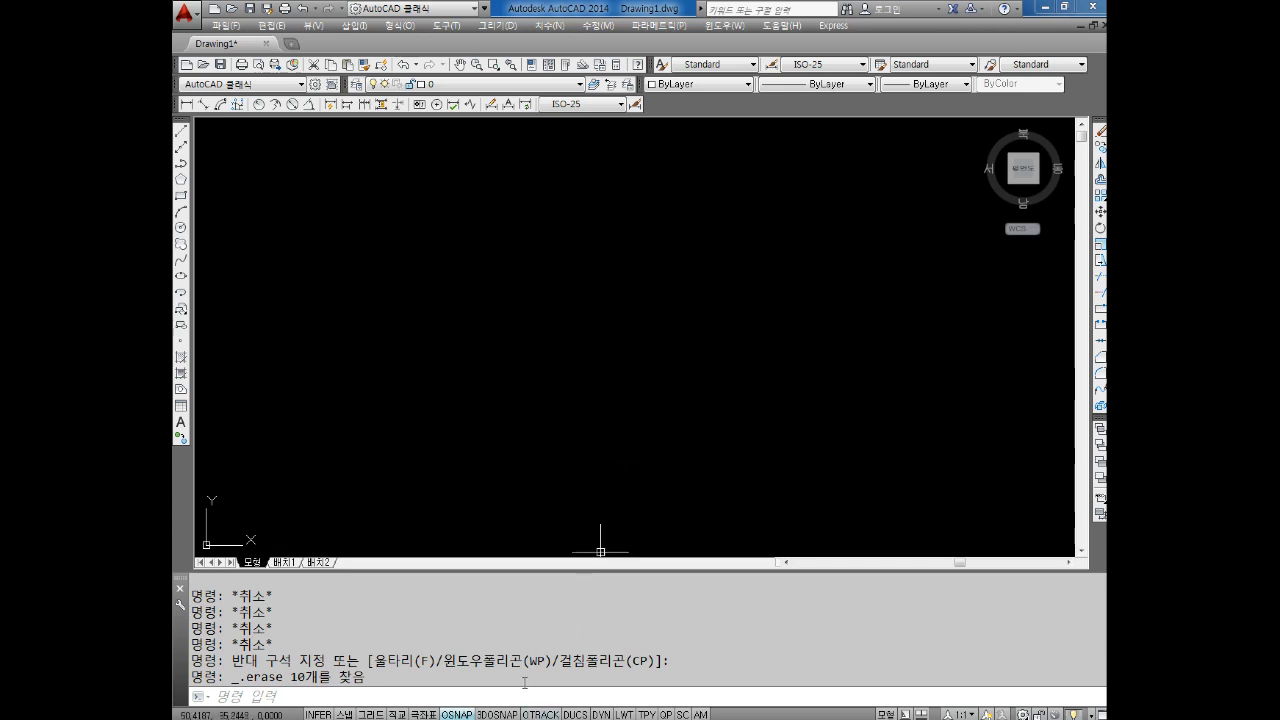
Bring Notepad forward, widen its window, and add blank lines below the fillet notes
key(alt+Tab)
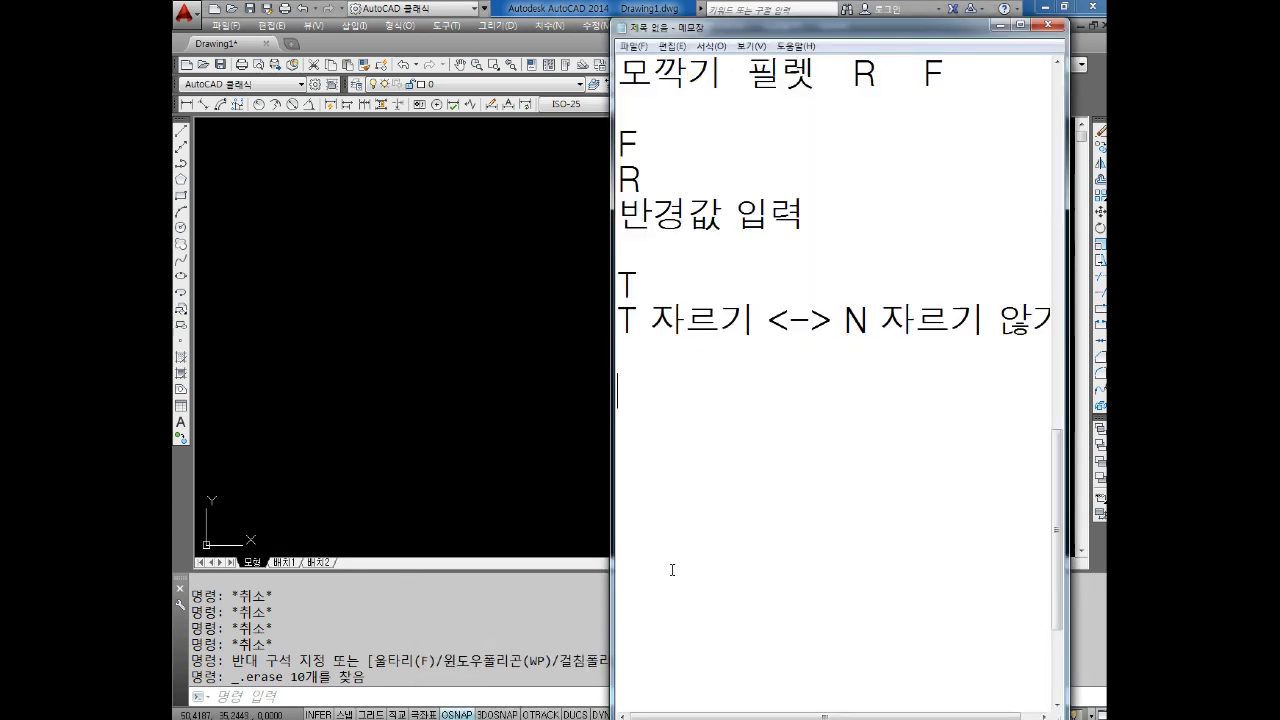
click(905, 334)
click(977, 323)
key(Up)
key(Left)
drag(612, 300, 556, 300)
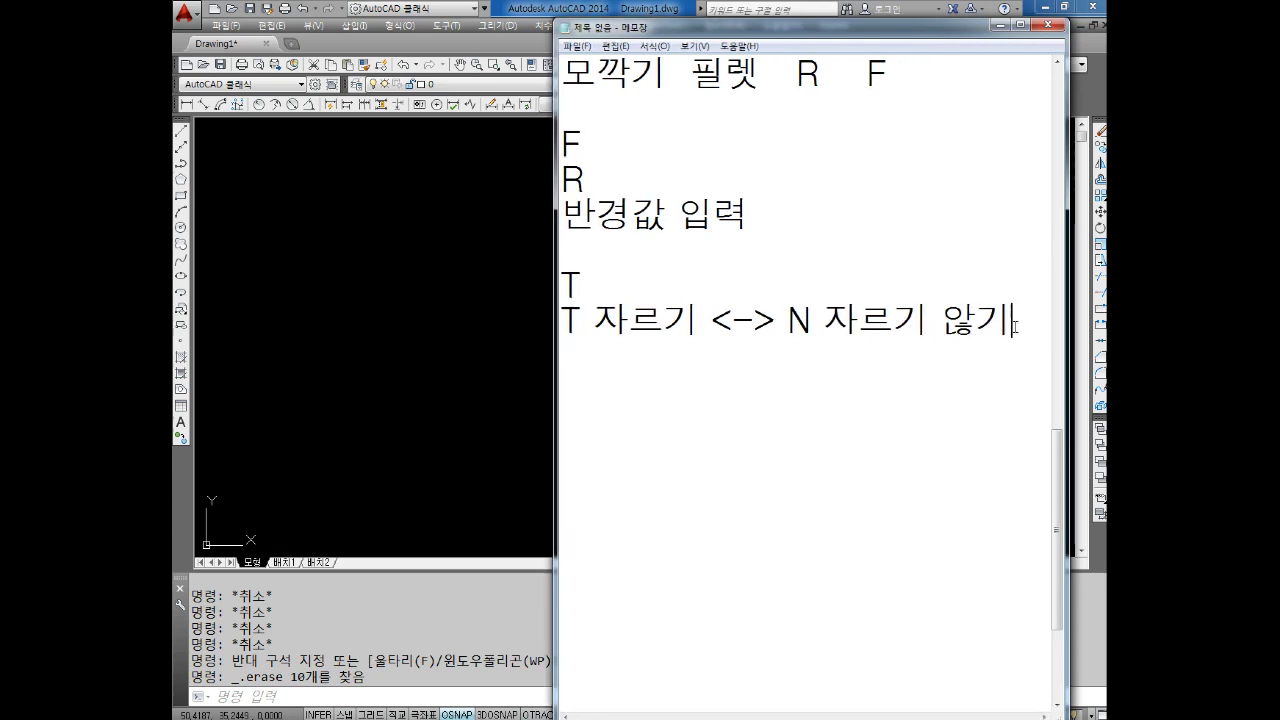
key(Return)
key(Return)
key(Return)
key(Return)
key(Return)
key(Return)
key(Return)
key(Return)
key(Return)
key(Return)
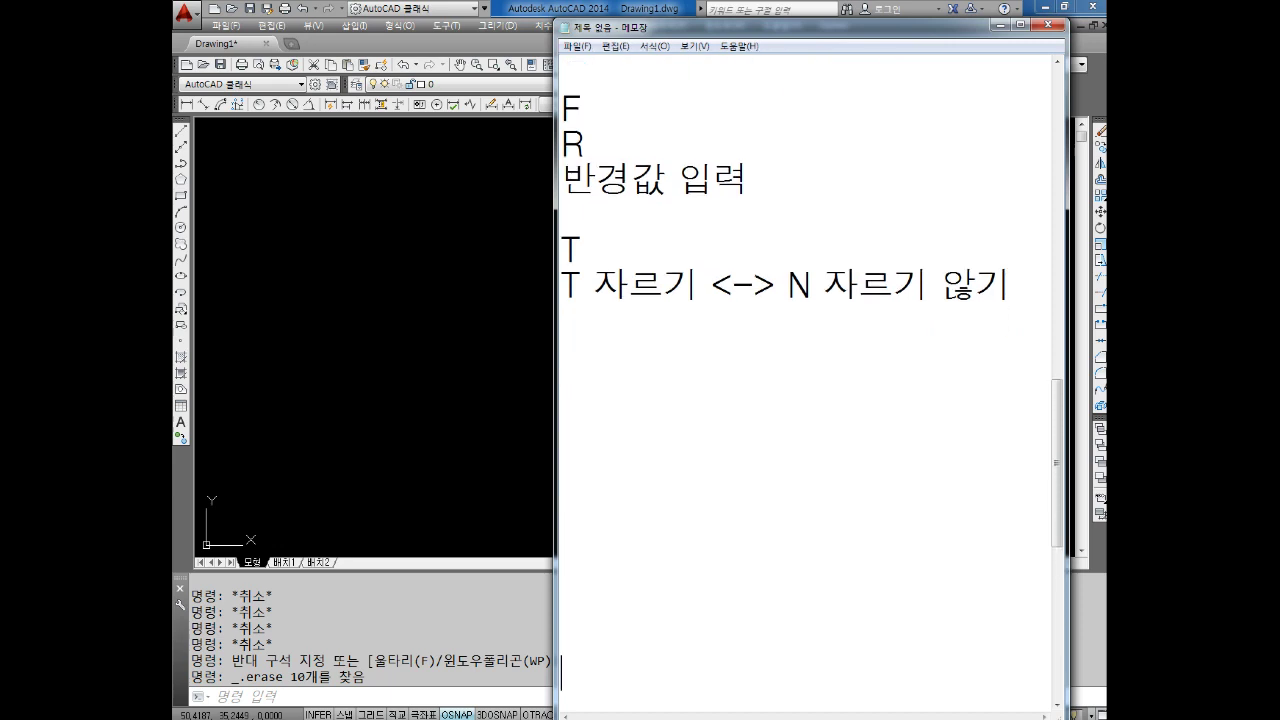
key(Return)
key(Return)
key(Return)
key(Return)
key(Return)
Type the notes 현장에서, 간격띄우기 기능 and 잘라내기 기능, and move Notepad to the right
key(Up)
key(Up)
key(Up)
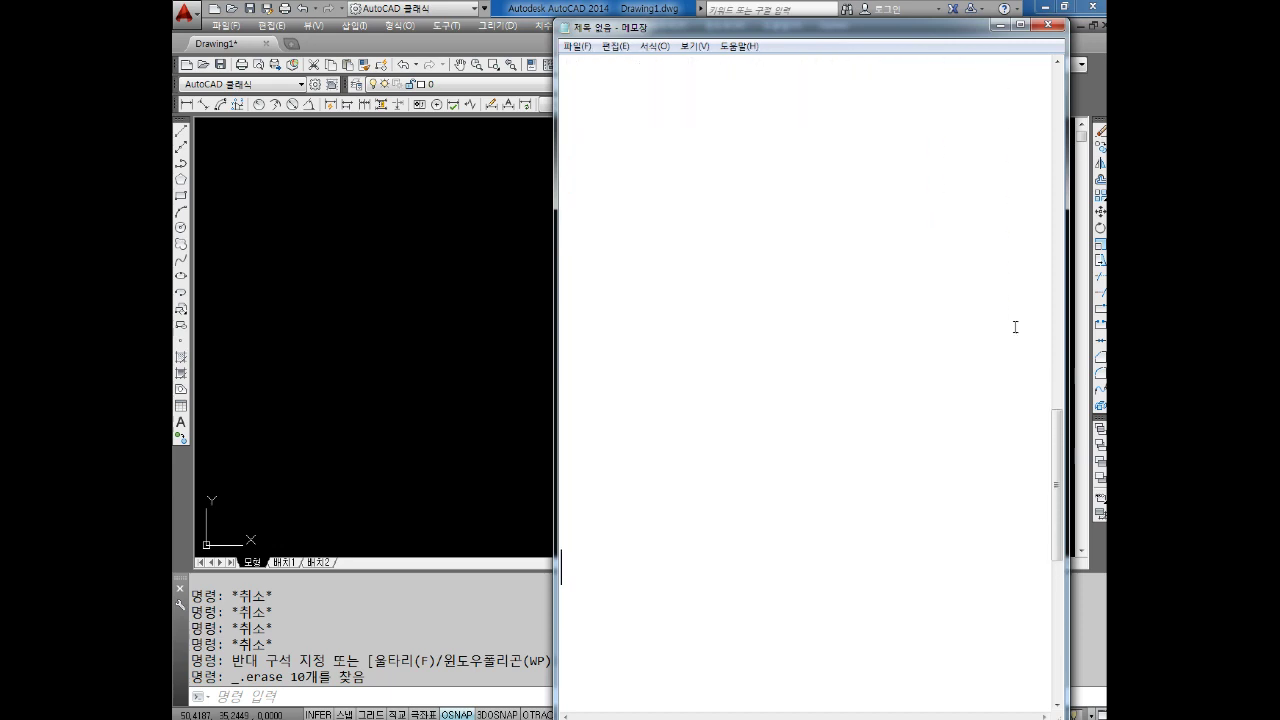
key(Up)
key(Up)
key(Up)
key(Up)
key(Up)
key(Up)
text(현장)
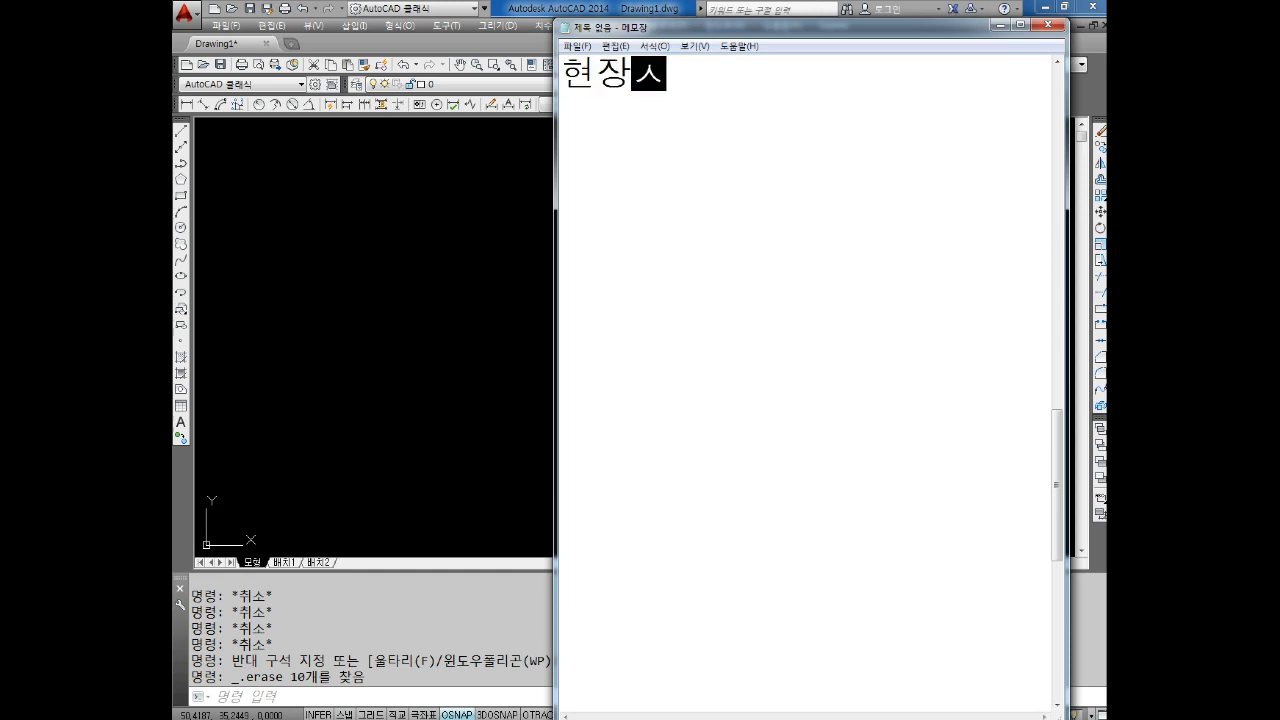
key(BackSpace)
text(에서)
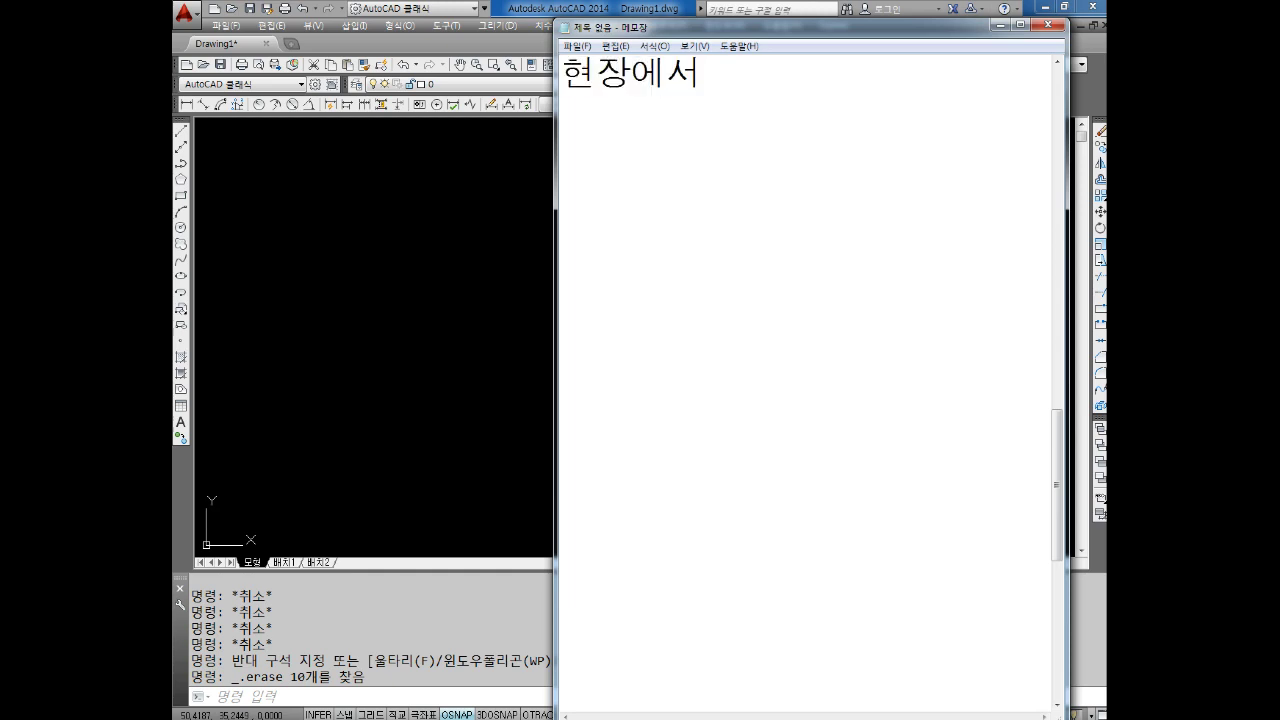
key(Return)
key(Return)
key(Return)
text(간격ㄷ)
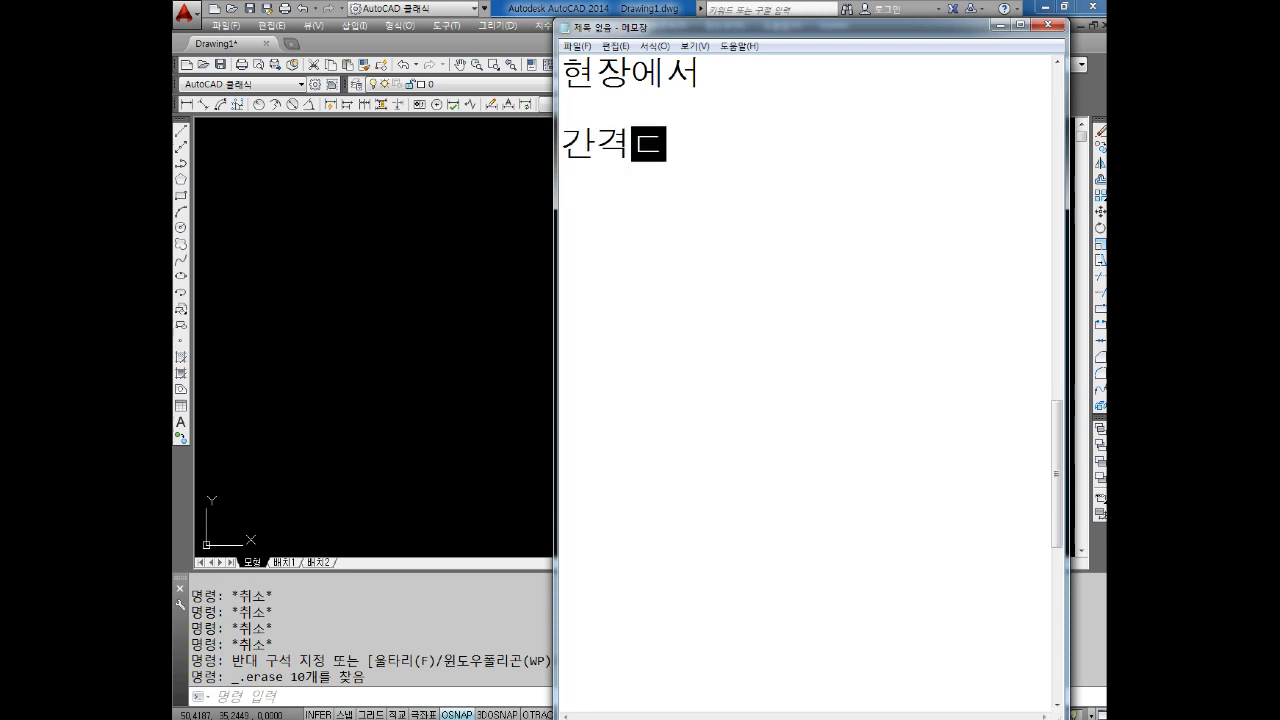
text(ㄸ띄우기)
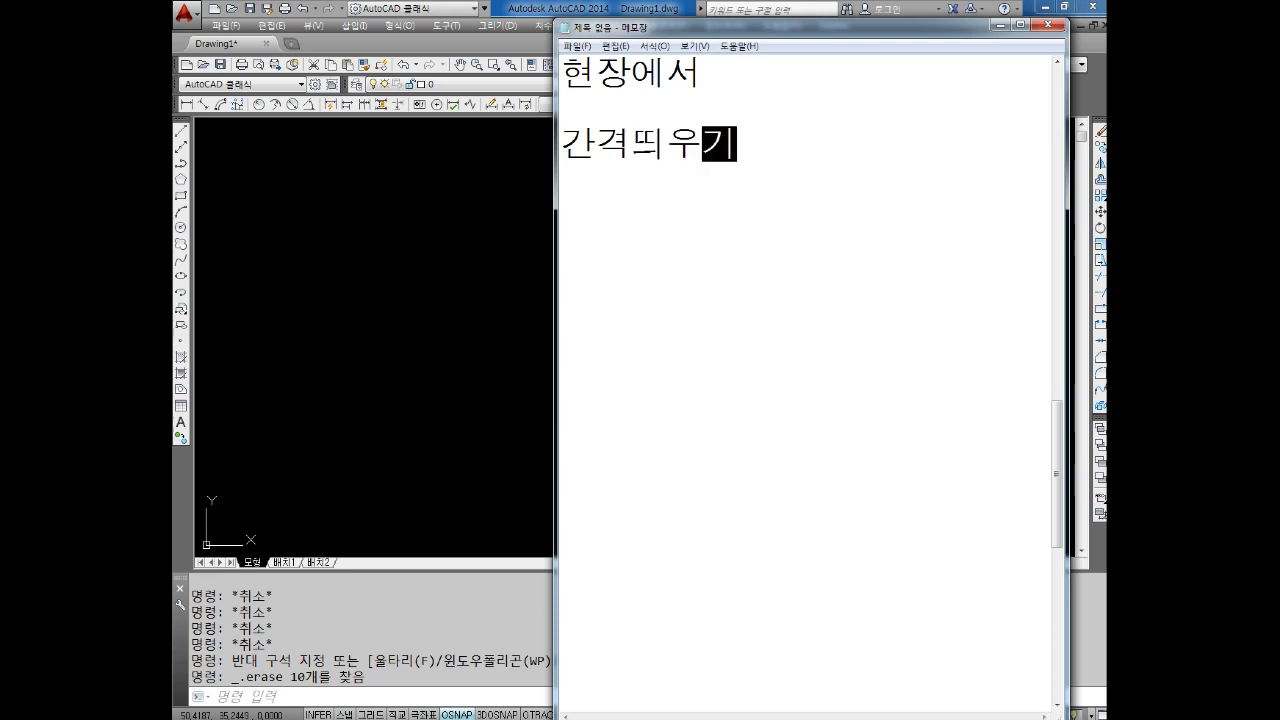
text( 기능)
key(Return)
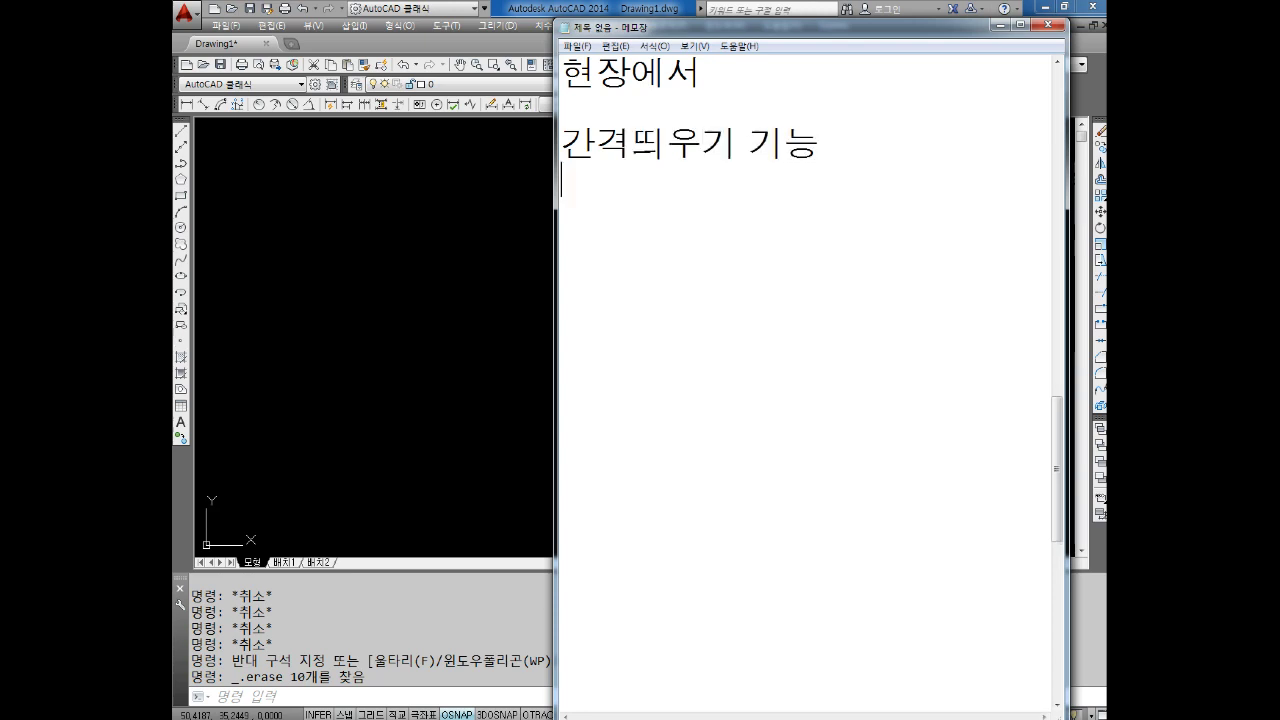
text(잘라내기 긴)
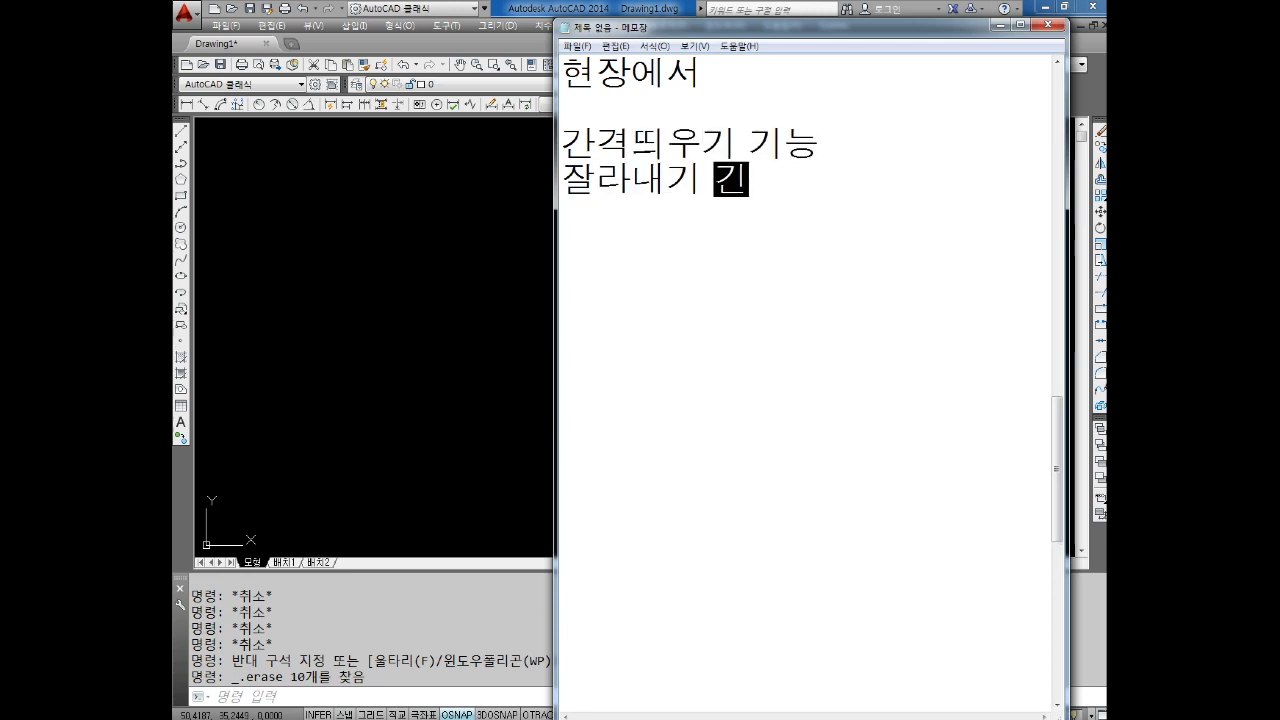
text(능)
key(Return)
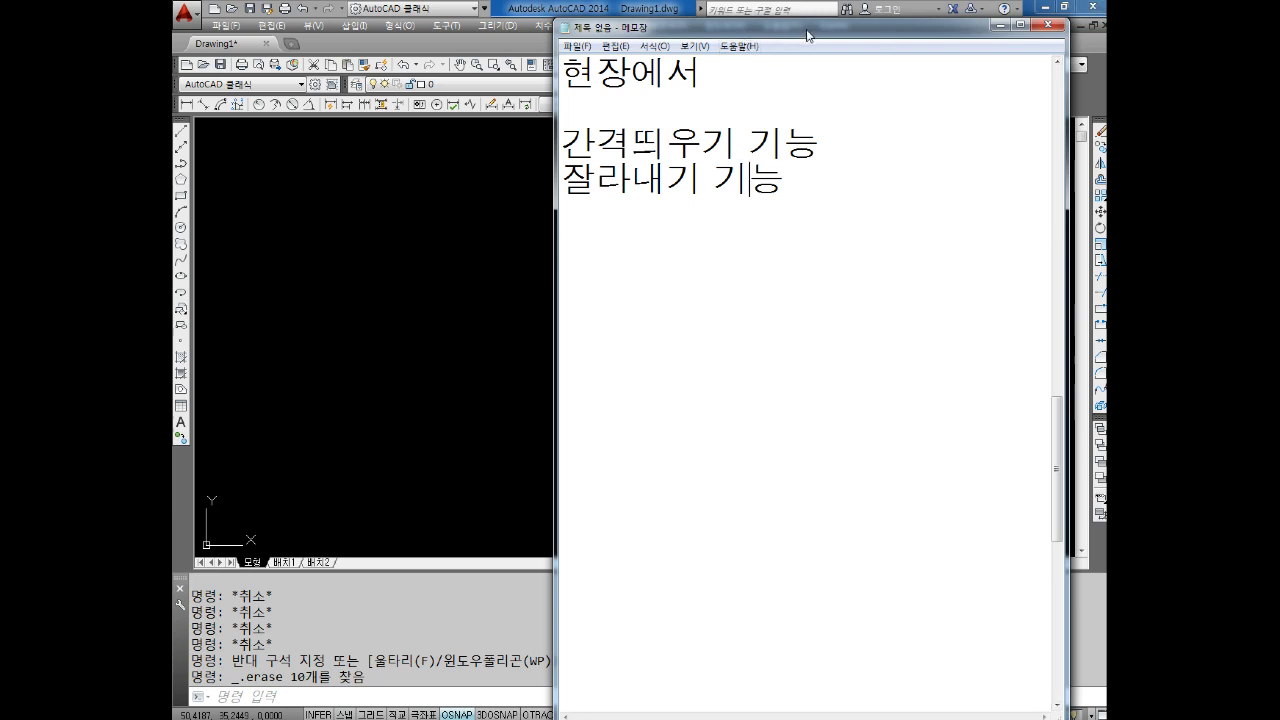
drag(806, 30, 845, 17)
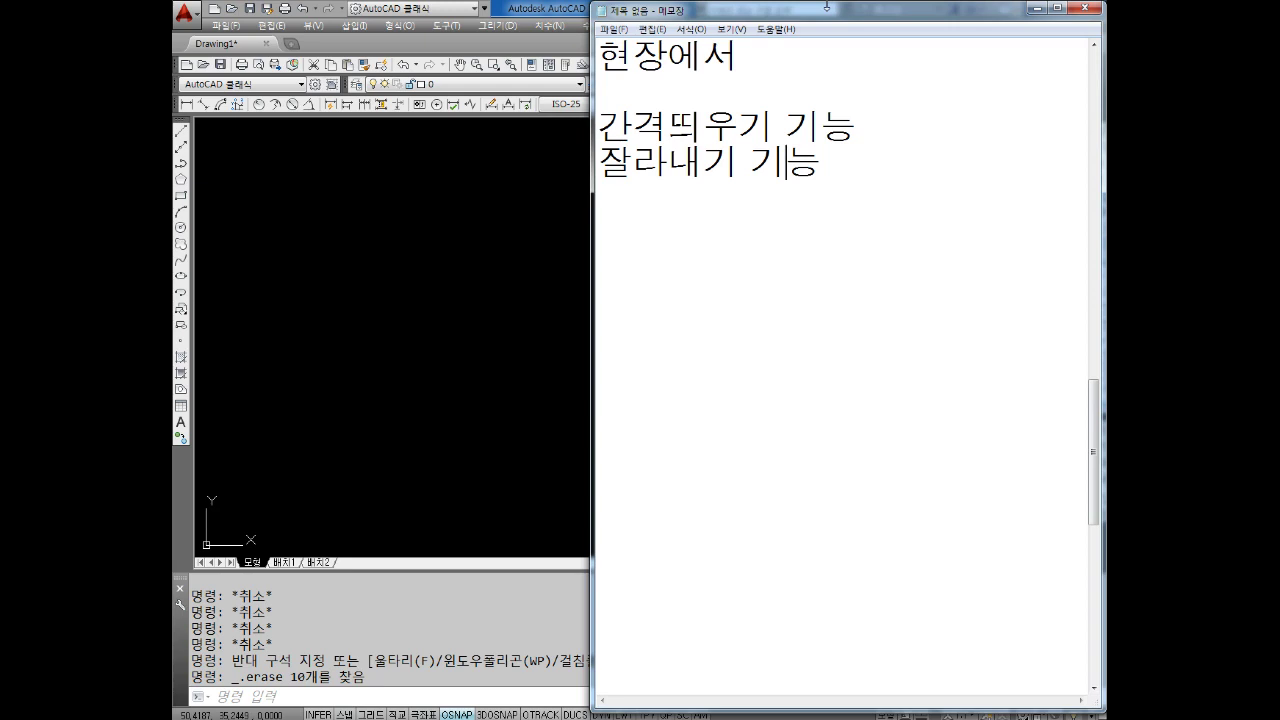
Add the note lines 'O : 옵셋' and 'TR : 트림'
key(Up)
key(Down)
key(Down)
key(Return)
key(Return)
key(Return)
key(Up)
key(Up)
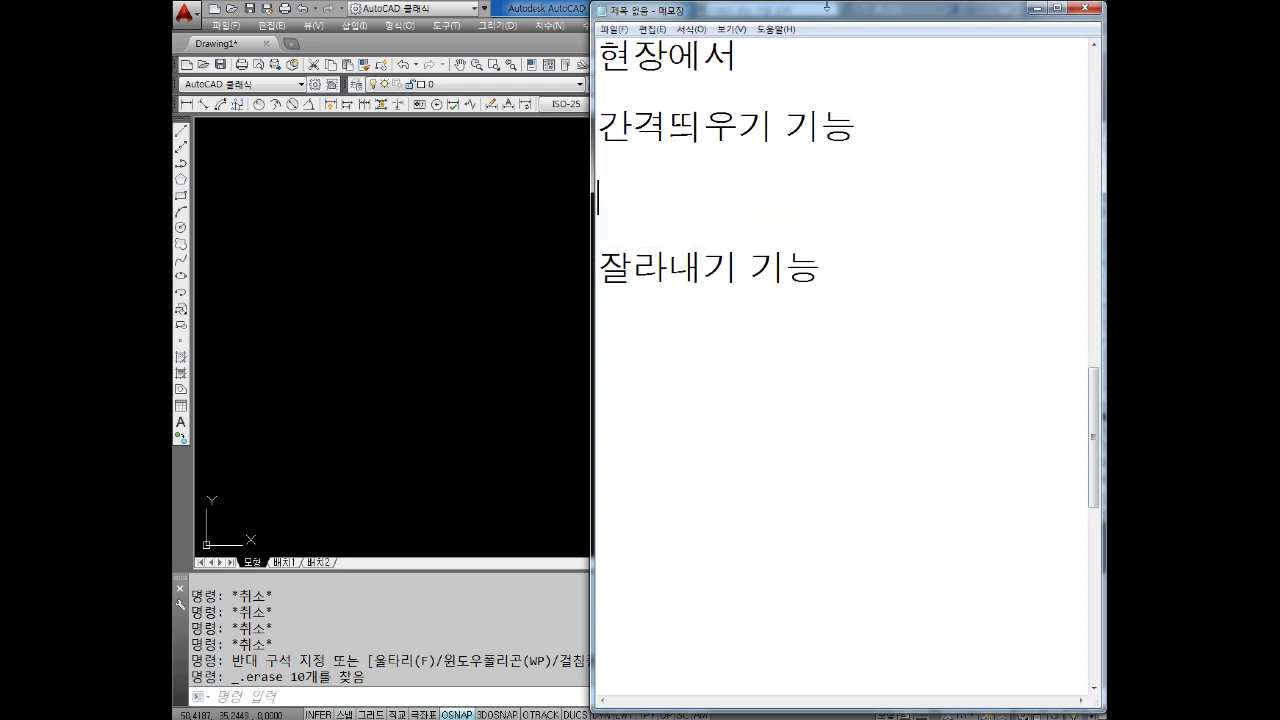
text(이)
text( DHQ)
key(BackSpace)
key(BackSpace)
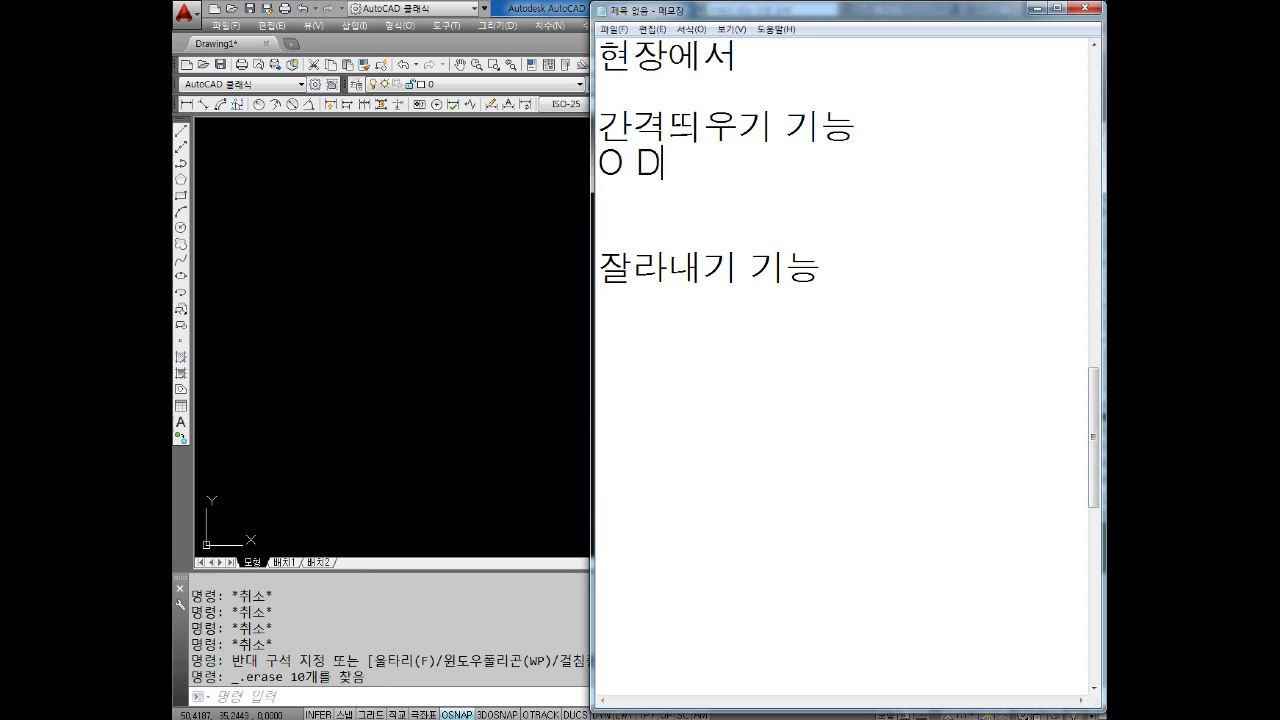
key(BackSpace)
key(BackSpace)
text(: DHQ)
key(BackSpace)
key(BackSpace)
key(BackSpace)
text(M오)
key(BackSpace)
key(BackSpace)
text(옵셋)
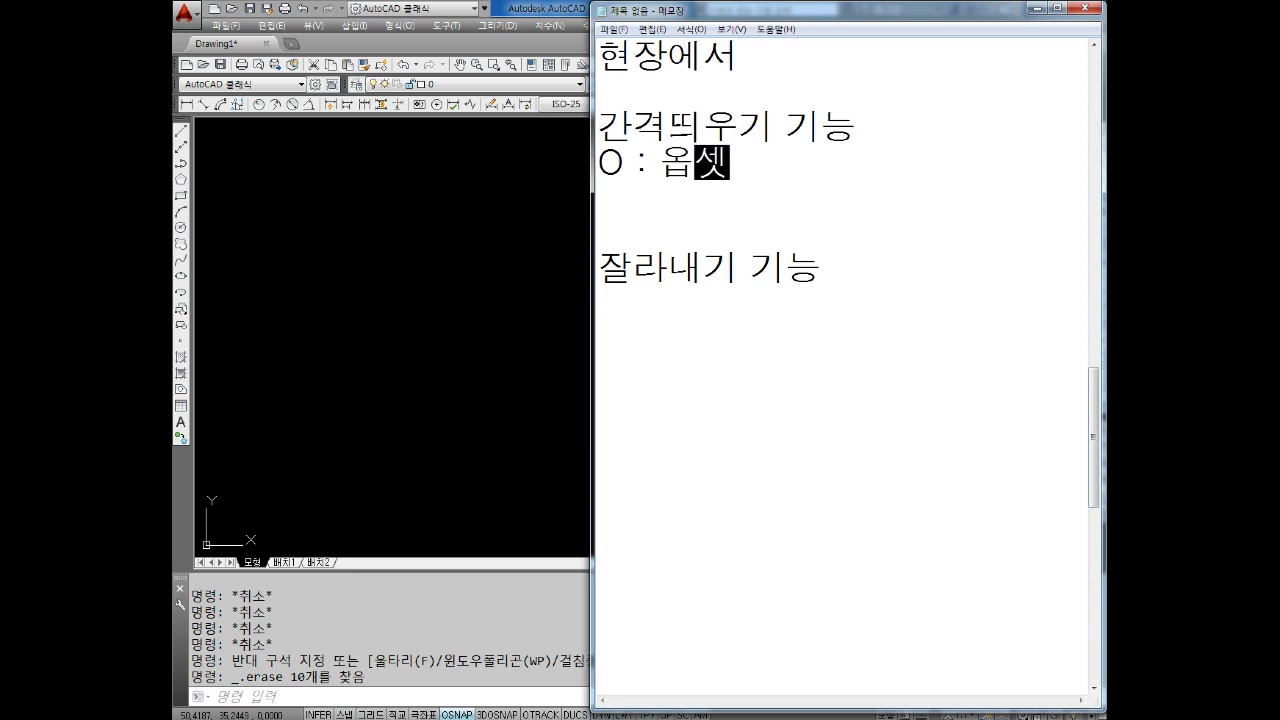
key(Down)
key(Down)
key(Down)
key(Down)
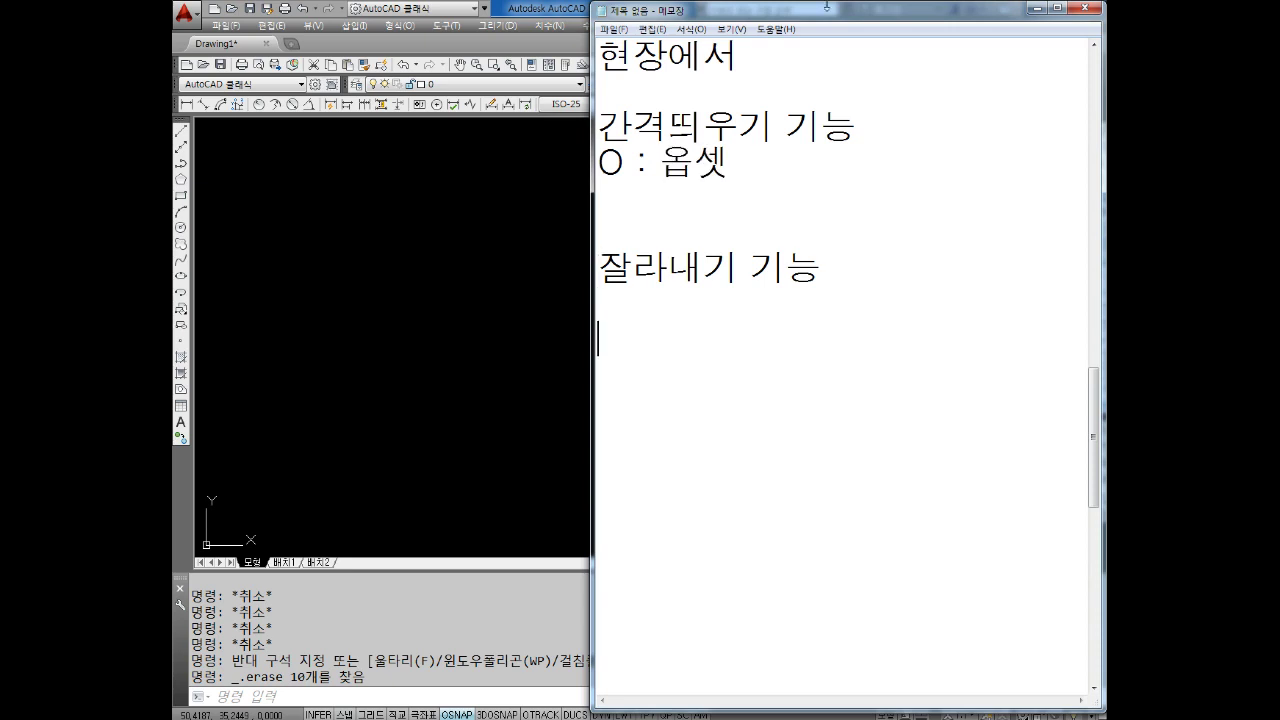
text(TR)
text( : )
text(트림)
key(Return)
key(Return)
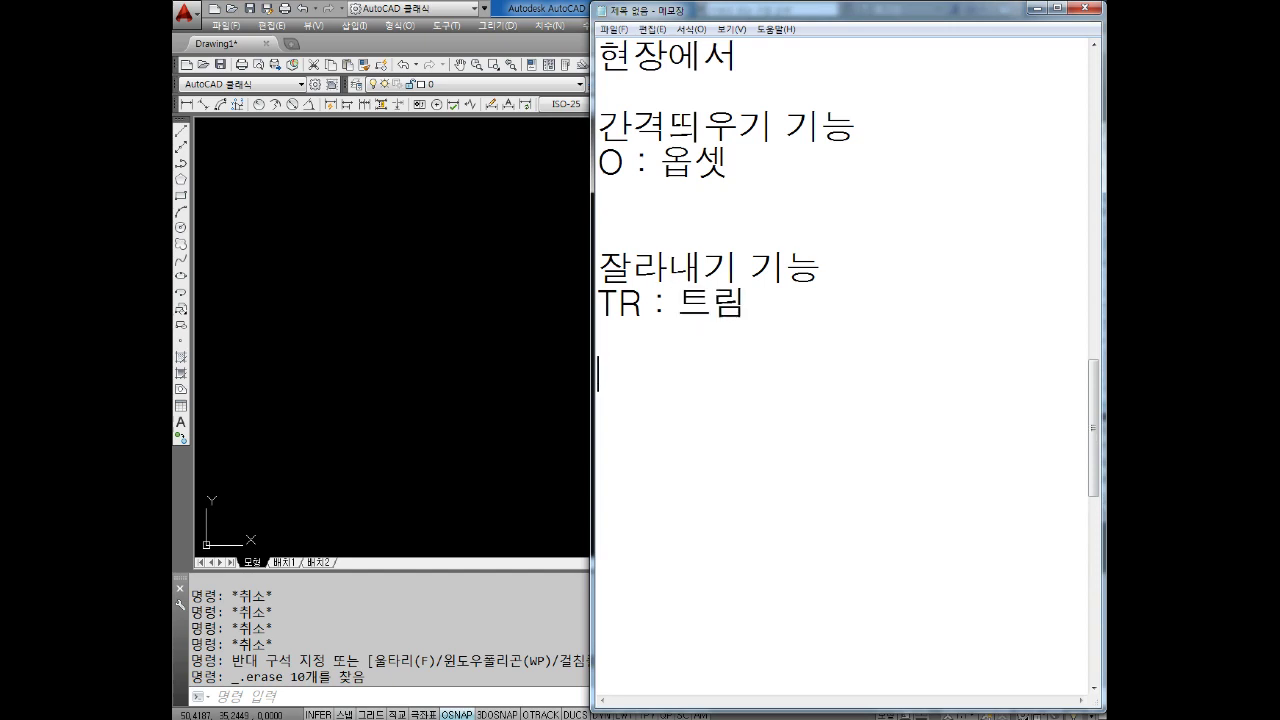
Add the note 수정기능 with '무조건 도형이 있어야 만' and '그리기 도형 그림'
key(Return)
click(680, 198)
key(Return)
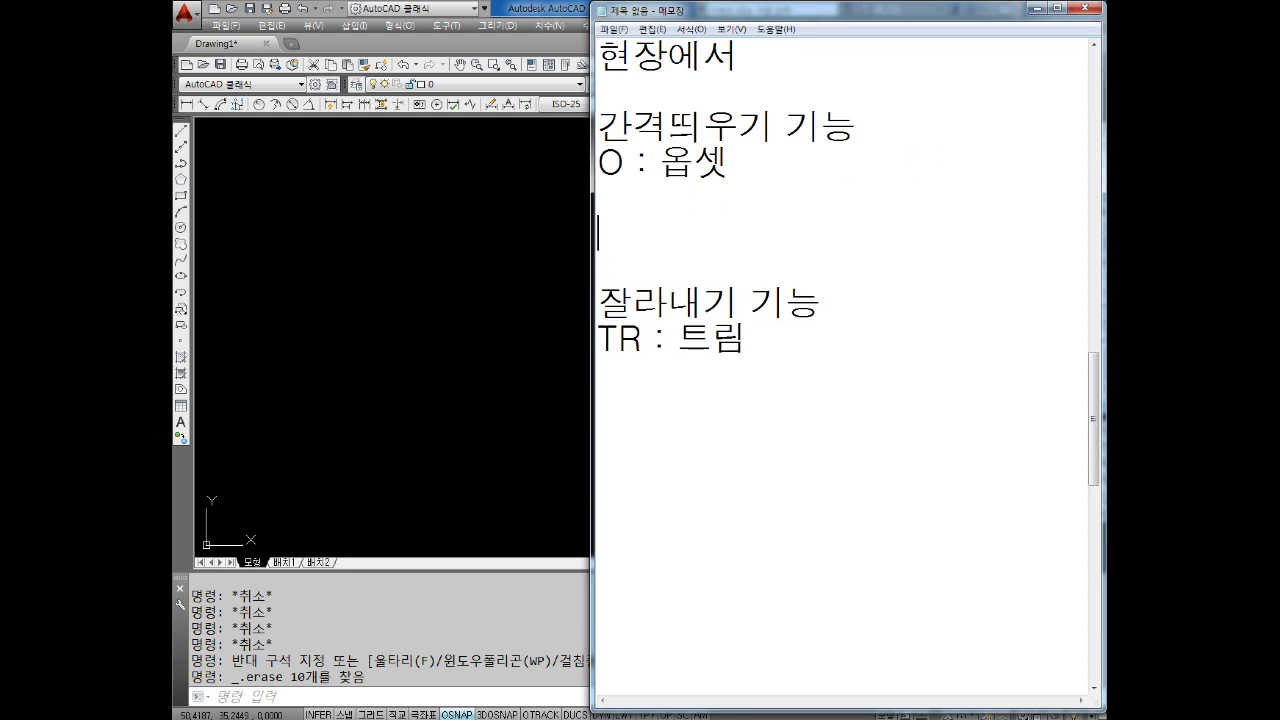
text(스ㅜ)
key(BackSpace)
key(BackSpace)
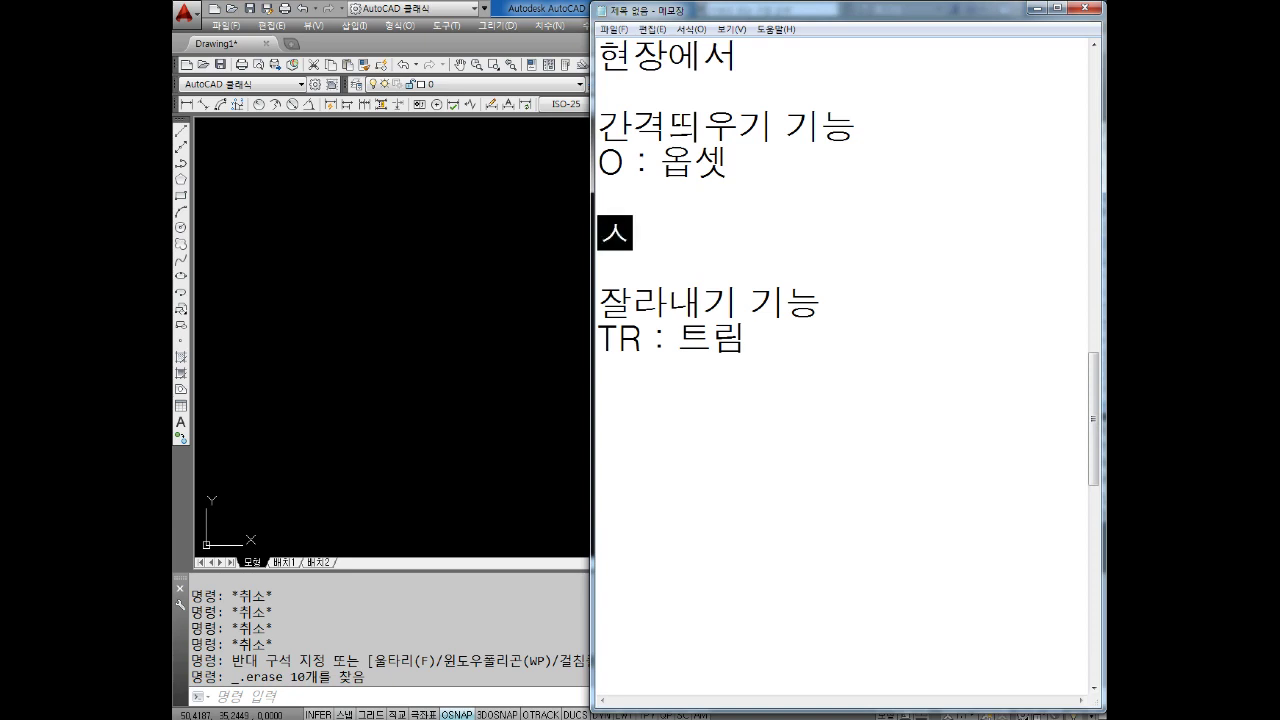
text(ㅜ정ㄱㅣ능)
key(Return)
key(Return)
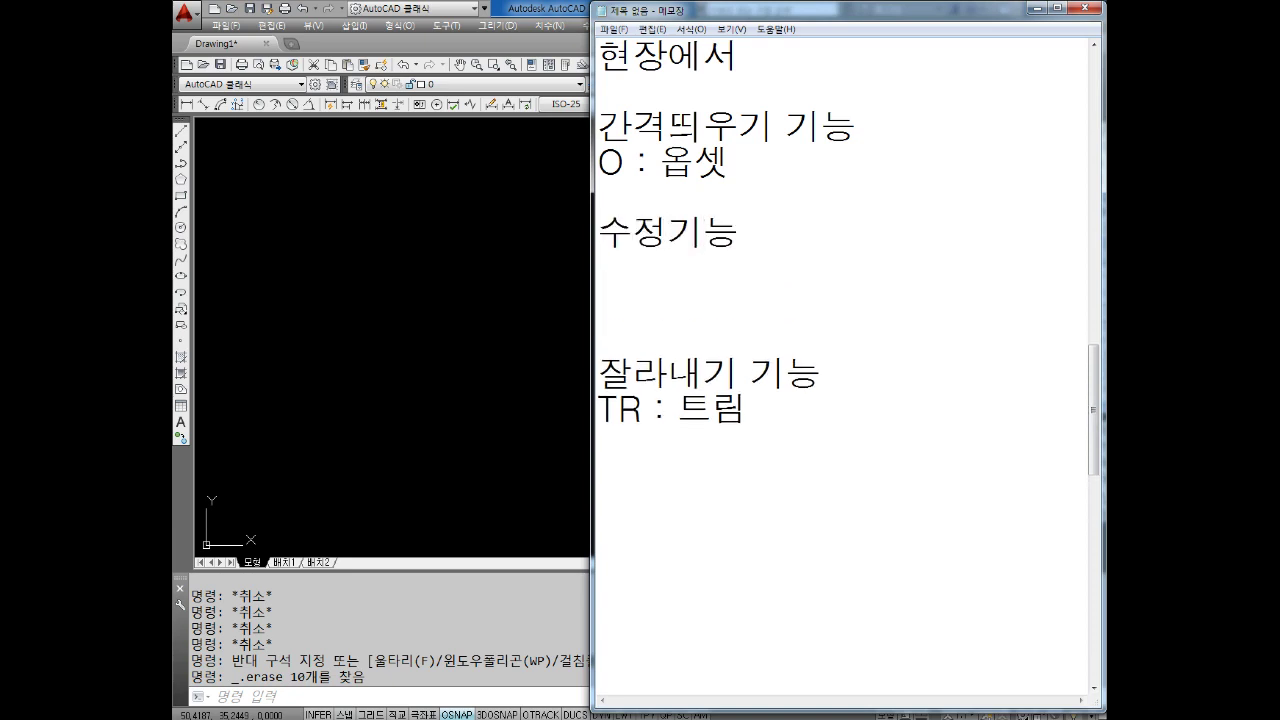
text(무조건 도)
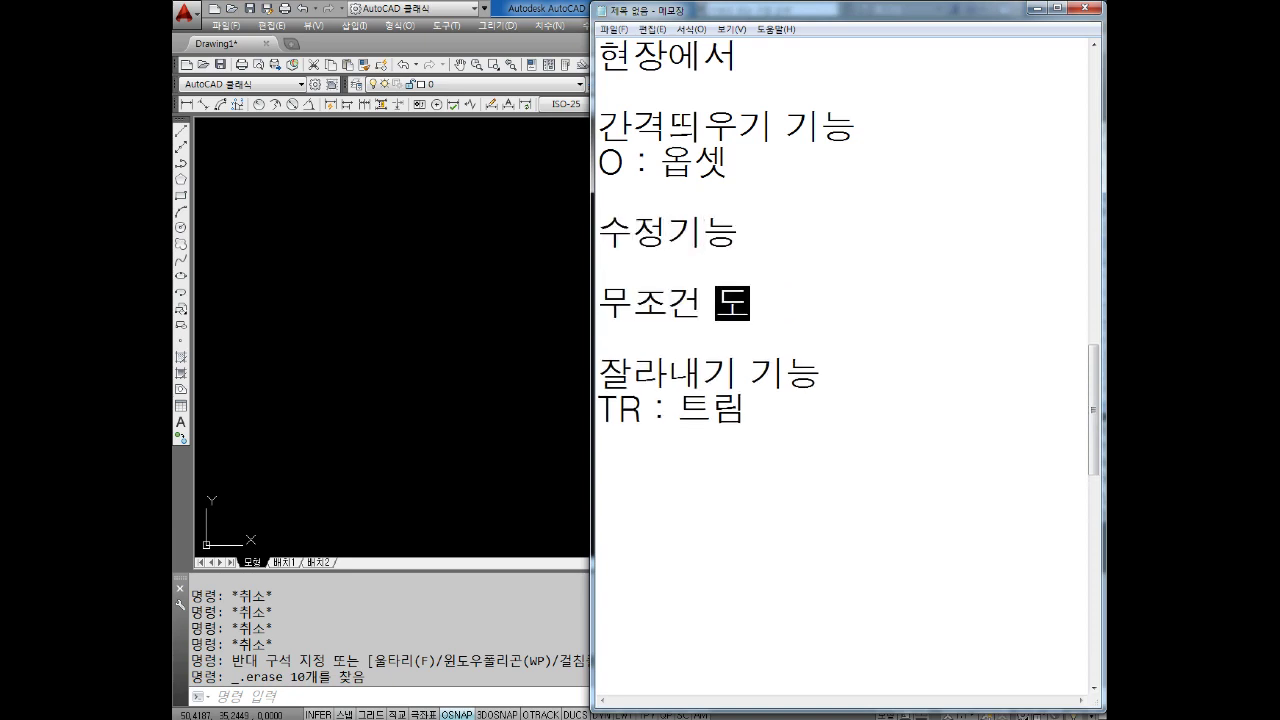
text(형이)
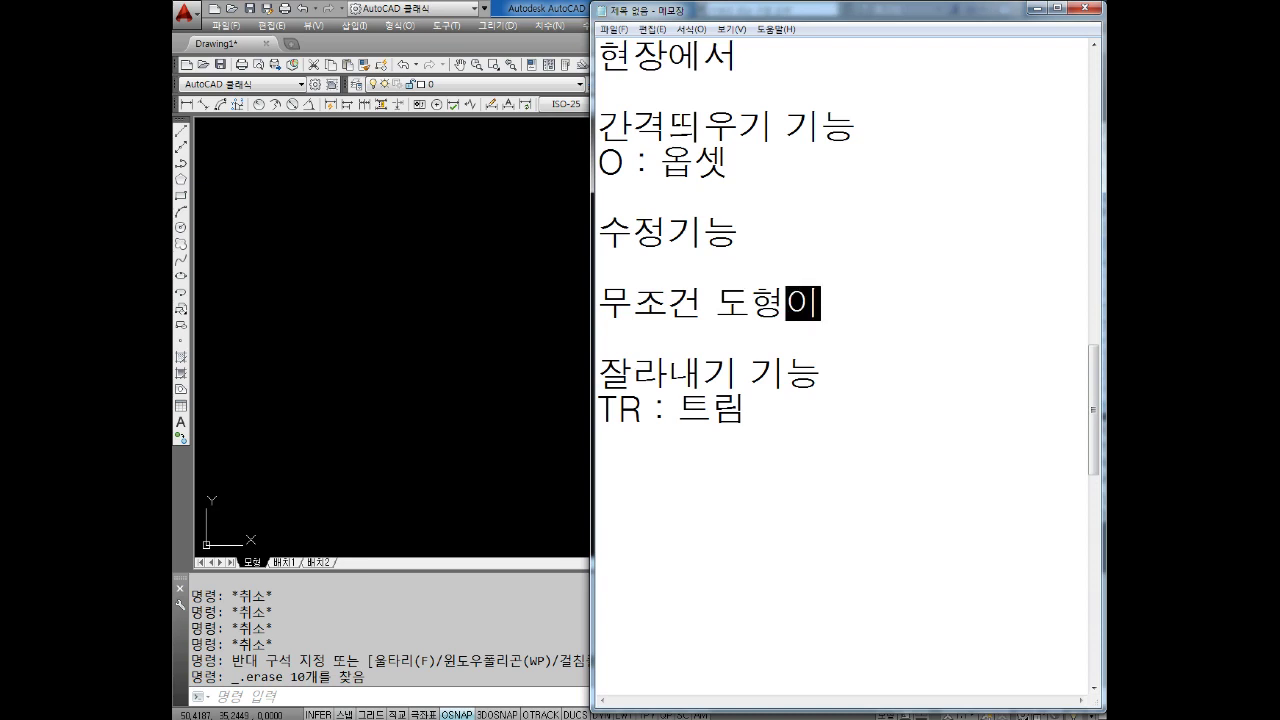
text( 있어야 만)
key(Return)
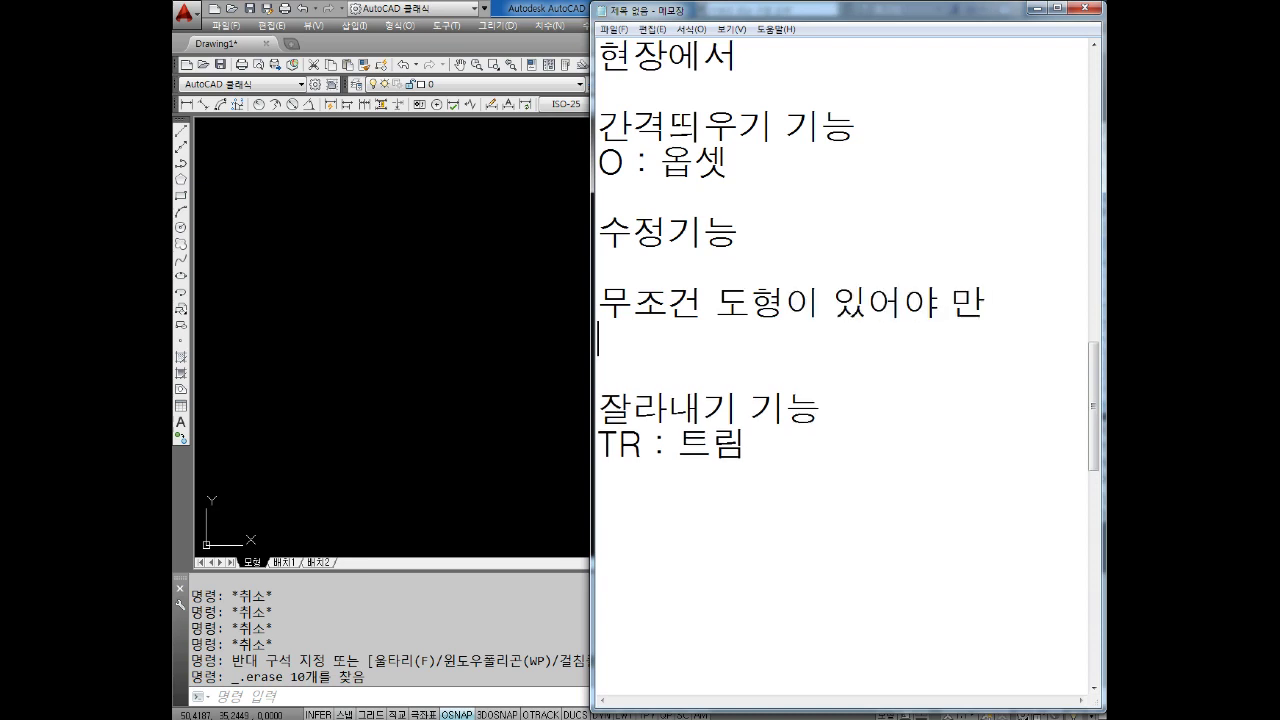
text(그리기 도형 )
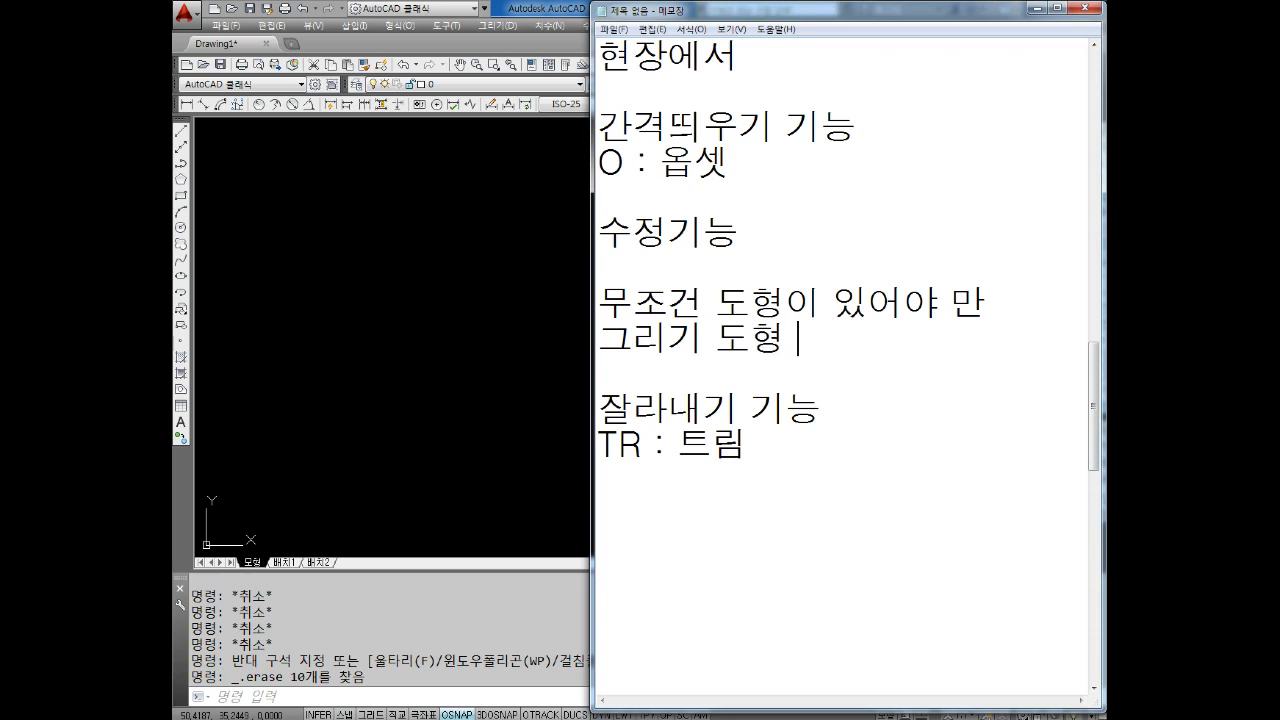
text(그림)
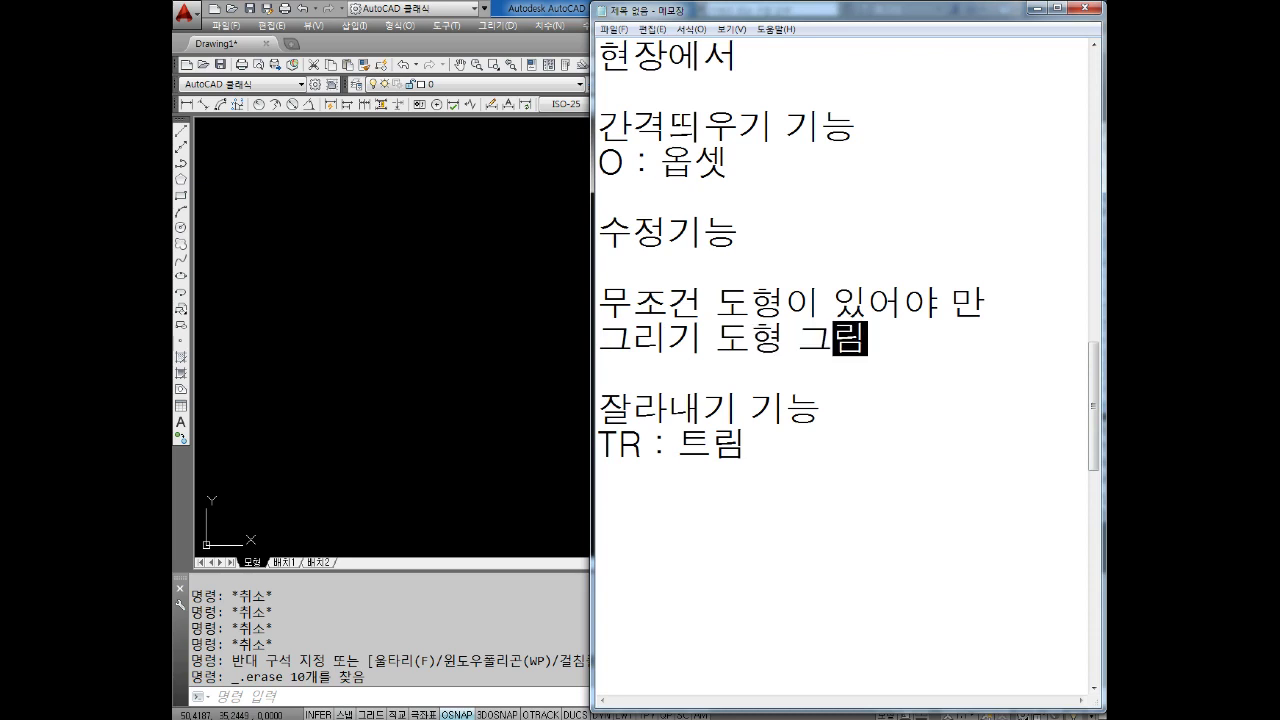
key(Return)
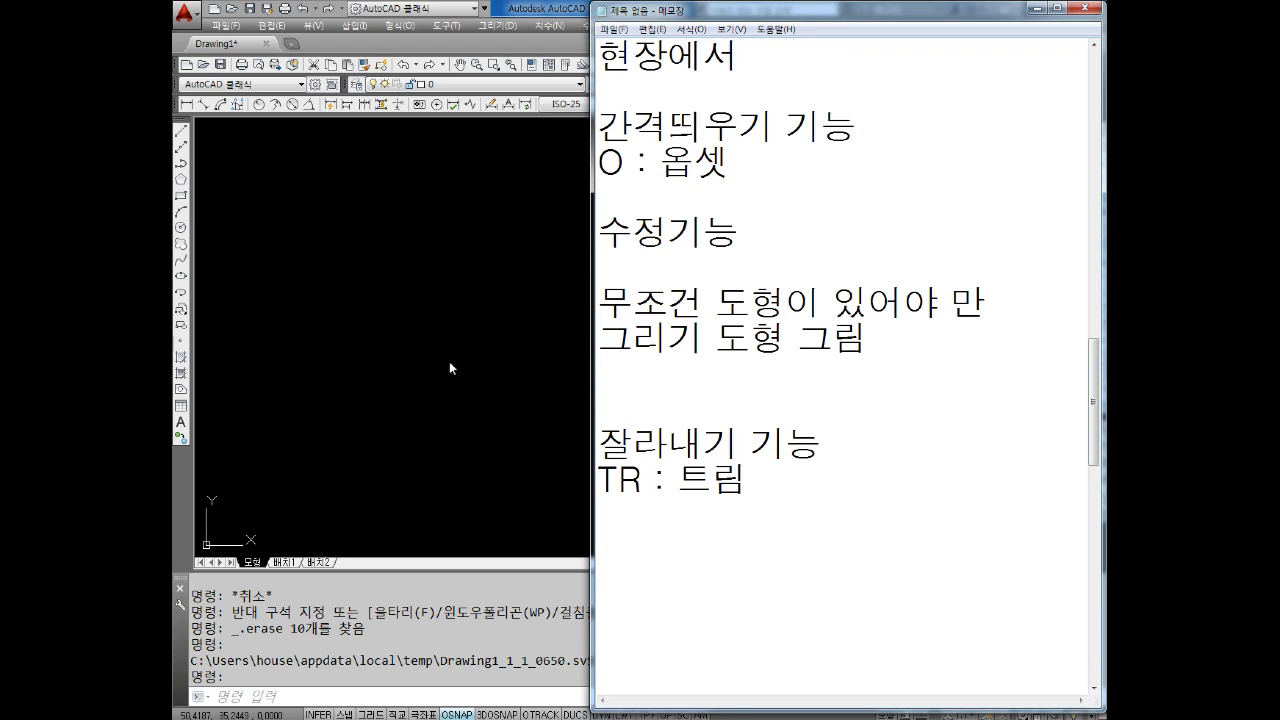
In AutoCAD, draw a vertical line with Ortho turned on
click(352, 350)
key(Escape)
key(Escape)
text(L)
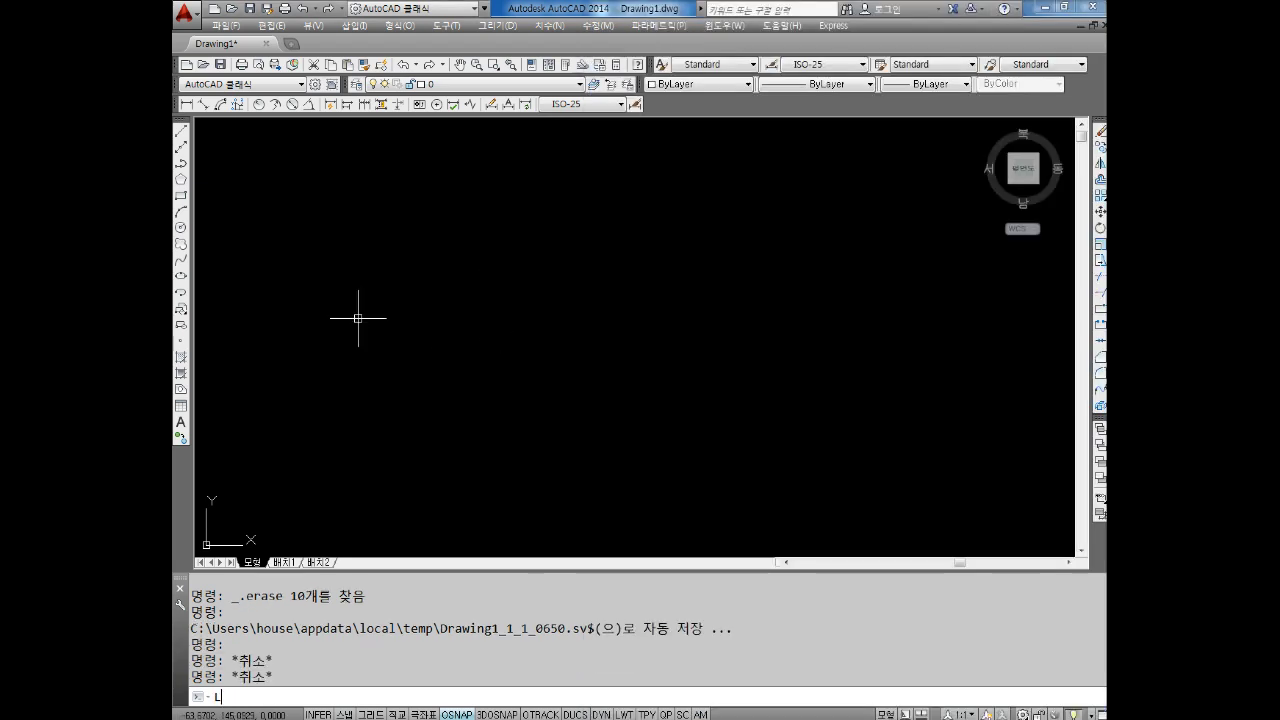
key(Return)
click(562, 190)
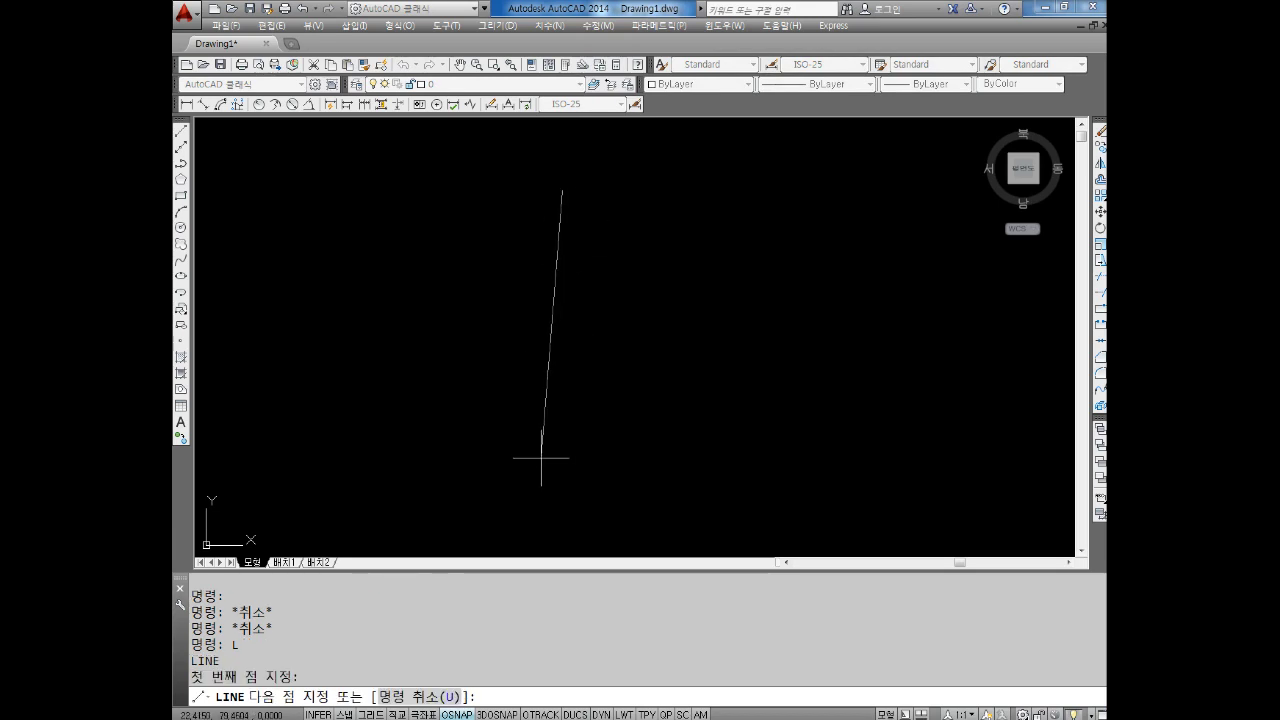
key(F8)
click(545, 497)
Draw a long horizontal line crossing the vertical one
key(Escape)
key(Escape)
key(Return)
click(403, 368)
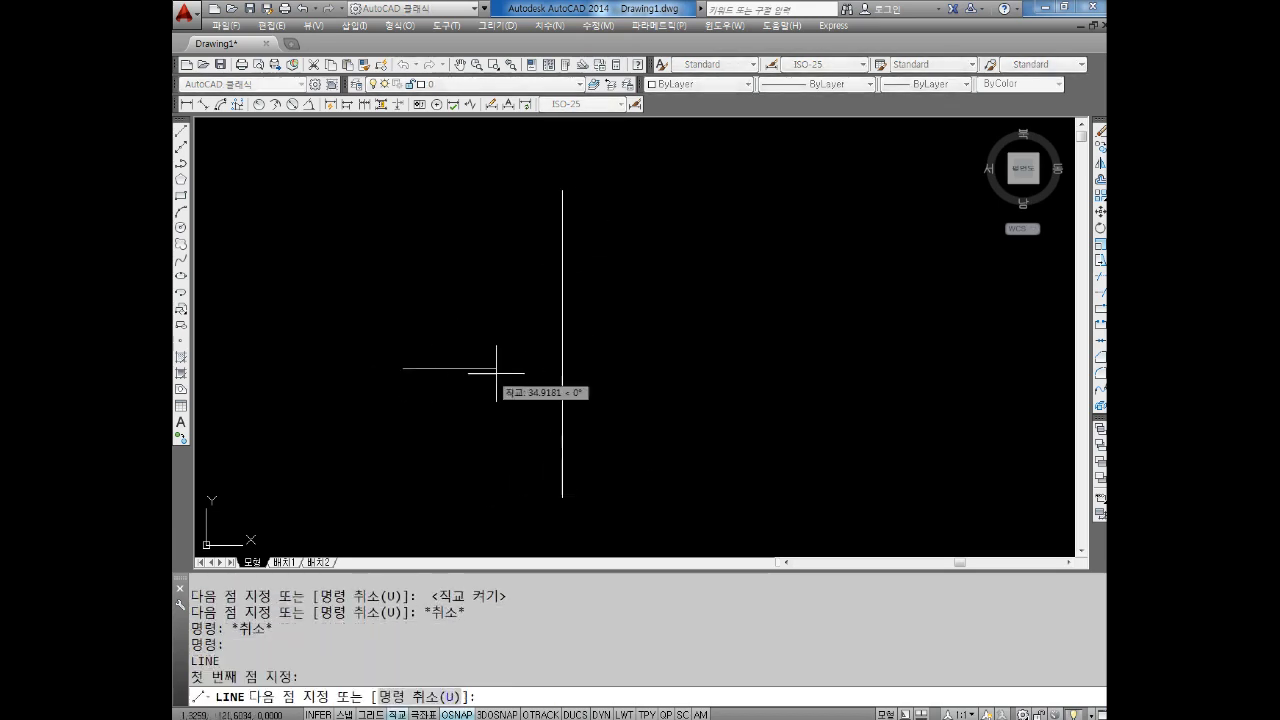
click(923, 395)
key(Escape)
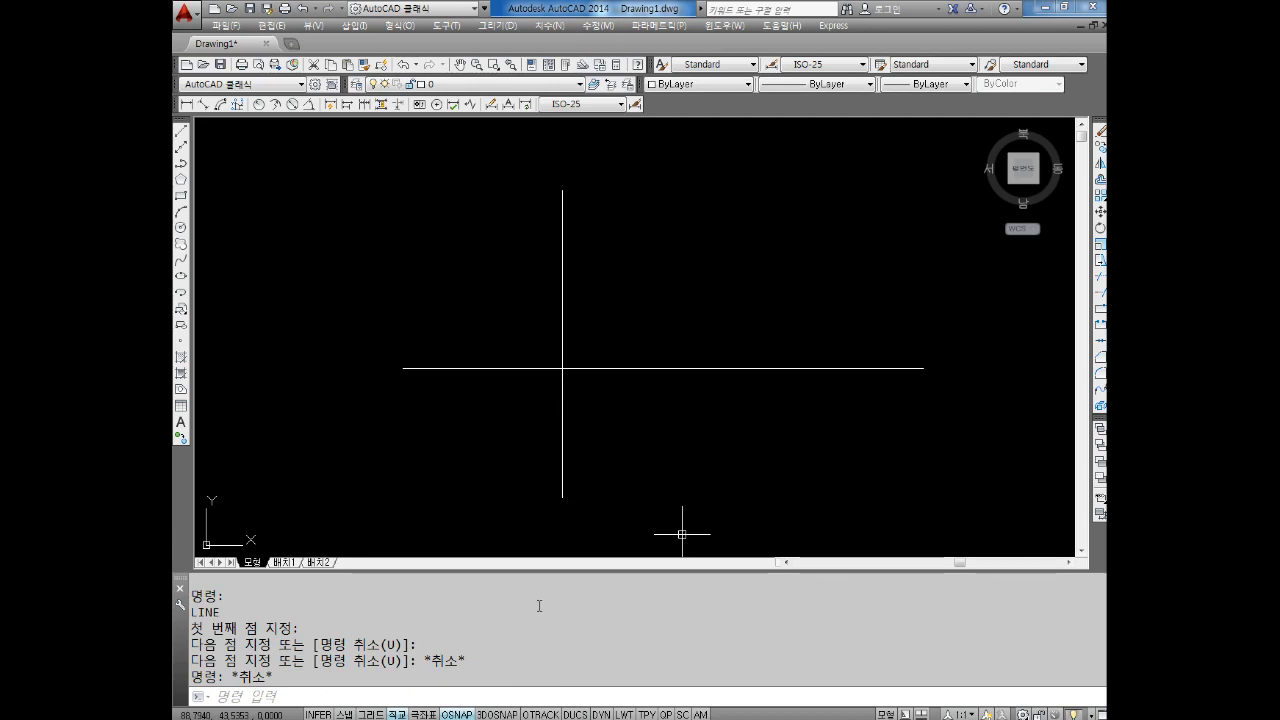
scroll(589, 437, up, 2)
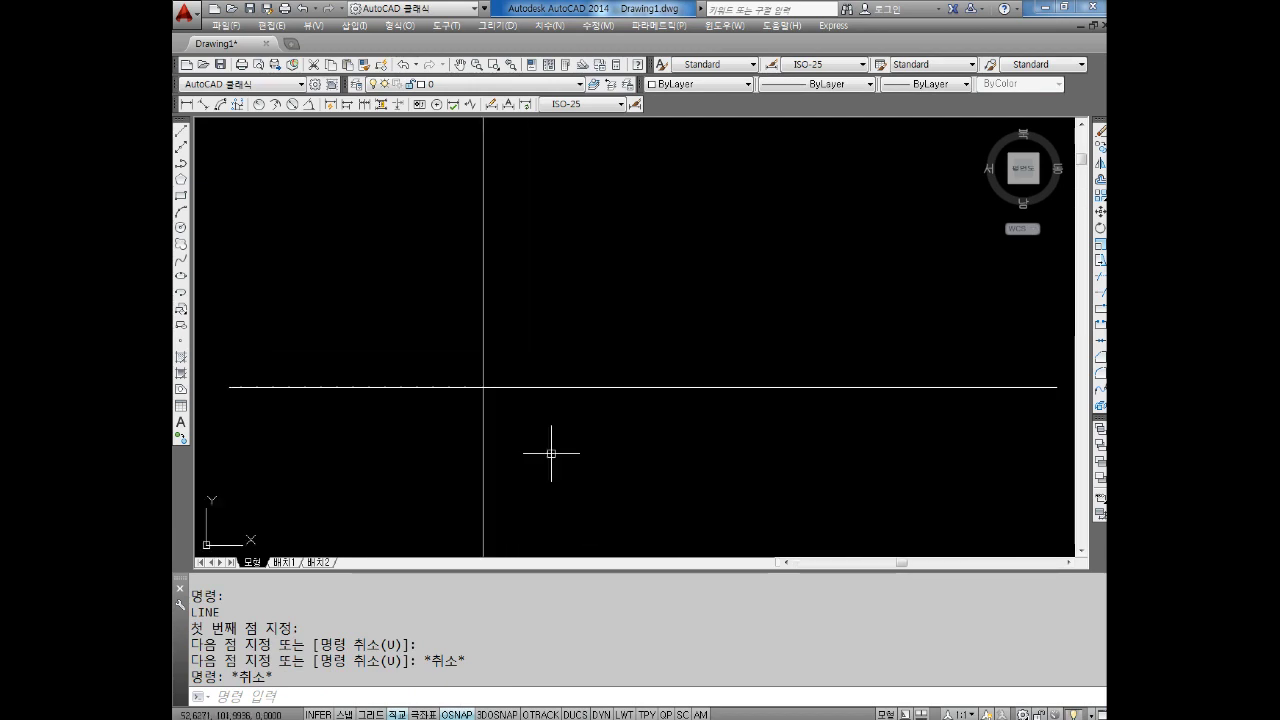
key(Escape)
scroll(551, 449, down, 3)
key(Escape)
key(Escape)
In Notepad, add the offset note lines 'O 엔터' and '20 엔터' above 잘라내기 기능
key(alt+Tab)
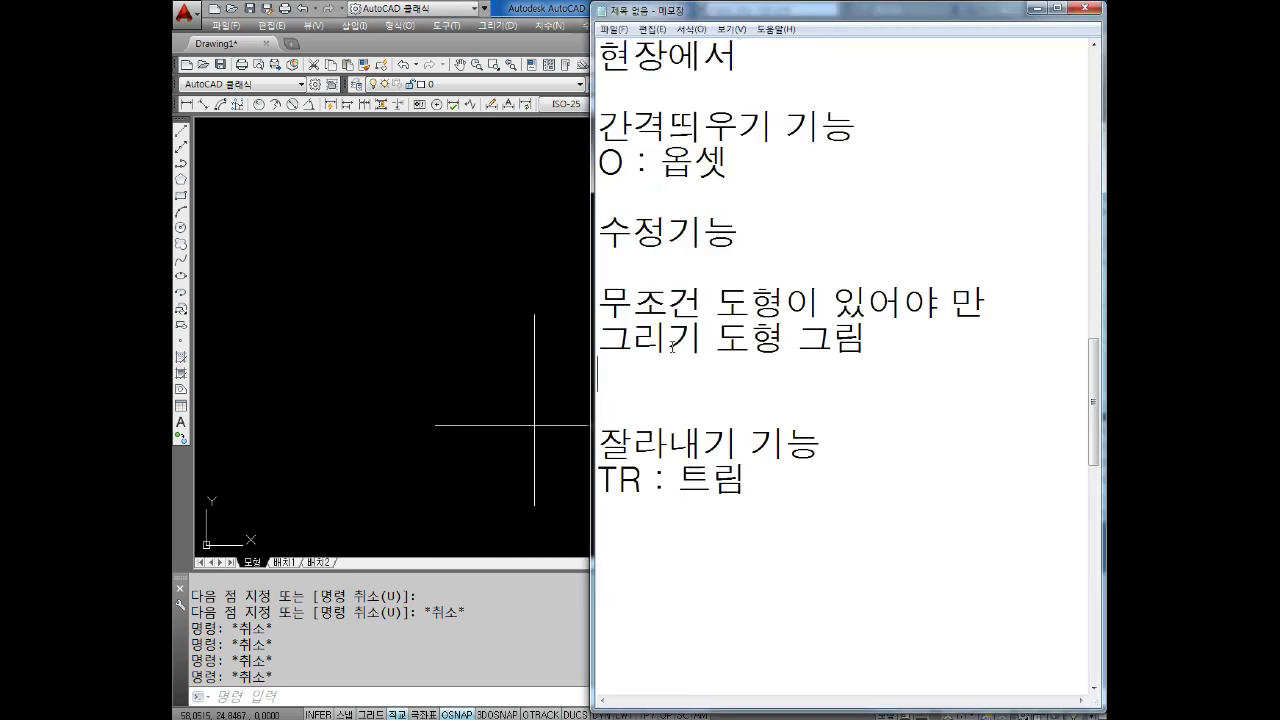
key(Left)
key(Down)
key(Down)
key(Down)
key(Down)
key(Down)
key(Down)
key(Down)
key(Return)
key(Up)
key(Up)
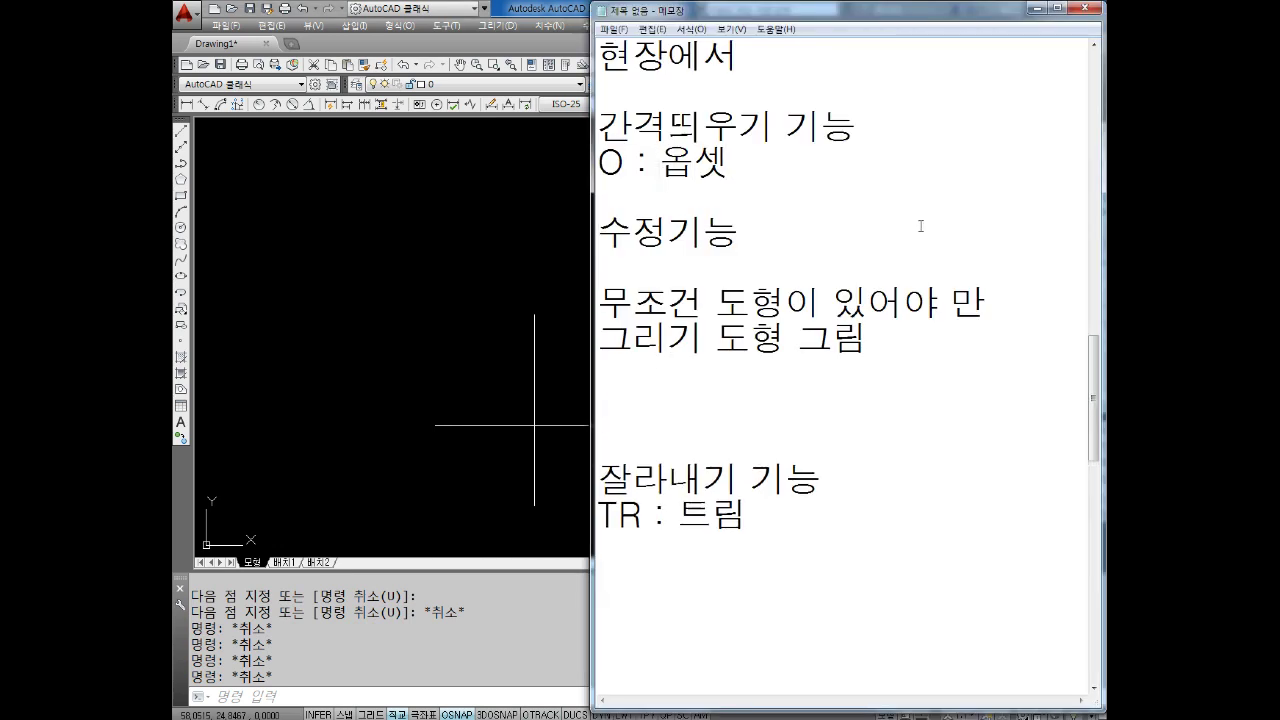
text(O)
key(Return)
key(Right)
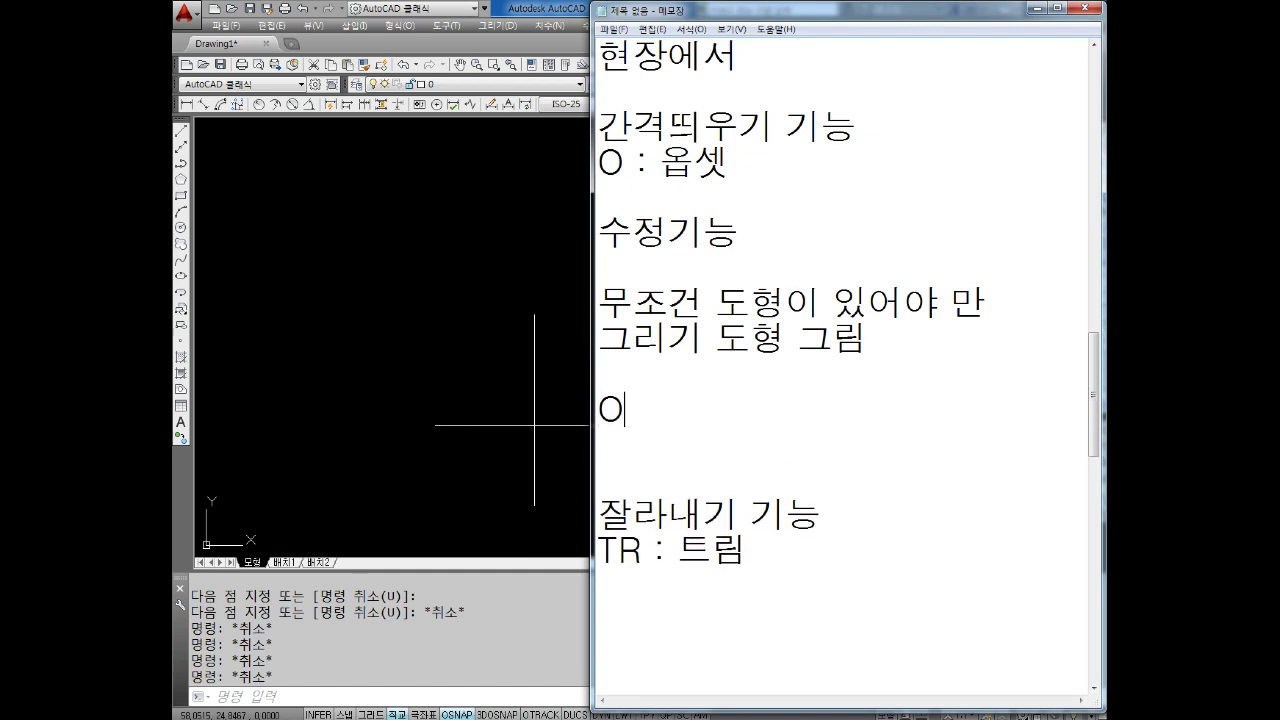
key(Right)
key(Left)
text(애ㅔ)
key(BackSpace)
key(BackSpace)
text(엔터)
key(Return)
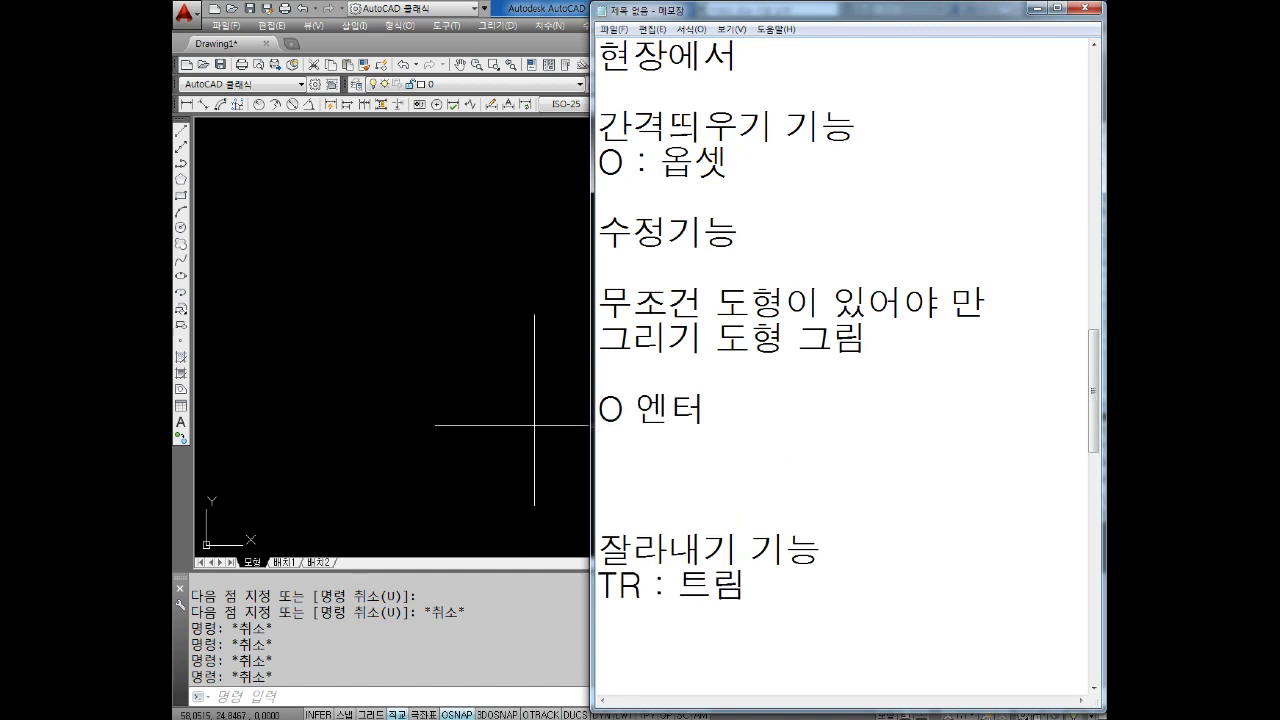
text(2)
text(0)
text( DP)
key(BackSpace)
key(BackSpace)
key(BackSpace)
text(DP)
Add the lines '원본도형 클릭' and '방향 선택 클릭', then return to AutoCAD
key(BackSpace)
key(BackSpace)
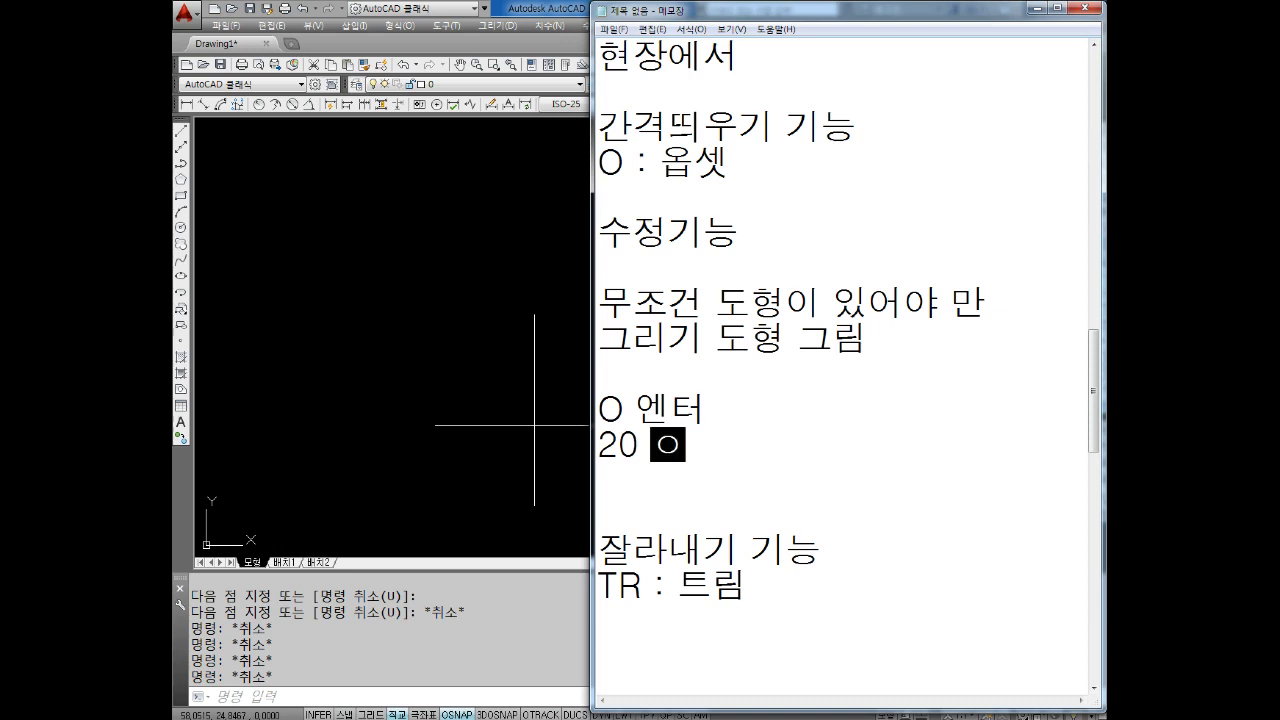
text(엔터)
key(Return)
text(DNJ)
key(BackSpace)
key(BackSpace)
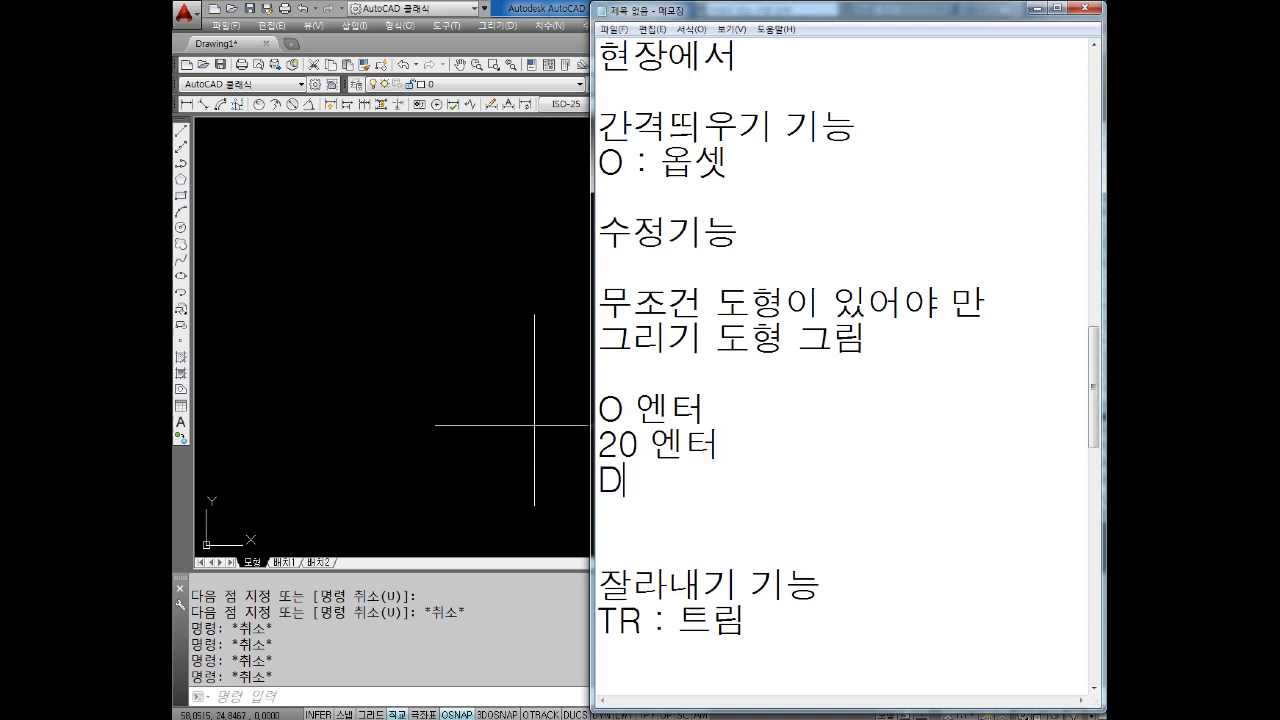
key(BackSpace)
key(Hangul)
text(우 ㅓㄴ)
key(BackSpace)
key(BackSpace)
key(BackSpace)
text(원)
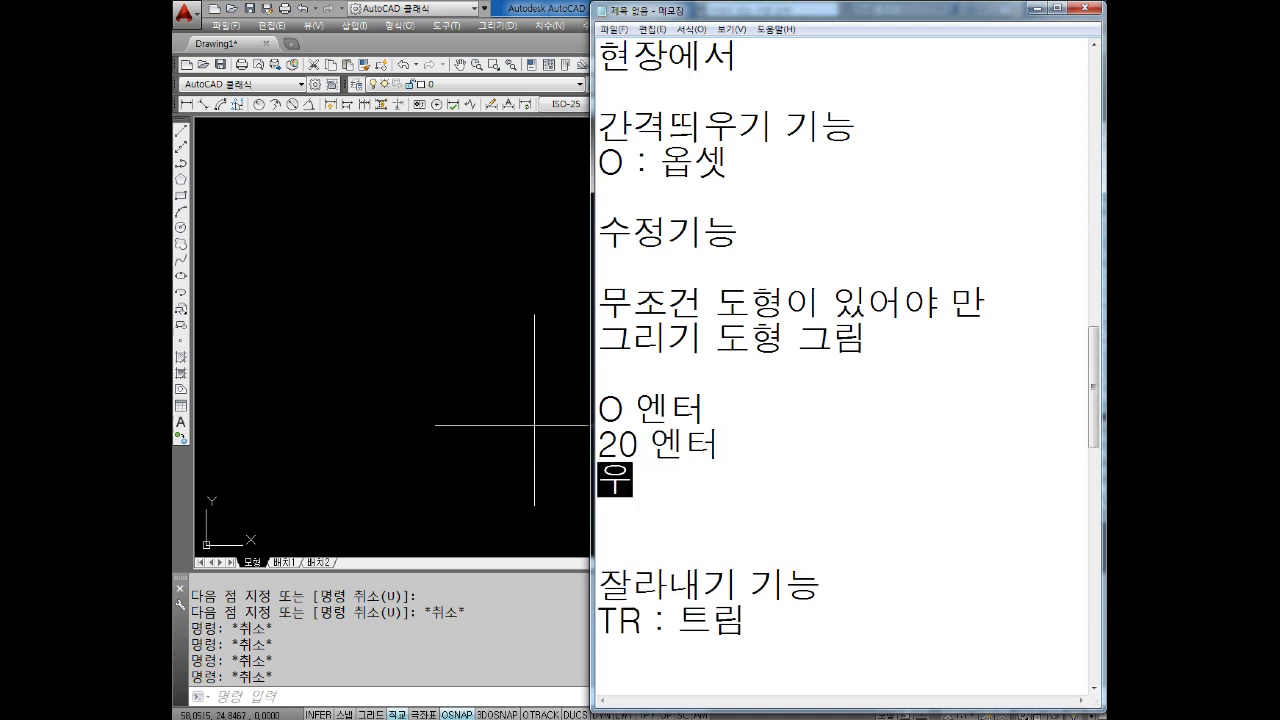
text(본ㅇ)
key(BackSpace)
text(도형)
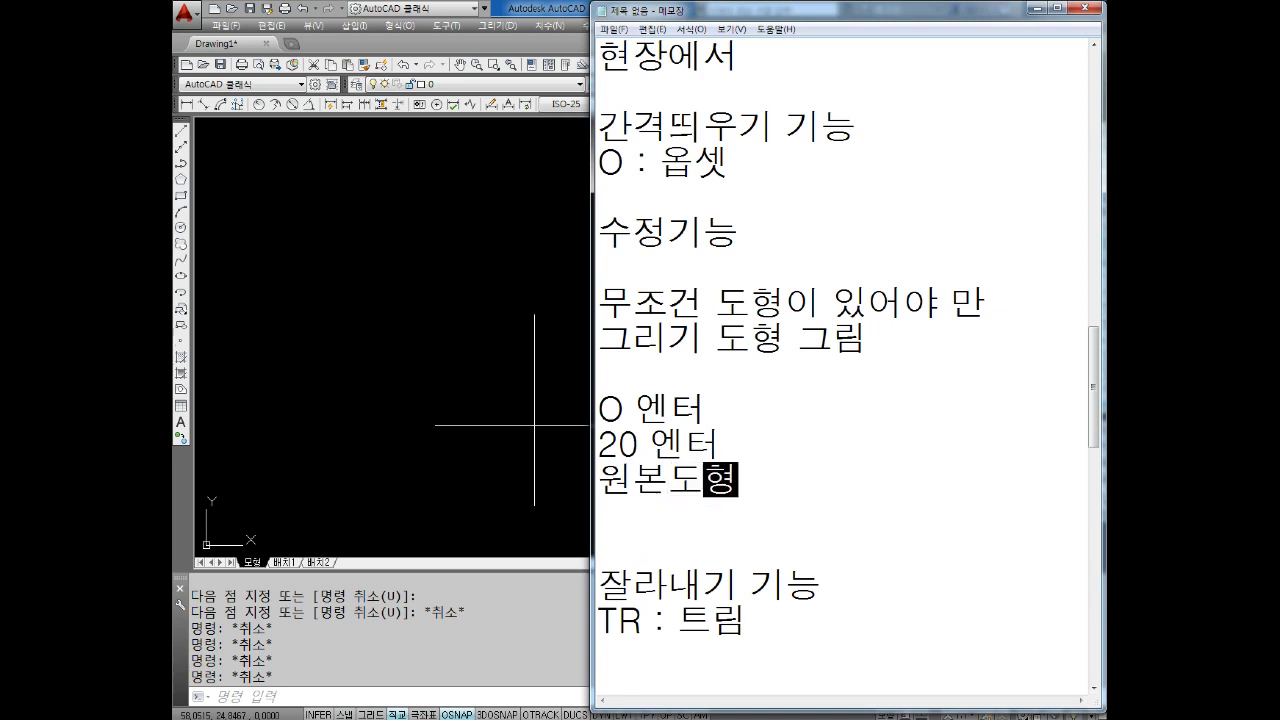
text( ㅋㅡㄹㄹㅣㄱ)
key(Return)
text(방)
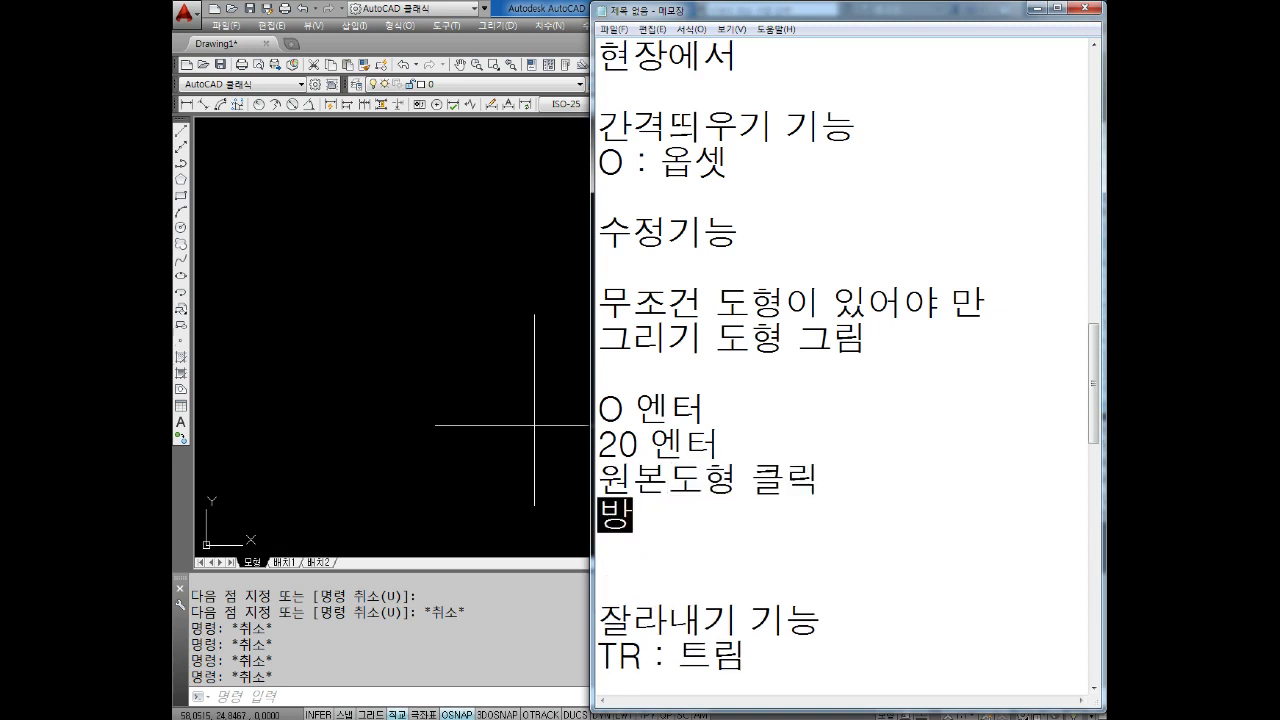
text(향ㅇㅡㄹ ㄱㅓ)
key(BackSpace)
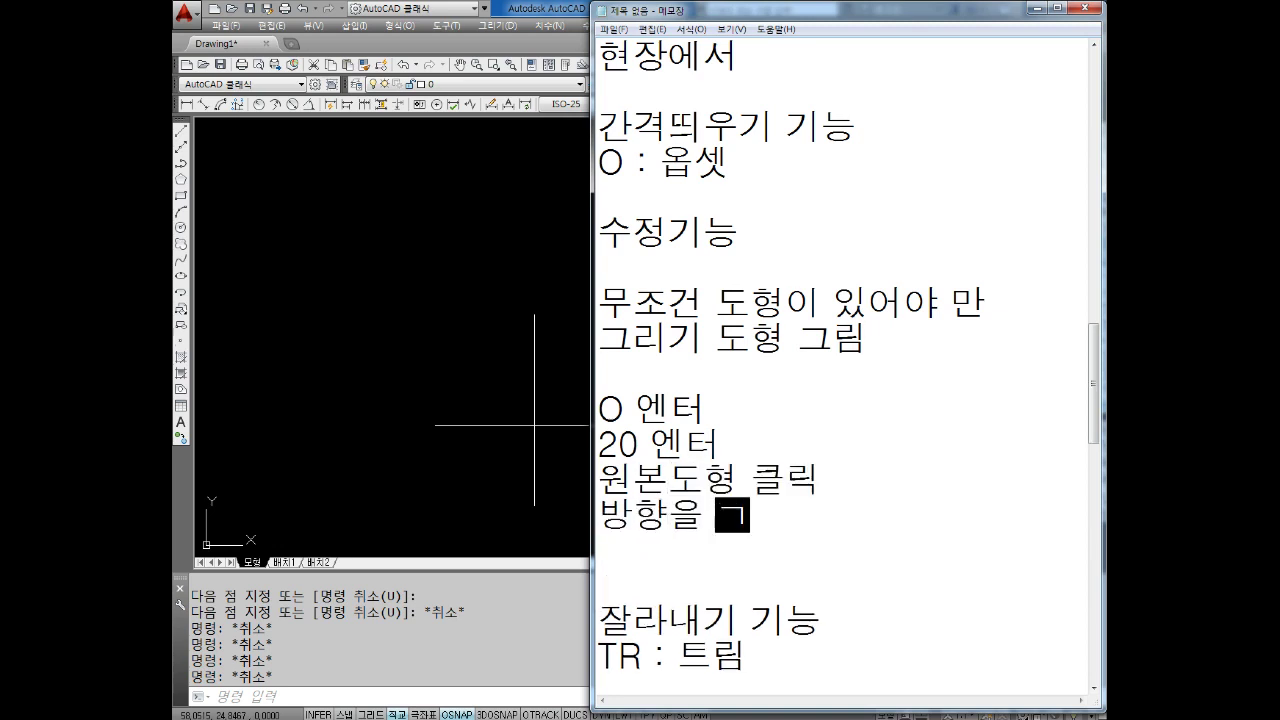
key(BackSpace)
key(BackSpace)
key(BackSpace)
text(선택 )
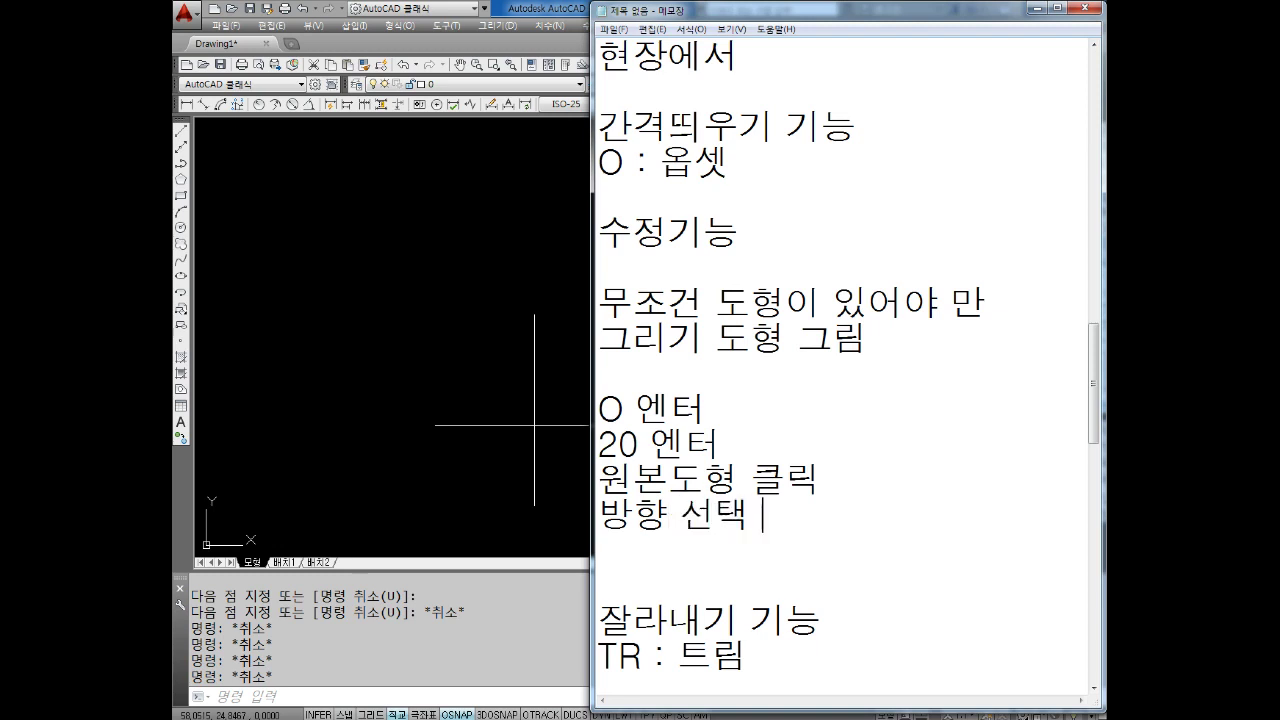
text(클릭)
key(Return)
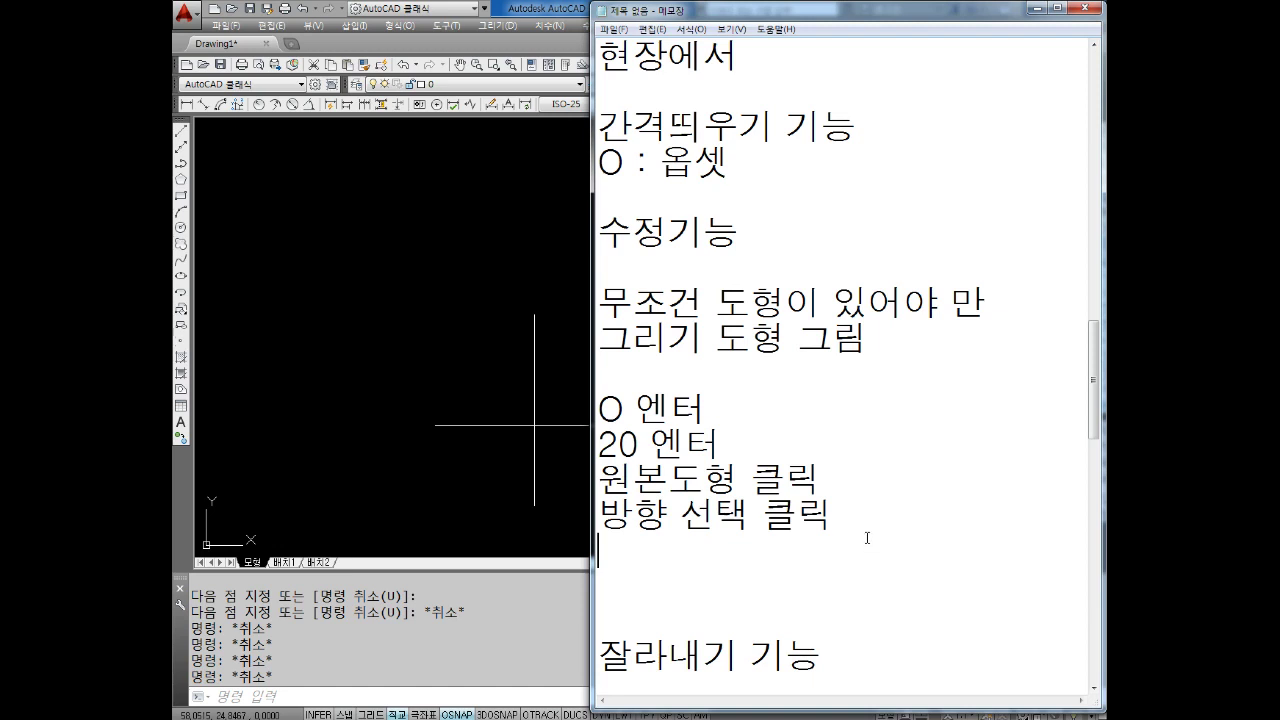
drag(867, 538, 600, 338)
click(759, 443)
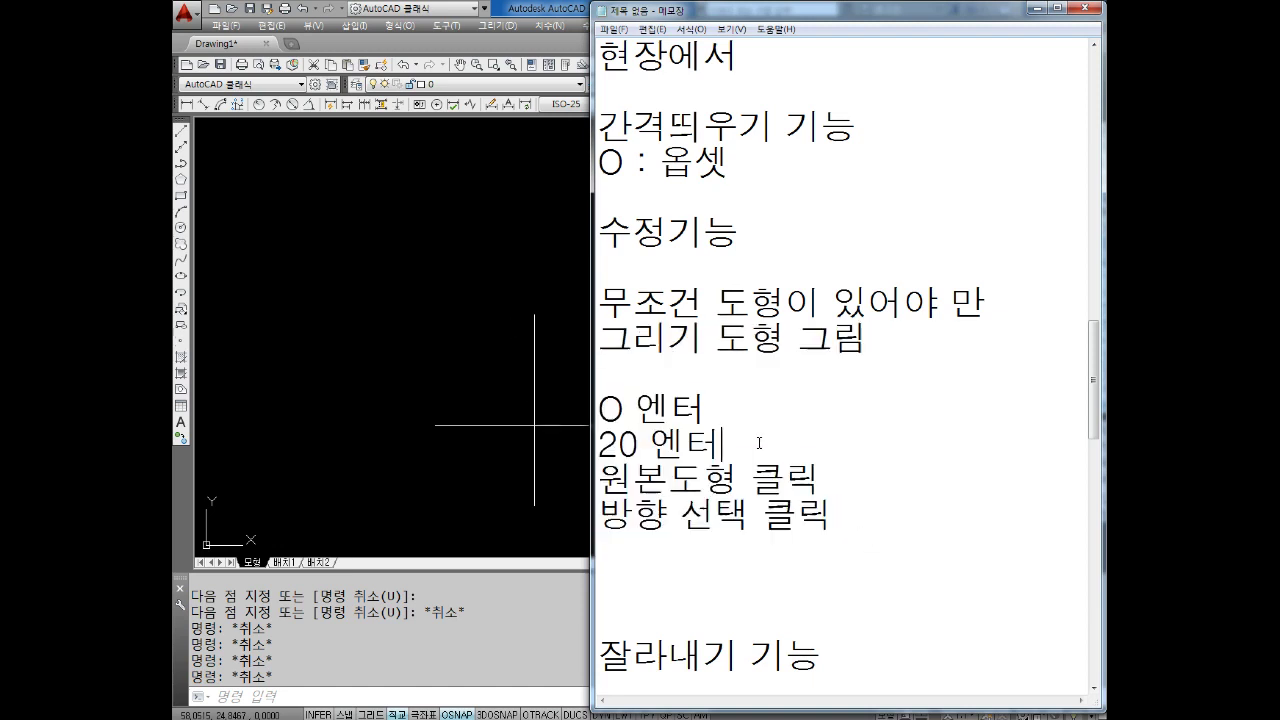
click(471, 457)
Offset the horizontal line upward by 20 four times, each from the newest top line
key(Escape)
key(Escape)
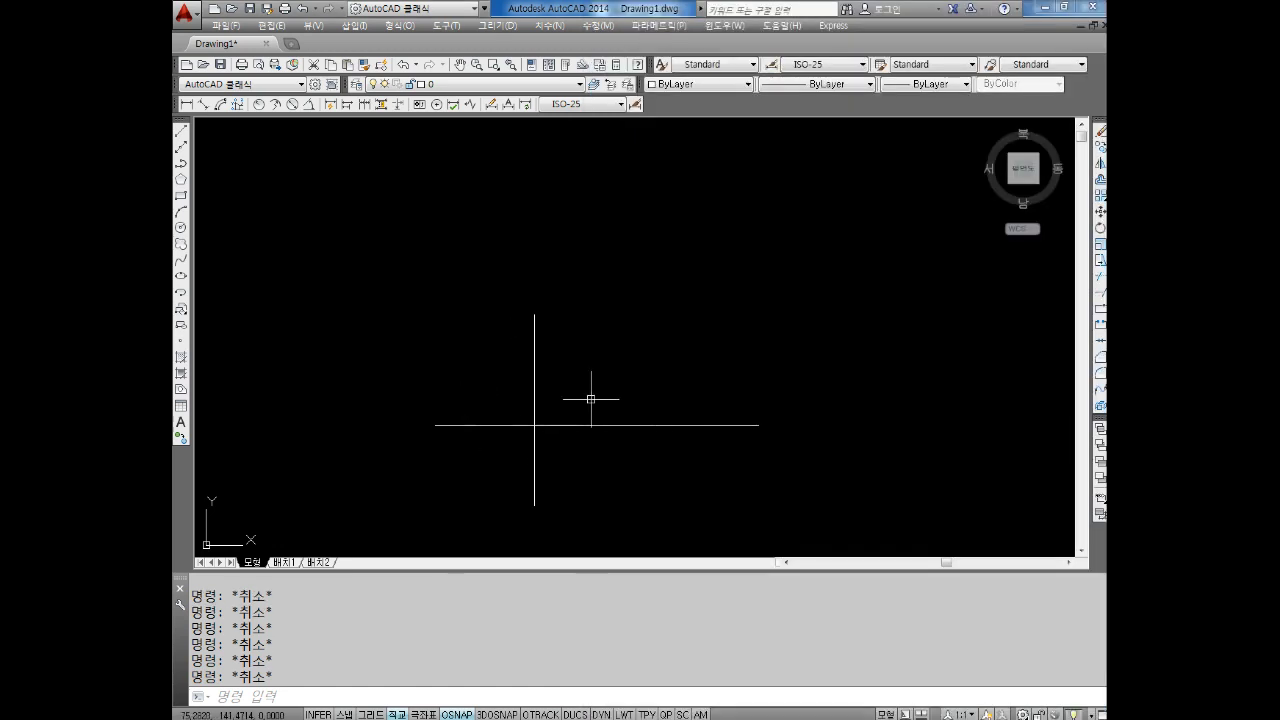
text(o)
key(Return)
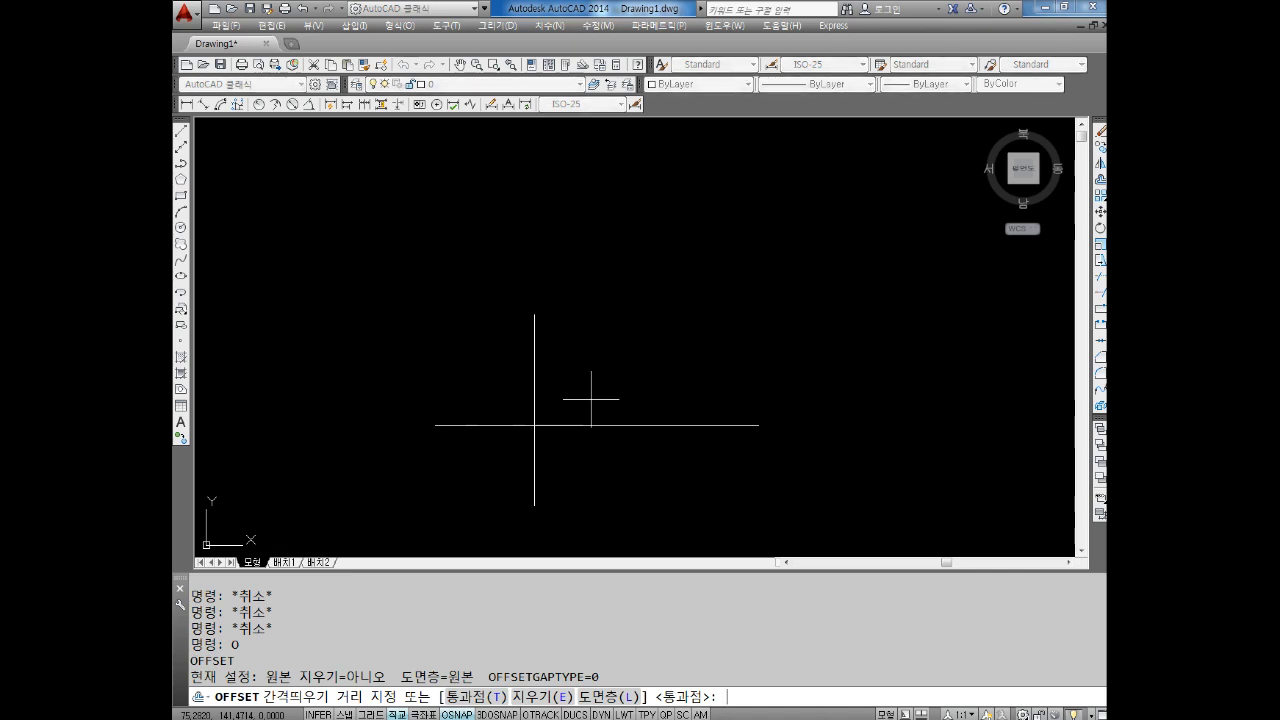
text(20)
key(Return)
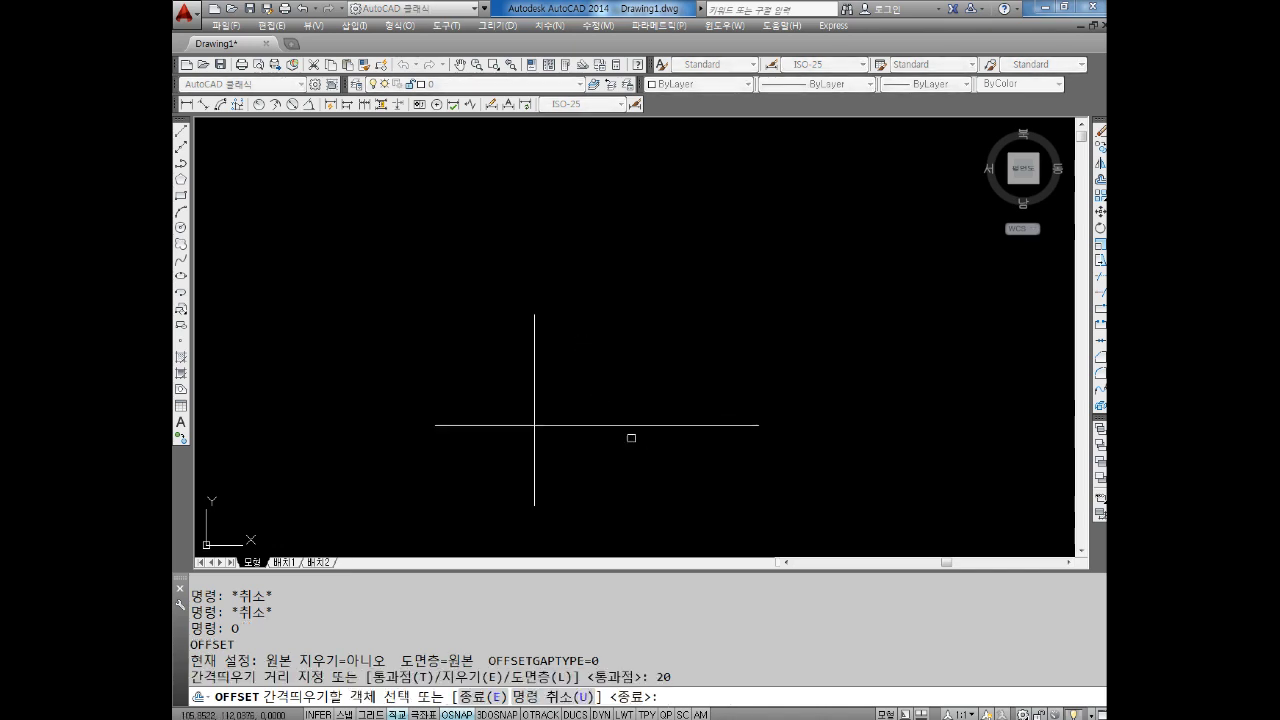
click(623, 426)
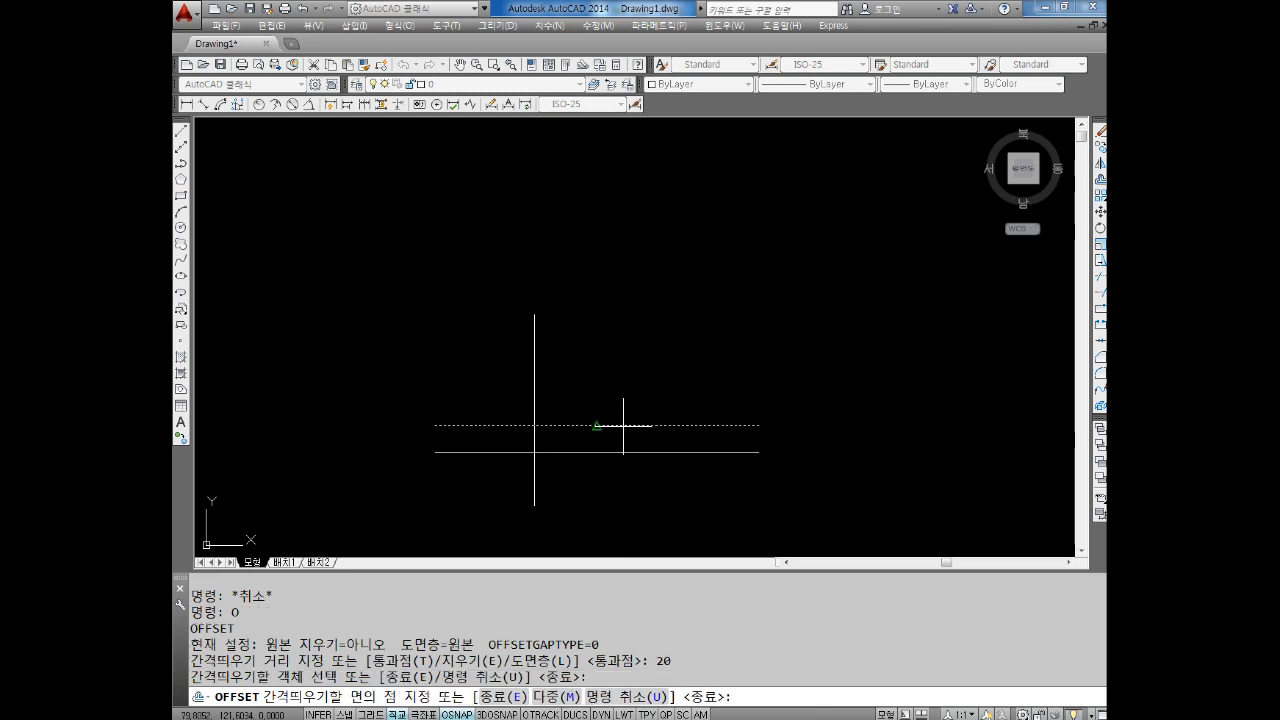
click(639, 372)
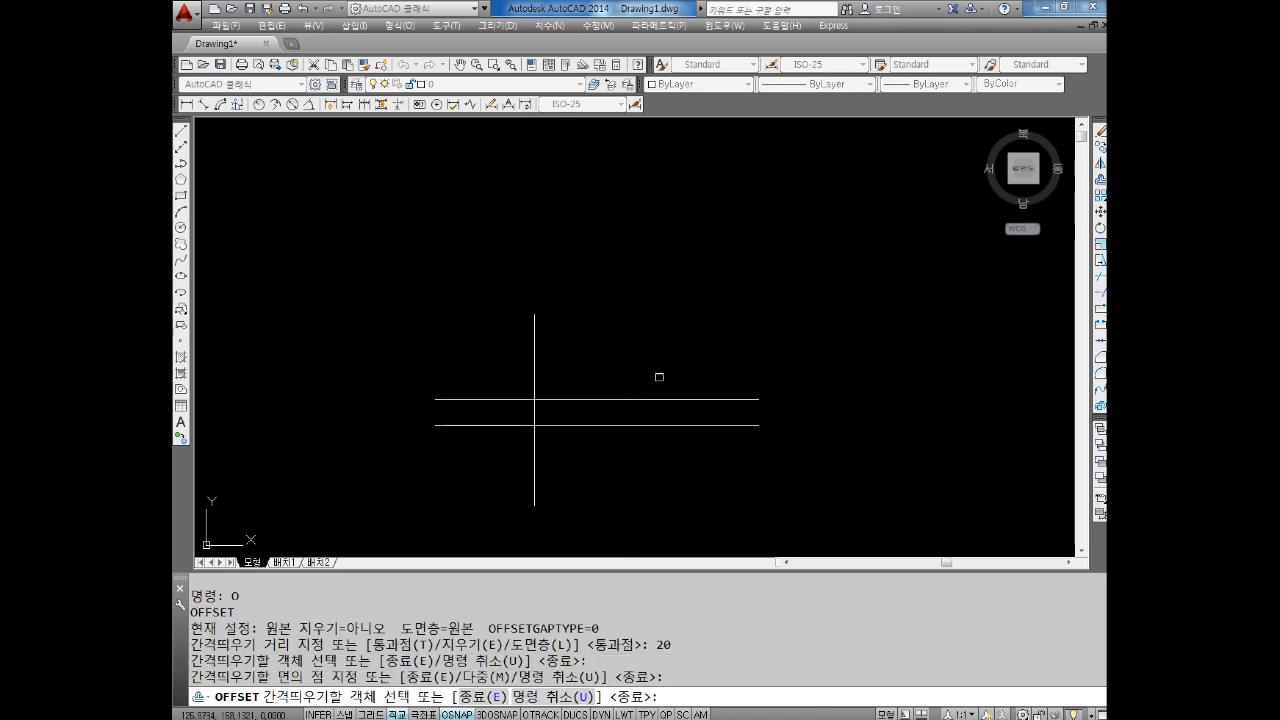
click(649, 400)
click(655, 360)
click(651, 372)
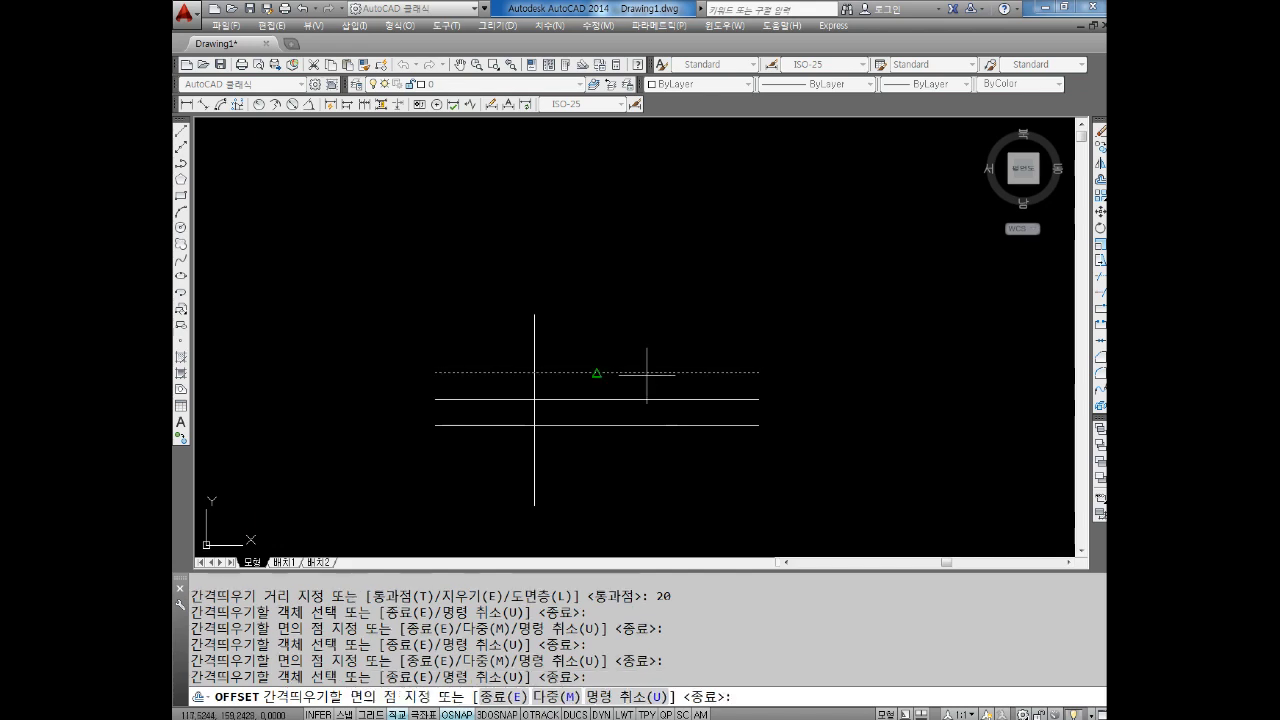
click(653, 304)
click(649, 346)
click(634, 277)
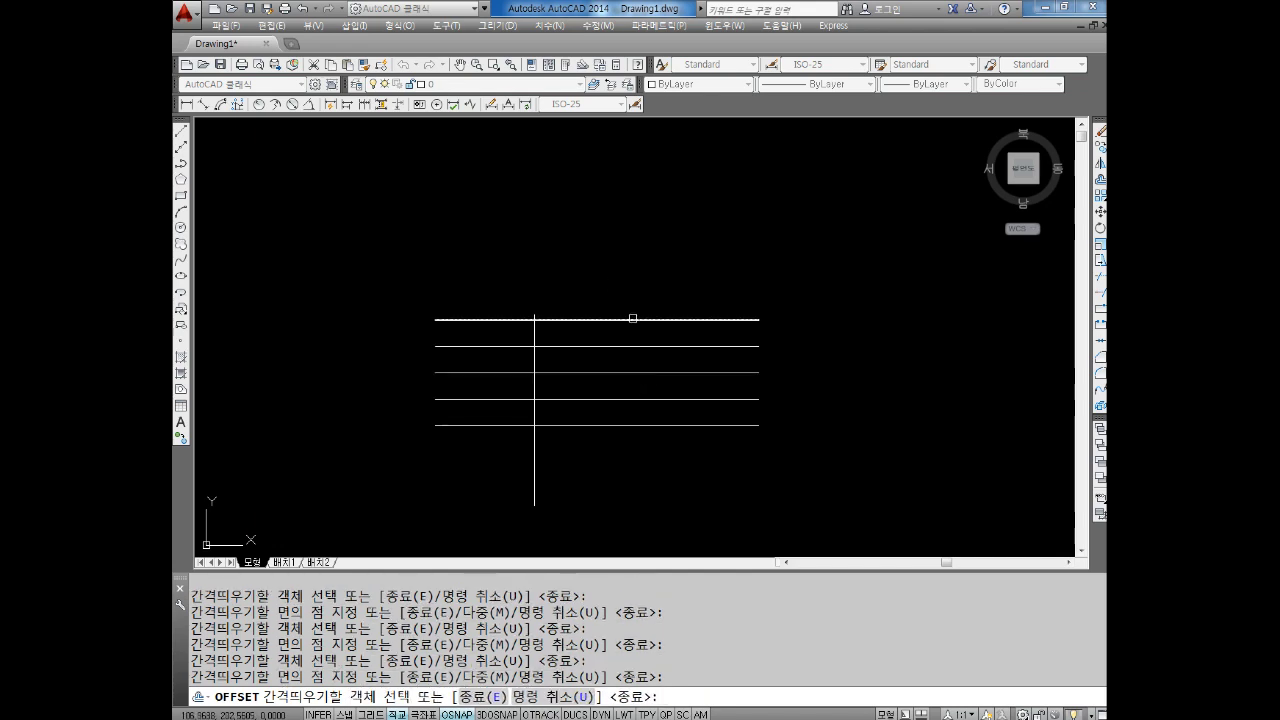
Add five more 20-unit copies above the top line, completing the nine-line stack
click(629, 319)
click(625, 258)
click(630, 292)
click(634, 236)
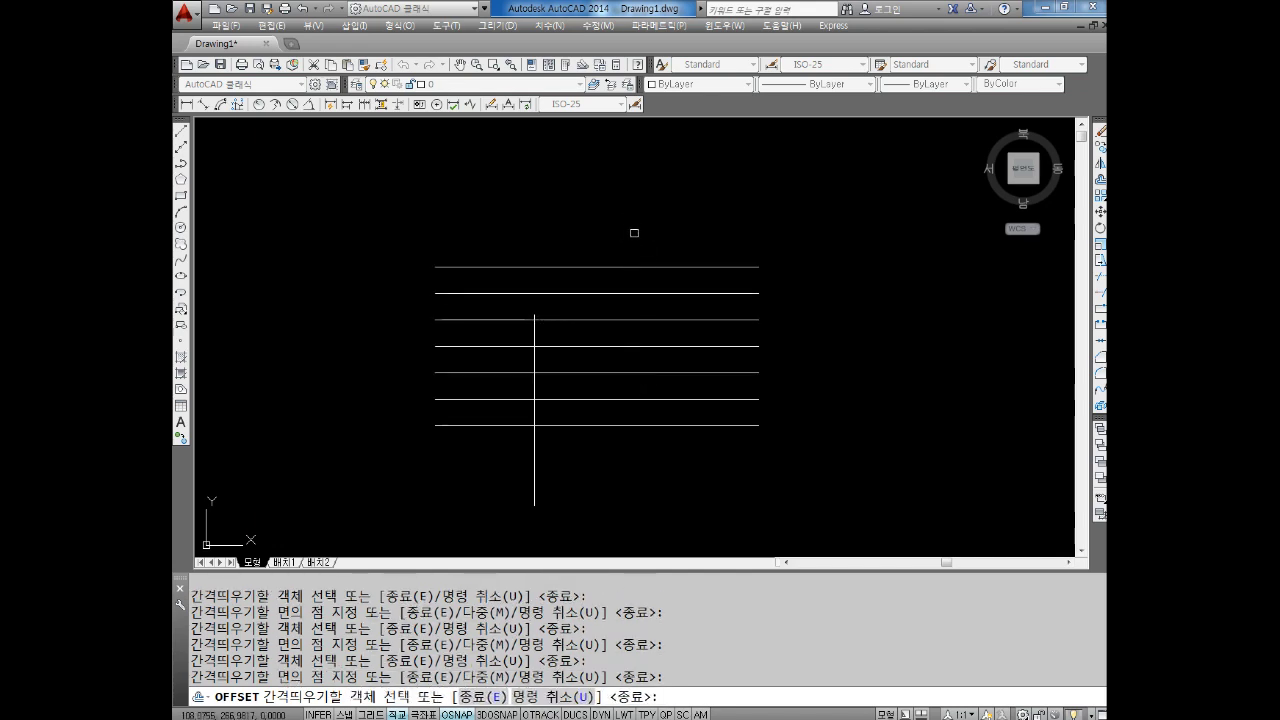
click(634, 266)
click(631, 209)
click(630, 240)
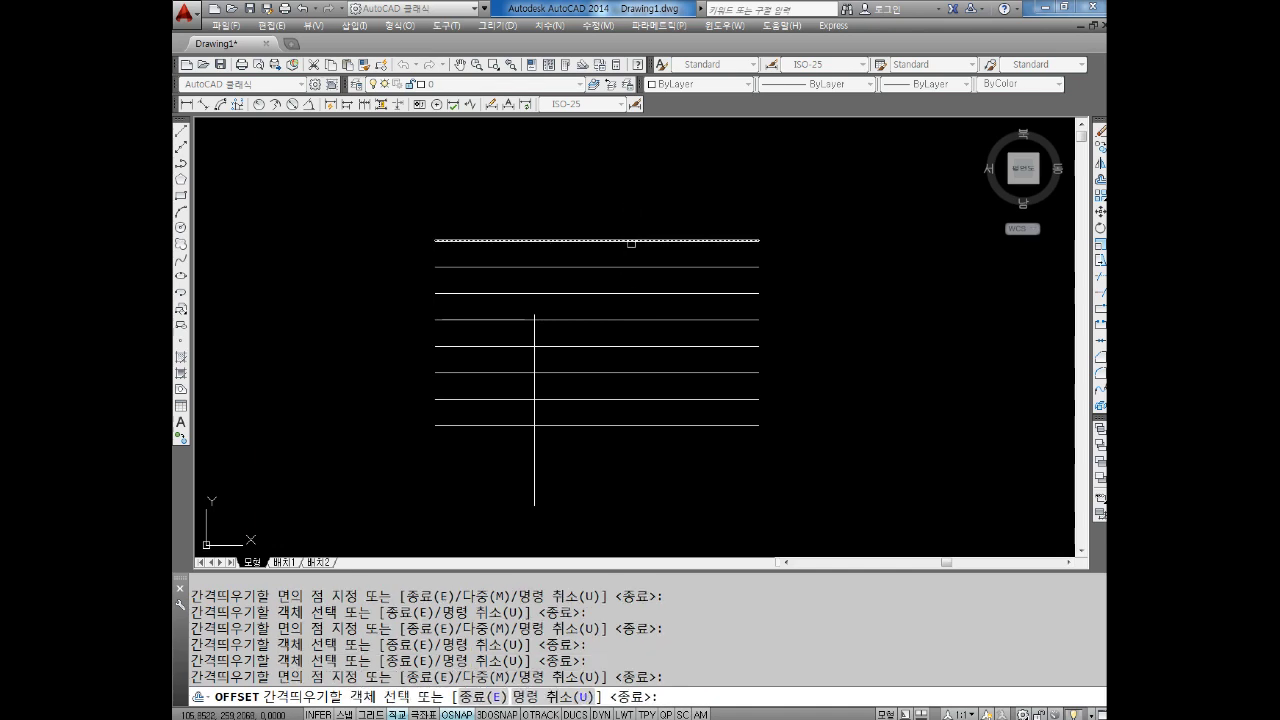
click(627, 161)
click(637, 221)
click(623, 157)
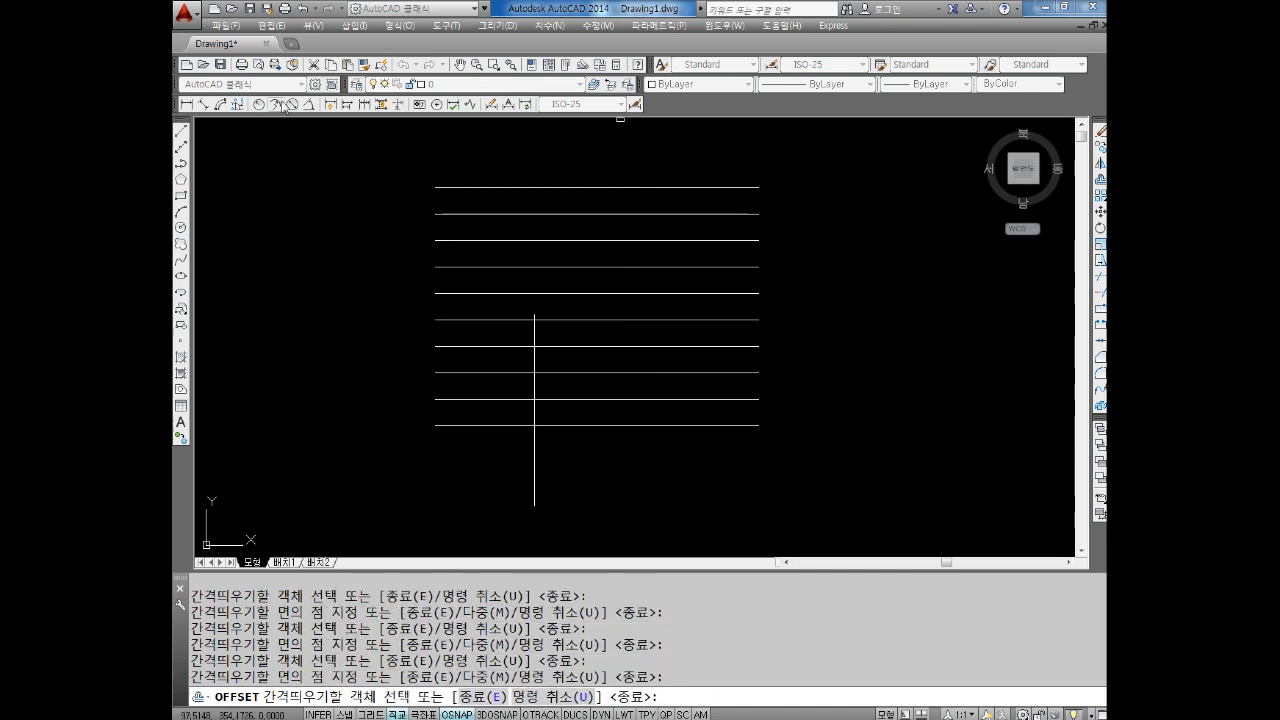
key(Escape)
click(237, 106)
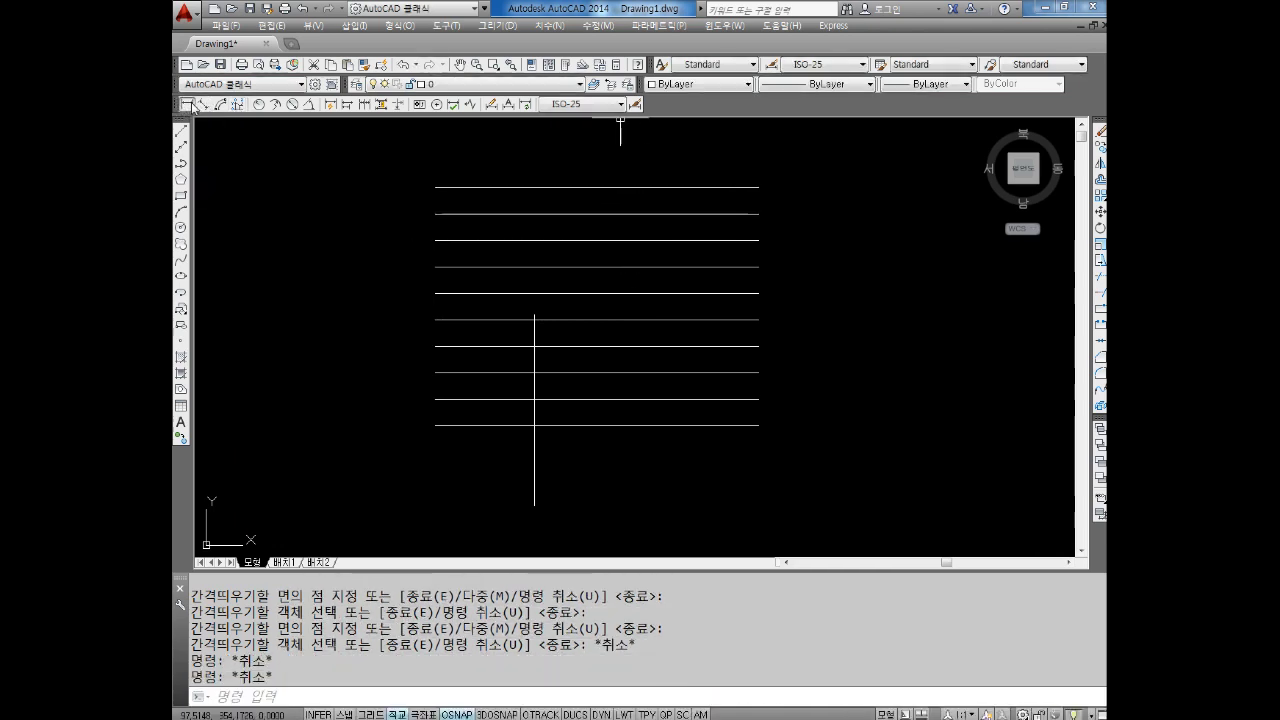
click(758, 187)
click(758, 214)
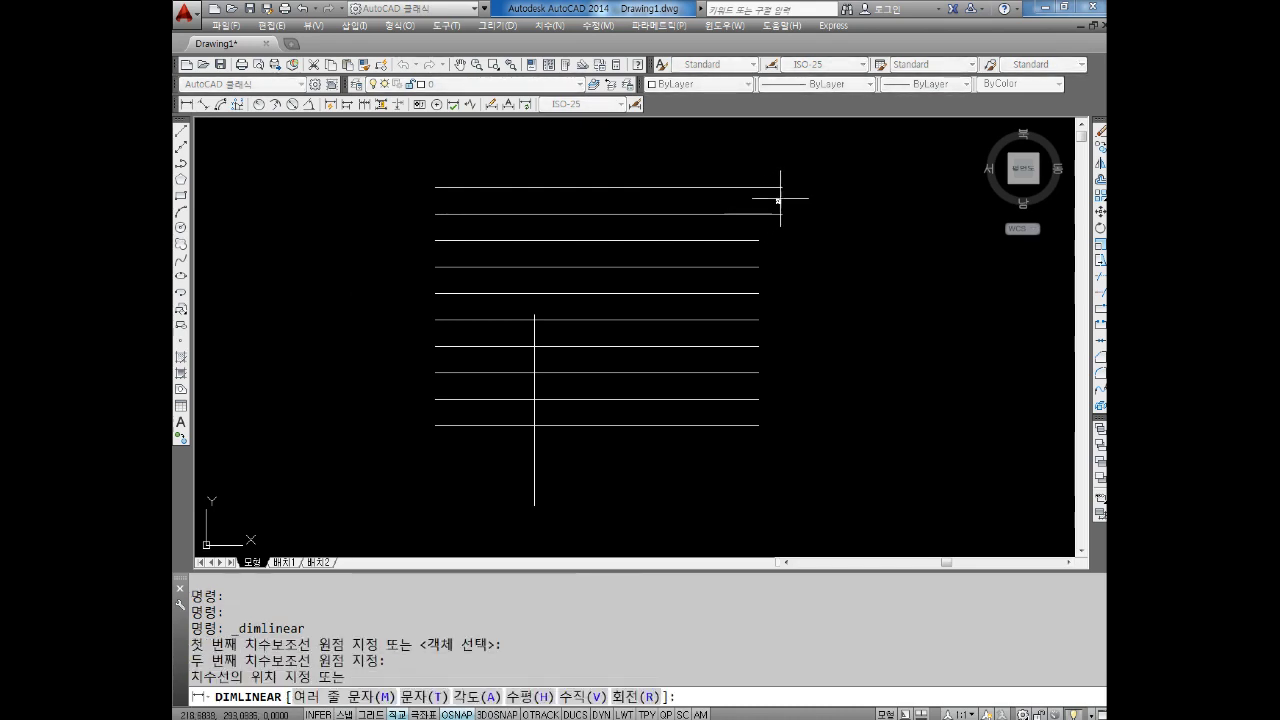
click(783, 200)
scroll(785, 188, up, 5)
key(Escape)
scroll(786, 240, down, 6)
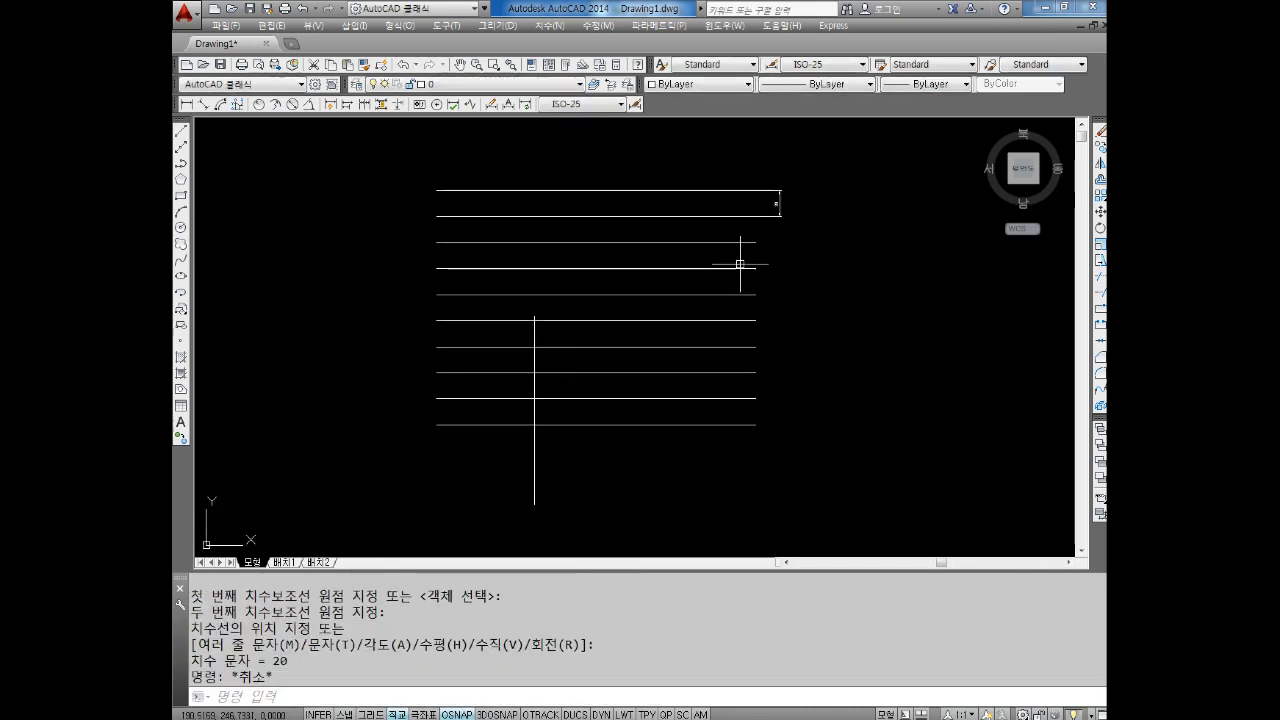
key(Escape)
key(Escape)
scroll(787, 196, up, 8)
scroll(787, 196, down, 3)
scroll(787, 196, down, 3)
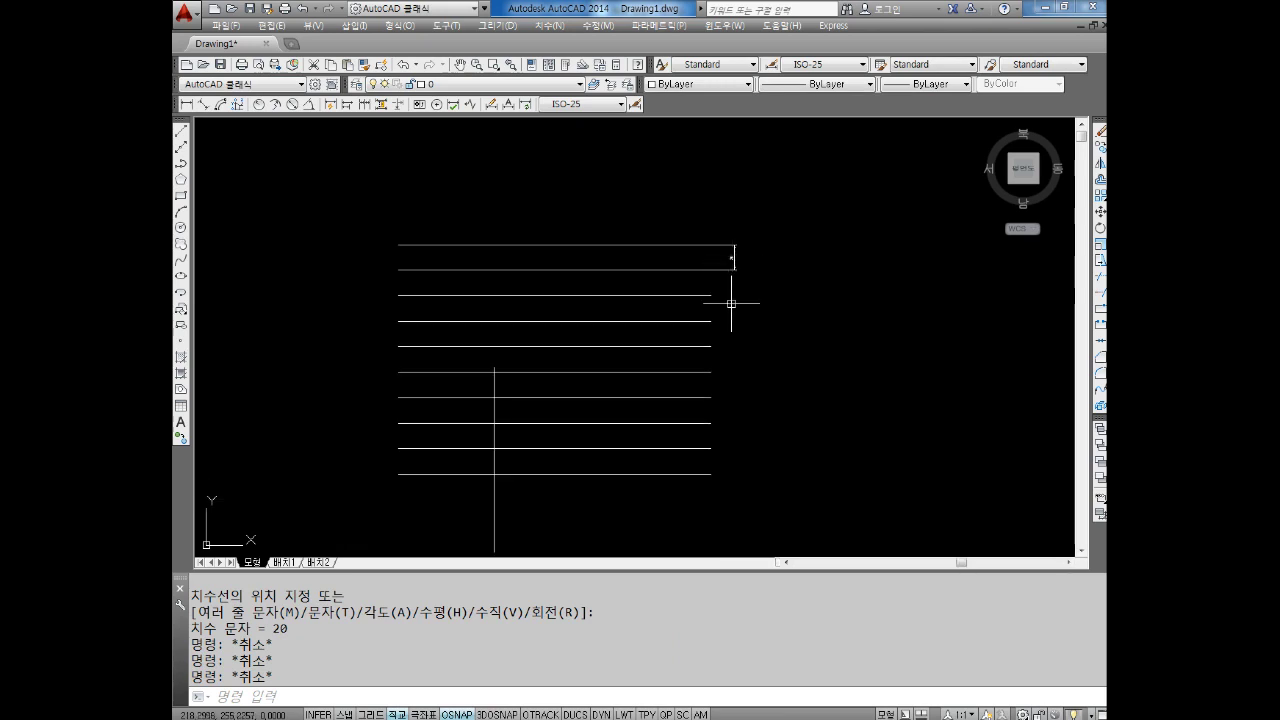
click(752, 290)
click(733, 232)
key(Delete)
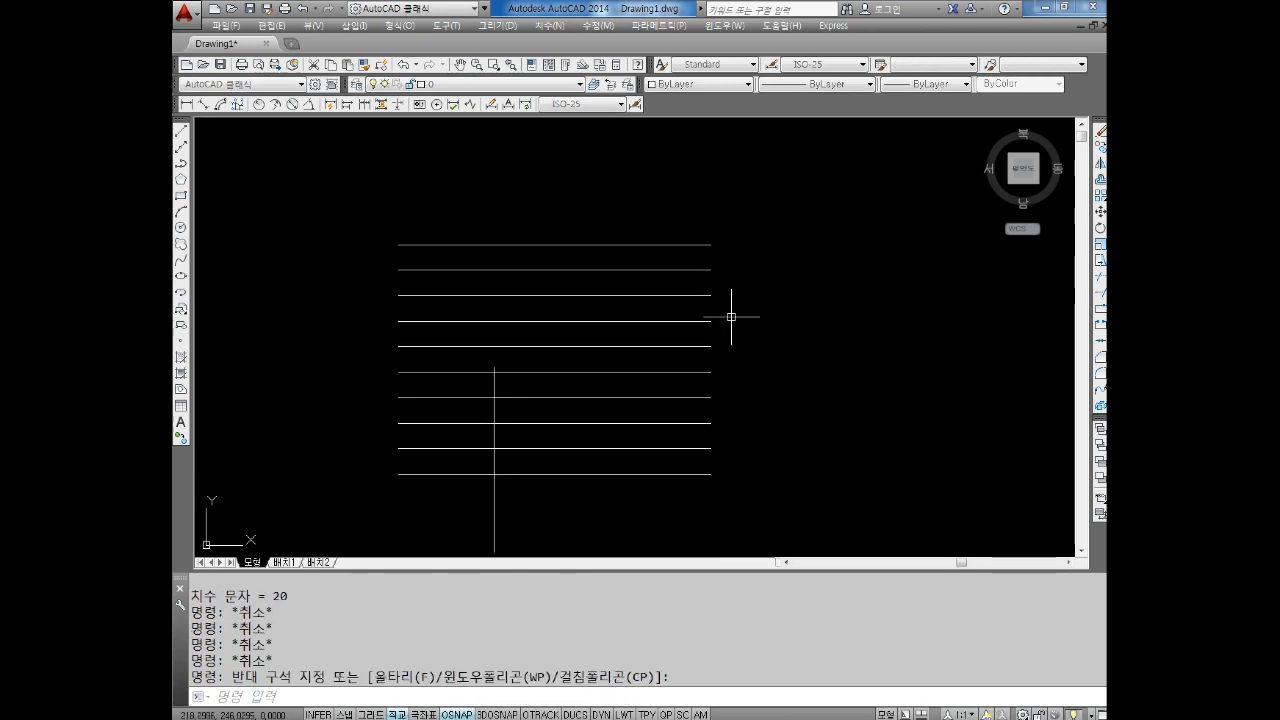
middle_drag(731, 320, 706, 226)
Offset the vertical line rightward repeatedly at 30-unit spacing to form the grid
key(Escape)
key(Escape)
key(Escape)
text(o)
key(Return)
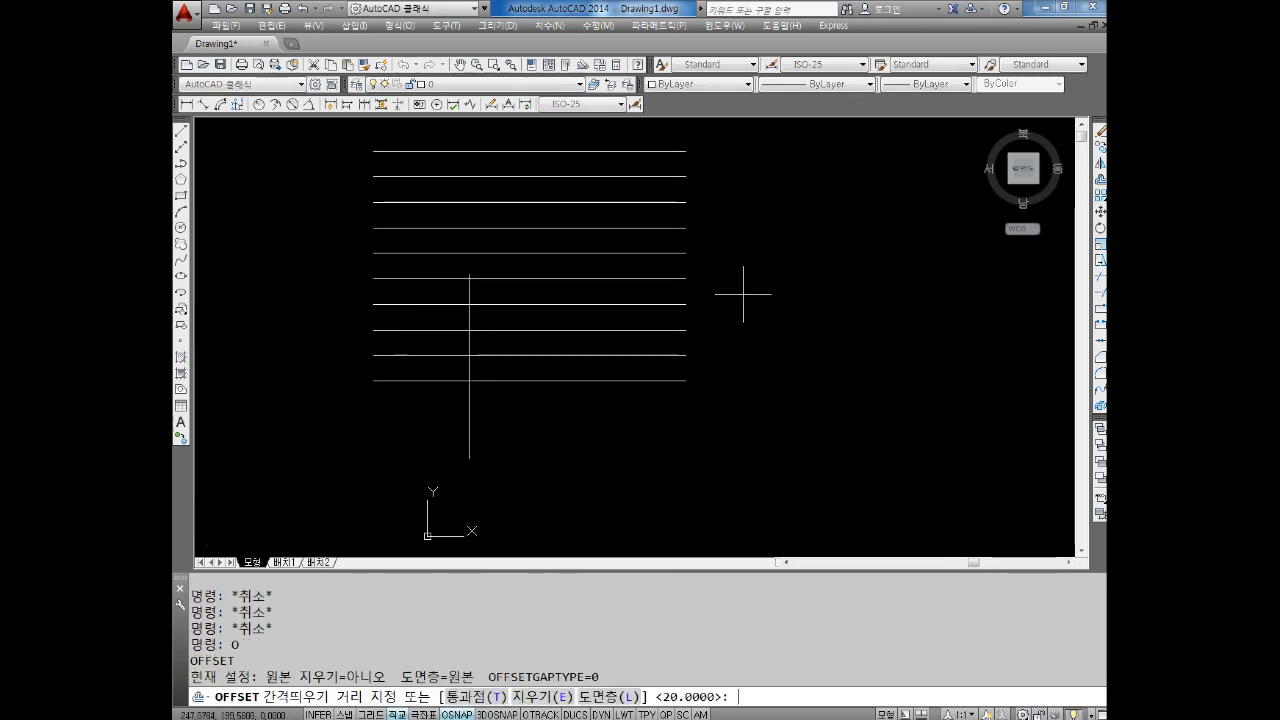
text(30)
key(Return)
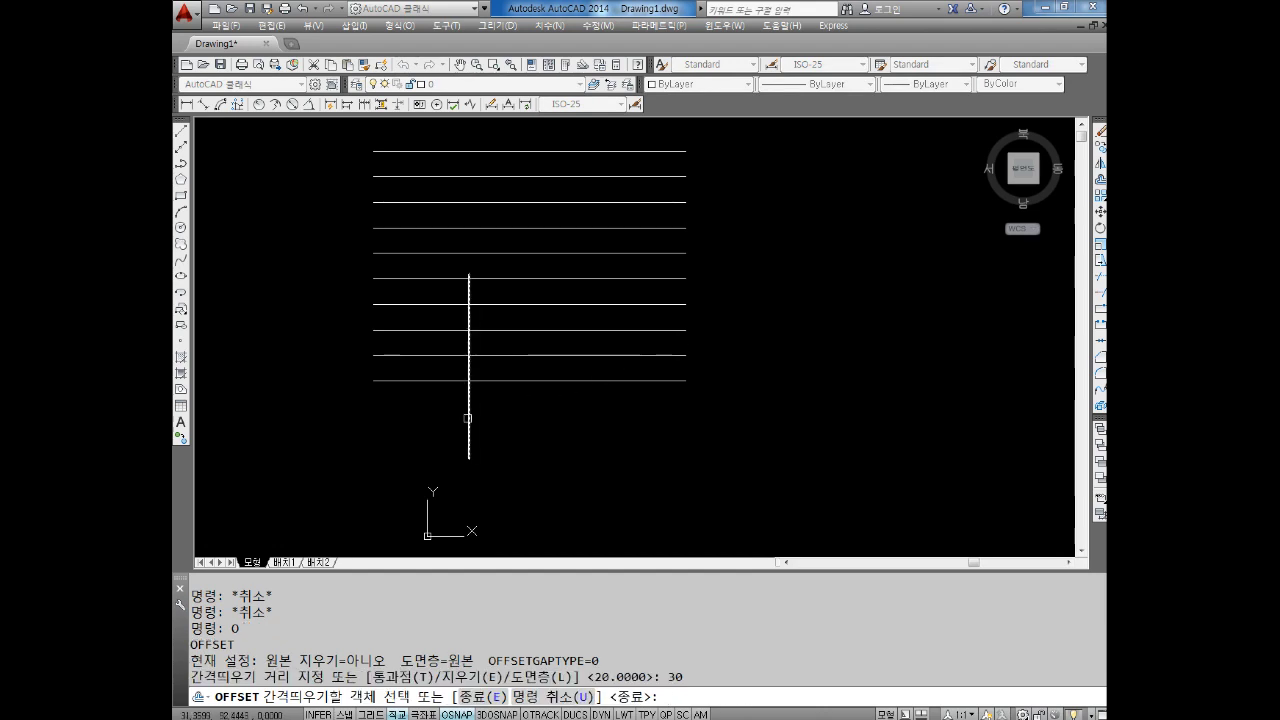
click(527, 414)
click(469, 410)
click(490, 410)
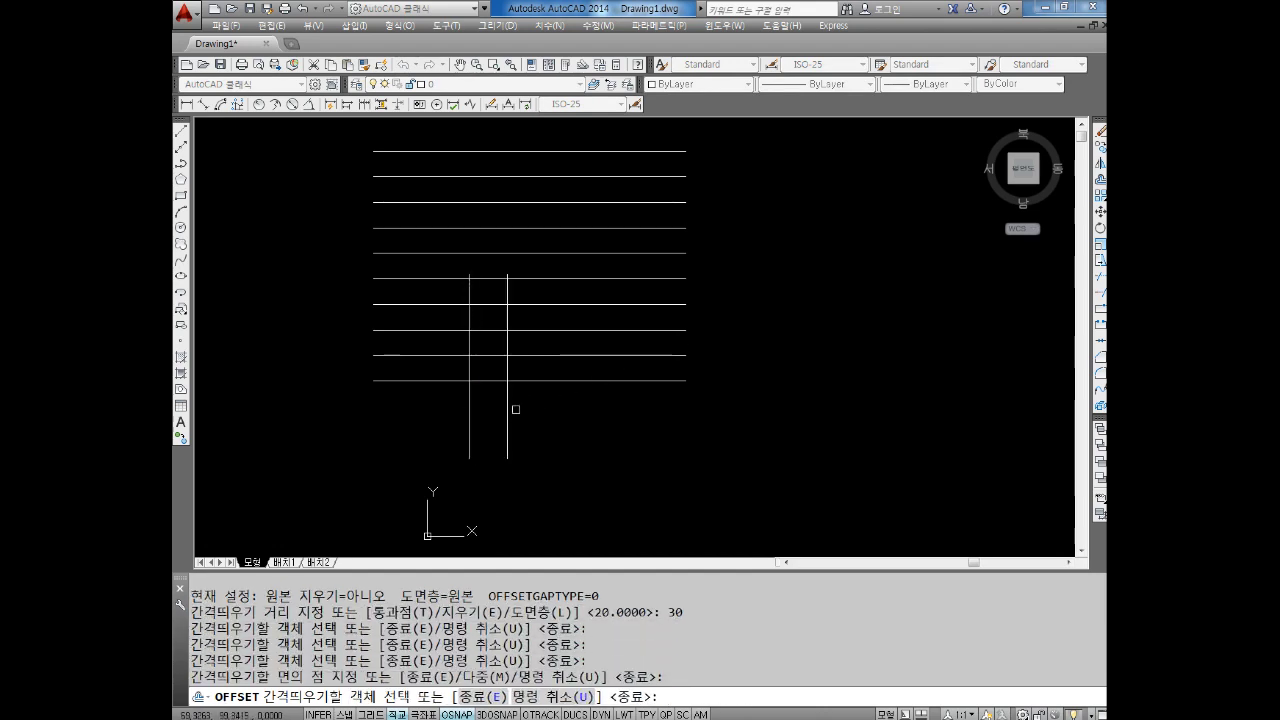
click(507, 405)
click(526, 405)
click(545, 406)
click(594, 415)
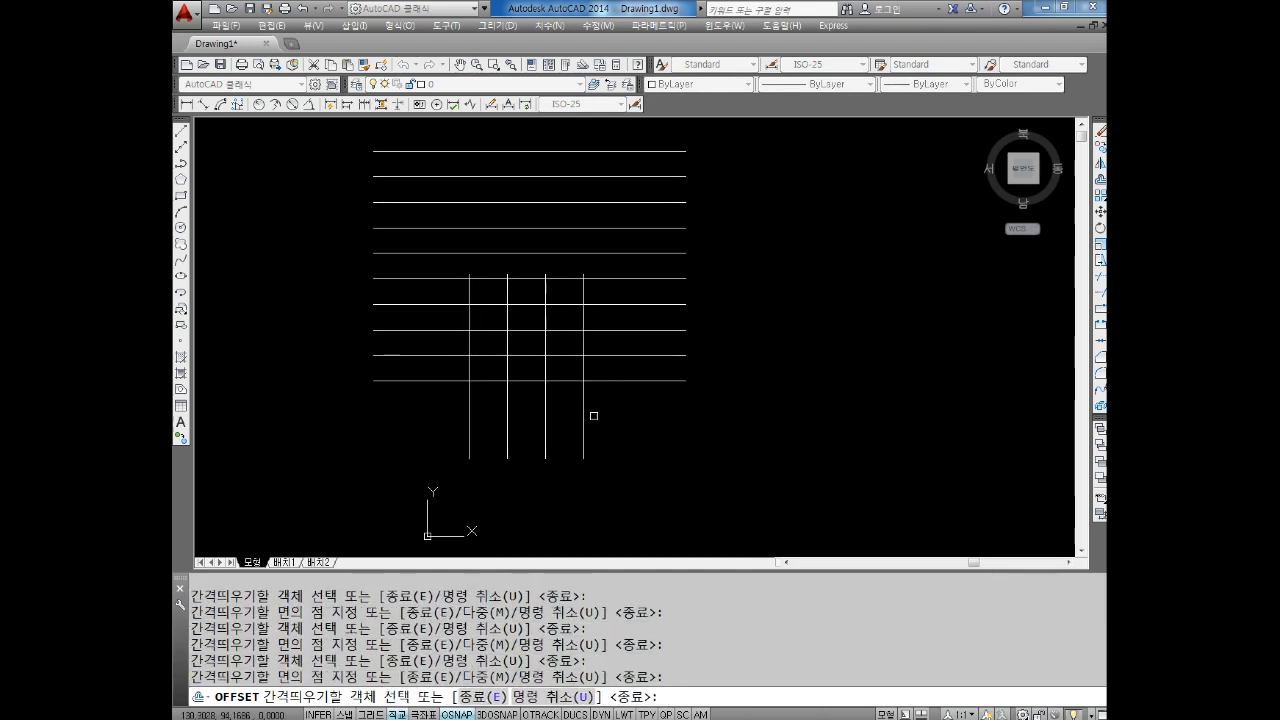
click(584, 403)
click(626, 403)
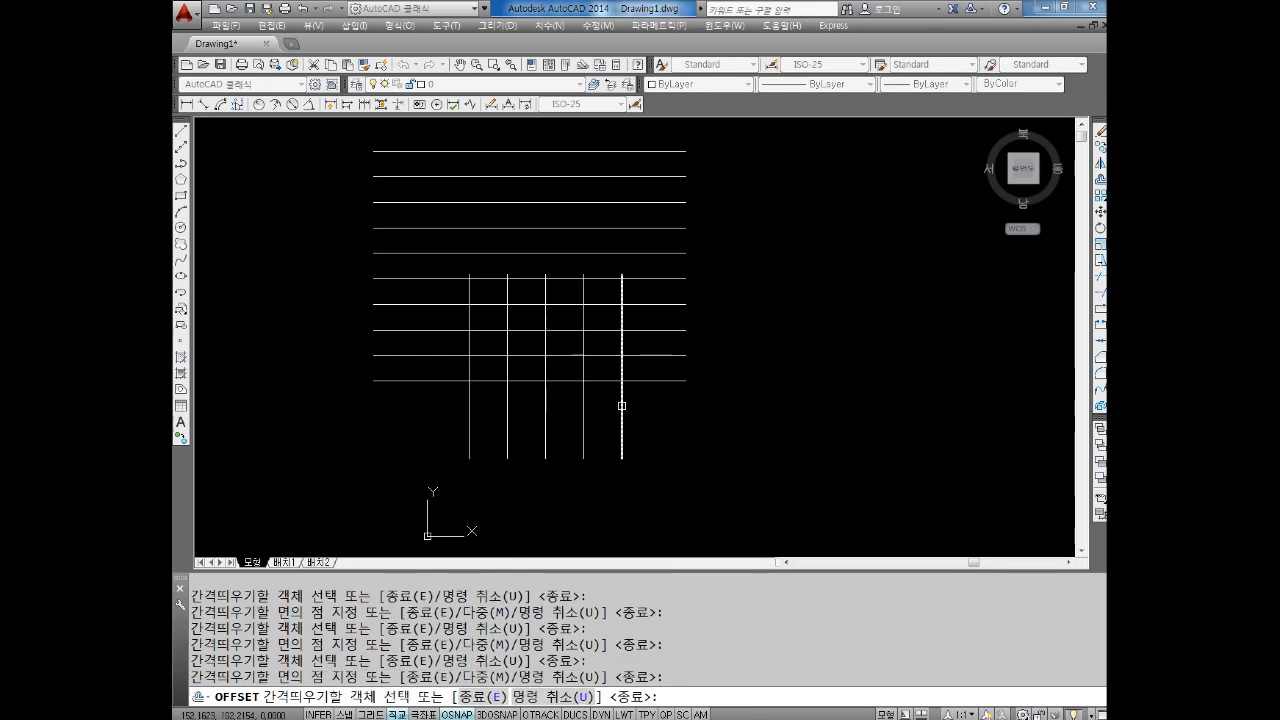
click(622, 405)
click(708, 415)
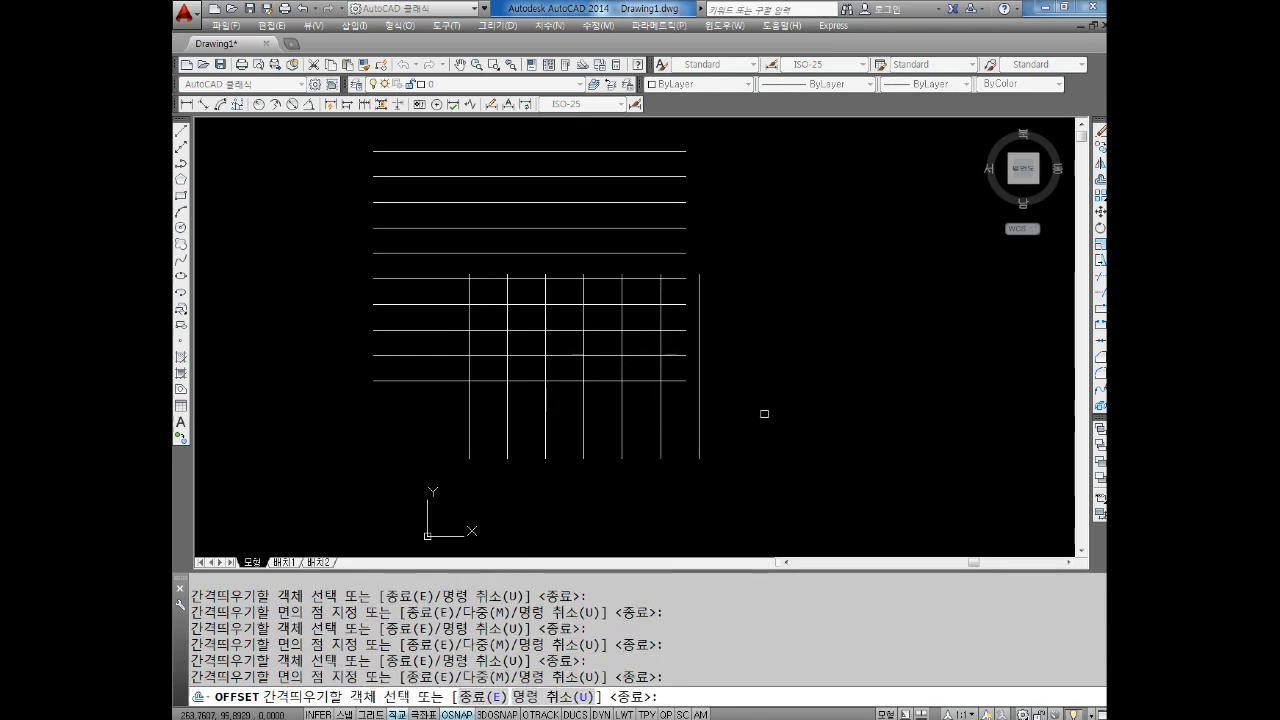
scroll(463, 309, up, 1)
scroll(503, 380, up, 3)
key(Escape)
key(Escape)
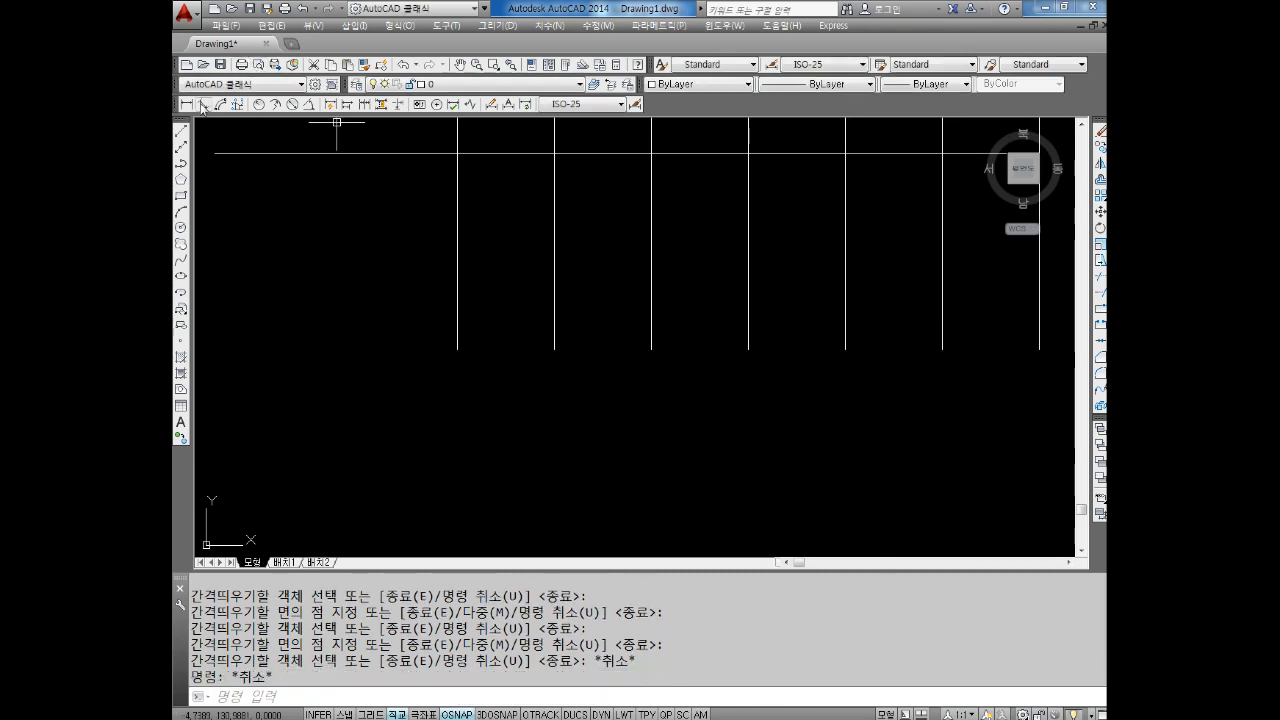
Add a 30 linear dimension between the first two vertical lines
click(186, 104)
click(457, 349)
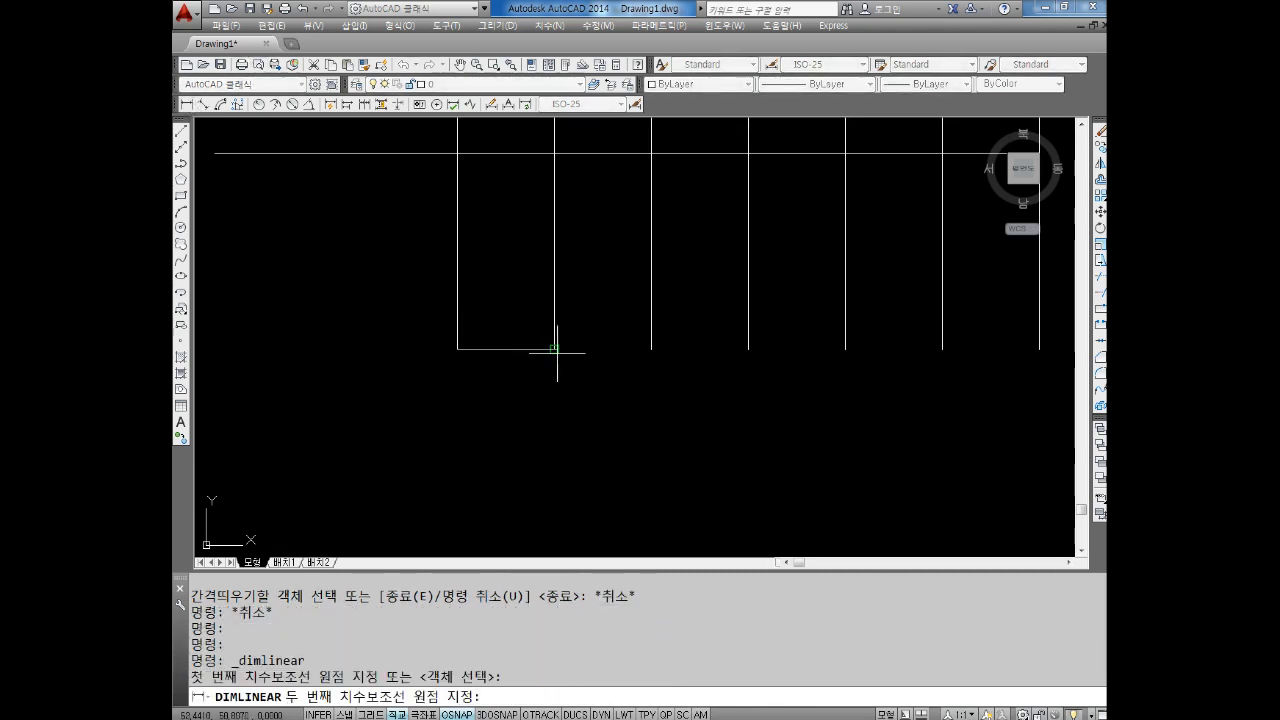
click(554, 349)
click(543, 395)
key(Escape)
key(Escape)
scroll(560, 380, down, 4)
scroll(560, 330, down, 1)
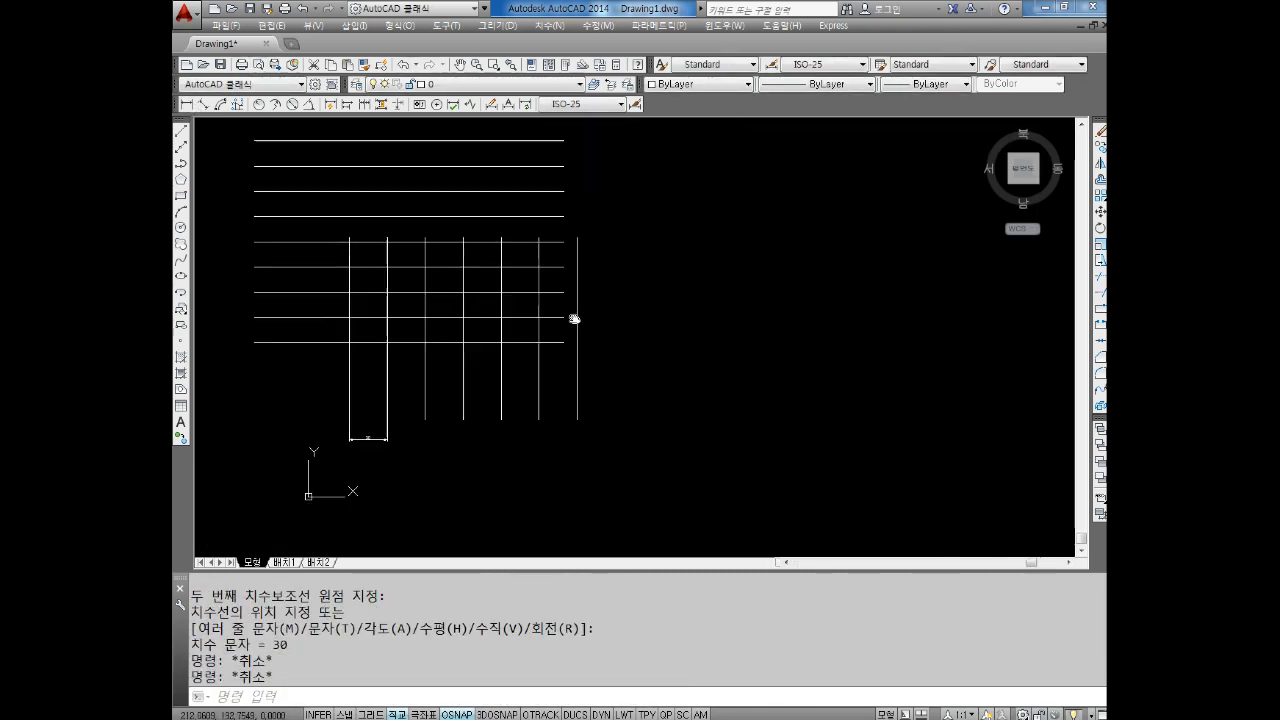
scroll(571, 314, down, 1)
key(Escape)
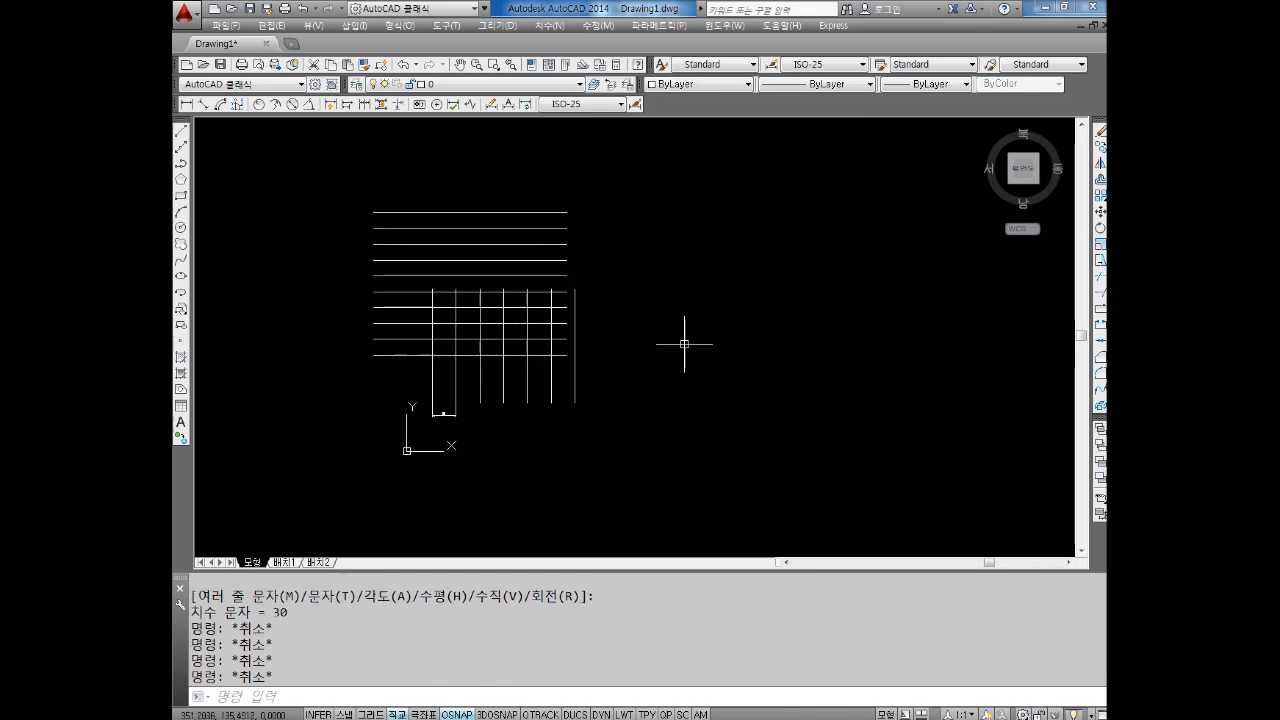
Draw a diagonal line to the right of the grid with ortho turned off
text(L)
key(Return)
click(653, 262)
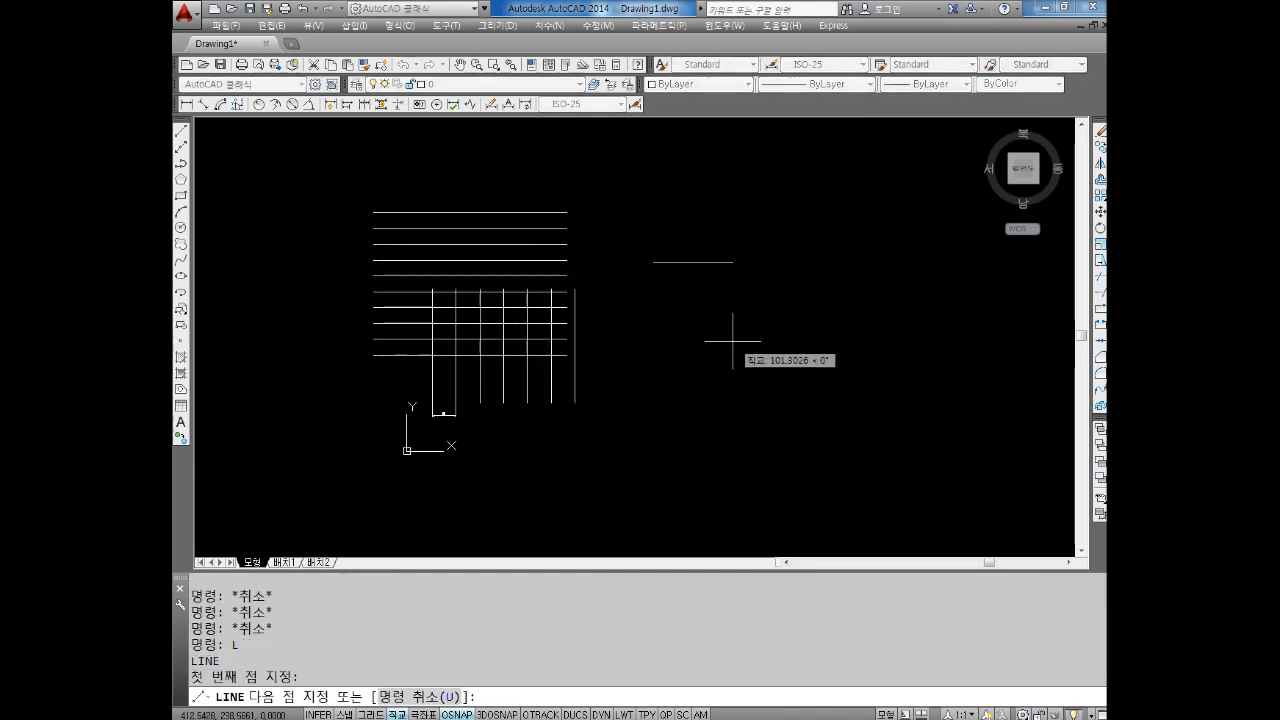
key(F8)
click(765, 390)
key(Escape)
key(Escape)
key(Escape)
key(Escape)
Offset the diagonal line four times toward the upper right at 20-unit spacing
text(O)
key(Return)
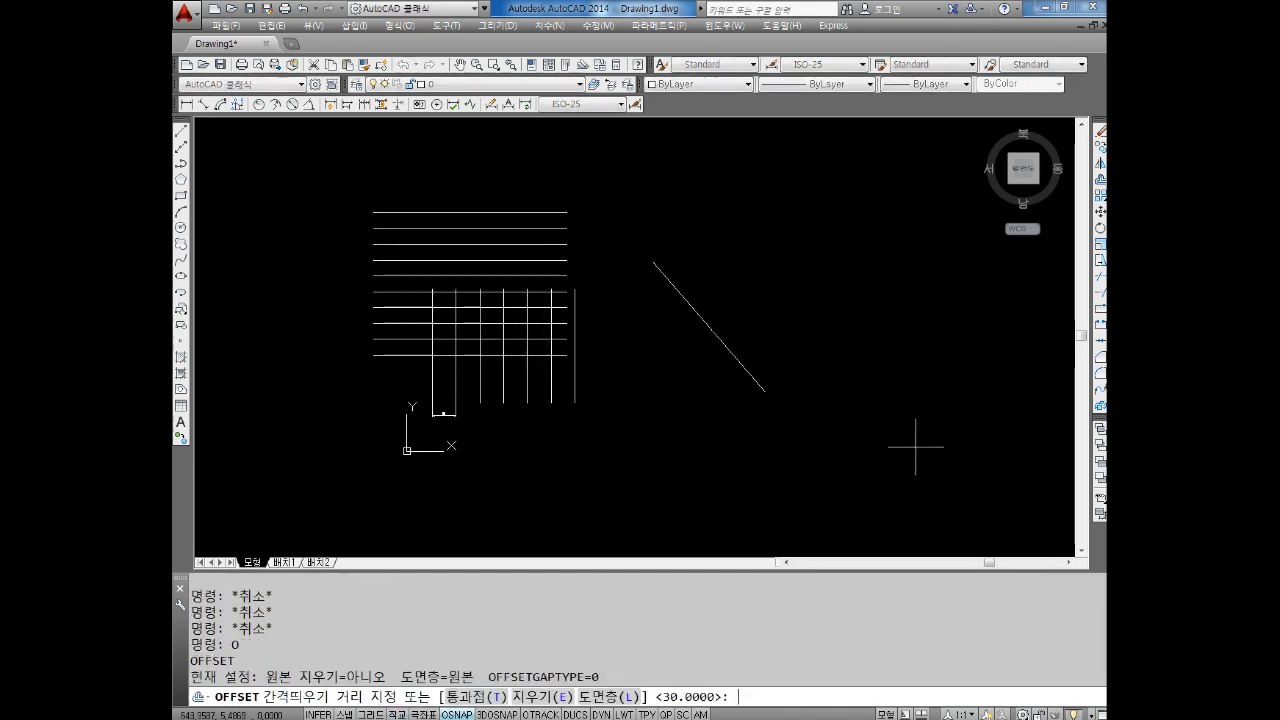
text(20)
key(Return)
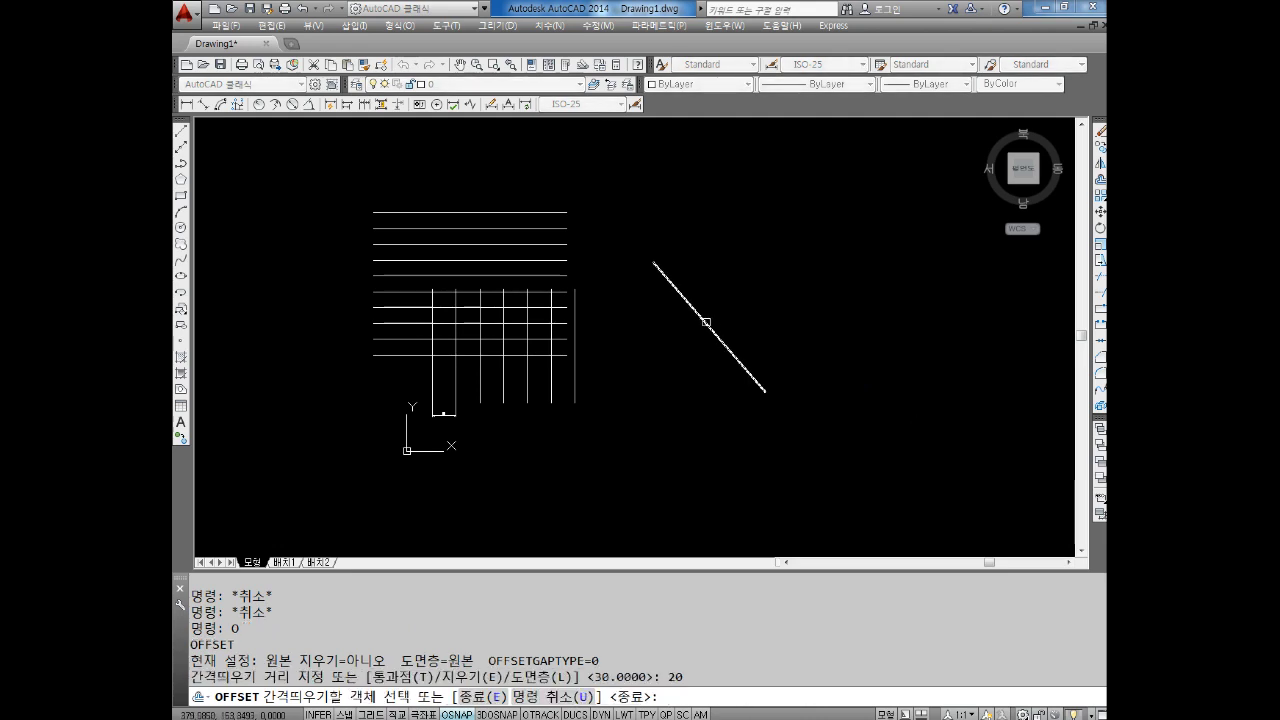
click(706, 322)
click(745, 299)
click(726, 321)
click(757, 283)
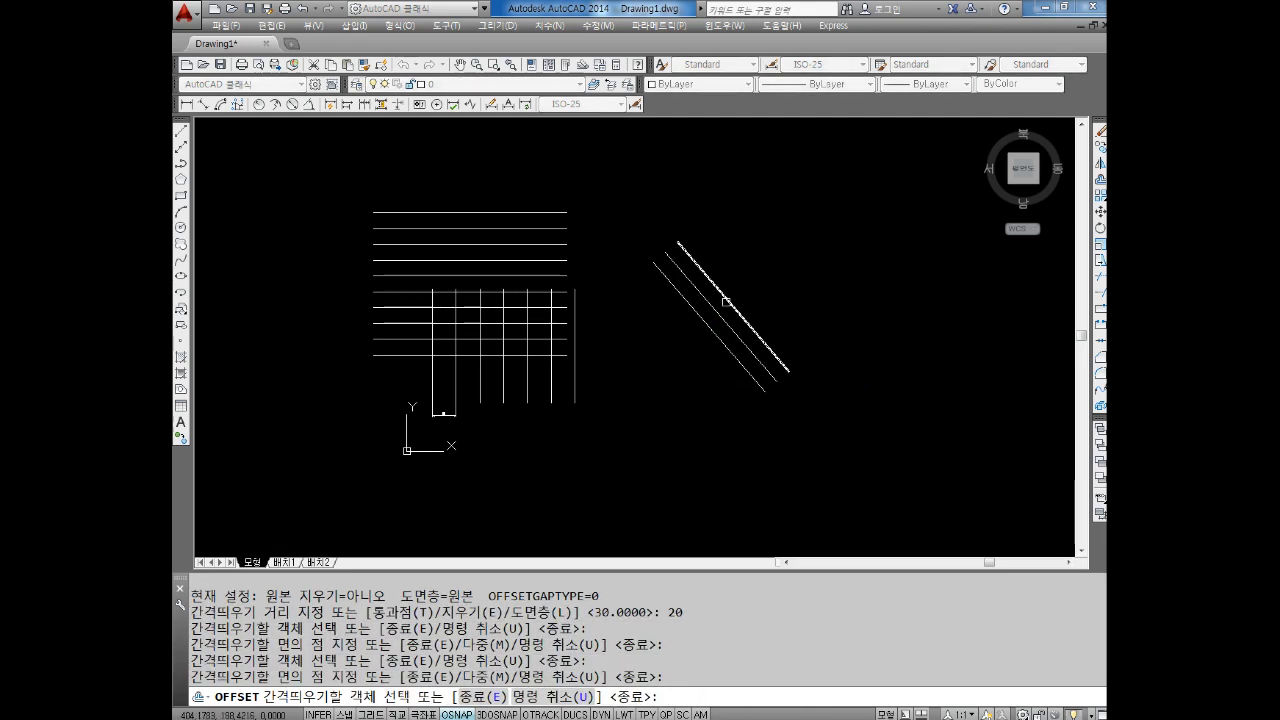
click(725, 301)
click(763, 257)
click(737, 286)
click(755, 270)
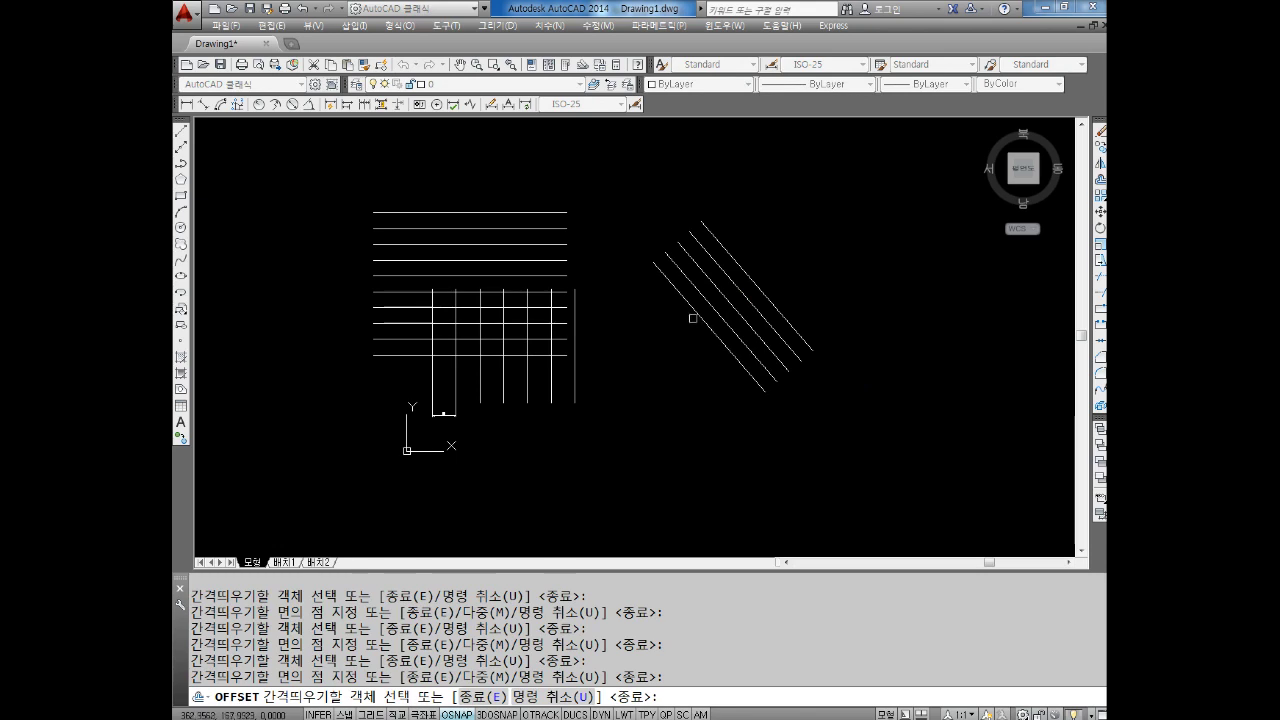
key(Escape)
scroll(650, 386, down, 3)
scroll(597, 297, up, 3)
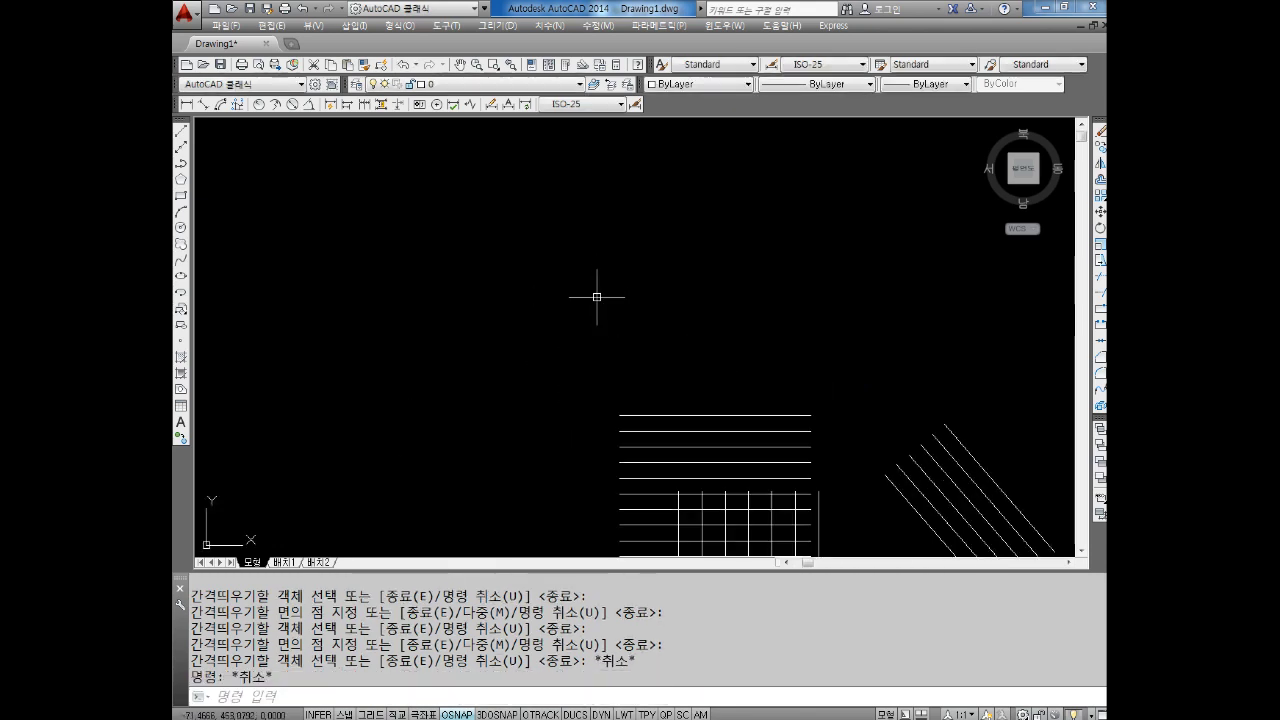
middle_drag(840, 498, 555, 284)
Draw a small rectangle below the diagonal lines
key(Escape)
key(Escape)
key(Return)
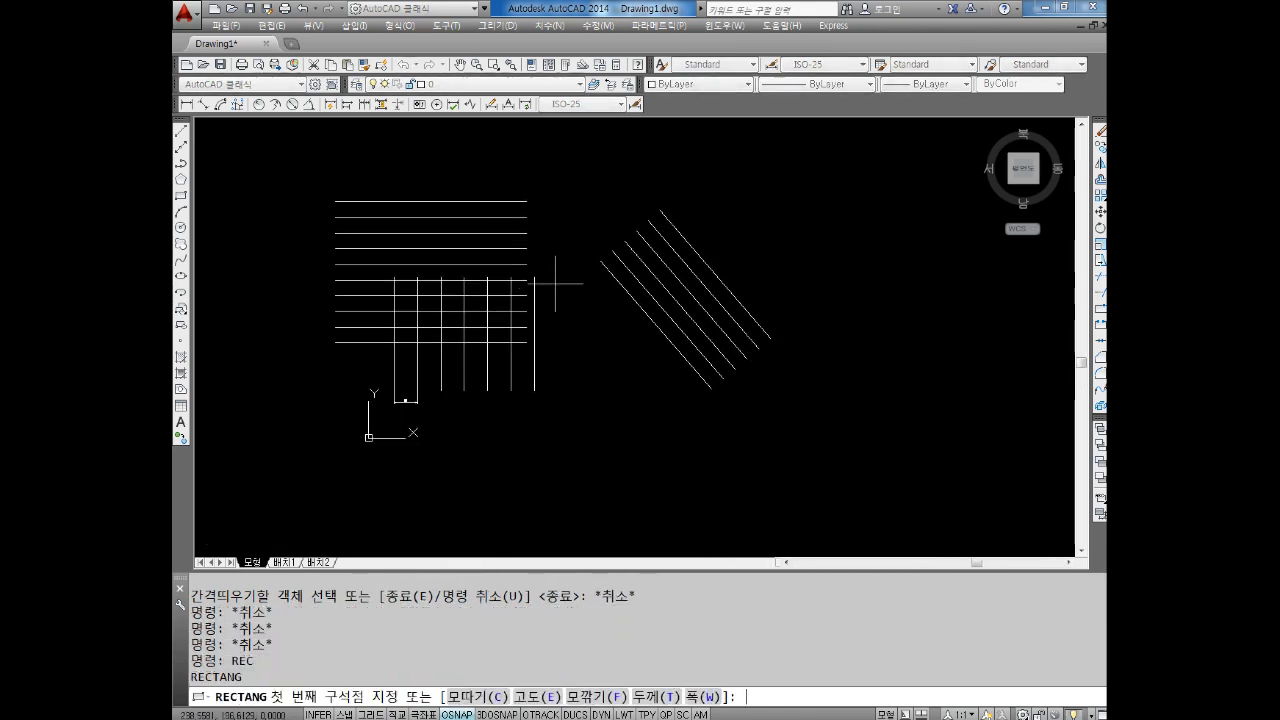
click(593, 423)
click(629, 471)
key(Escape)
key(Escape)
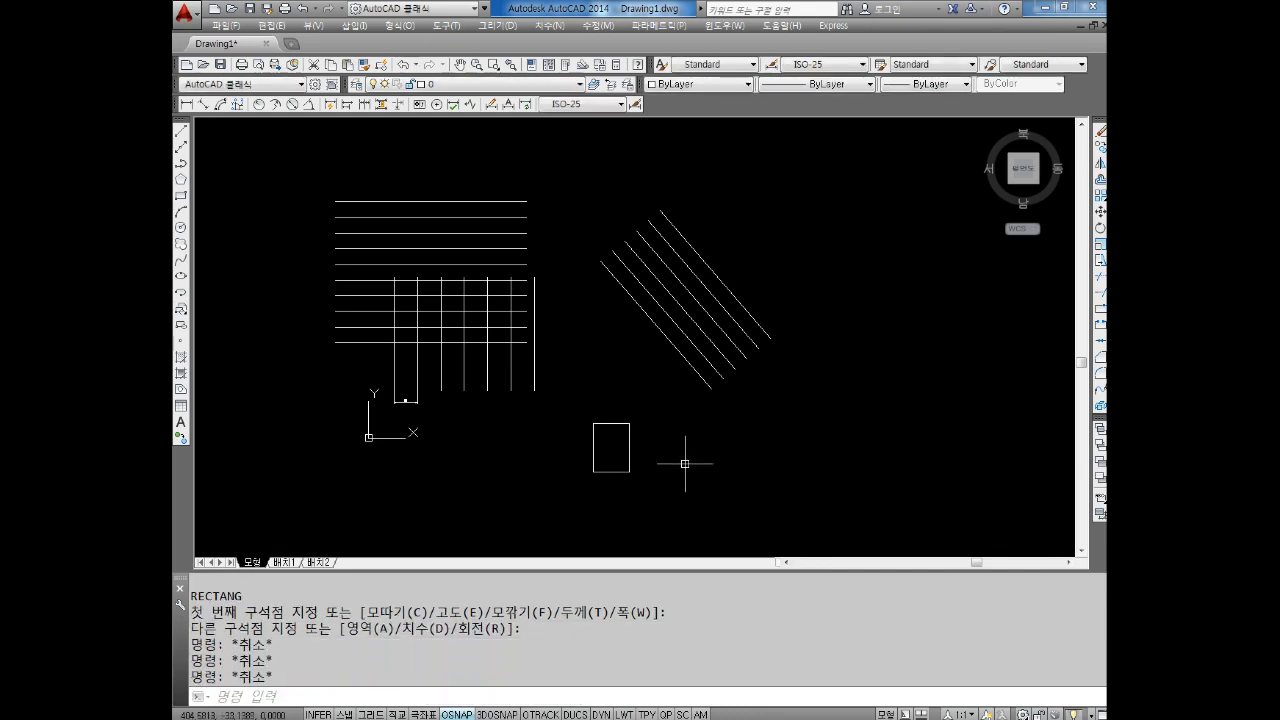
Offset the rectangle by 10 four times outward and once inward
text(o)
key(Return)
text(10)
key(Return)
click(607, 471)
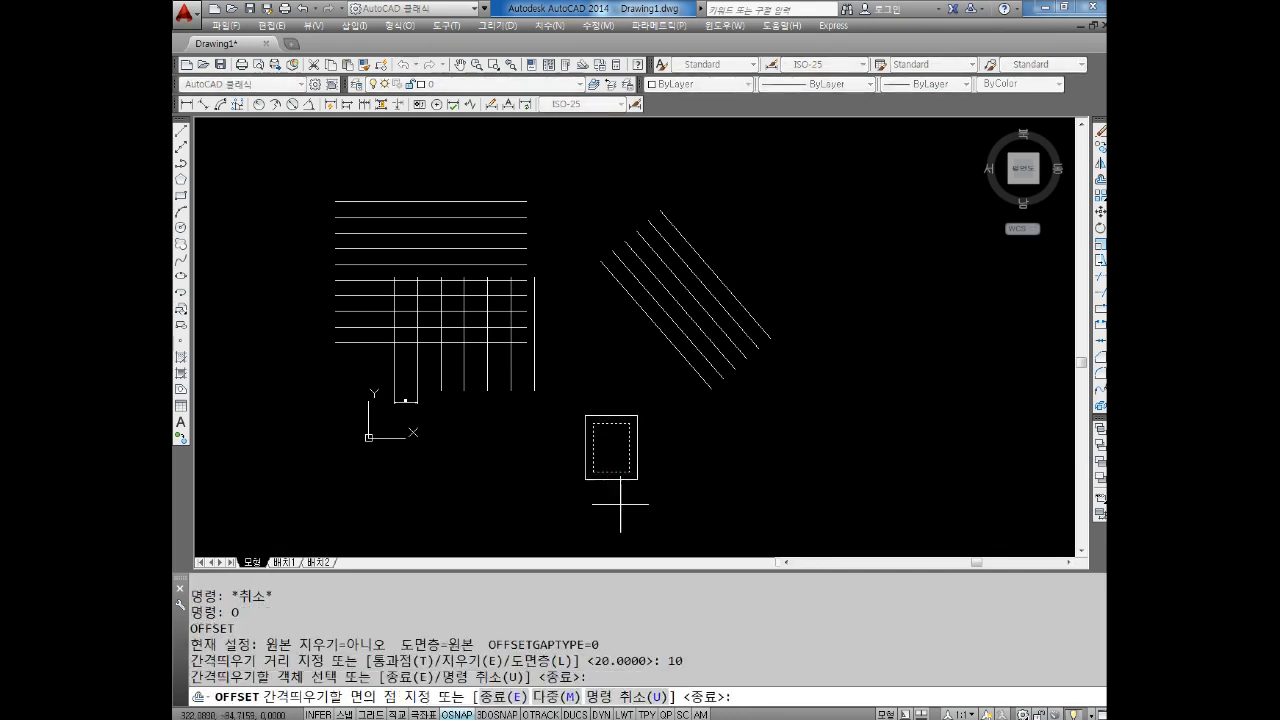
click(608, 514)
click(612, 479)
click(620, 502)
scroll(620, 499, up, 2)
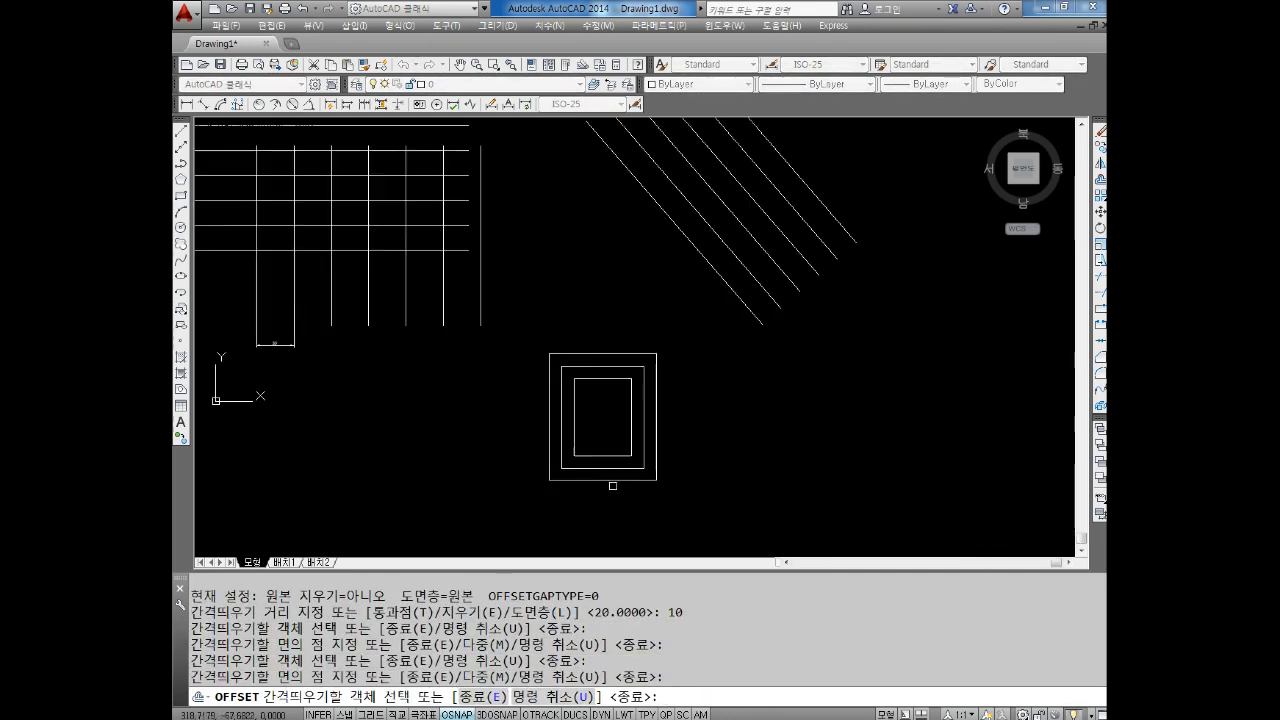
click(612, 480)
click(615, 497)
click(612, 492)
click(611, 520)
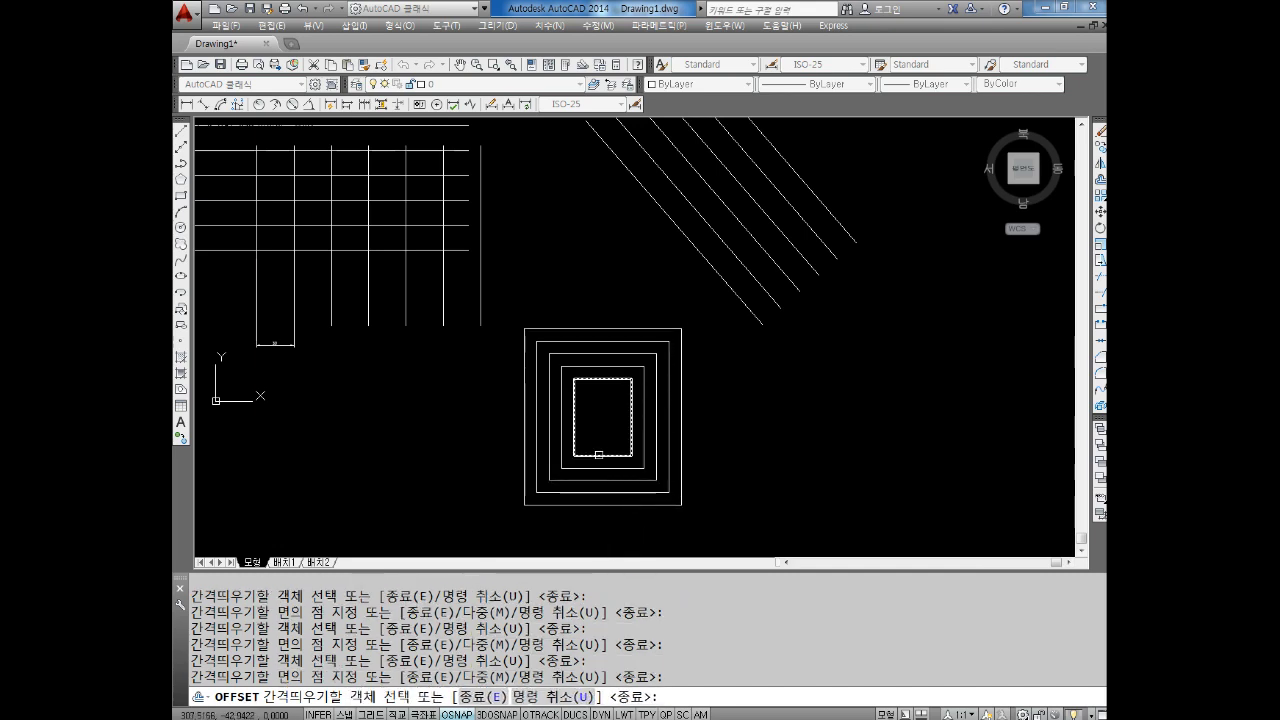
click(601, 426)
scroll(603, 440, down, 2)
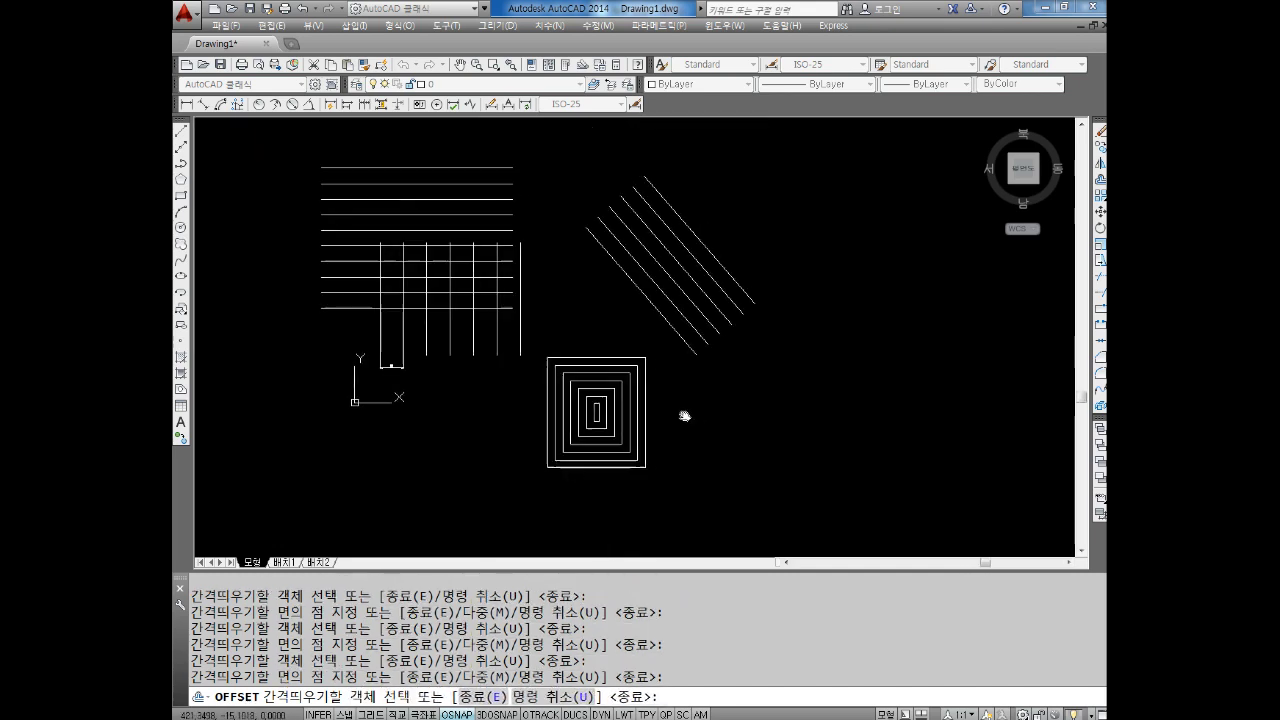
key(Escape)
key(Escape)
key(Escape)
key(Escape)
key(Escape)
Draw a small circle to the right of the nested rectangles
text(o)
key(Escape)
key(Escape)
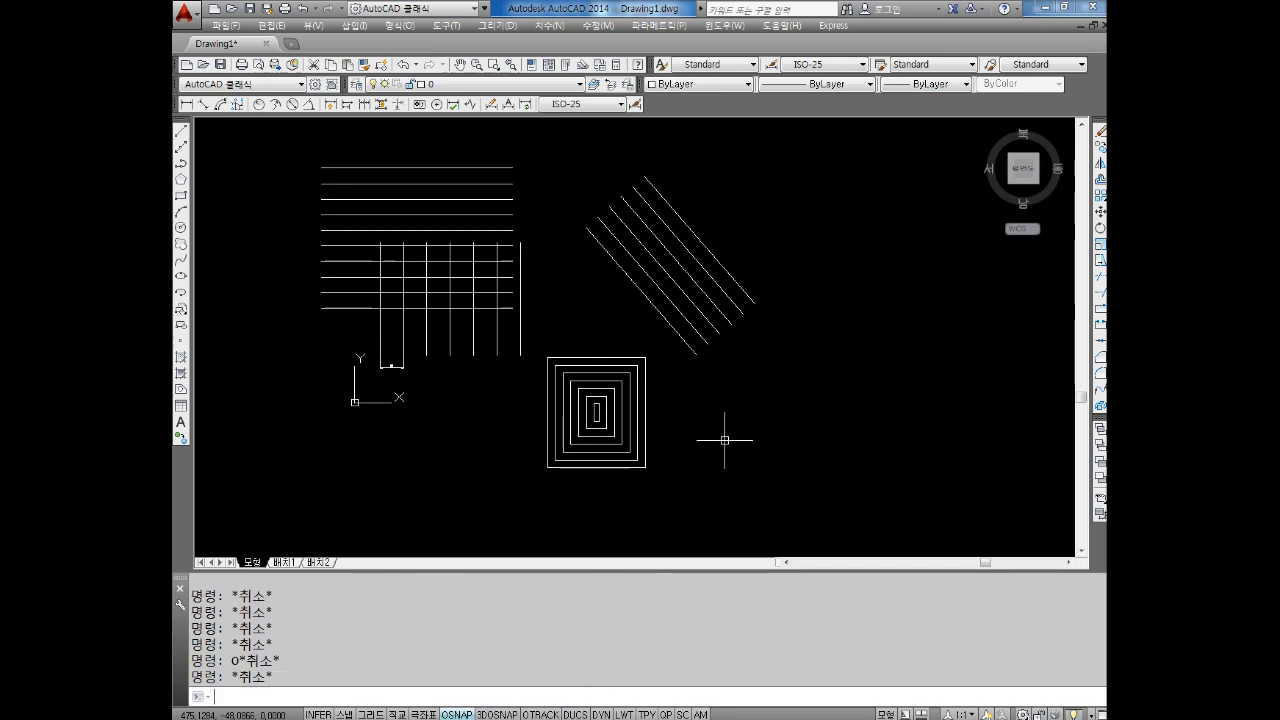
text(c)
key(Return)
click(758, 421)
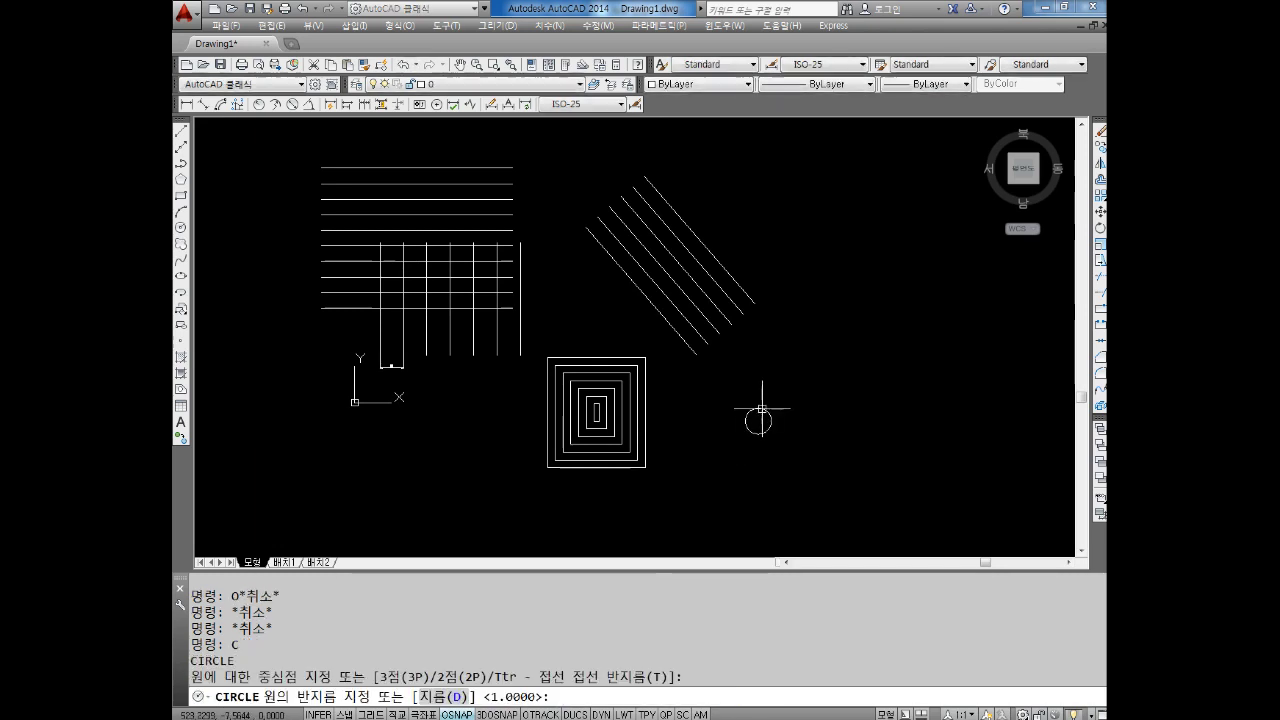
click(771, 424)
key(Escape)
key(Escape)
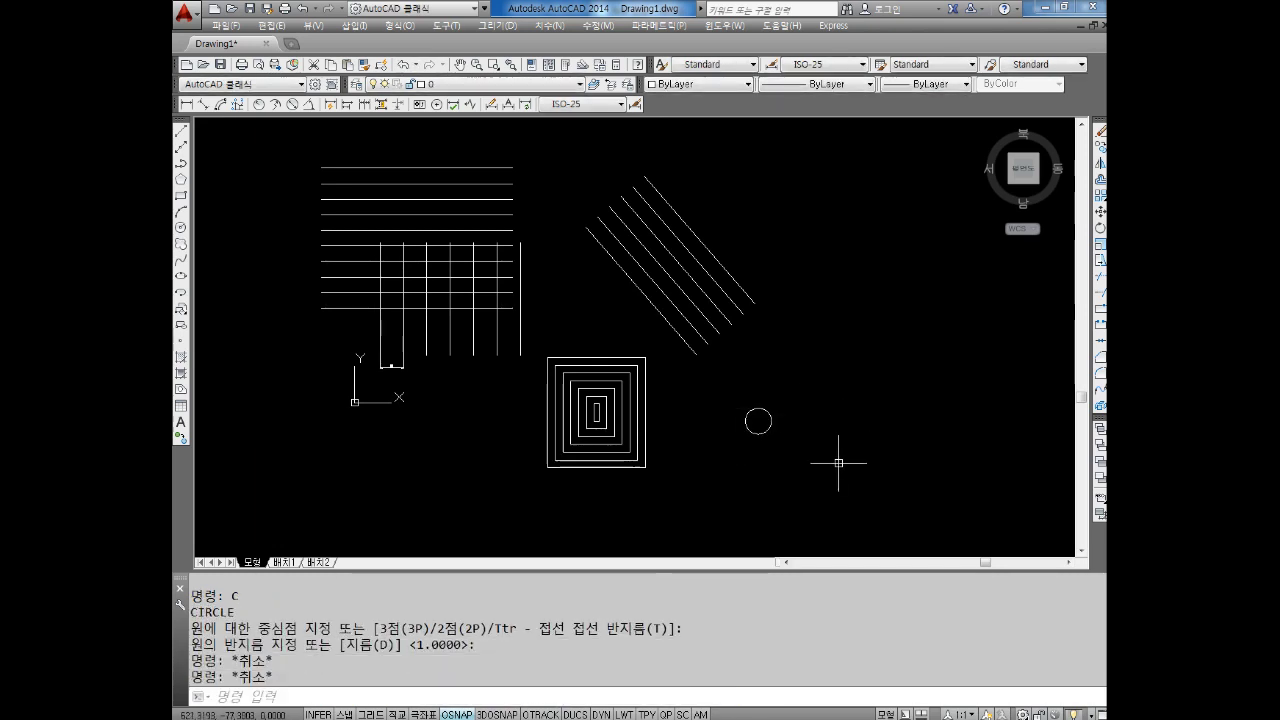
Offset the small circle outward by 20 repeatedly, making eight concentric circles
text(o)
key(Return)
text(20)
key(Return)
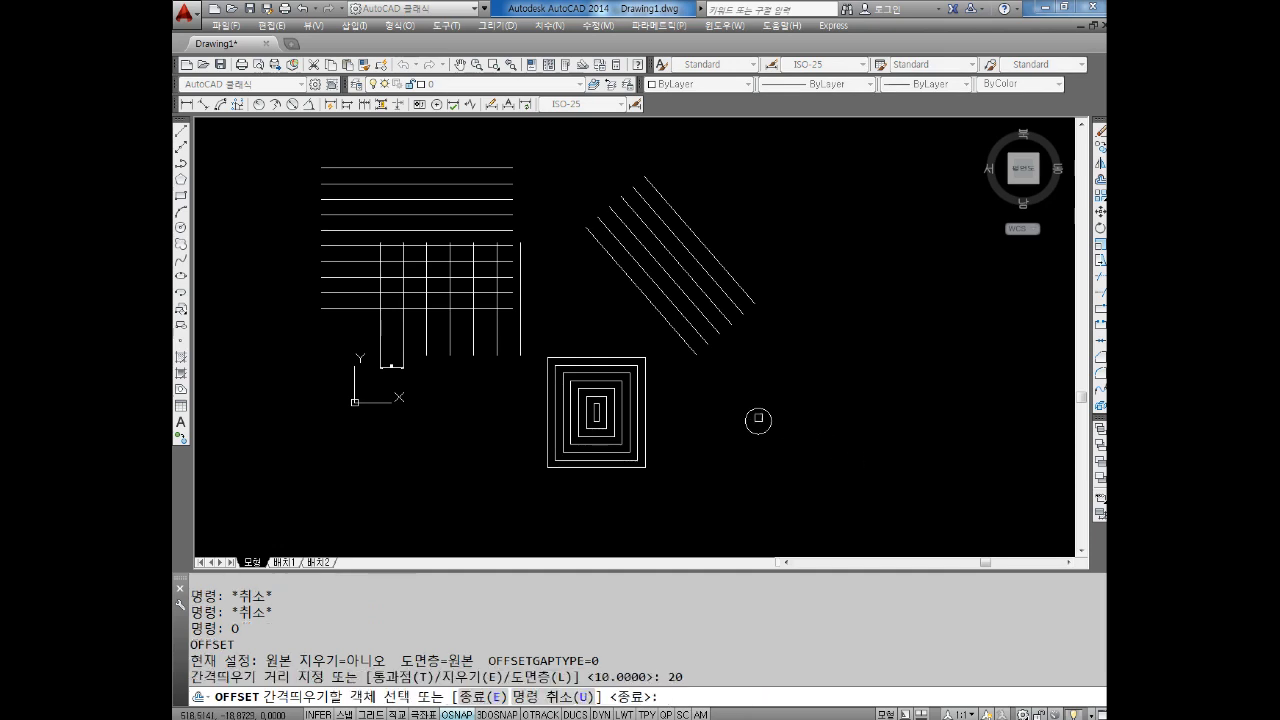
click(758, 408)
click(702, 366)
click(758, 392)
click(784, 368)
click(758, 376)
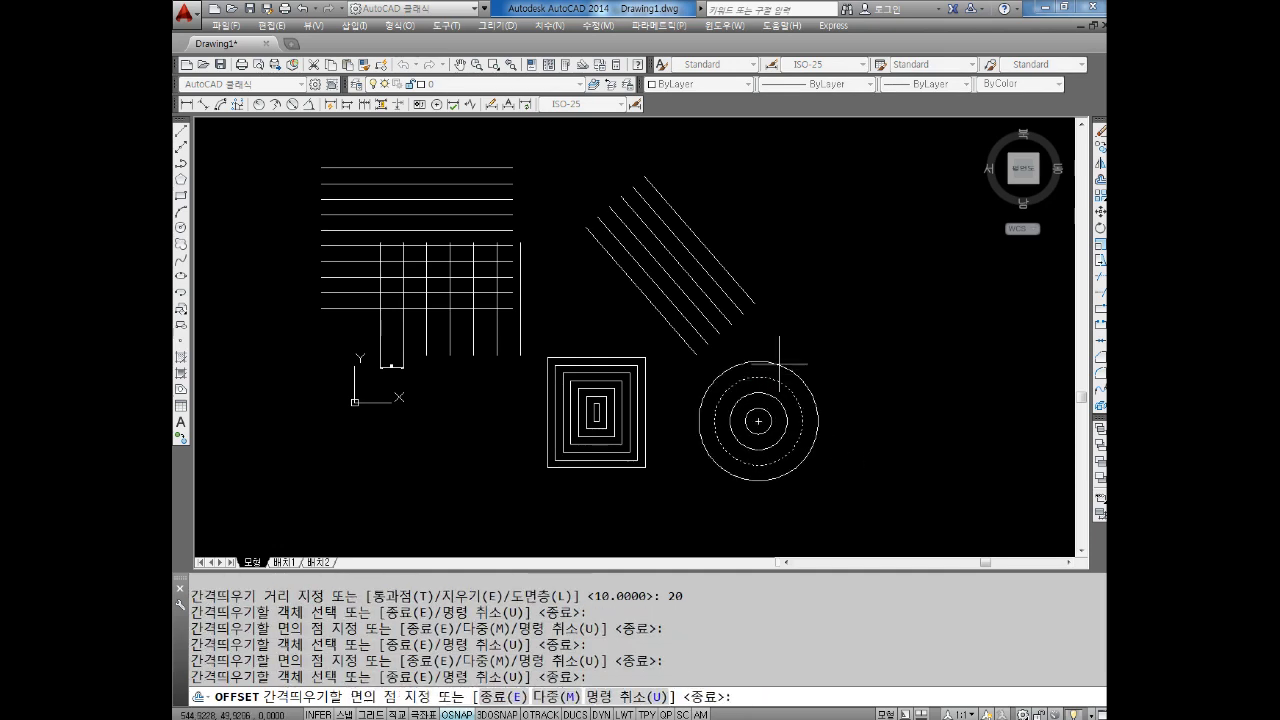
click(779, 363)
click(779, 363)
click(783, 341)
click(779, 353)
click(786, 334)
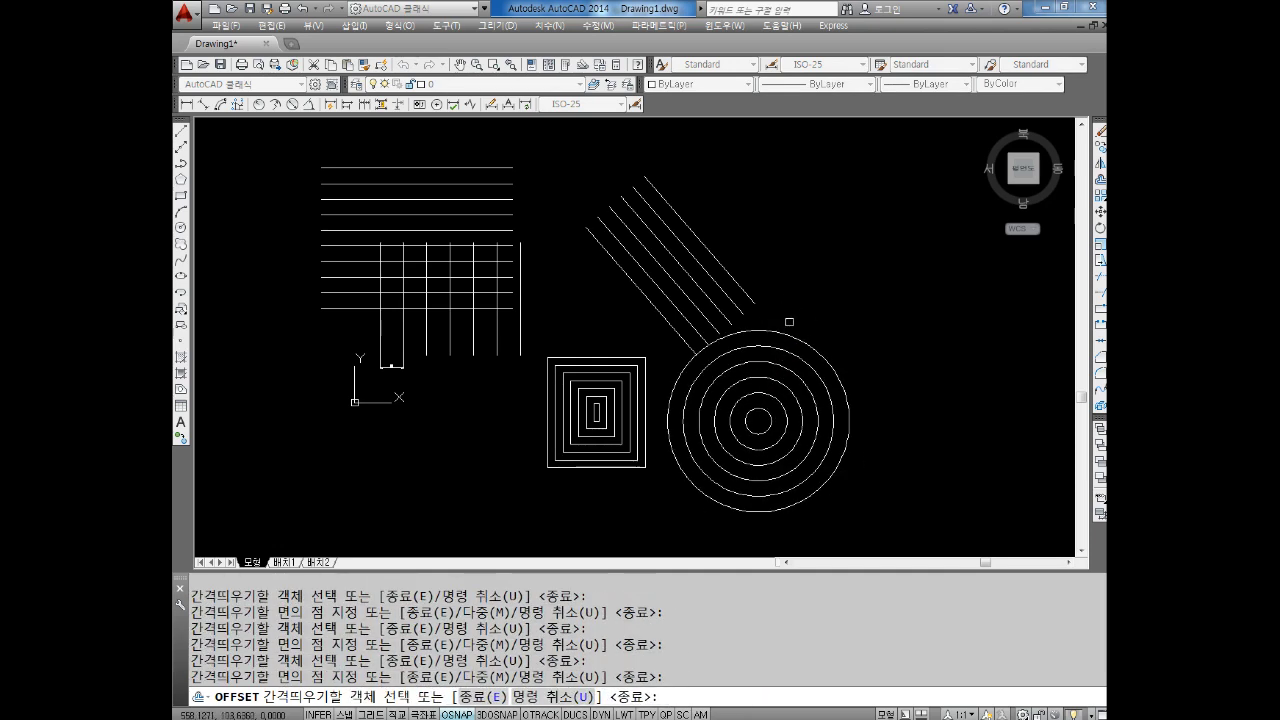
click(787, 326)
click(814, 294)
click(799, 321)
click(801, 299)
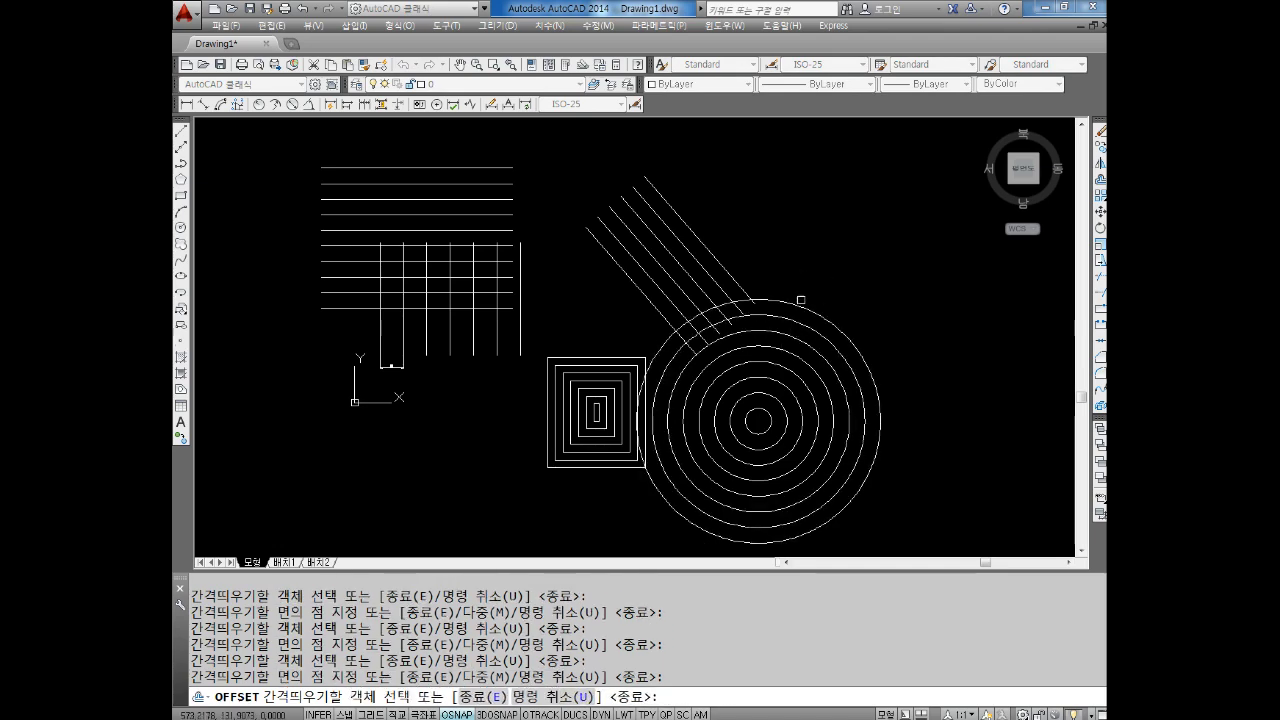
key(Escape)
key(Escape)
key(Escape)
Adjust the zoom and window-select the nested rectangles
scroll(650, 470, down, 1)
scroll(608, 445, down, 1)
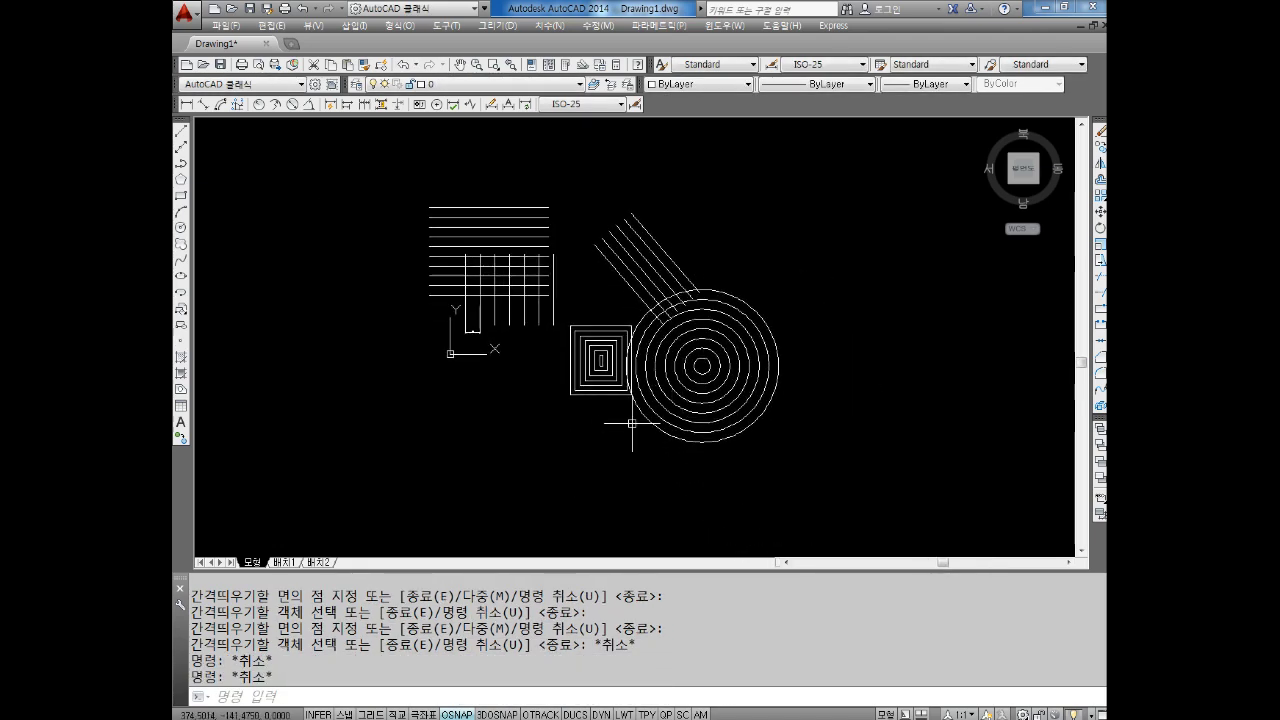
key(Escape)
key(Escape)
key(Escape)
scroll(600, 360, up, 3)
scroll(651, 366, down, 2)
scroll(614, 383, up, 1)
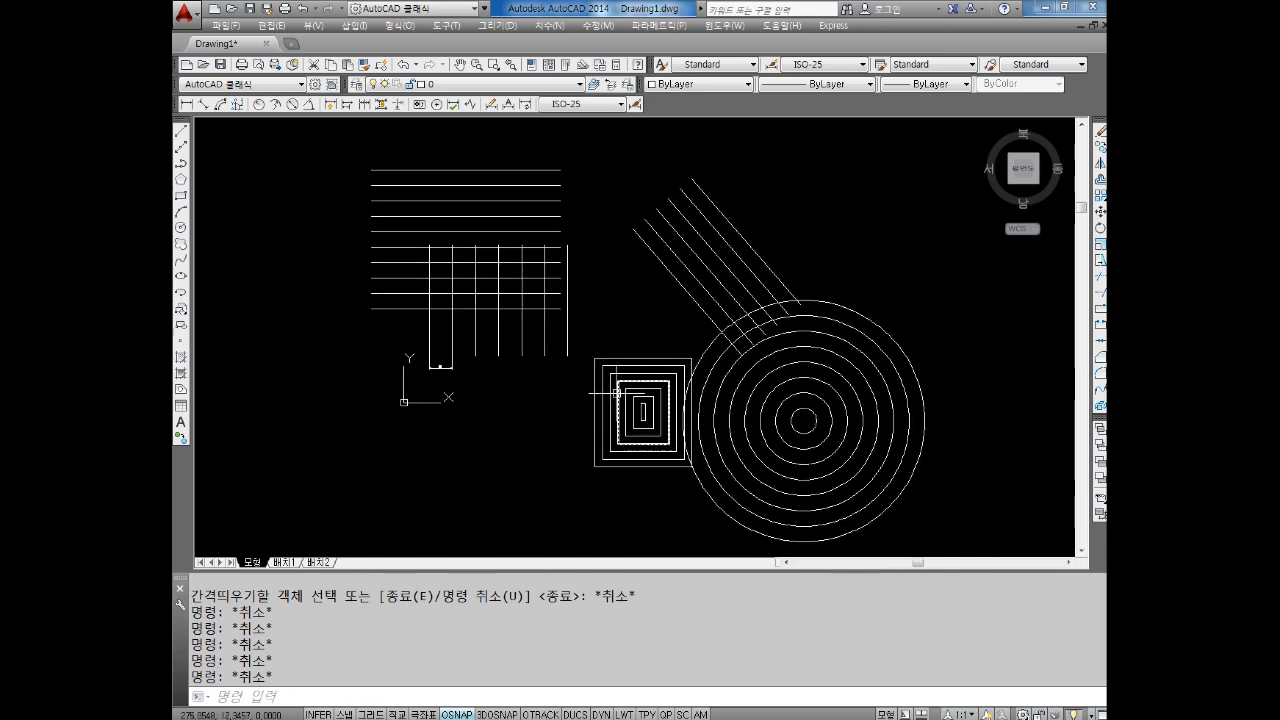
click(624, 402)
click(724, 484)
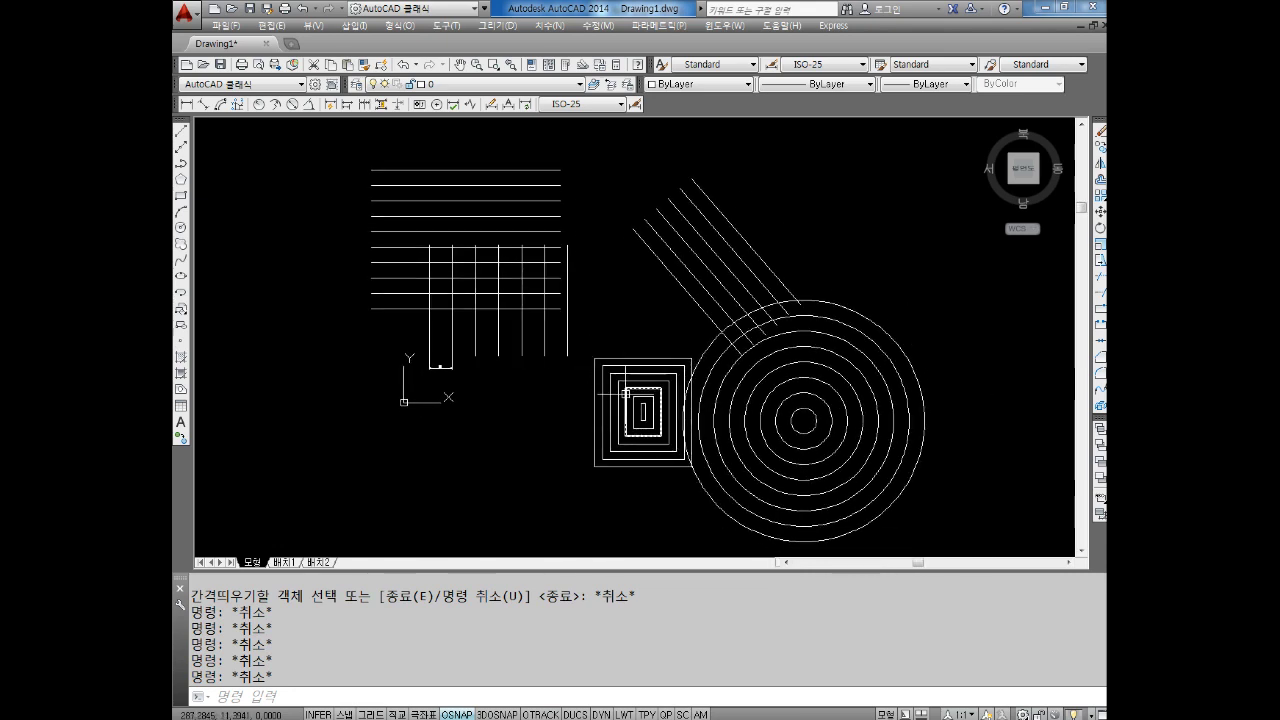
scroll(730, 381, down, 1)
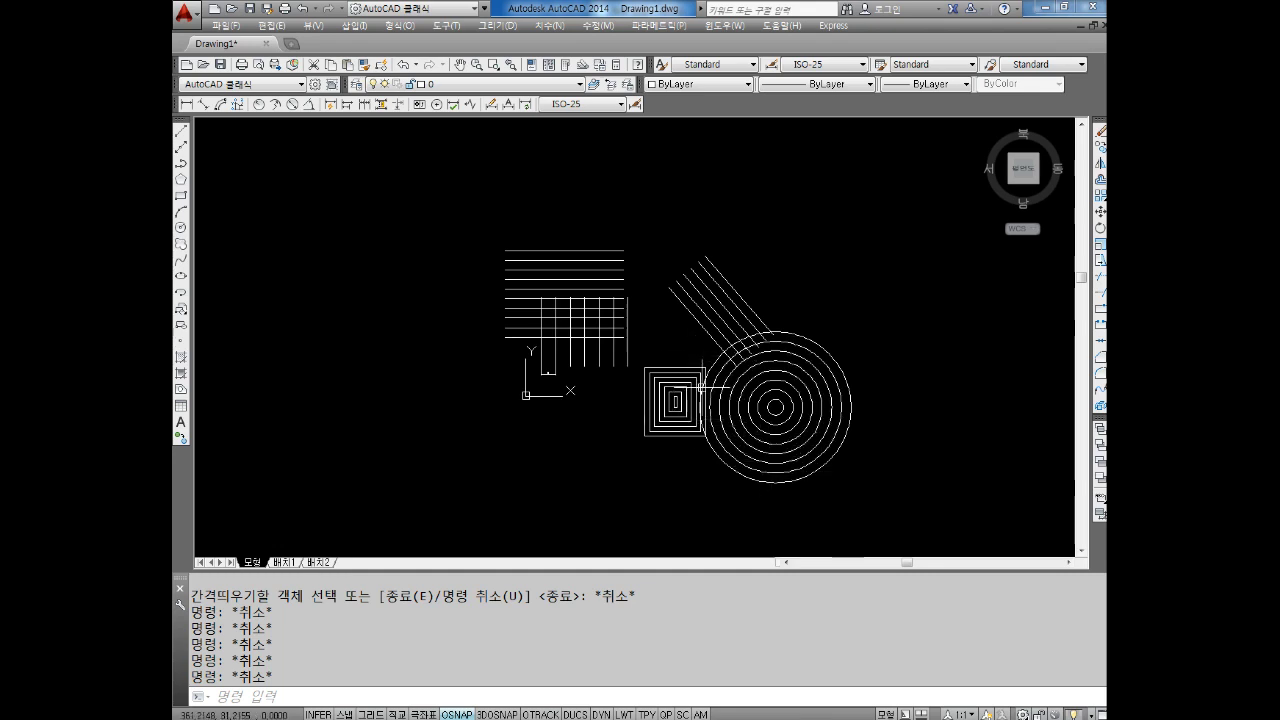
key(Escape)
text(REC)
key(Return)
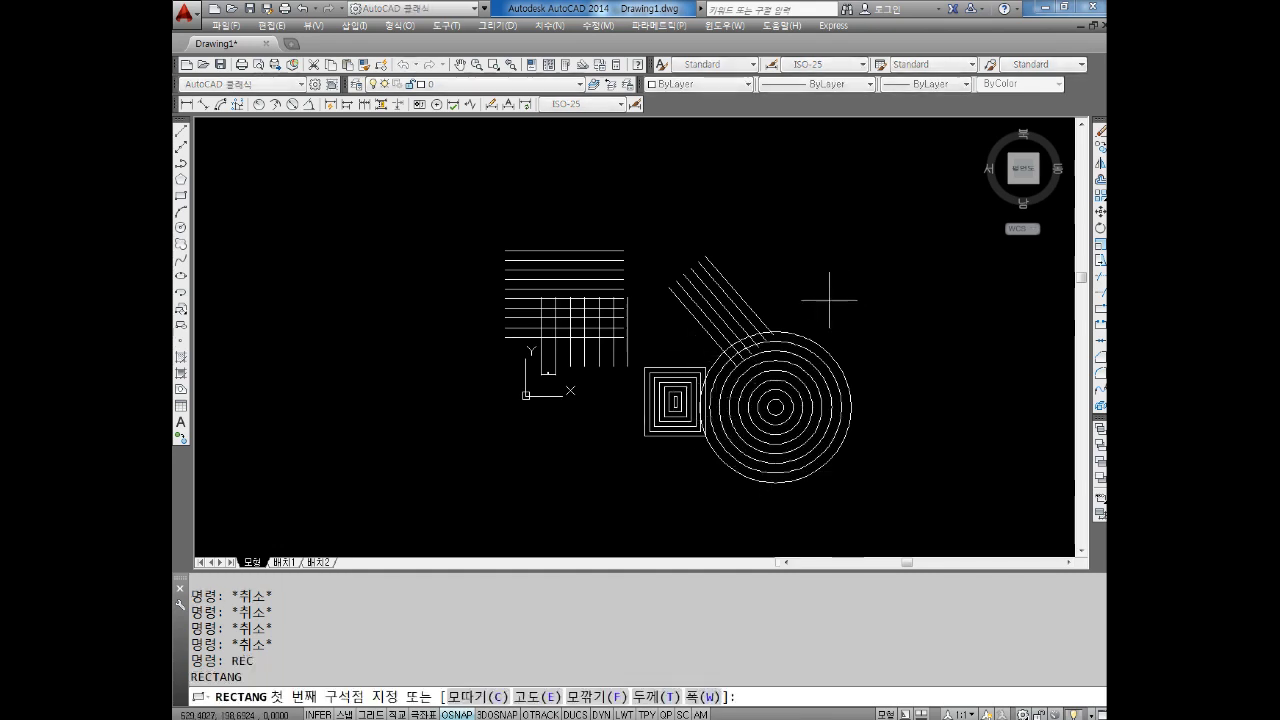
click(820, 302)
click(875, 247)
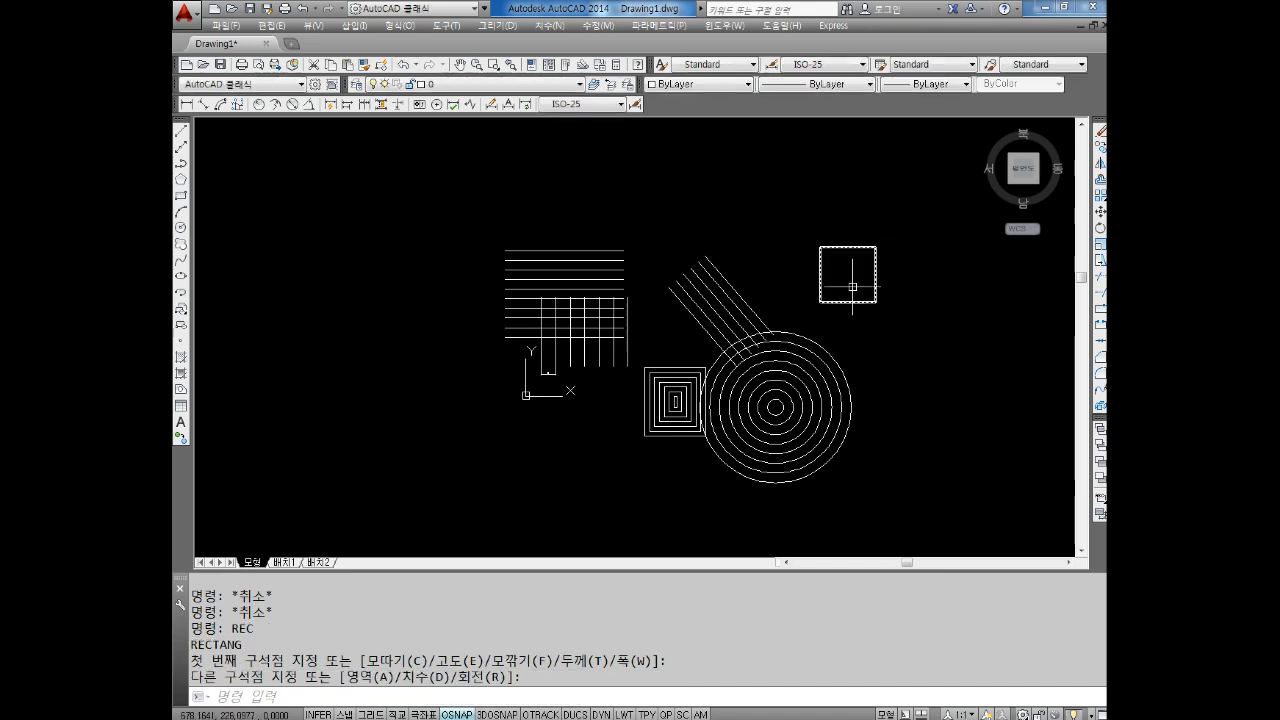
scroll(849, 286, up, 4)
key(Escape)
key(Escape)
click(871, 294)
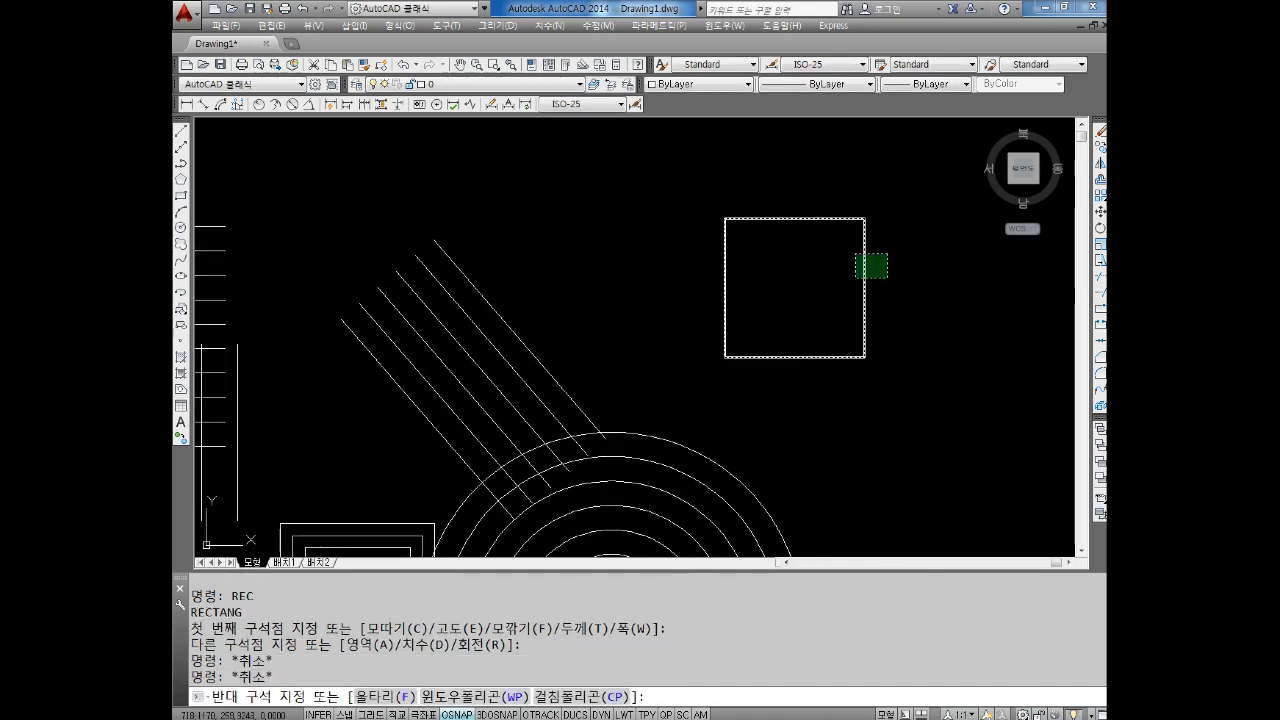
click(852, 289)
key(Escape)
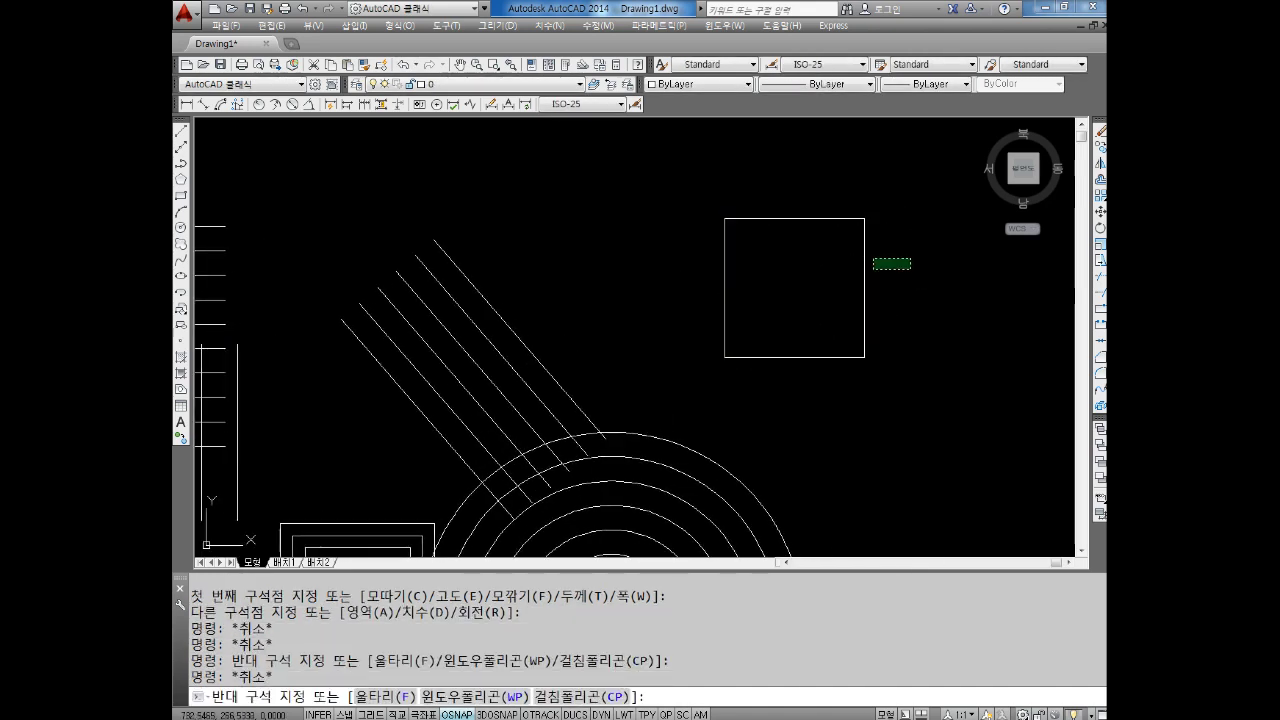
key(Escape)
key(Escape)
key(Escape)
middle_drag(924, 325, 892, 333)
text(o)
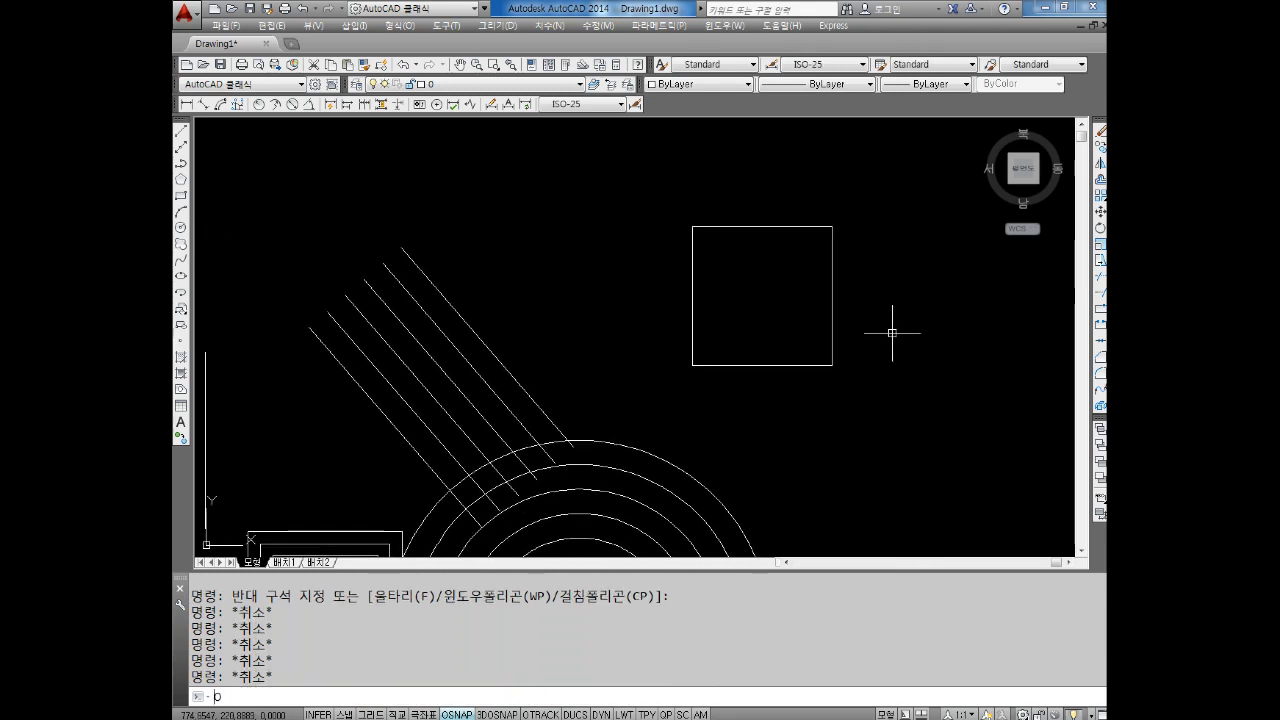
key(Return)
text(10)
key(Return)
click(832, 303)
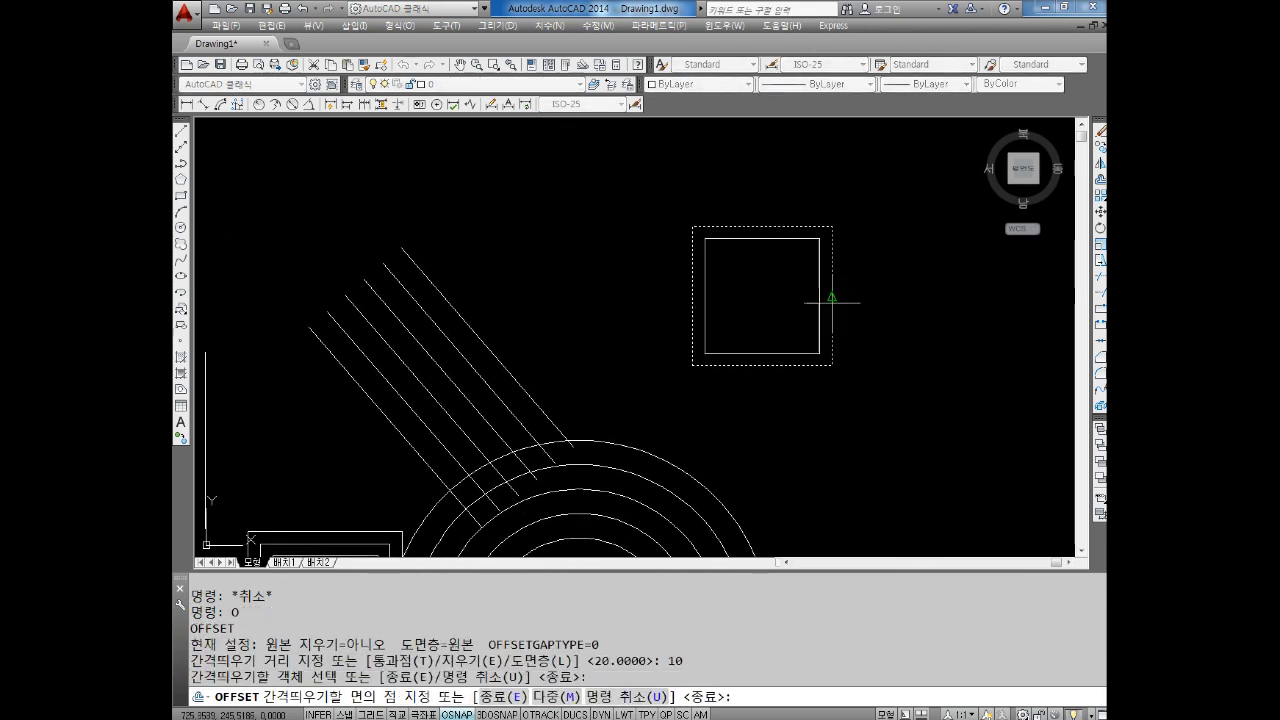
click(907, 279)
click(844, 286)
click(903, 263)
click(856, 272)
click(880, 278)
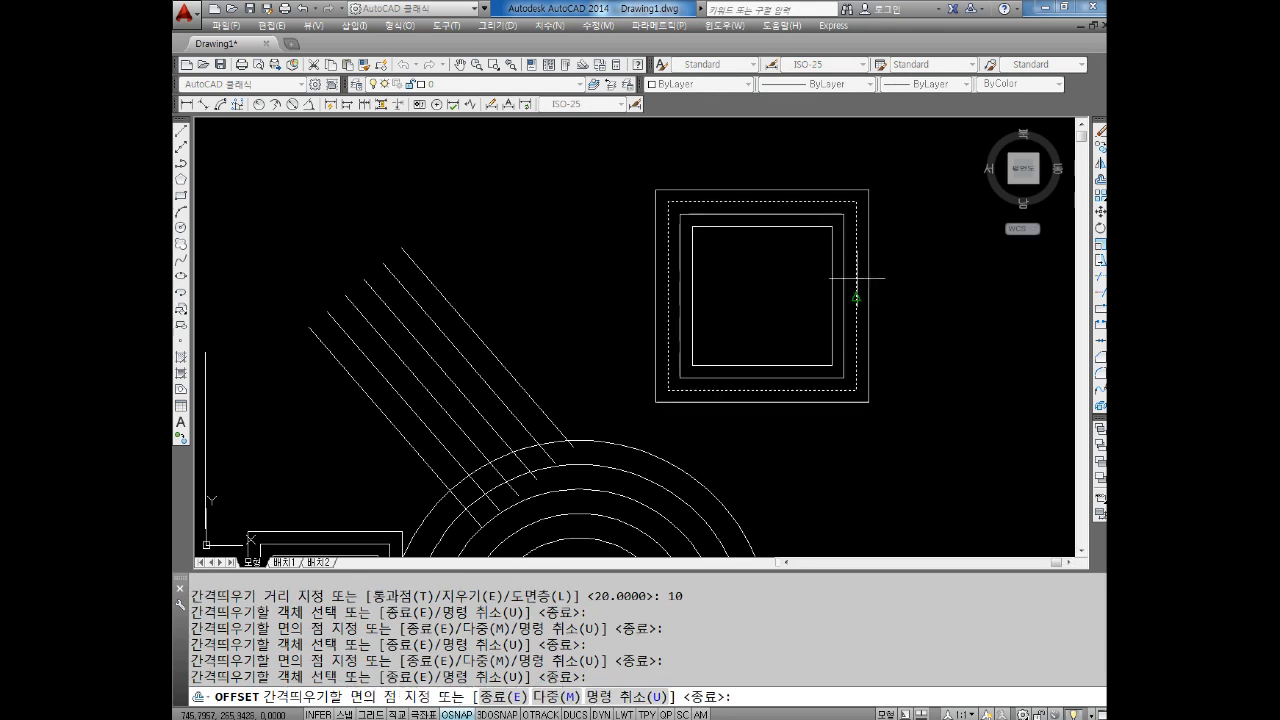
key(Escape)
scroll(923, 271, up, 4)
click(745, 300)
click(686, 306)
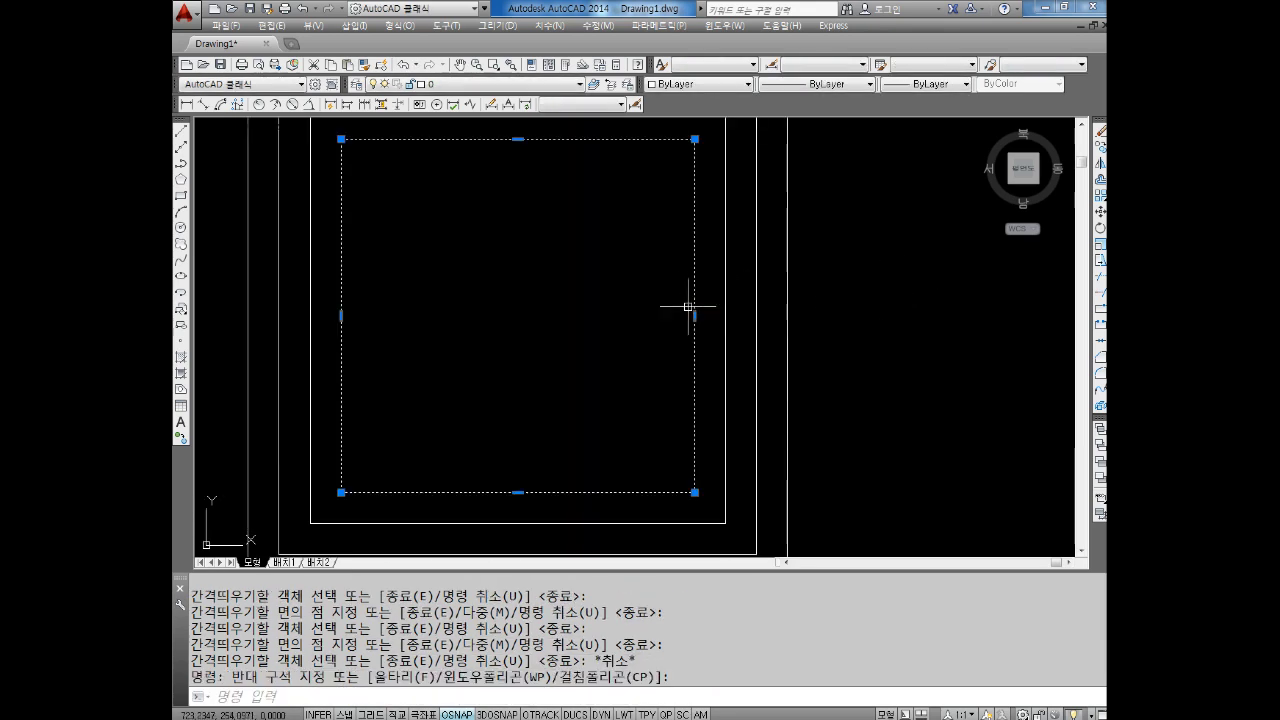
key(Escape)
click(677, 308)
key(Escape)
click(706, 277)
key(Escape)
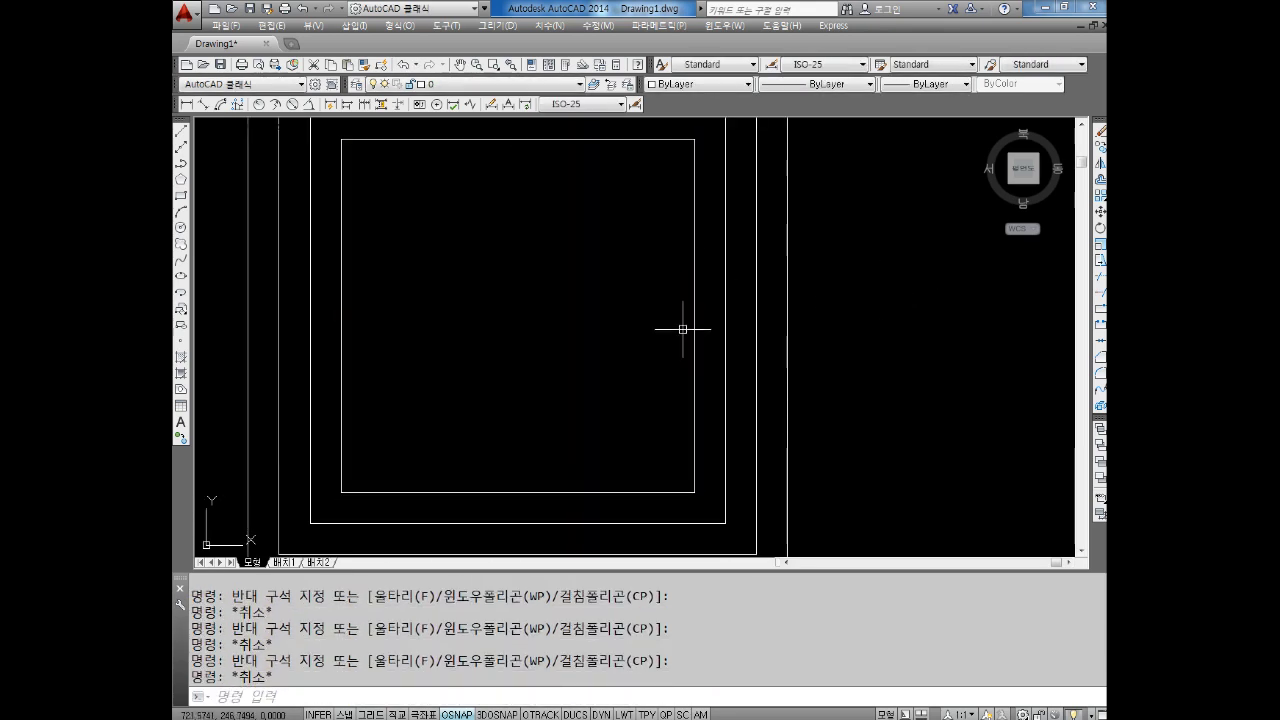
scroll(690, 345, down, 4)
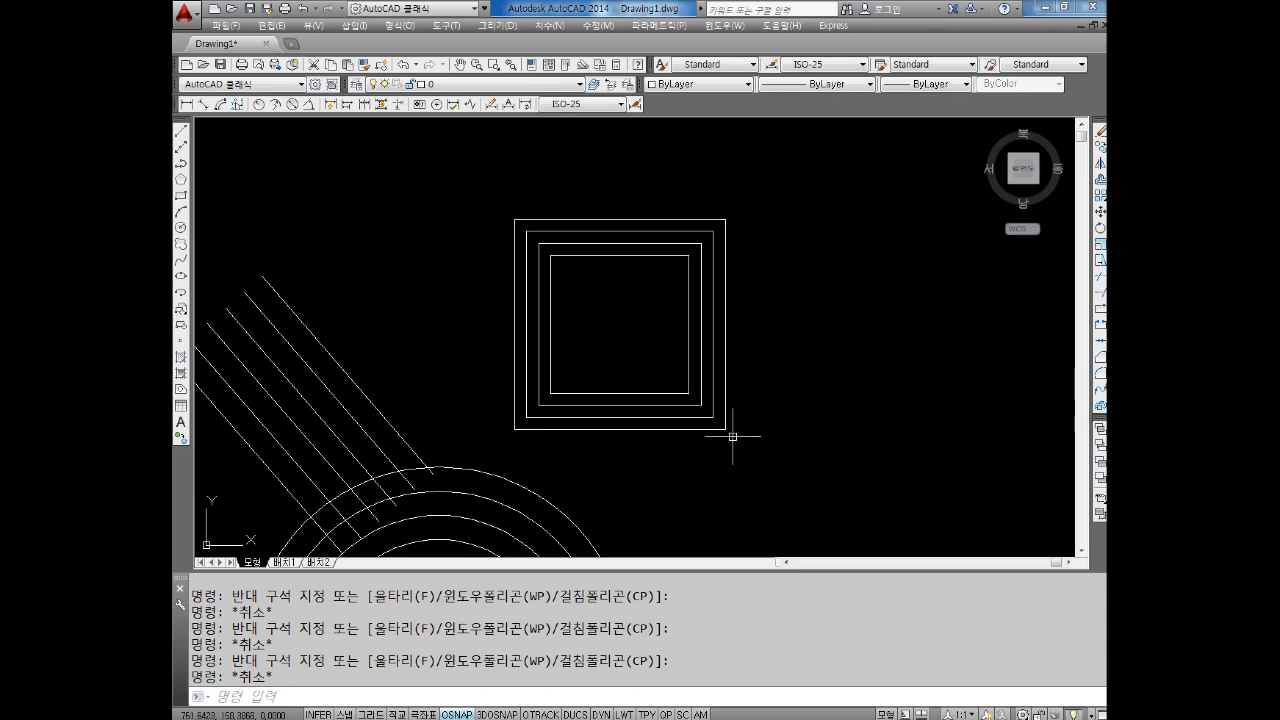
scroll(734, 430, down, 2)
Draw a small square right of the nested rectangles with RECTANG
scroll(663, 290, up, 1)
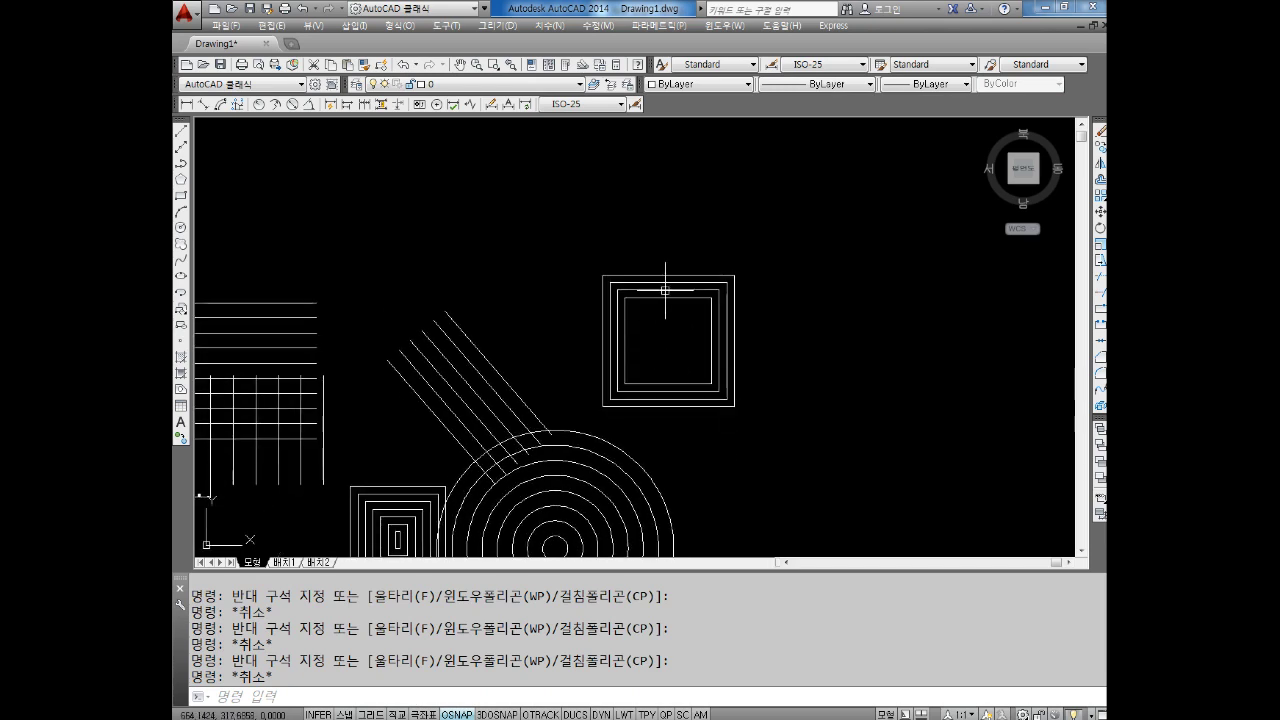
scroll(708, 354, up, 3)
key(Escape)
Select the new square, clear the selection, and shift the view slightly up-left
key(Escape)
scroll(740, 352, down, 2)
text(R)
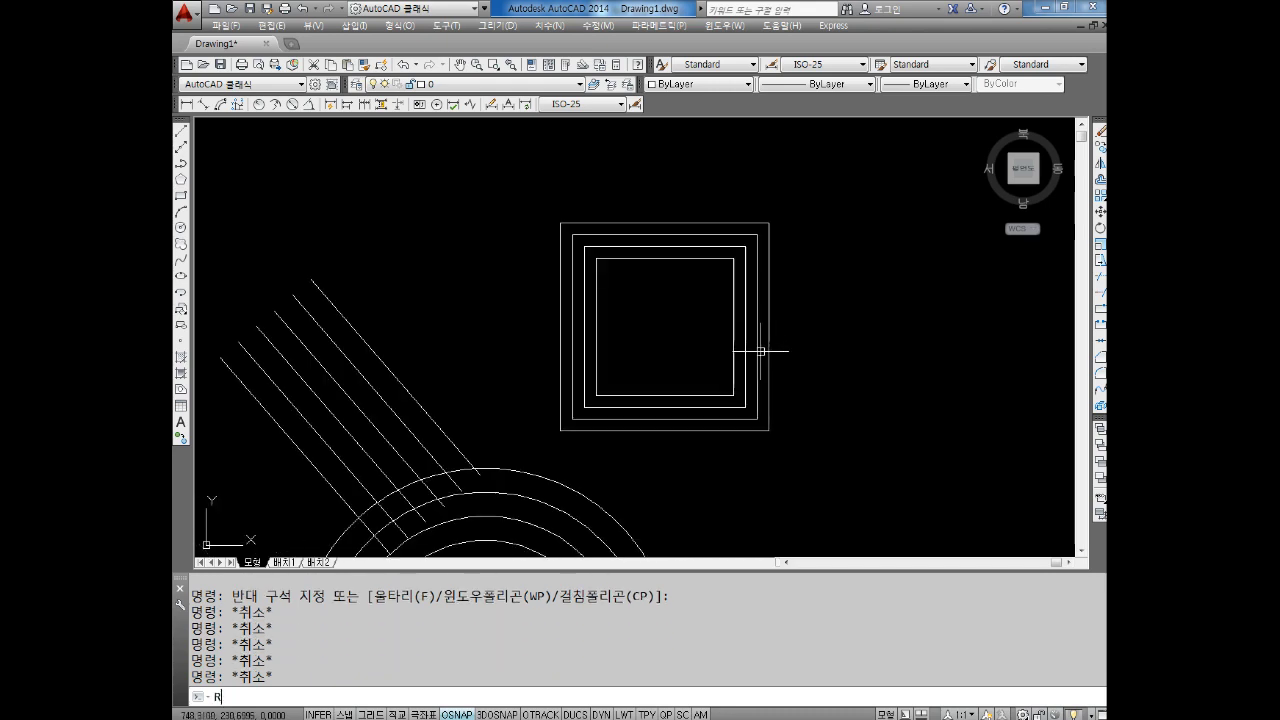
key(Return)
click(846, 391)
click(911, 323)
key(Escape)
scroll(914, 357, up, 4)
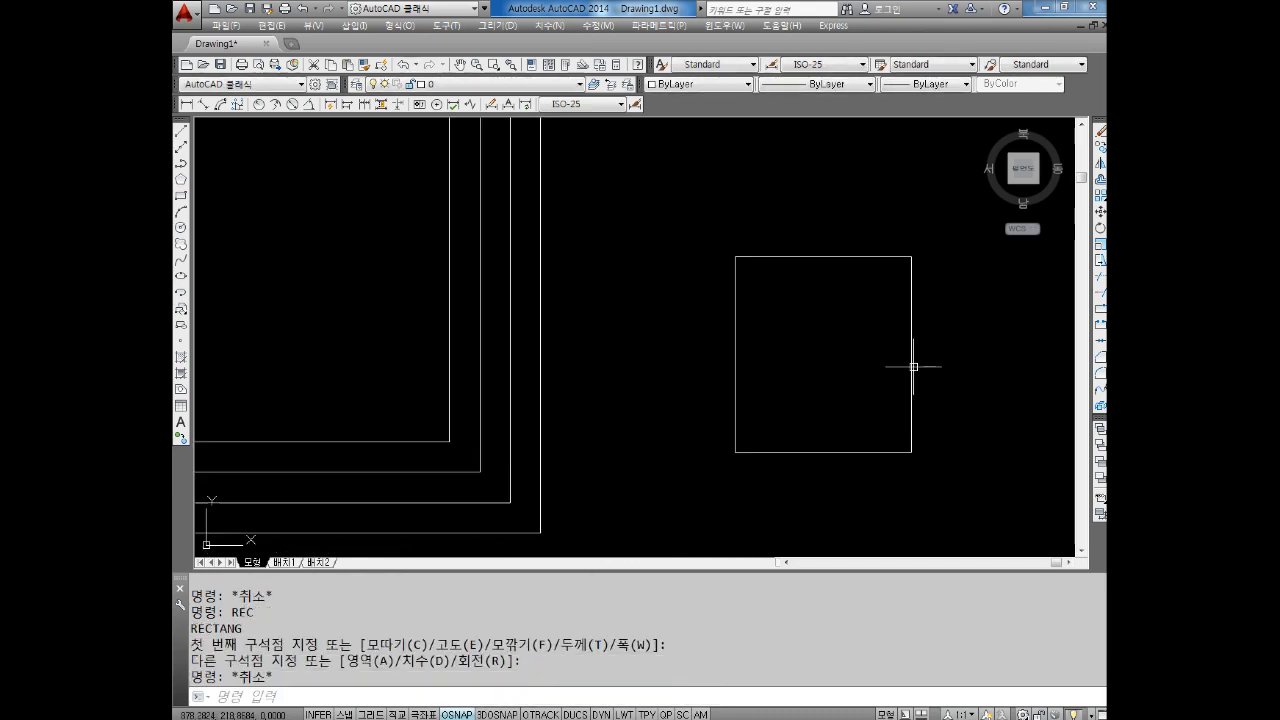
click(914, 357)
key(Escape)
click(914, 337)
click(869, 366)
key(Escape)
key(Escape)
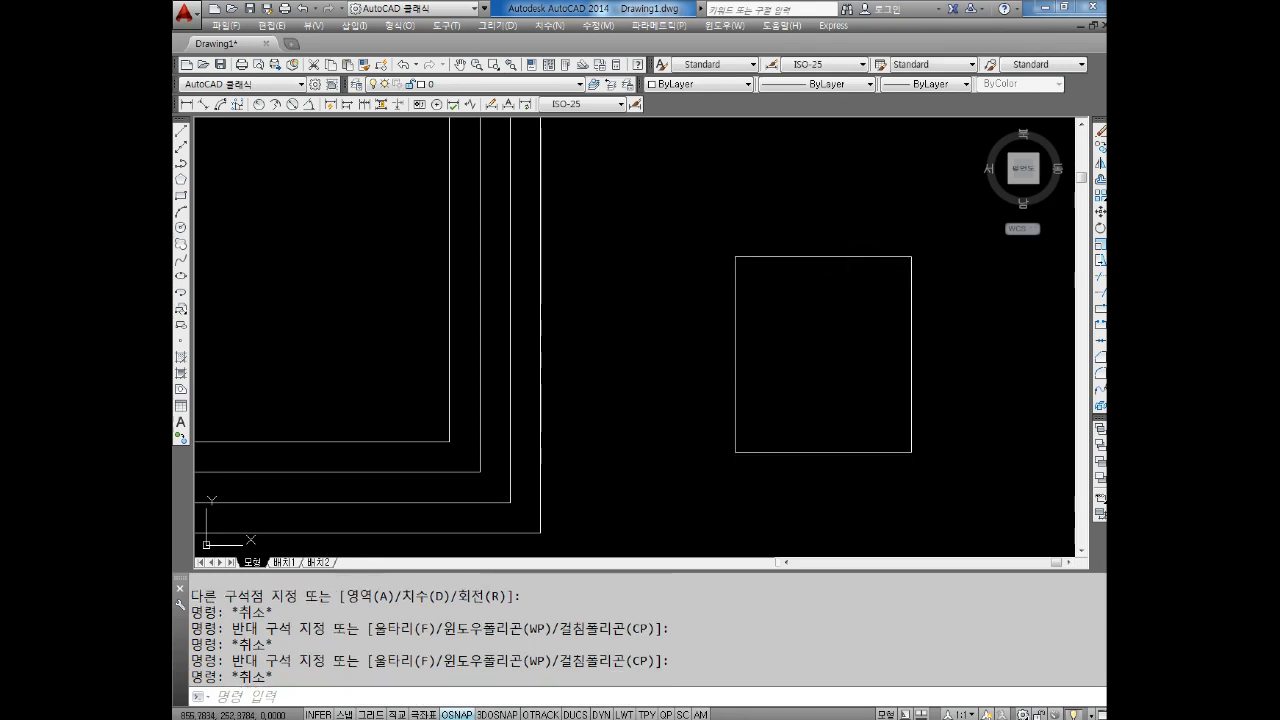
click(814, 297)
key(Escape)
key(ctrl+a)
click(937, 363)
key(Escape)
key(Escape)
scroll(848, 360, down, 5)
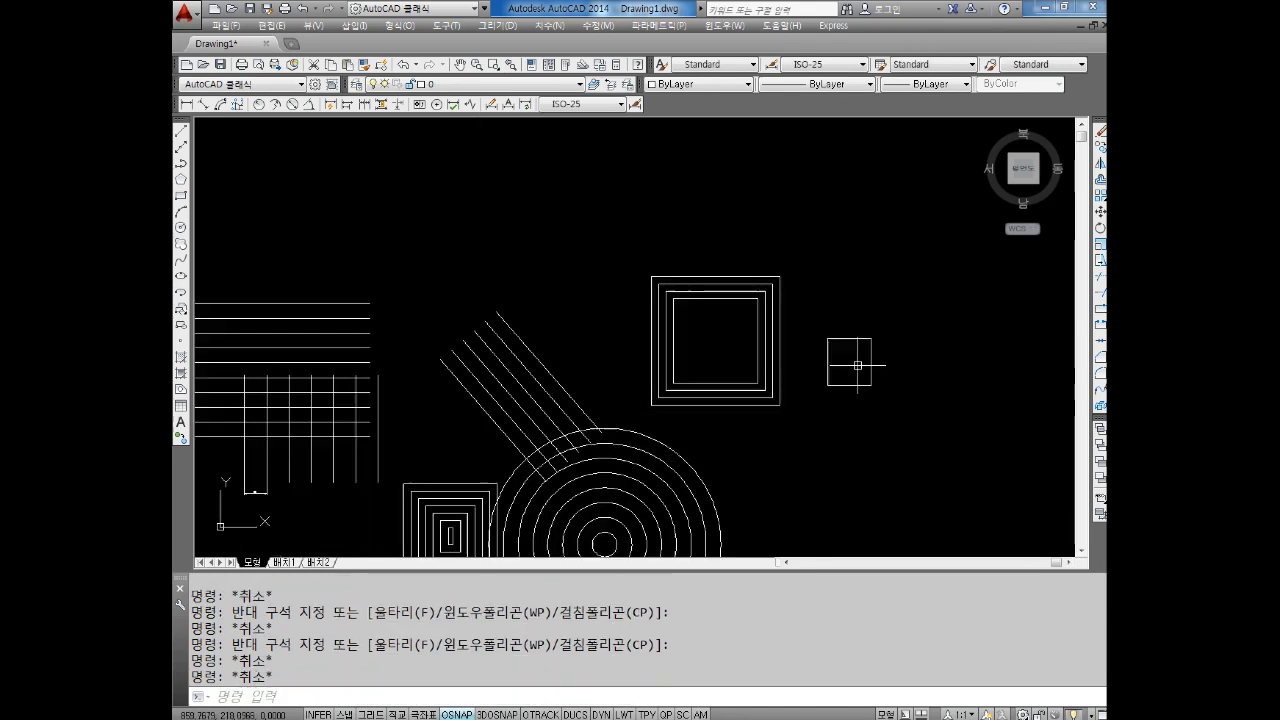
scroll(793, 368, up, 1)
middle_drag(793, 368, 788, 362)
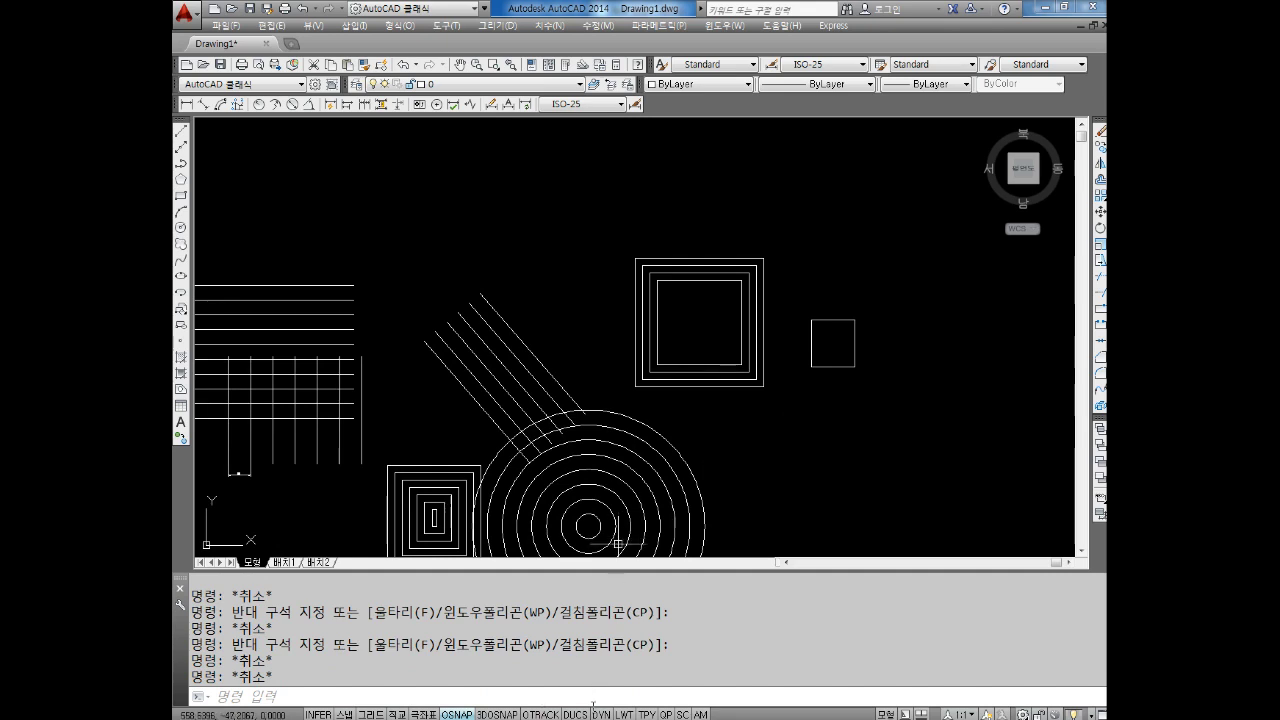
Add the heading 분해 기능 under the offset entry in the Notepad notes
key(alt+Tab)
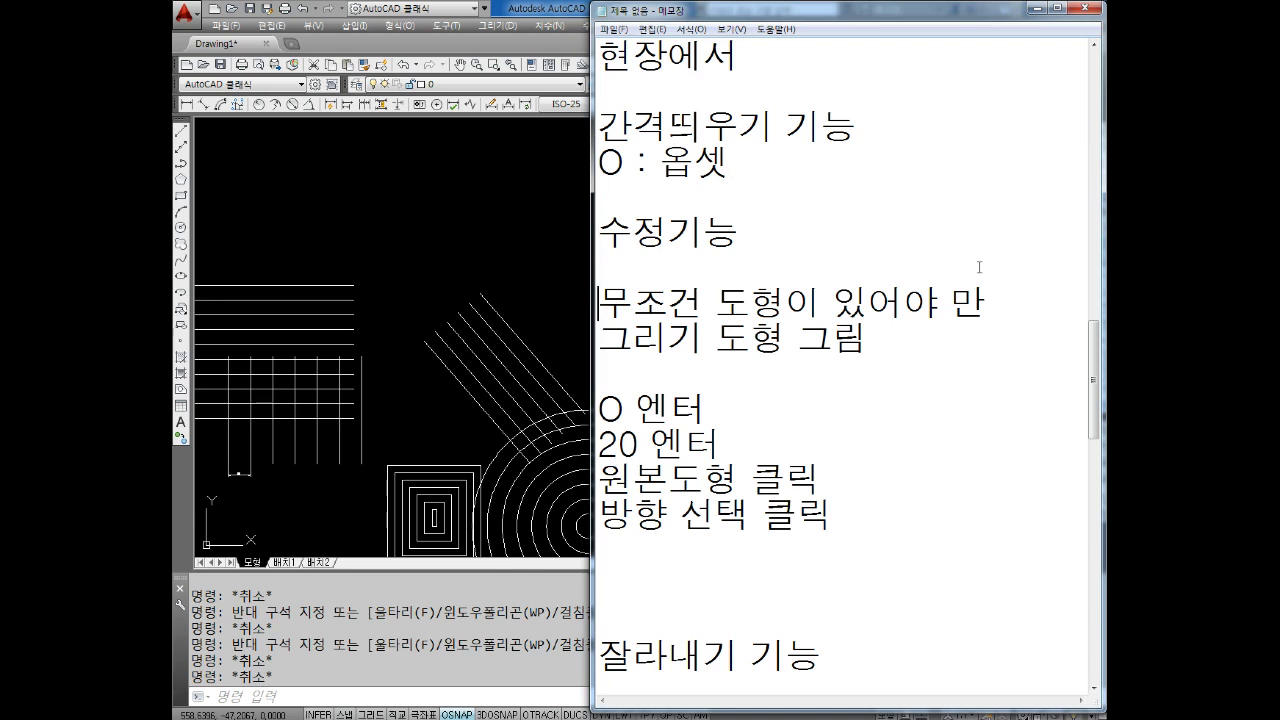
key(Return)
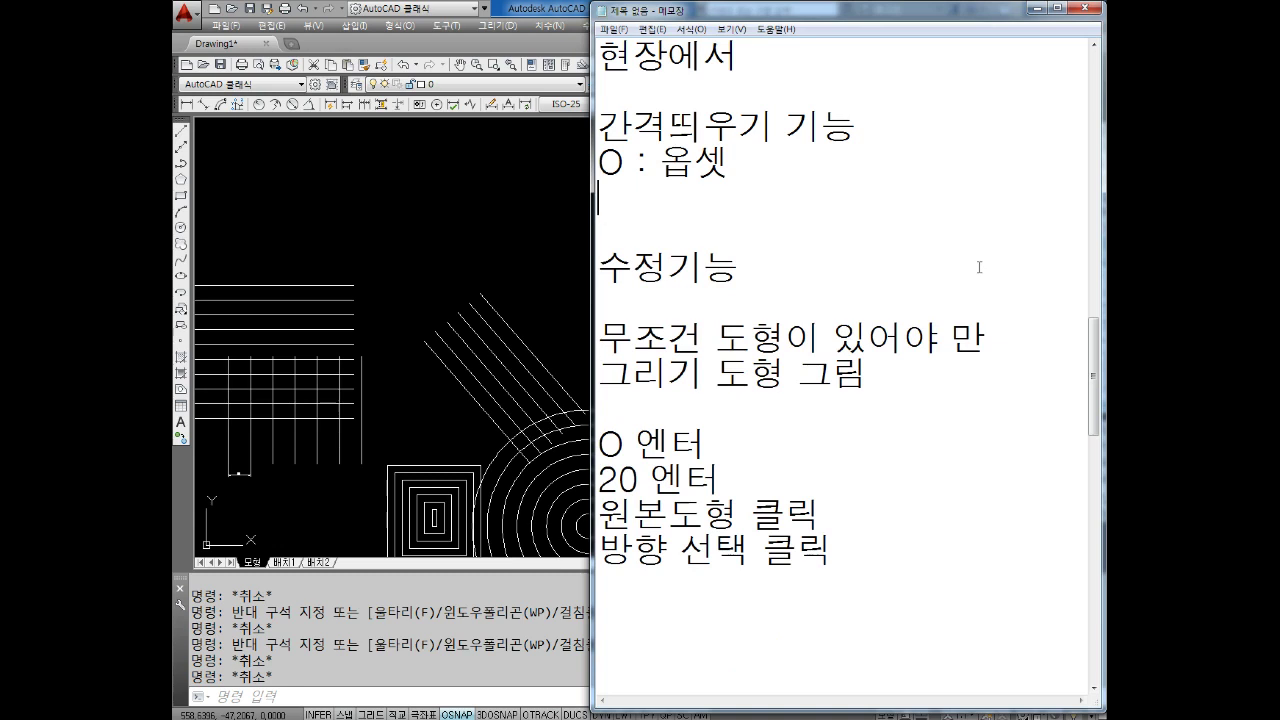
text(분해 기;)
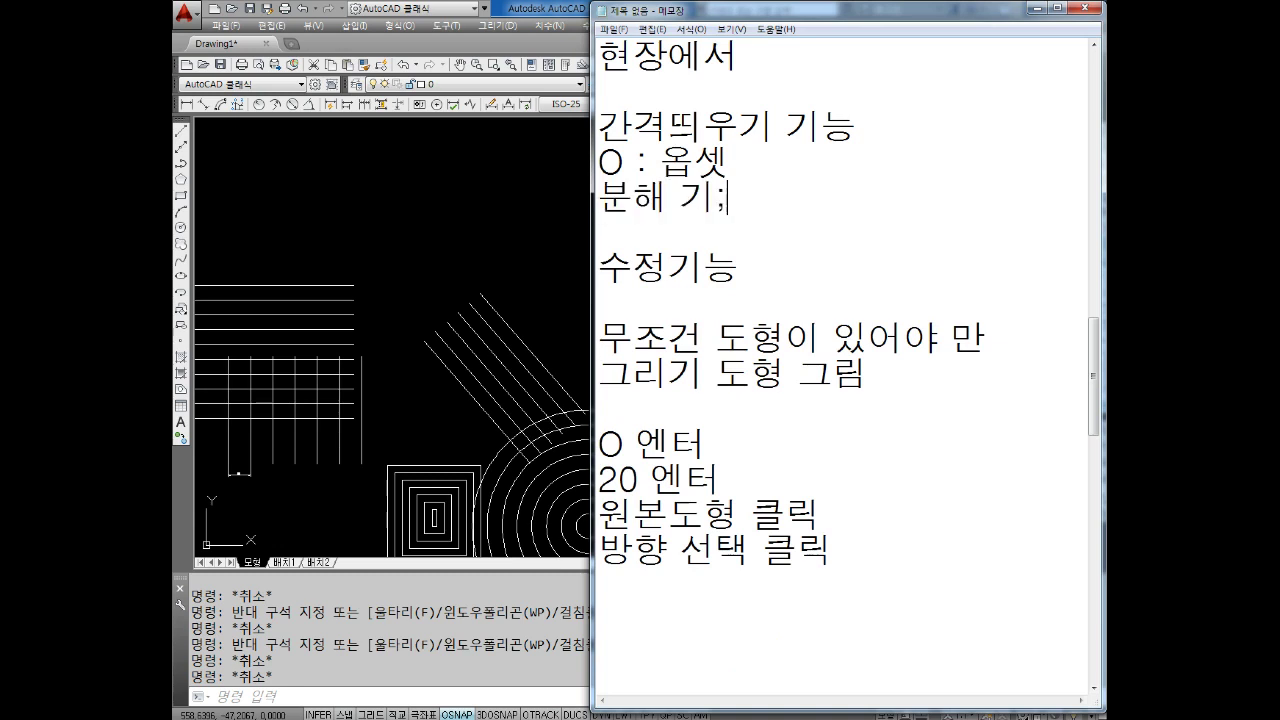
key(BackSpace)
key(BackSpace)
text(기능)
key(Return)
text(X)
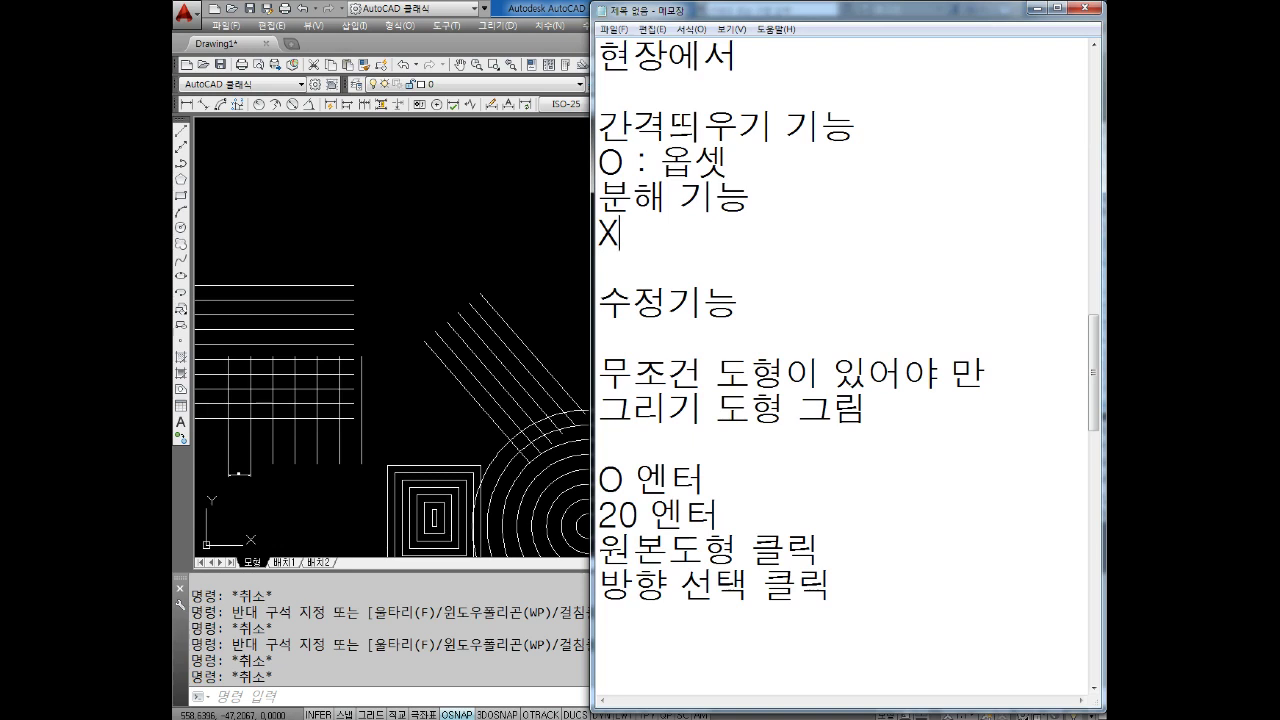
List the explode steps X 엔터, 도형 클릭 and 엔터, then return to AutoCAD
text(엔)
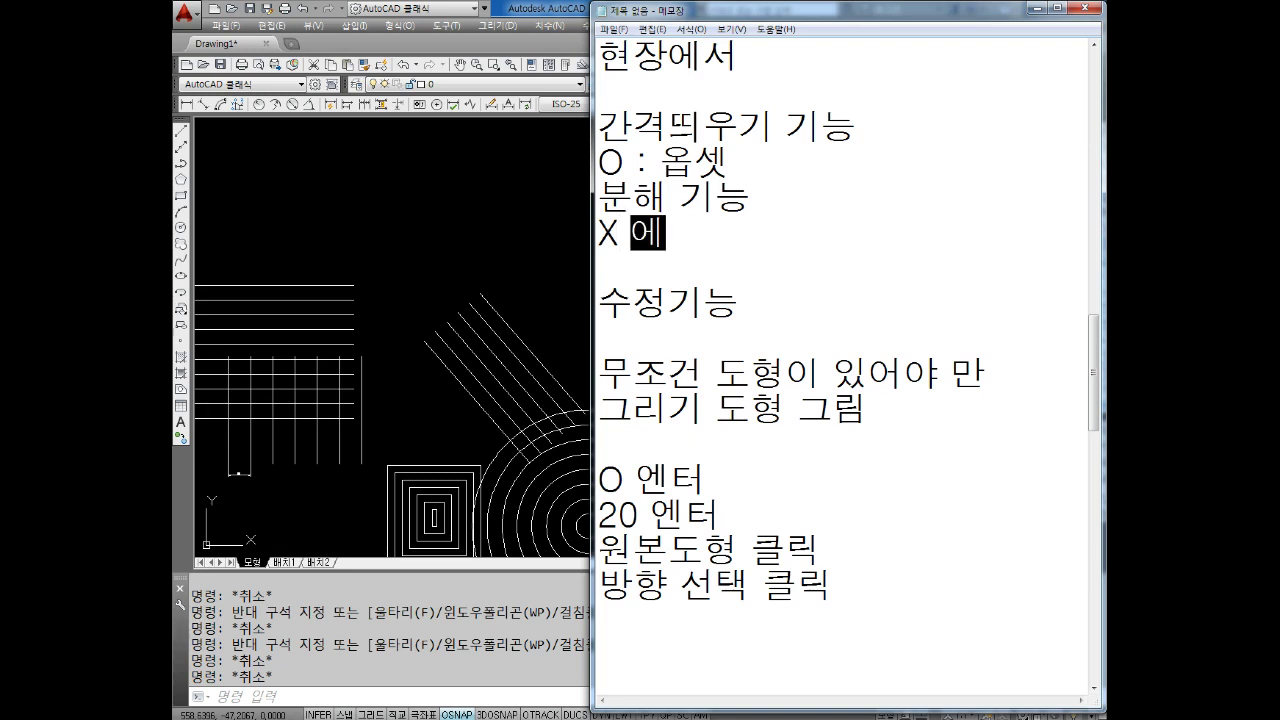
text(터)
key(Return)
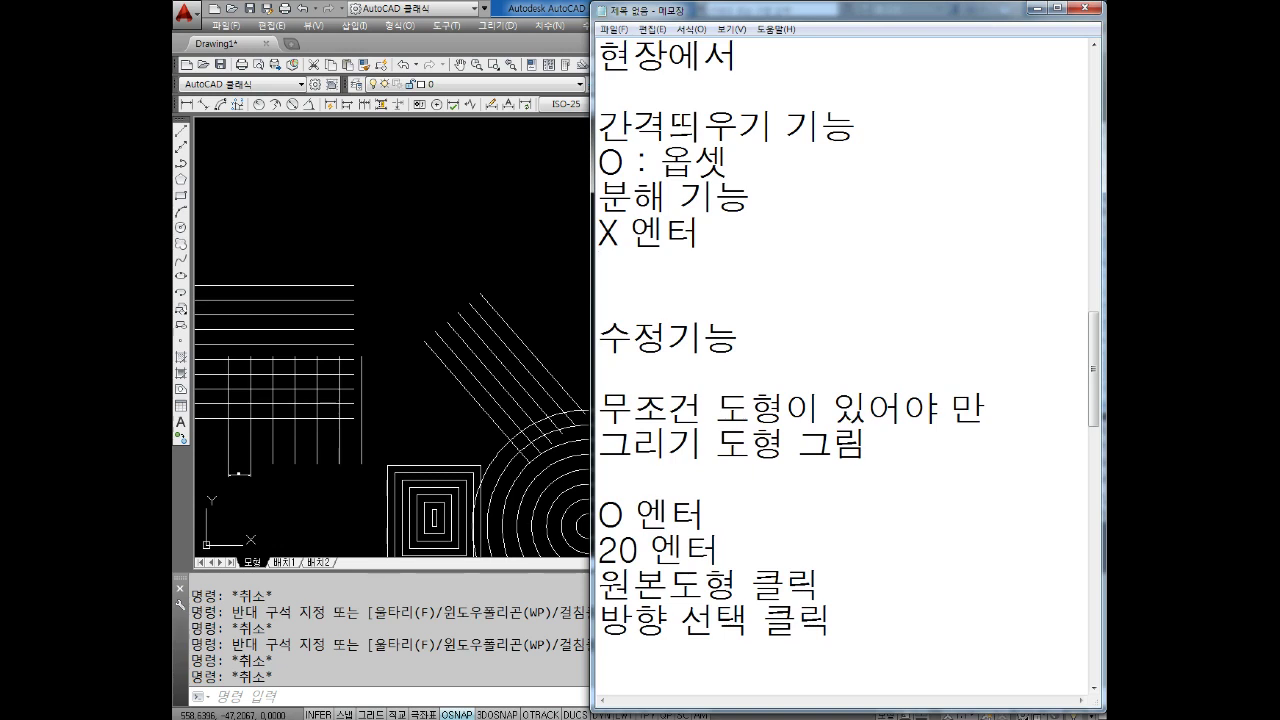
text(도혀)
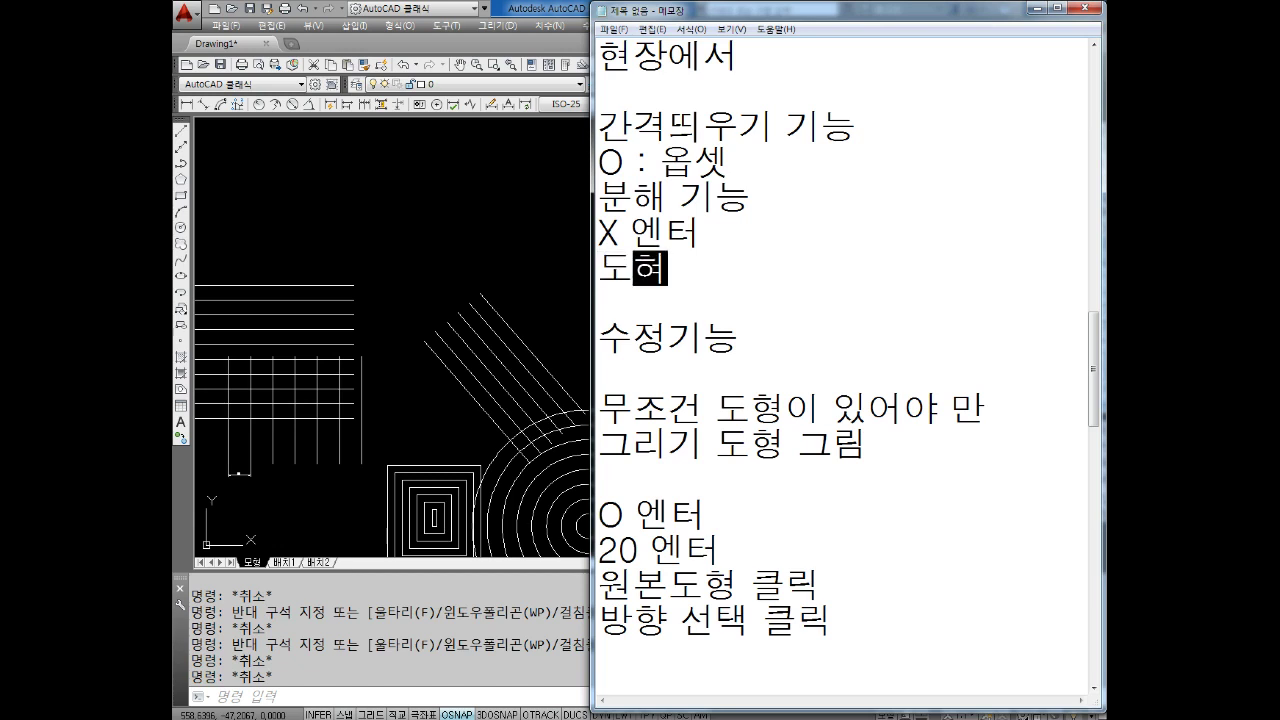
text( 클릭)
key(Return)
text(엔)
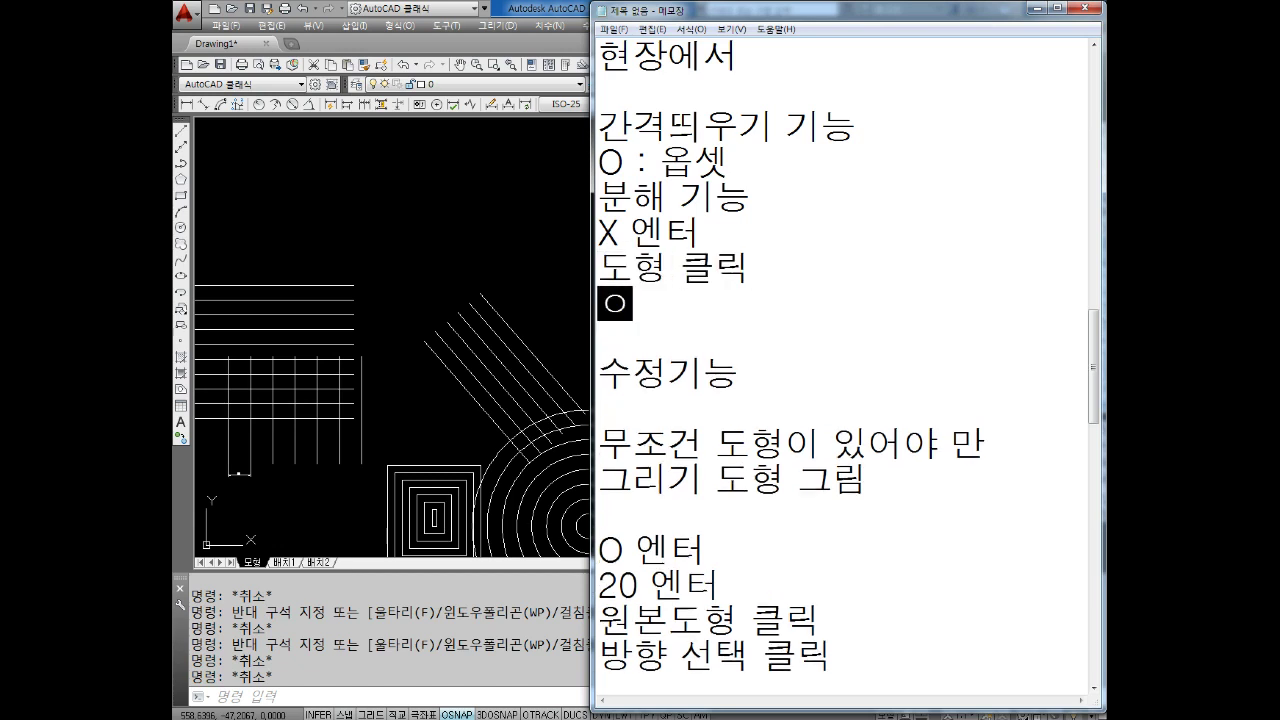
text(터)
key(Return)
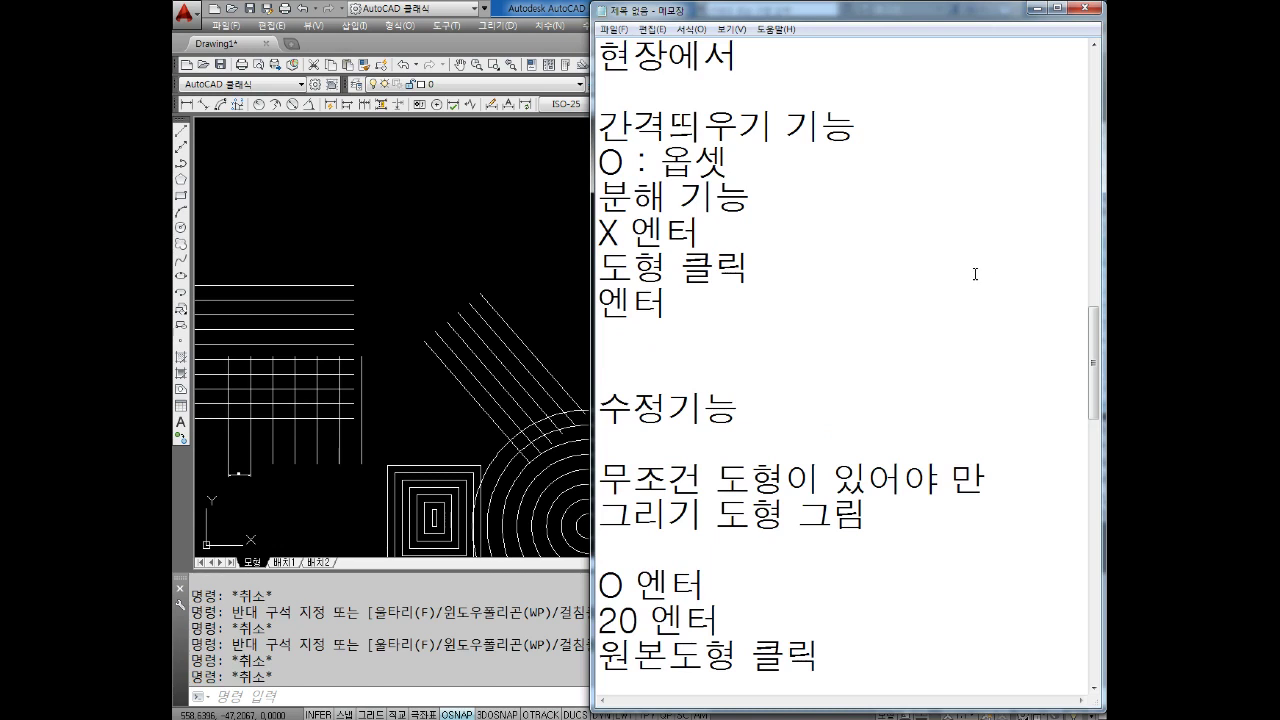
click(379, 360)
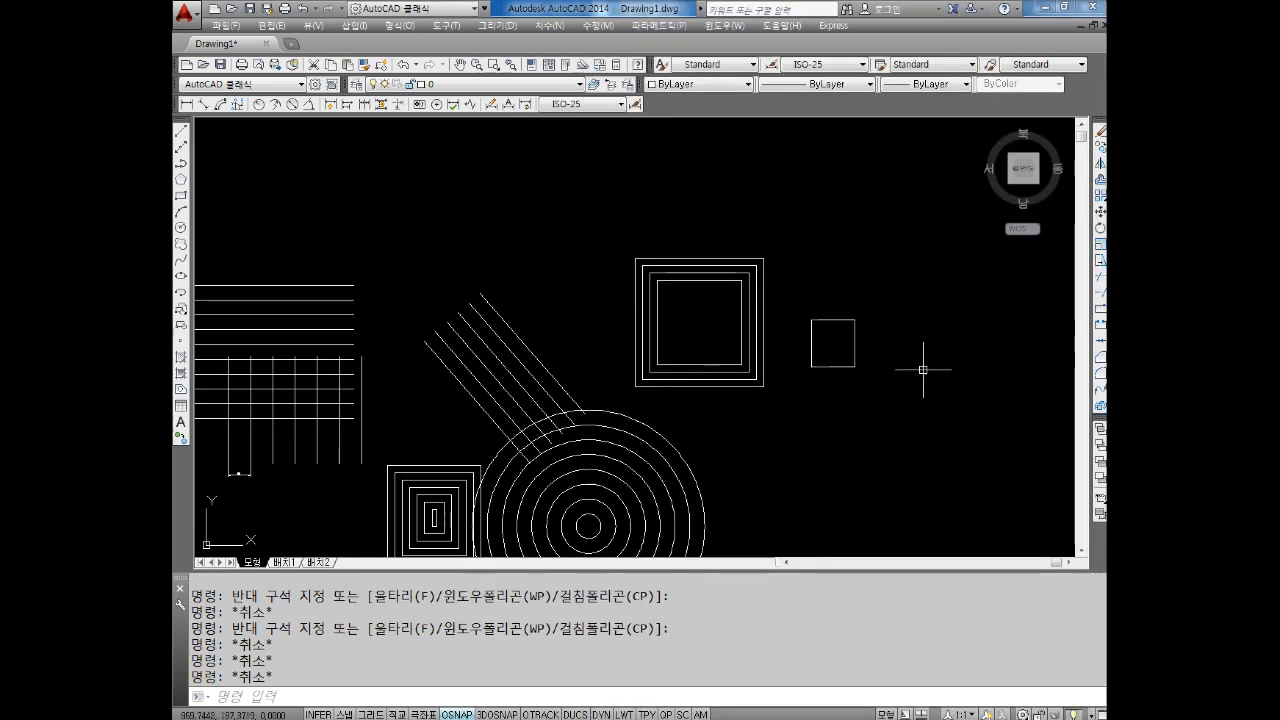
Explode the small square with X by window-selecting it
scroll(880, 340, up, 3)
text(x)
key(Return)
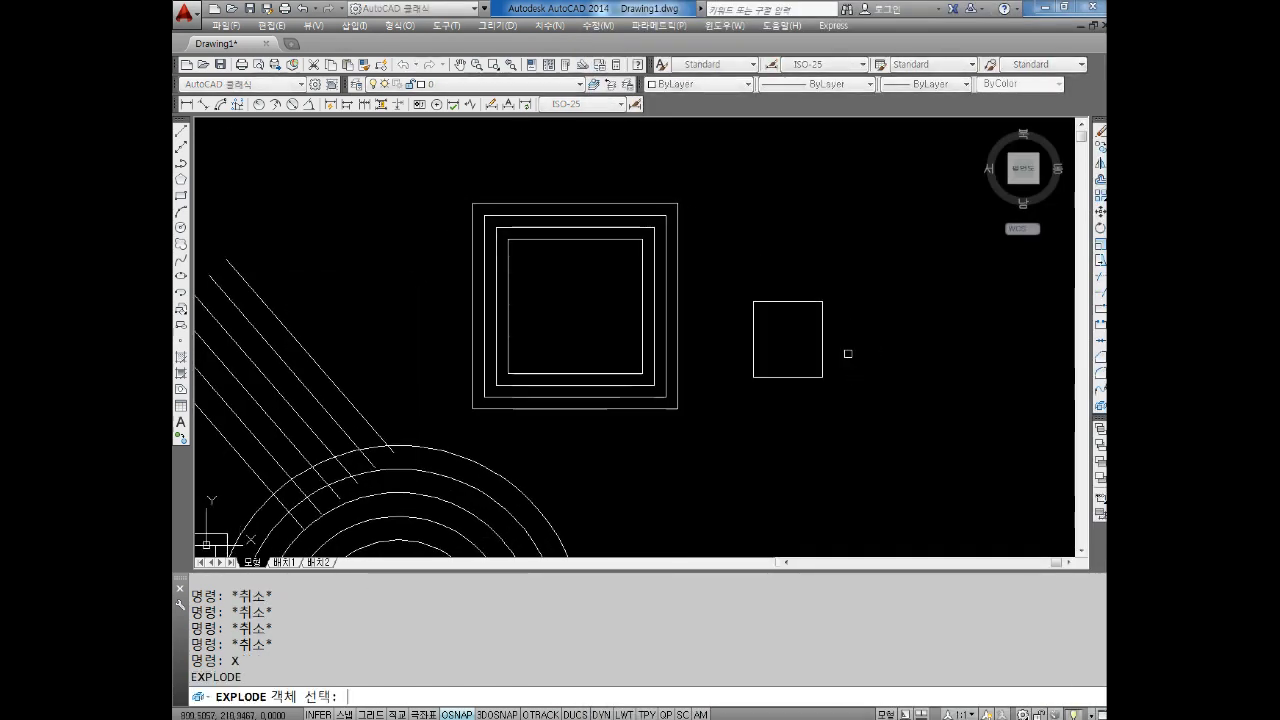
scroll(859, 375, up, 2)
click(865, 307)
click(814, 337)
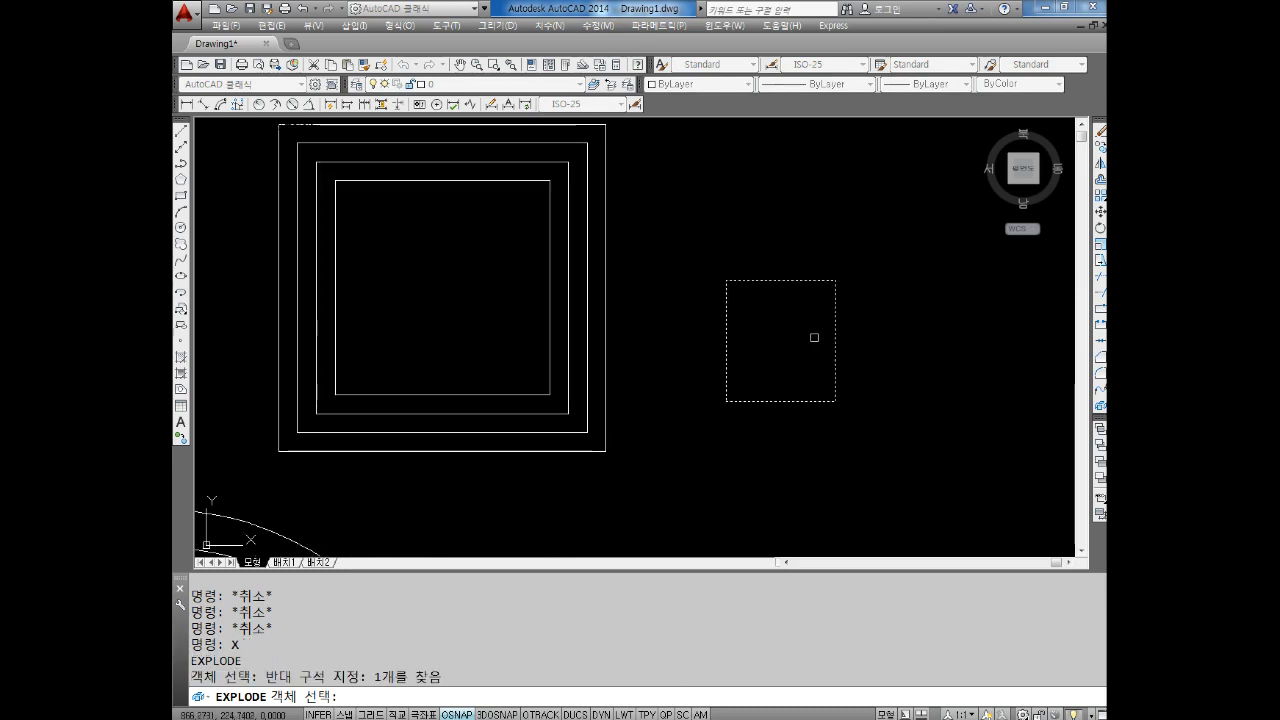
key(Return)
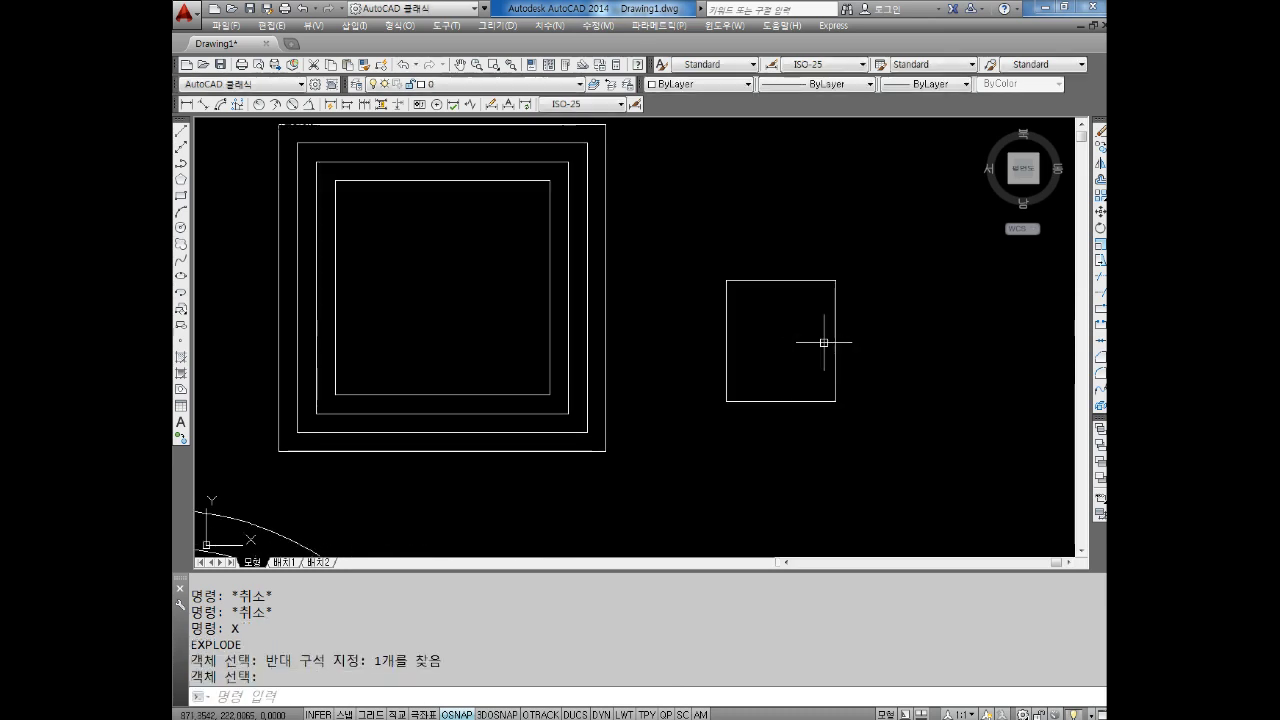
Click individual edges to confirm the square is now four separate lines
key(Escape)
click(860, 309)
click(800, 370)
click(791, 200)
click(768, 332)
click(768, 332)
click(728, 366)
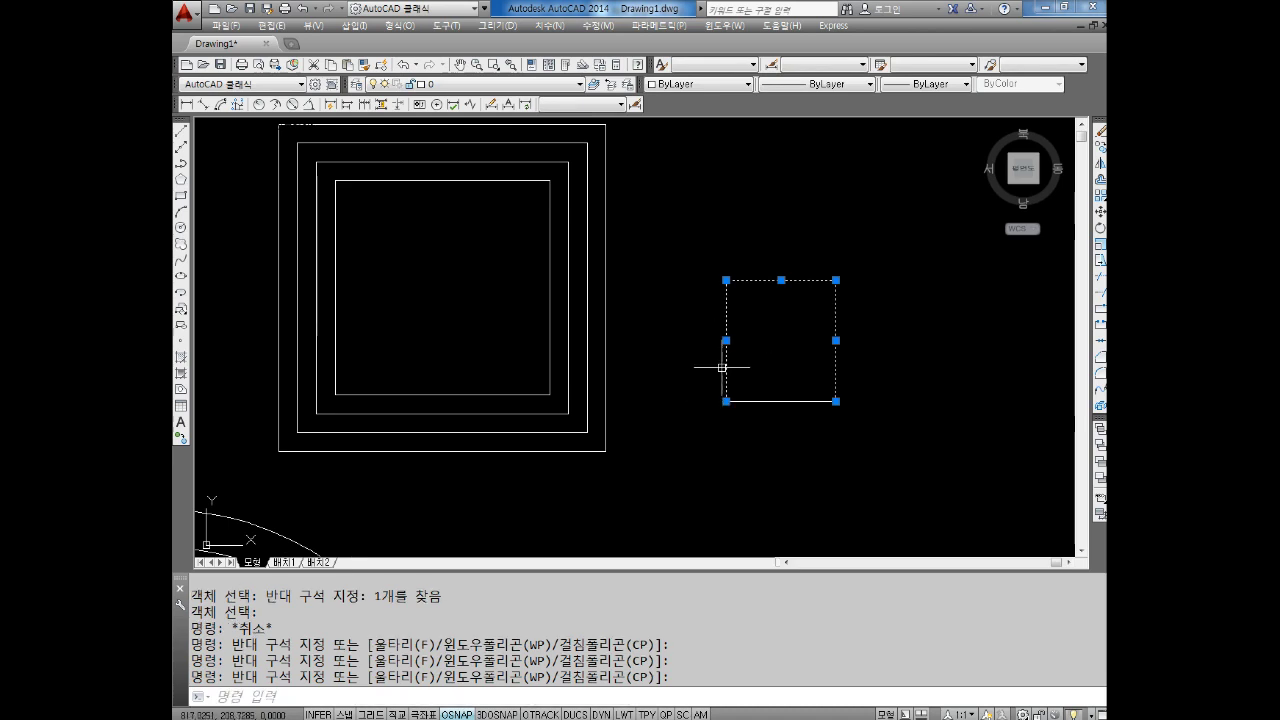
key(Escape)
click(780, 357)
key(Escape)
click(782, 287)
click(782, 285)
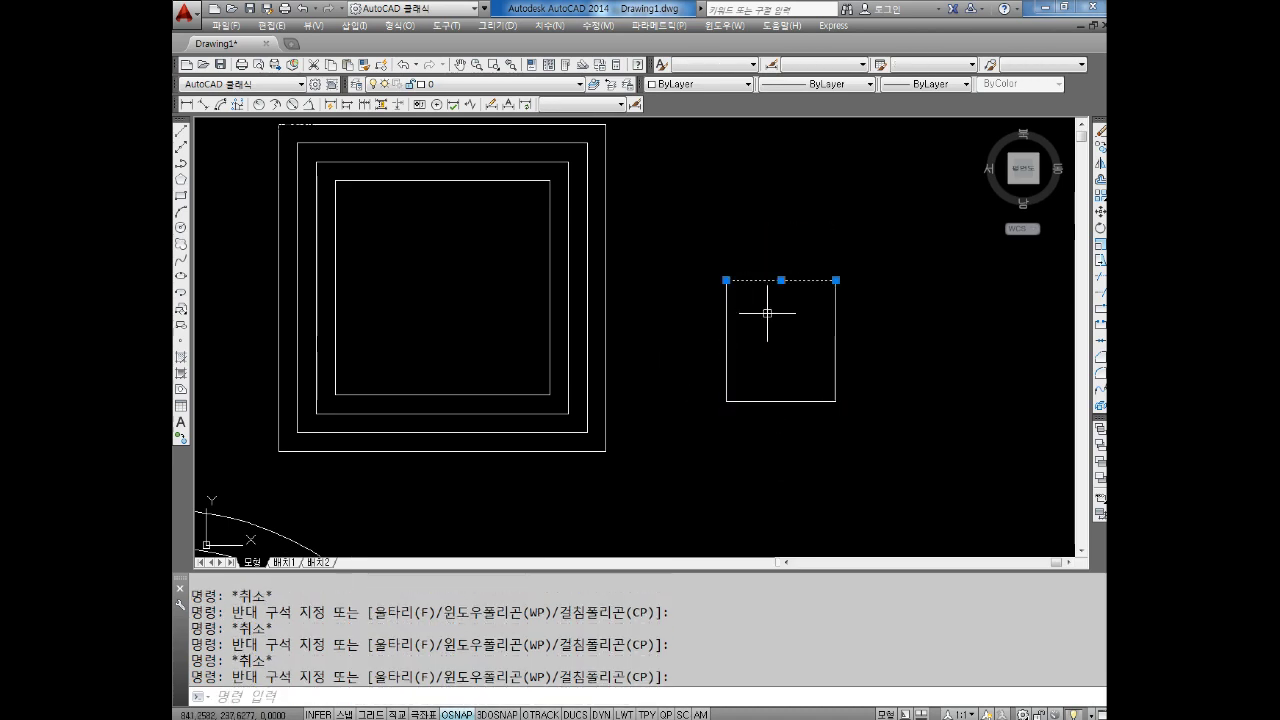
key(Escape)
key(Escape)
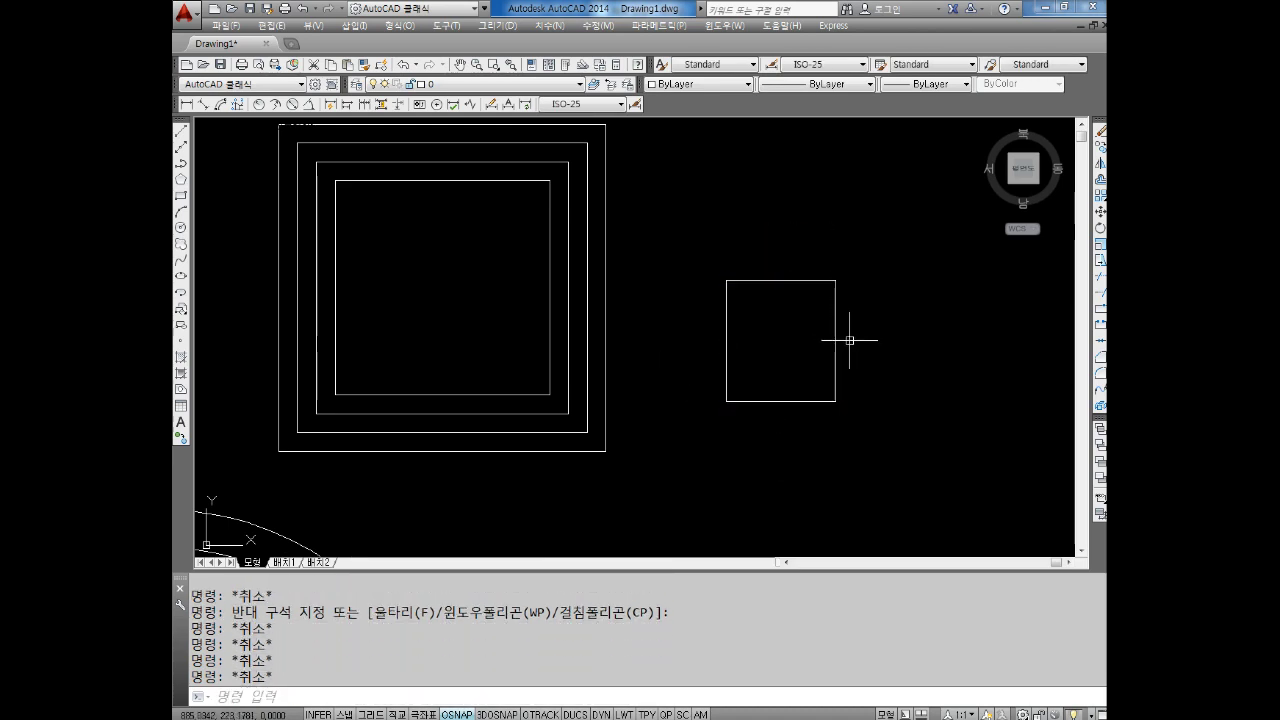
Offset the exploded square's right edge repeatedly 20 to the right
text(o)
key(Return)
text(20)
key(Return)
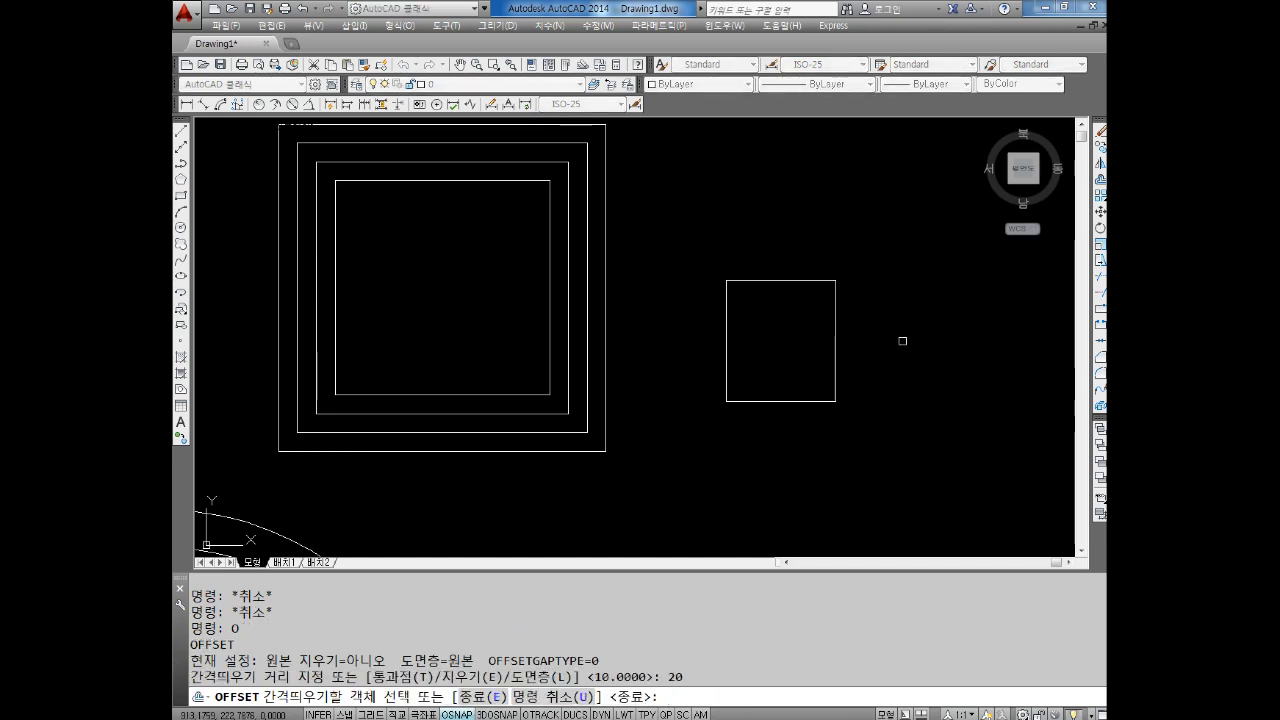
click(836, 341)
click(873, 332)
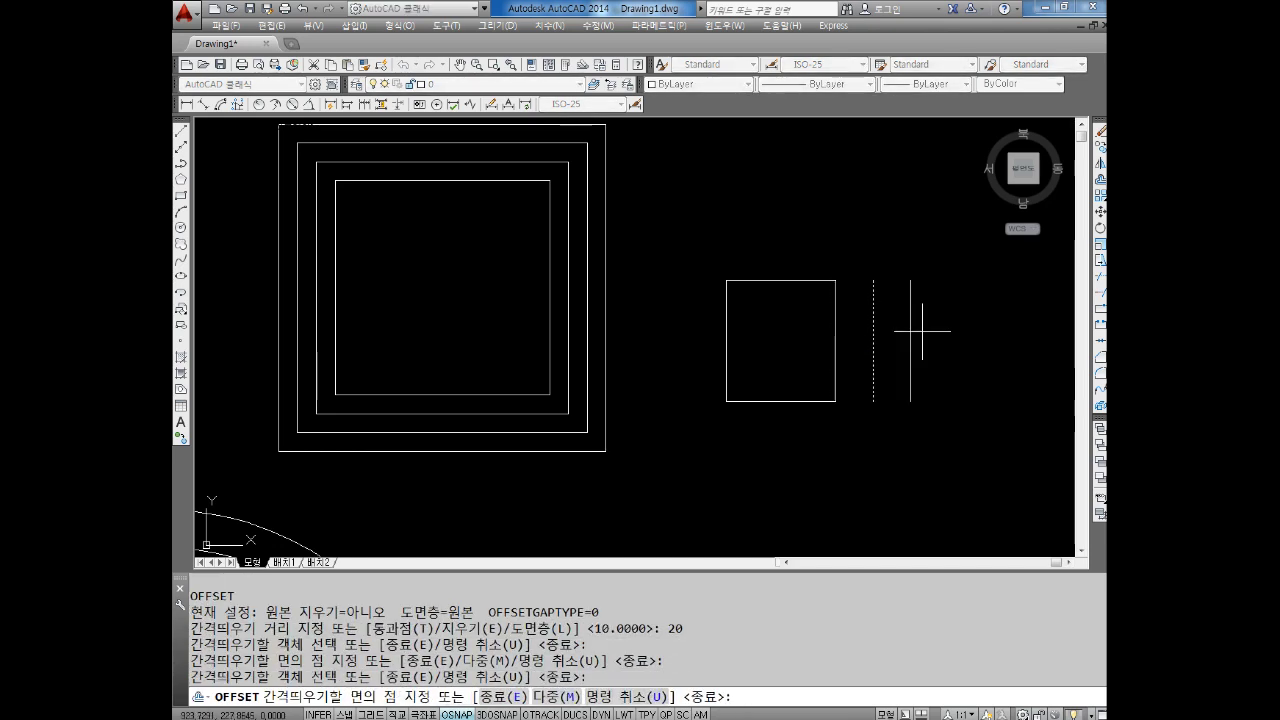
click(920, 330)
click(910, 331)
Offset the square's top edge upward three times at 20 spacing
click(960, 331)
click(766, 281)
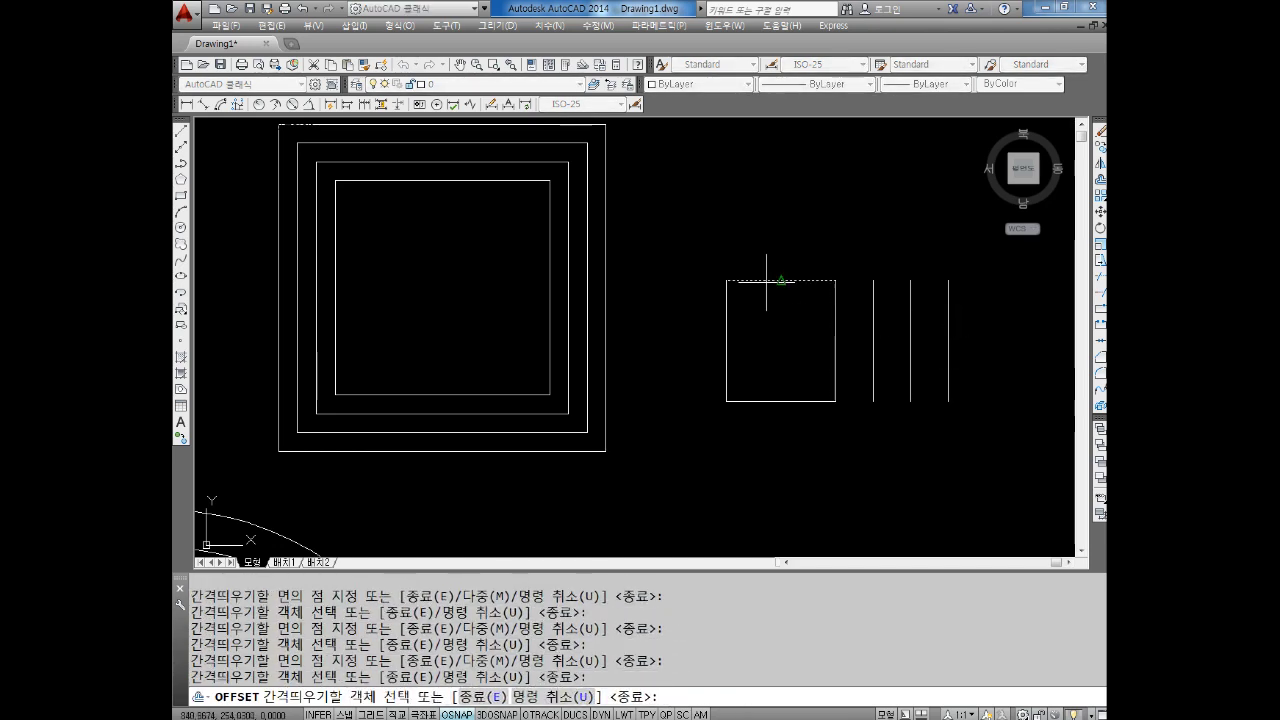
click(780, 255)
click(786, 242)
click(751, 162)
click(780, 205)
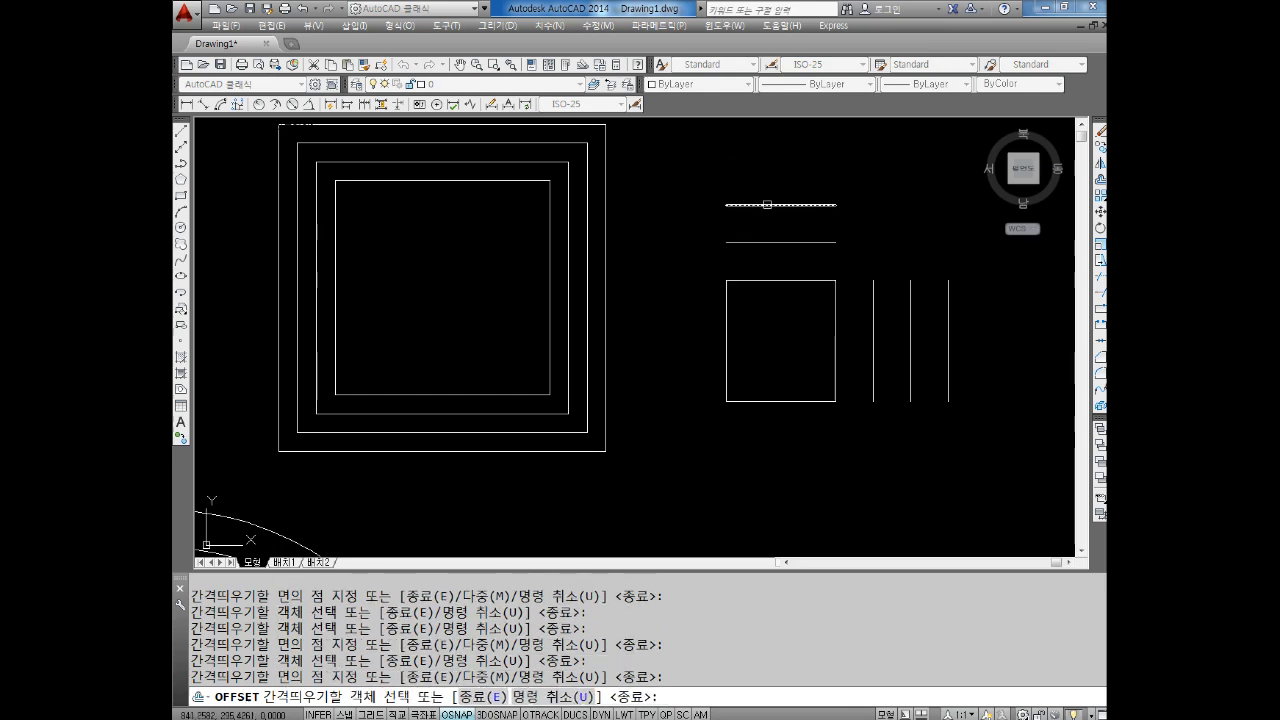
click(760, 165)
key(Escape)
scroll(801, 268, down, 2)
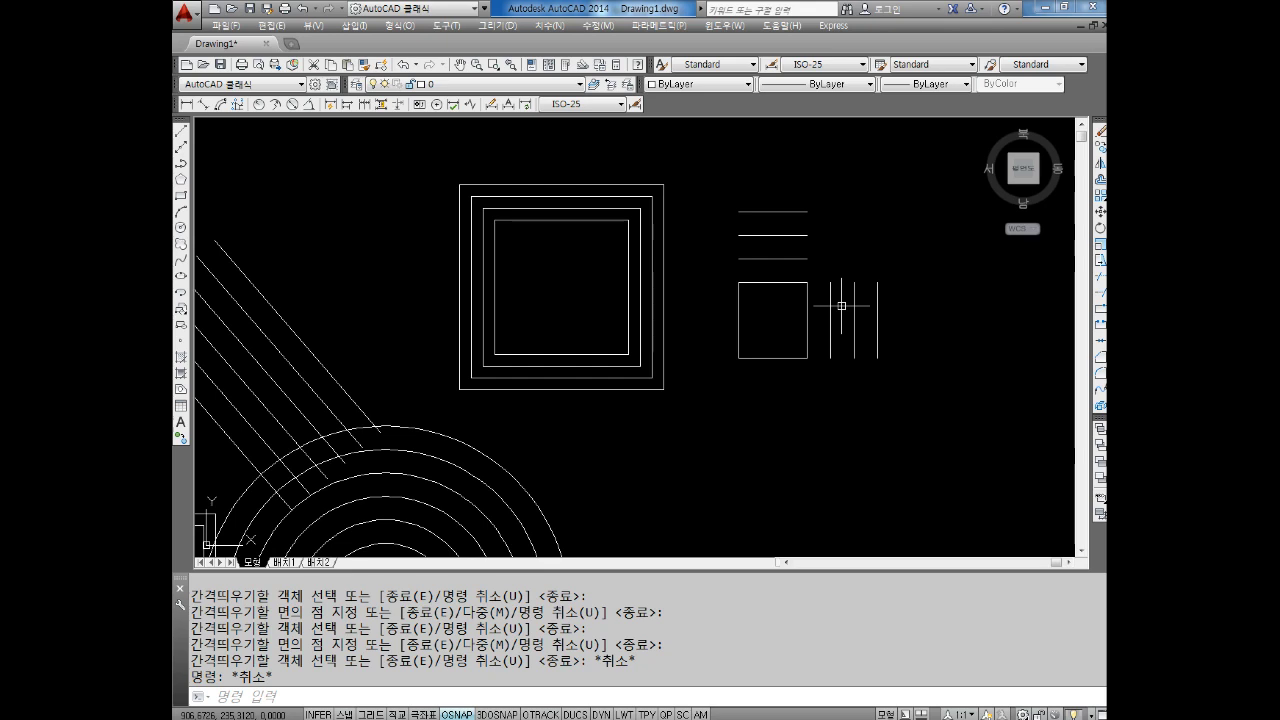
Erase the three short vertical lines beside the rectangle with a crossing window
key(Escape)
key(Escape)
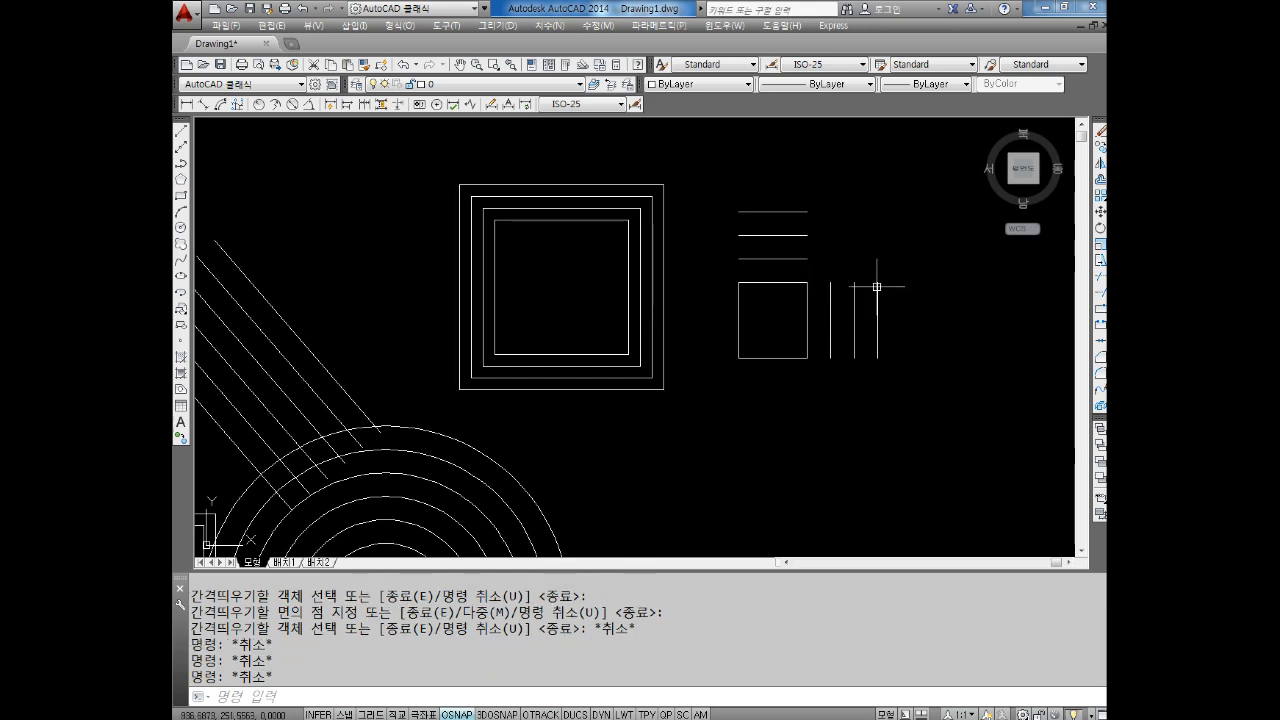
click(951, 246)
click(816, 401)
key(Delete)
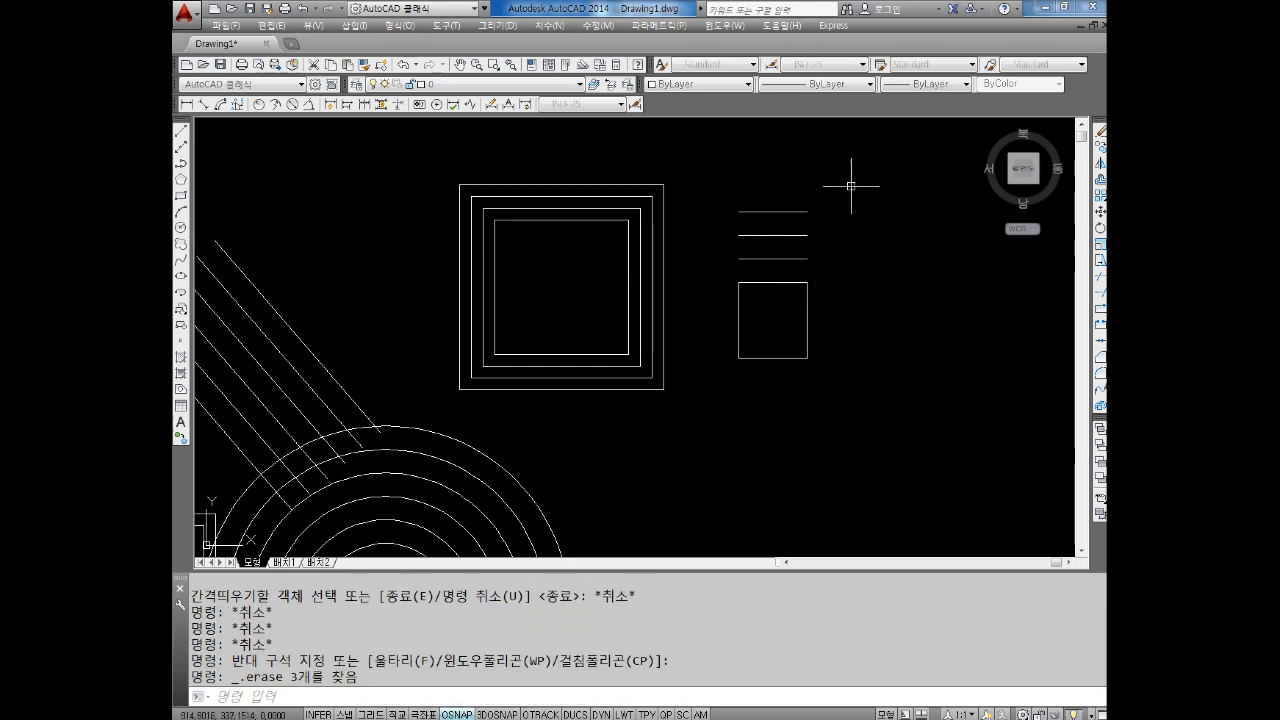
Erase the three short horizontal lines with a crossing window
click(850, 188)
click(690, 271)
key(Delete)
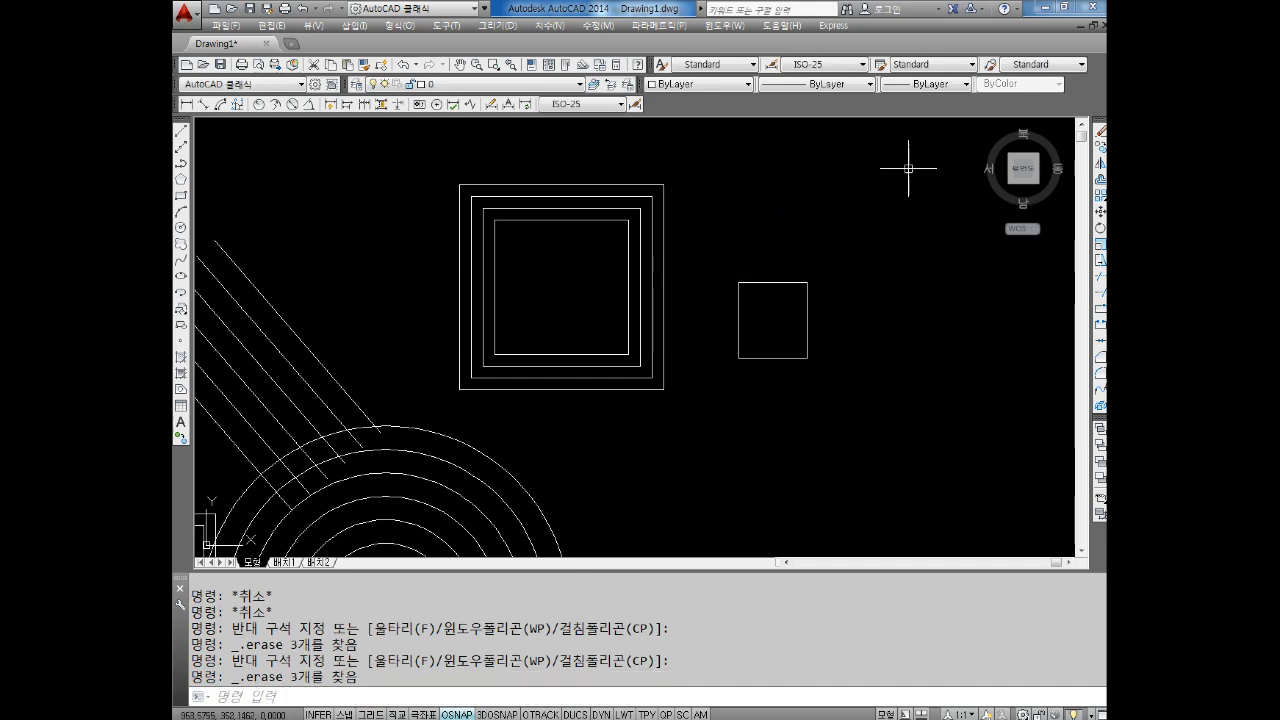
Zoom and pan to centre the lone small rectangle, then select and deselect it
scroll(774, 354, up, 4)
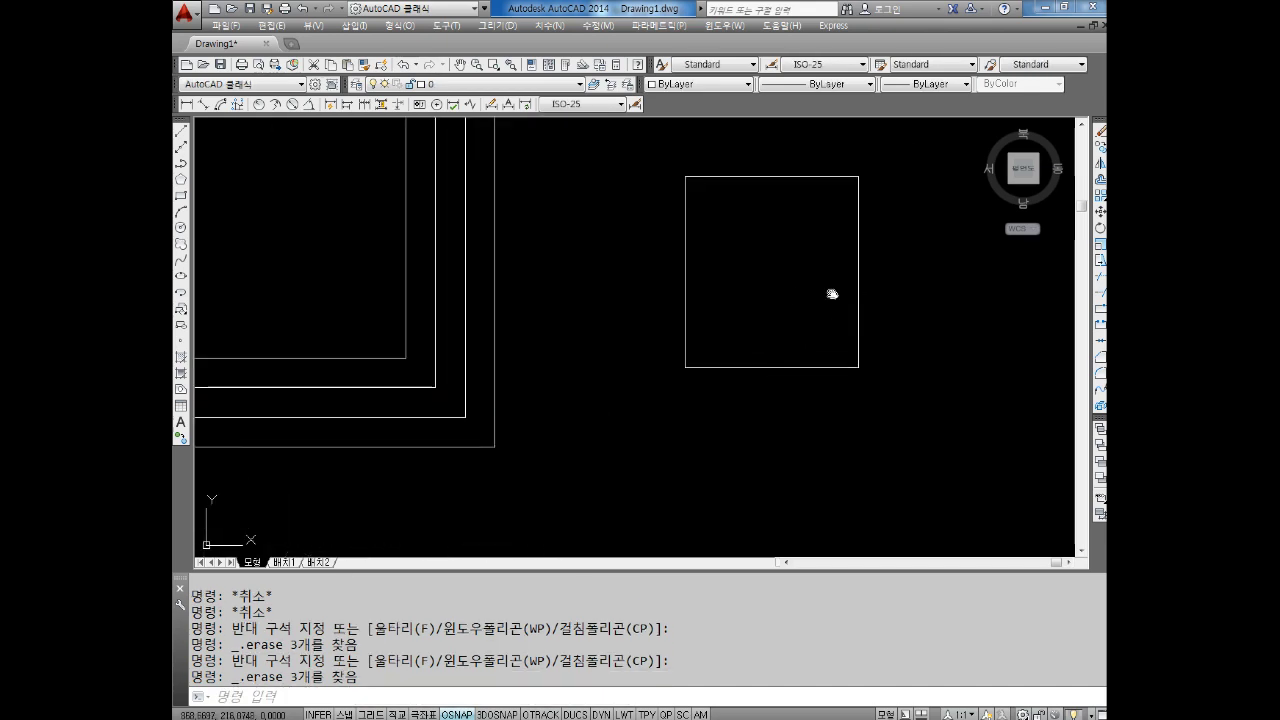
middle_drag(831, 291, 807, 313)
key(Escape)
key(Escape)
click(880, 150)
click(622, 450)
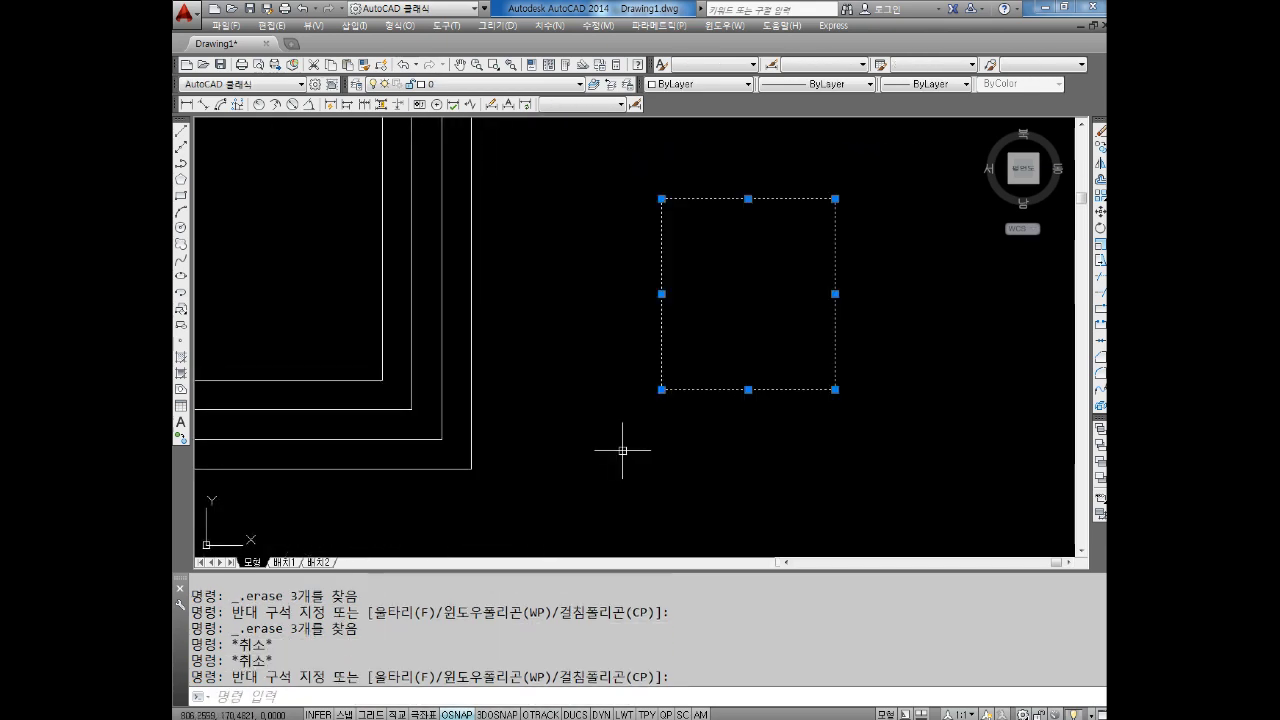
key(Escape)
key(Escape)
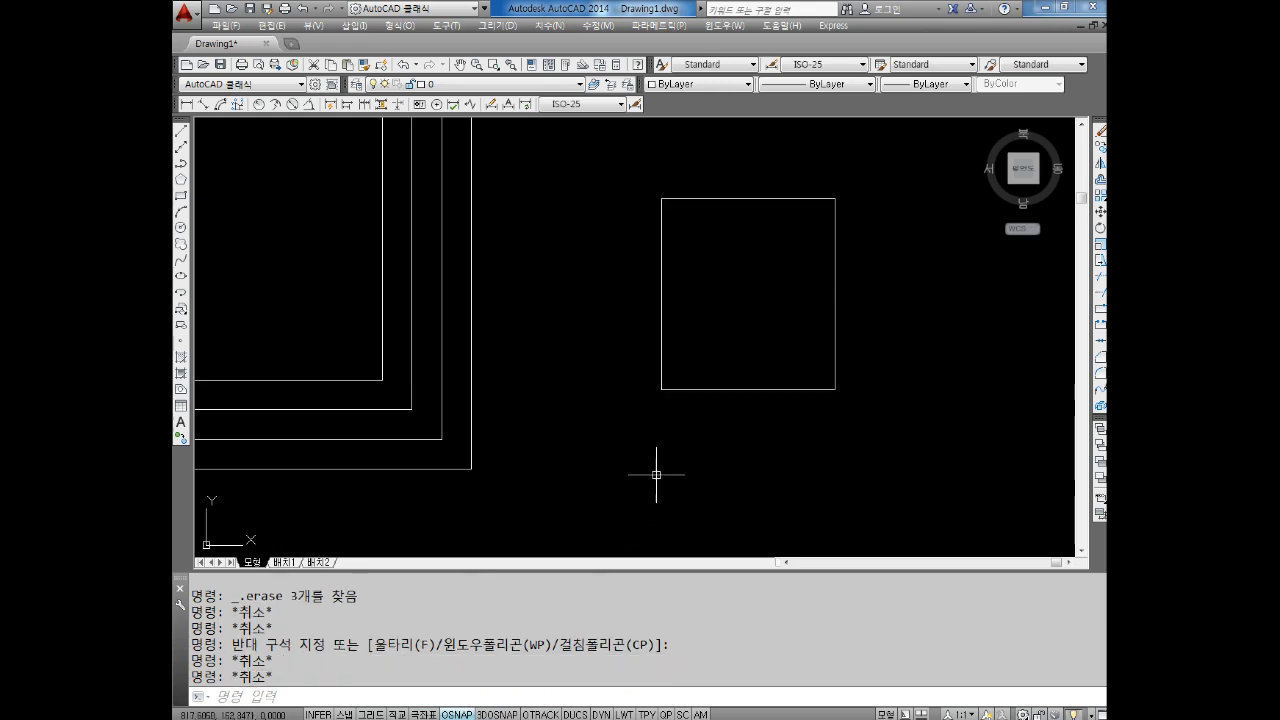
Add the line 'J 엔터' below the explode notes in Notepad
key(alt+Tab)
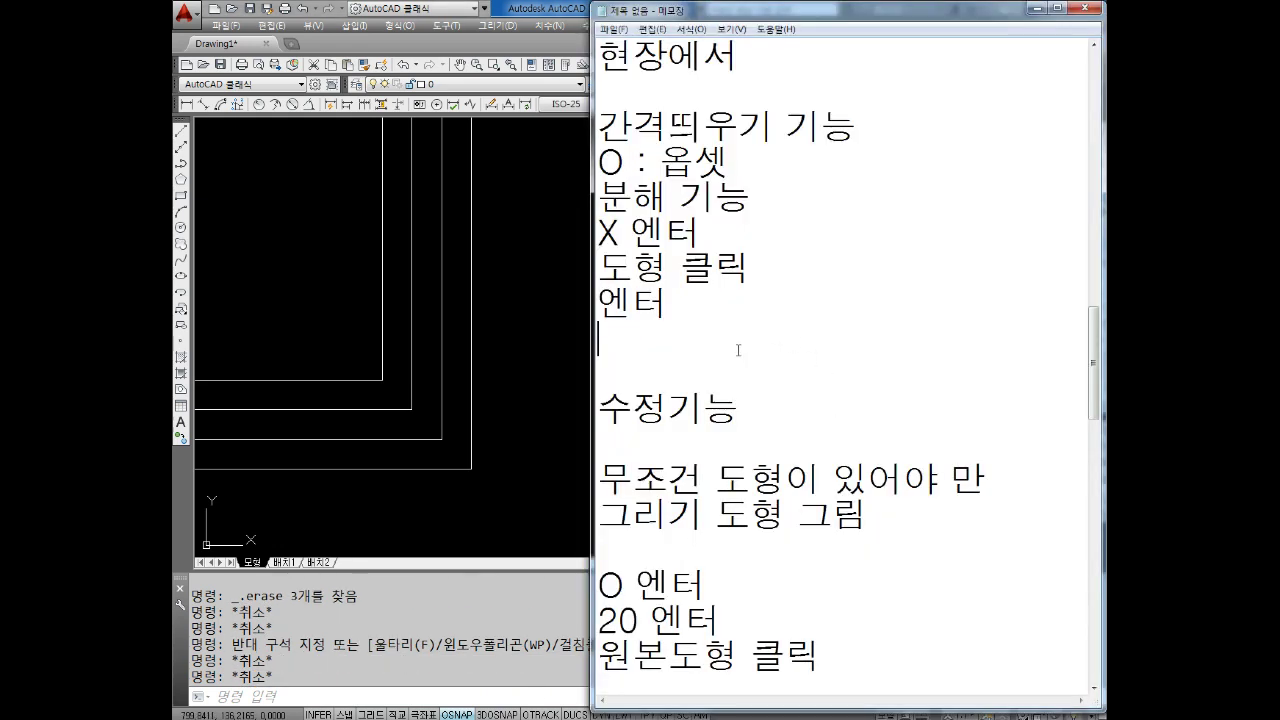
key(Return)
text(ㅓ)
key(BackSpace)
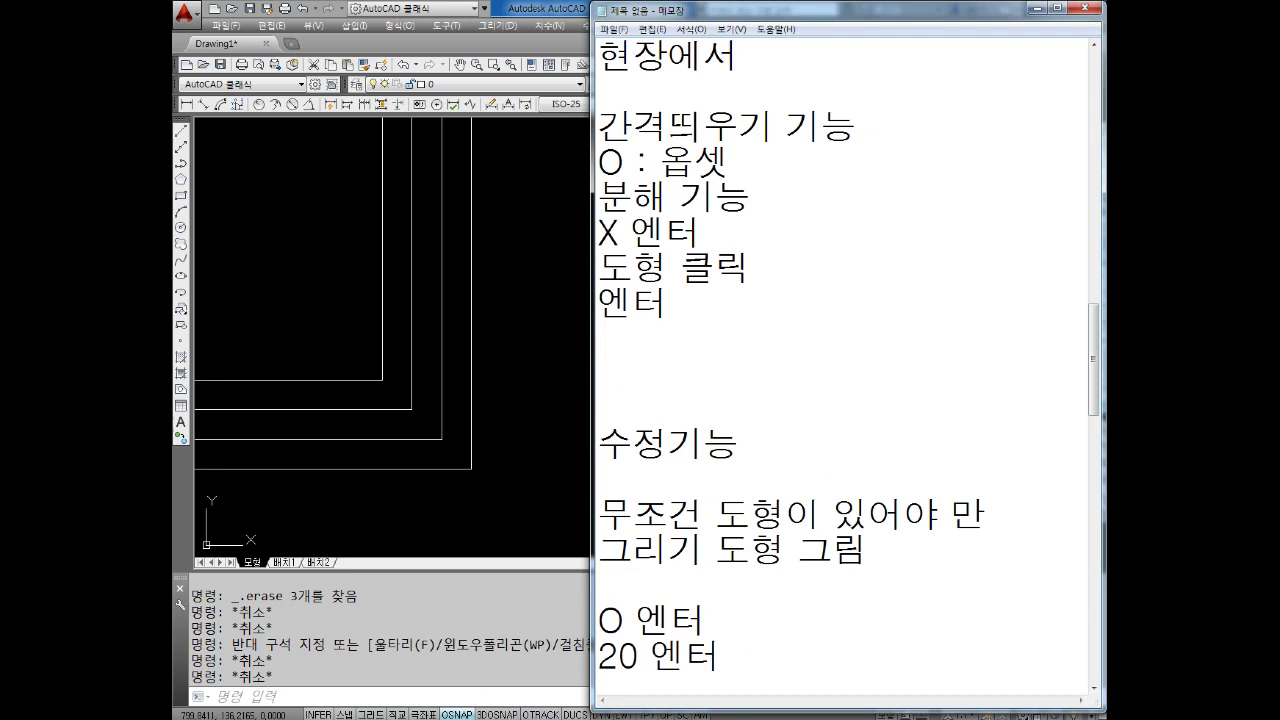
text(J 엔터)
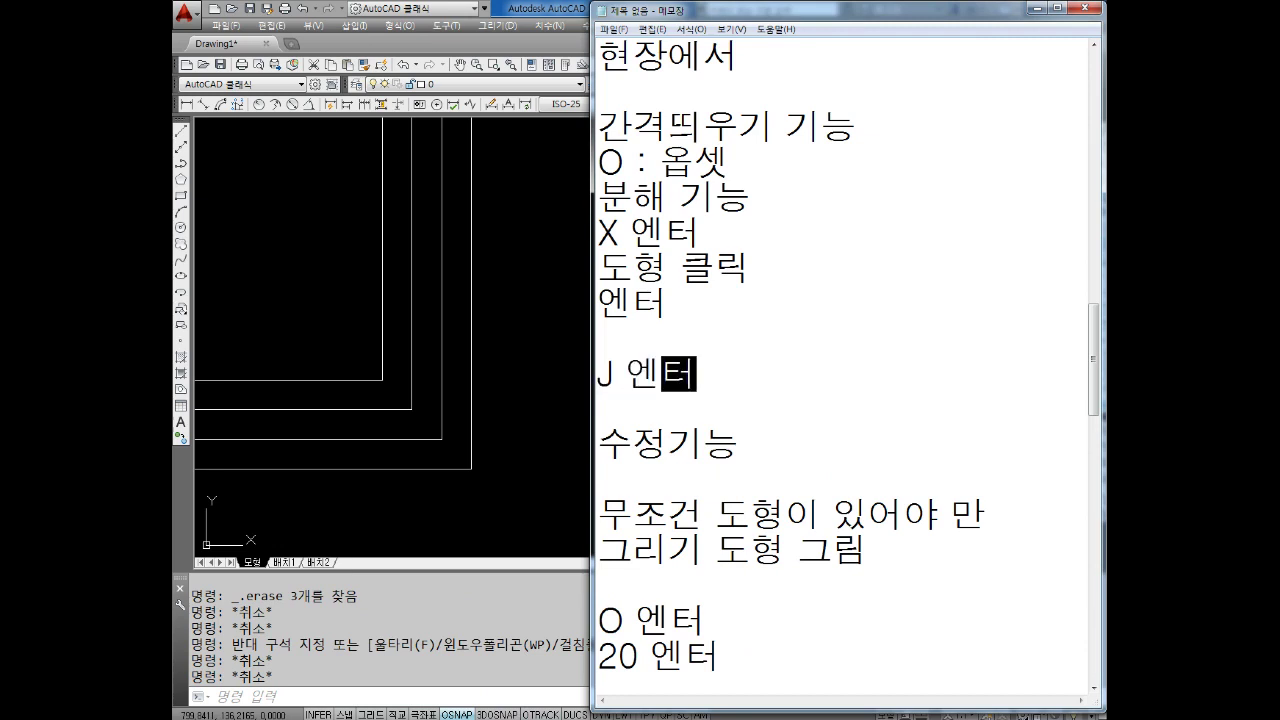
key(Return)
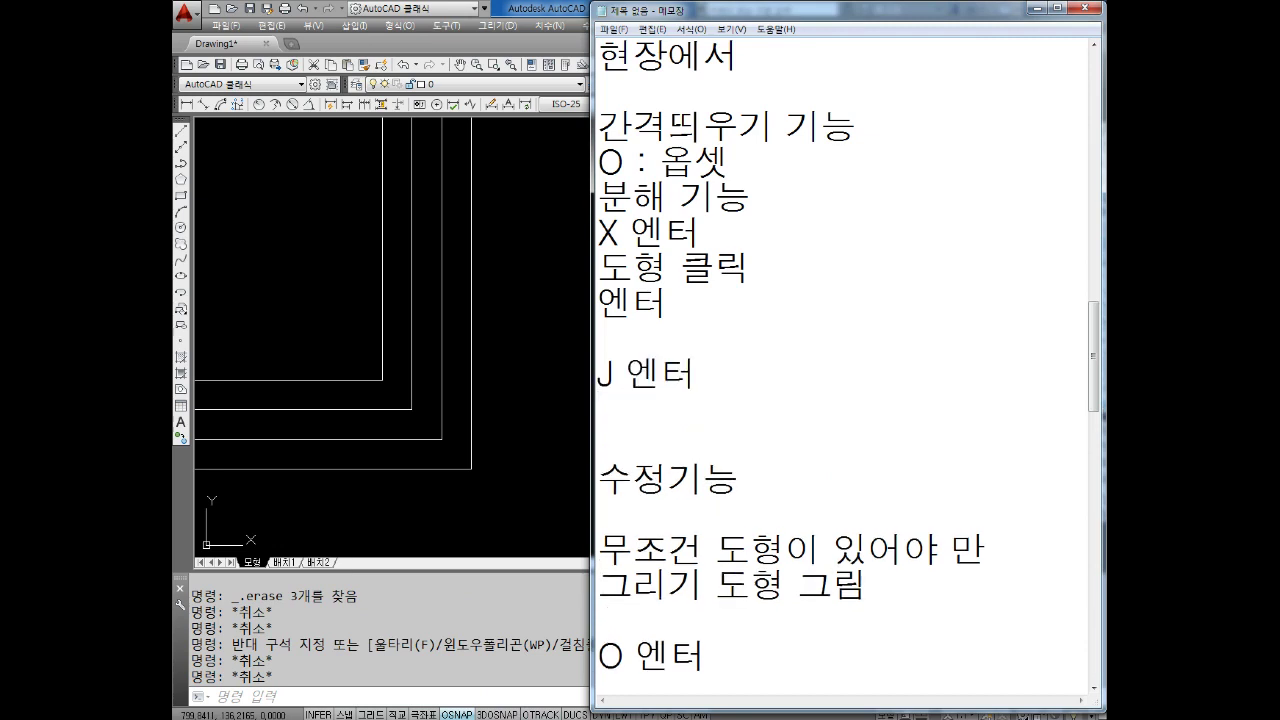
Write '도형클릭' on the next line of the notes
text(EJ)
key(BackSpace)
key(BackSpace)
text(TJ)
key(BackSpace)
key(BackSpace)
text(EH)
key(BackSpace)
key(BackSpace)
text(도형)
text(클릭)
key(Return)
Revise that line to '도형 전부 클릭' and add '엔터' beneath it
text(하고)
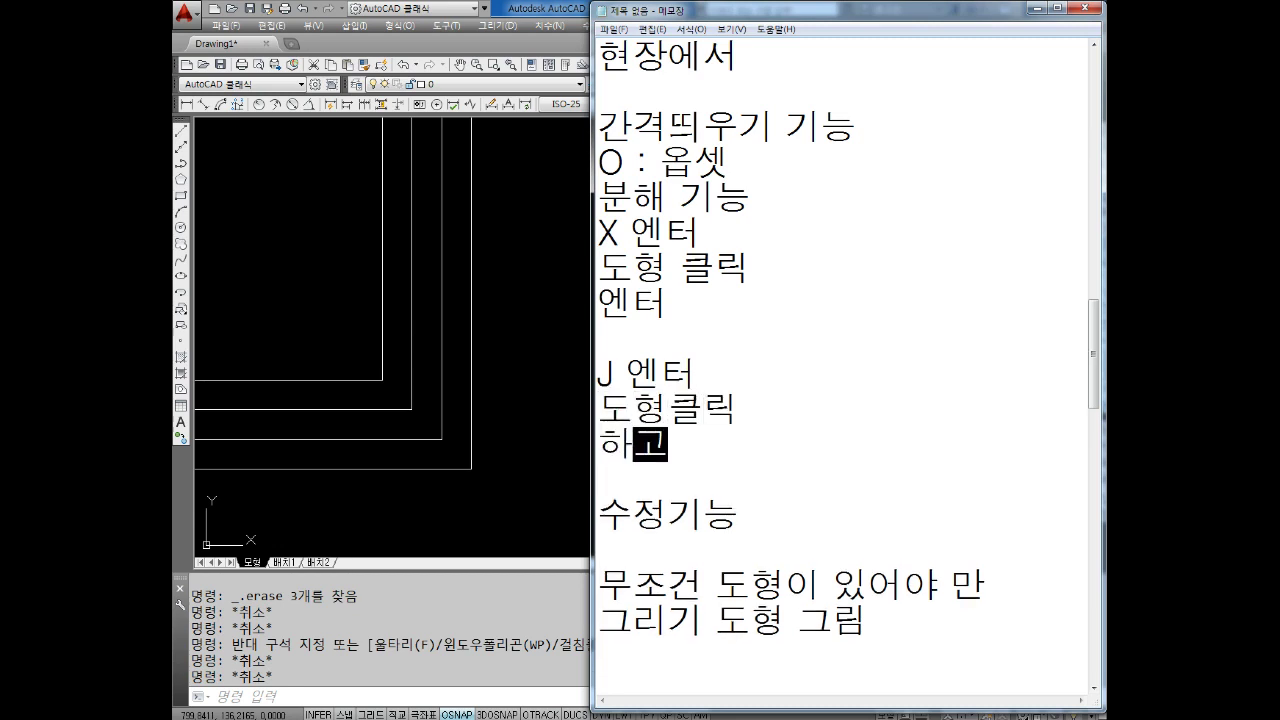
key(Up)
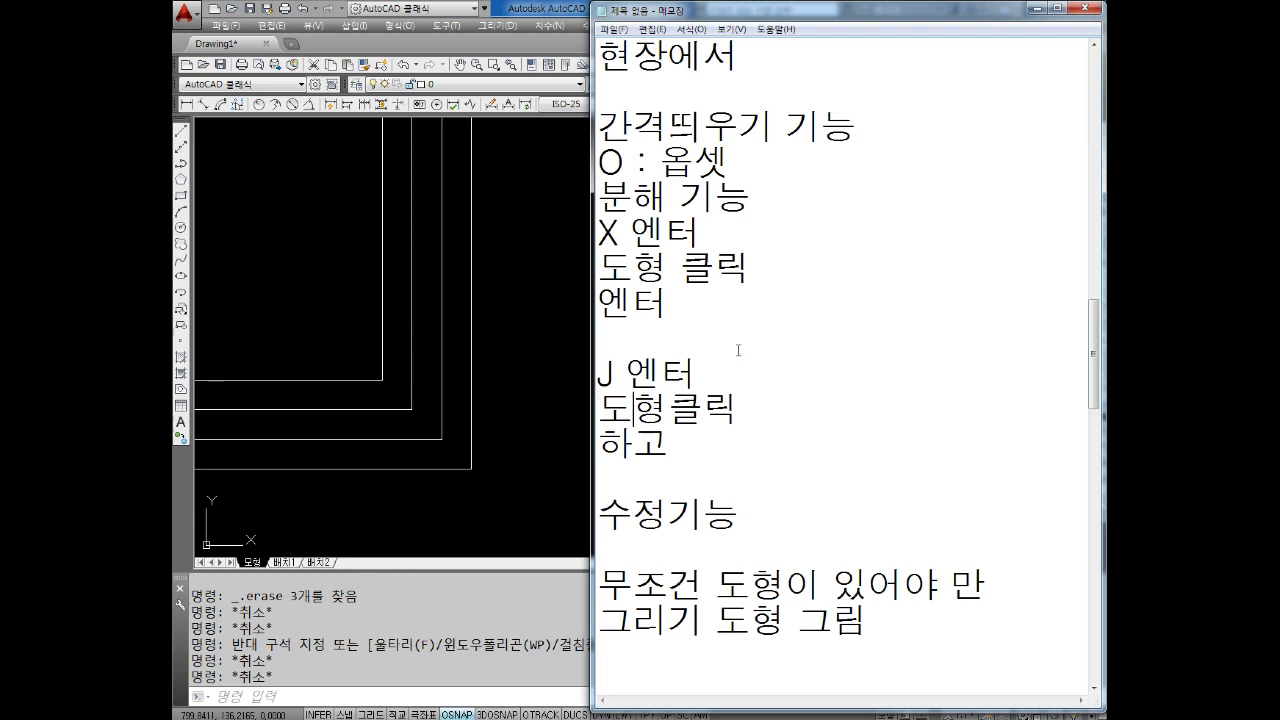
key(Right)
text(전부)
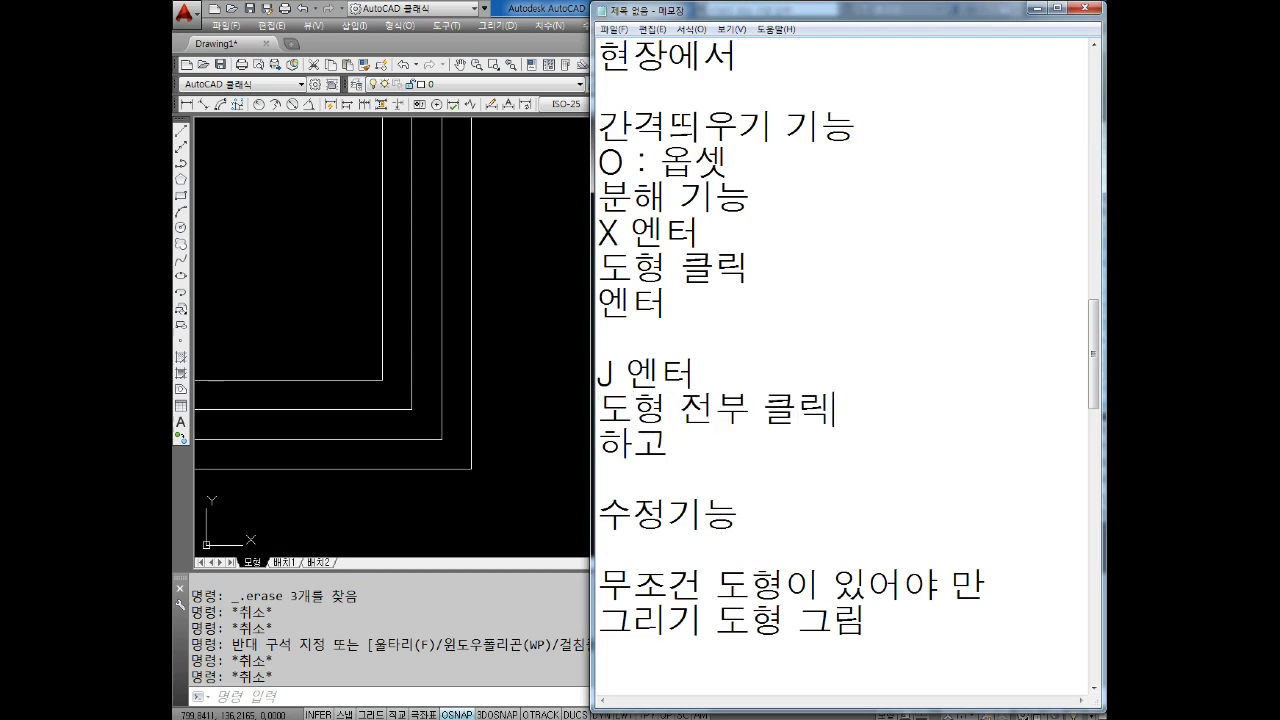
key(BackSpace)
key(BackSpace)
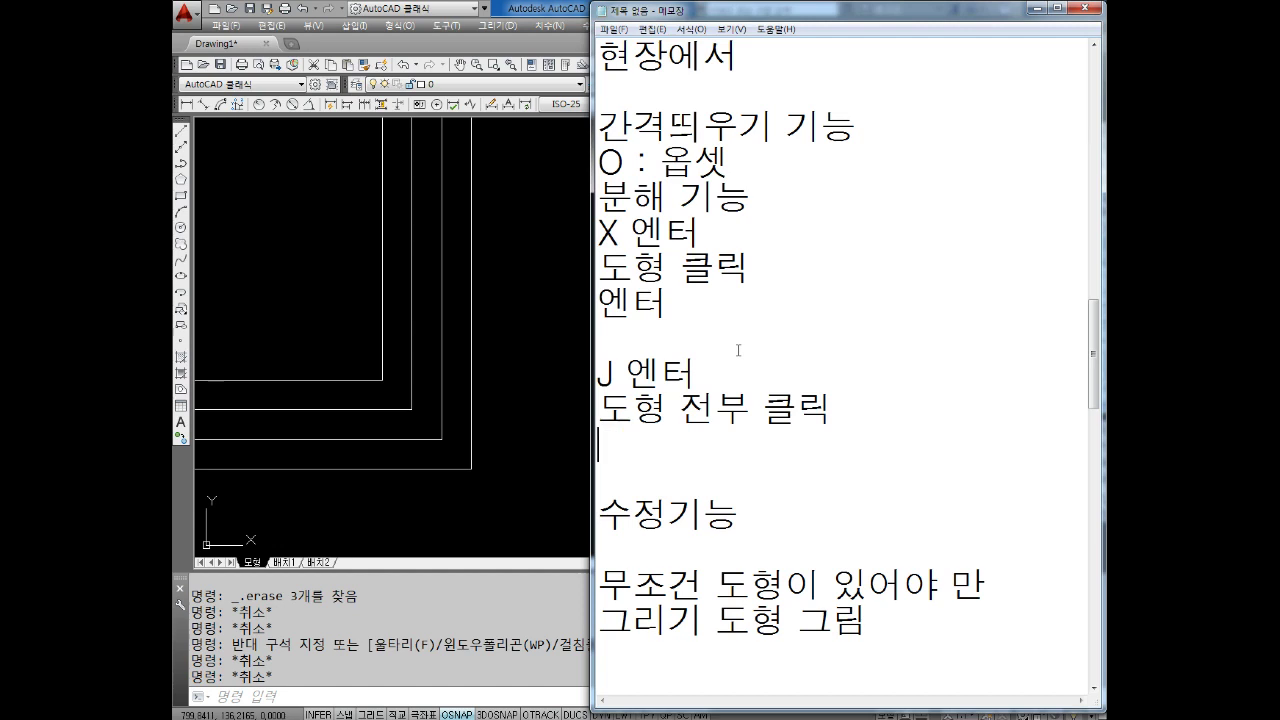
text(엔터)
key(Return)
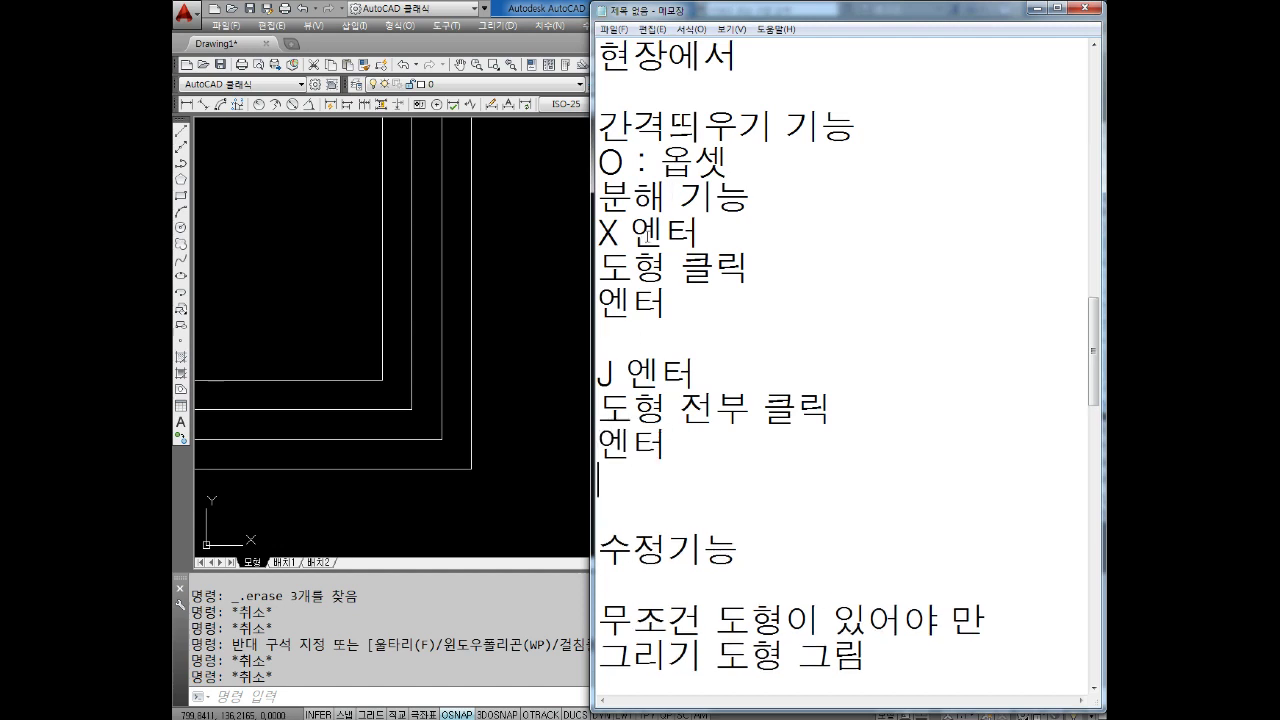
Back in the drawing, make a first, cancelled attempt at selecting the rectangle's lines for joining
click(543, 326)
scroll(688, 334, down, 2)
click(697, 378)
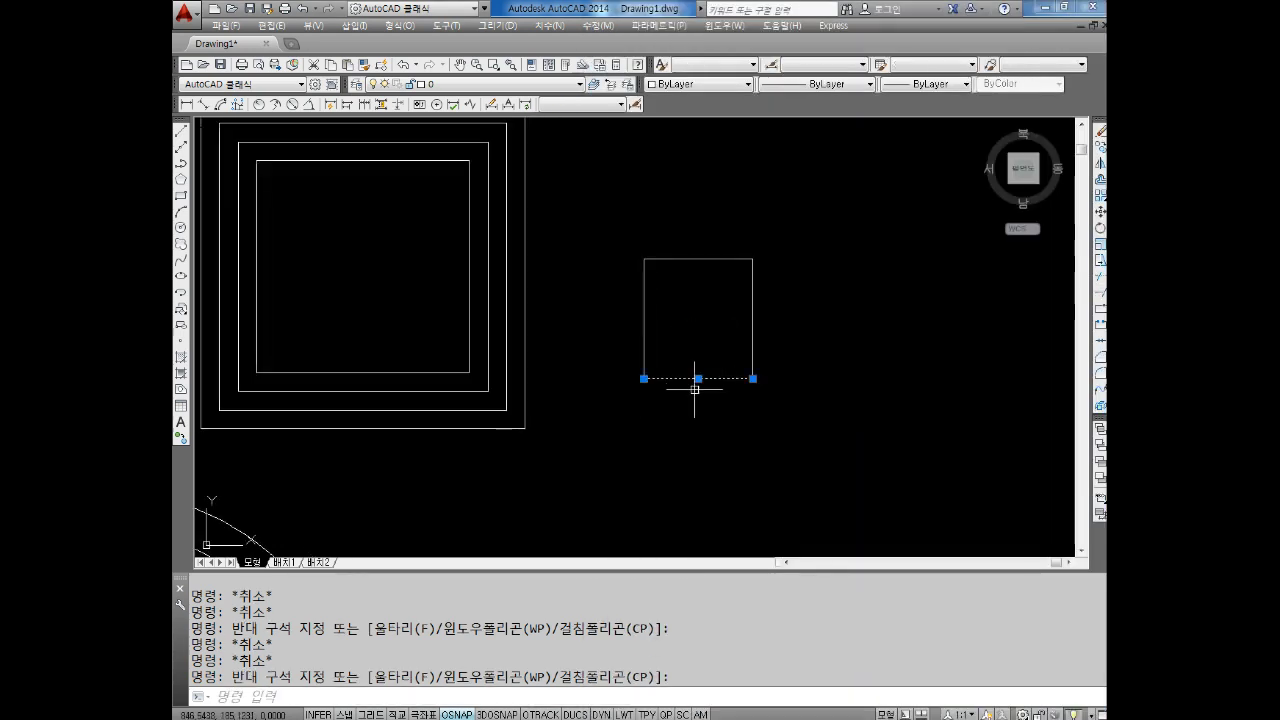
key(Escape)
key(Escape)
key(Escape)
key(Escape)
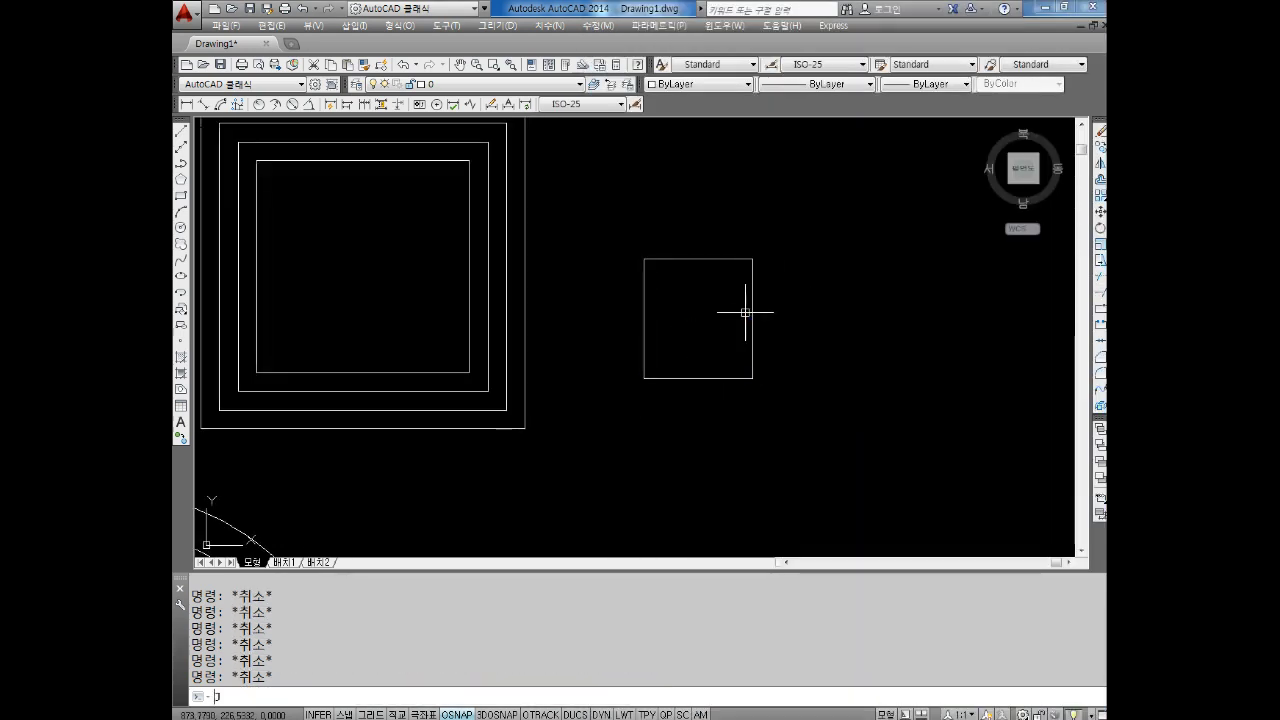
key(Return)
click(866, 210)
click(643, 387)
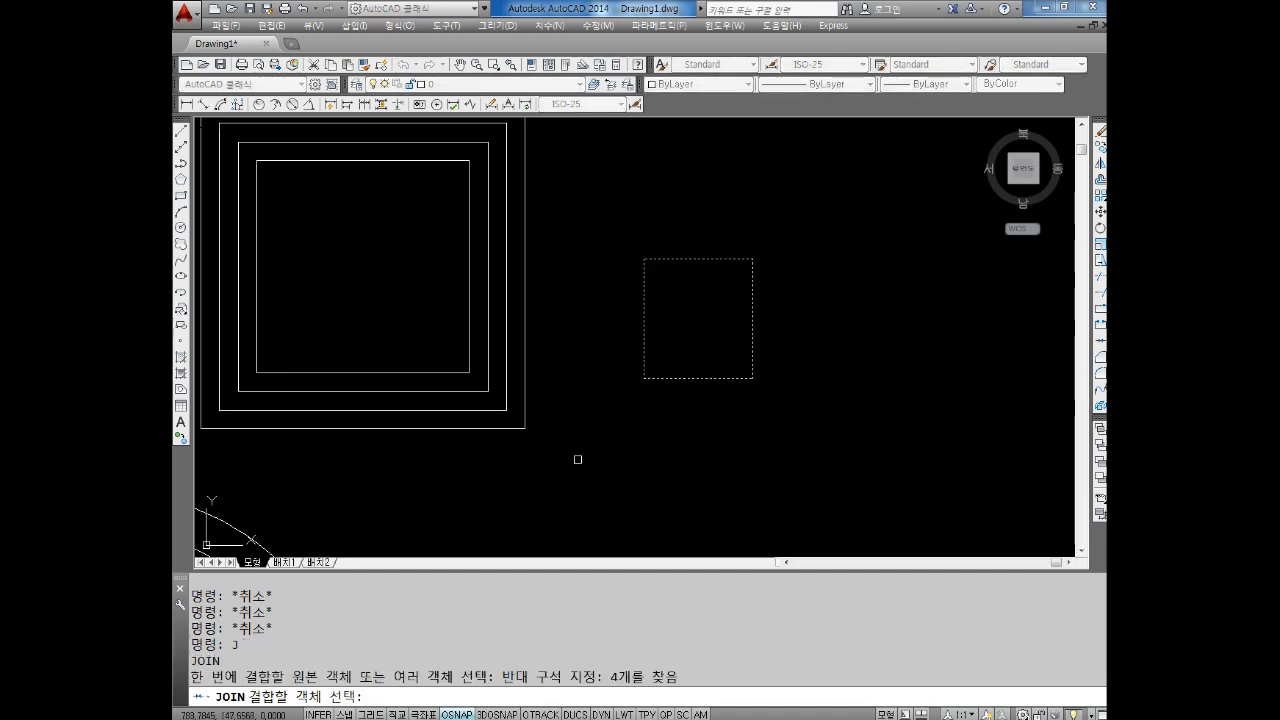
key(Escape)
key(Escape)
key(Escape)
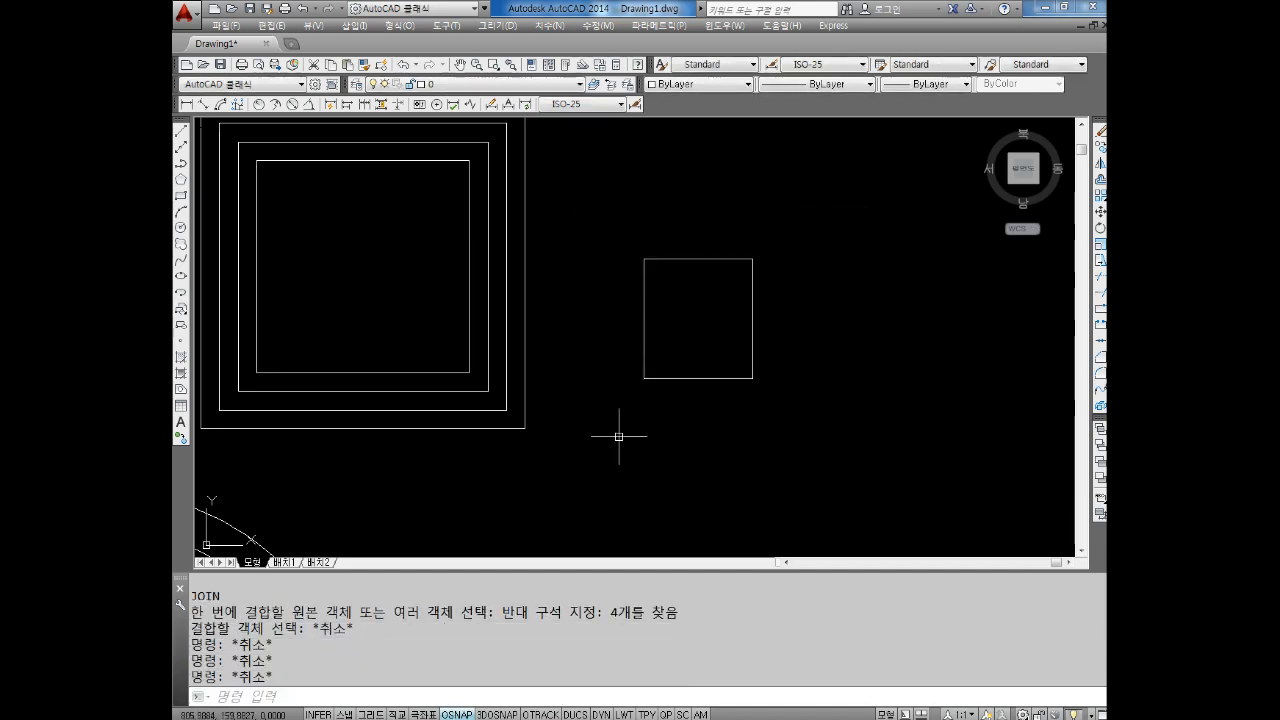
key(Escape)
Run J and join the rectangle's four lines into one polyline
text(j)
key(Return)
click(807, 195)
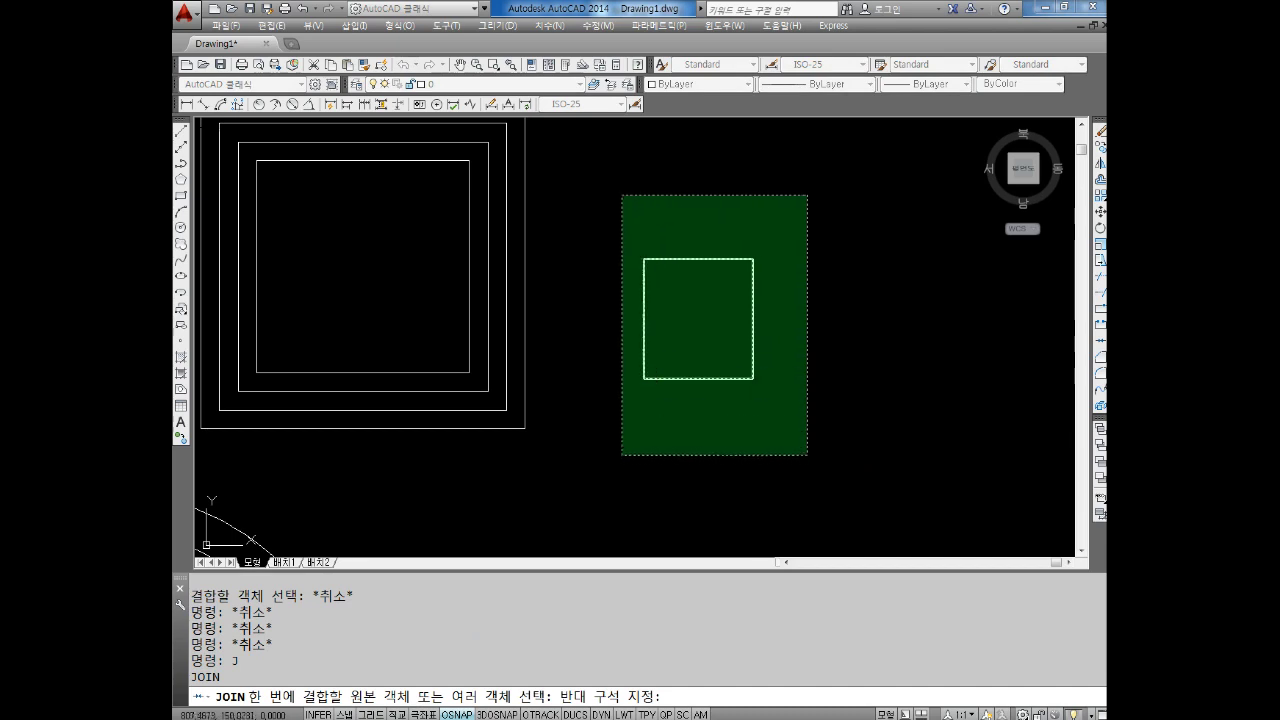
click(619, 462)
key(Return)
Pick the rectangle to confirm it is now a single object
click(700, 378)
click(663, 434)
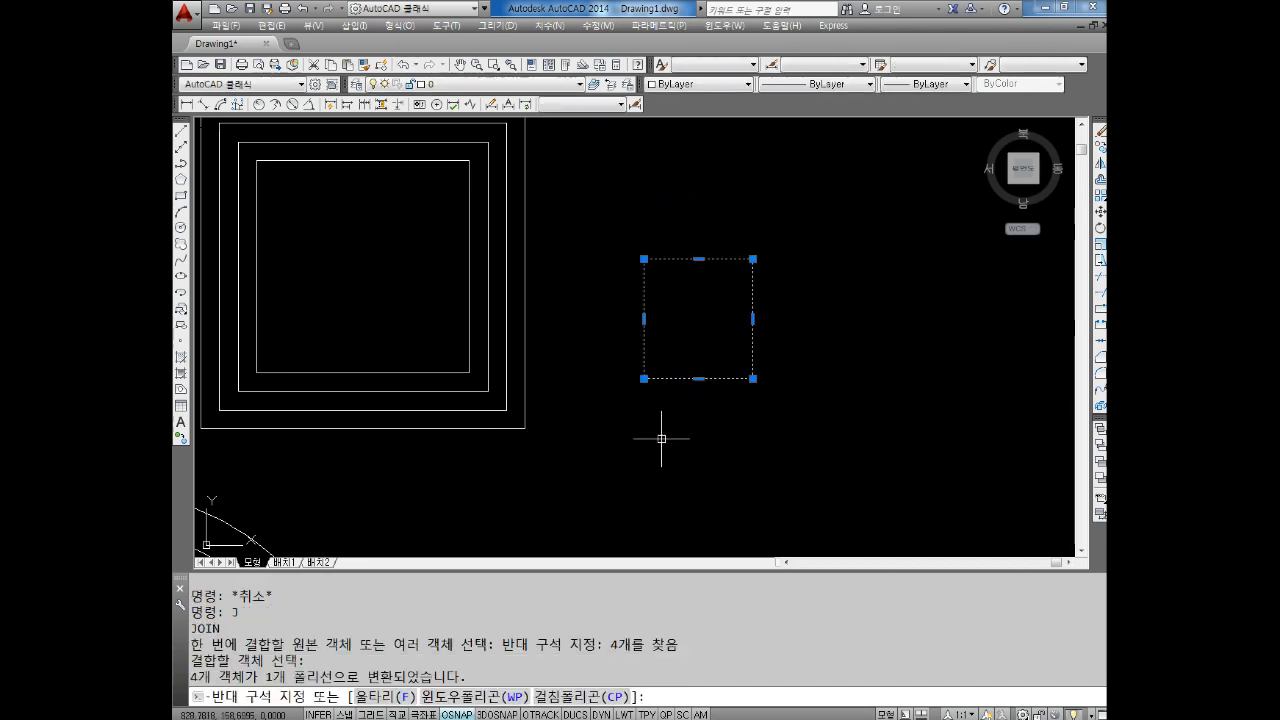
key(Escape)
click(708, 317)
key(Escape)
click(645, 300)
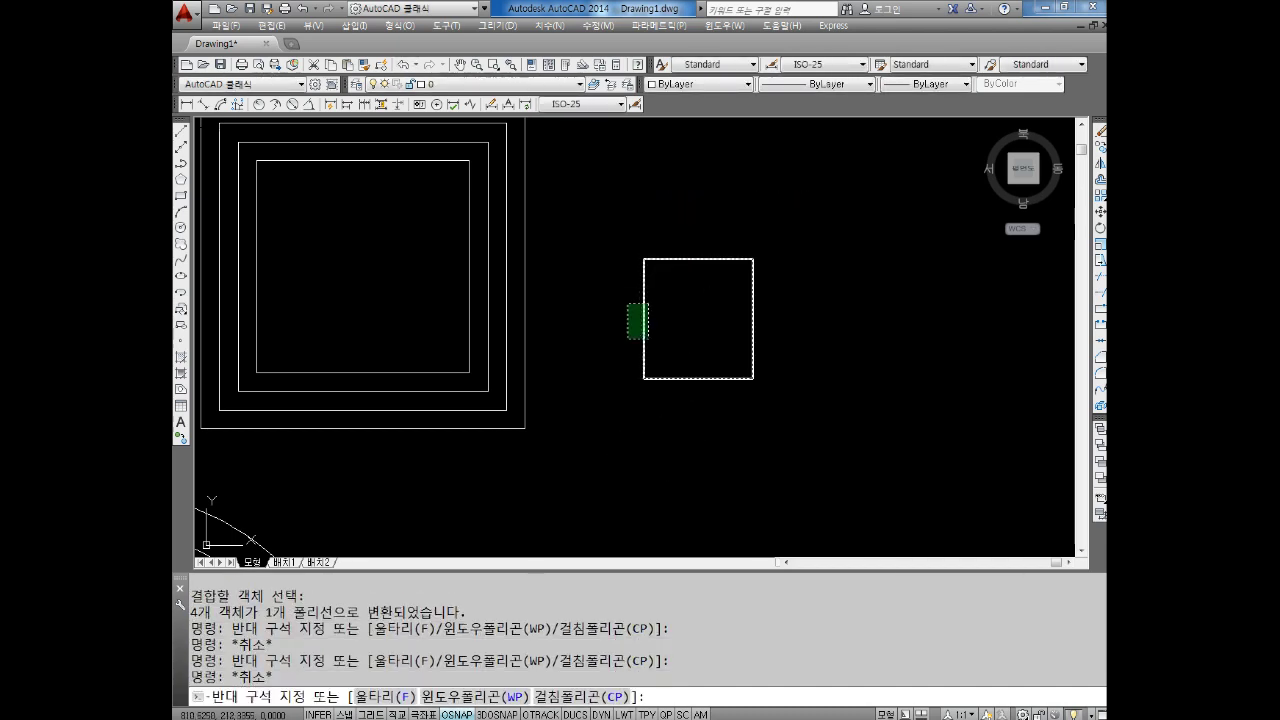
key(Escape)
click(774, 310)
click(730, 330)
key(Escape)
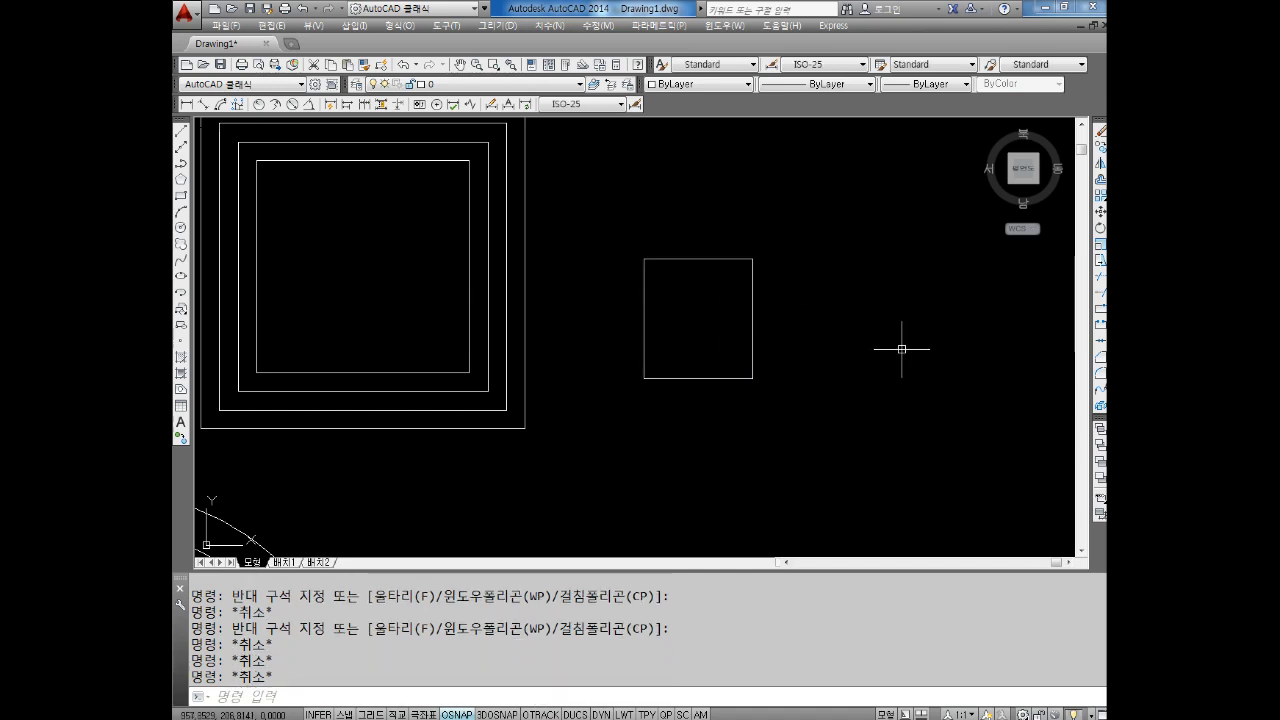
text(O)
key(Return)
Offset the rectangle outward three times at distance 10
text(10)
key(Return)
click(713, 207)
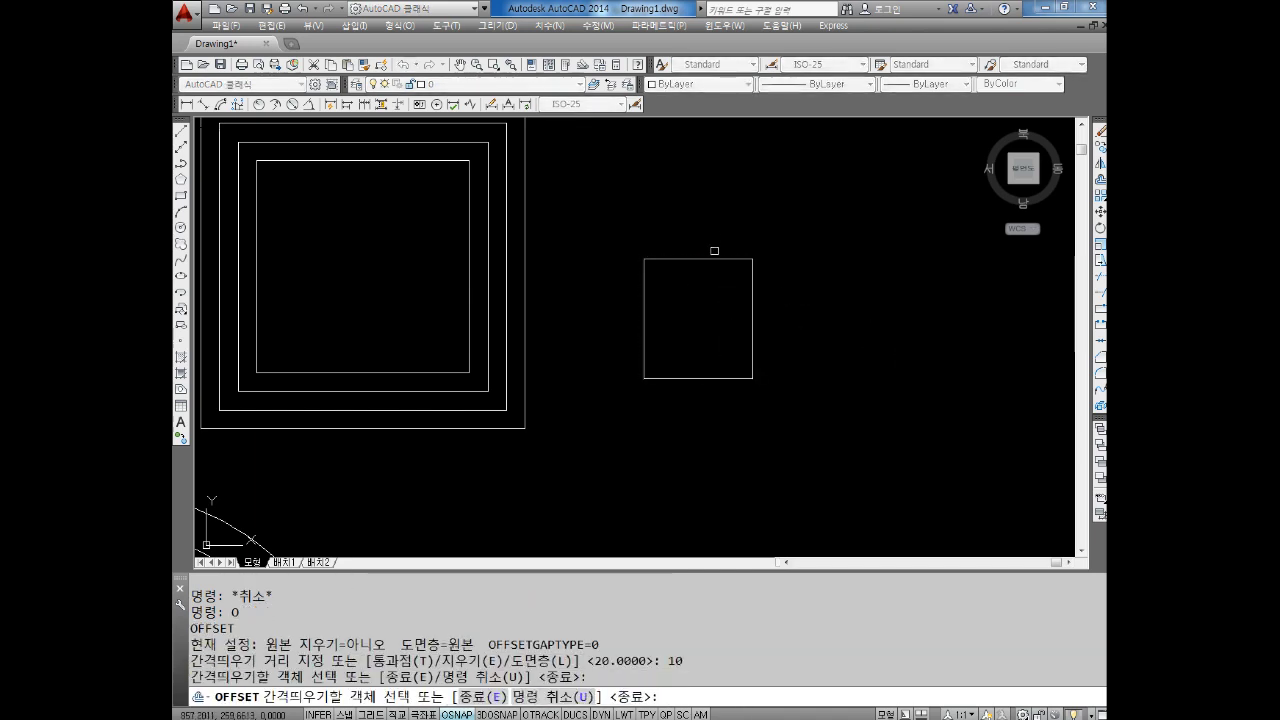
click(700, 259)
click(705, 201)
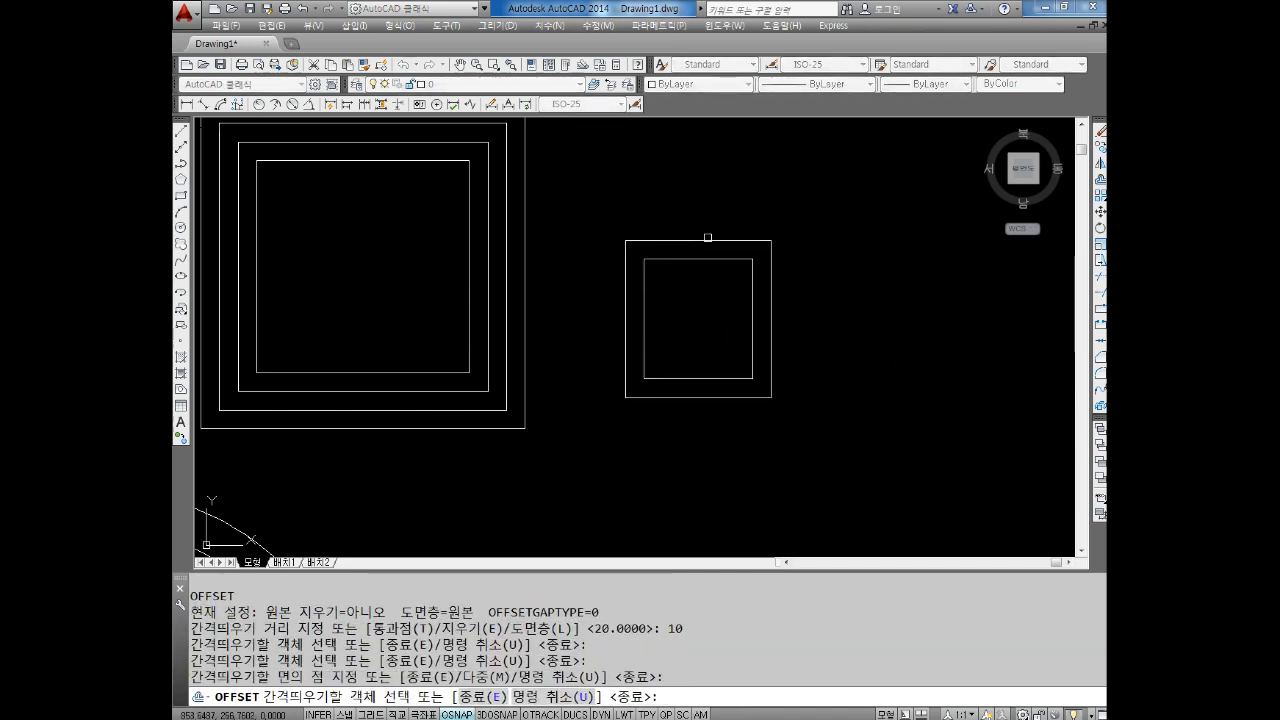
click(705, 240)
click(702, 203)
click(698, 222)
Add two smaller offset copies inside at 10, then bring the notes forward
click(709, 184)
click(700, 259)
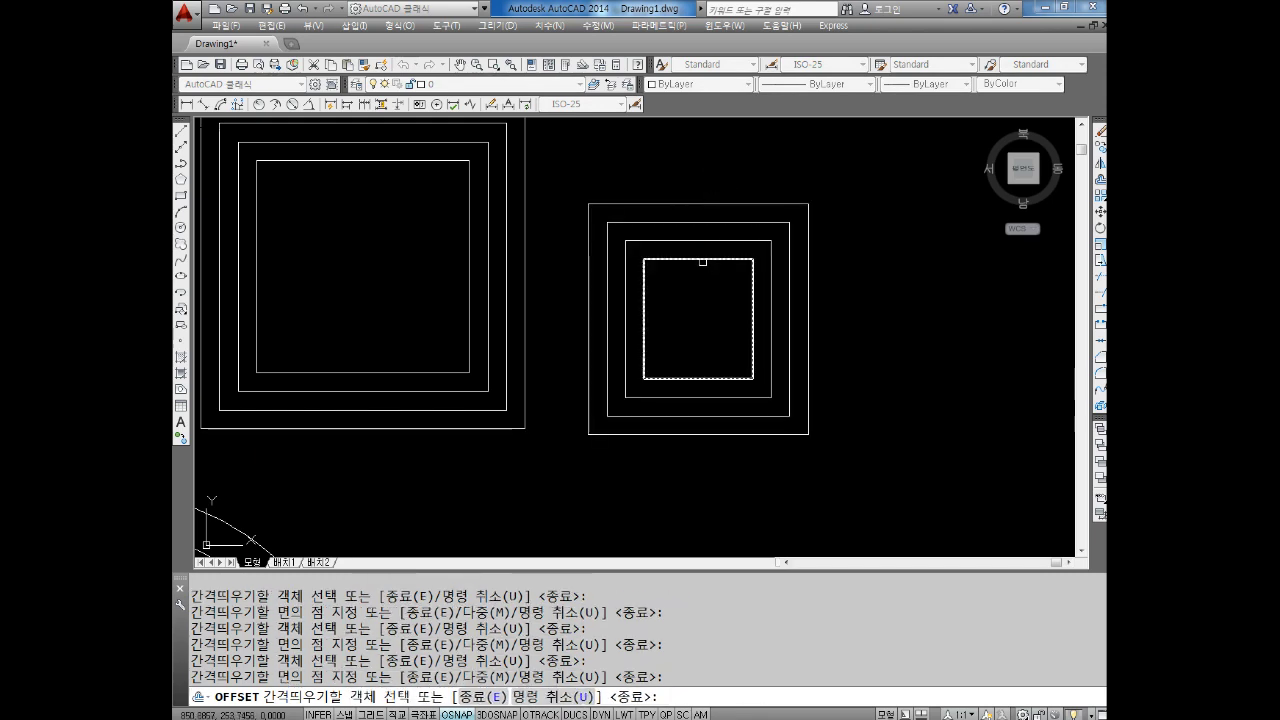
click(694, 286)
click(698, 277)
click(690, 300)
key(Escape)
key(Escape)
key(Escape)
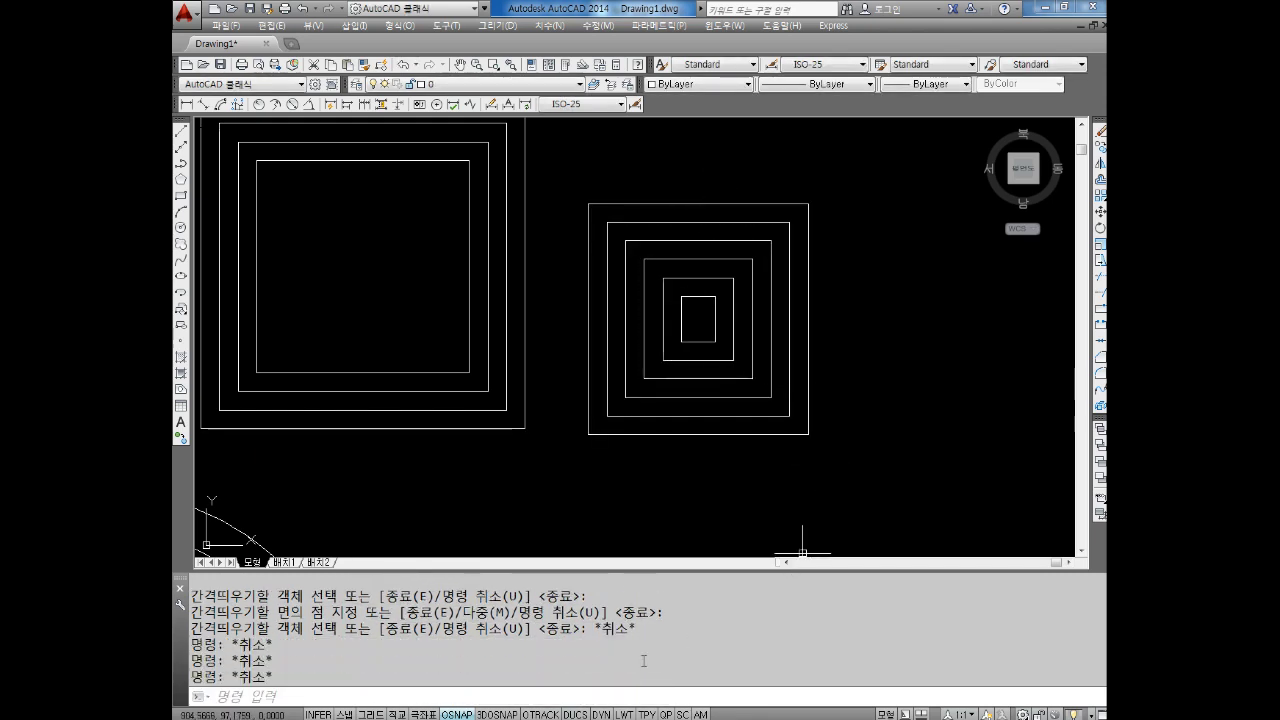
key(Escape)
key(Escape)
key(alt+Tab)
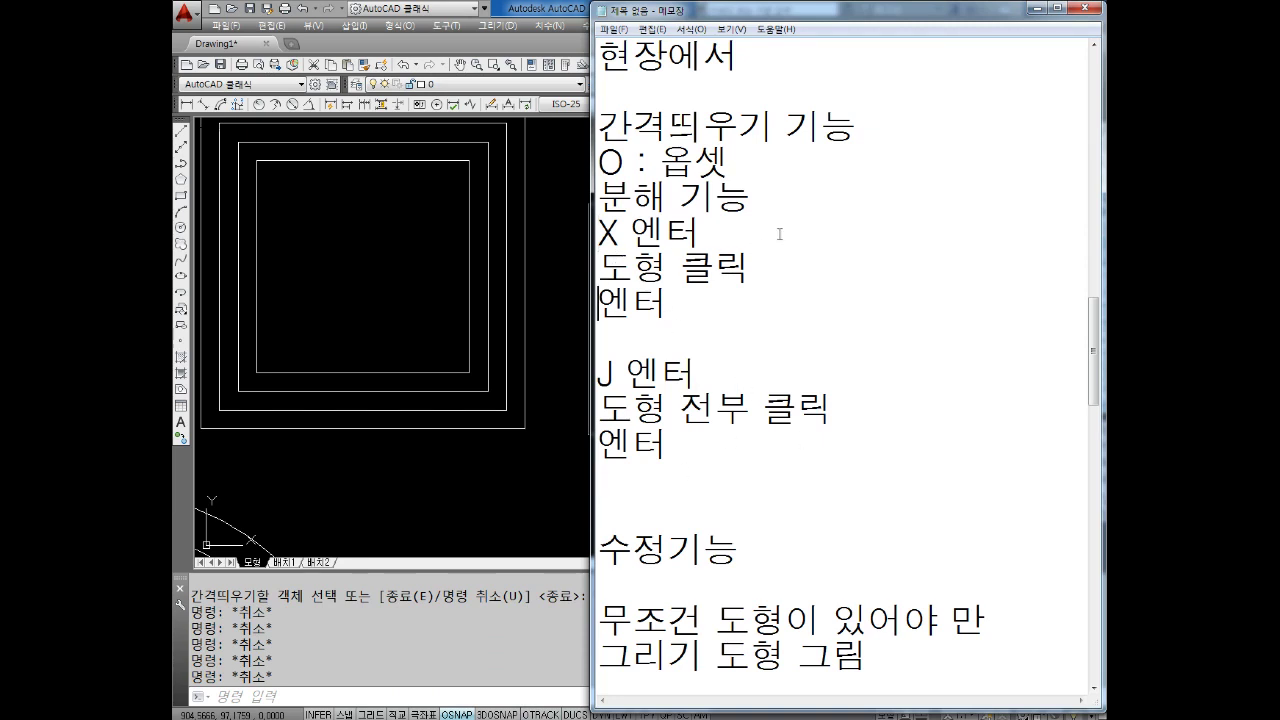
Relabel the explode shortcut line to read 'X 분해 엔터'
key(Return)
key(Return)
key(Up)
key(Up)
text(ㅓ)
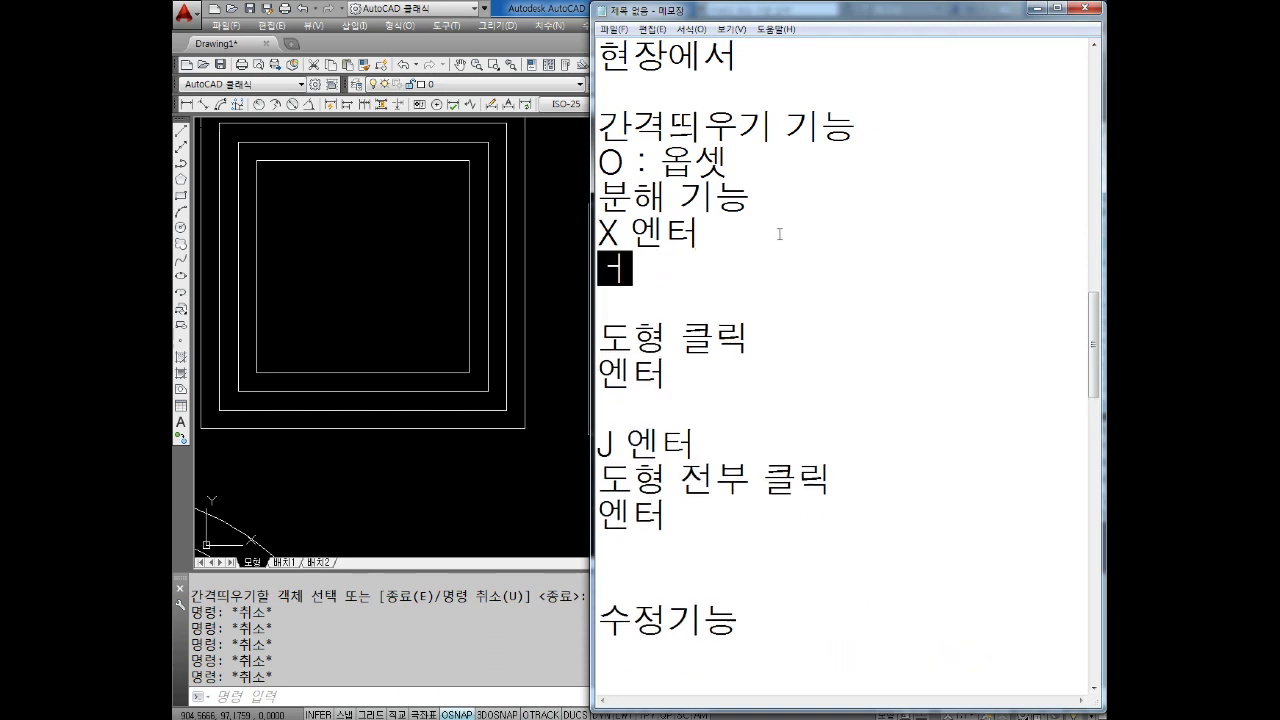
key(BackSpace)
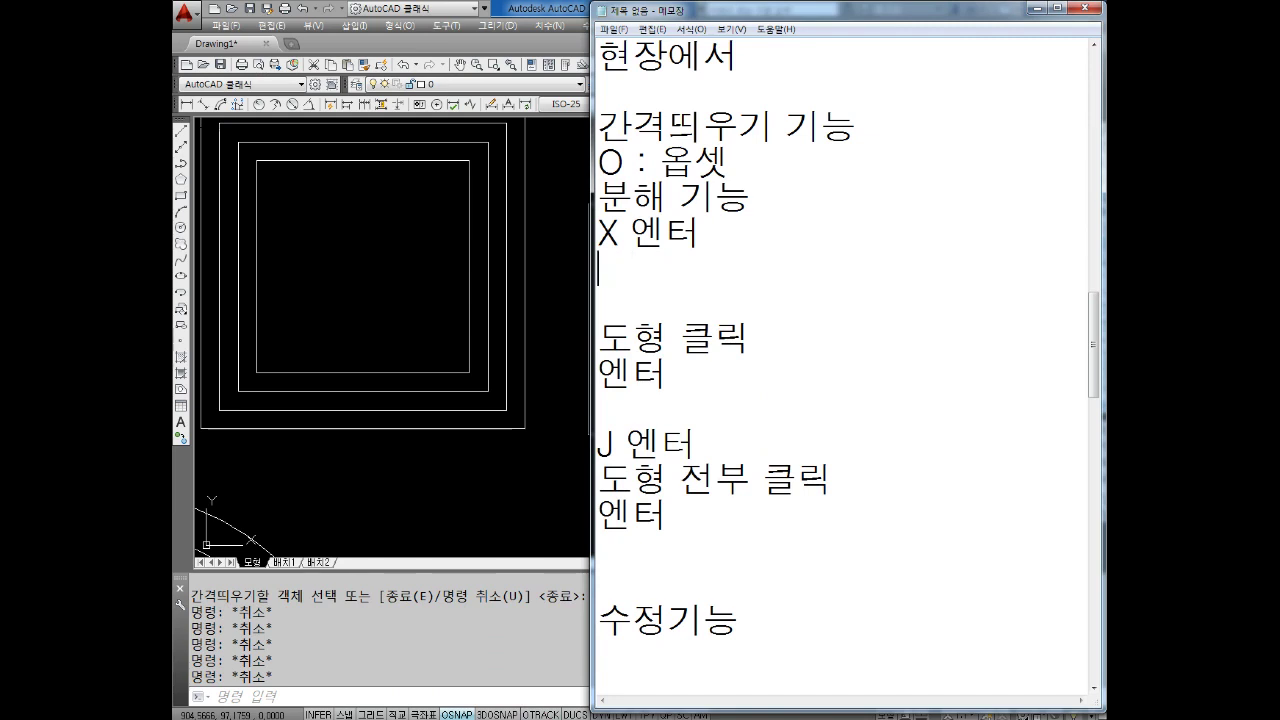
text(J)
key(Left)
text(QNS)
key(BackSpace)
key(BackSpace)
key(BackSpace)
text(분)
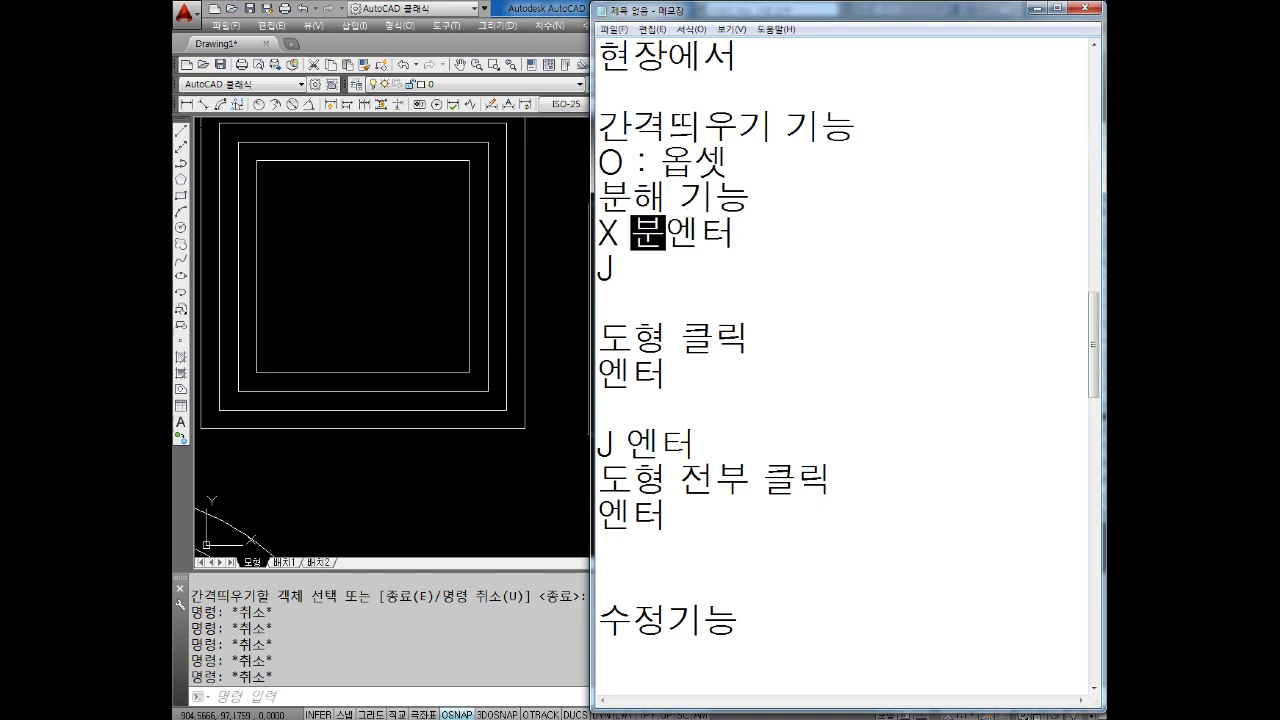
text(해)
Label the join shortcut line 'J 연결'
key(Down)
text(연결)
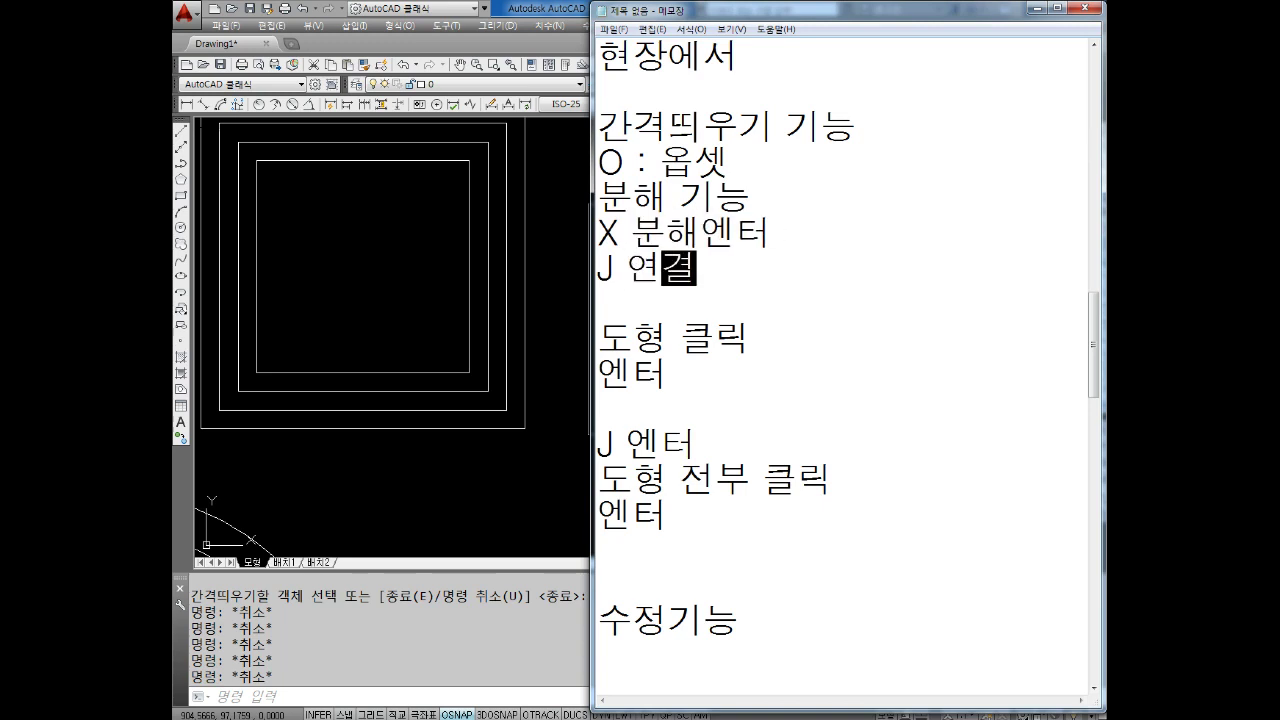
key(Up)
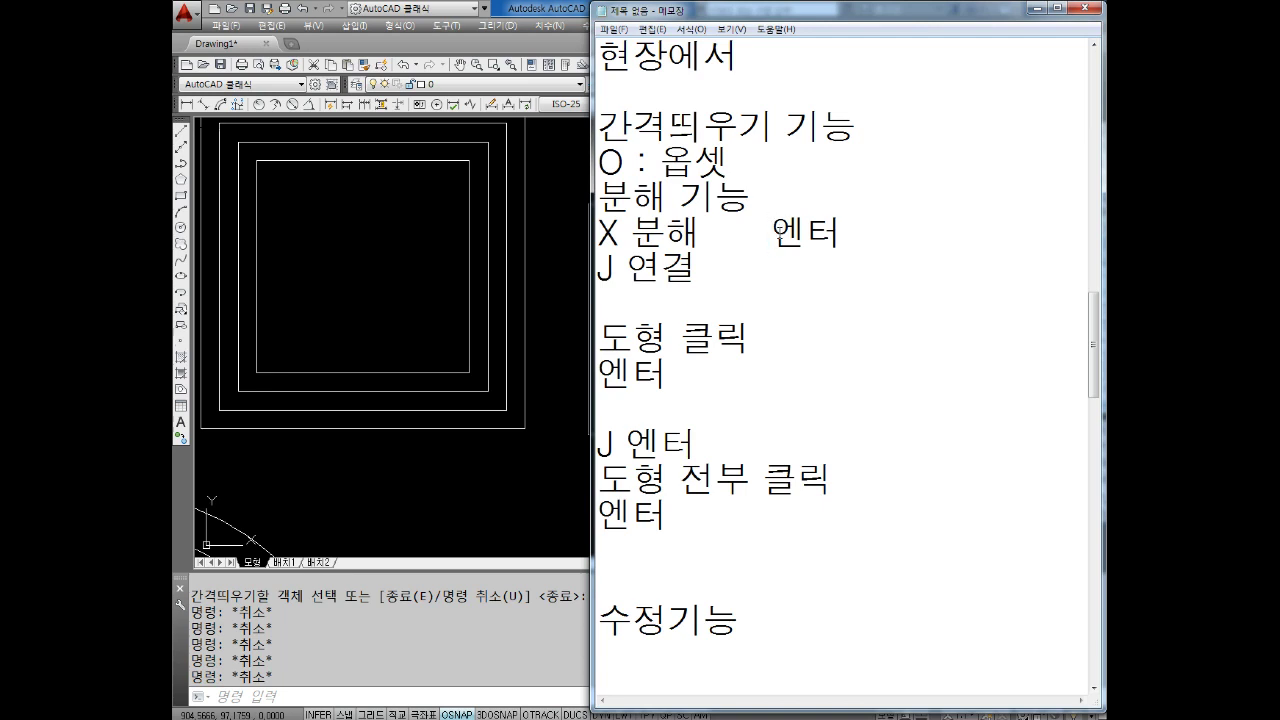
click(423, 297)
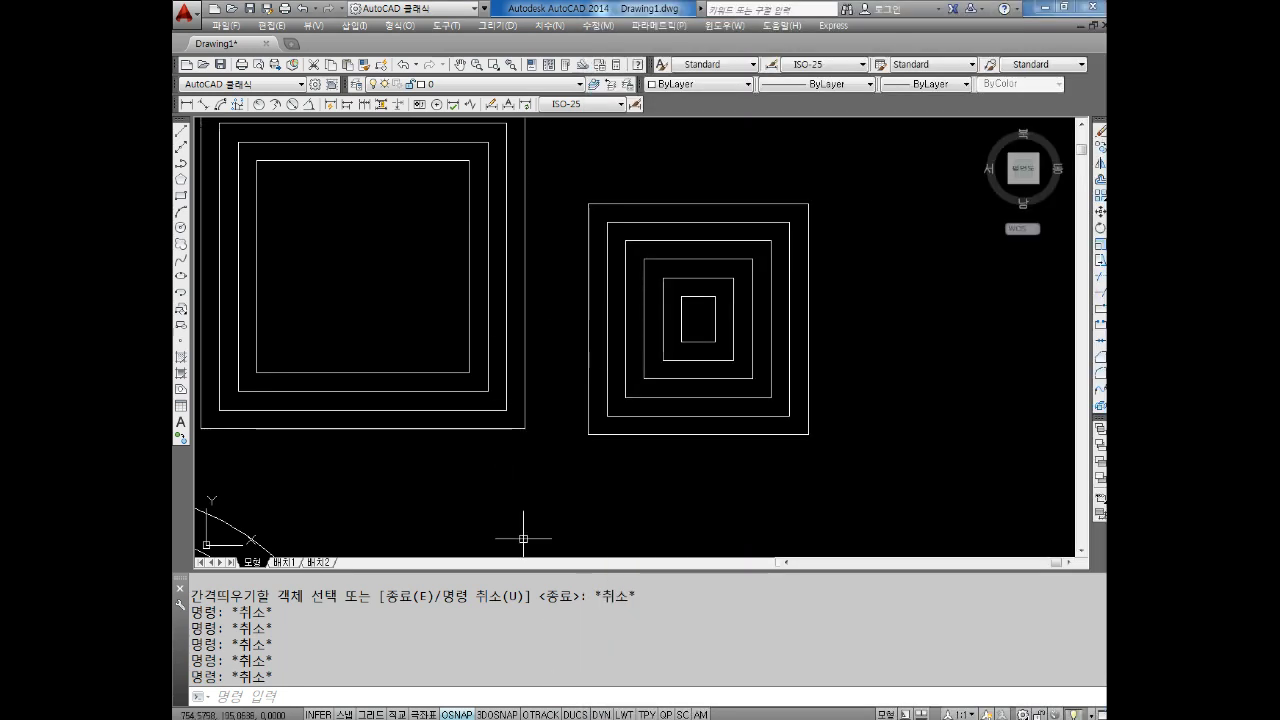
key(alt+Tab)
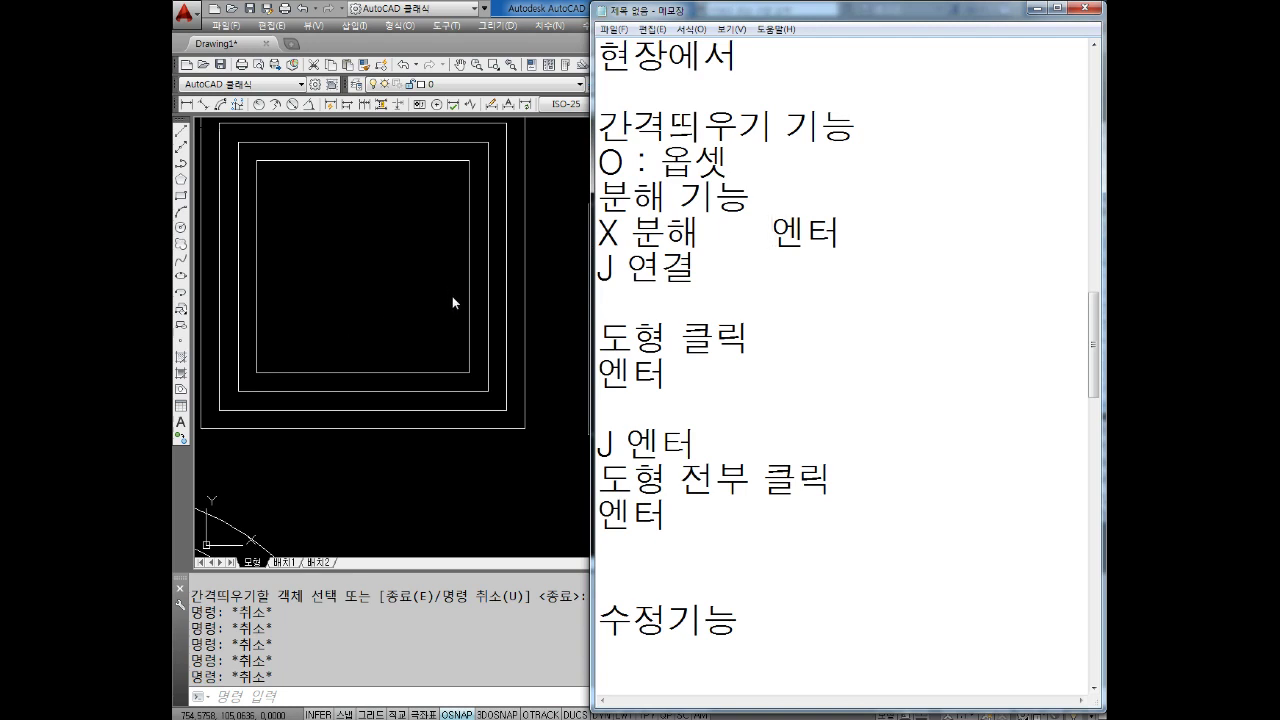
Draw a horizontal line with the L command and Ortho (F8) on
click(496, 330)
scroll(494, 320, down, 6)
middle_drag(585, 339, 690, 335)
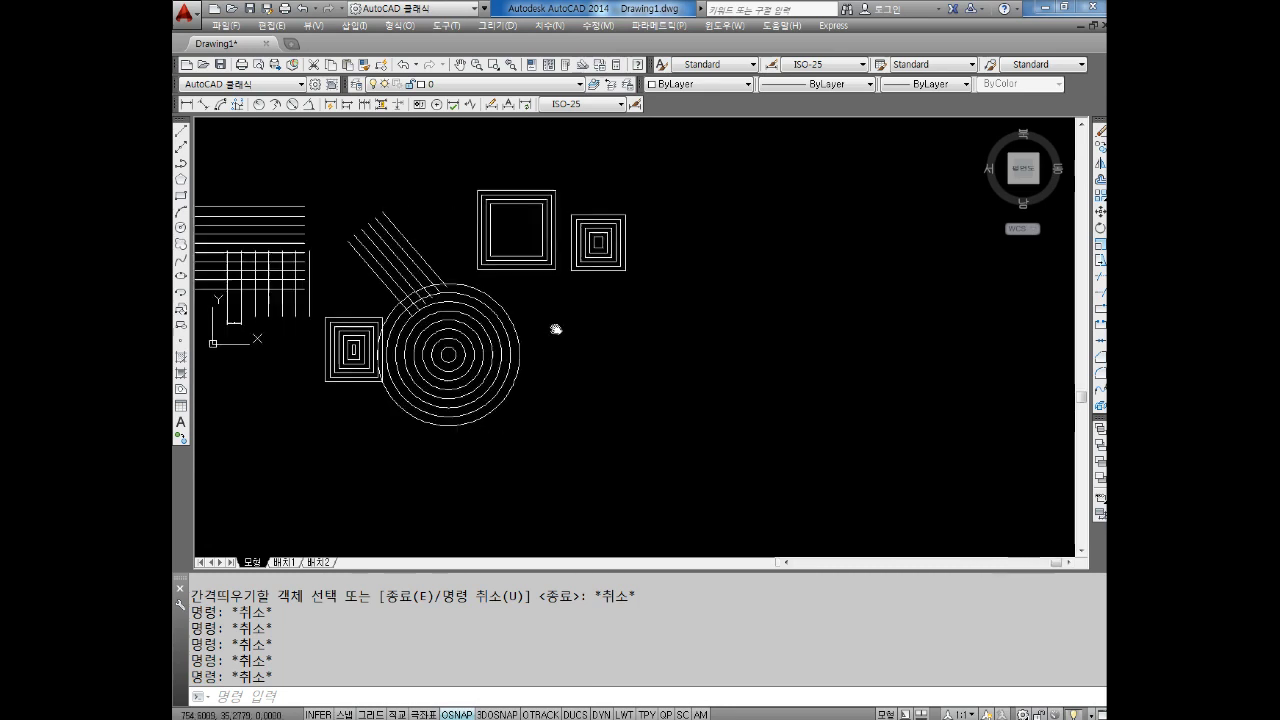
middle_drag(551, 323, 515, 347)
text(L)
key(Return)
click(571, 392)
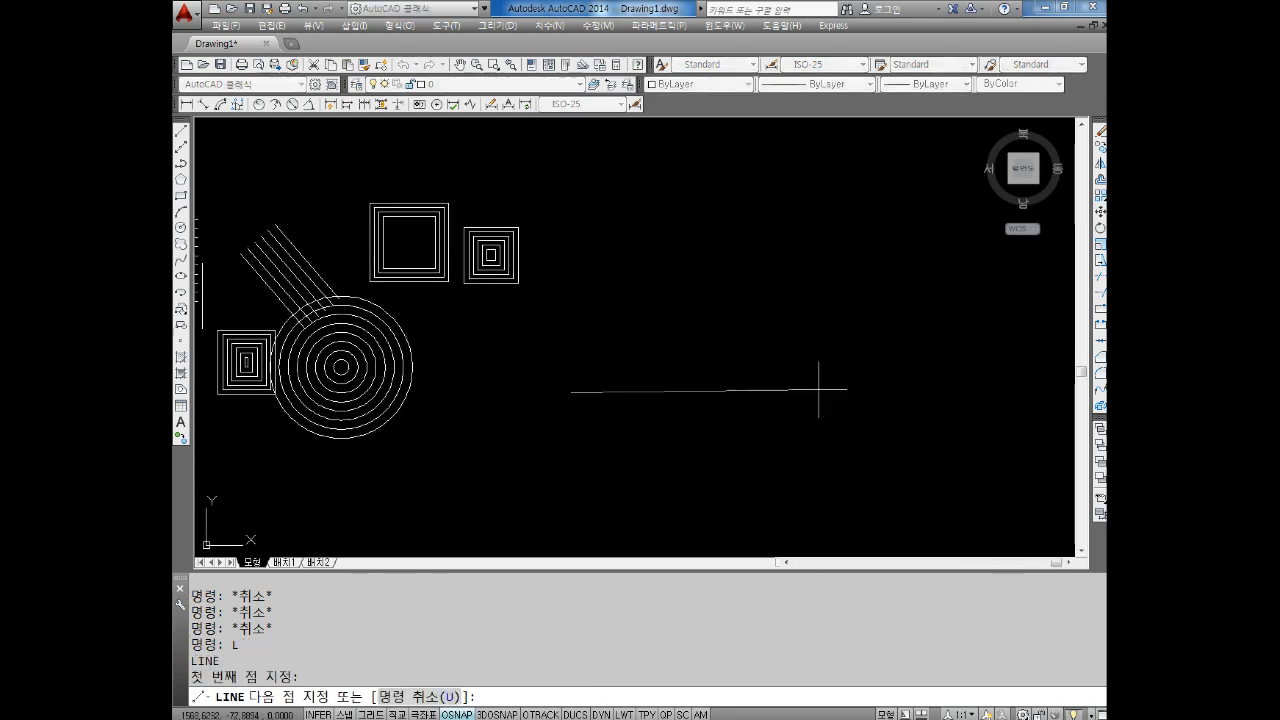
key(F8)
click(803, 390)
key(Escape)
key(Escape)
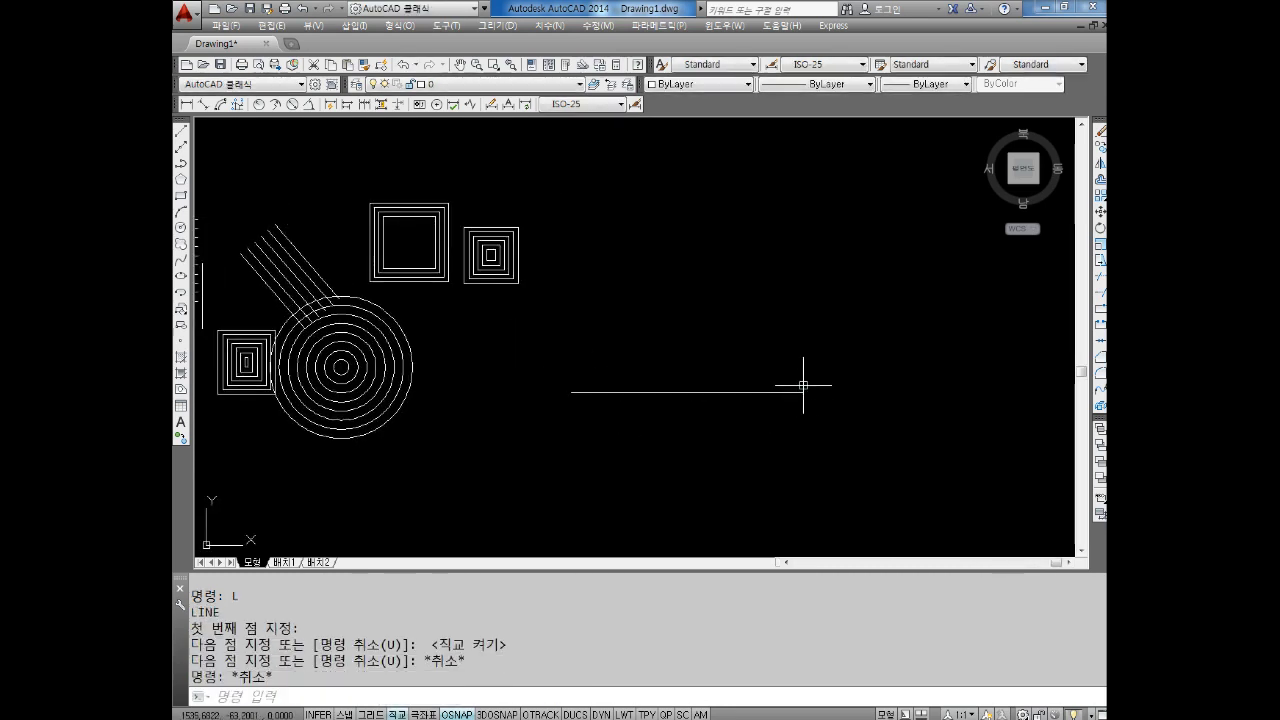
Draw a vertical line crossing the horizontal line
key(Return)
click(677, 247)
click(677, 534)
key(Escape)
Centre the crossing lines in view and select the vertical line to check it
scroll(700, 403, up, 3)
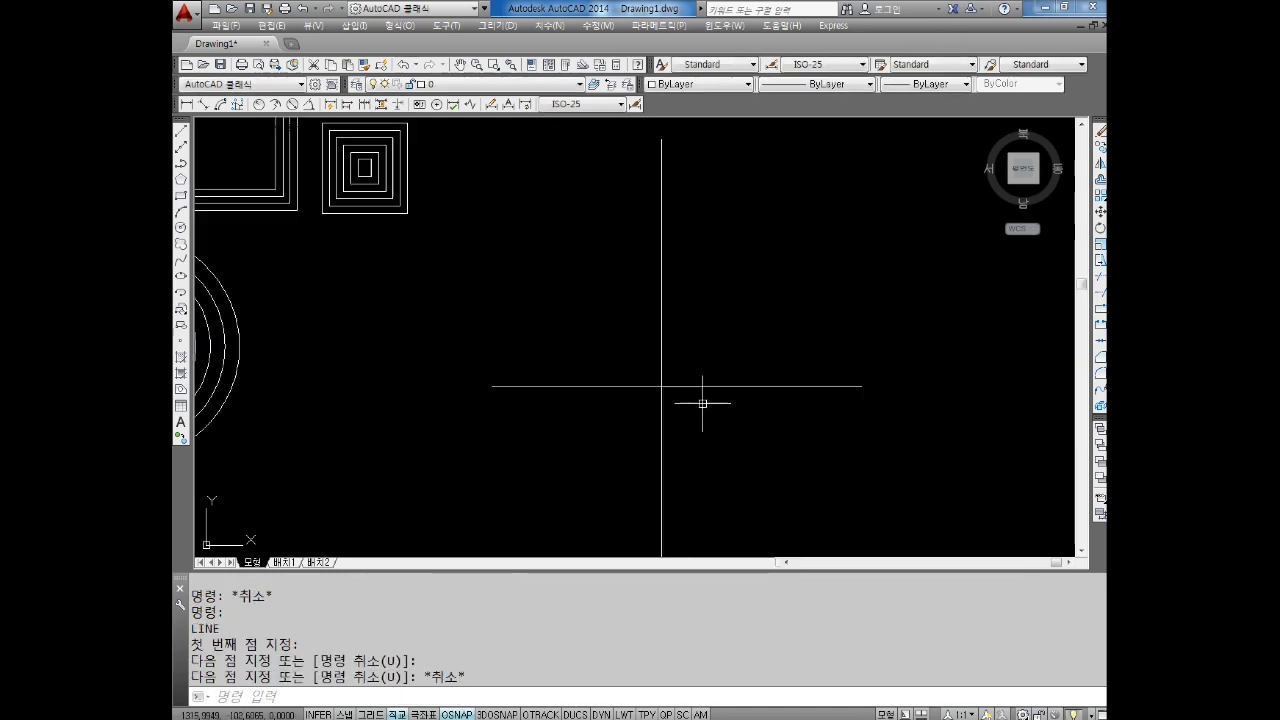
middle_drag(700, 403, 687, 340)
scroll(687, 340, down, 2)
click(688, 377)
click(597, 418)
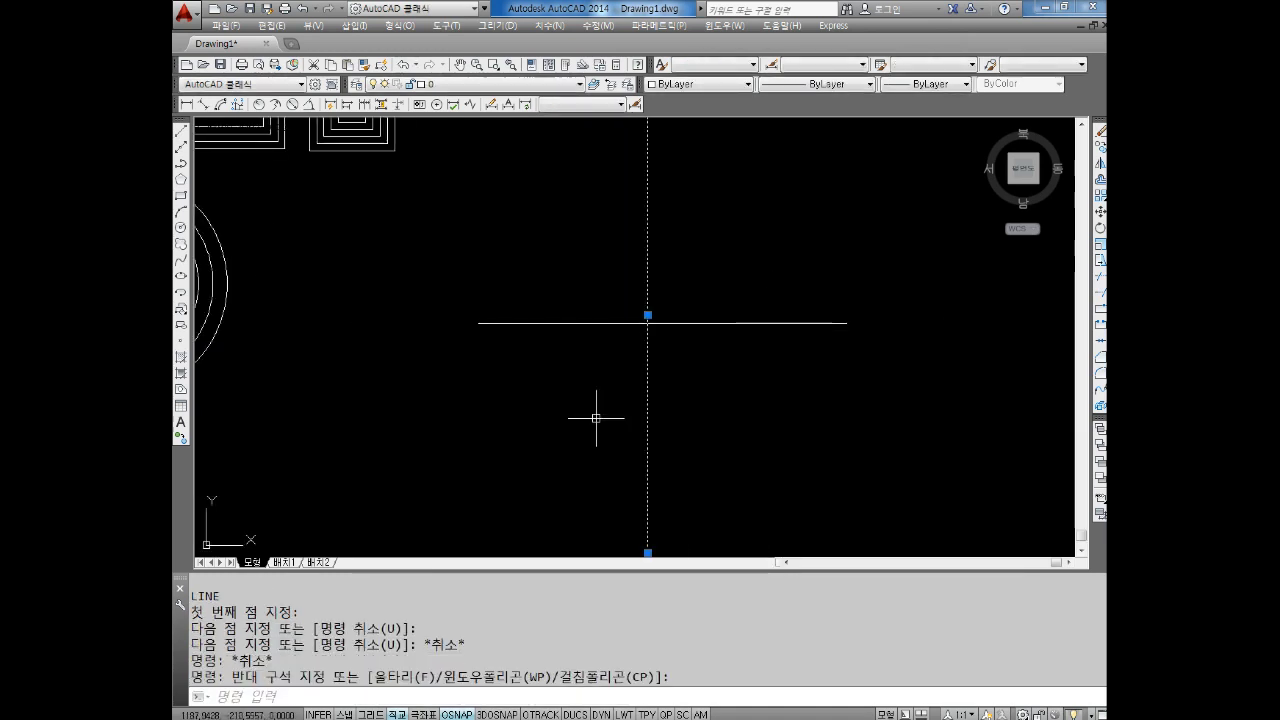
middle_drag(613, 384, 597, 409)
key(Escape)
click(686, 243)
click(589, 237)
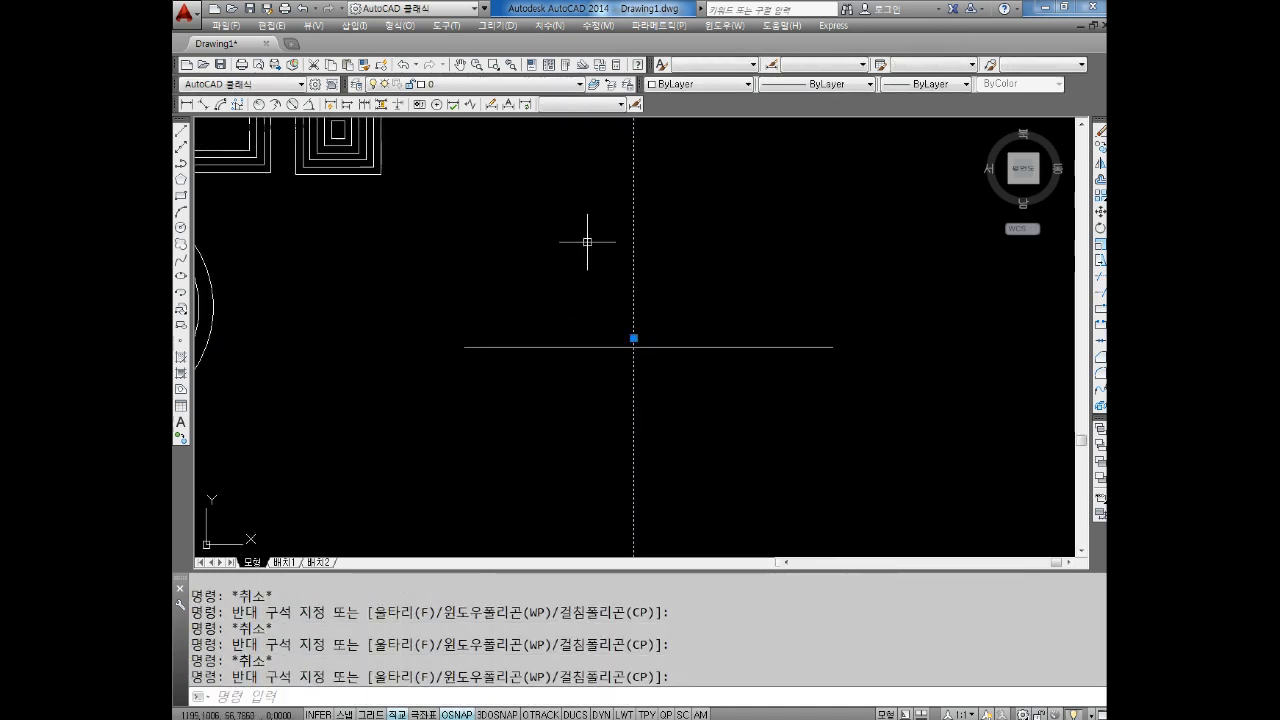
key(Escape)
click(716, 413)
click(581, 467)
key(Escape)
key(Escape)
key(Escape)
key(Escape)
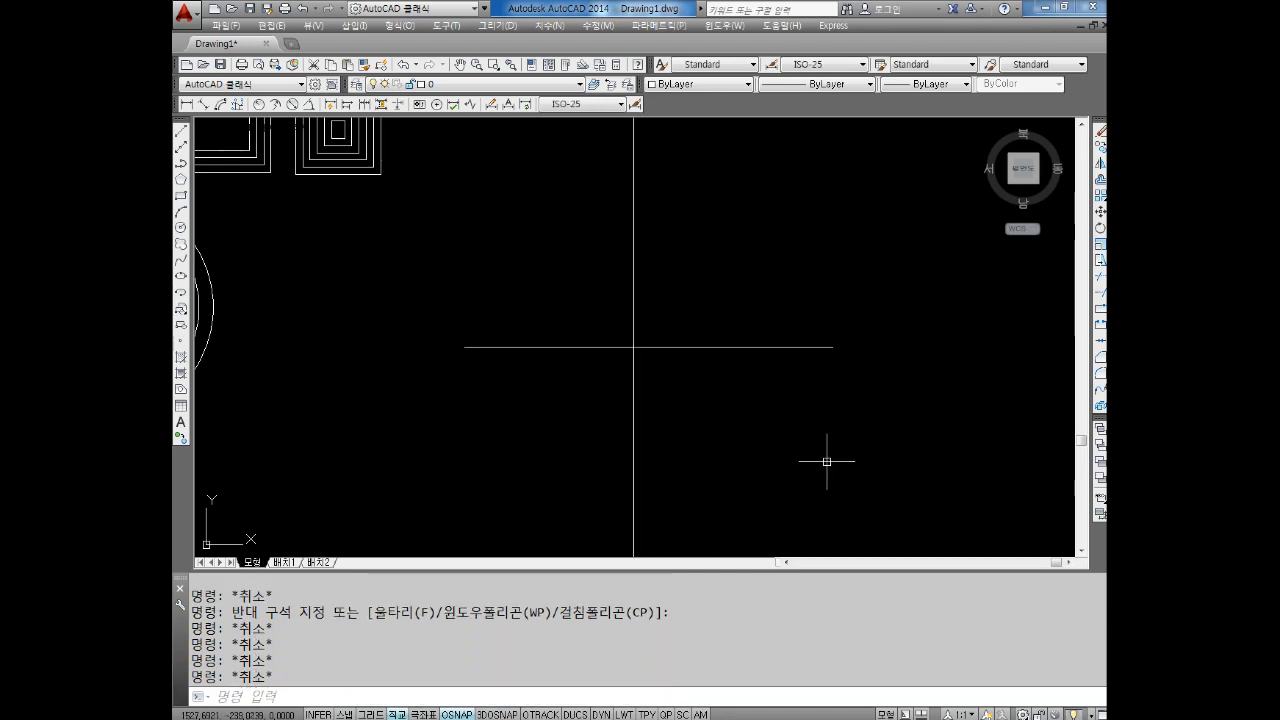
key(Escape)
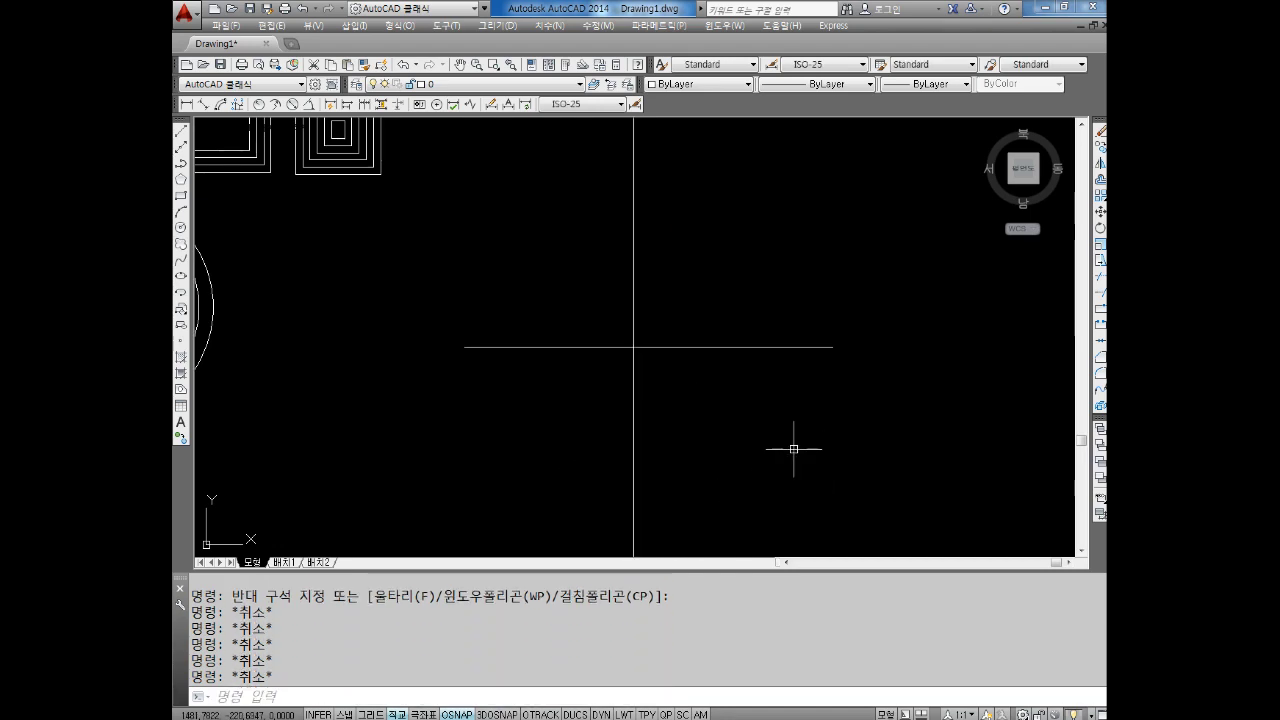
Bring the notes back in front and scroll down to their end
key(alt+Tab)
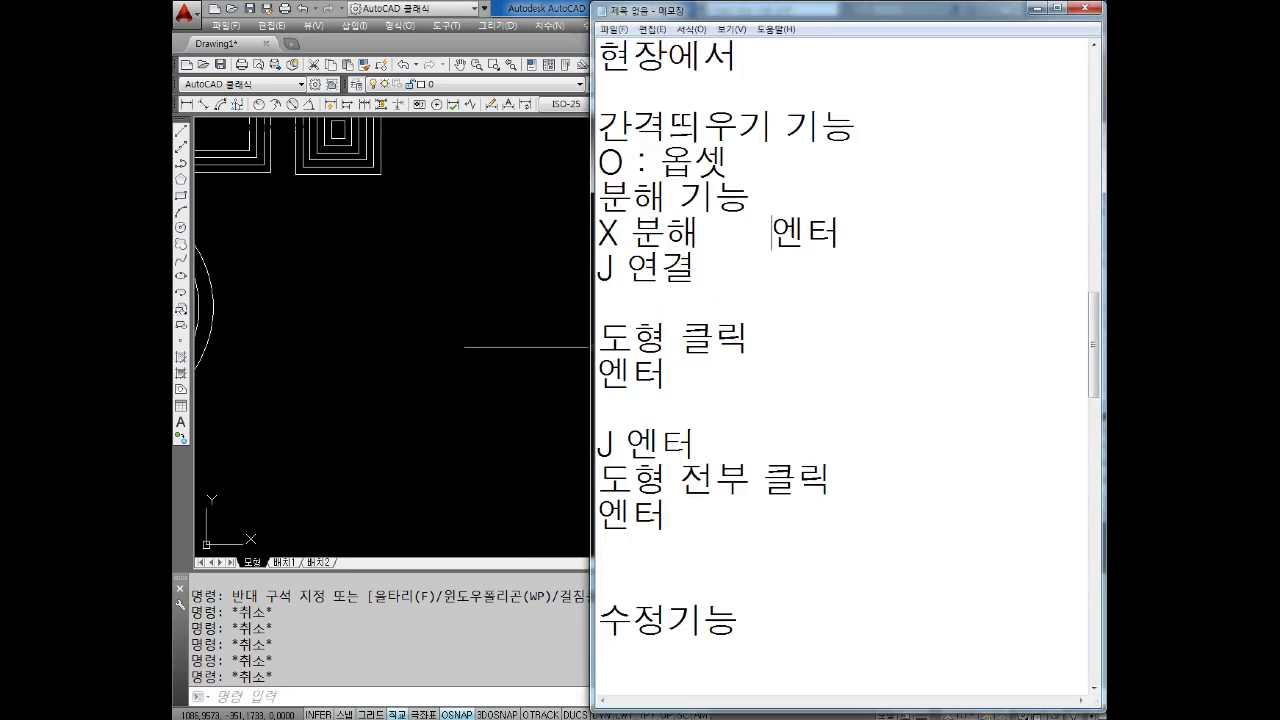
key(alt+Tab)
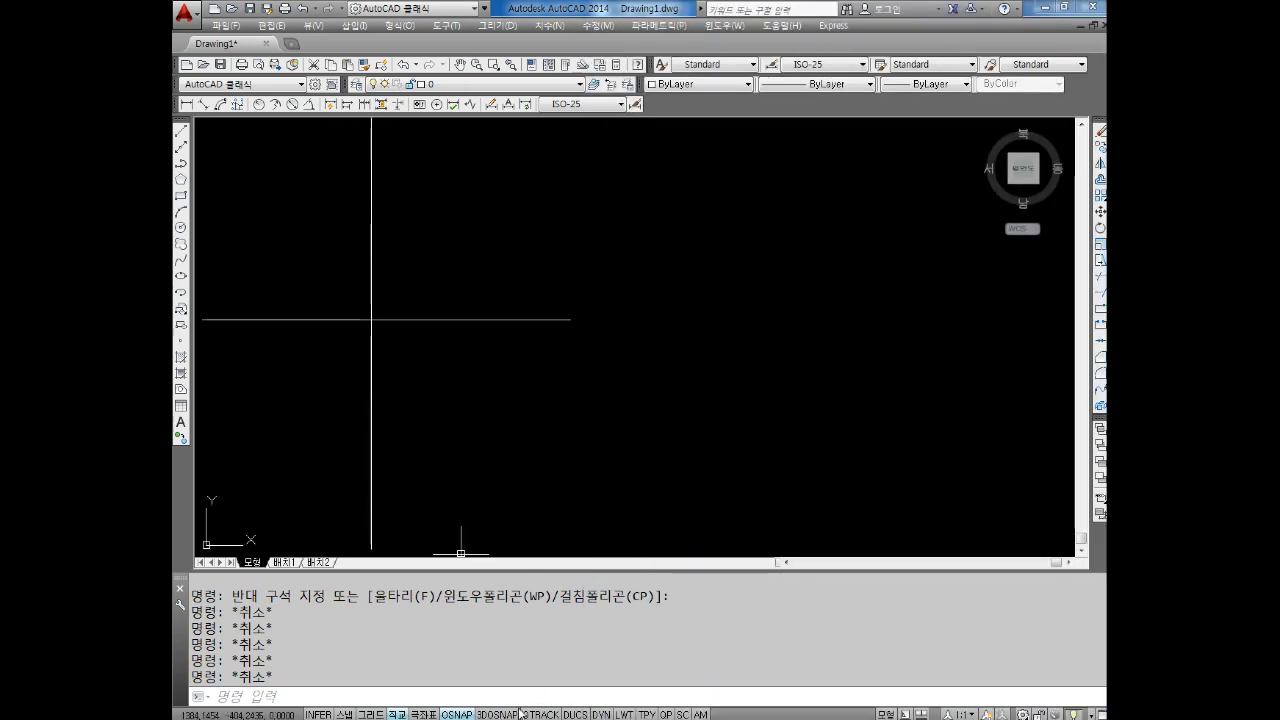
key(alt+Tab)
scroll(772, 233, down, 1)
scroll(837, 390, down, 5)
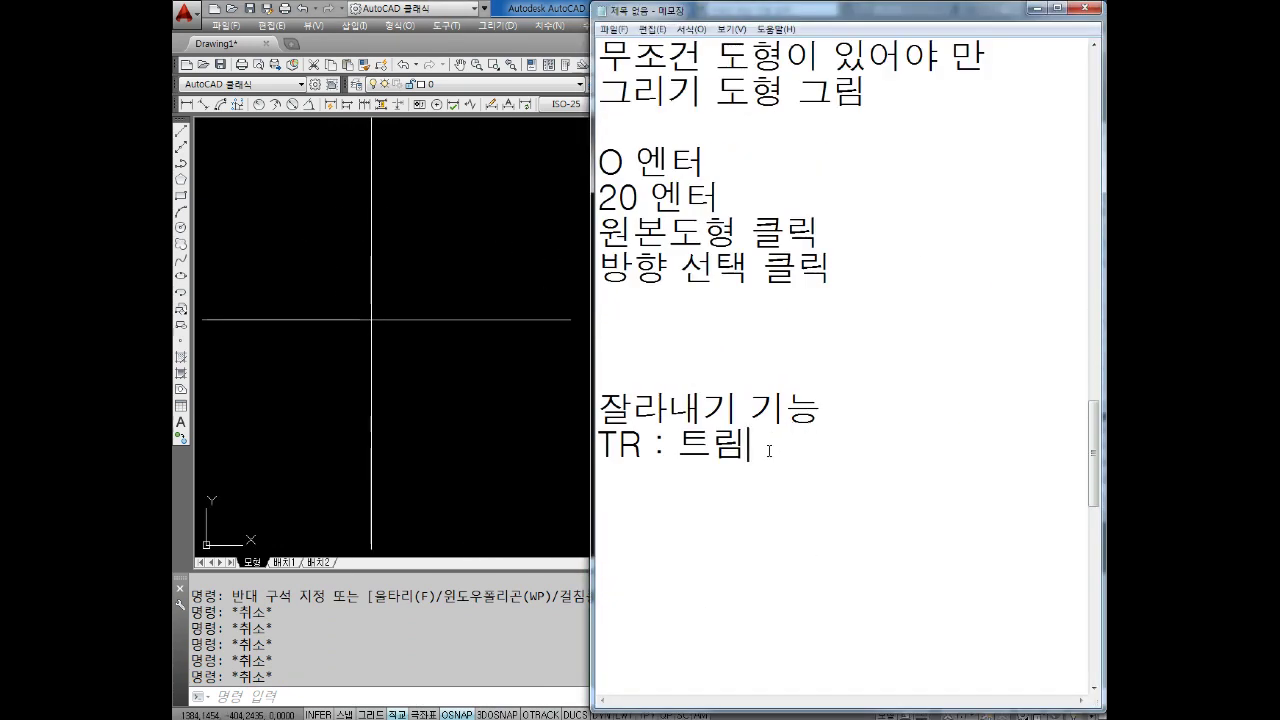
Under the 'TR : 트림' heading, note '도형이 필요함' and '2개 이상' on separate lines
key(Return)
key(Return)
text(도형)
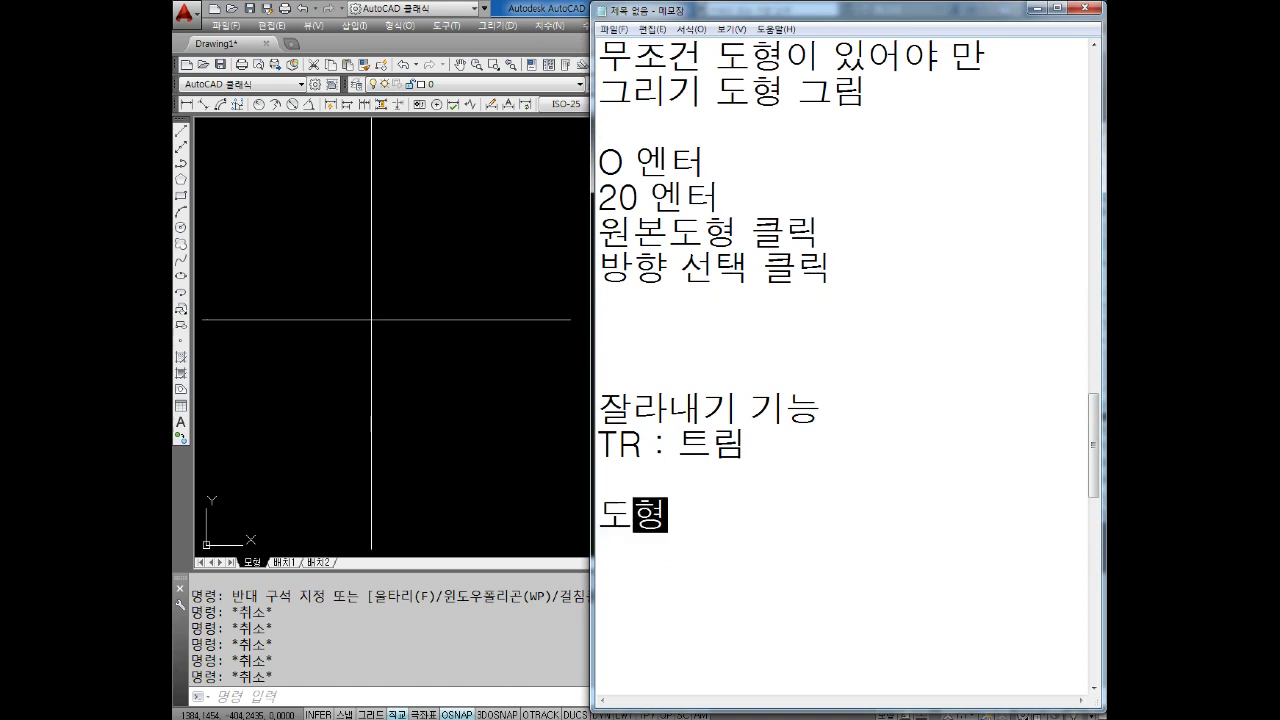
text(이 ㅍ필요함)
key(Return)
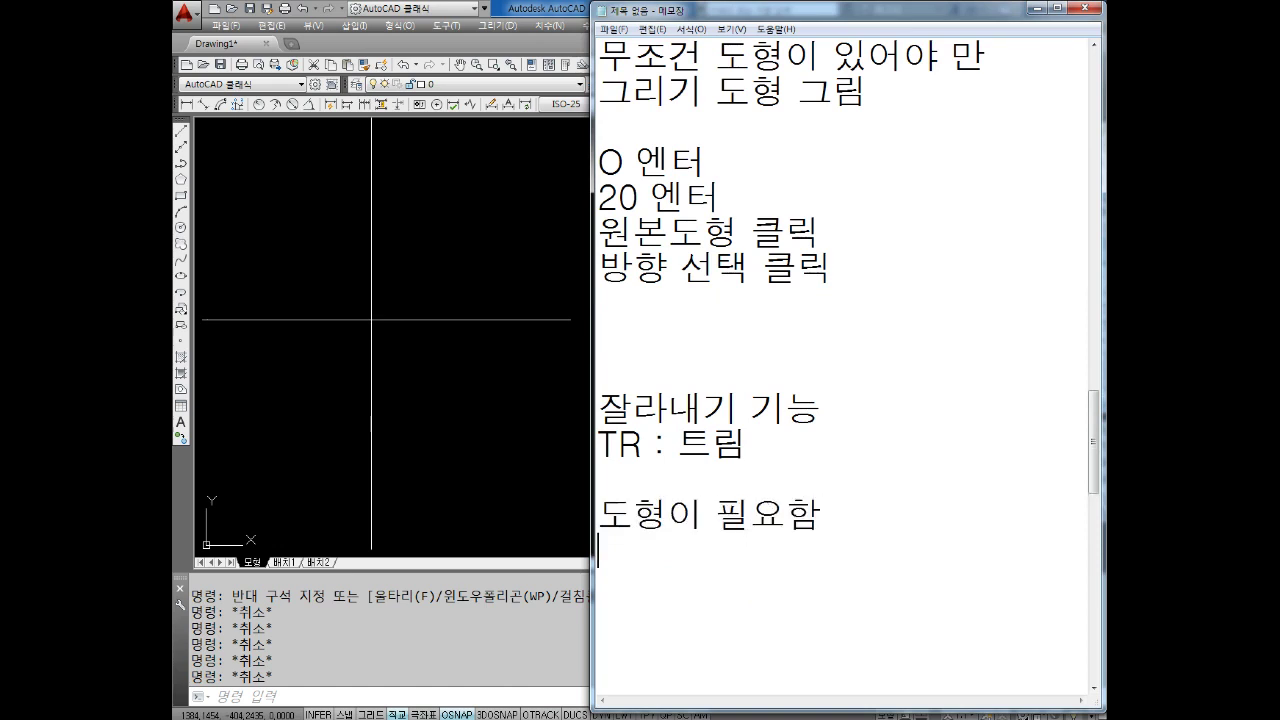
text(2개 이상)
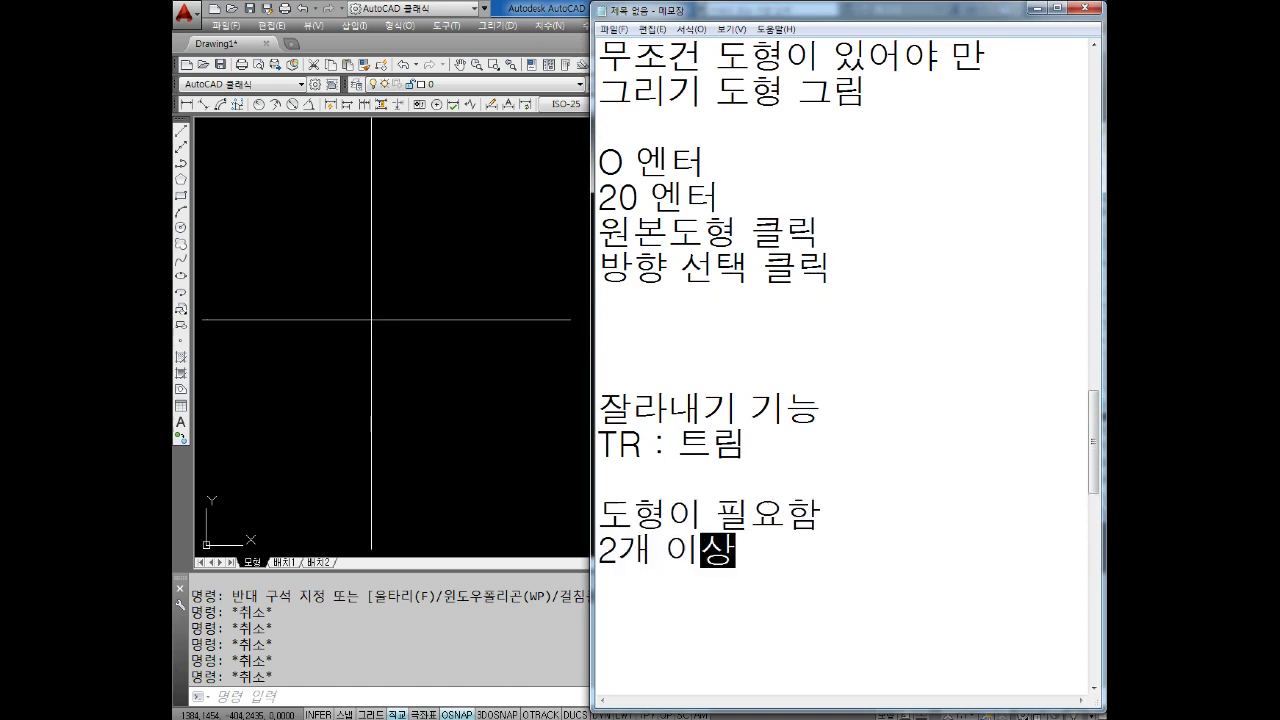
key(Return)
key(Return)
scroll(783, 459, down, 1)
scroll(783, 459, down, 2)
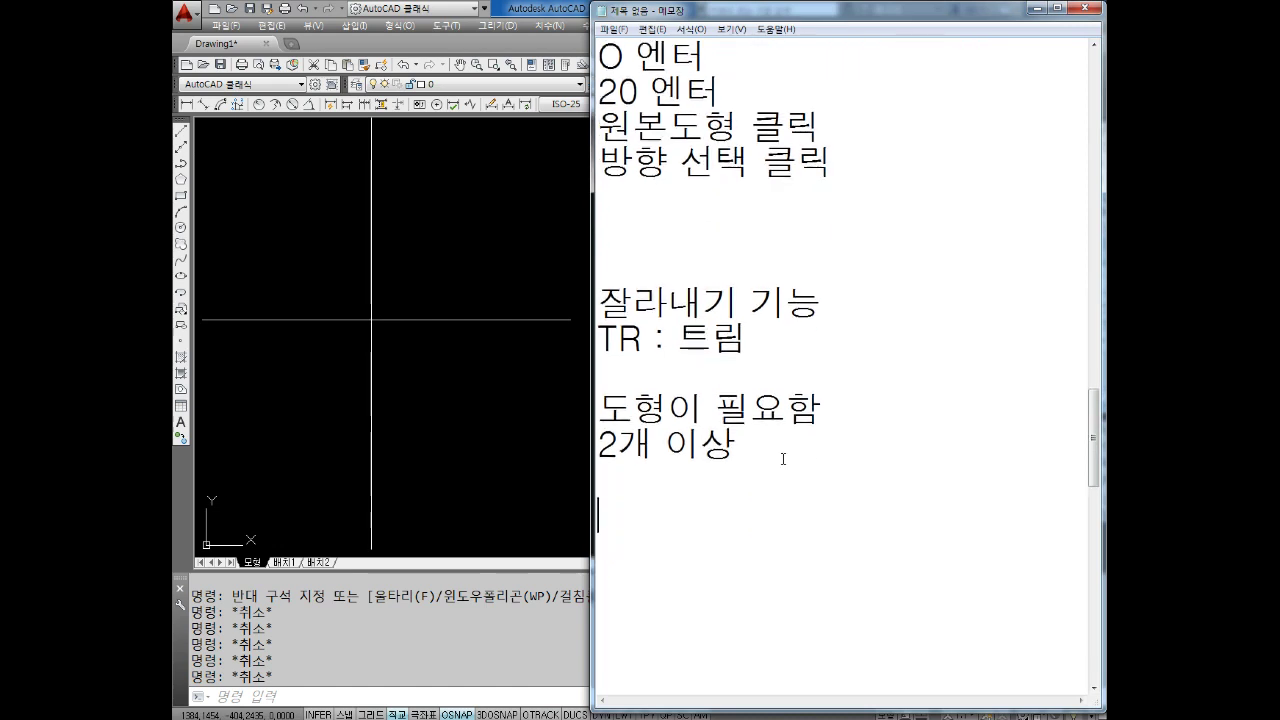
List the trim steps 'TR 엔터', '경계선 클릭', '엔터' and '자를선 클릭' line by line
text(TR )
text(엔ㅌㅓ)
key(Return)
text(RUD)
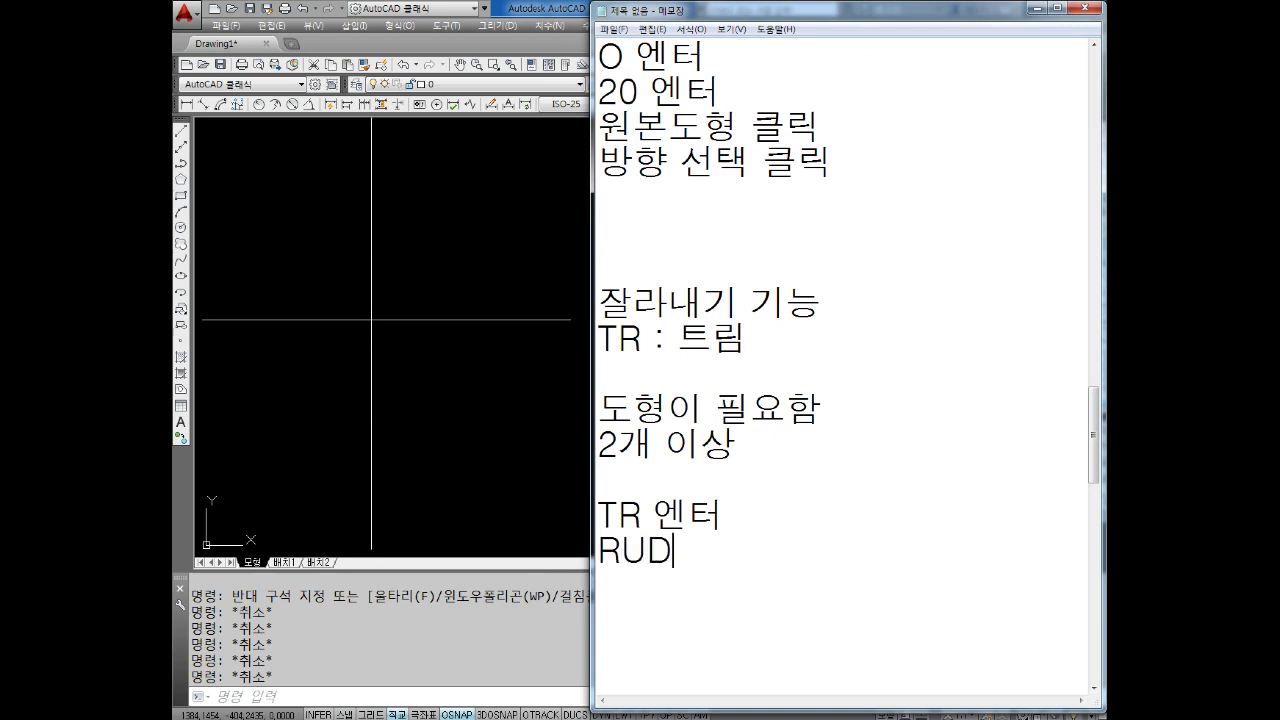
key(BackSpace)
key(BackSpace)
key(BackSpace)
text(경ㄱㅖ)
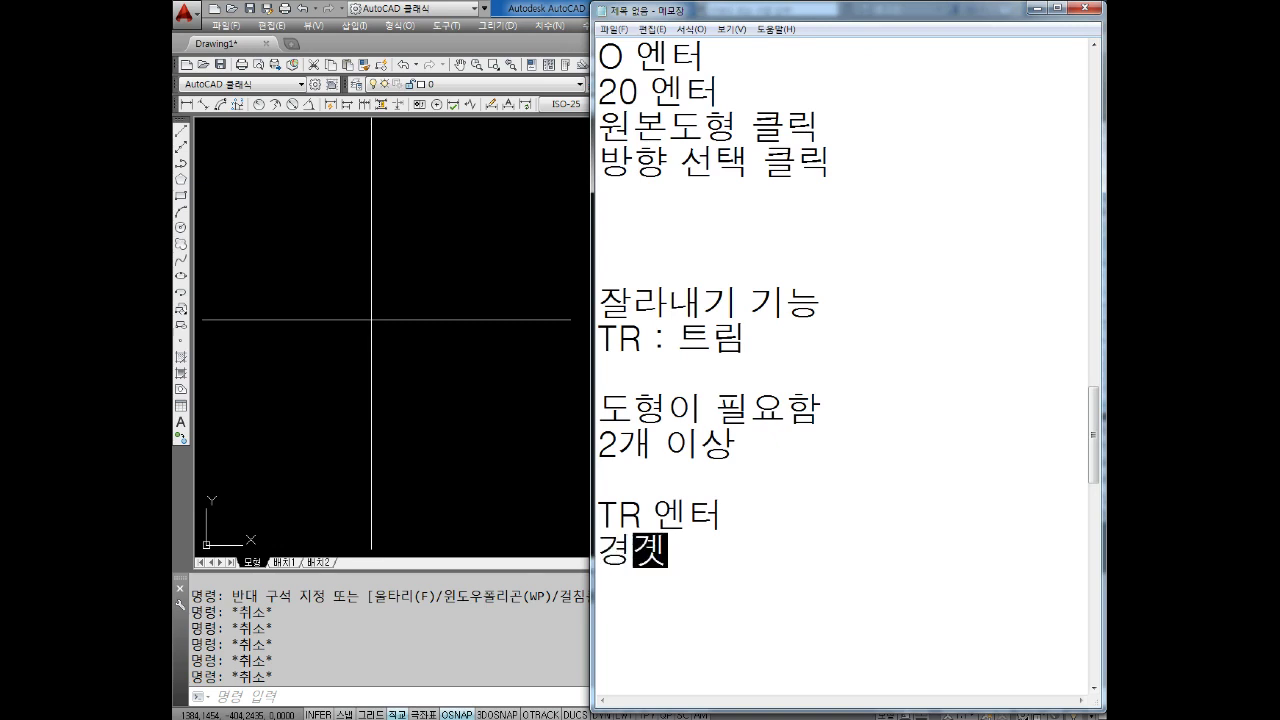
text(ㅅㅓㄴ 클ㄹㅣㄱ)
key(Return)
text(자)
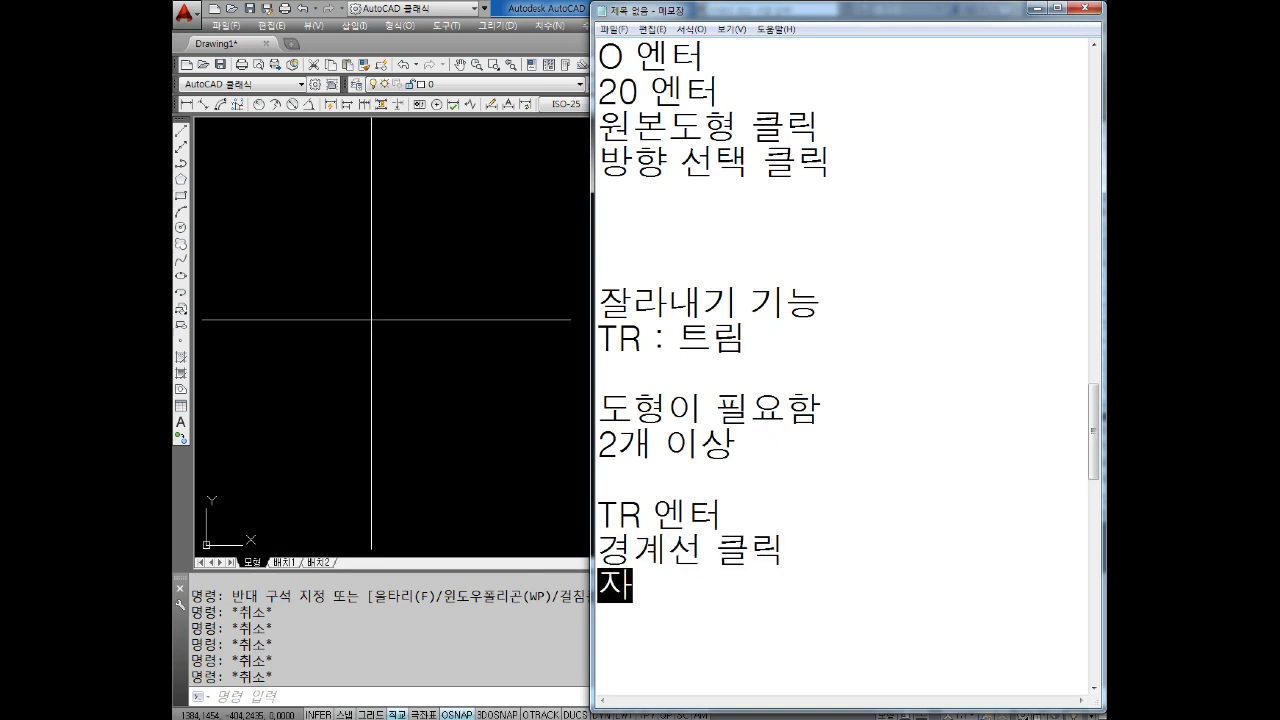
text(를 ㅅㅓㄴ ㅋ)
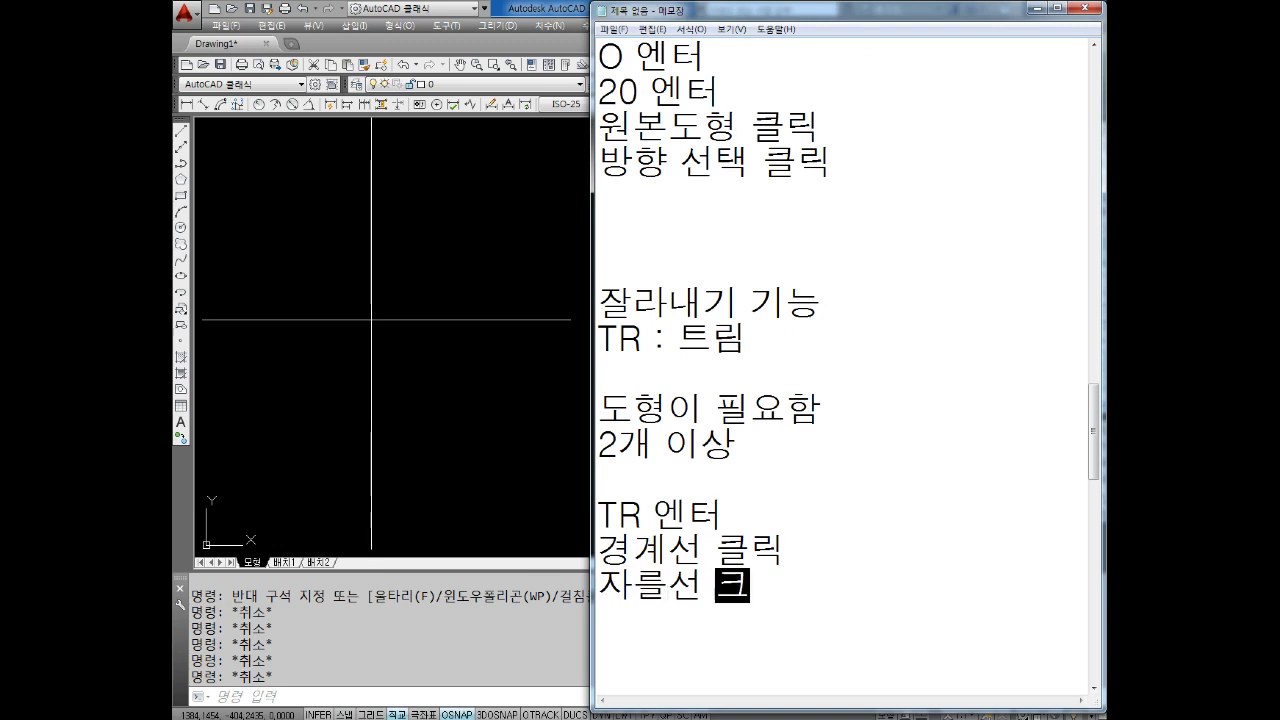
text(ㅡㄹㅣ)
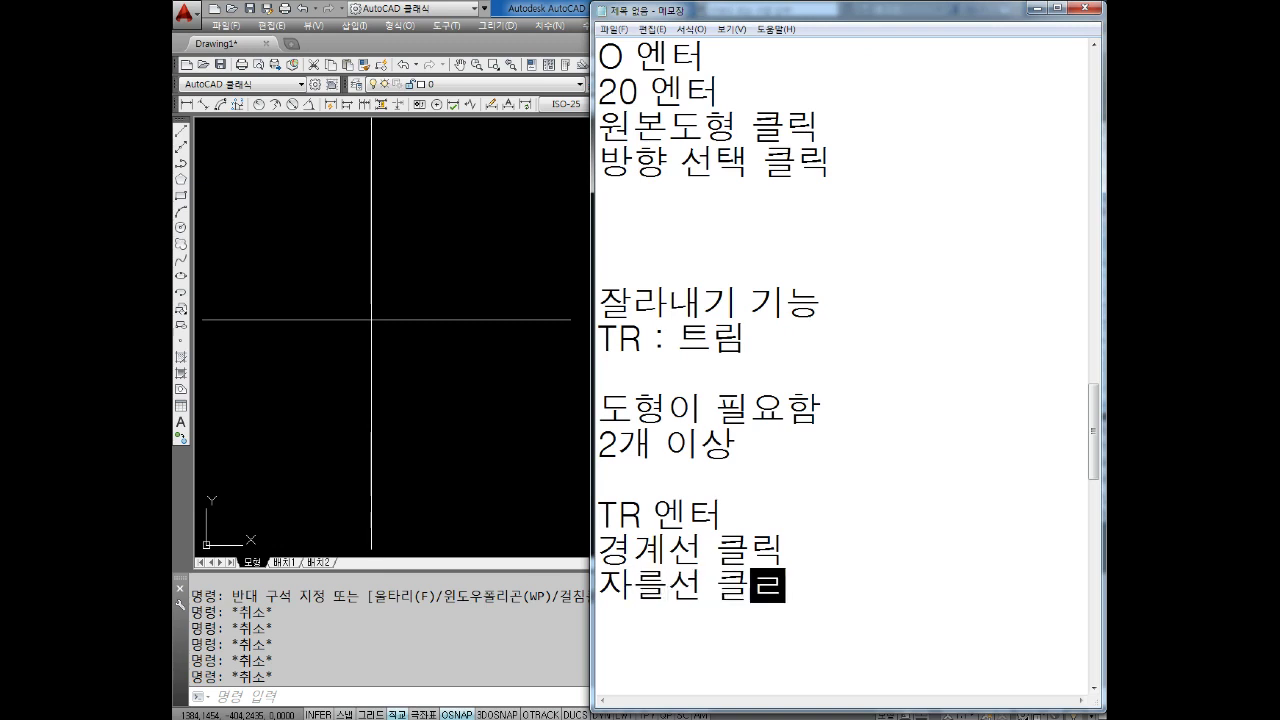
text(ㄱ)
key(Return)
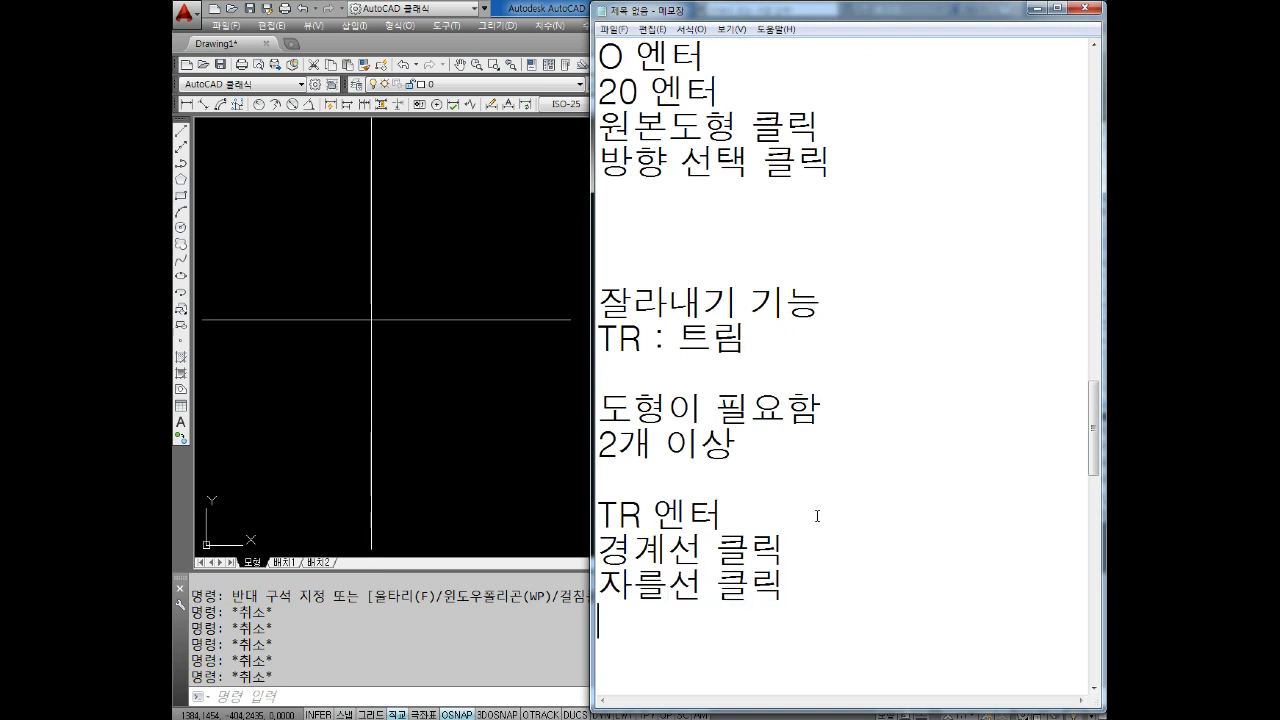
click(817, 548)
key(Return)
text(ㅇㅔㄴㅌㅓ)
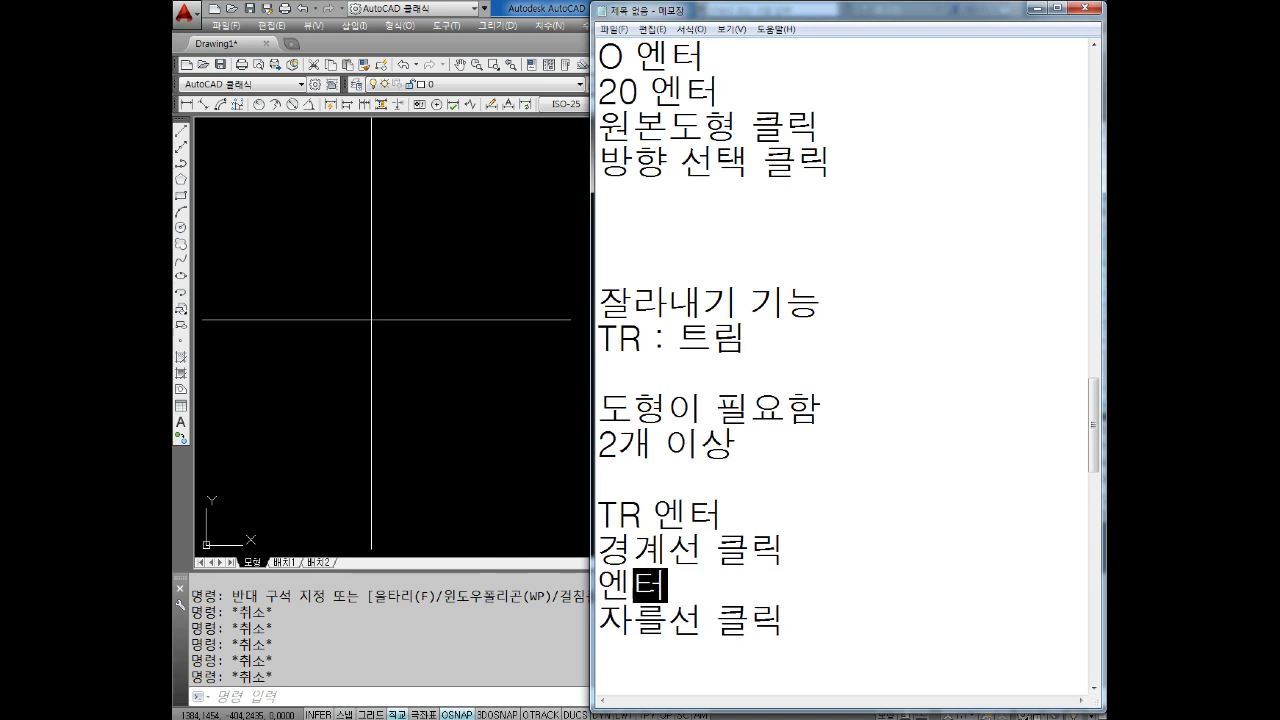
key(Return)
key(BackSpace)
key(Down)
key(Down)
key(Down)
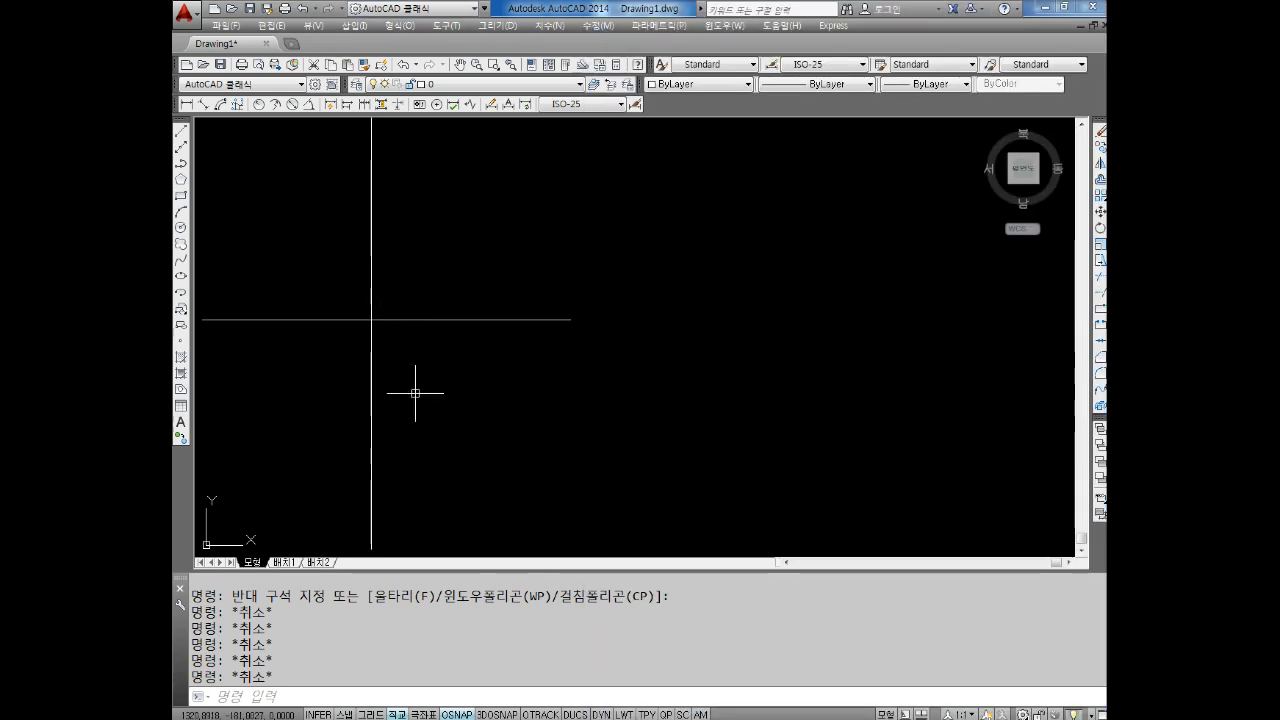
click(413, 391)
text(TR)
key(Return)
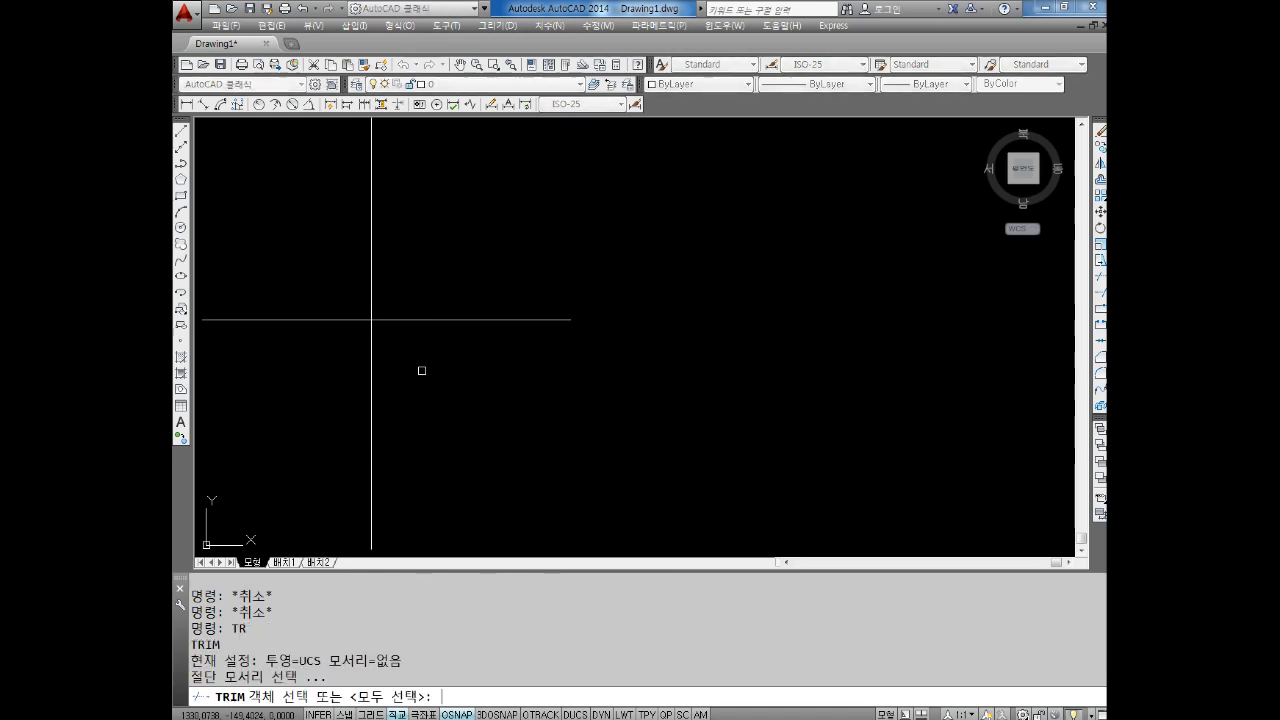
middle_drag(326, 237, 400, 283)
click(556, 365)
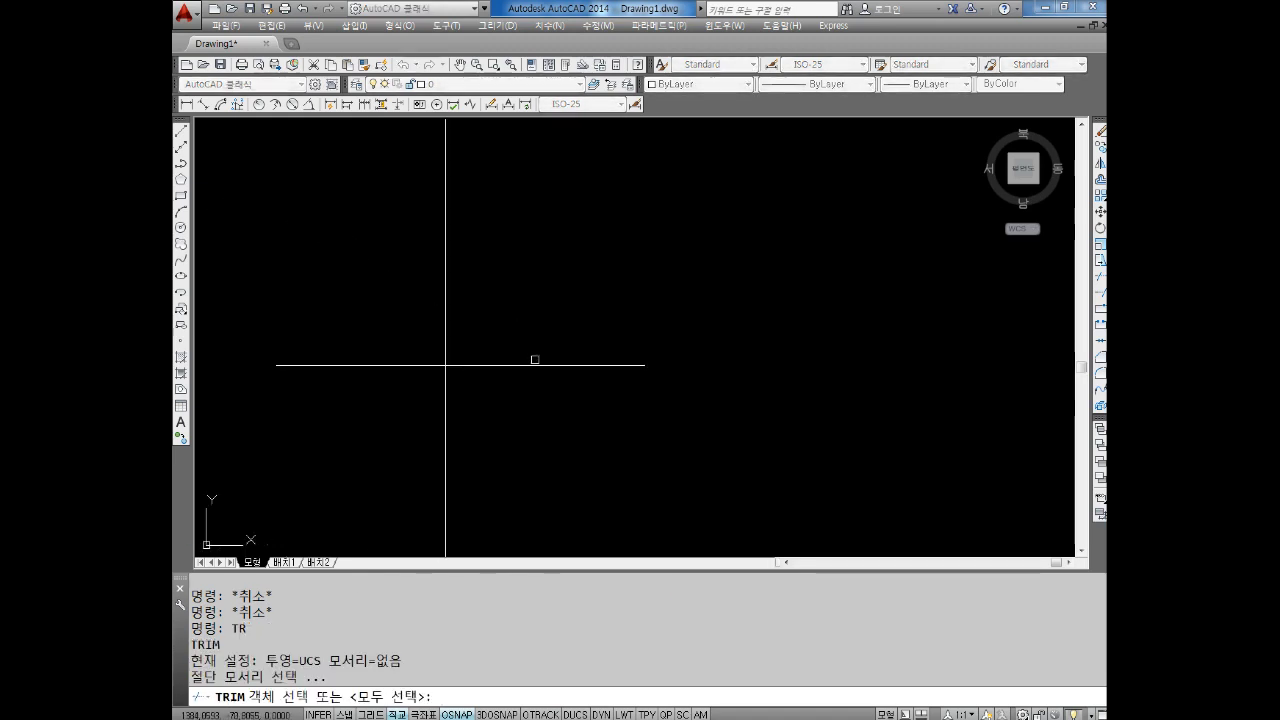
middle_drag(494, 340, 564, 369)
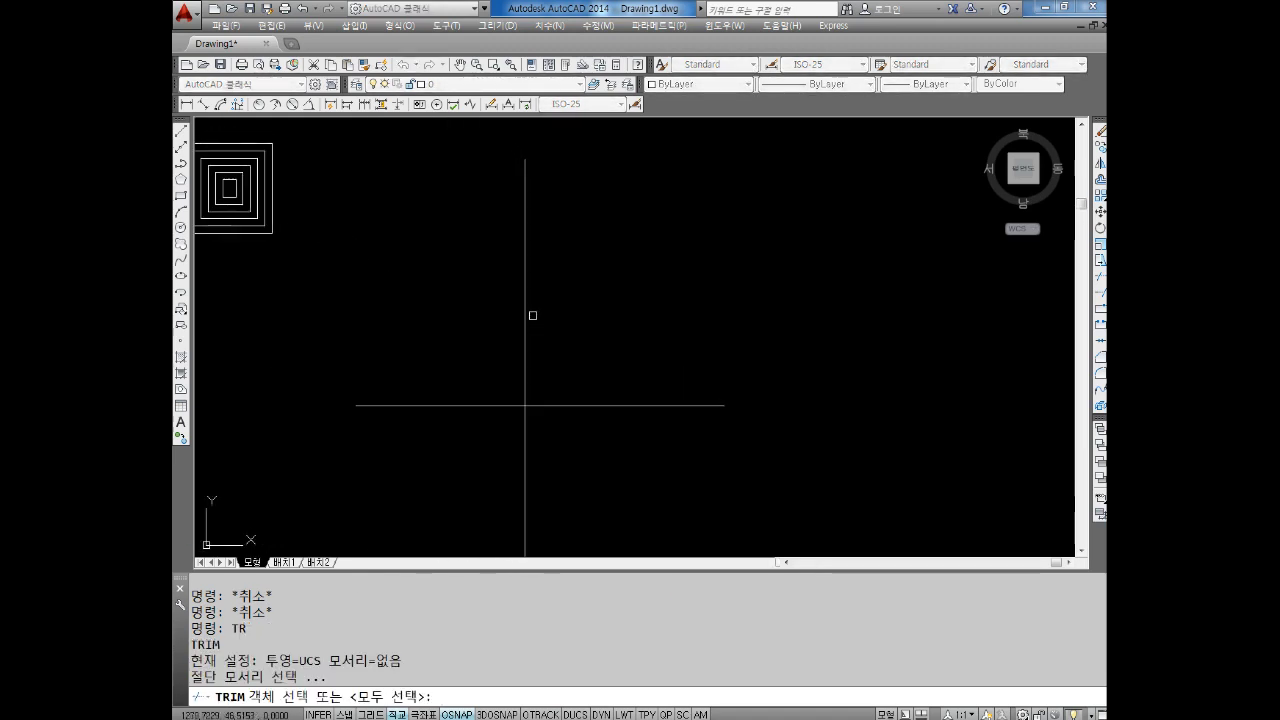
click(586, 268)
click(455, 303)
middle_drag(746, 377, 709, 335)
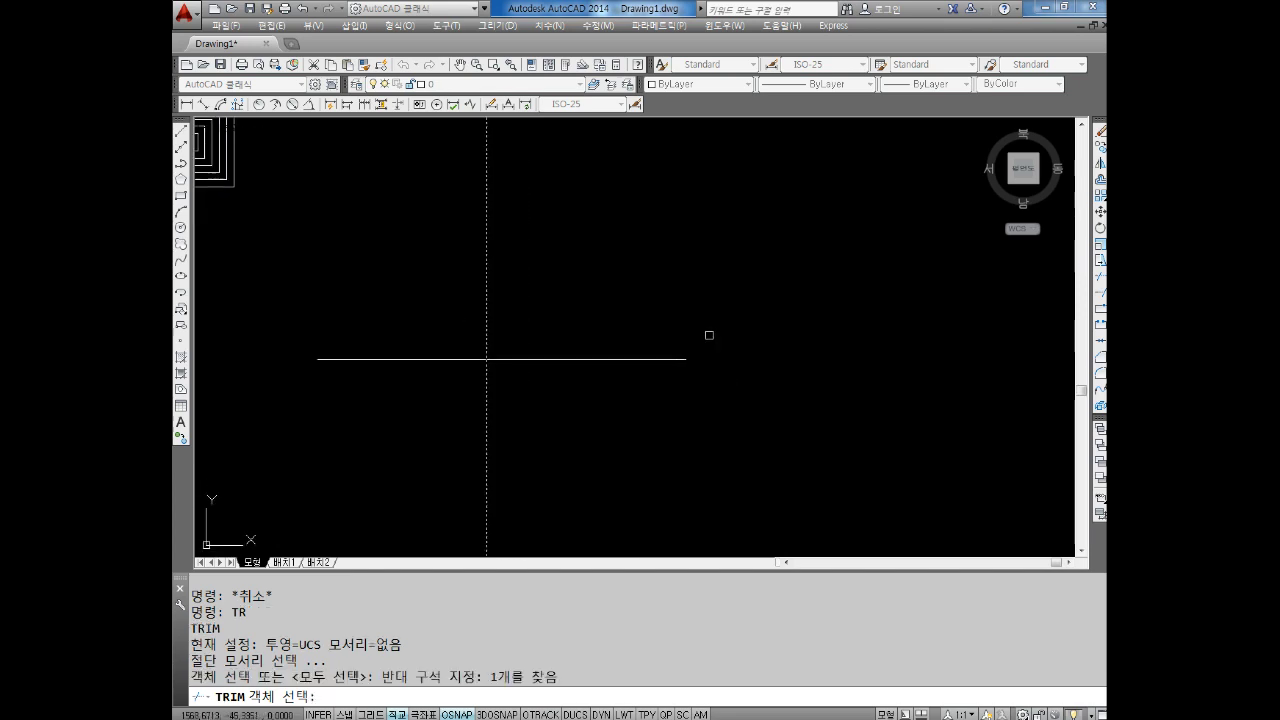
click(552, 192)
click(458, 236)
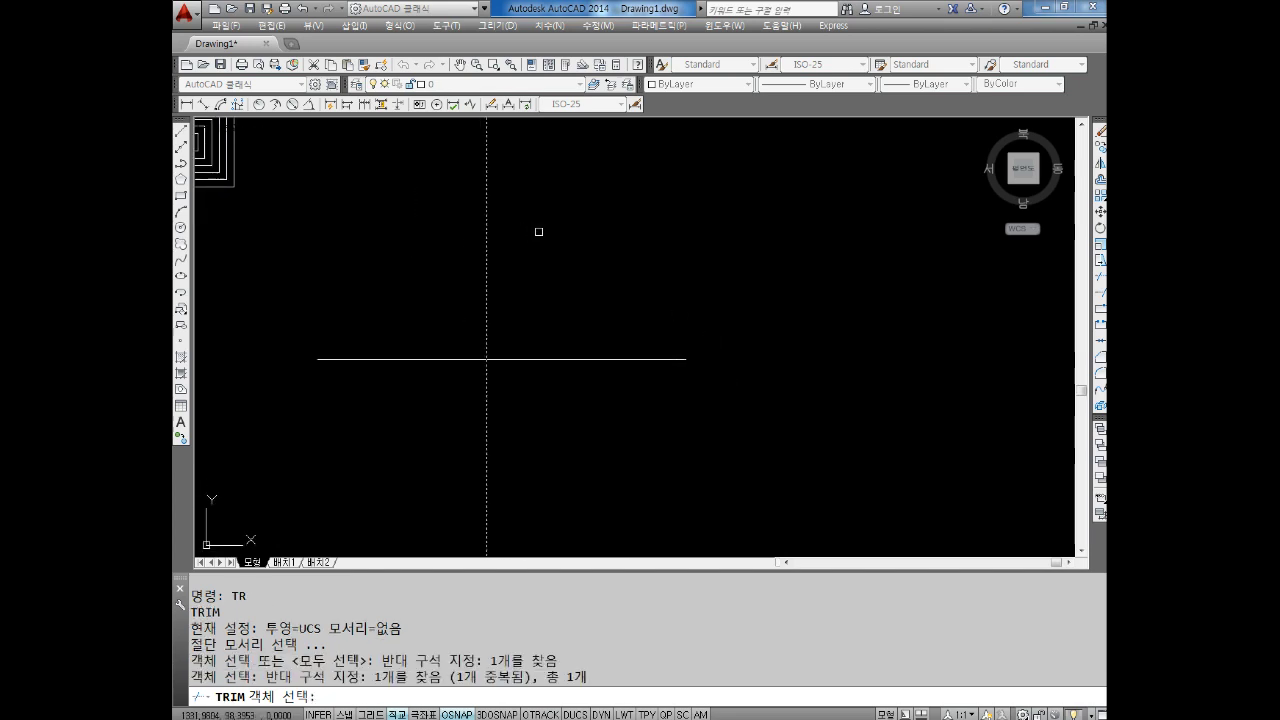
key(Return)
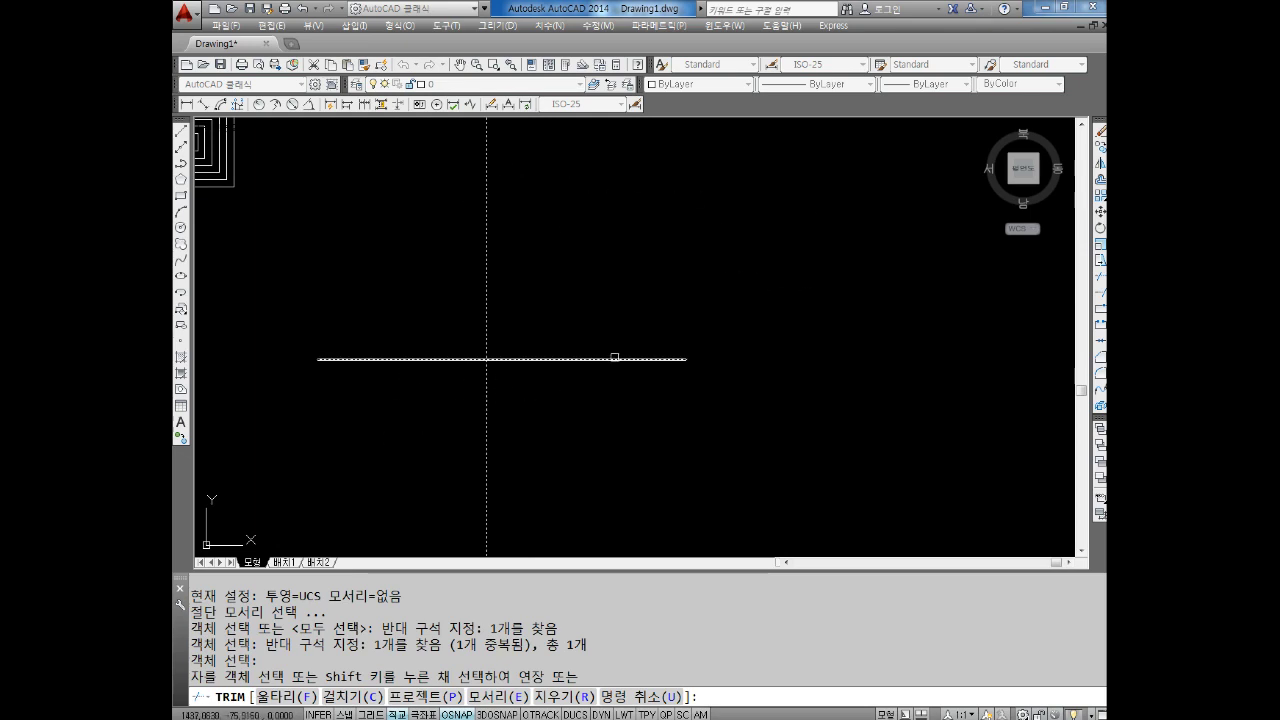
click(688, 358)
scroll(555, 395, down, 5)
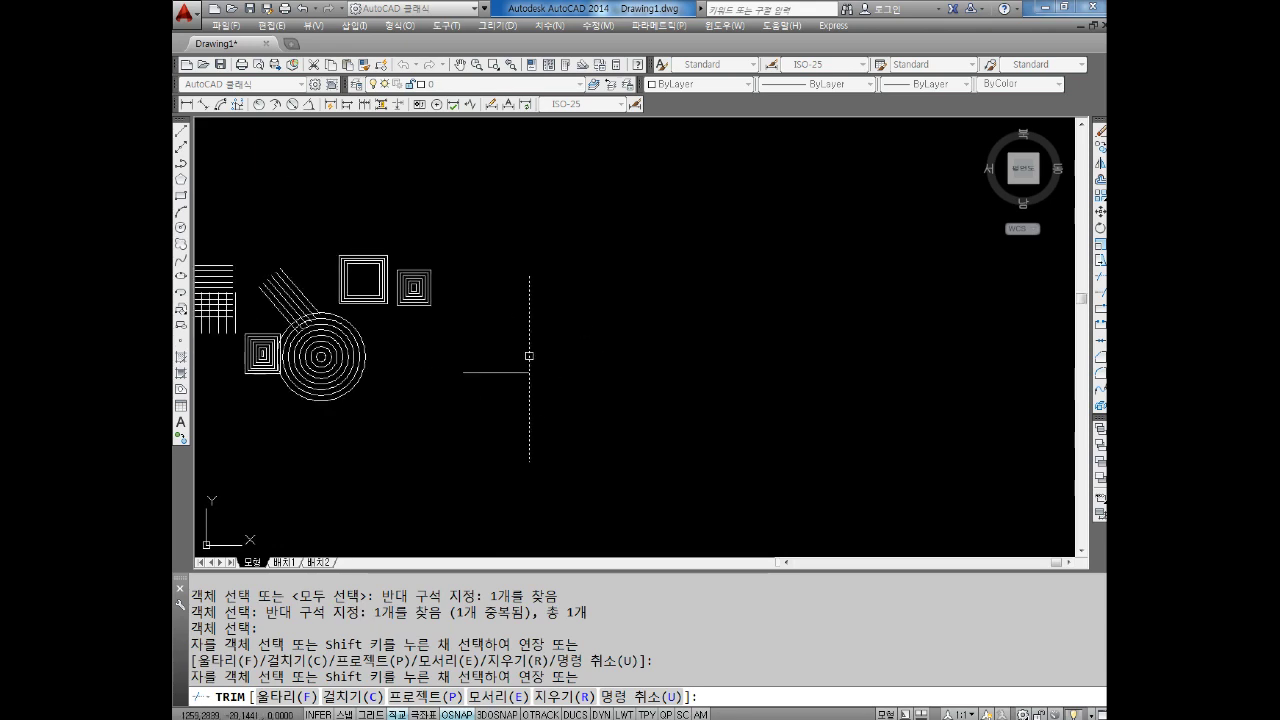
scroll(536, 375, up, 2)
scroll(520, 380, up, 2)
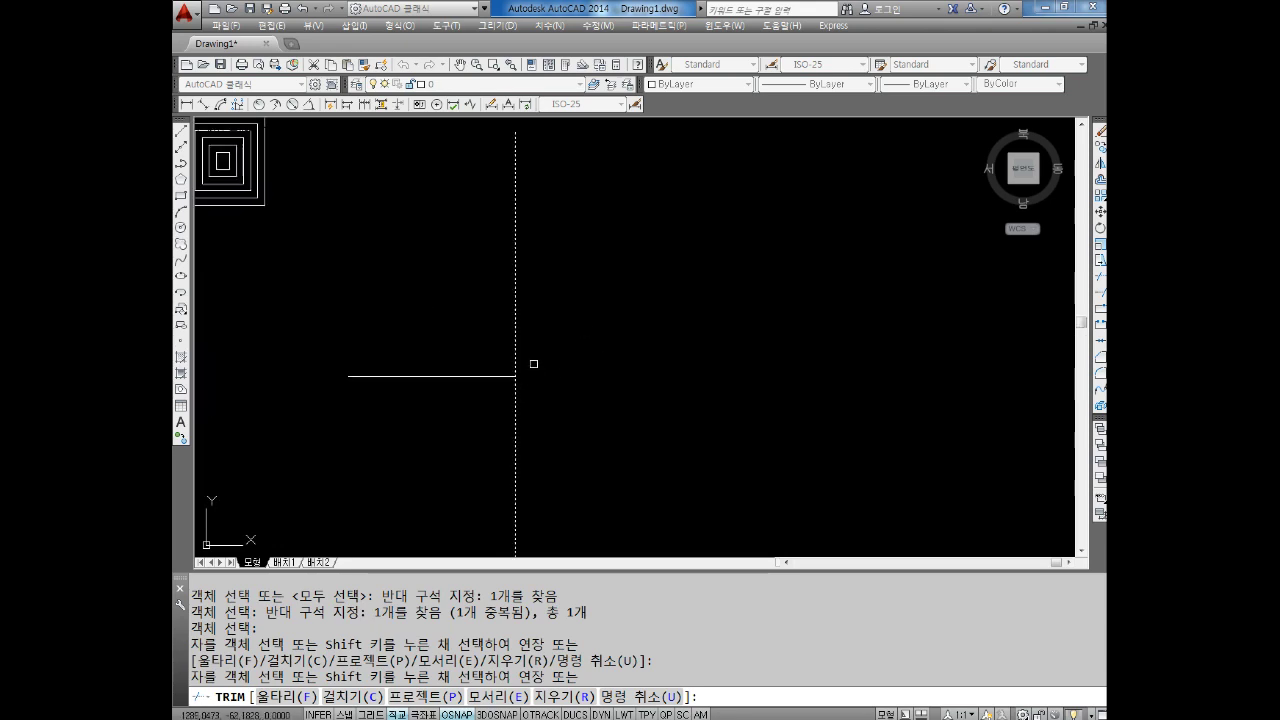
key(Escape)
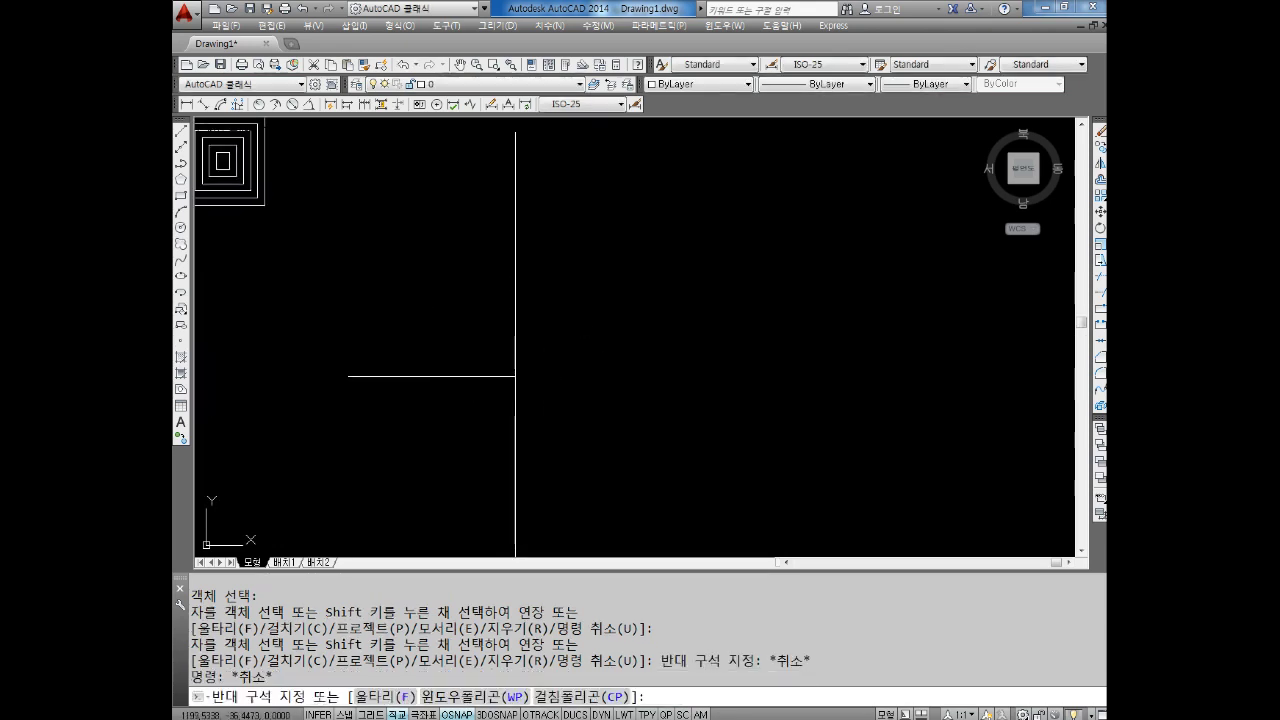
drag(480, 345, 429, 437)
drag(454, 347, 408, 434)
key(Escape)
key(Escape)
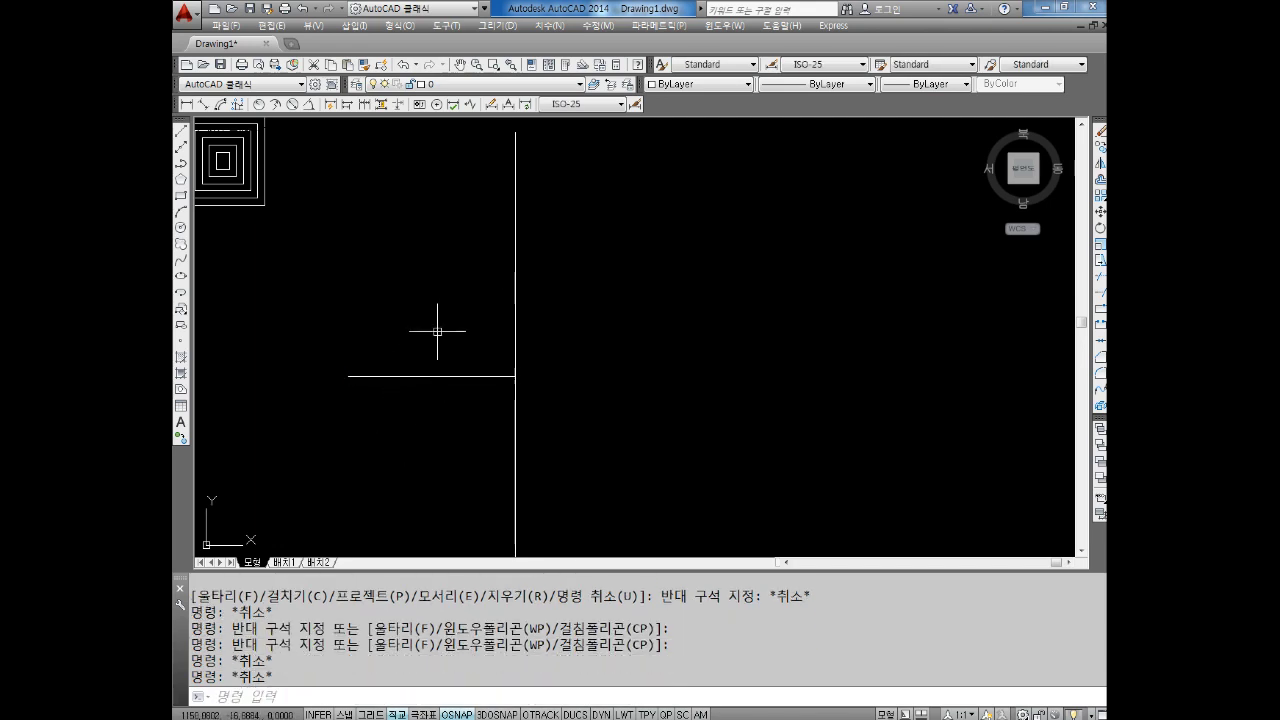
mouse_move(437, 329)
mouse_down()
mouse_move(414, 405)
mouse_move(431, 387)
mouse_up()
key(Escape)
click(431, 387)
key(Escape)
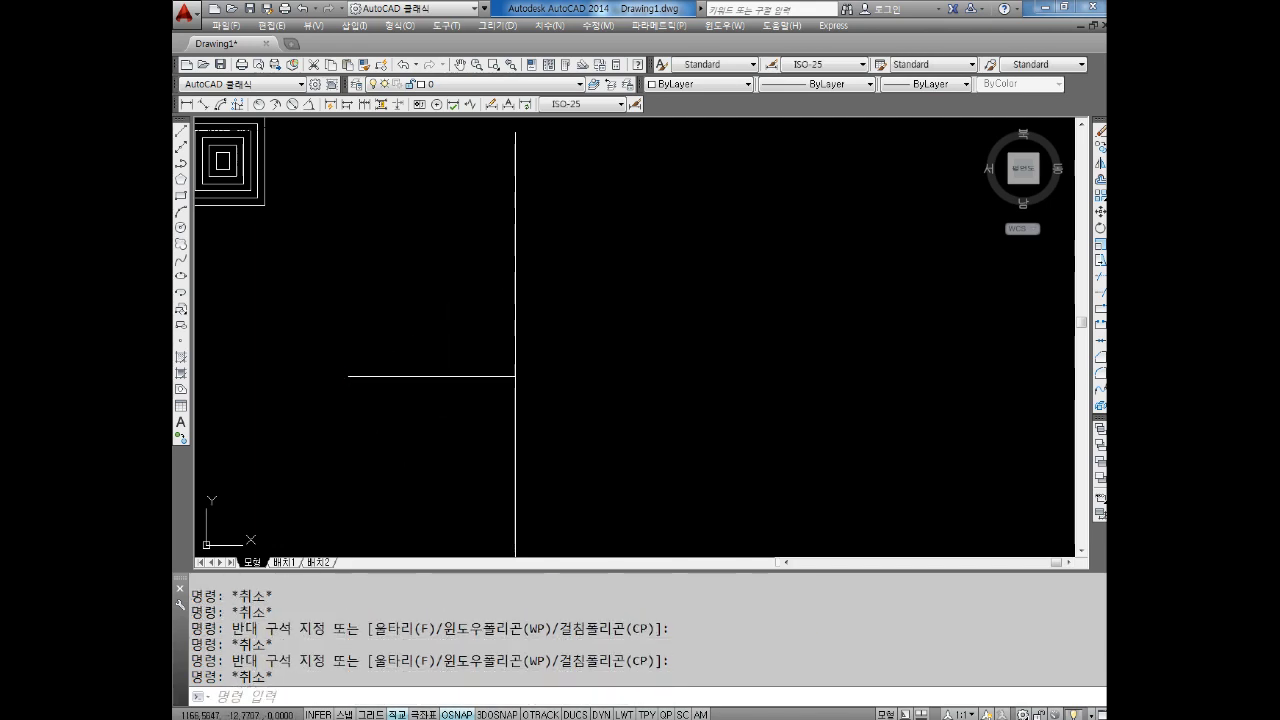
click(429, 376)
click(400, 420)
key(Escape)
click(449, 295)
click(381, 476)
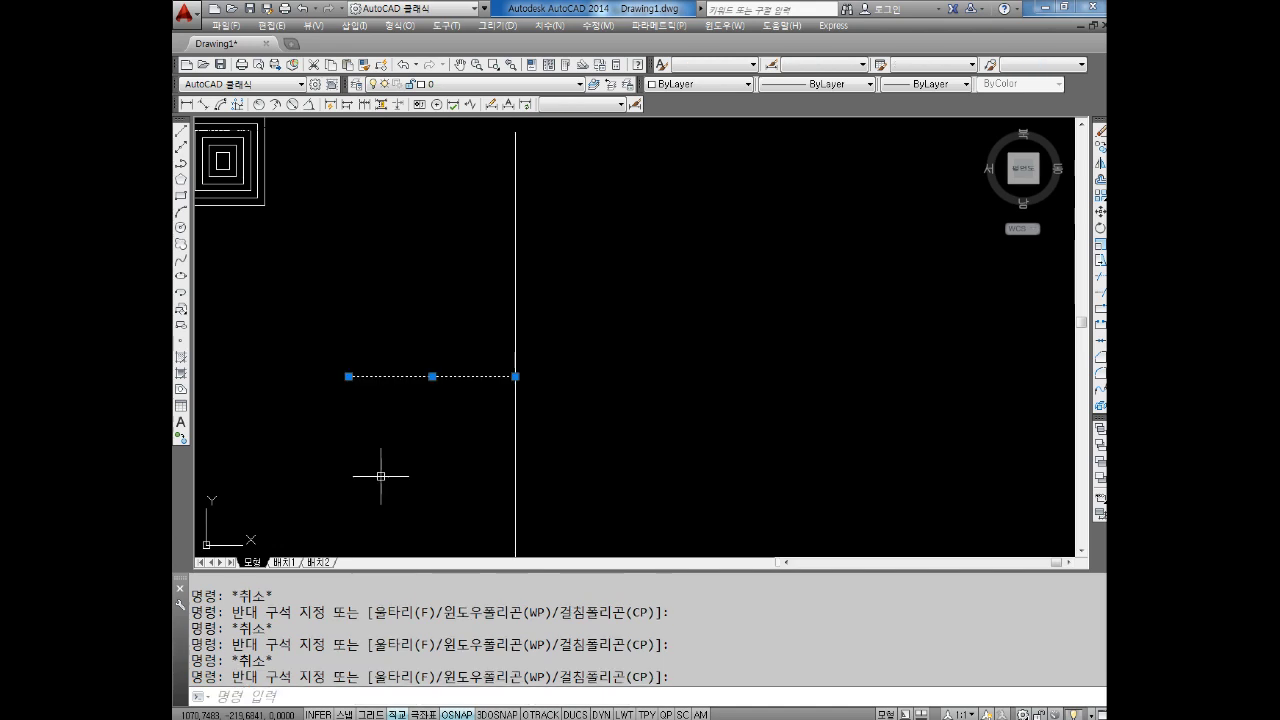
key(Delete)
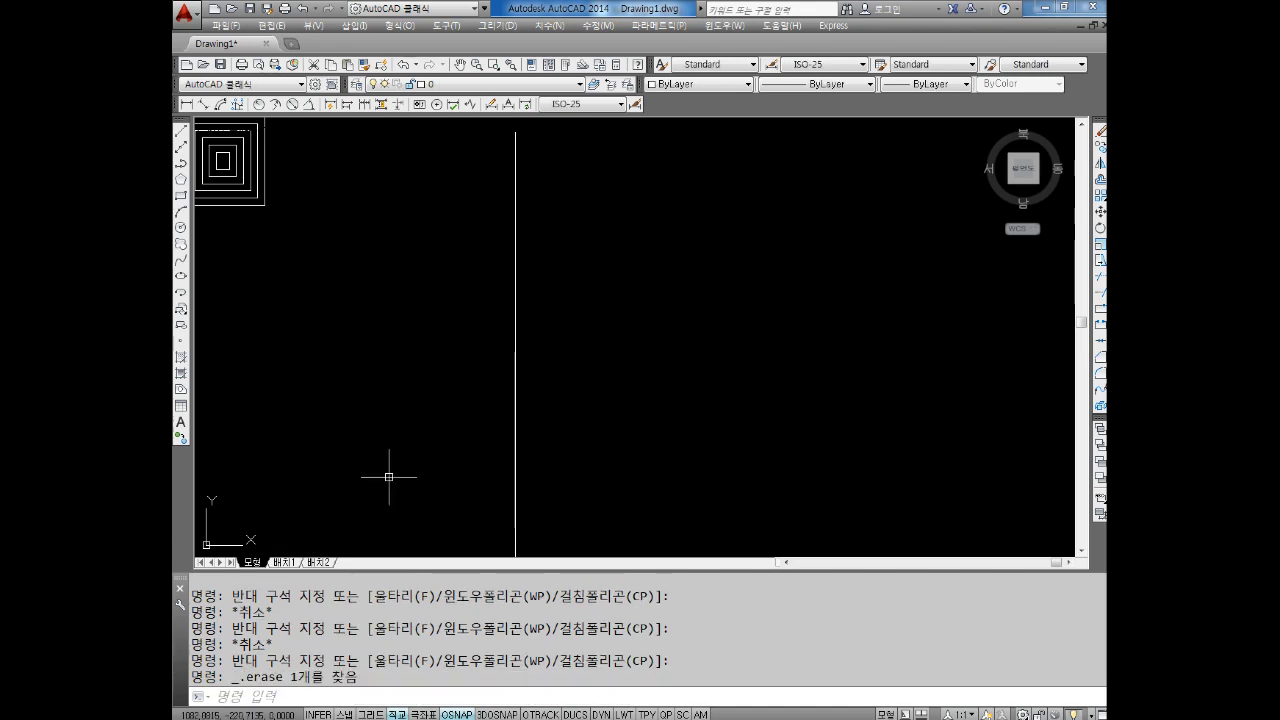
key(Escape)
text(u)
key(Return)
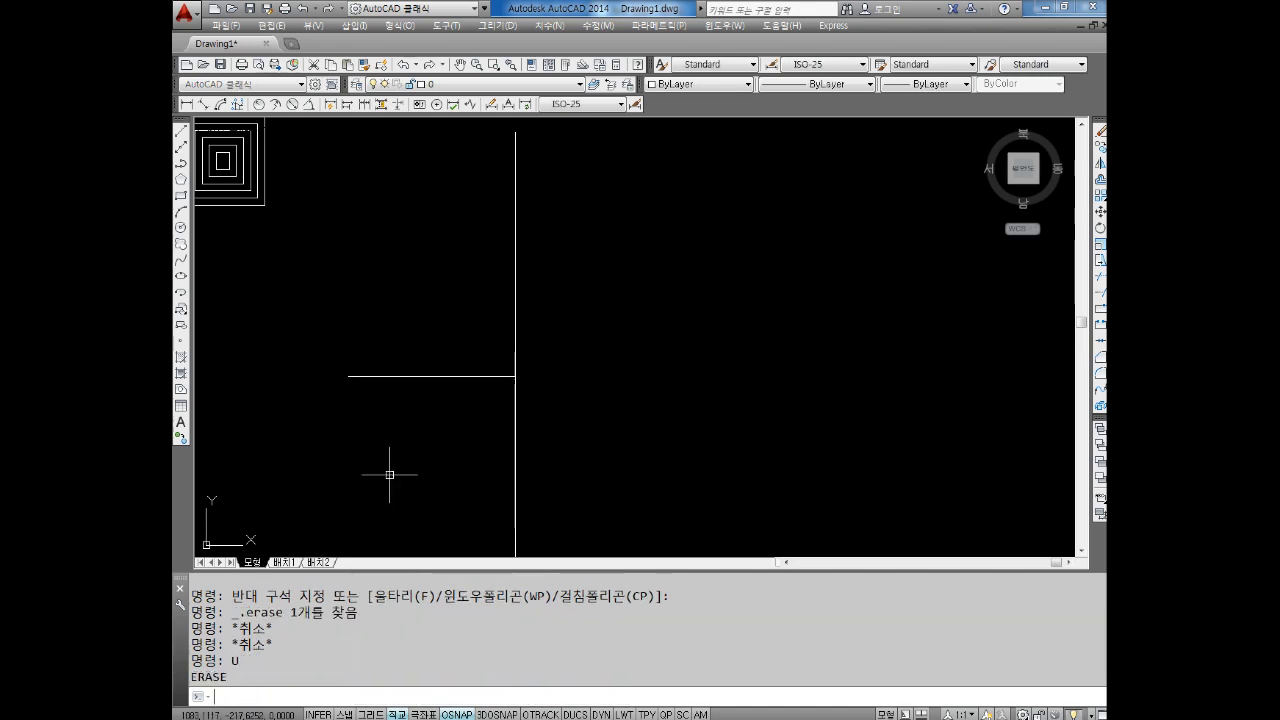
text(u)
key(Return)
key(Escape)
key(Escape)
scroll(394, 423, down, 4)
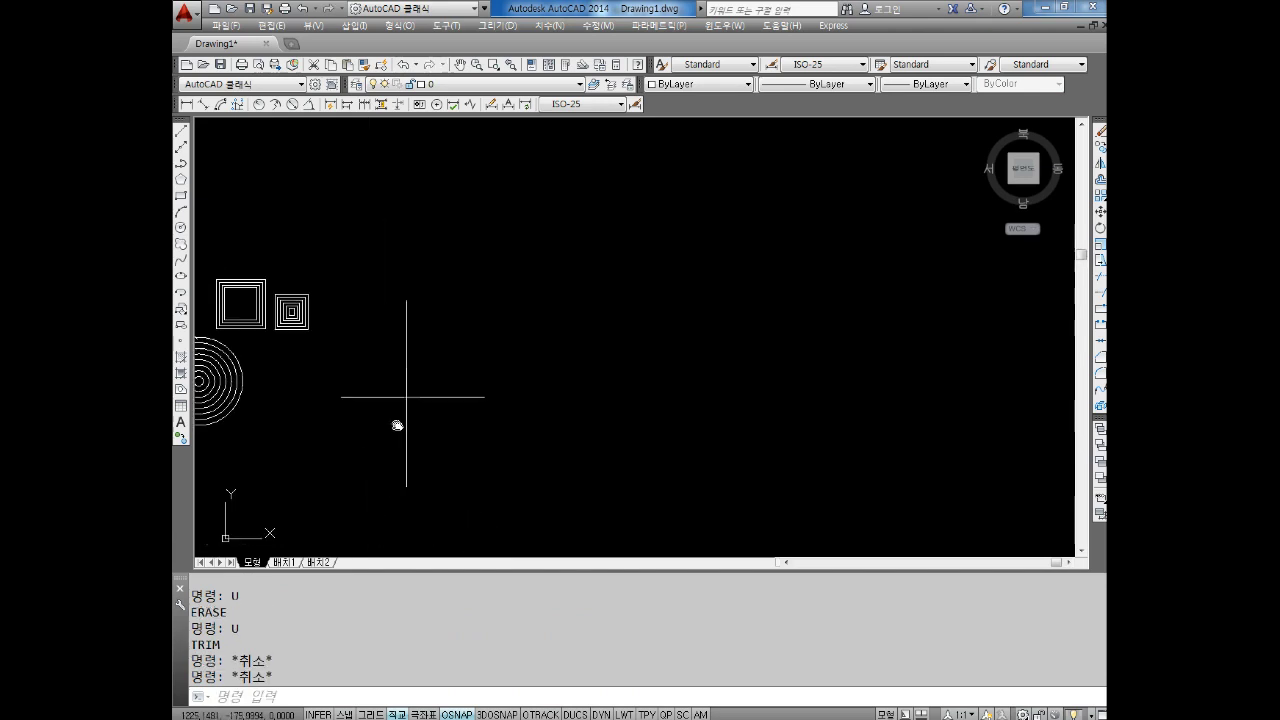
scroll(457, 391, up, 2)
key(Escape)
key(Escape)
text(r)
key(Return)
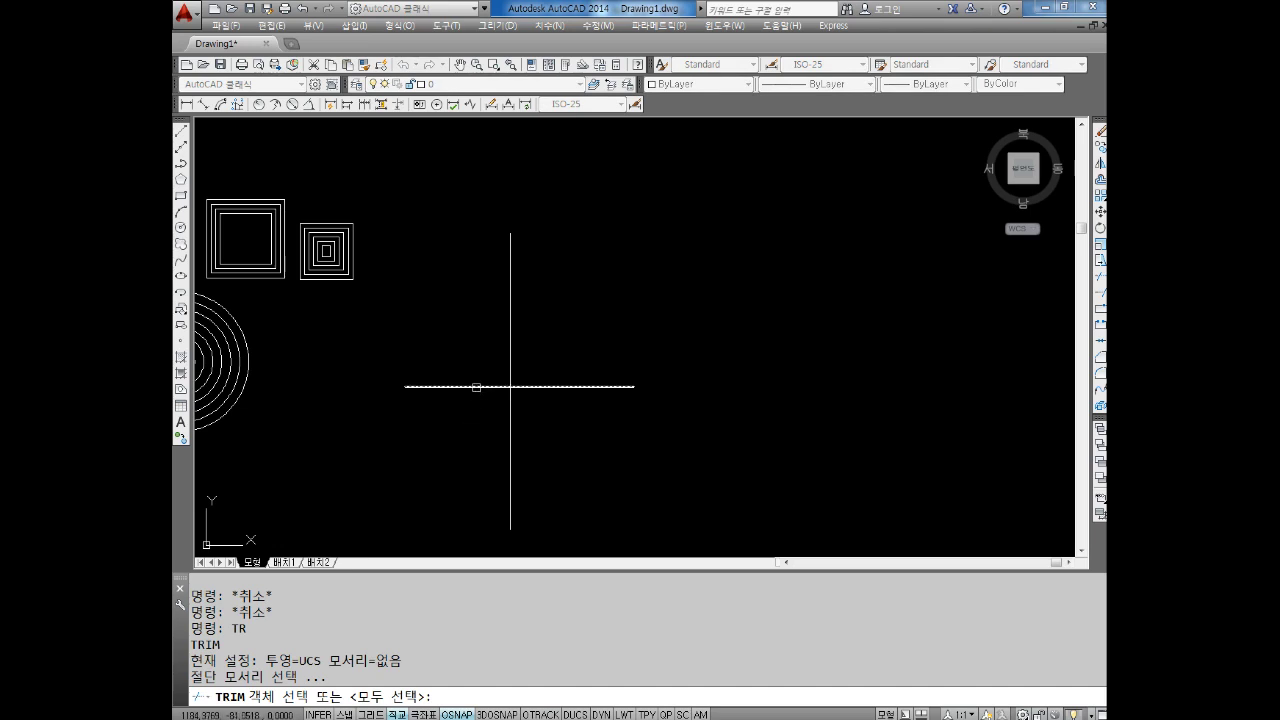
click(476, 387)
key(Return)
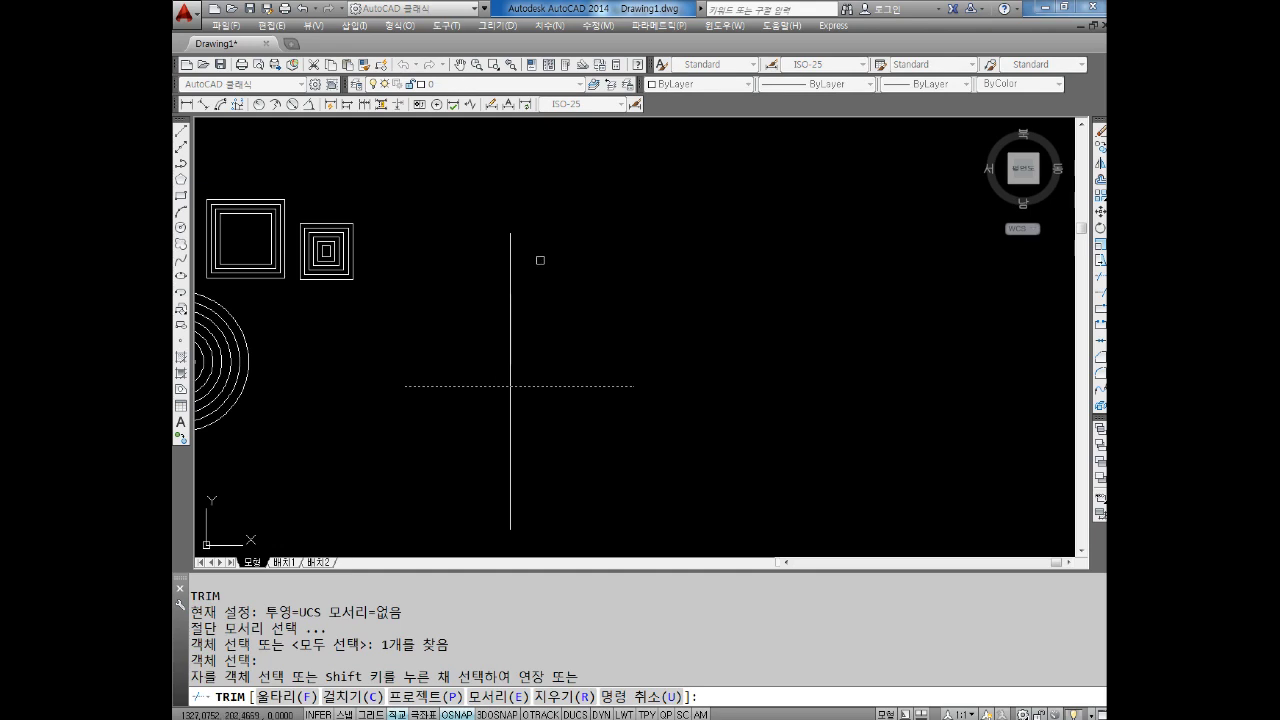
click(545, 251)
click(409, 300)
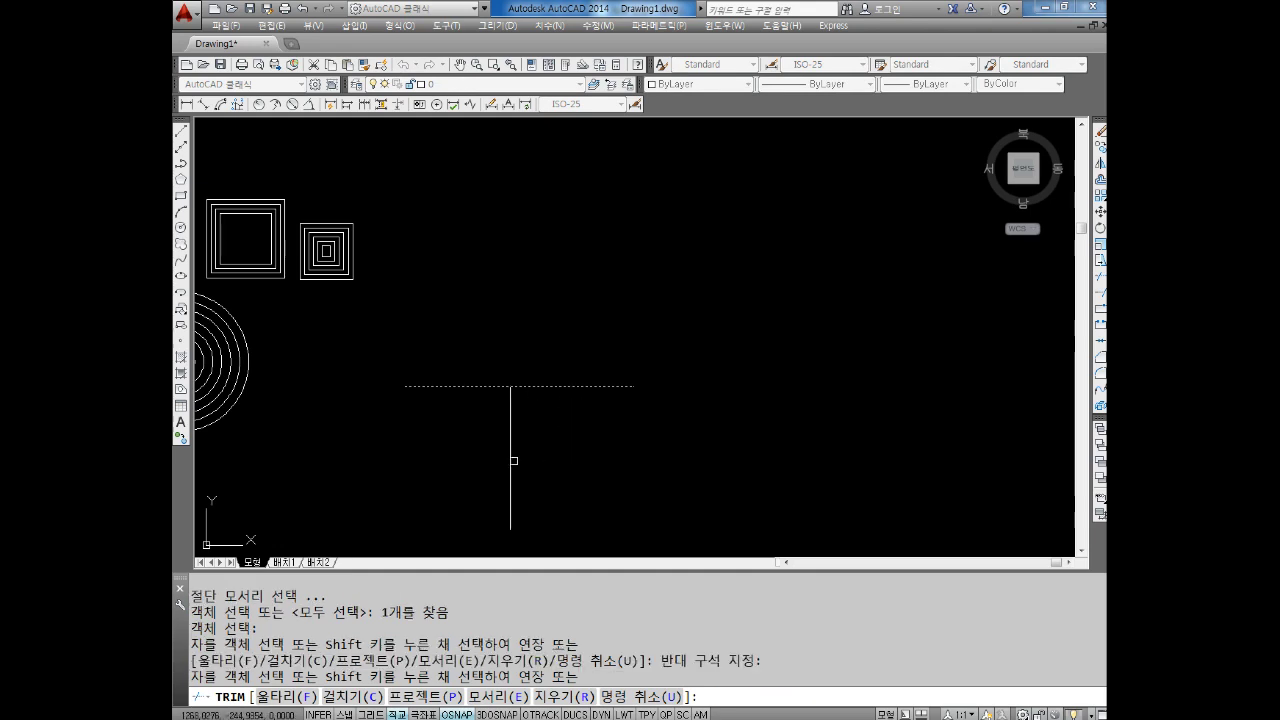
scroll(519, 413, up, 2)
click(536, 433)
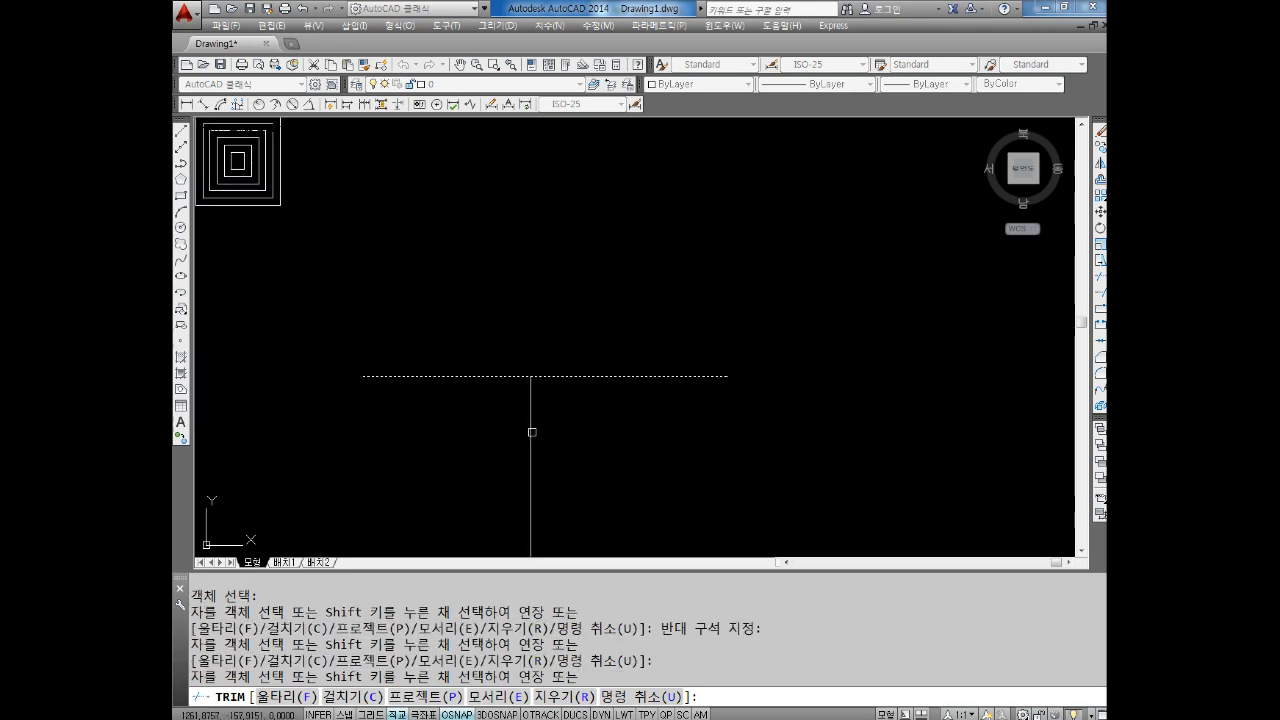
click(530, 428)
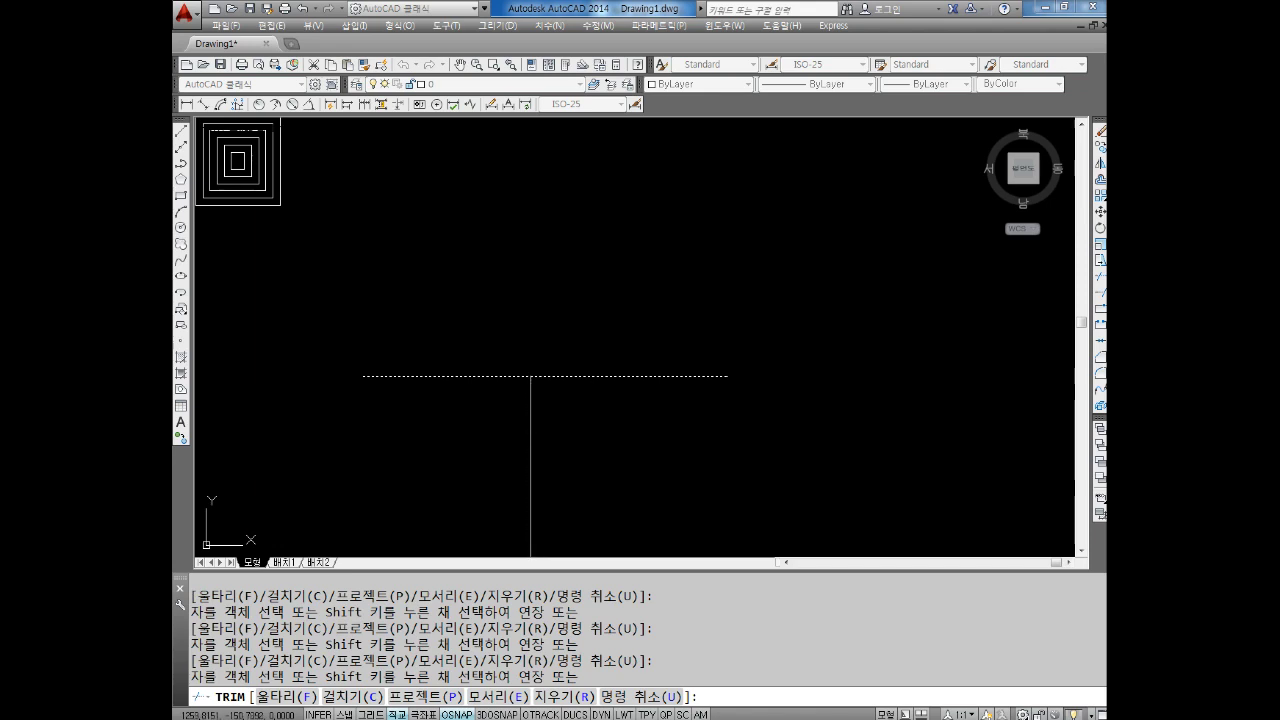
key(Escape)
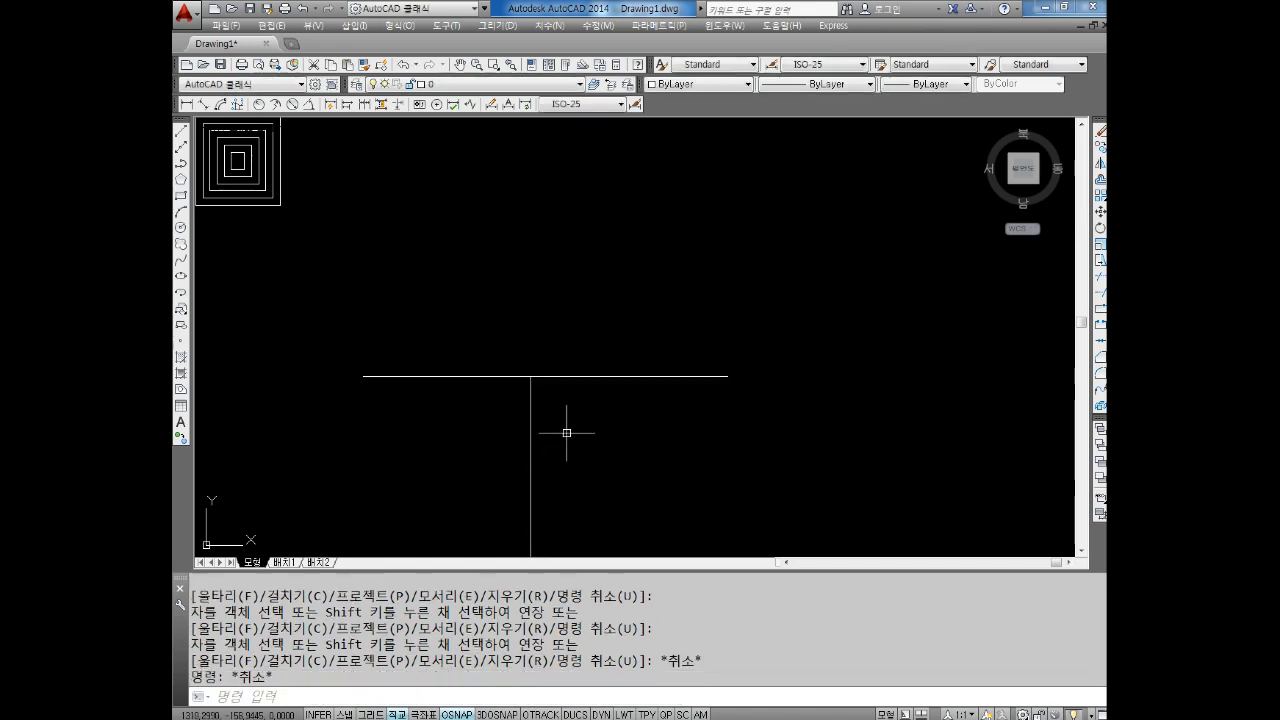
click(565, 422)
click(431, 459)
key(Delete)
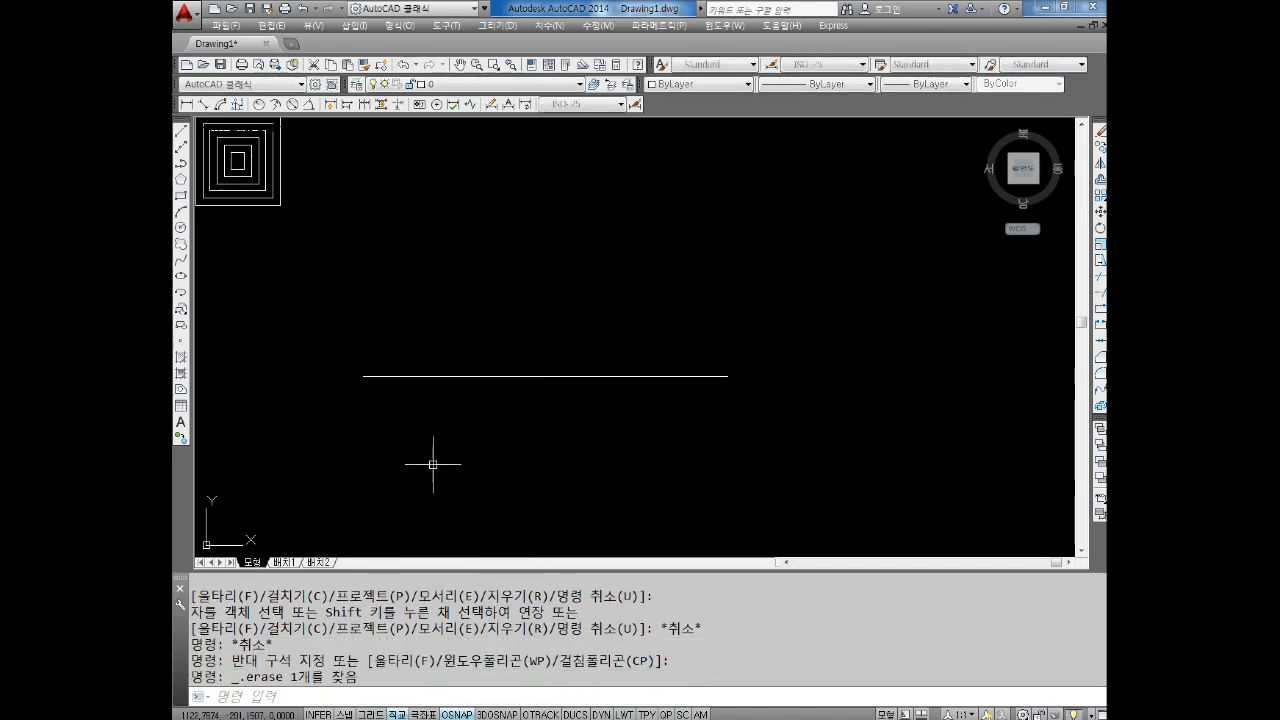
key(Escape)
key(Escape)
key(Escape)
key(Escape)
text(u)
key(Return)
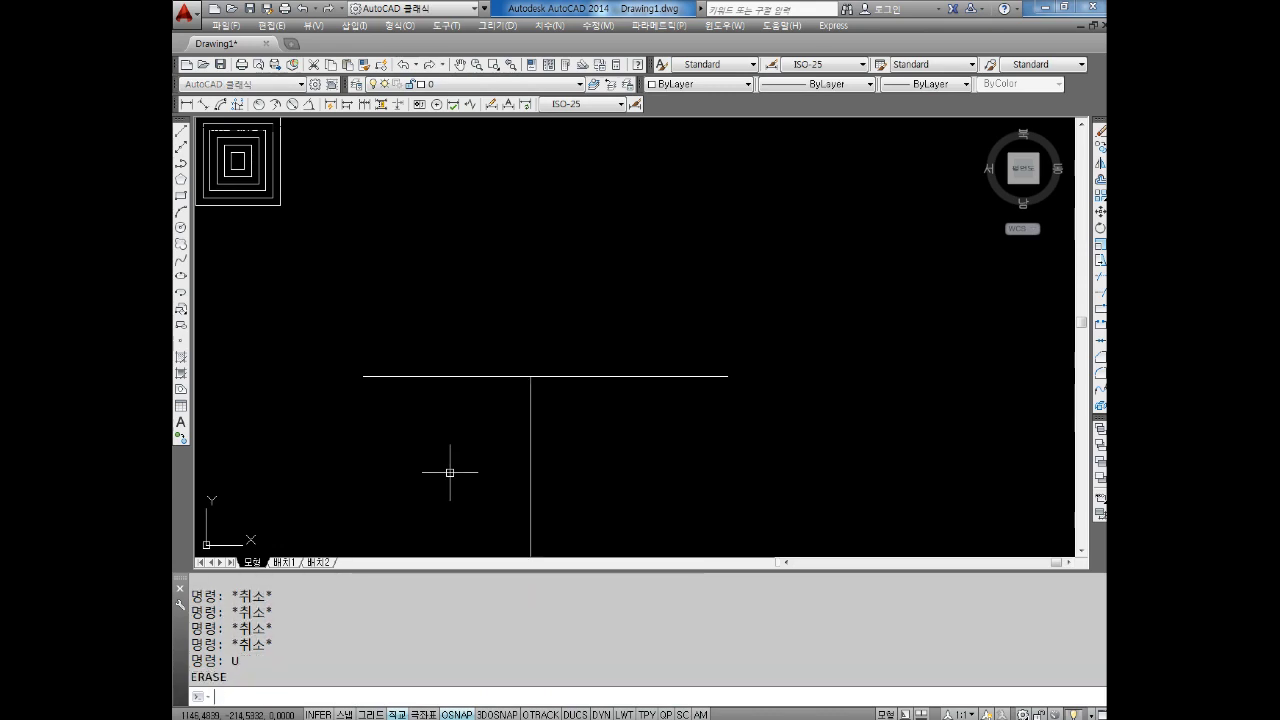
text(u)
key(Return)
key(Escape)
key(Escape)
key(Escape)
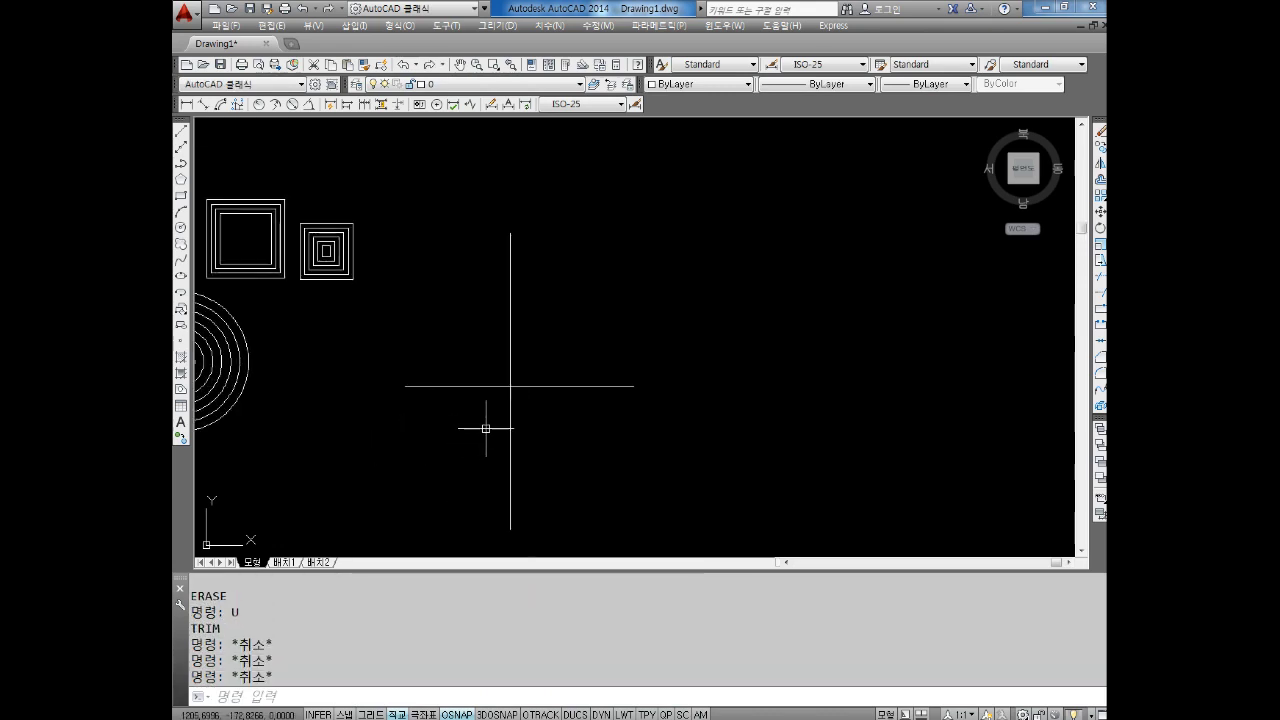
middle_drag(486, 426, 499, 414)
mouse_move(555, 640)
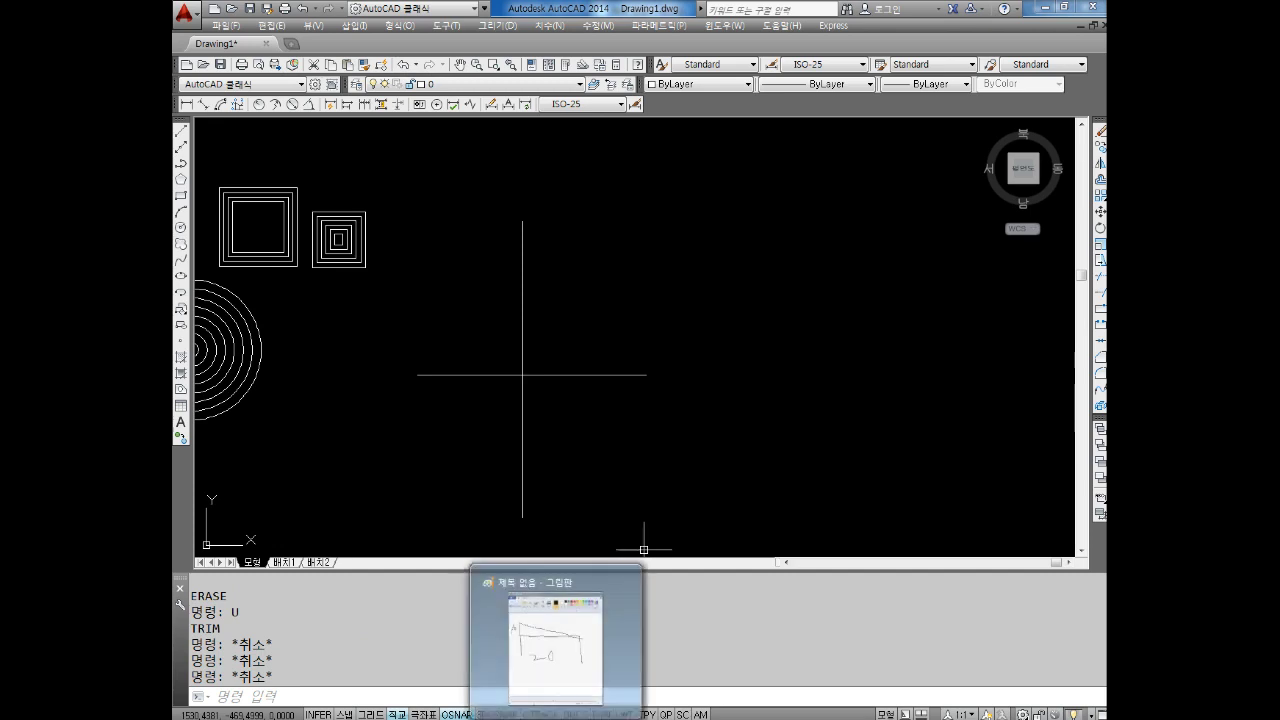
In Notepad, note '기본형', then '작업자한테 편리하게' and '작업순서 바뀜' on new lines
key(alt+Tab)
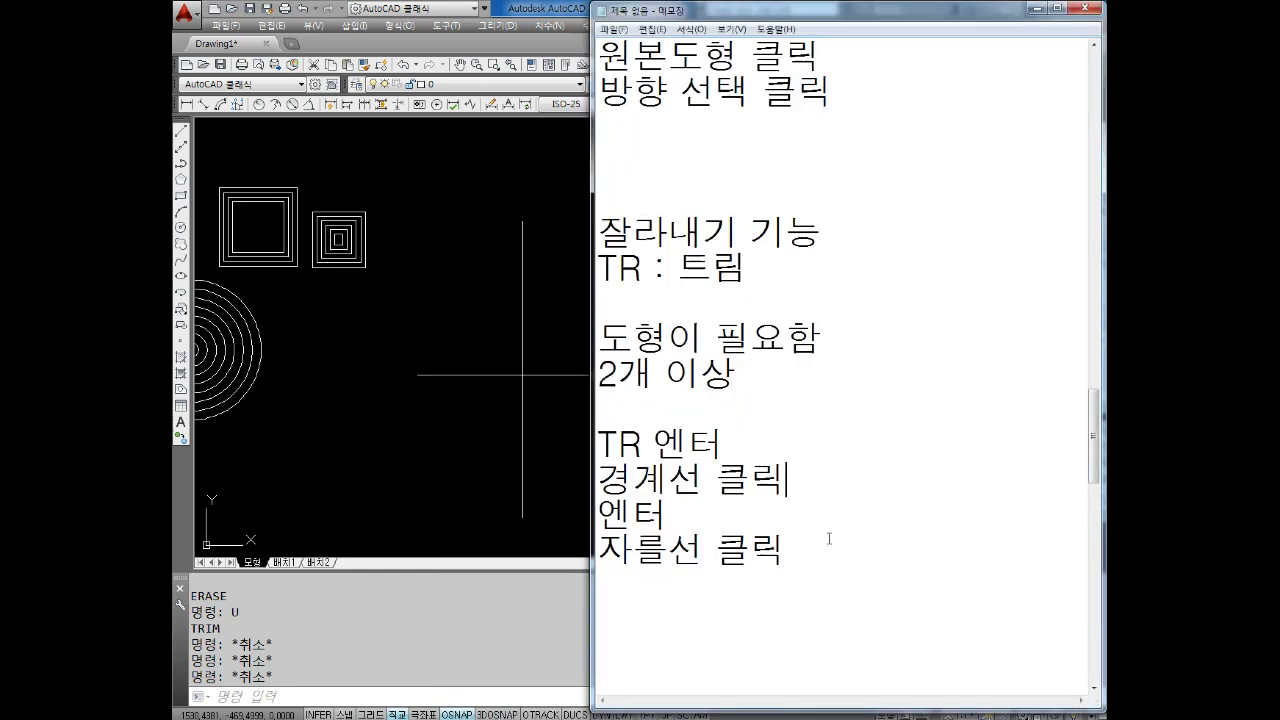
text(기본형)
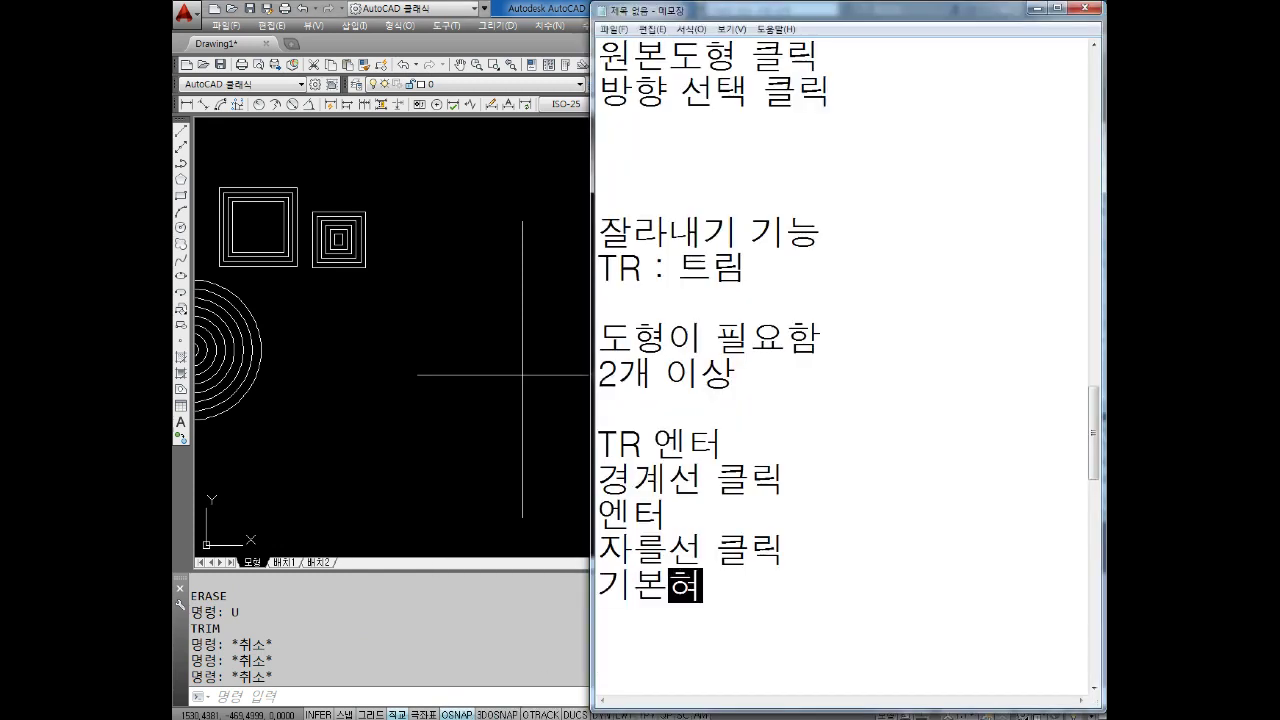
key(Return)
key(Return)
key(Return)
key(Return)
key(Return)
key(Return)
key(Return)
key(Return)
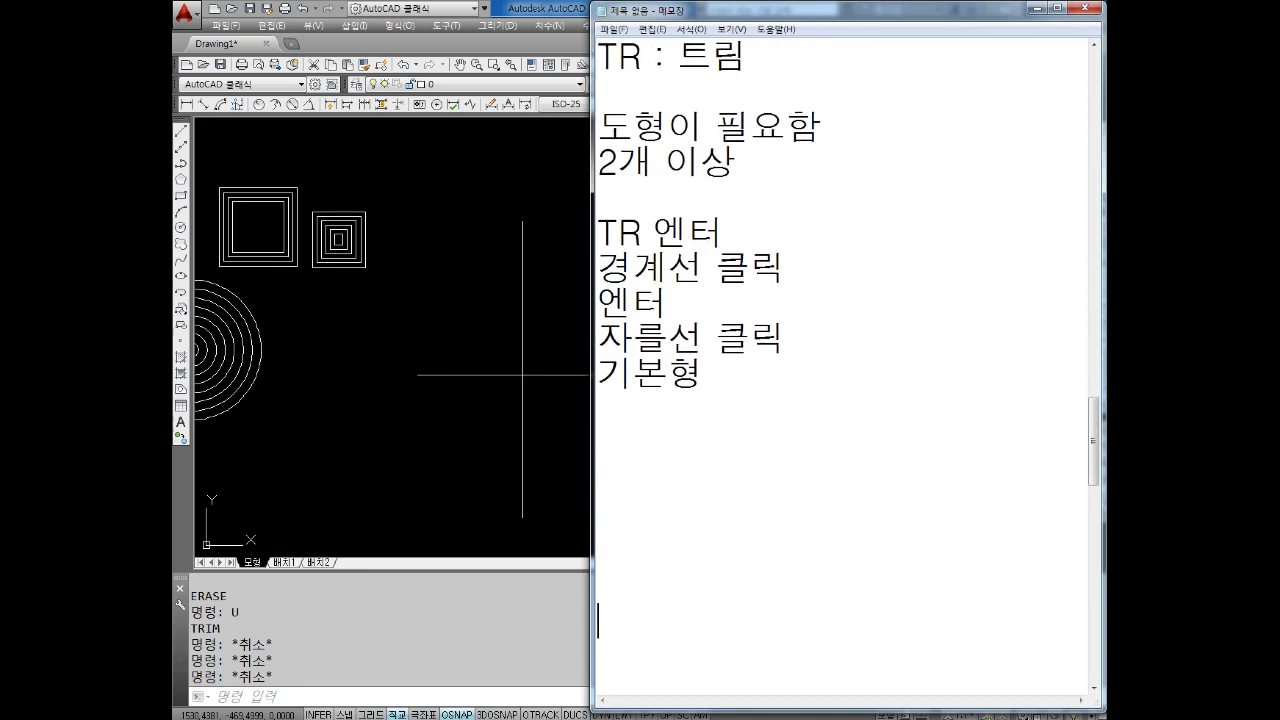
key(Return)
key(Return)
key(Return)
key(Return)
key(Return)
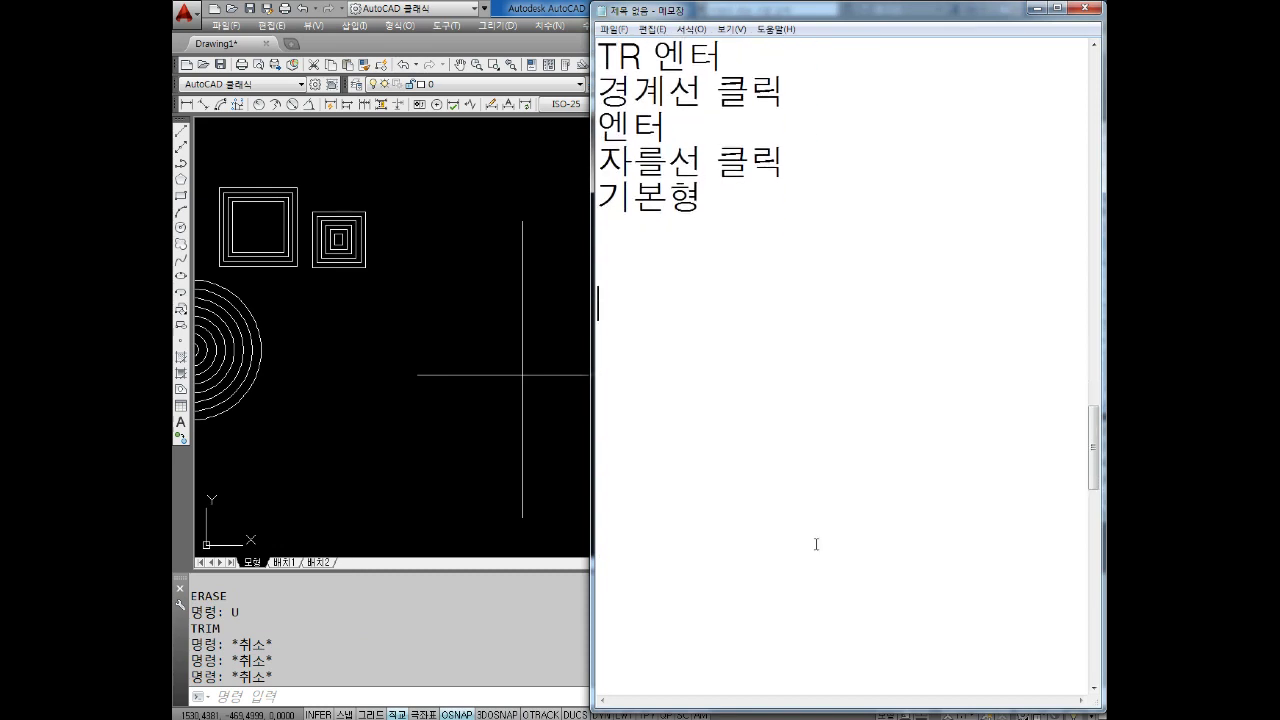
text(작업자)
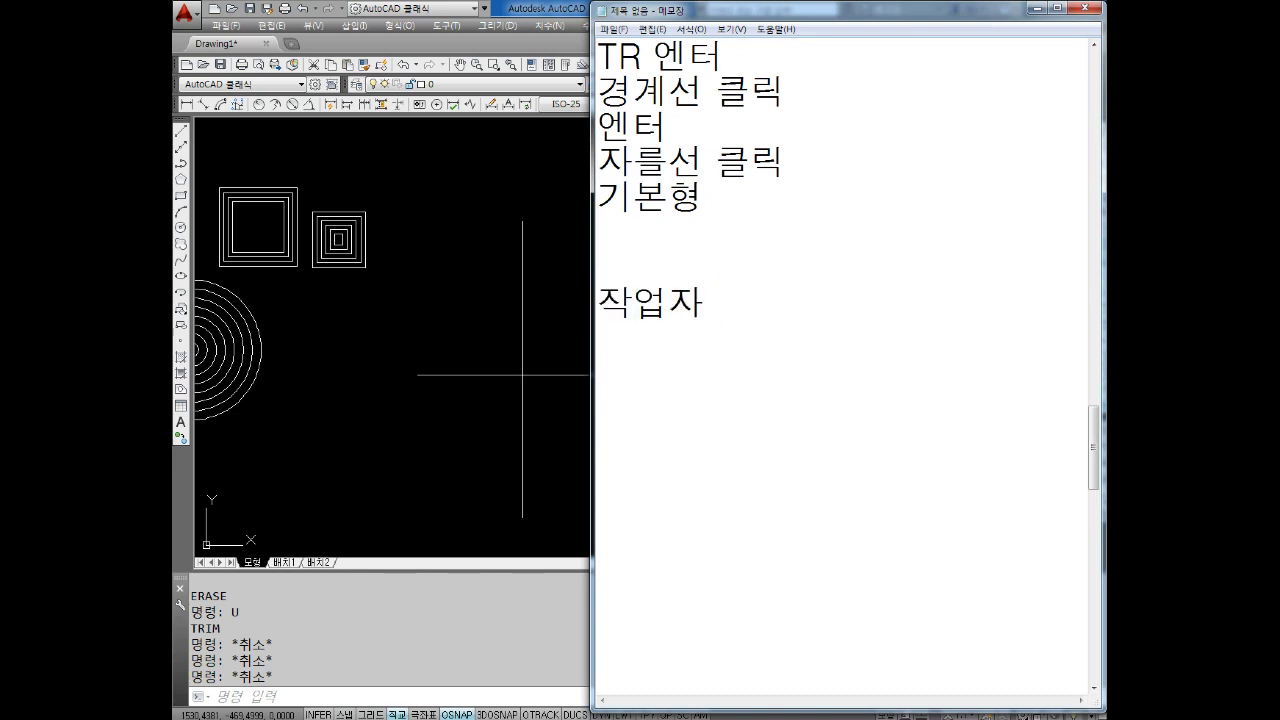
text(하)
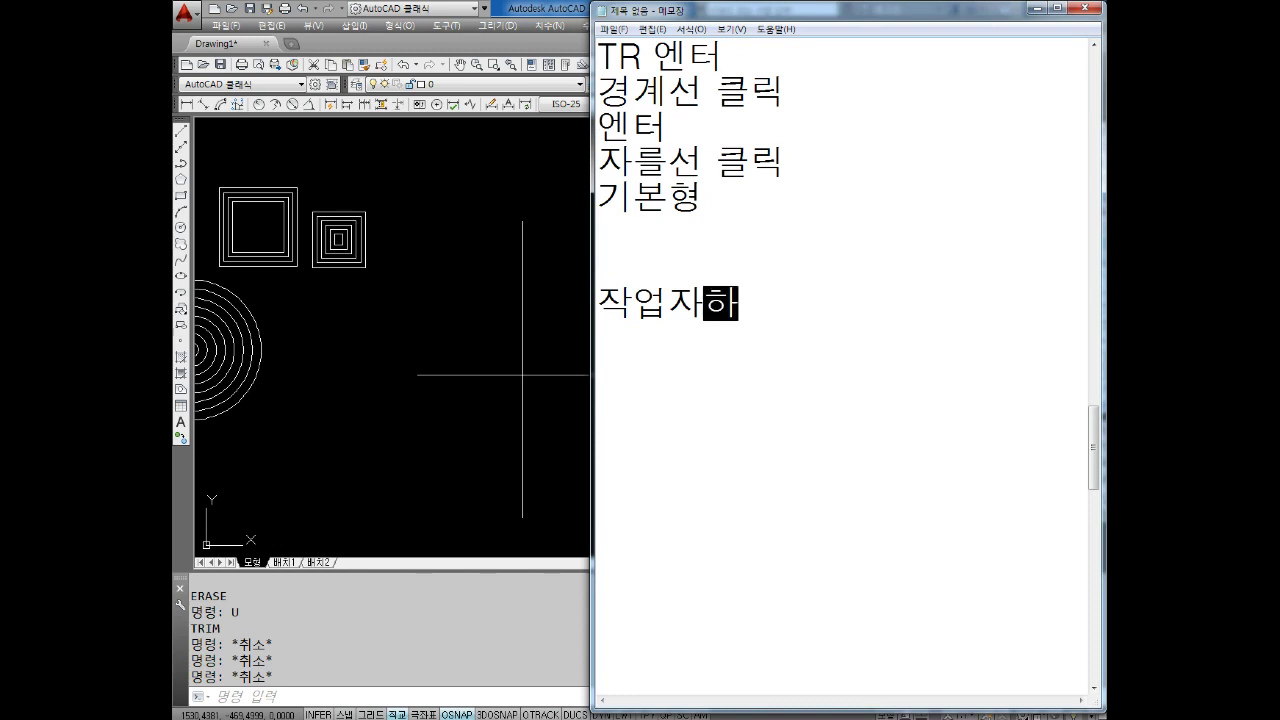
text(ㄴ테 ㅇ)
key(BackSpace)
text(편ㄹ리하게)
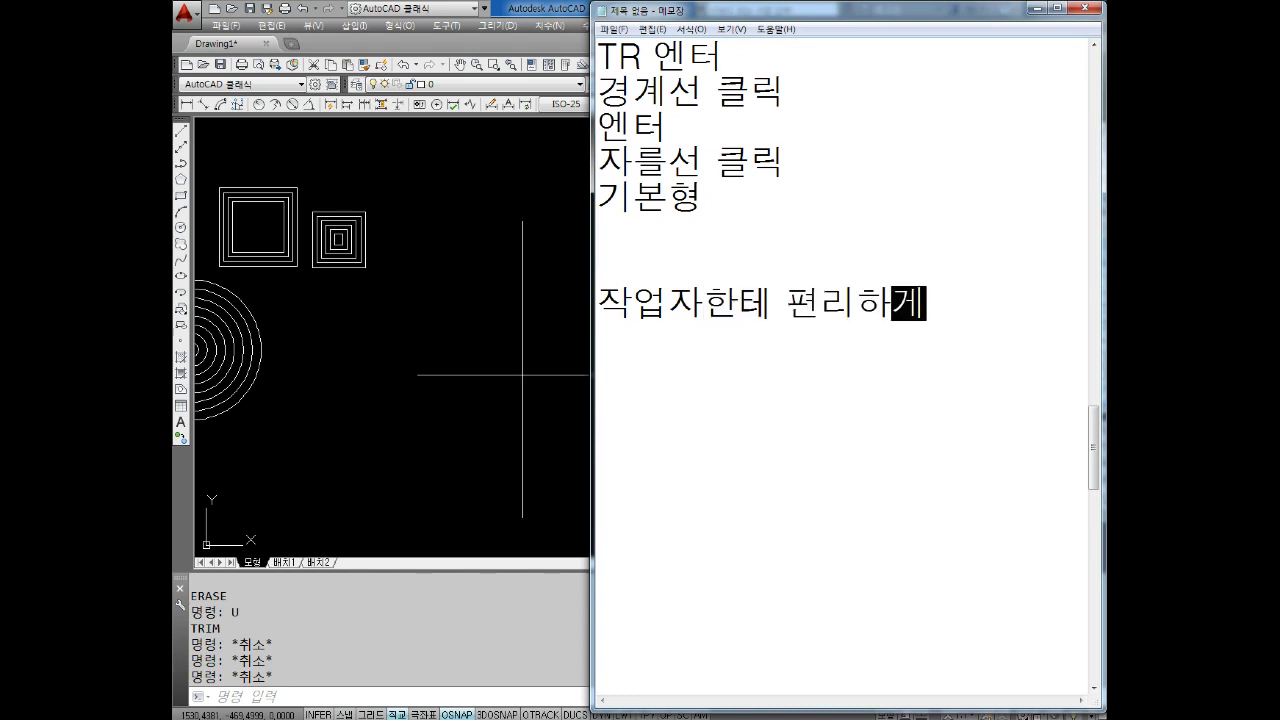
key(Return)
text(지)
key(BackSpace)
text(작ㅇ)
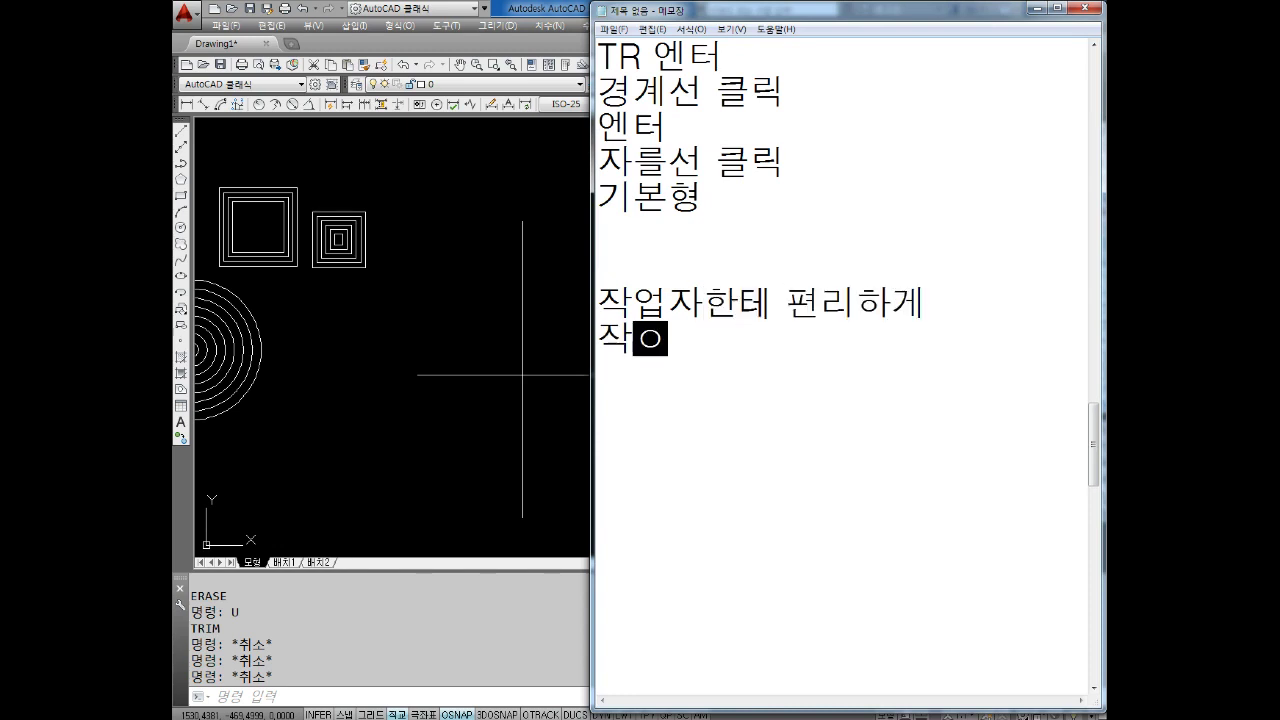
key(BackSpace)
key(BackSpace)
key(BackSpace)
key(BackSpace)
text(자)
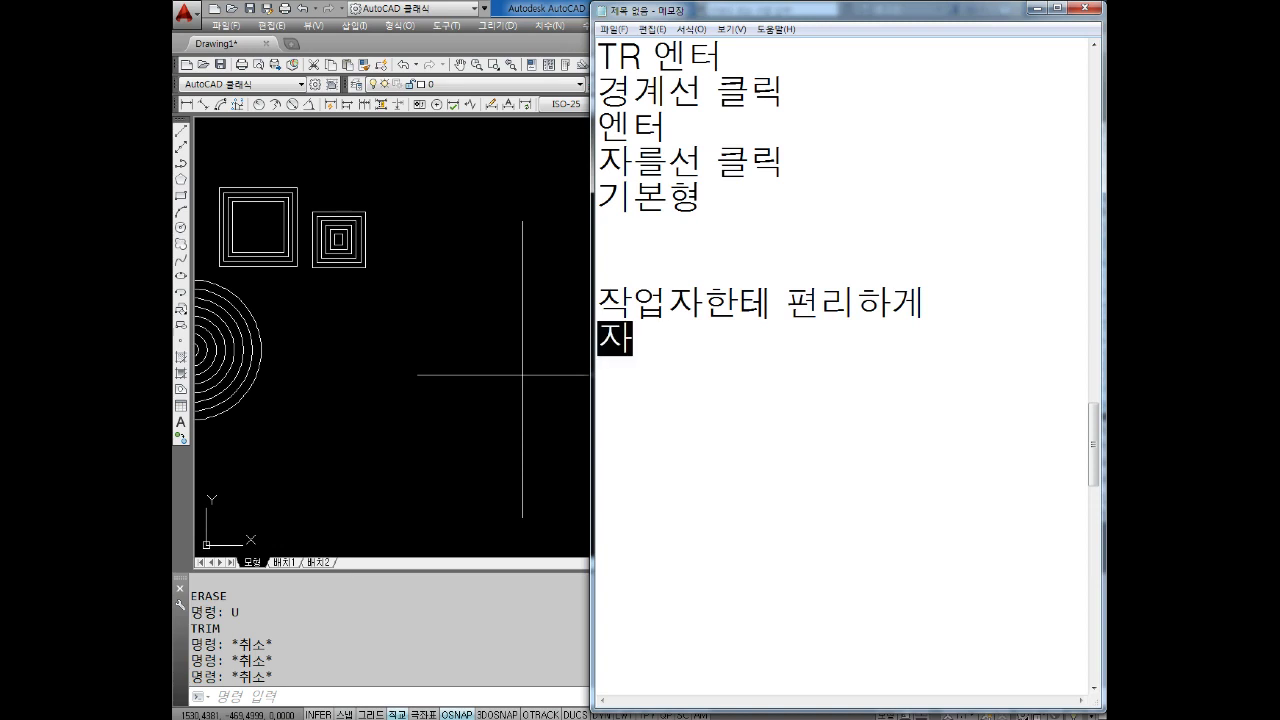
text(ㄱ업순서 ㅂㅏ뀌)
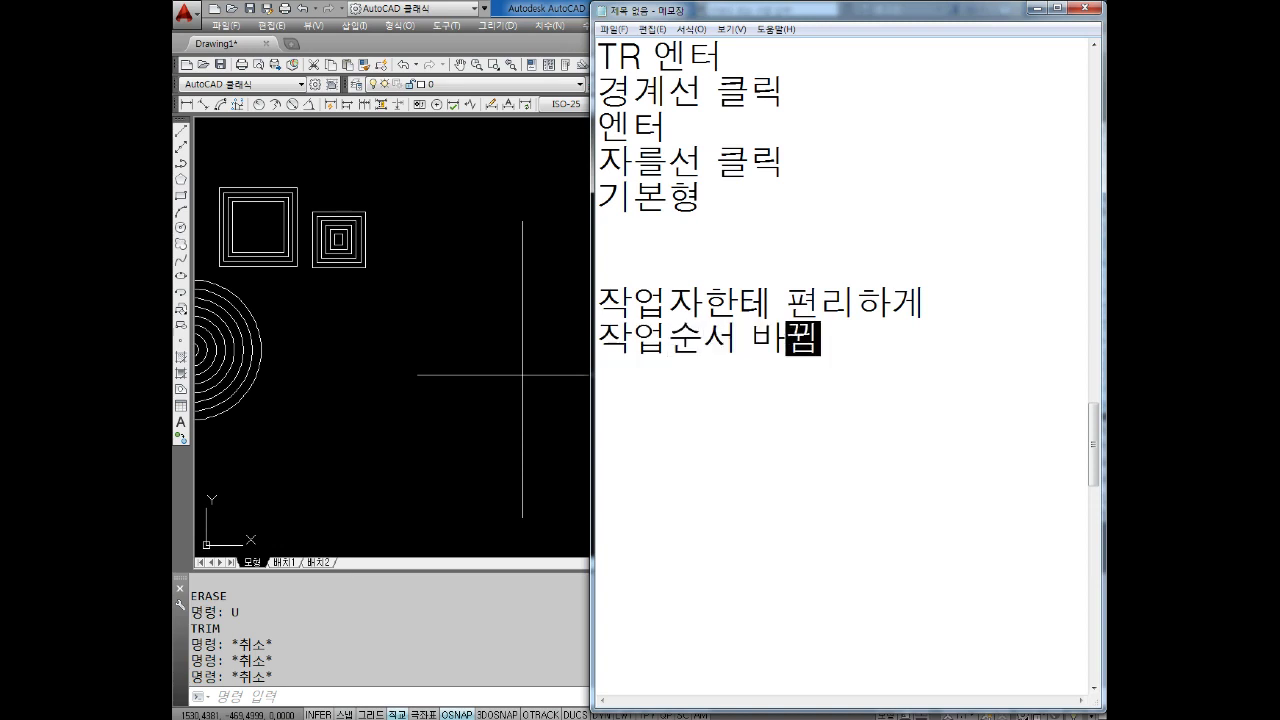
text(ㅁ)
Add the quick-trim lines 'TR 엔터', '엔터' and '클릭하면 자르기 됨' below the notes
click(718, 431)
text(ㄱ)
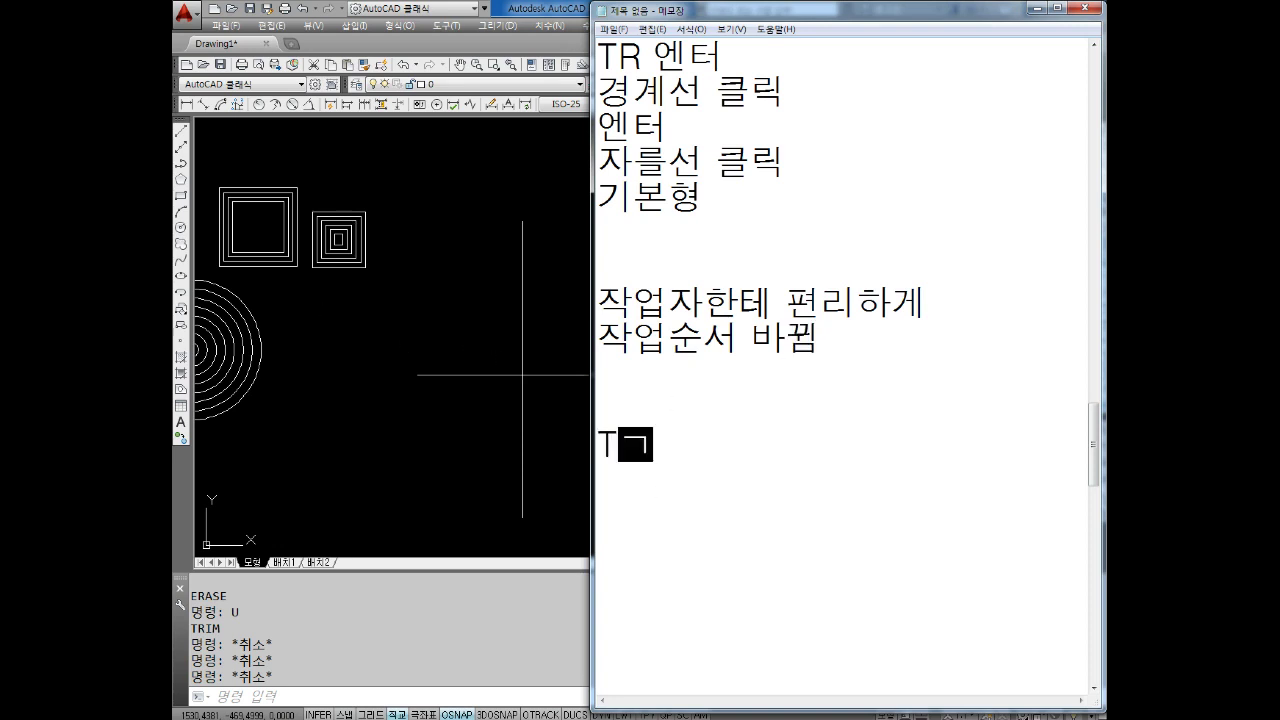
key(BackSpace)
text(R)
text(DPS)
key(BackSpace)
key(BackSpace)
key(BackSpace)
text(엔터)
key(Return)
text(엔ㅌ)
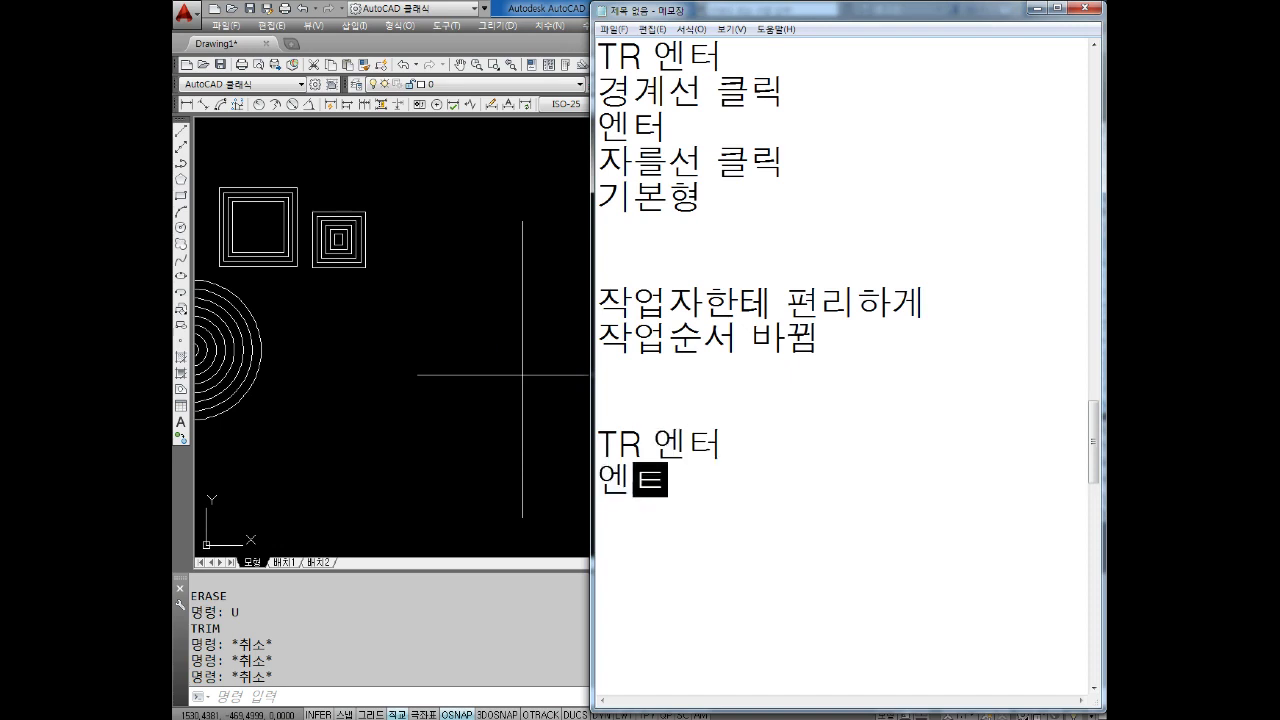
key(Return)
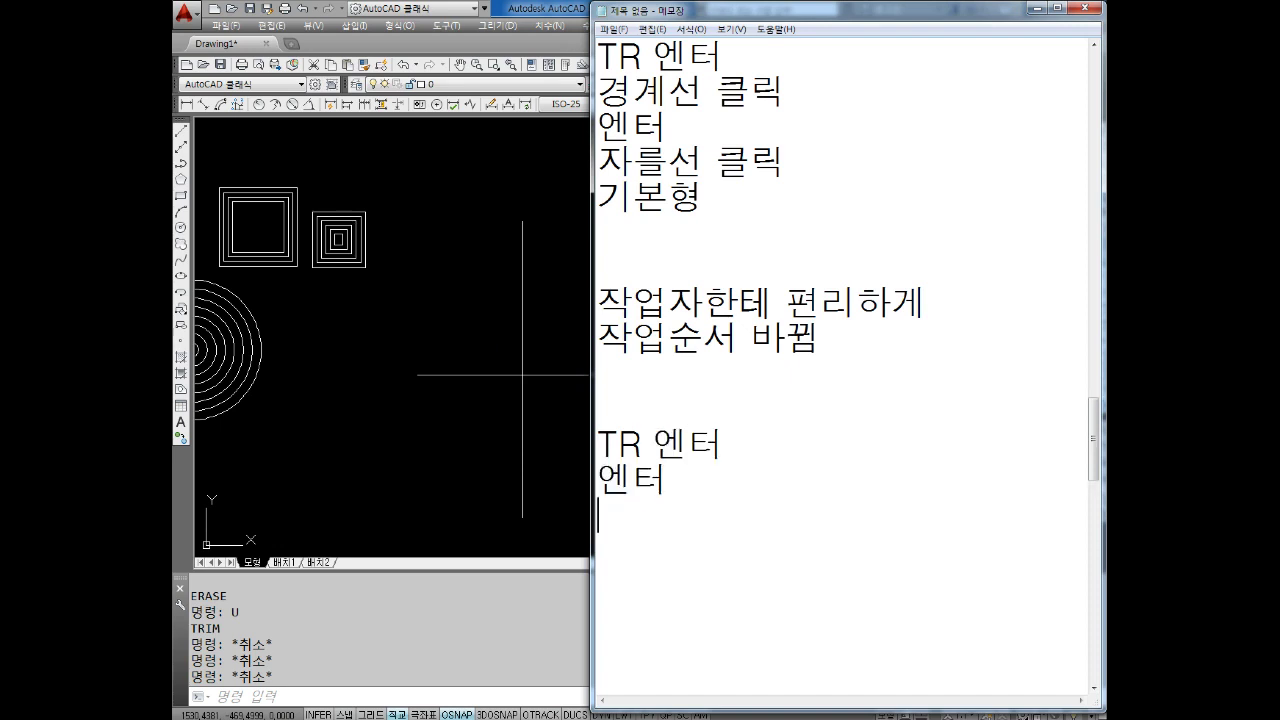
text(클리ㄱ하면)
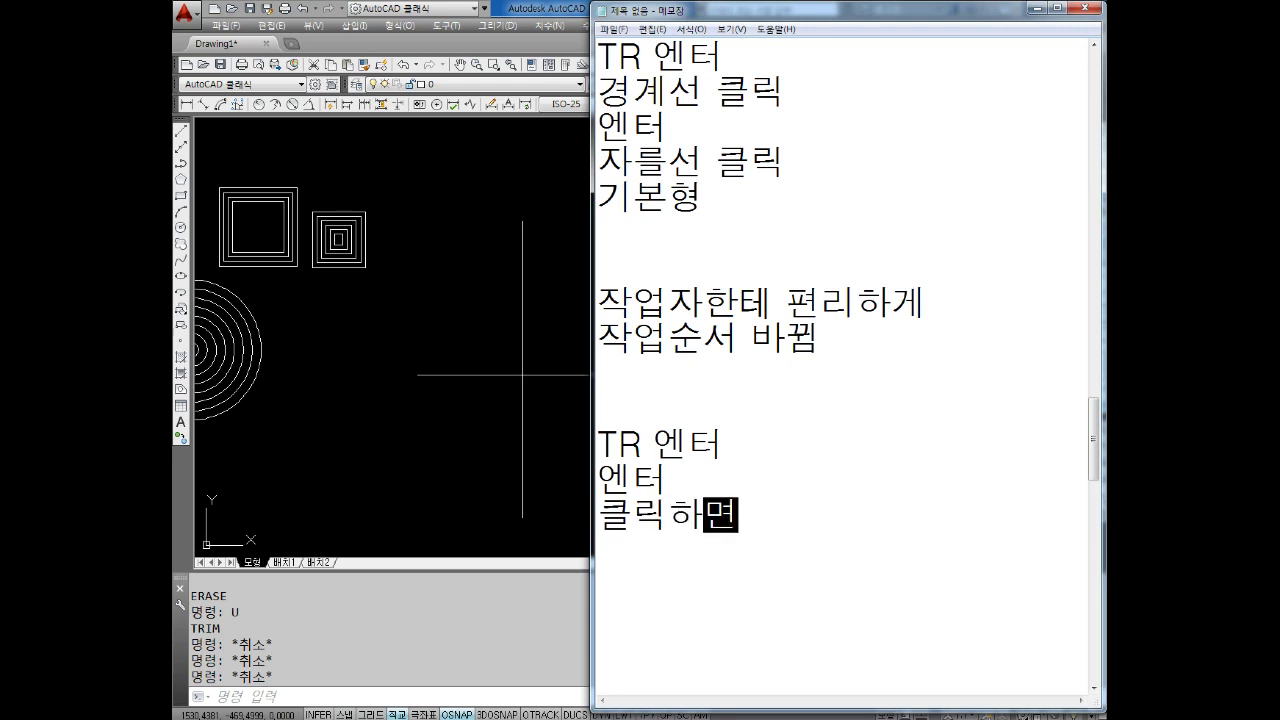
text( 잘르기 됨)
key(Return)
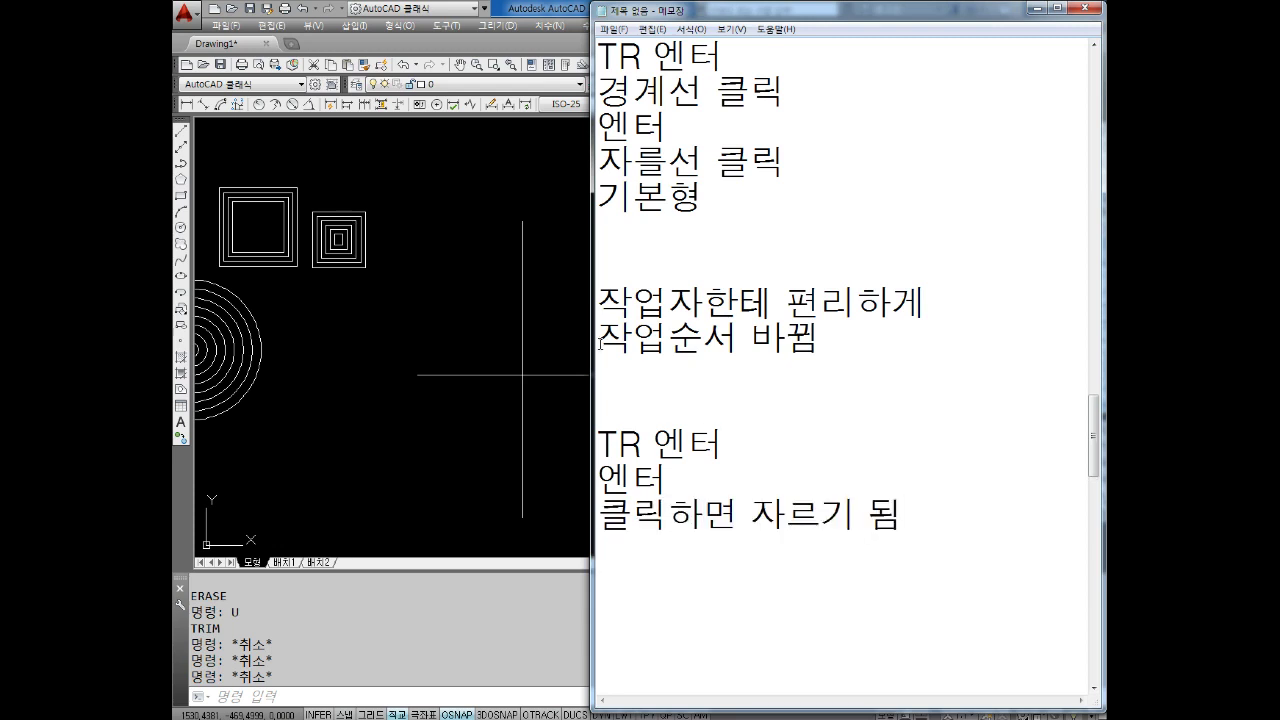
click(386, 468)
Quick-trim the cross with TR, cutting the horizontal line's right arm and the vertical's top
key(Escape)
text(TR)
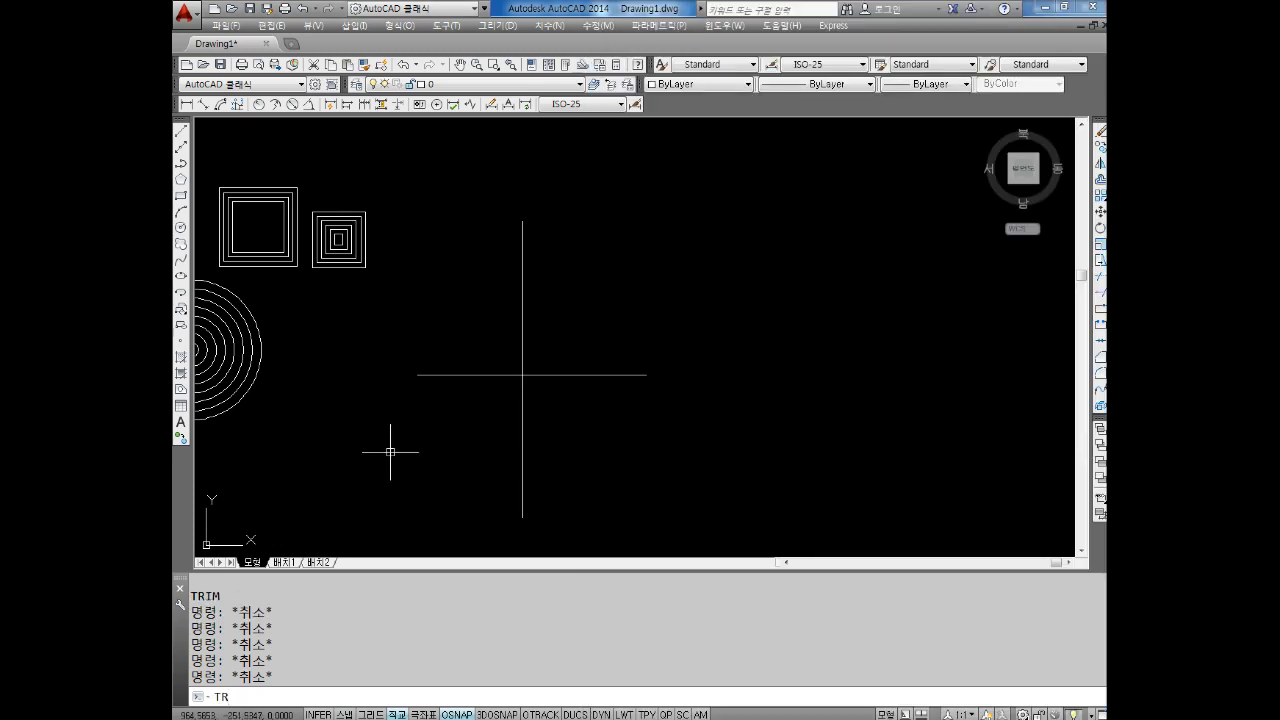
key(Return)
key(Return)
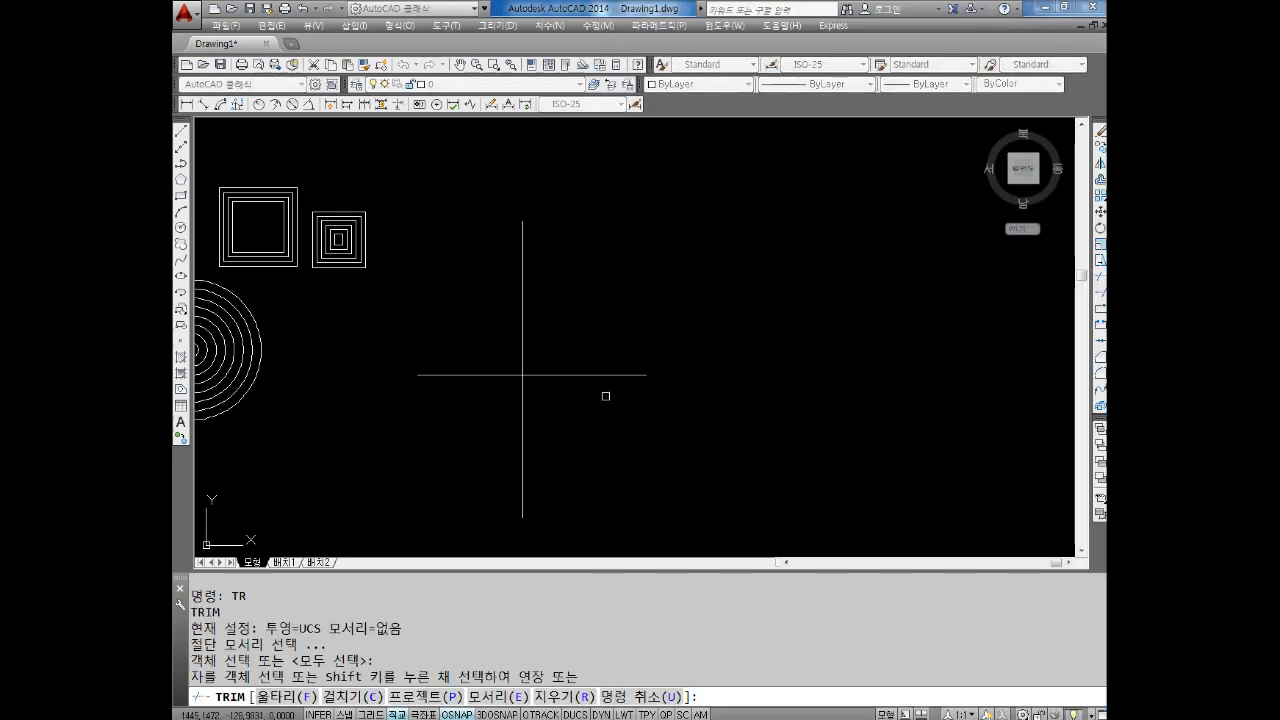
click(589, 373)
click(522, 320)
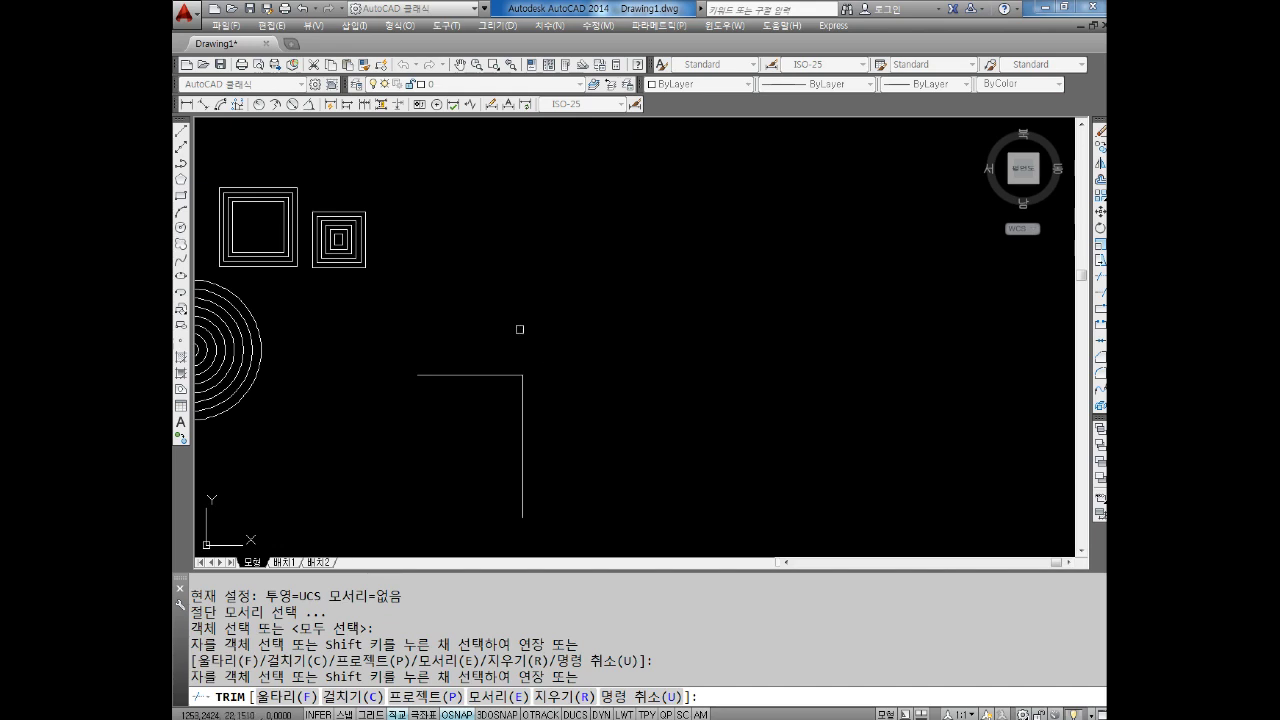
middle_drag(557, 428, 594, 391)
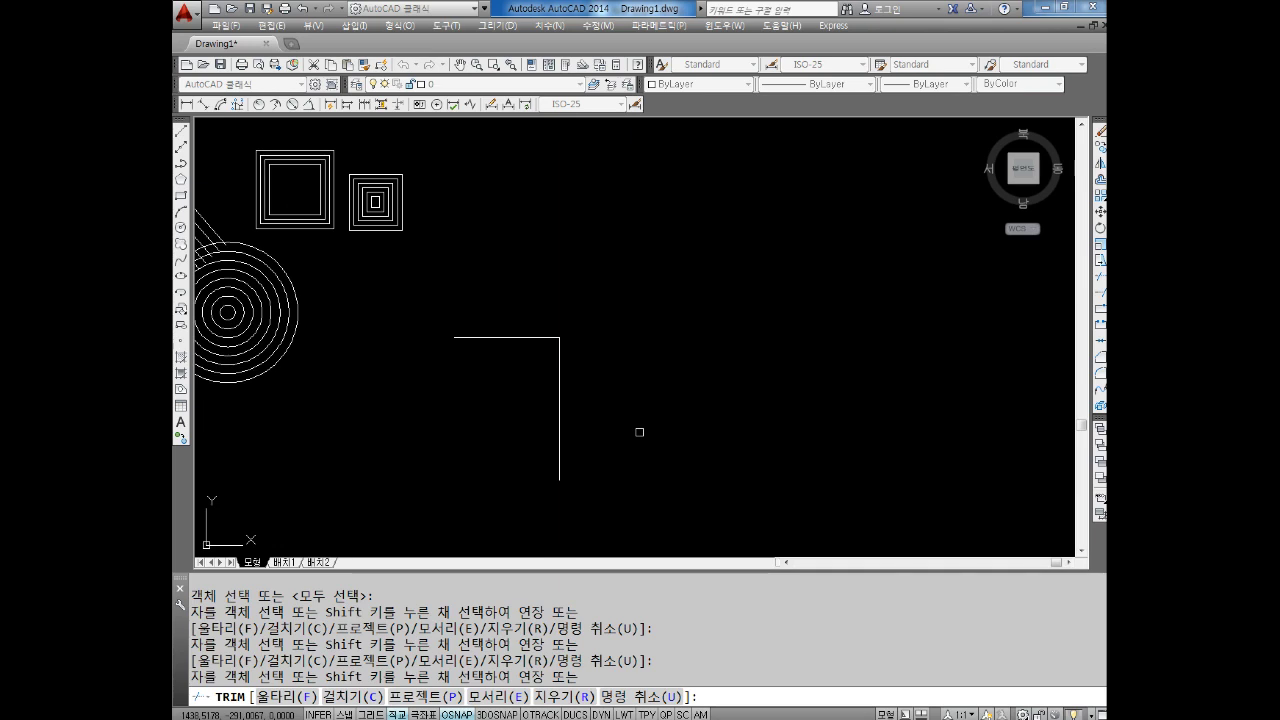
key(alt+Tab)
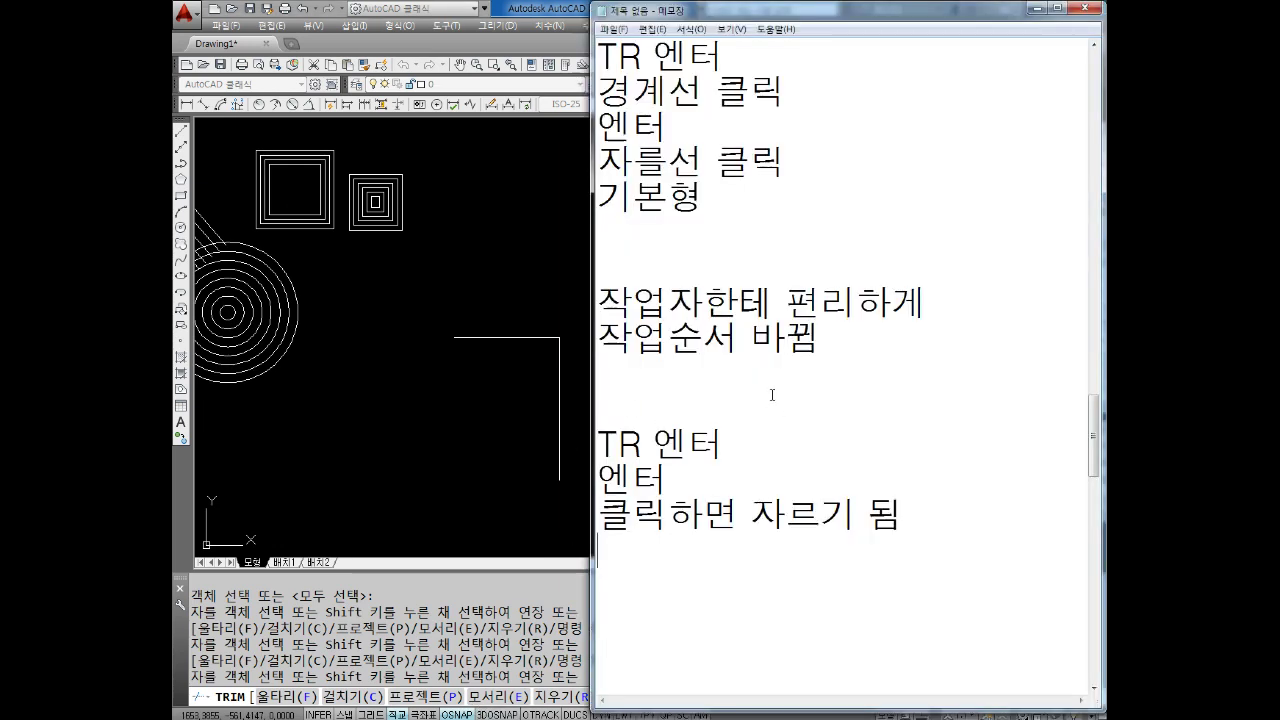
Highlight the first trim step list, then the newer shorter trim list, to compare them
scroll(730, 342, up, 1)
drag(709, 343, 700, 125)
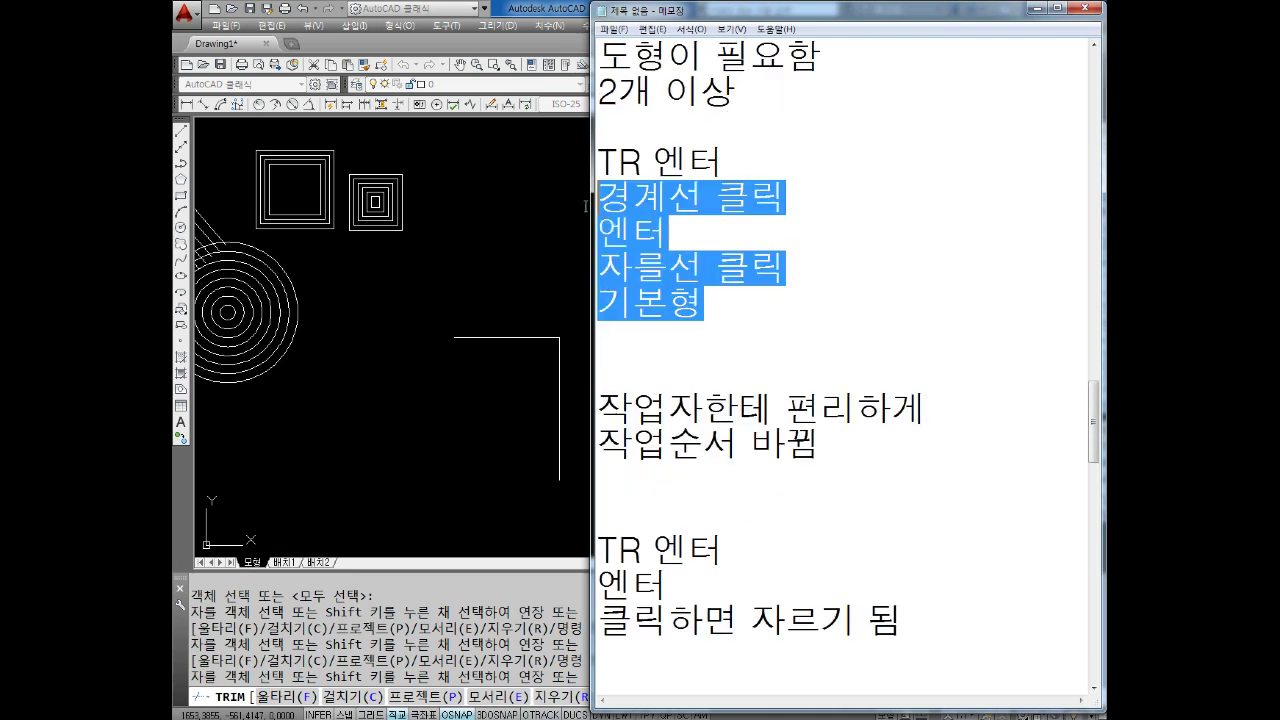
click(717, 485)
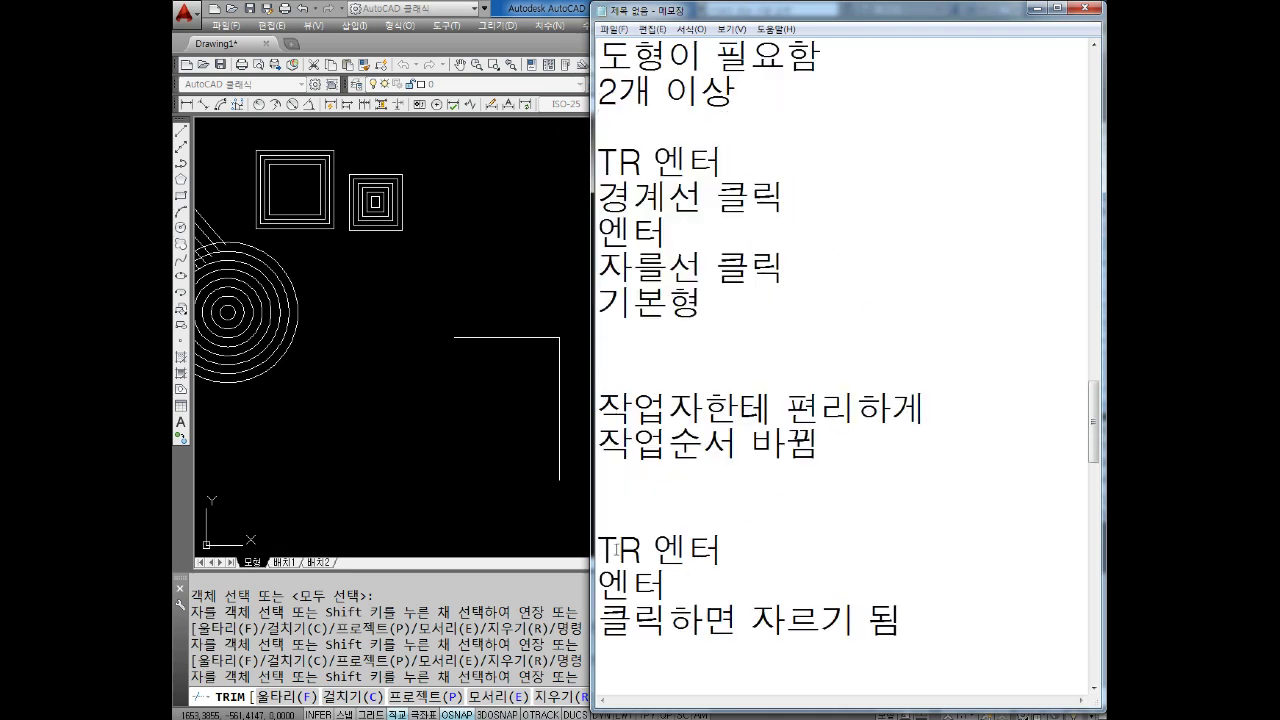
drag(600, 549, 980, 638)
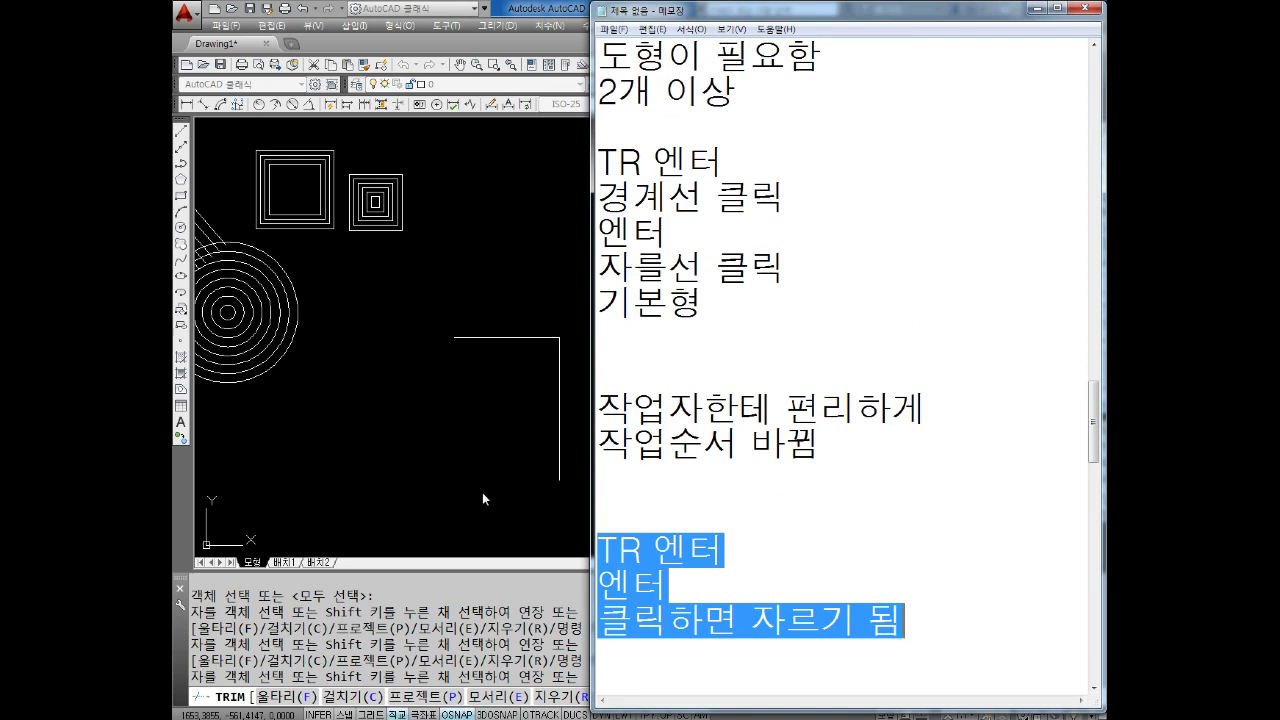
click(726, 500)
Draw a new rectangle with REC beside the trimmed corner
click(514, 420)
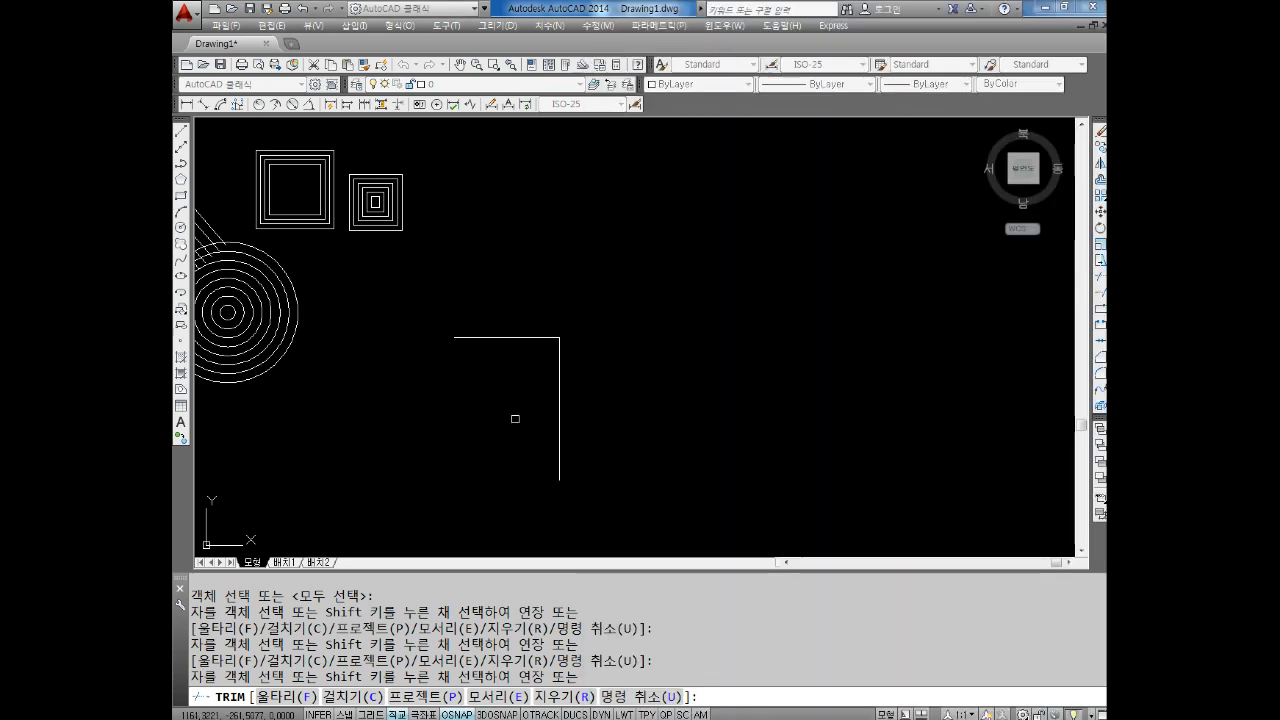
key(Escape)
key(Escape)
middle_drag(577, 349, 600, 431)
key(Escape)
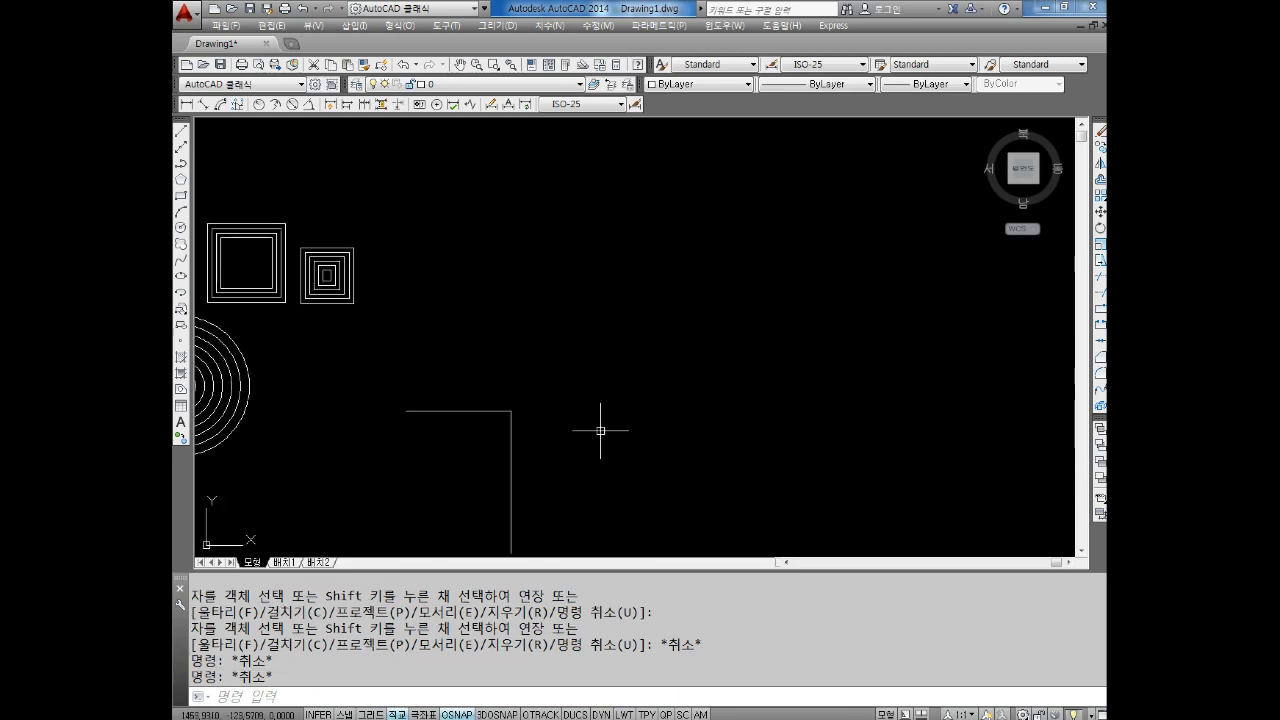
key(Escape)
text(REC)
key(Return)
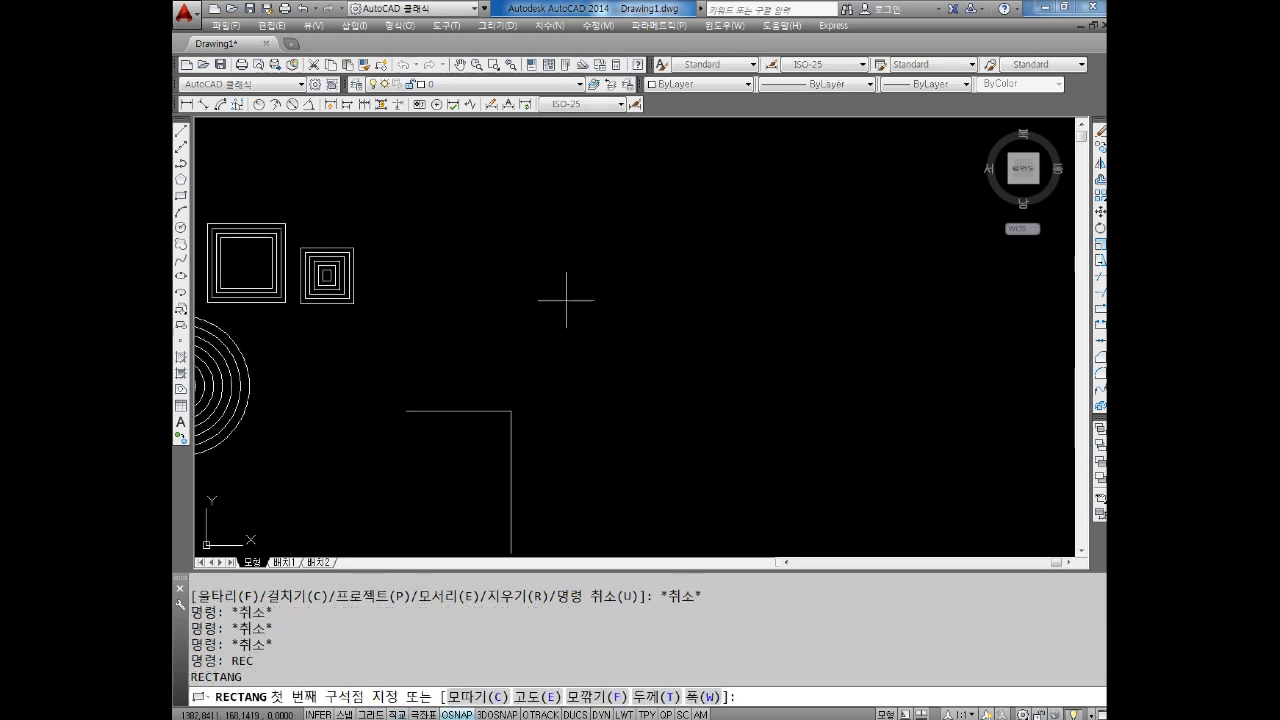
click(517, 226)
key(Escape)
scroll(585, 309, up, 2)
key(Escape)
key(Escape)
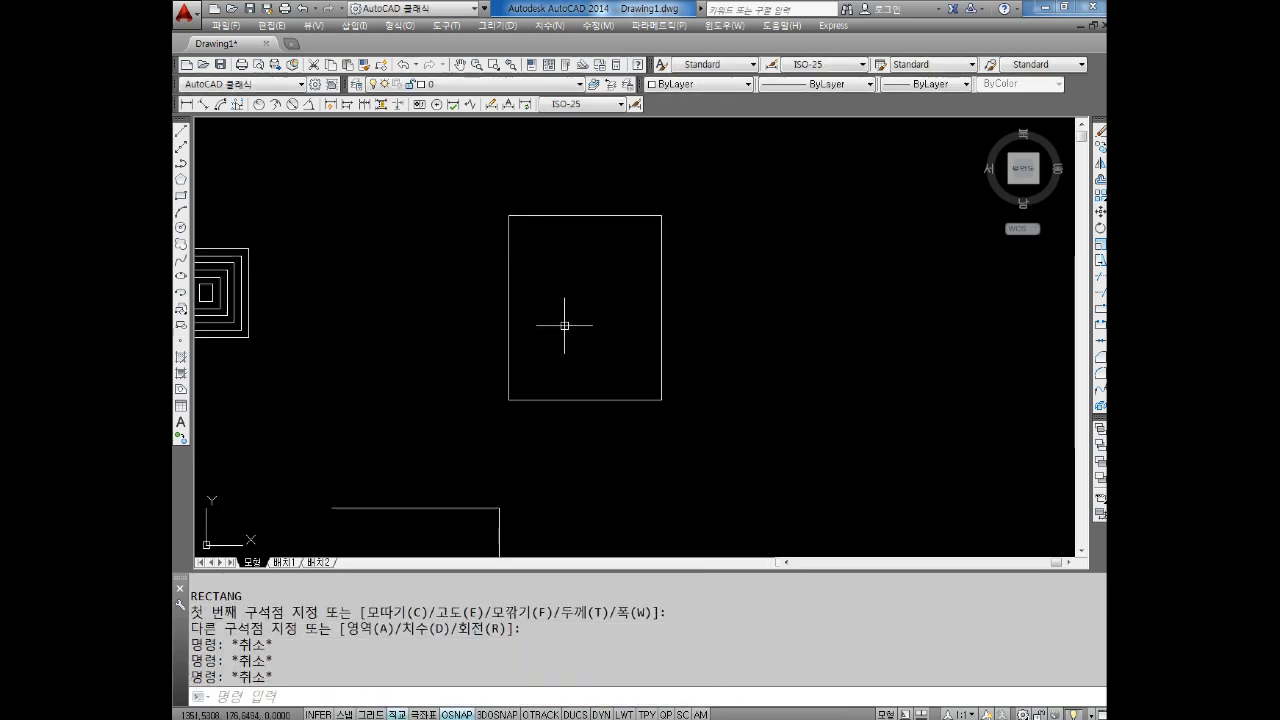
Draw vertical and horizontal lines through the rectangle's midpoints, splitting it into quarters
text(L)
key(Return)
click(585, 215)
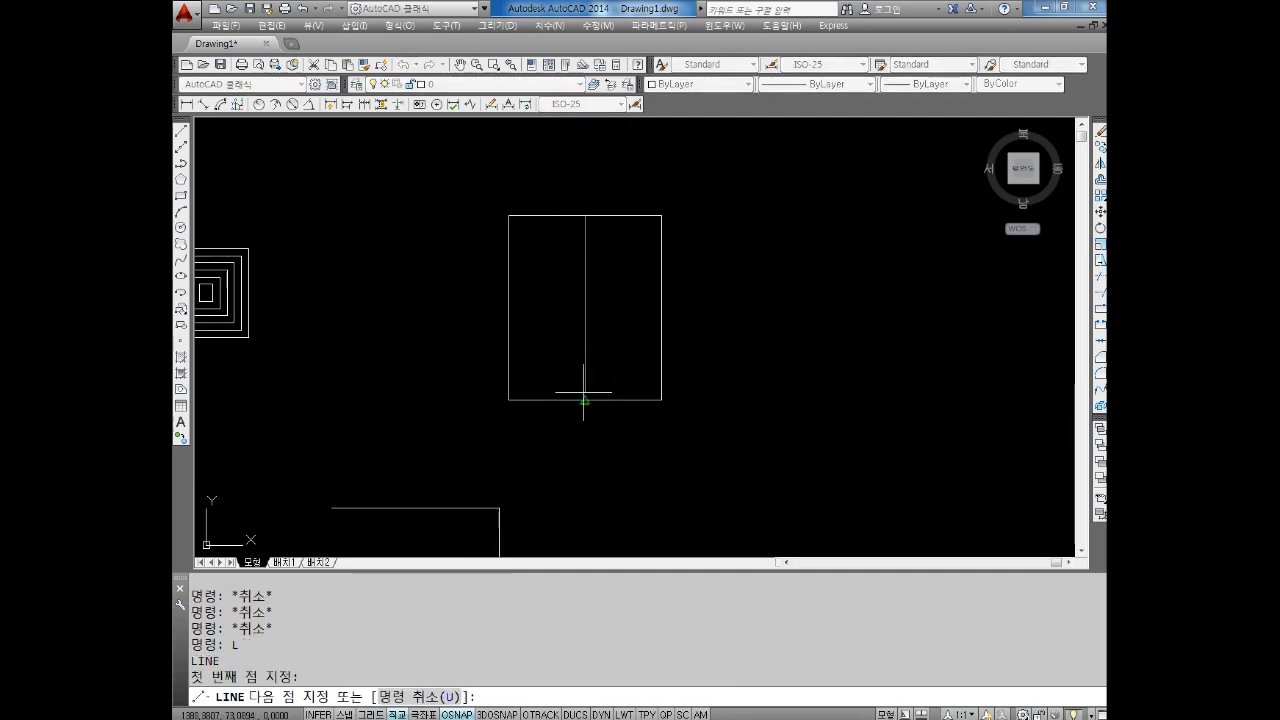
click(585, 400)
key(Escape)
key(Return)
click(509, 307)
click(661, 307)
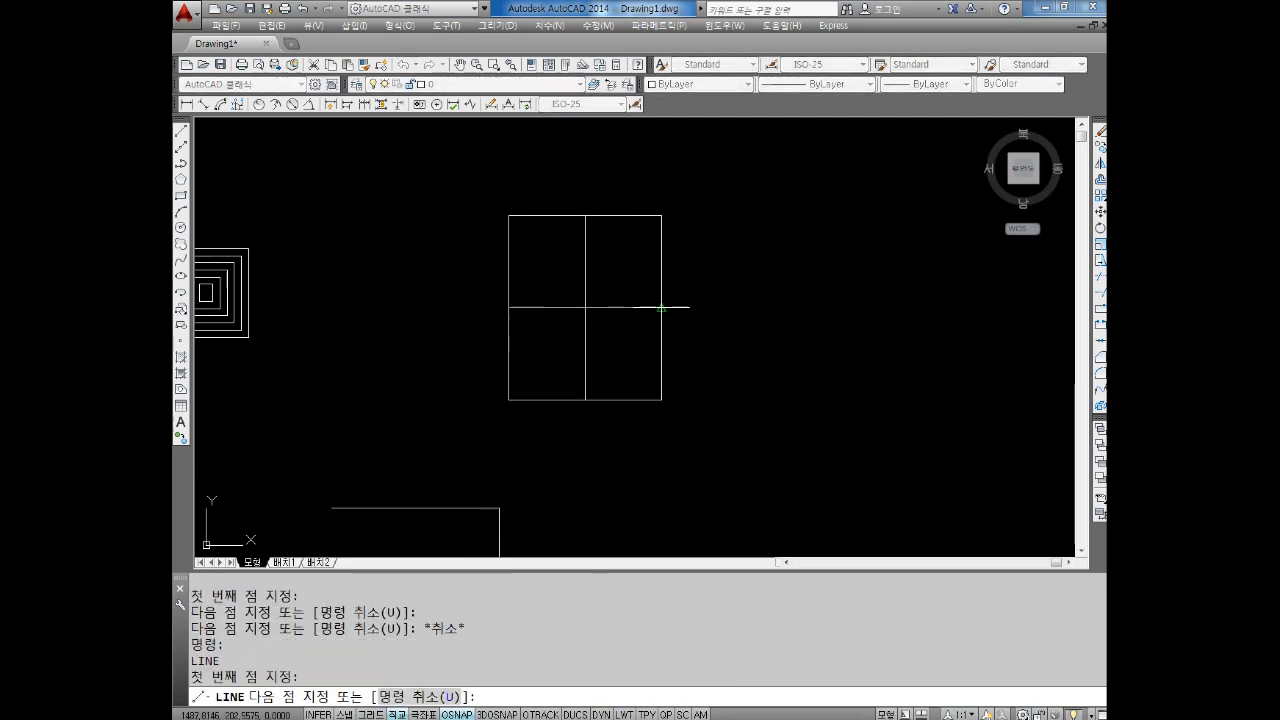
key(Escape)
scroll(589, 277, up, 2)
key(Escape)
key(Escape)
Trim away the upper-left and lower-right quarters' outer edges, leaving two diagonally touching squares
text(TR)
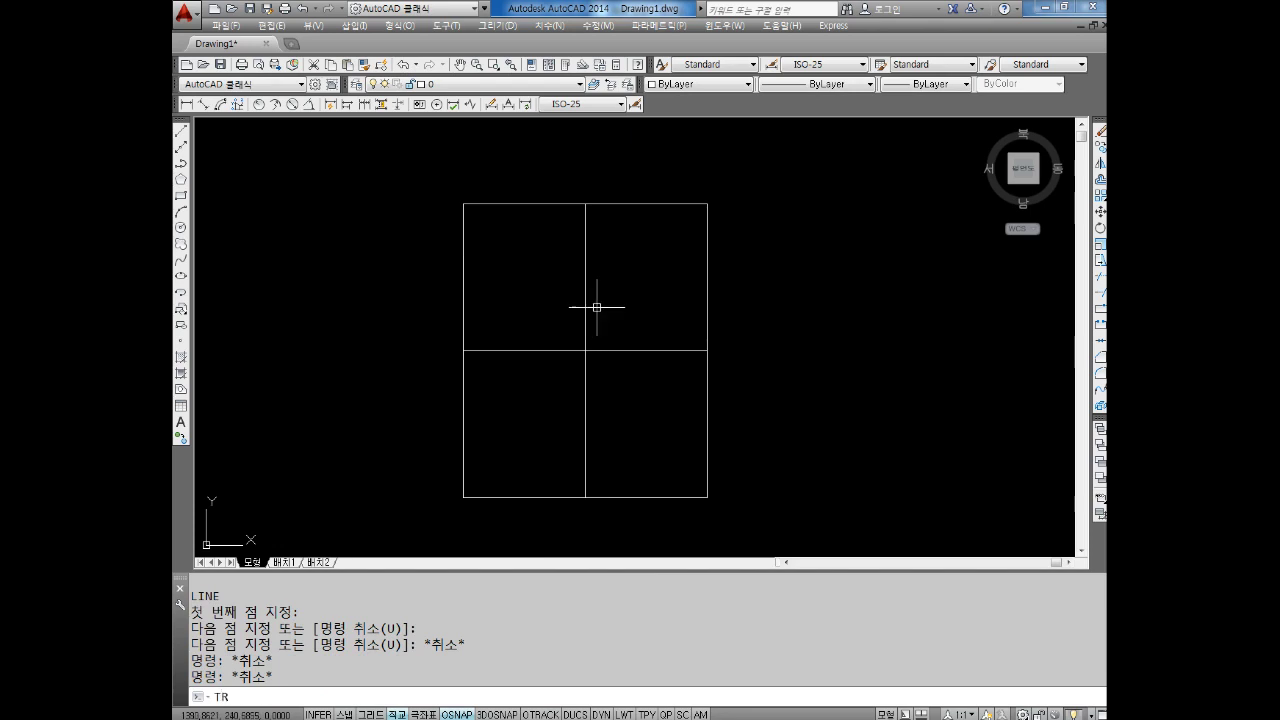
key(Return)
key(Return)
drag(522, 256, 424, 180)
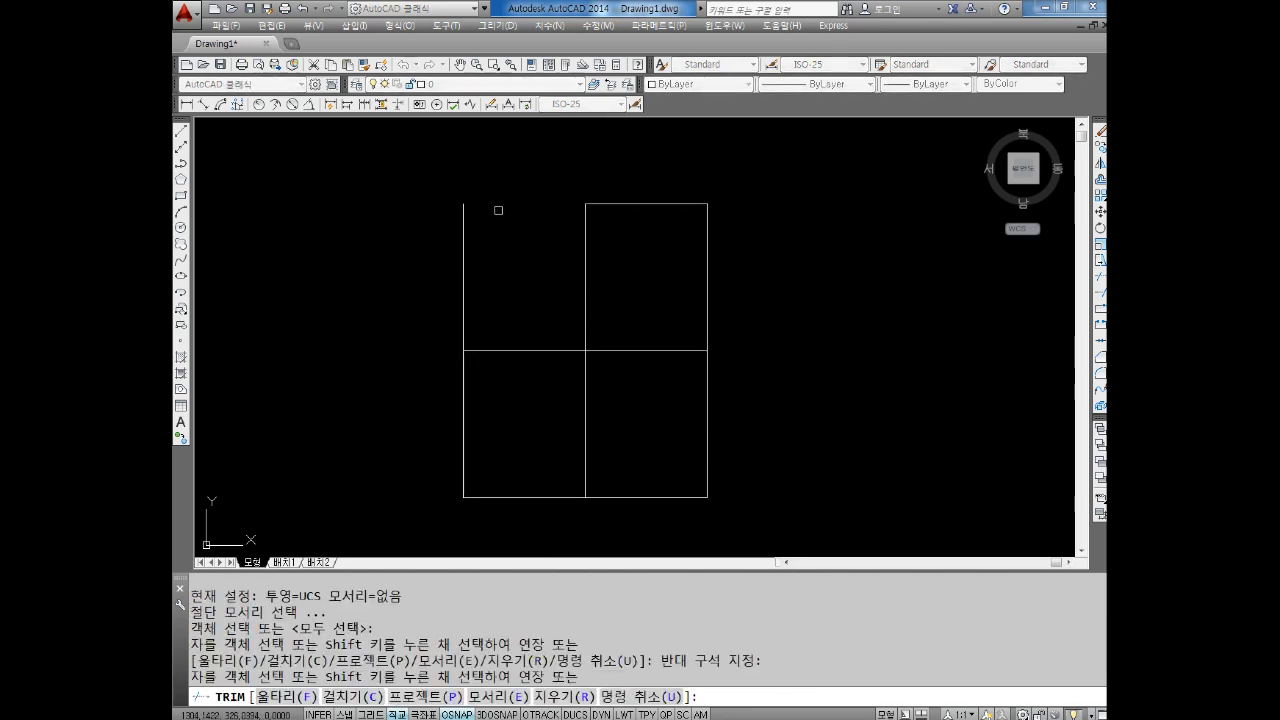
drag(498, 210, 440, 250)
drag(763, 433, 692, 505)
key(Escape)
scroll(676, 424, down, 2)
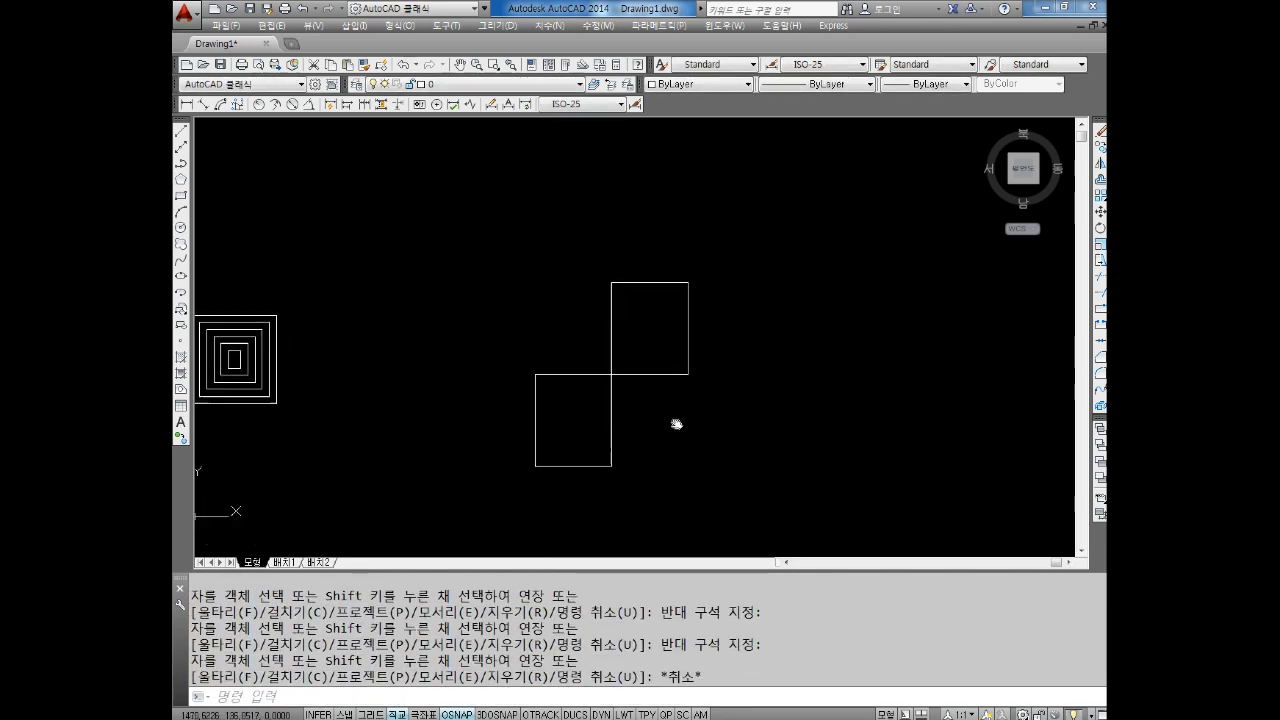
Draw a circle with the C command next to the squares
middle_drag(634, 477, 599, 464)
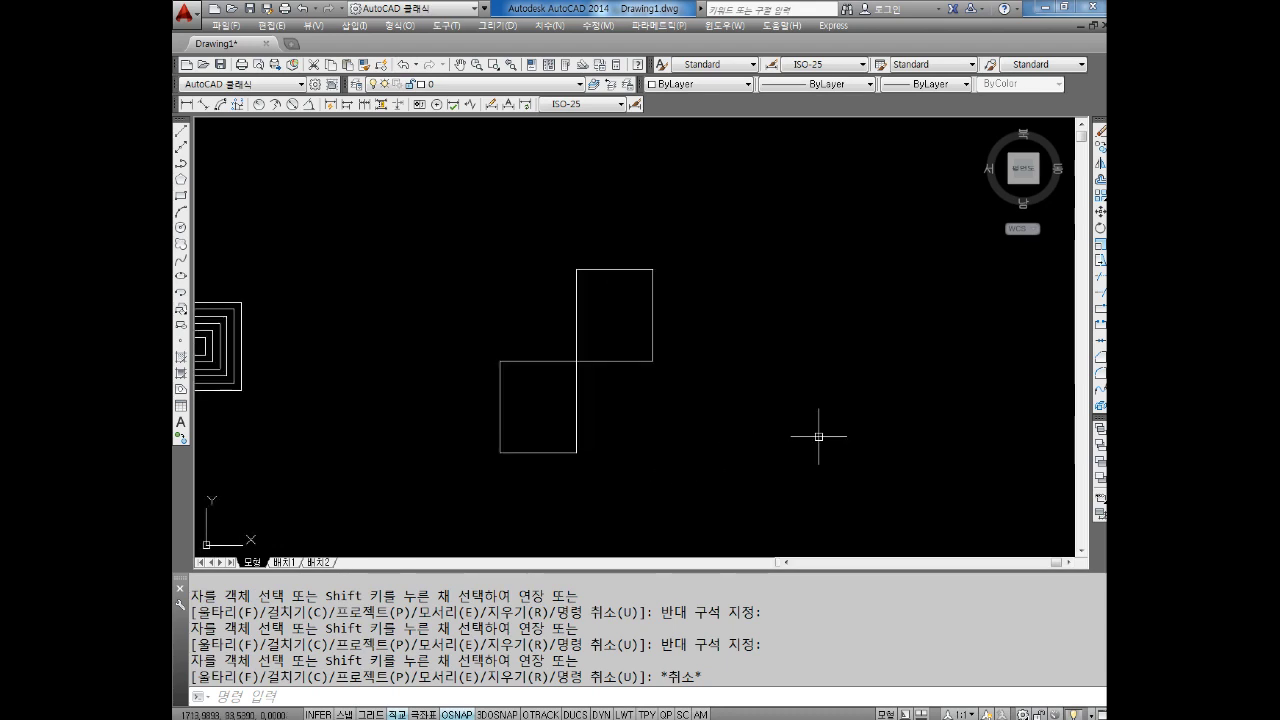
middle_drag(818, 436, 791, 423)
key(Escape)
key(Escape)
text(c)
key(Return)
click(745, 424)
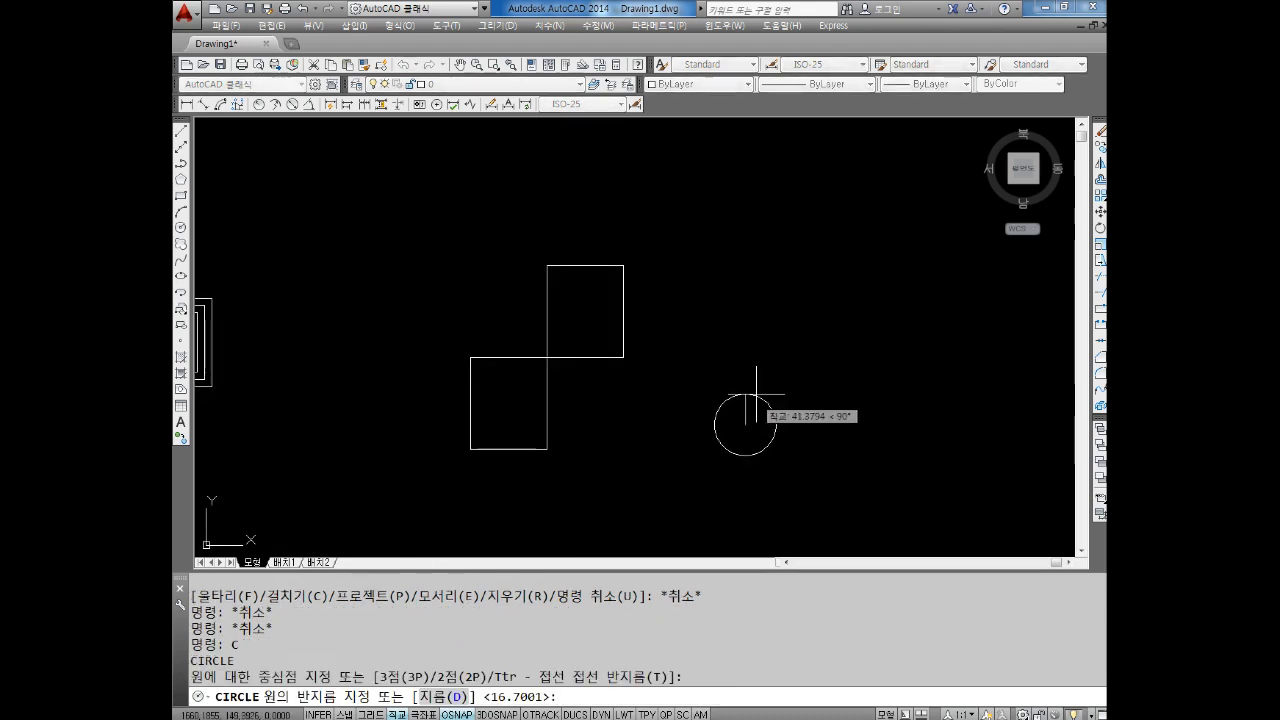
click(790, 468)
scroll(800, 480, up, 2)
Draw a vertical and a horizontal line across the circle, quartering it
key(Escape)
key(Escape)
text(l)
key(Return)
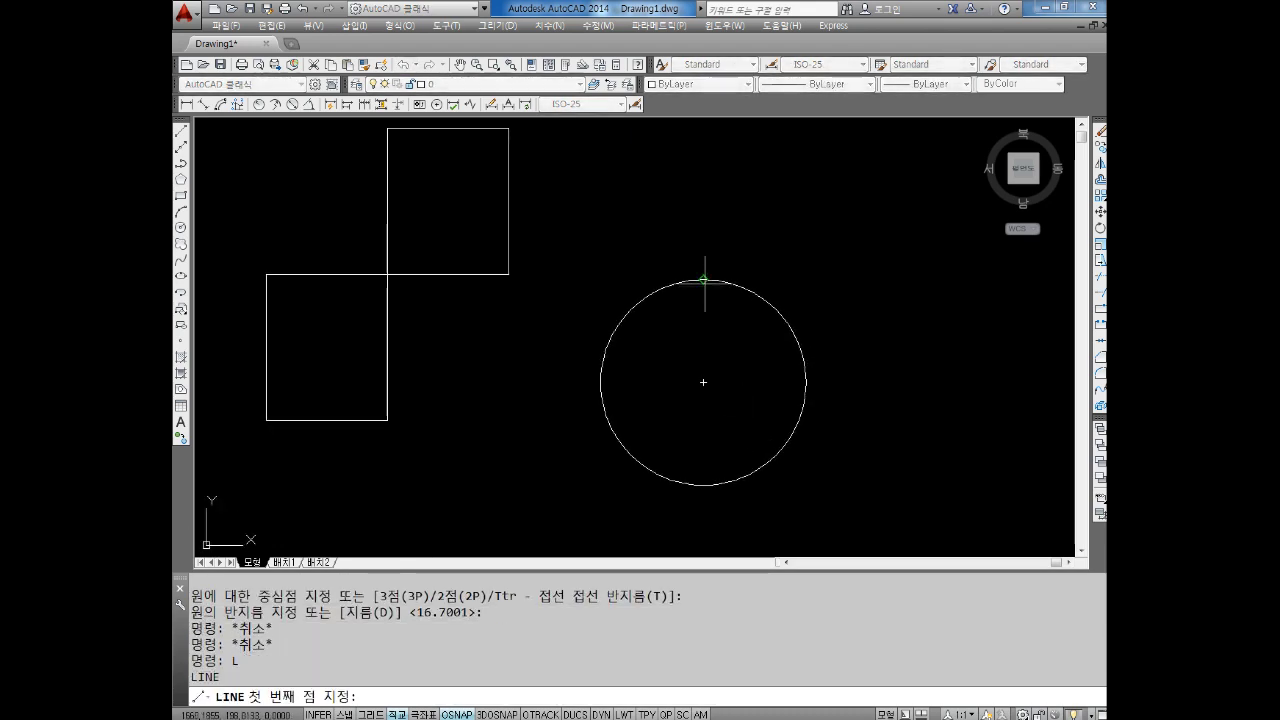
click(704, 280)
click(704, 485)
key(Escape)
key(Return)
click(600, 382)
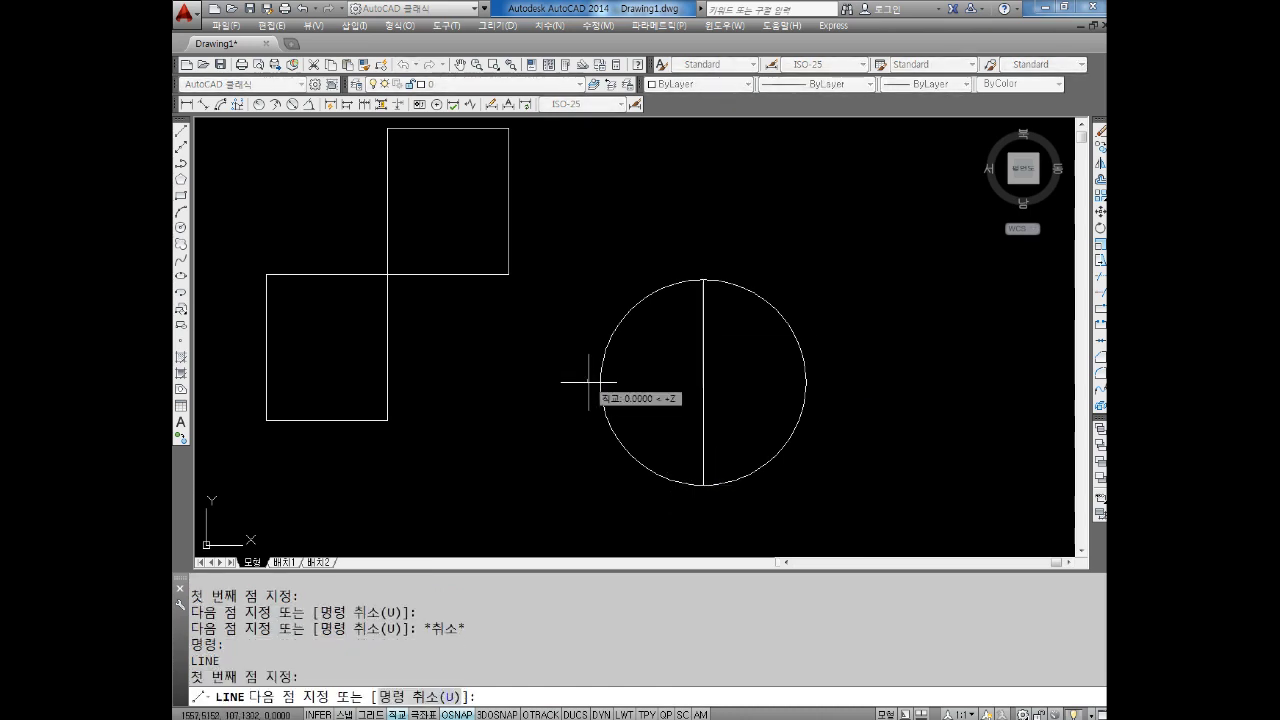
key(Escape)
key(Return)
click(600, 382)
click(807, 383)
key(Escape)
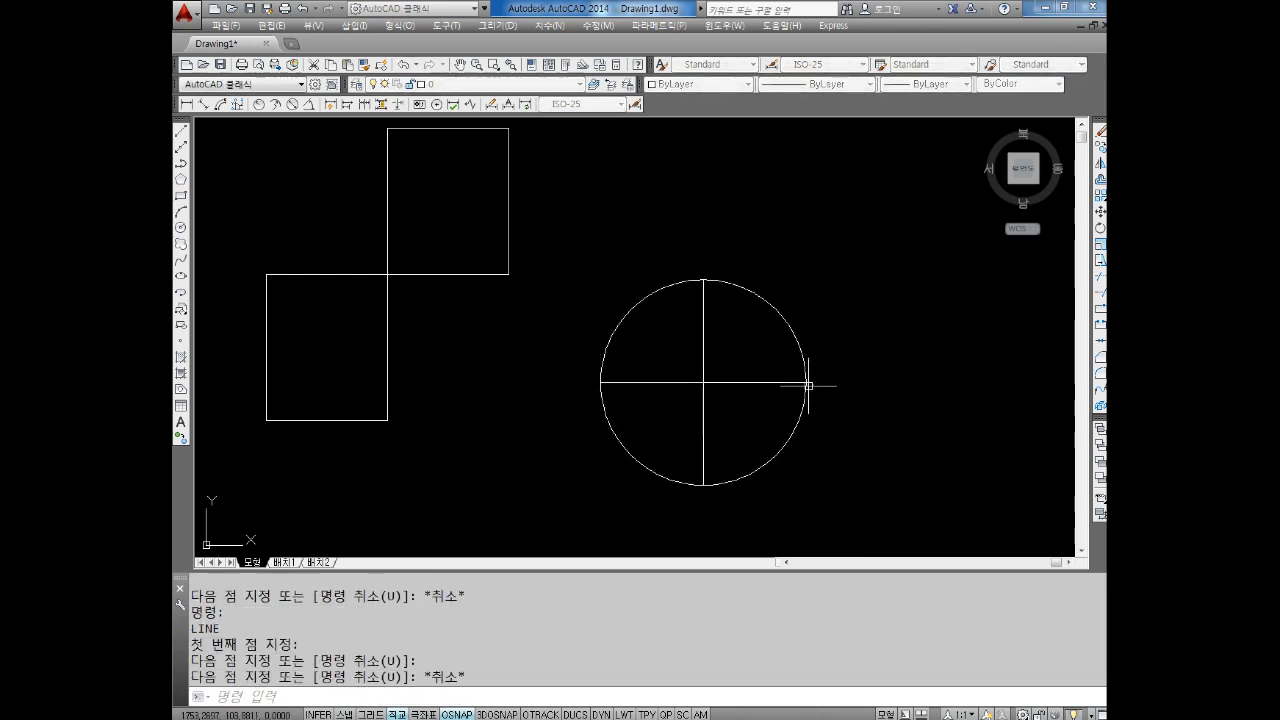
Trim off the circle's upper-left and lower-right arcs, leaving two opposite quarter-circles
text(tr)
key(Return)
key(Return)
drag(630, 310, 702, 410)
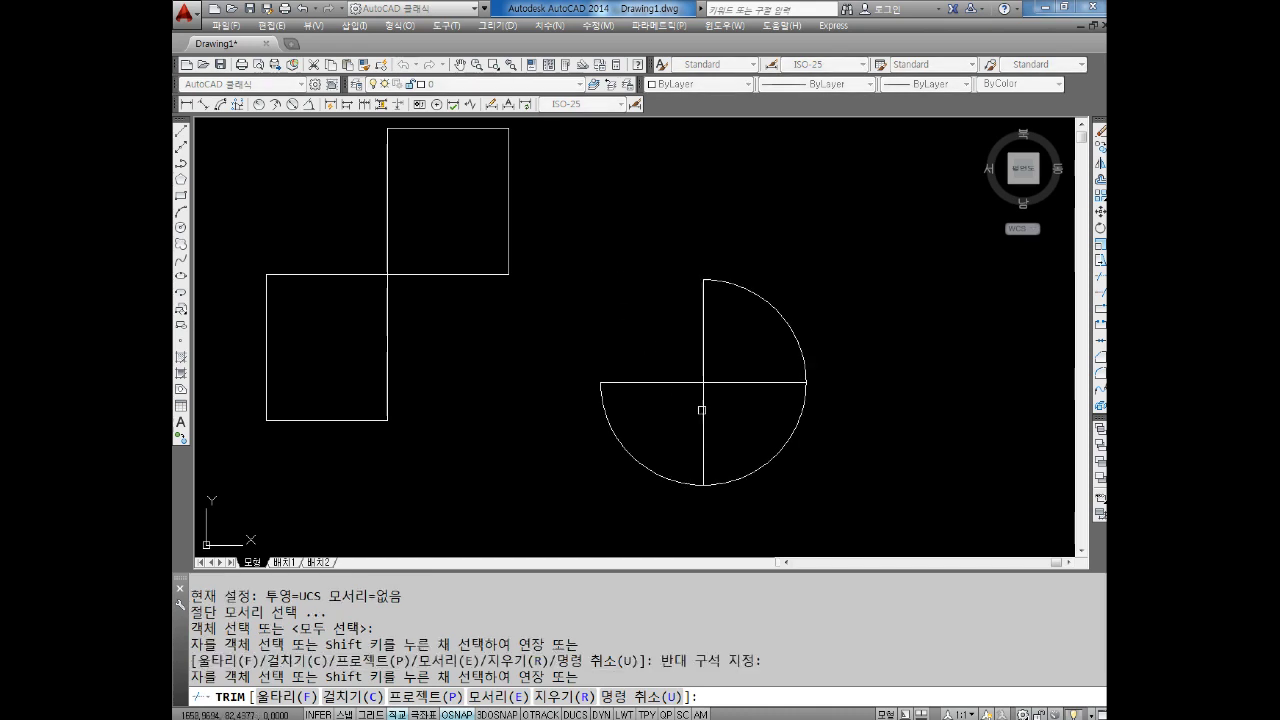
drag(790, 436, 746, 462)
scroll(795, 448, down, 2)
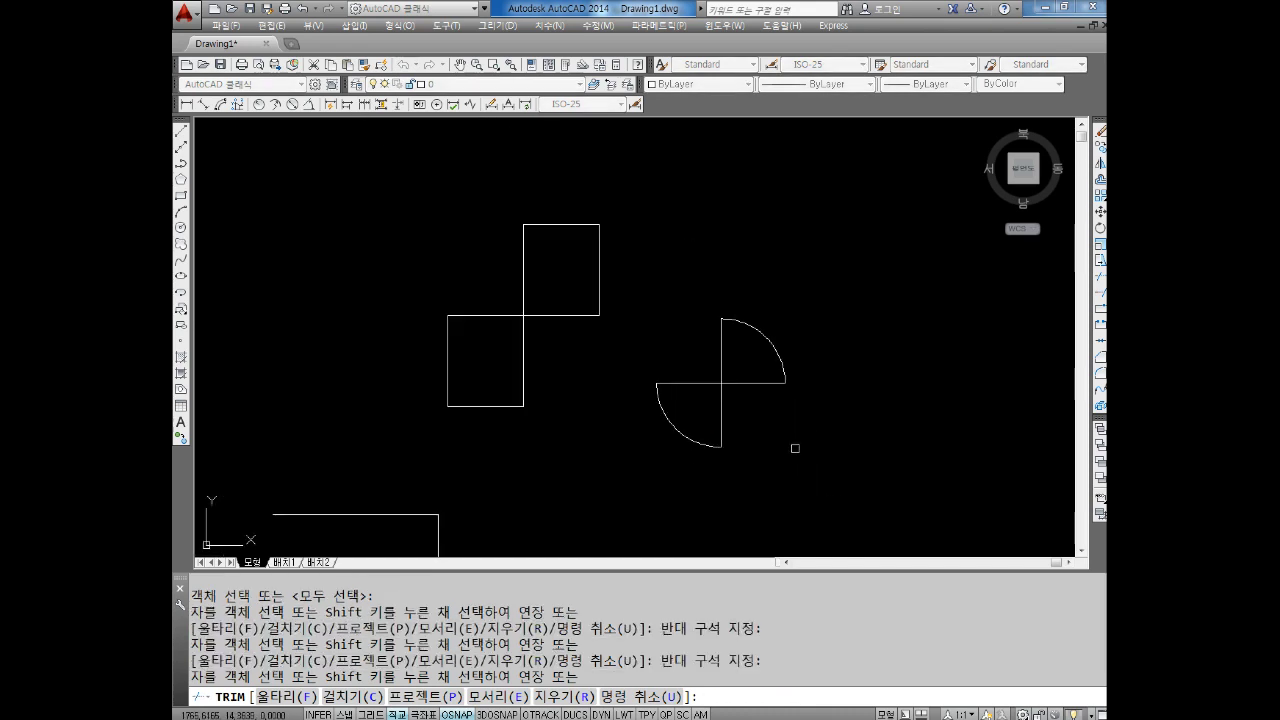
middle_drag(791, 403, 696, 369)
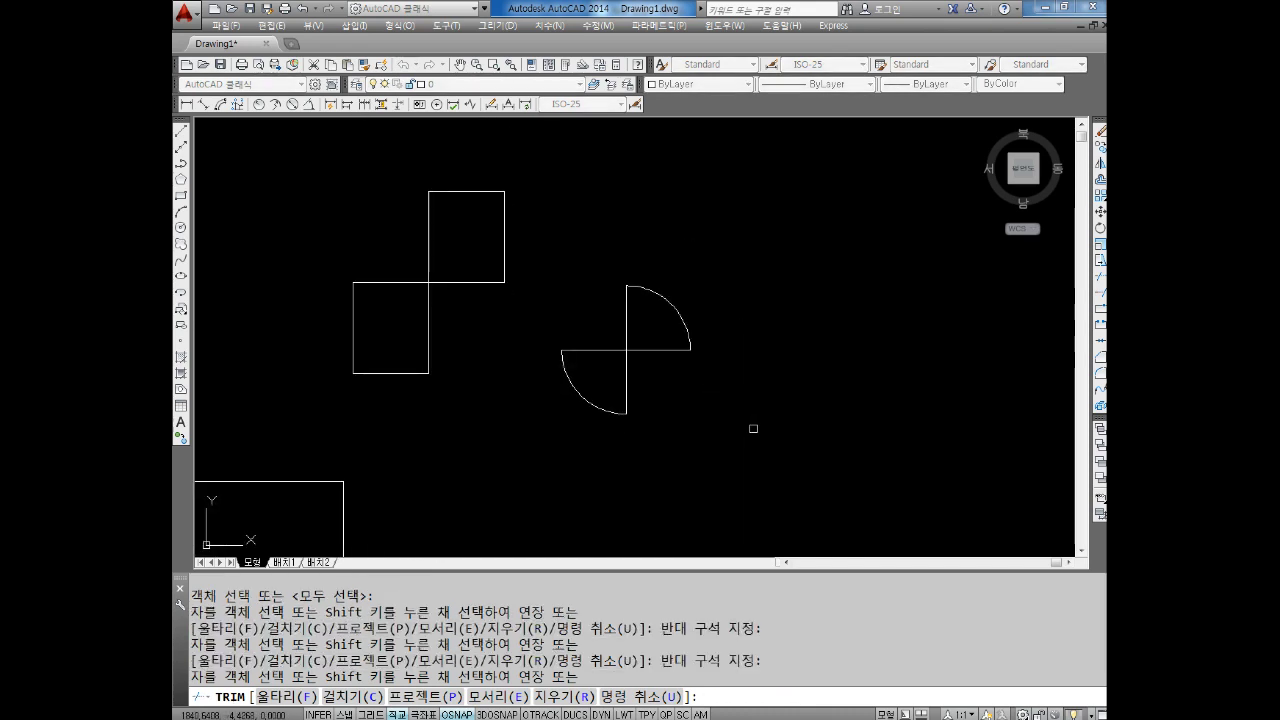
middle_drag(769, 443, 762, 428)
key(Escape)
key(Escape)
key(Escape)
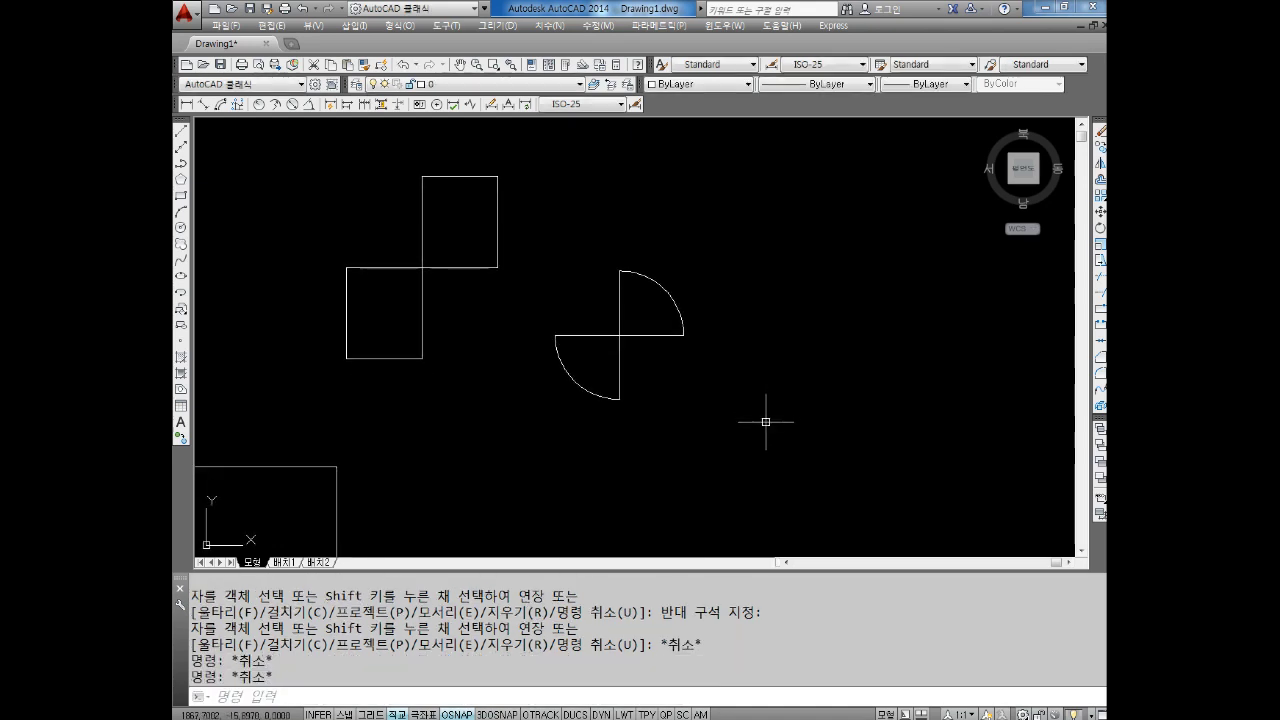
key(Escape)
key(Escape)
Draw a vertical line and then the crossing diagonal lines of the star with Ortho off
text(L)
key(Return)
click(743, 432)
click(743, 254)
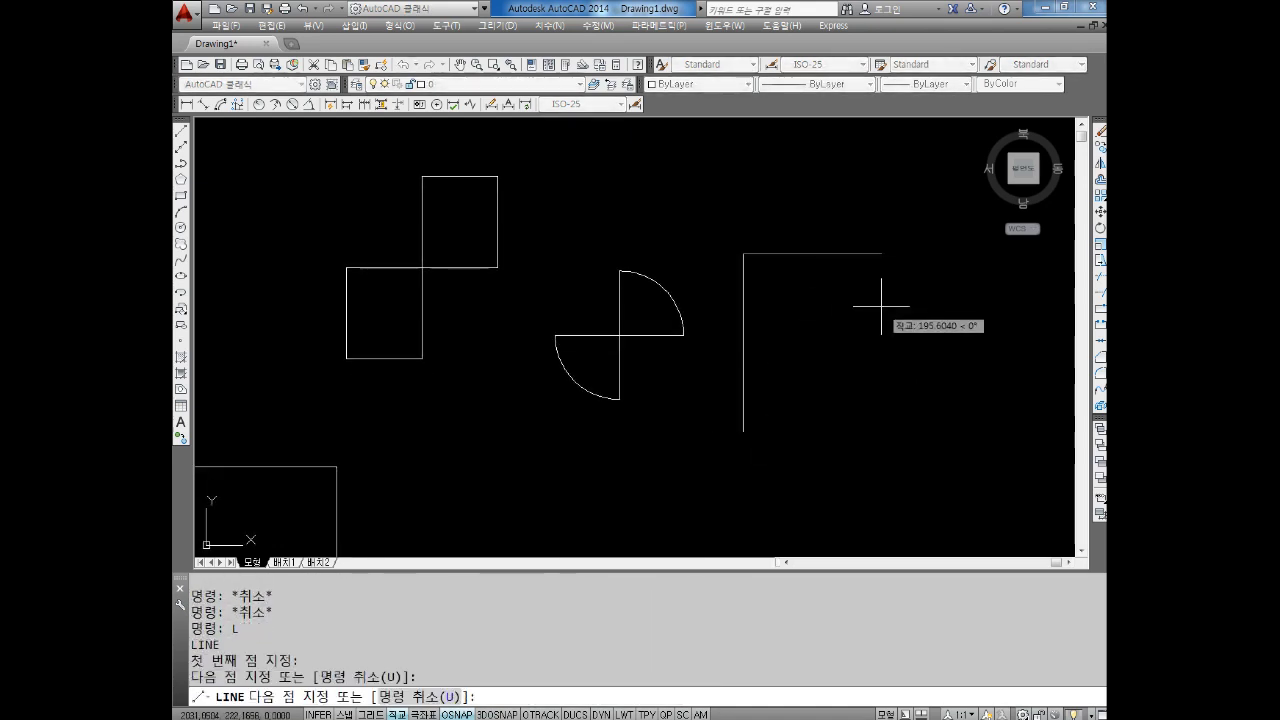
key(F8)
click(865, 300)
click(767, 342)
click(642, 432)
click(805, 497)
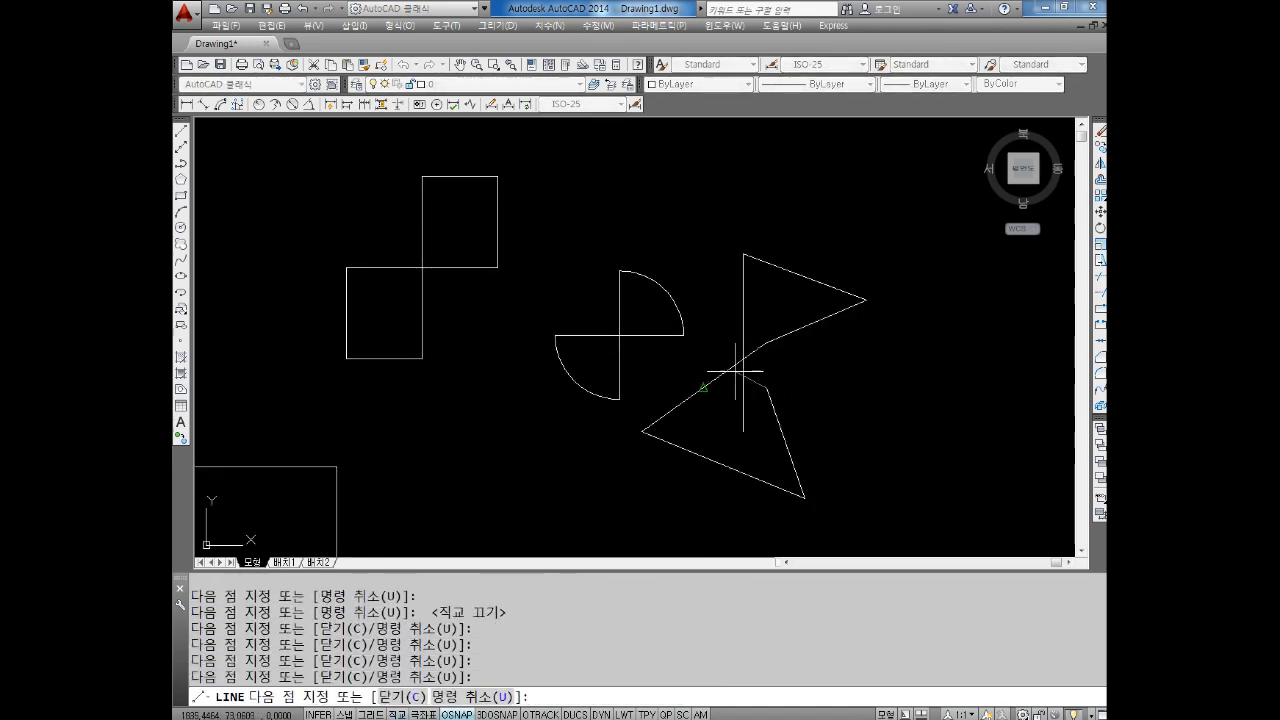
click(693, 272)
click(686, 512)
click(848, 388)
click(778, 155)
key(Escape)
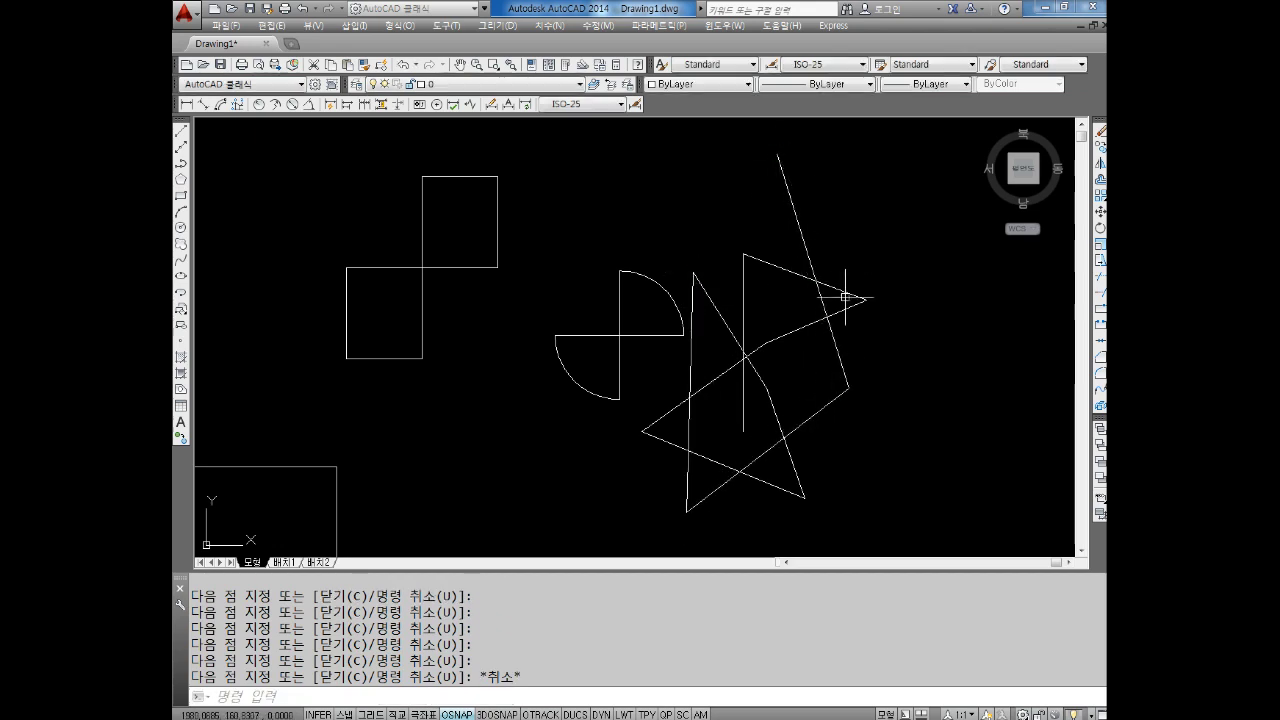
key(Escape)
Trim away the inner line pieces to leave the five-pointed star outline
text(TR)
key(Return)
key(Return)
click(820, 297)
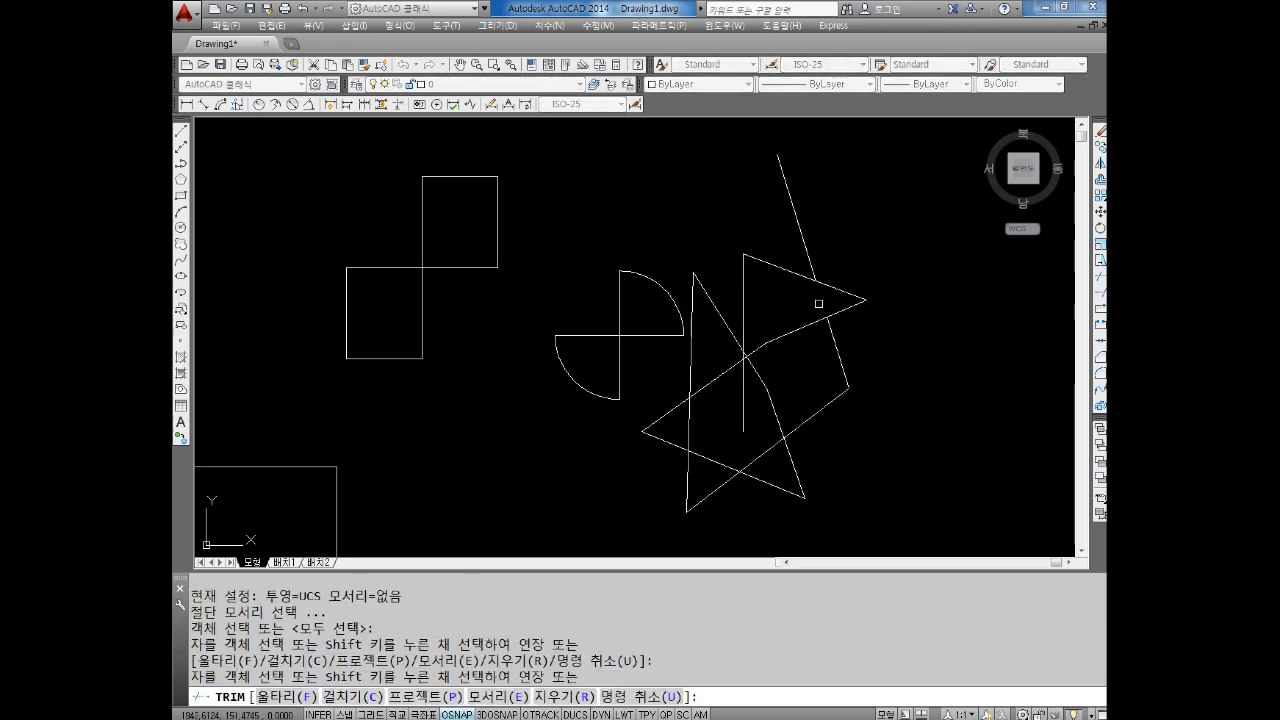
click(730, 334)
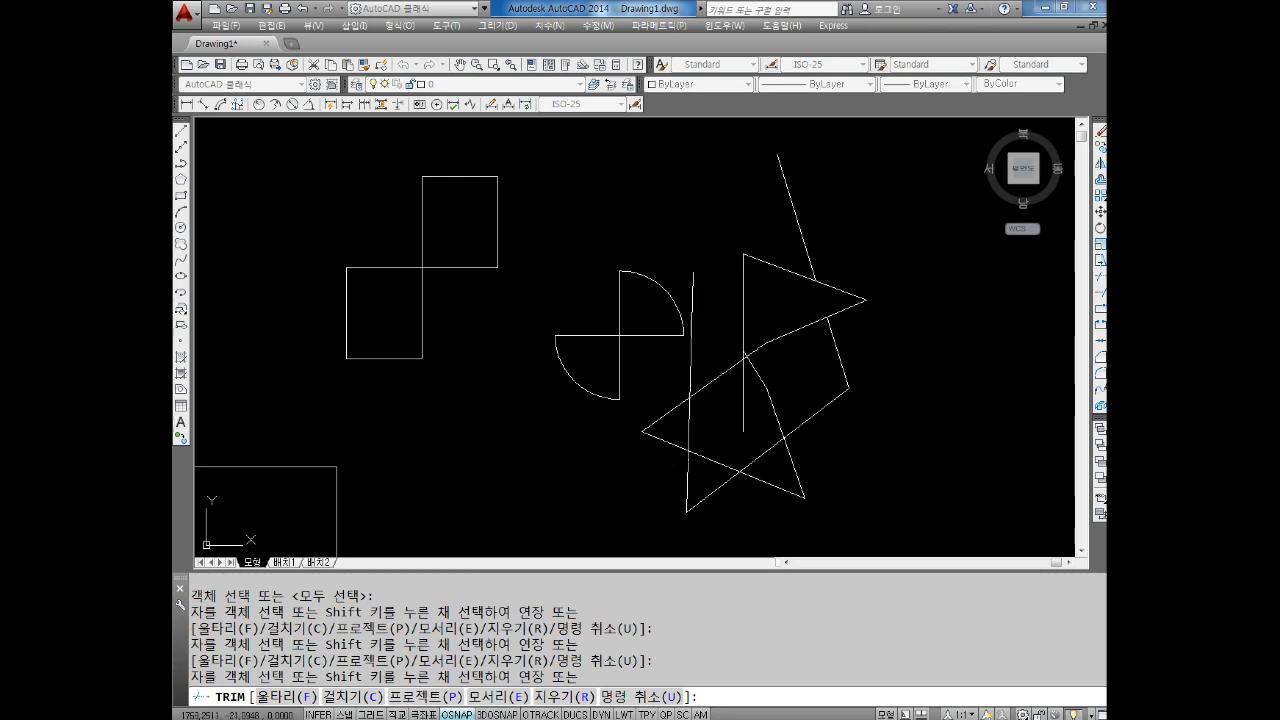
click(700, 434)
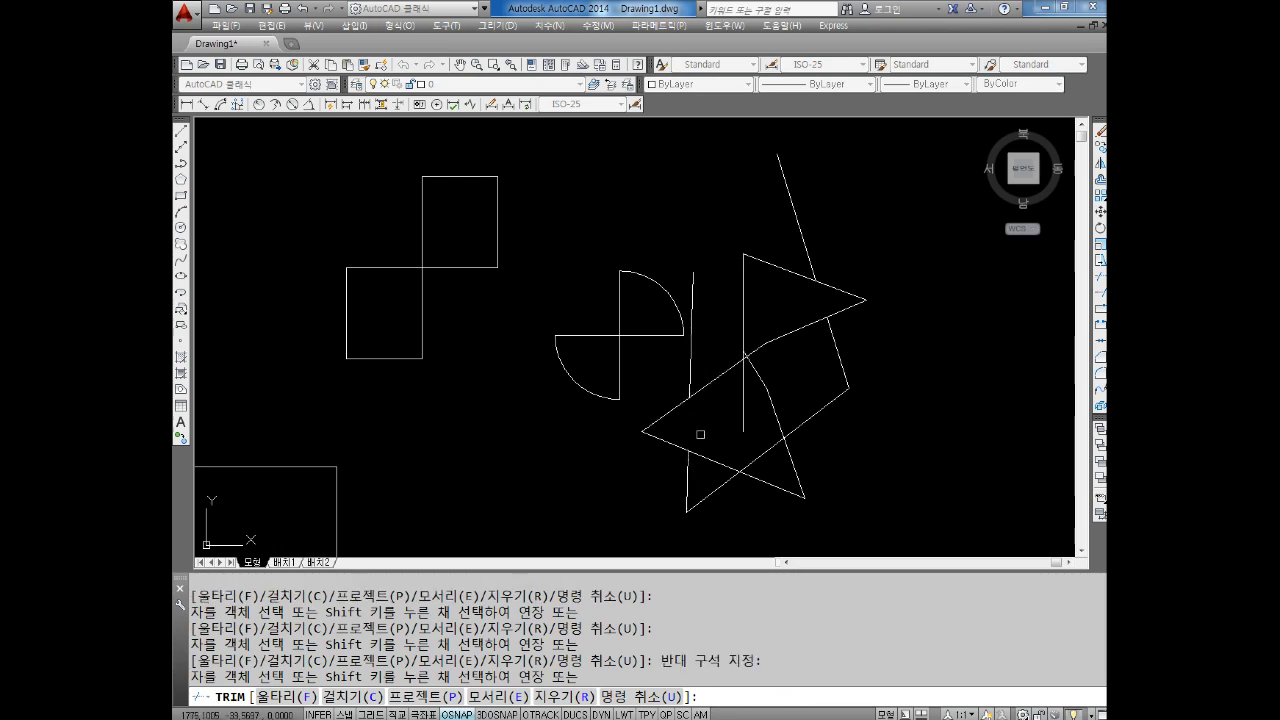
click(767, 445)
click(767, 396)
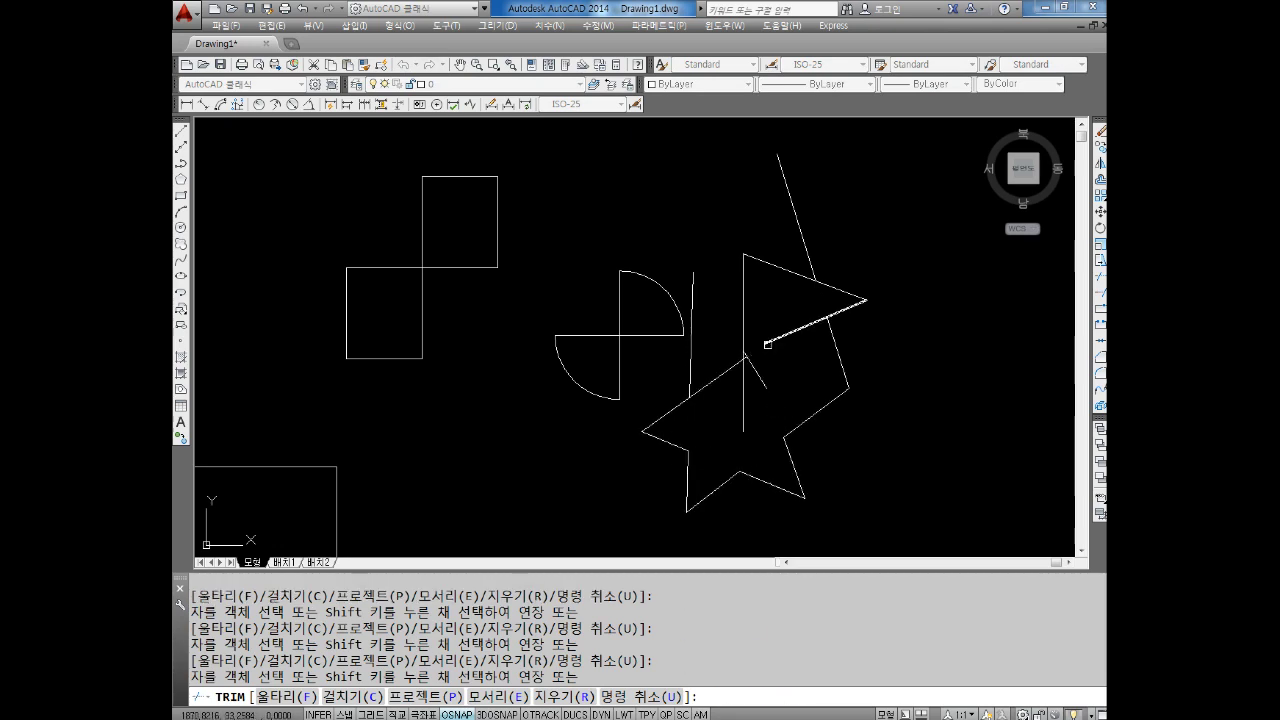
scroll(752, 339, up, 8)
scroll(703, 437, down, 5)
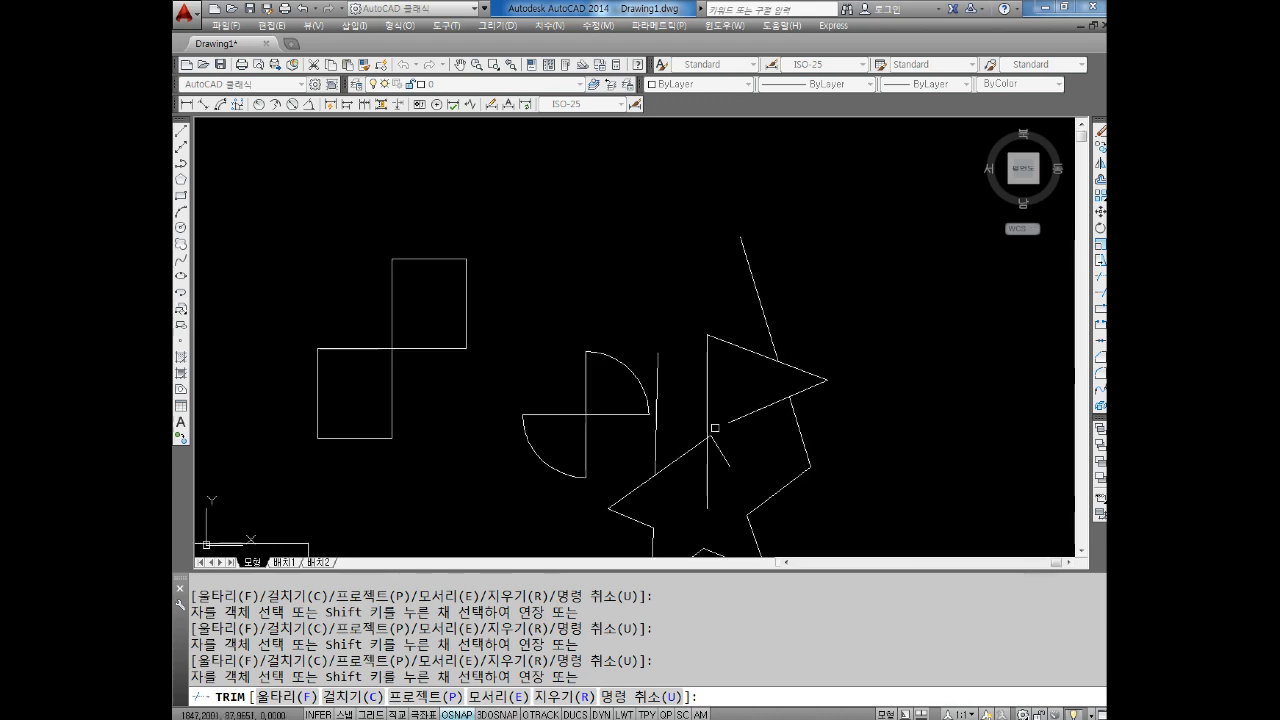
scroll(759, 426, down, 1)
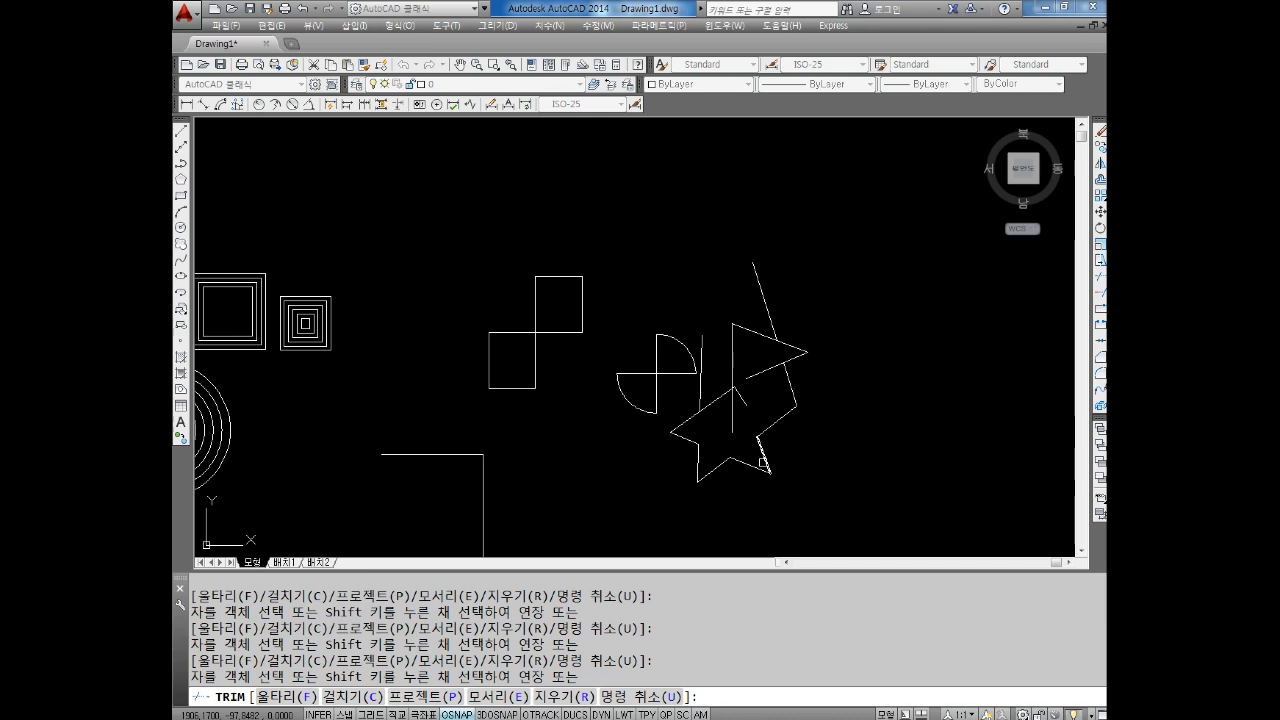
middle_drag(856, 493, 786, 427)
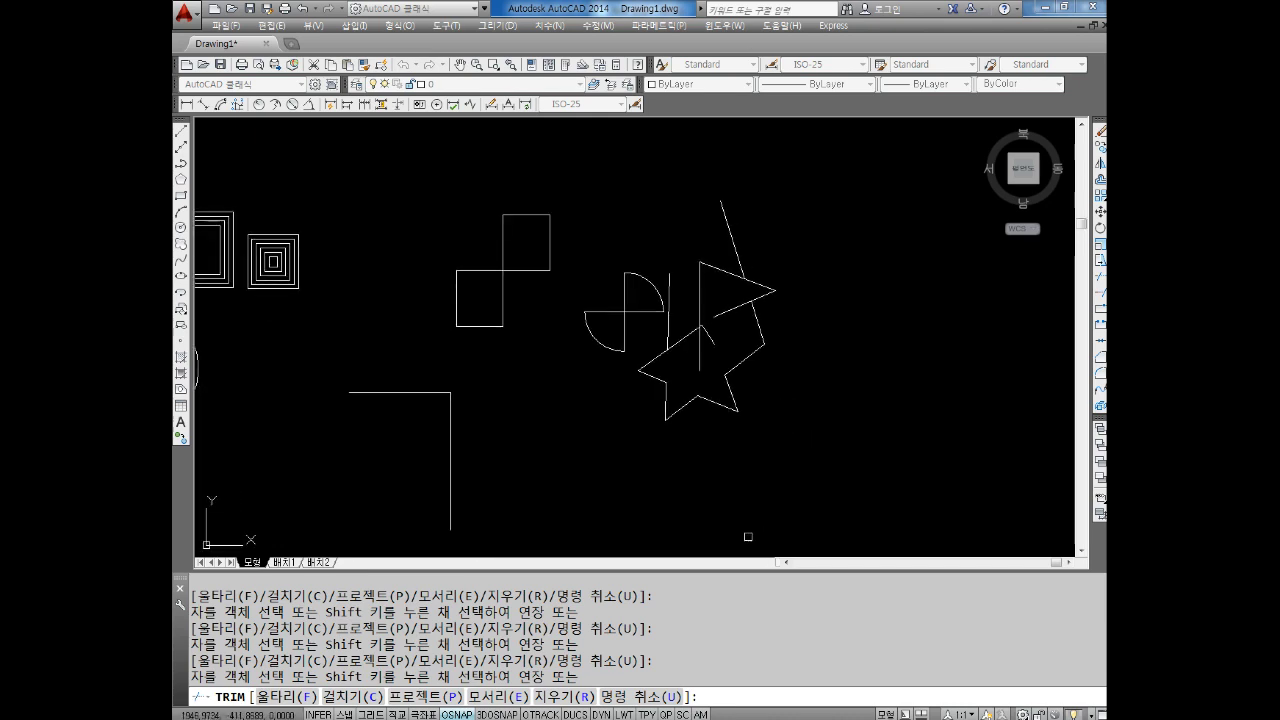
mouse_move(747, 537)
middle_down()
mouse_move(680, 348)
mouse_move(629, 277)
middle_up()
key(Escape)
key(Escape)
key(Escape)
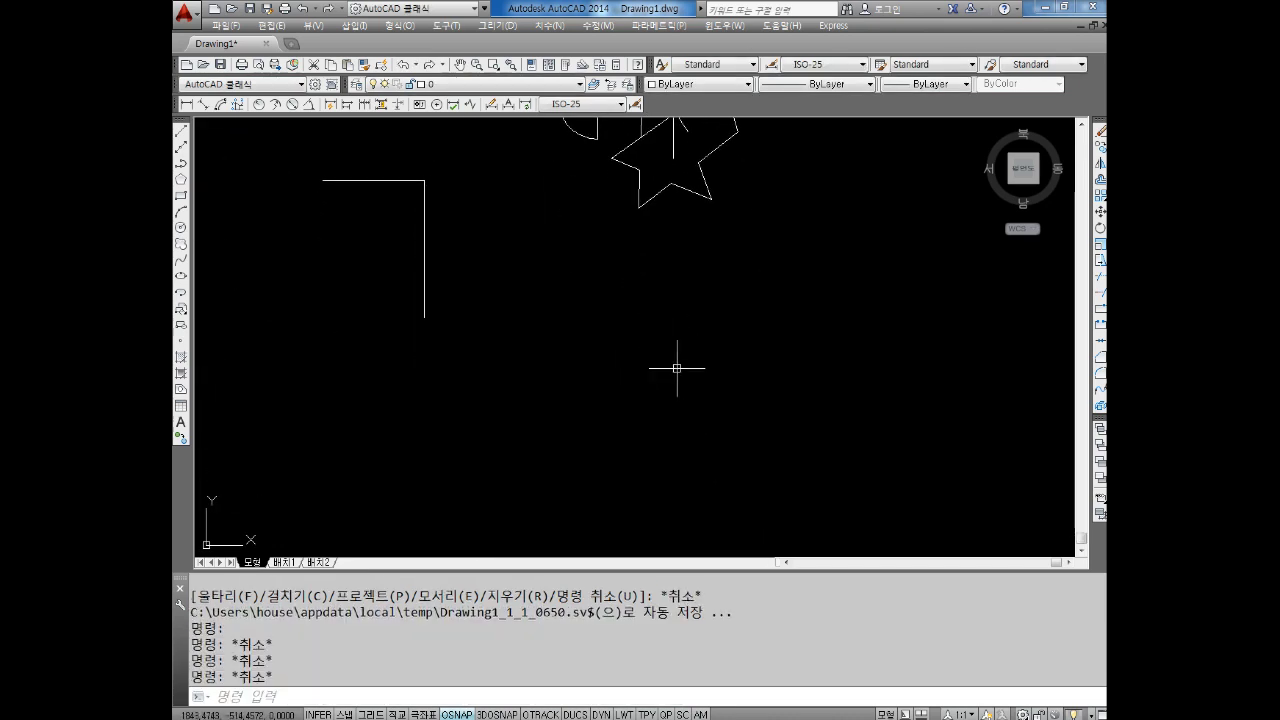
key(Escape)
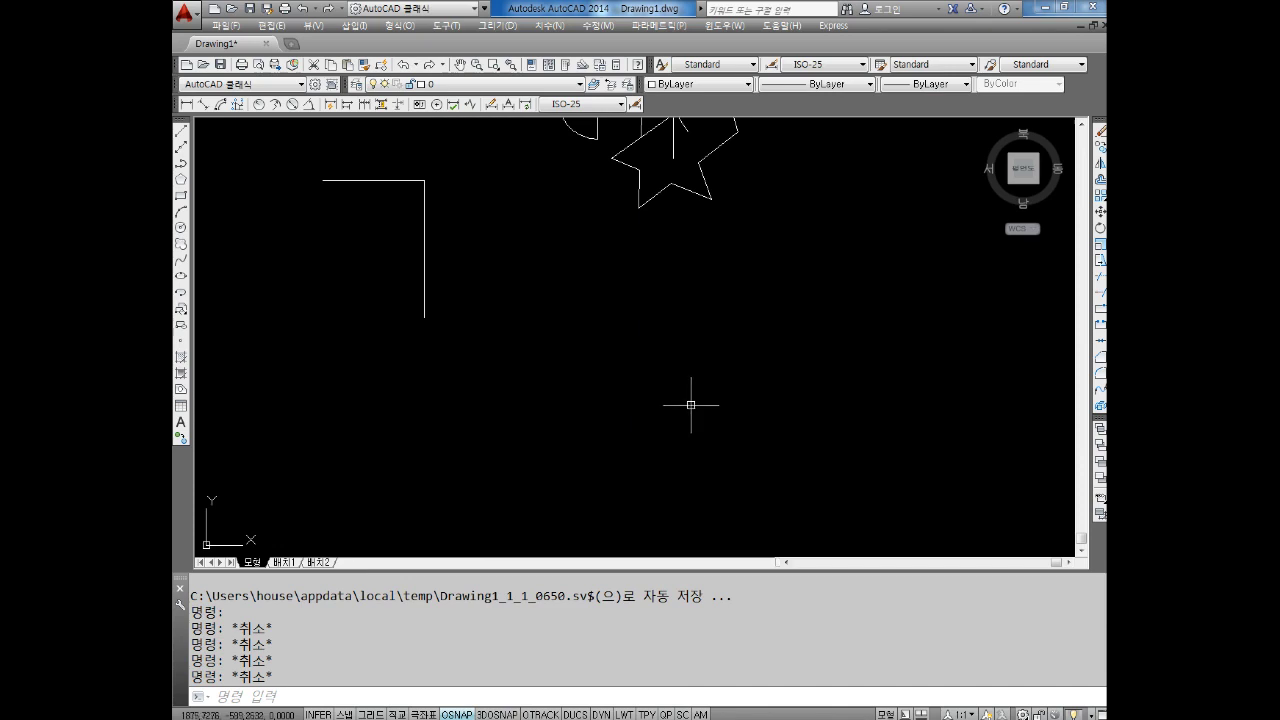
Clear the prompt and start the RECTANG command with REC
middle_drag(539, 406, 543, 390)
key(Escape)
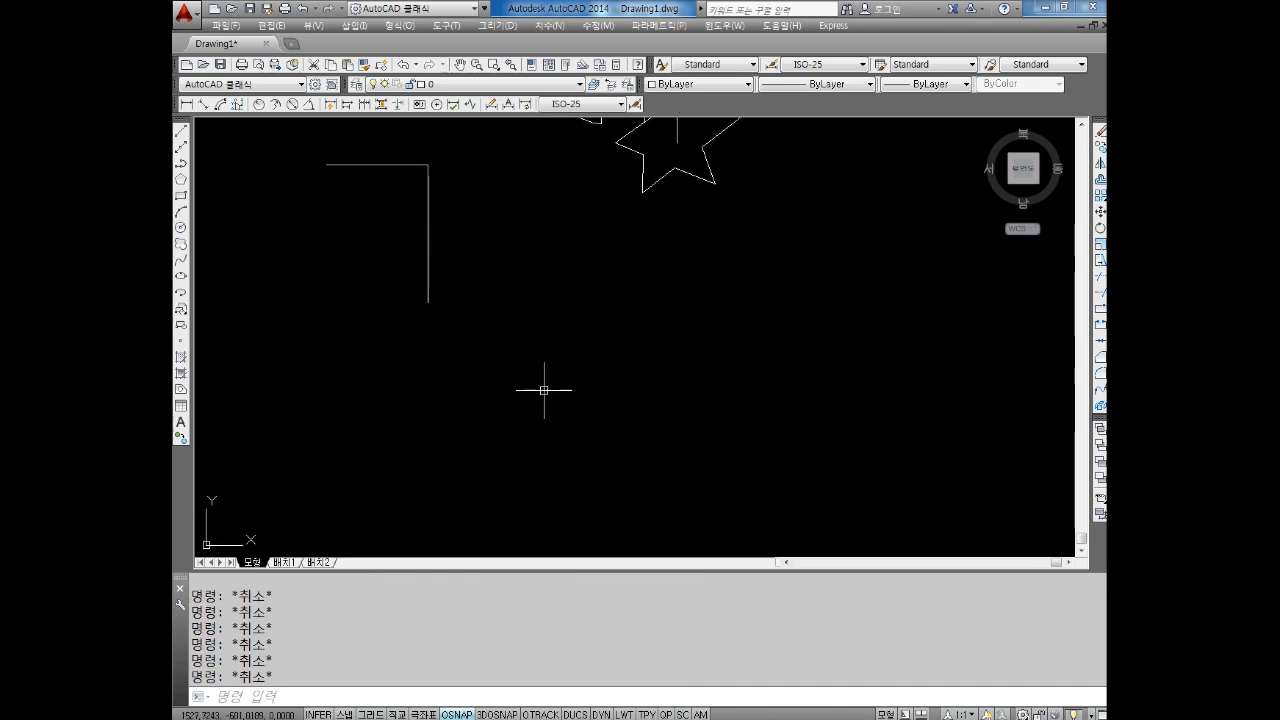
text(REC)
key(Return)
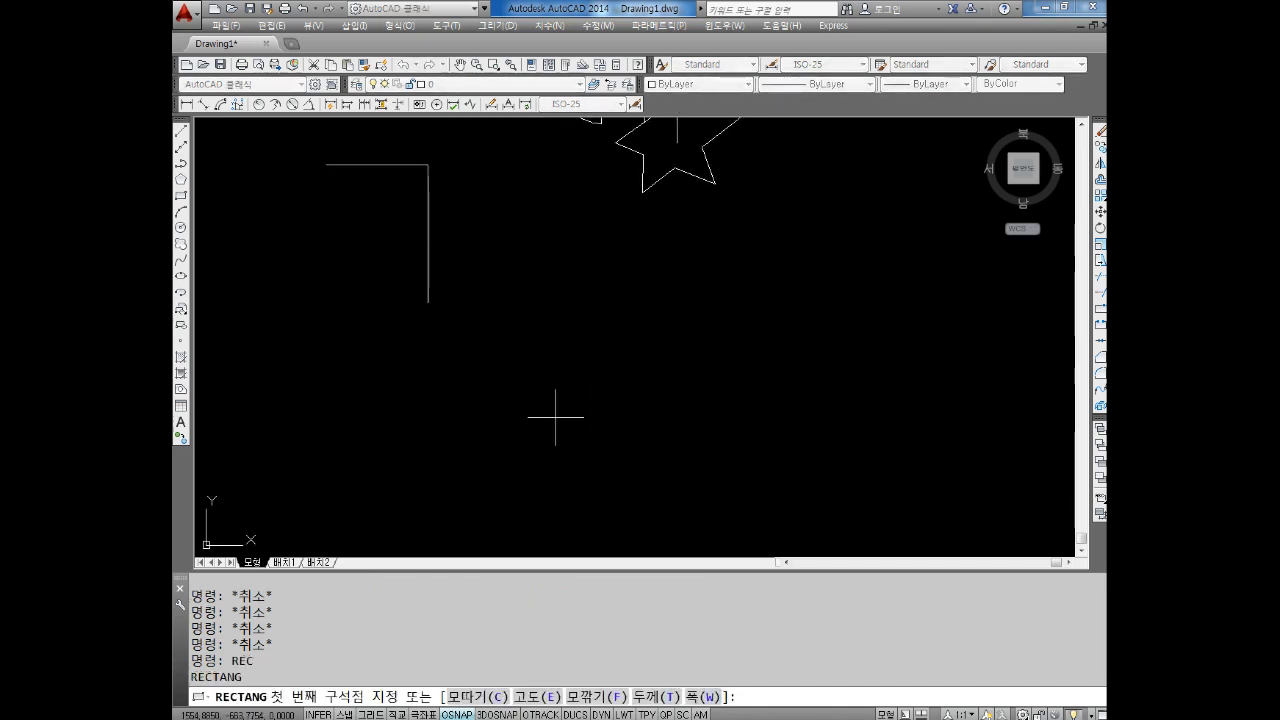
Draw the tall 20×140 rectangle in empty space
middle_drag(579, 463, 617, 422)
click(610, 432)
text(@20,140)
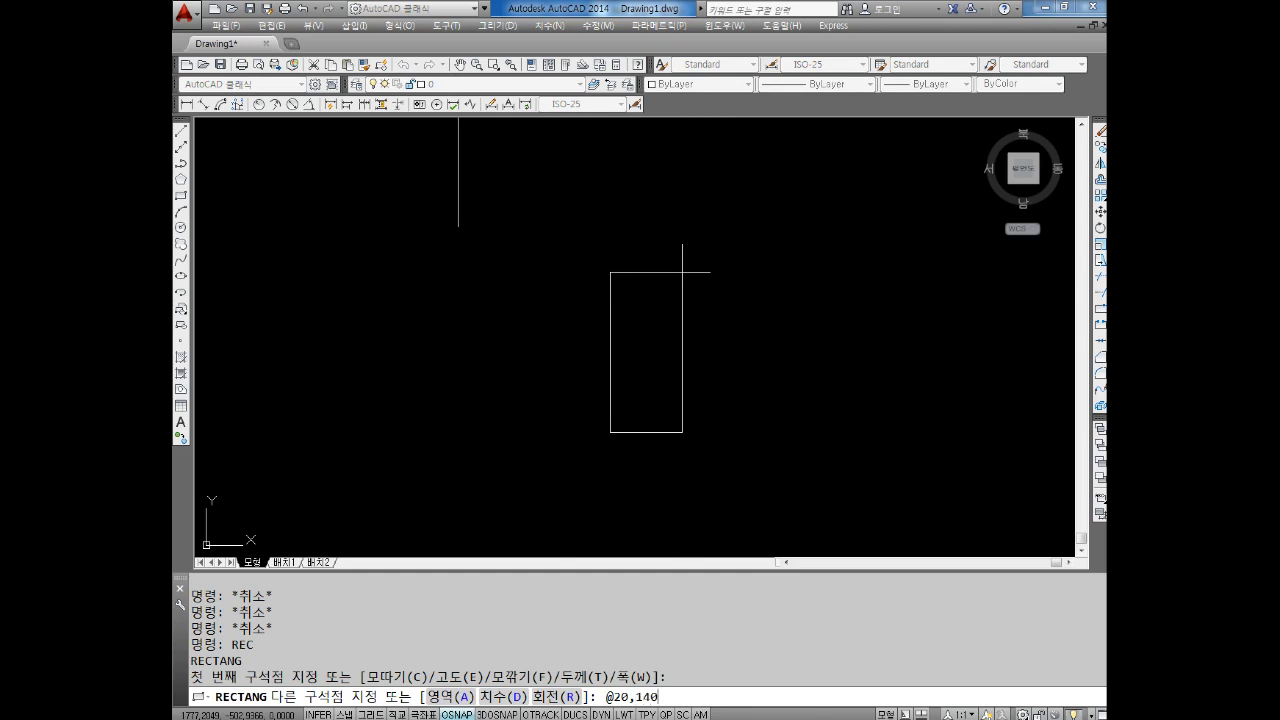
key(Return)
scroll(640, 394, up, 4)
middle_drag(559, 415, 622, 338)
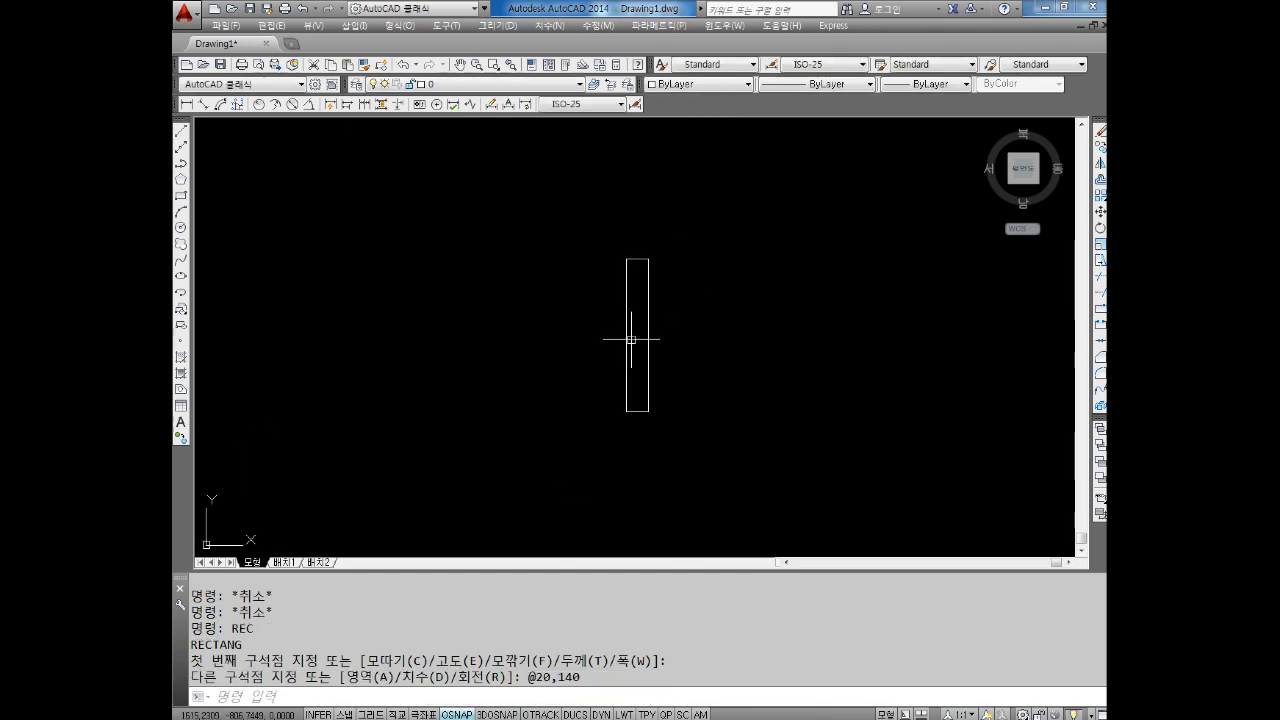
key(Escape)
key(Escape)
Draw a second, 20×50 rectangle to its left
text(REC)
key(Return)
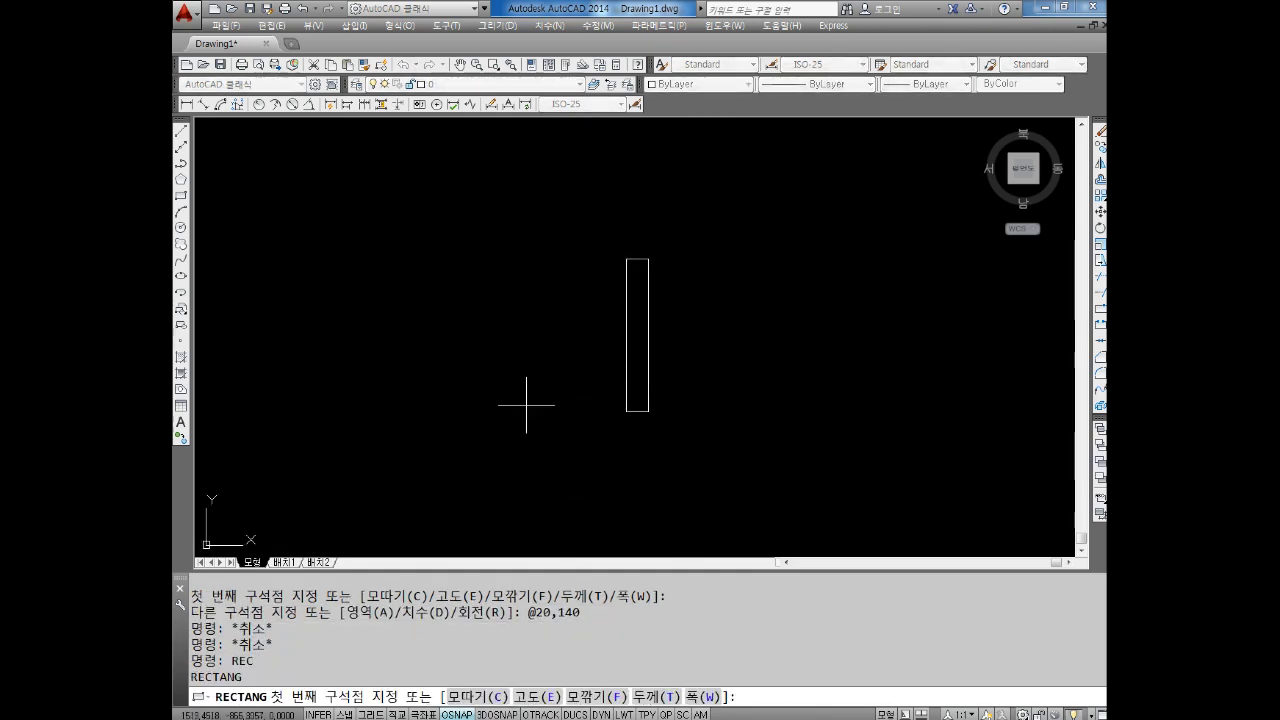
click(526, 405)
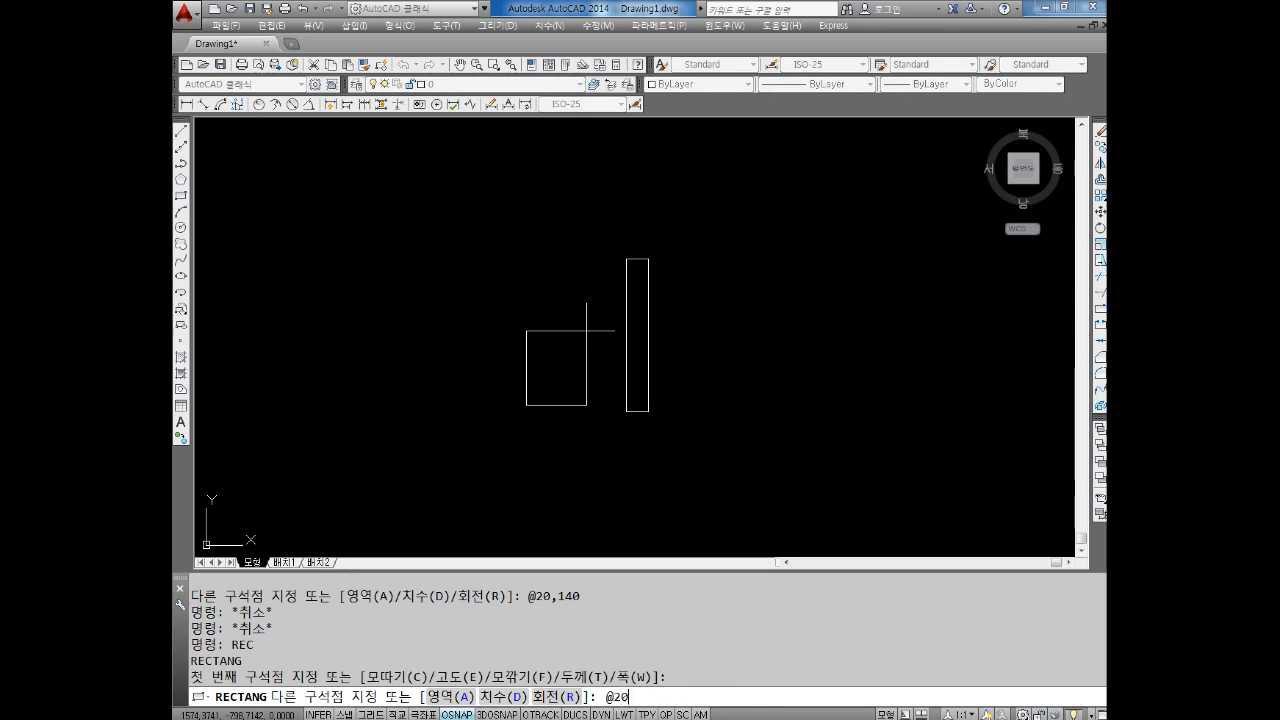
key(Escape)
key(Escape)
key(Escape)
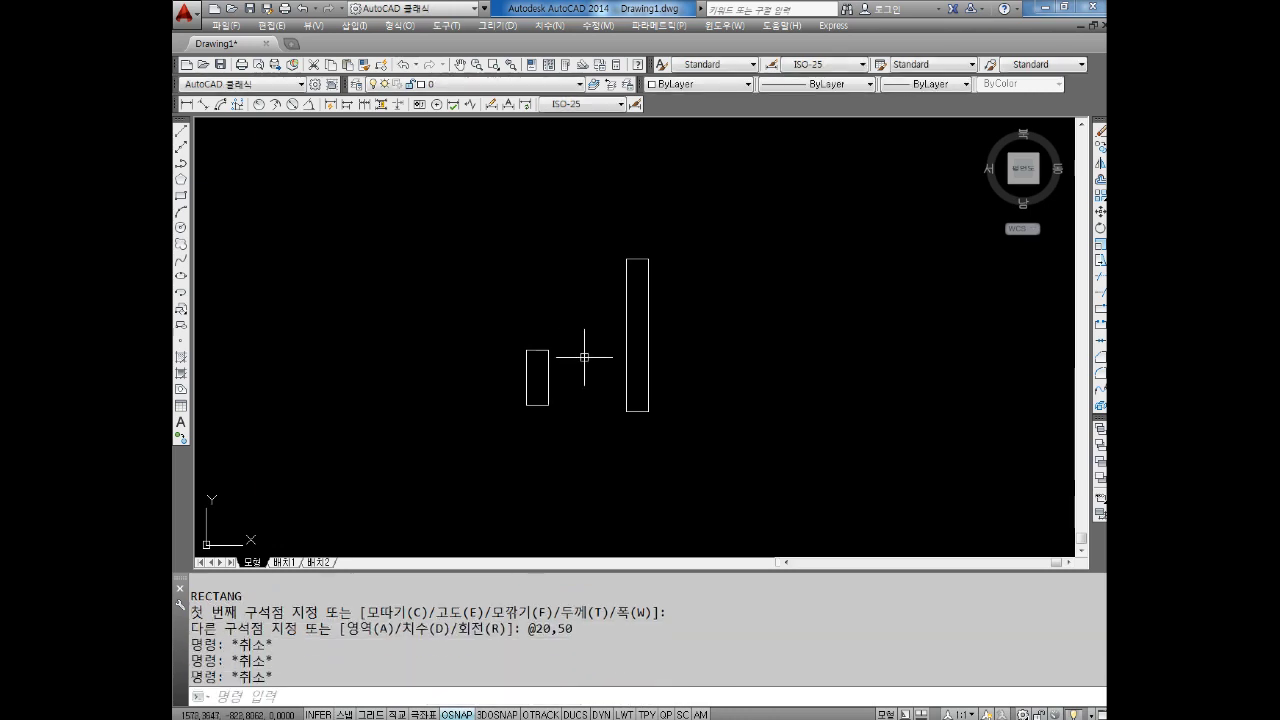
text(M)
Move the 20×50 rectangle from its right-edge midpoint to the tall rectangle's left-edge midpoint
key(Return)
click(557, 366)
click(508, 434)
key(Return)
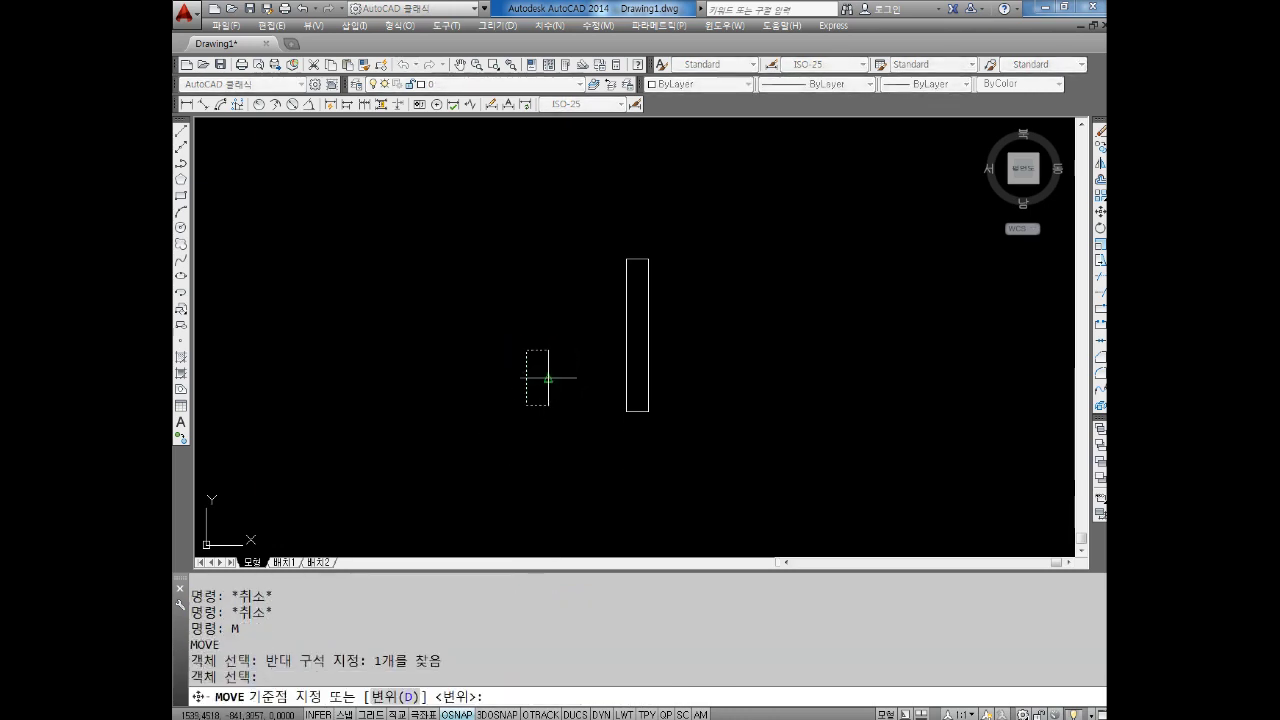
click(548, 378)
click(626, 335)
key(Escape)
scroll(629, 328, up, 4)
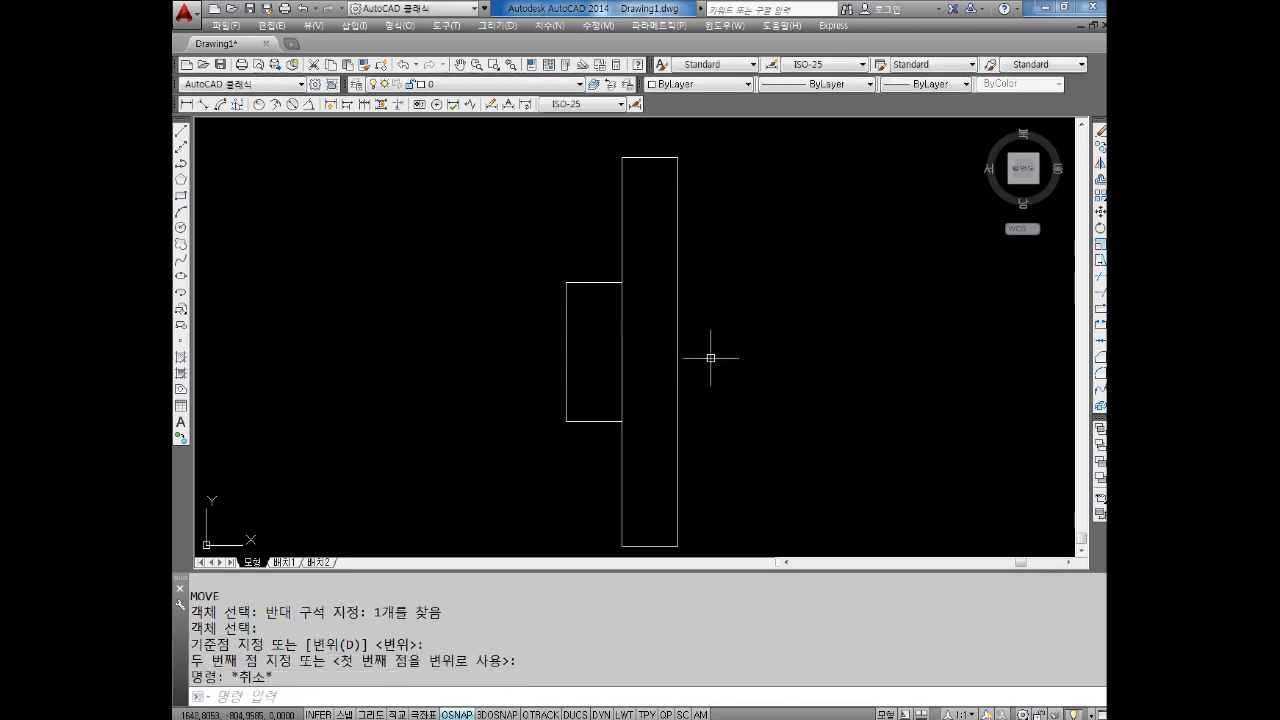
scroll(688, 388, down, 2)
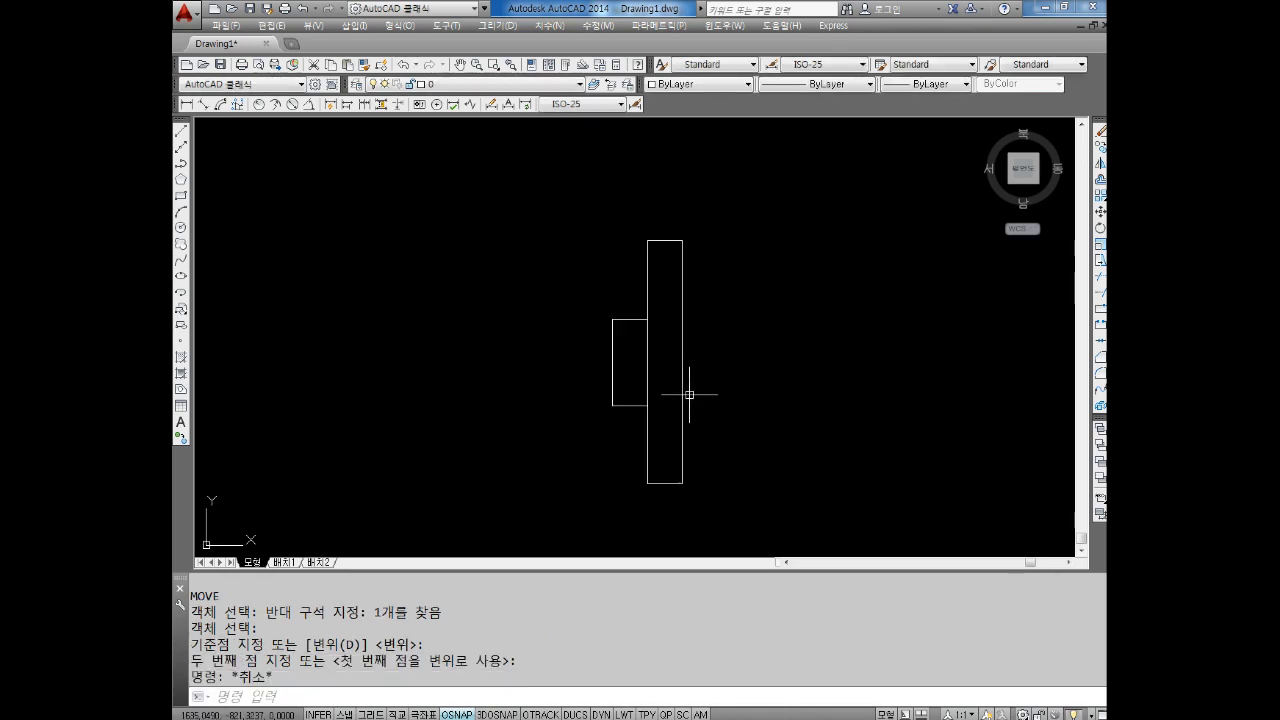
middle_drag(686, 391, 476, 335)
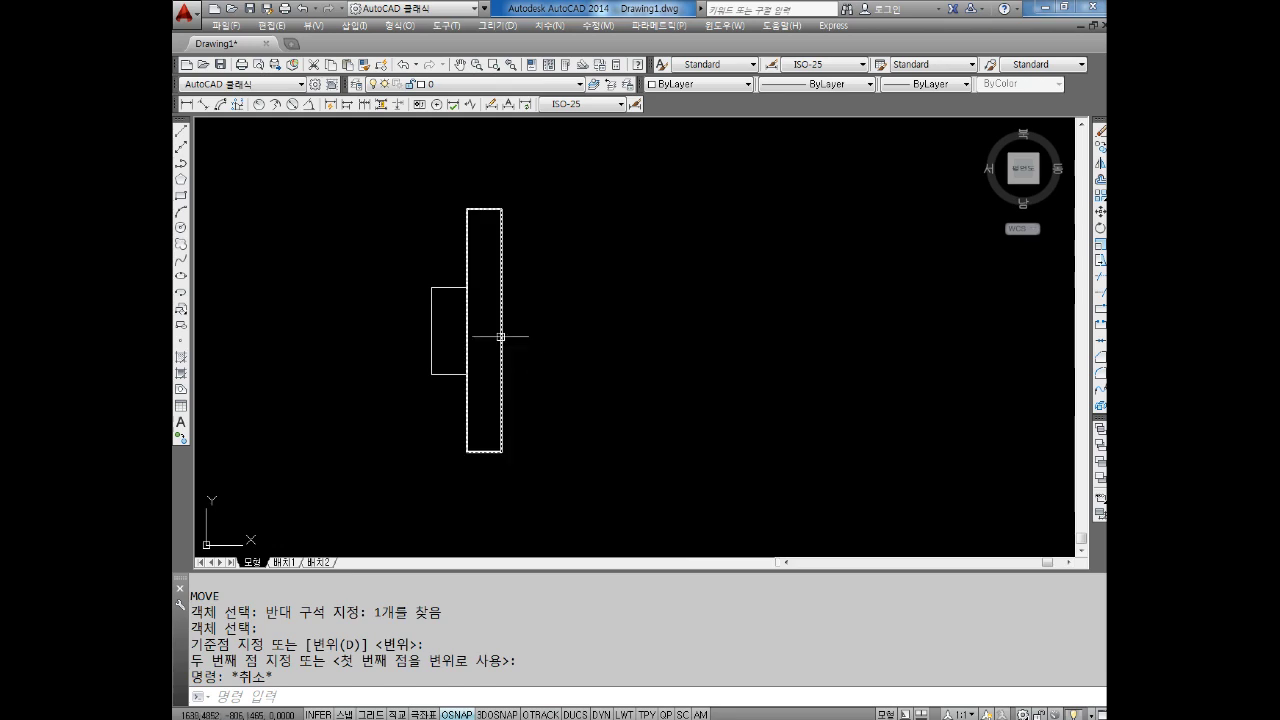
scroll(510, 340, down, 2)
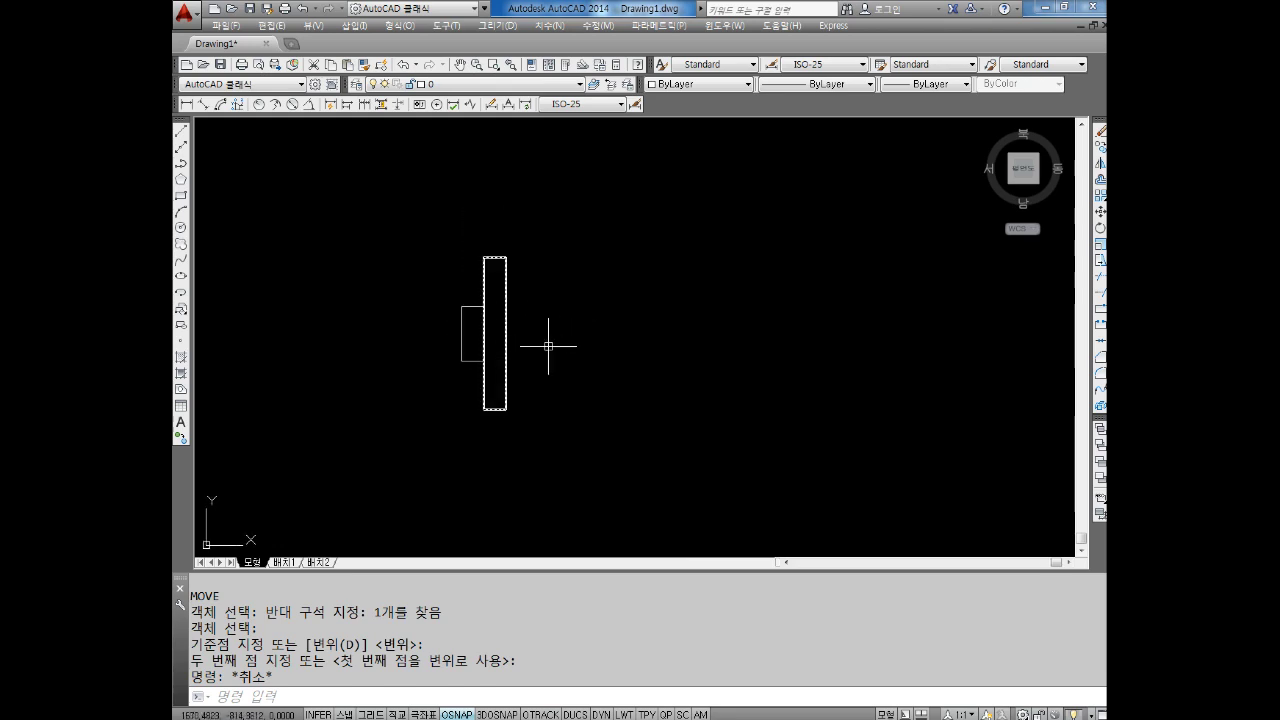
middle_drag(545, 345, 520, 342)
key(Escape)
key(Escape)
key(Escape)
key(Escape)
key(Escape)
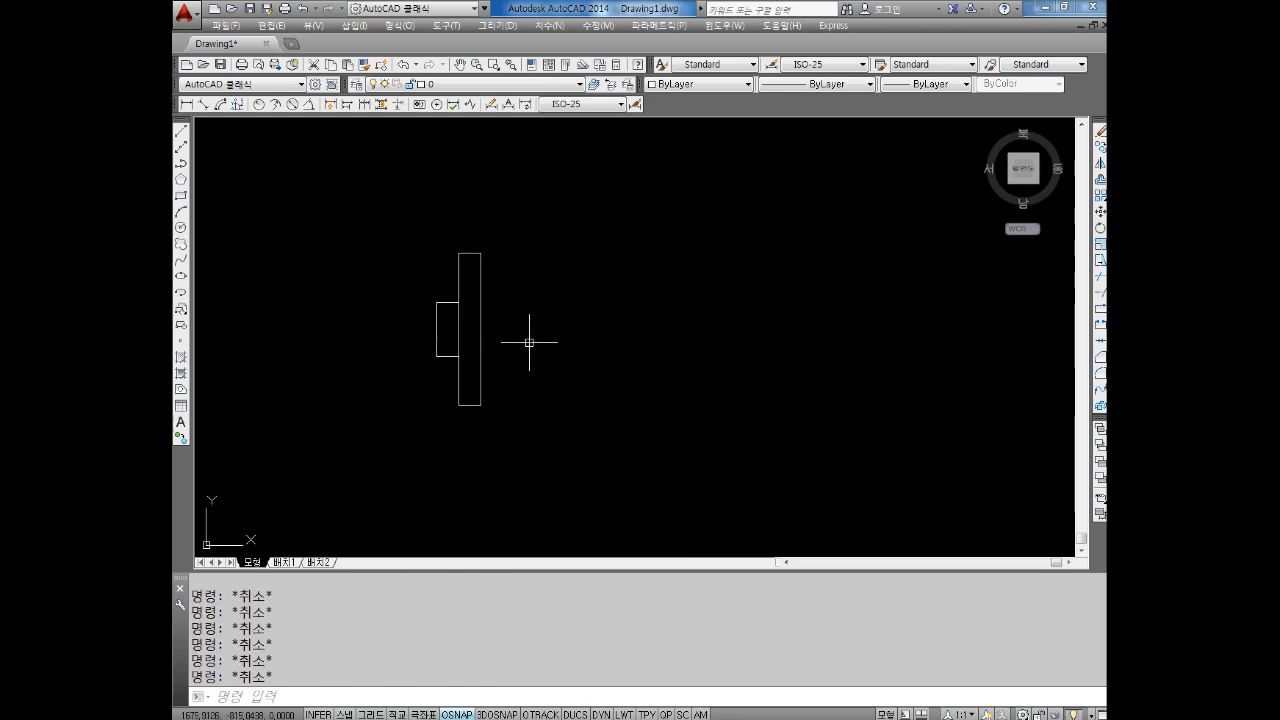
Draw a 65-unit horizontal line with Ortho on
text(L)
key(Return)
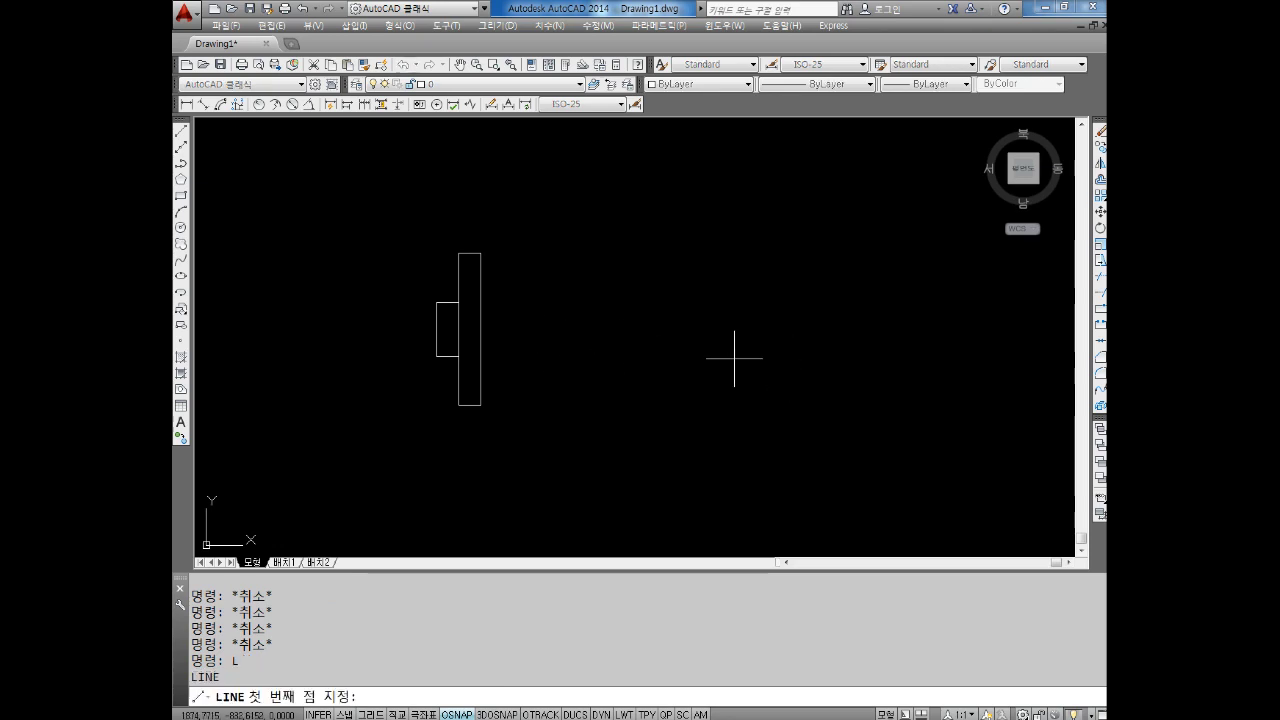
click(652, 338)
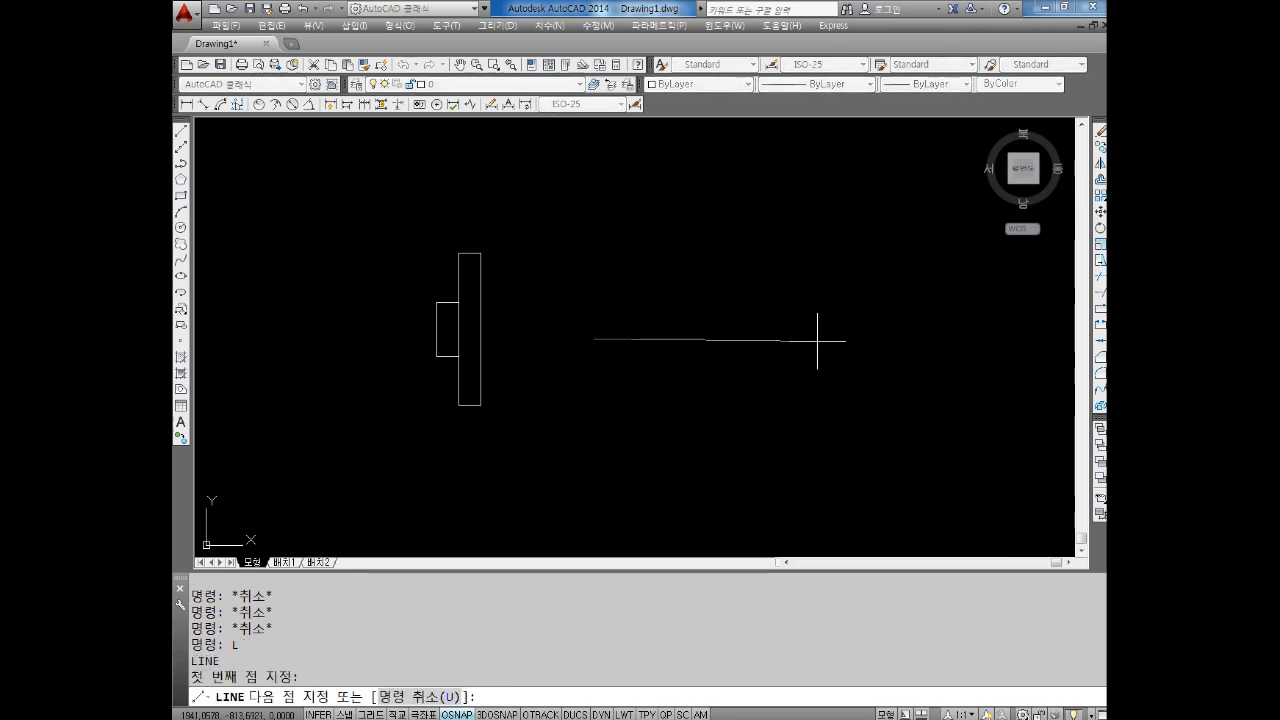
text(65)
key(Return)
key(Return)
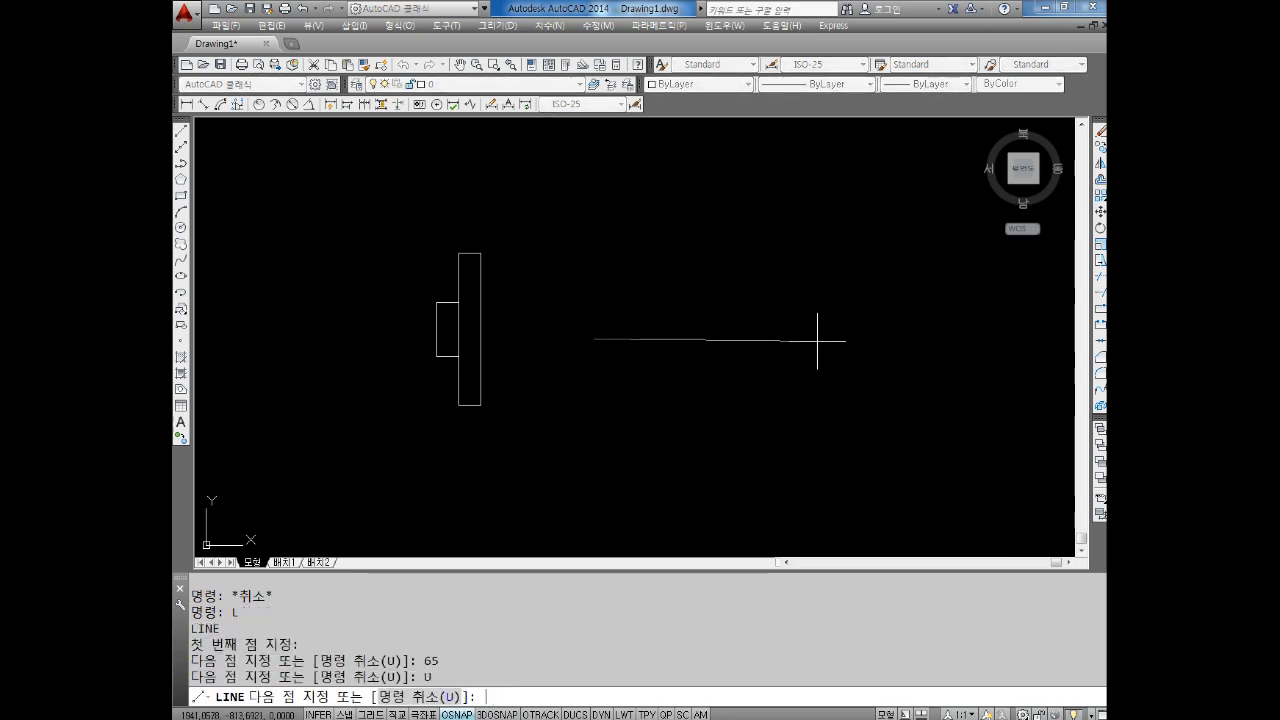
key(F8)
text(5)
key(Return)
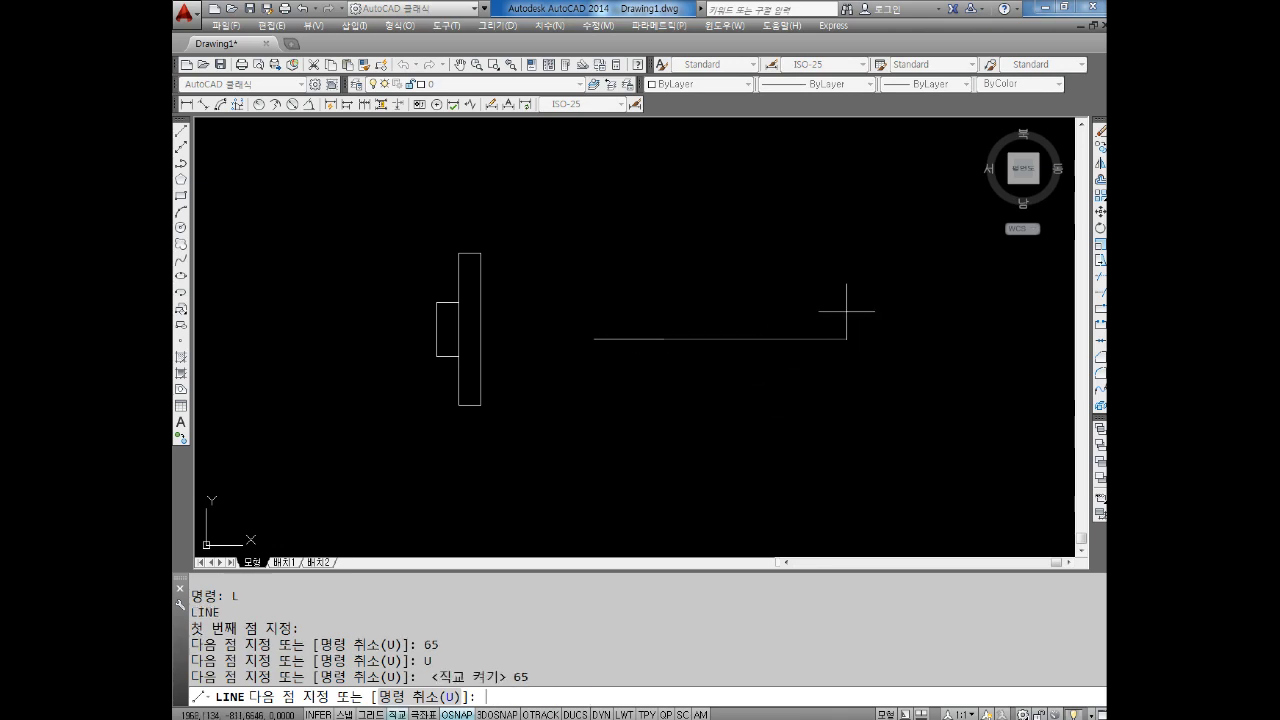
key(Escape)
scroll(550, 330, up, 4)
scroll(650, 350, up, 2)
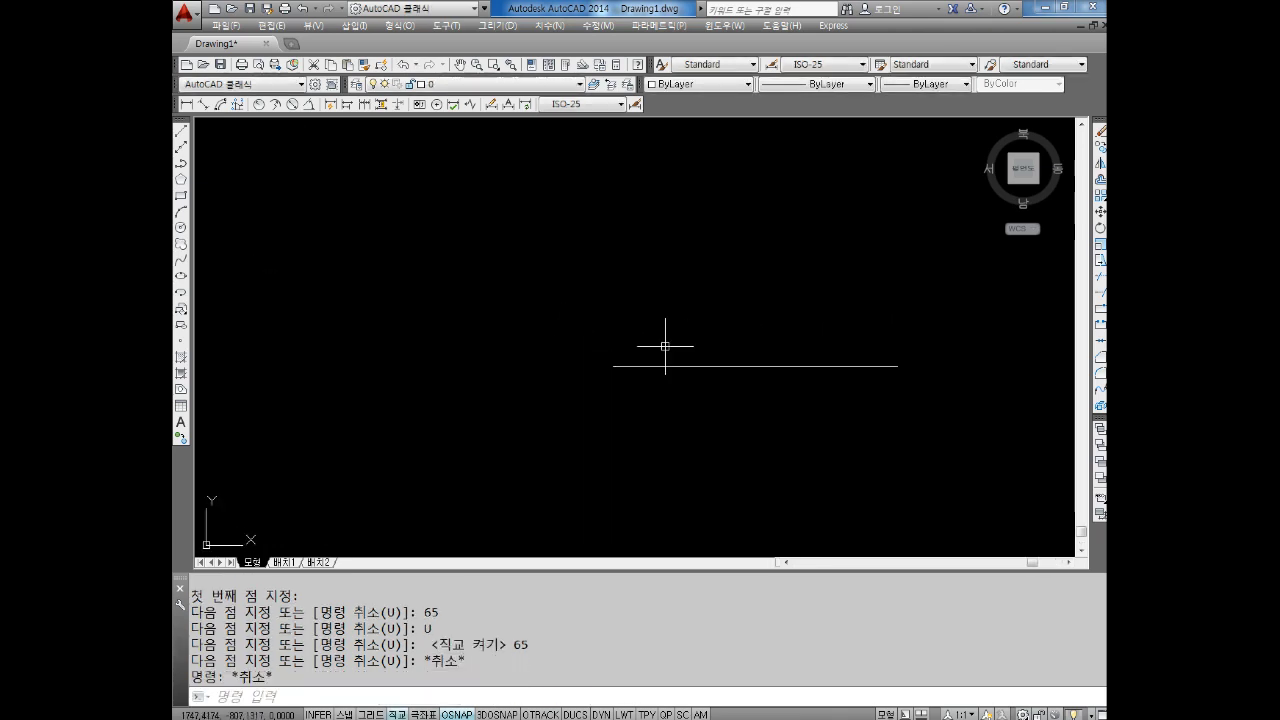
scroll(690, 360, down, 2)
key(Escape)
key(Escape)
key(Escape)
Draw a 20-unit vertical line up from the horizontal line's left end
key(Return)
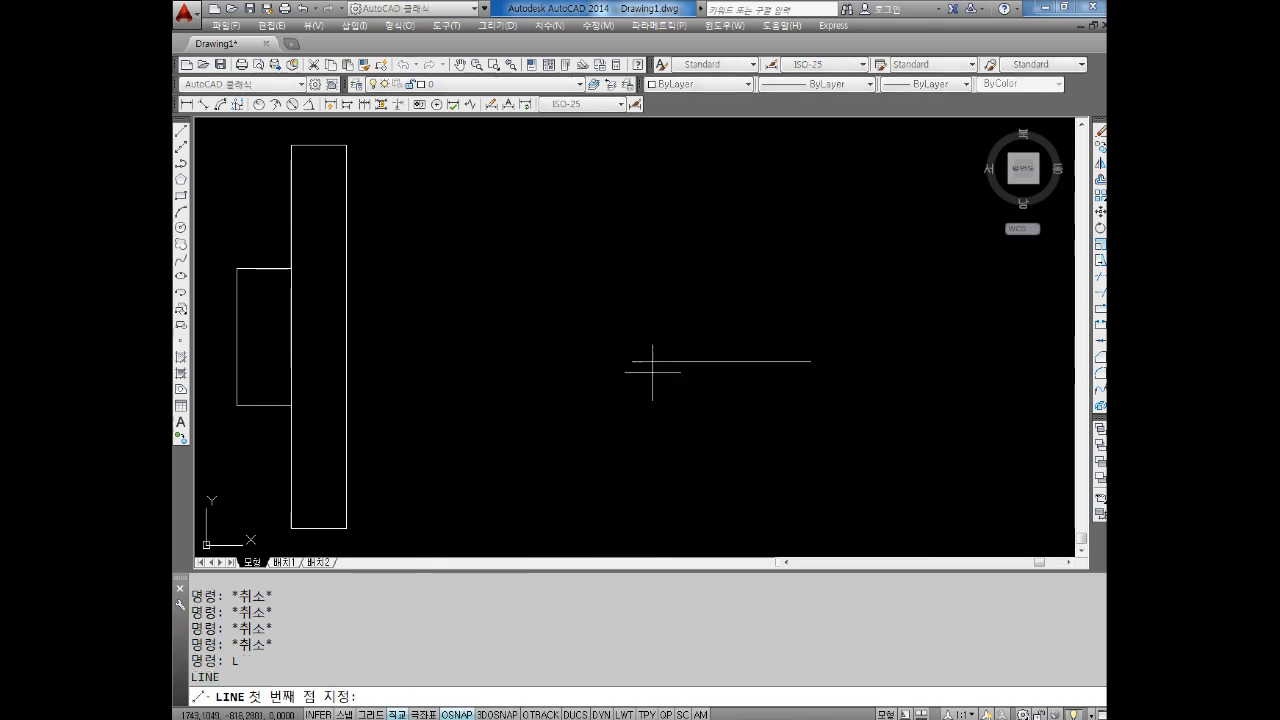
click(632, 361)
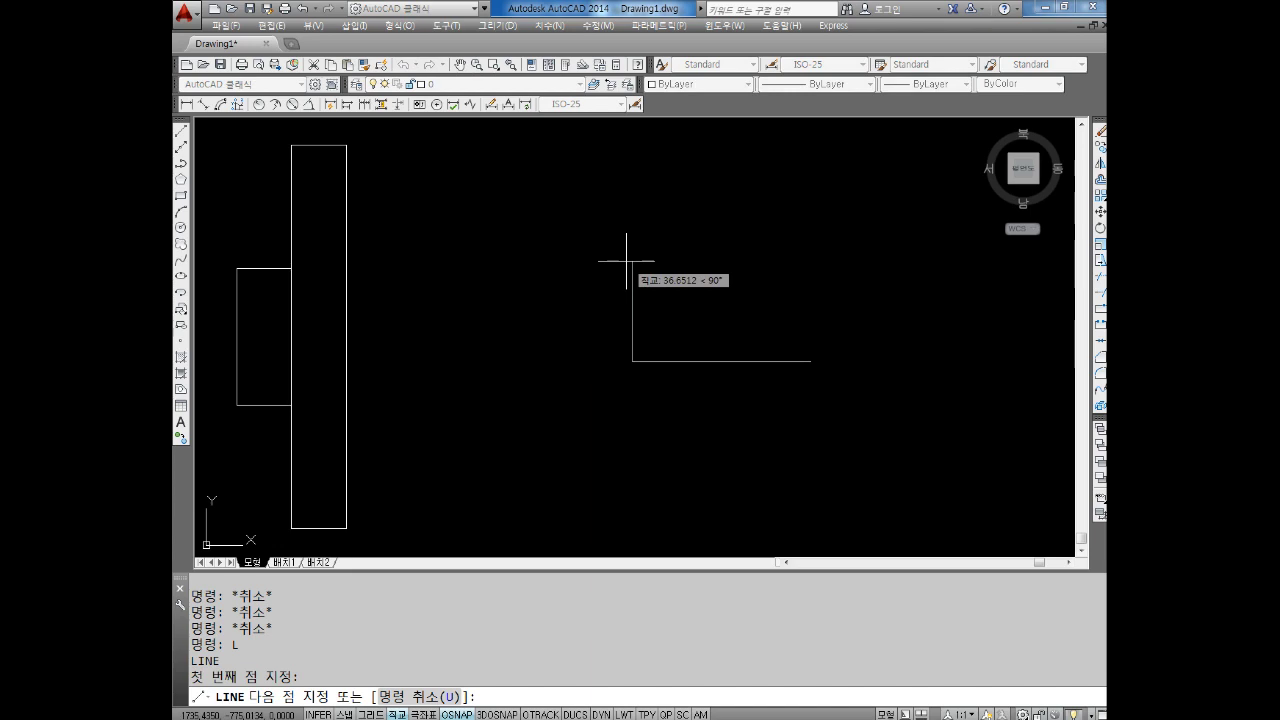
text(20)
key(Return)
key(Escape)
key(Escape)
middle_drag(659, 325, 619, 287)
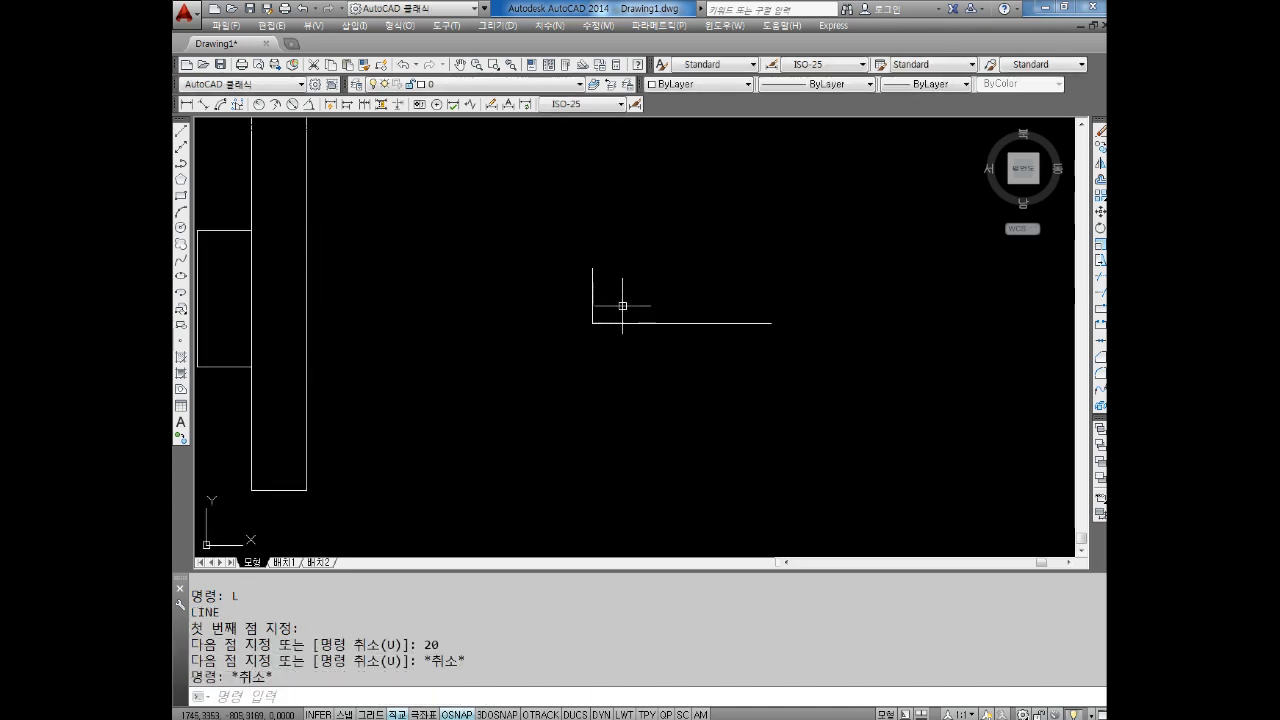
scroll(622, 306, up, 2)
click(597, 286)
key(Escape)
key(Escape)
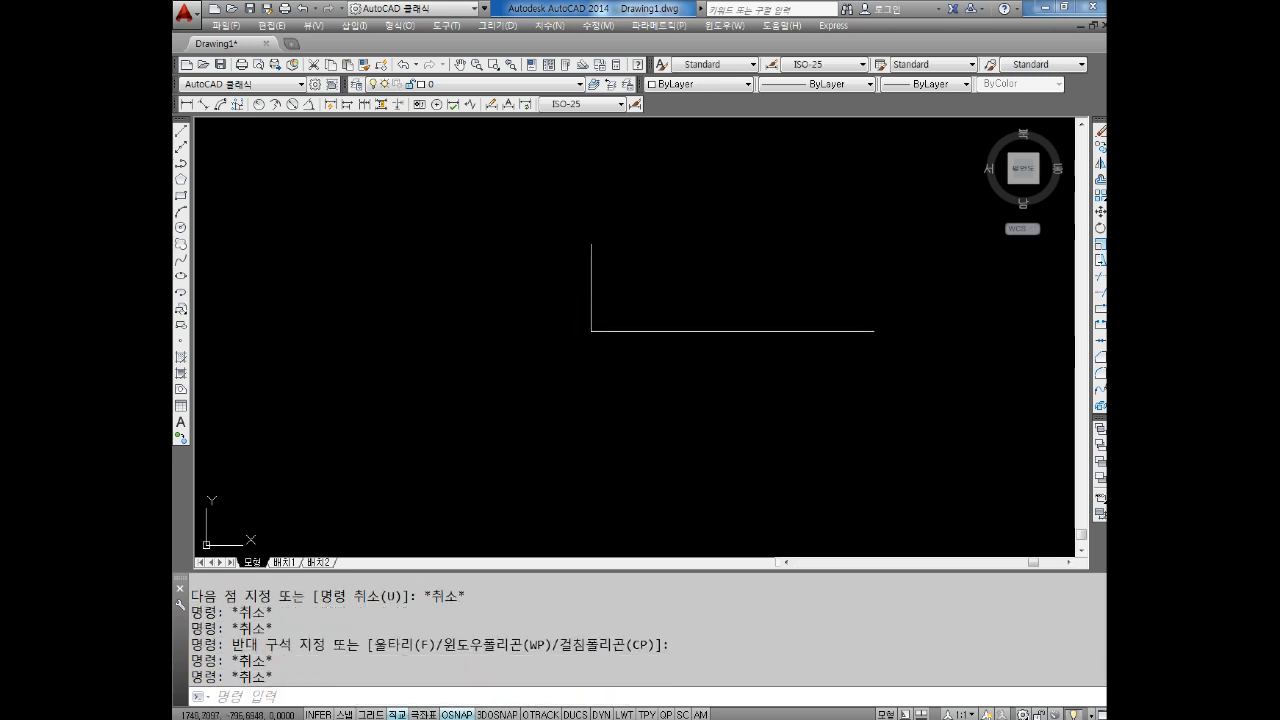
drag(610, 300, 557, 271)
key(Escape)
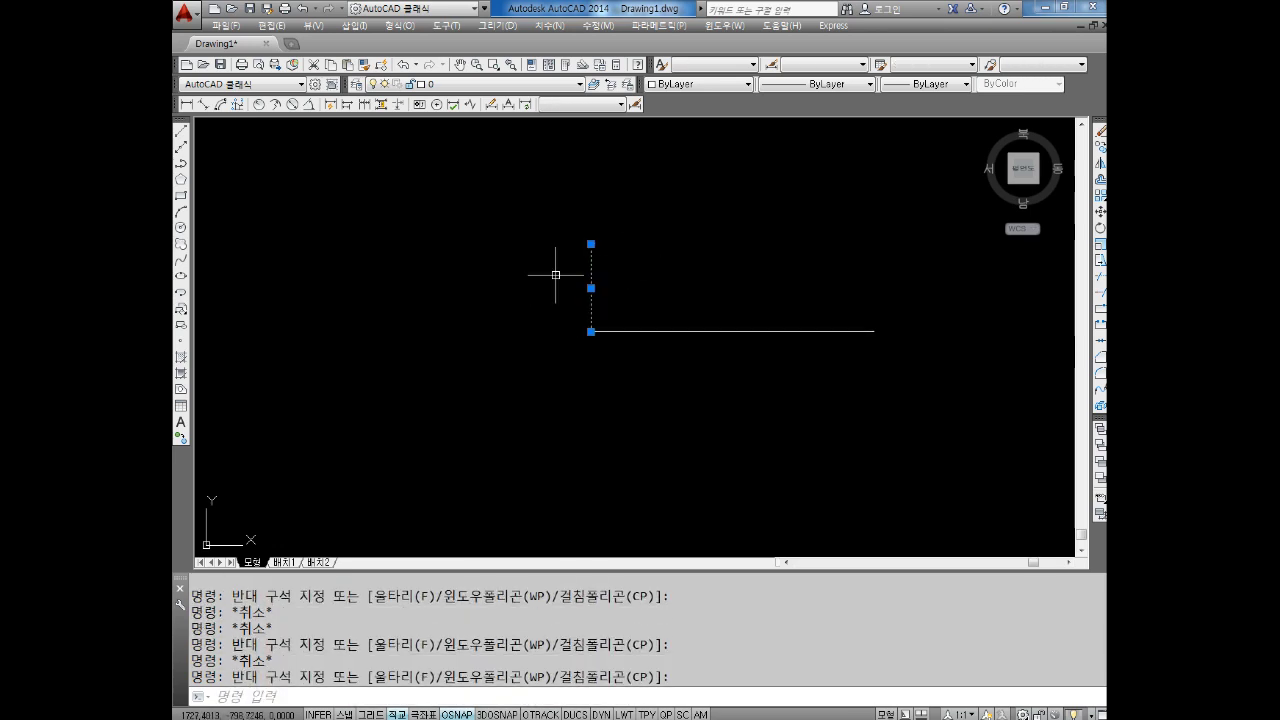
key(Escape)
key(Escape)
key(Escape)
click(606, 295)
key(Escape)
key(Escape)
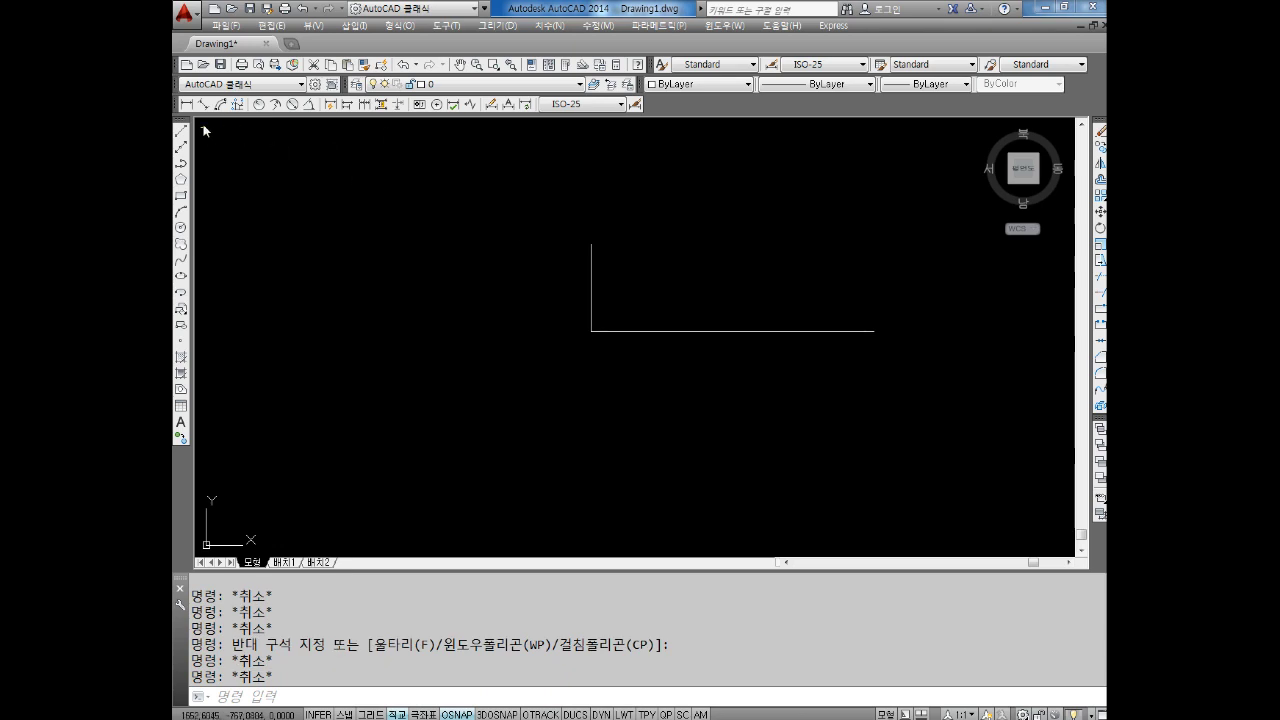
Add a linear dimension of 20 to the left of the vertical line
click(185, 108)
click(591, 244)
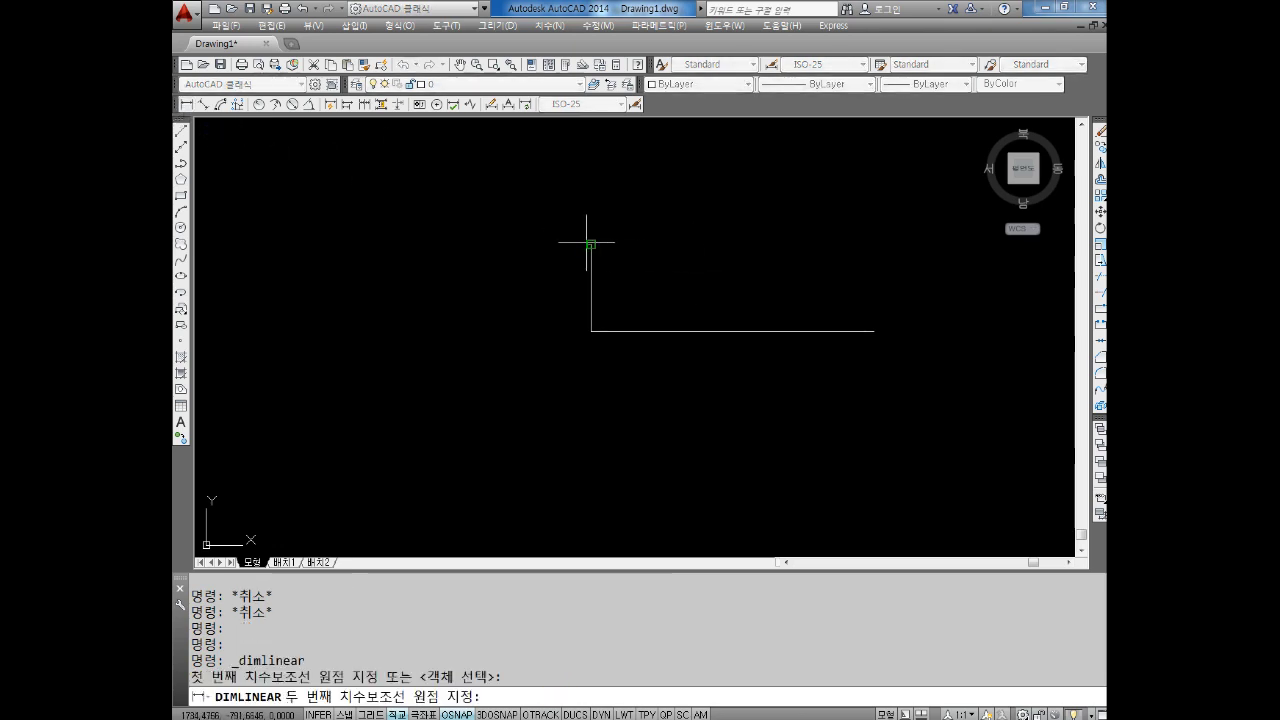
click(591, 331)
click(530, 297)
key(Escape)
key(Escape)
key(Escape)
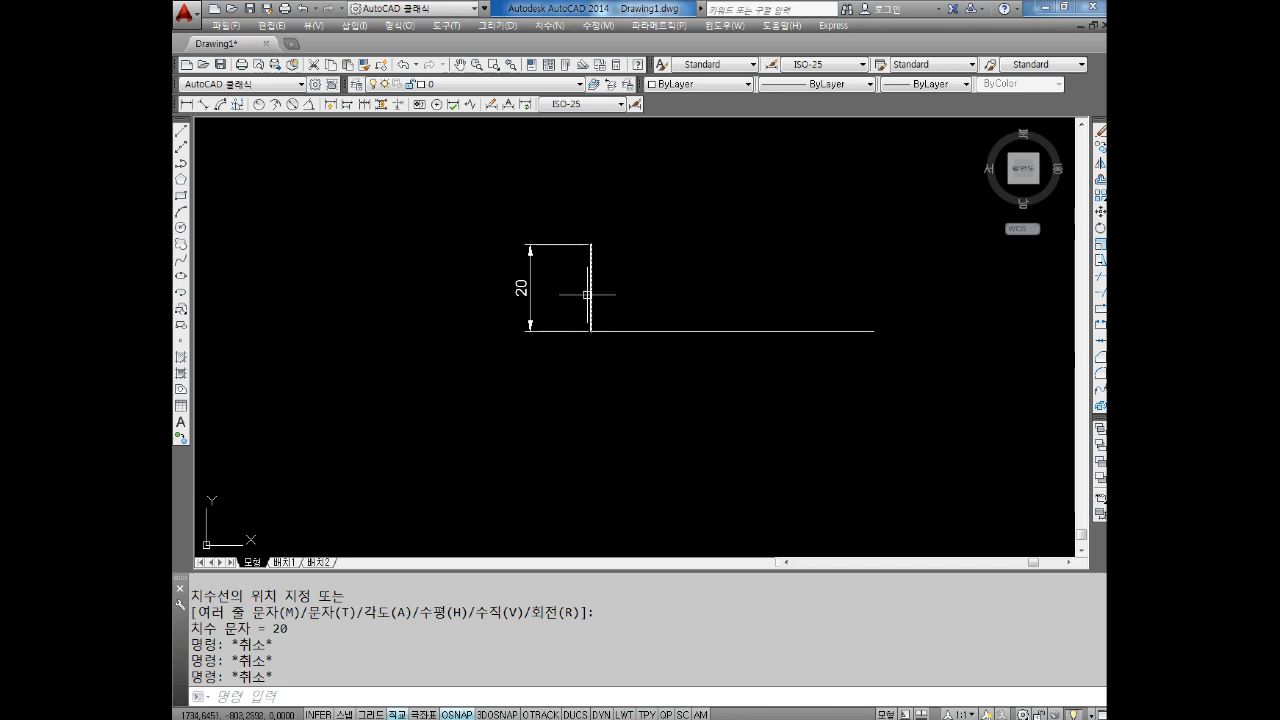
key(Escape)
key(Escape)
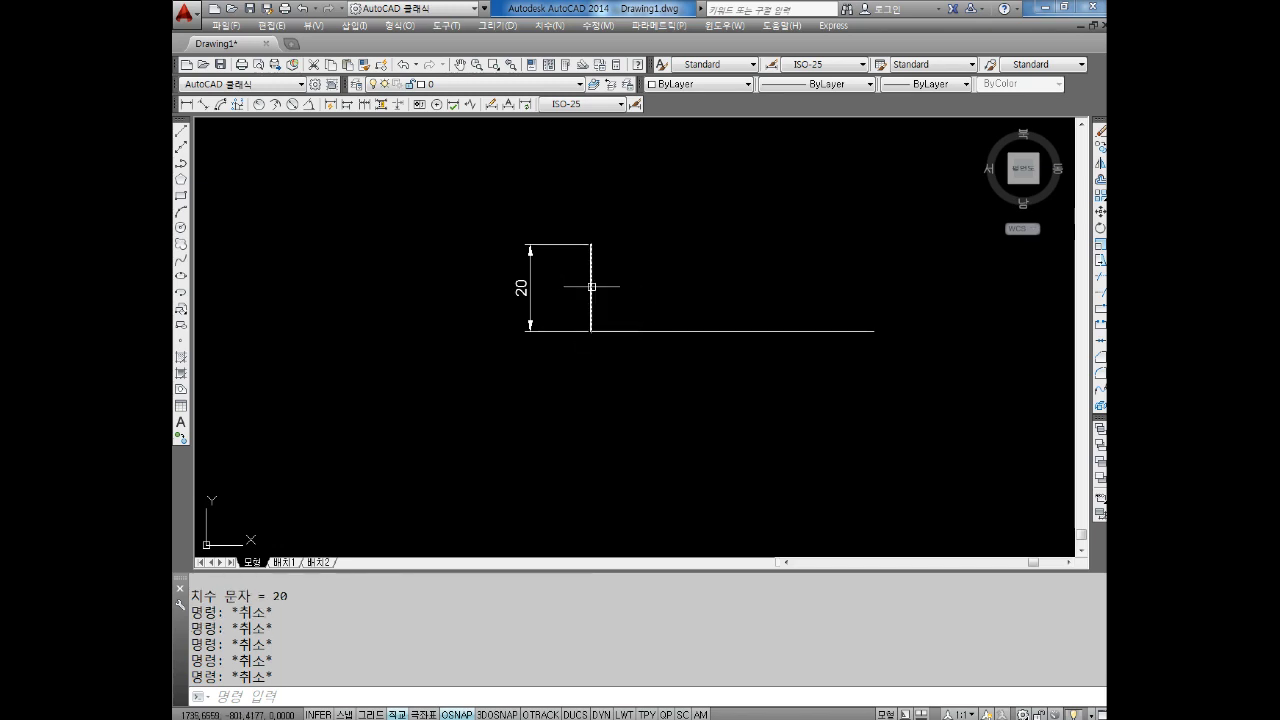
Select the vertical line and try stretching its bottom grip, then cancel
click(591, 288)
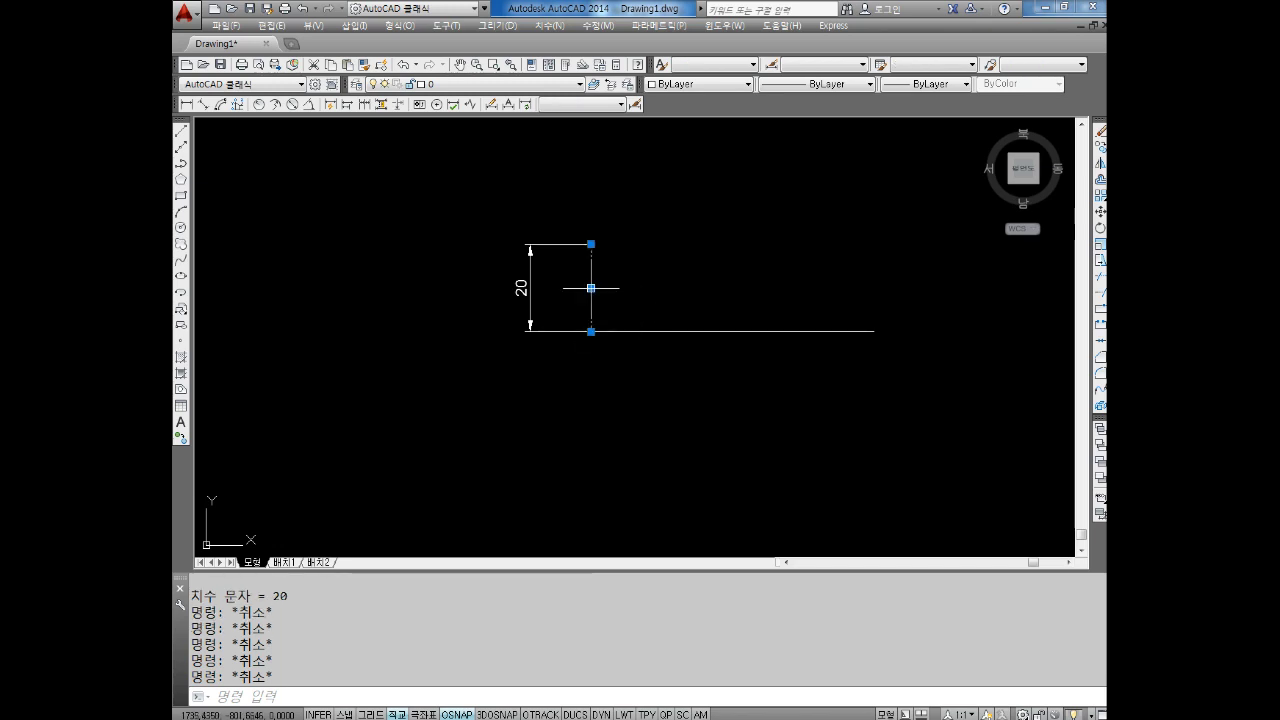
click(652, 331)
click(645, 369)
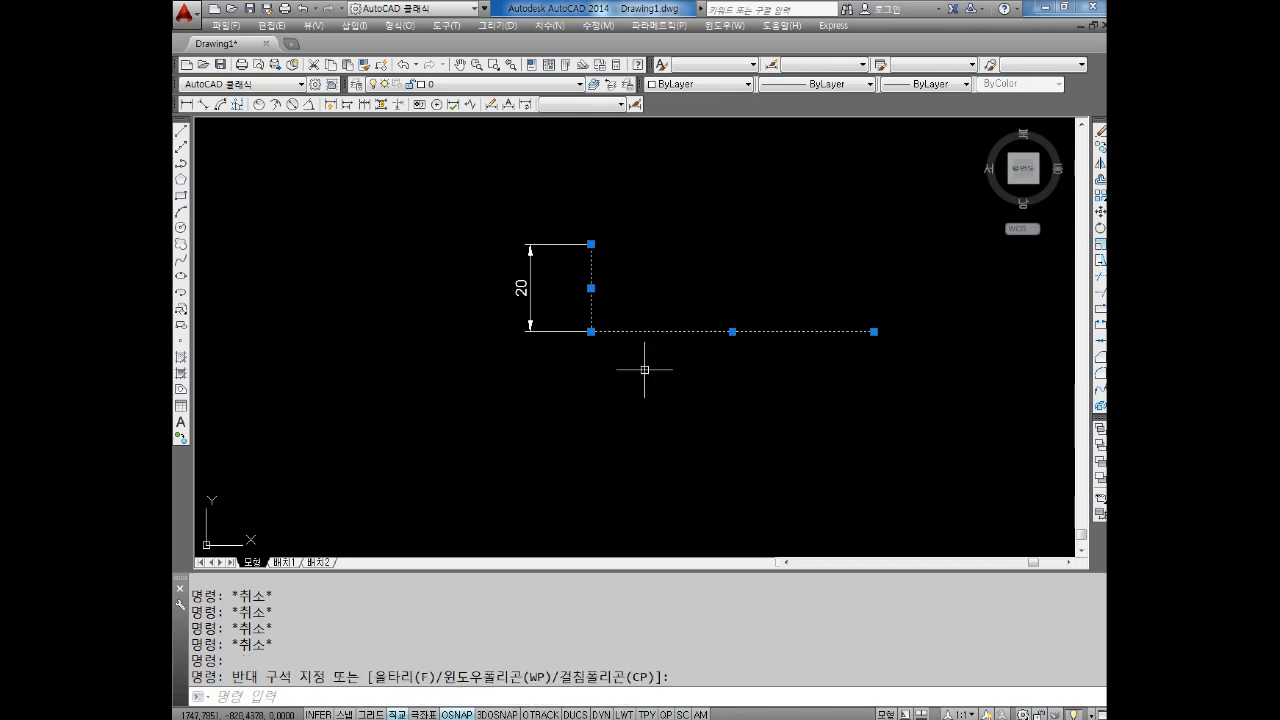
key(Escape)
key(Escape)
click(596, 312)
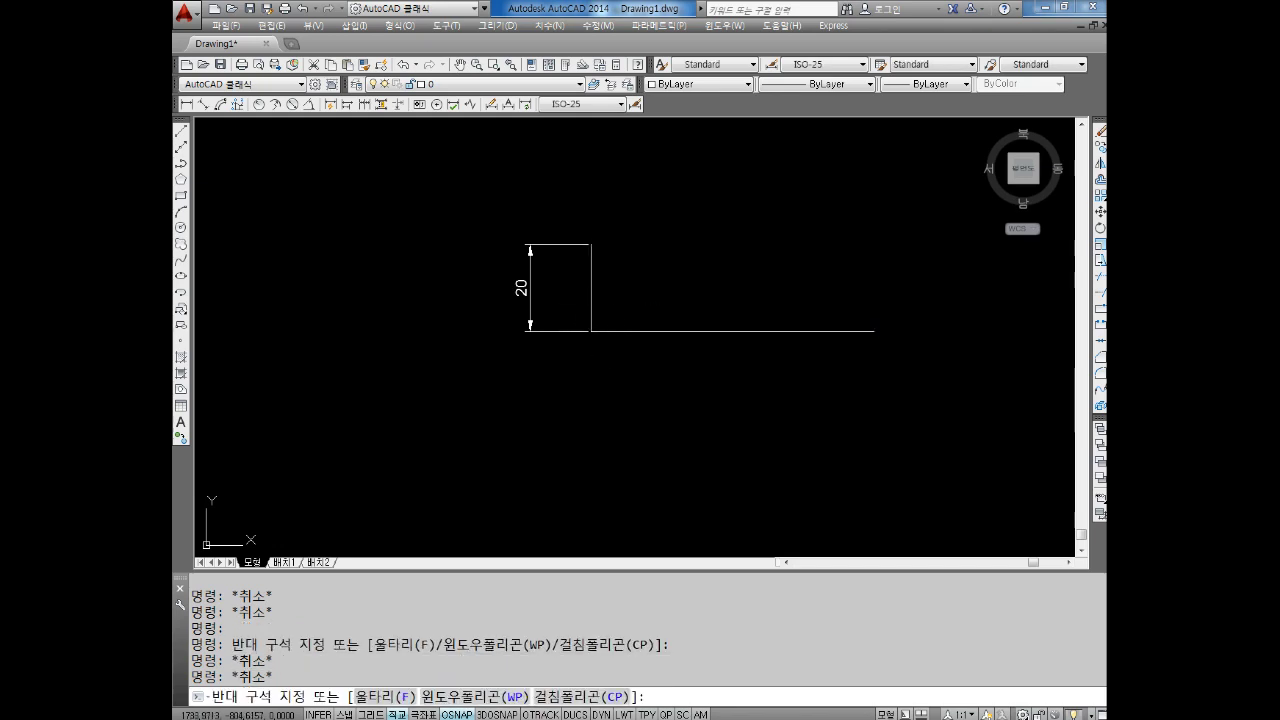
key(Escape)
click(592, 320)
click(591, 331)
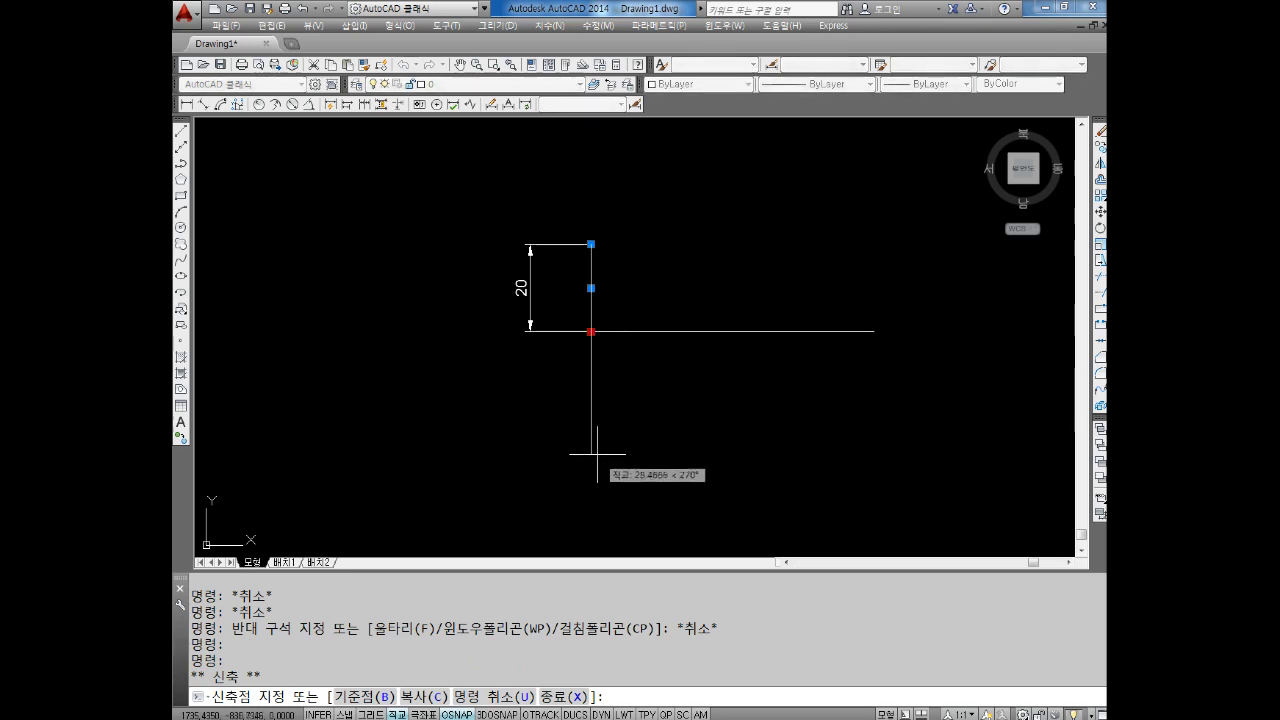
key(Escape)
key(Escape)
key(Escape)
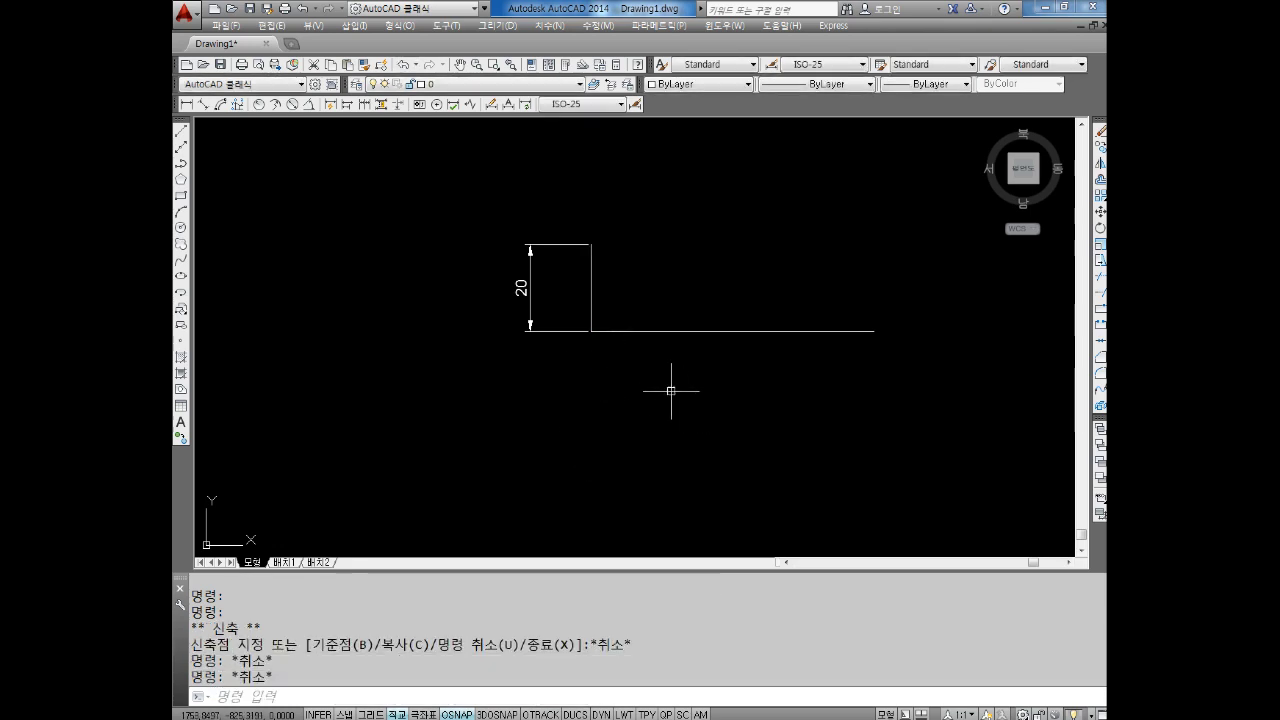
middle_drag(634, 358, 606, 309)
key(Escape)
key(Escape)
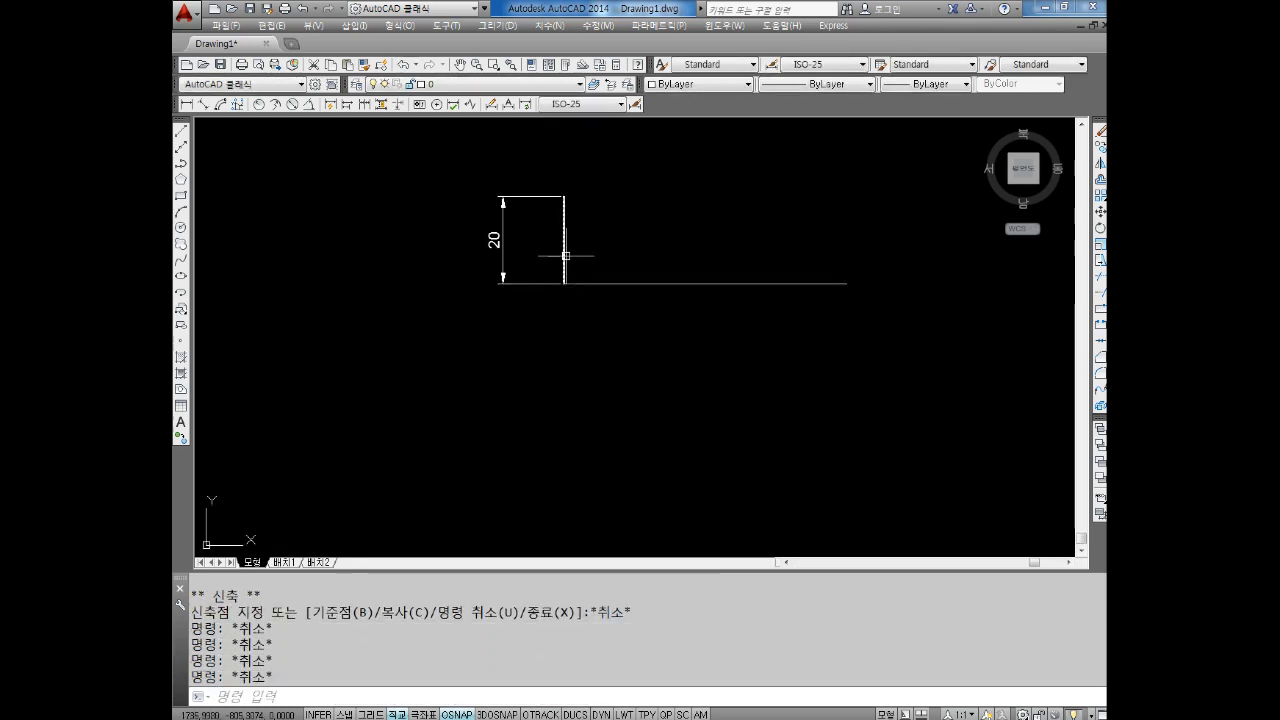
Stretch the vertical line's bottom grip down 20 so the line is 40 long
click(566, 256)
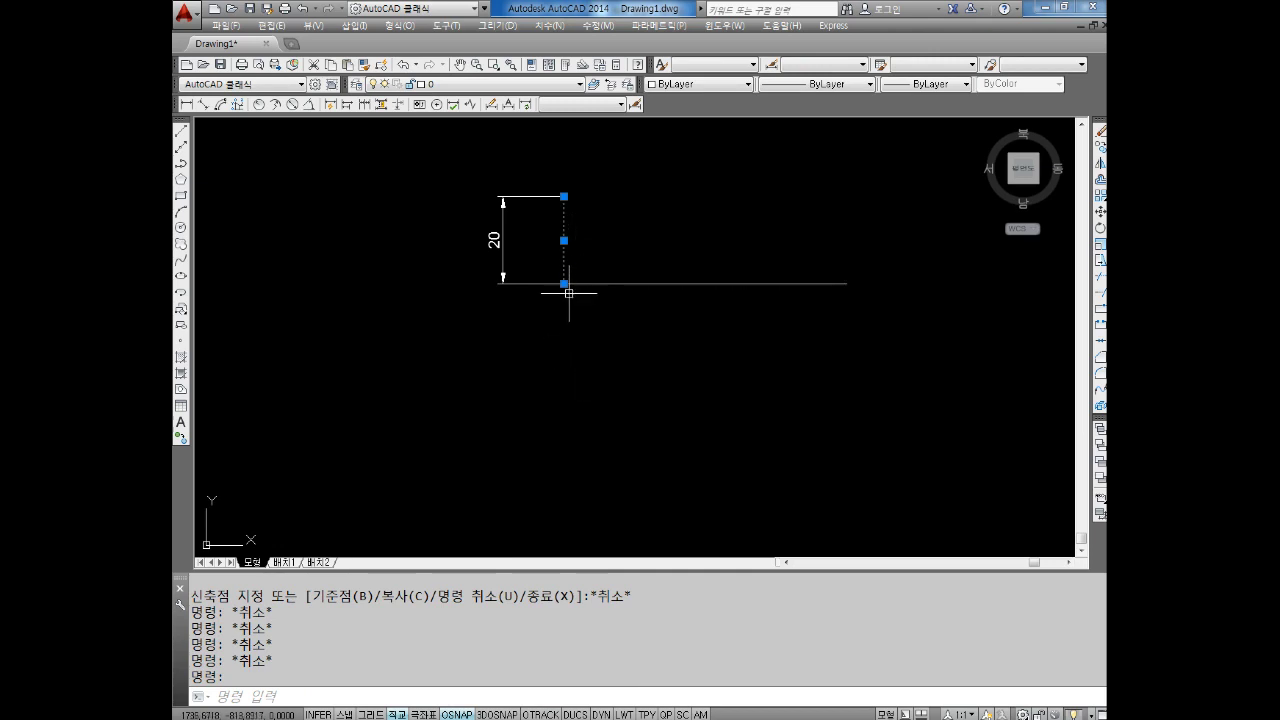
click(564, 284)
text(2)
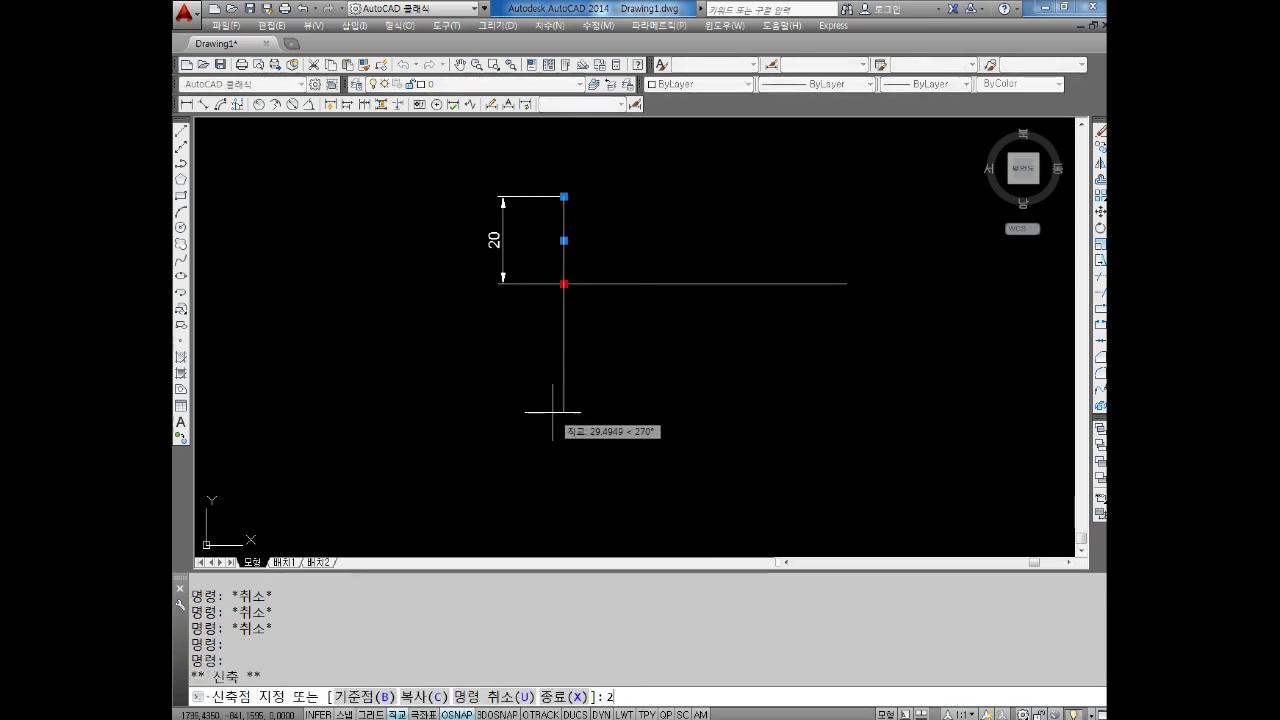
text(0)
key(Return)
key(Escape)
key(Escape)
click(609, 241)
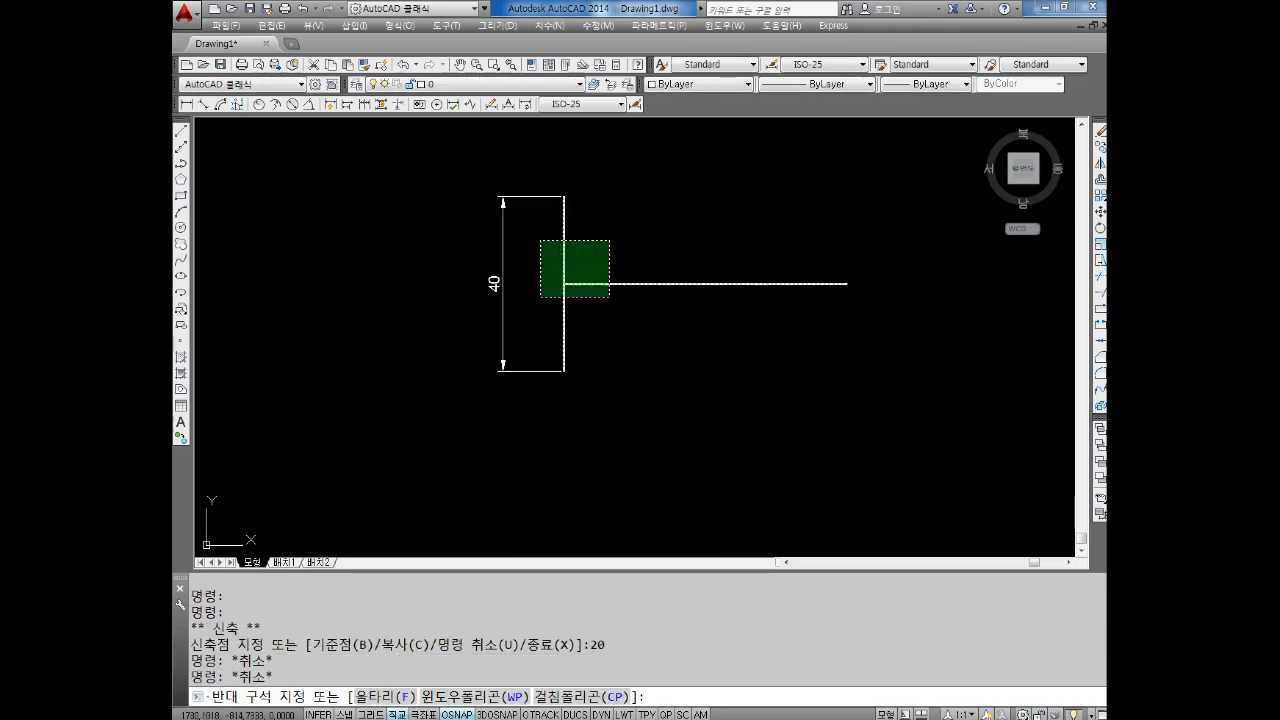
key(Escape)
key(Escape)
key(Escape)
key(Escape)
click(430, 316)
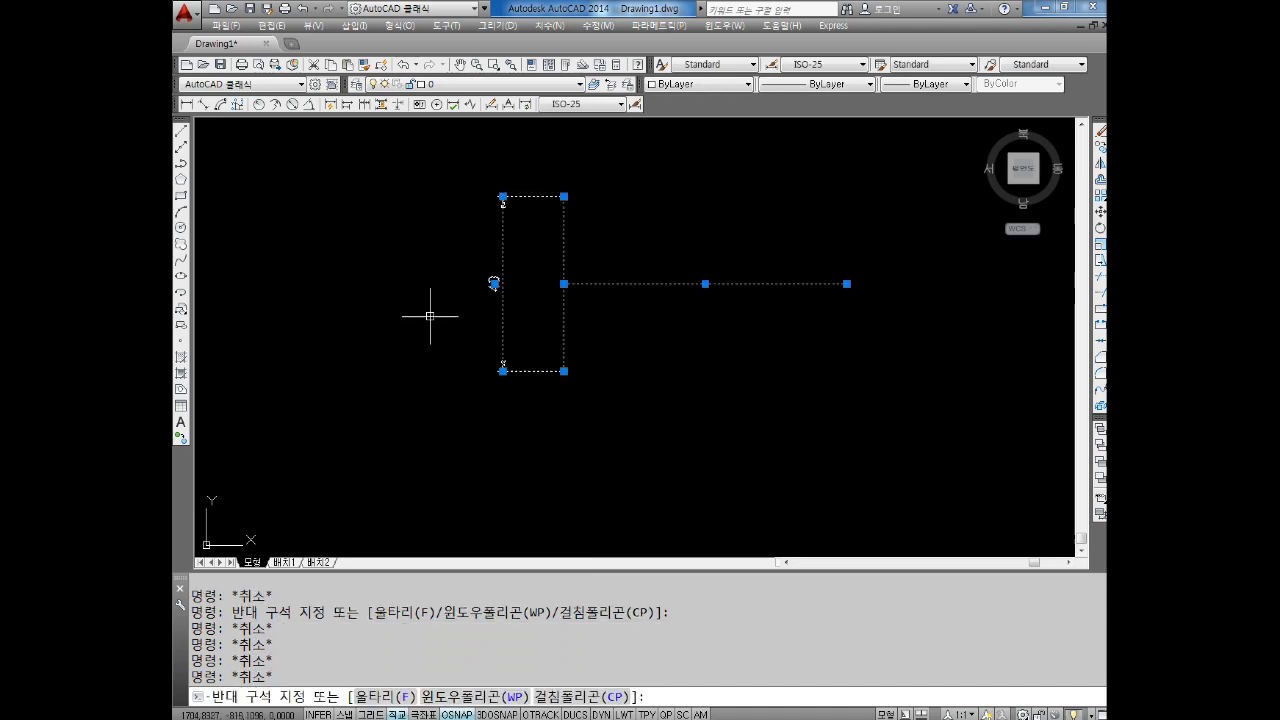
key(Escape)
scroll(700, 337, down, 4)
middle_drag(700, 337, 634, 337)
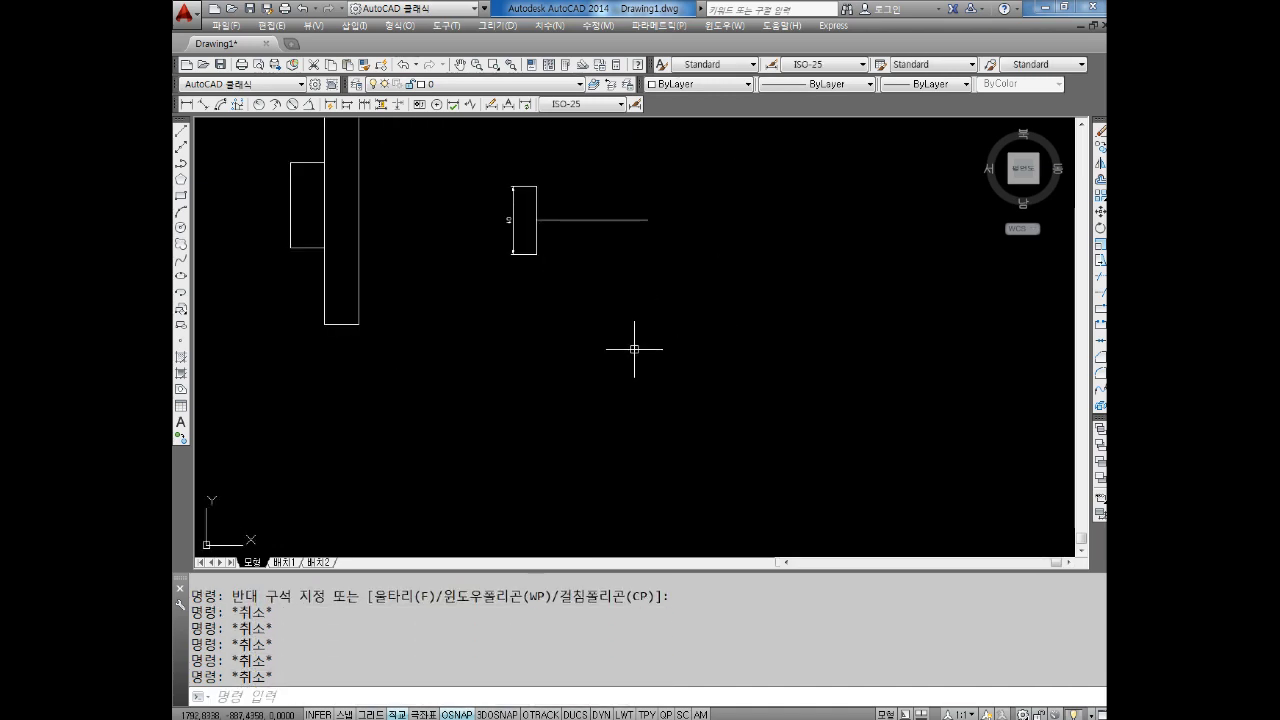
text(L)
Draw a 40-unit vertical line and a 65-unit horizontal centre line from its midpoint
key(Return)
click(625, 287)
text(4)
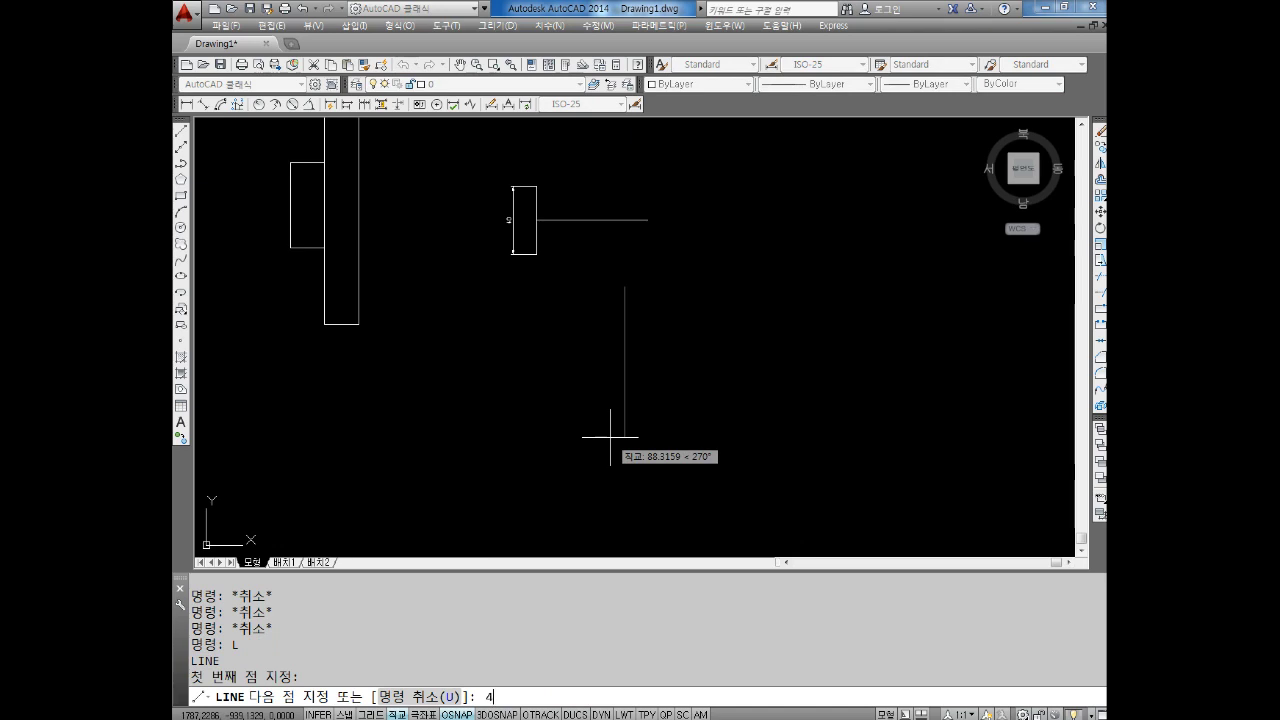
text(0)
key(Return)
key(Escape)
key(Escape)
key(Return)
scroll(634, 343, up, 4)
click(617, 281)
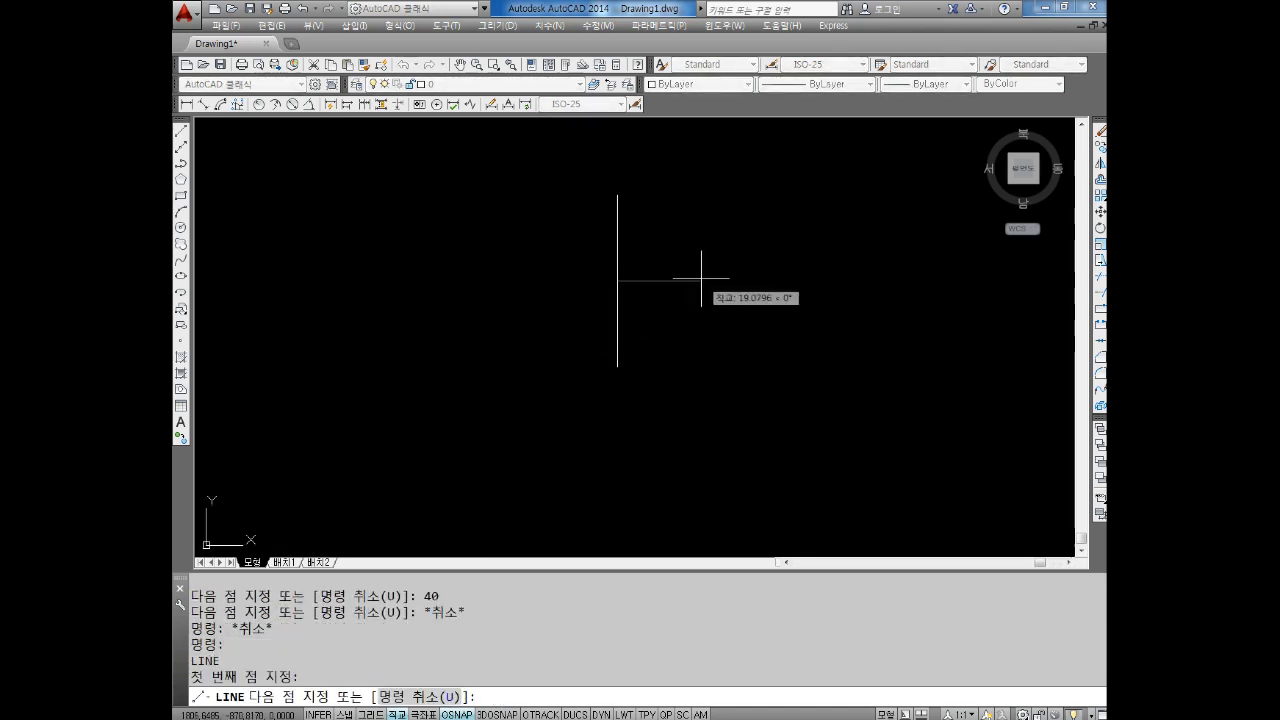
text(5)
key(Return)
Bring both shapes into view and try stretching the upper horizontal line, then cancel
key(Escape)
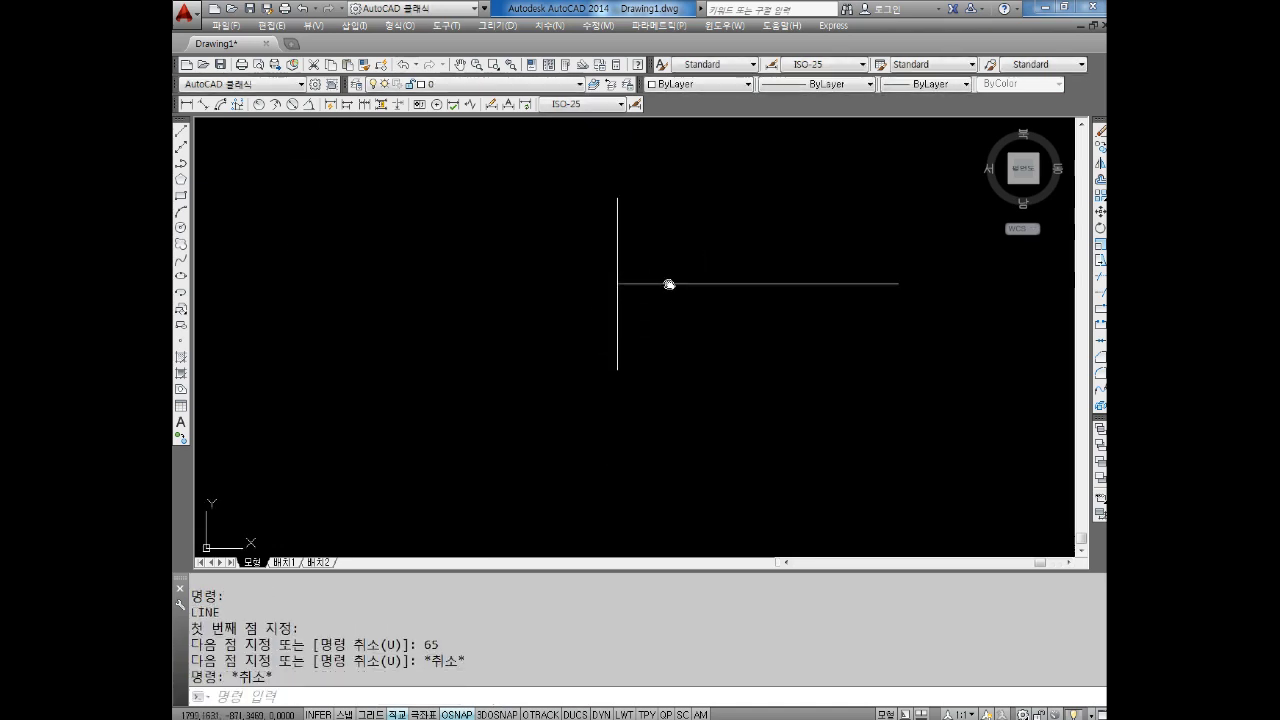
middle_drag(668, 283, 662, 343)
scroll(569, 243, down, 2)
middle_drag(569, 243, 546, 319)
key(Escape)
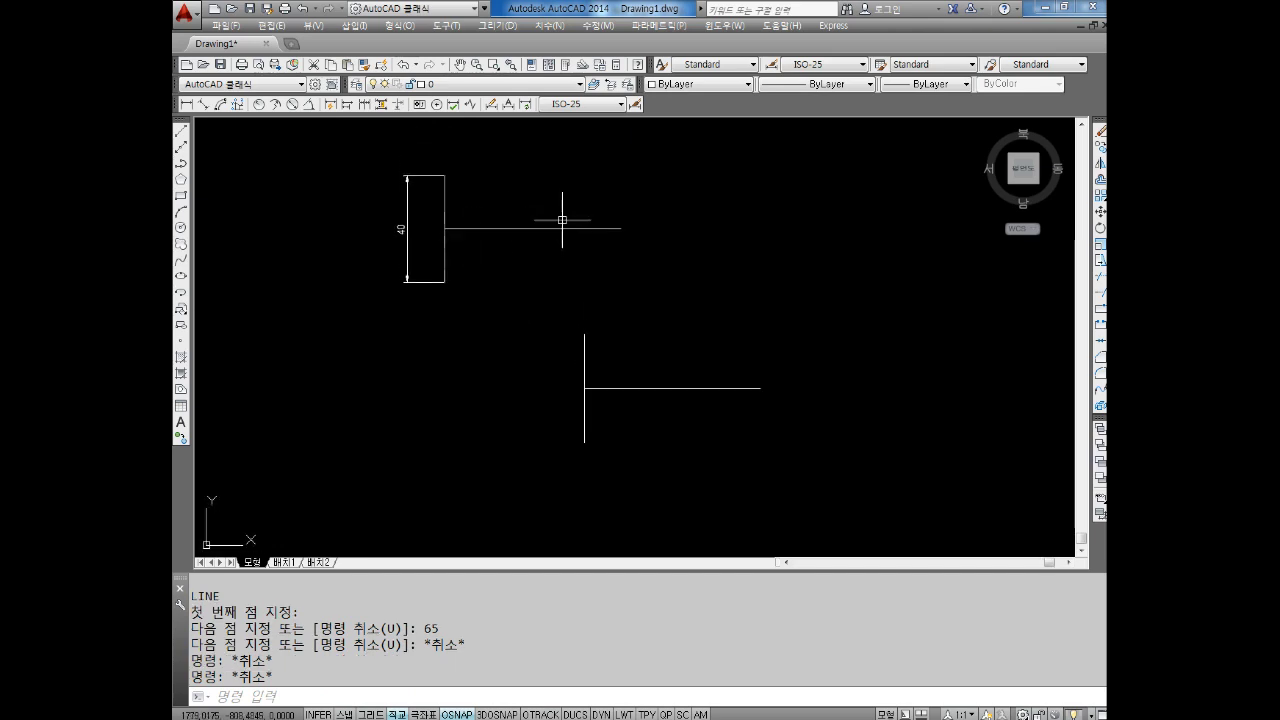
click(561, 229)
click(620, 229)
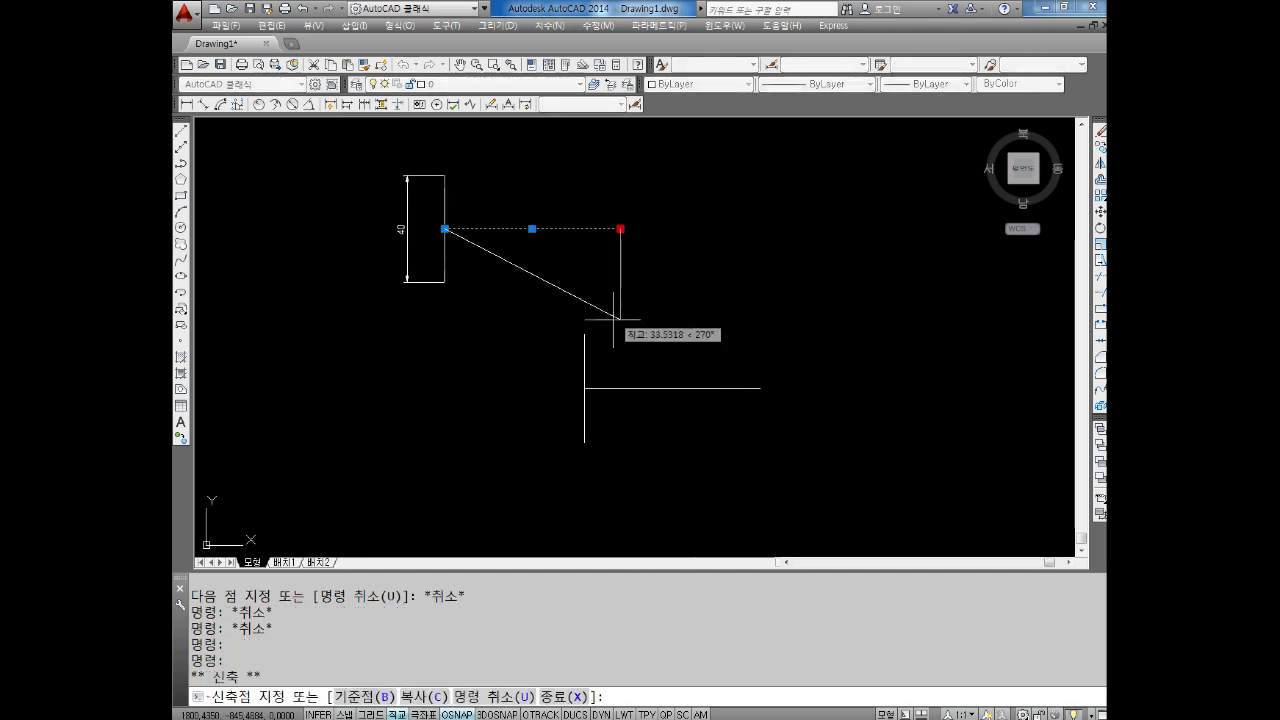
key(Escape)
key(Escape)
key(Escape)
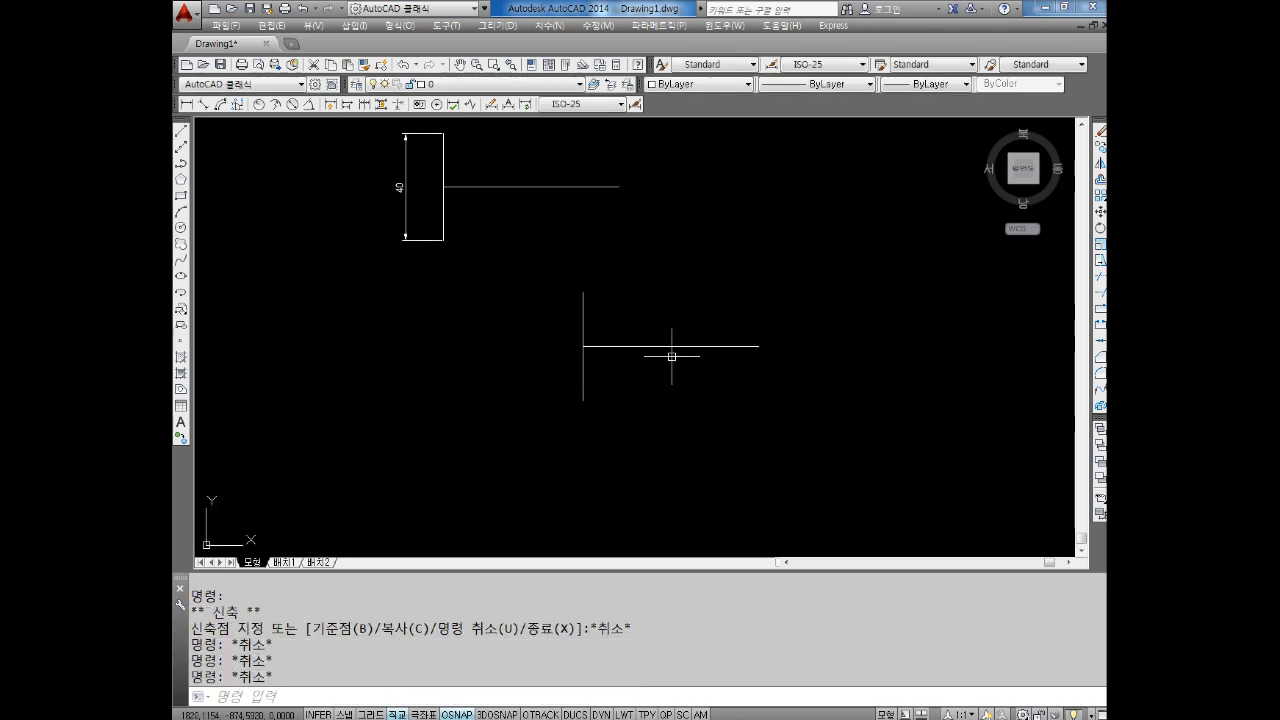
key(Escape)
key(Escape)
key(Escape)
Offset the vertical line 10 units to the right
scroll(599, 315, up, 2)
middle_drag(602, 327, 580, 297)
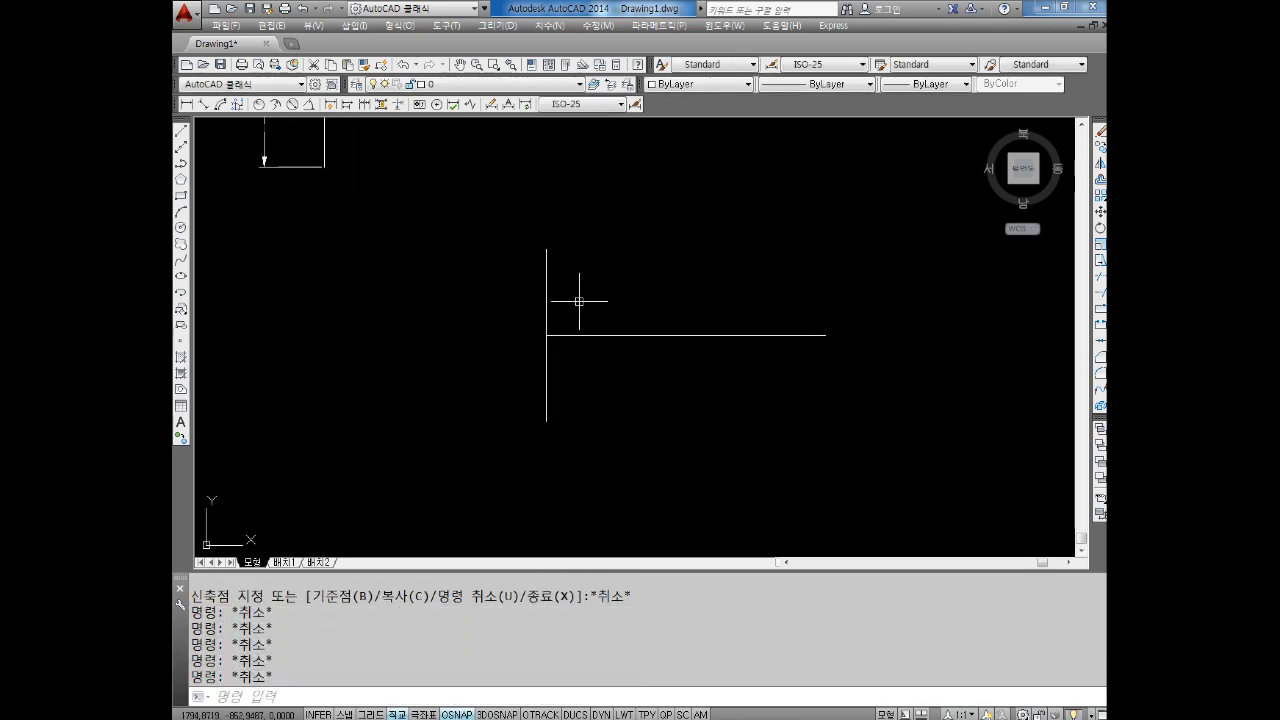
key(Escape)
text(o)
key(Return)
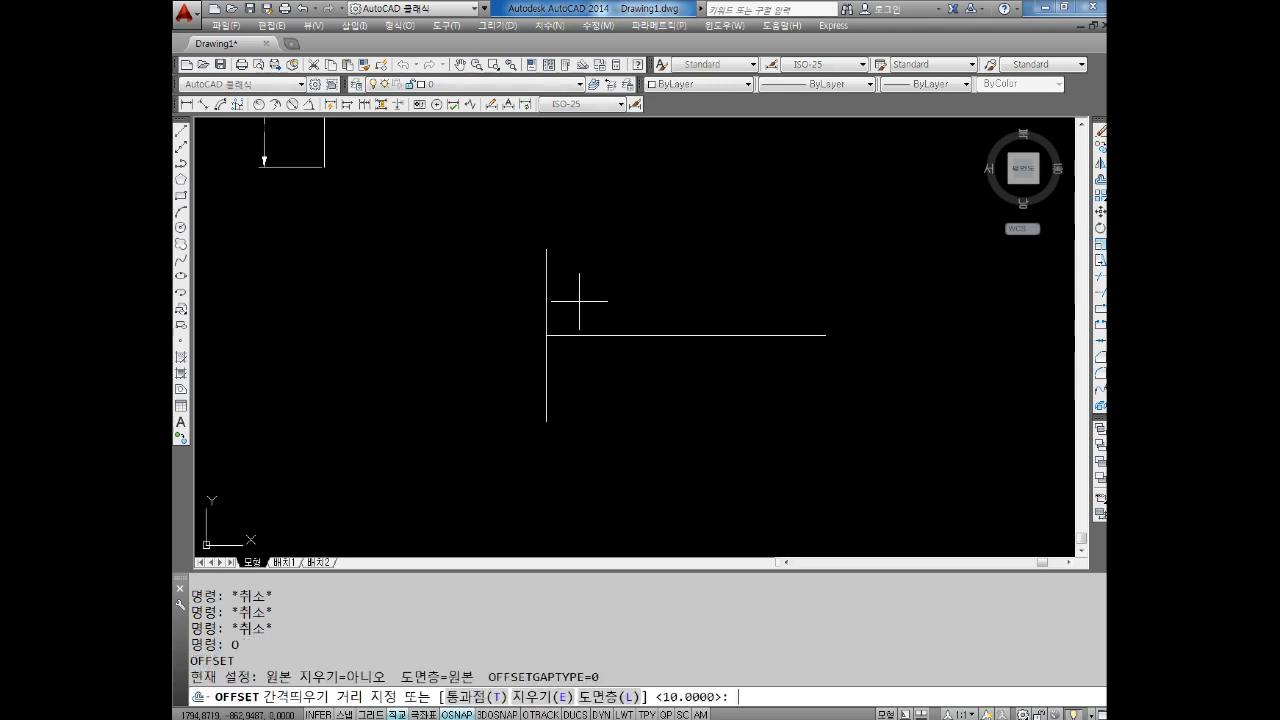
text(10)
key(Return)
click(546, 285)
click(659, 294)
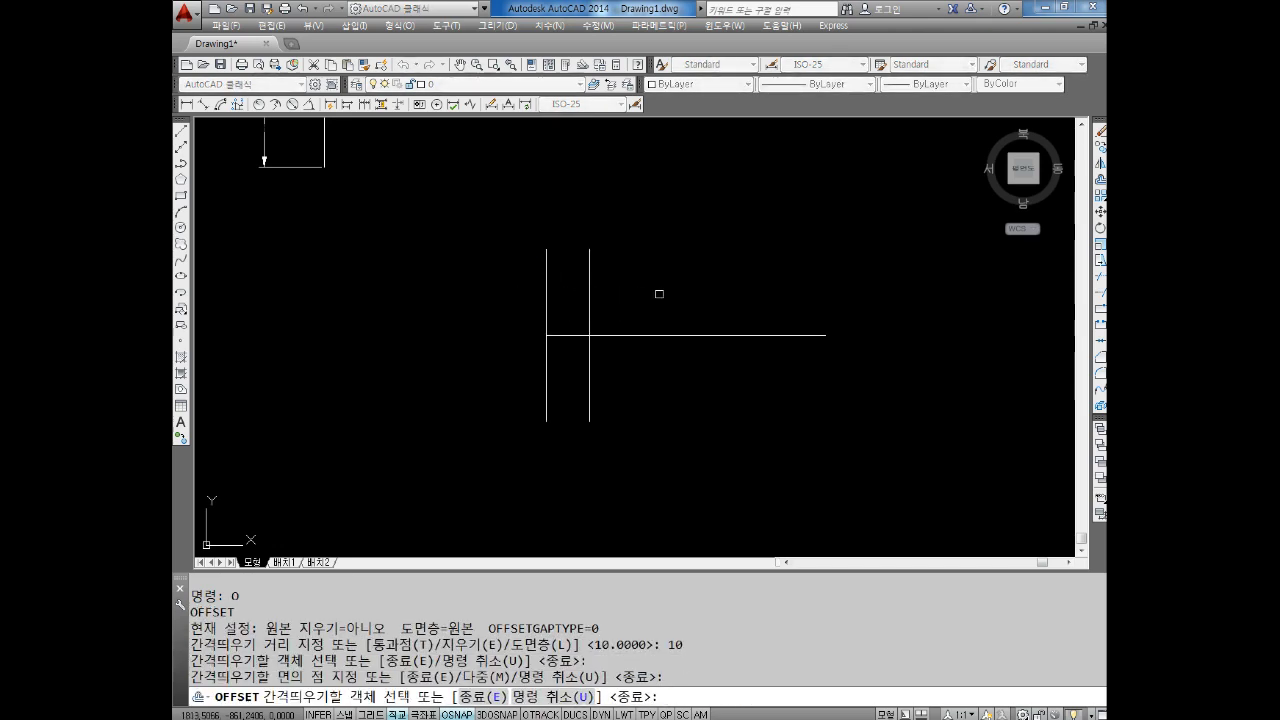
key(Escape)
key(Escape)
key(Escape)
key(Escape)
key(Escape)
key(Escape)
key(Escape)
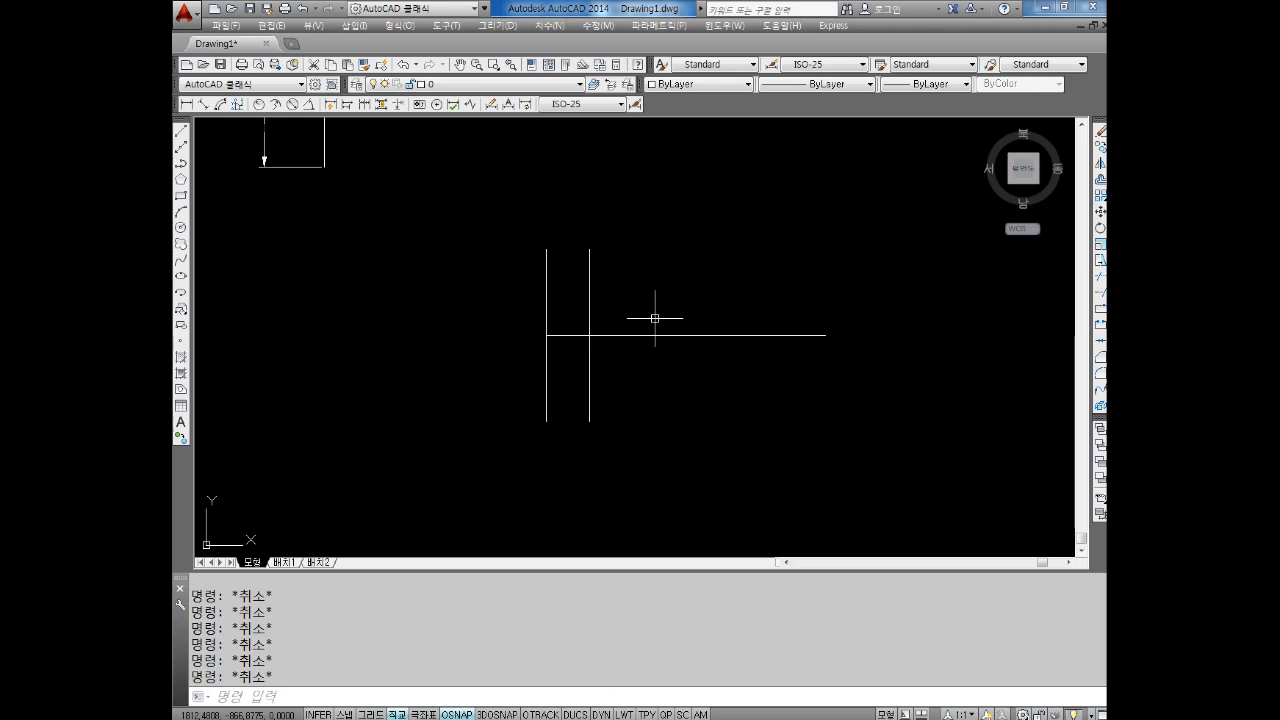
Offset the centre line 20 units both above and below it
text(o)
key(Return)
text(20)
key(Return)
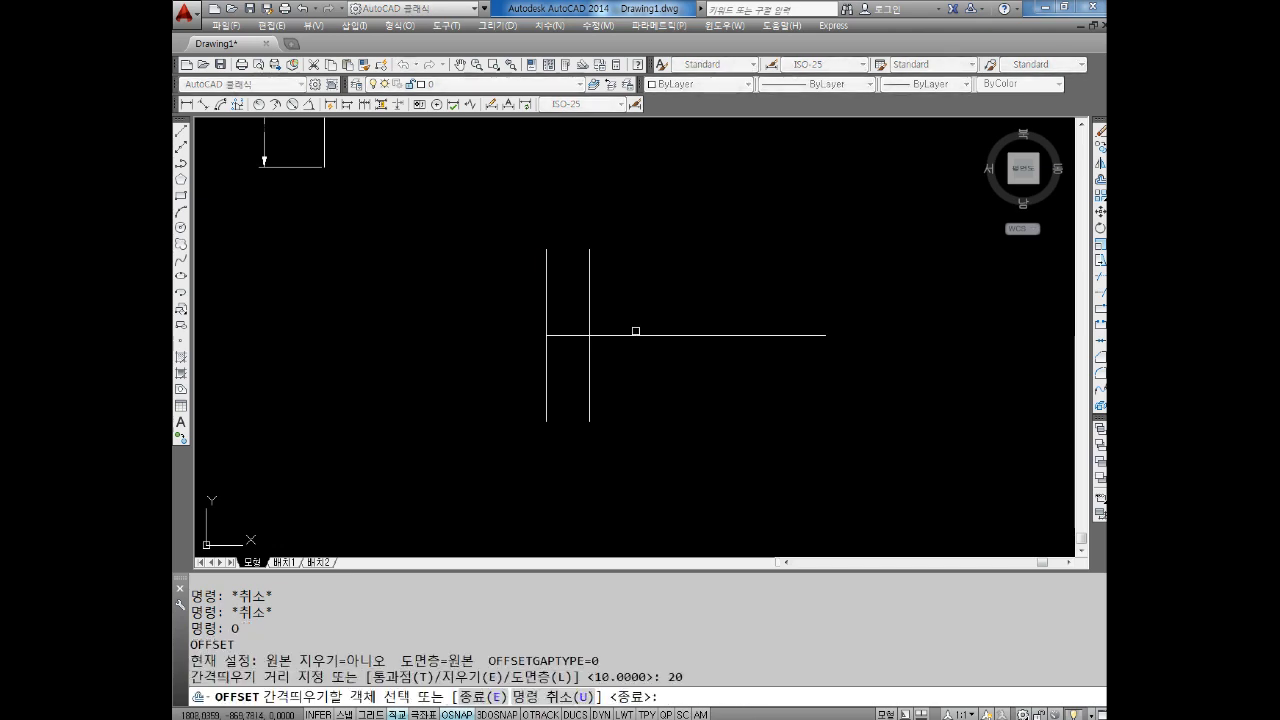
click(636, 333)
click(636, 290)
click(643, 335)
click(643, 417)
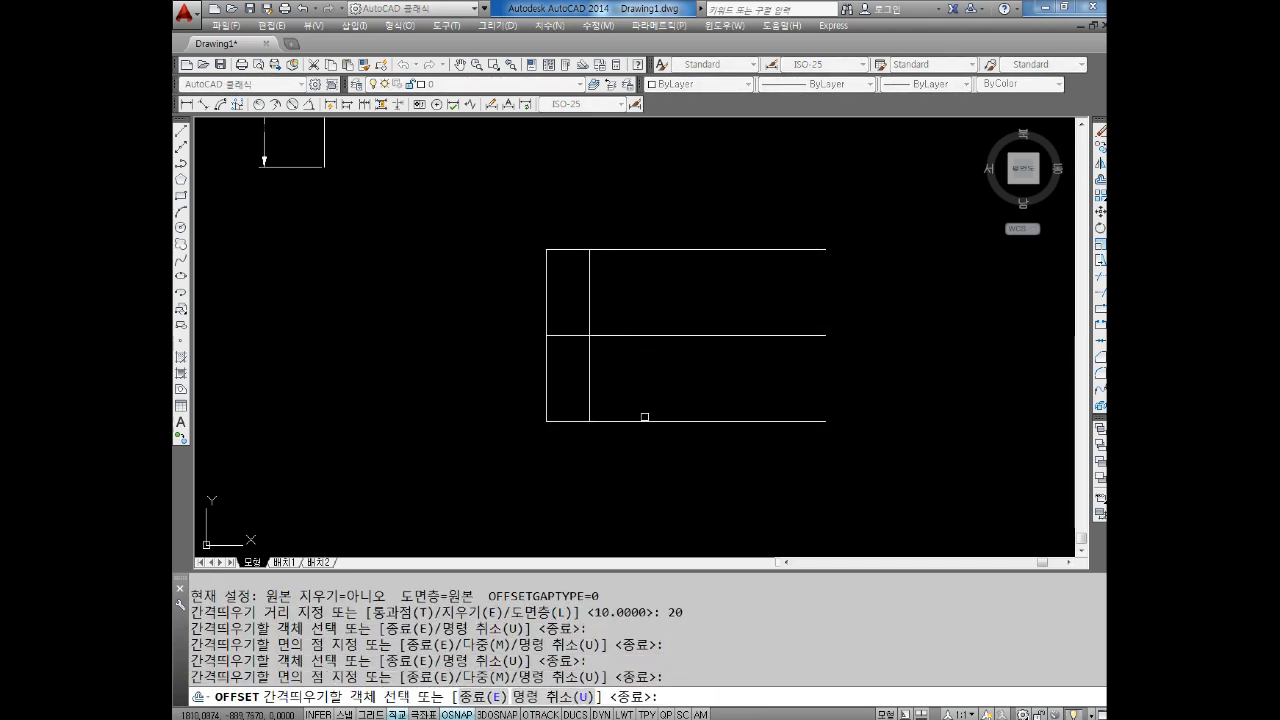
key(Escape)
middle_drag(526, 280, 549, 286)
key(Escape)
key(Escape)
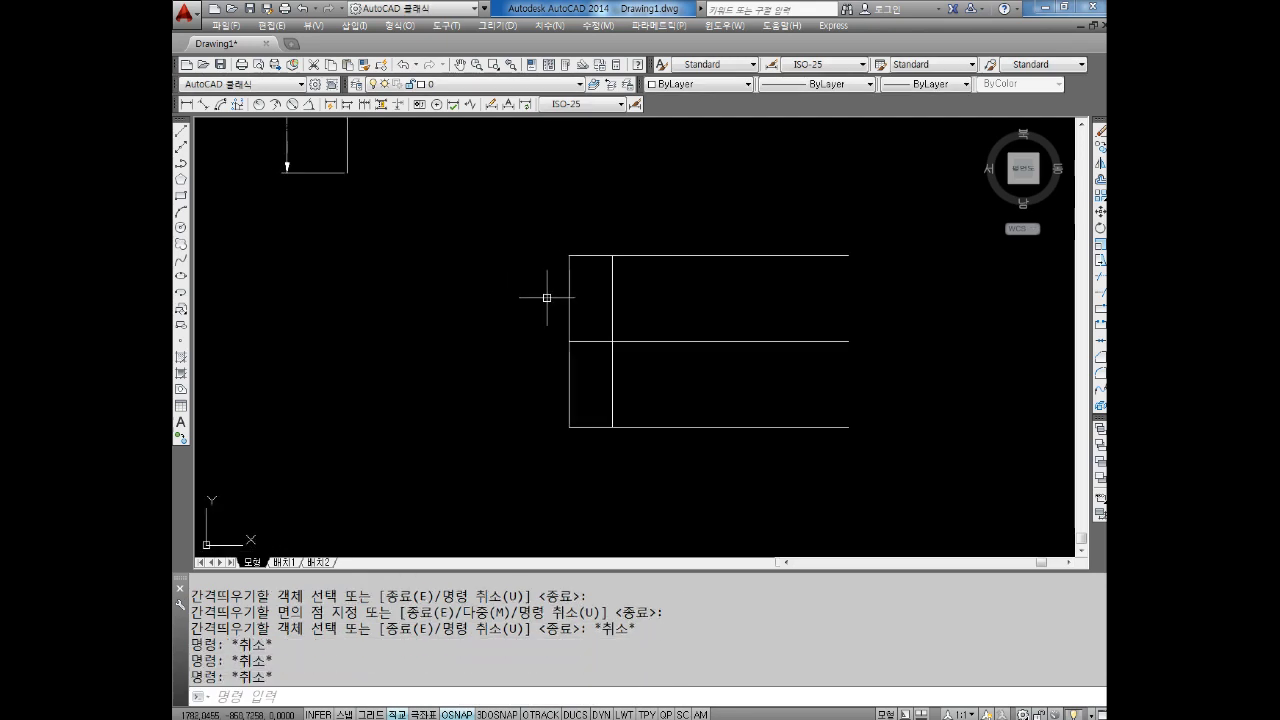
text(CHA)
Try a distance-2 chamfer on the top-left corner, then undo it
key(Return)
text(d)
key(Return)
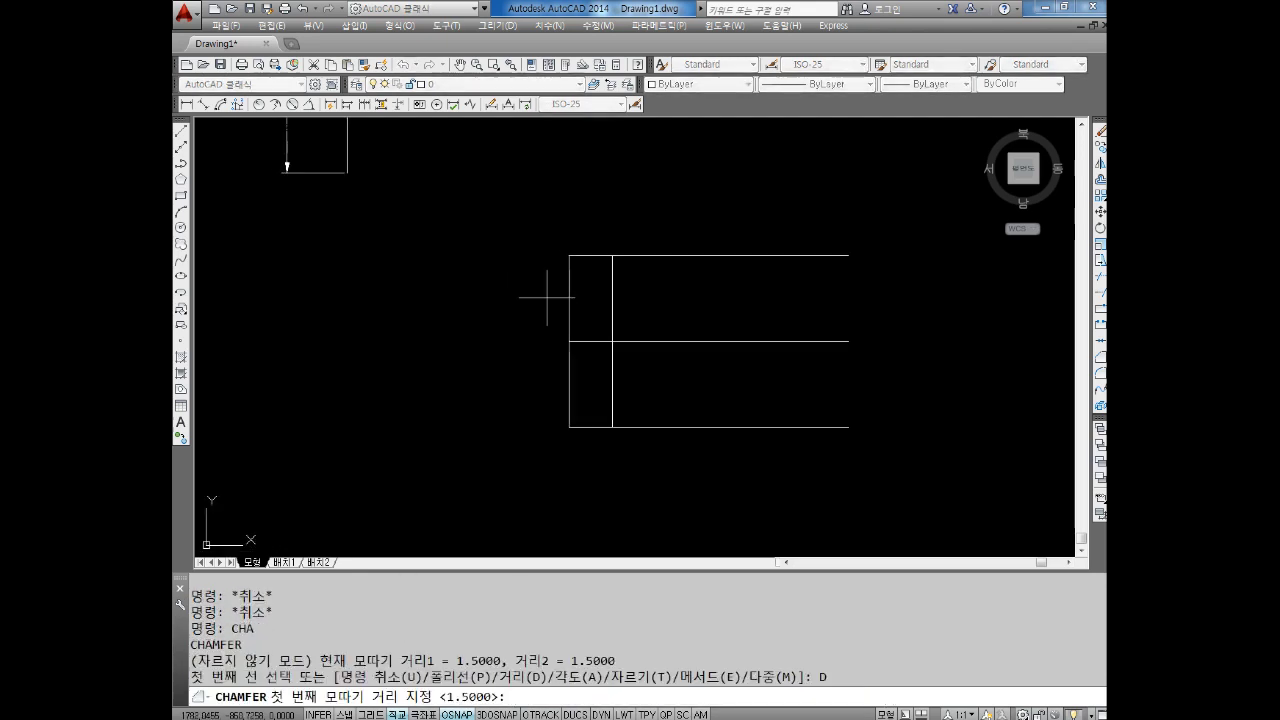
key(Return)
text(2)
key(Return)
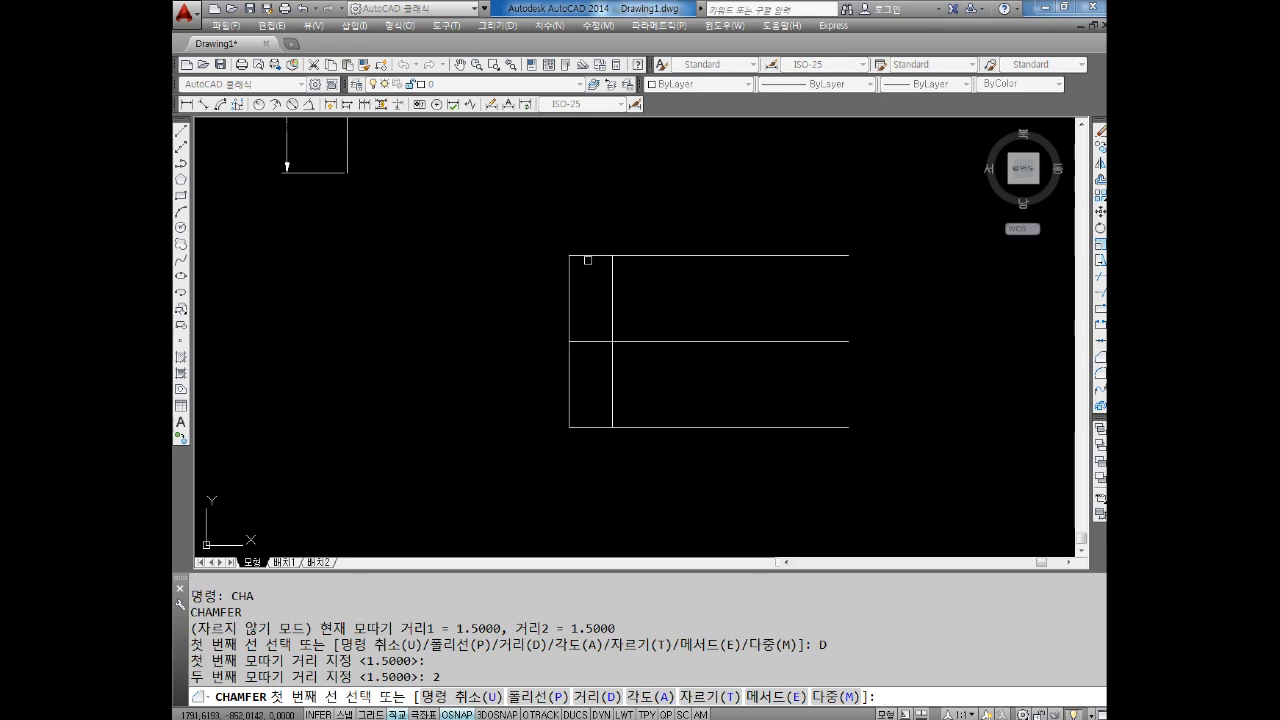
click(587, 260)
click(580, 257)
click(571, 264)
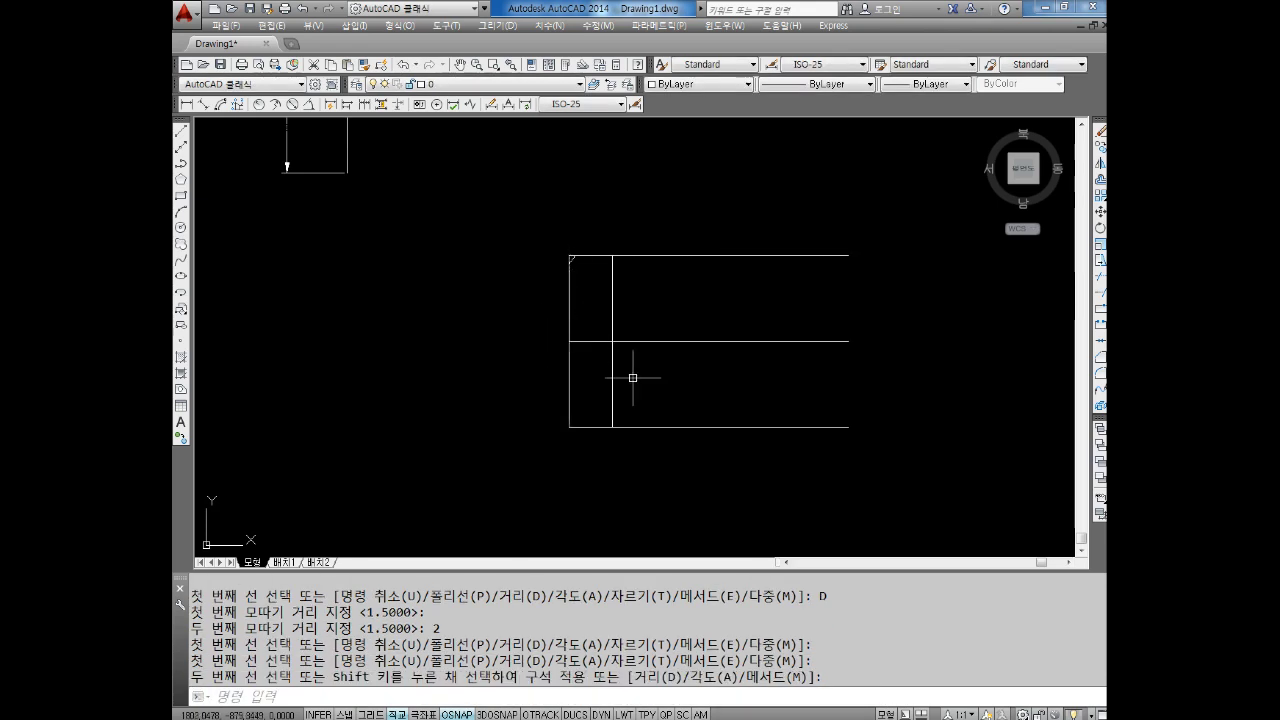
key(Escape)
key(Escape)
text(u)
key(Return)
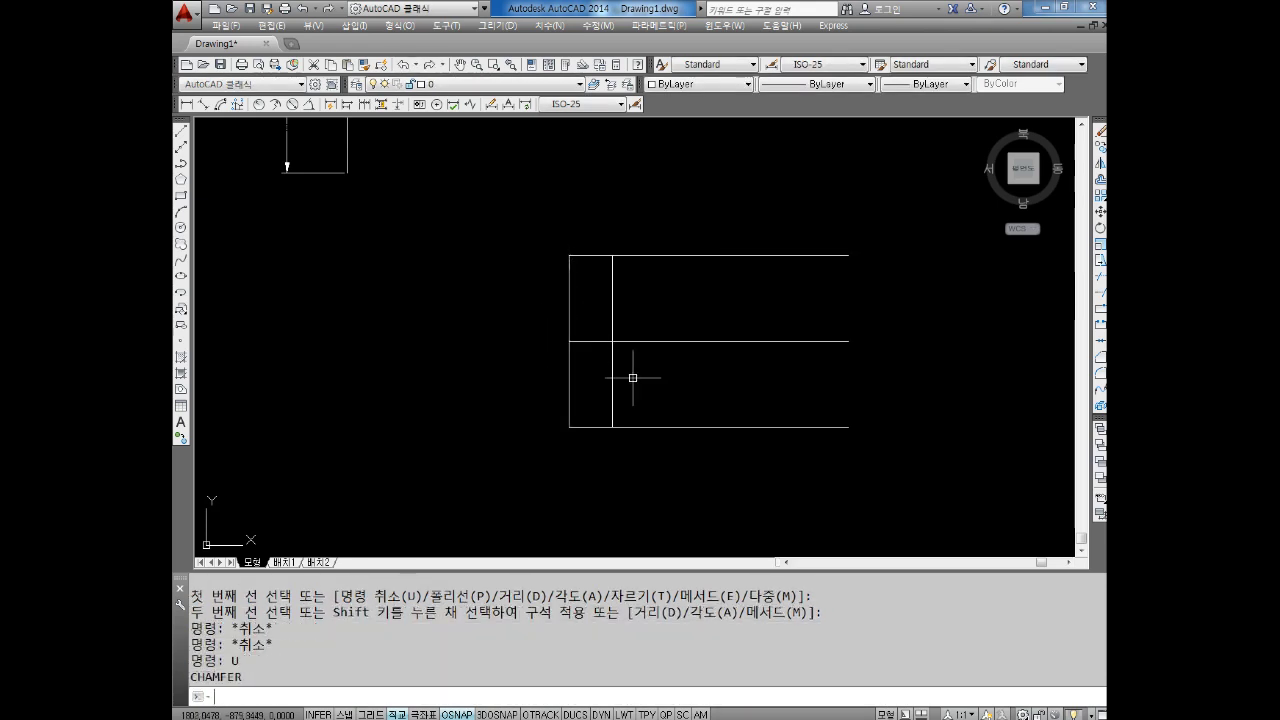
key(Escape)
key(Escape)
Restart CHAMFER with both distances set to 2 and trim mode switched on
scroll(633, 377, up, 2)
key(Escape)
key(Escape)
middle_drag(623, 342, 563, 372)
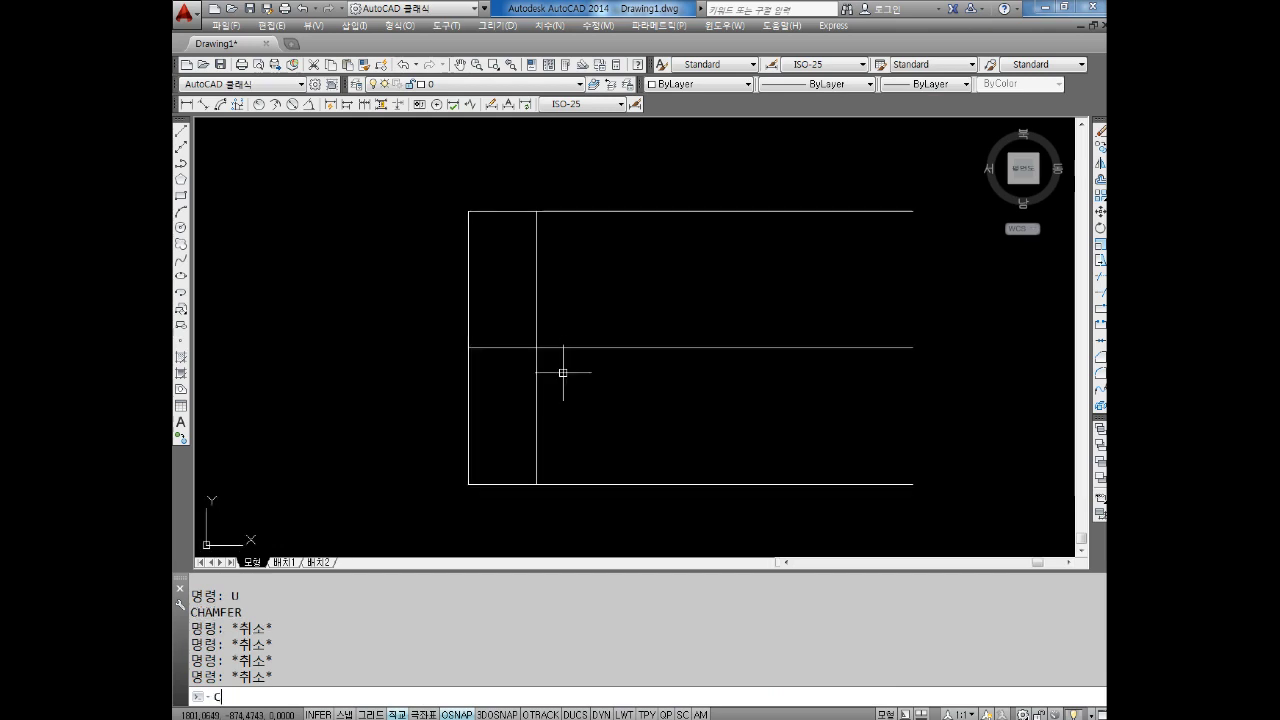
text(ha)
key(Return)
text(d)
key(Return)
text(t)
key(Return)
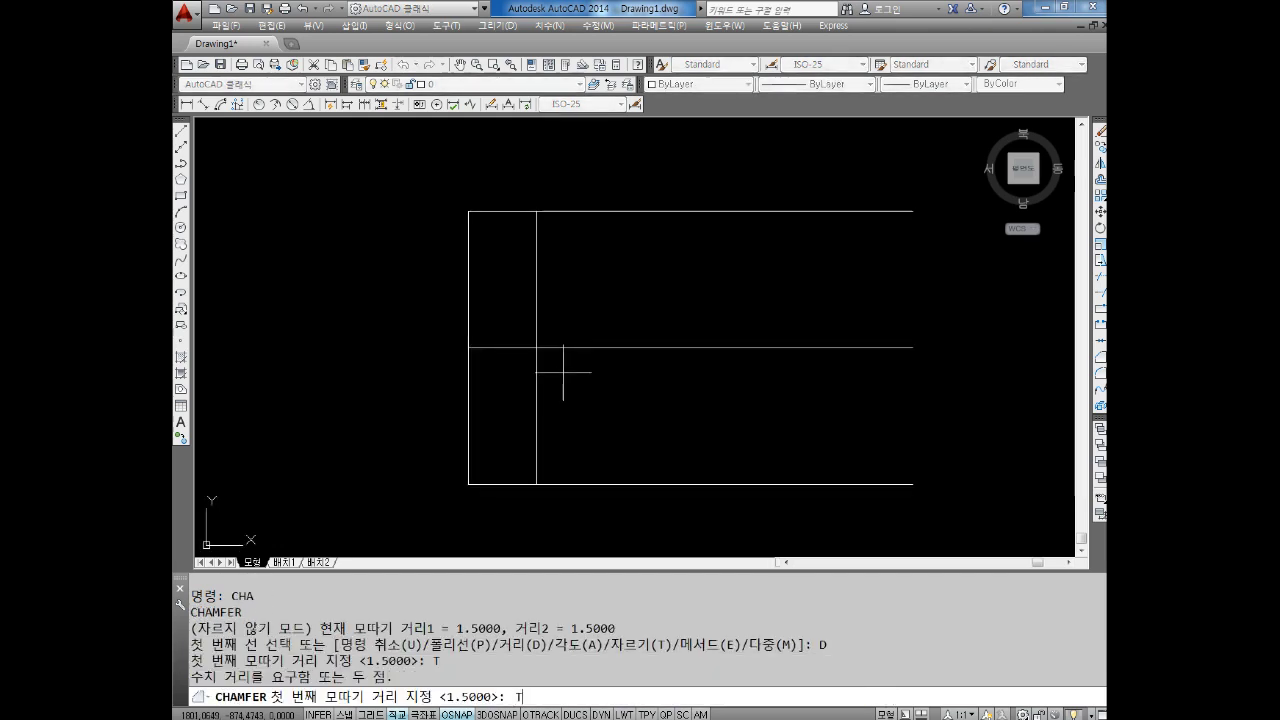
key(Return)
text(2)
key(Return)
text(t)
key(Return)
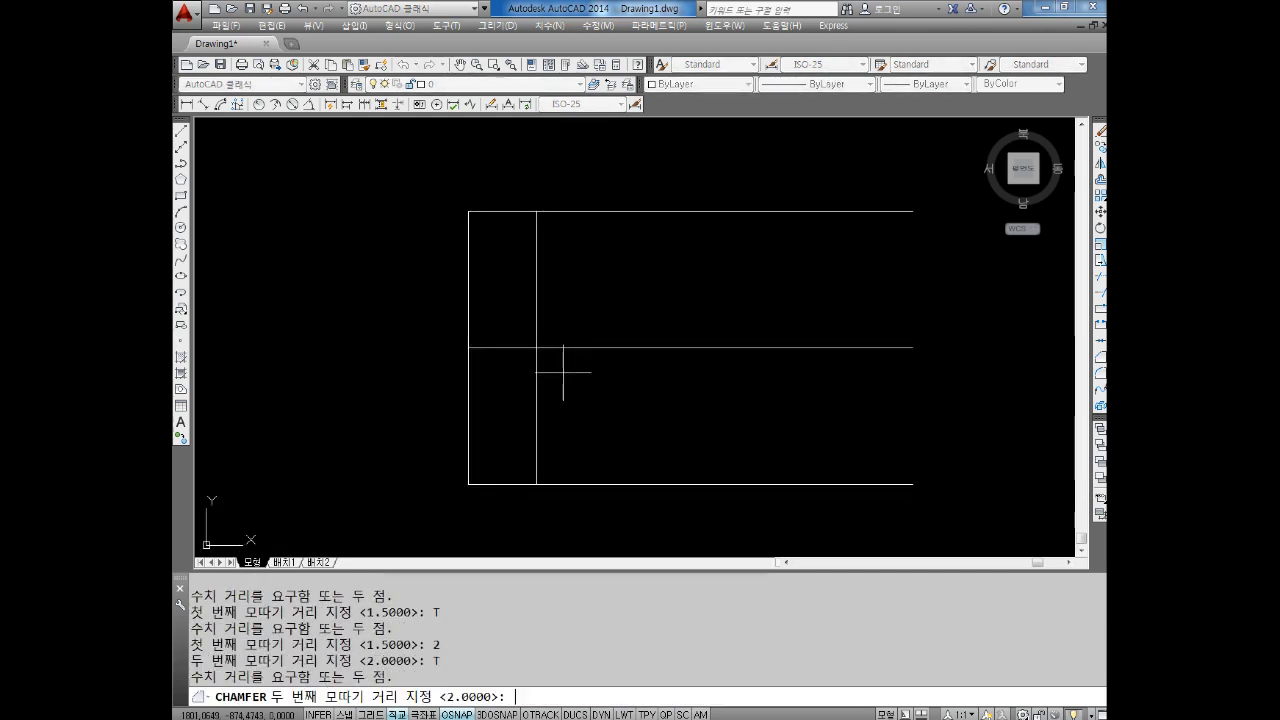
text(2)
key(Return)
text(t)
key(Return)
text(t)
key(Return)
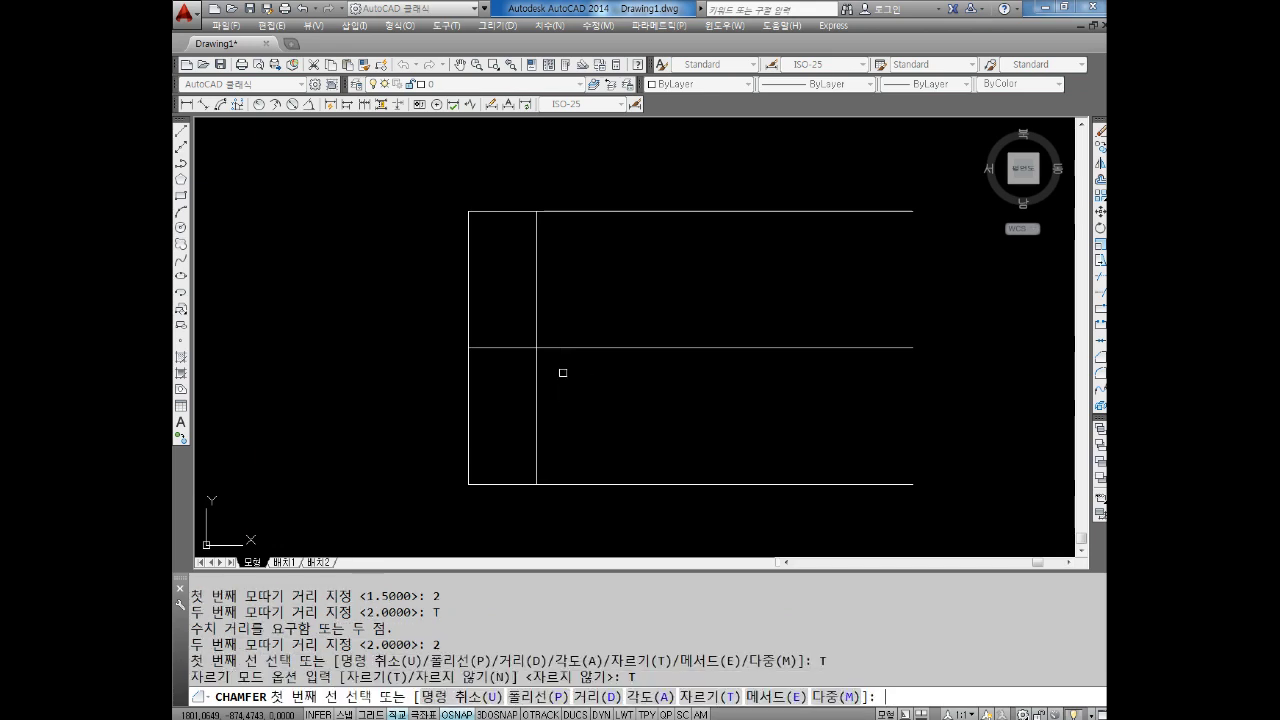
Chamfer the top-left and bottom-left corners of the shaft section 2 by 2
click(480, 211)
click(468, 242)
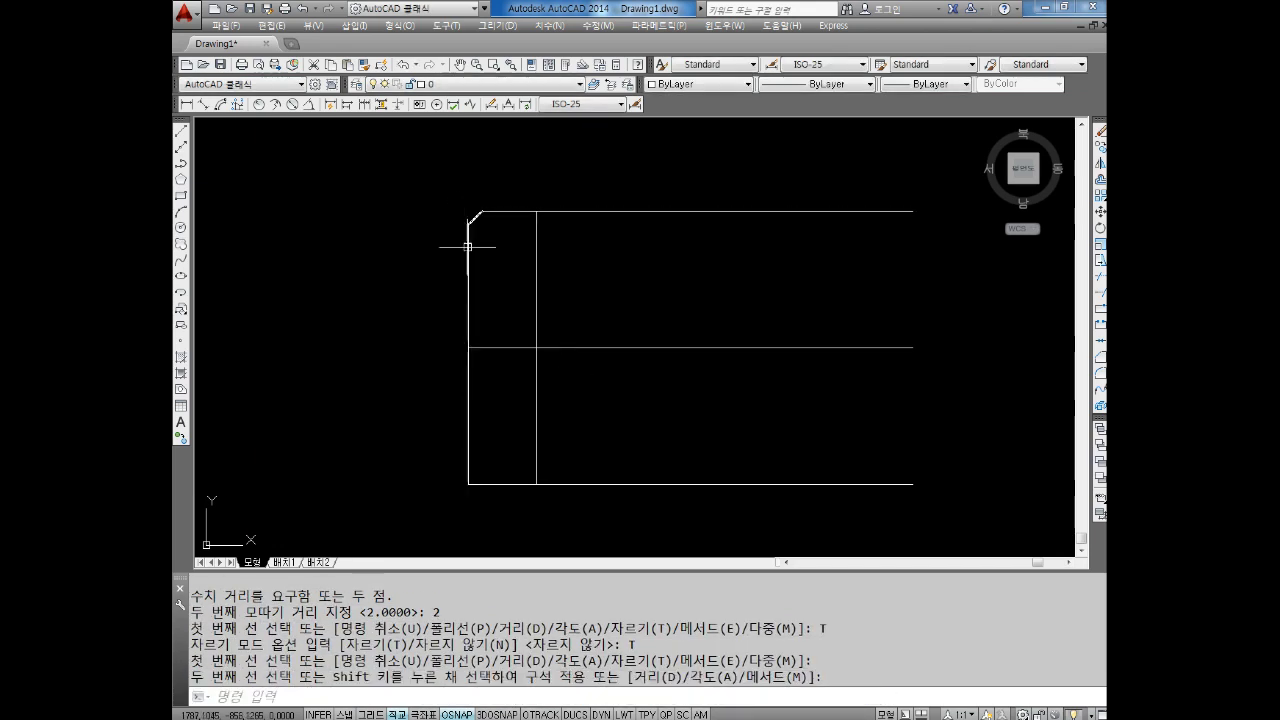
key(Return)
click(468, 437)
click(492, 484)
key(Escape)
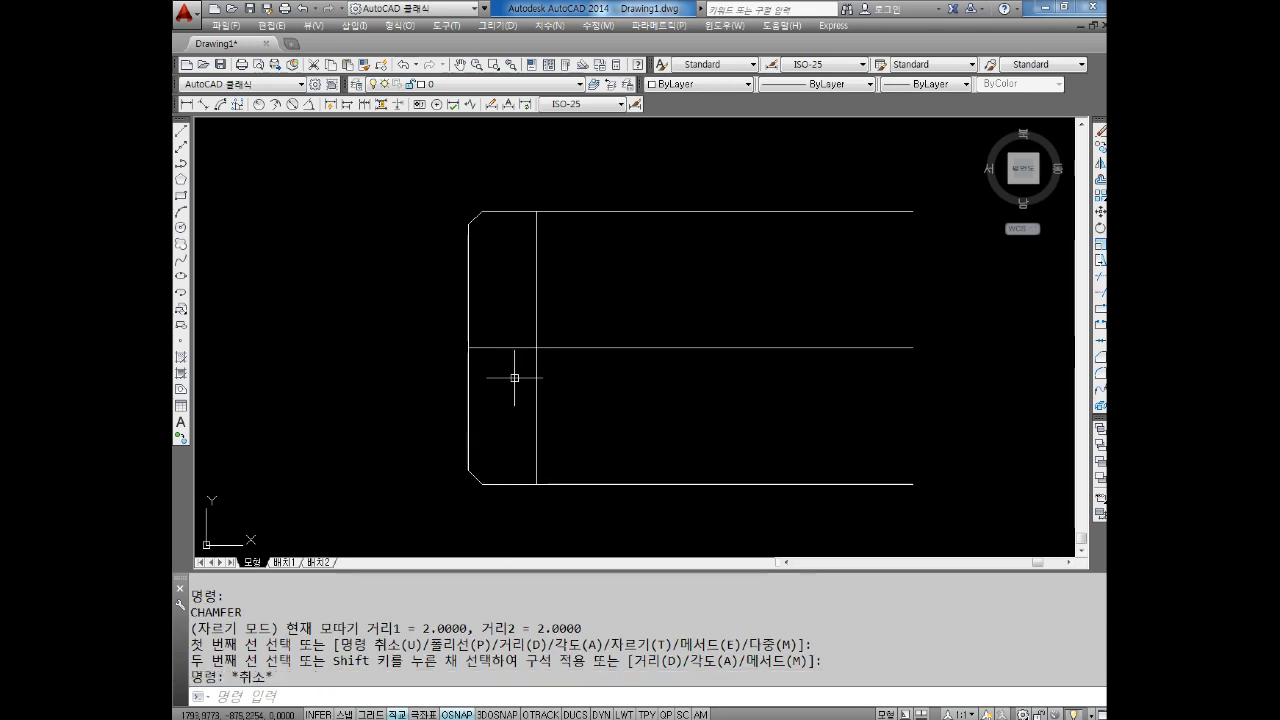
key(Escape)
key(Escape)
key(Escape)
key(Return)
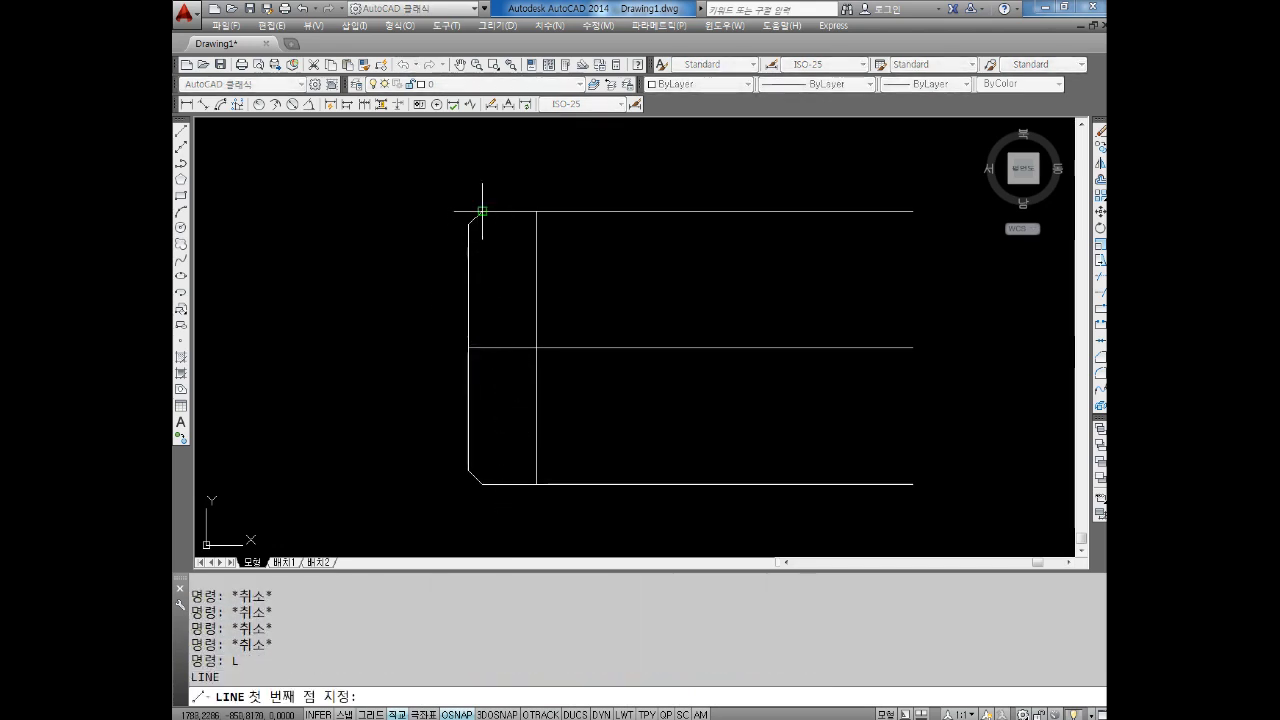
Draw the vertical line closing the chamfered end between the chamfer points
click(482, 211)
key(Escape)
key(Escape)
key(Escape)
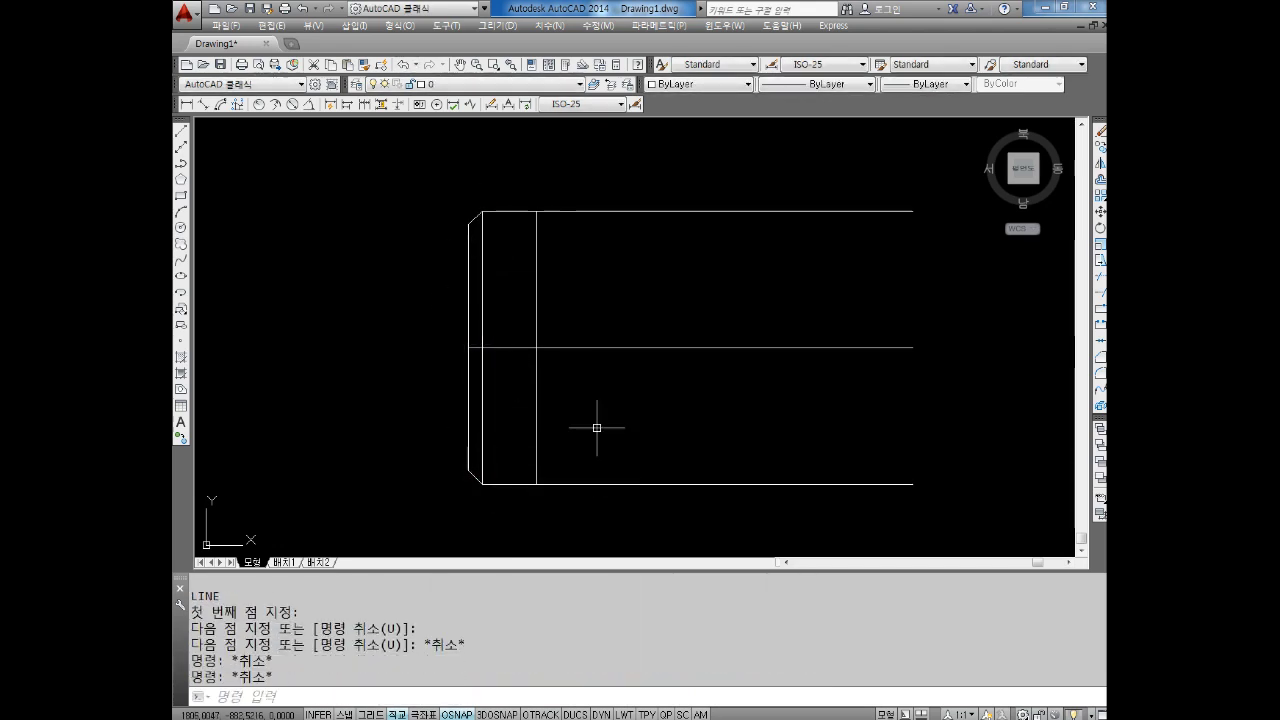
middle_drag(639, 408, 602, 402)
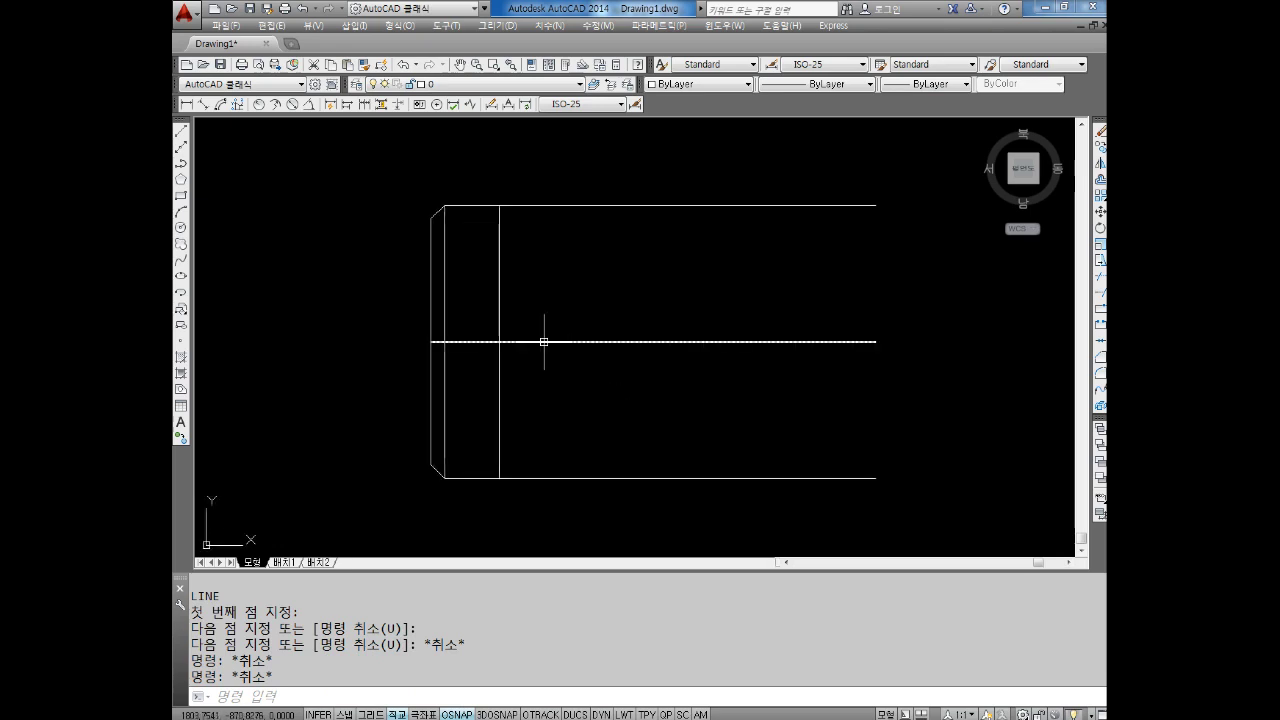
key(Escape)
key(Escape)
click(500, 278)
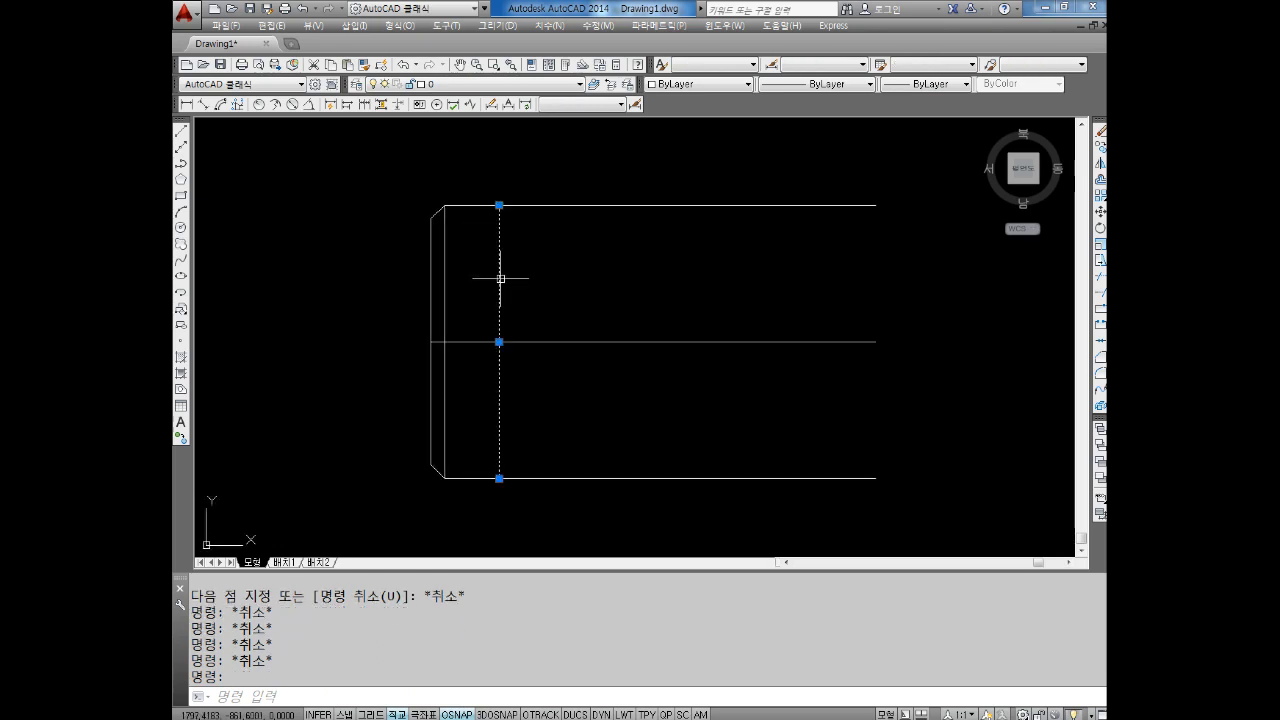
key(Escape)
key(Escape)
key(Escape)
text(O)
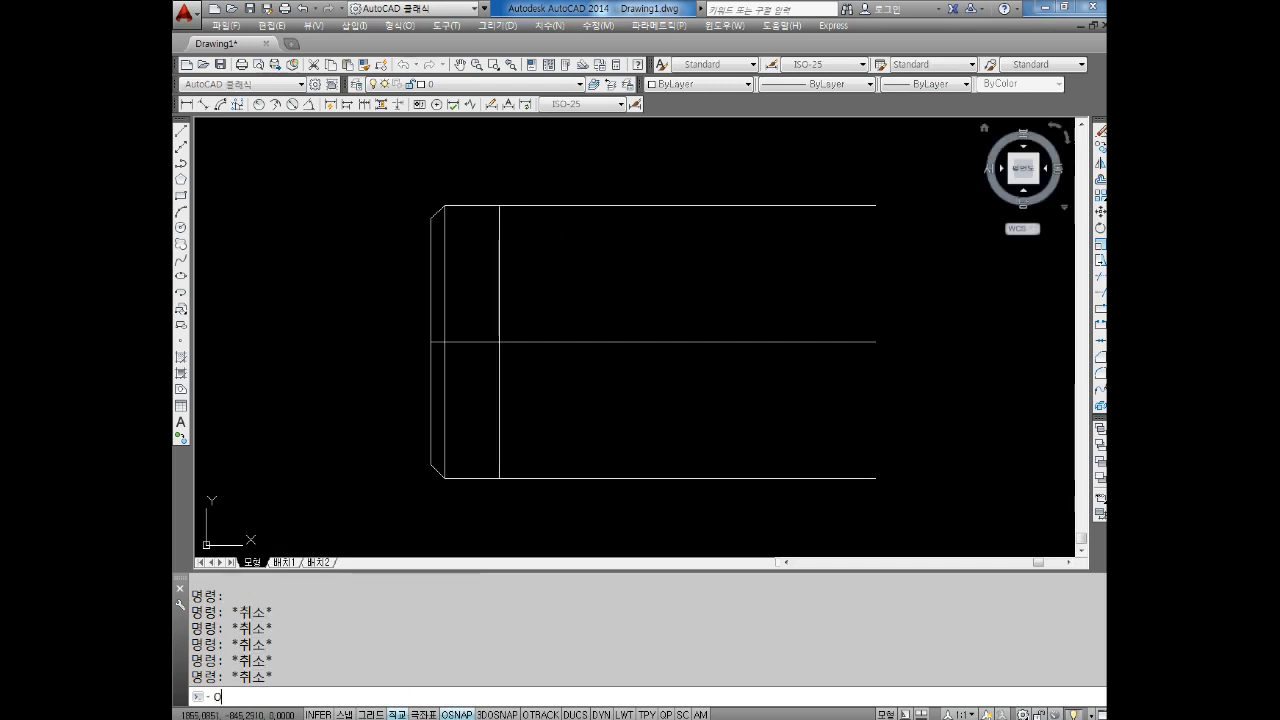
Offset the inner vertical line 20 units to the right
text(o)
key(Return)
text(20)
key(Return)
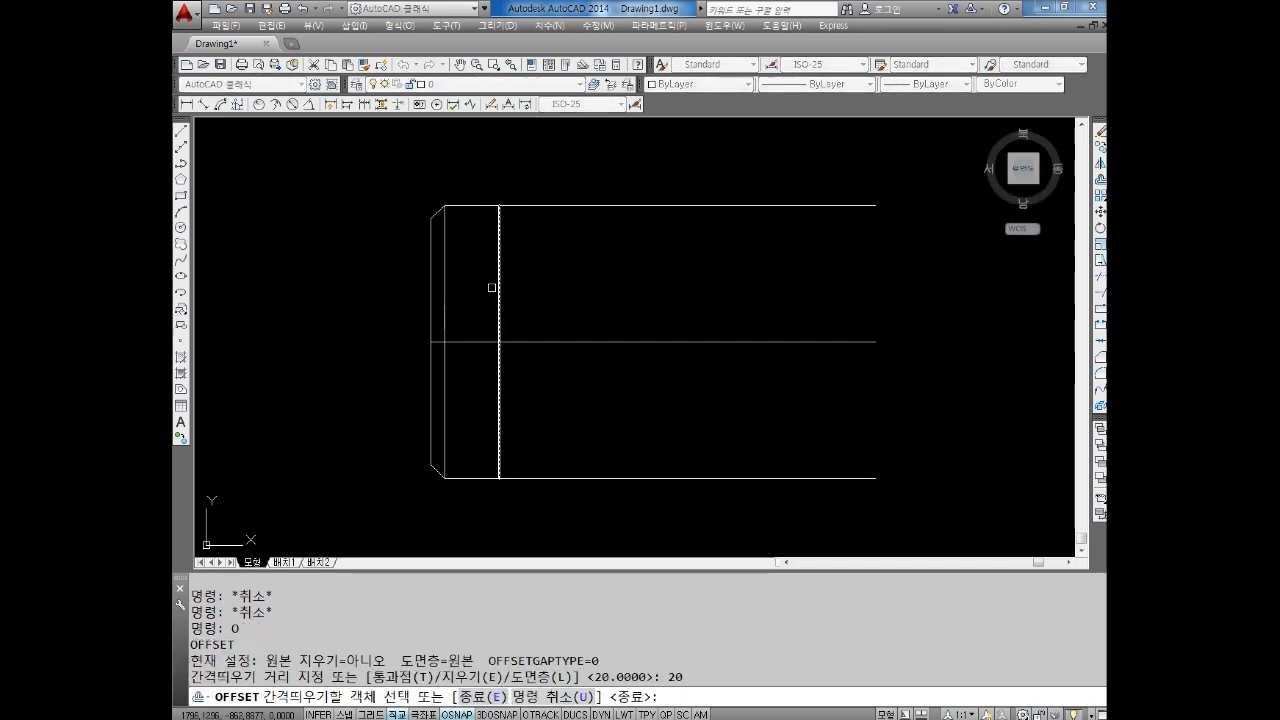
click(495, 287)
click(611, 289)
key(Escape)
key(Escape)
middle_drag(699, 287, 677, 295)
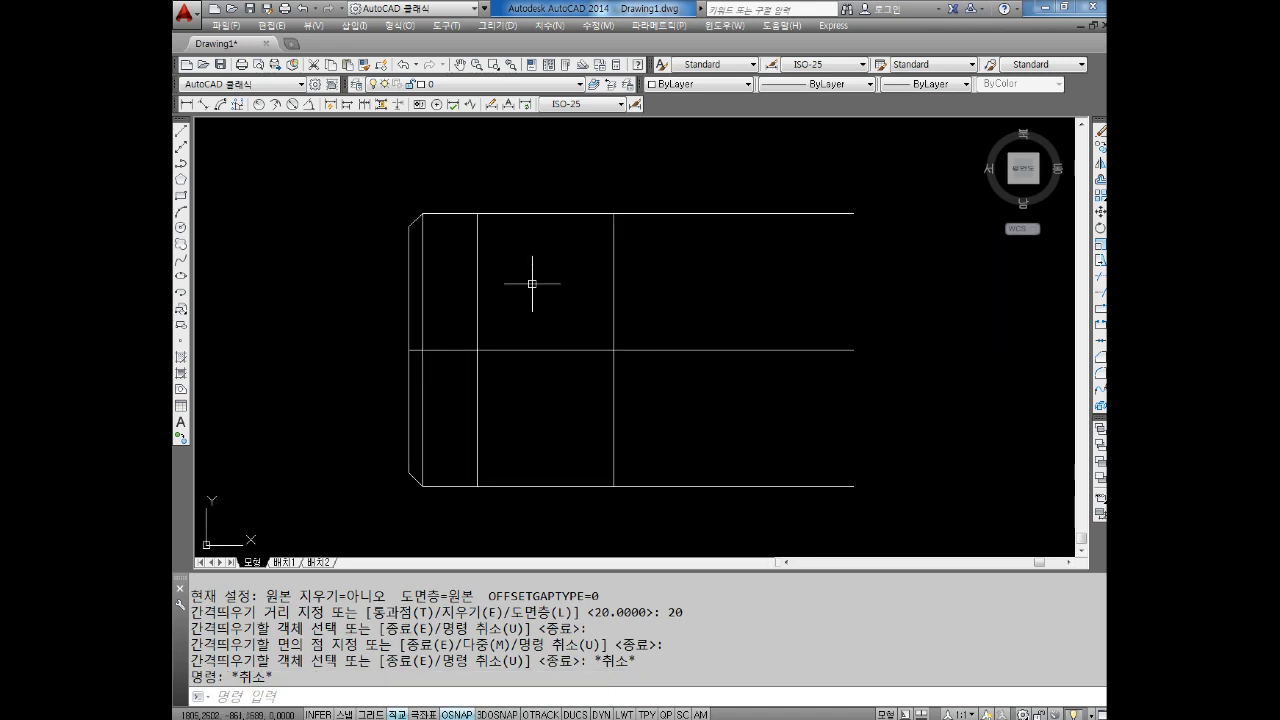
key(Escape)
key(Escape)
key(Escape)
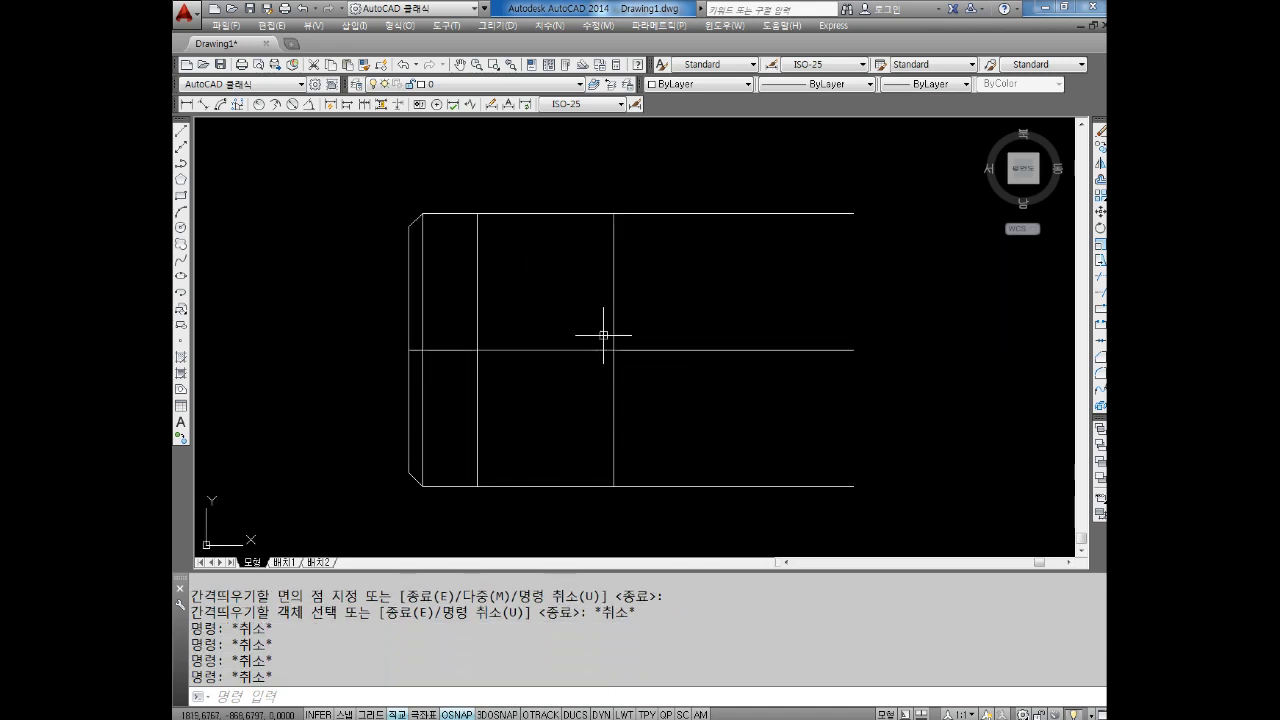
key(Escape)
Offset the centre line 25 units above and below it
text(o)
key(Return)
text(25)
key(Return)
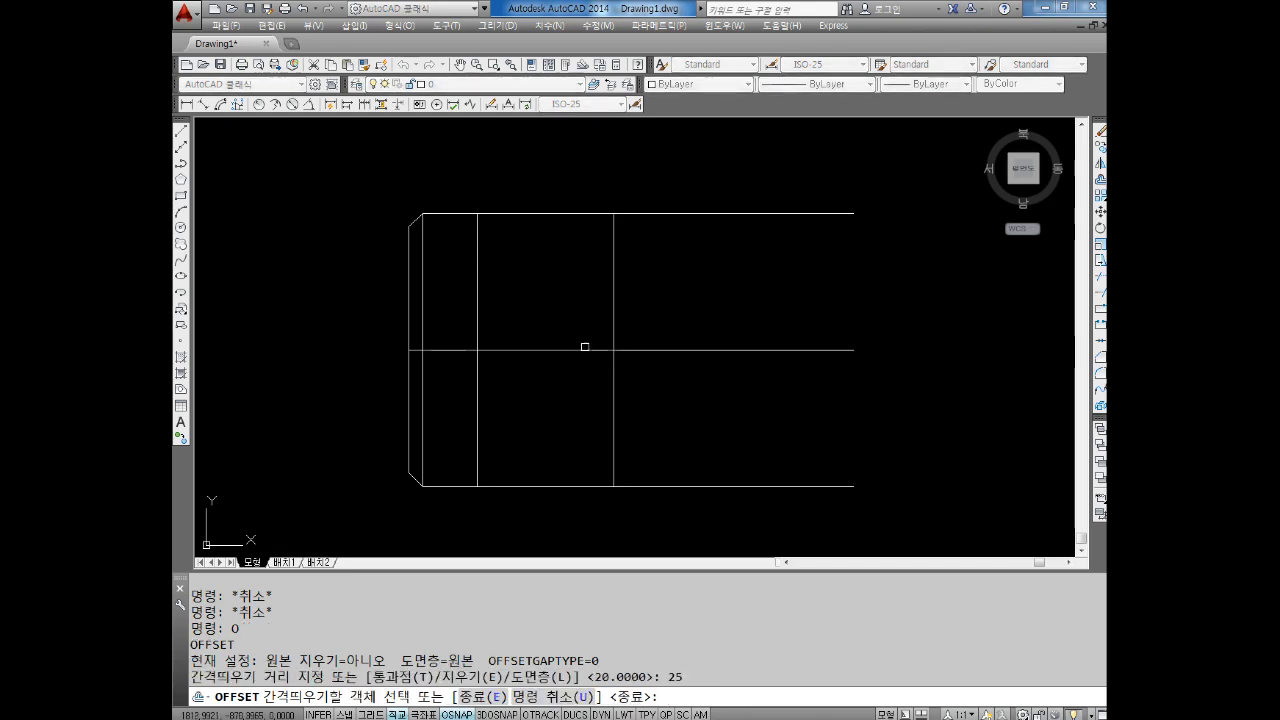
click(585, 347)
click(584, 156)
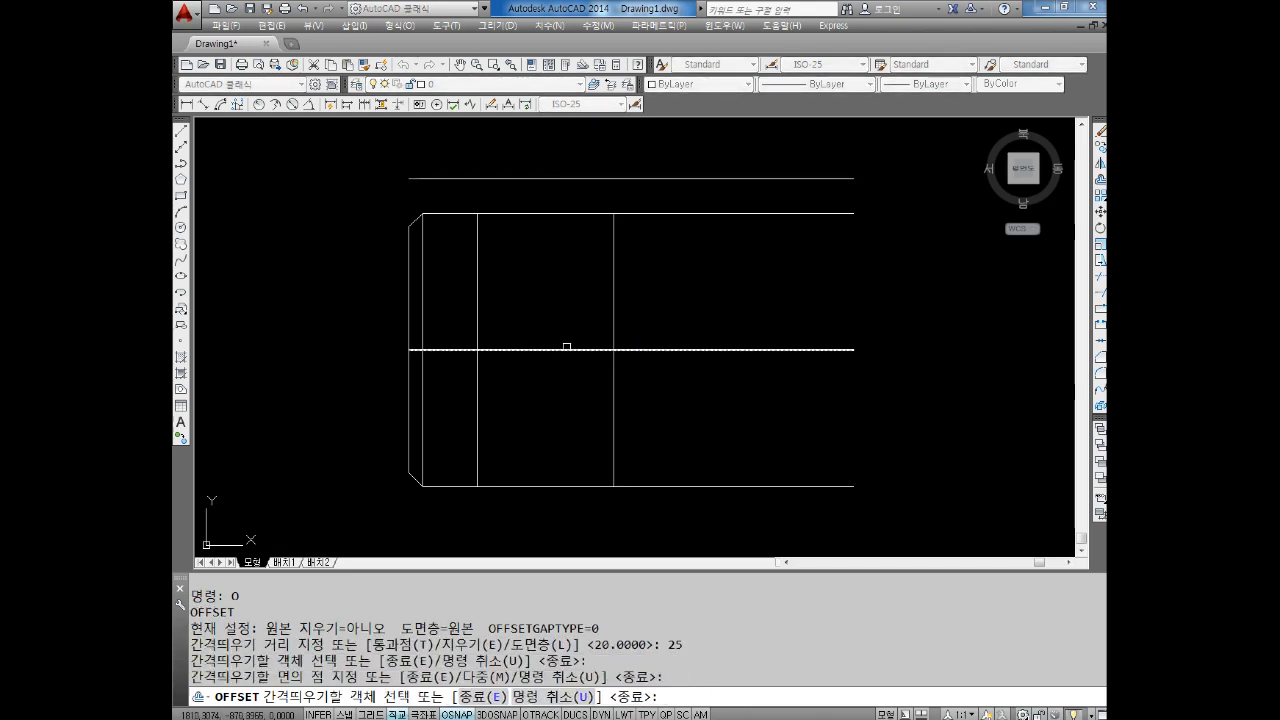
click(569, 349)
click(534, 497)
scroll(543, 337, down, 2)
key(Escape)
scroll(477, 349, up, 4)
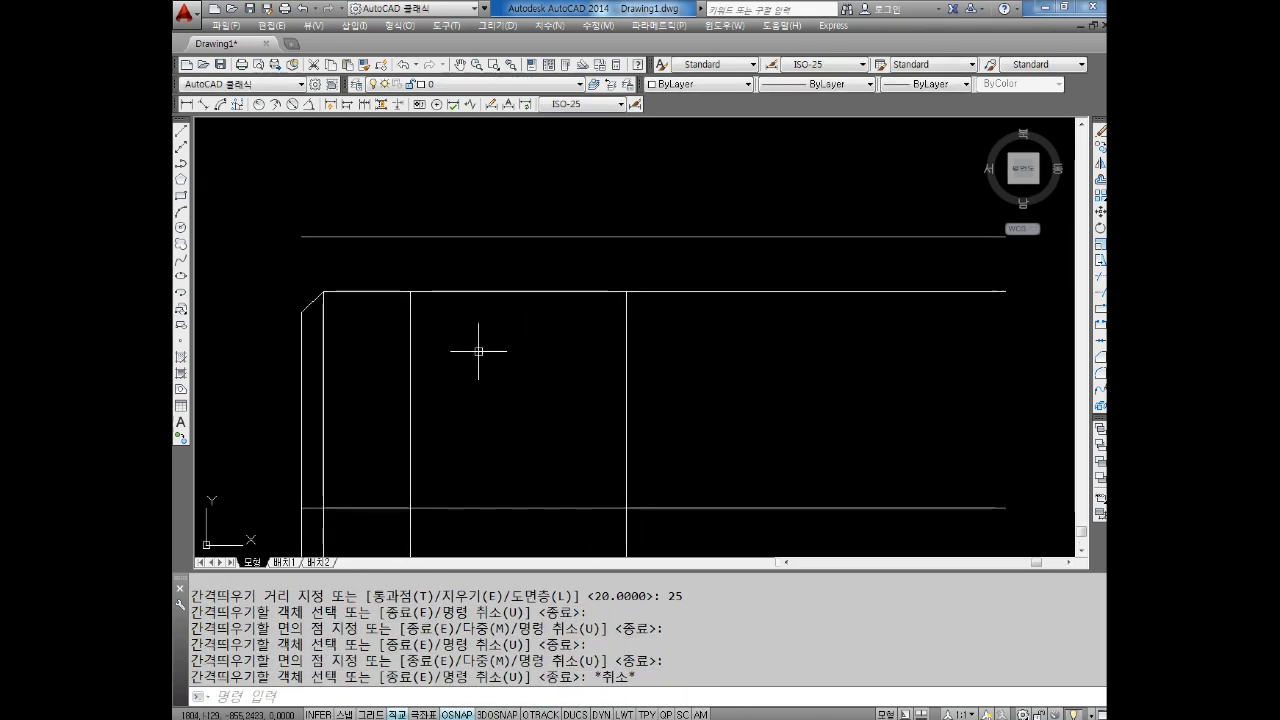
click(420, 334)
key(Escape)
Try grip-stretching the inner vertical line's top end, then cancel
click(423, 323)
key(Escape)
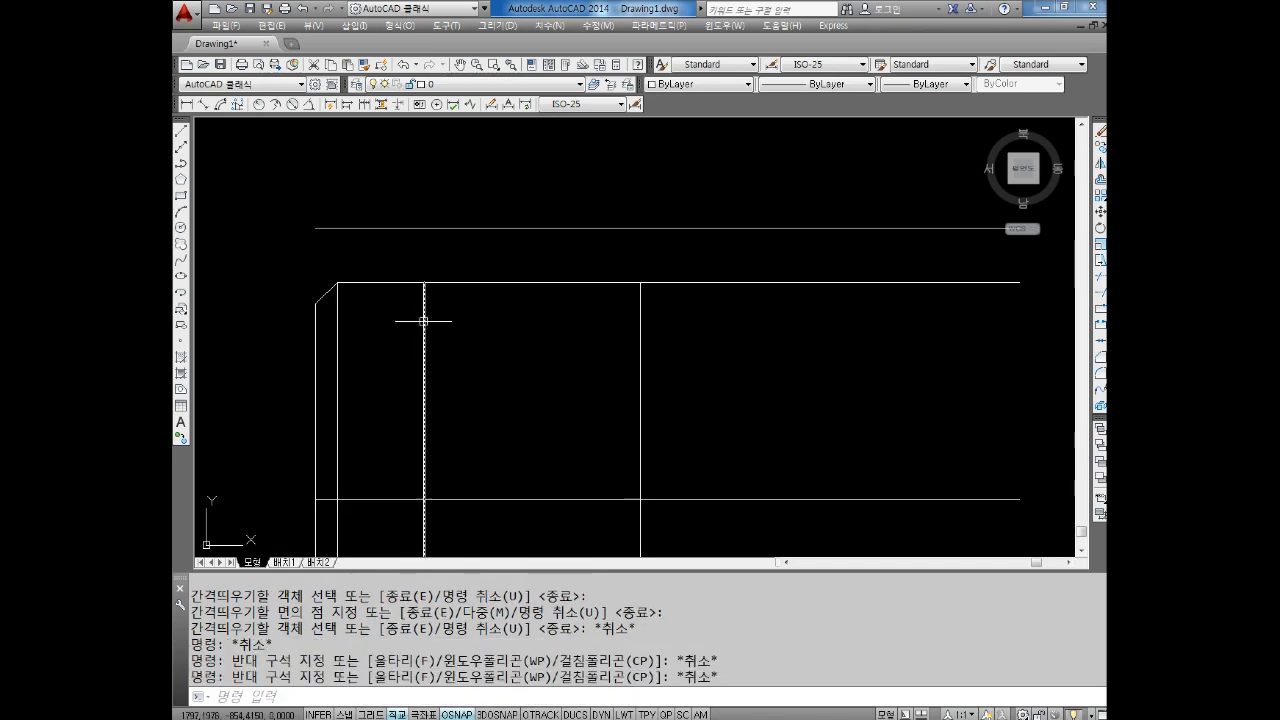
click(424, 323)
click(424, 283)
click(424, 283)
text(5)
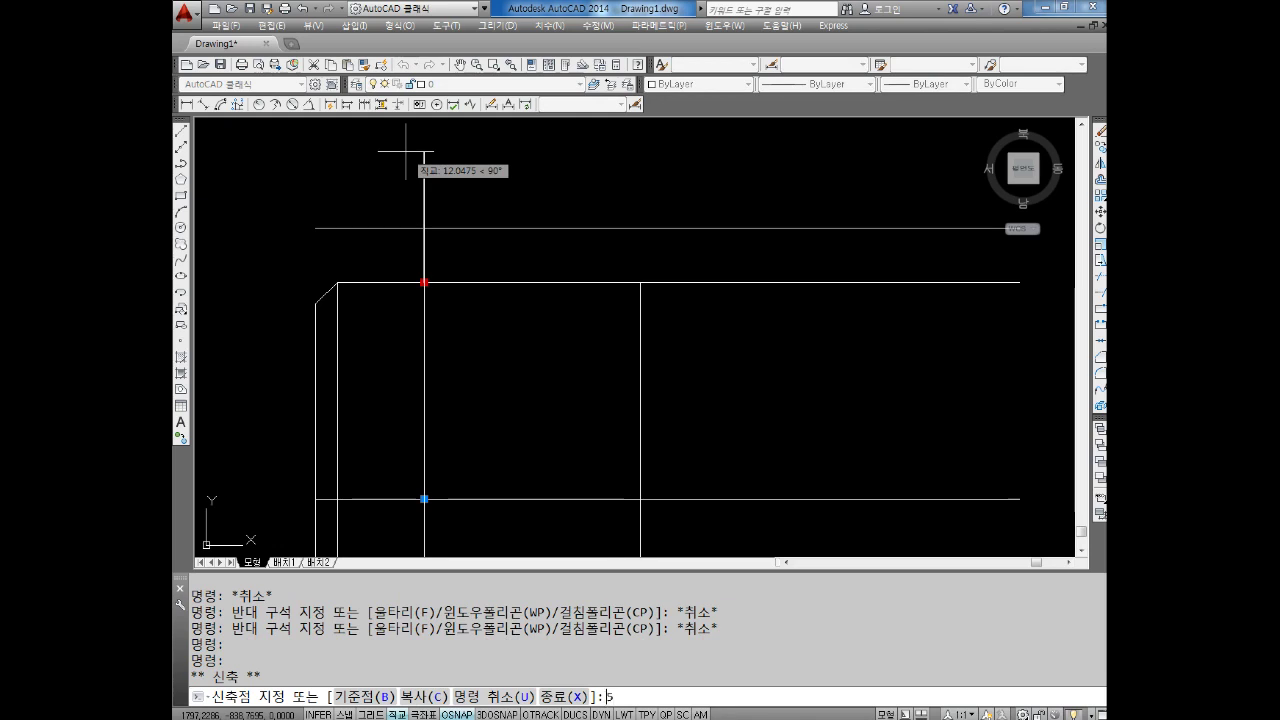
key(Escape)
scroll(380, 380, down, 3)
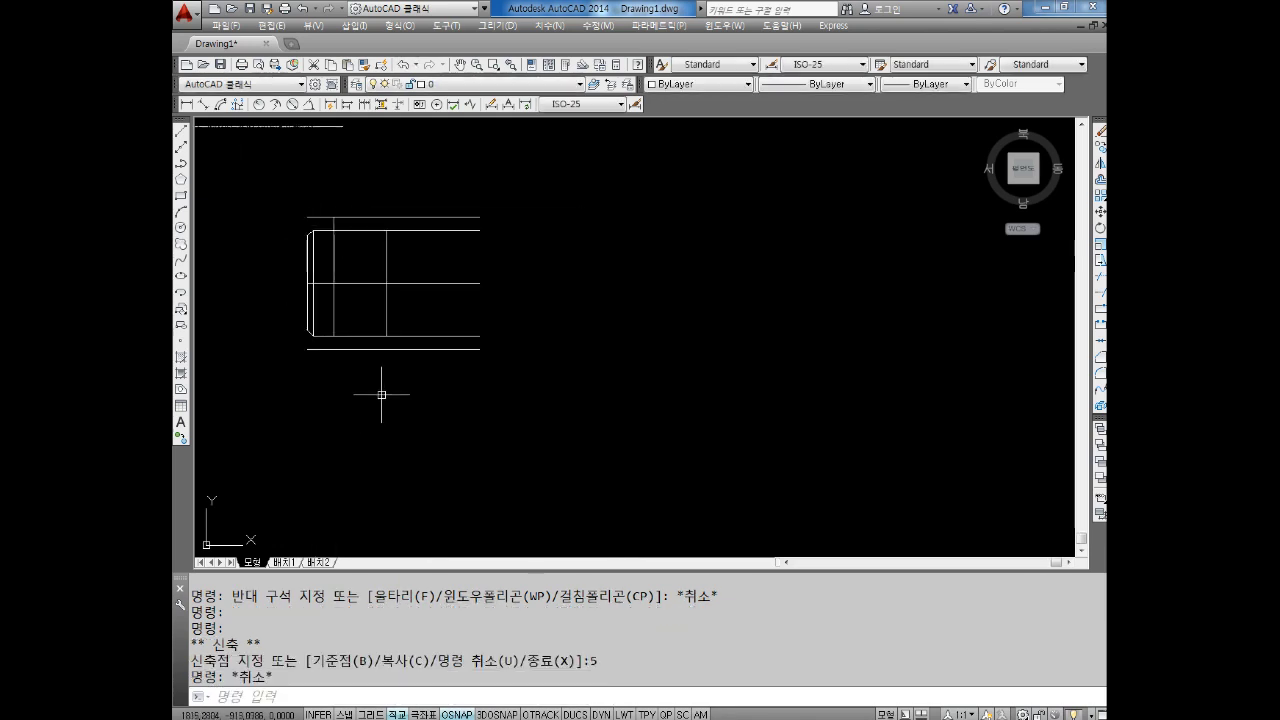
scroll(357, 243, up, 2)
scroll(441, 378, up, 1)
Lengthen the inner vertical line 5 units down to the lower edge
text(o)
key(Return)
key(Escape)
key(Escape)
click(492, 363)
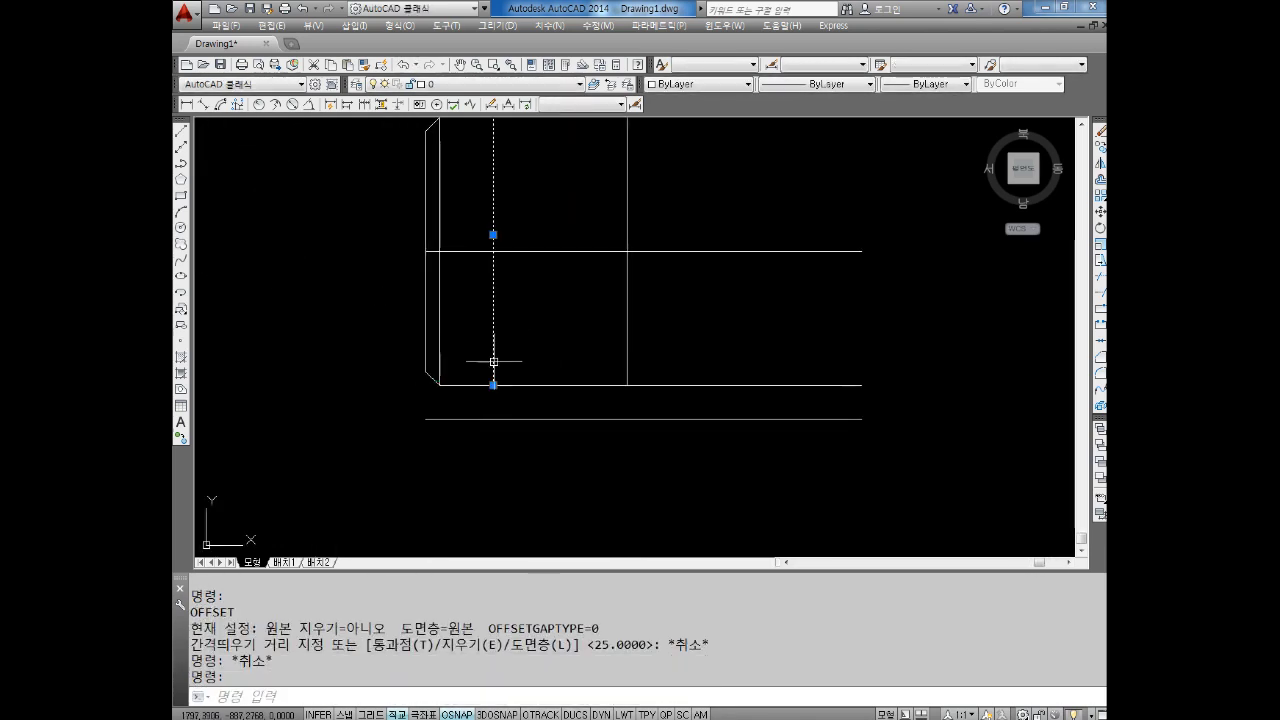
click(493, 384)
text(5)
key(Return)
key(Escape)
key(Escape)
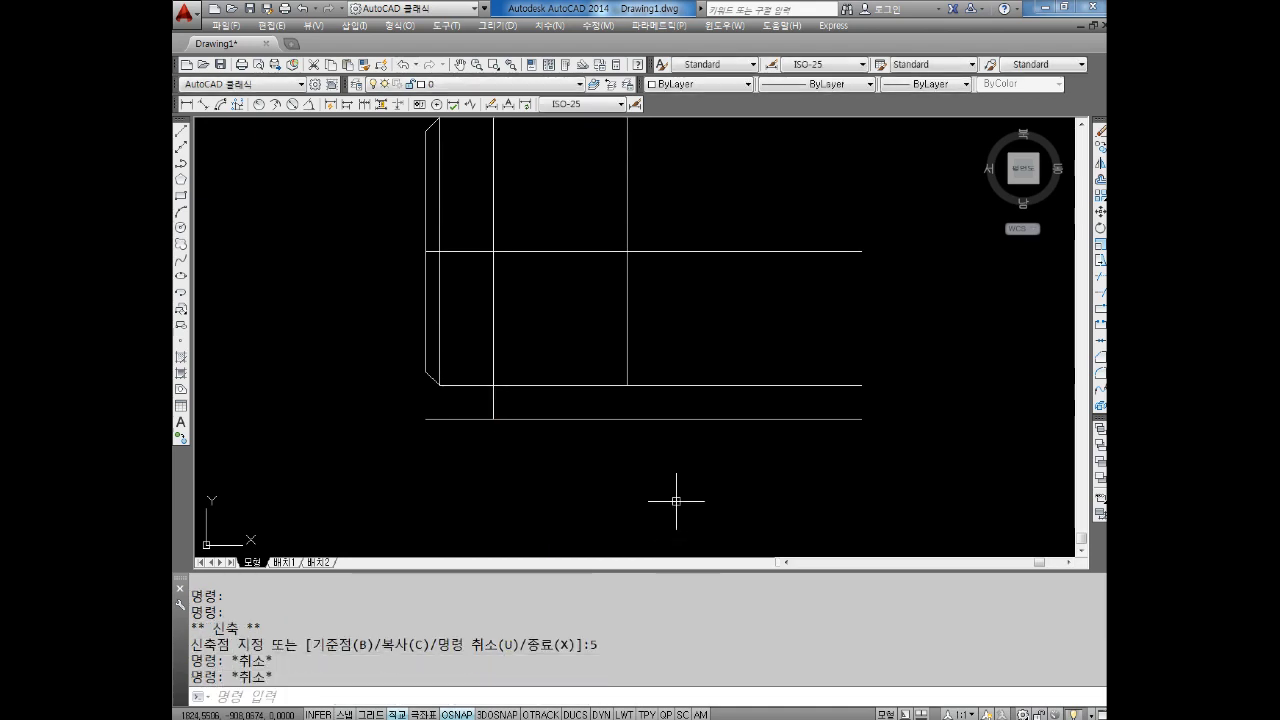
key(Escape)
key(Escape)
key(Return)
key(Return)
Trim away the left part of the lower line and other stray segments
drag(460, 412, 437, 463)
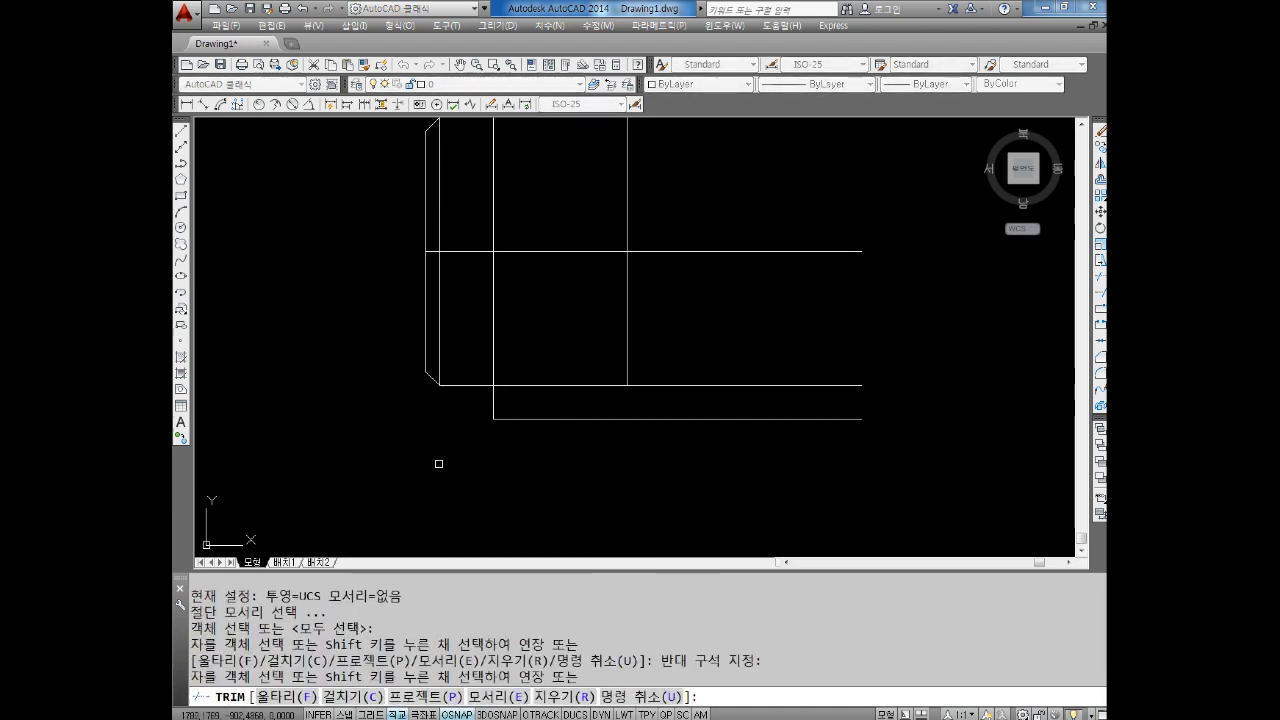
scroll(491, 463, down, 2)
scroll(479, 289, up, 2)
drag(479, 289, 506, 254)
key(Escape)
scroll(700, 386, down, 2)
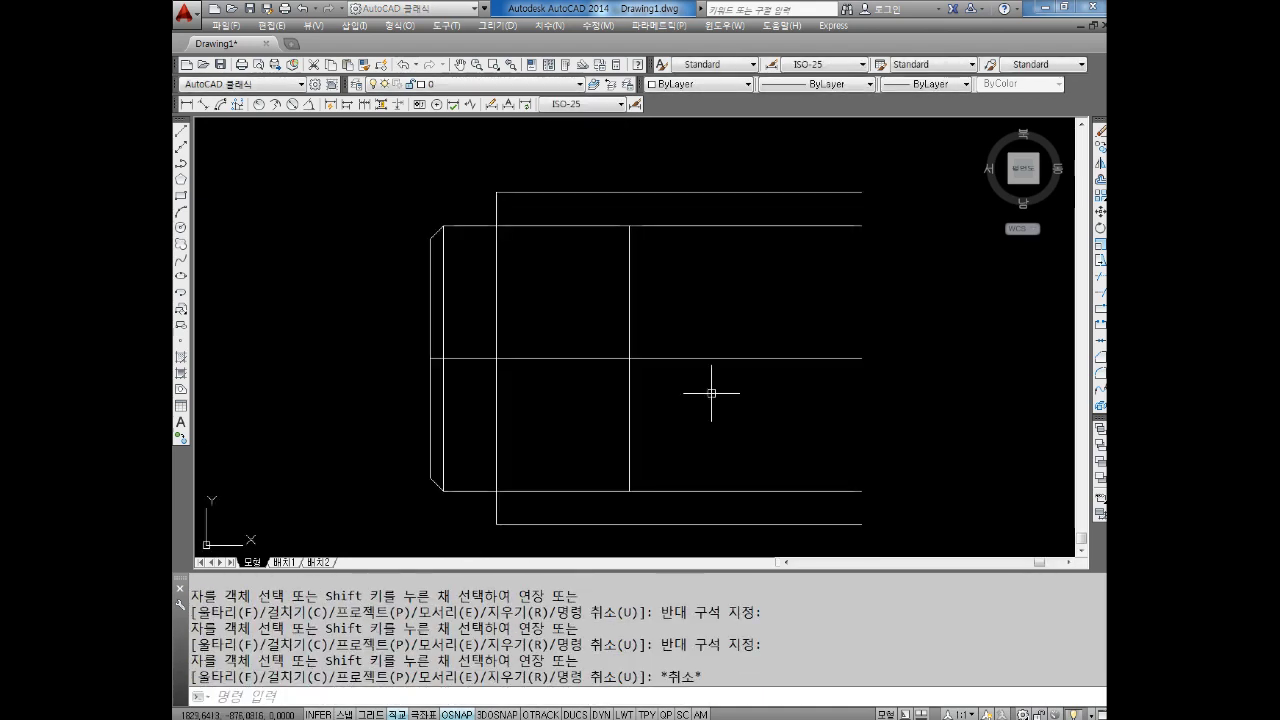
scroll(596, 351, up, 2)
Trim the shaft's top and bottom lines right of the vertical cutting edge
key(Escape)
key(Escape)
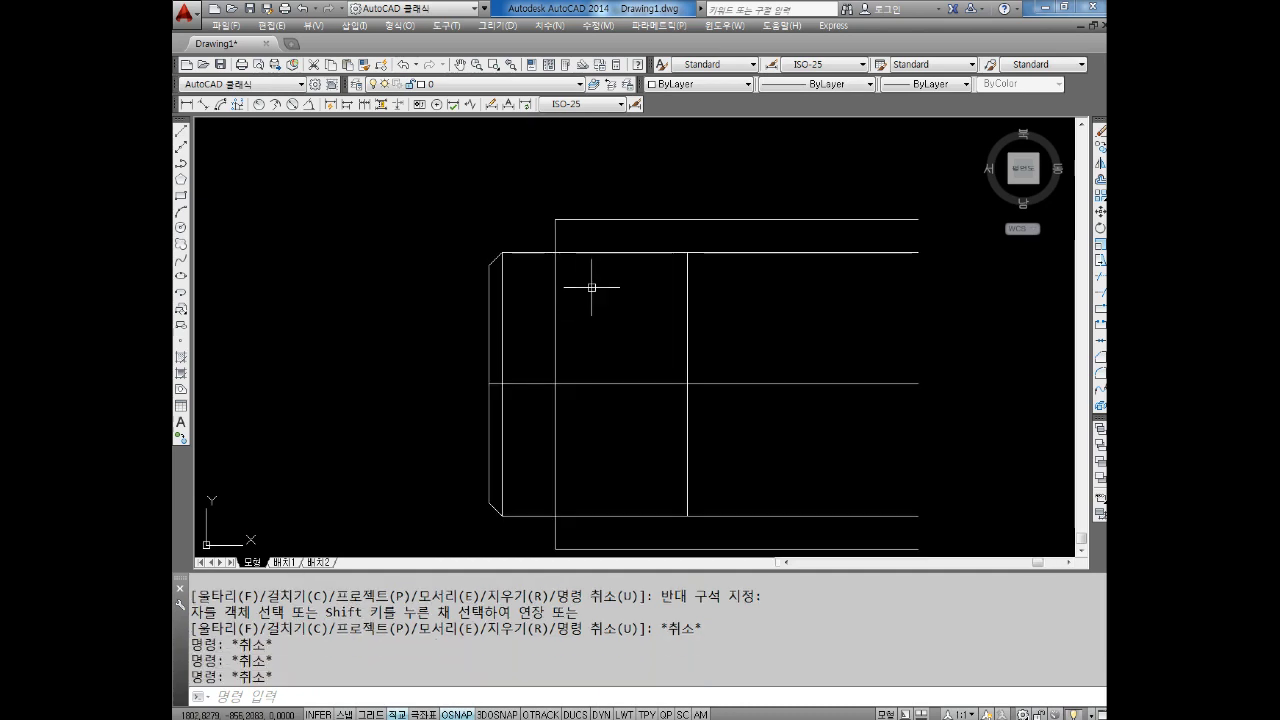
key(Escape)
key(Escape)
text(TR)
key(Return)
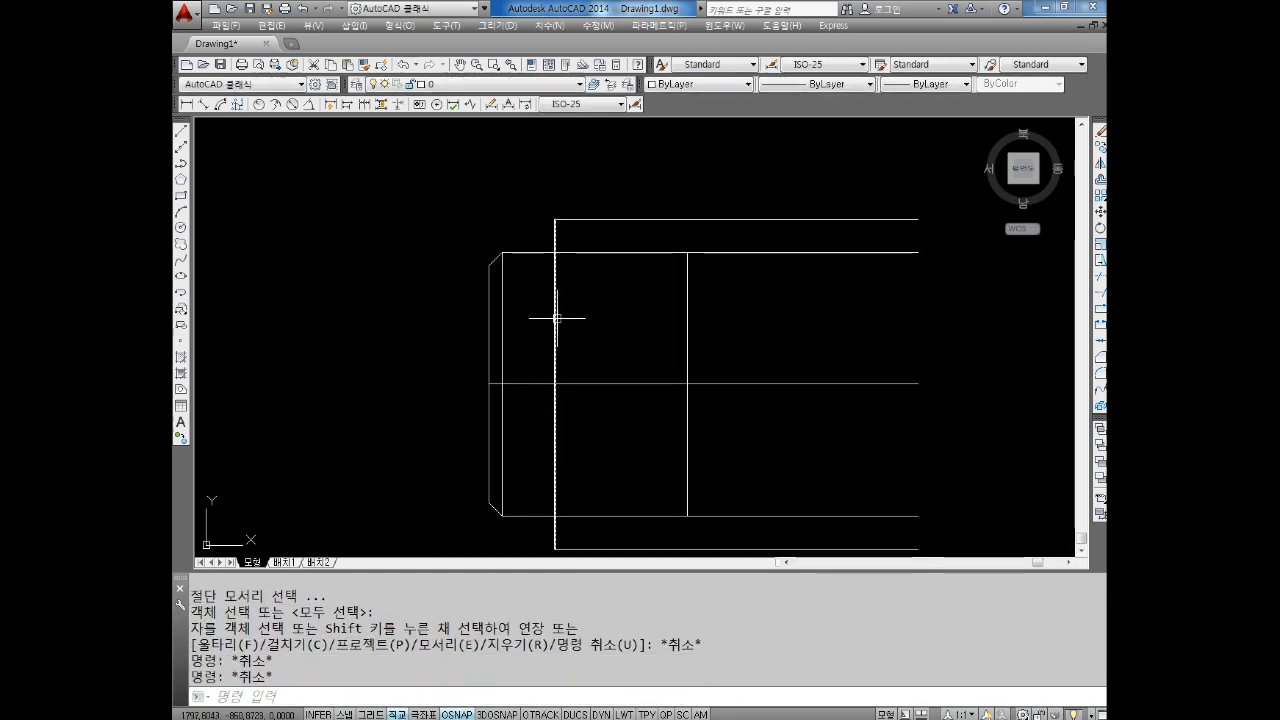
click(578, 327)
click(547, 355)
key(Return)
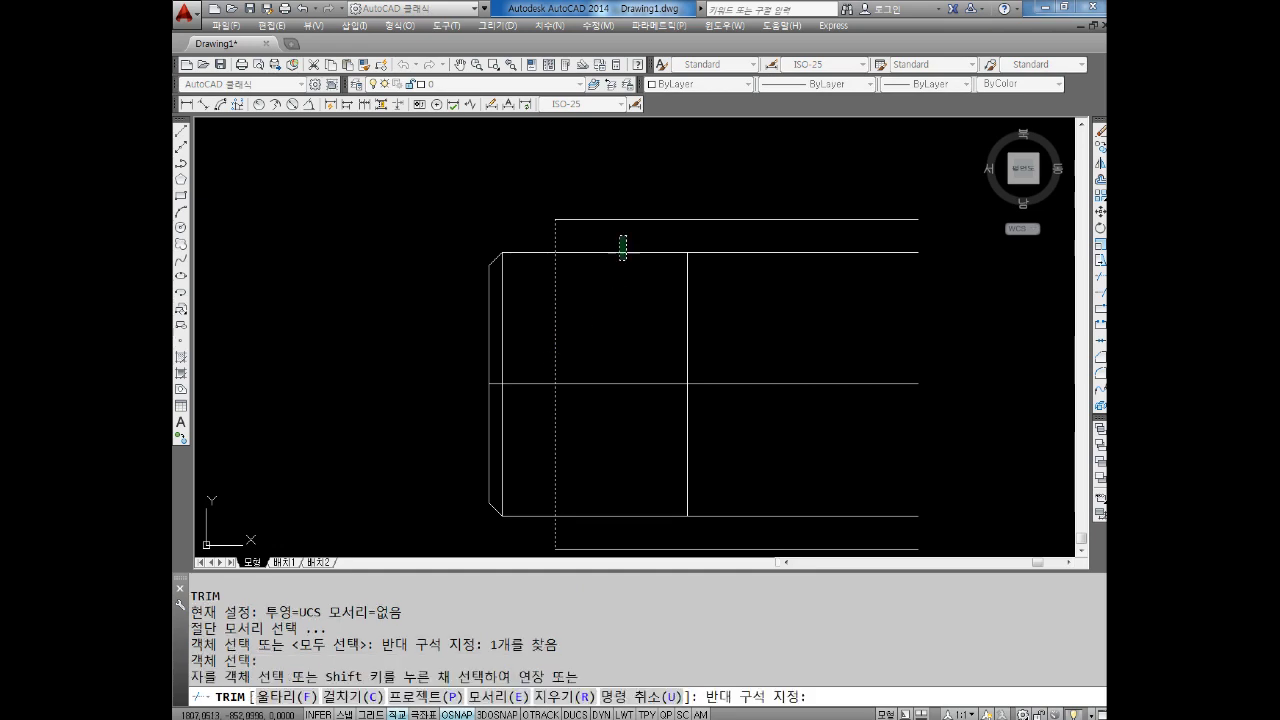
click(626, 252)
middle_drag(609, 551, 605, 487)
drag(623, 477, 594, 537)
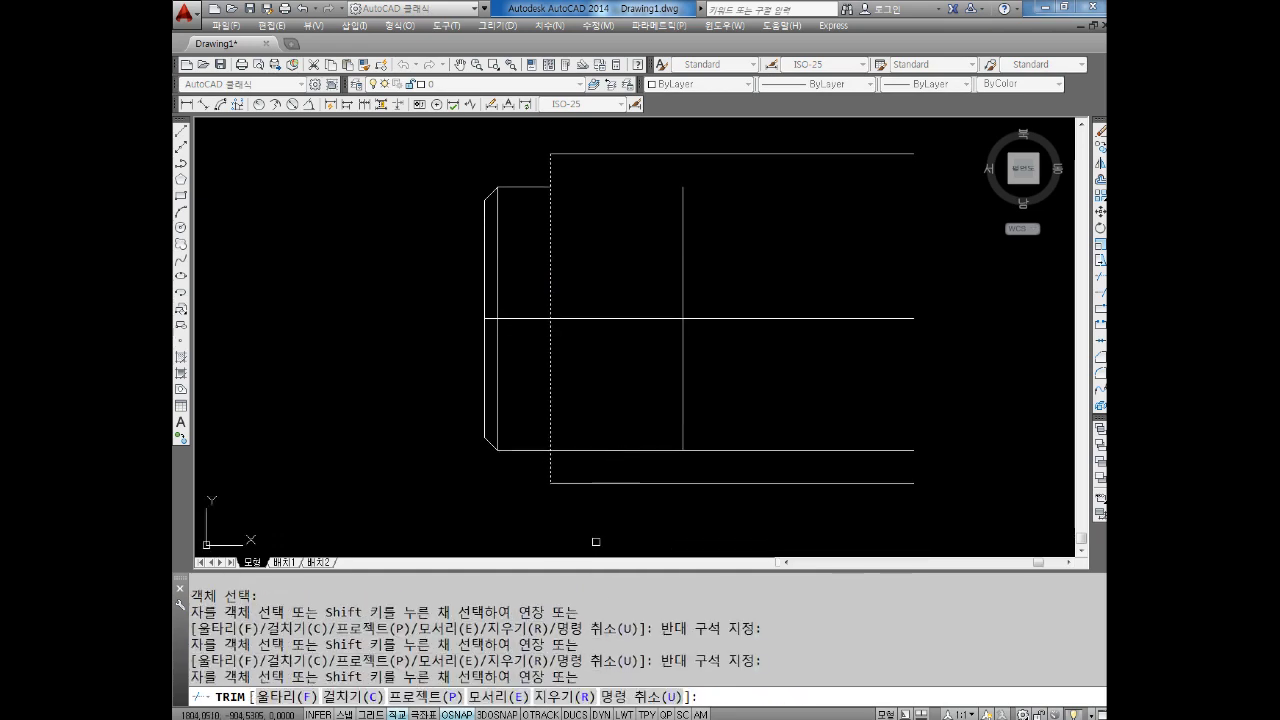
click(594, 400)
middle_drag(586, 361, 600, 449)
key(Escape)
key(Escape)
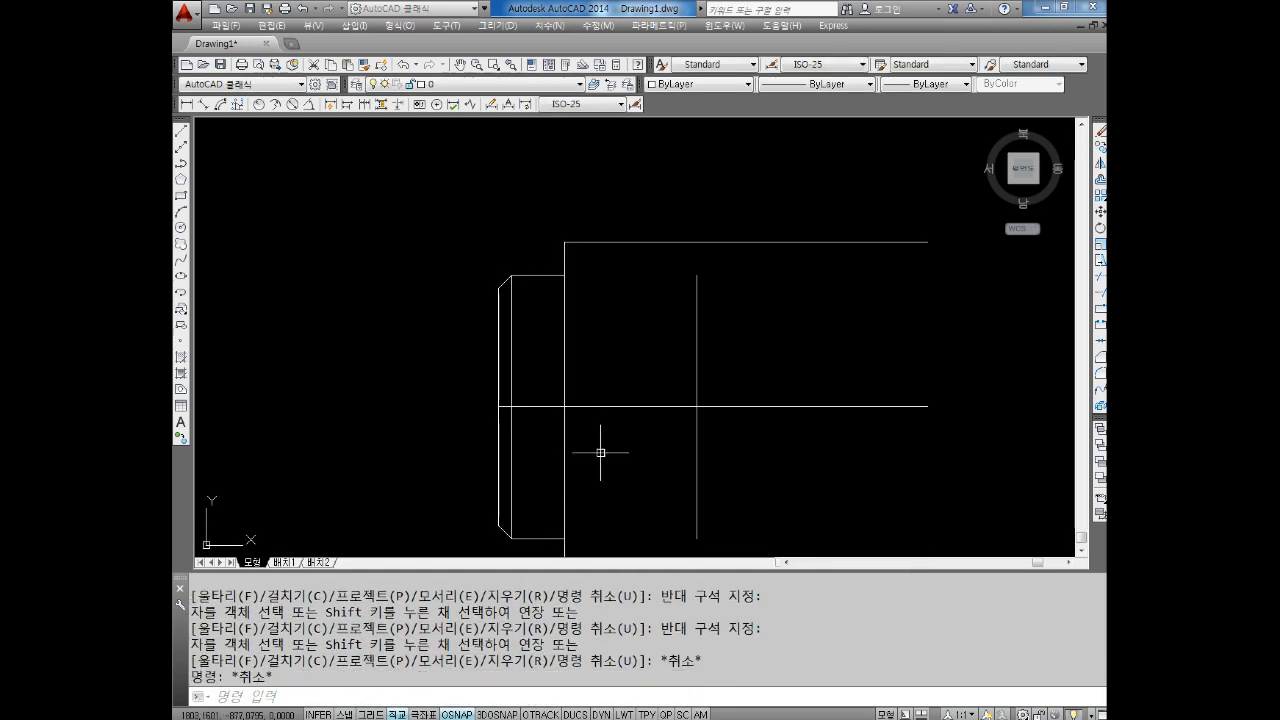
key(Escape)
key(Escape)
key(Escape)
key(Escape)
key(Escape)
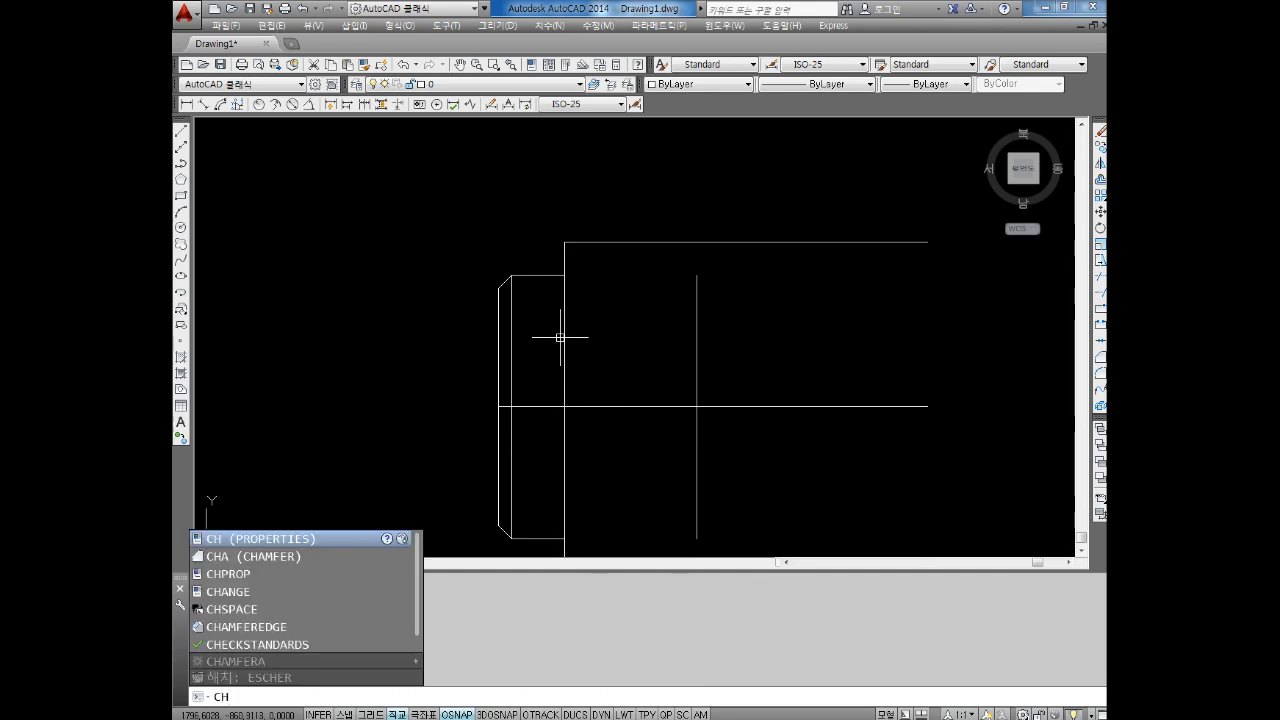
Chamfer the shaft's step corner with both distances set to 1.5
text(A)
key(Return)
text(D)
key(Return)
text(.5)
key(Return)
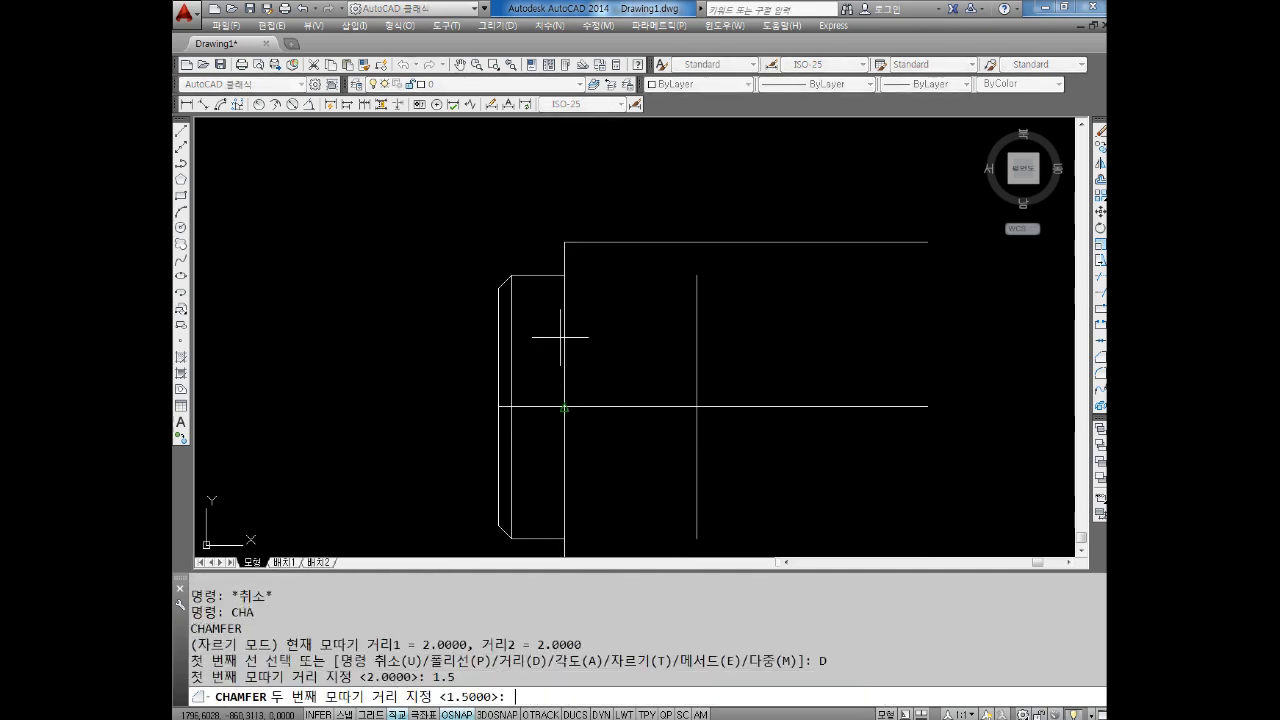
key(Return)
click(589, 243)
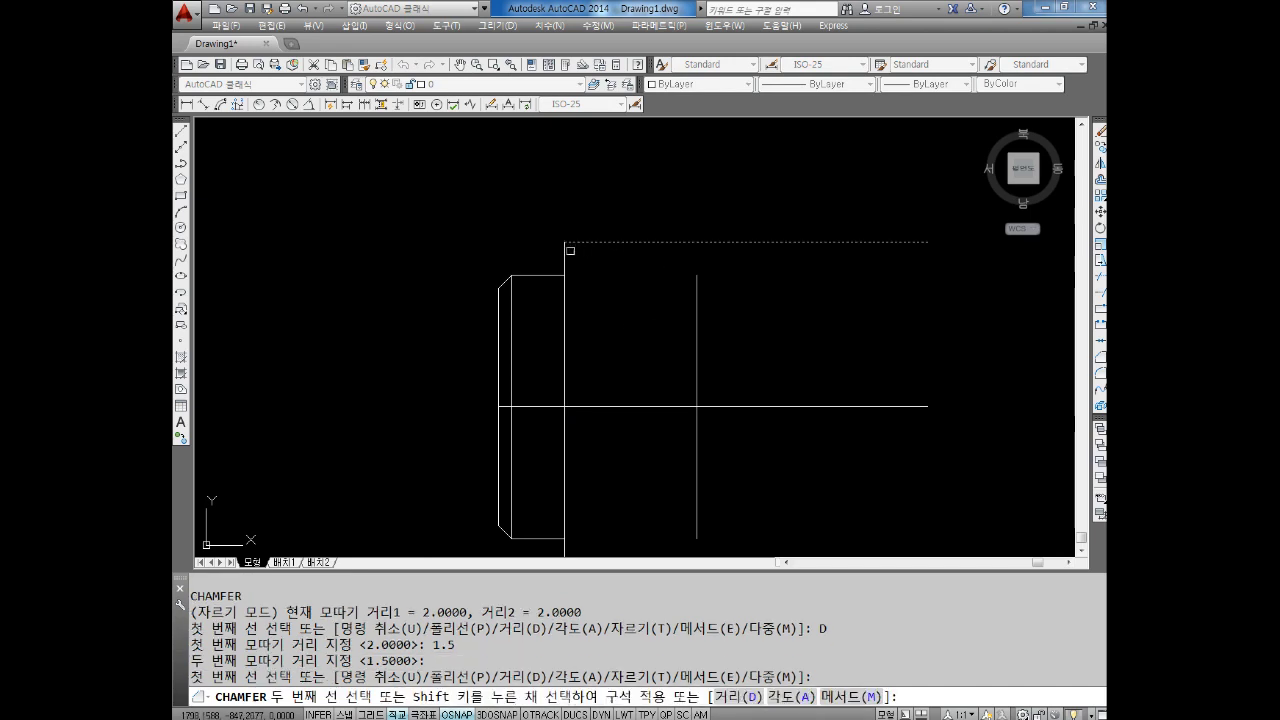
click(566, 253)
middle_drag(605, 395, 597, 286)
key(Return)
click(562, 449)
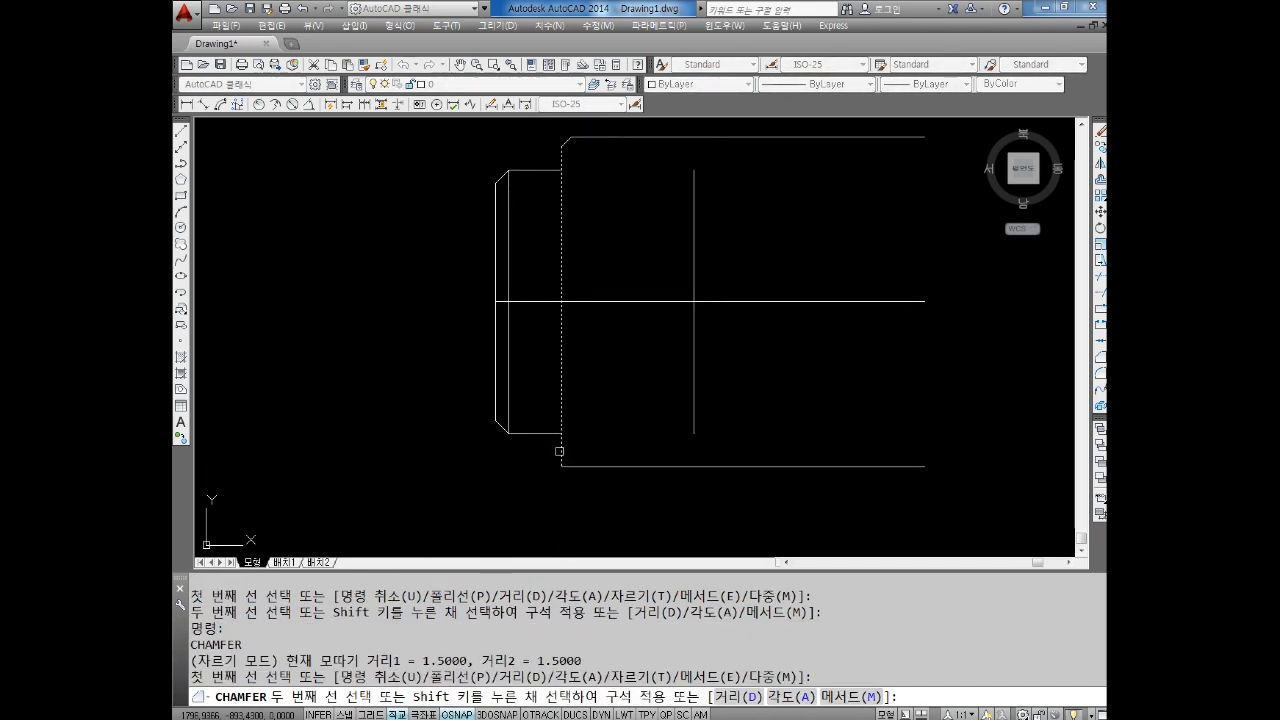
key(Escape)
key(Escape)
middle_drag(620, 342, 608, 380)
key(Escape)
Draw a closing line from the top chamfered corner down to the bottom corner
text(L)
key(Return)
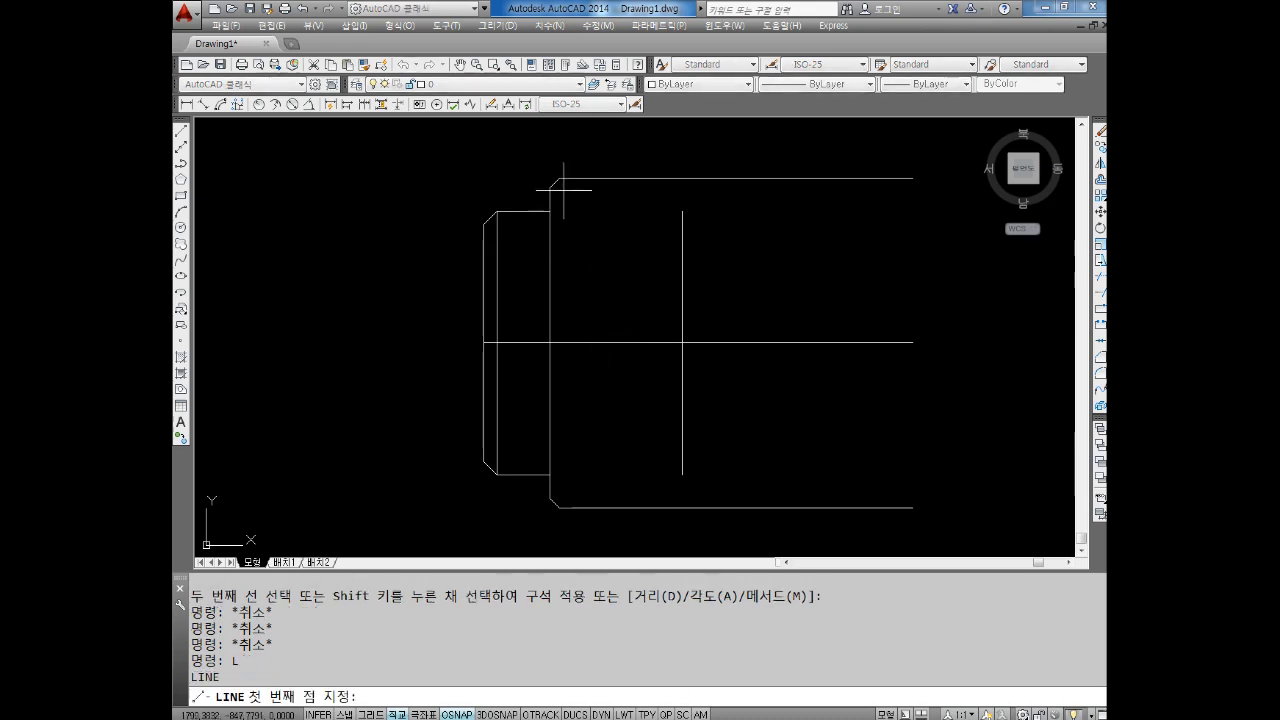
click(559, 179)
click(567, 505)
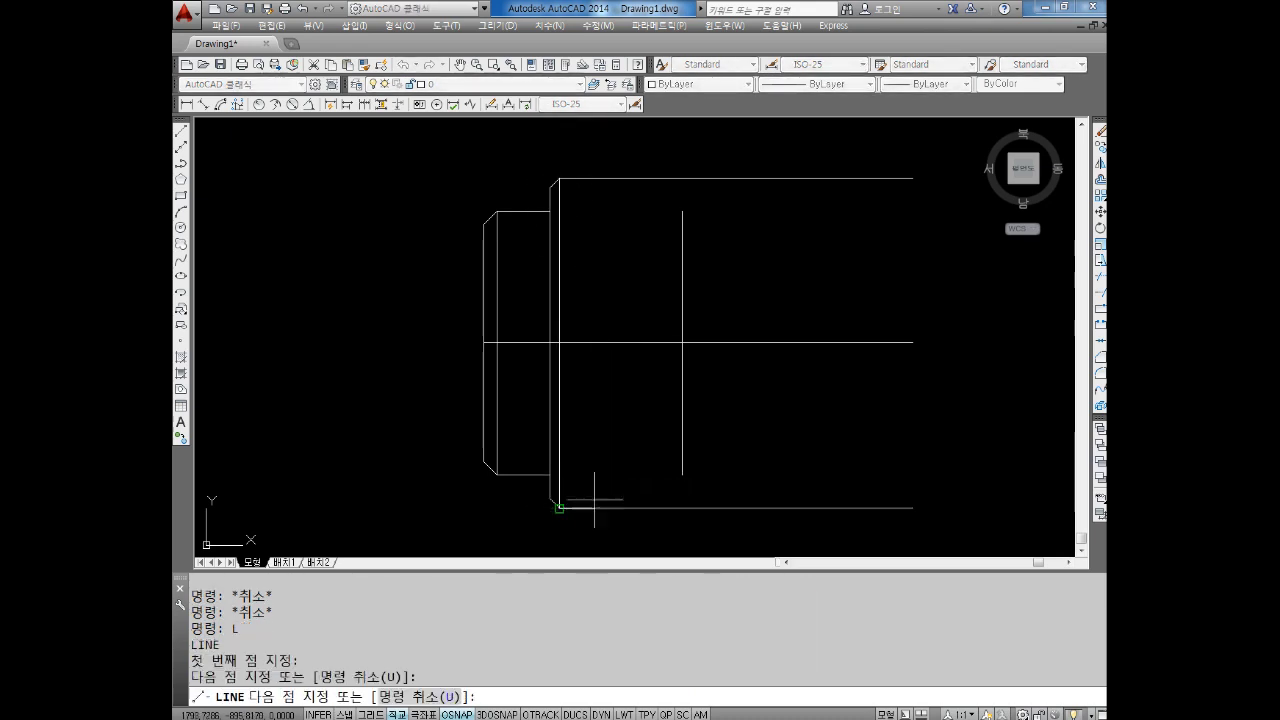
key(Escape)
key(Escape)
scroll(630, 405, down, 2)
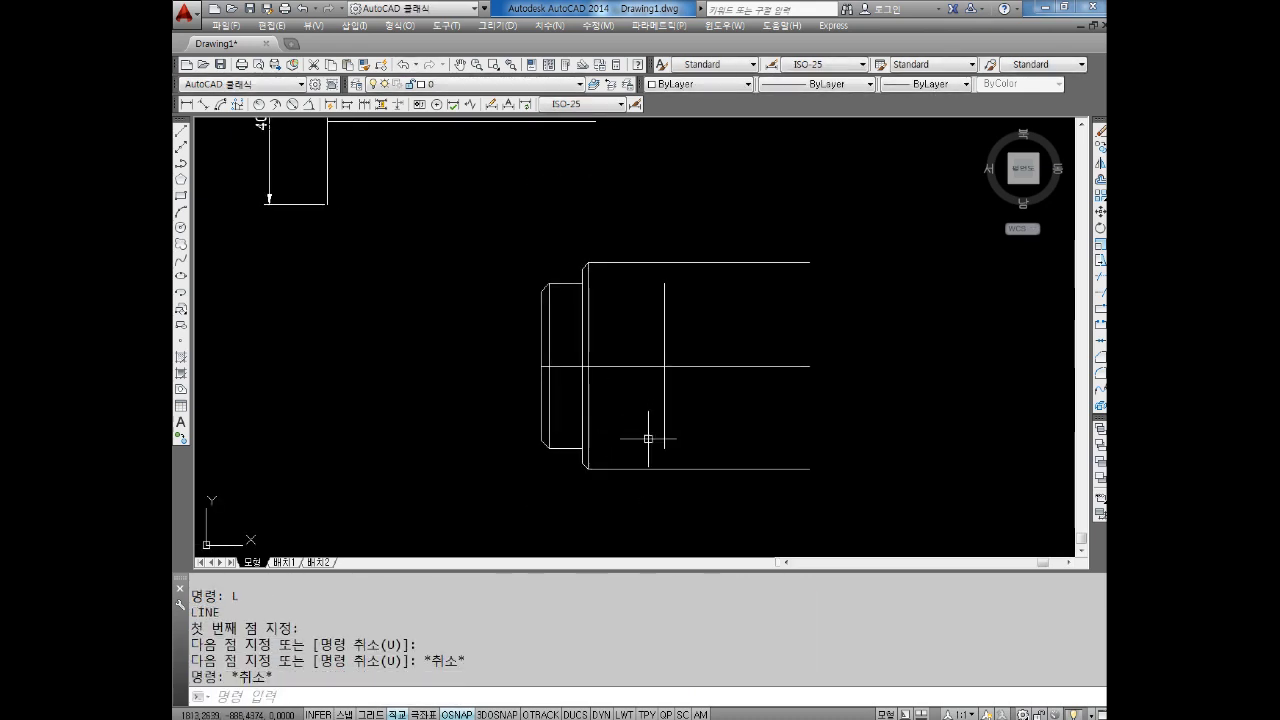
middle_drag(648, 438, 574, 449)
Grip-stretch the vertical line's top end upward well above the shaft
key(Escape)
key(Escape)
click(592, 322)
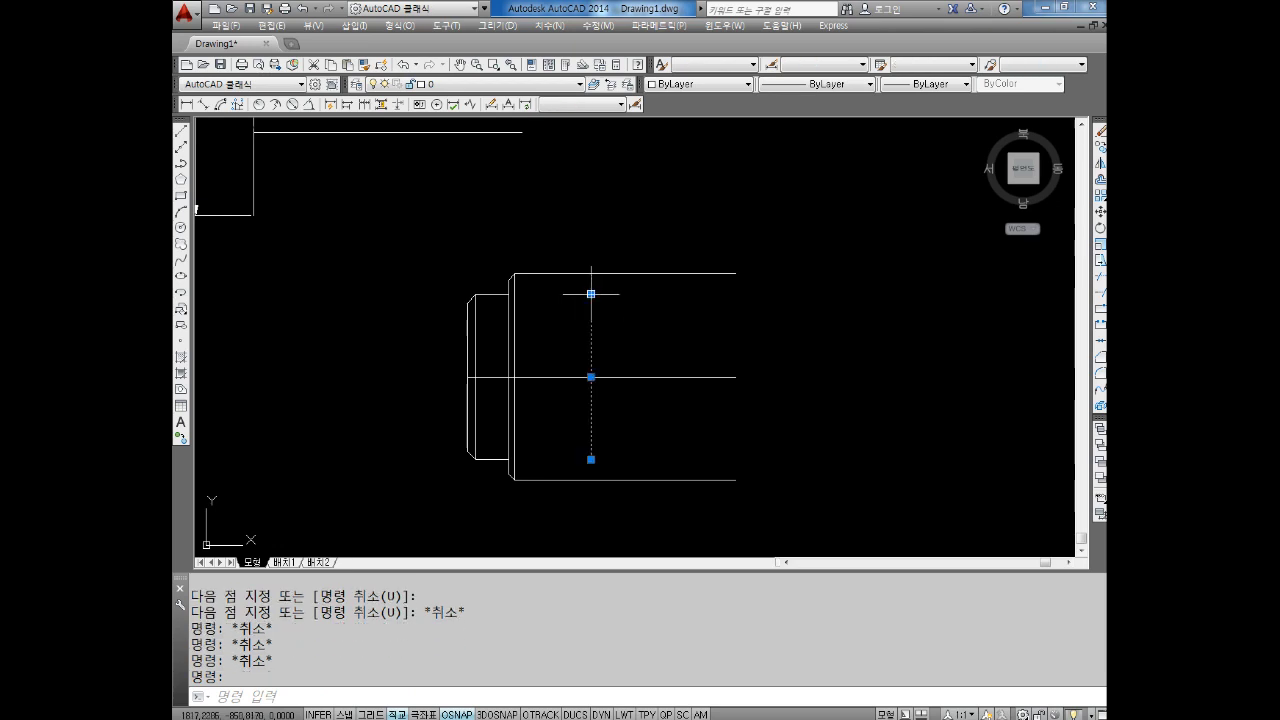
click(591, 294)
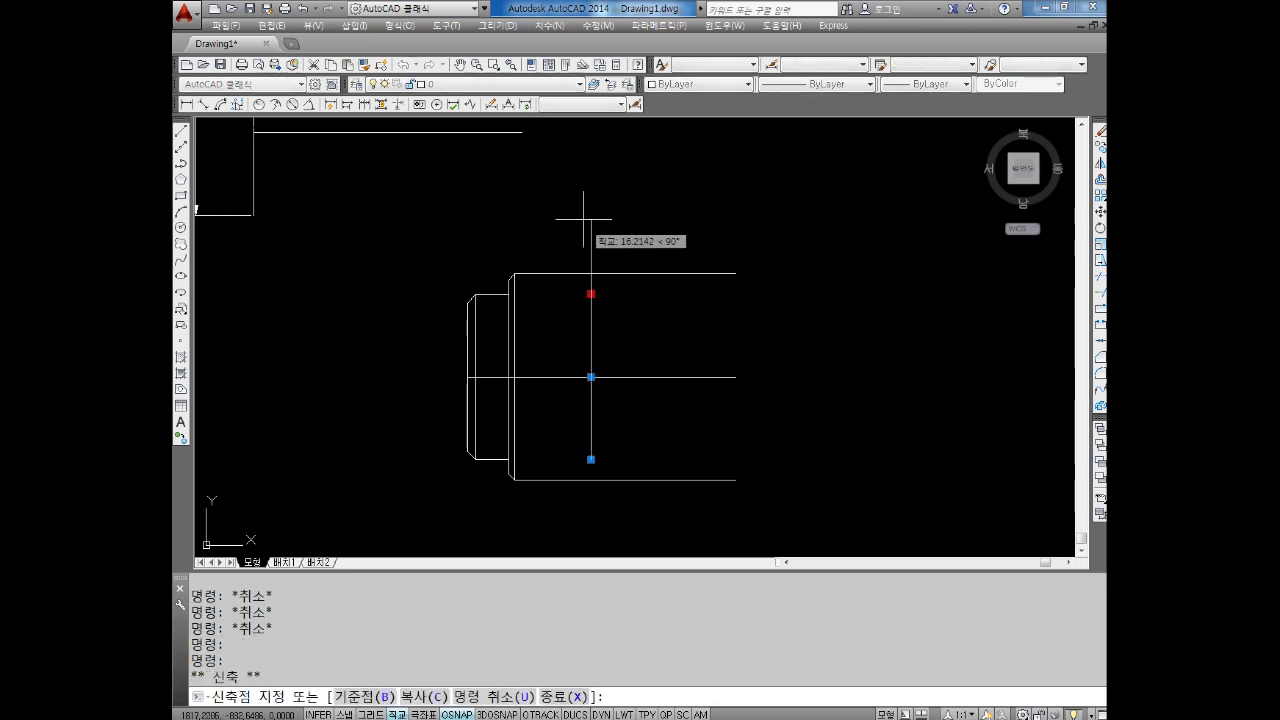
middle_drag(586, 142, 592, 254)
click(597, 157)
key(Escape)
mouse_move(677, 370)
middle_down()
mouse_move(677, 331)
mouse_move(641, 336)
middle_up()
Grip-stretch the vertical line's bottom end down below the shaft, then reframe the drawing
key(Escape)
key(Escape)
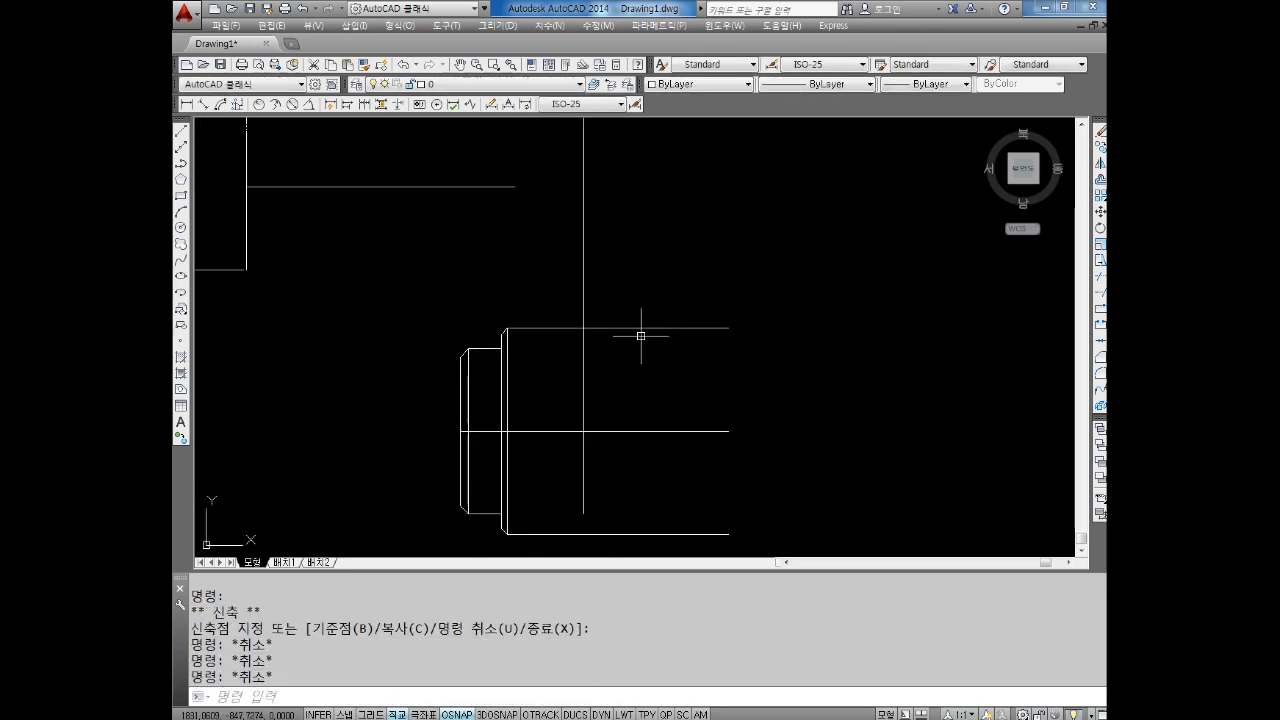
middle_drag(623, 463, 627, 303)
key(Escape)
key(Escape)
click(593, 325)
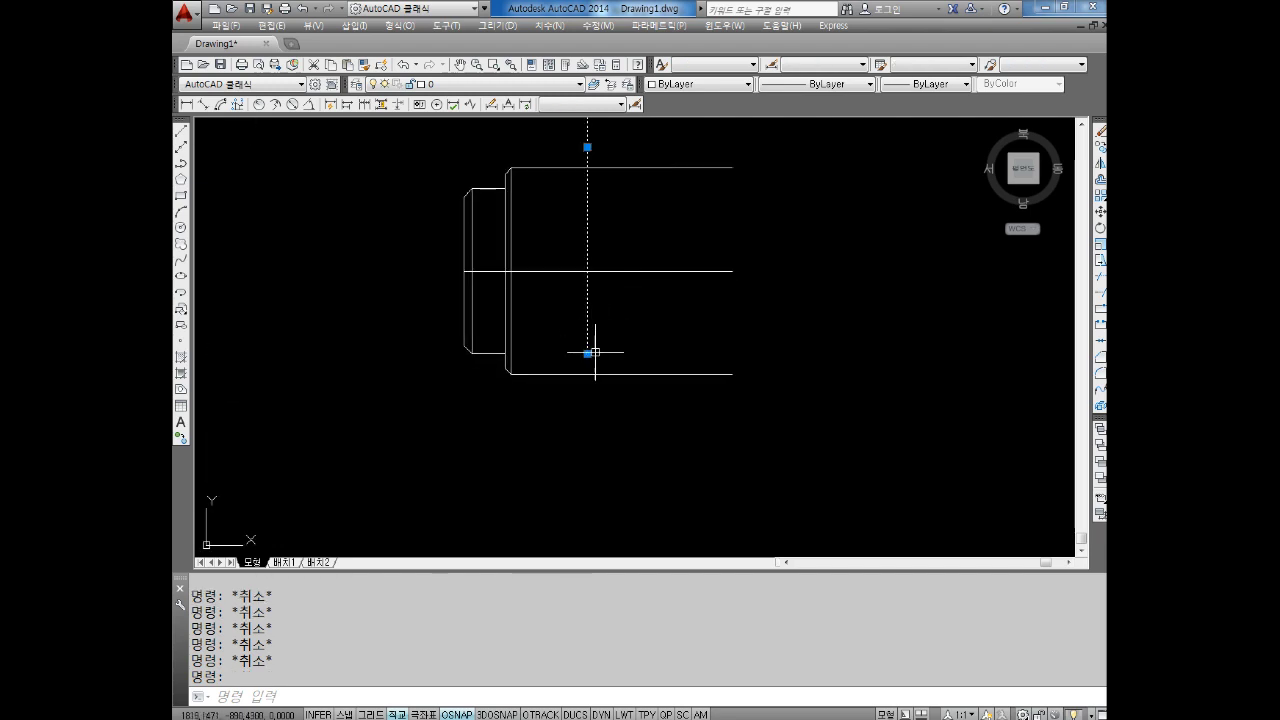
click(587, 353)
click(586, 528)
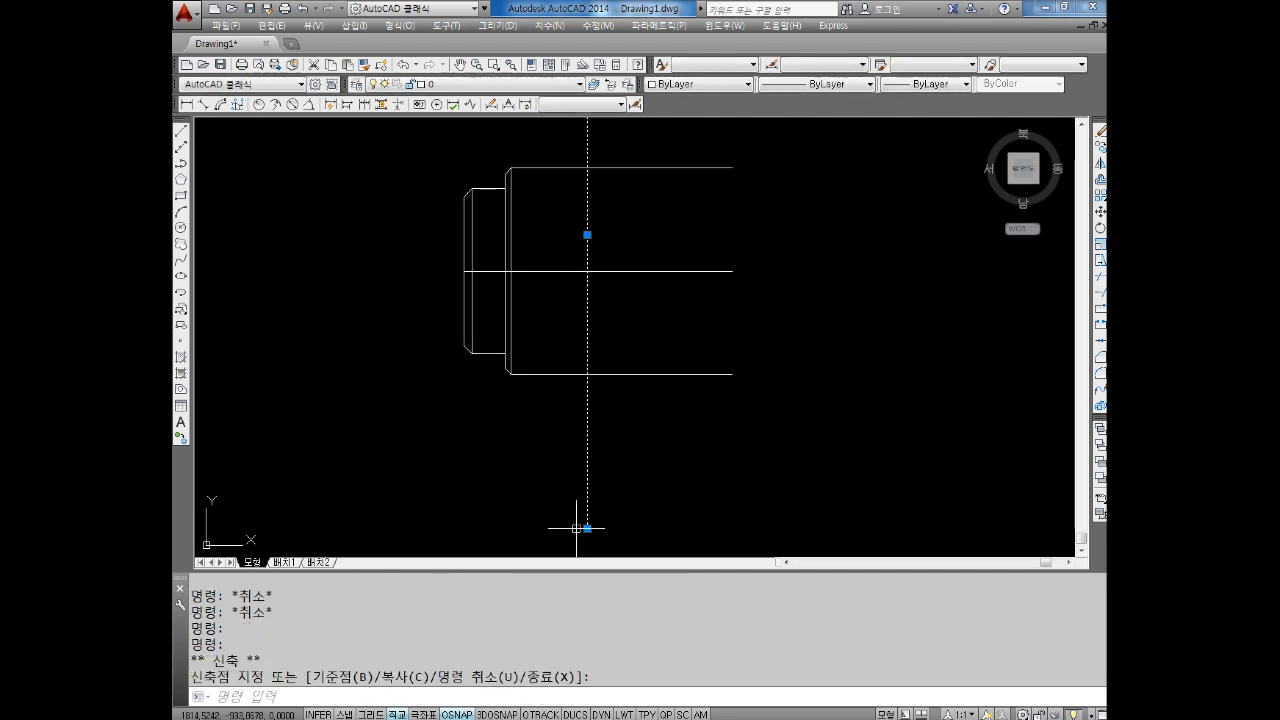
key(Escape)
key(Escape)
scroll(600, 432, down, 4)
middle_drag(624, 381, 612, 419)
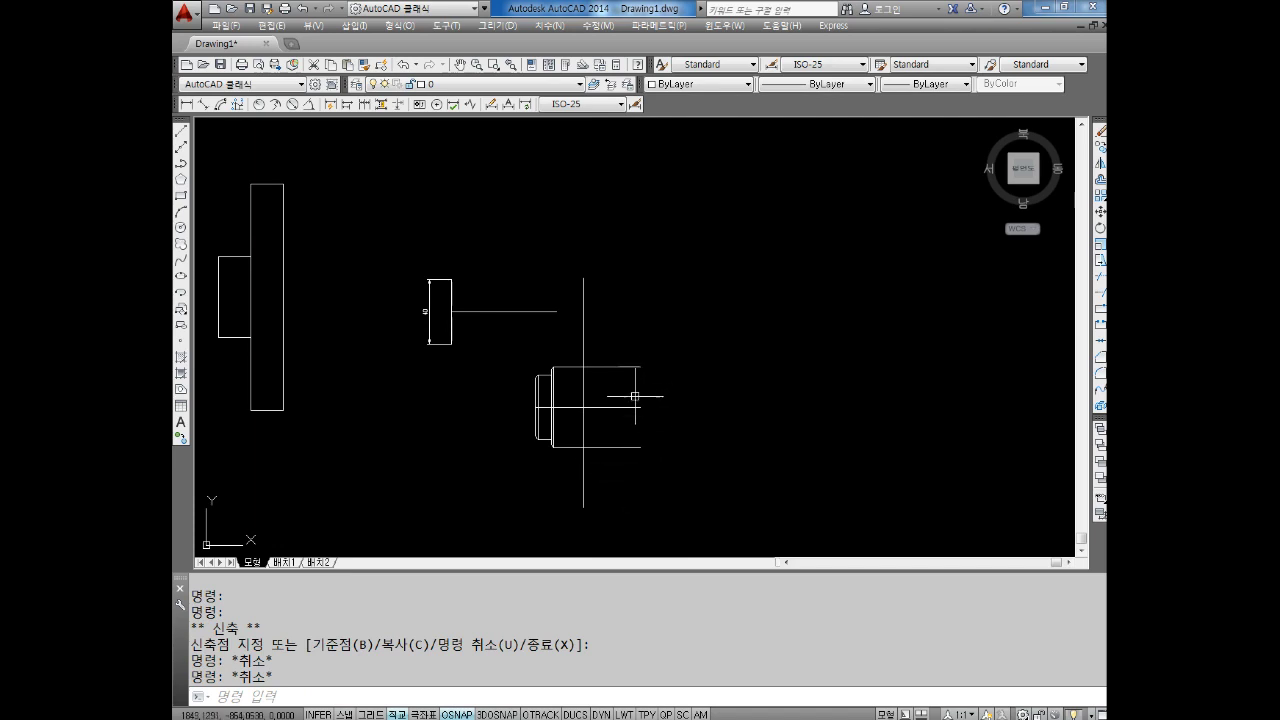
key(Escape)
key(Escape)
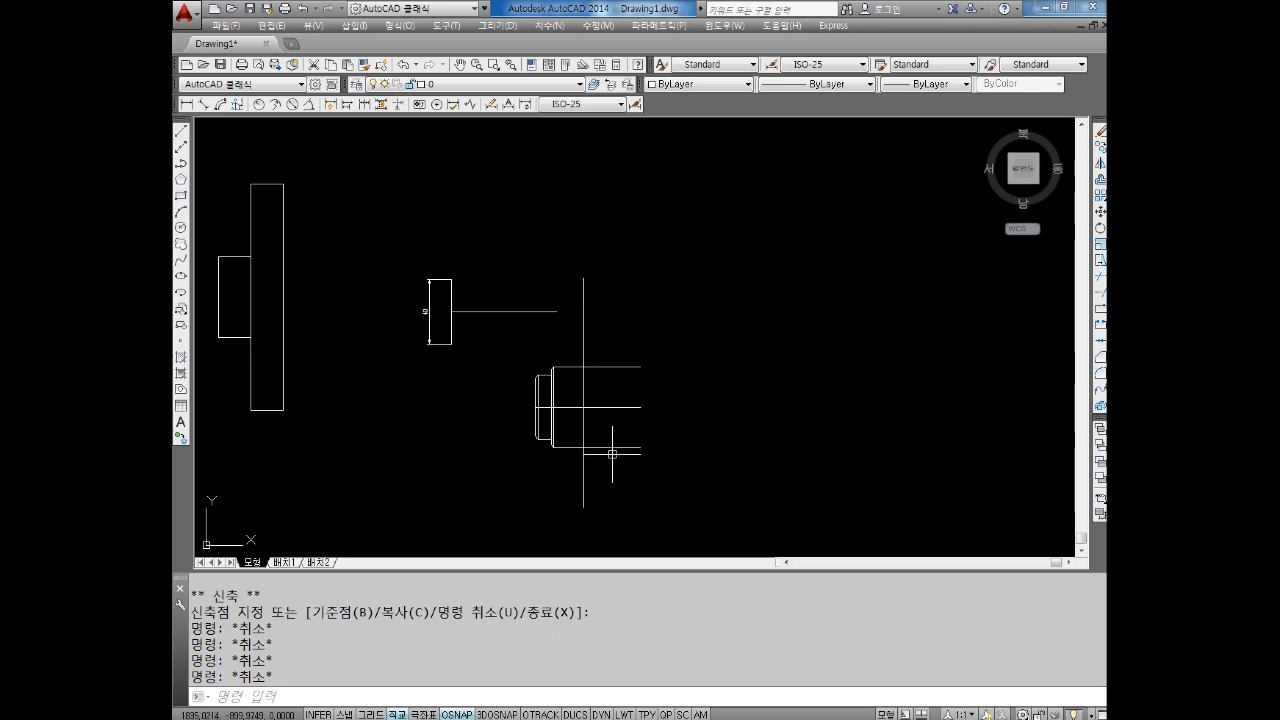
scroll(580, 343, up, 2)
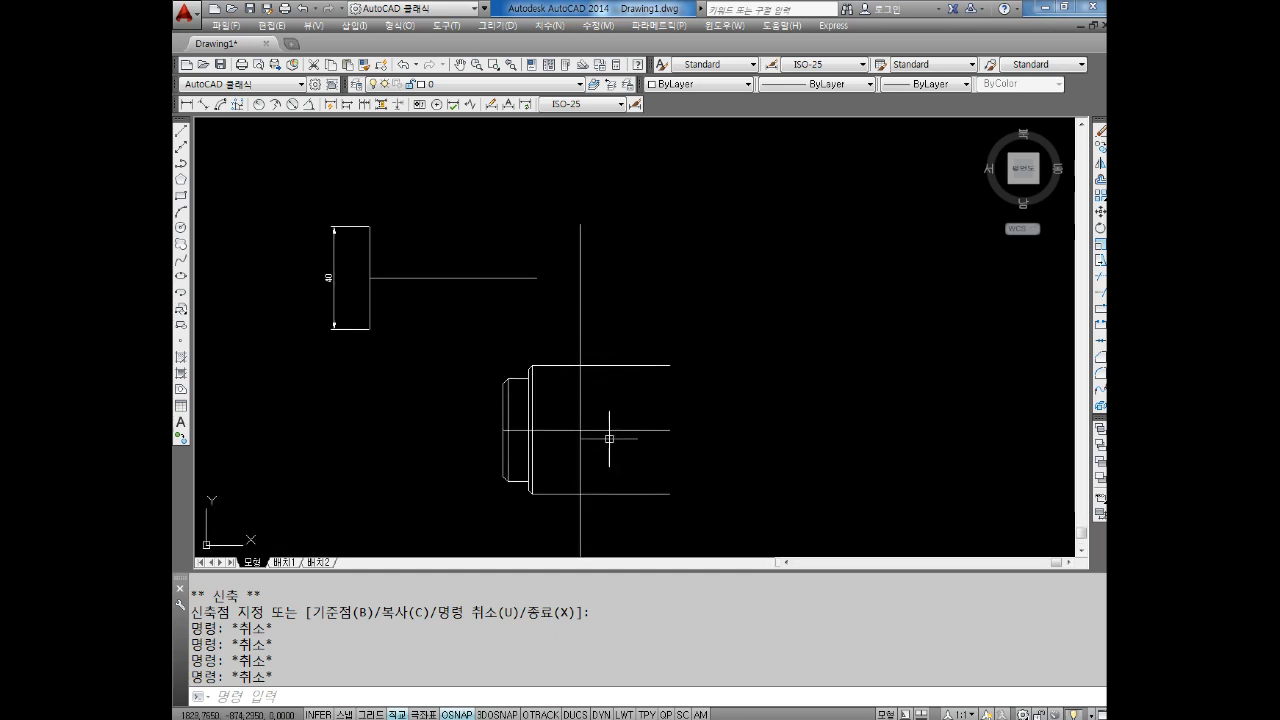
key(Escape)
key(Escape)
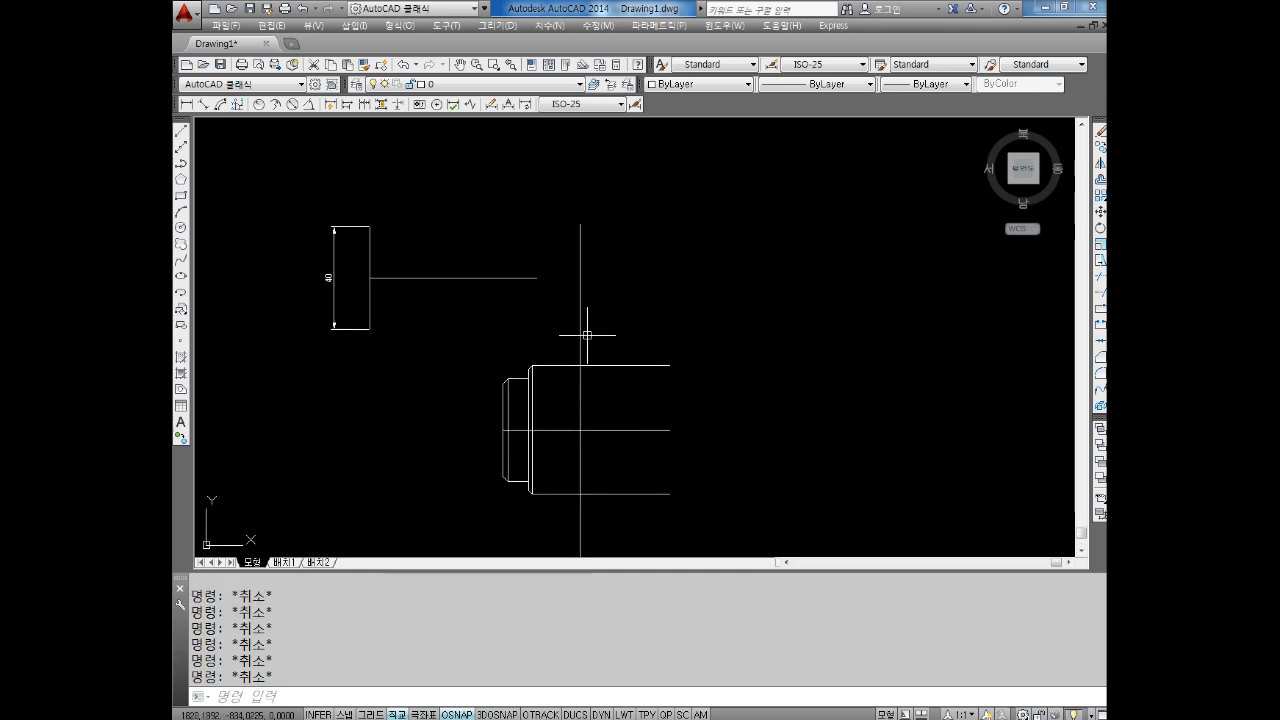
scroll(745, 320, down, 2)
mouse_move(745, 320)
middle_down()
mouse_move(651, 317)
mouse_move(610, 346)
middle_up()
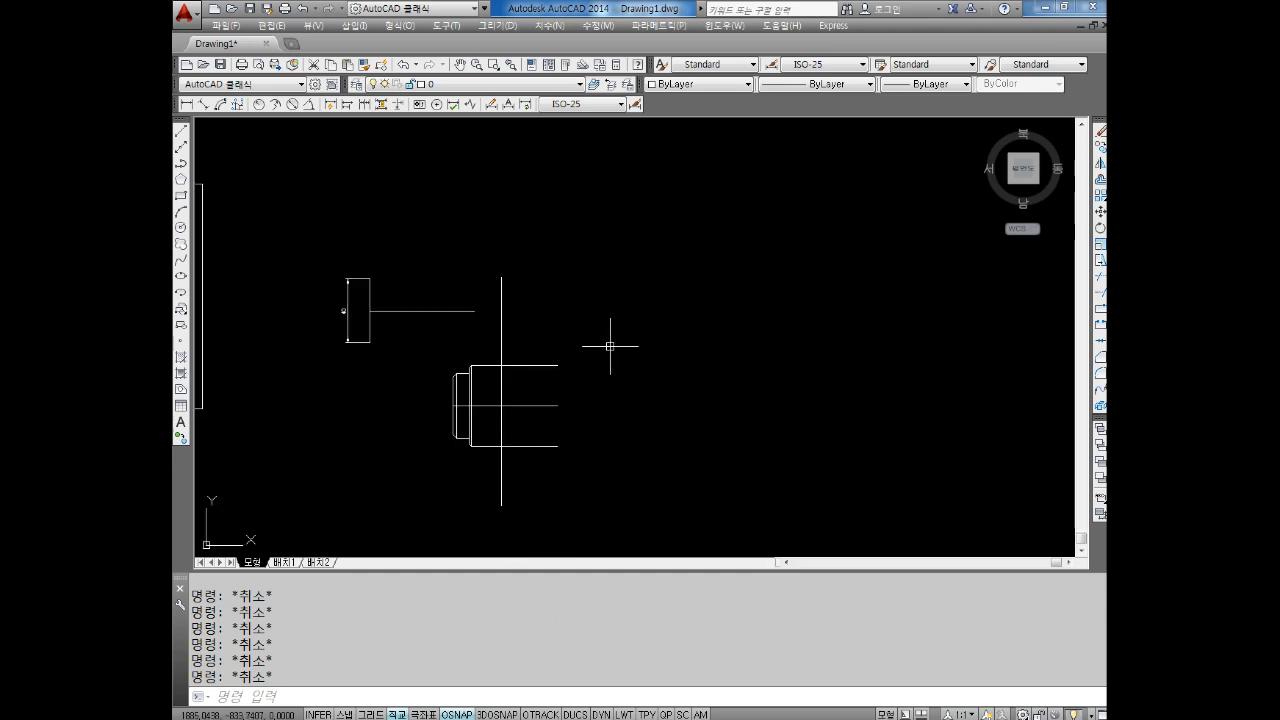
text(L)
Draw a vertical line right of the shaft and a long horizontal line above the drawing
key(Return)
click(639, 401)
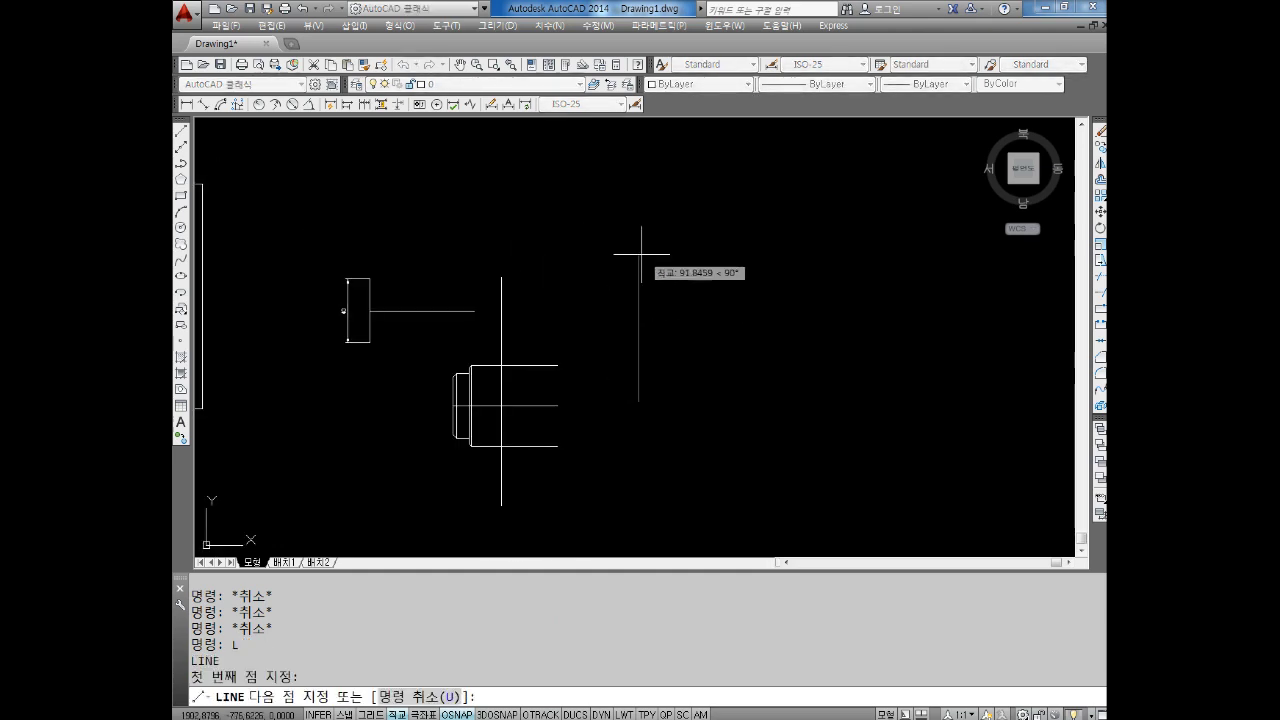
click(639, 269)
key(Escape)
key(Escape)
middle_drag(673, 246, 652, 293)
key(Escape)
key(Escape)
key(Return)
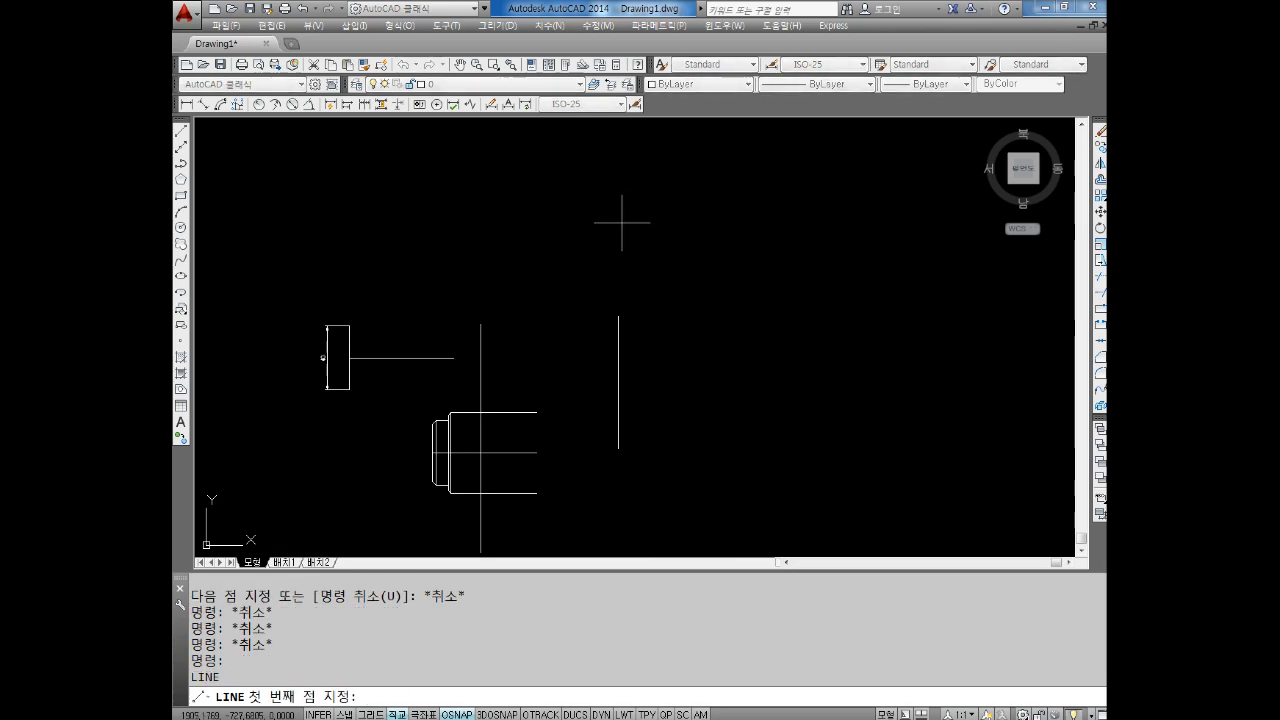
click(533, 213)
click(898, 213)
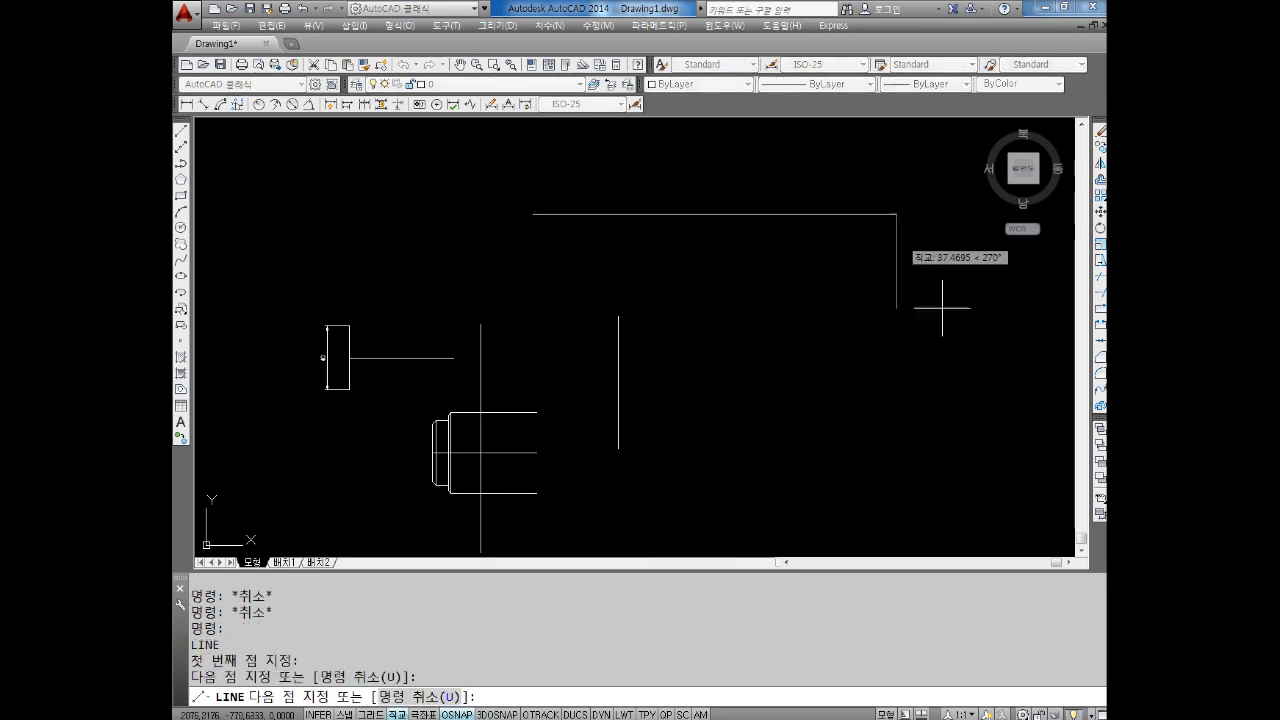
key(Escape)
middle_drag(879, 349, 667, 259)
key(Escape)
Draw a short vertical line and a horizontal line crossing it in the empty area
key(Escape)
text(l)
key(Return)
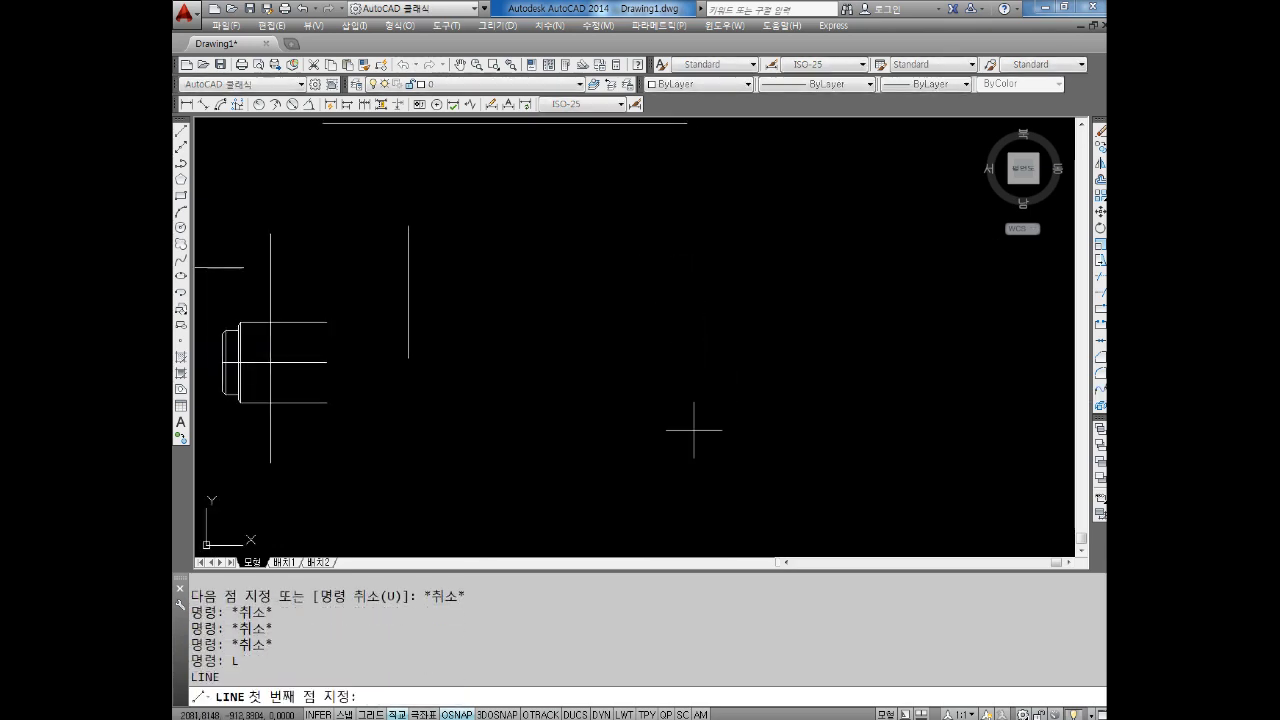
click(621, 468)
click(621, 362)
key(Escape)
key(Return)
click(589, 381)
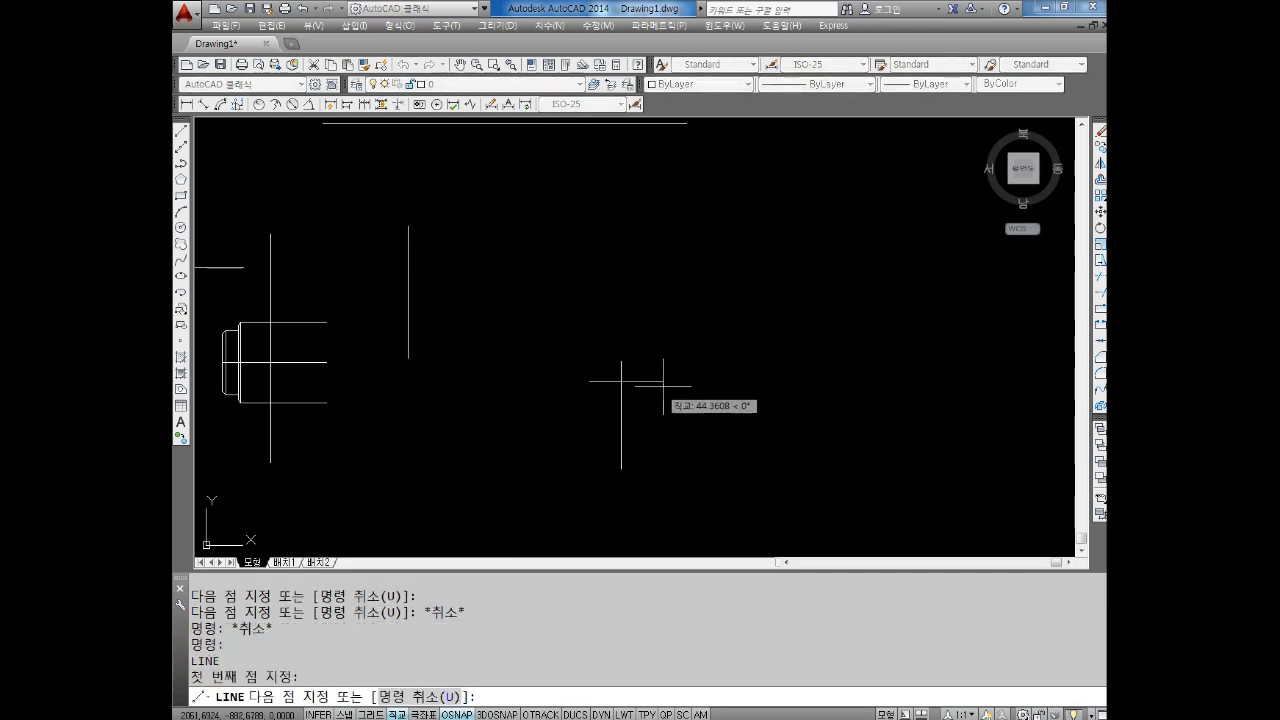
click(698, 381)
key(Escape)
middle_drag(426, 204, 496, 304)
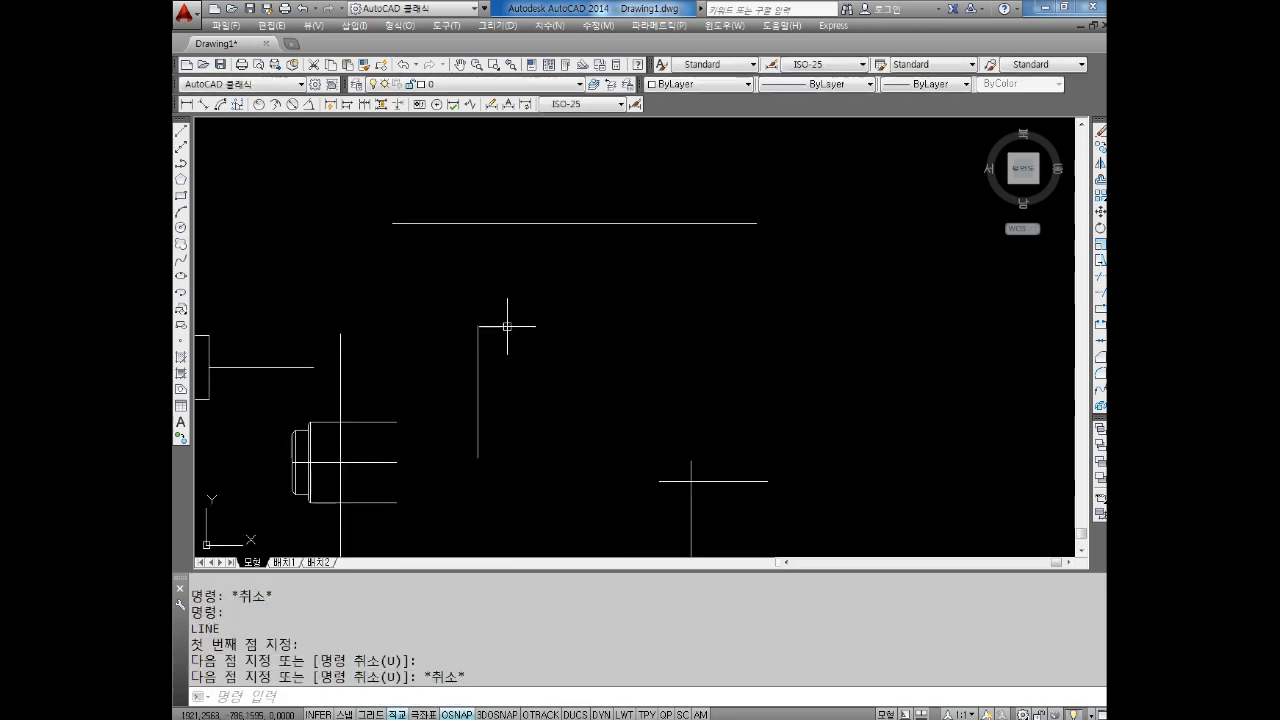
scroll(478, 237, up, 2)
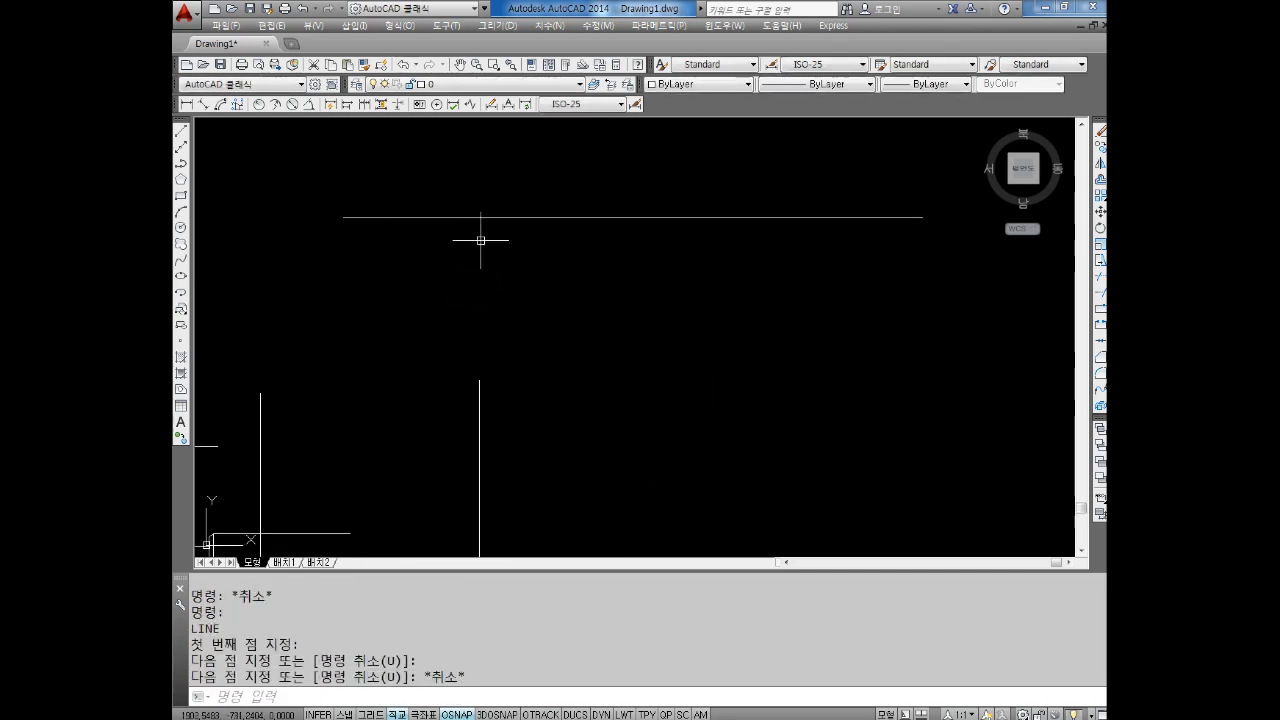
scroll(500, 315, down, 2)
scroll(652, 466, up, 2)
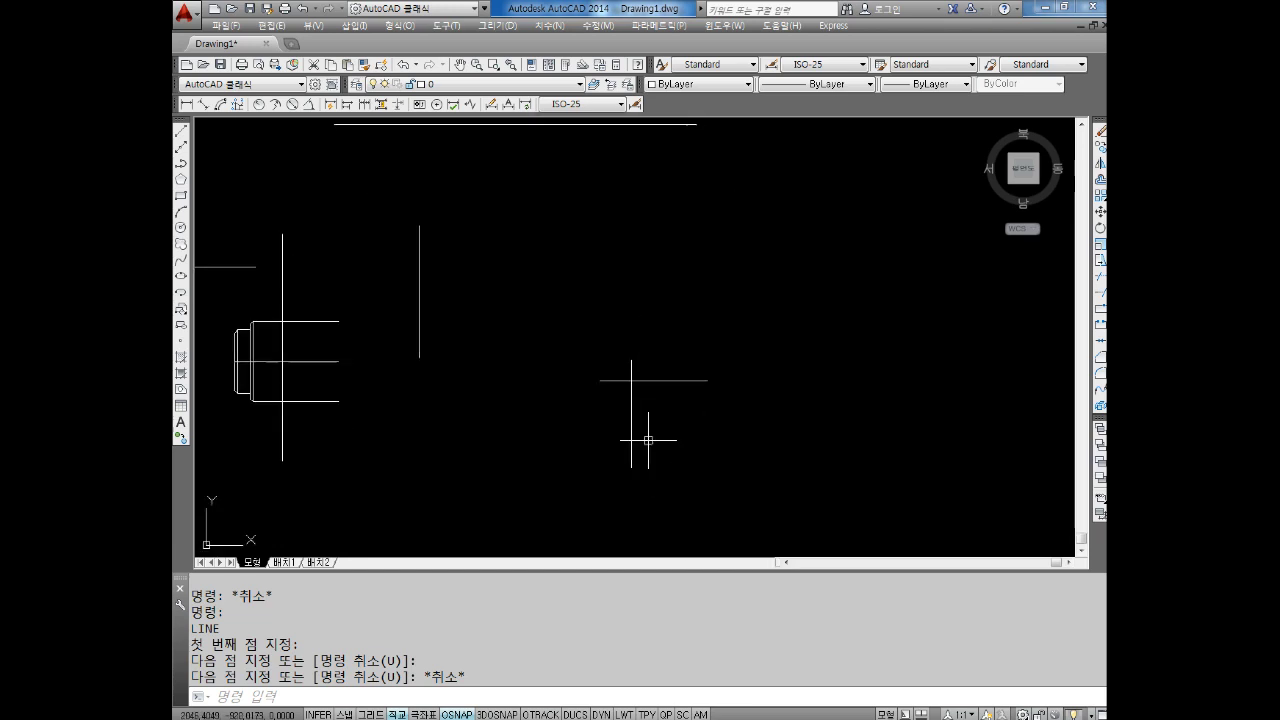
scroll(548, 348, down, 2)
key(Escape)
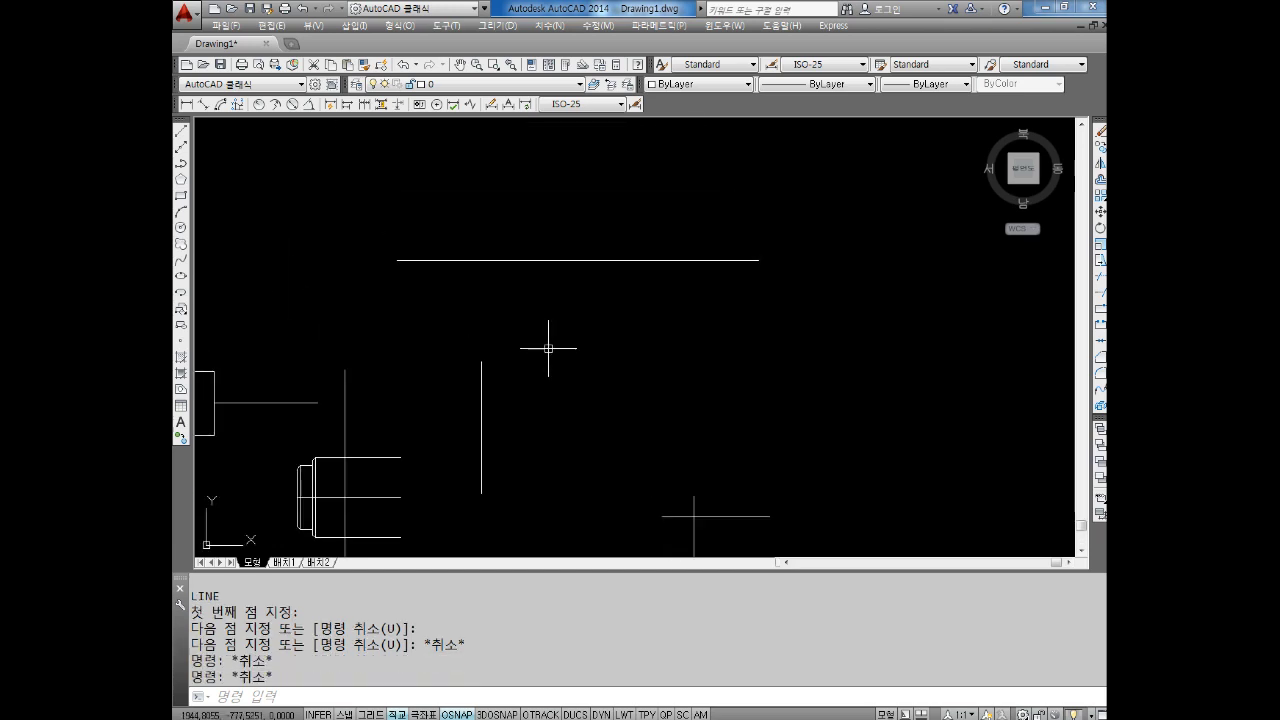
key(Escape)
key(Escape)
key(Escape)
text(f)
key(Return)
text(r)
key(Return)
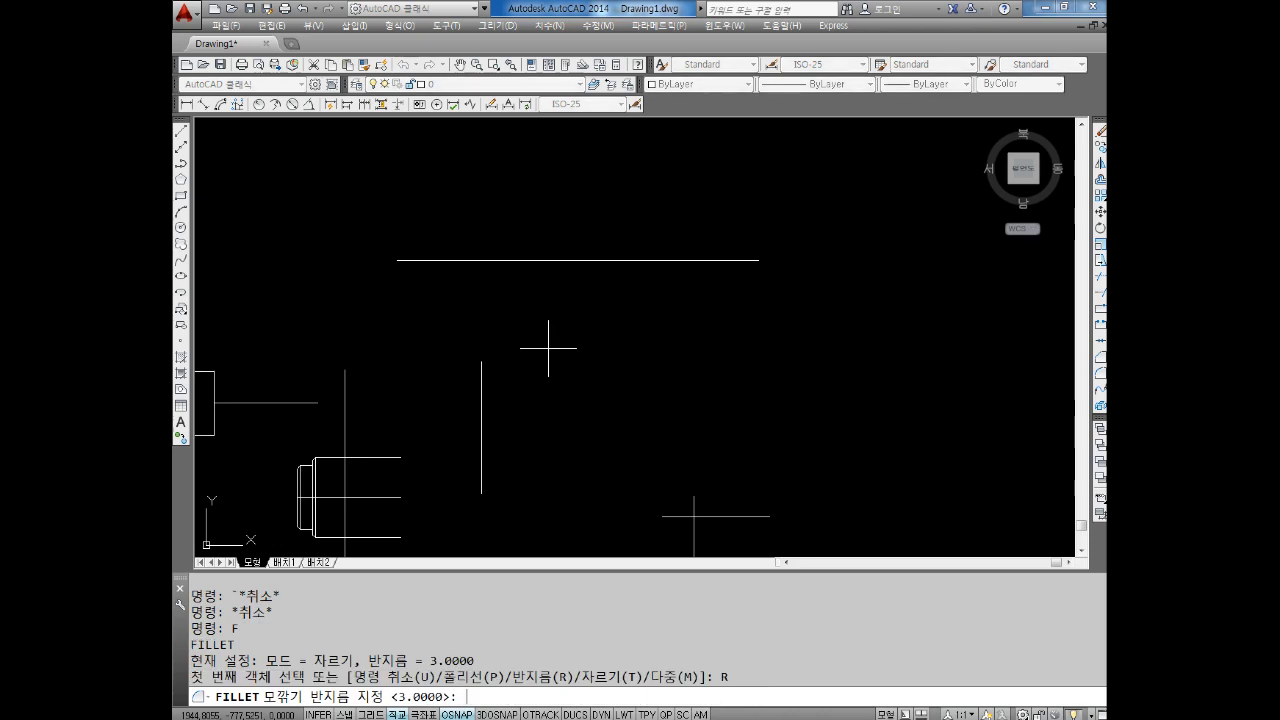
key(Return)
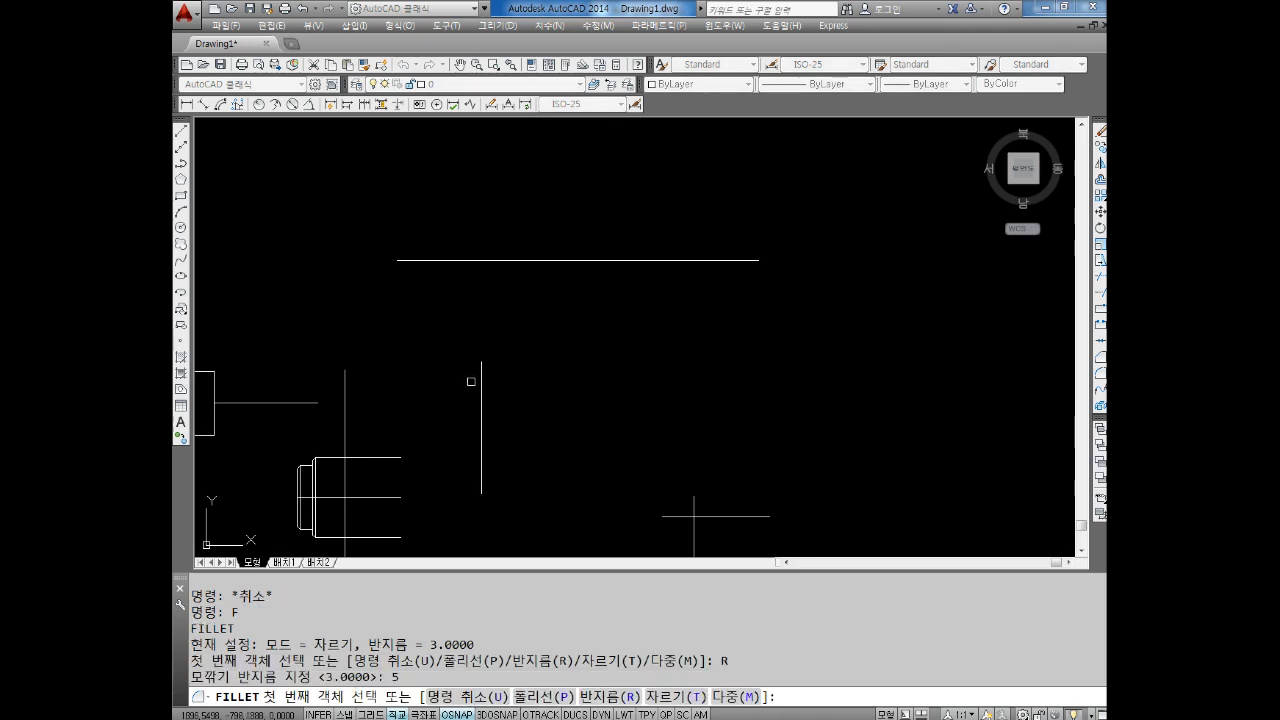
click(483, 386)
click(556, 262)
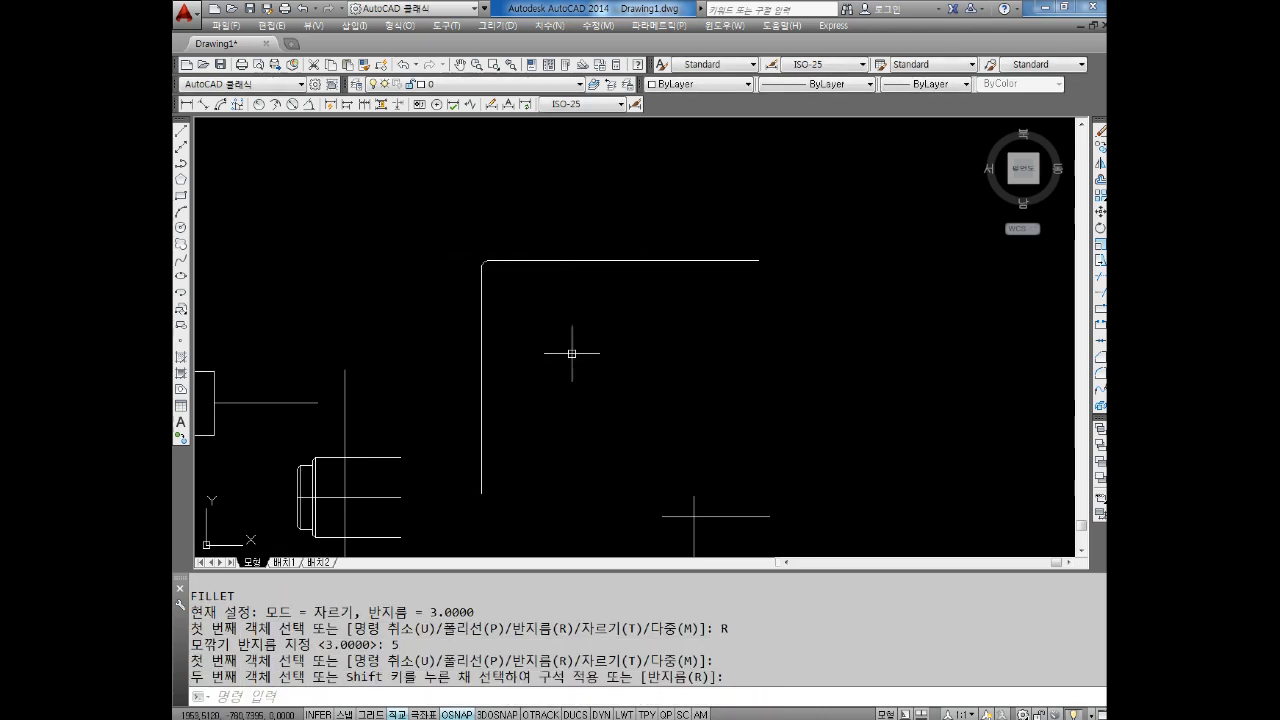
scroll(614, 366, up, 2)
scroll(657, 406, up, 2)
scroll(657, 406, up, 2)
key(Escape)
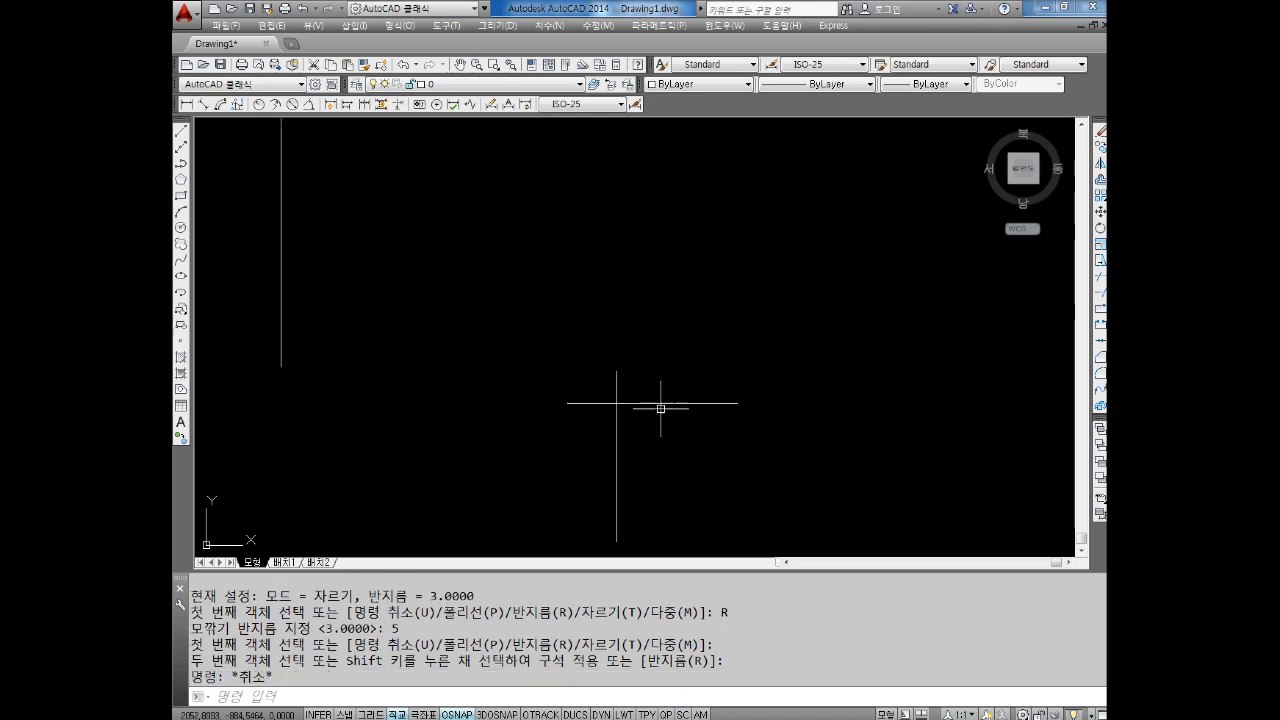
key(Escape)
key(Escape)
text(F)
key(Return)
text(R)
key(Return)
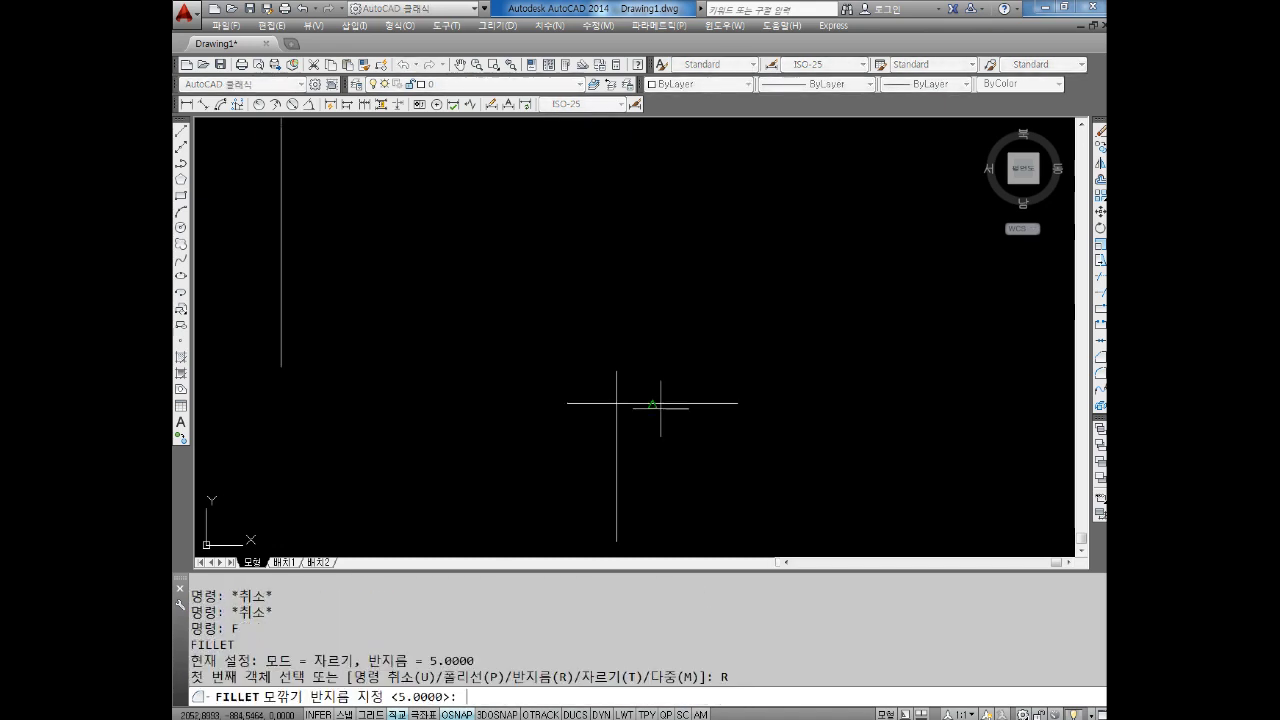
text(10)
key(Return)
click(661, 404)
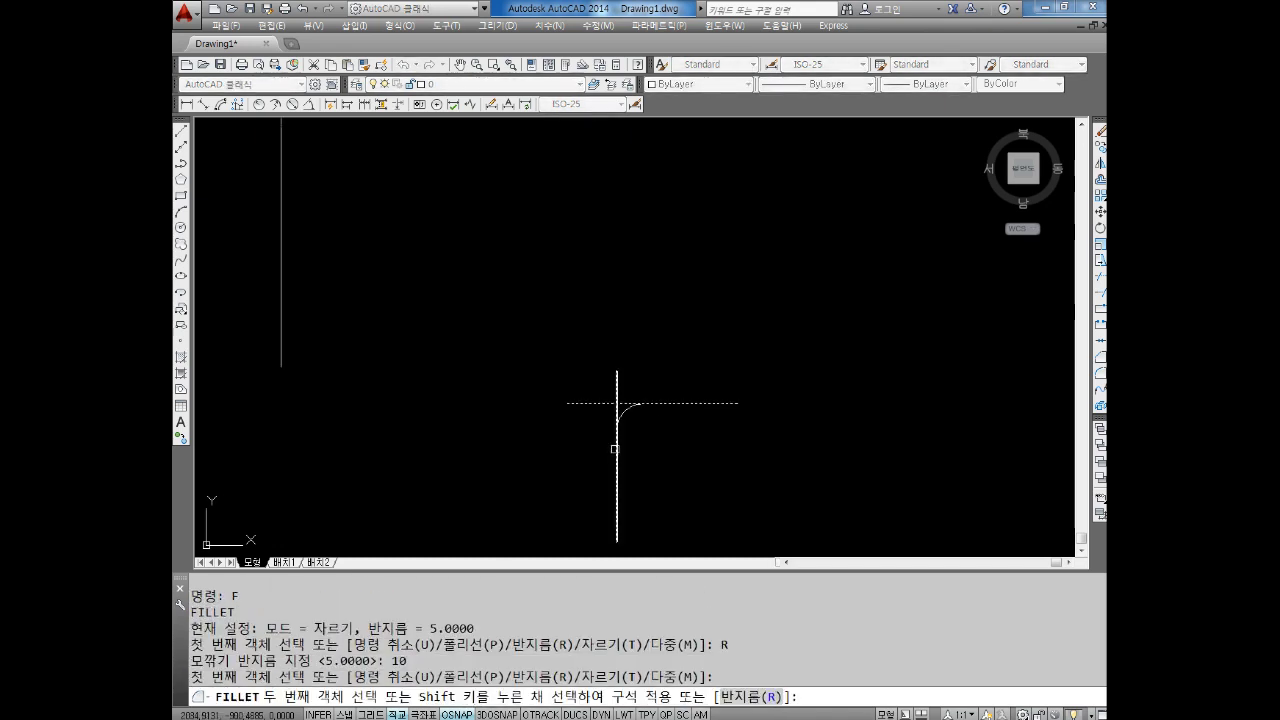
click(616, 443)
scroll(638, 450, down, 2)
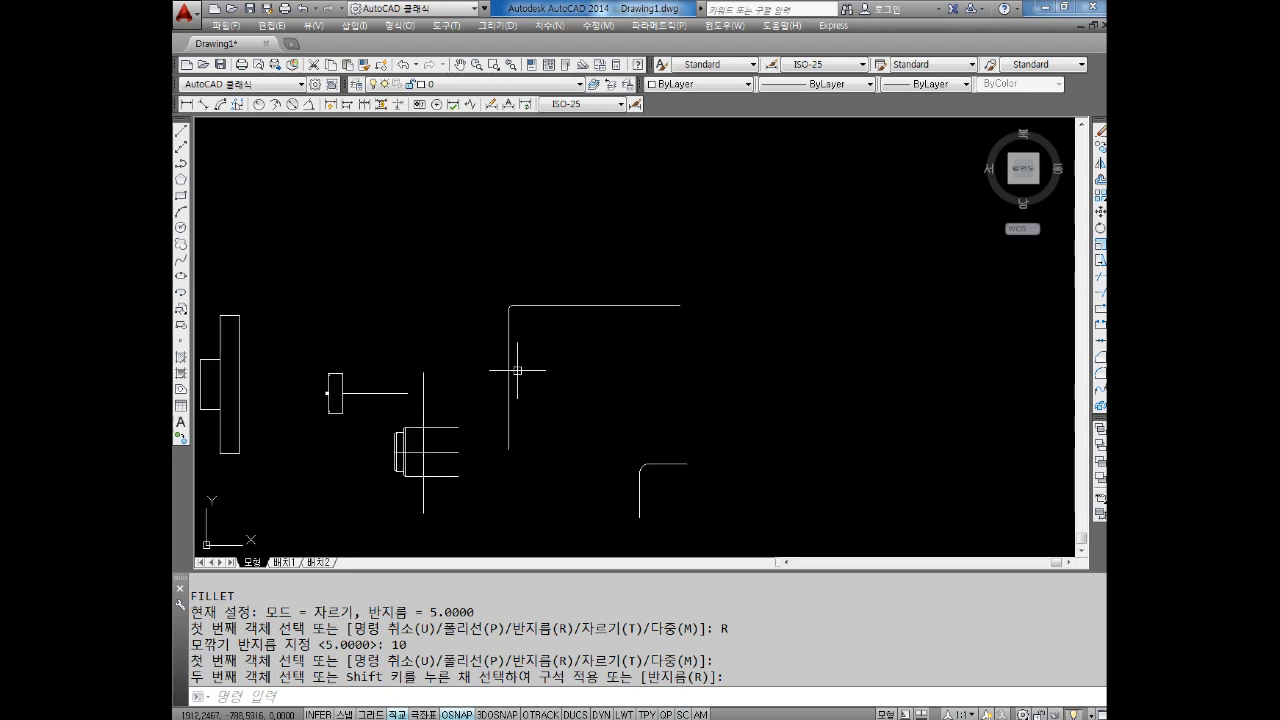
scroll(551, 337, up, 2)
scroll(512, 388, up, 2)
scroll(500, 294, up, 1)
scroll(508, 328, up, 1)
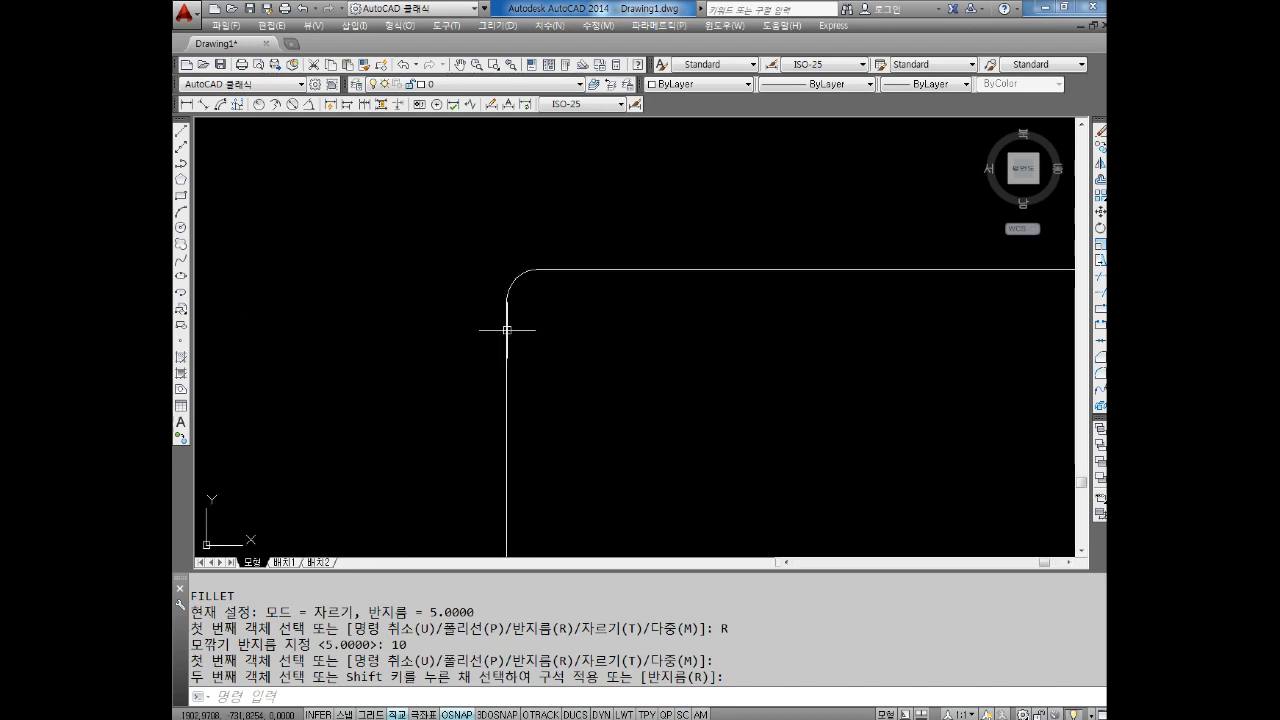
scroll(500, 294, down, 1)
scroll(505, 293, up, 2)
key(Escape)
key(Escape)
text(u)
key(Return)
text(u)
key(Return)
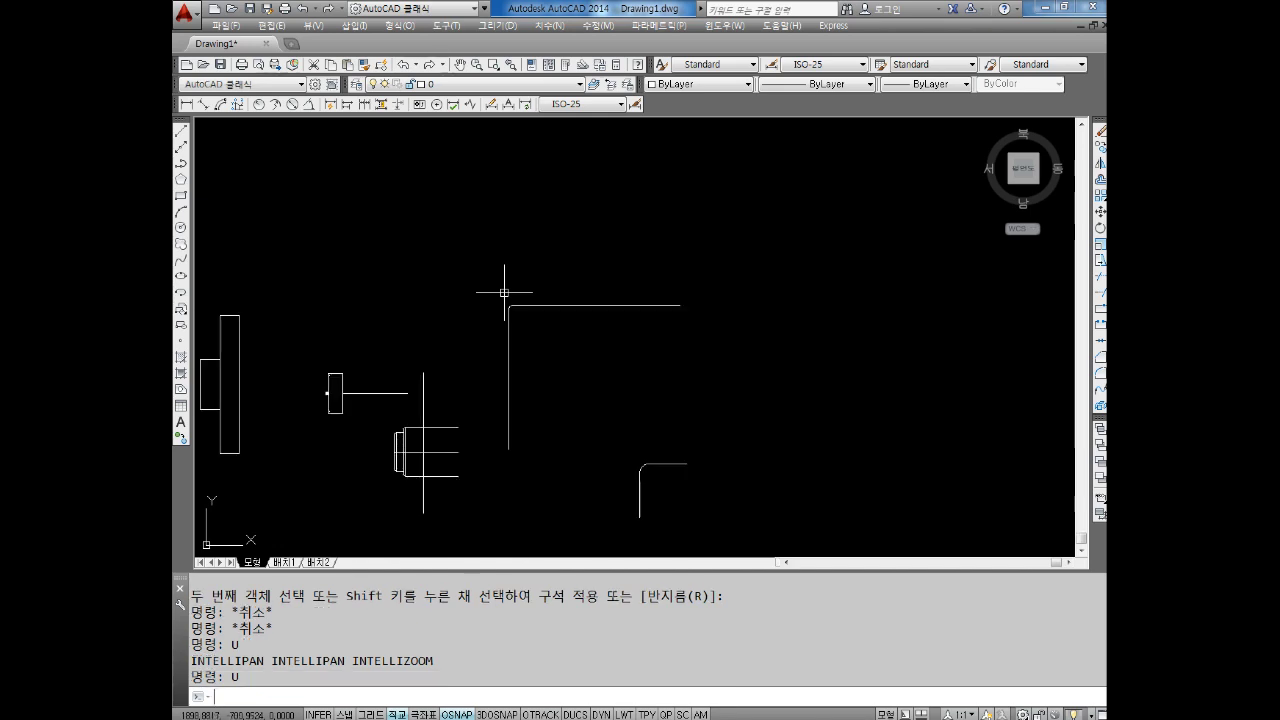
text(u)
key(Return)
text(u)
key(Return)
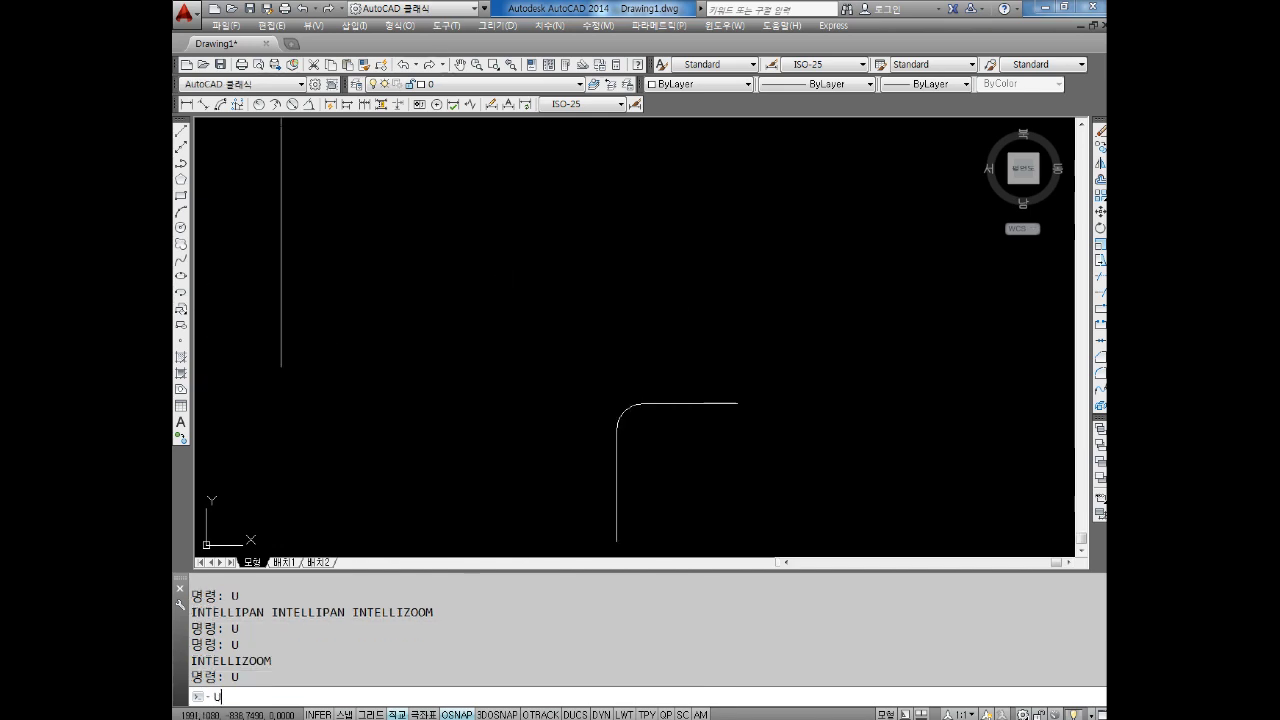
key(Return)
text(u)
key(Return)
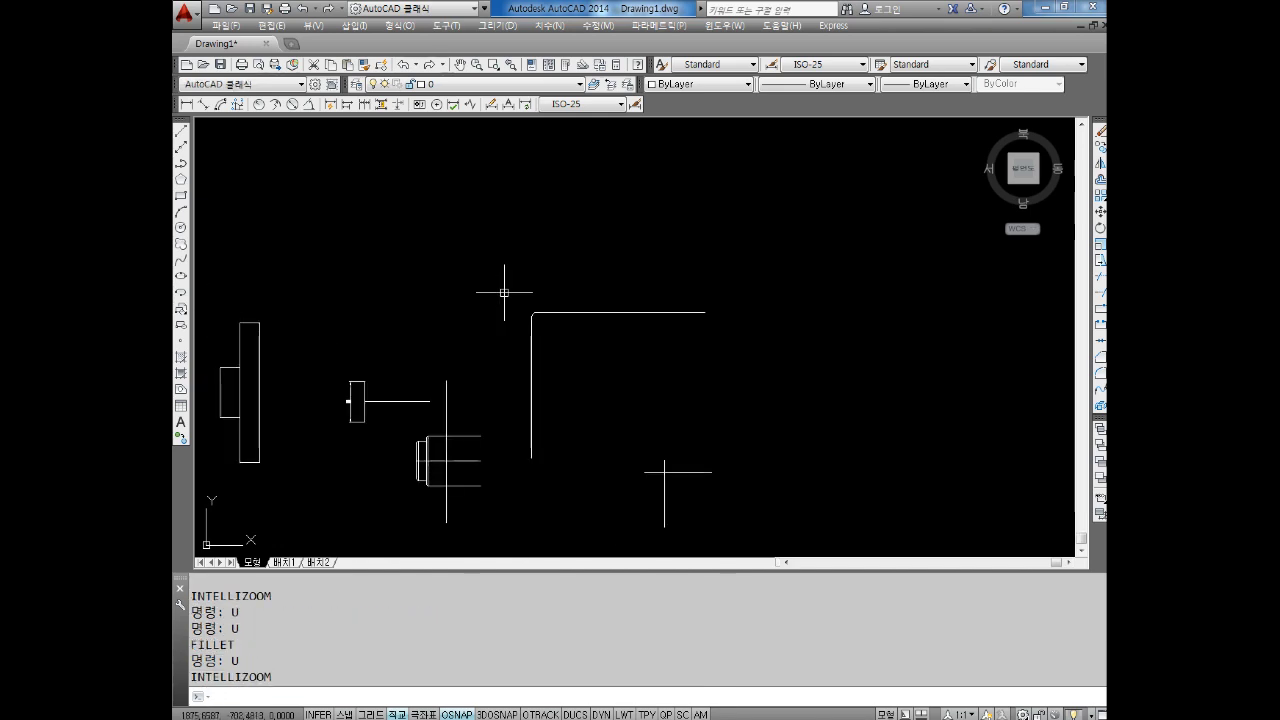
key(Escape)
key(Escape)
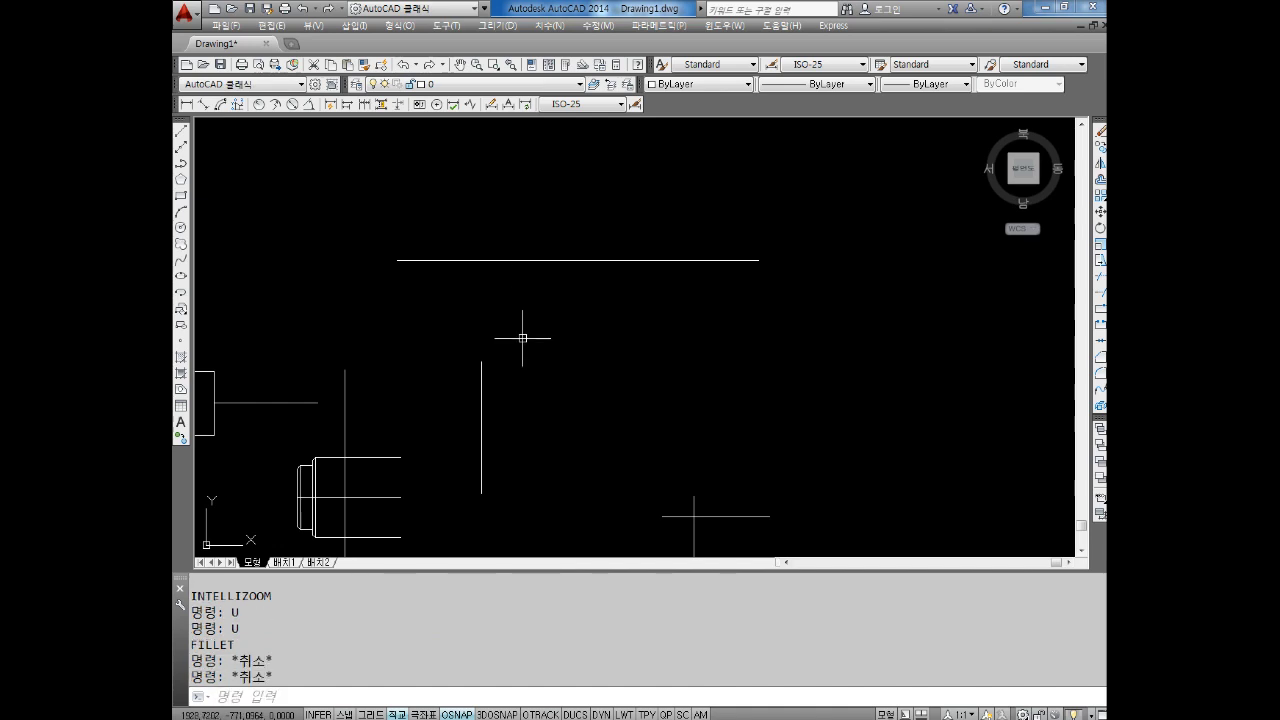
key(Escape)
key(Escape)
key(Escape)
key(Escape)
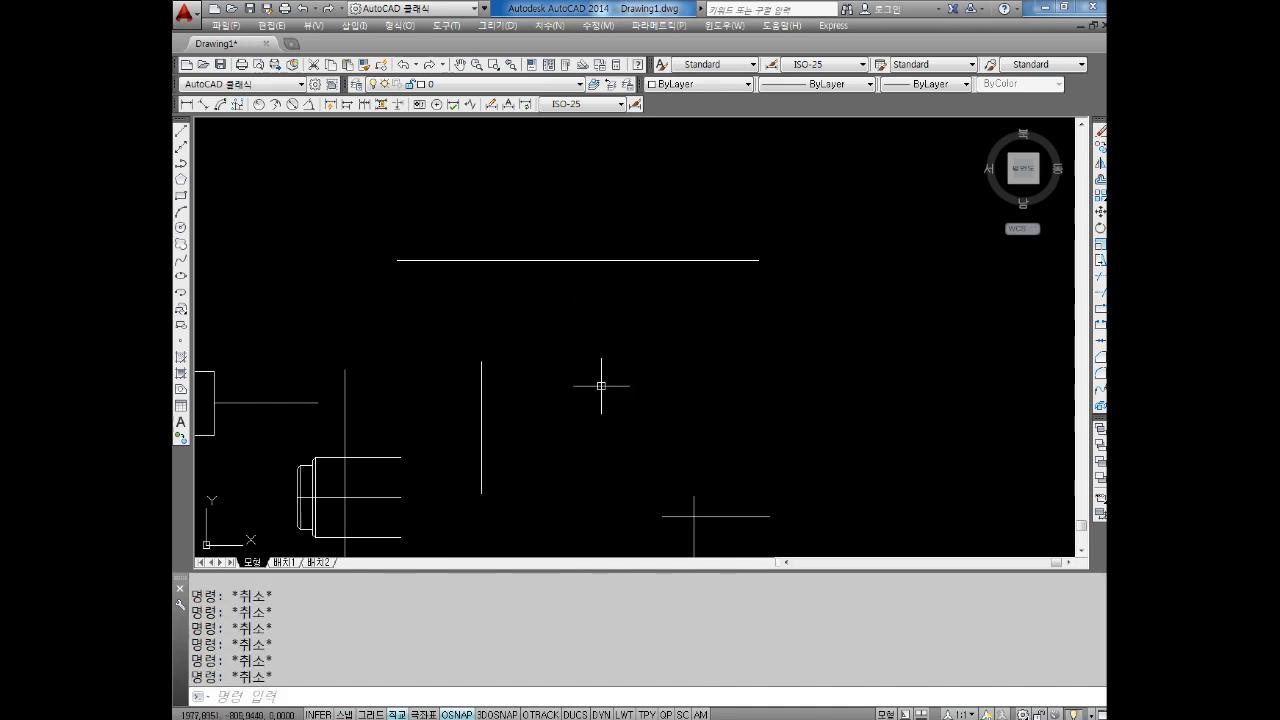
text(L)
key(Return)
Try a trial line and trimming the crossing lines' overhangs, then undo the trims
click(568, 526)
click(568, 318)
key(Escape)
key(Escape)
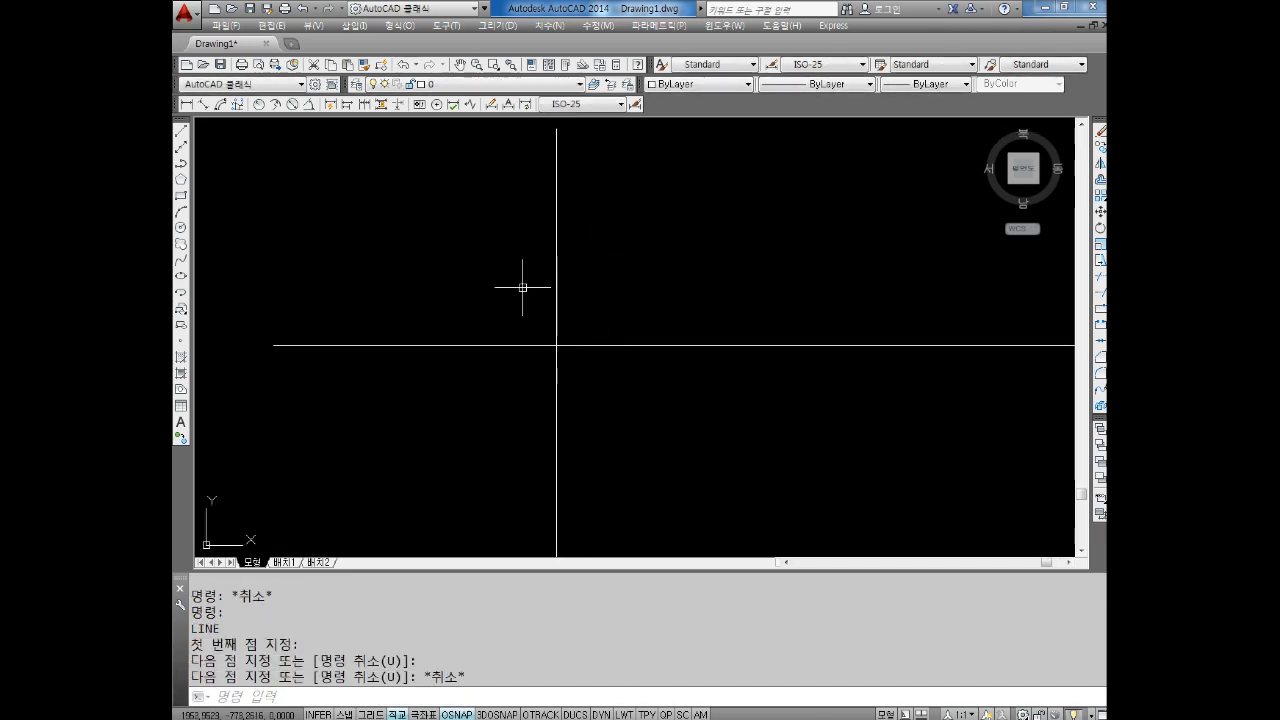
key(Escape)
key(Escape)
key(Escape)
key(Escape)
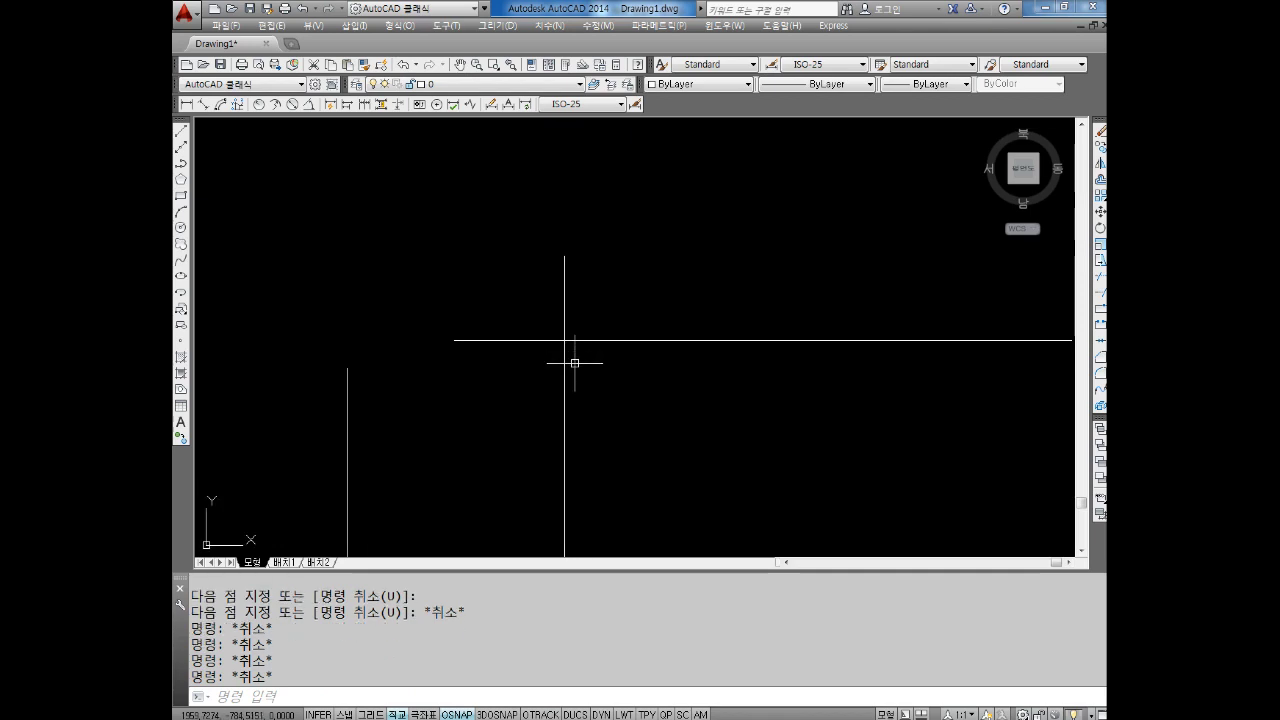
key(Escape)
key(Escape)
key(Return)
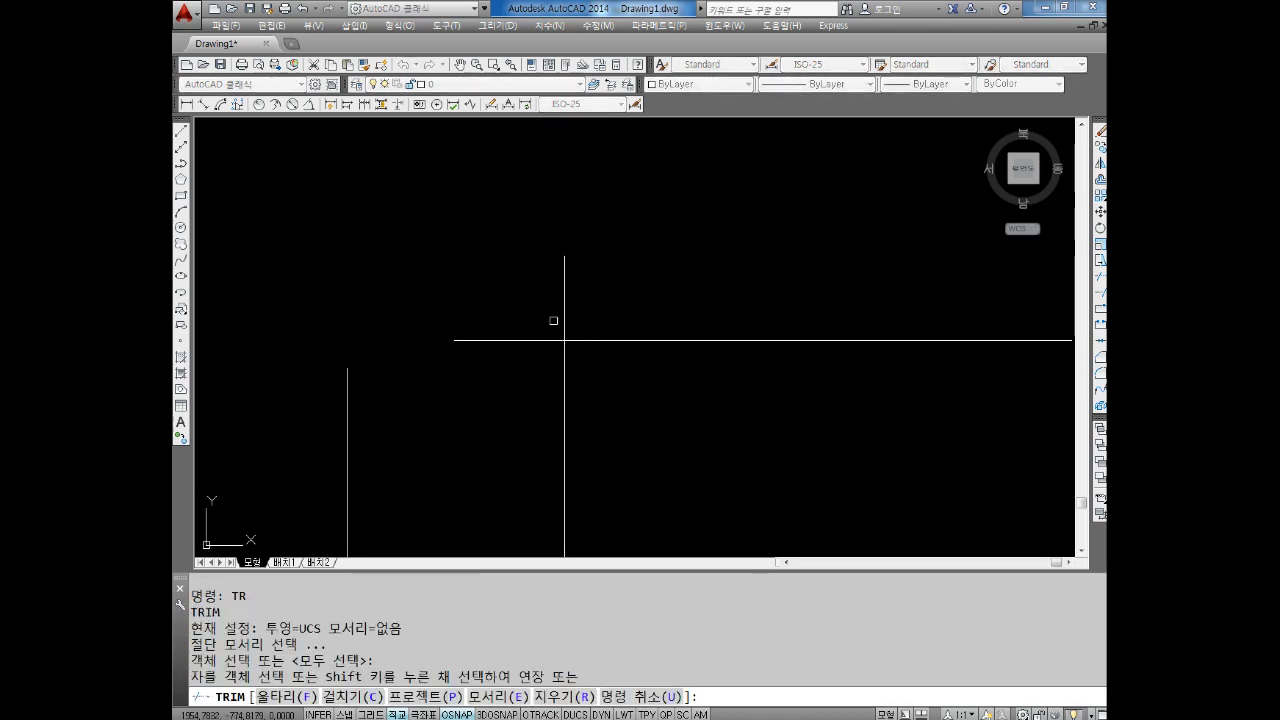
click(565, 297)
click(528, 341)
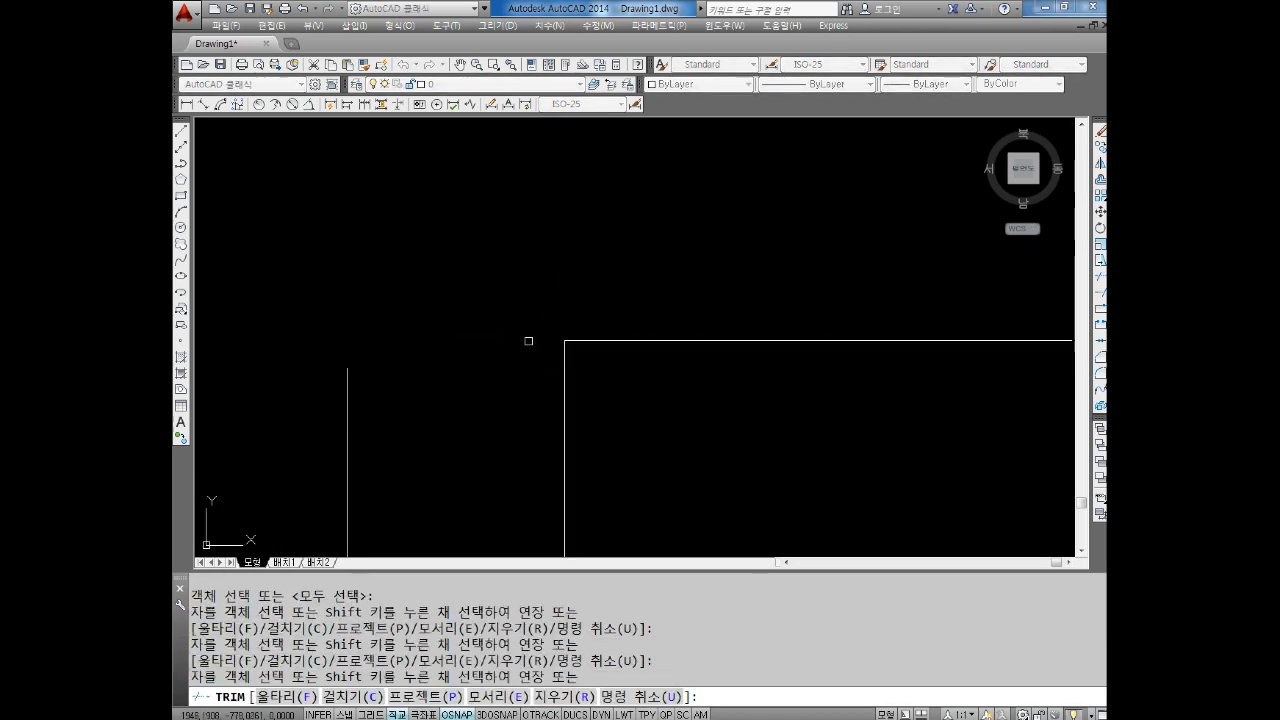
key(Return)
text(U)
key(Return)
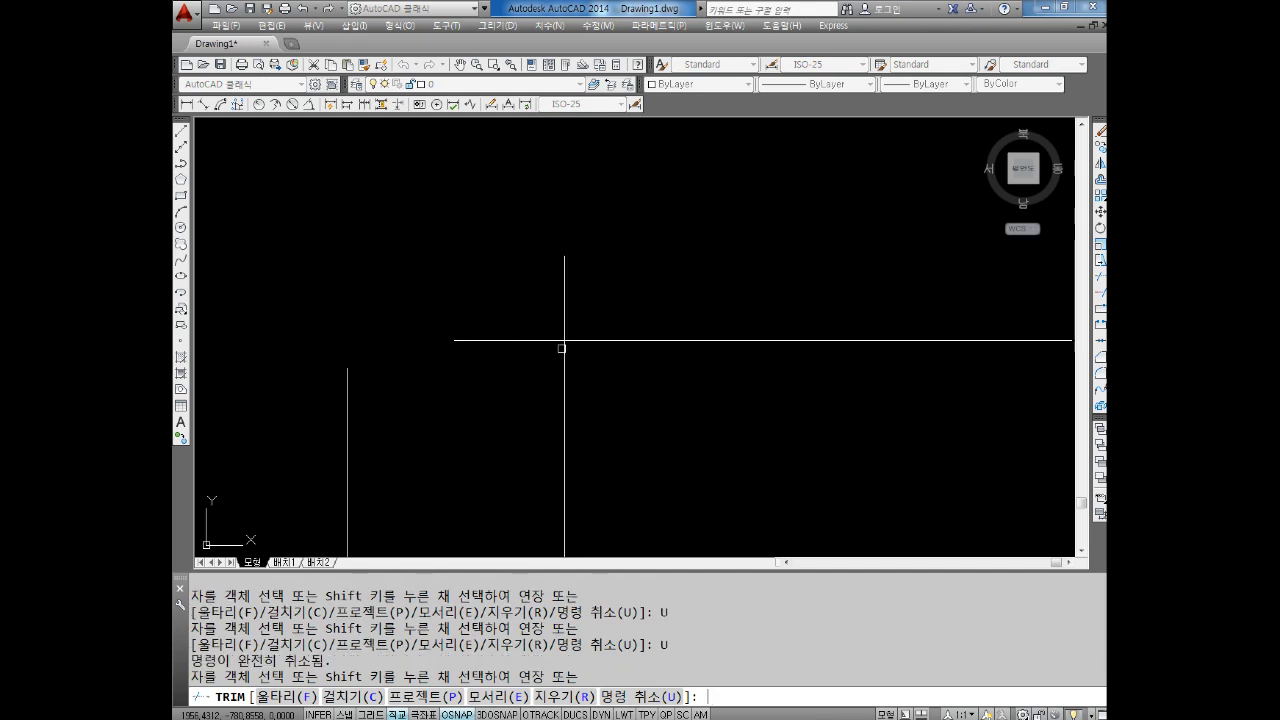
key(Escape)
key(Escape)
key(Escape)
key(Escape)
key(Escape)
text(F)
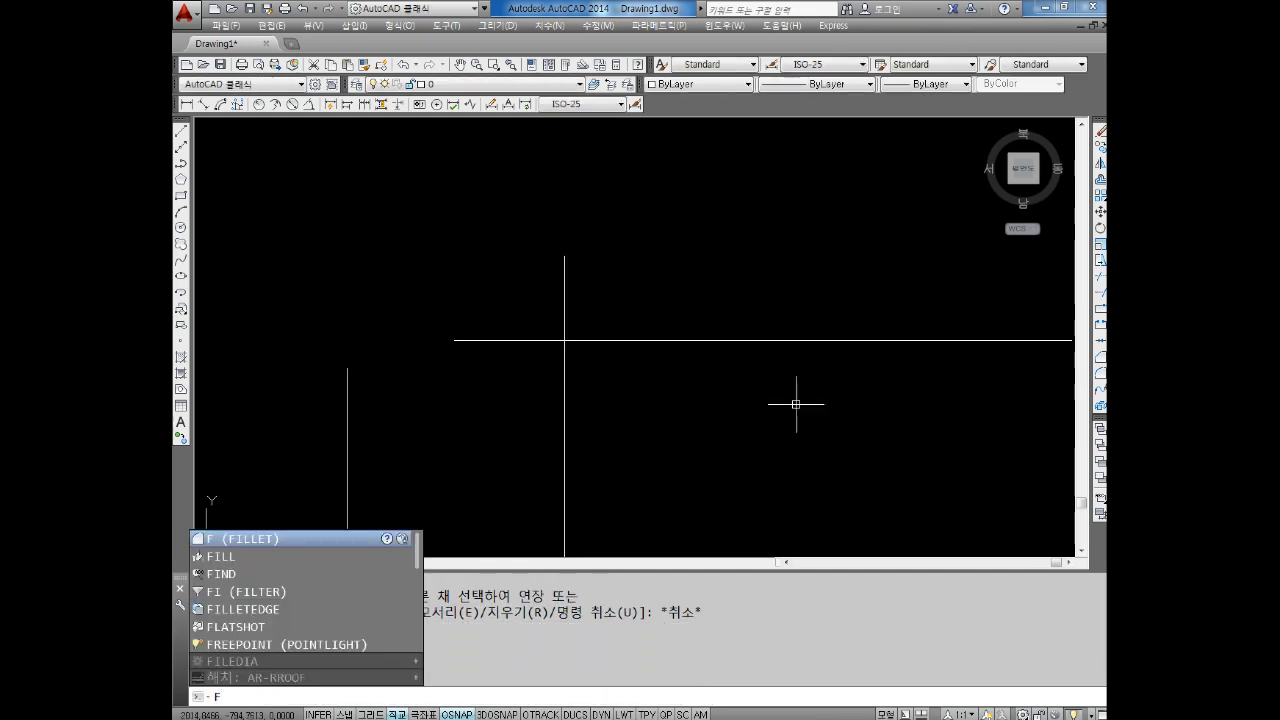
Fillet the crossing vertical and horizontal lines at radius 0 into a sharp corner
key(Return)
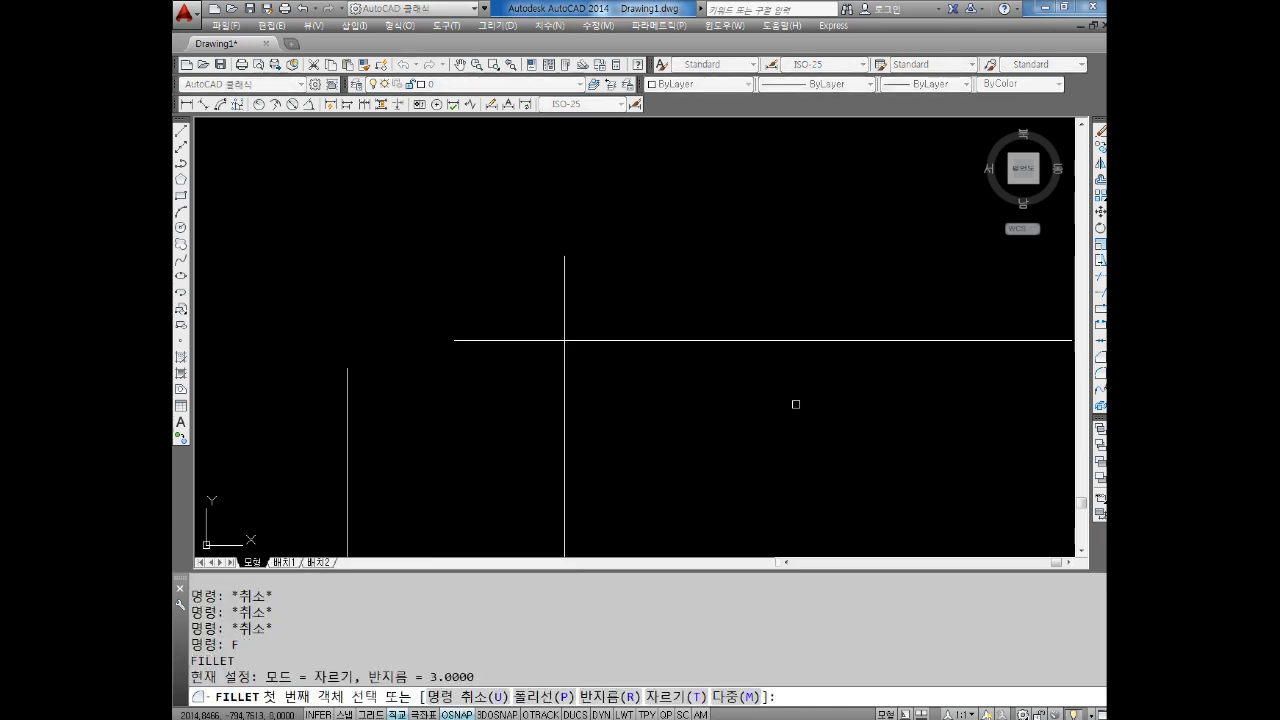
text(R)
key(Return)
key(Return)
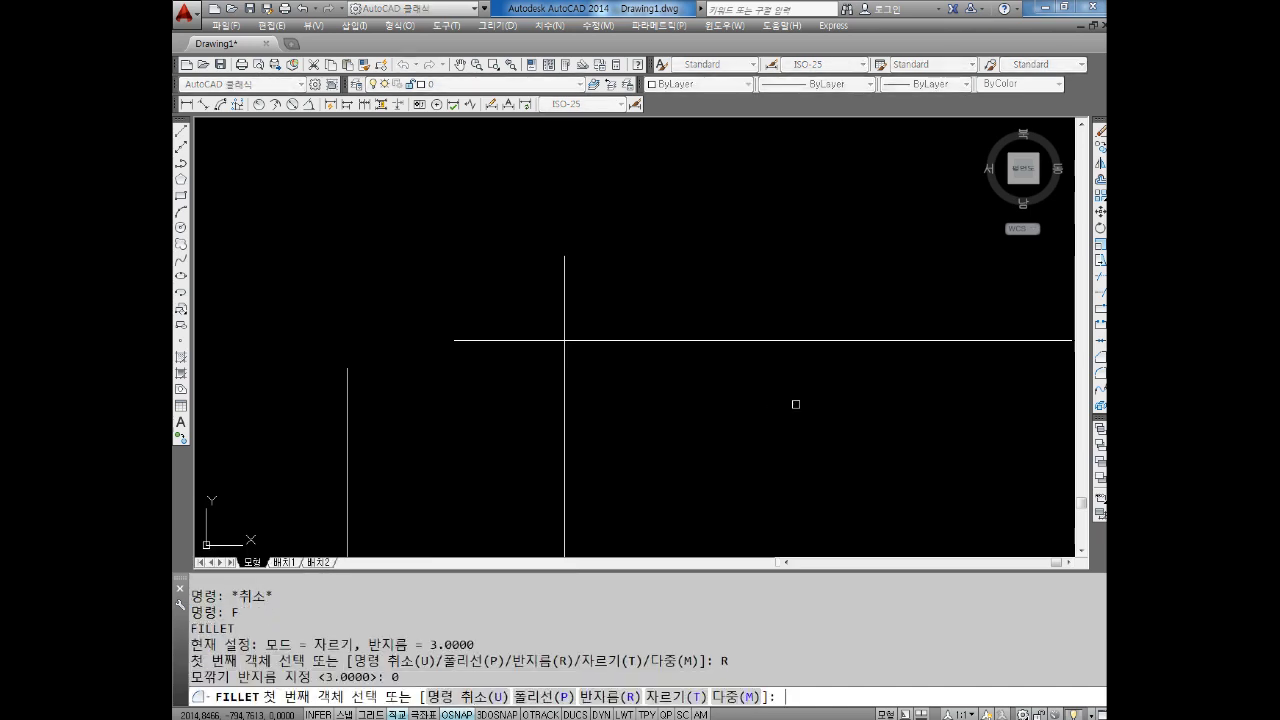
click(597, 340)
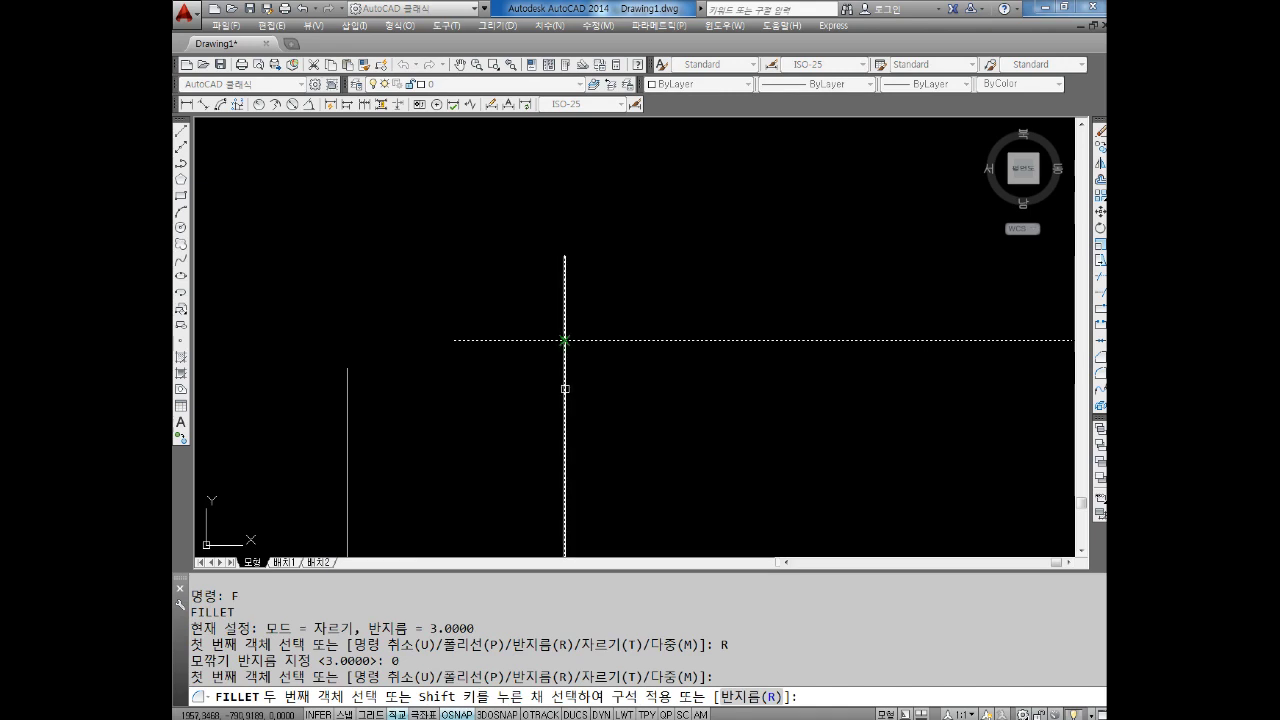
click(565, 388)
scroll(565, 388, up, 3)
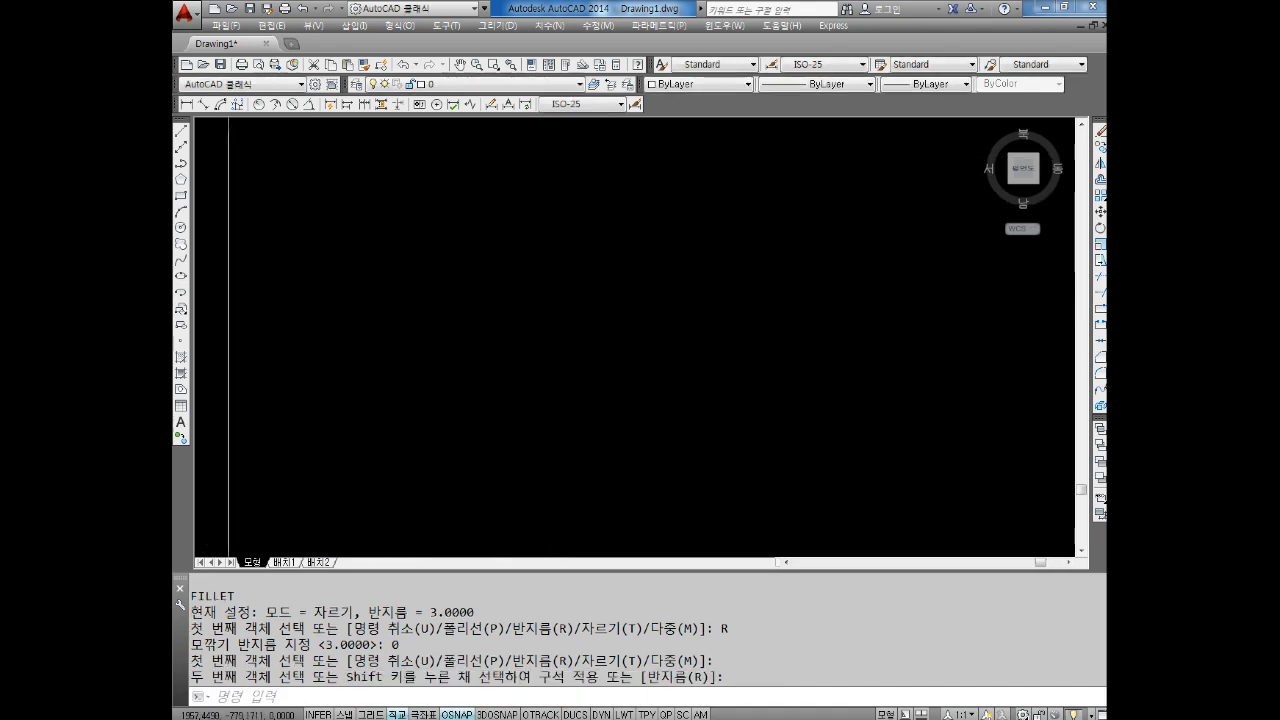
scroll(463, 329, down, 3)
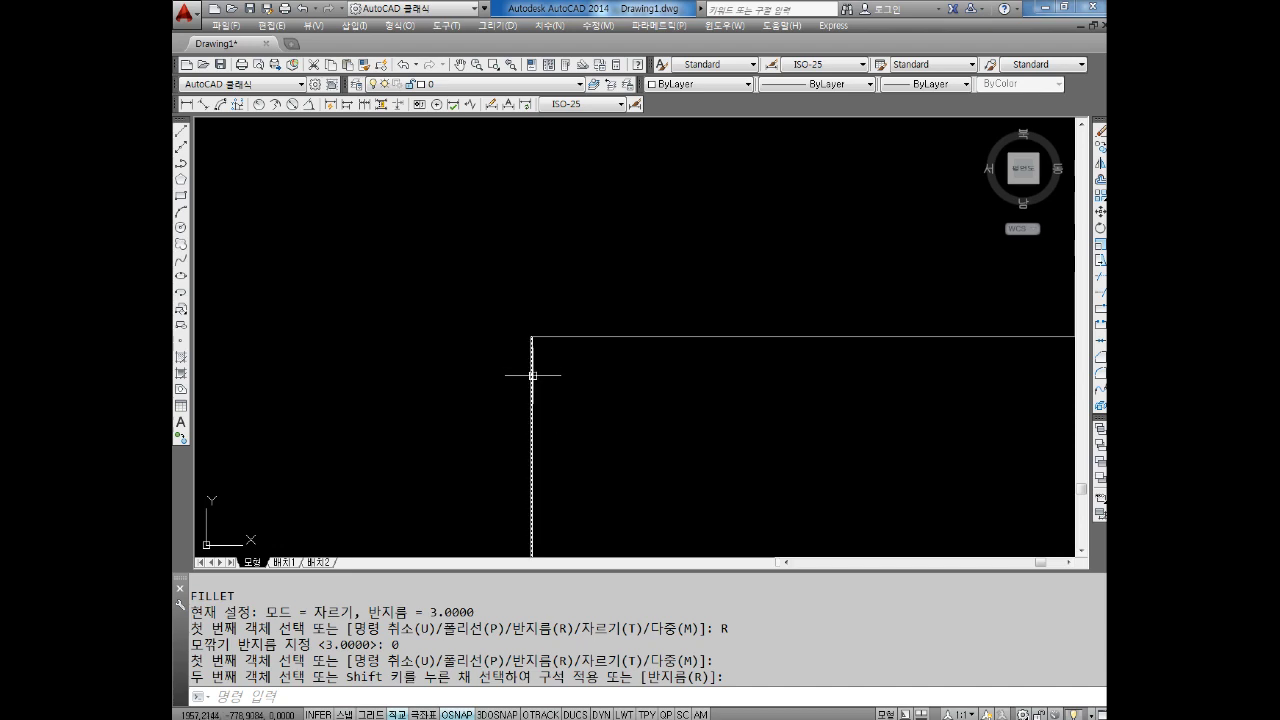
scroll(558, 398, down, 2)
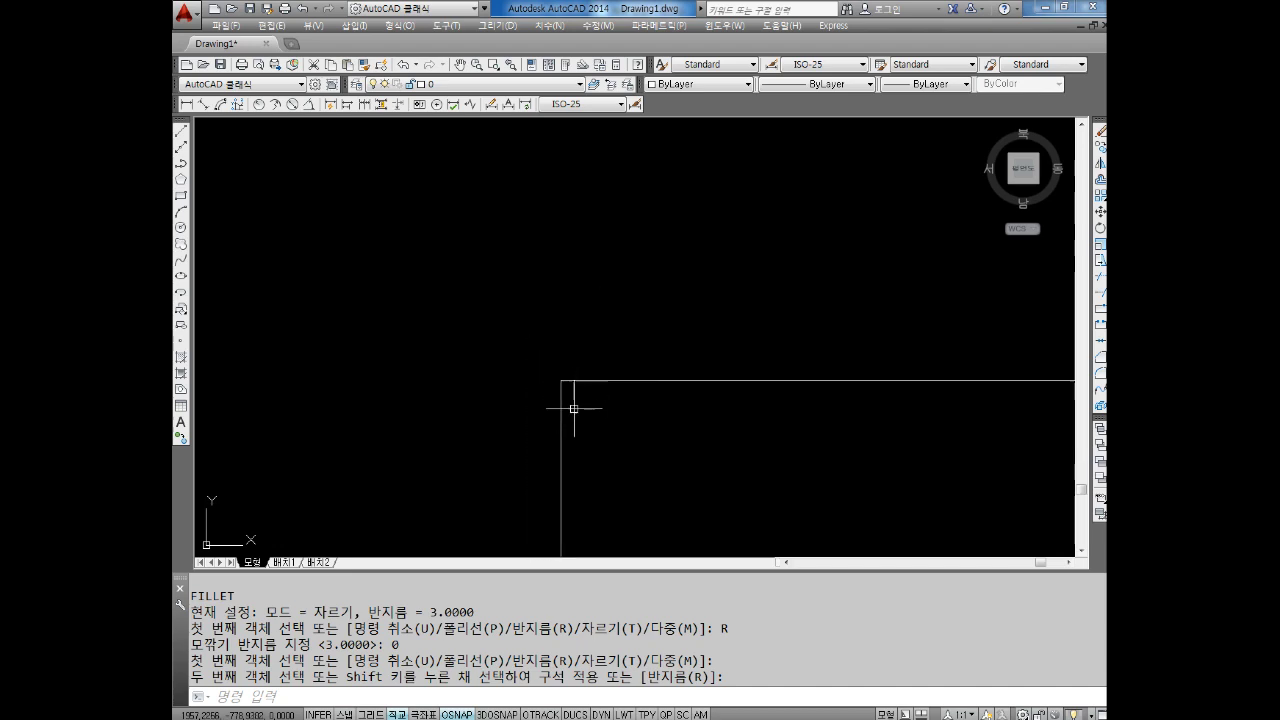
mouse_move(577, 410)
middle_down()
mouse_move(562, 486)
mouse_move(560, 337)
middle_up()
scroll(560, 340, down, 2)
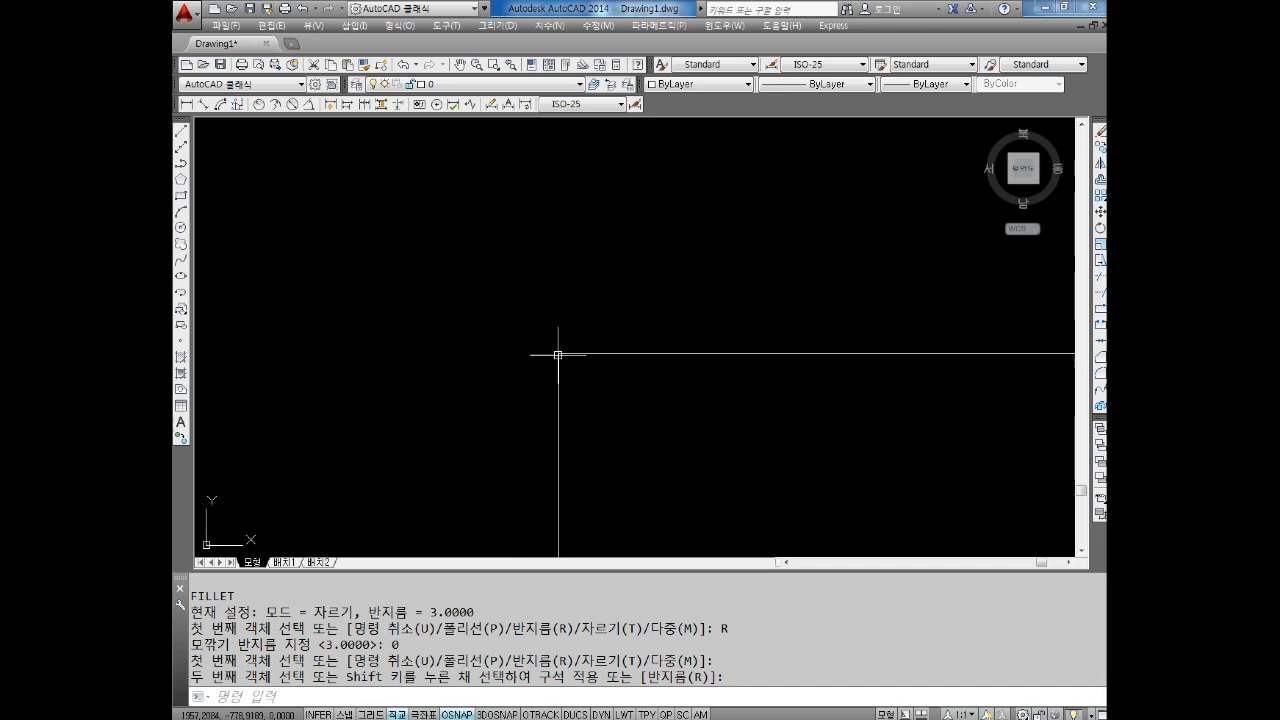
scroll(565, 366, down, 2)
scroll(550, 322, down, 2)
key(Escape)
key(Escape)
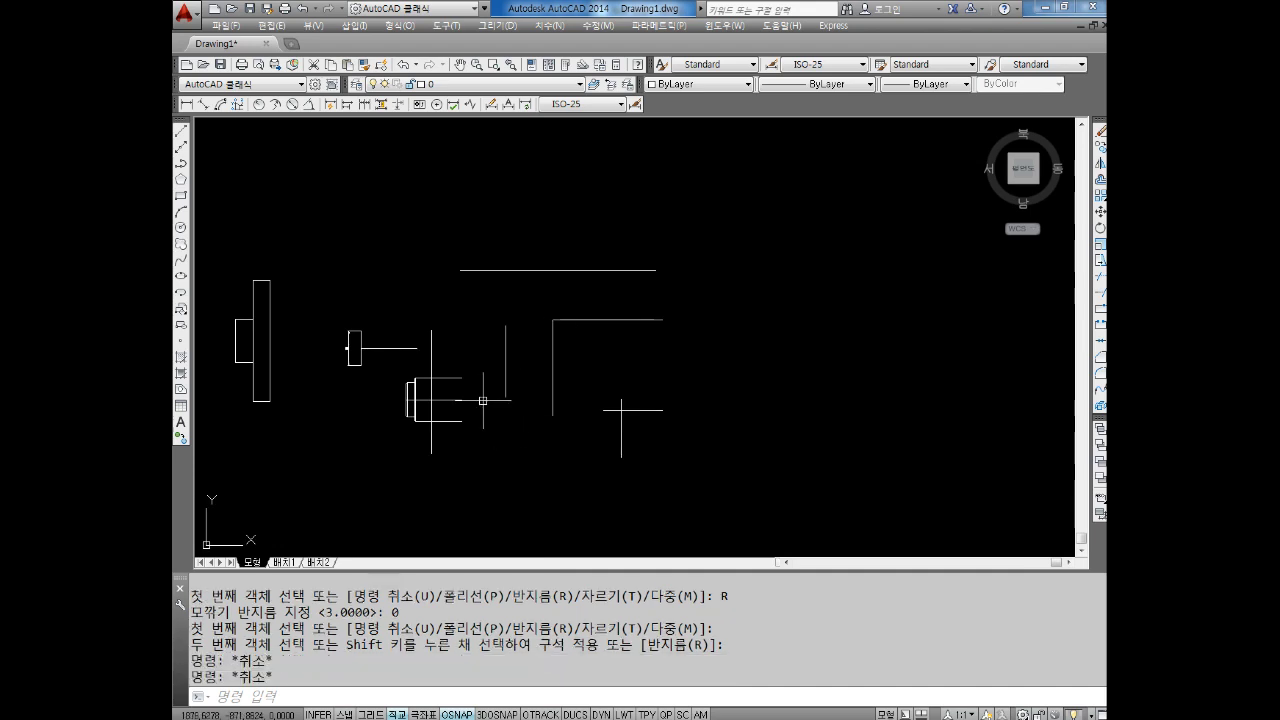
scroll(455, 330, up, 3)
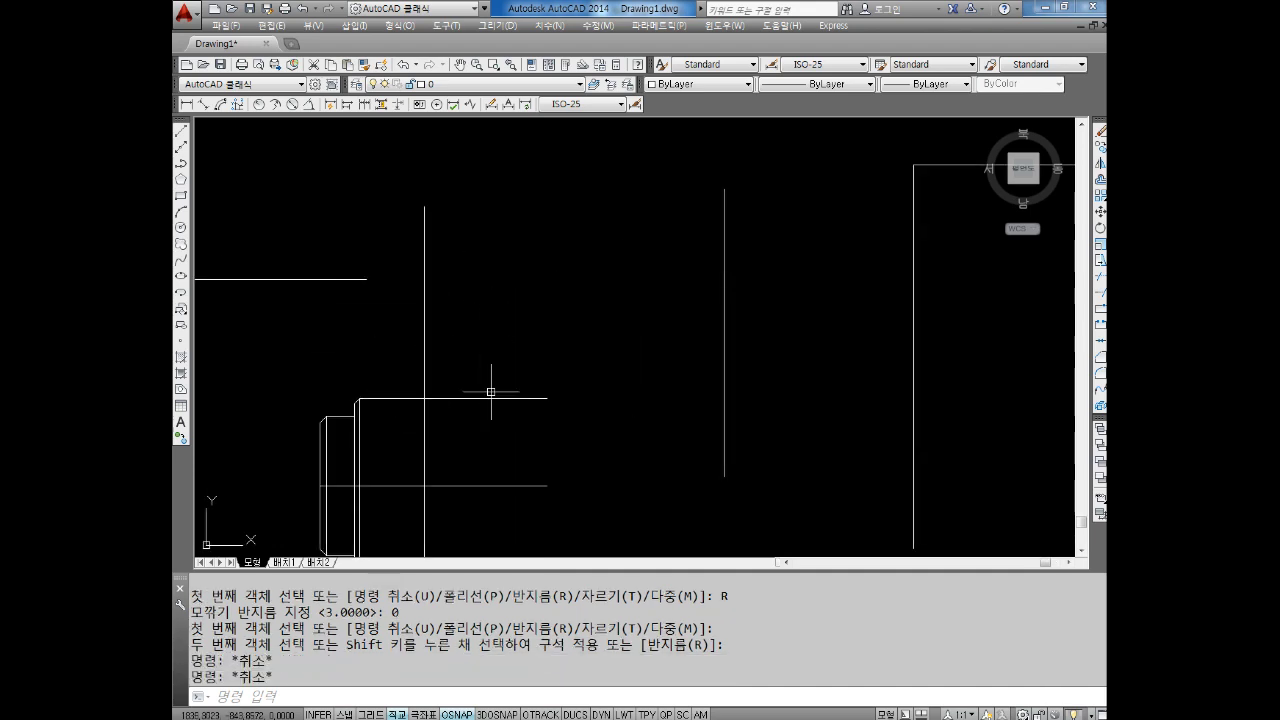
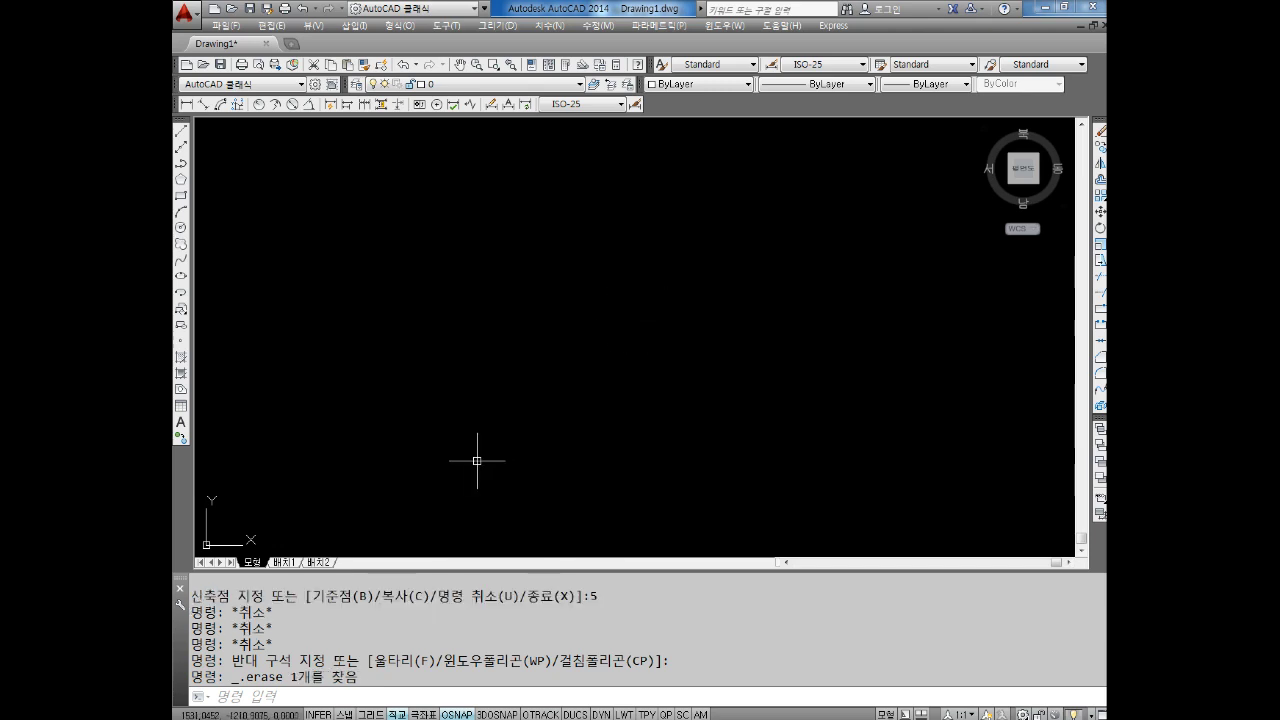
text(RE)
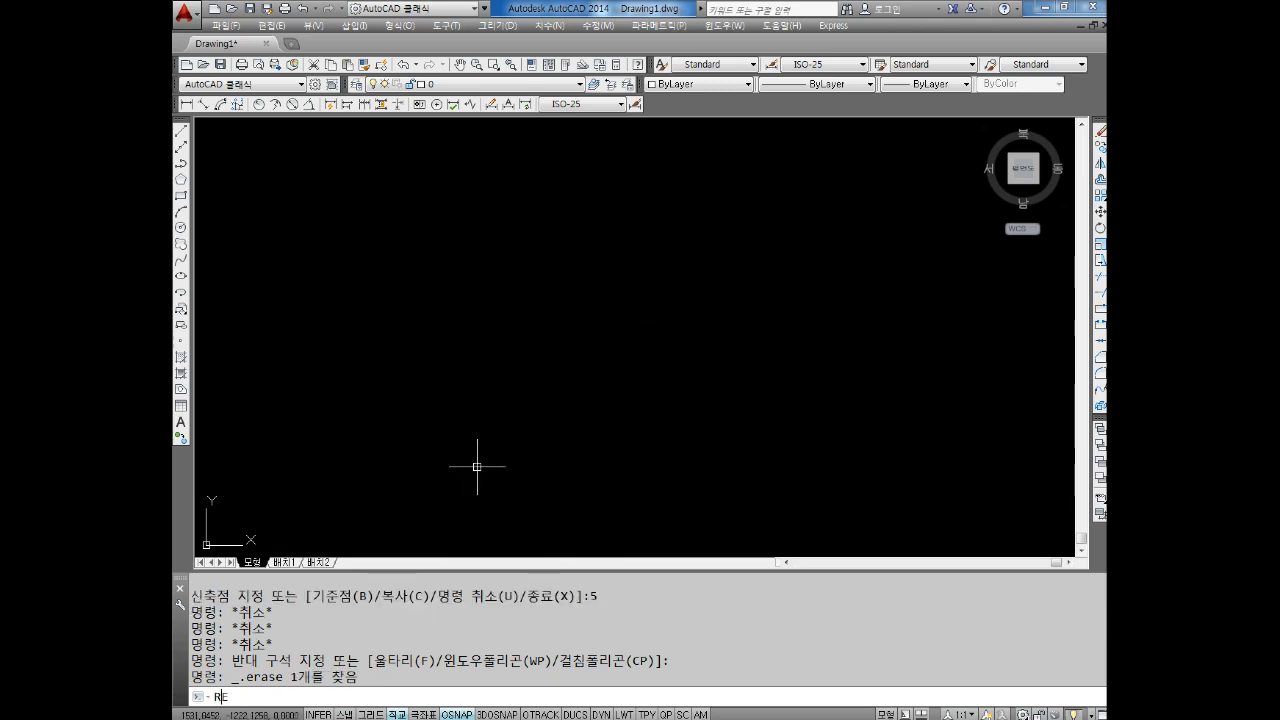
text(C)
key(Return)
click(482, 466)
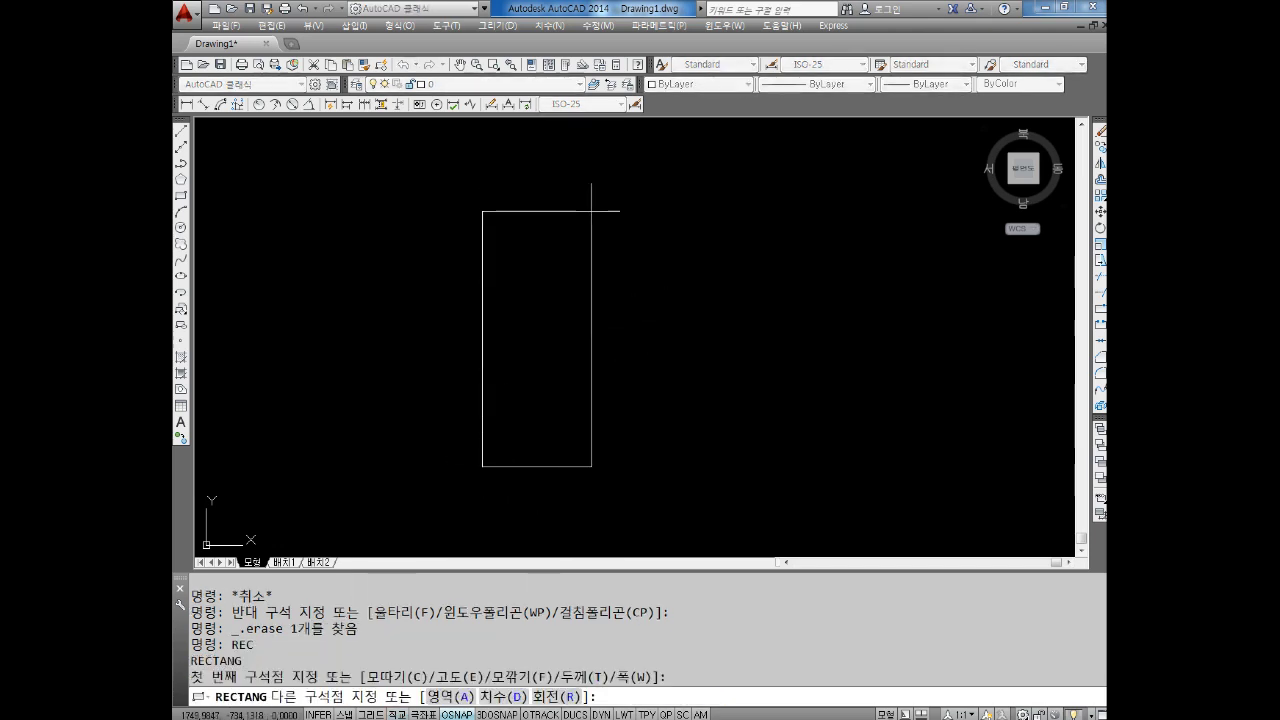
key(F8)
text(@20,1)
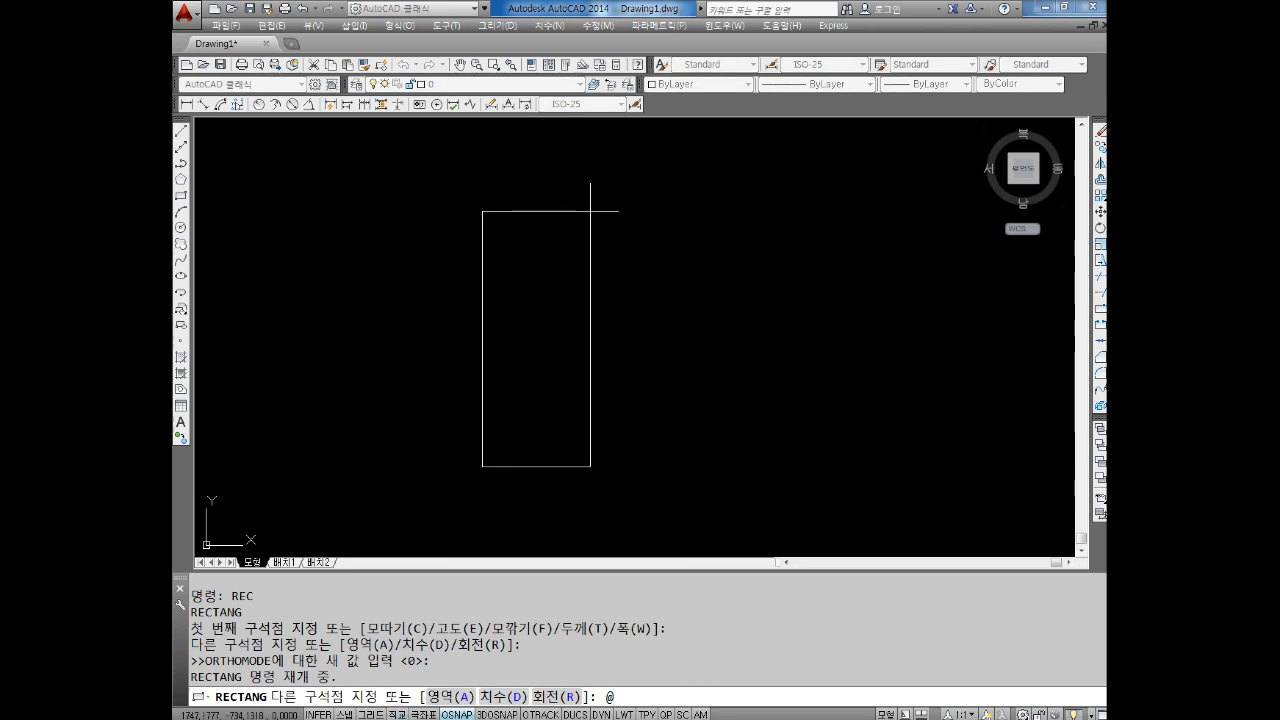
text(40)
key(Return)
key(Escape)
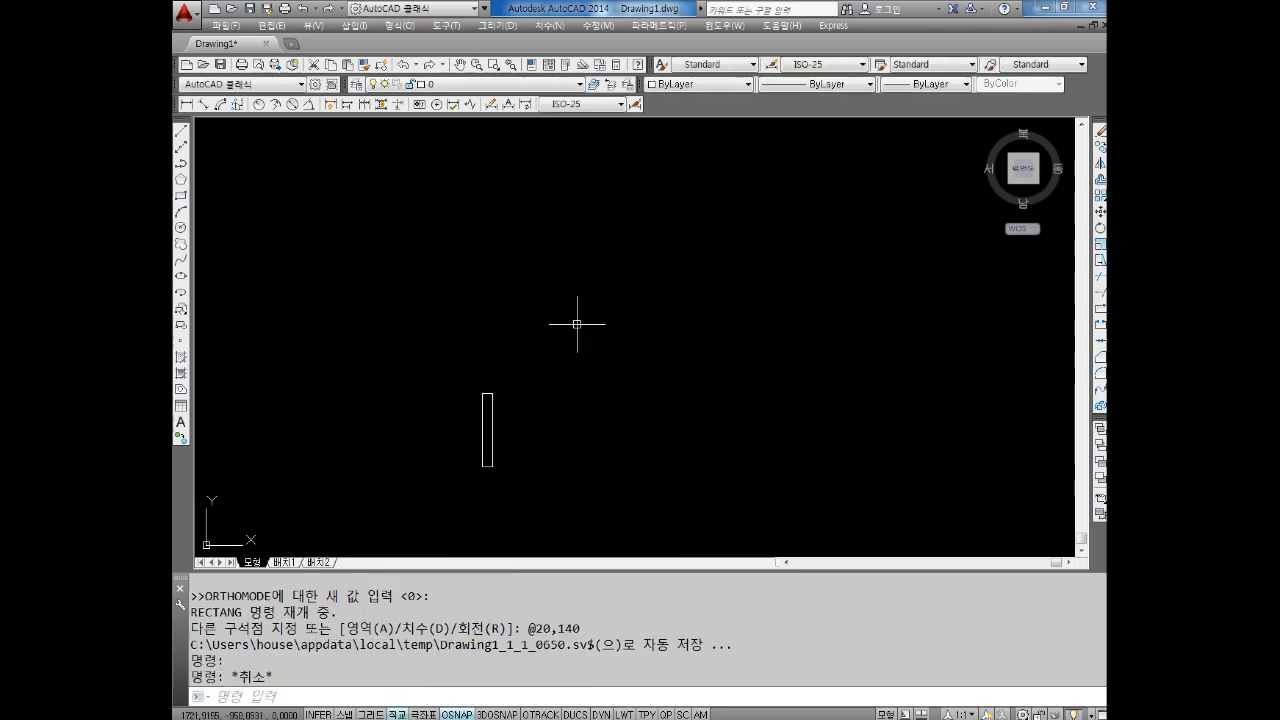
key(Escape)
scroll(441, 403, up, 3)
scroll(528, 356, up, 2)
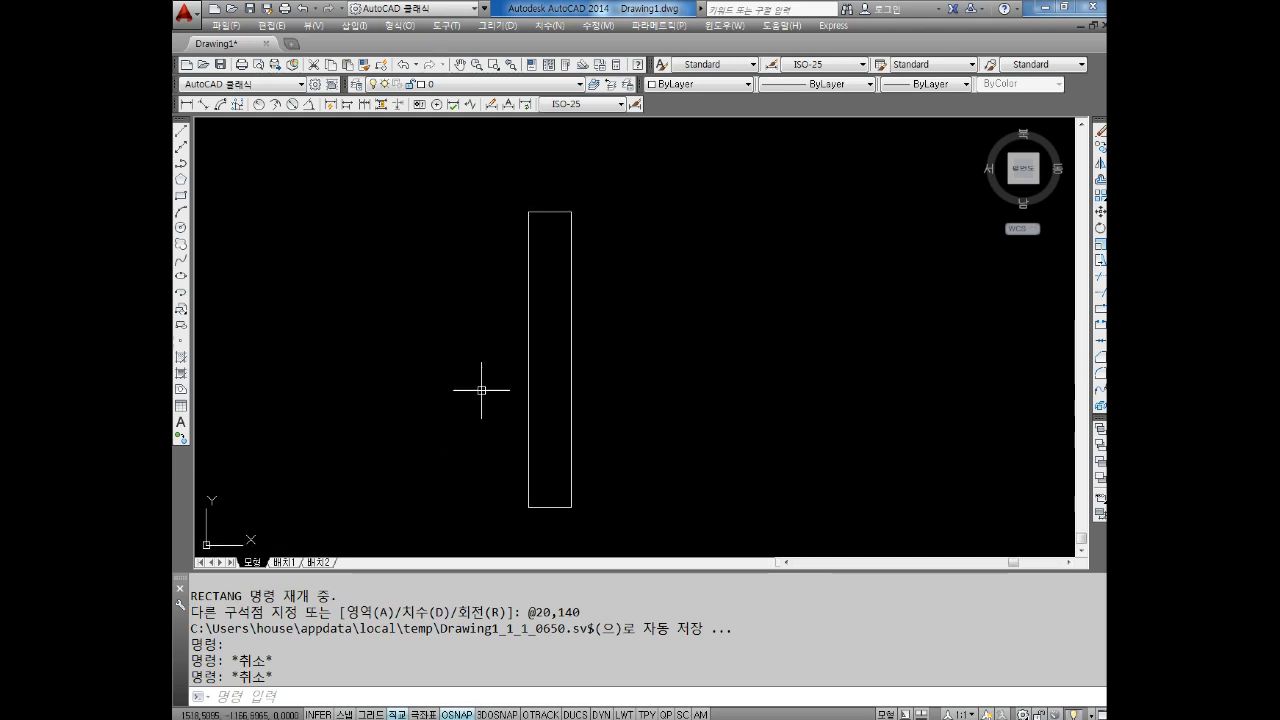
Set the chamfer distance to 3 and chamfer the rectangle's top-left corner
key(Escape)
key(Escape)
text(A)
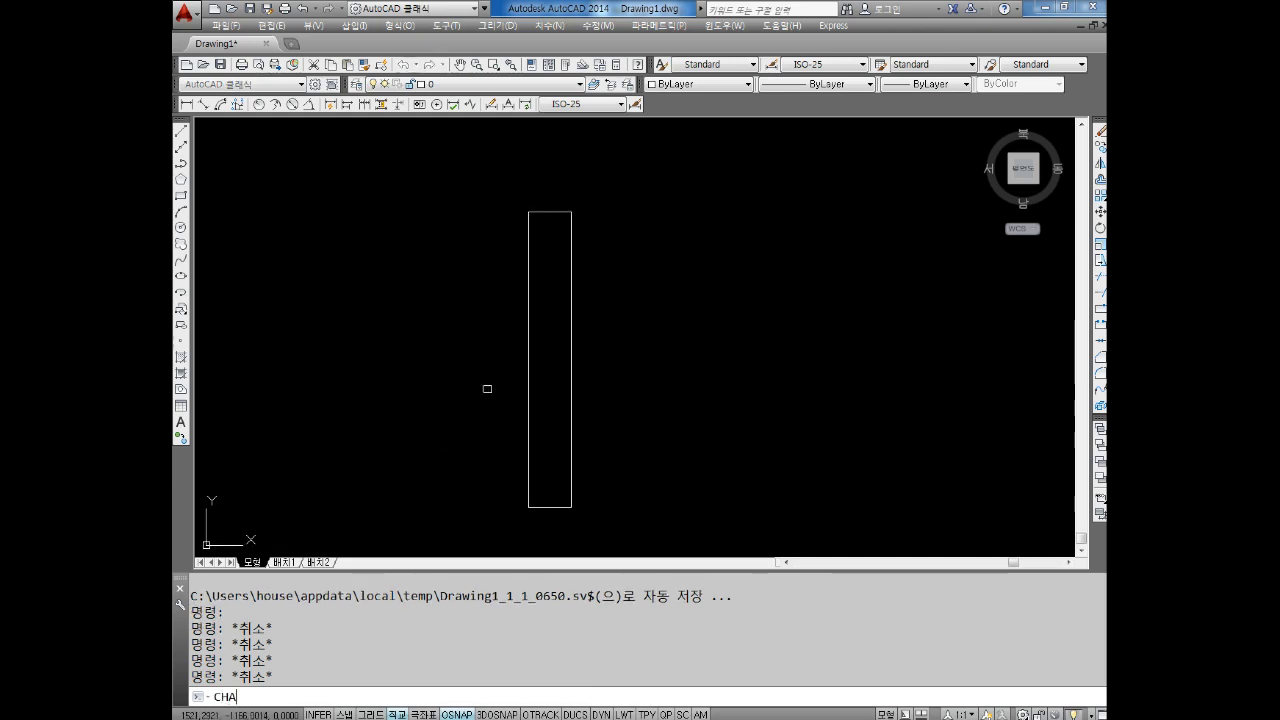
key(Return)
text(D)
key(Return)
key(Return)
key(Return)
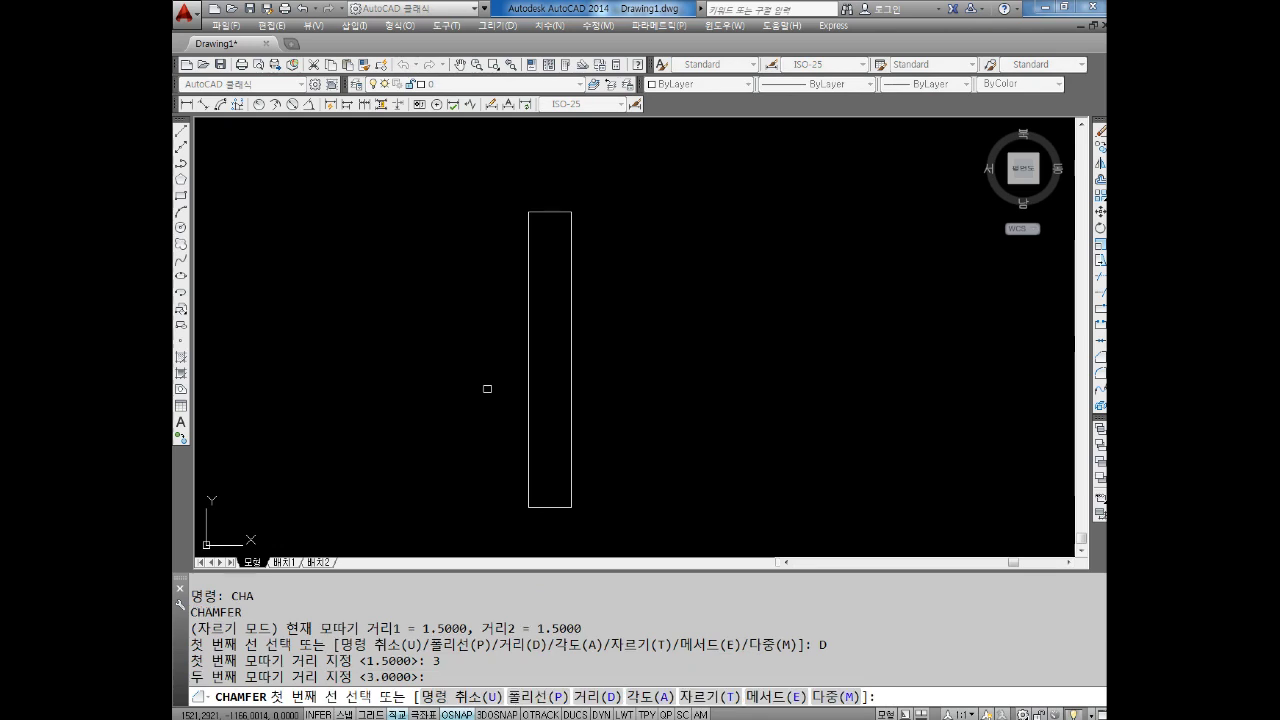
text(T)
key(Return)
text(T)
key(Return)
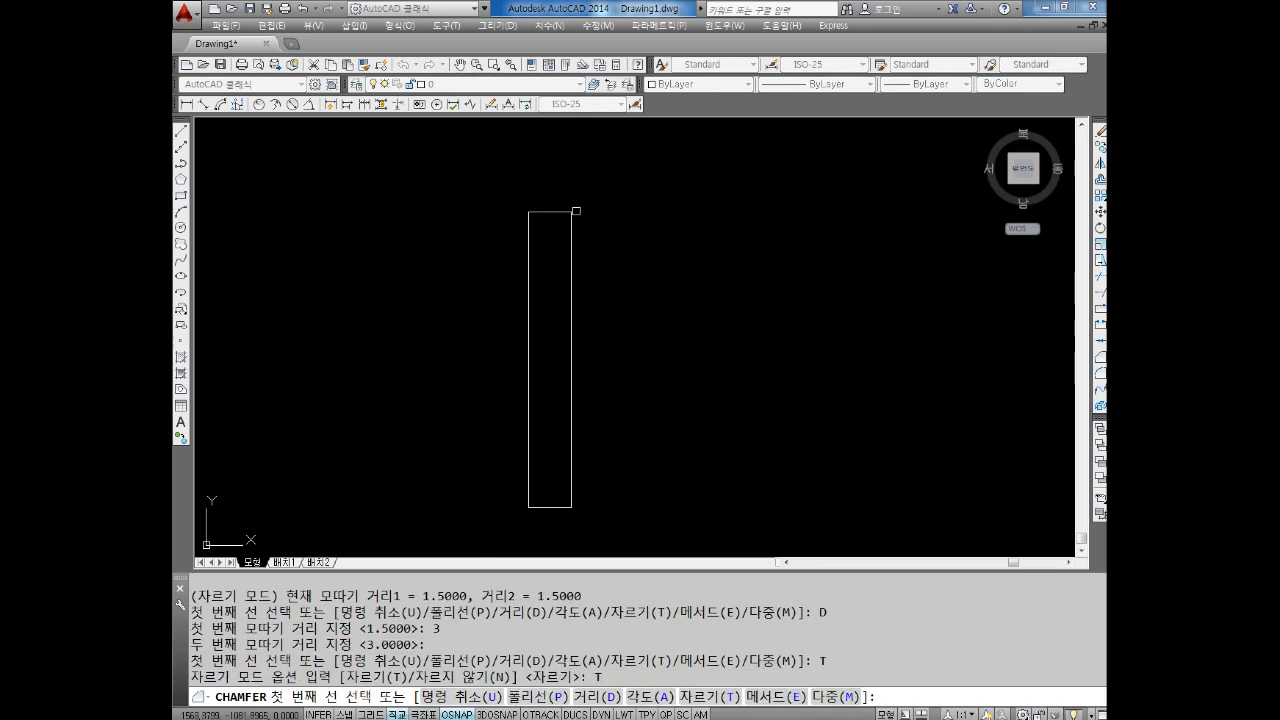
click(533, 214)
click(523, 230)
click(543, 226)
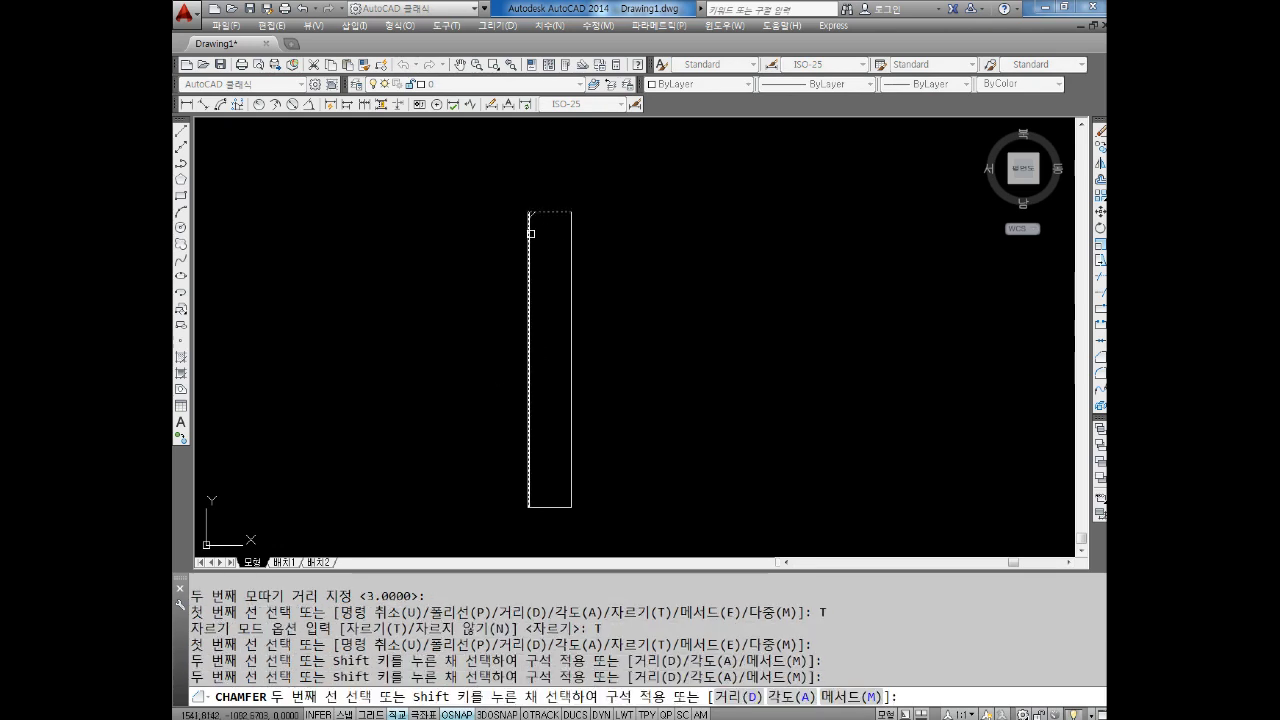
click(542, 212)
Chamfer the top-right, bottom-right and bottom-left corners with the same distance 3
key(Return)
click(563, 212)
click(571, 300)
key(Return)
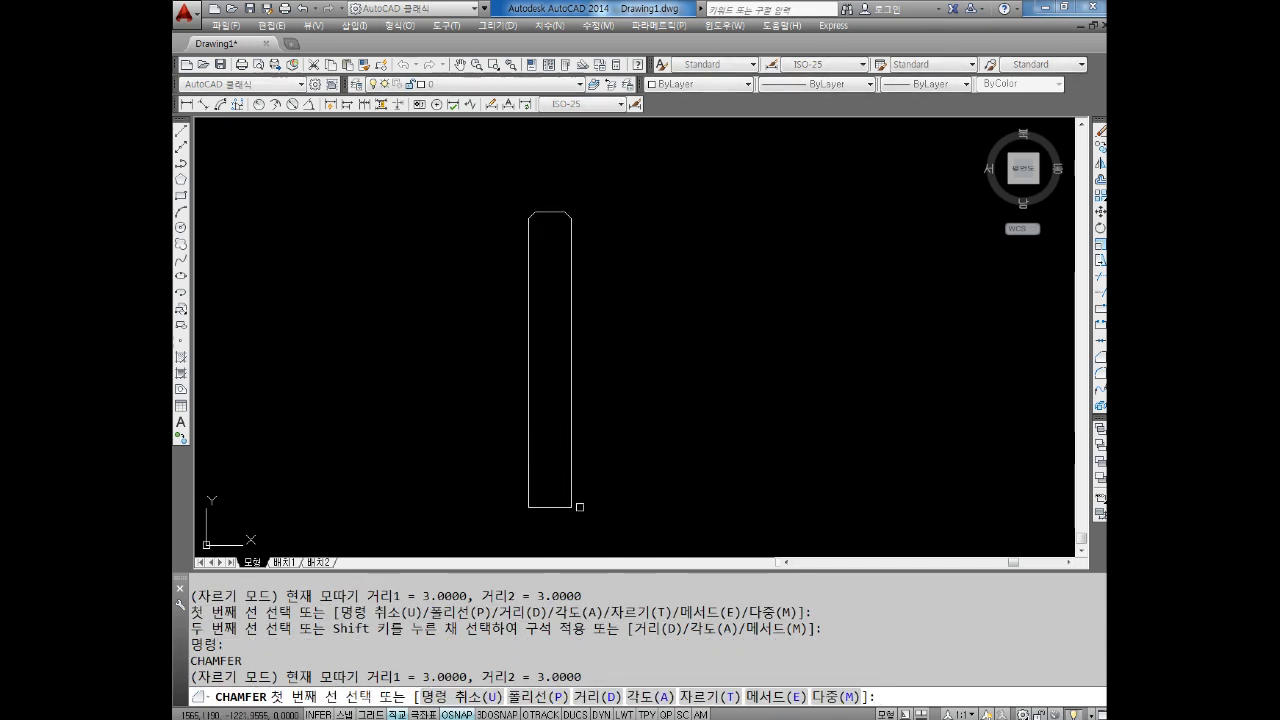
click(571, 489)
click(560, 507)
key(Return)
click(527, 469)
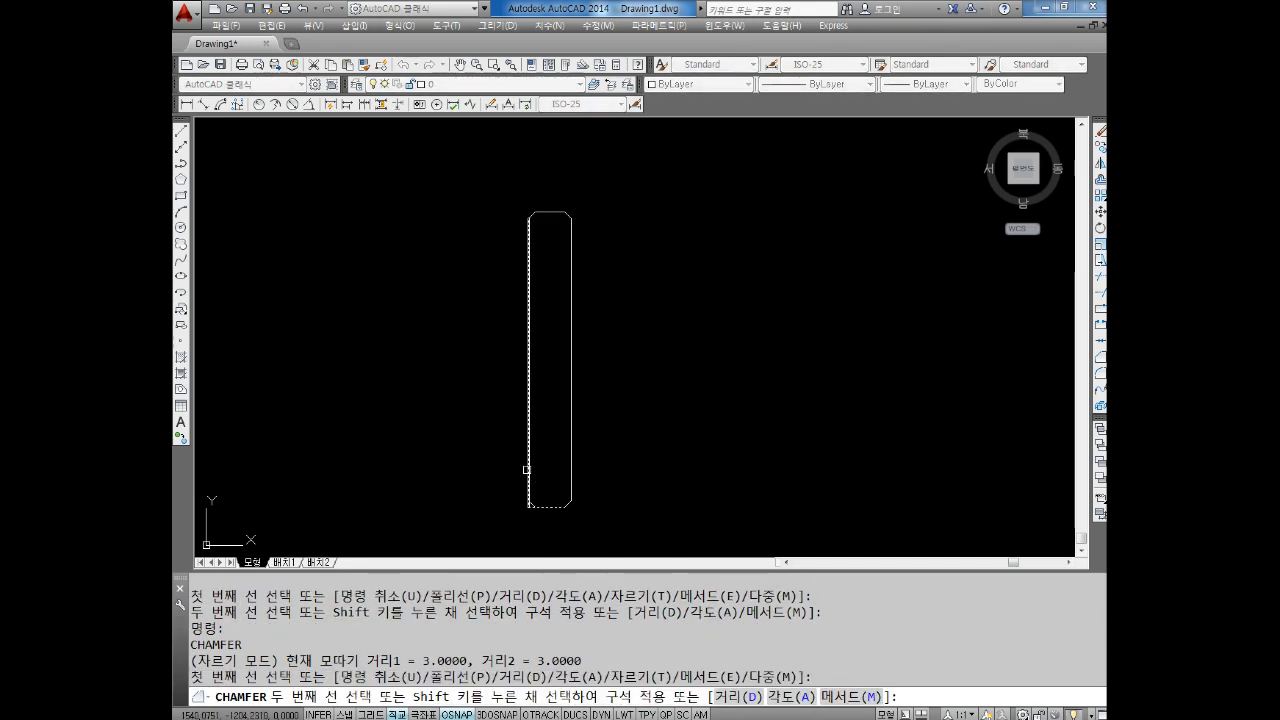
scroll(560, 323, up, 1)
scroll(577, 291, down, 1)
key(Escape)
key(Escape)
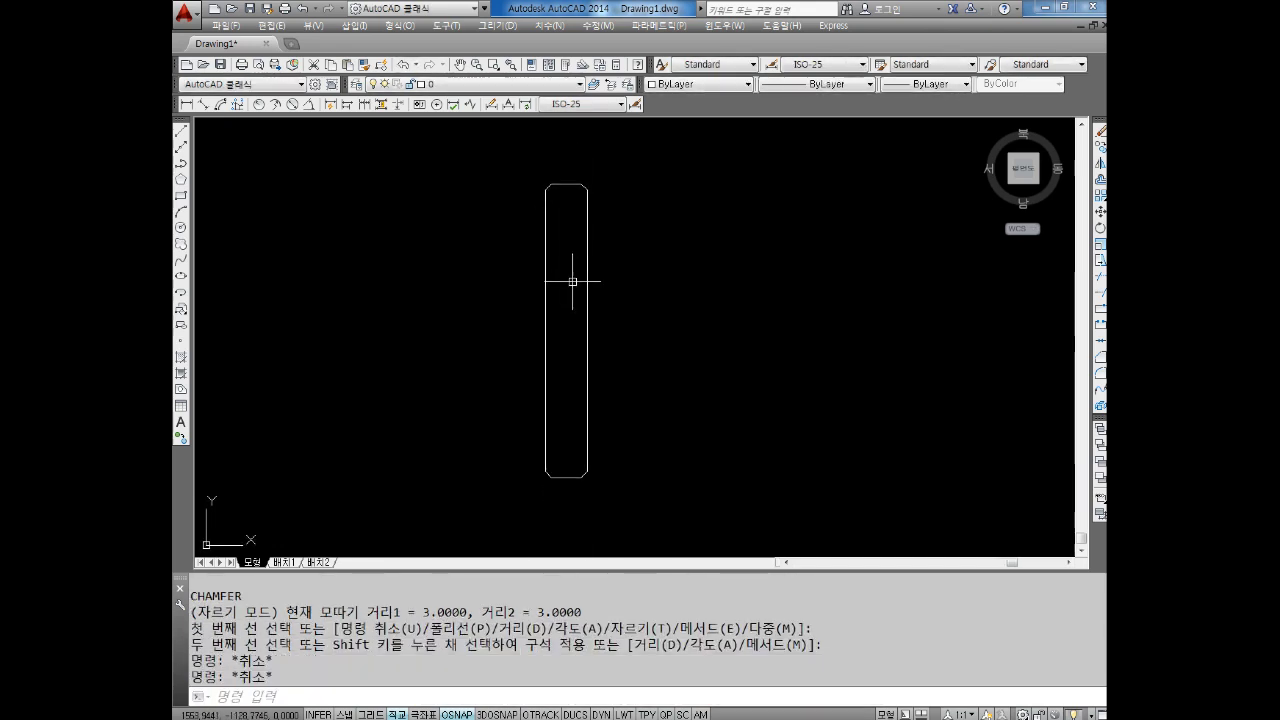
Draw vertical inner lines between the chamfer corners along both long sides
text(L)
key(Return)
click(550, 185)
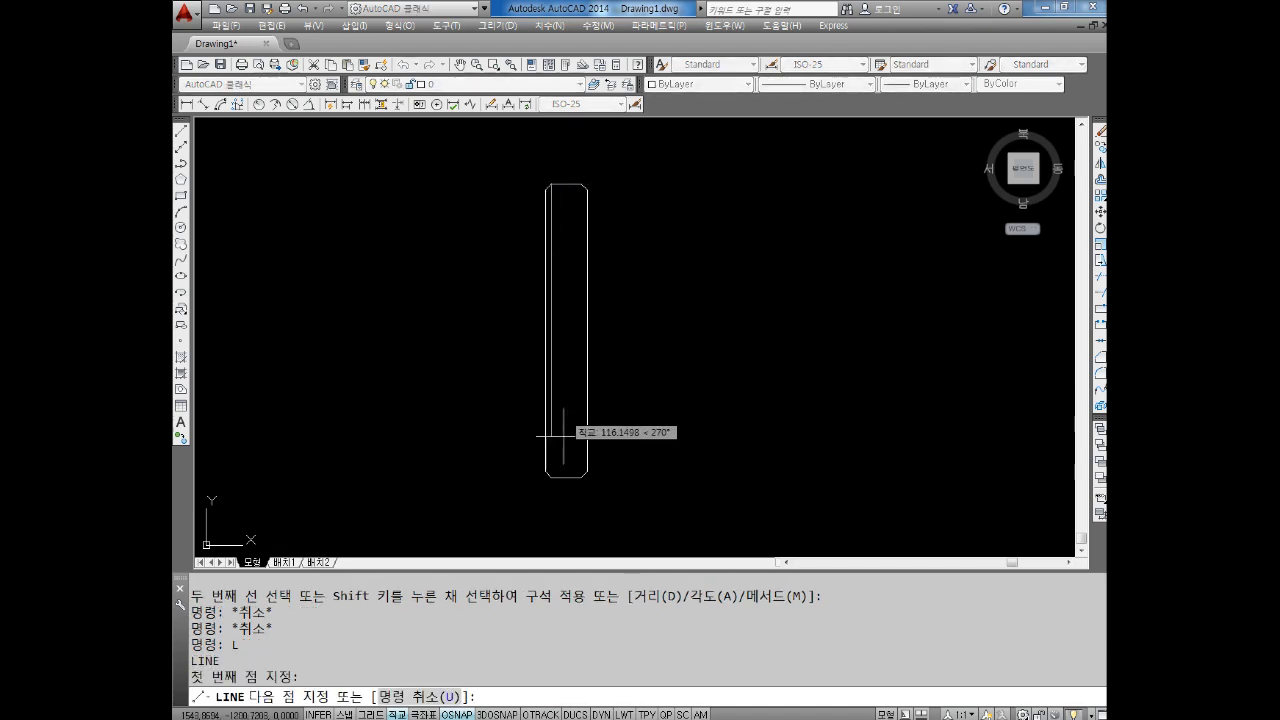
click(550, 474)
key(Escape)
key(Return)
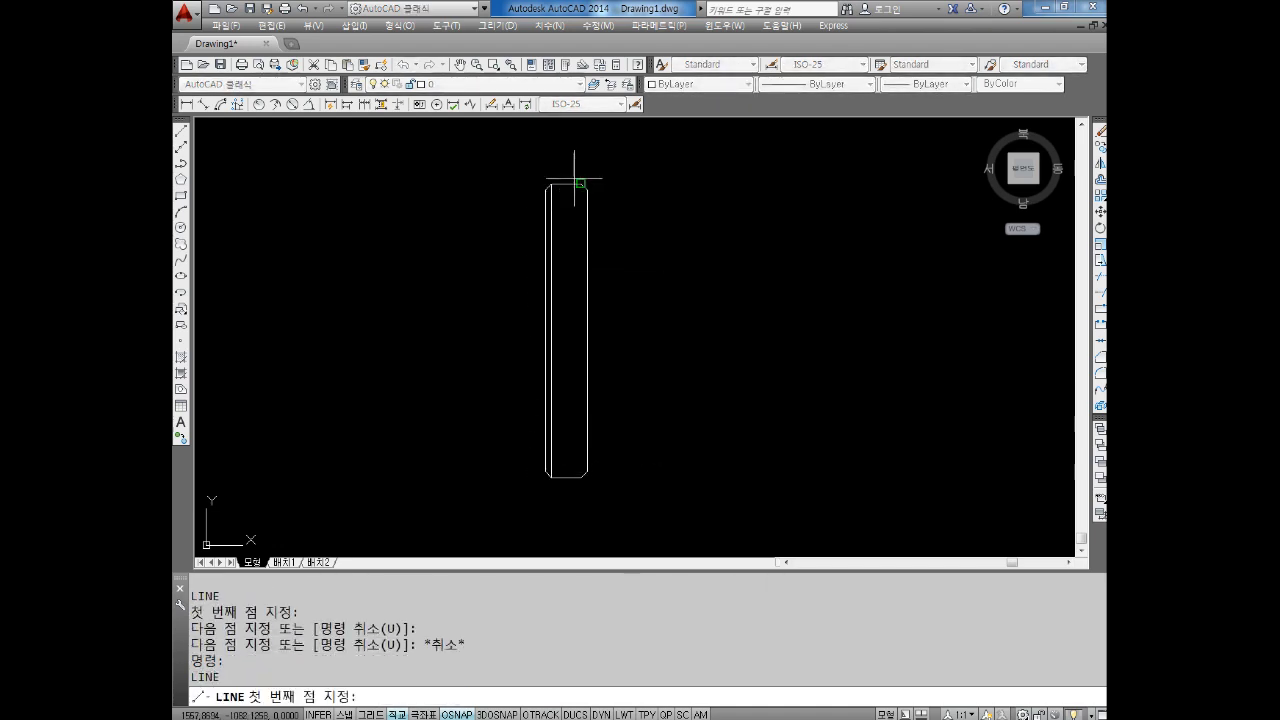
click(575, 180)
click(580, 477)
key(Escape)
key(Escape)
middle_drag(474, 283, 506, 291)
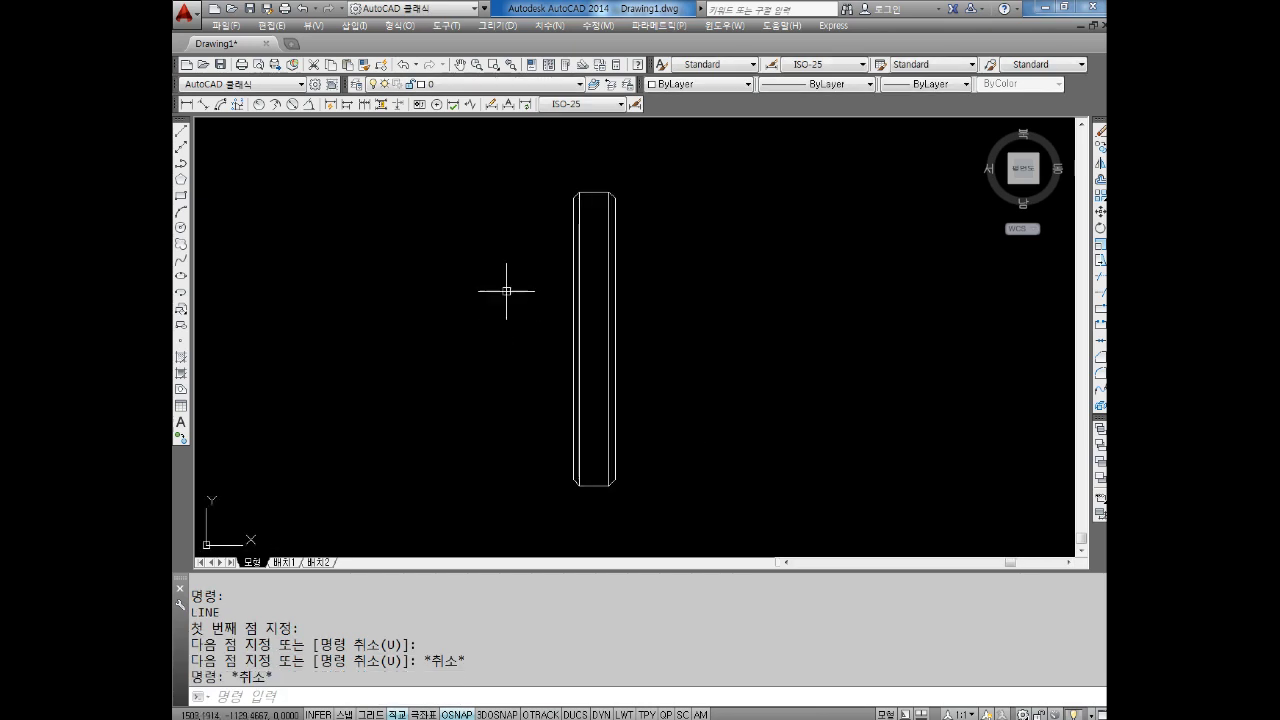
key(Escape)
key(Escape)
key(Escape)
key(Escape)
text(REC)
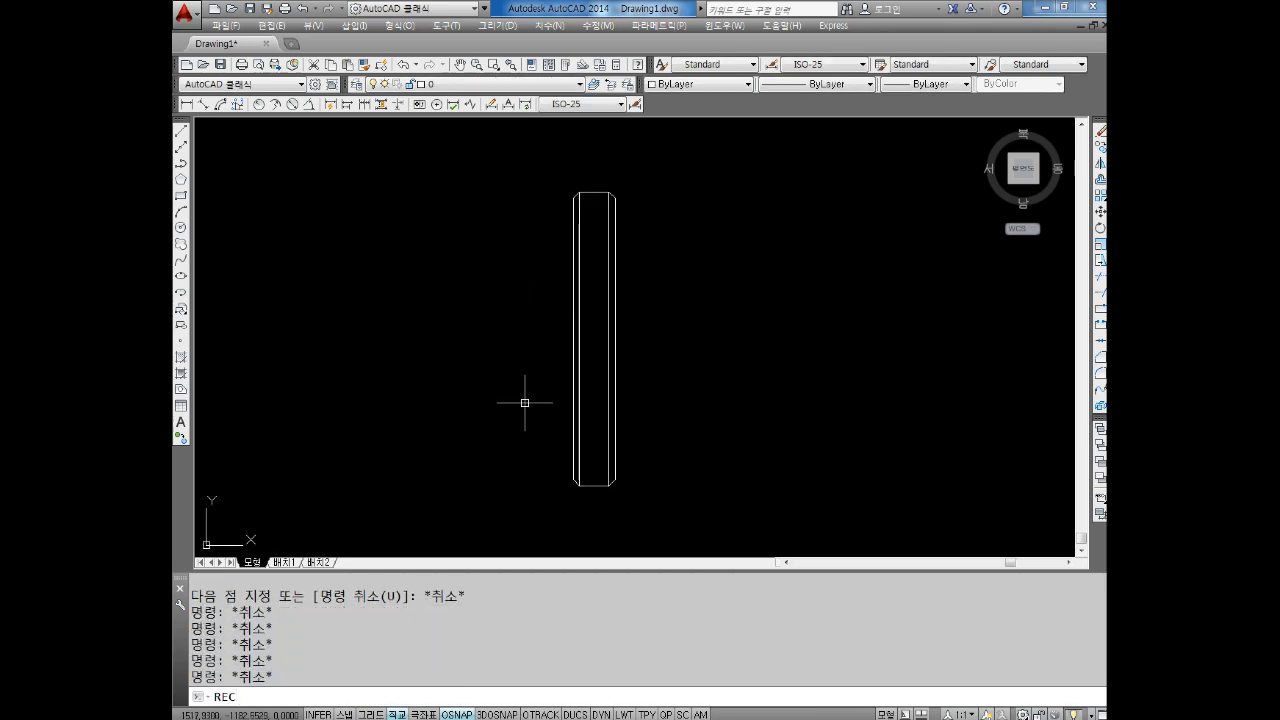
Draw a 20×50 rectangle to the left of the tall bar
key(Return)
click(430, 403)
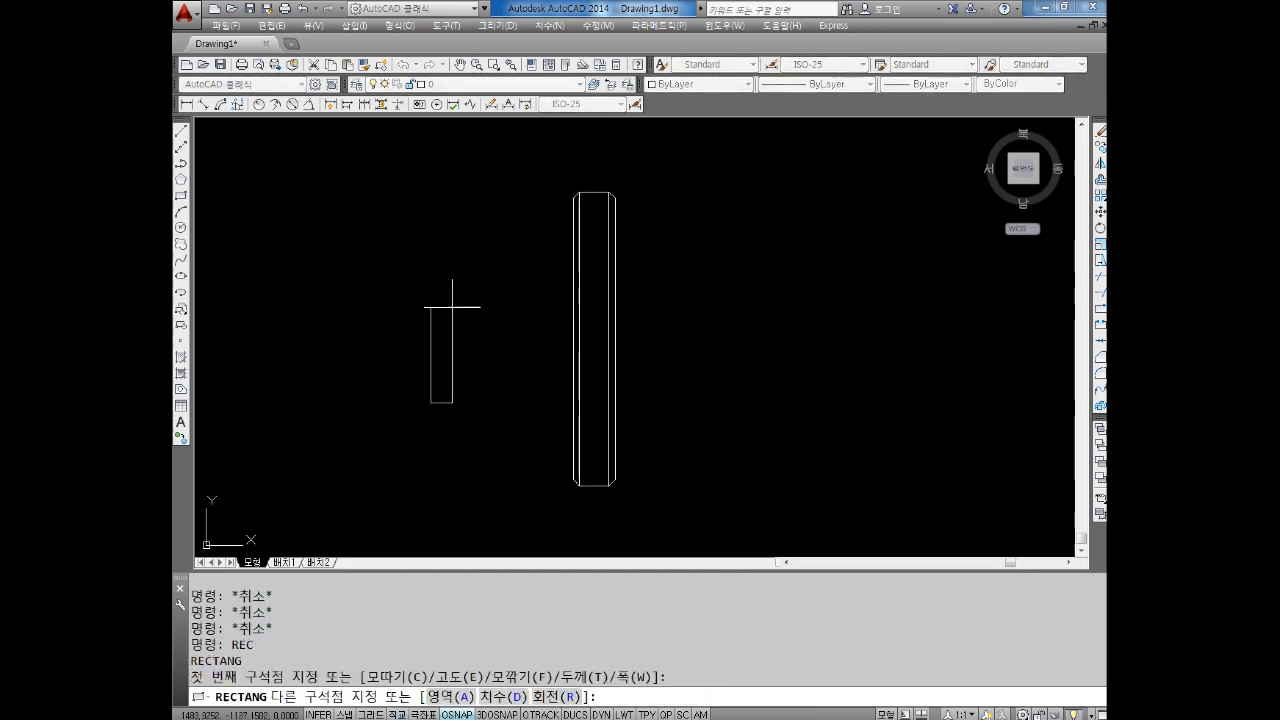
text(@2)
text(0,5)
key(Return)
key(Escape)
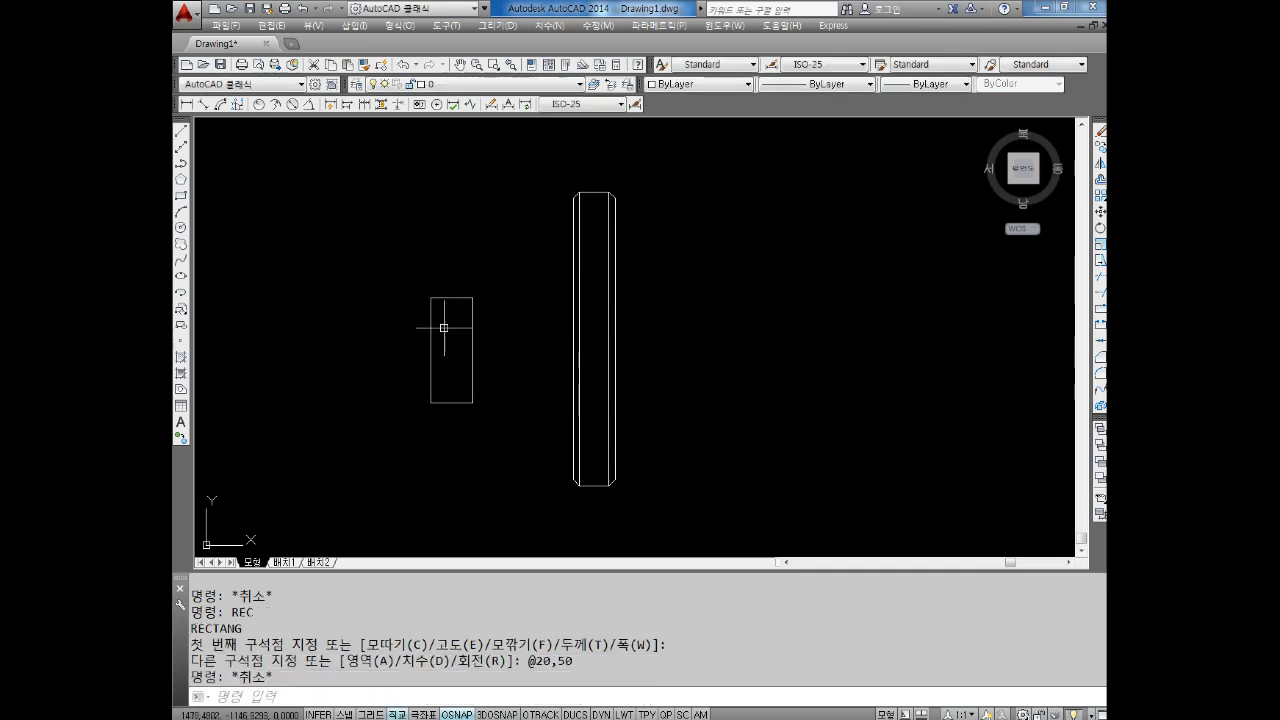
scroll(446, 331, up, 1)
scroll(494, 374, up, 2)
scroll(480, 403, down, 2)
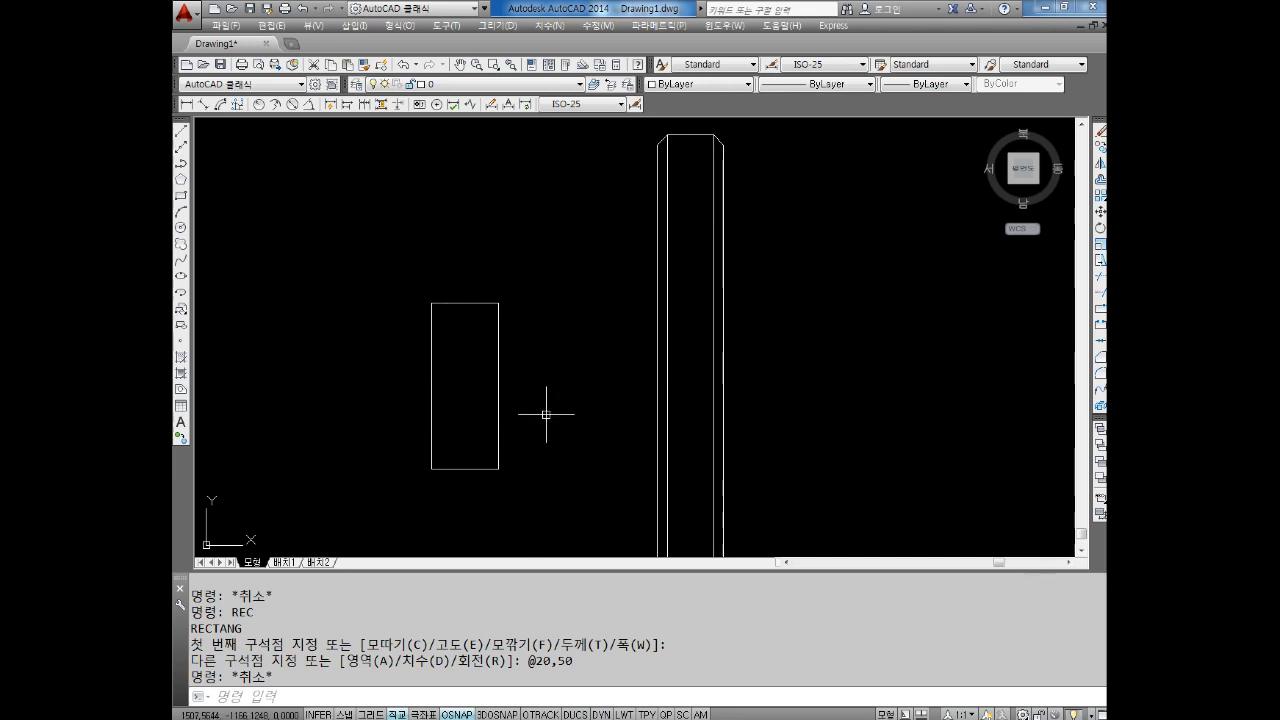
middle_drag(543, 414, 529, 377)
Explode the small rectangle into separate lines
key(Escape)
key(Escape)
key(Escape)
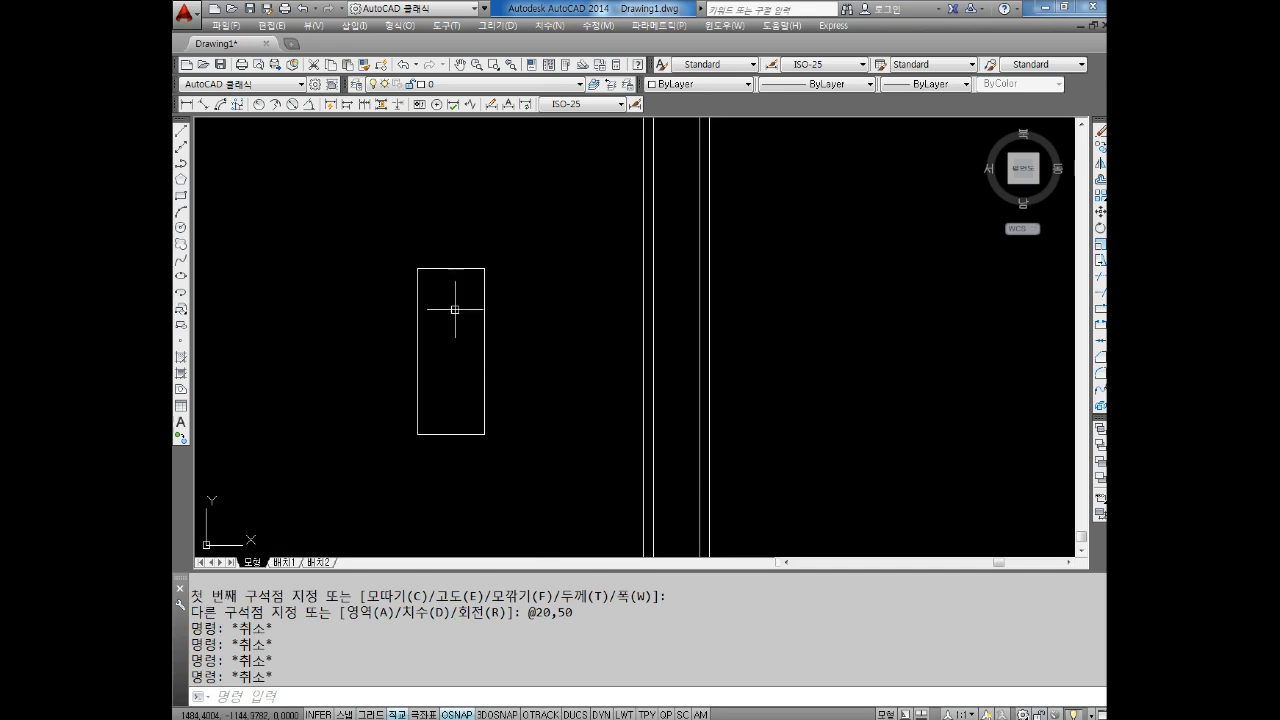
text(x)
key(Return)
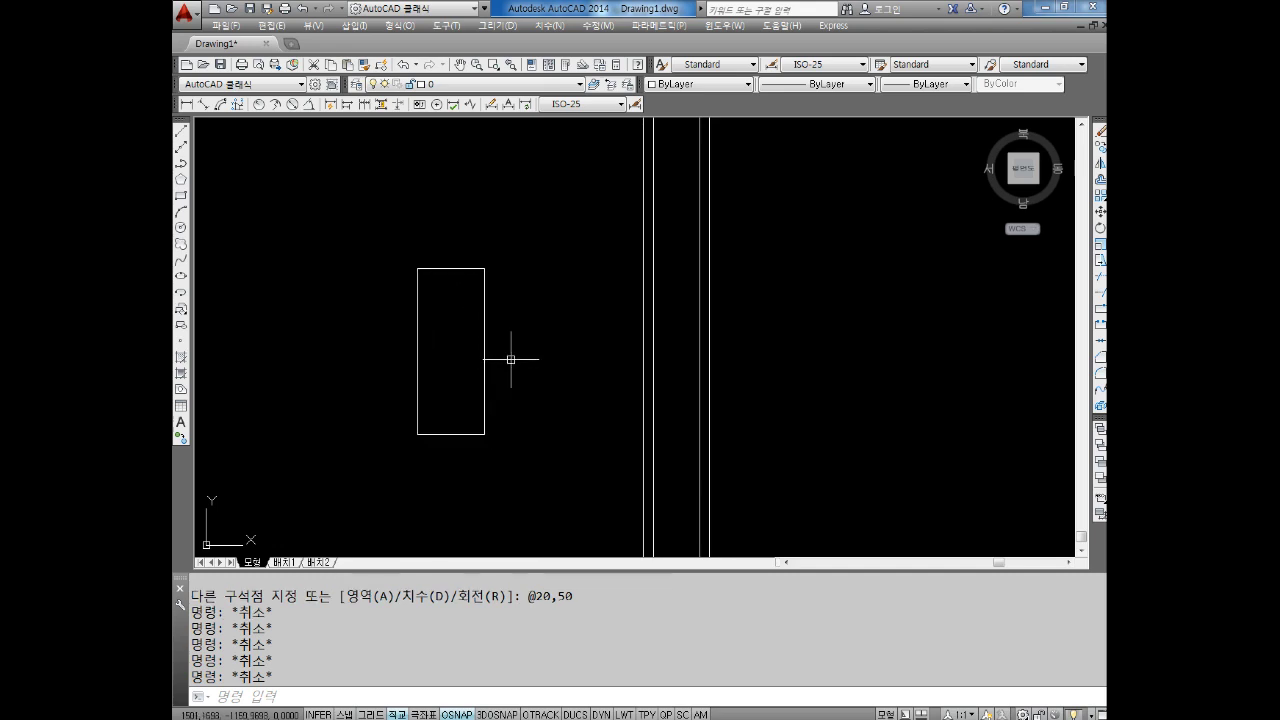
click(468, 398)
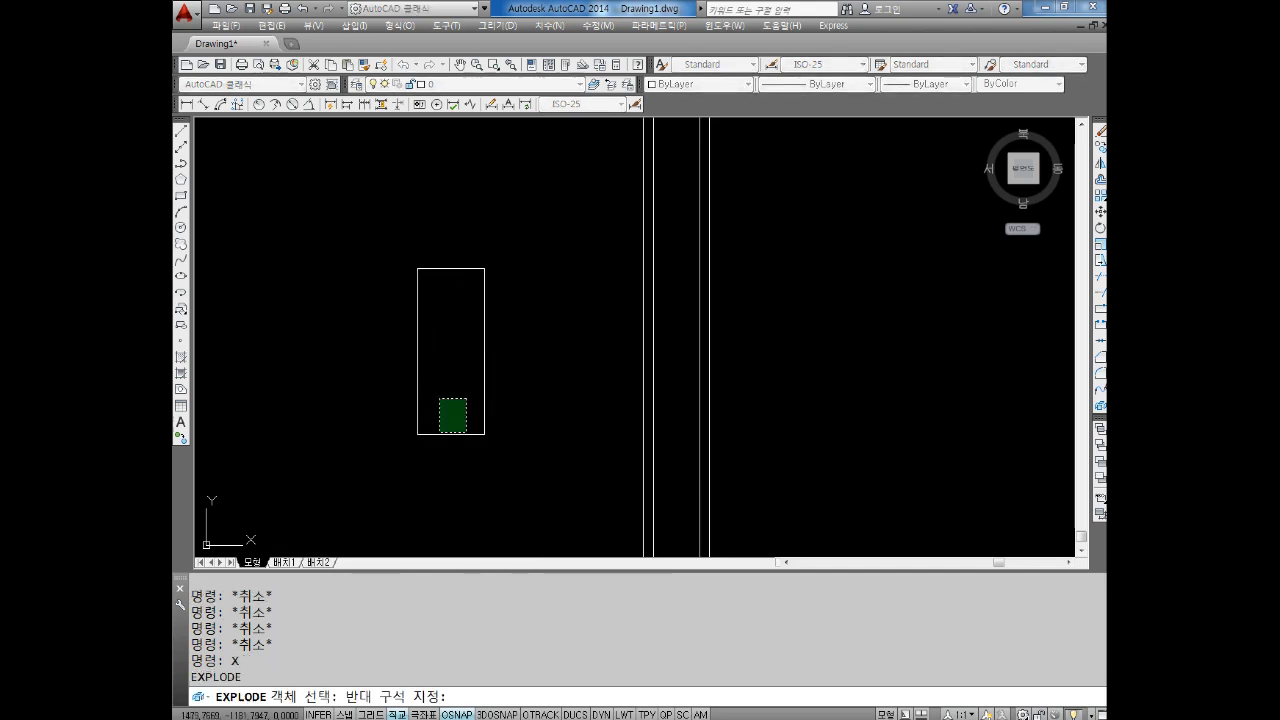
click(420, 470)
key(Escape)
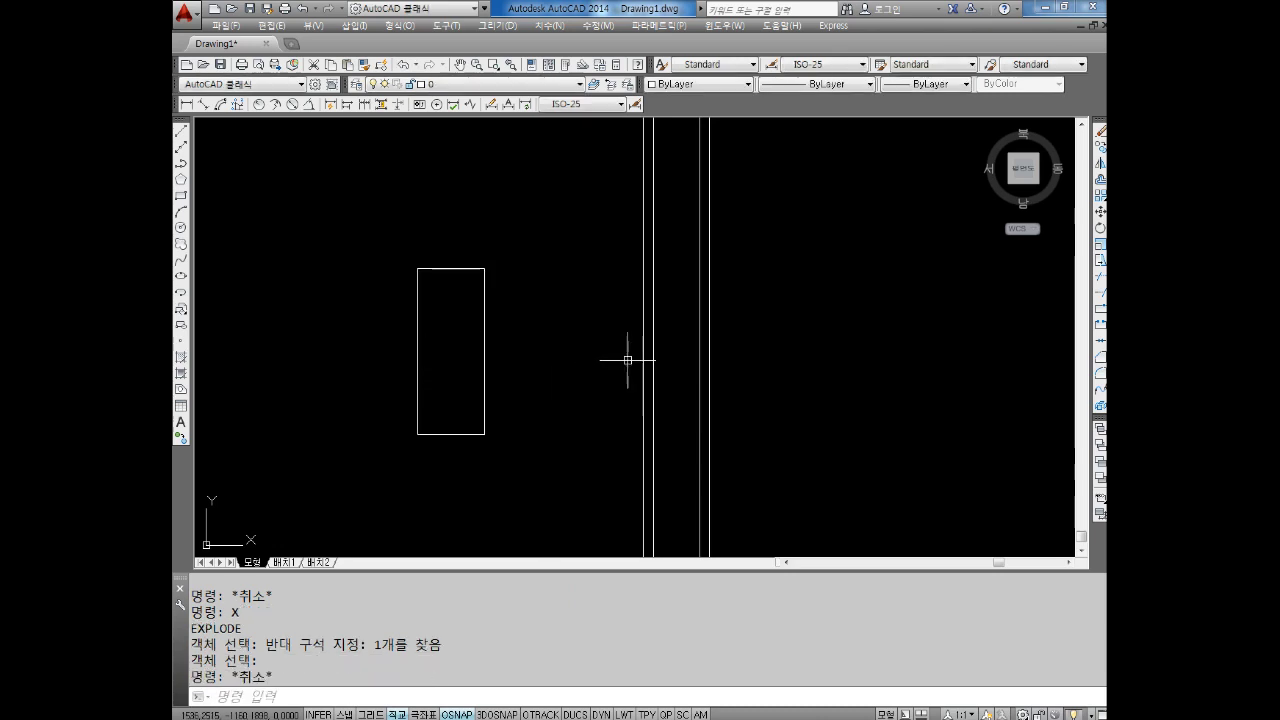
middle_drag(470, 337, 468, 328)
key(Escape)
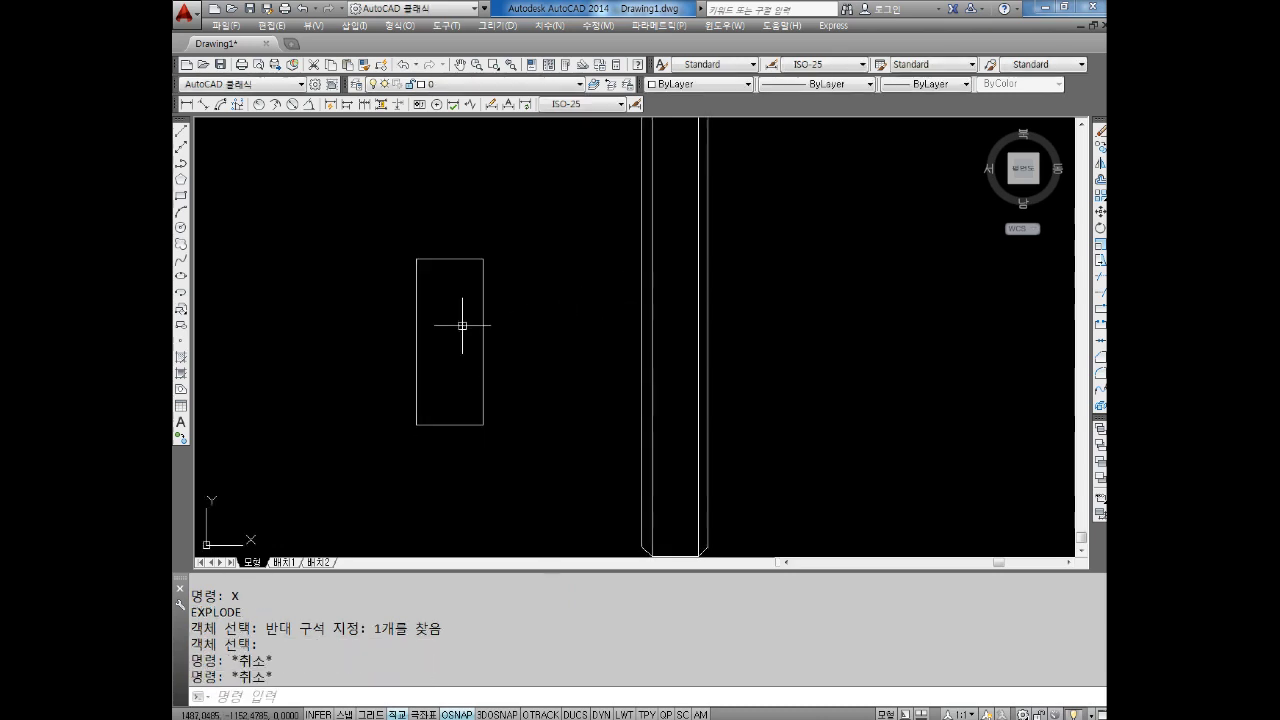
key(Escape)
Move three of its edges by the right-edge midpoint onto the bar's left side
text(m)
key(Return)
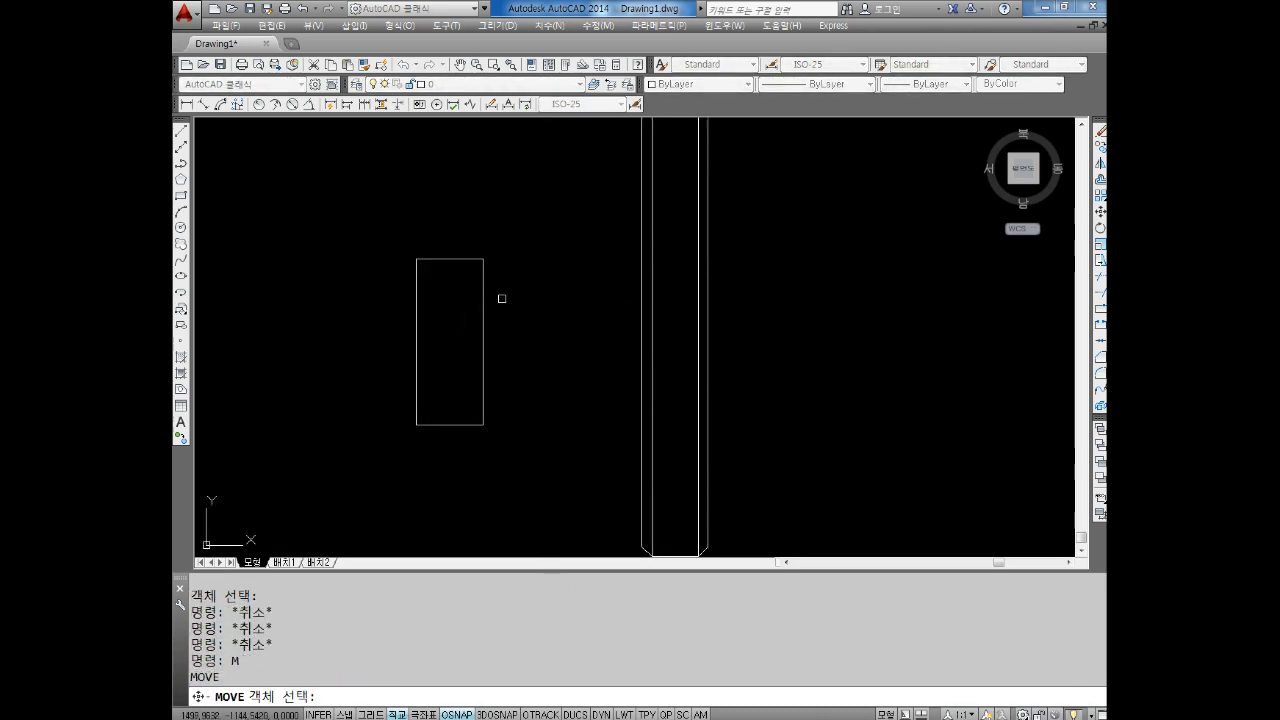
click(500, 294)
click(463, 343)
key(Escape)
key(Escape)
text(M)
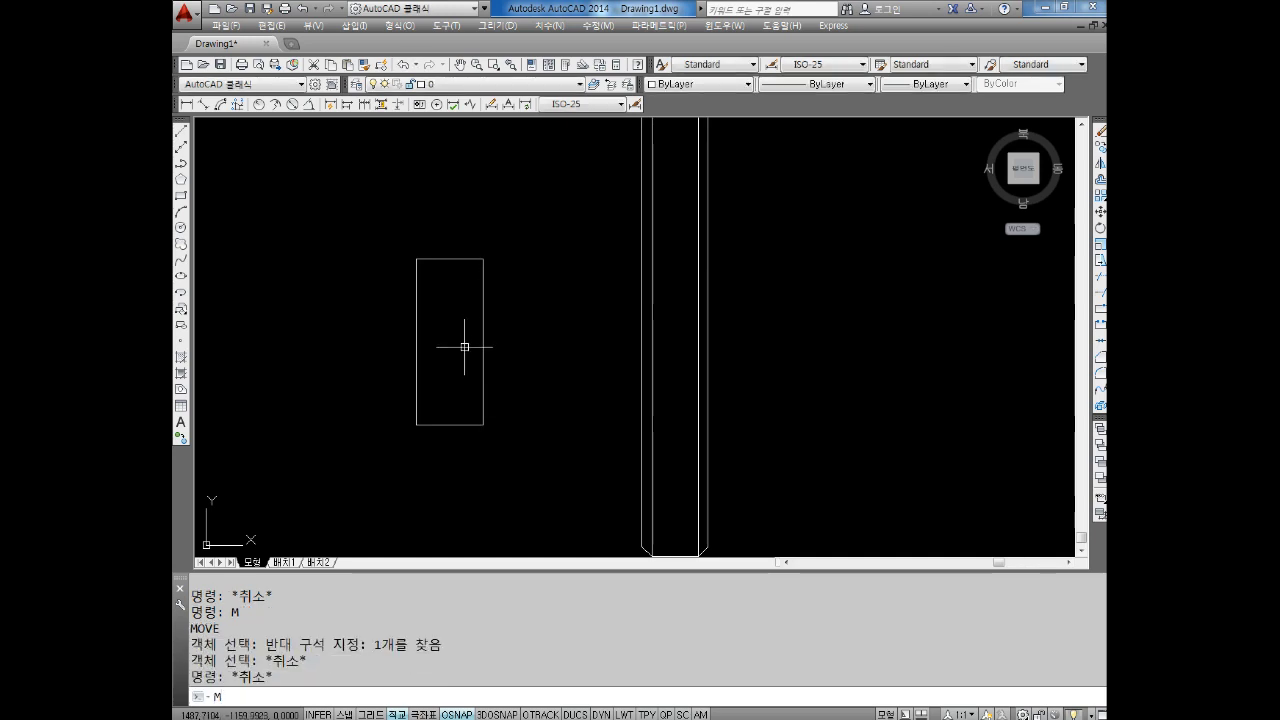
key(Return)
click(484, 236)
click(370, 472)
key(Return)
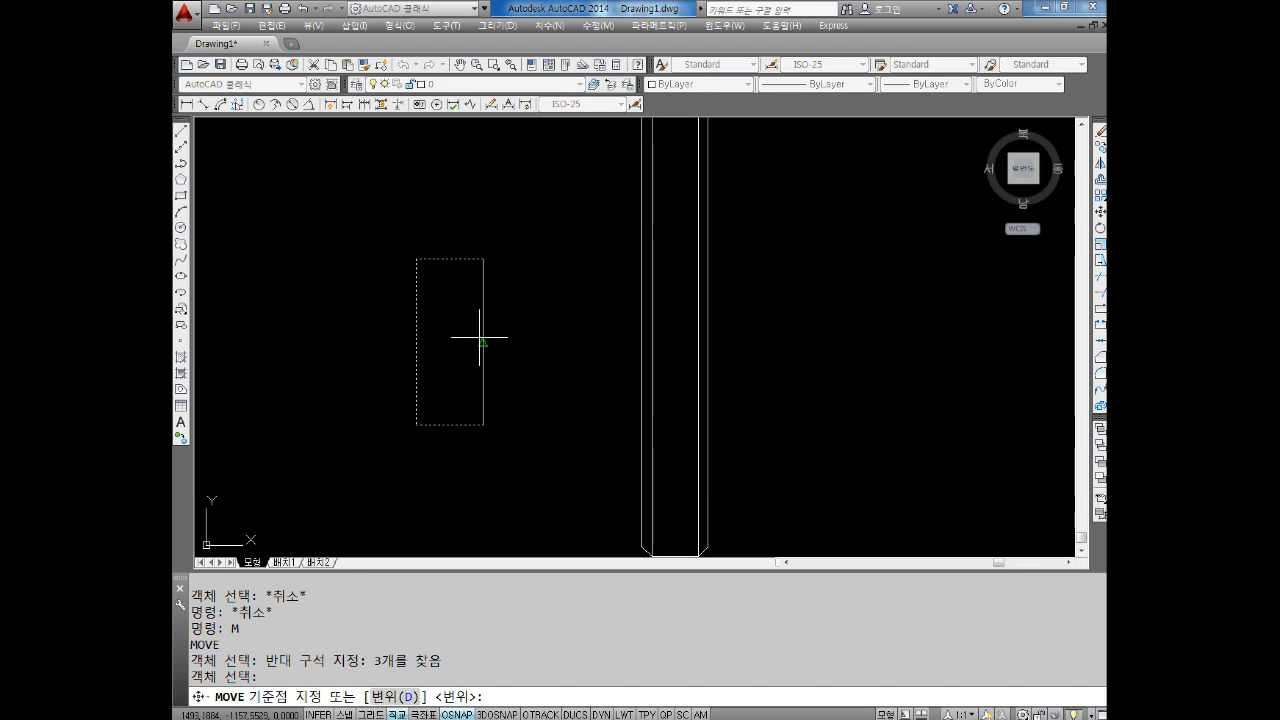
click(480, 344)
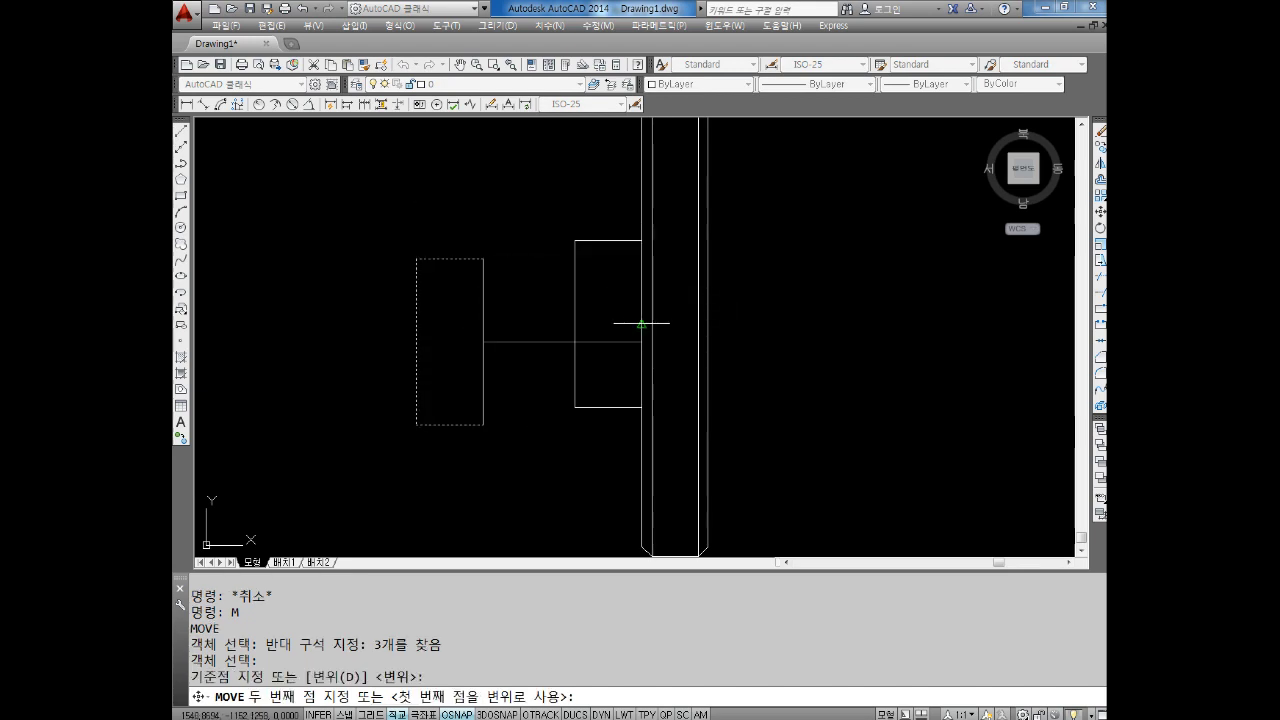
click(620, 320)
key(Escape)
Delete the leftover vertical line
key(Escape)
key(Escape)
click(486, 212)
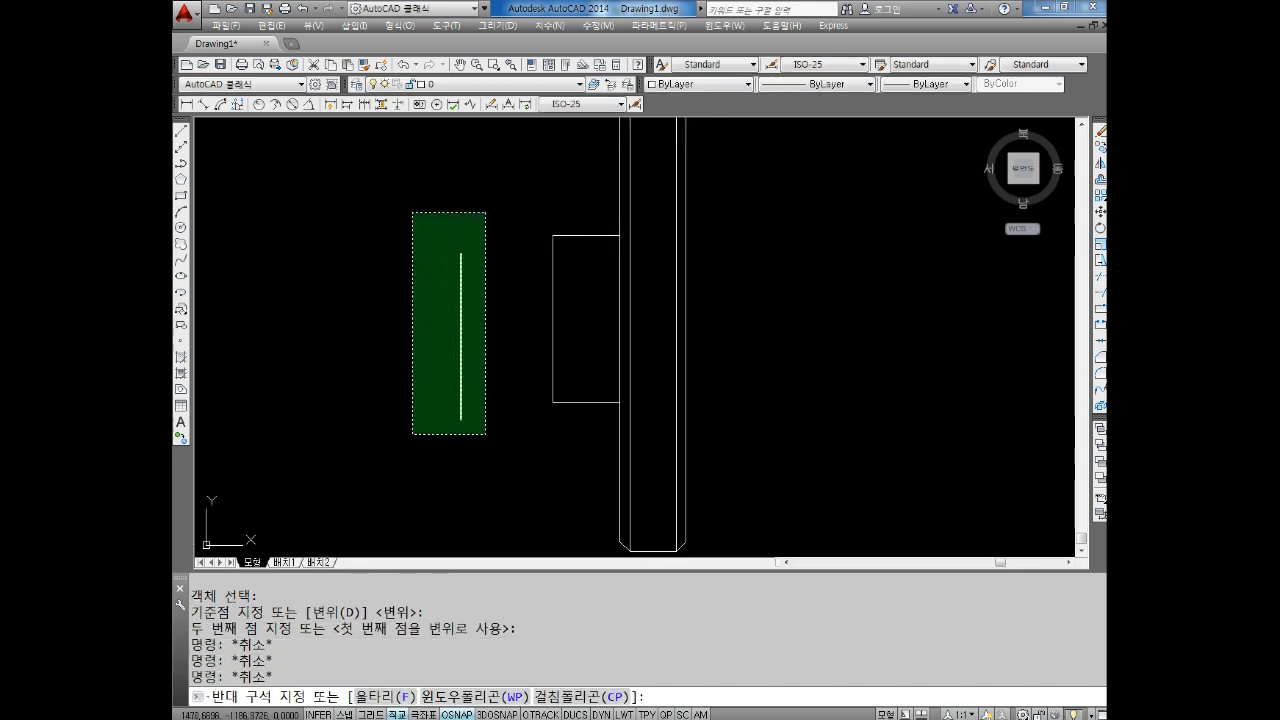
click(410, 436)
key(Delete)
scroll(483, 346, up, 1)
Set the chamfer distance to 1.5 and chamfer the small rectangle's top-left corner
key(Escape)
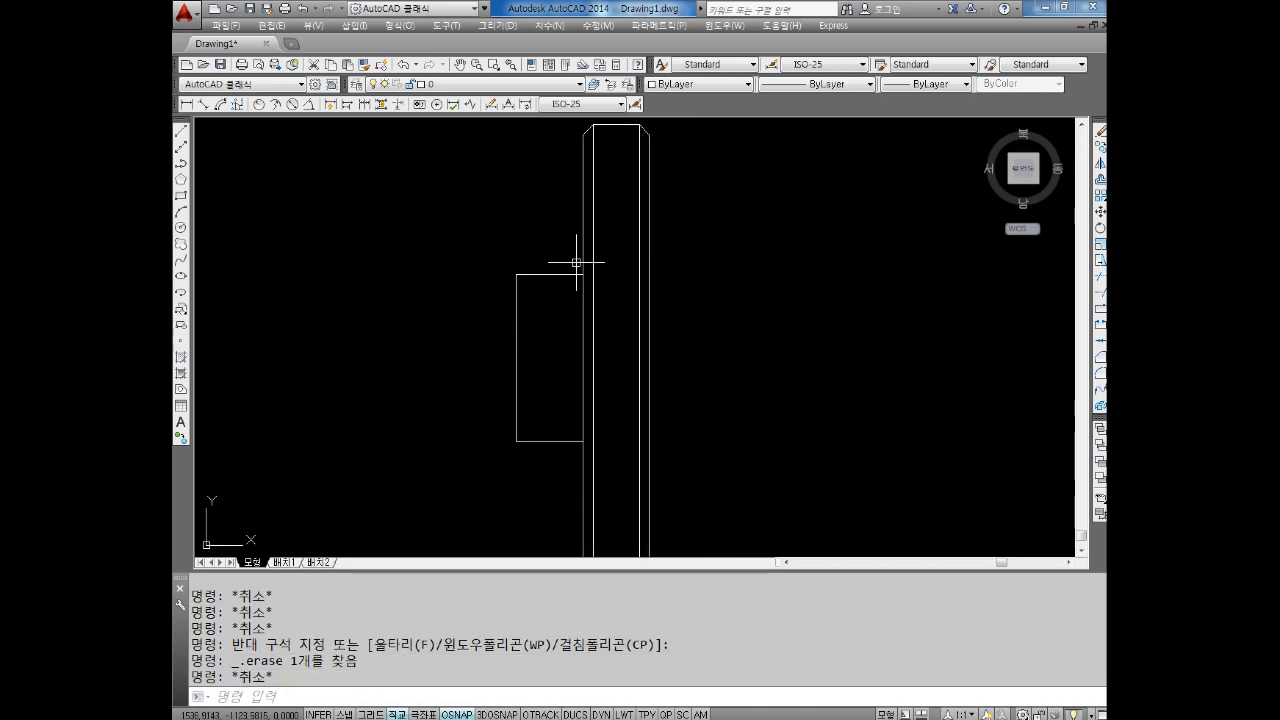
scroll(580, 265, up, 1)
key(Escape)
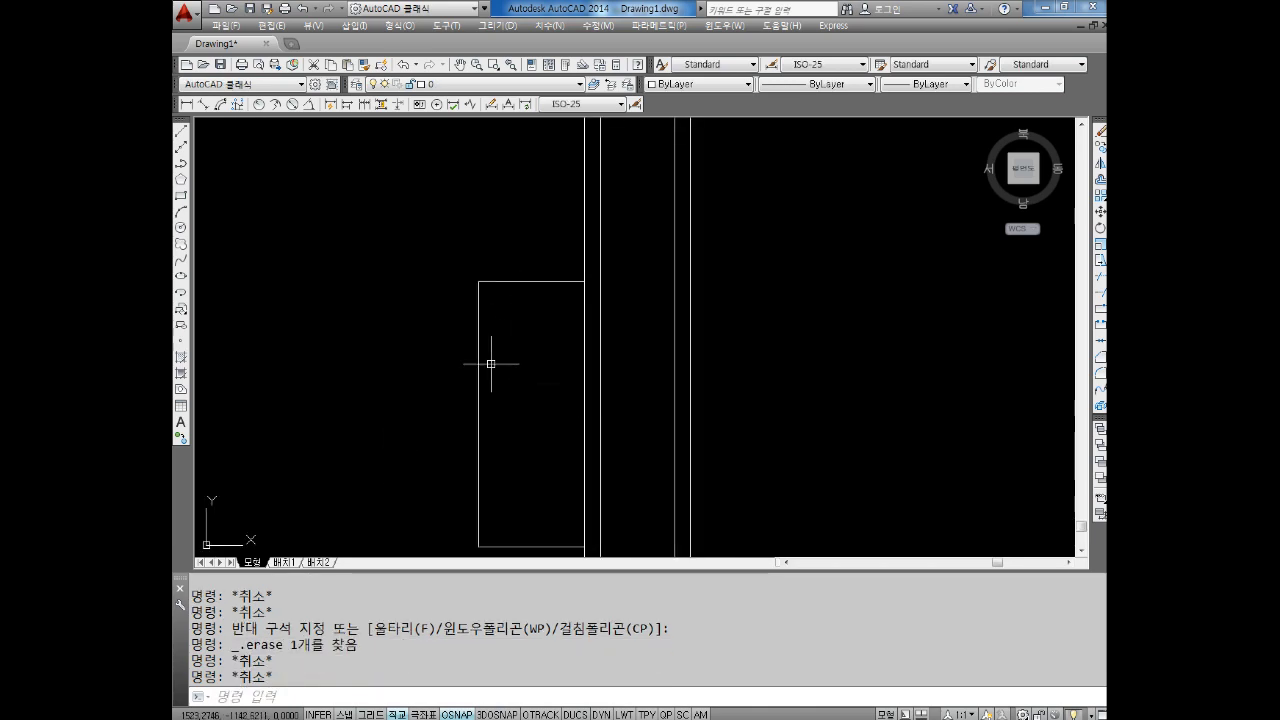
key(Escape)
key(Escape)
text(A)
key(Return)
text(D)
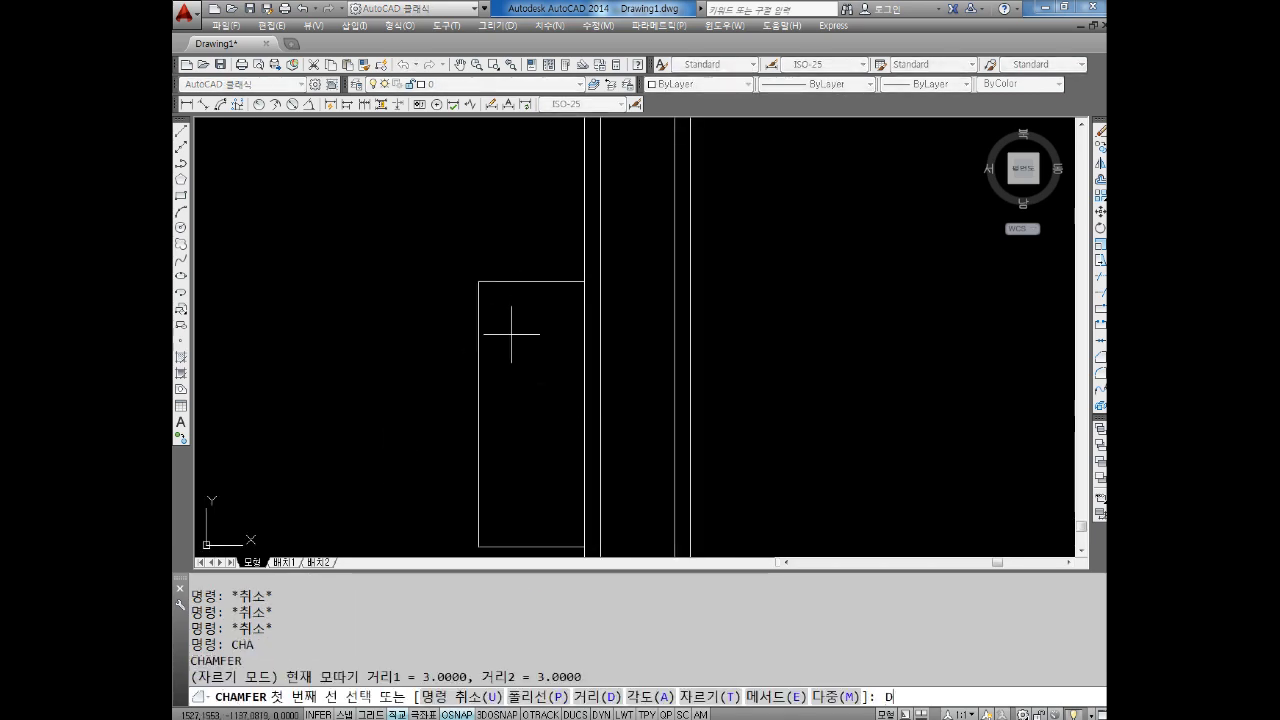
key(Return)
text(5)
key(Return)
key(Return)
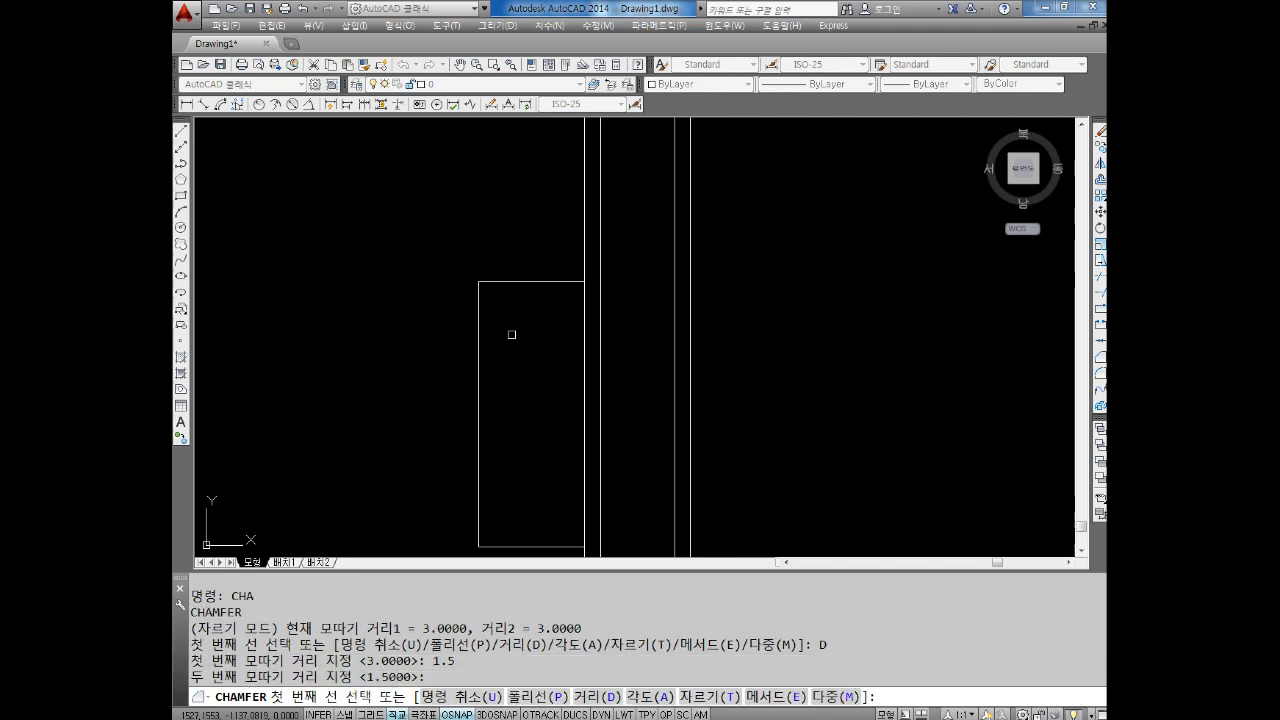
click(506, 282)
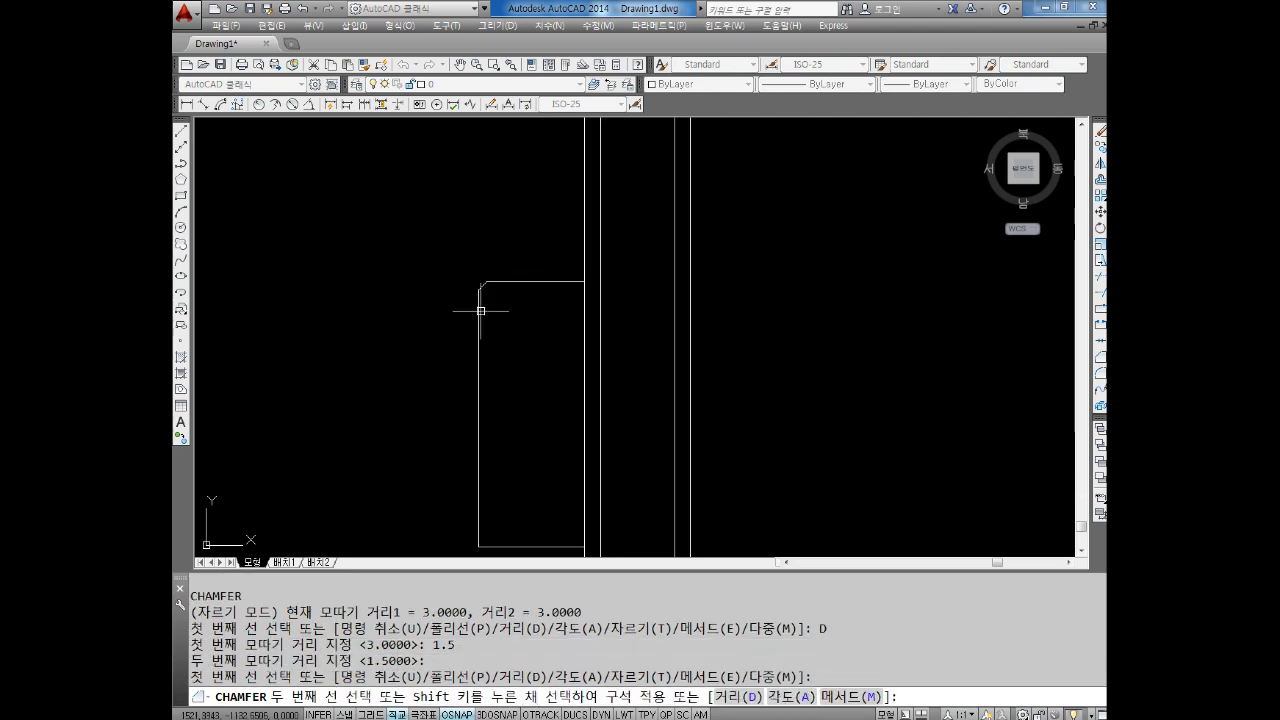
click(481, 311)
Chamfer the small rectangle's bottom-left corner by 1.5
key(Return)
click(488, 545)
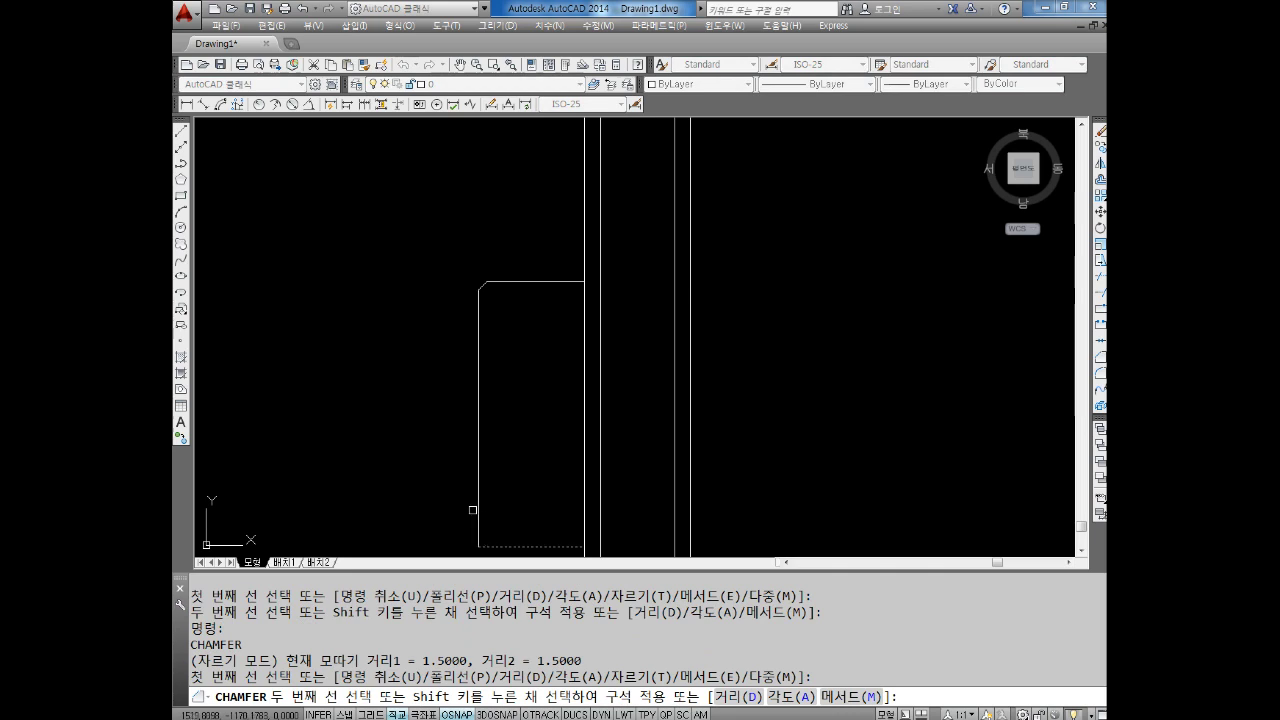
click(476, 512)
scroll(531, 449, up, 1)
scroll(537, 349, down, 1)
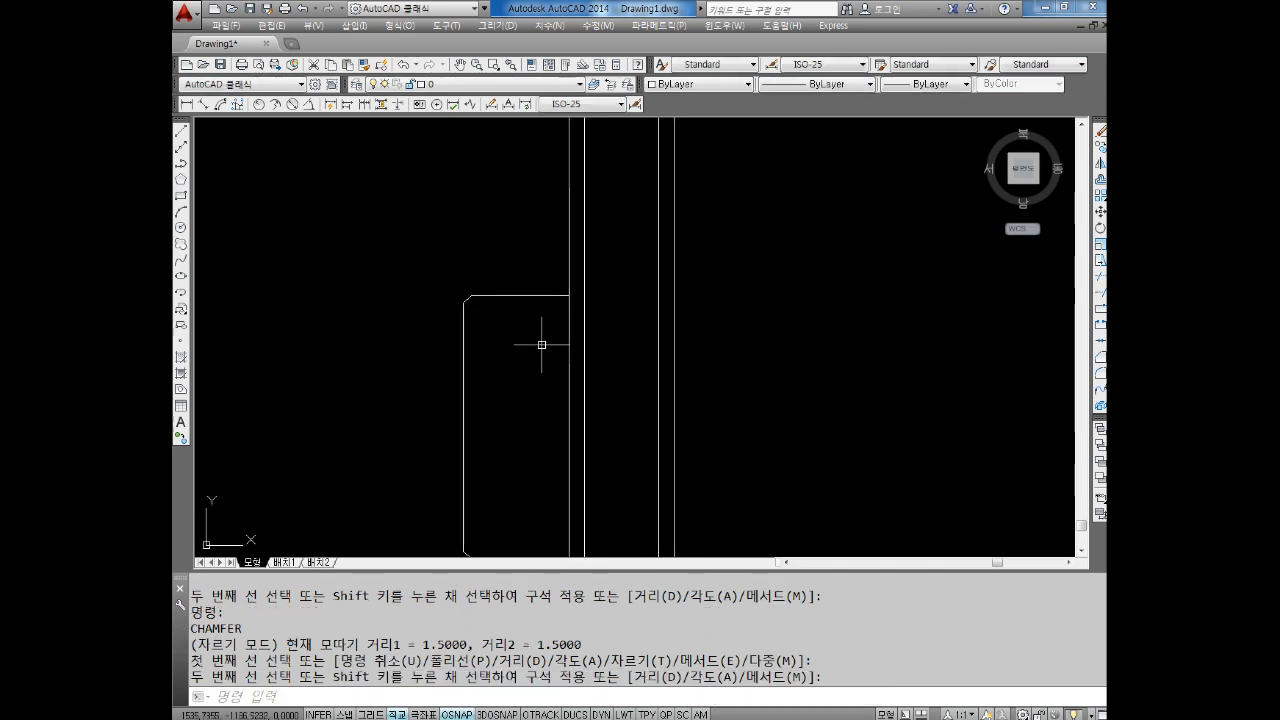
scroll(530, 320, up, 1)
key(Escape)
key(Escape)
key(Escape)
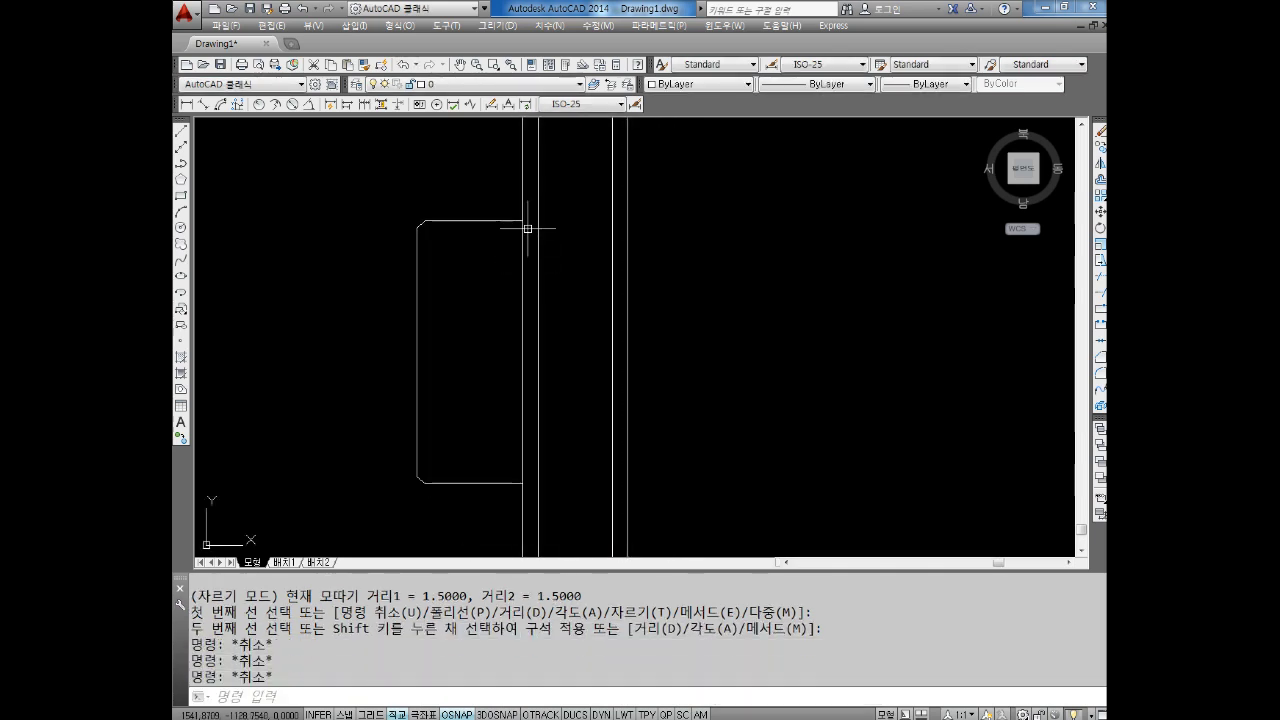
Set the fillet radius to 3 and fillet the small rectangle's corner edges
text(F)
key(Return)
text(R)
key(Return)
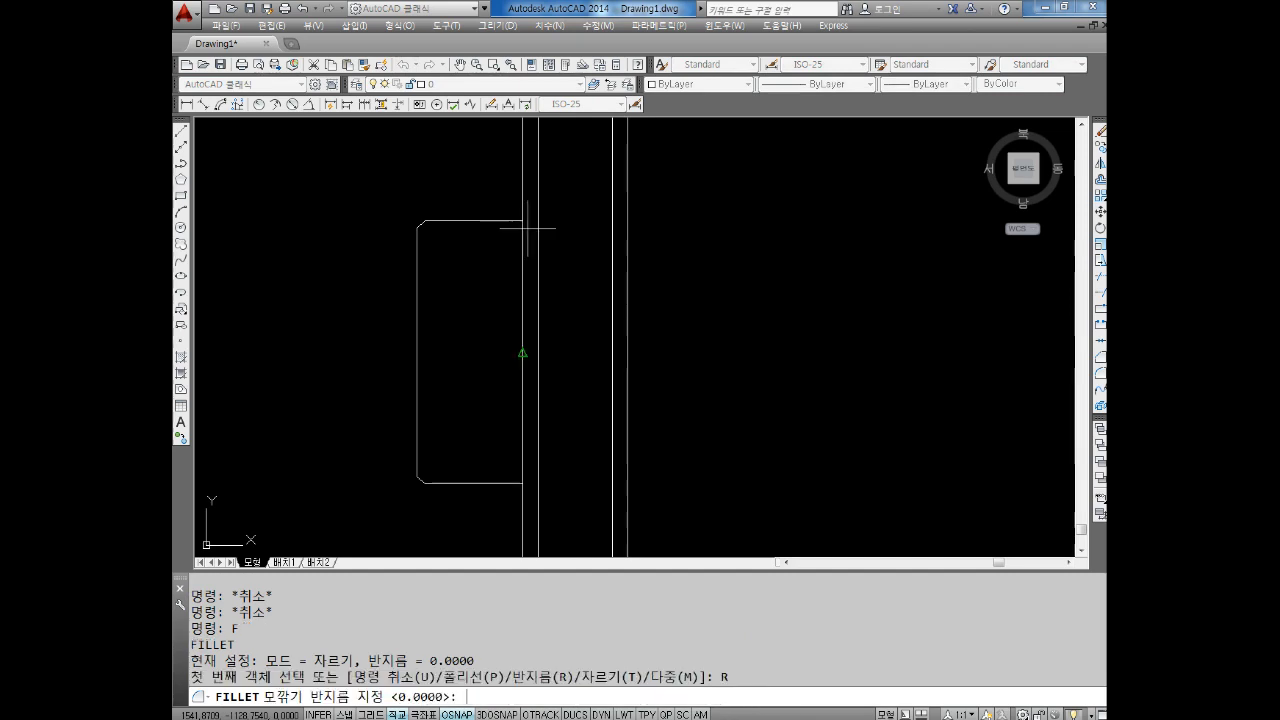
text(3)
key(Return)
middle_drag(491, 257, 491, 295)
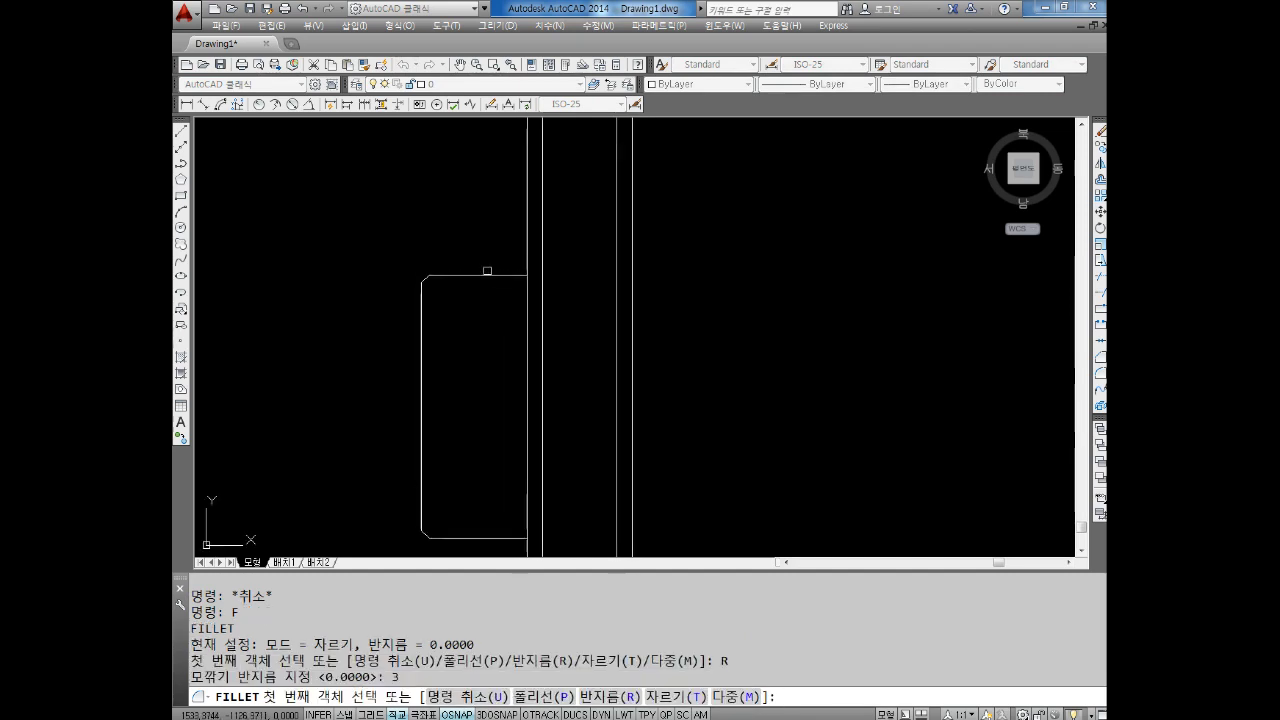
click(526, 237)
scroll(523, 229, down, 2)
middle_drag(586, 334, 528, 294)
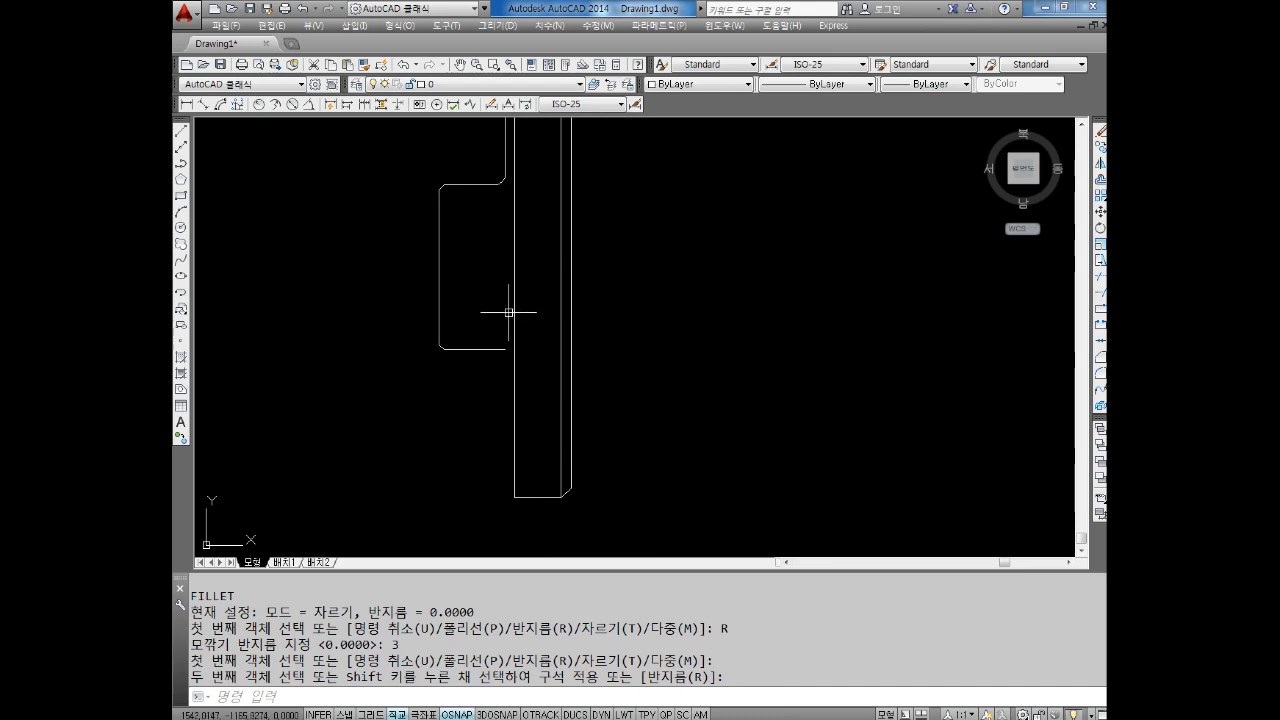
key(Escape)
key(Escape)
text(L)
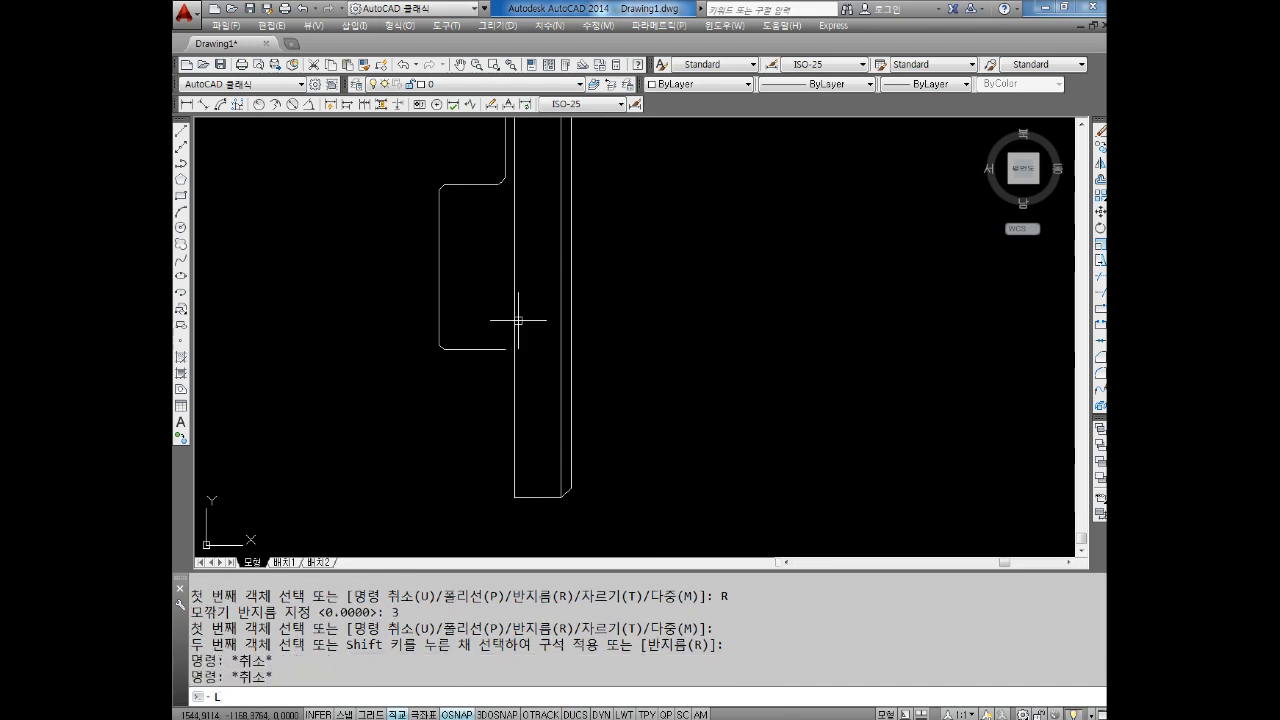
key(Escape)
text(L)
key(Return)
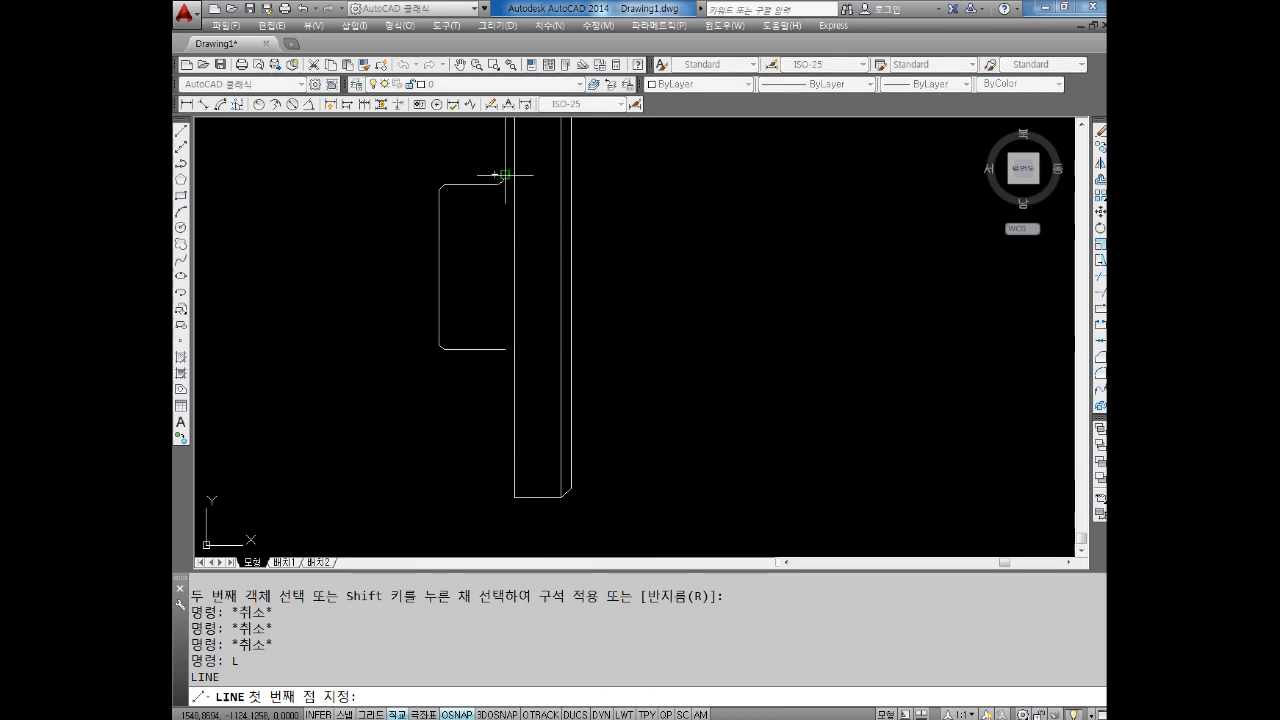
Draw a line from the rectangle's top corner to its bottom corner, then cancel it
click(500, 176)
click(505, 349)
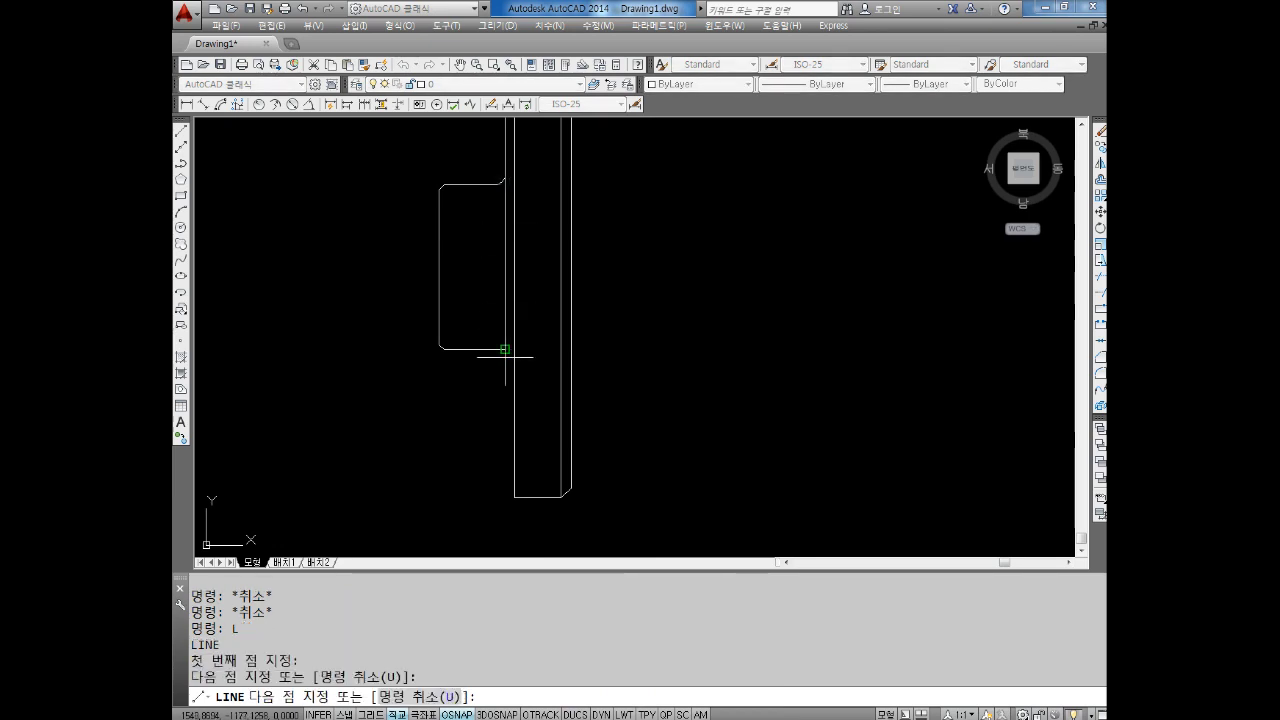
scroll(514, 497, down, 3)
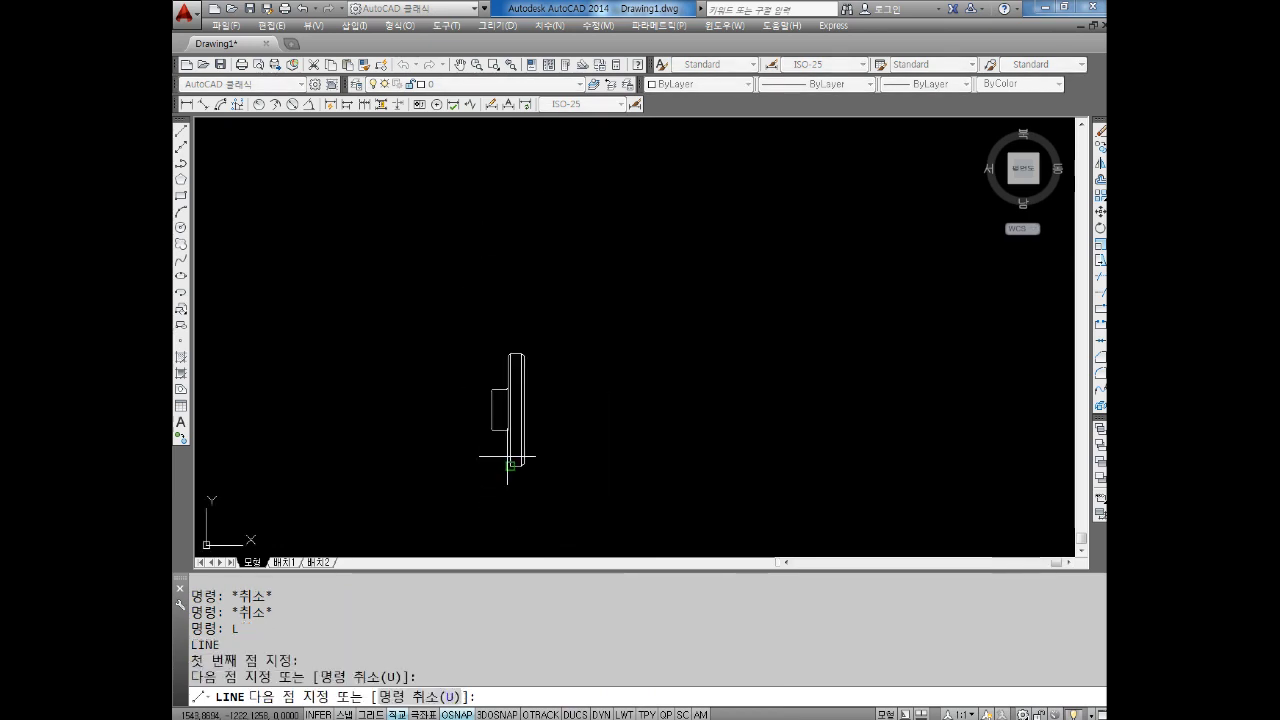
scroll(500, 480, up, 2)
scroll(503, 477, up, 1)
key(Escape)
key(Escape)
key(Escape)
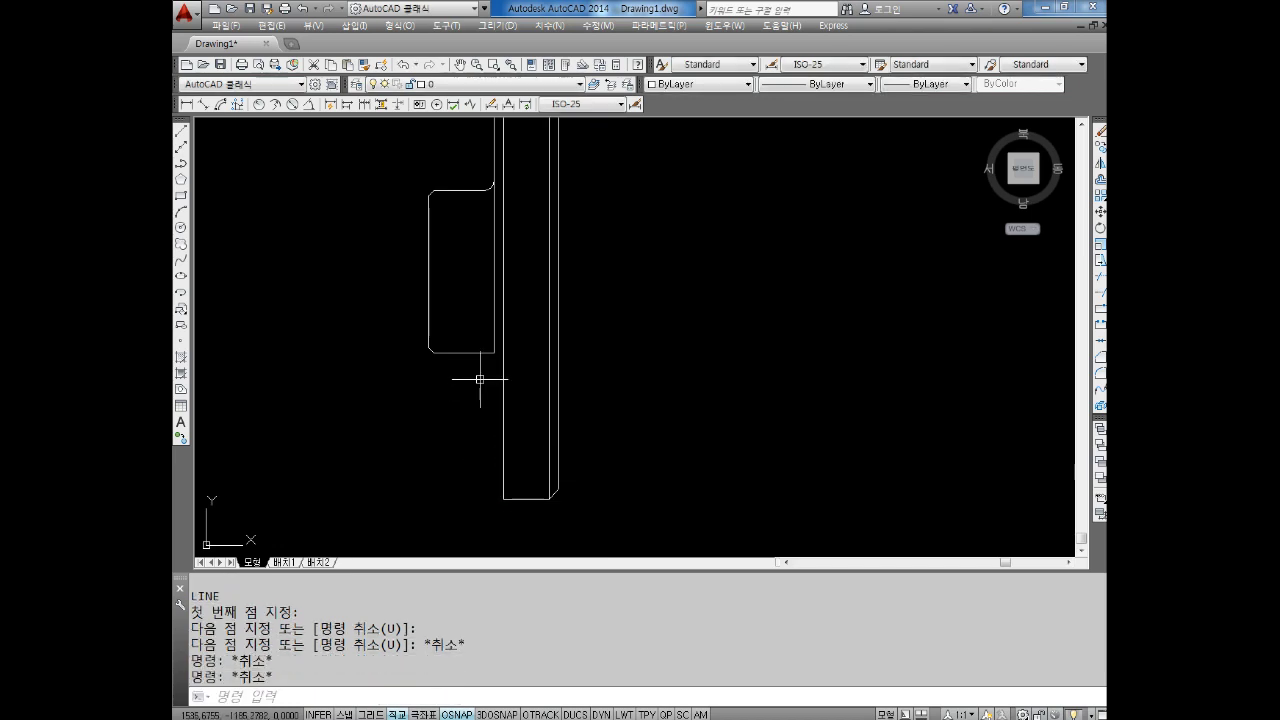
key(Escape)
key(Escape)
text(Y)
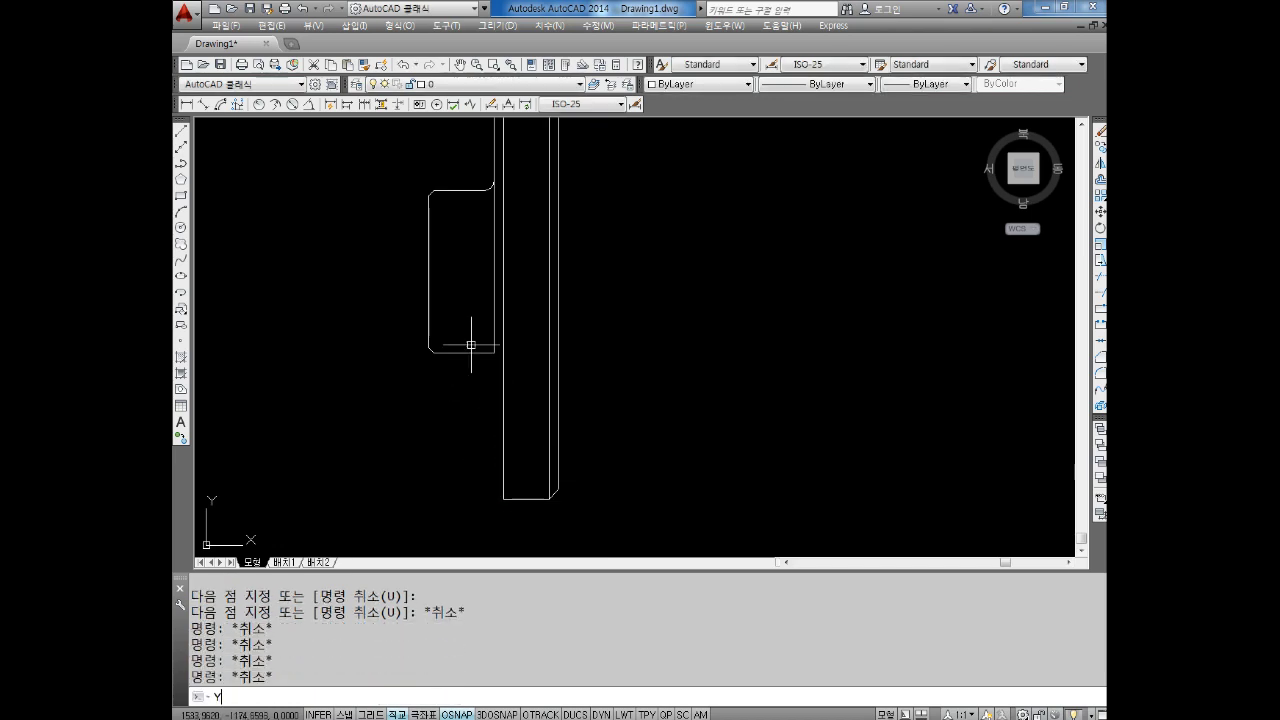
Undo the drawn line and several recent view changes with repeated U
key(Return)
key(u)
key(Return)
key(u)
key(Return)
key(u)
key(Return)
key(u)
key(Return)
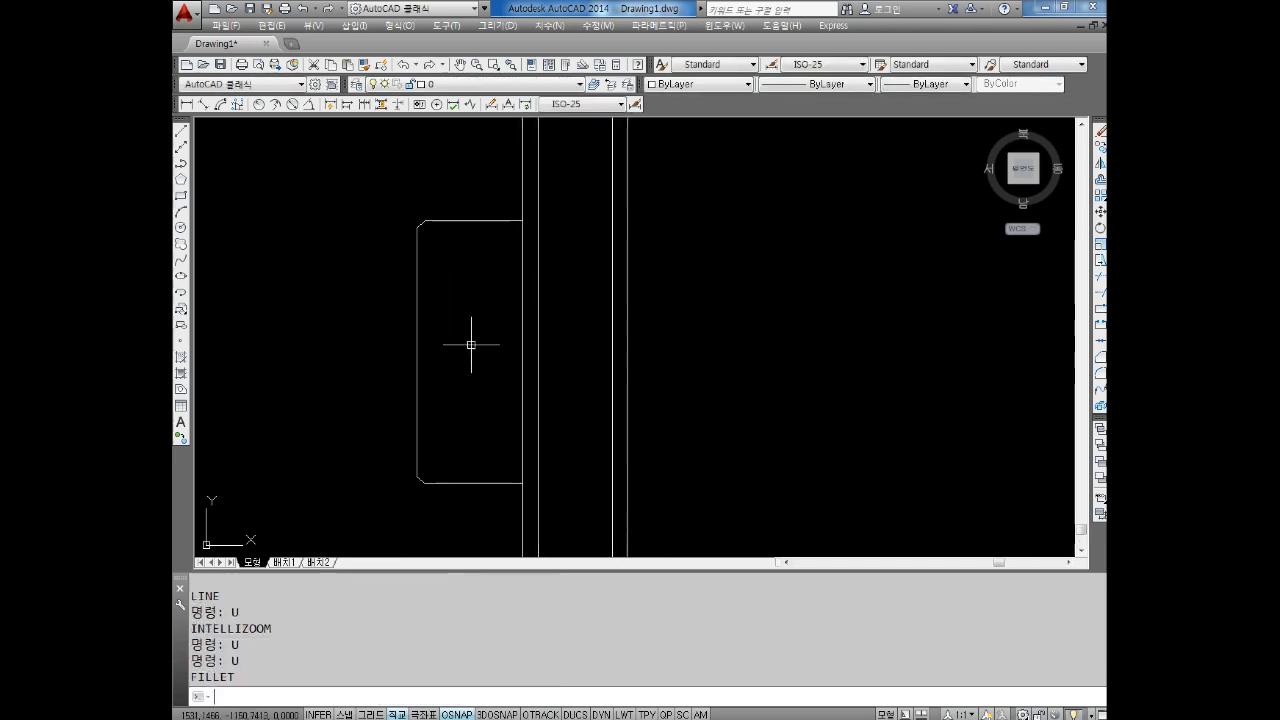
text(u)
key(Return)
Keep undoing to remove the fillet, the chamfers, the vertical-line erase and the earlier move
key(Return)
key(u)
key(Return)
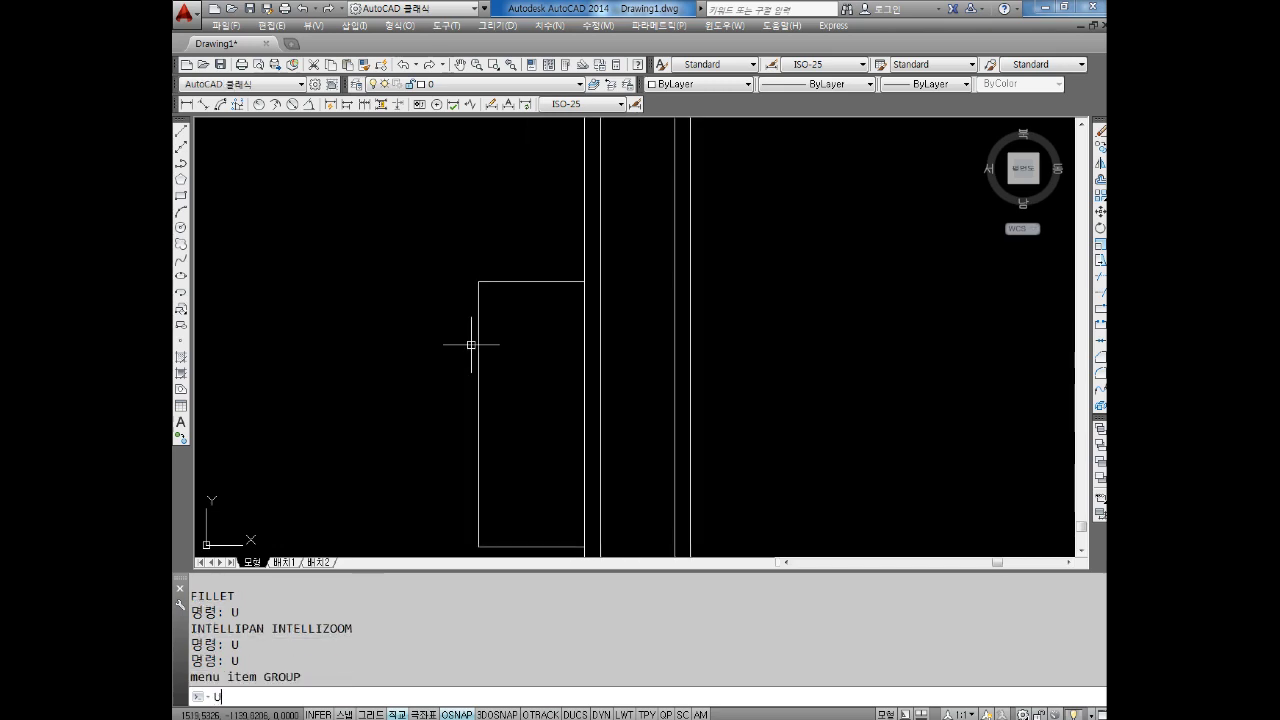
key(u)
key(Return)
key(u)
key(Return)
key(u)
key(Return)
key(u)
key(Return)
key(u)
key(Return)
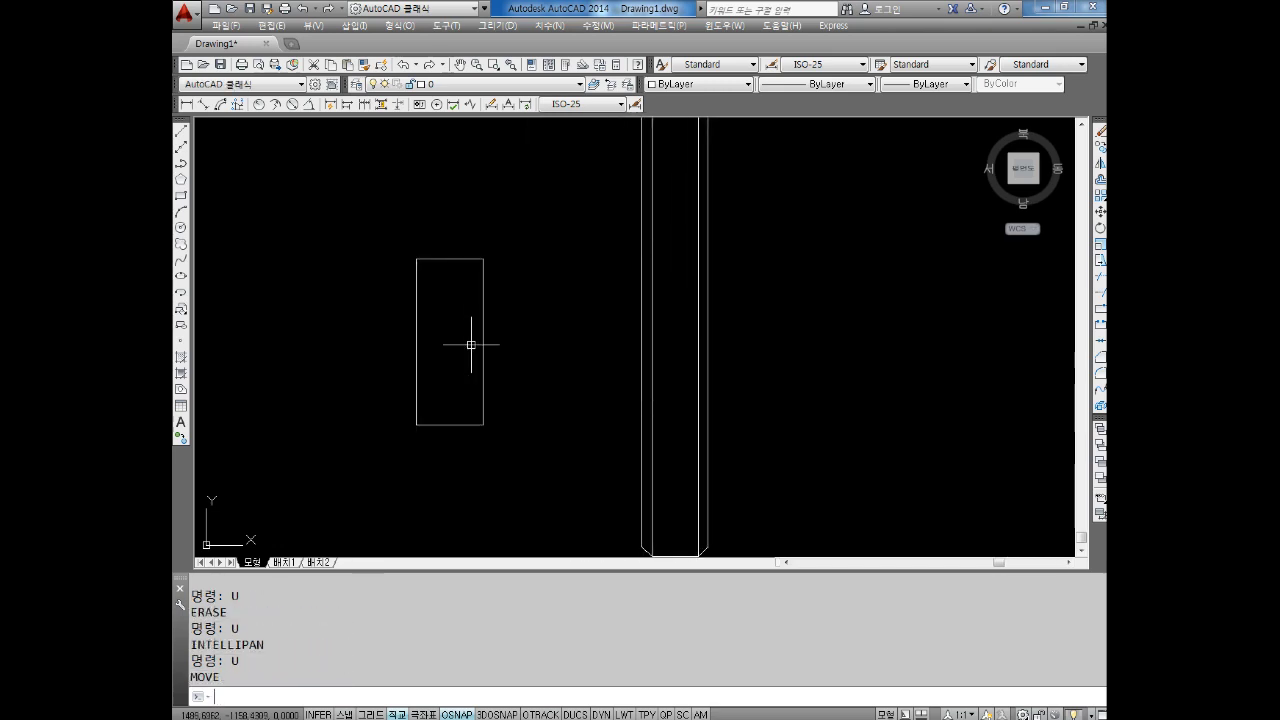
text(u)
key(Return)
key(Escape)
key(Escape)
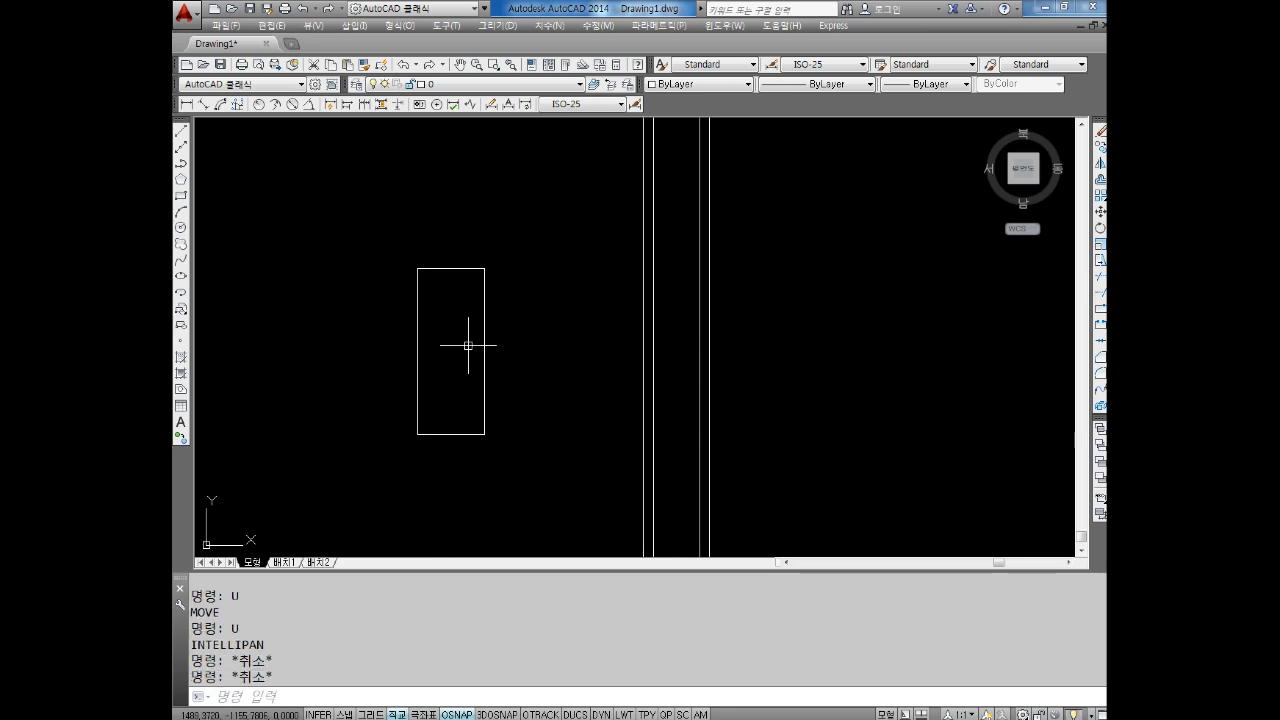
Window-select the rectangle, clear the selection, and undo the rectangle's explode
click(500, 200)
click(466, 289)
key(Escape)
key(Escape)
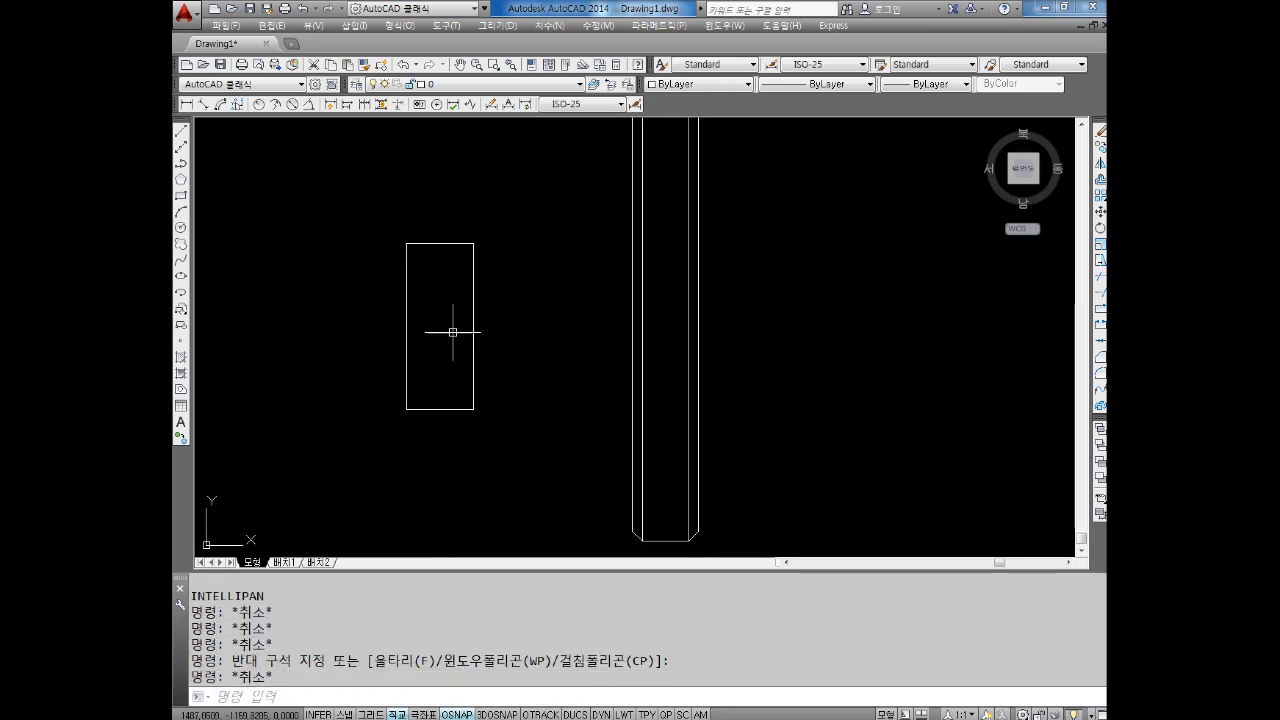
key(u)
key(Return)
Undo two more earlier steps and clear the selection
key(u)
key(Return)
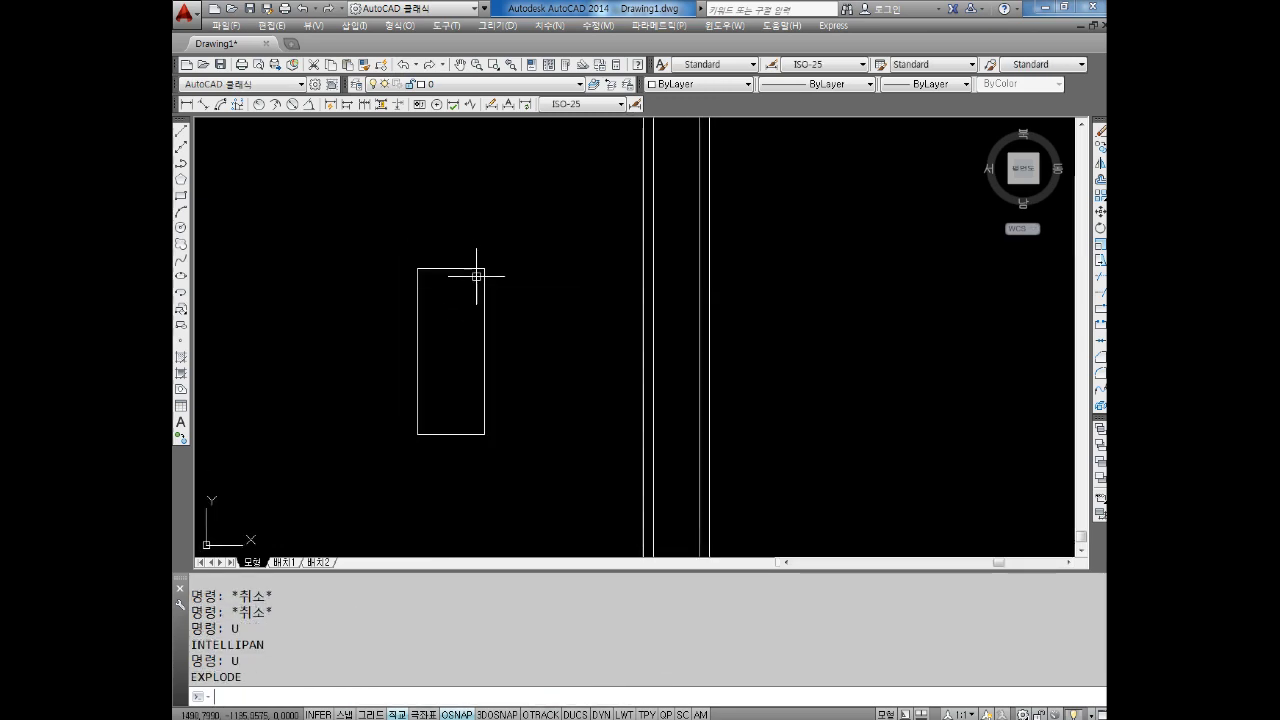
key(u)
key(Return)
scroll(451, 267, down, 4)
key(Escape)
Try several window selections around the rectangle, panning to centre it, then clear them
click(514, 214)
click(428, 300)
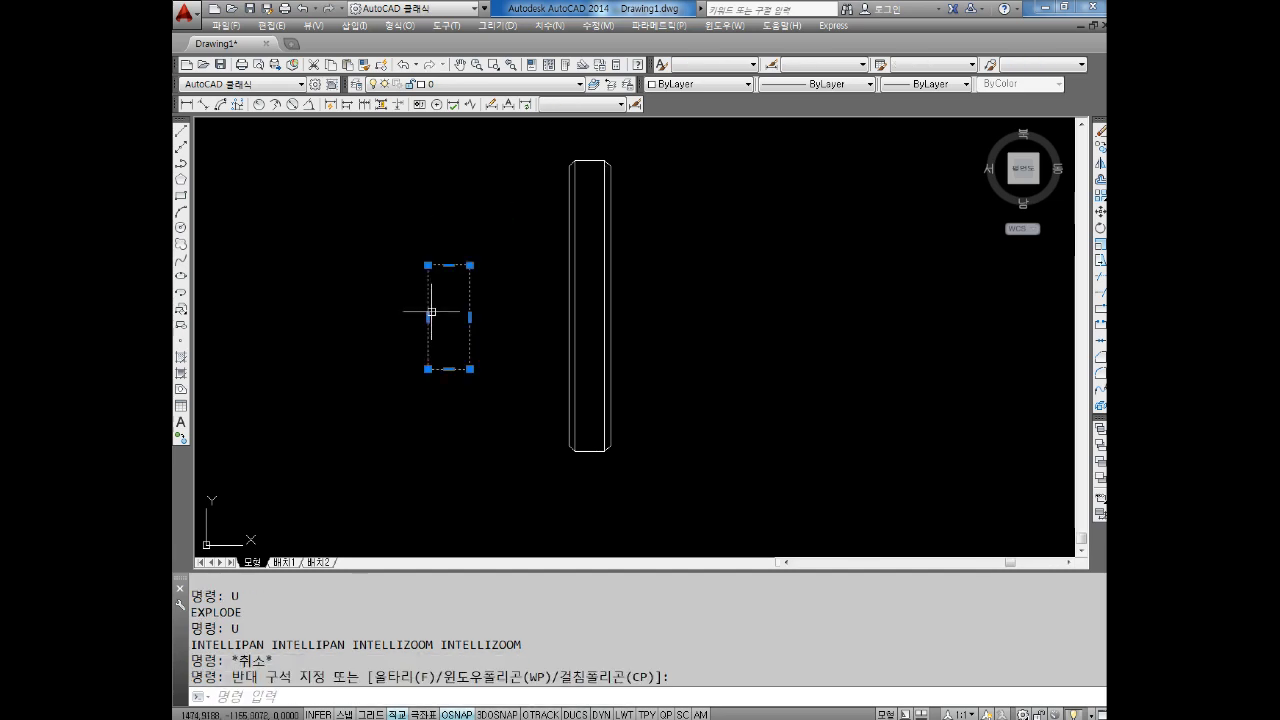
key(Escape)
scroll(470, 268, up, 2)
key(Escape)
click(461, 265)
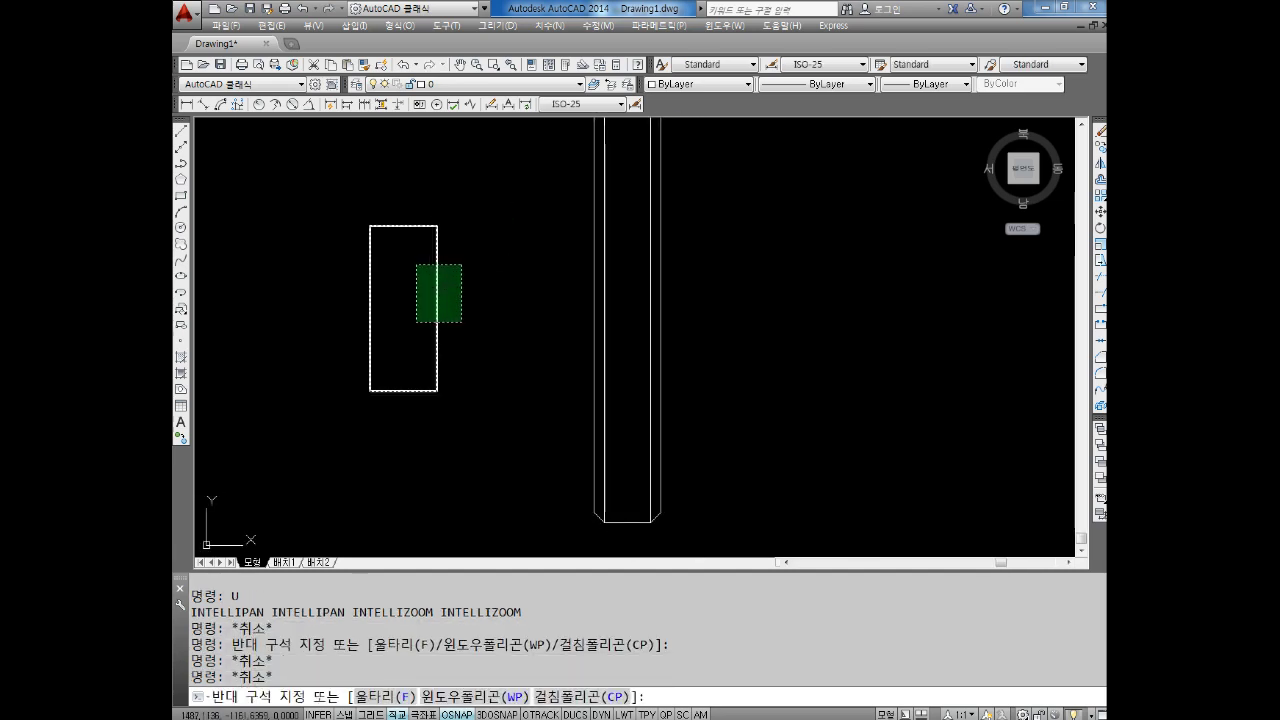
middle_drag(423, 325, 444, 346)
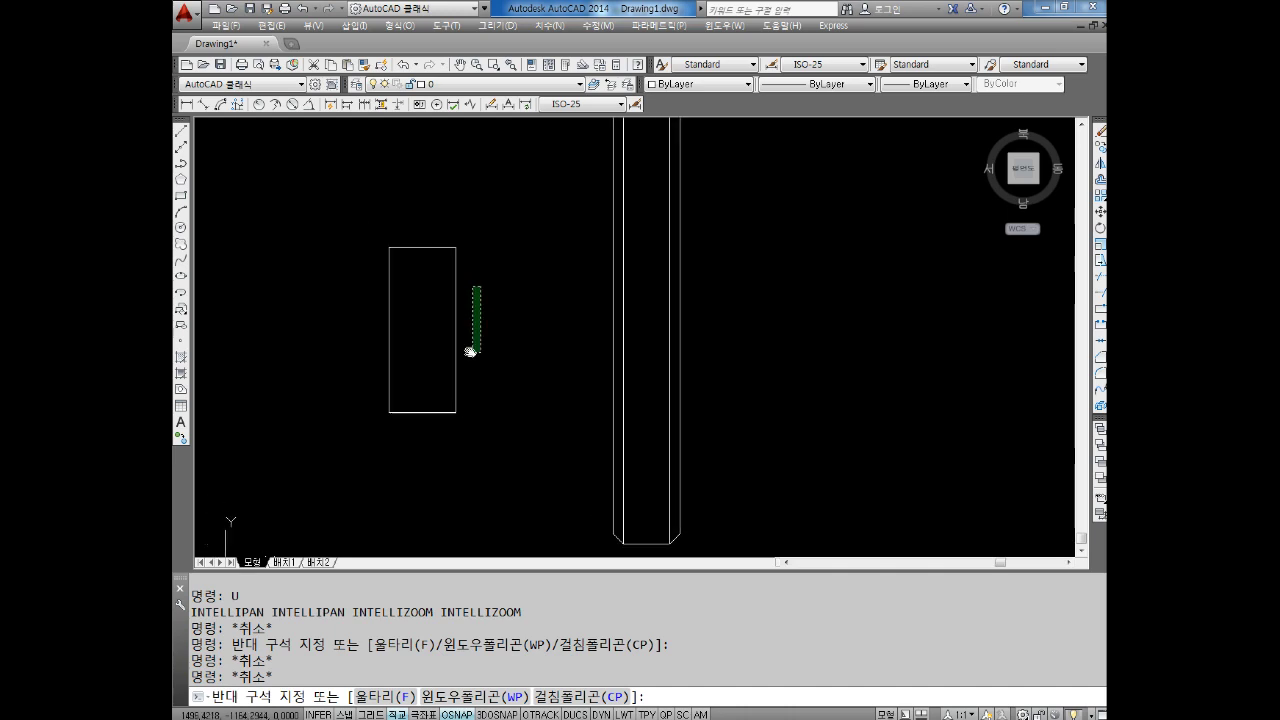
key(Escape)
key(Escape)
key(Escape)
key(Escape)
click(471, 293)
click(451, 331)
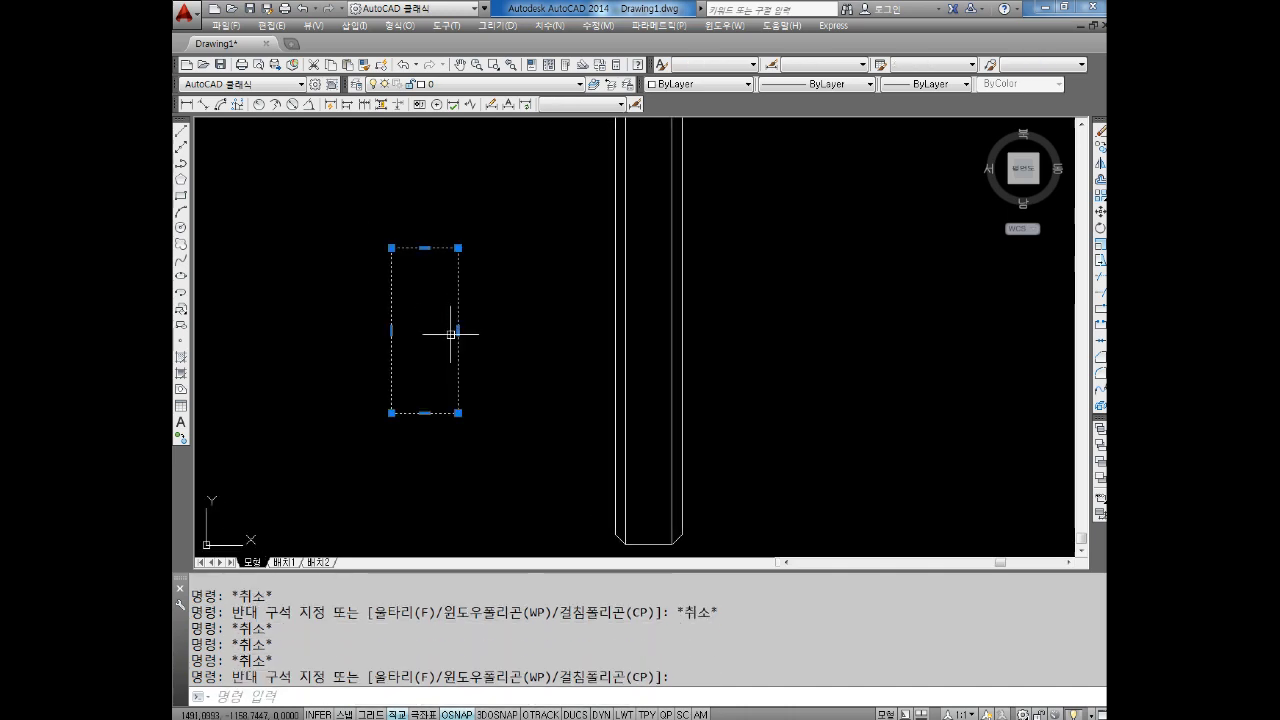
key(Escape)
key(Escape)
Explode the rectangle into separate lines with X
key(Escape)
key(Escape)
key(Escape)
text(x)
key(Return)
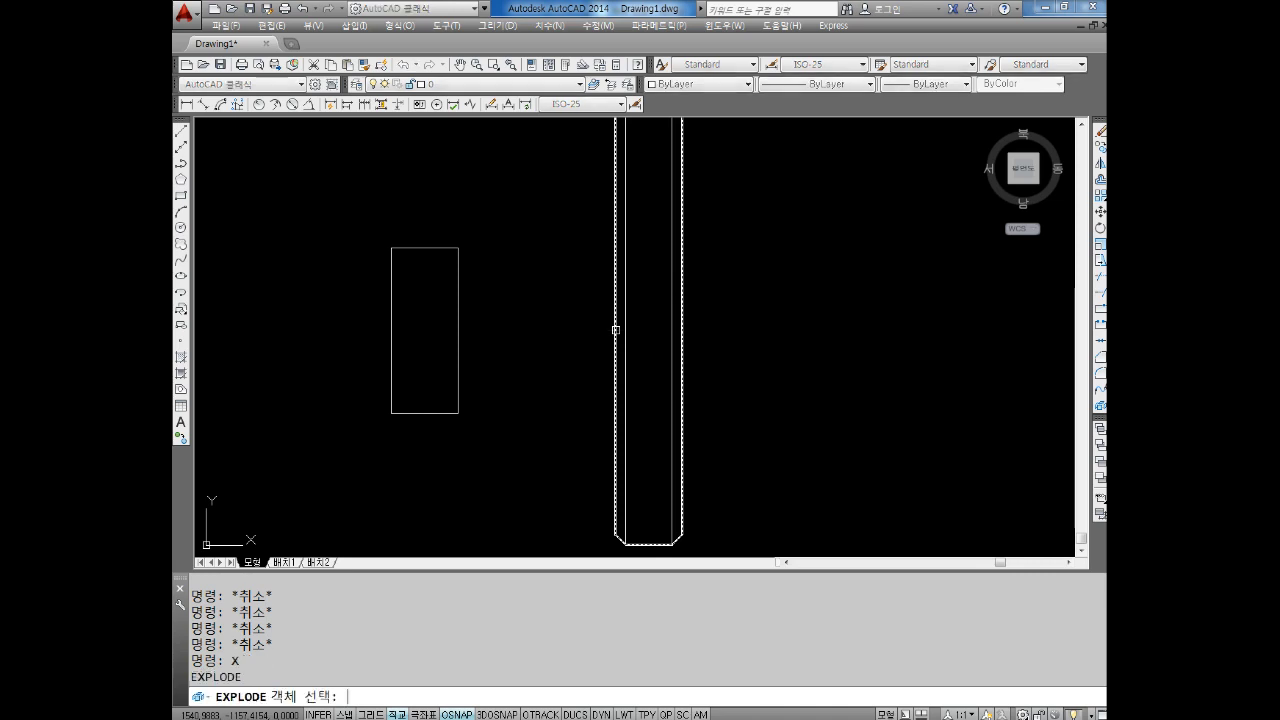
key(Escape)
key(Escape)
key(Escape)
text(x)
key(Return)
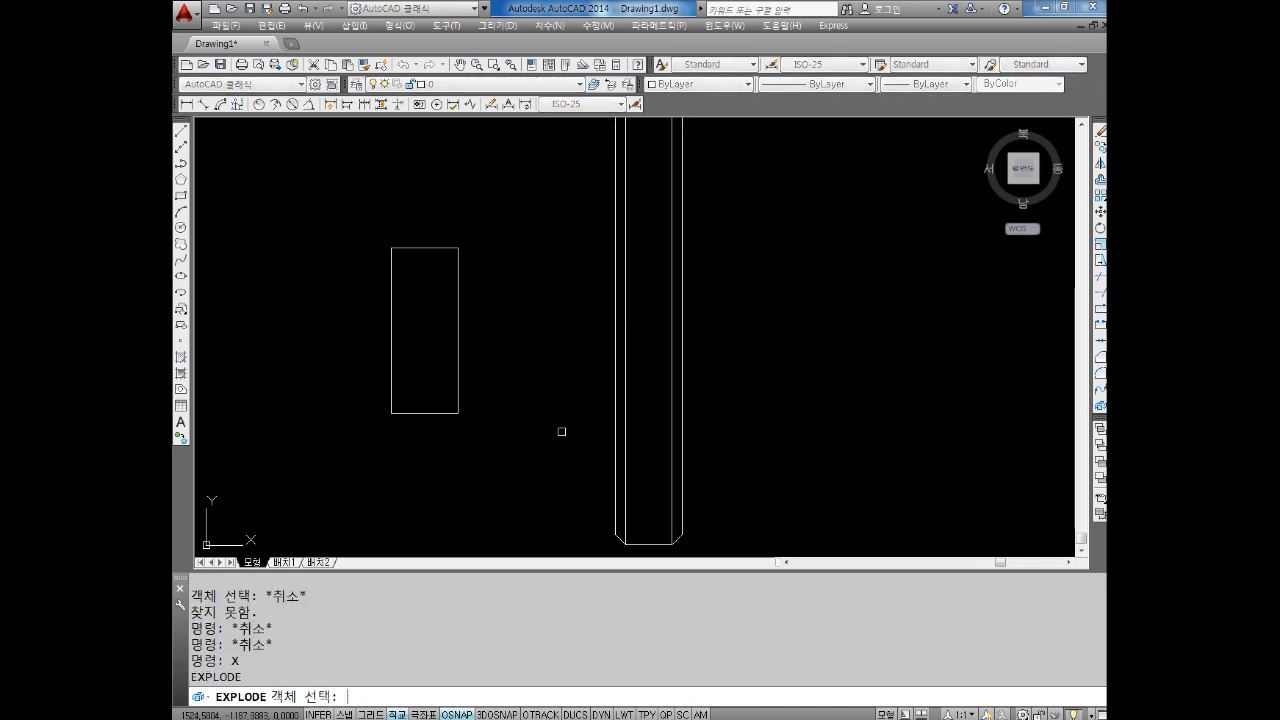
click(510, 344)
click(443, 393)
key(Return)
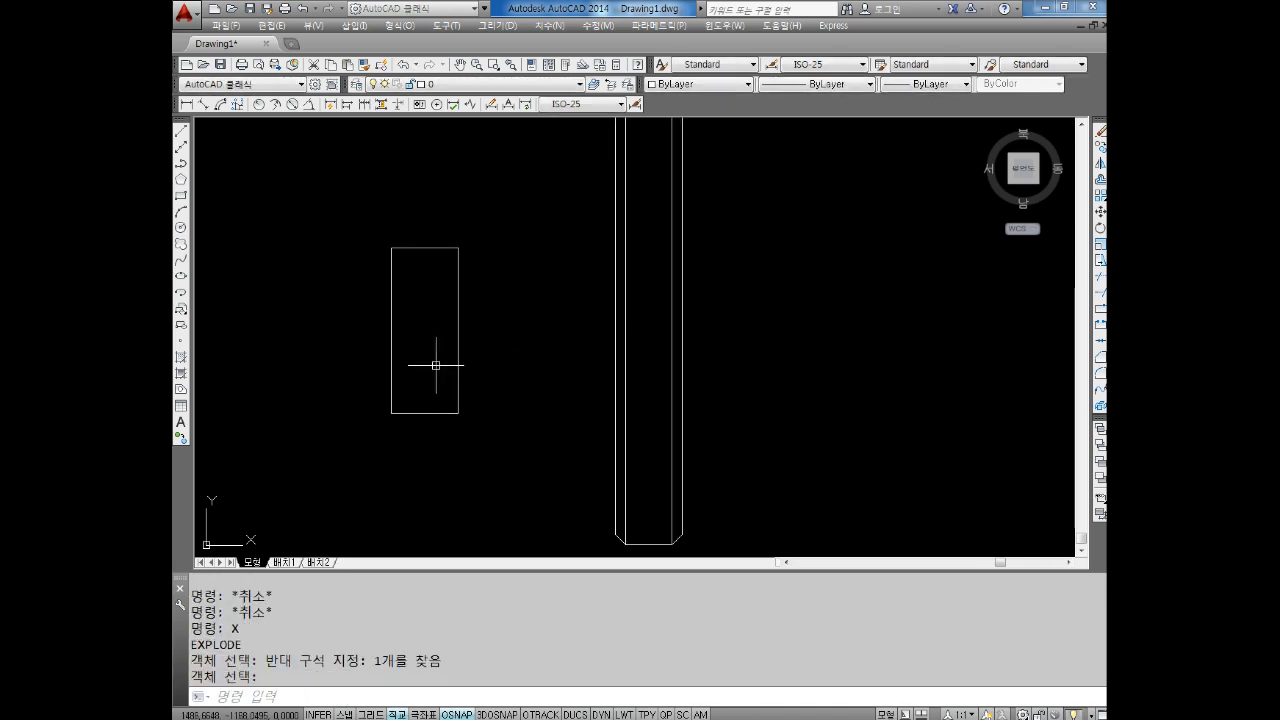
Crossing-select the rectangle's top, left and bottom lines, clearing and retrying the selection
click(435, 214)
click(349, 456)
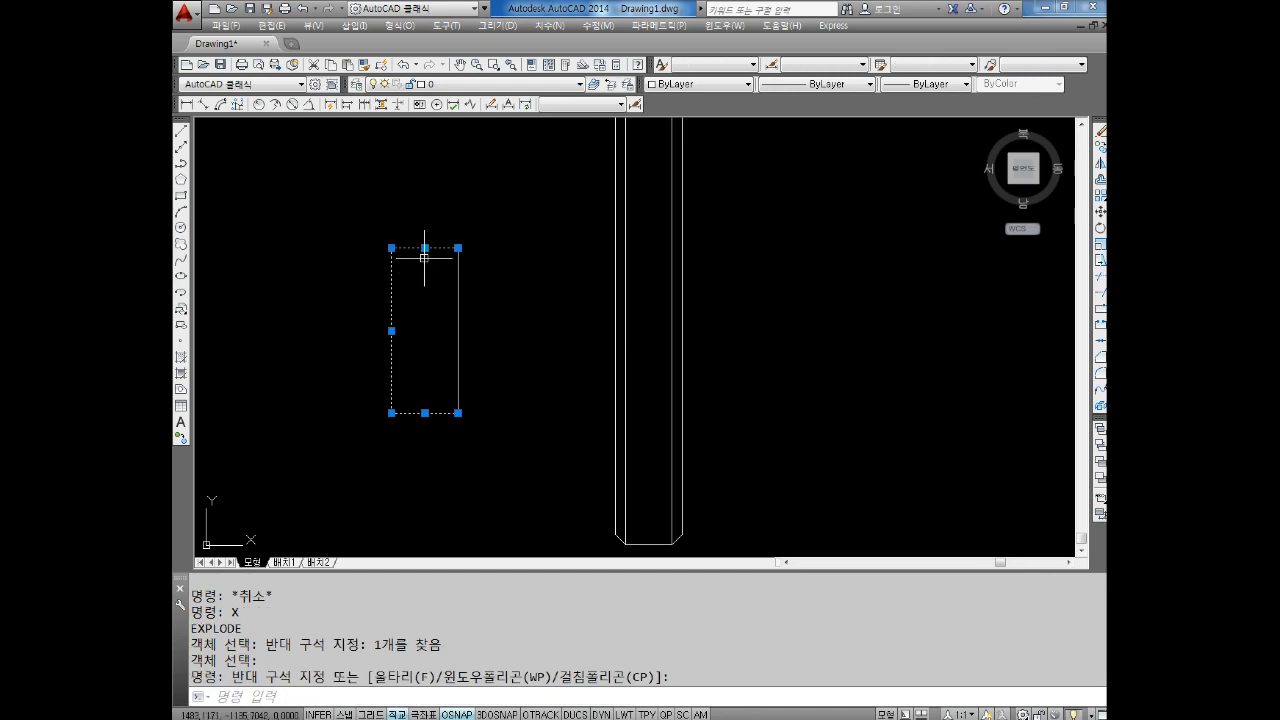
key(Escape)
click(435, 214)
click(409, 400)
key(Escape)
middle_drag(409, 400, 401, 428)
Reselect the top, left and bottom lines and the right line, then clear and start MOVE
click(406, 248)
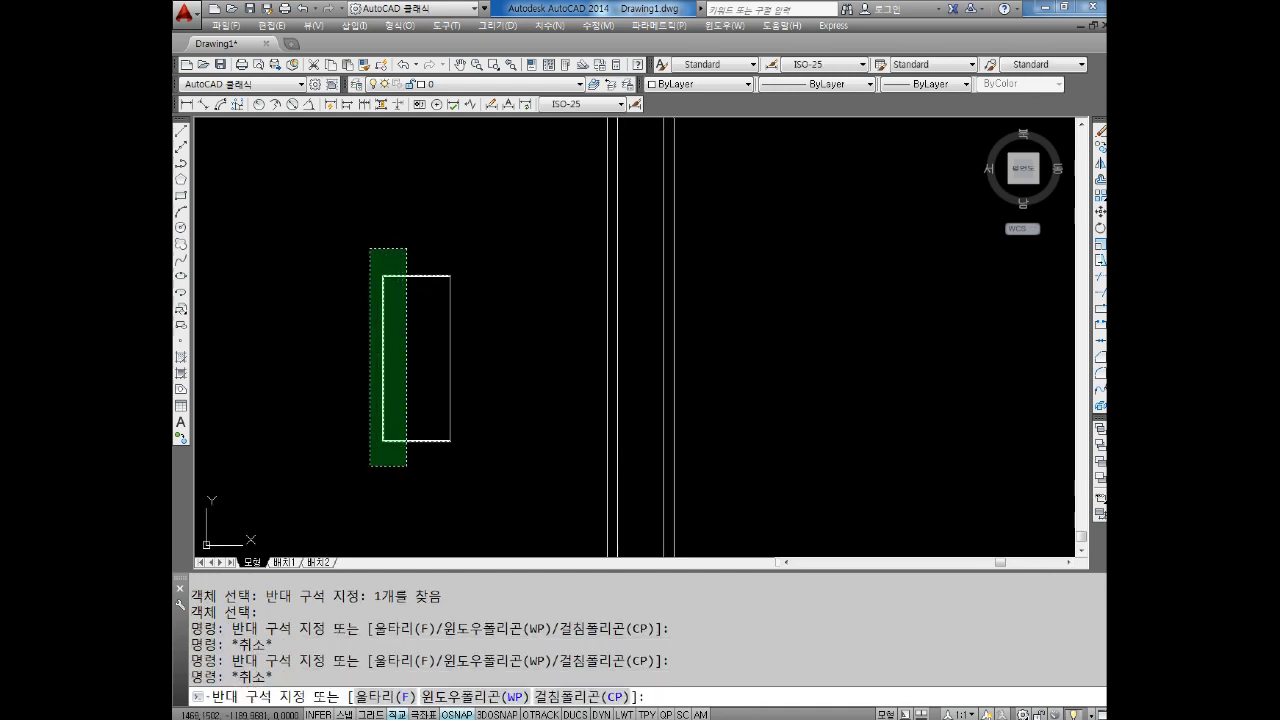
click(370, 466)
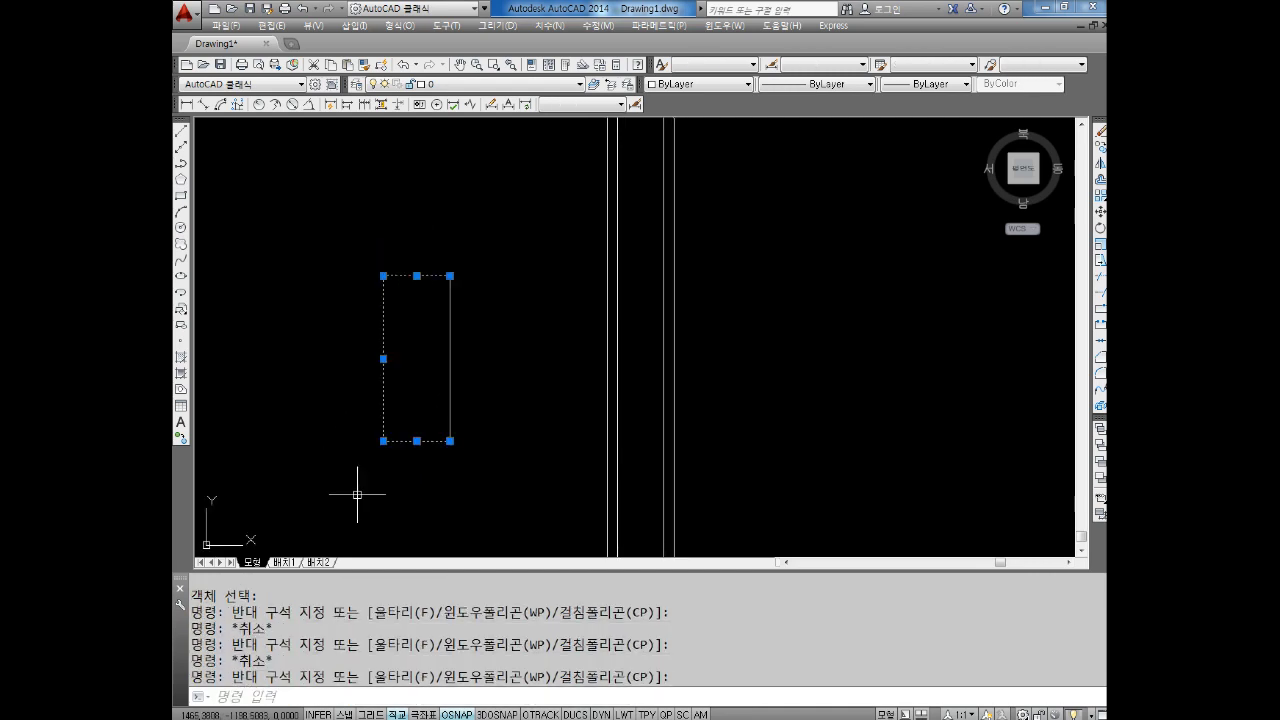
key(Escape)
click(449, 370)
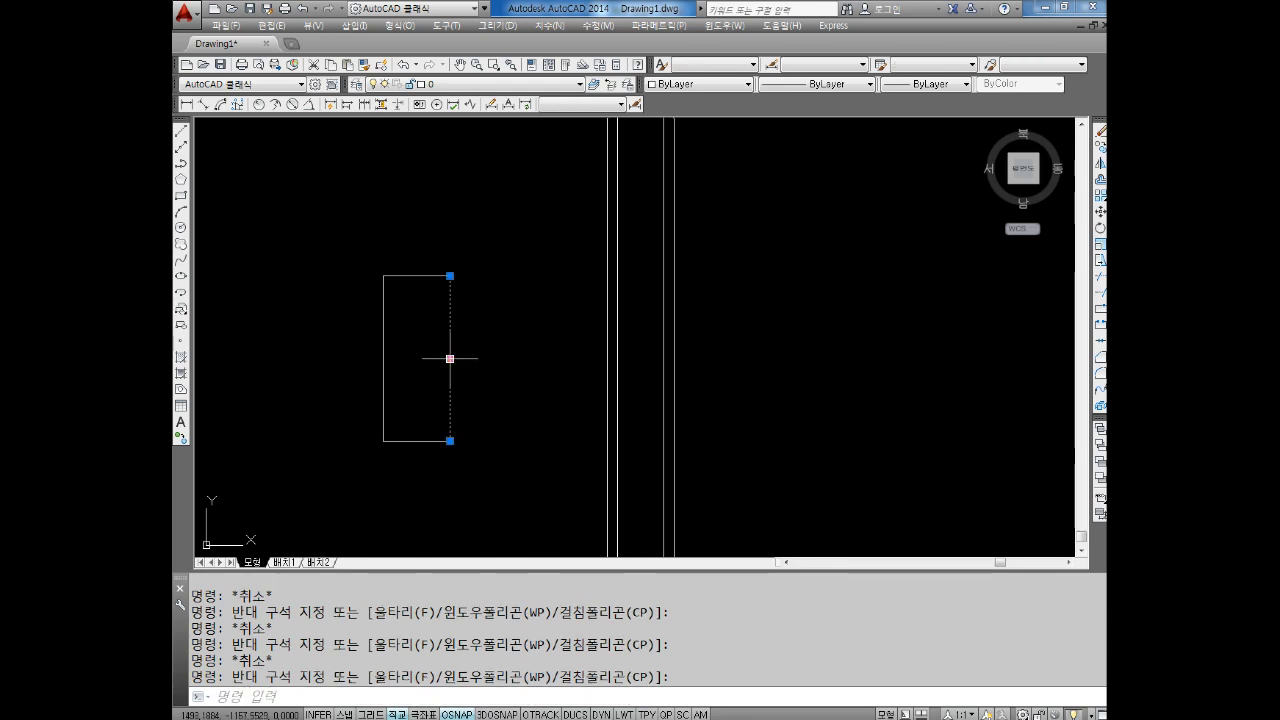
key(Escape)
key(Escape)
key(Escape)
key(Escape)
middle_drag(500, 367, 503, 354)
key(Escape)
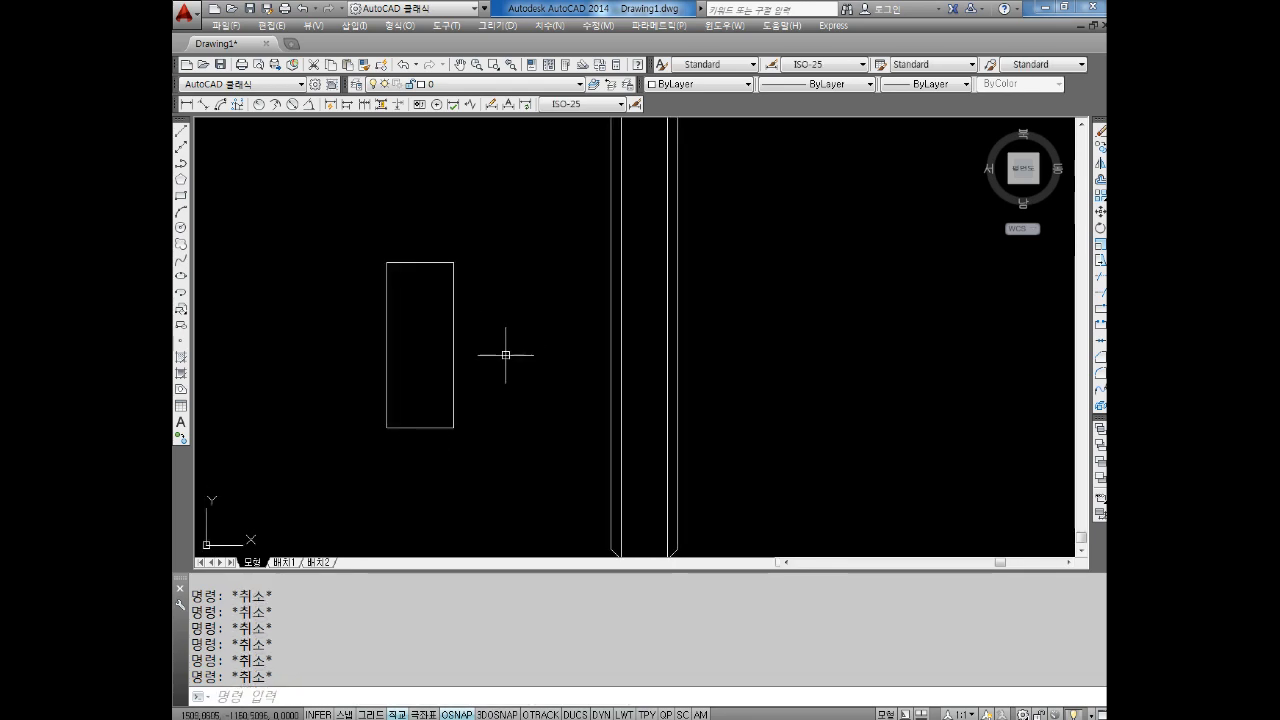
text(M)
key(Return)
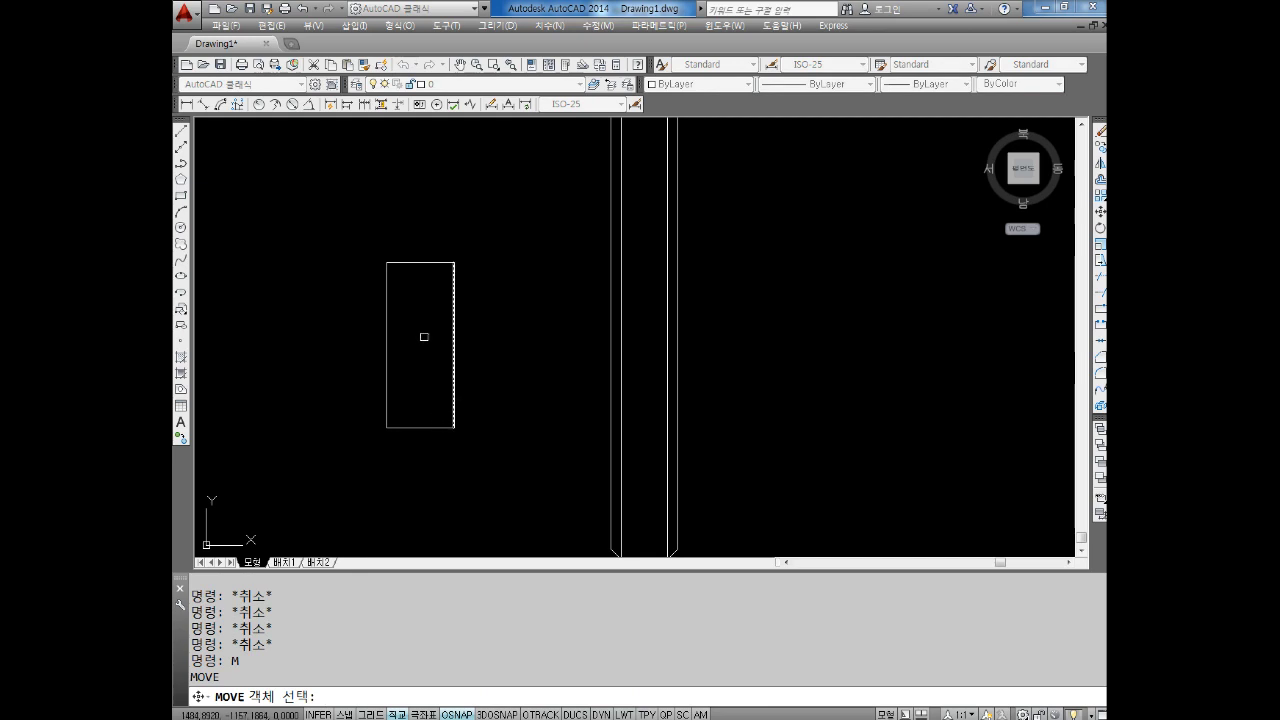
Select the rectangle's three lines to move, pick a base point at its midpoint, then cancel
click(427, 213)
click(349, 471)
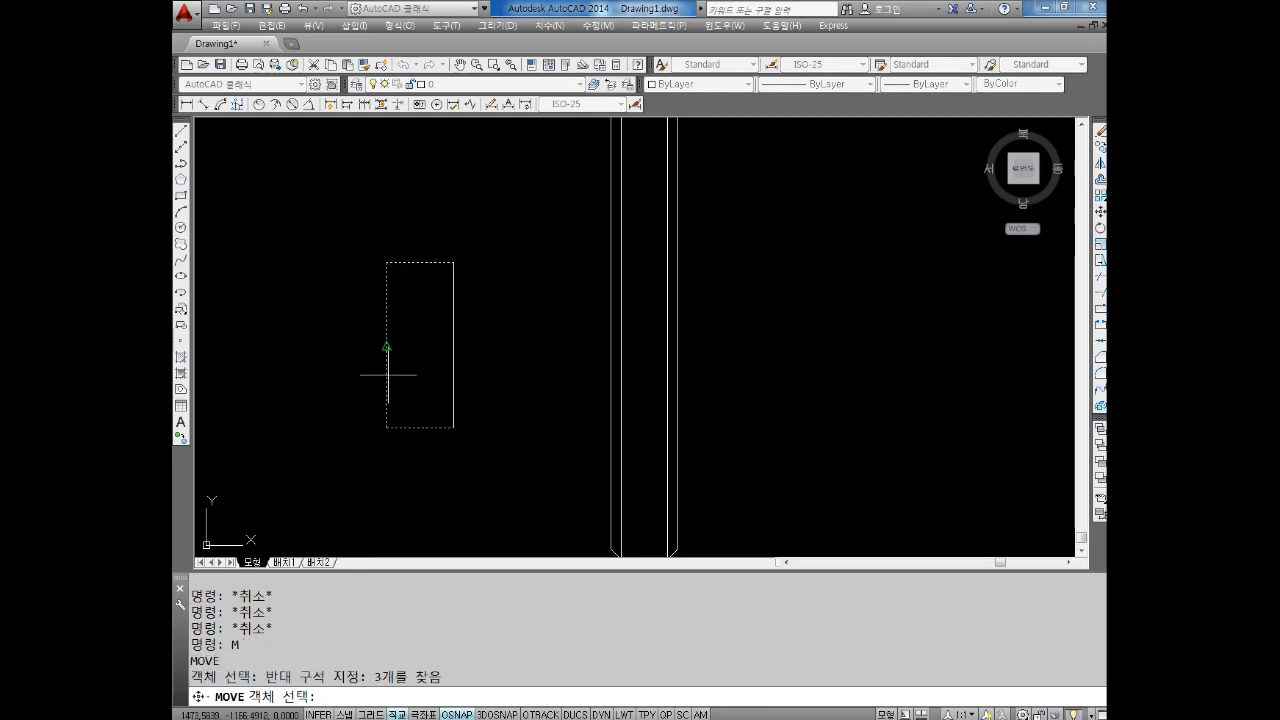
key(Return)
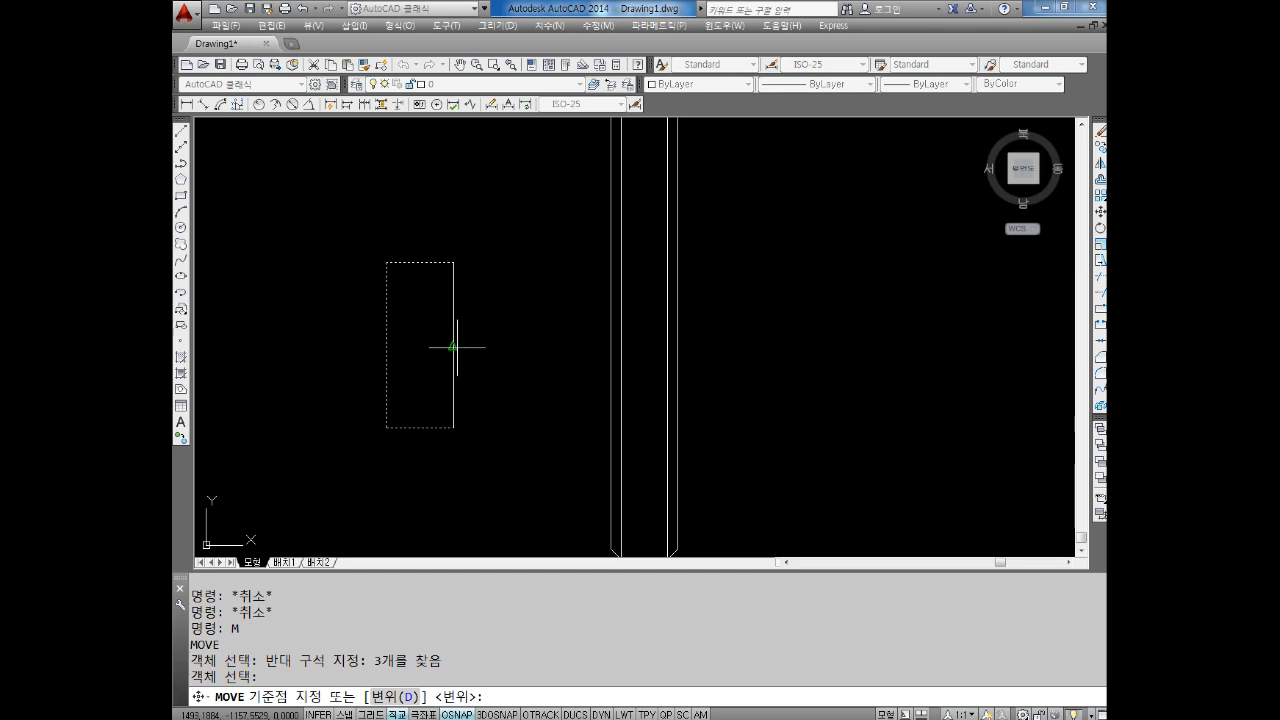
click(453, 345)
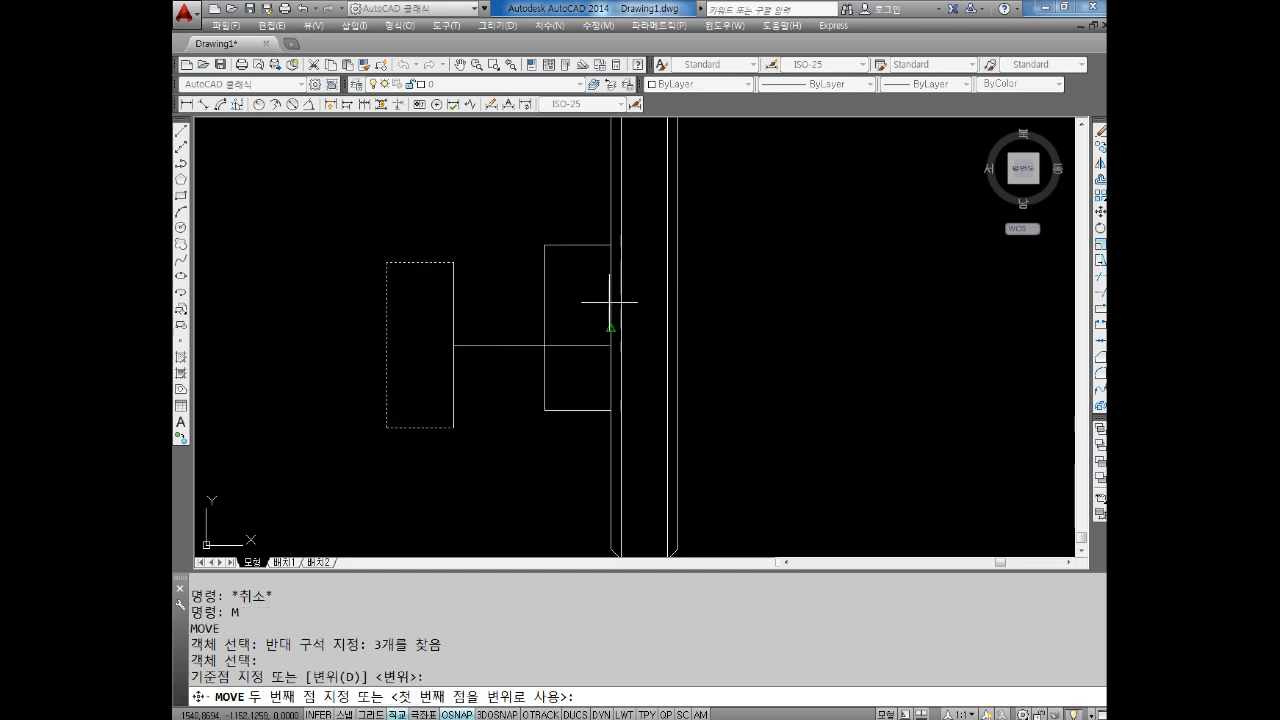
key(Escape)
Window-select the stray vertical line left of the rectangle and delete it
scroll(603, 355, down, 2)
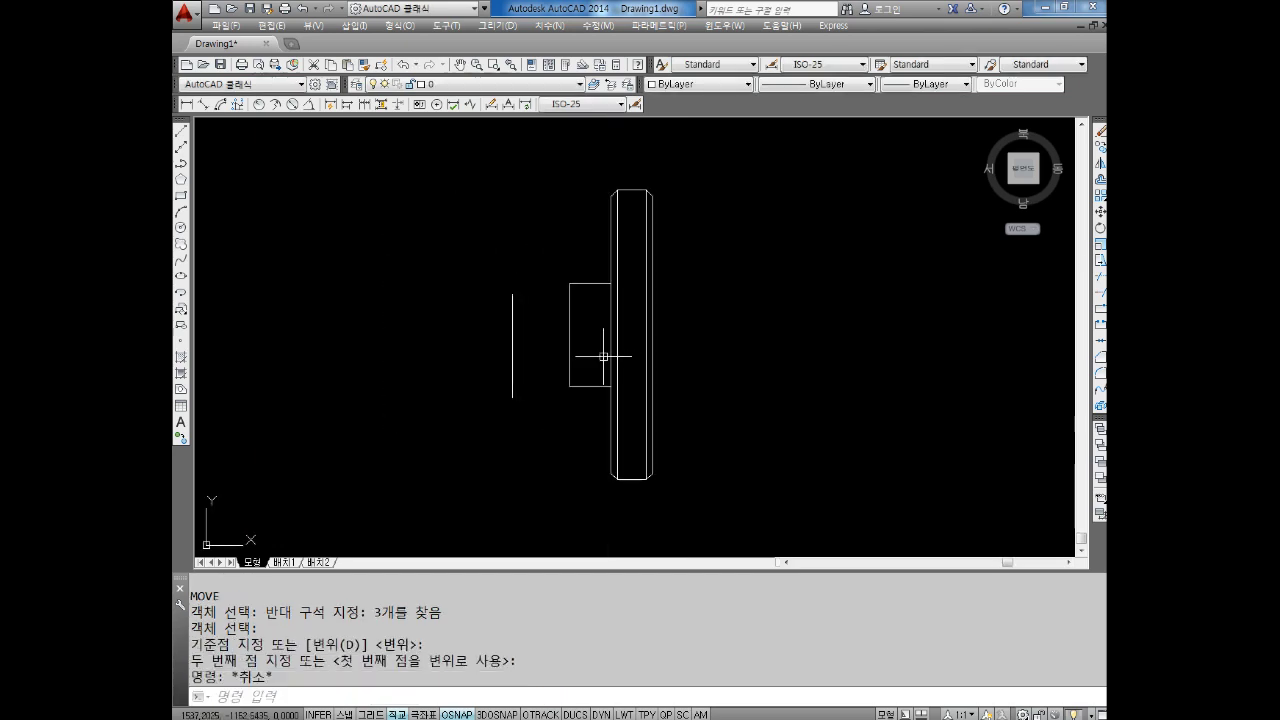
key(Escape)
key(Escape)
click(500, 270)
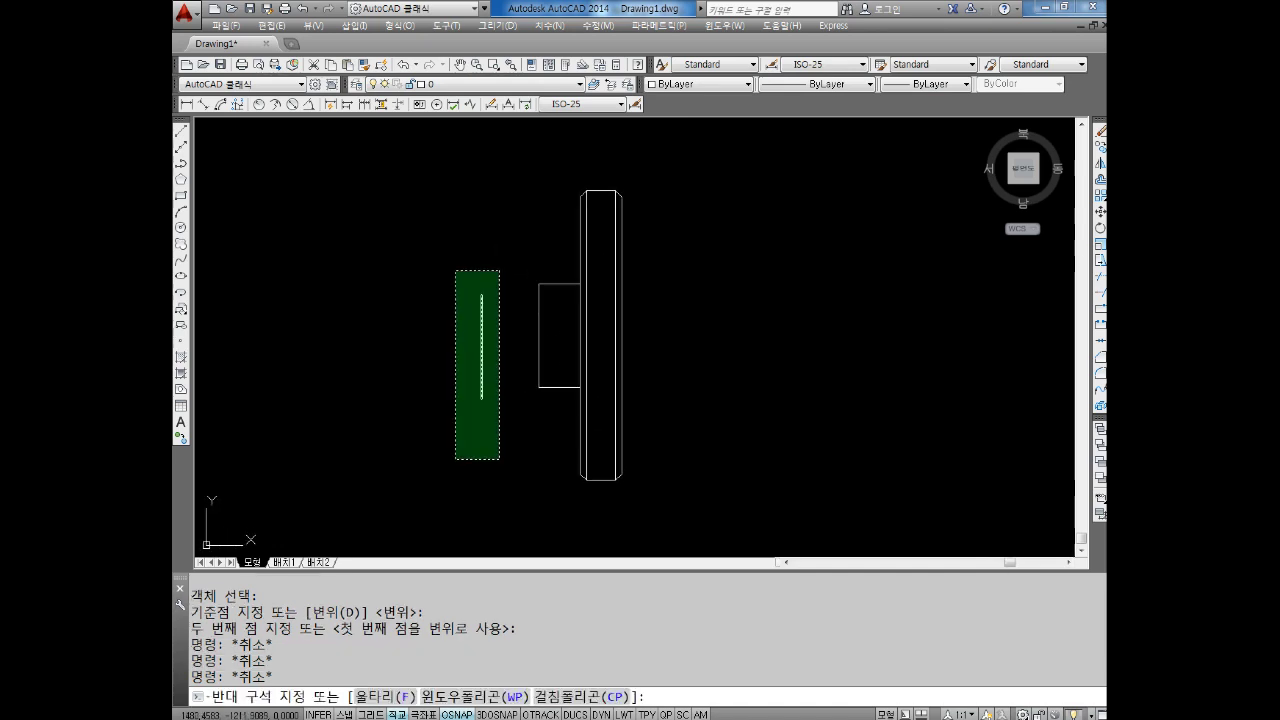
click(454, 460)
key(Delete)
Pan and zoom toward the tall column, window-select it, then clear the selection
scroll(541, 303, up, 2)
middle_drag(600, 345, 505, 322)
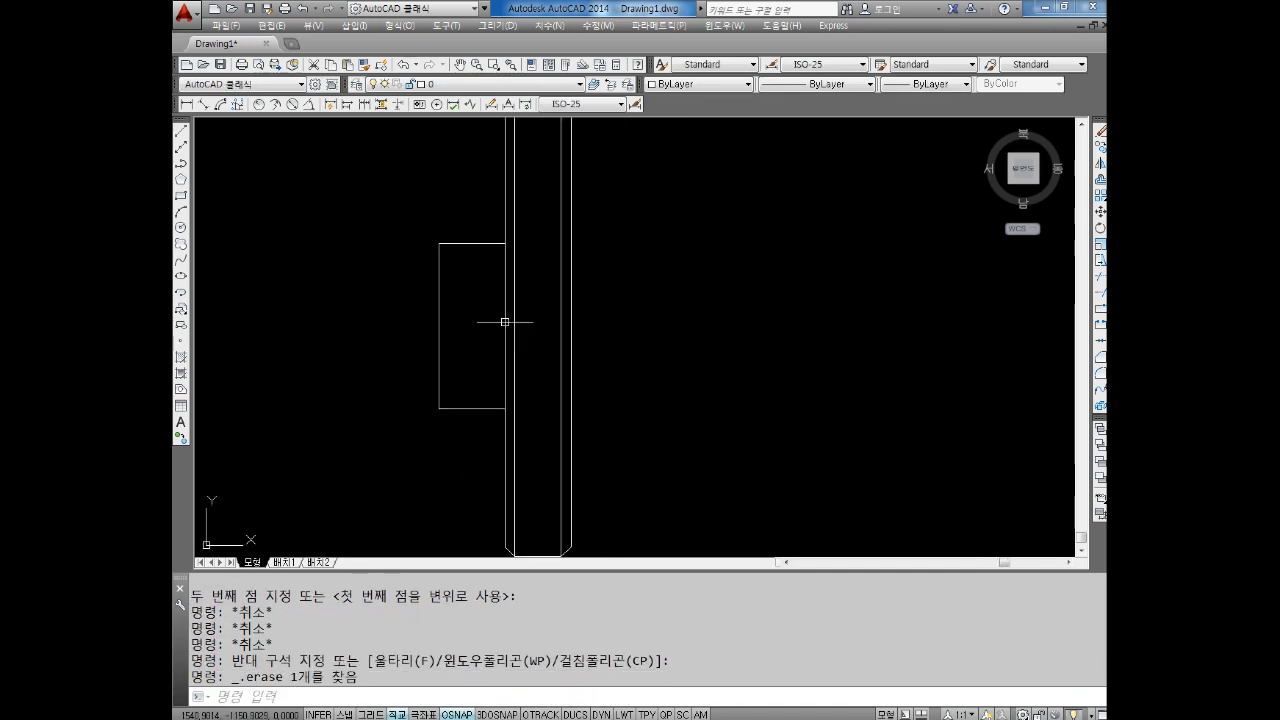
scroll(514, 286, up, 1)
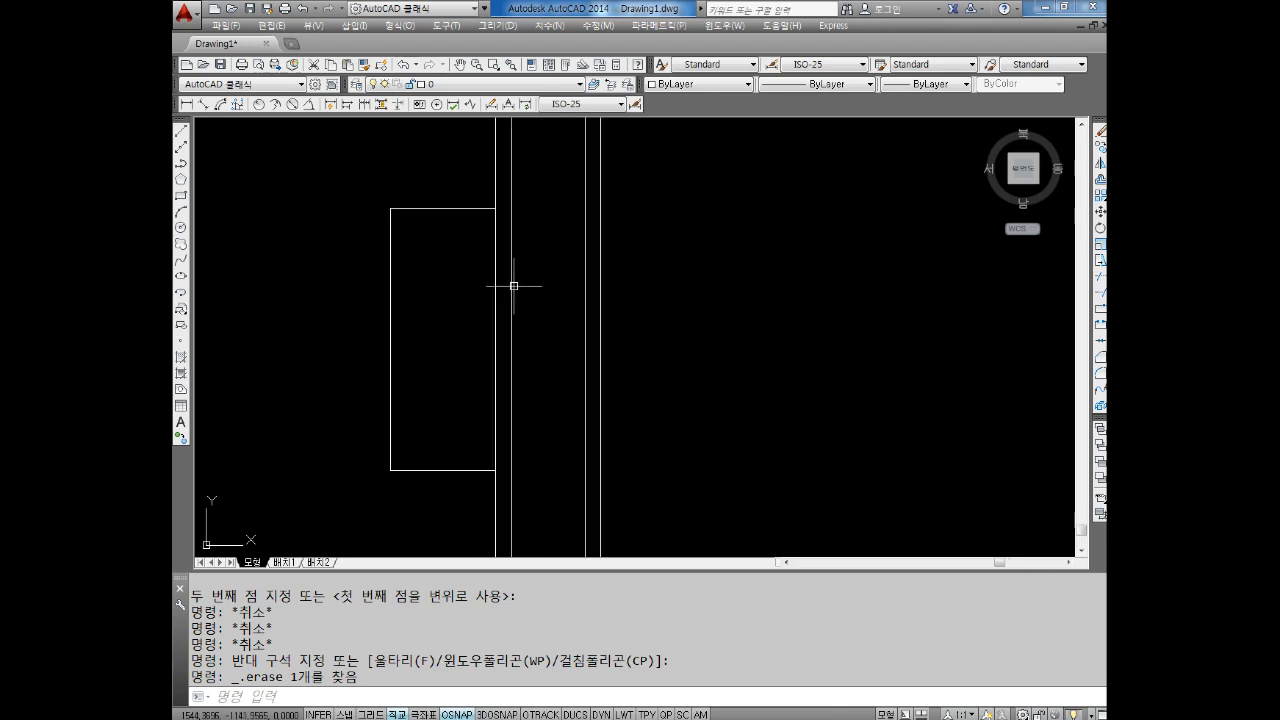
scroll(479, 238, up, 1)
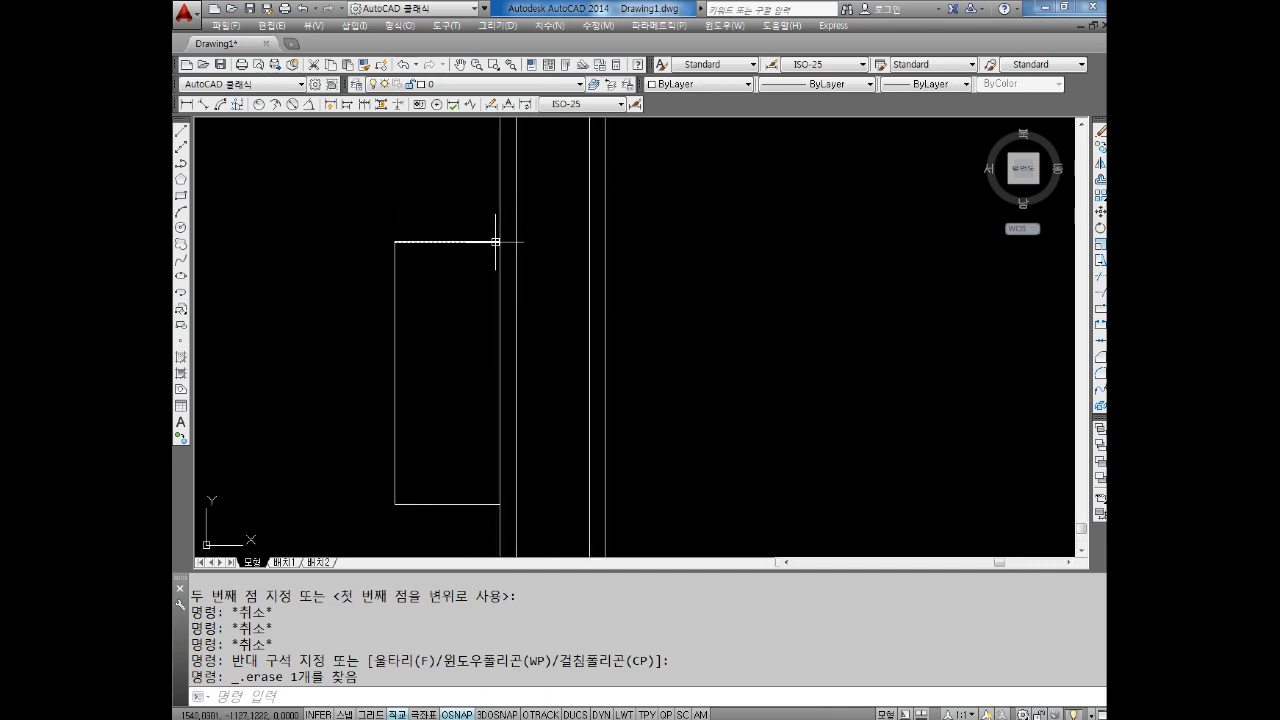
scroll(501, 272, down, 1)
scroll(511, 307, down, 1)
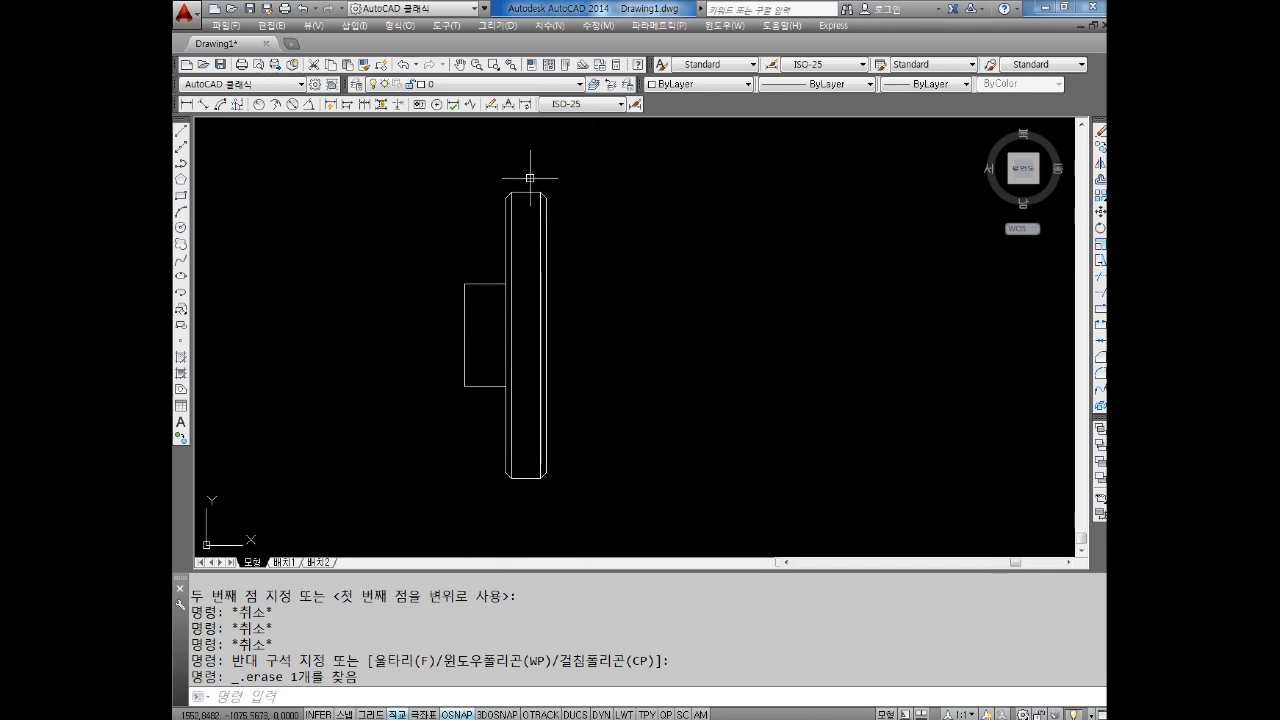
scroll(530, 177, up, 2)
click(523, 214)
click(500, 237)
scroll(543, 351, down, 2)
scroll(475, 460, up, 1)
key(Escape)
key(Escape)
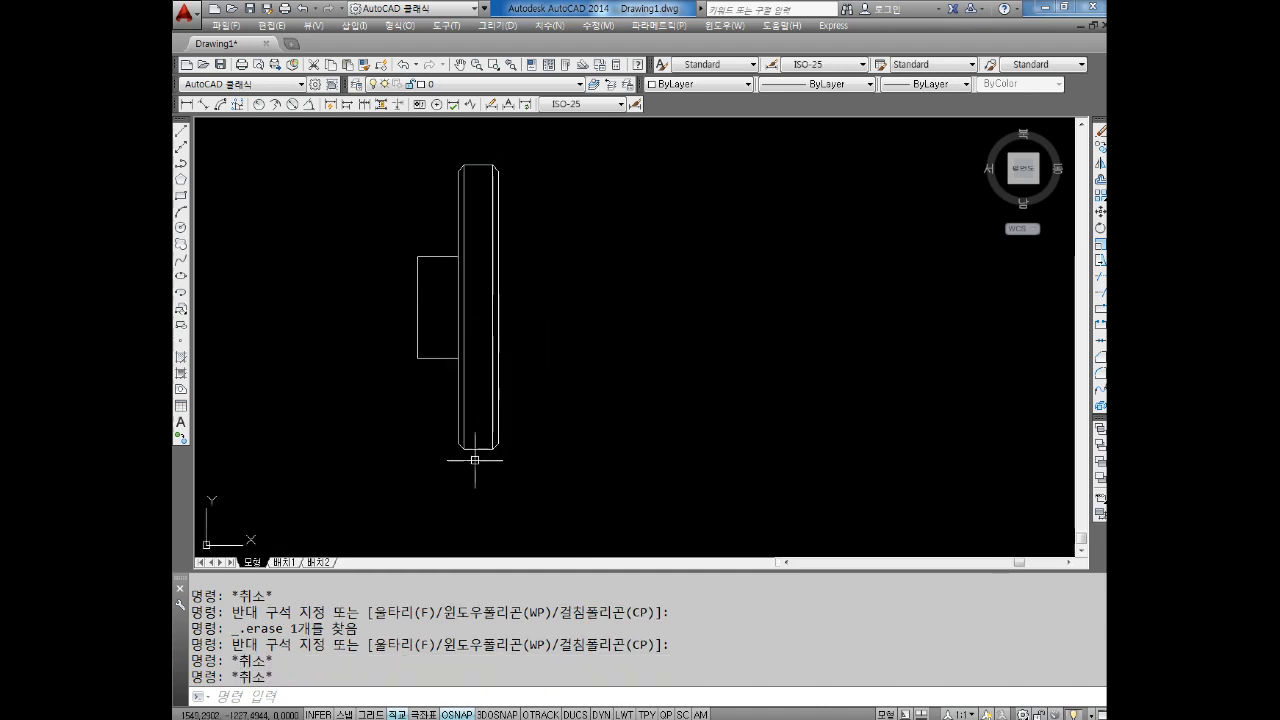
Select the column outline, bring its top end into view, and deselect it
scroll(475, 460, up, 1)
click(477, 447)
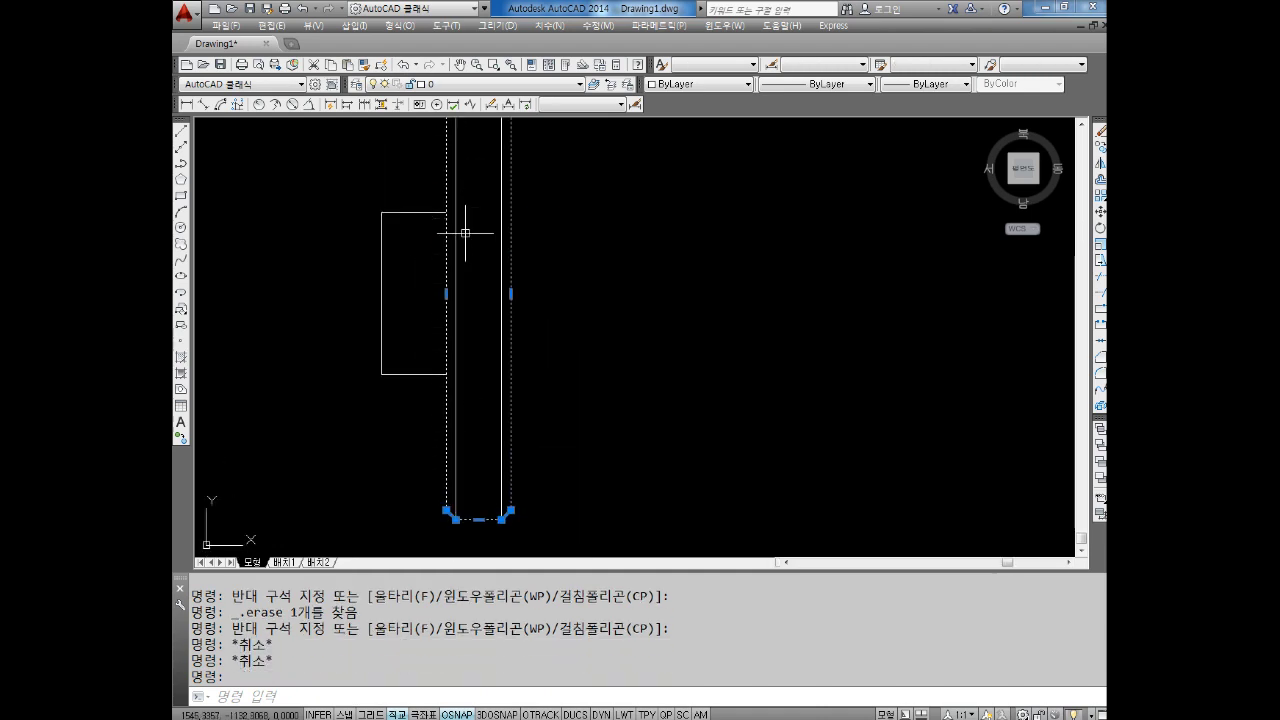
middle_drag(471, 256, 507, 332)
key(Escape)
key(Escape)
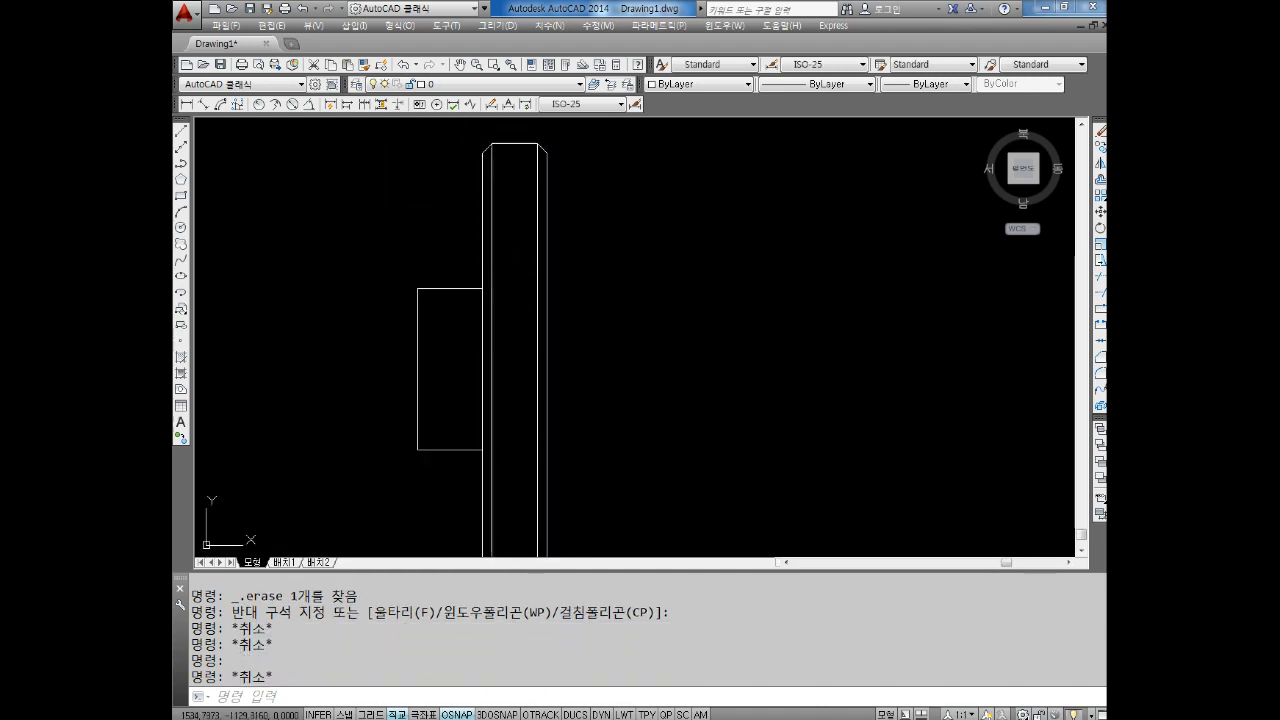
scroll(478, 244, up, 2)
Start FILLET and set the fillet radius to 3, recovering from a mistyped command
key(Escape)
middle_drag(487, 339, 479, 324)
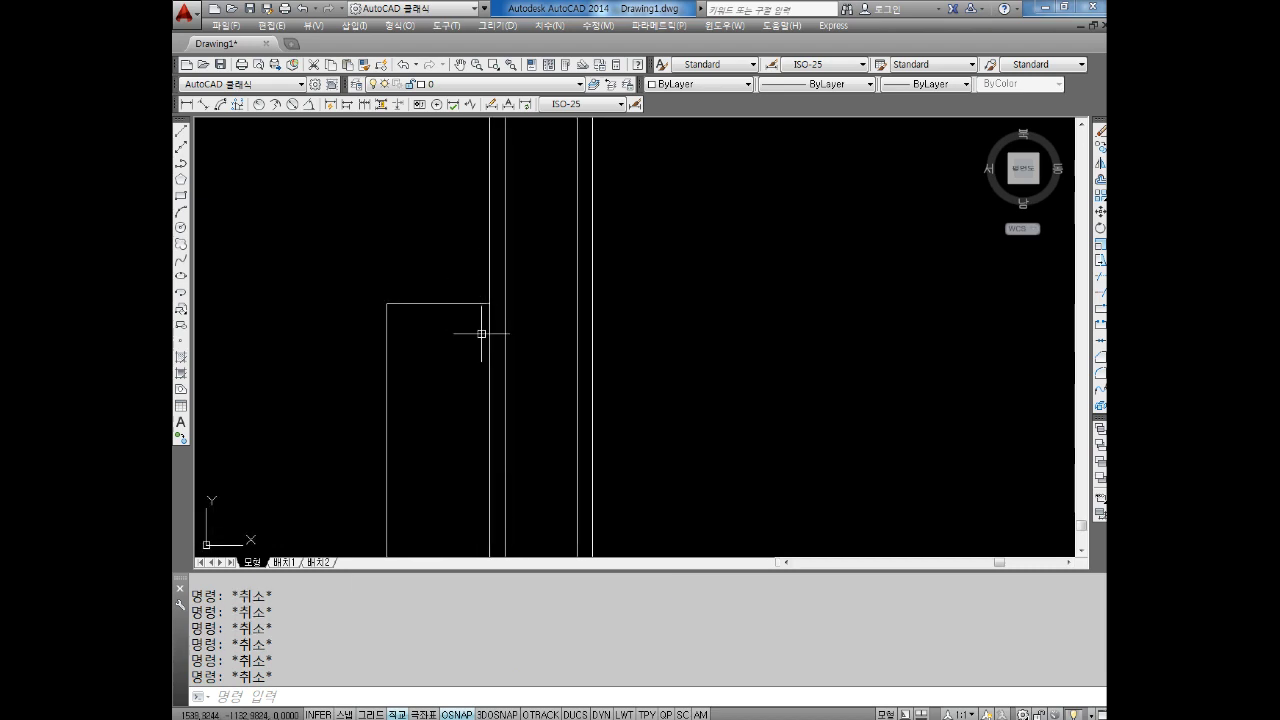
text(f)
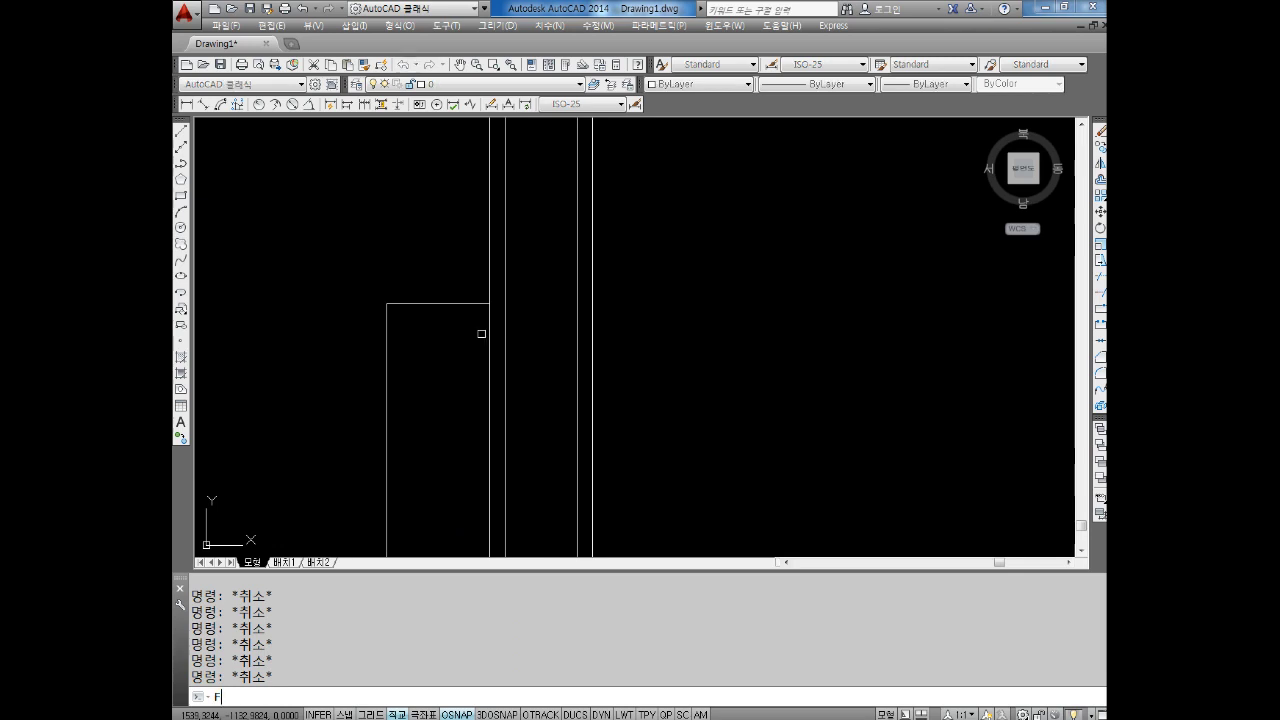
key(Return)
key(r)
key(Return)
key(Escape)
key(Escape)
text(VF)
key(Return)
key(Escape)
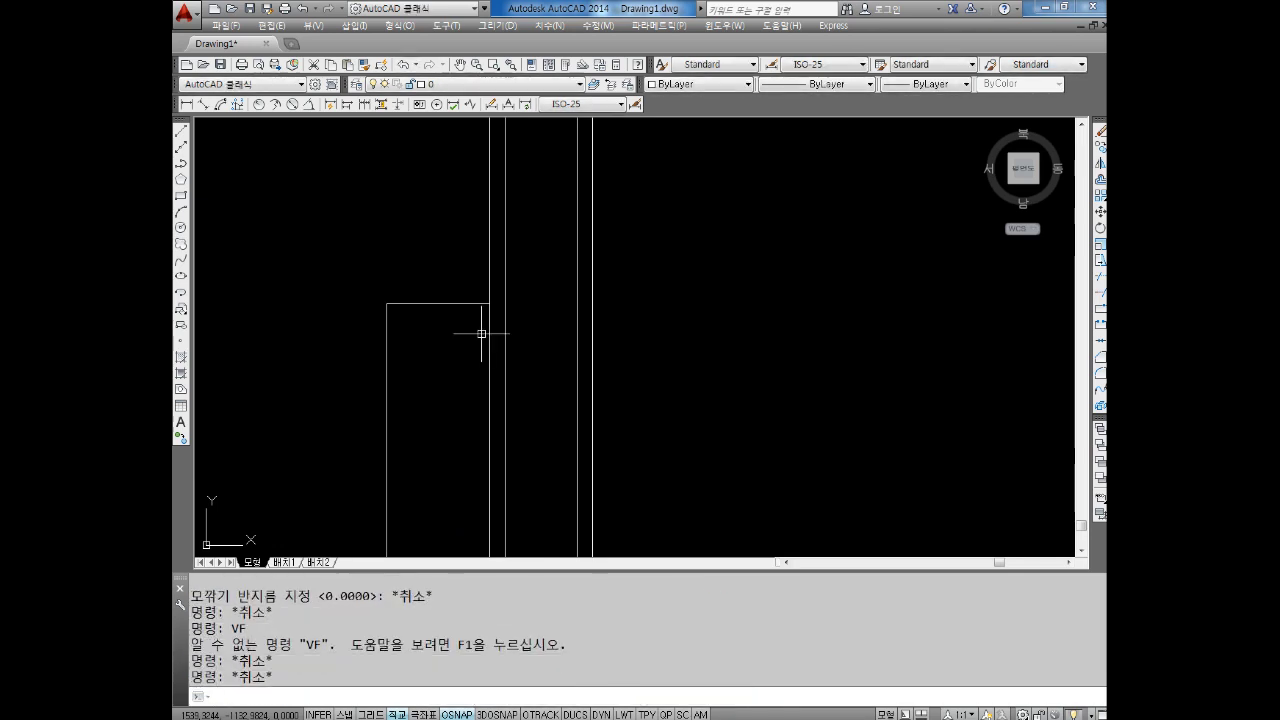
text(f)
key(Return)
key(r)
key(Return)
text(3)
key(Return)
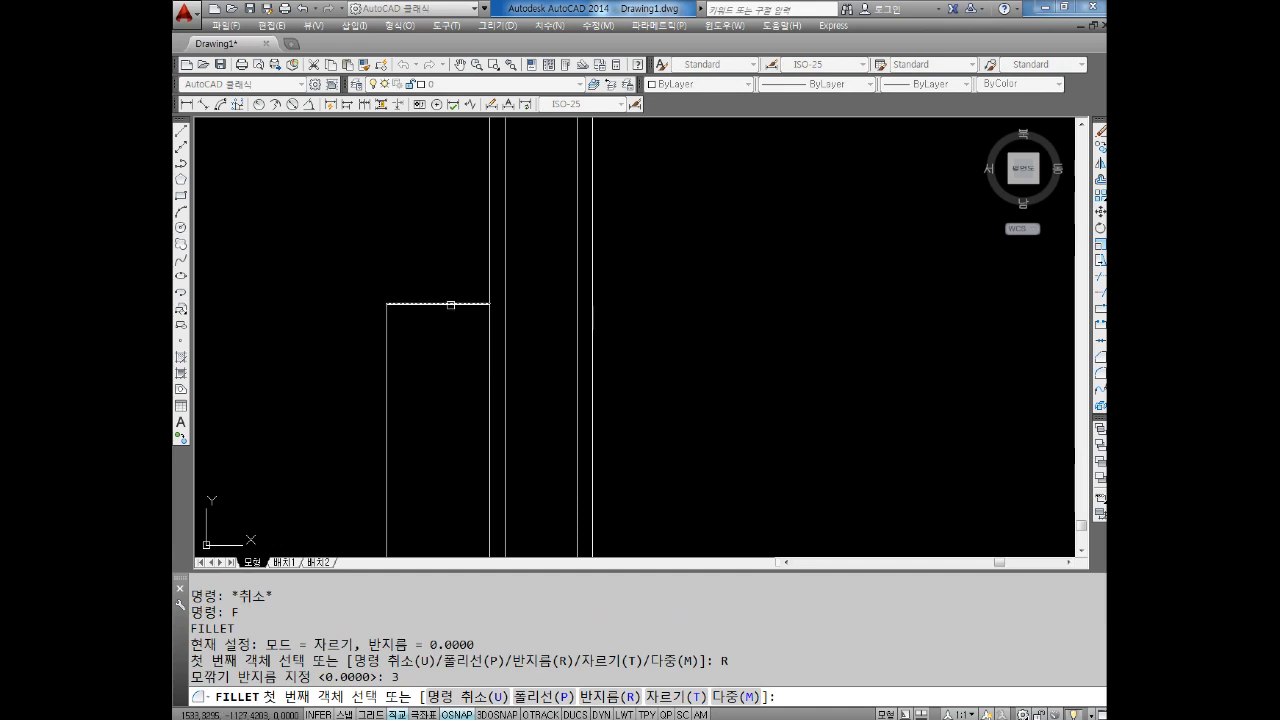
Fillet one rectangle corner, then undo that fillet
click(451, 304)
click(490, 278)
scroll(471, 457, down, 2)
scroll(463, 289, down, 2)
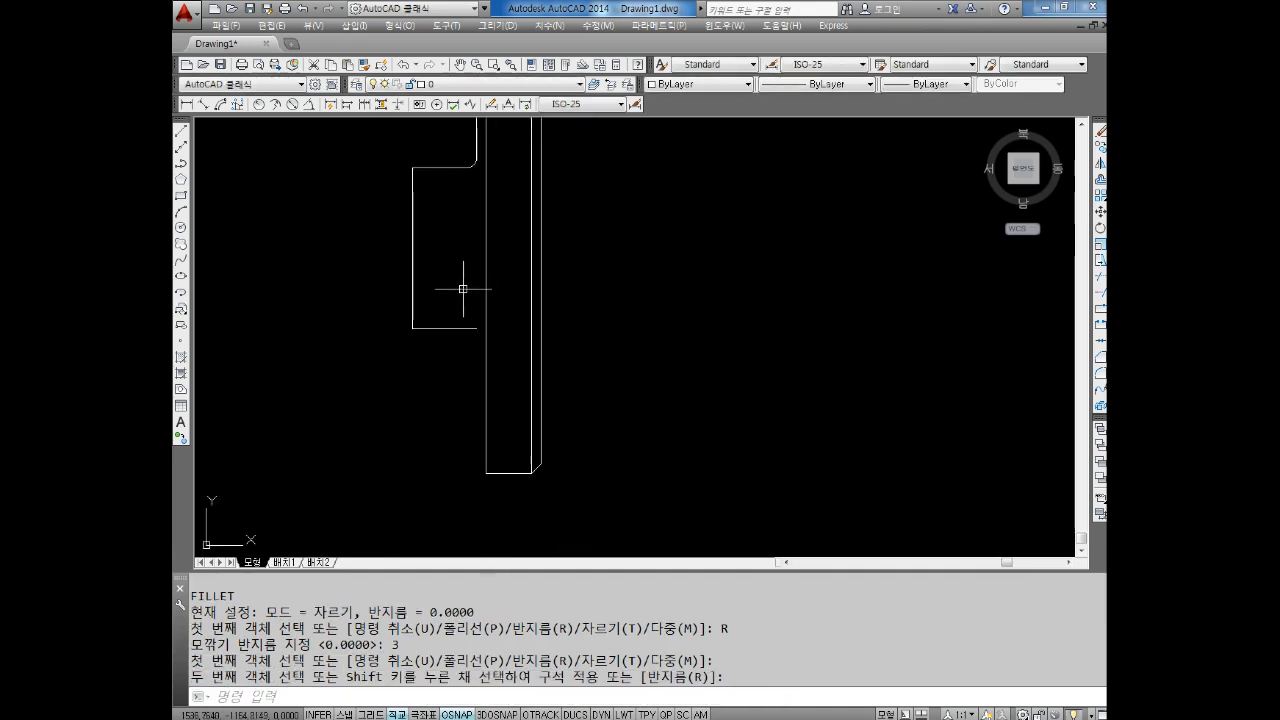
key(Escape)
key(Escape)
text(u)
key(Return)
key(Return)
key(Return)
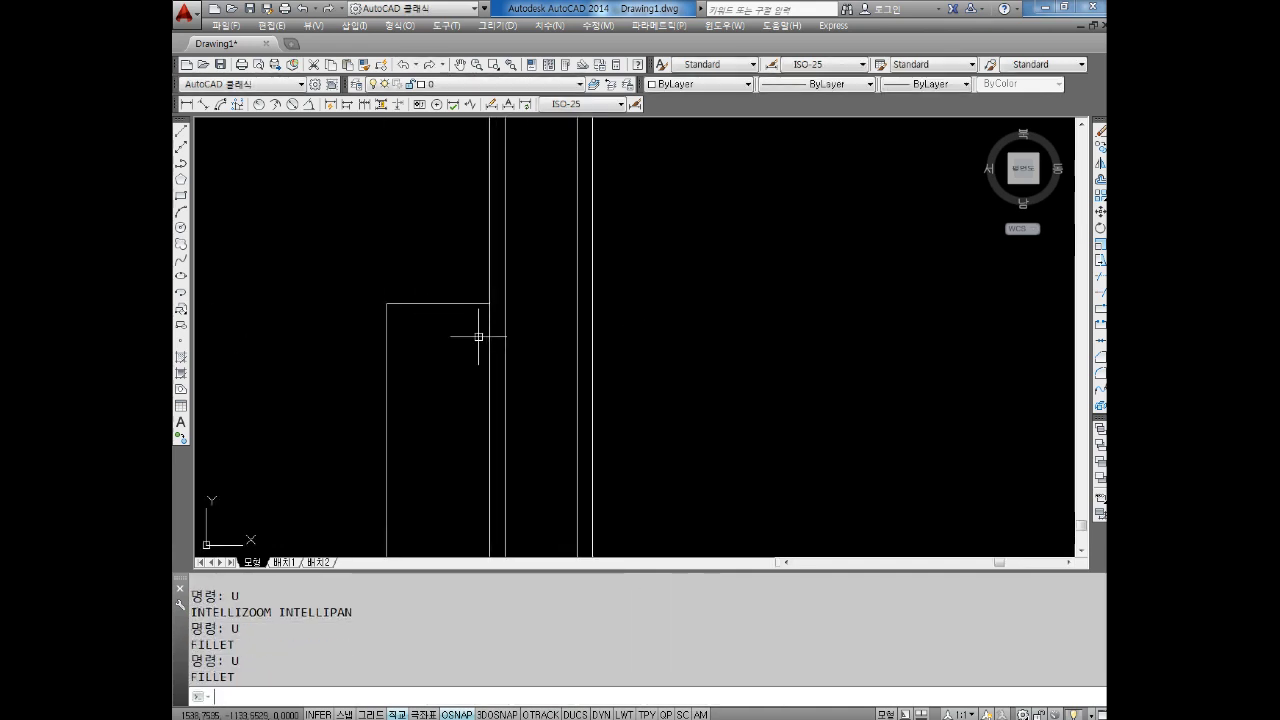
key(Escape)
key(Escape)
scroll(479, 336, down, 2)
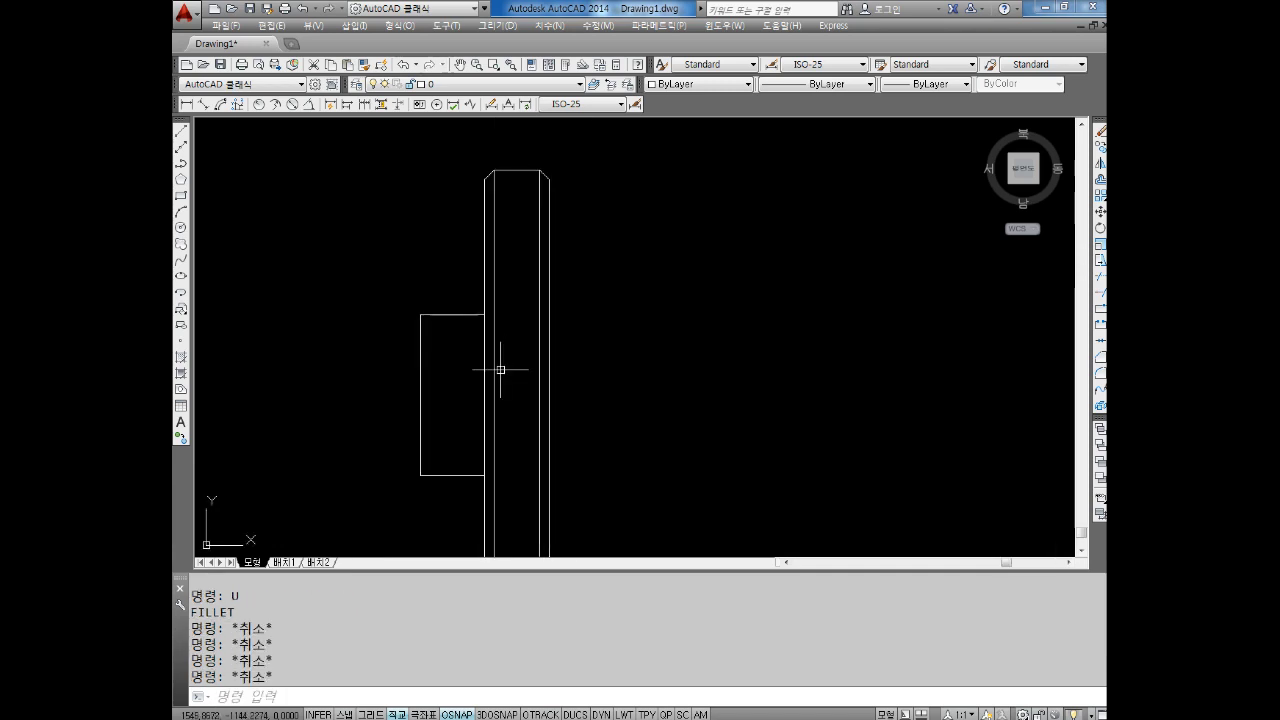
Restart FILLET with radius 3 and Trim mode set to No
text(f)
key(Return)
text(r)
key(Return)
key(Return)
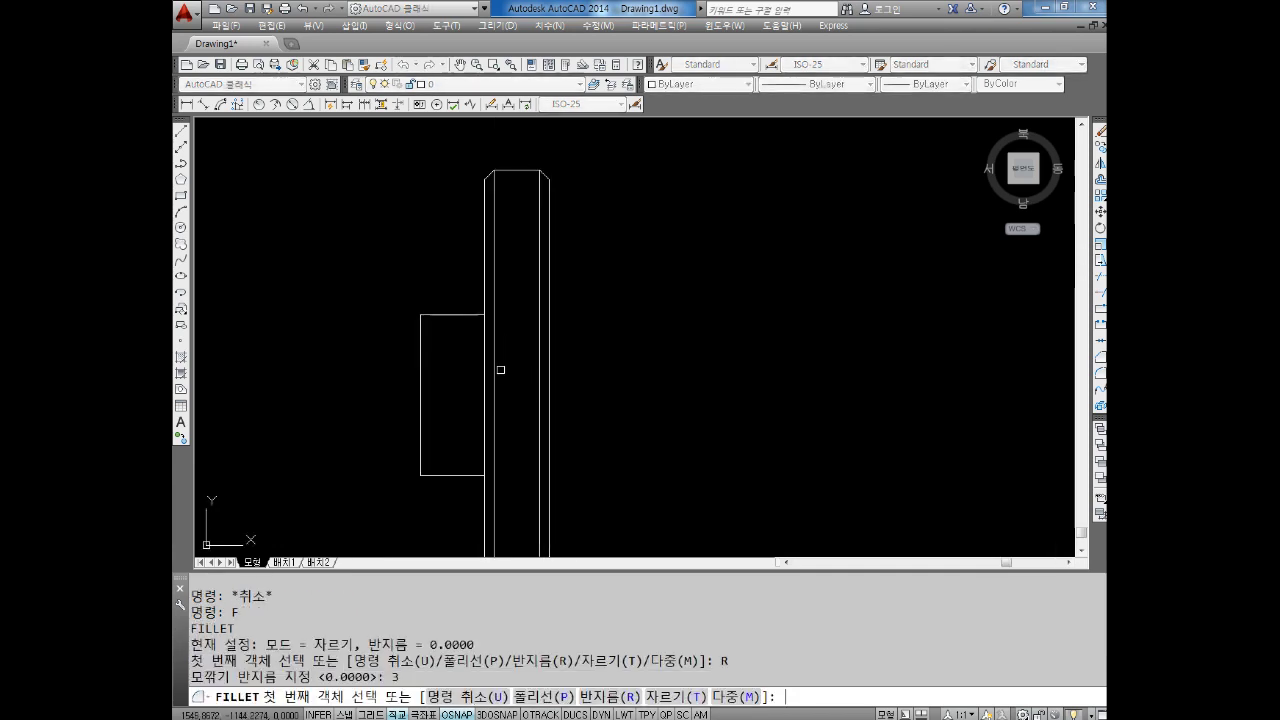
text(t)
key(Return)
text(n)
key(Return)
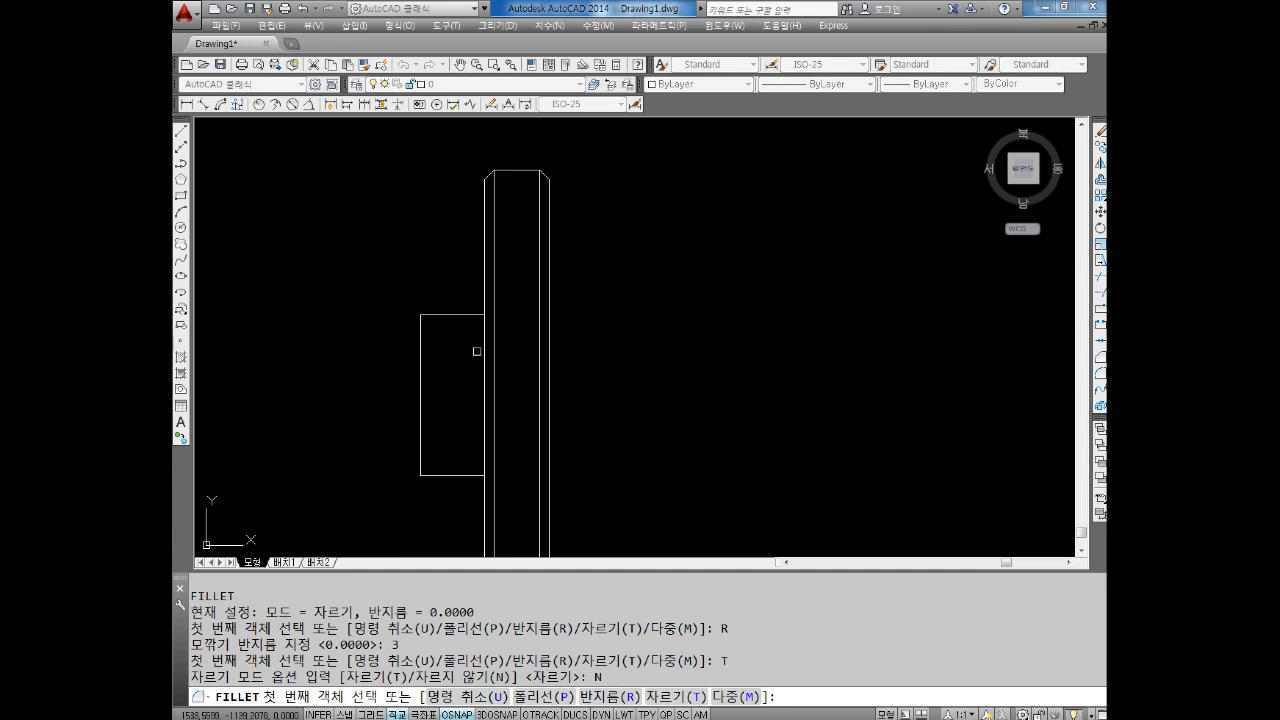
scroll(476, 351, up, 3)
Fillet the rectangle's top and bottom edges against the column line at radius 3
click(484, 320)
click(505, 296)
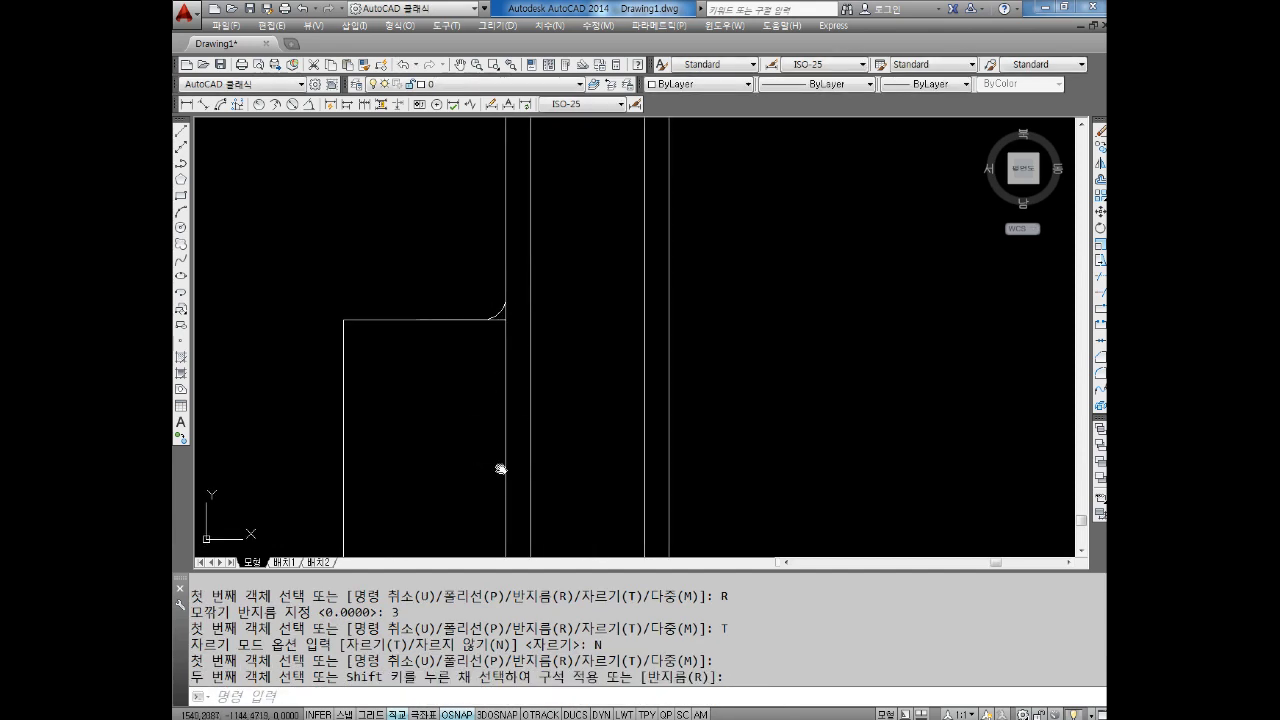
key(Return)
middle_drag(501, 469, 473, 293)
click(452, 412)
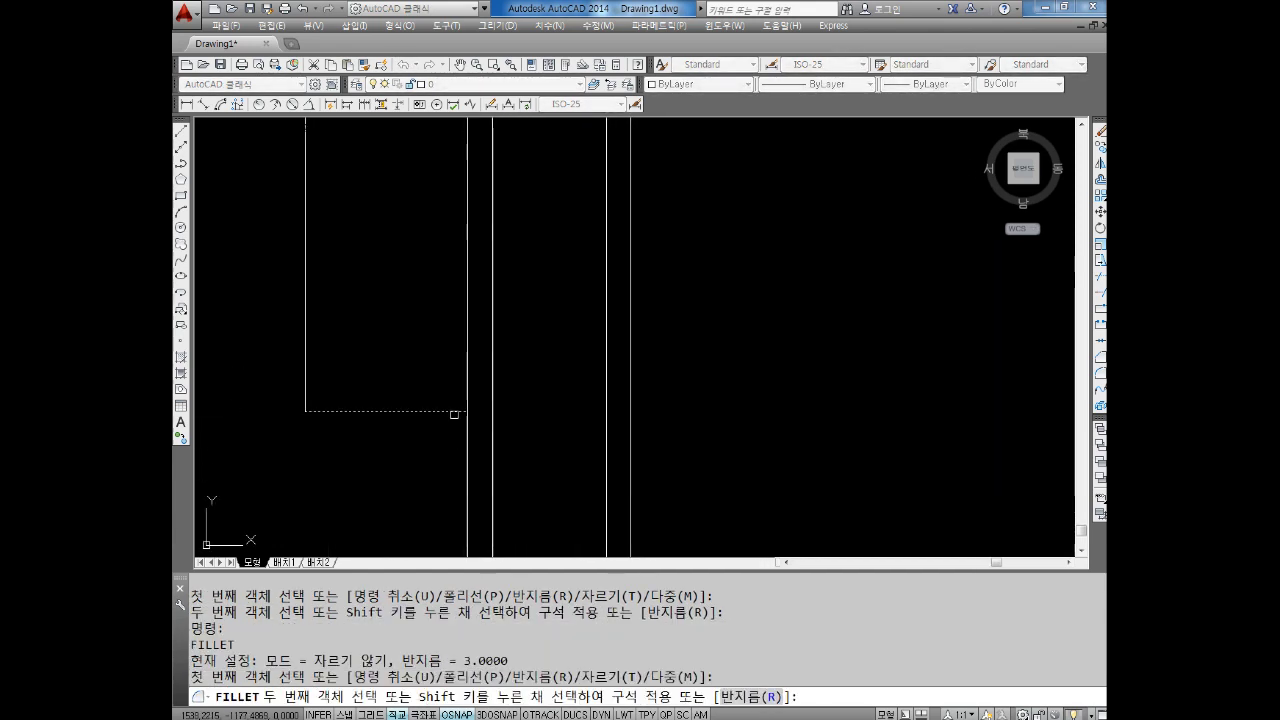
scroll(480, 371, down, 2)
scroll(471, 343, up, 2)
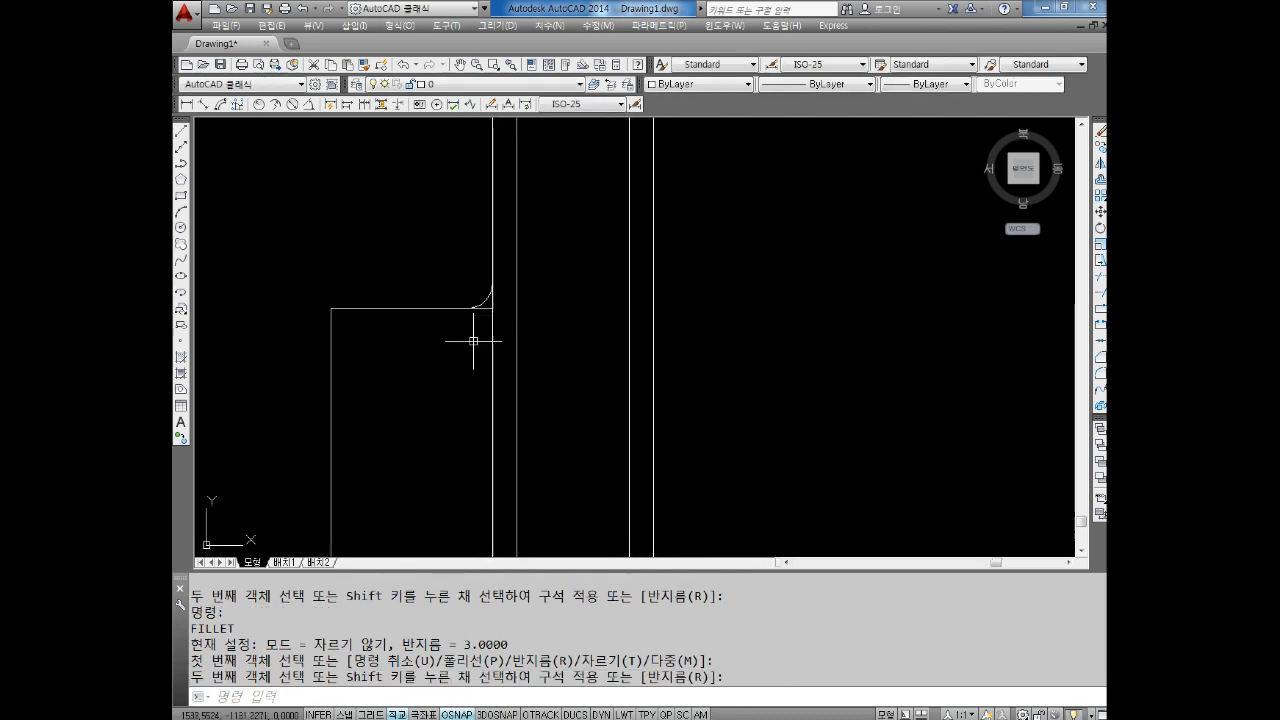
key(Escape)
key(Escape)
Trim the line segment overshooting the fillet arc
text(tr)
key(Return)
key(Return)
scroll(485, 325, up, 4)
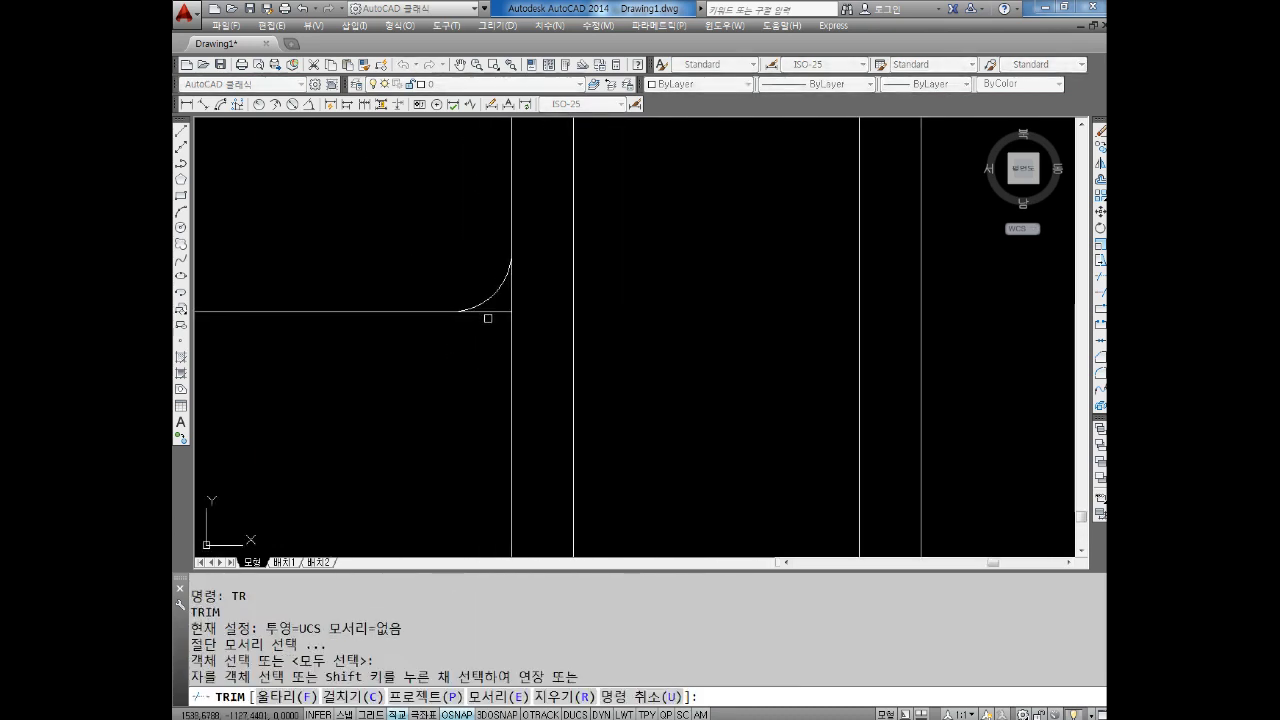
scroll(489, 332, down, 2)
scroll(485, 413, up, 2)
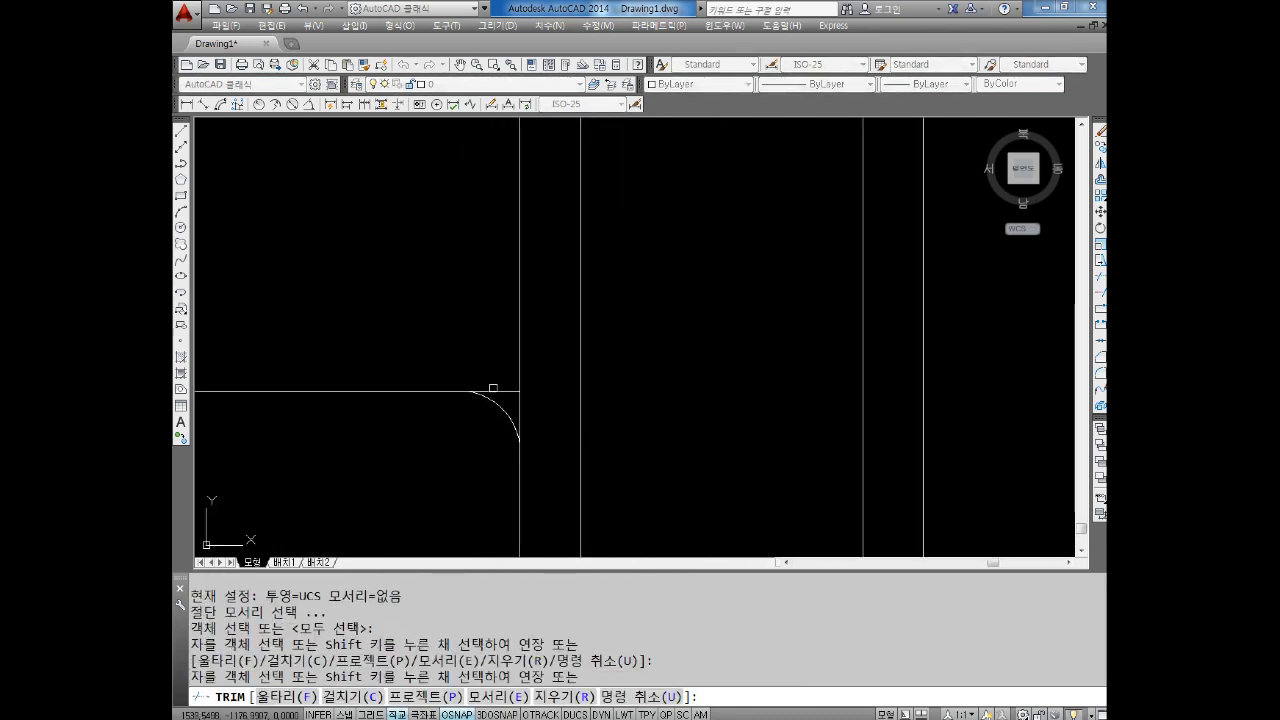
click(493, 389)
scroll(480, 392, down, 1)
key(Escape)
key(Escape)
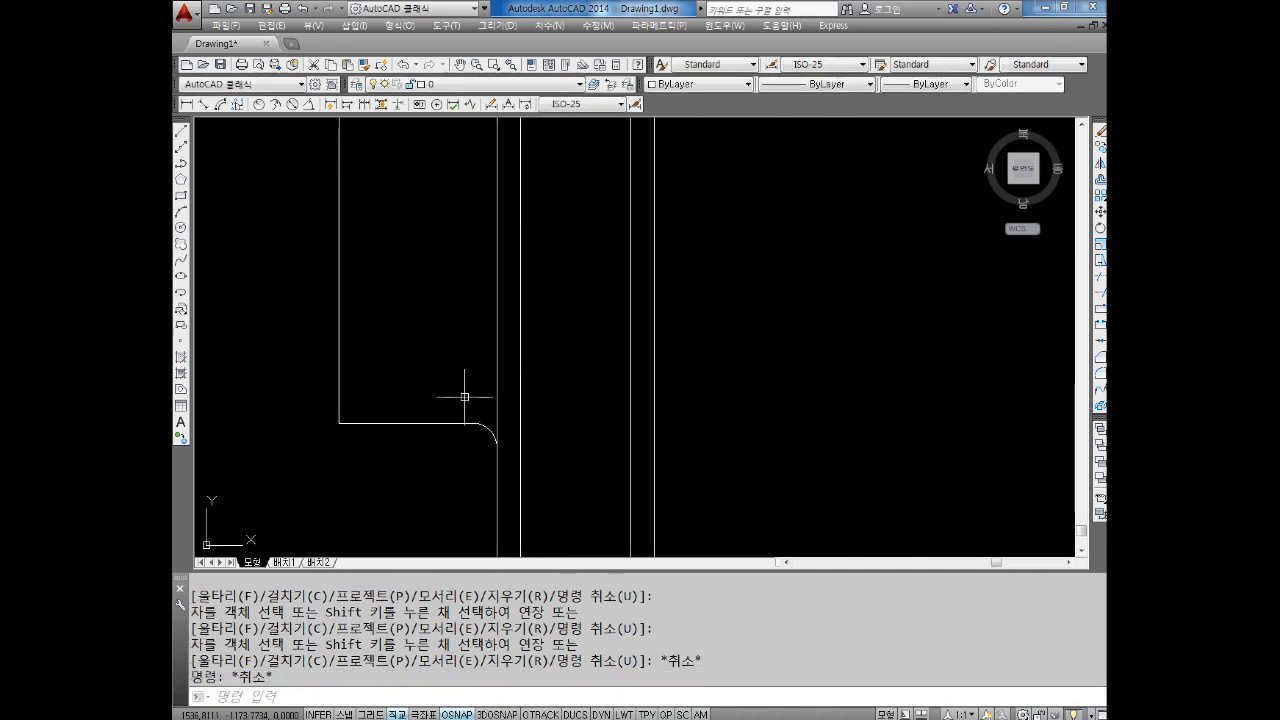
scroll(400, 300, down, 2)
key(Escape)
key(Escape)
Chamfer a boss corner with 1.5 distances as a first attempt
text(c)
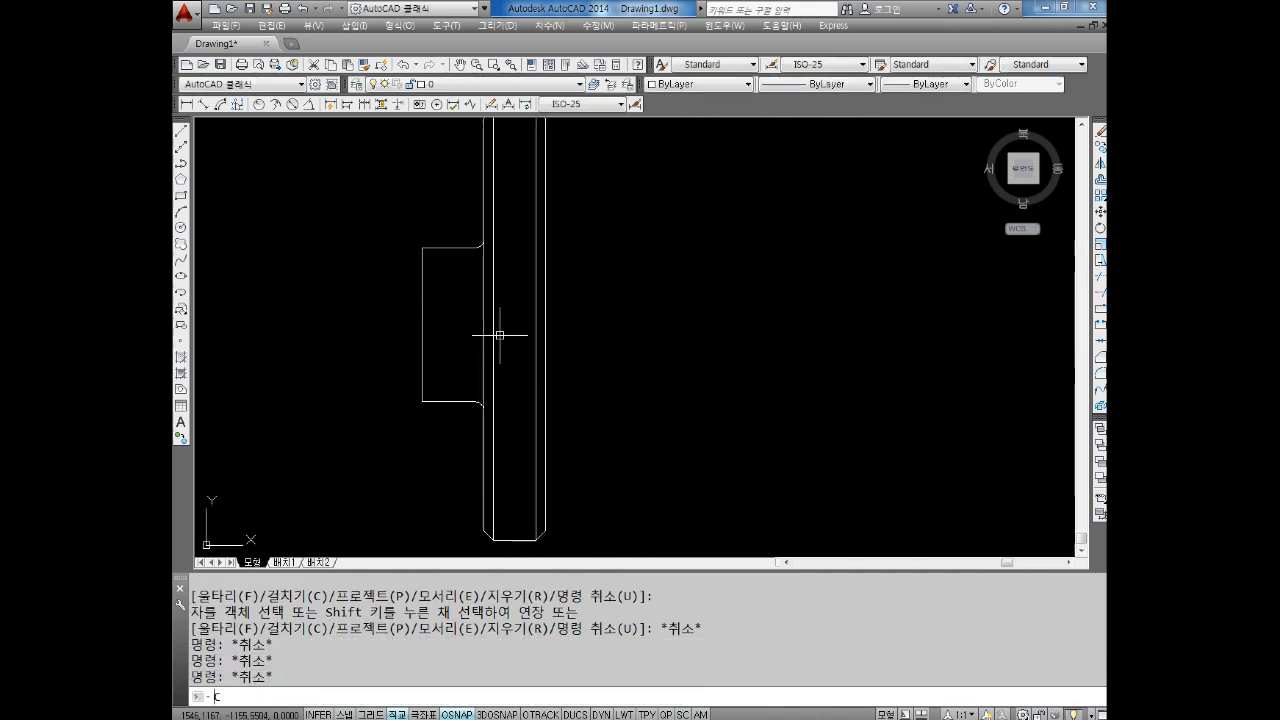
key(Return)
text(D)
key(Return)
text(1.5)
key(Return)
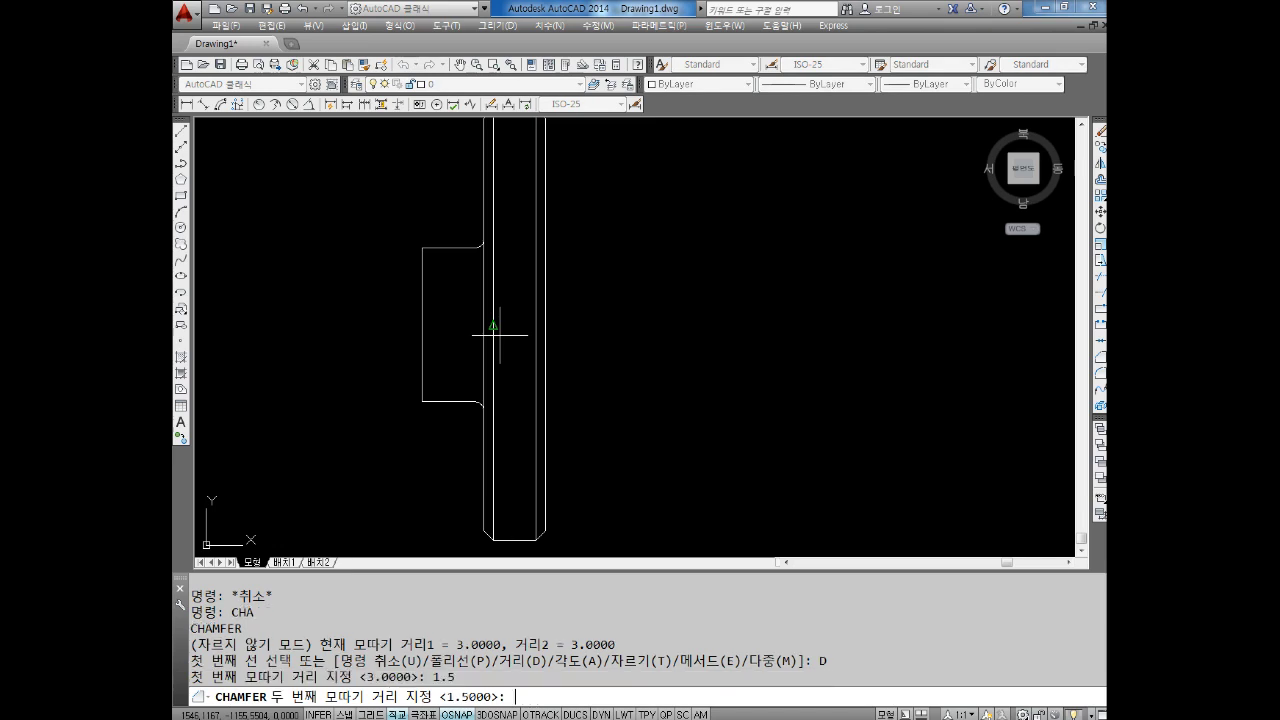
key(Return)
click(440, 249)
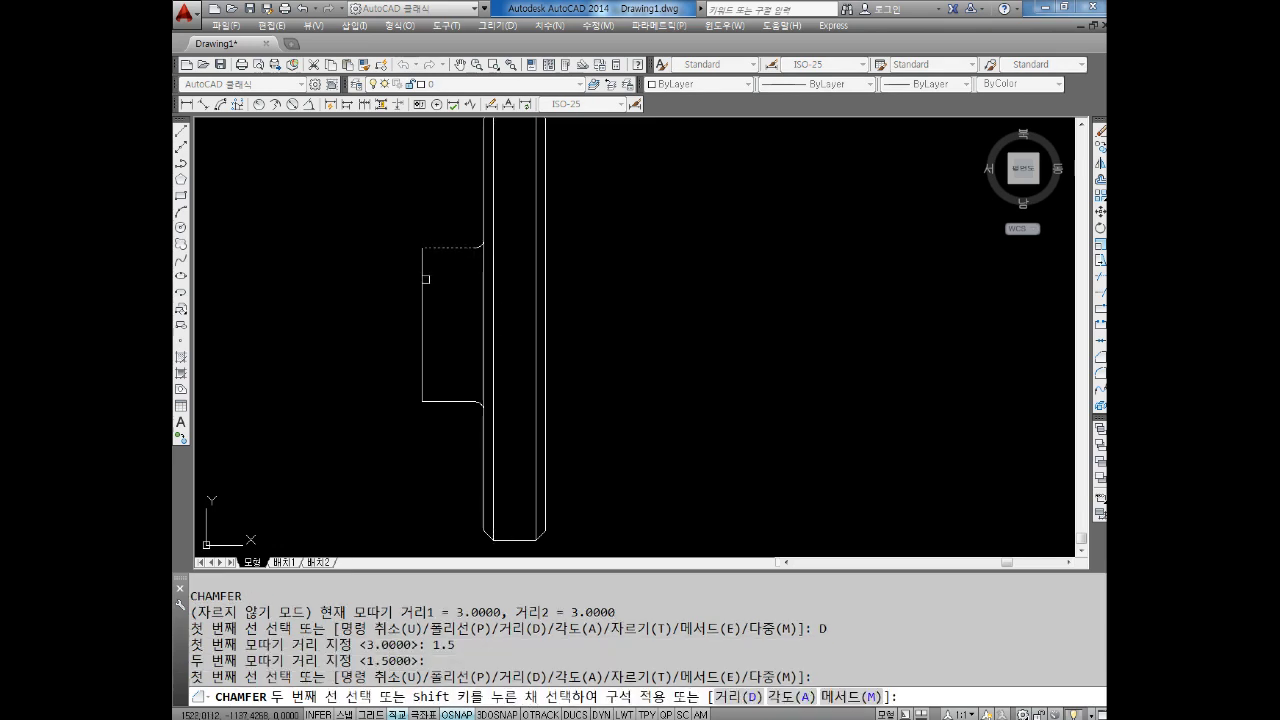
click(423, 331)
key(Return)
key(Escape)
key(Escape)
Undo the earlier chamfers
key(Escape)
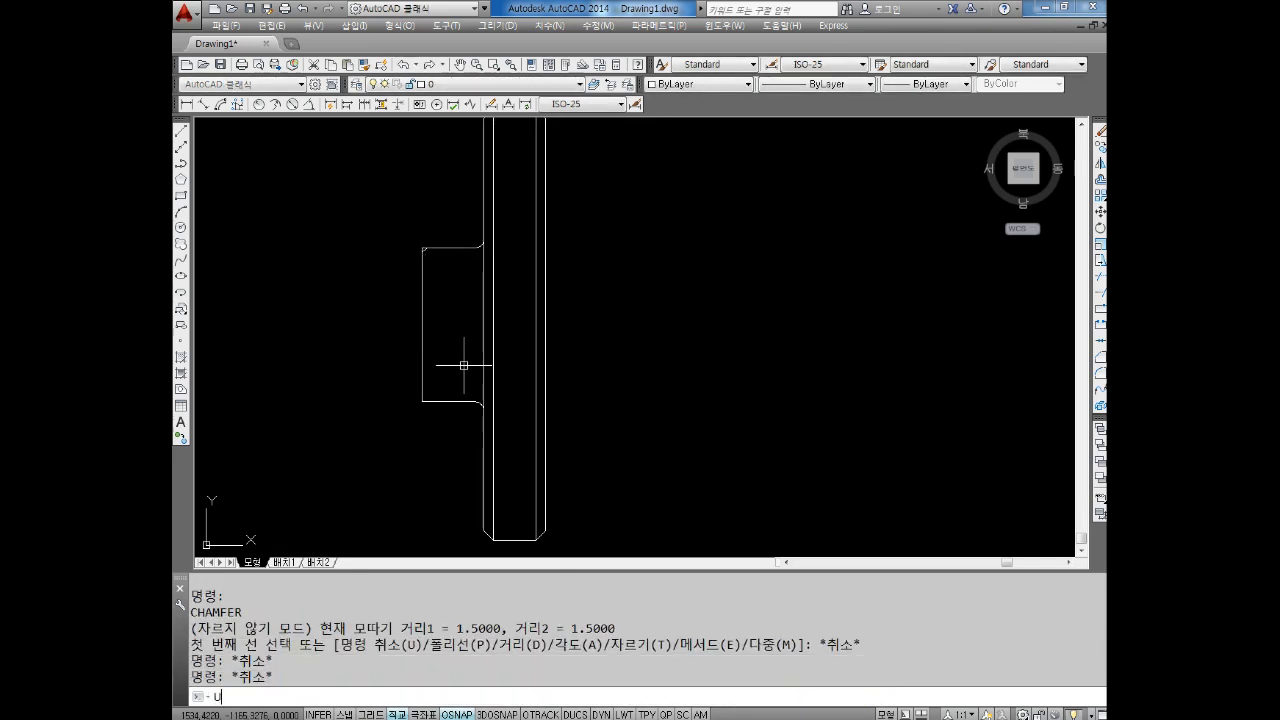
key(ctrl+z)
key(Return)
key(Escape)
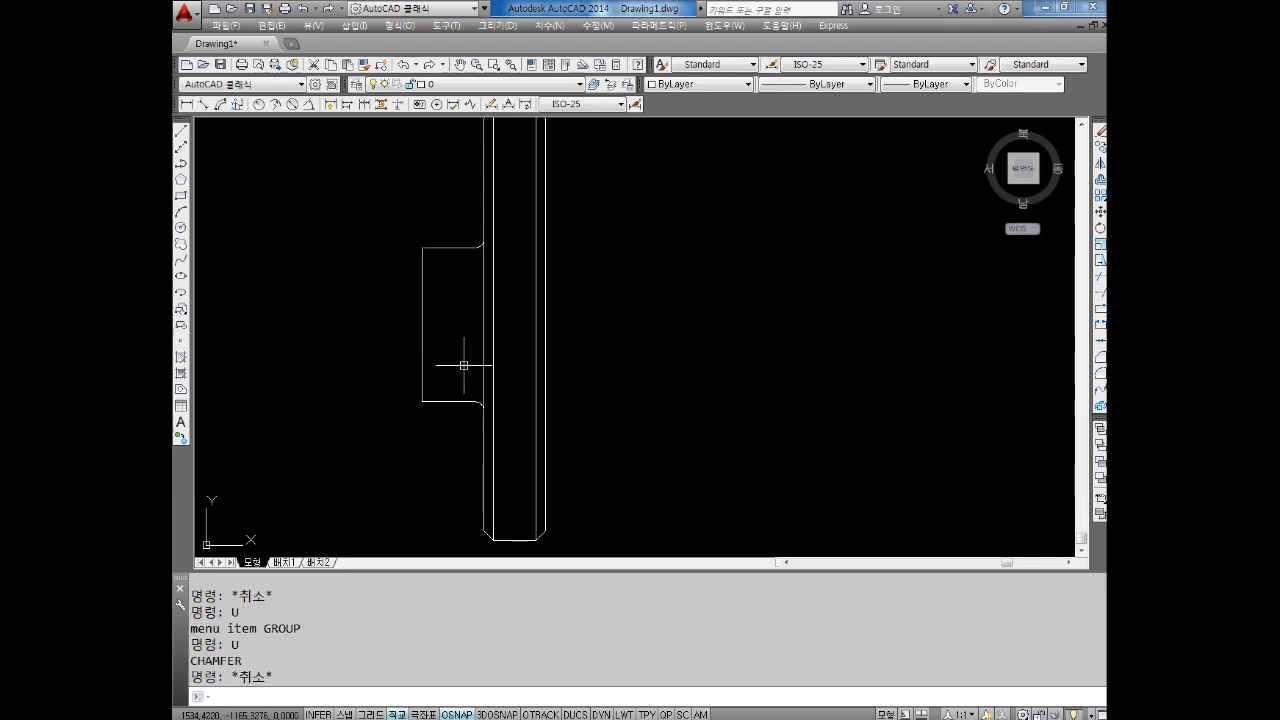
key(Escape)
Set the chamfer distances to 1.5 and 1.5 with Trim mode
text(A)
key(Return)
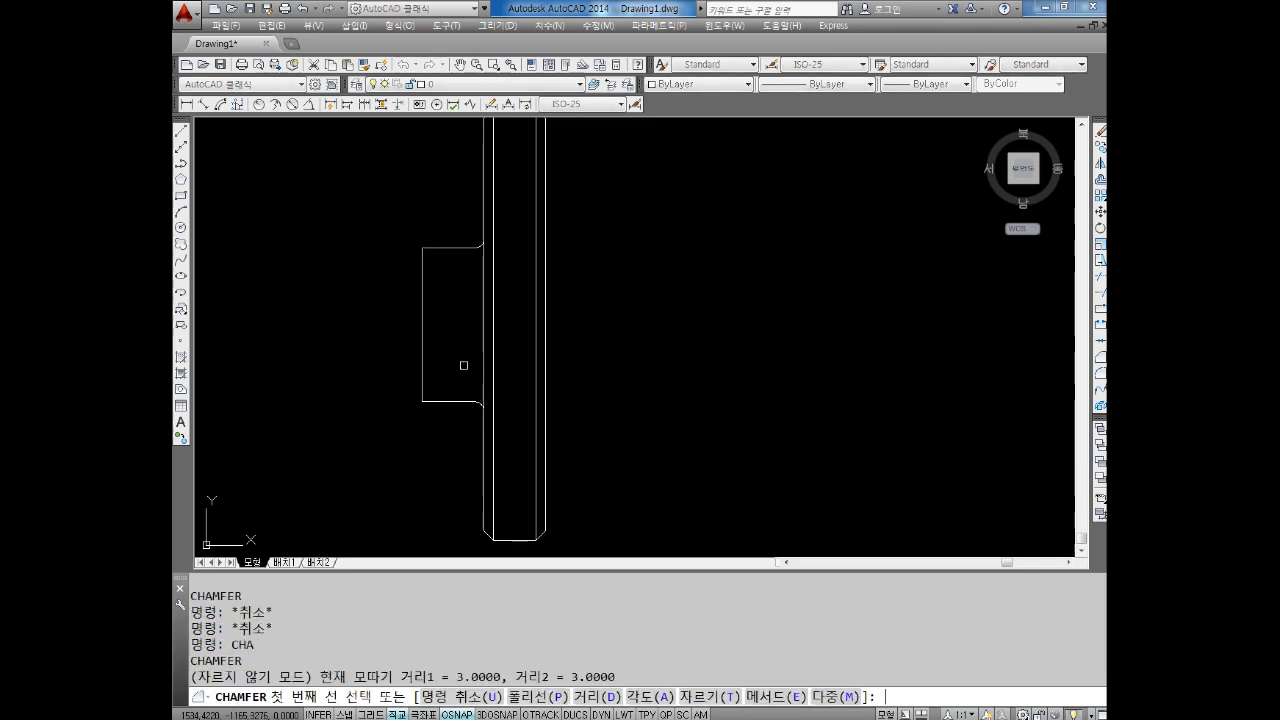
text(D)
key(Return)
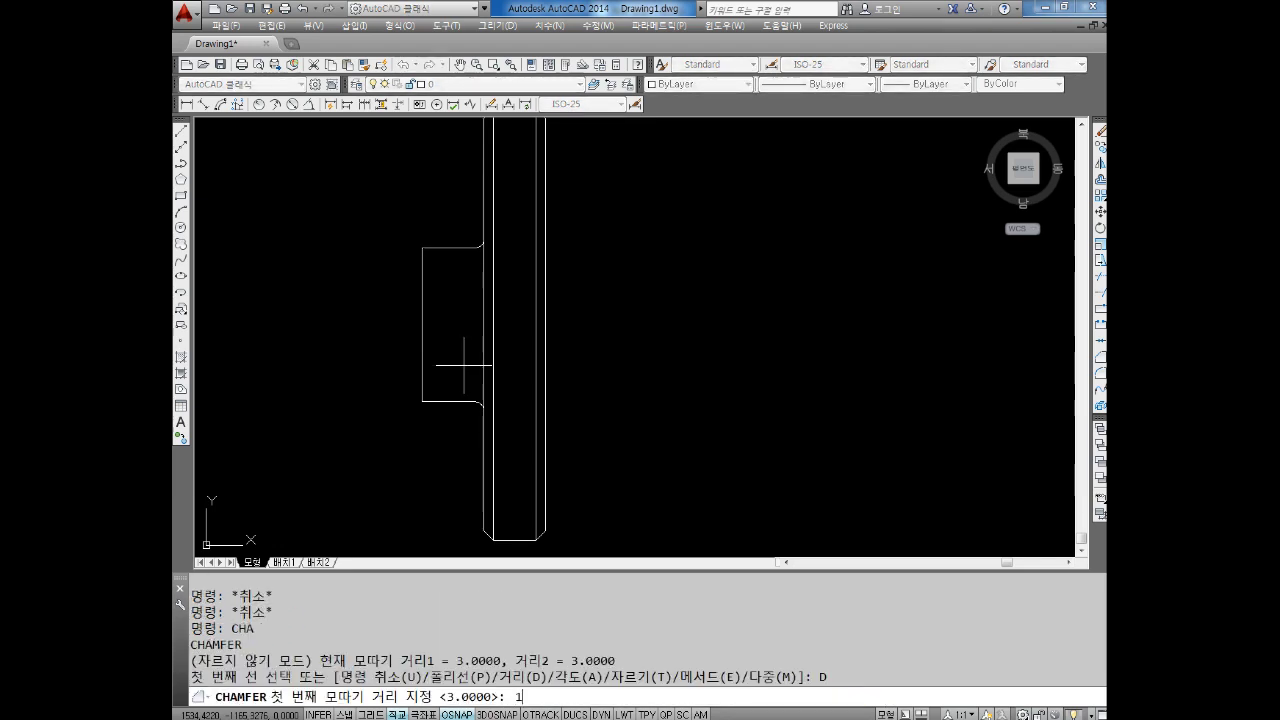
text(.5)
key(Return)
key(Return)
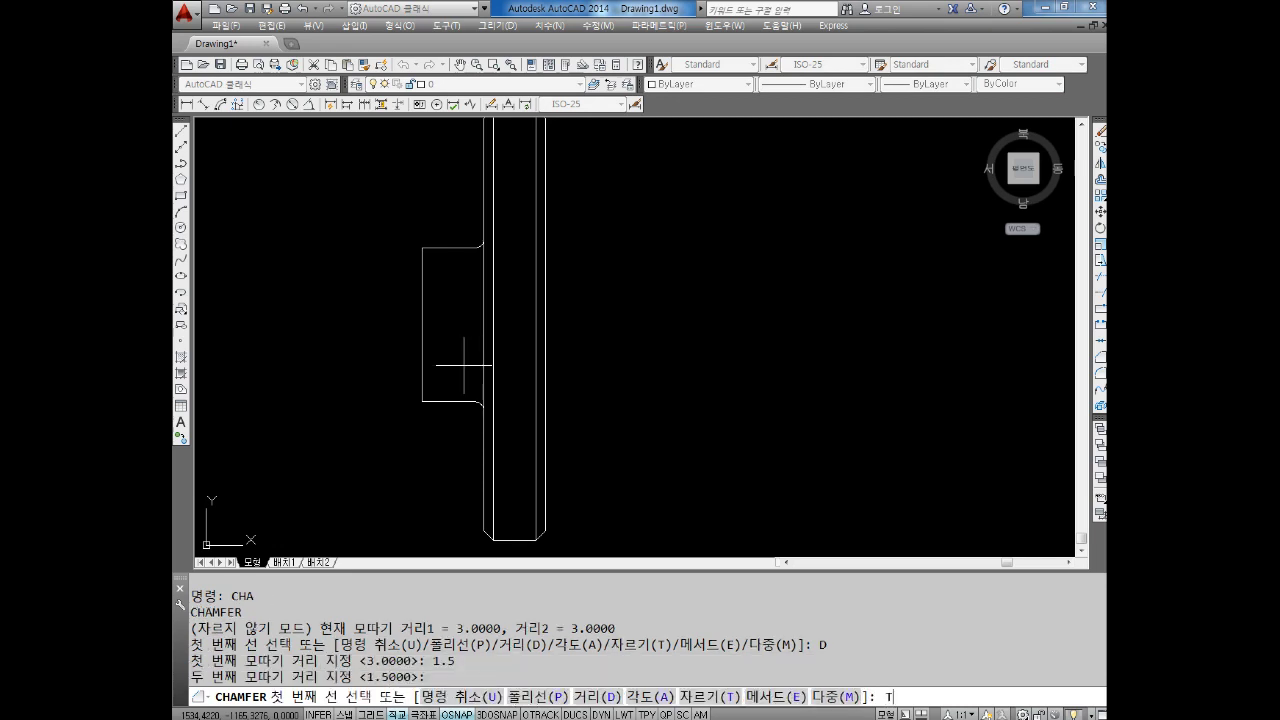
key(Return)
text(T)
key(Return)
Chamfer the boss's top and bottom left corners at 1.5
click(429, 249)
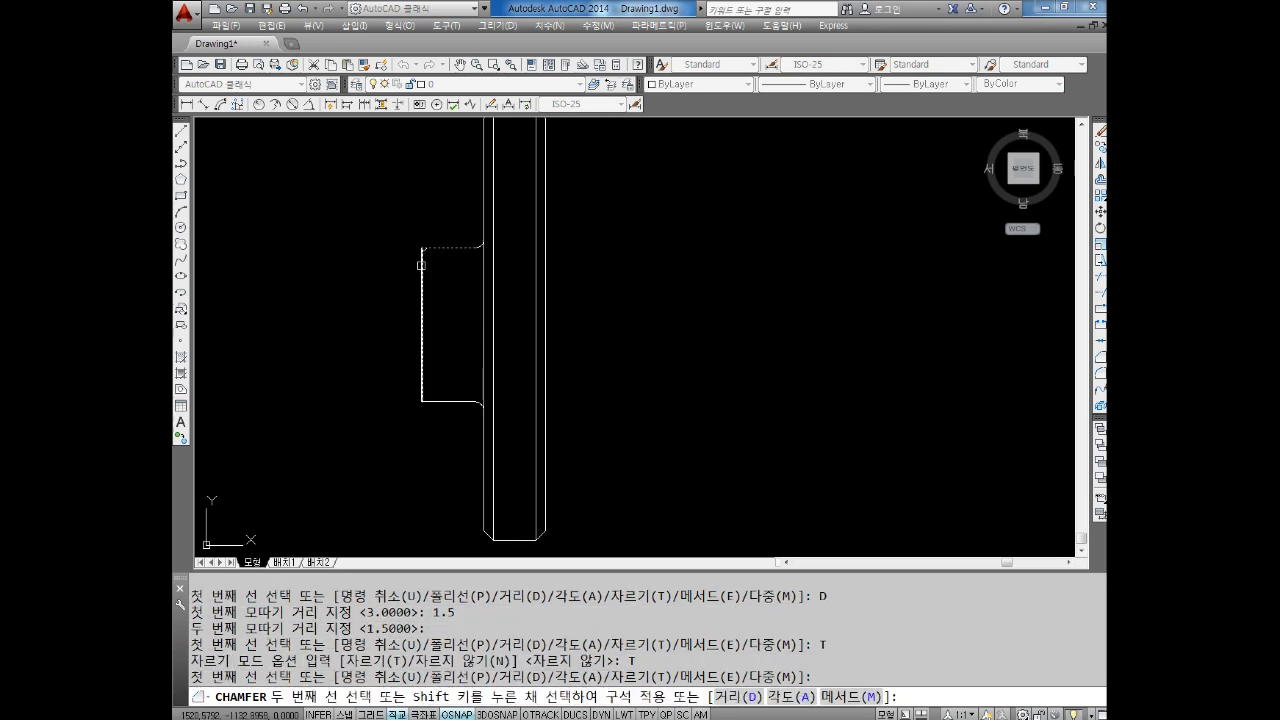
click(423, 320)
key(Return)
click(428, 391)
key(Escape)
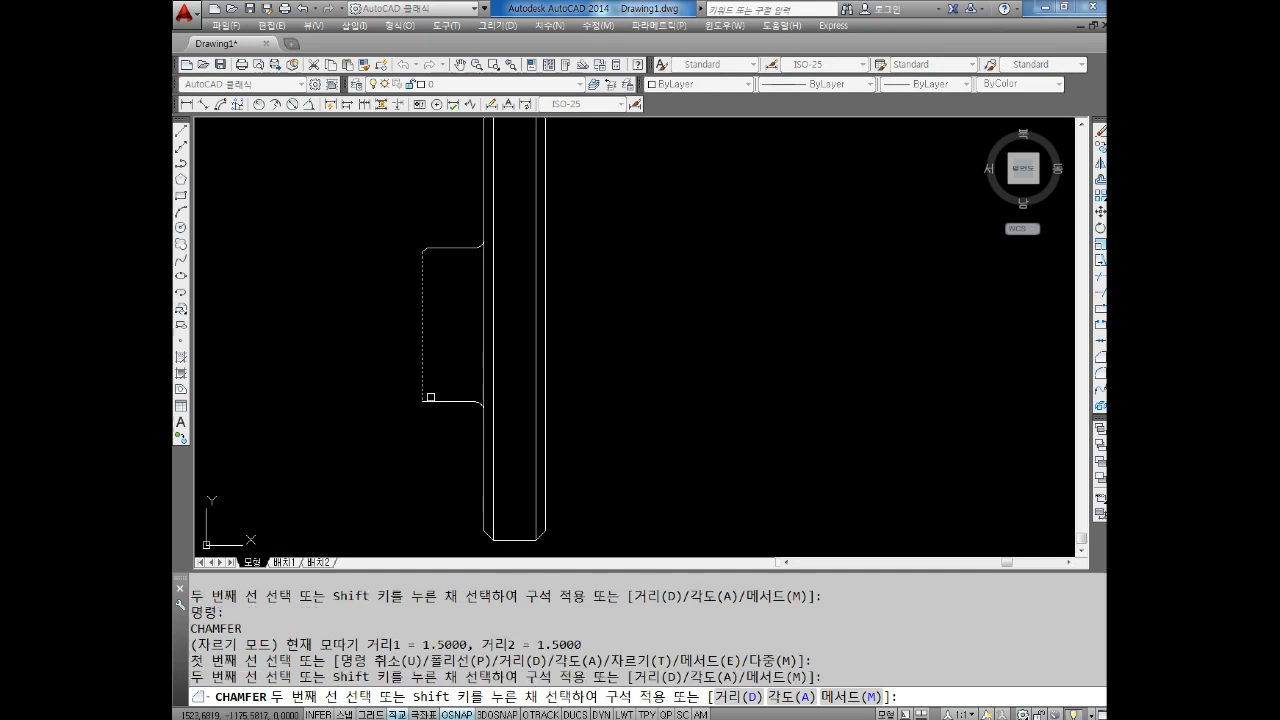
key(Escape)
middle_drag(429, 380, 458, 391)
key(Escape)
Begin a line above the boss, then cancel it and recentre the view
text(L)
key(Return)
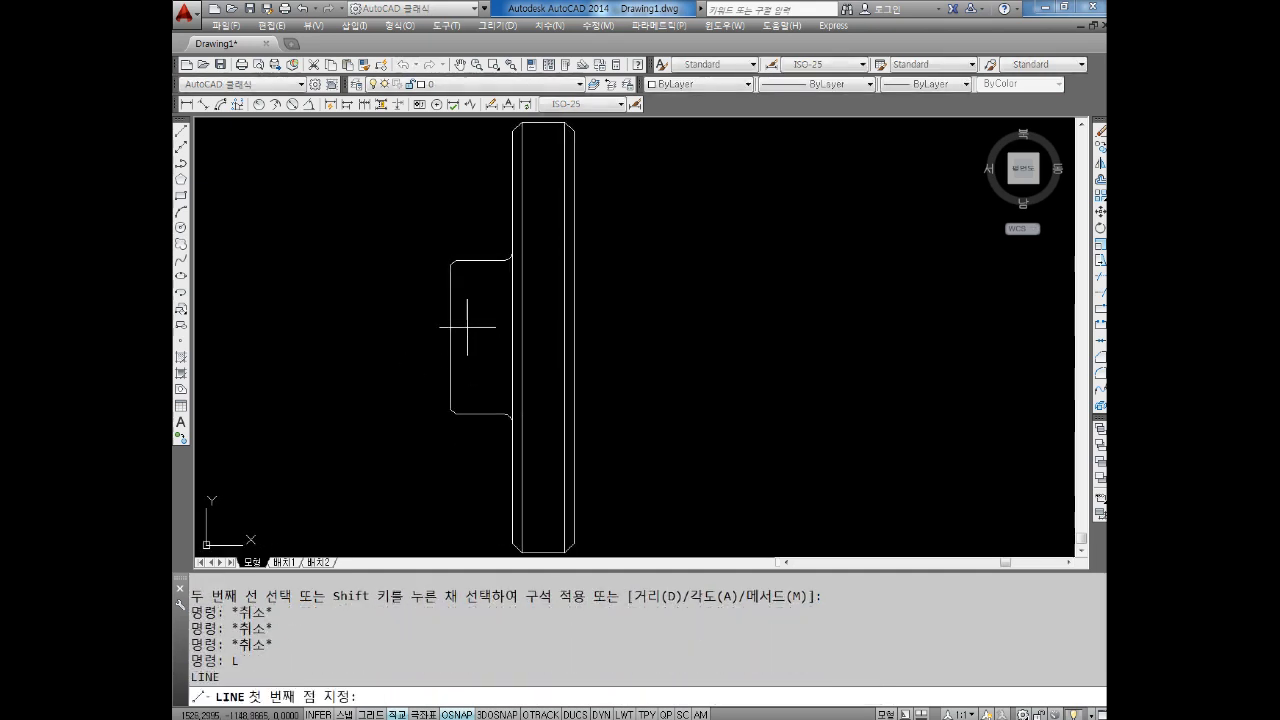
scroll(460, 285, up, 5)
click(434, 181)
scroll(445, 330, down, 2)
middle_drag(449, 386, 494, 286)
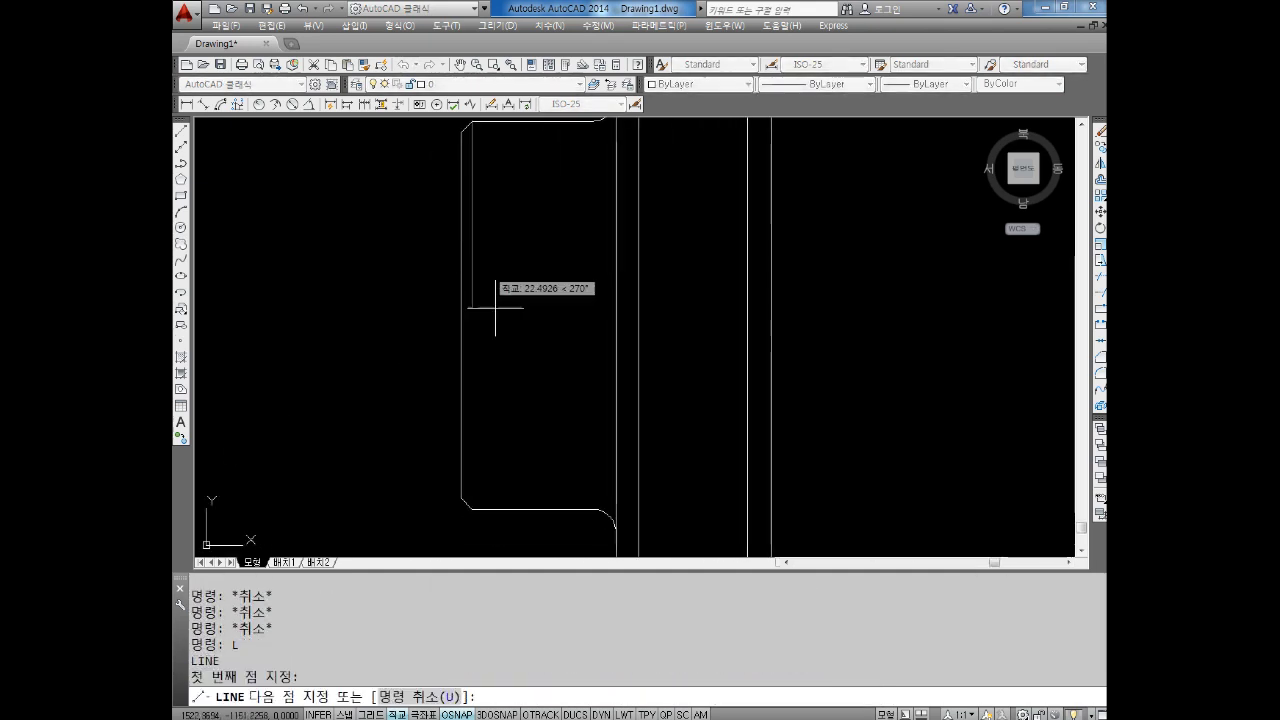
key(Escape)
scroll(466, 366, down, 4)
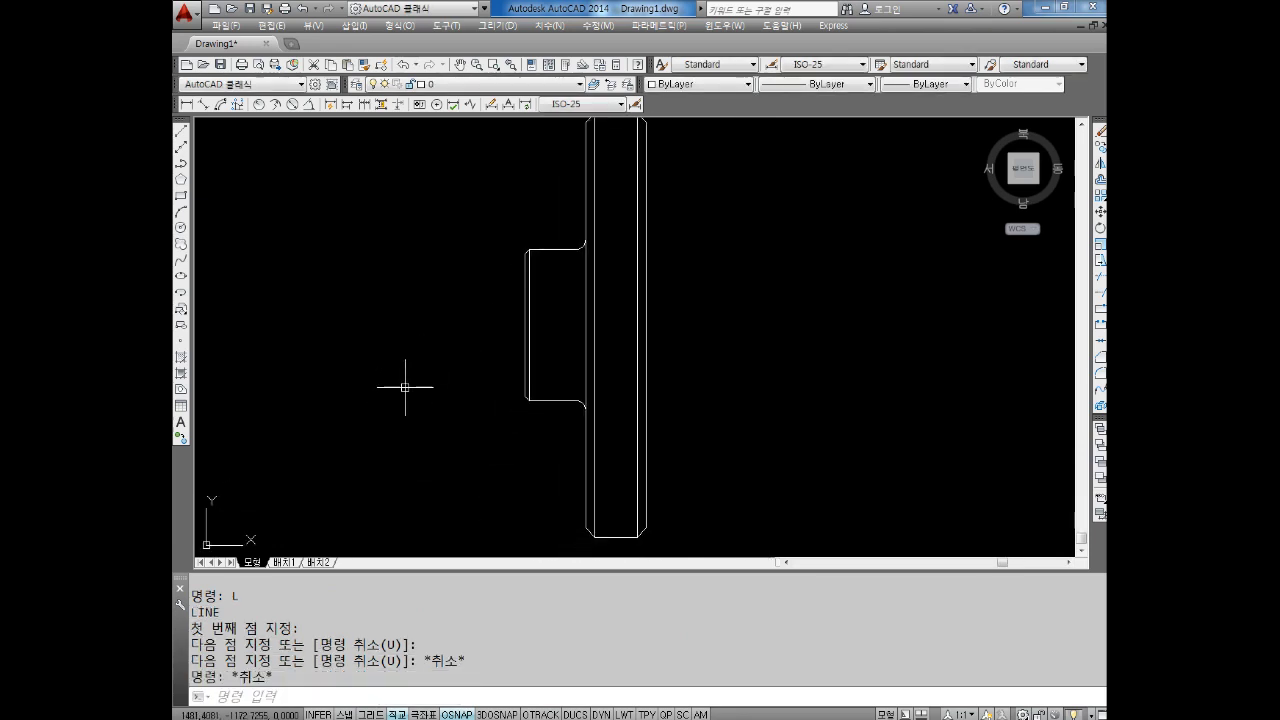
middle_drag(313, 350, 350, 344)
key(Escape)
key(Escape)
key(Escape)
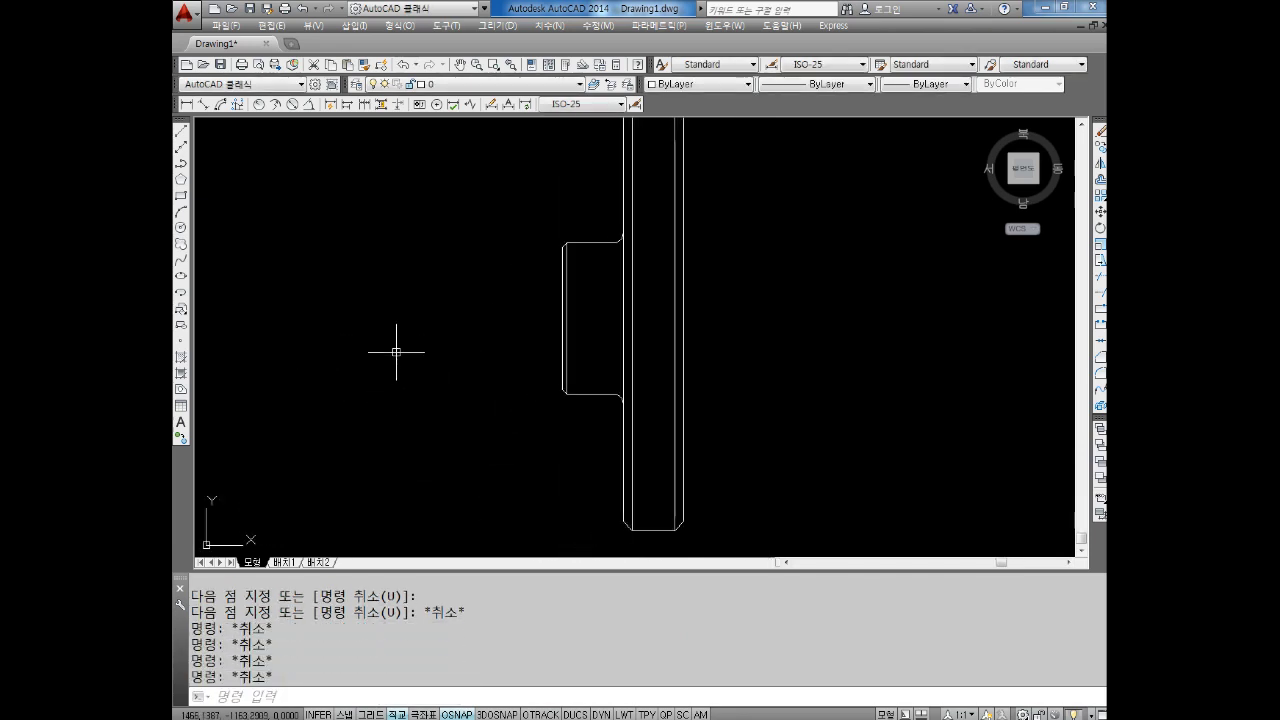
key(Escape)
Draw a 10×40 rectangle to the left of the part
text(REC)
key(Return)
click(356, 406)
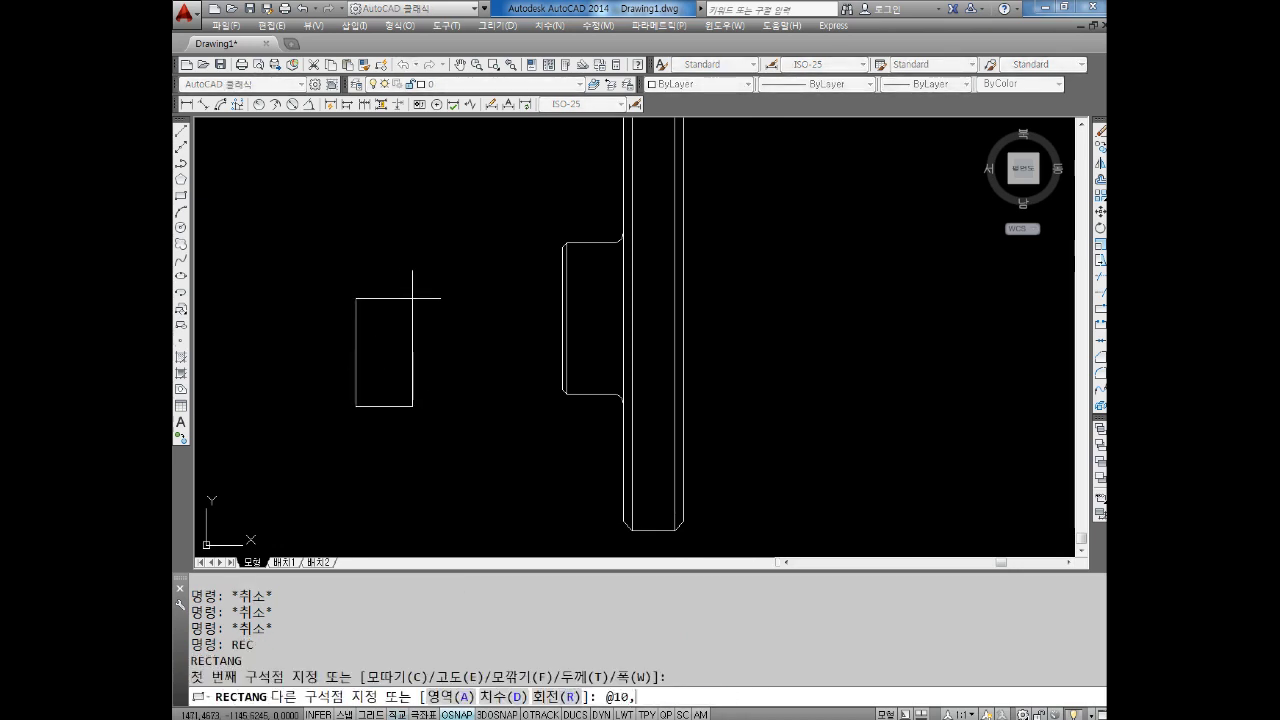
text(40)
key(Return)
key(Escape)
key(Escape)
middle_drag(390, 344, 443, 326)
Explode the 10×40 rectangle into separate lines
text(X)
key(Return)
click(486, 324)
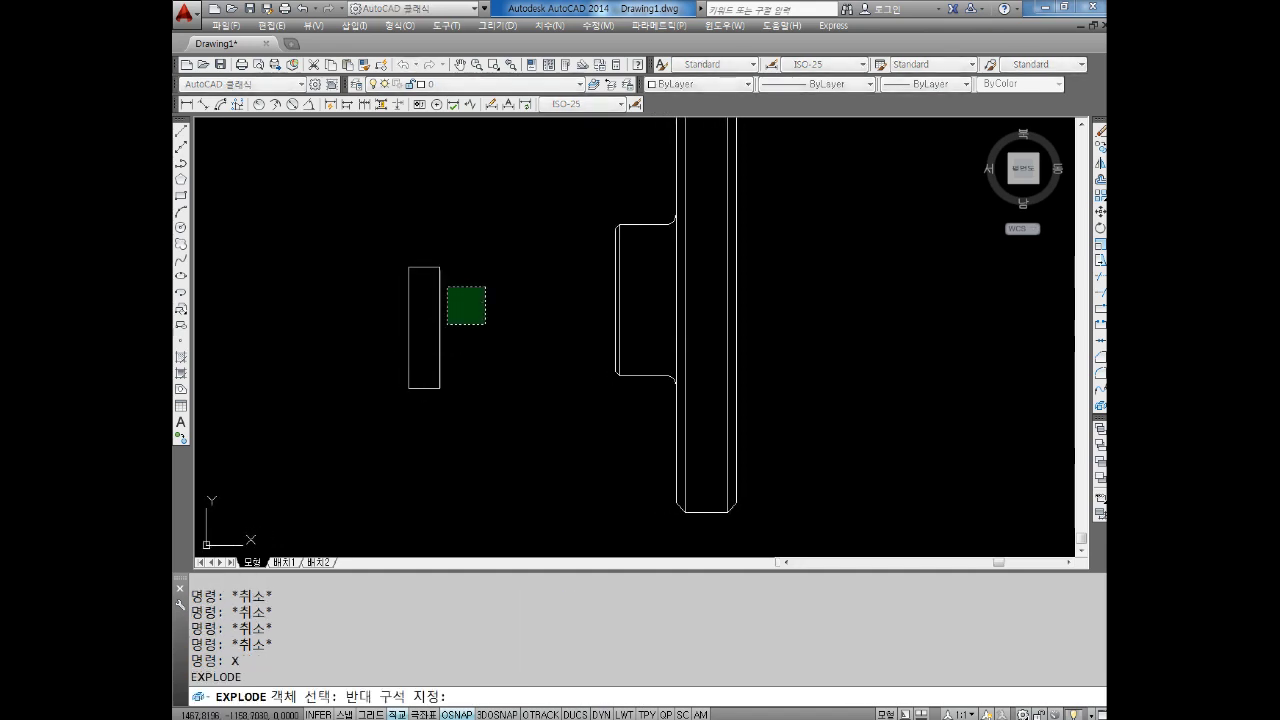
click(447, 287)
middle_drag(371, 400, 394, 402)
key(Escape)
key(Escape)
Move three of the rectangle's edges flush against the boss's left face
text(M)
key(Return)
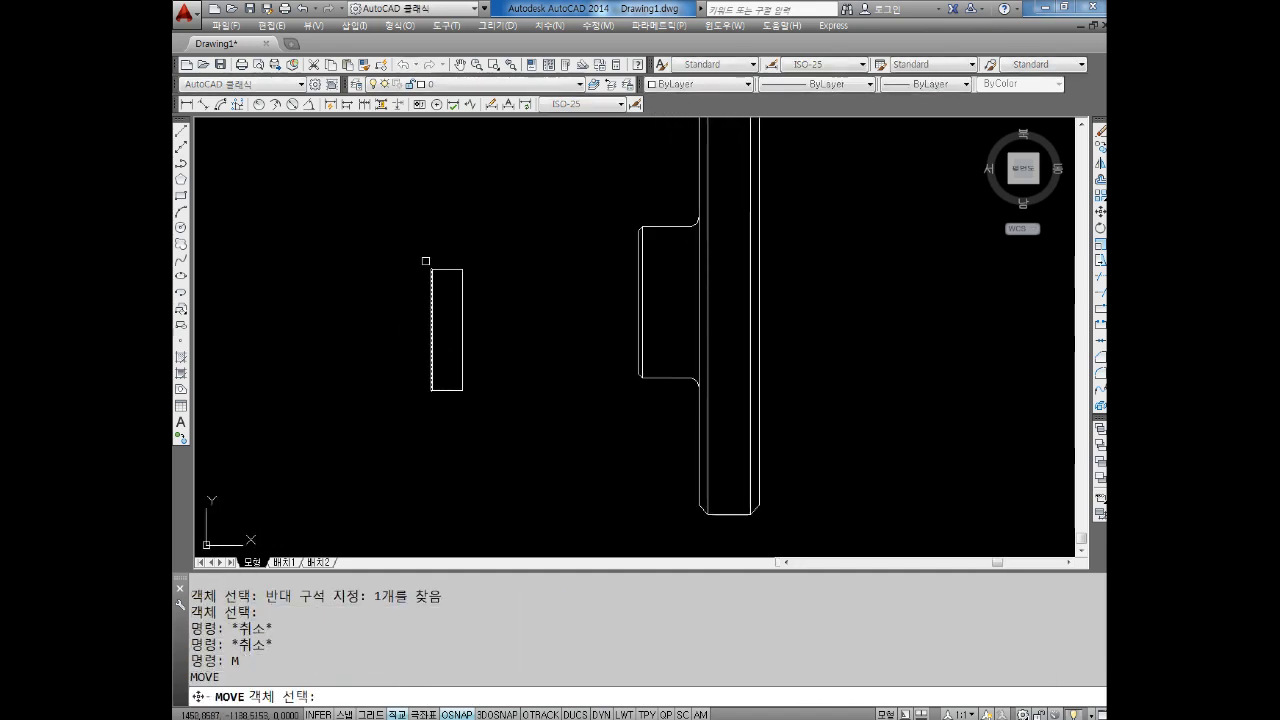
click(434, 243)
click(383, 423)
key(Return)
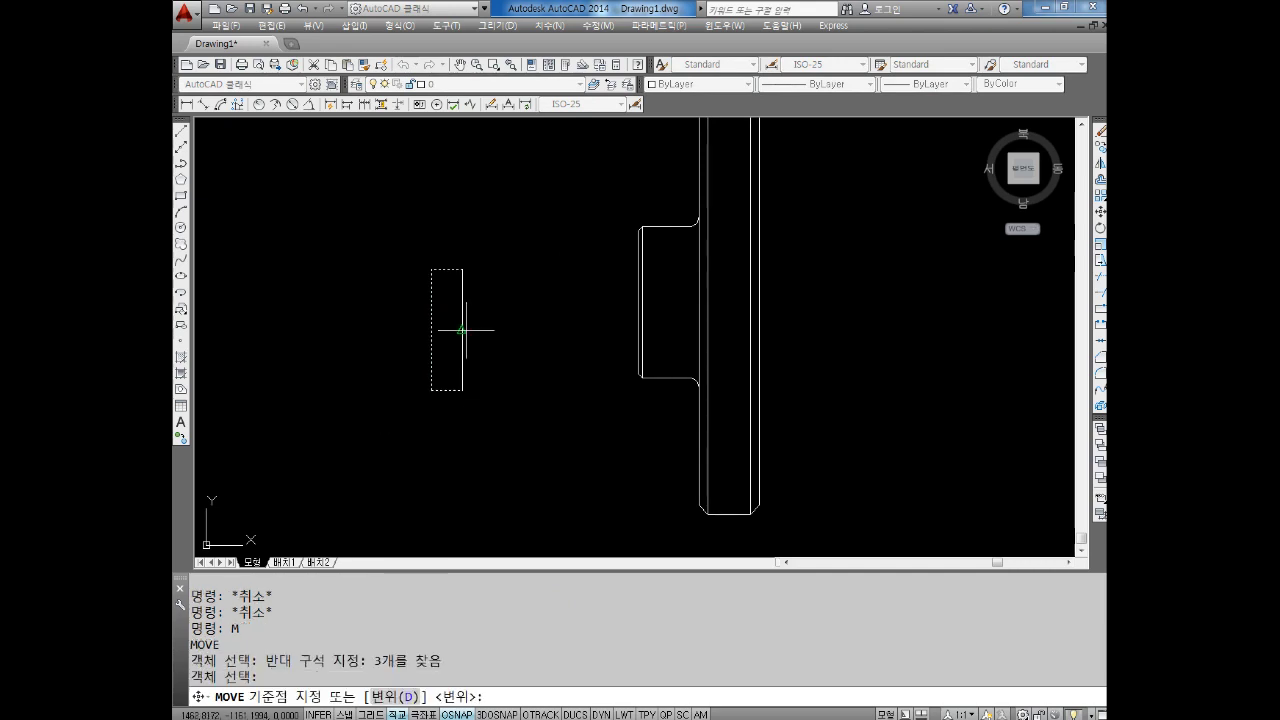
click(462, 330)
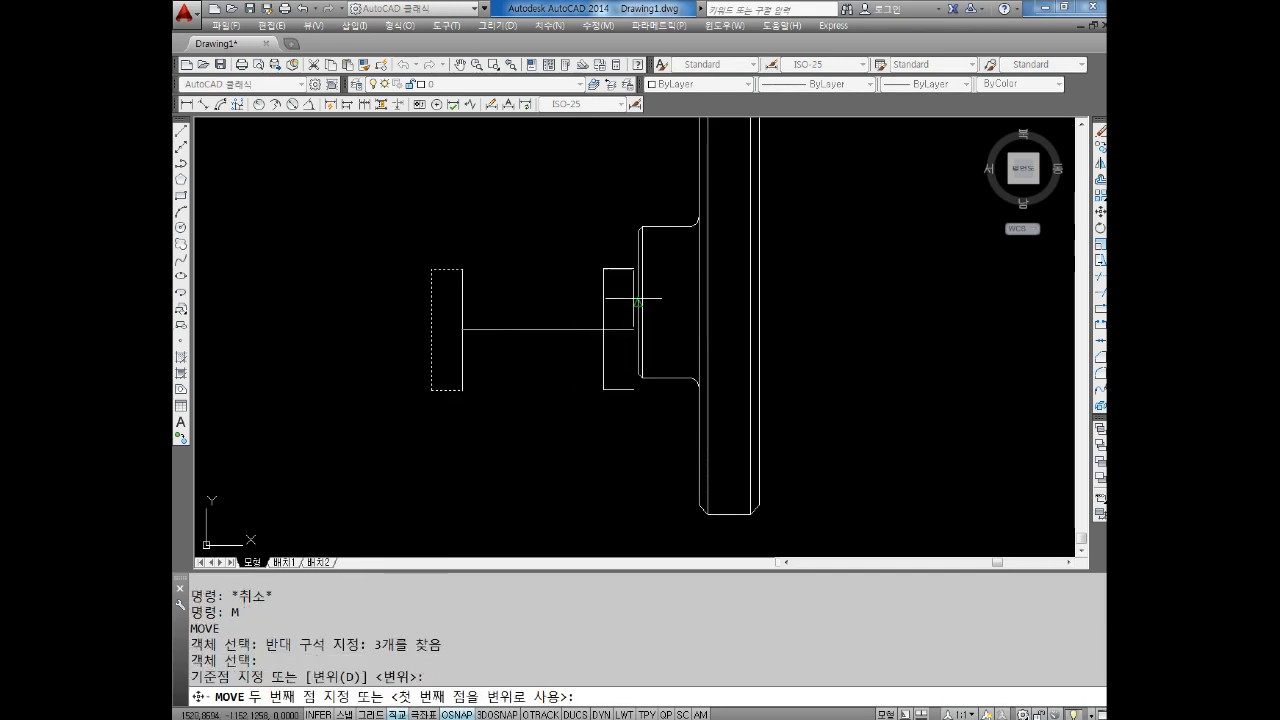
key(Escape)
key(Escape)
scroll(551, 329, up, 2)
middle_drag(529, 249, 529, 250)
key(Escape)
key(Escape)
key(Escape)
Close the Properties panel and start CHAMFER with both distances set to 2
key(Return)
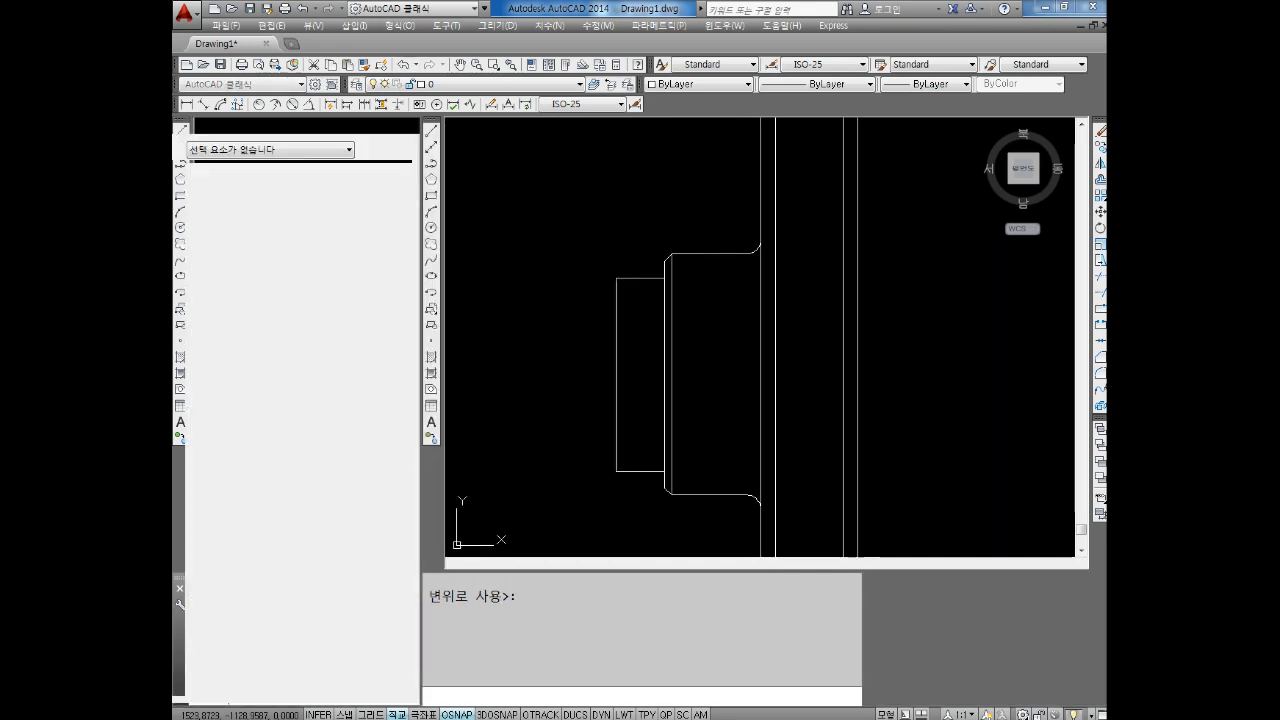
key(Escape)
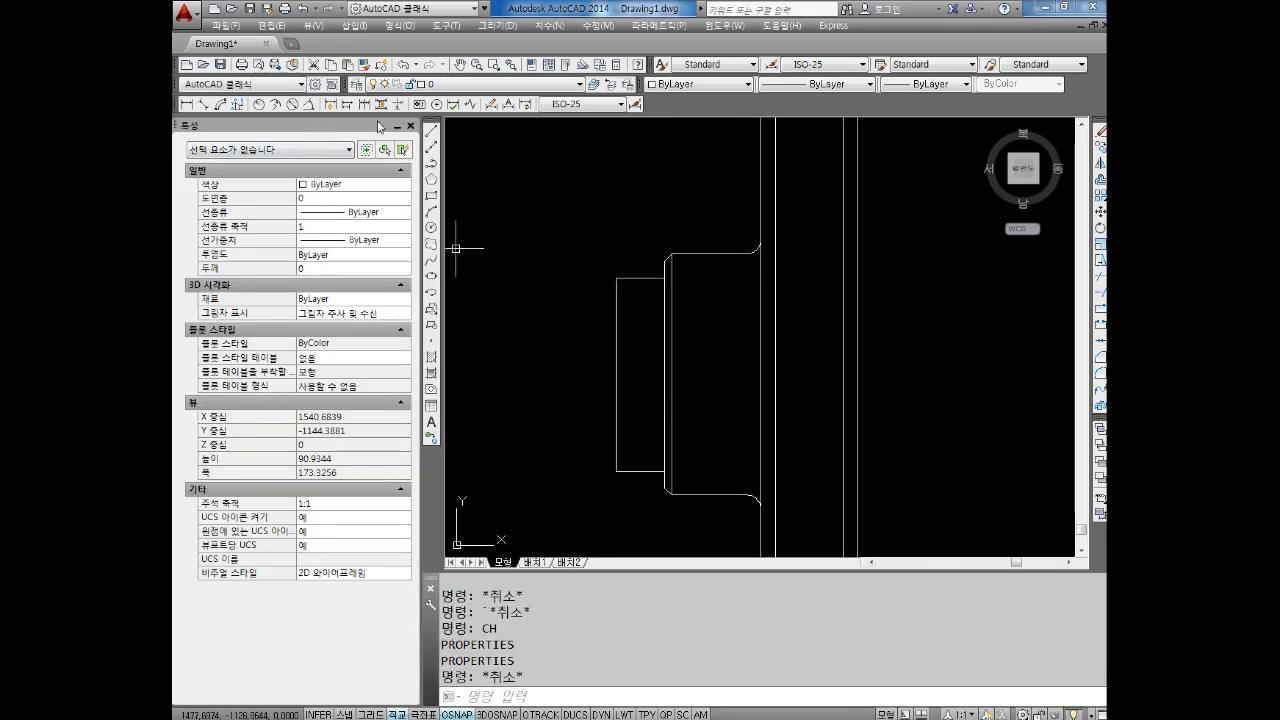
click(410, 126)
key(Escape)
key(Escape)
text(CHA)
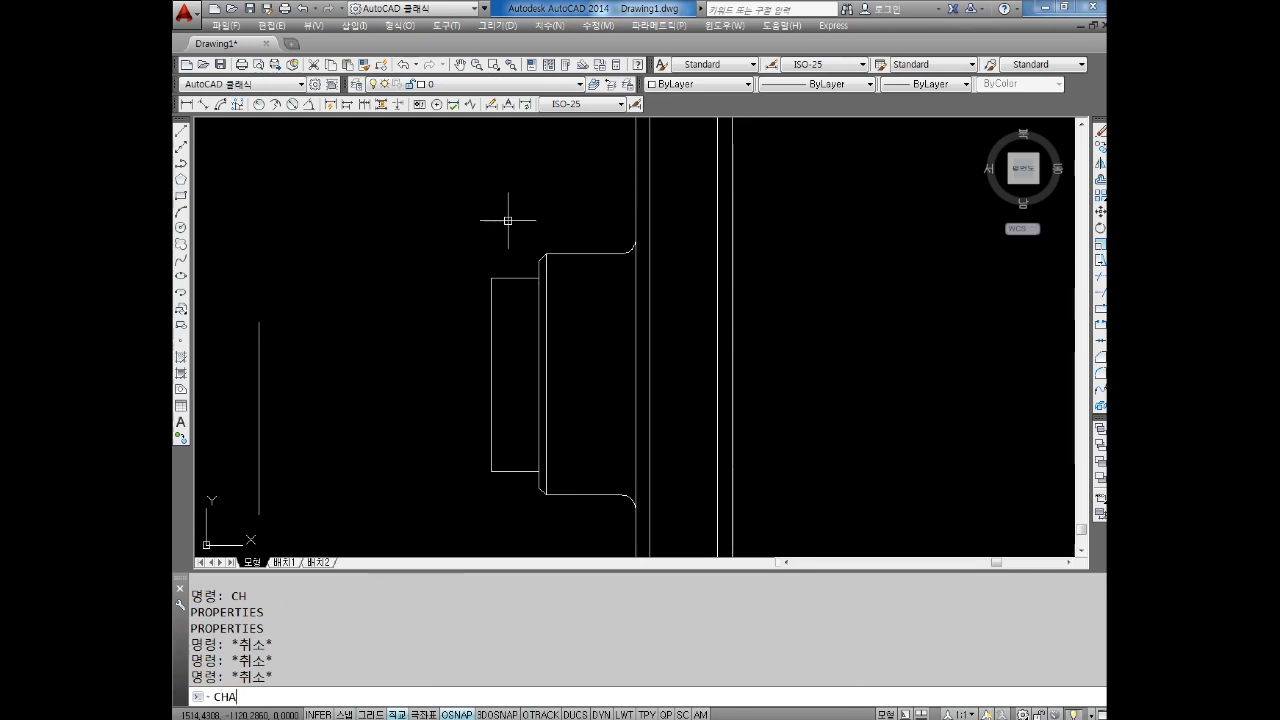
key(Return)
text(D)
key(Return)
text(2)
key(Return)
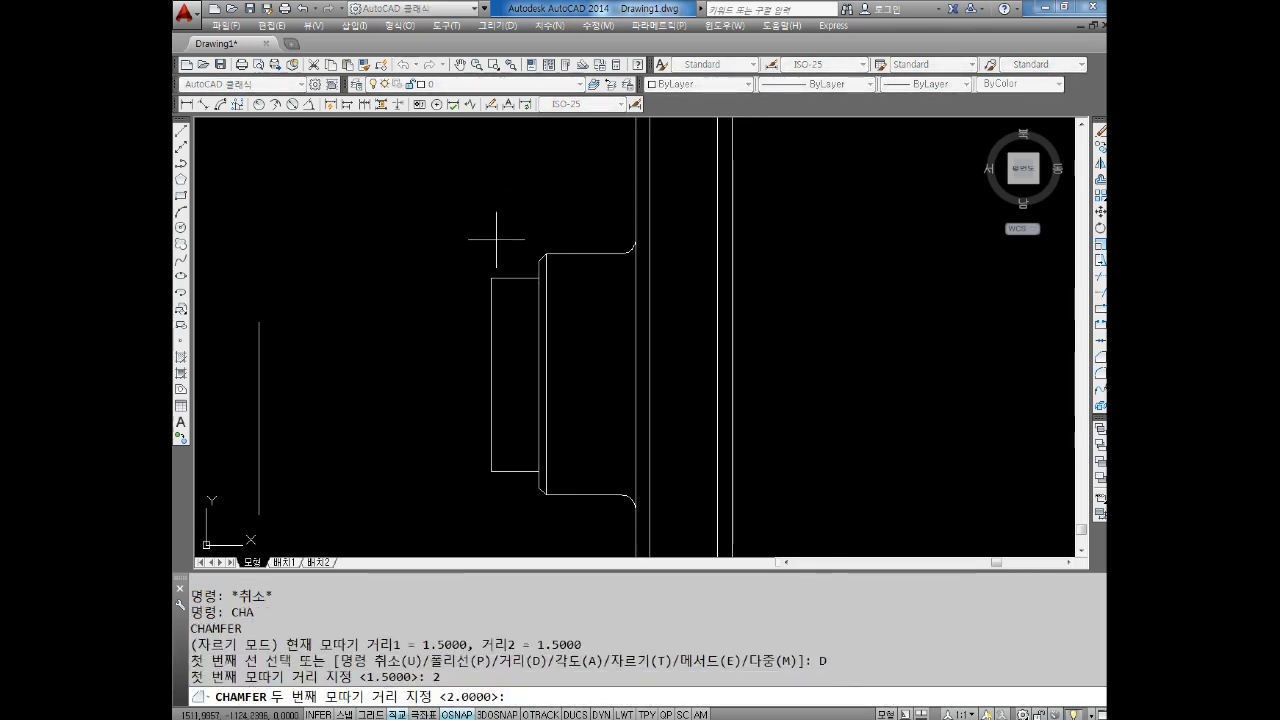
key(Return)
Chamfer the 10×40 step's top-left and bottom-left corners at 2
click(510, 279)
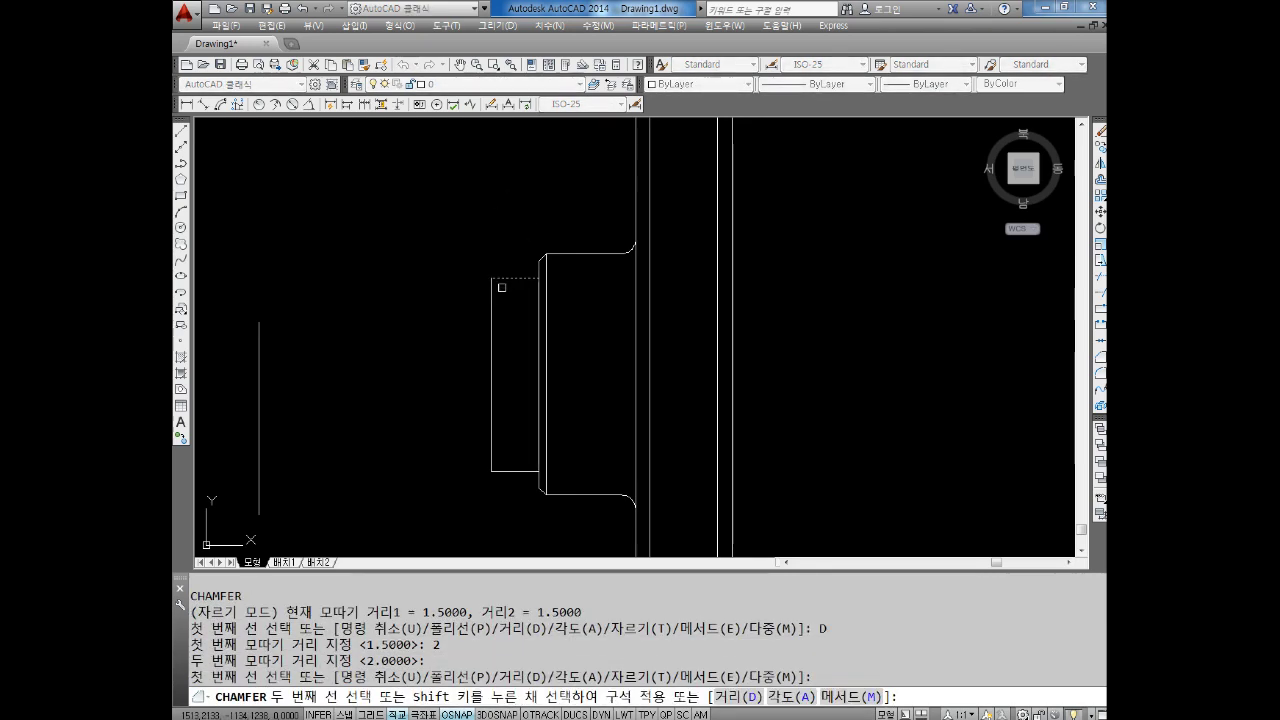
click(496, 320)
click(491, 330)
key(Return)
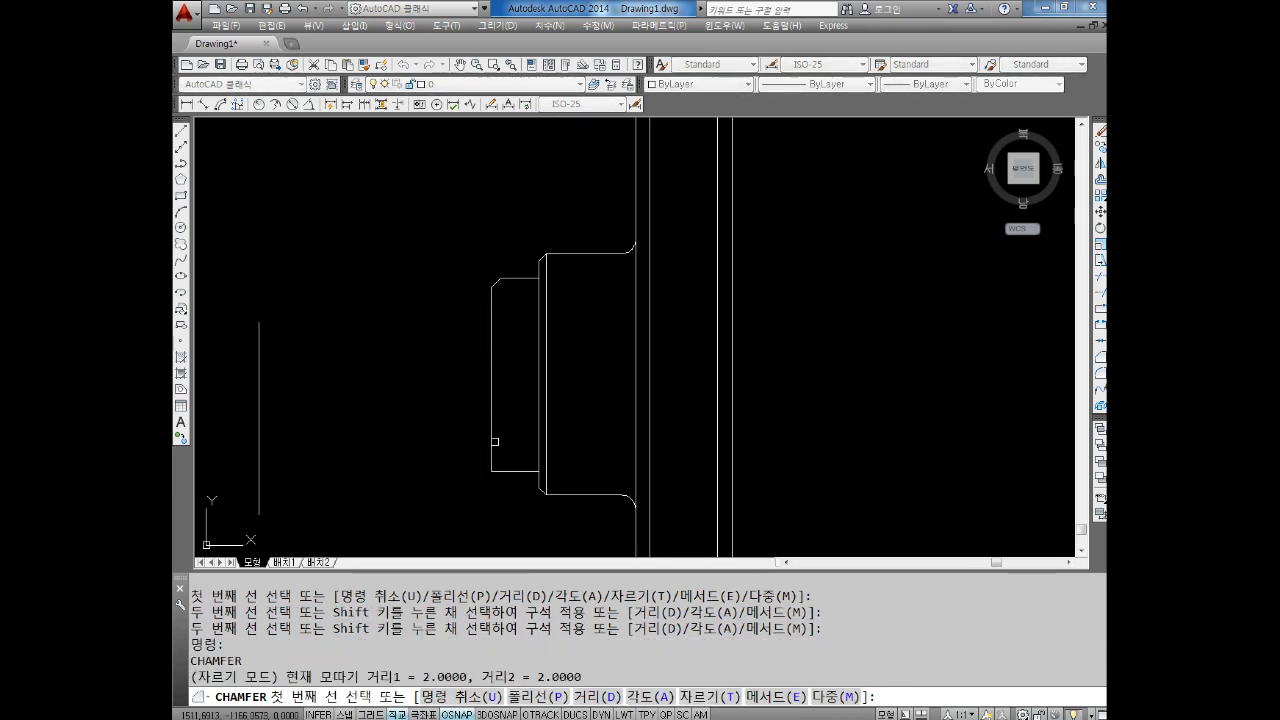
click(512, 471)
click(491, 430)
key(Escape)
key(Escape)
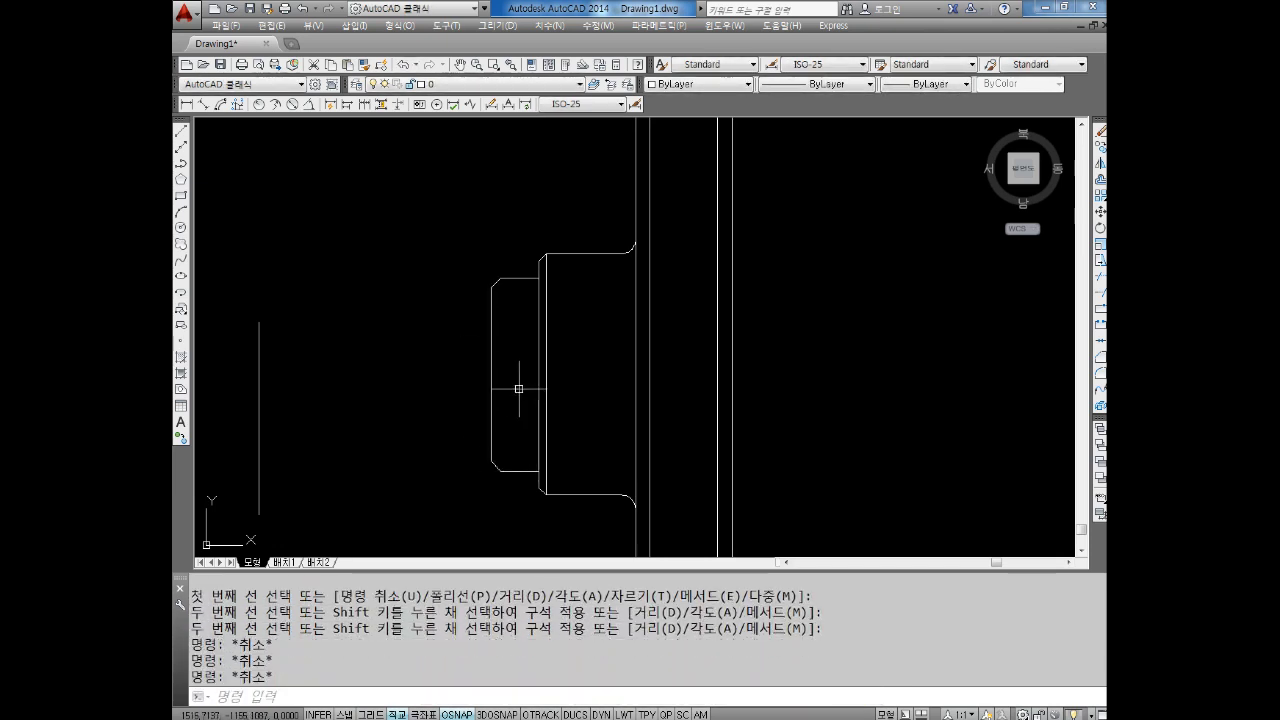
key(Escape)
Erase the stray vertical line left of the step
text(L)
key(Return)
click(497, 281)
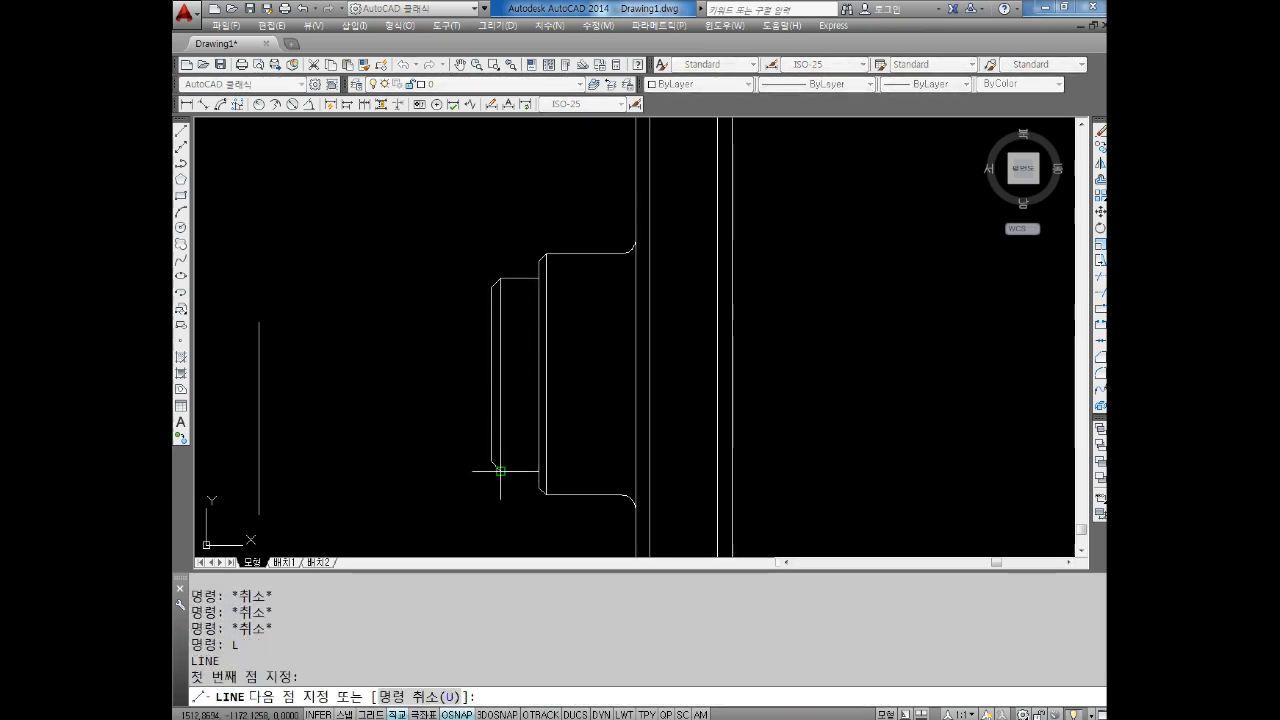
key(Escape)
key(Escape)
scroll(355, 270, down, 2)
click(343, 271)
click(286, 405)
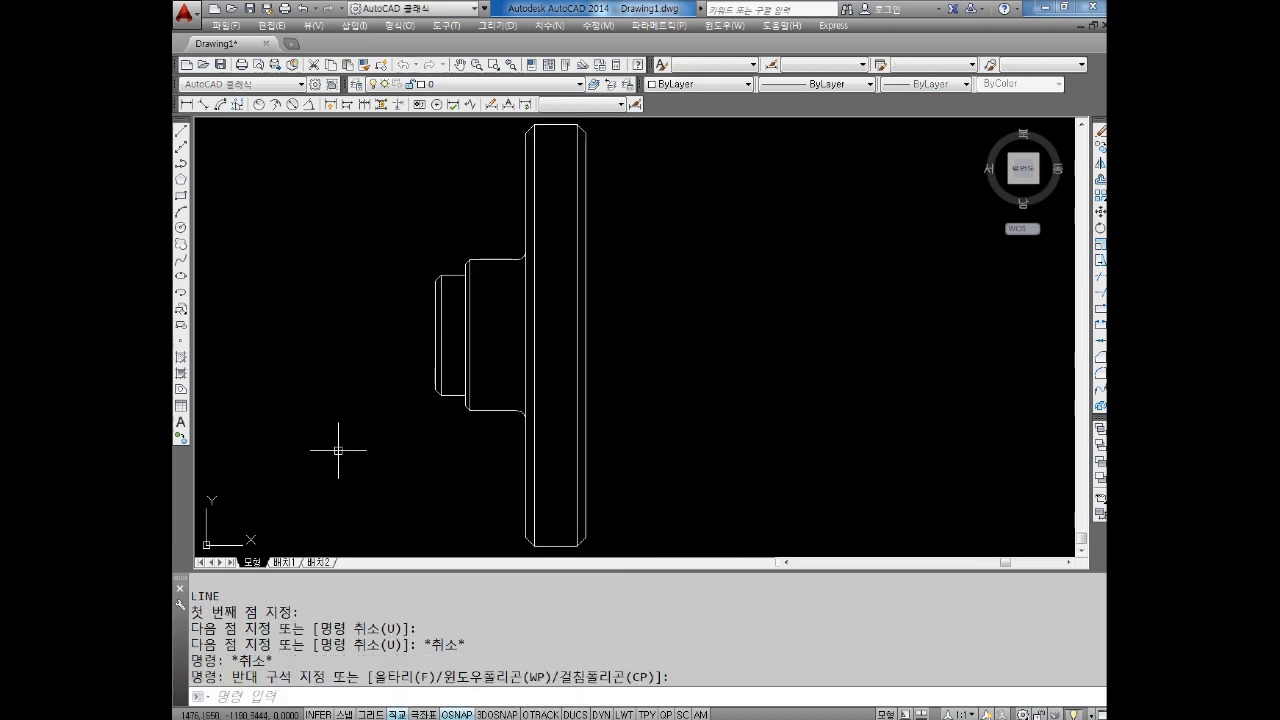
key(Delete)
middle_drag(561, 416, 424, 423)
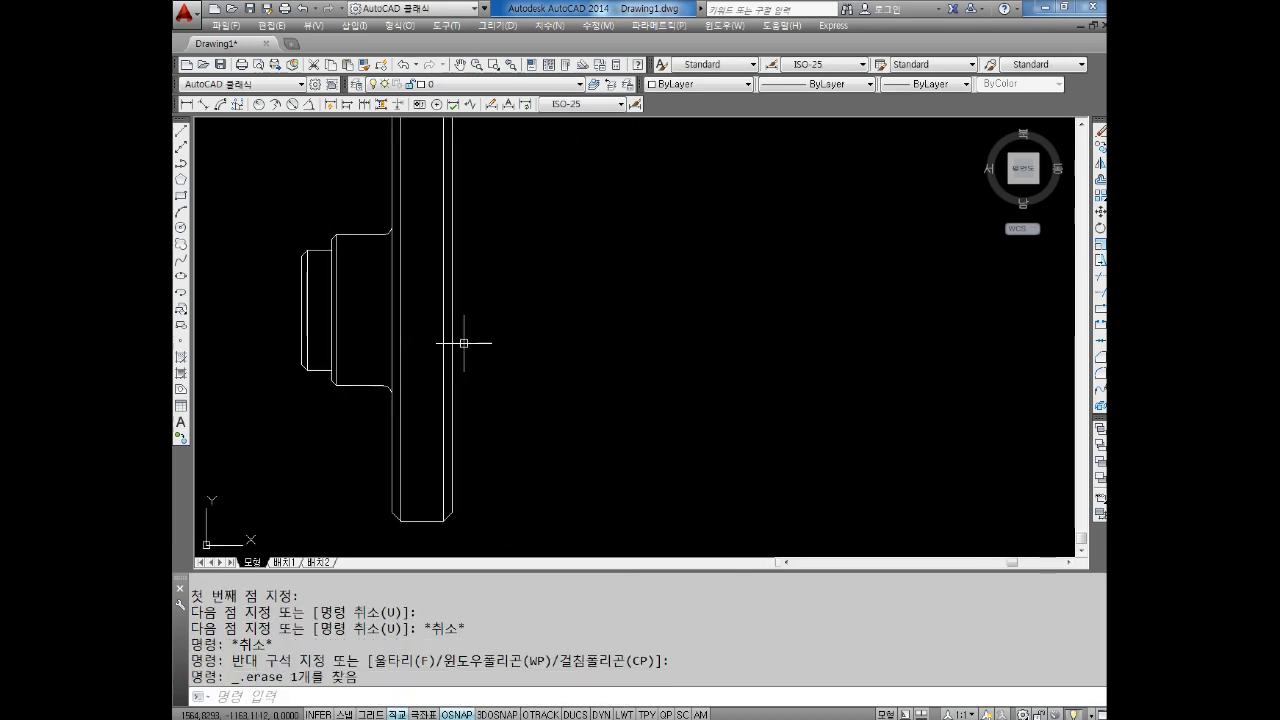
key(Escape)
key(Escape)
key(Escape)
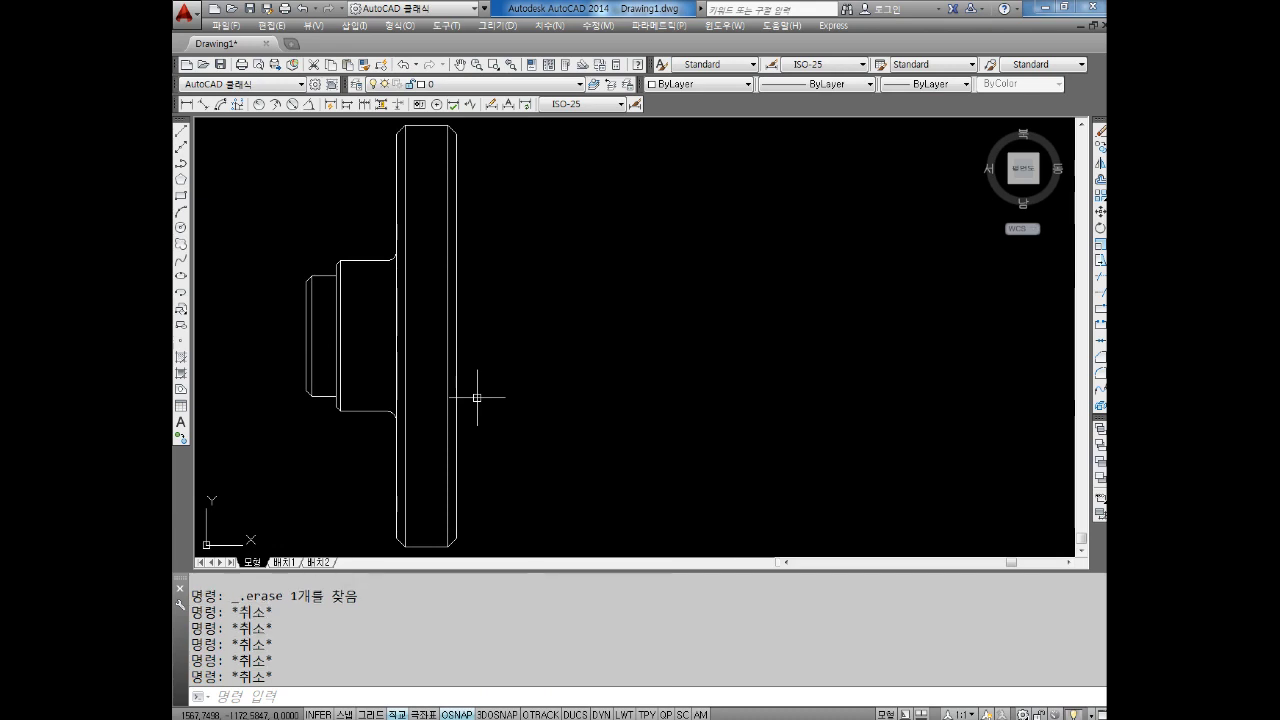
key(Escape)
key(Escape)
Draw a 5×100 rectangle to the right of the part
text(C)
key(Return)
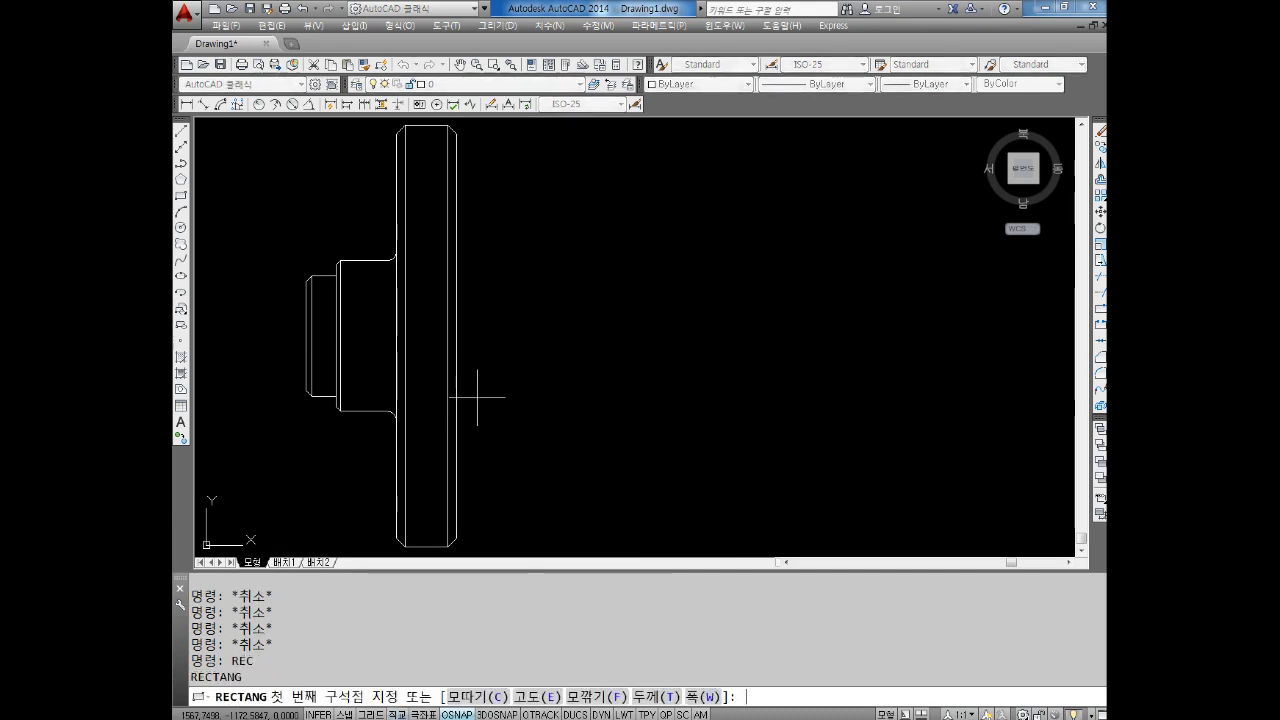
click(562, 470)
text(@5,100)
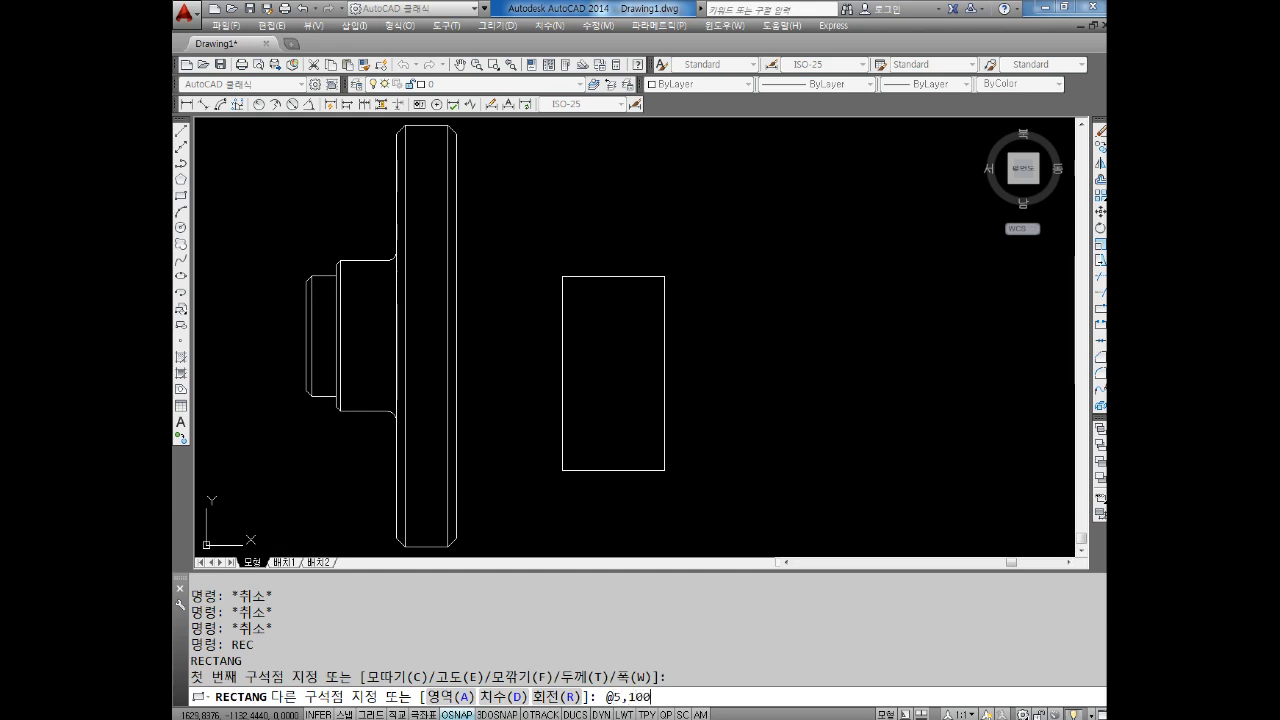
key(Return)
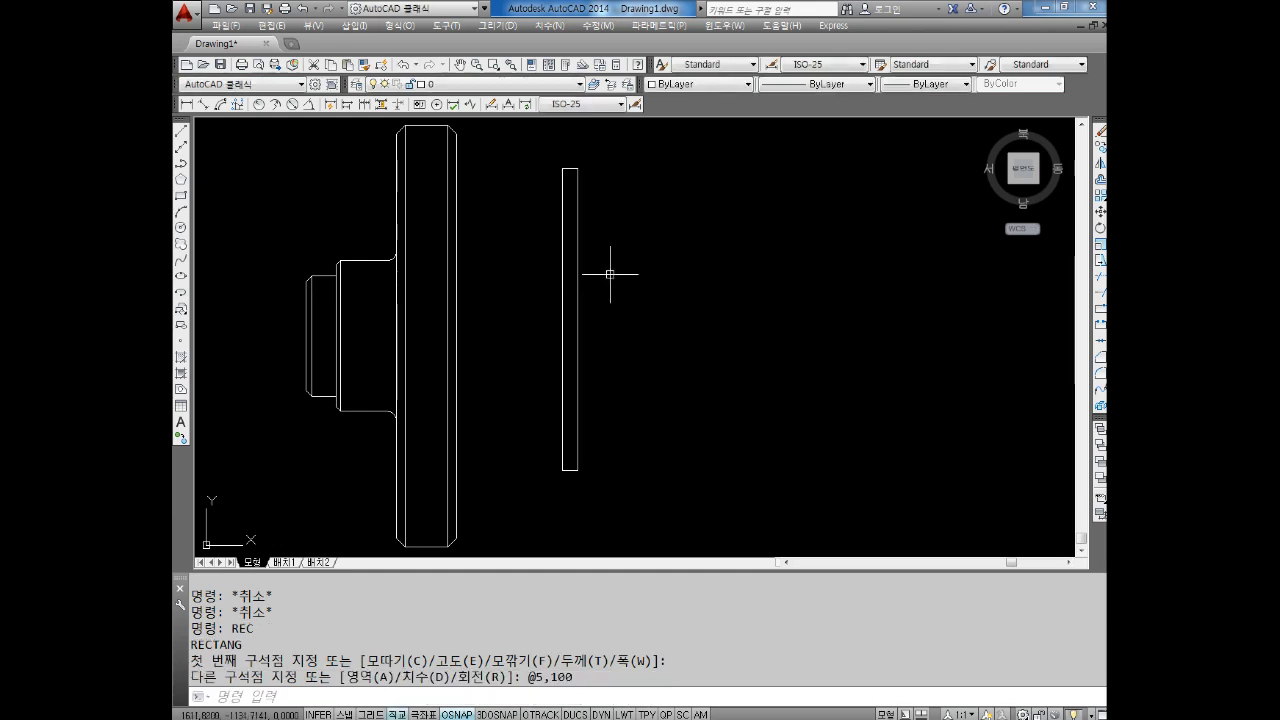
middle_drag(609, 274, 602, 313)
key(Escape)
key(Escape)
key(Escape)
Explode the thin 5×100 bar into separate lines
text(x)
key(Return)
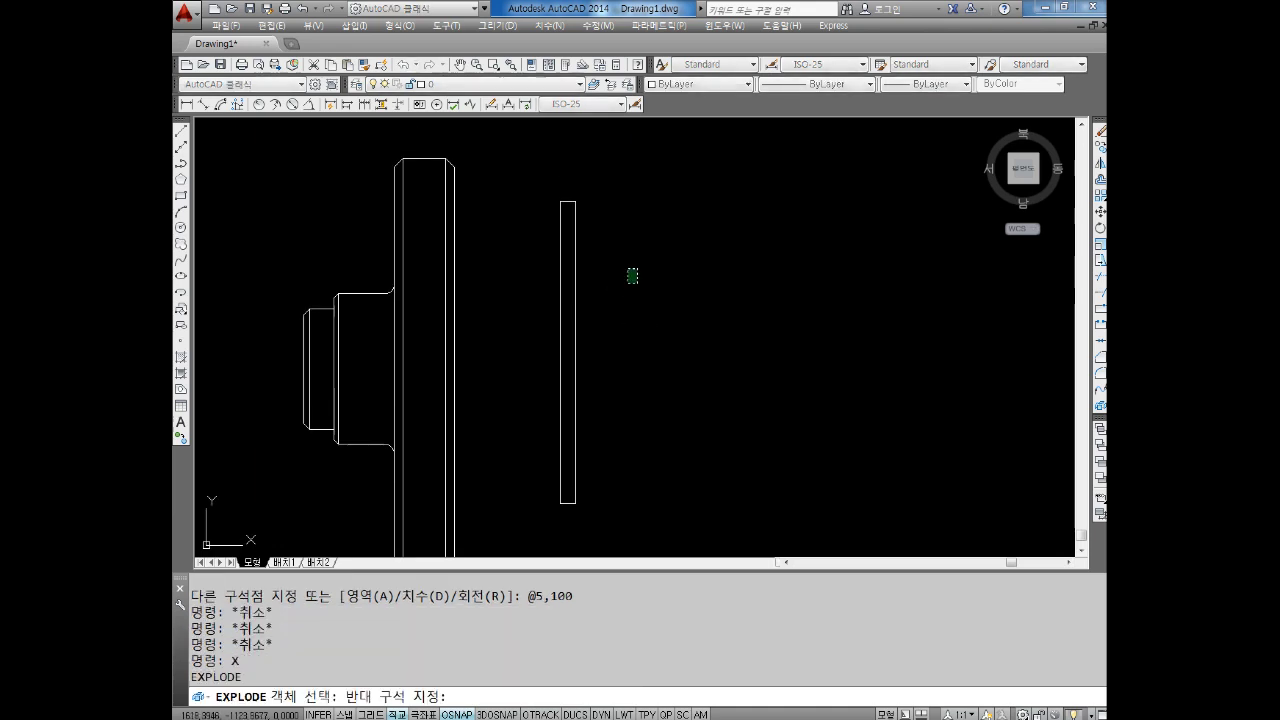
click(631, 274)
click(531, 417)
key(Escape)
key(Escape)
key(Escape)
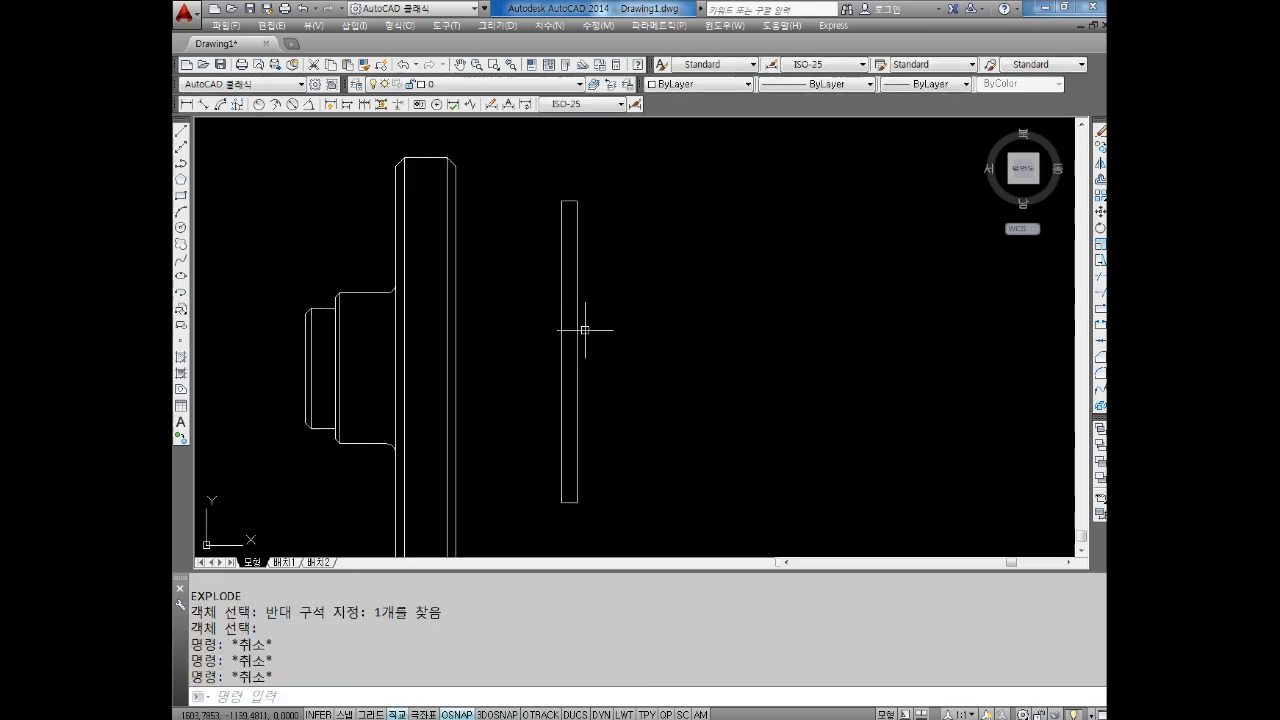
Move the bar's lines by their midpoint flush against the part's right edge
text(m)
key(Return)
scroll(595, 176, up, 2)
click(600, 178)
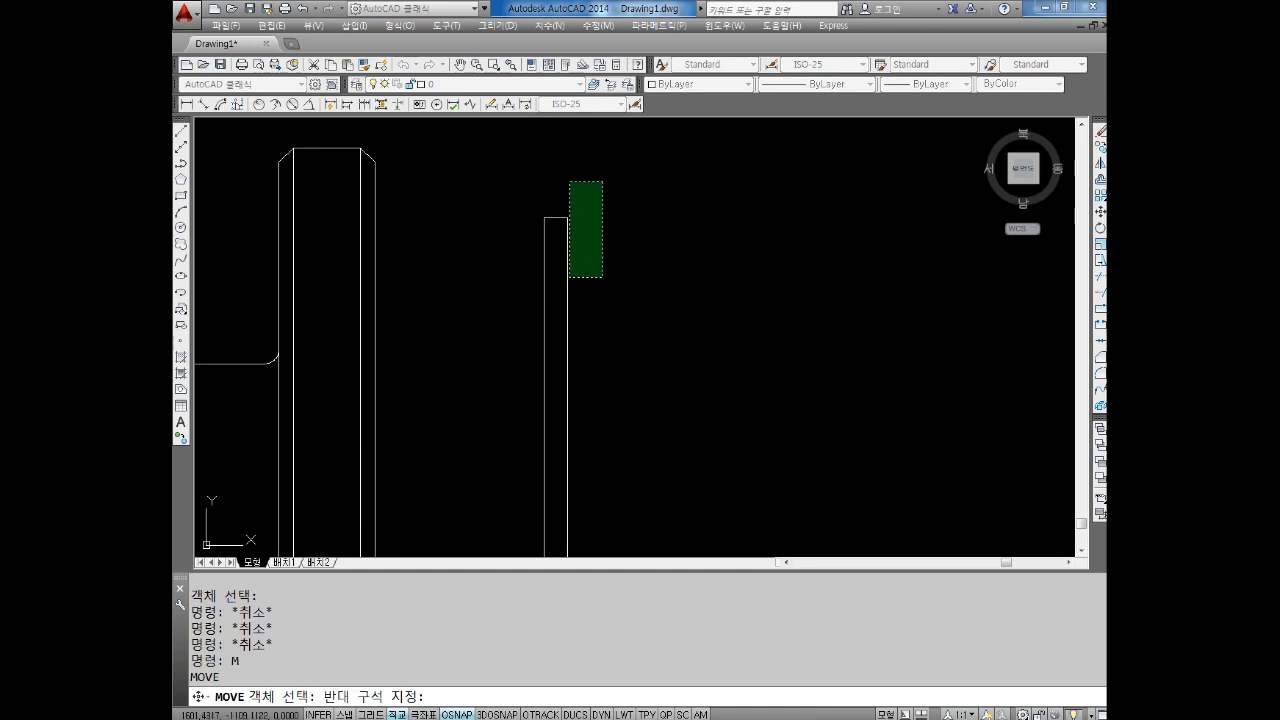
click(552, 302)
middle_drag(560, 337, 585, 119)
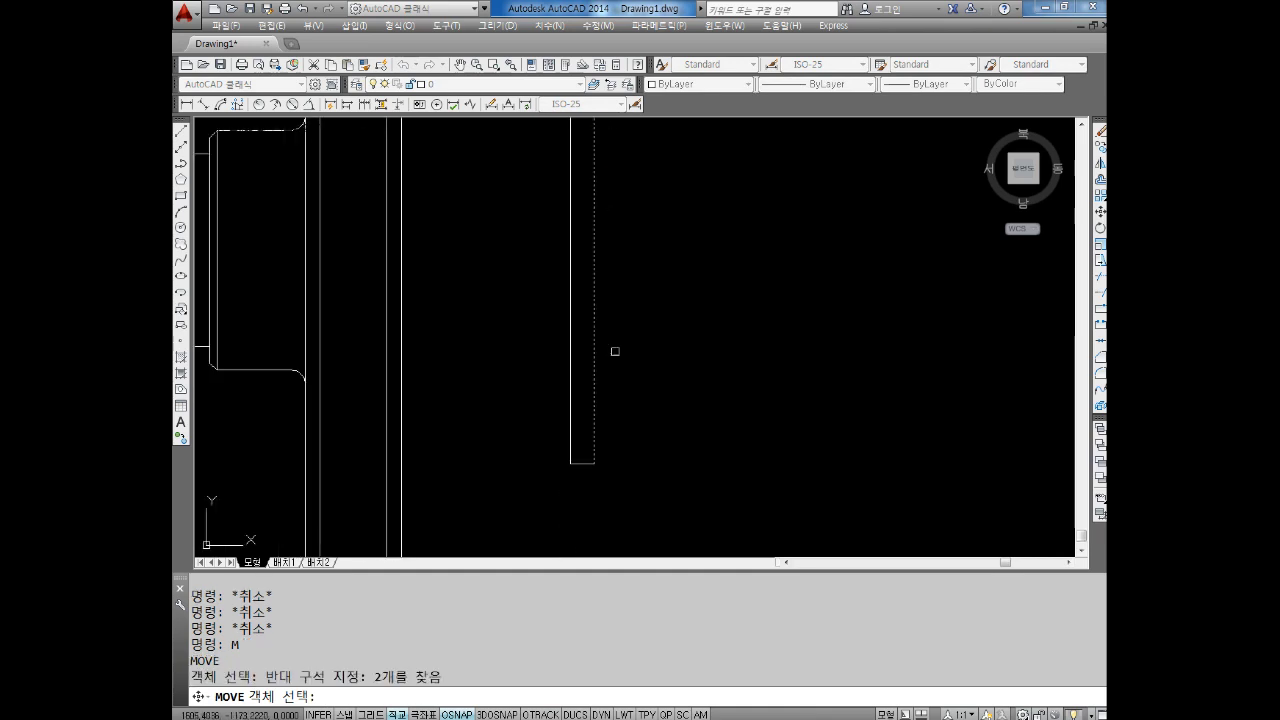
click(582, 463)
scroll(635, 420, down, 5)
key(Return)
scroll(630, 400, up, 4)
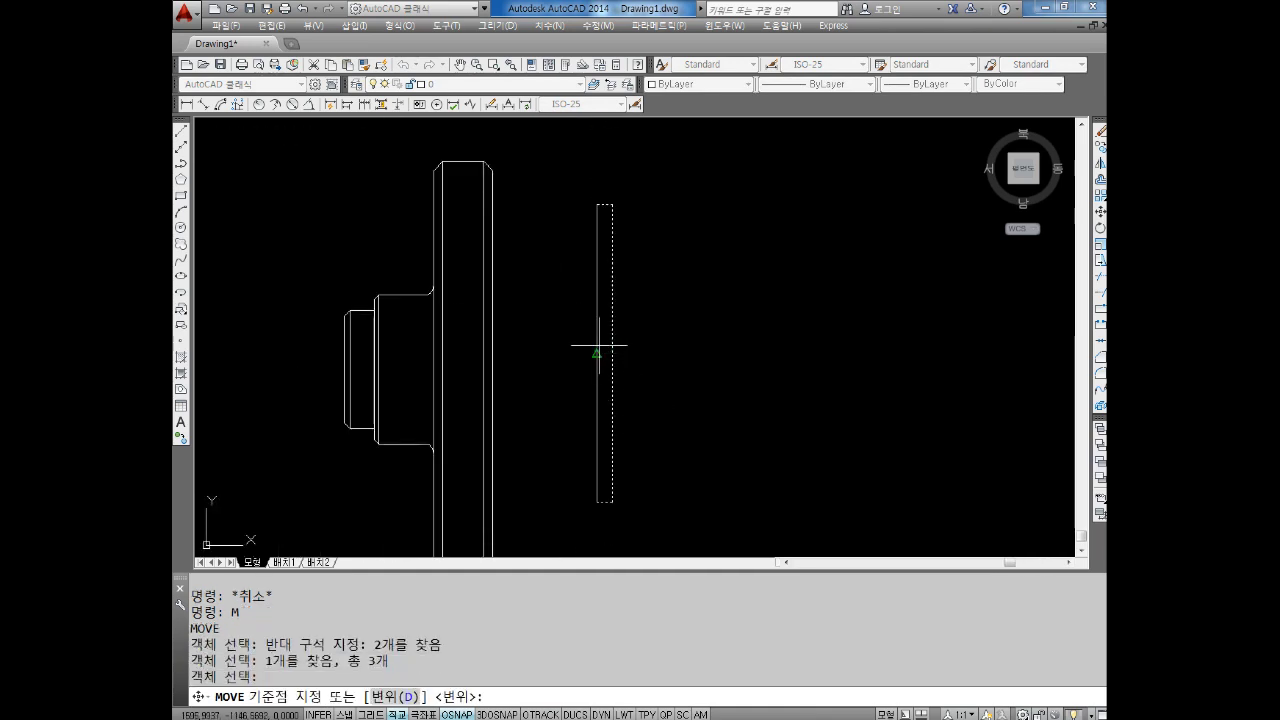
click(596, 353)
click(491, 372)
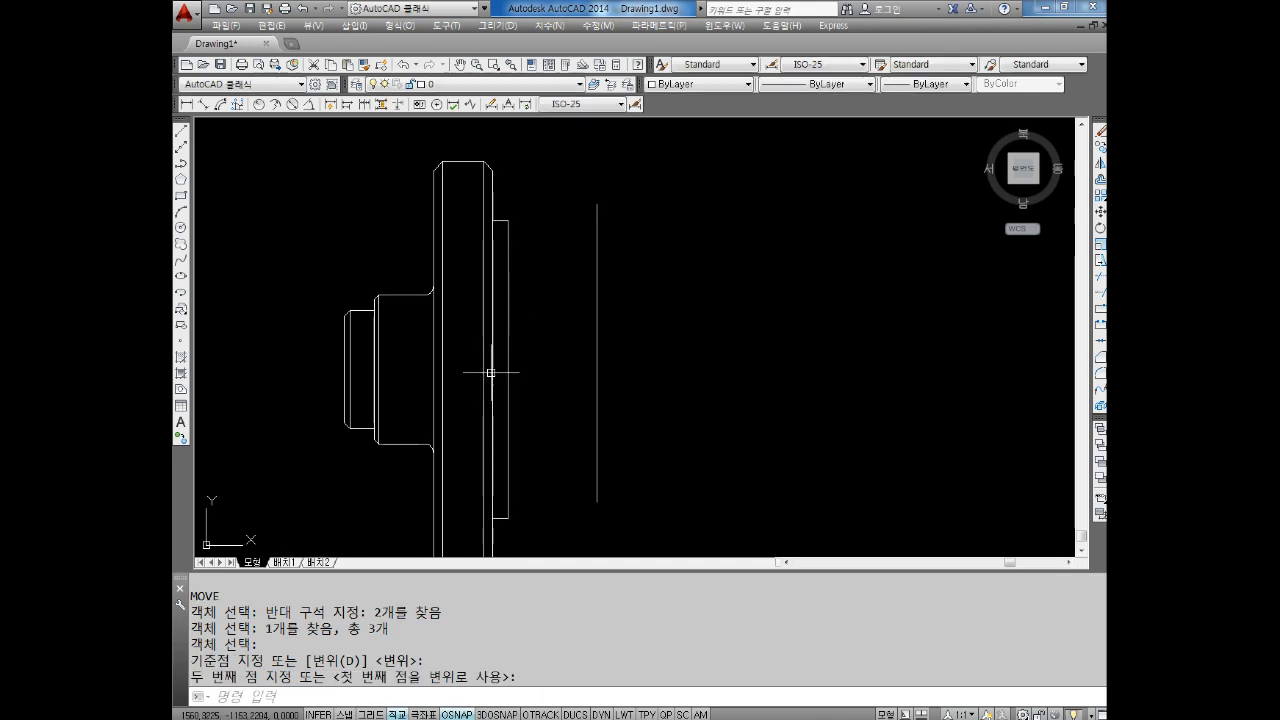
key(Escape)
key(Escape)
key(Escape)
Erase the leftover vertical line next to the bar
middle_drag(571, 408, 588, 356)
click(663, 222)
click(570, 406)
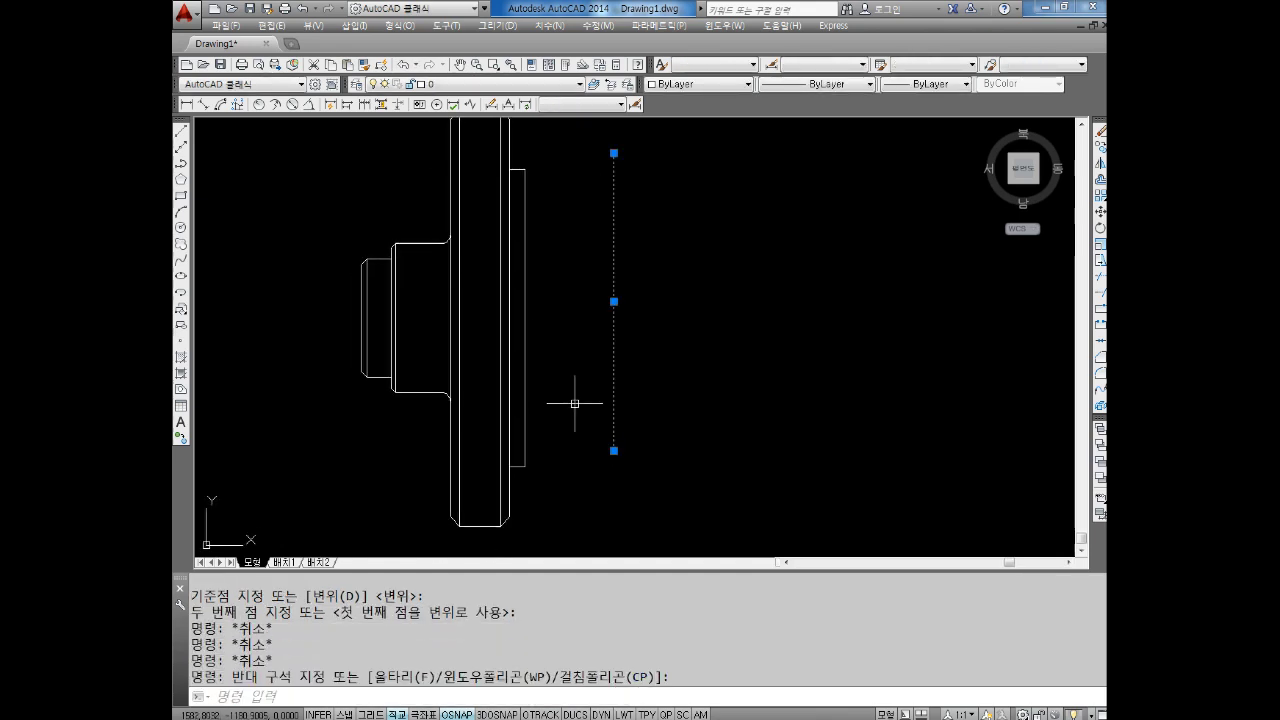
key(Delete)
scroll(537, 337, up, 2)
scroll(514, 354, up, 1)
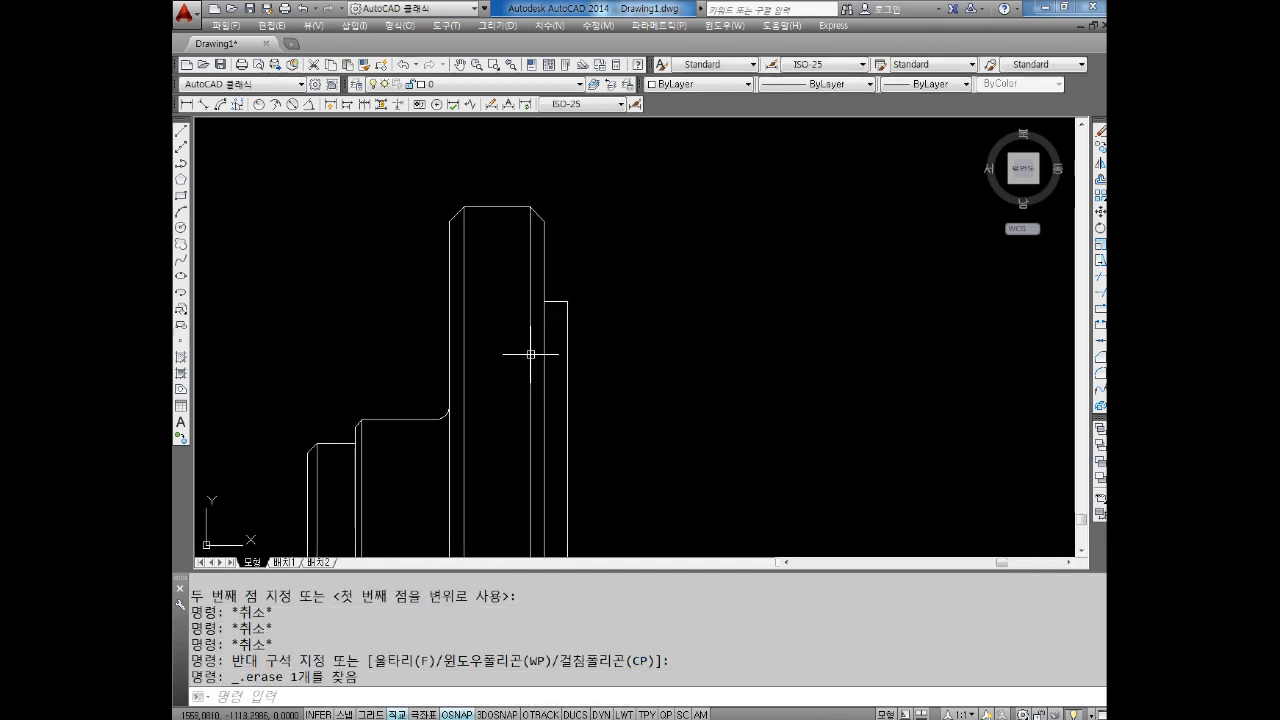
middle_drag(531, 353, 533, 344)
key(Escape)
key(Escape)
key(Escape)
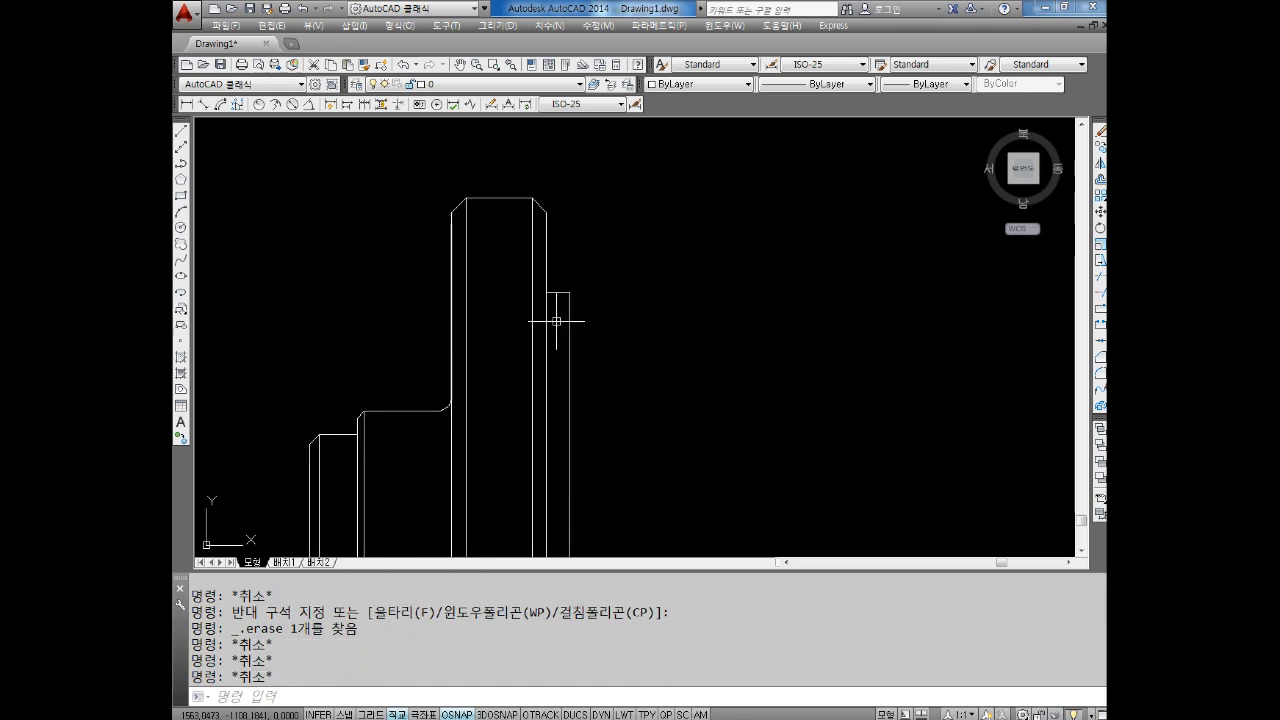
Chamfer a corner of the thin bar with distances 1 and 1
text(CHA)
key(Return)
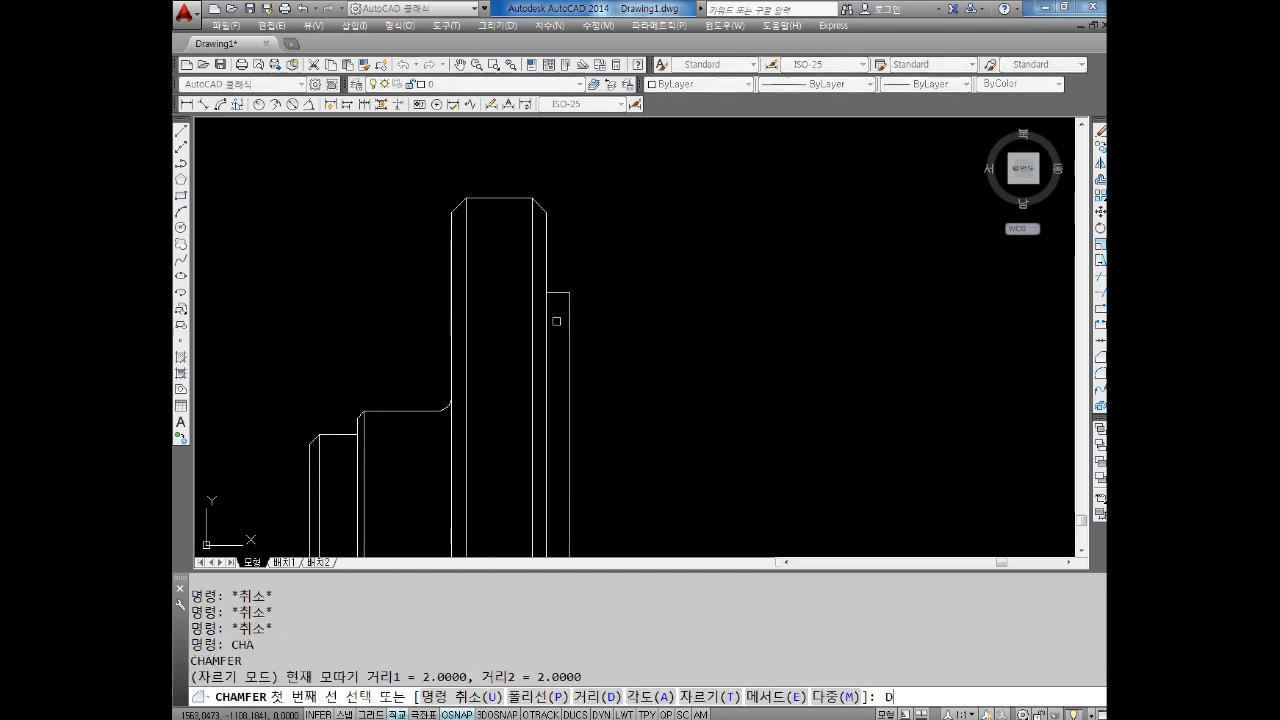
key(Return)
text(1)
key(Return)
key(Return)
scroll(556, 321, up, 4)
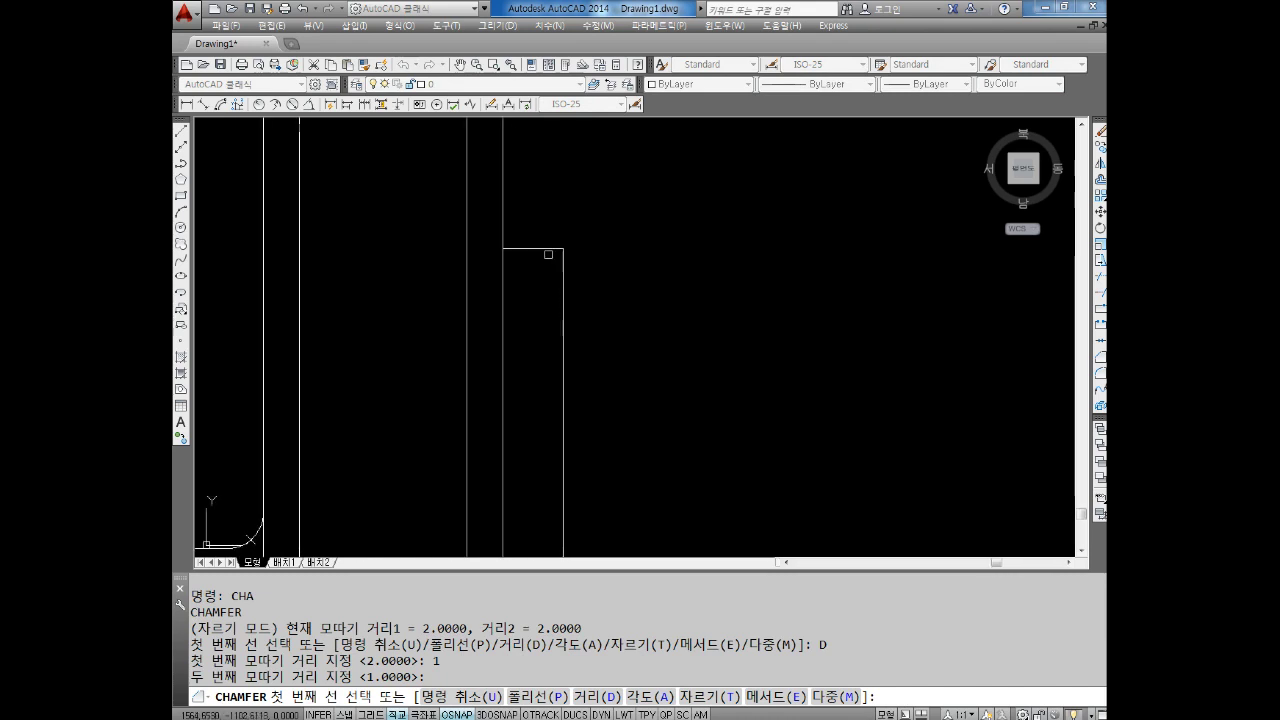
click(548, 254)
click(560, 266)
Start a second chamfer and a line, then cancel both
scroll(575, 480, down, 3)
scroll(599, 522, down, 2)
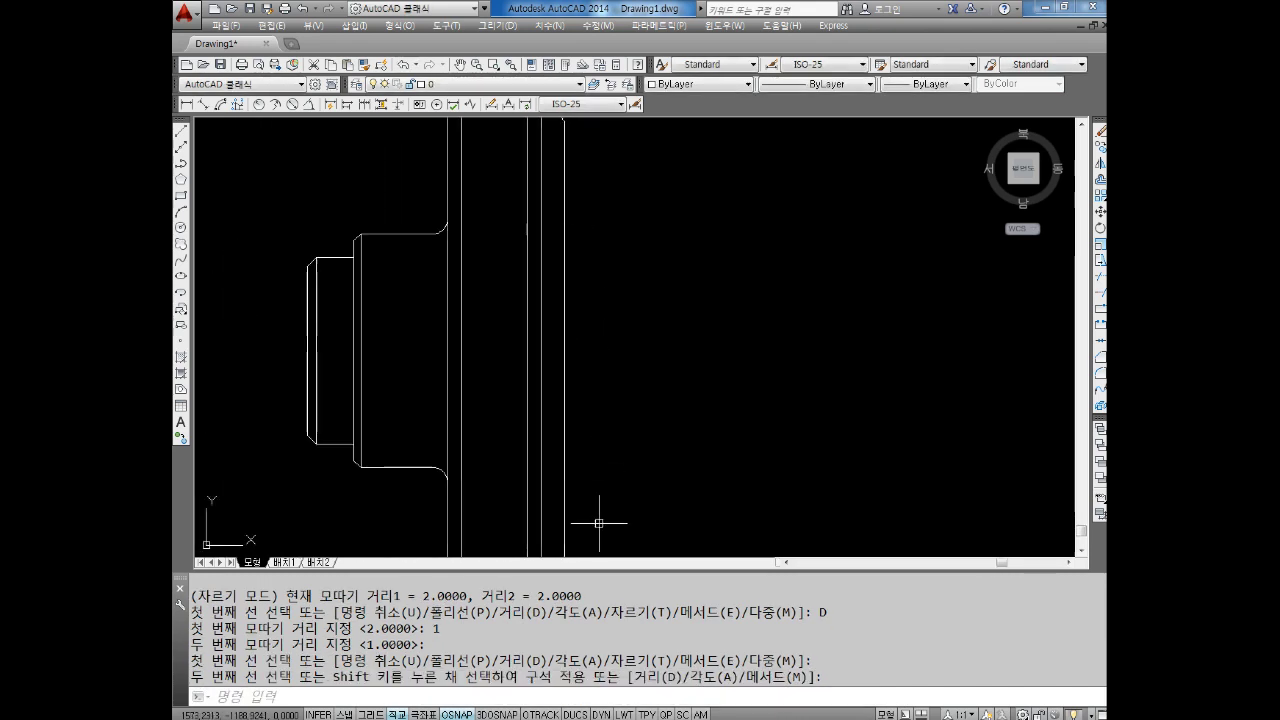
middle_drag(599, 522, 586, 387)
key(Return)
click(543, 449)
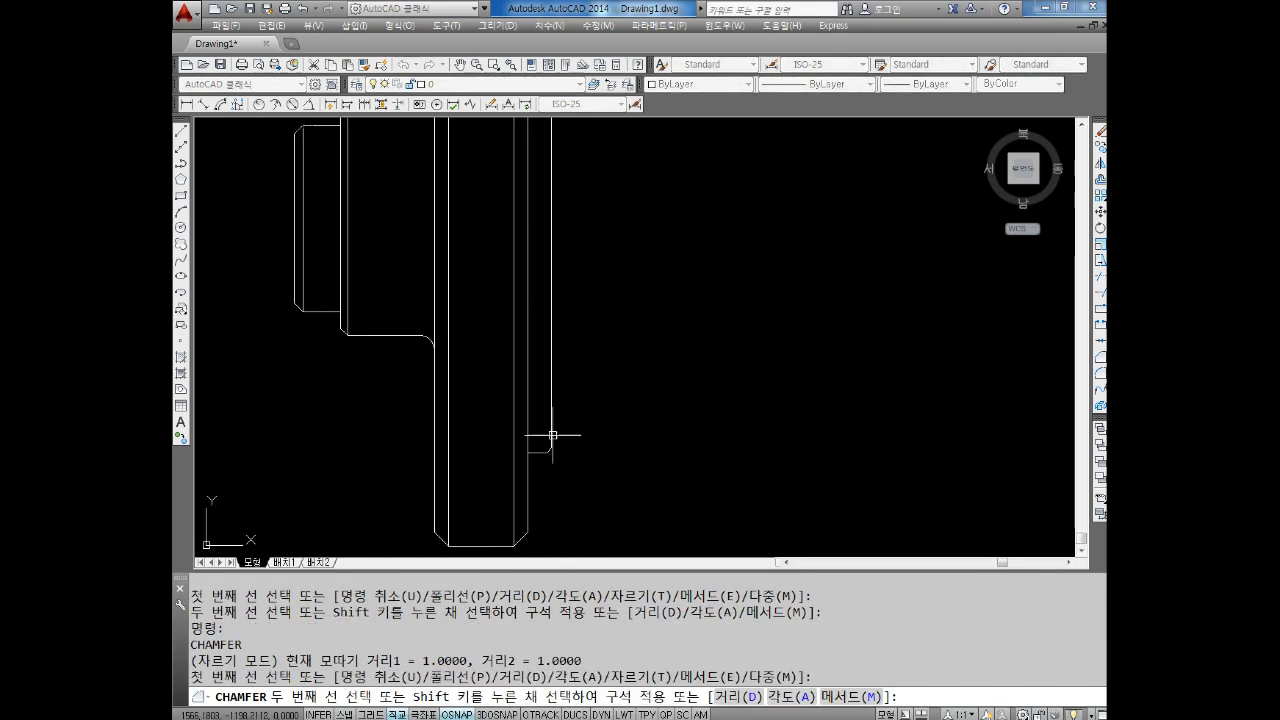
scroll(552, 435, down, 3)
scroll(558, 391, up, 4)
key(Escape)
key(Escape)
key(Escape)
text(L)
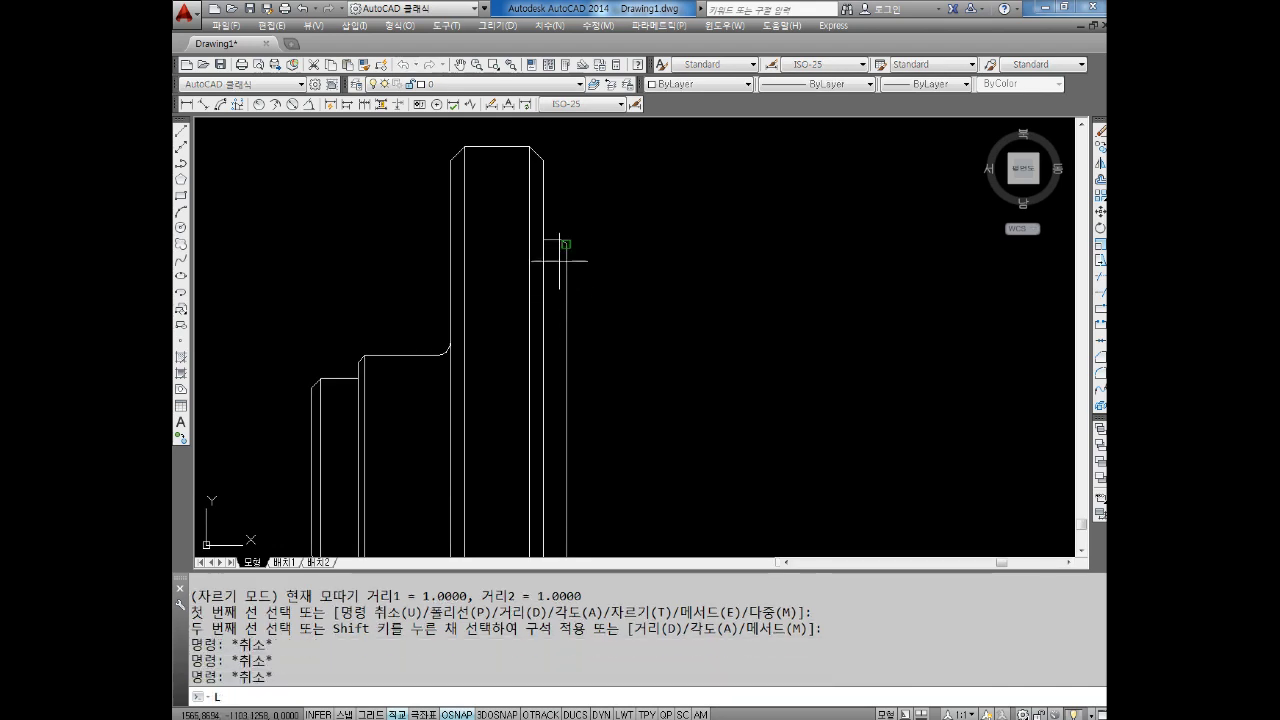
scroll(562, 240, up, 3)
key(Return)
click(560, 200)
scroll(551, 443, down, 4)
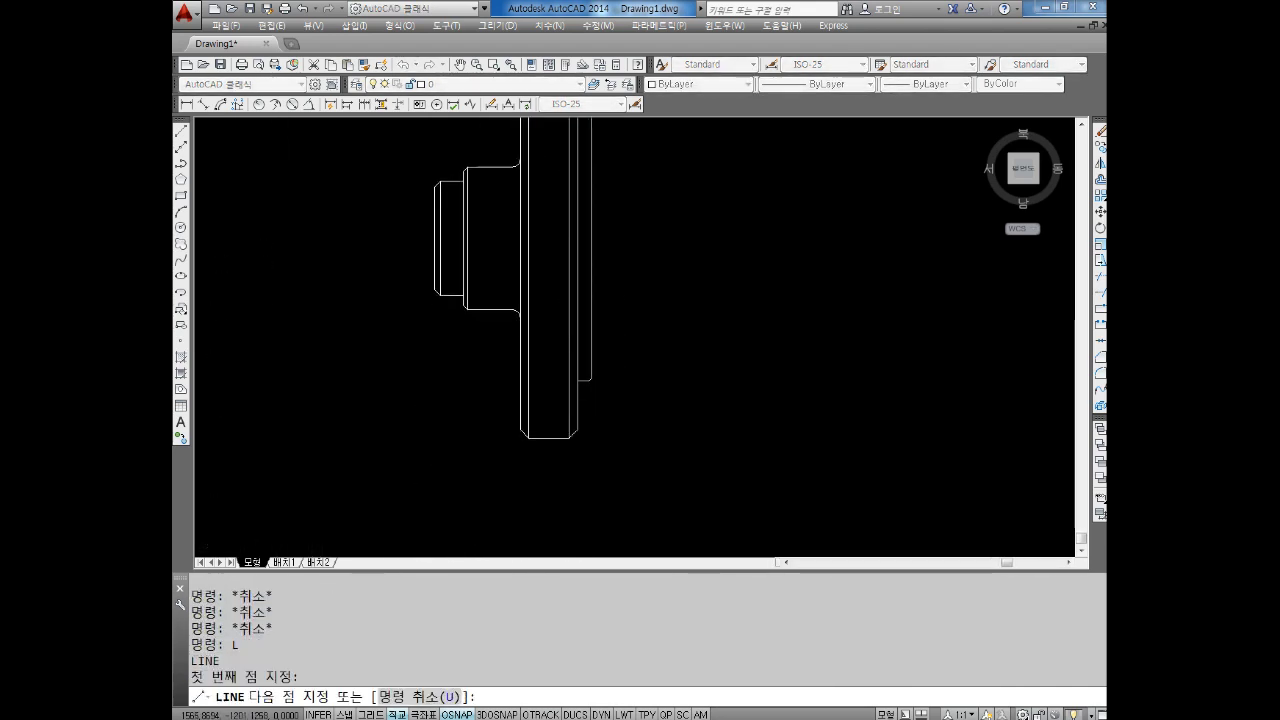
scroll(559, 408, up, 4)
key(Escape)
key(Escape)
scroll(586, 306, down, 3)
scroll(503, 286, up, 2)
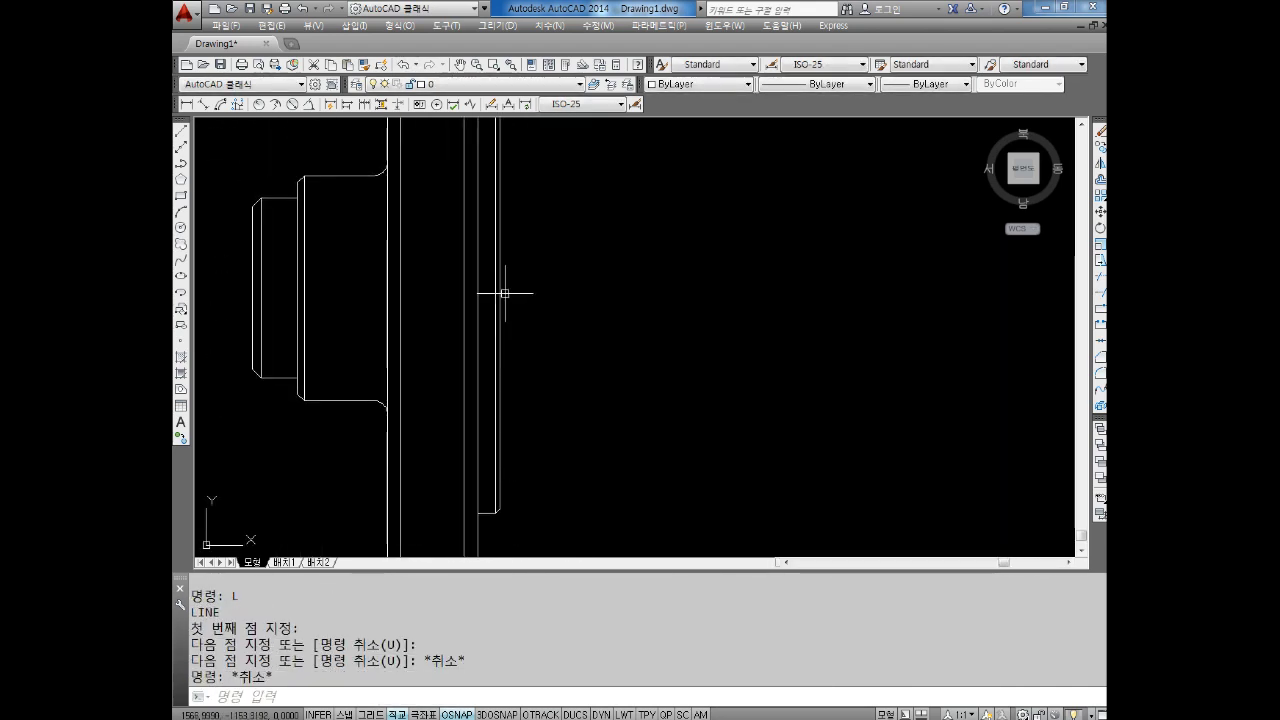
key(Escape)
key(Escape)
key(Escape)
key(Escape)
key(Escape)
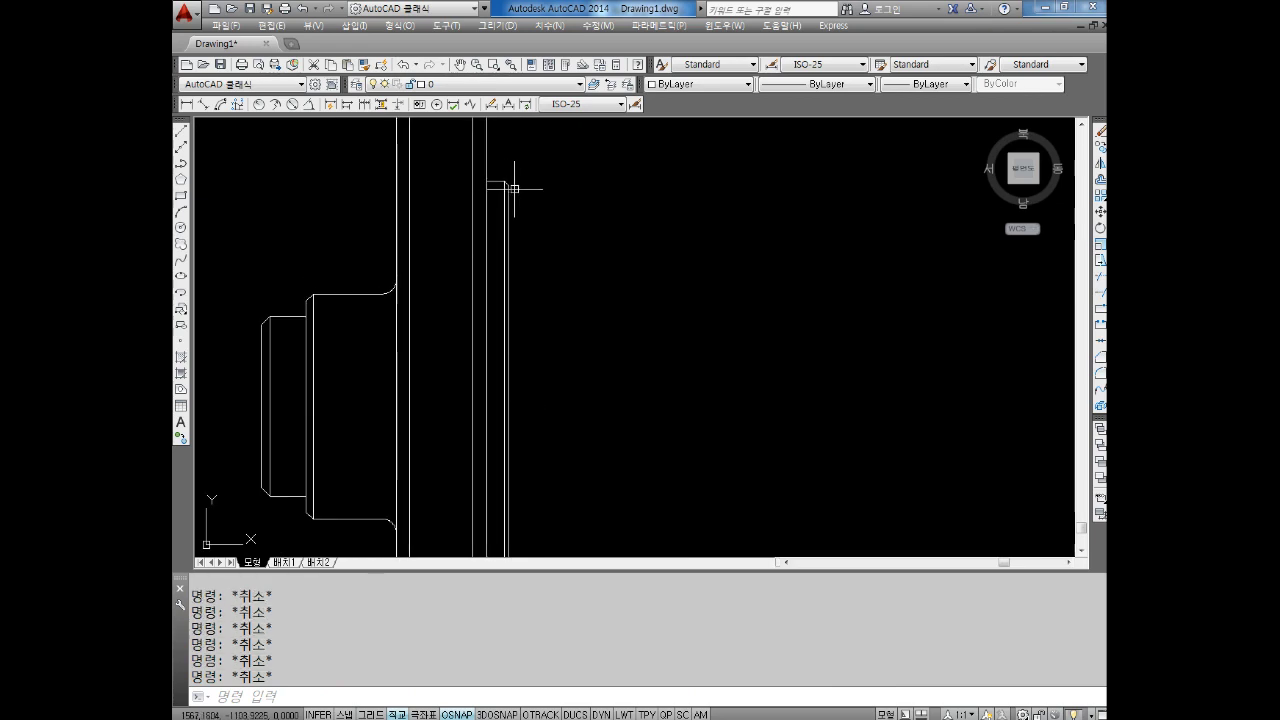
Set FILLET to radius 2 with No trim mode
text(f)
key(Return)
text(r)
key(Return)
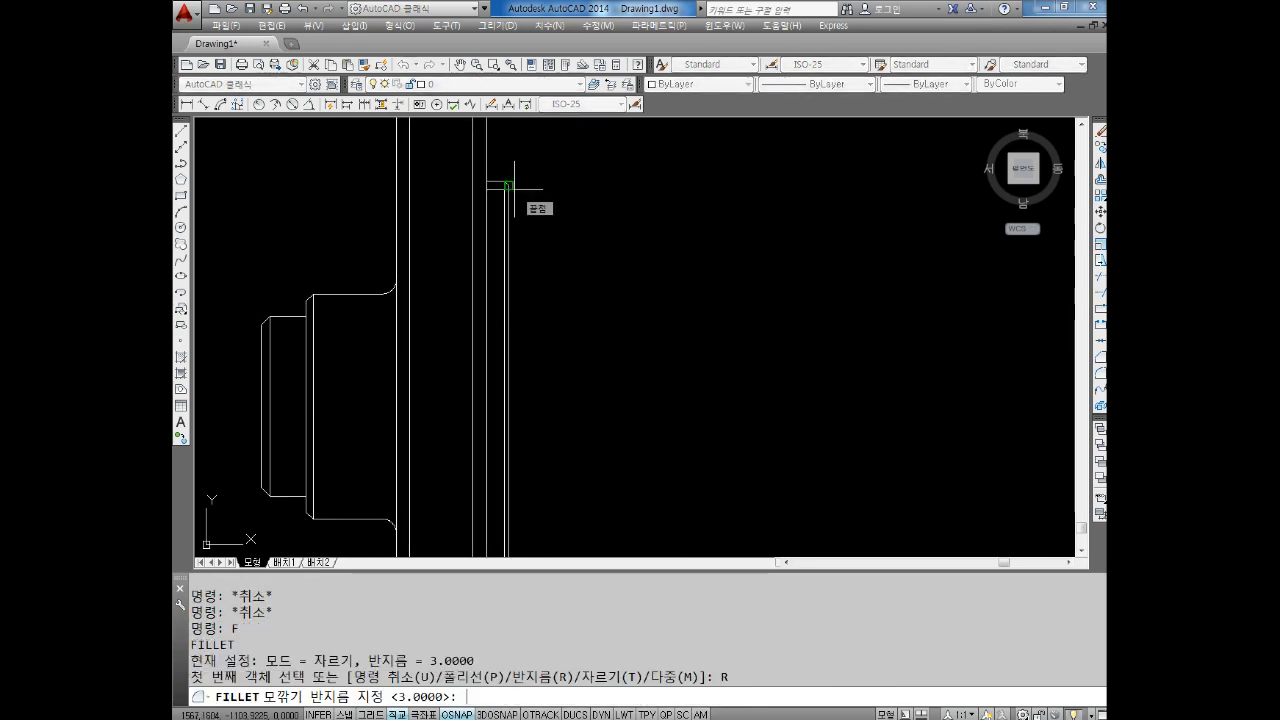
text(2)
key(Return)
text(t)
key(Return)
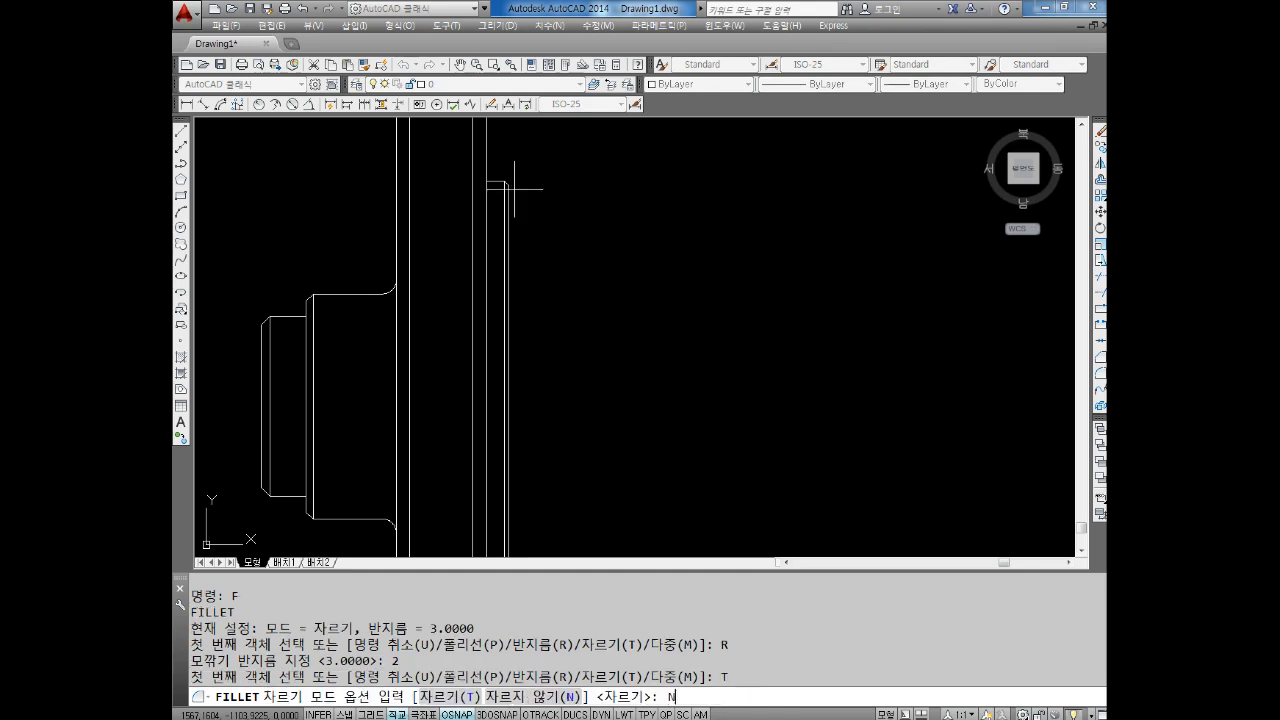
text(n)
key(Return)
Fillet the inside corner where the bar meets the part with radius 2
middle_drag(477, 173, 523, 309)
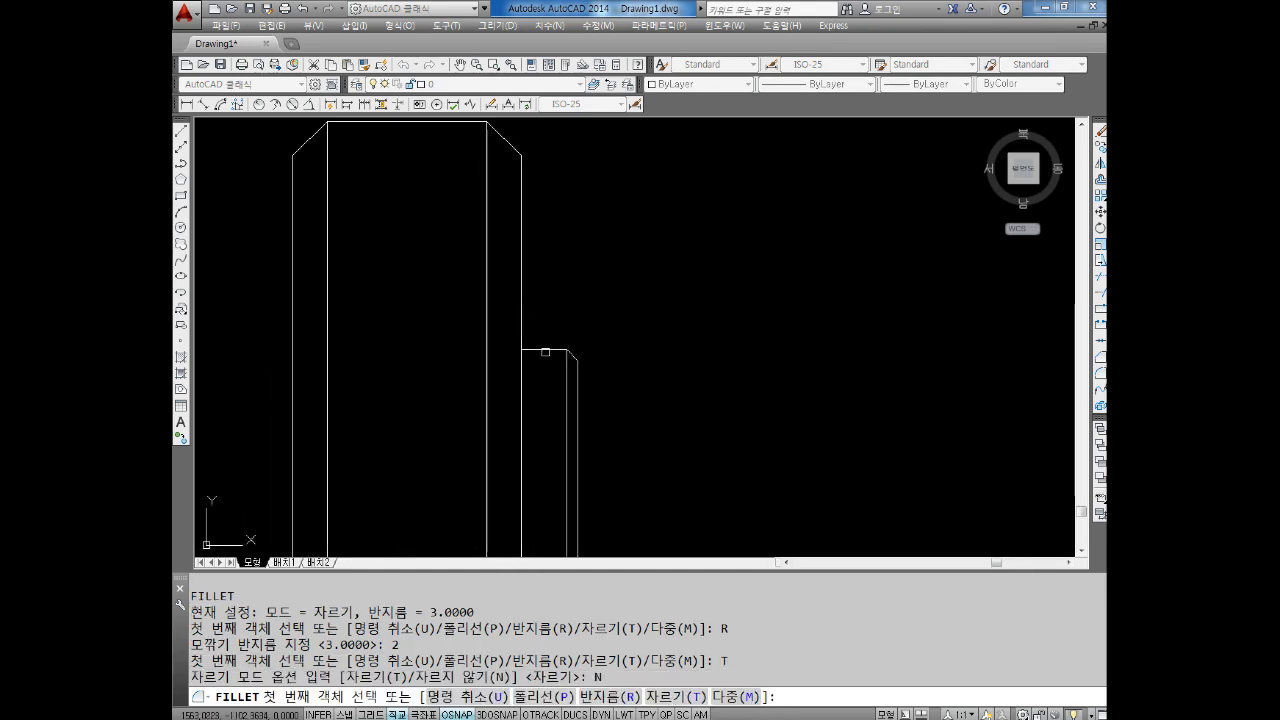
click(545, 352)
scroll(523, 330, down, 3)
scroll(523, 448, up, 2)
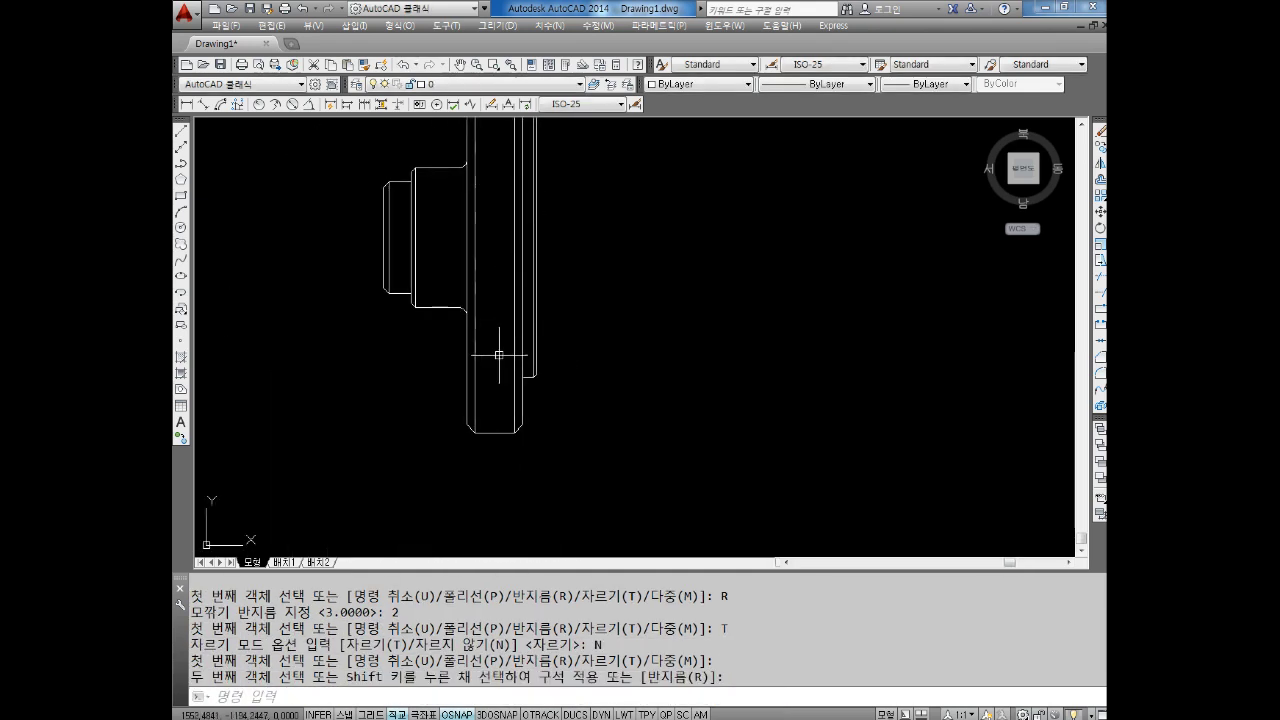
scroll(499, 354, up, 5)
click(600, 443)
key(Return)
click(594, 444)
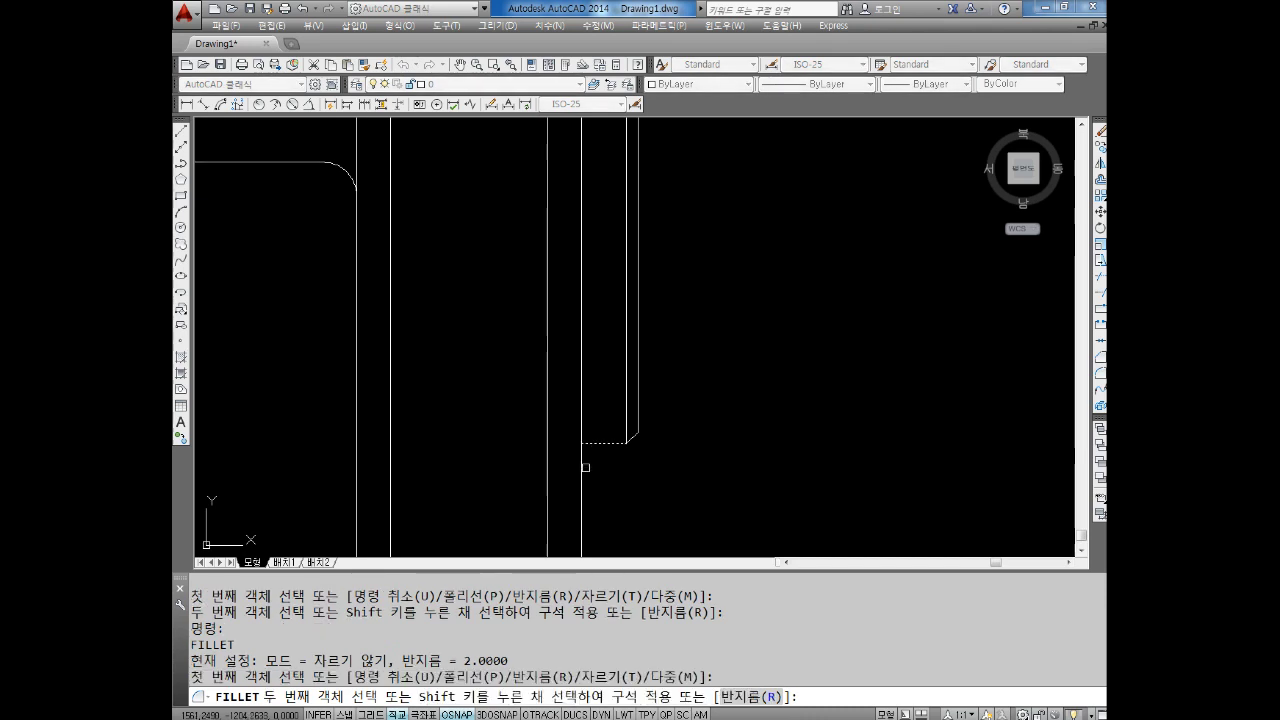
click(583, 467)
scroll(593, 453, up, 4)
key(Escape)
key(Escape)
key(Escape)
Trim the excess line end using all edges as cutting edges
text(TR)
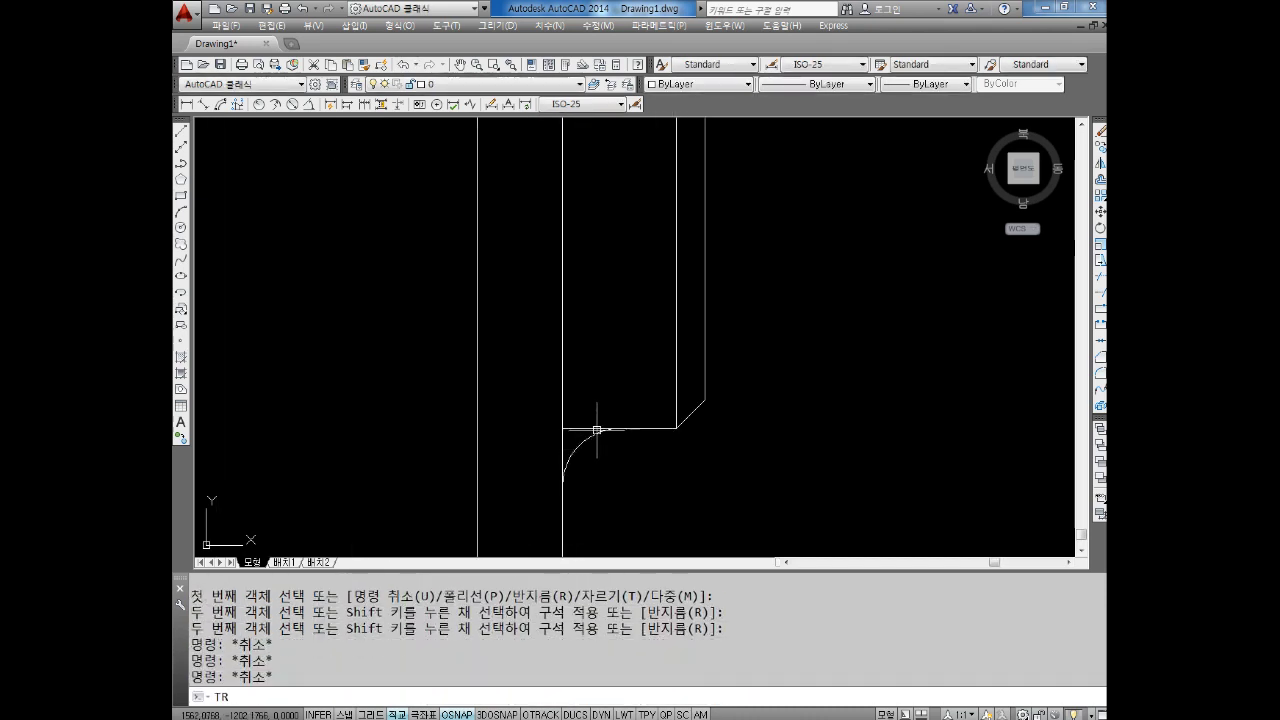
key(Return)
key(Return)
scroll(597, 400, down, 3)
scroll(597, 366, down, 1)
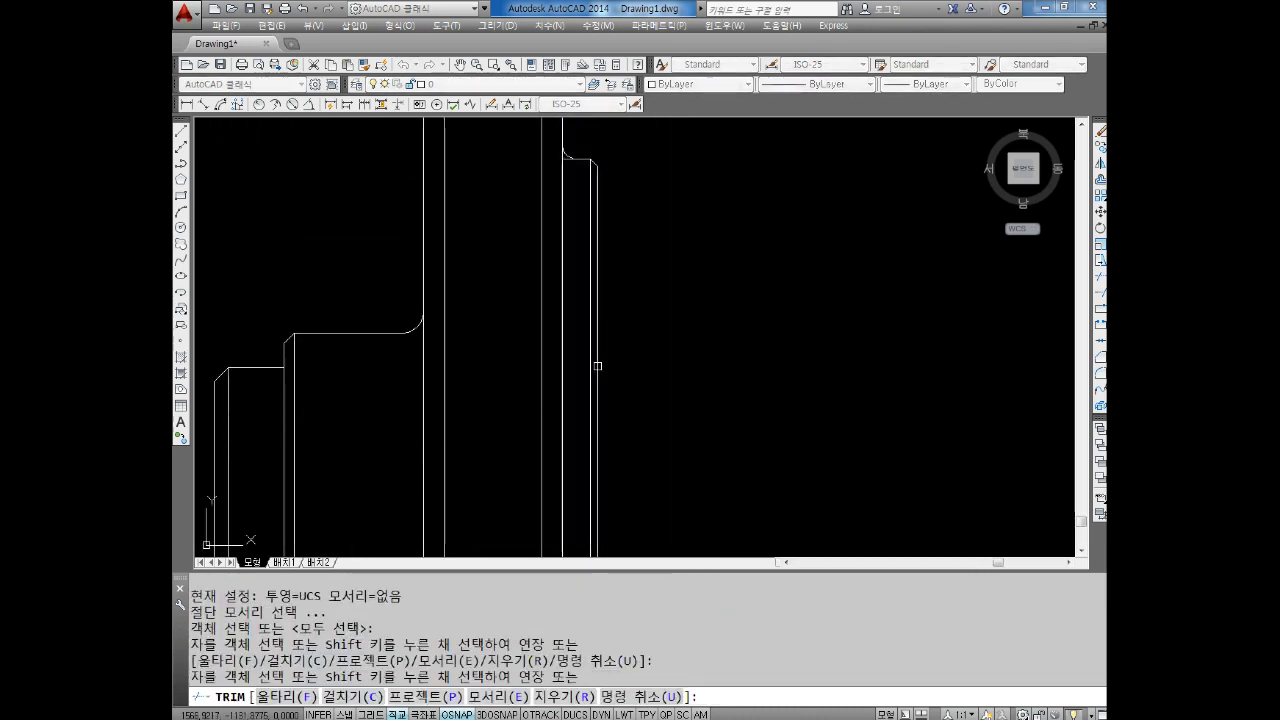
scroll(597, 366, down, 3)
click(663, 450)
key(Escape)
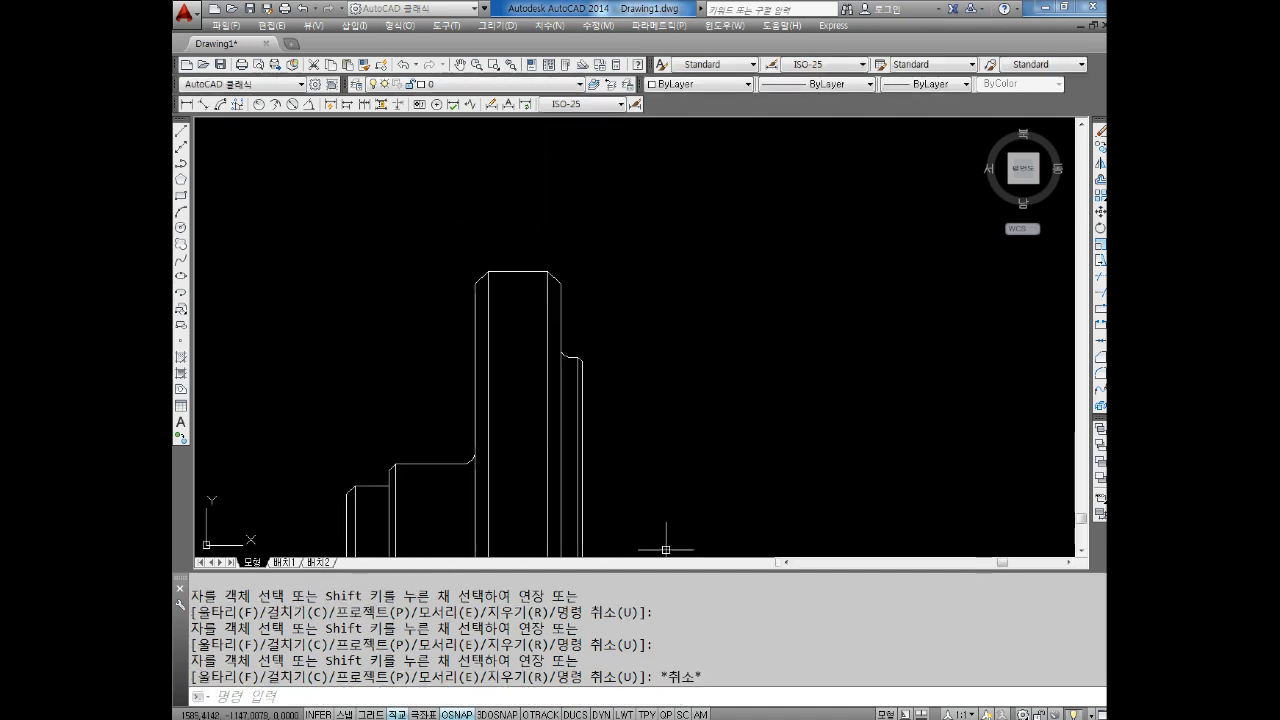
key(Escape)
key(Escape)
scroll(580, 380, up, 2)
scroll(590, 420, up, 1)
scroll(594, 443, up, 1)
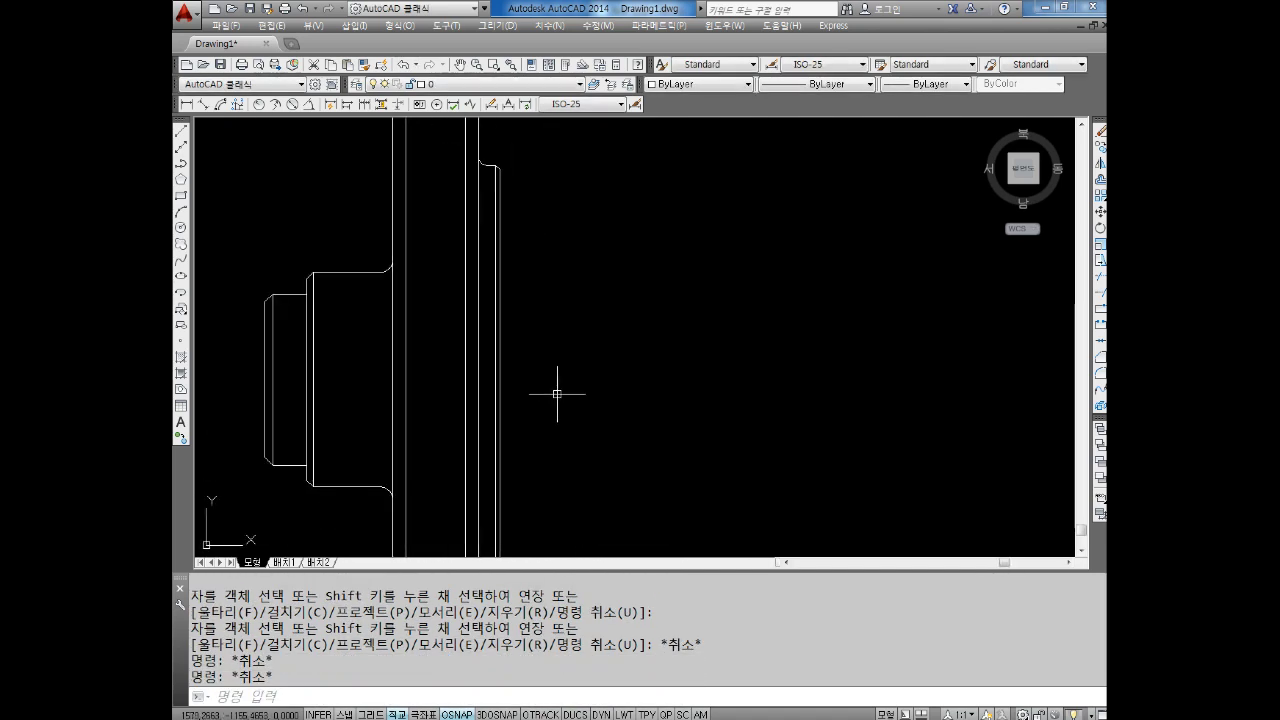
key(Escape)
key(Escape)
text(RE)
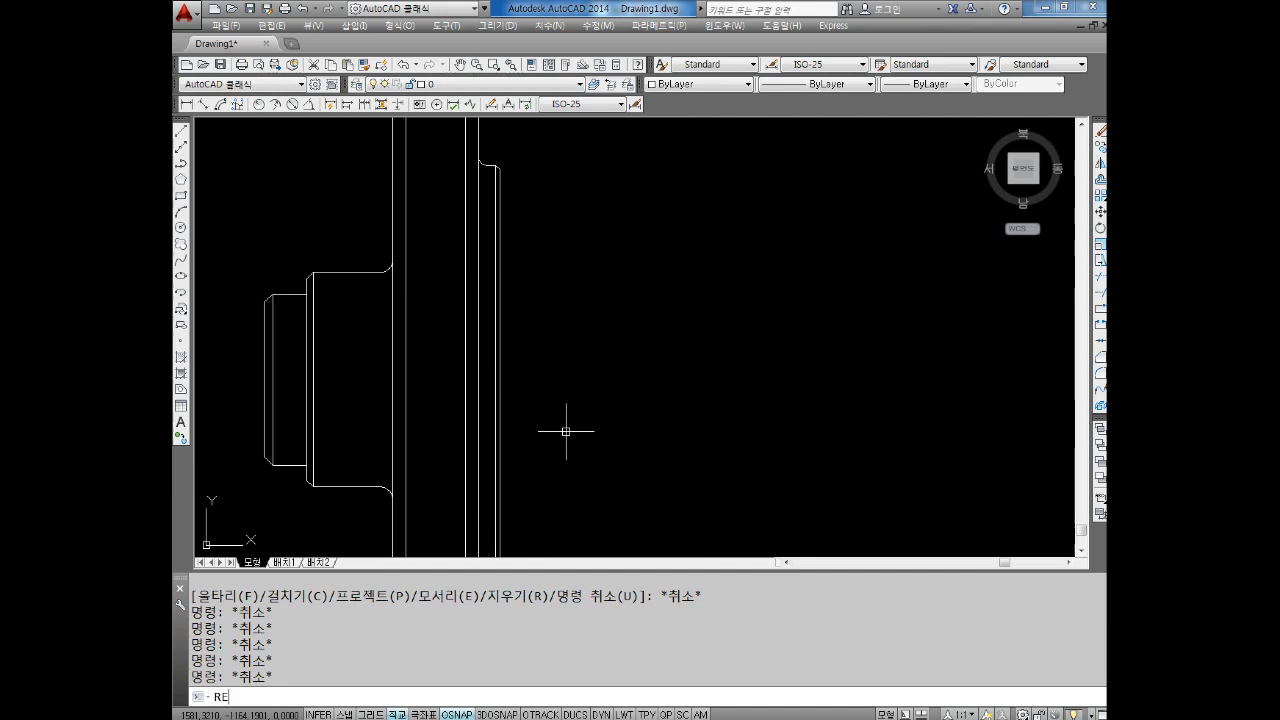
Draw a 5 by 70 rectangle beside the part
text(C)
key(Return)
click(611, 465)
text(@5,)
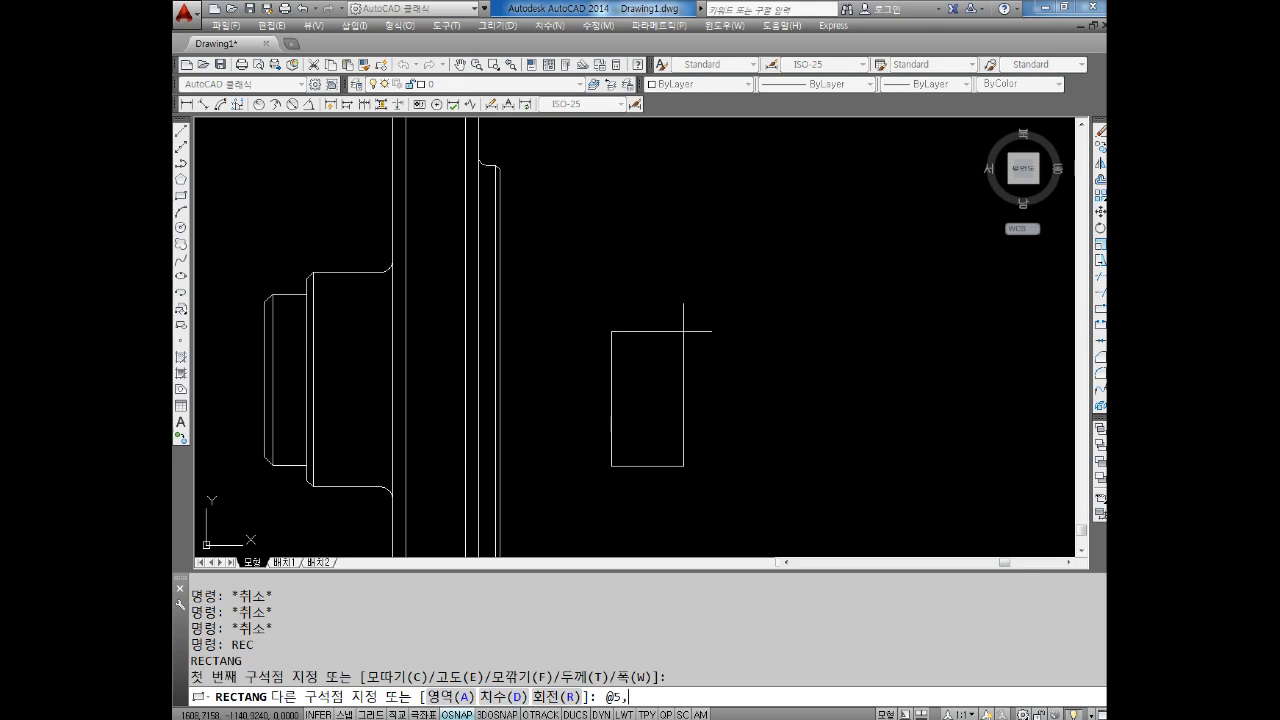
text(70)
key(Return)
scroll(665, 333, down, 5)
scroll(819, 405, up, 2)
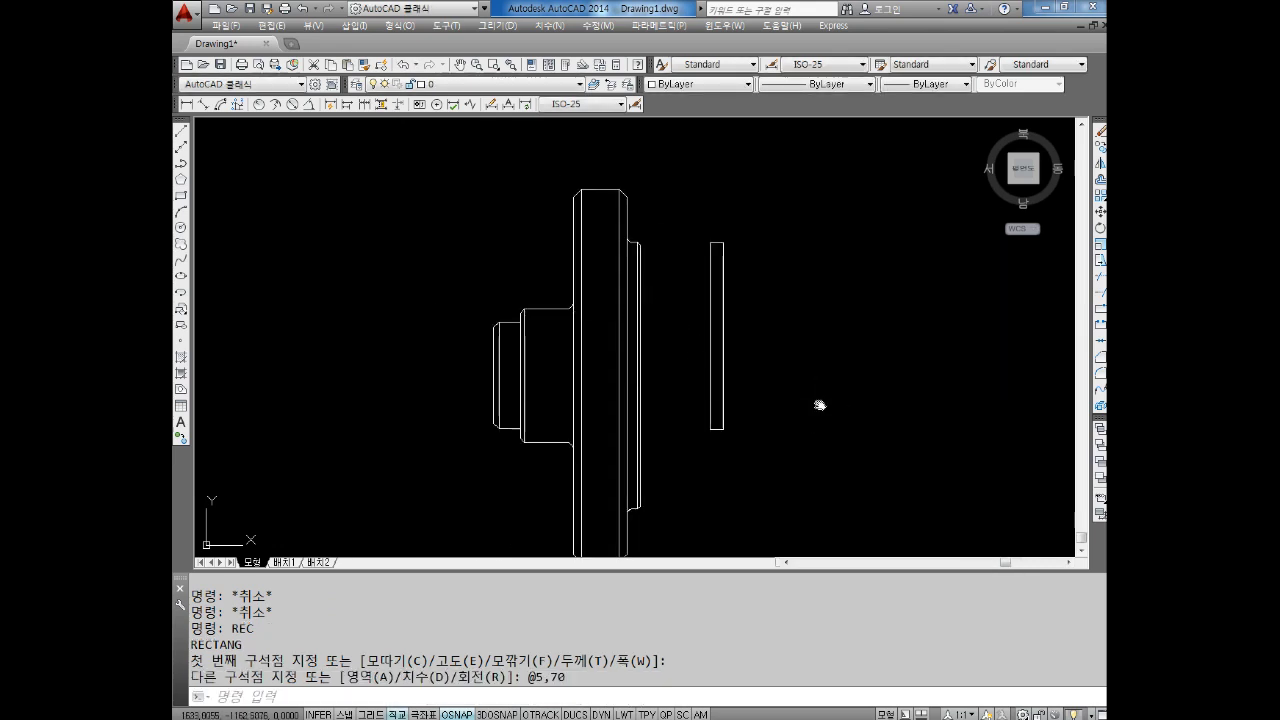
key(Escape)
Explode the new 5 by 70 rectangle into separate lines
key(Escape)
key(Escape)
key(Escape)
key(Return)
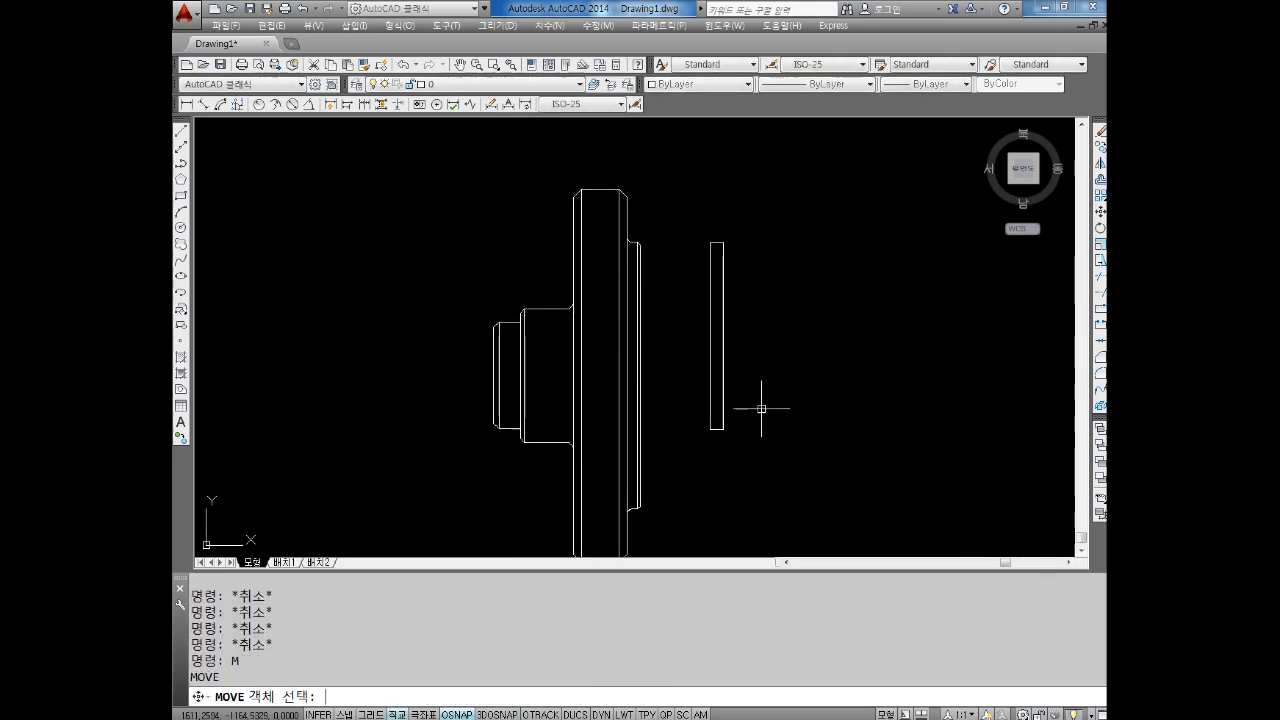
key(Escape)
text(x)
key(Return)
click(761, 408)
click(737, 440)
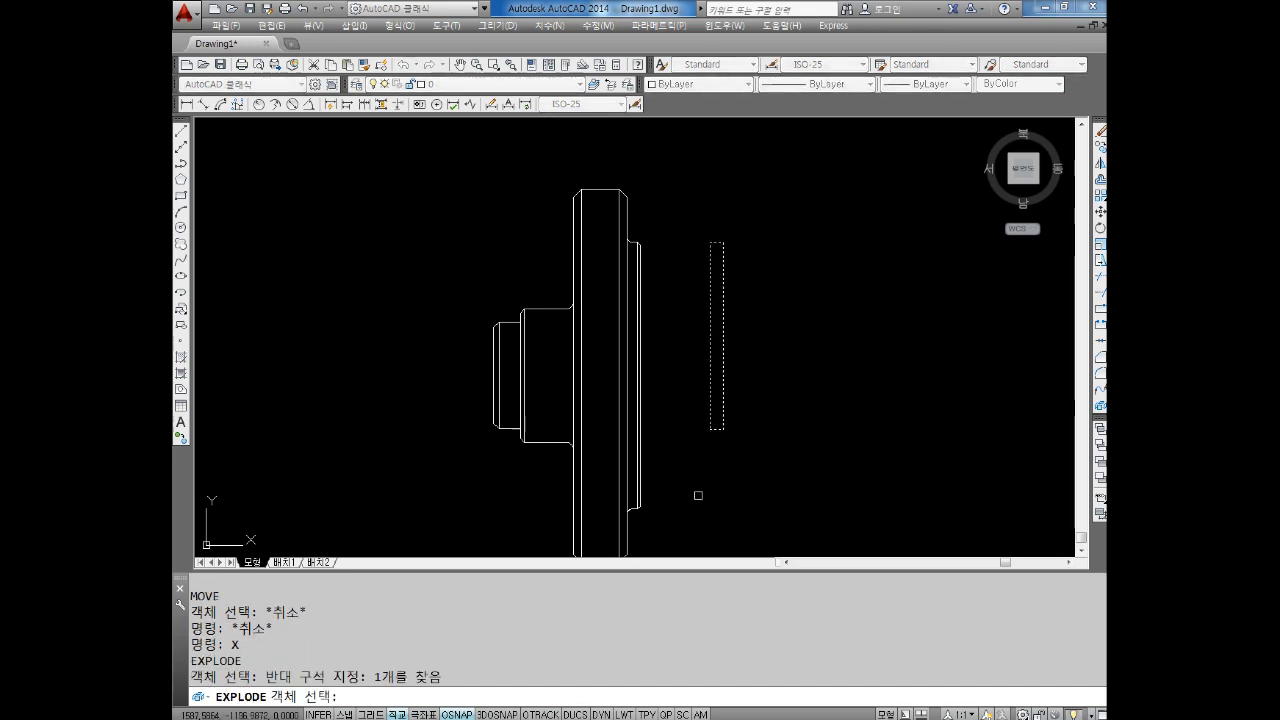
scroll(697, 323, up, 2)
key(Escape)
key(Escape)
Move the rectangle's three edges flush against the flange's right face
text(m)
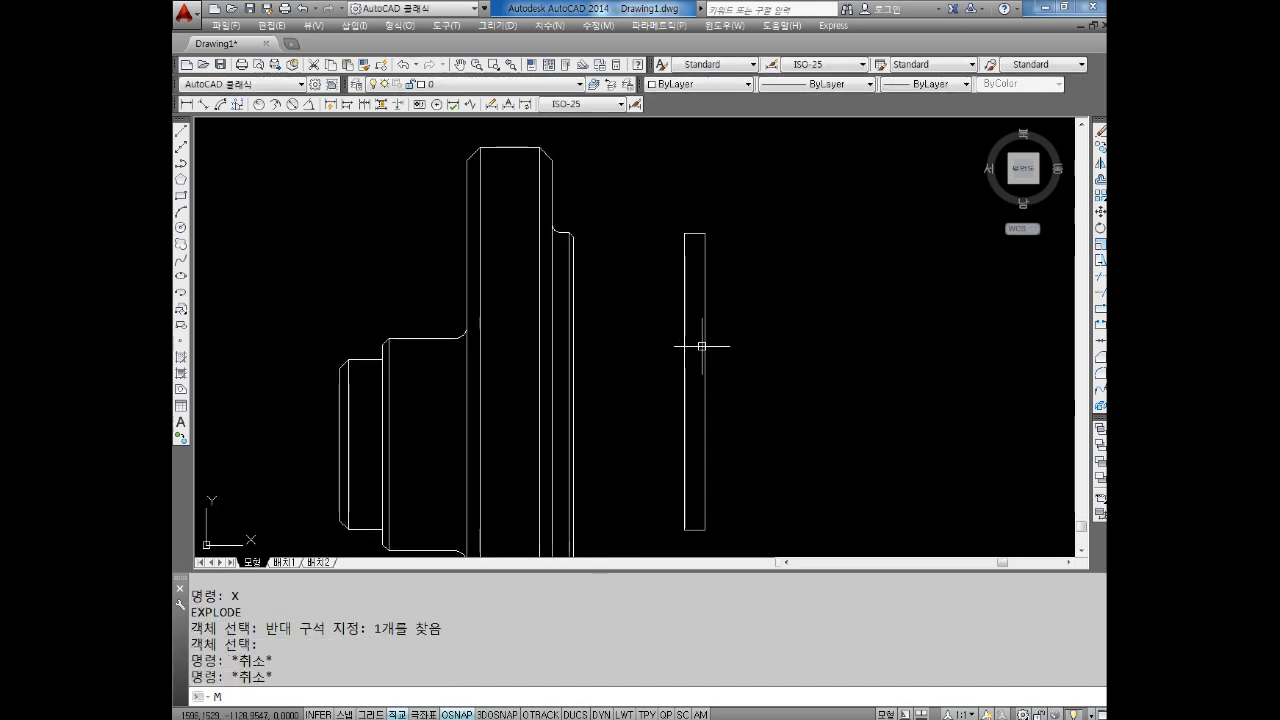
key(Return)
scroll(688, 240, up, 3)
drag(745, 200, 714, 277)
scroll(724, 453, down, 3)
scroll(714, 528, up, 2)
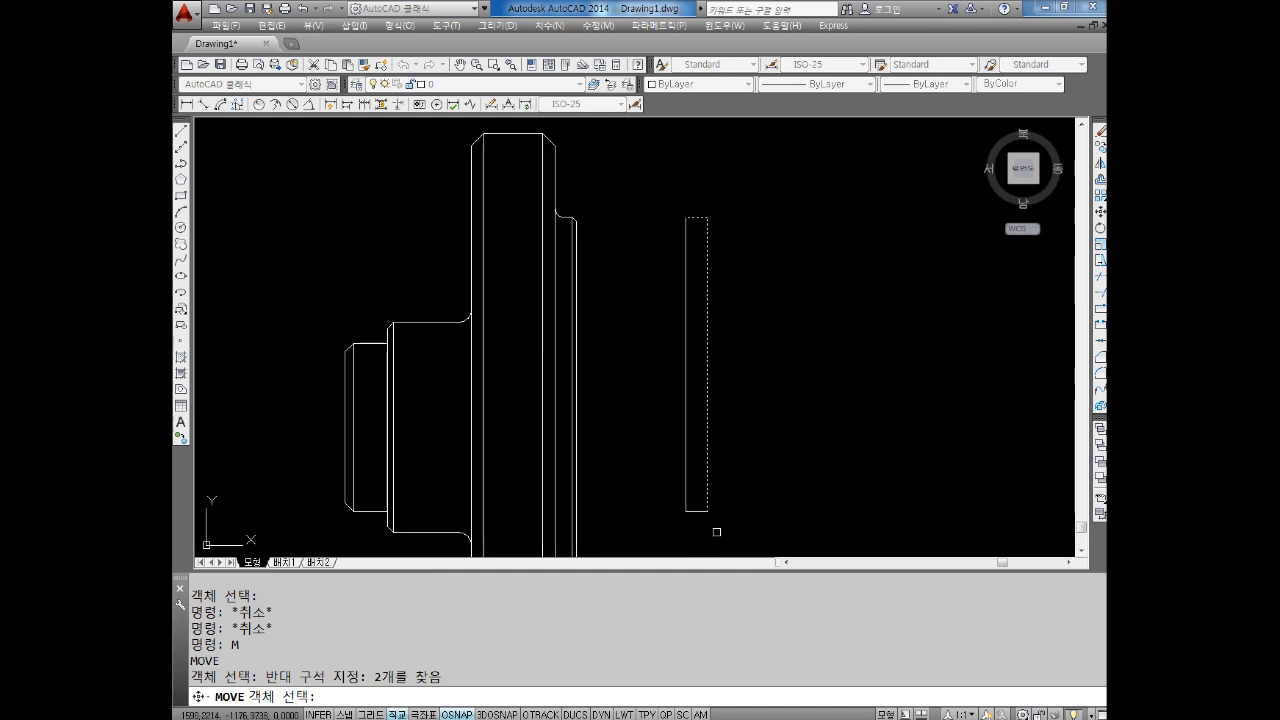
scroll(691, 481, up, 2)
click(714, 437)
scroll(691, 400, down, 2)
key(Return)
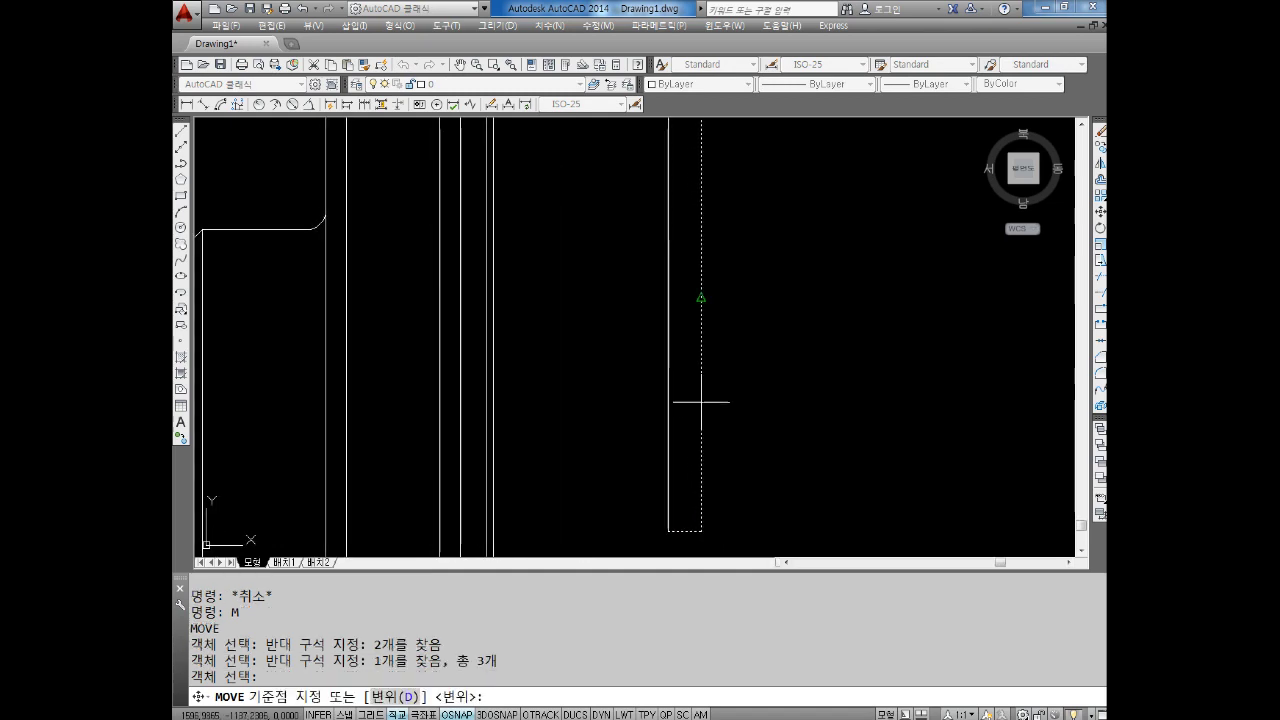
scroll(696, 391, down, 2)
click(687, 353)
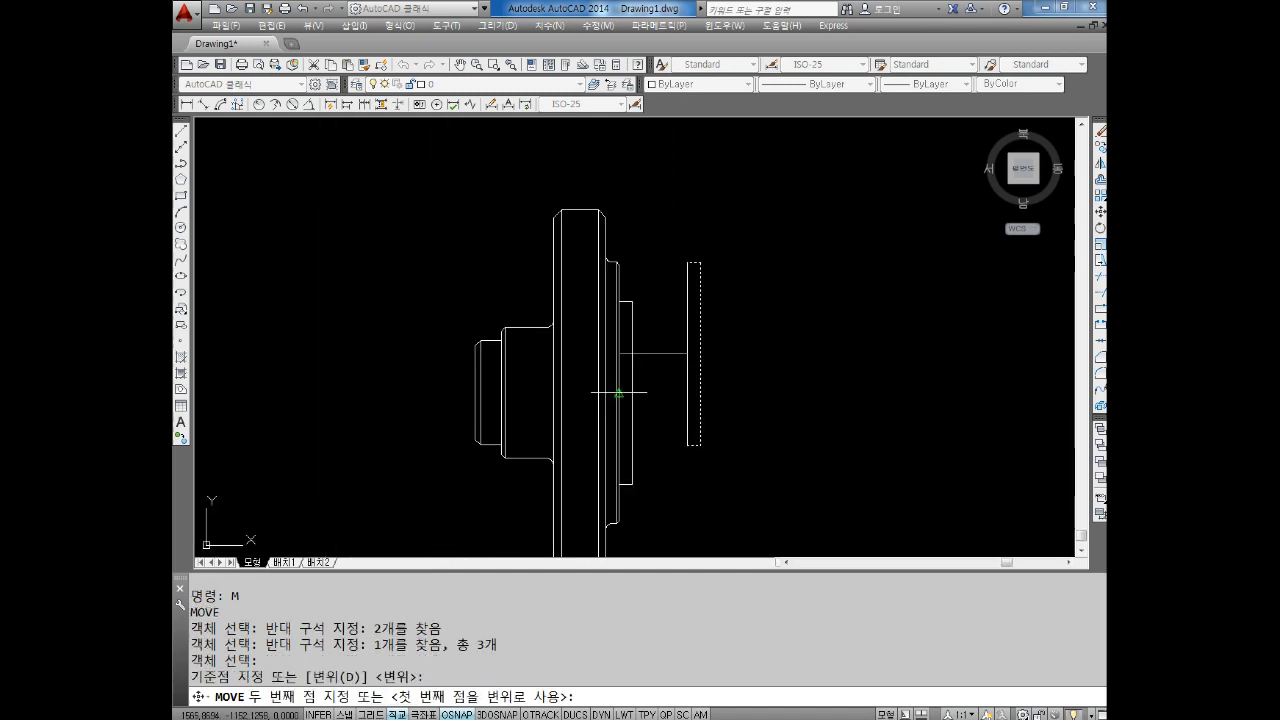
scroll(622, 389, up, 4)
scroll(615, 392, down, 5)
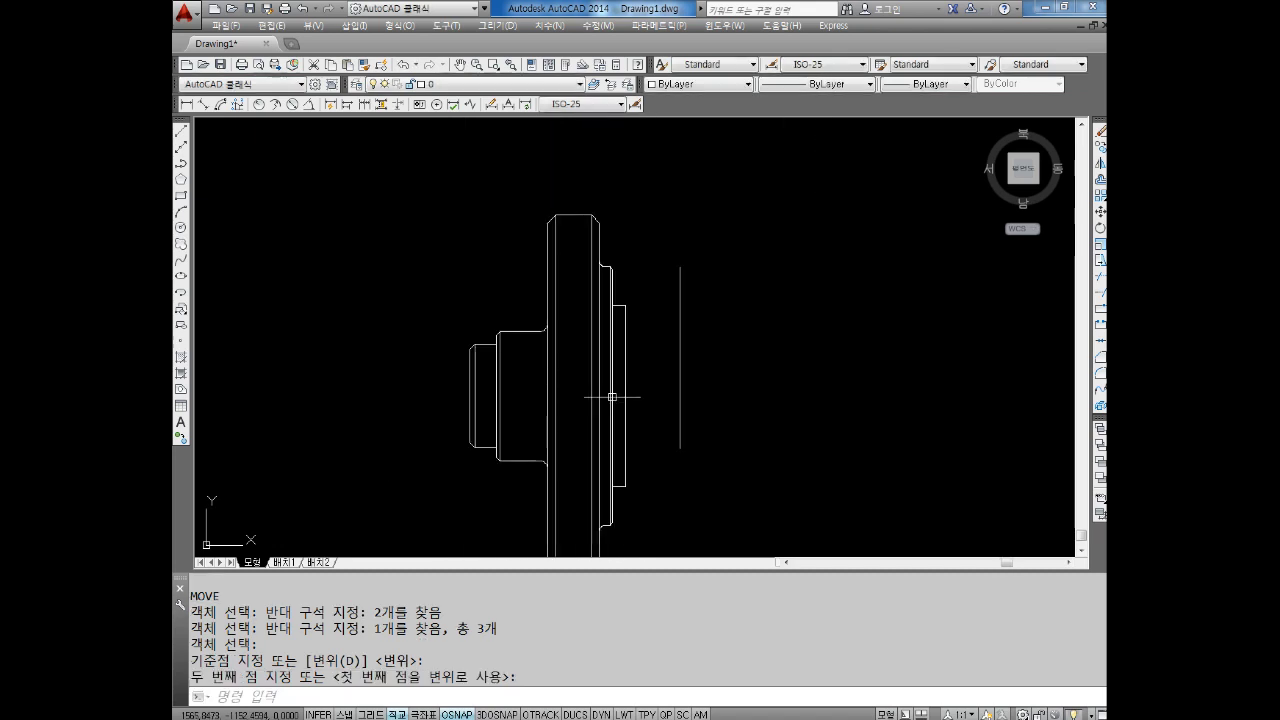
key(Escape)
key(Escape)
Erase the leftover vertical line using a crossing window
click(758, 266)
click(660, 428)
key(Delete)
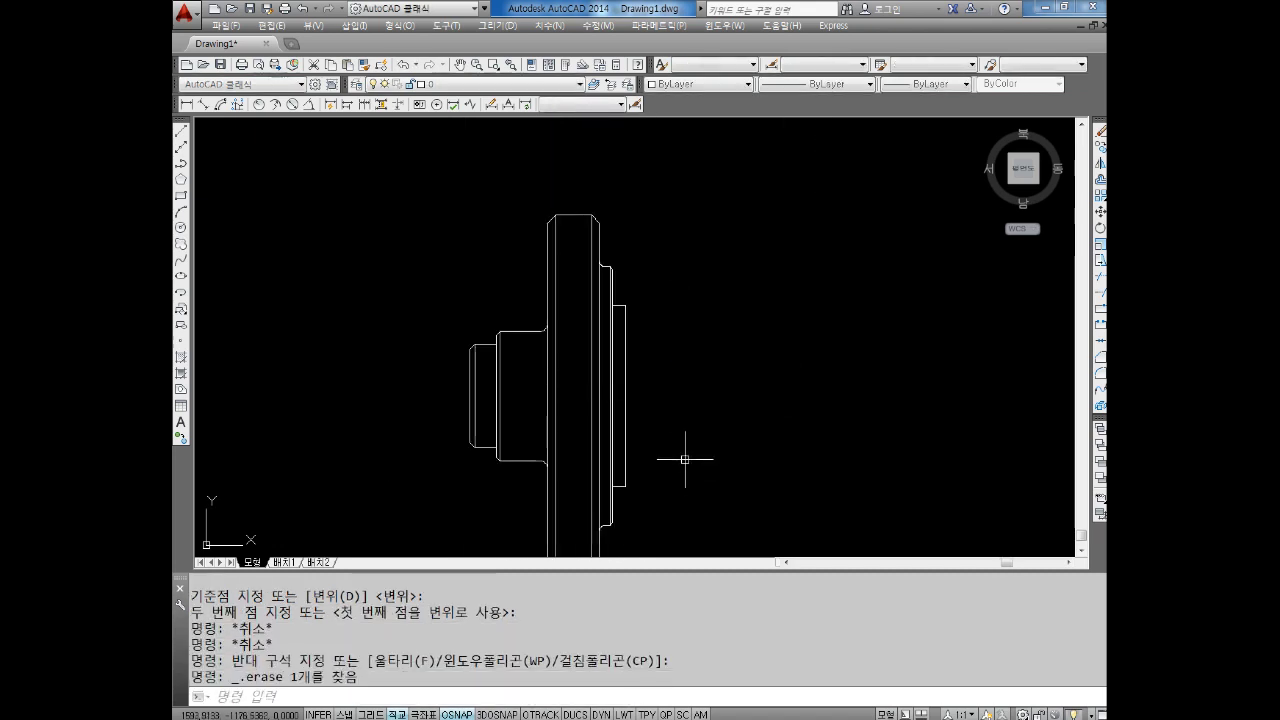
scroll(657, 409, up, 2)
scroll(669, 418, up, 1)
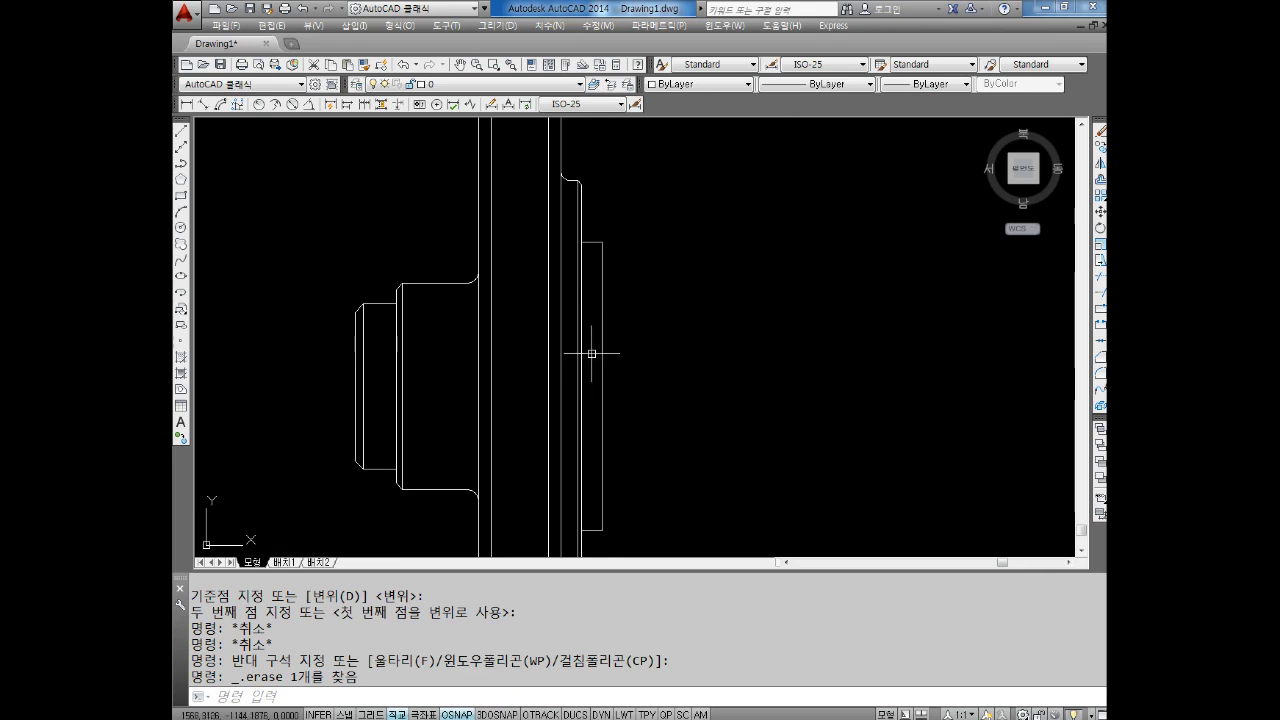
Start CHAMFER with both distances set to 1 and trim mode on
scroll(580, 310, up, 2)
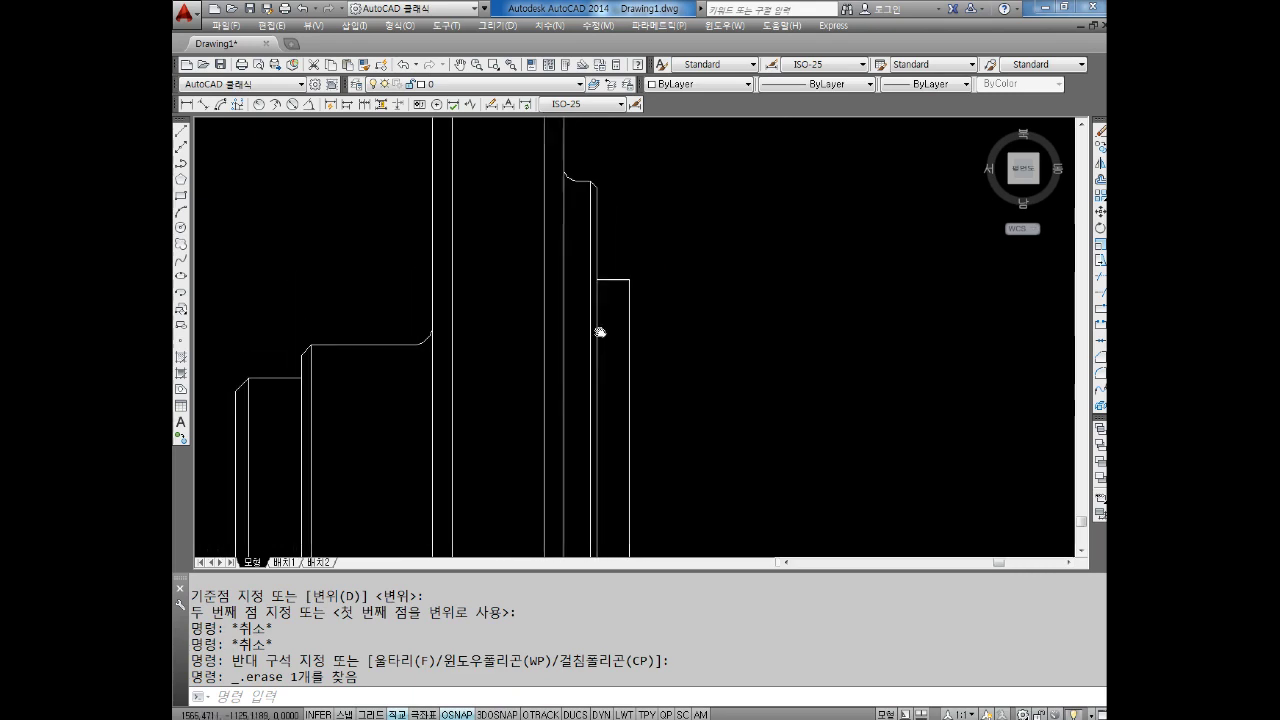
key(Escape)
key(Escape)
key(Escape)
key(Escape)
text(c)
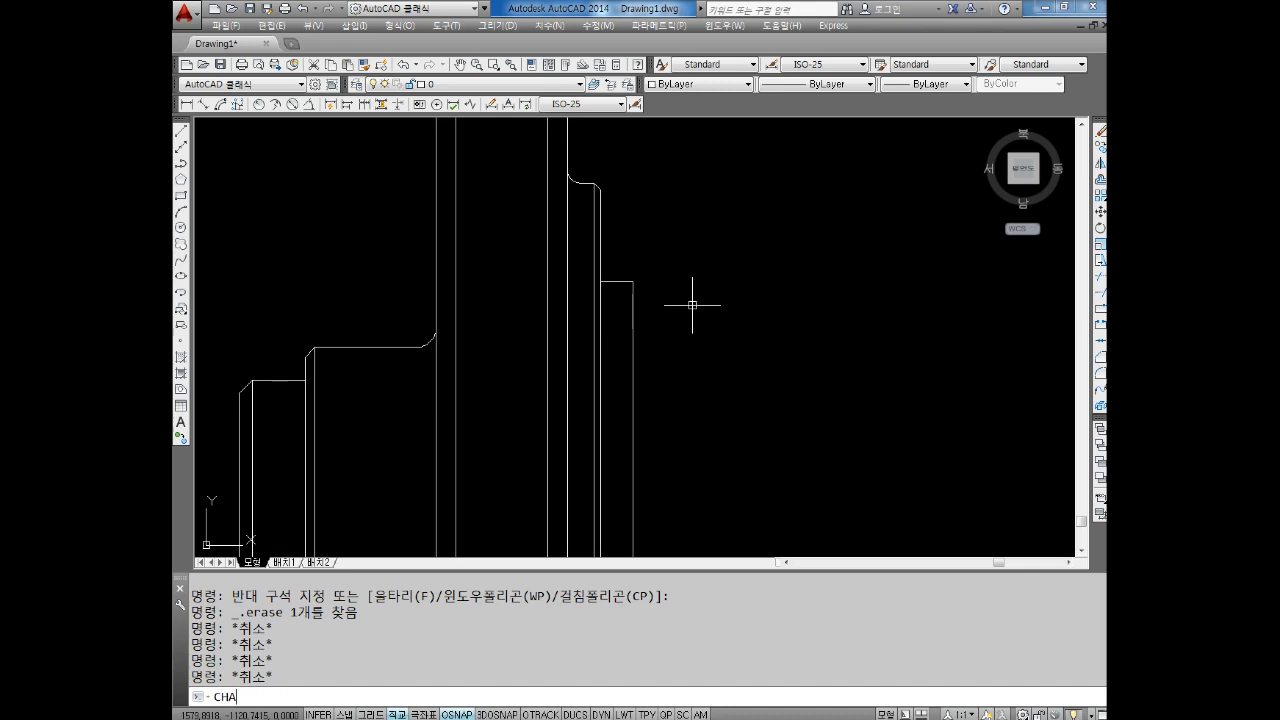
key(Return)
text(D)
key(Return)
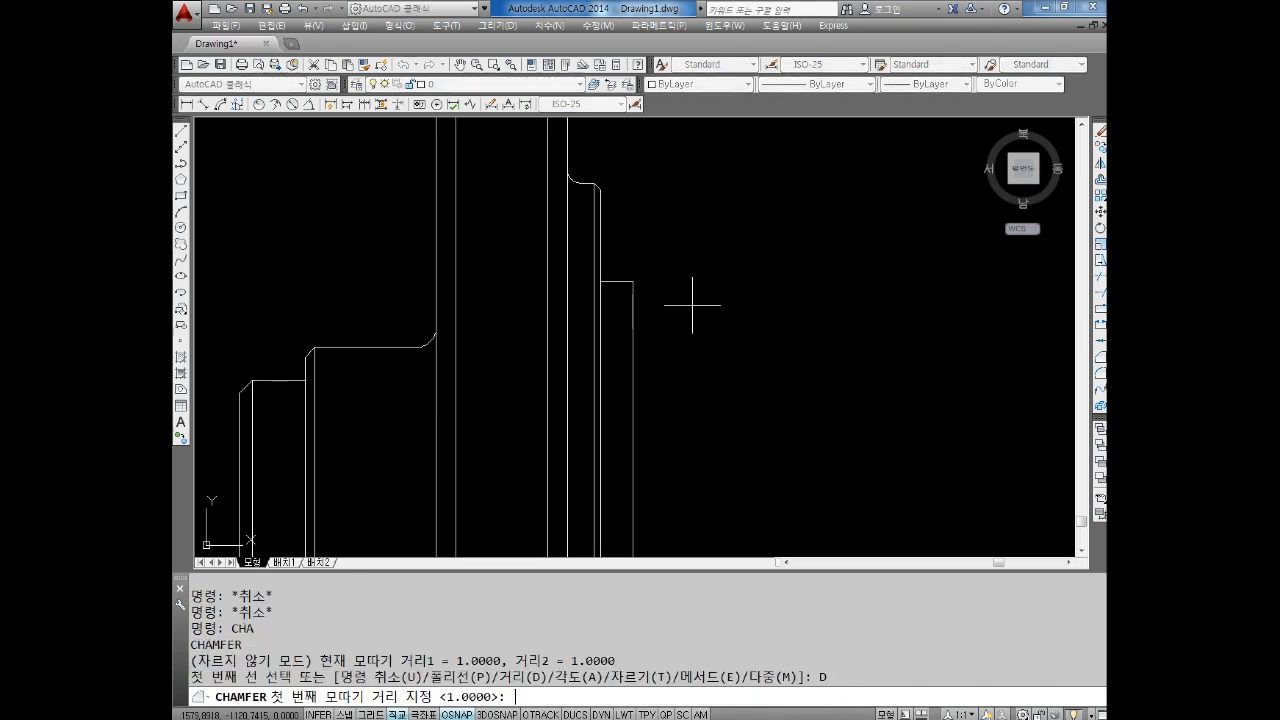
text(1)
key(Return)
key(Return)
text(T)
key(Return)
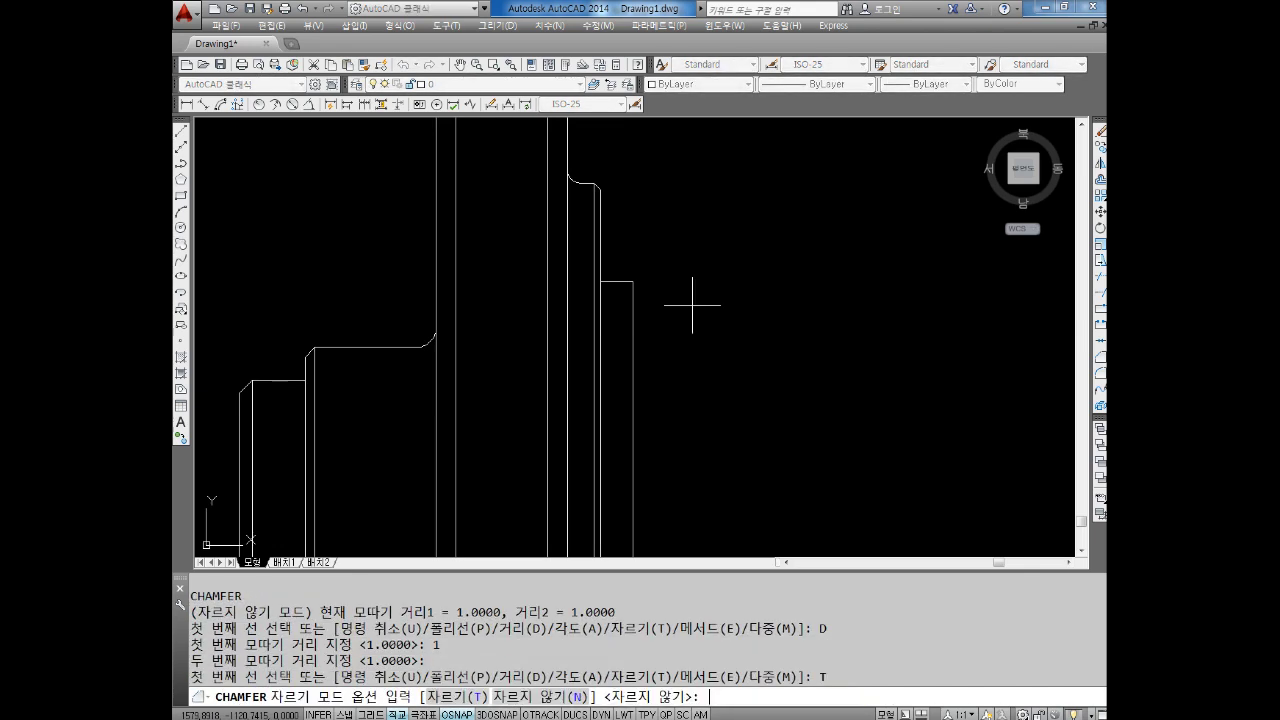
text(T)
key(Return)
Chamfer the step's outer corners by 1 unit
scroll(600, 280, down, 1)
click(603, 282)
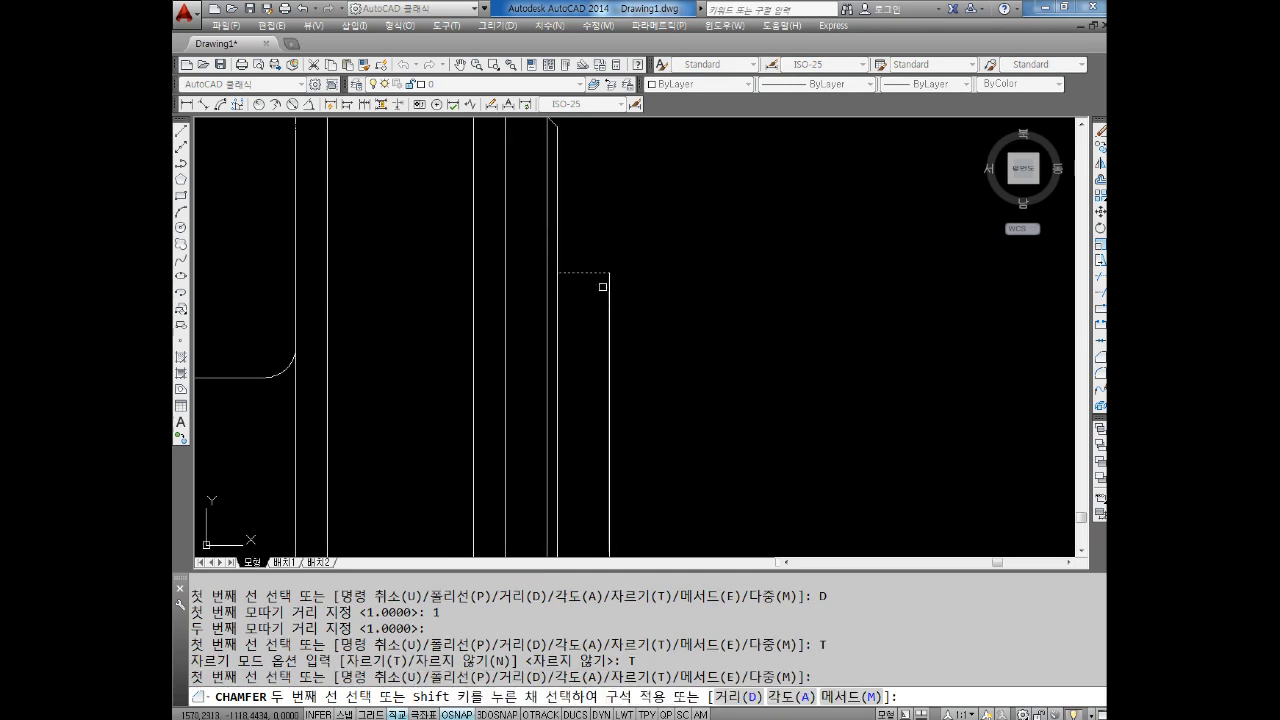
scroll(628, 270, down, 1)
middle_drag(628, 270, 628, 263)
click(628, 263)
key(Return)
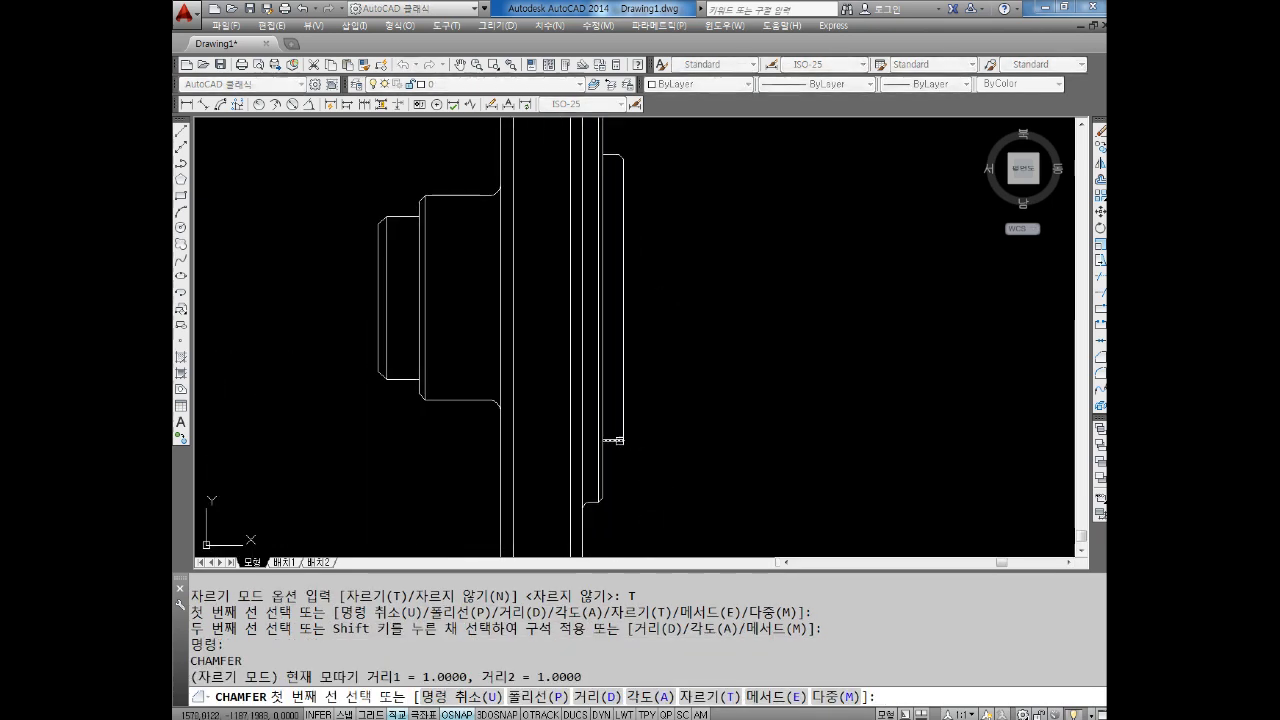
click(621, 430)
click(631, 356)
key(Return)
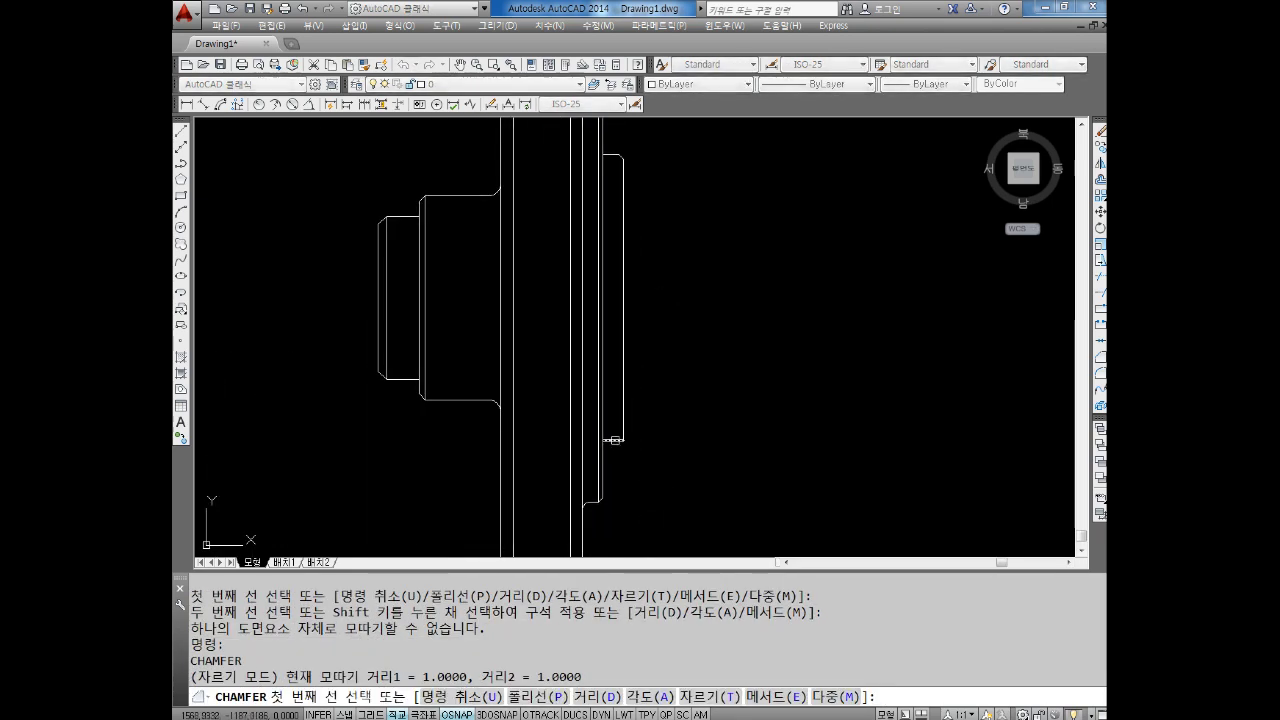
click(616, 426)
middle_drag(630, 382, 634, 417)
key(Escape)
key(Escape)
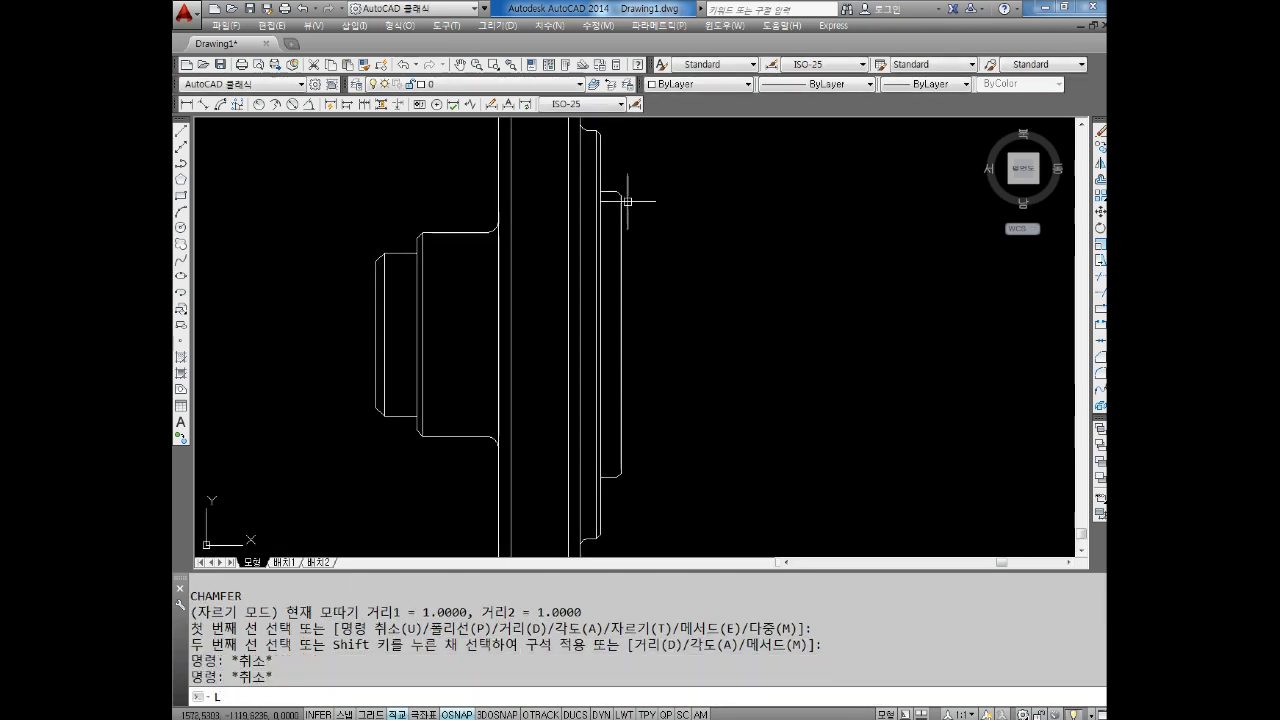
Draw a vertical line from the step's edge to the chamfer corner
text(L)
key(Return)
scroll(605, 205, up, 2)
click(611, 226)
scroll(614, 481, up, 2)
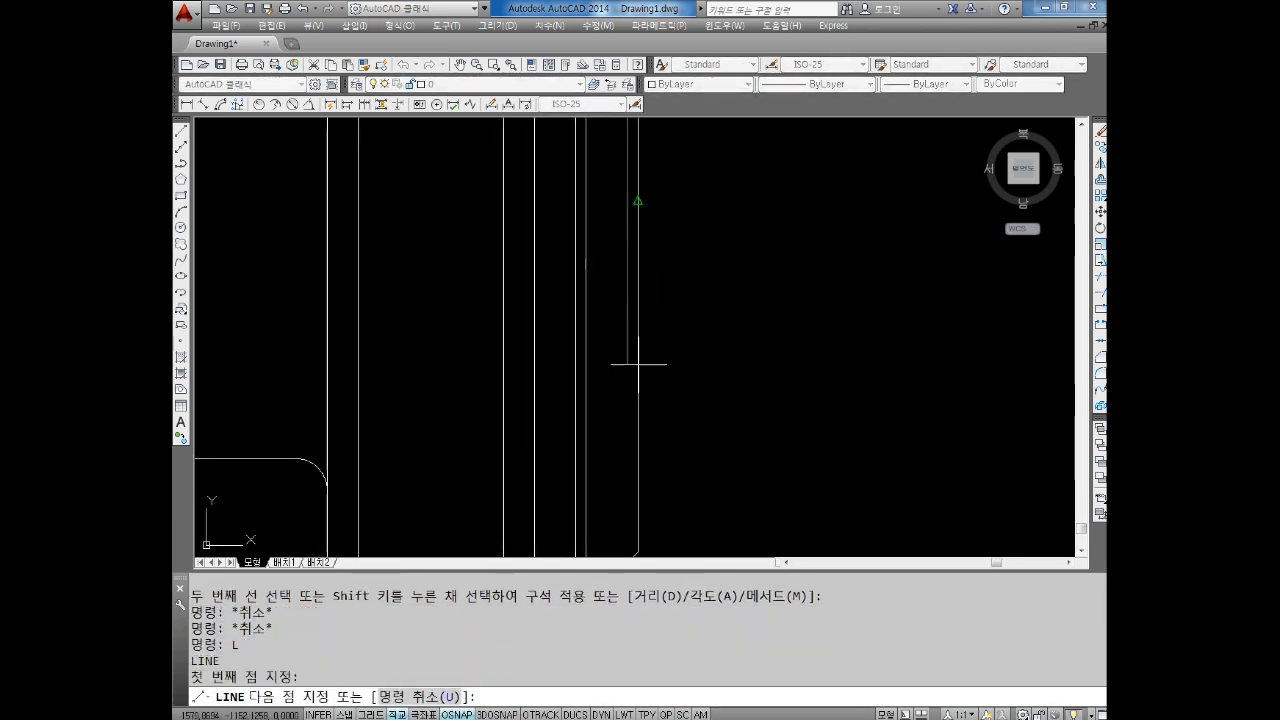
click(627, 378)
key(Escape)
scroll(693, 334, down, 2)
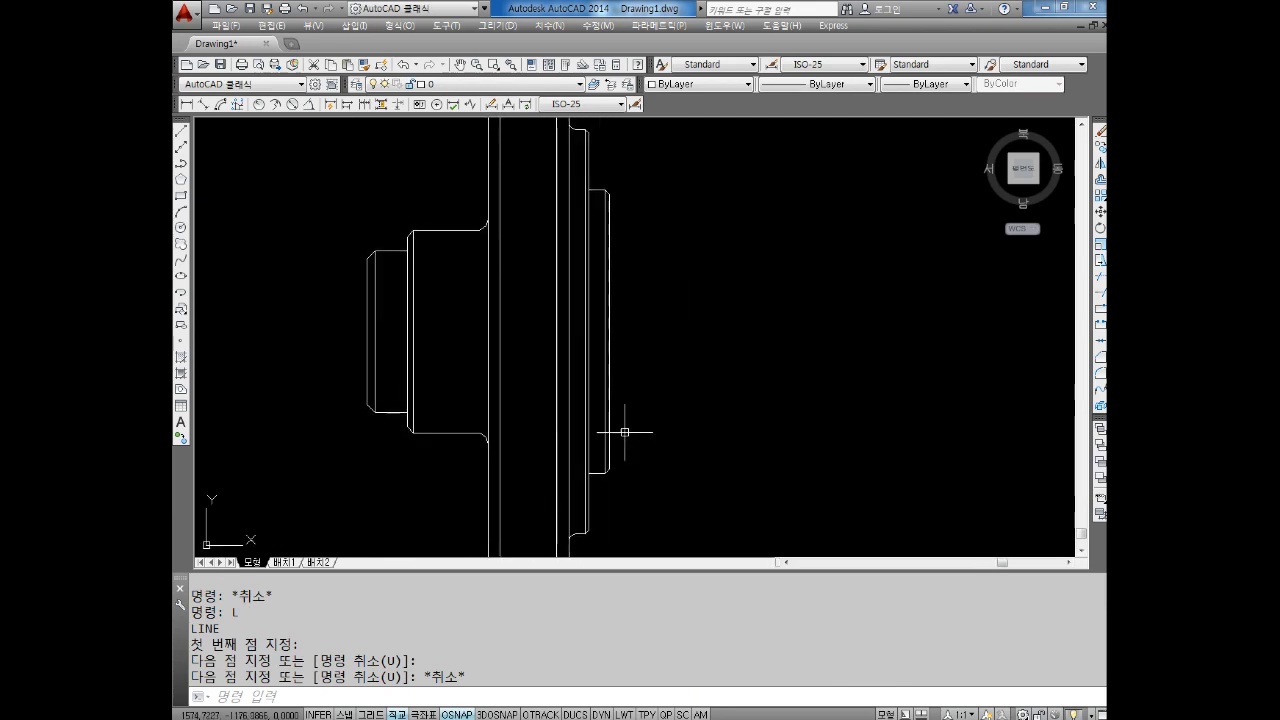
key(Escape)
key(Escape)
key(Escape)
Start FILLET with radius 2 and No-trim mode
text(F)
key(Return)
text(R)
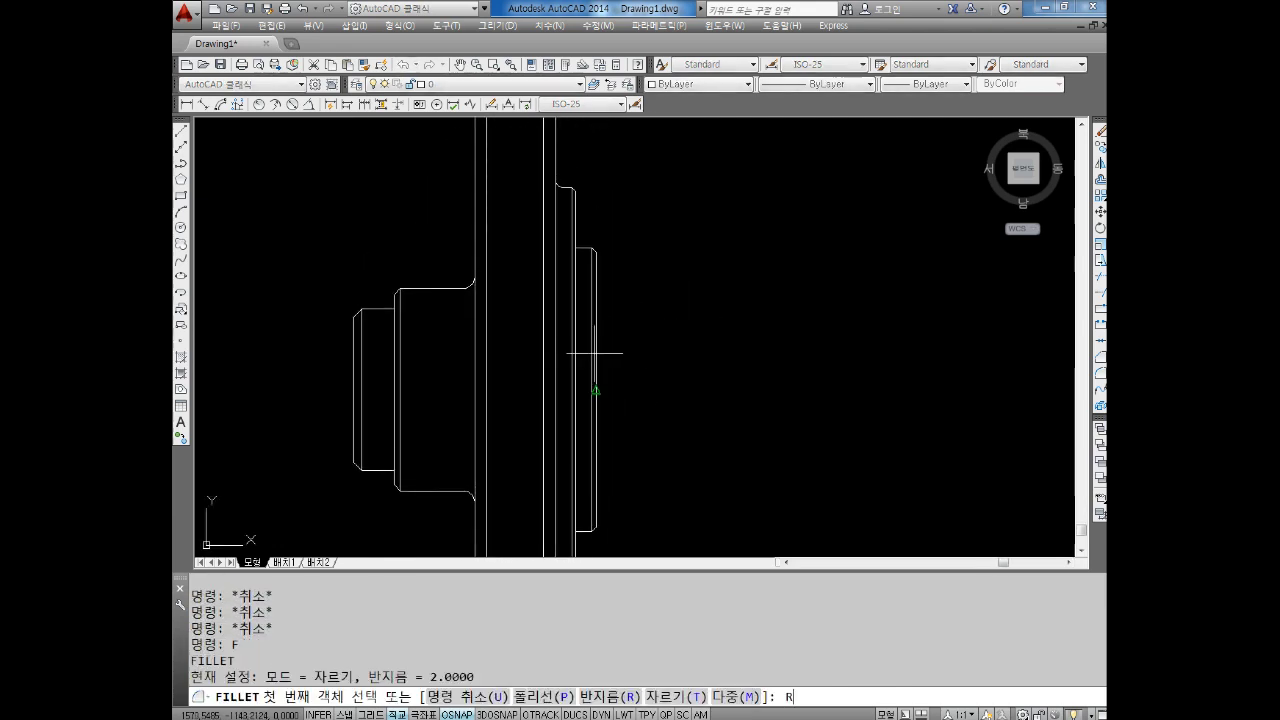
key(Return)
text(2)
key(Return)
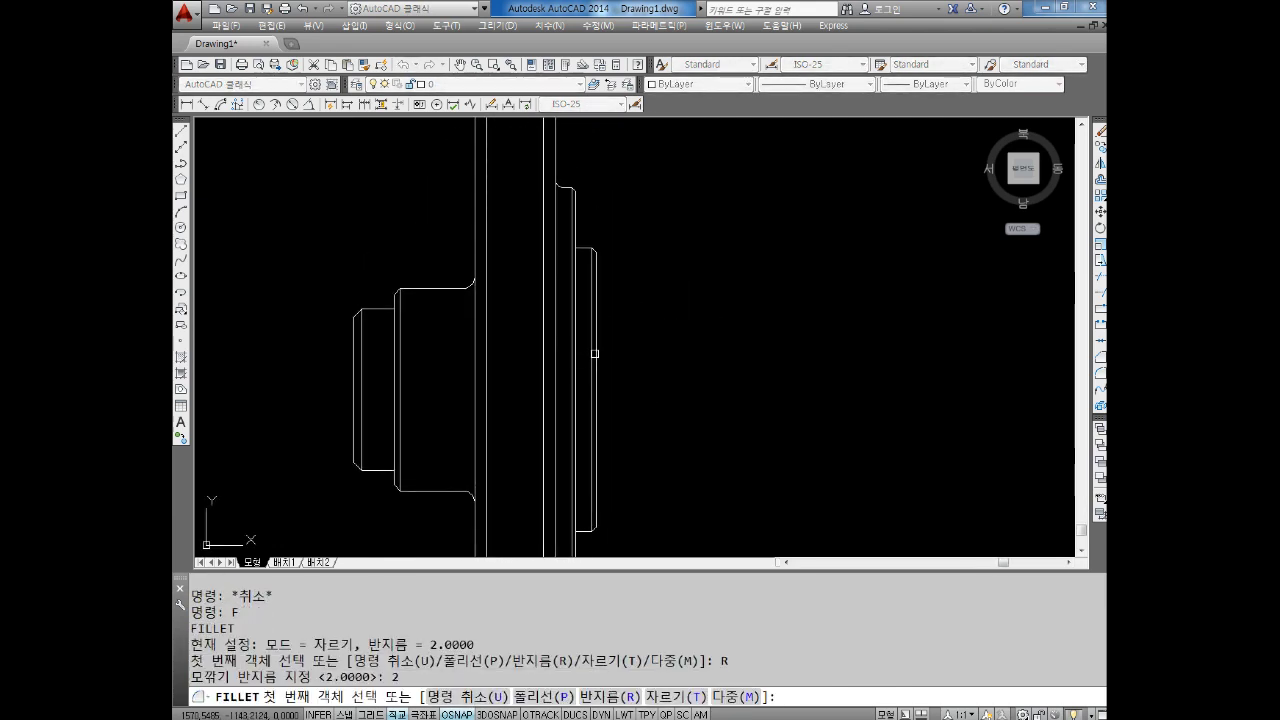
key(Return)
text(N)
key(Return)
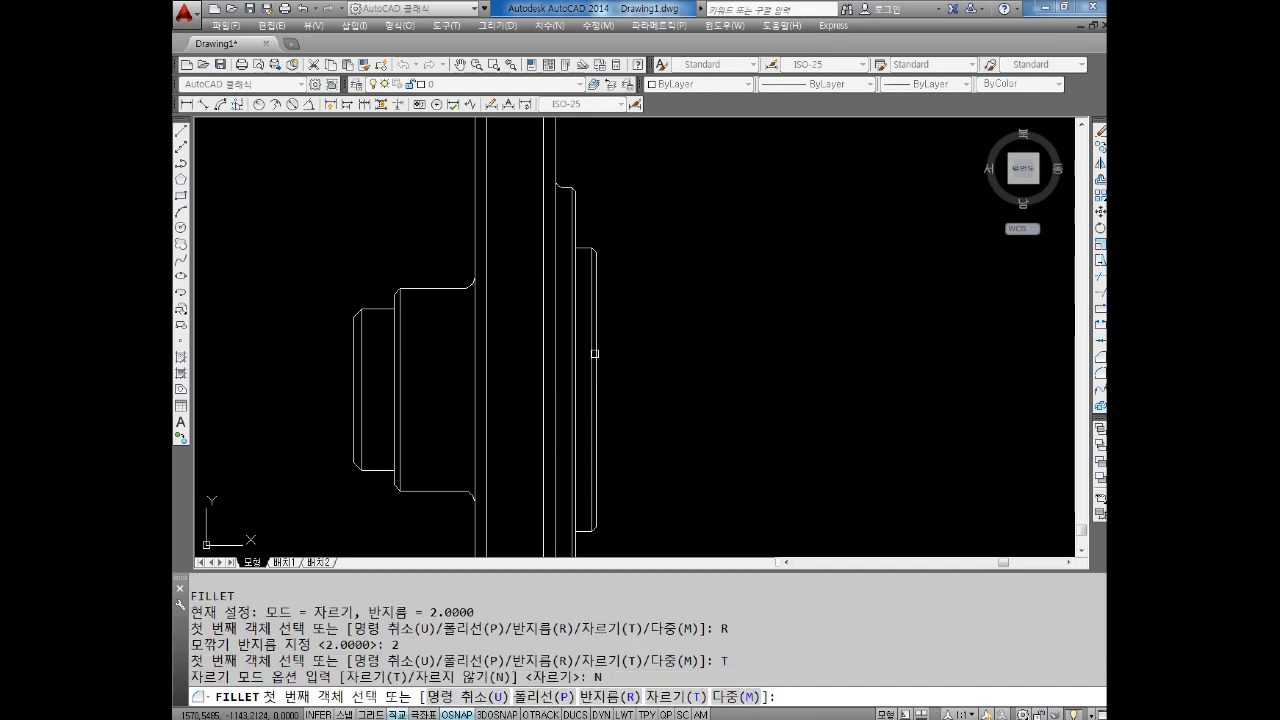
Fillet the inner corners where the step meets the flange face
scroll(636, 266, up, 4)
click(563, 247)
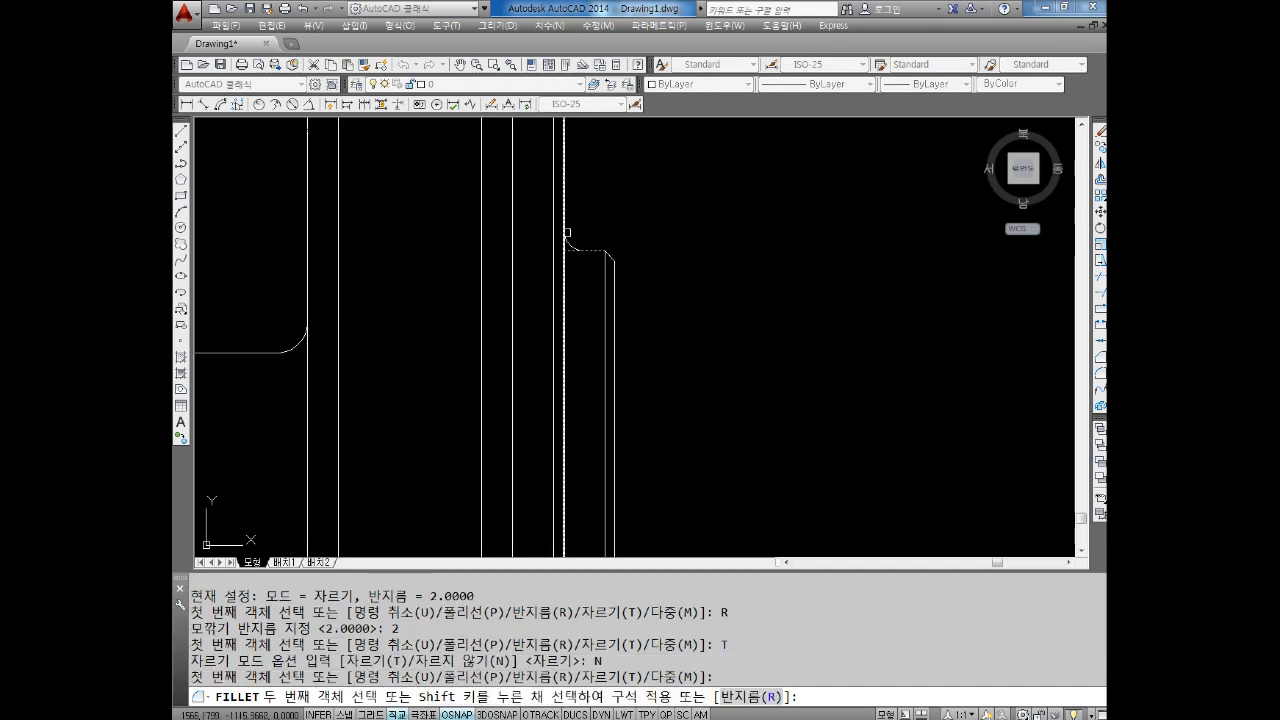
scroll(580, 329, down, 4)
click(581, 421)
key(Return)
scroll(581, 421, up, 4)
click(570, 428)
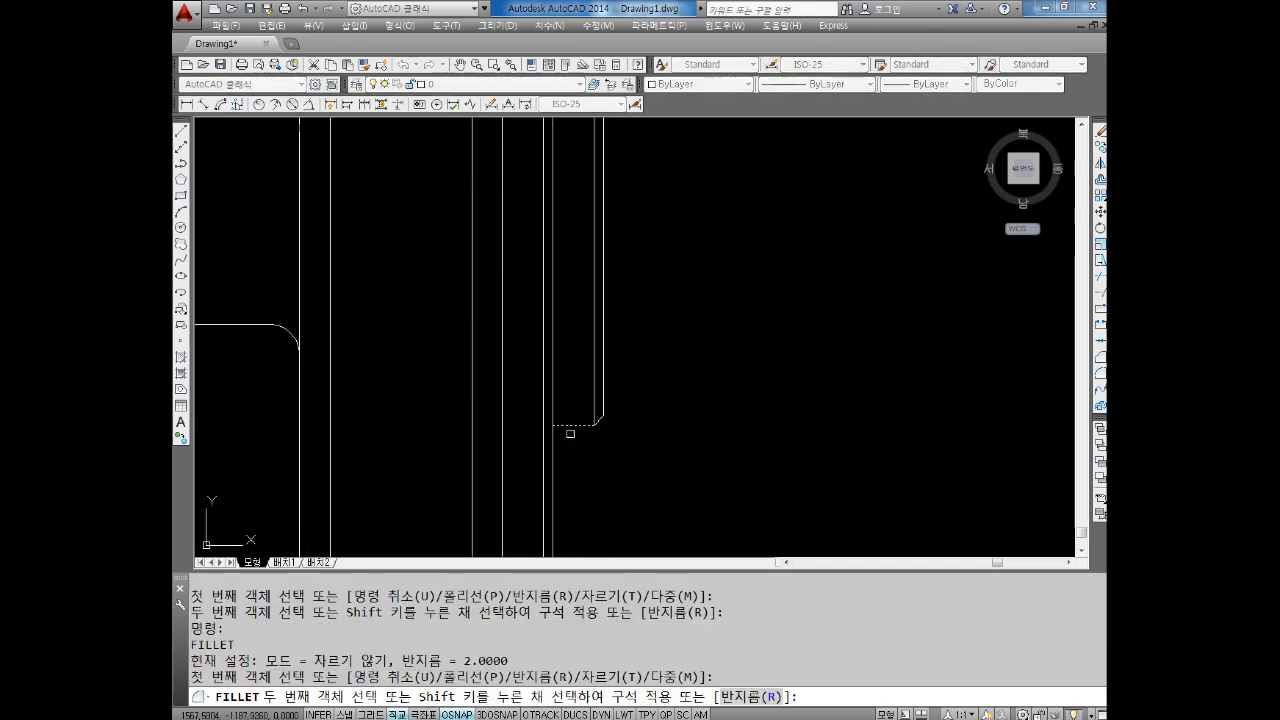
scroll(560, 440, up, 5)
key(Escape)
key(Escape)
Attempt to trim the excess line ends, then cancel the trim
text(tr)
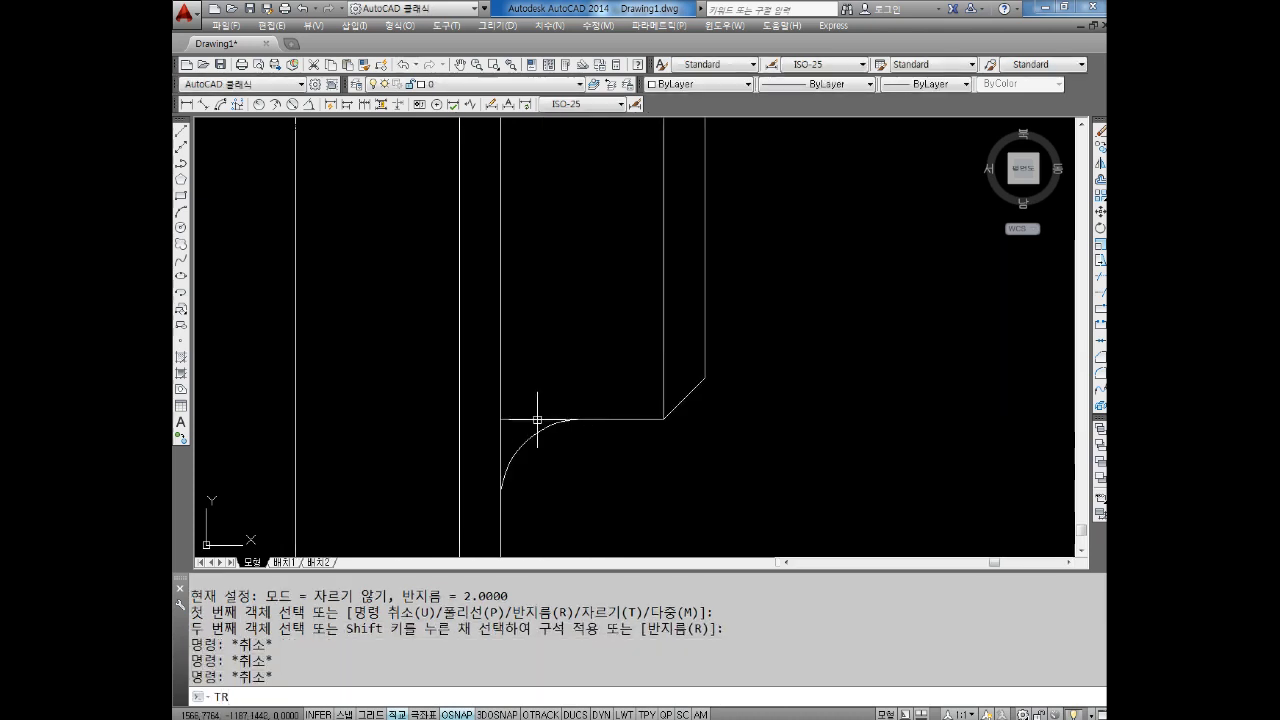
key(Return)
key(Return)
scroll(520, 420, down, 3)
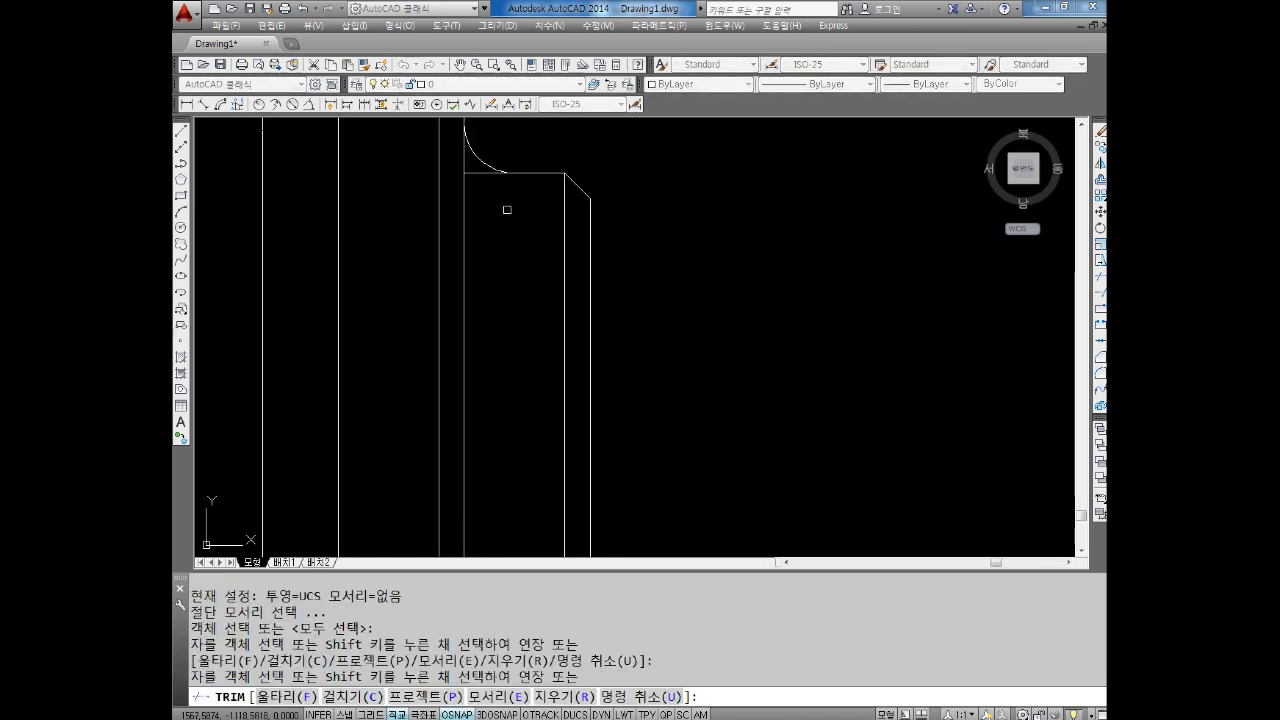
middle_drag(506, 206, 493, 279)
key(Escape)
scroll(577, 334, down, 4)
scroll(580, 345, down, 3)
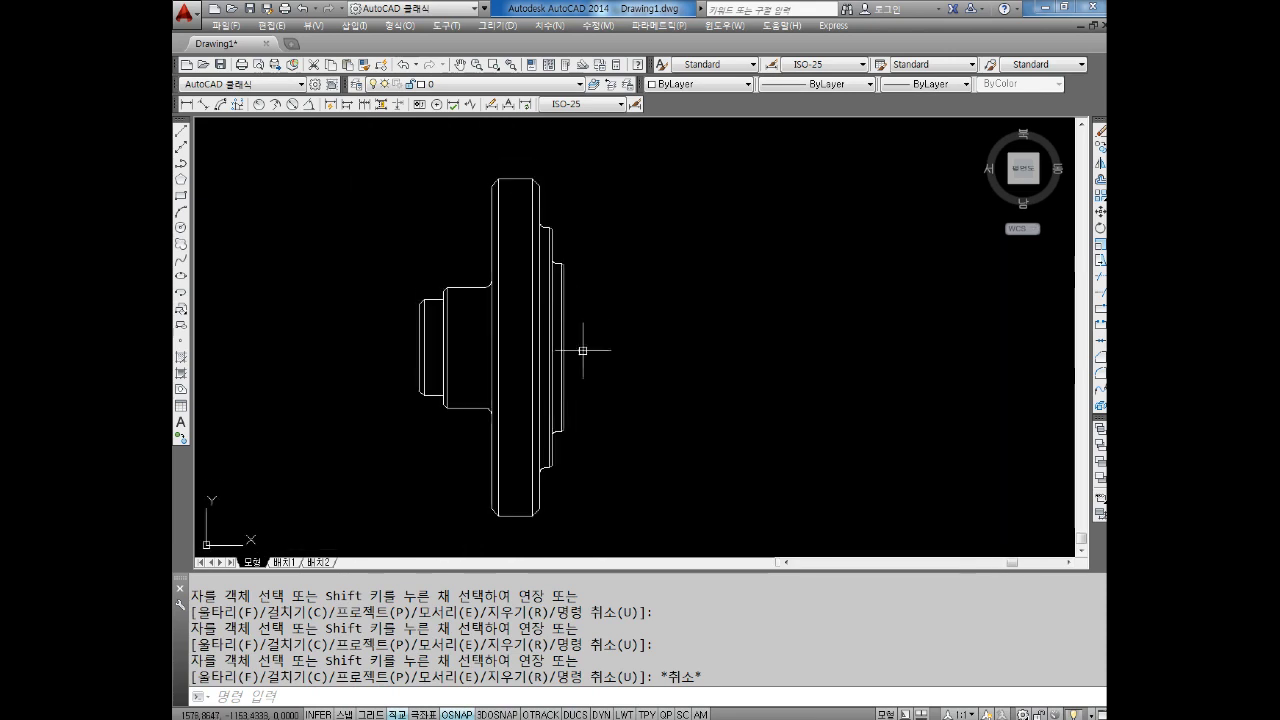
key(Escape)
key(Escape)
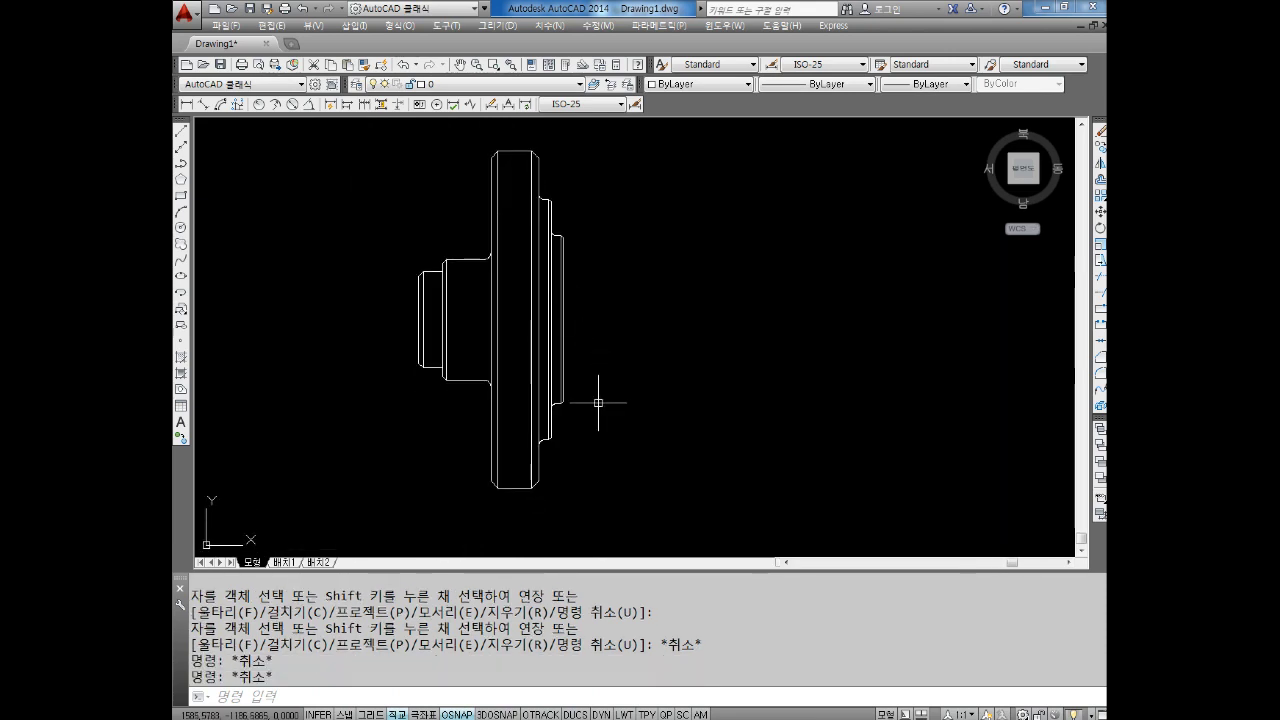
text(REC)
key(Return)
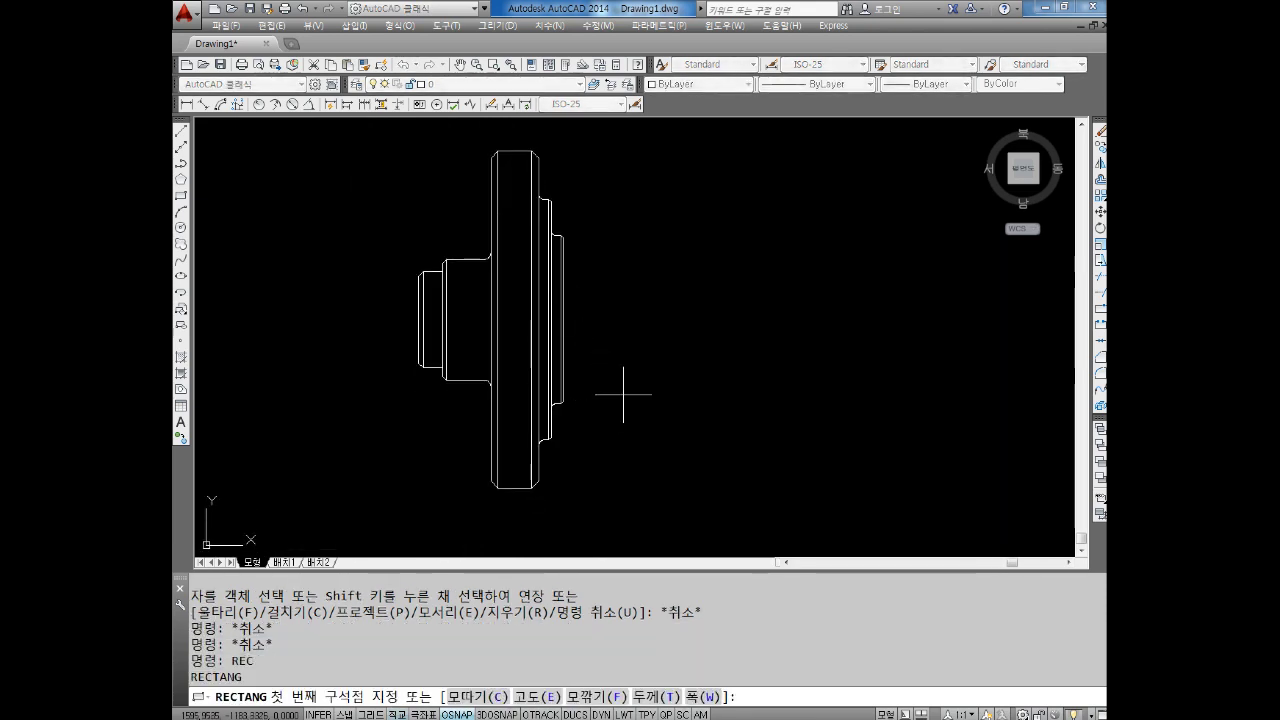
Draw a 5 by 40 rectangle to the right of the hub
click(623, 394)
text(@5,40)
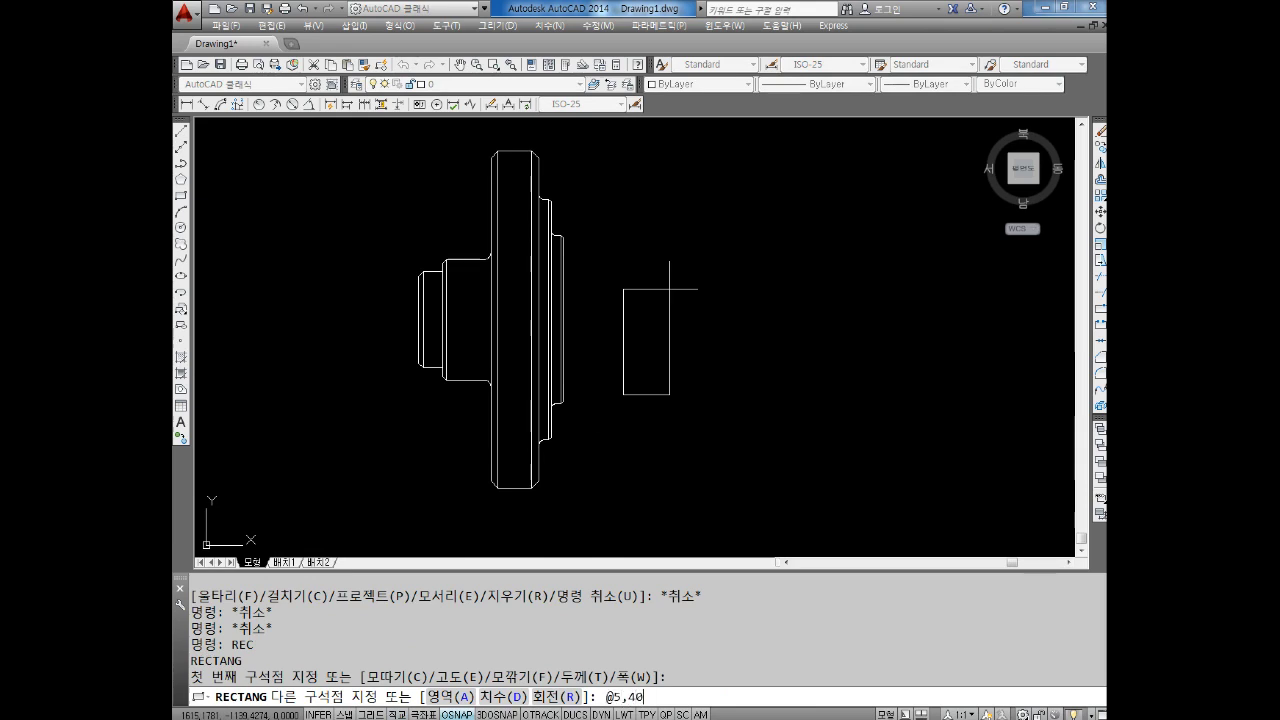
key(Return)
scroll(669, 320, up, 1)
scroll(660, 314, up, 1)
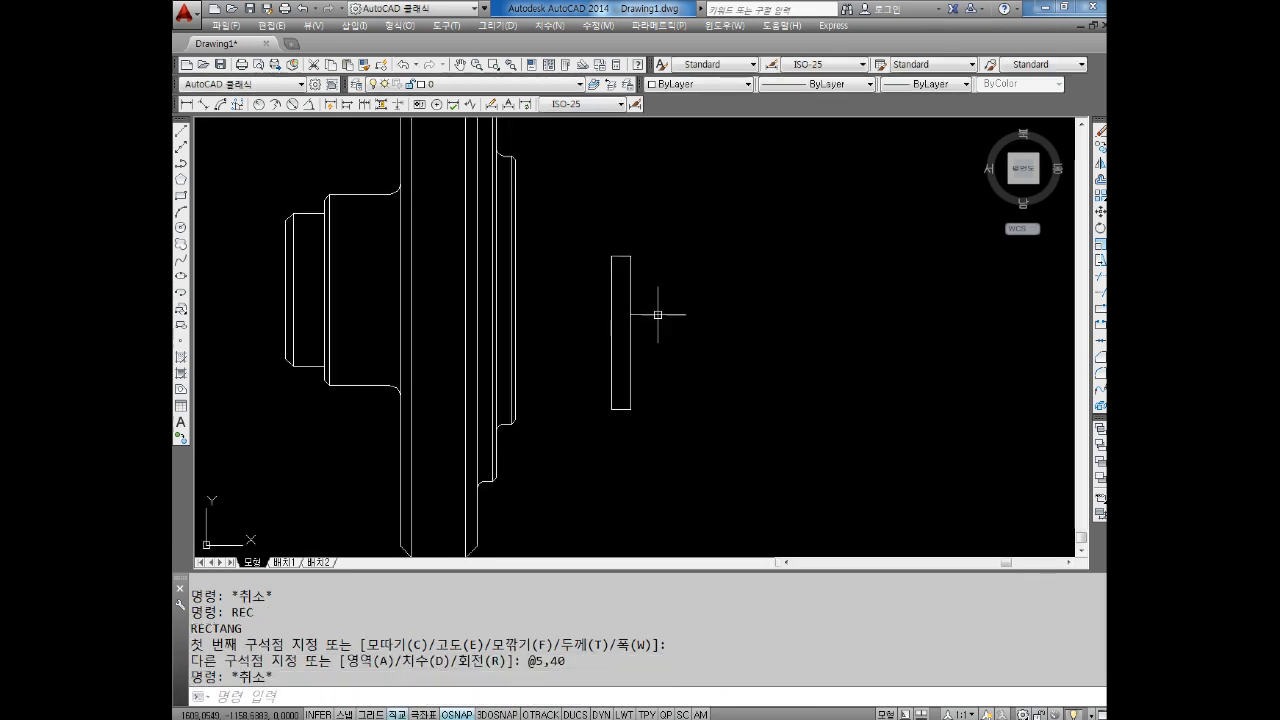
Explode the 5 by 40 rectangle into separate lines
key(Escape)
key(Escape)
text(X)
key(Return)
click(684, 214)
click(575, 478)
key(Escape)
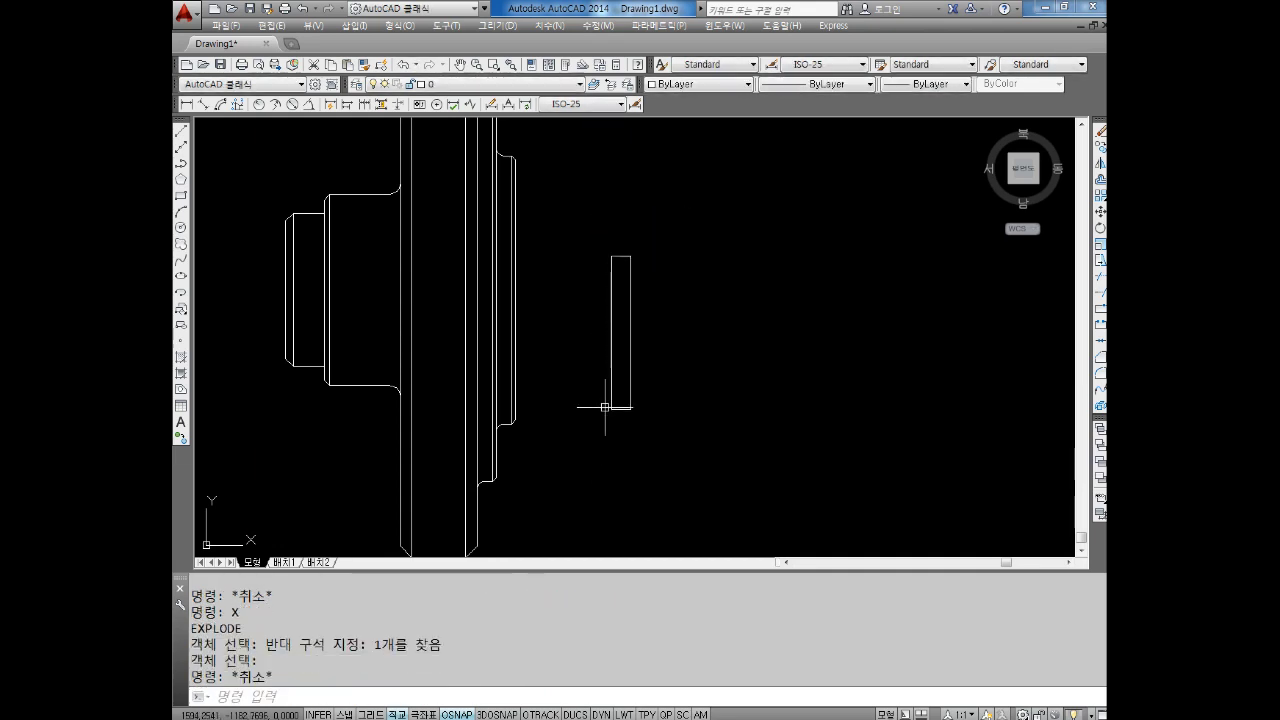
key(Escape)
key(Escape)
Move three of its edges centred onto the hub's right face
text(M)
key(Return)
click(676, 228)
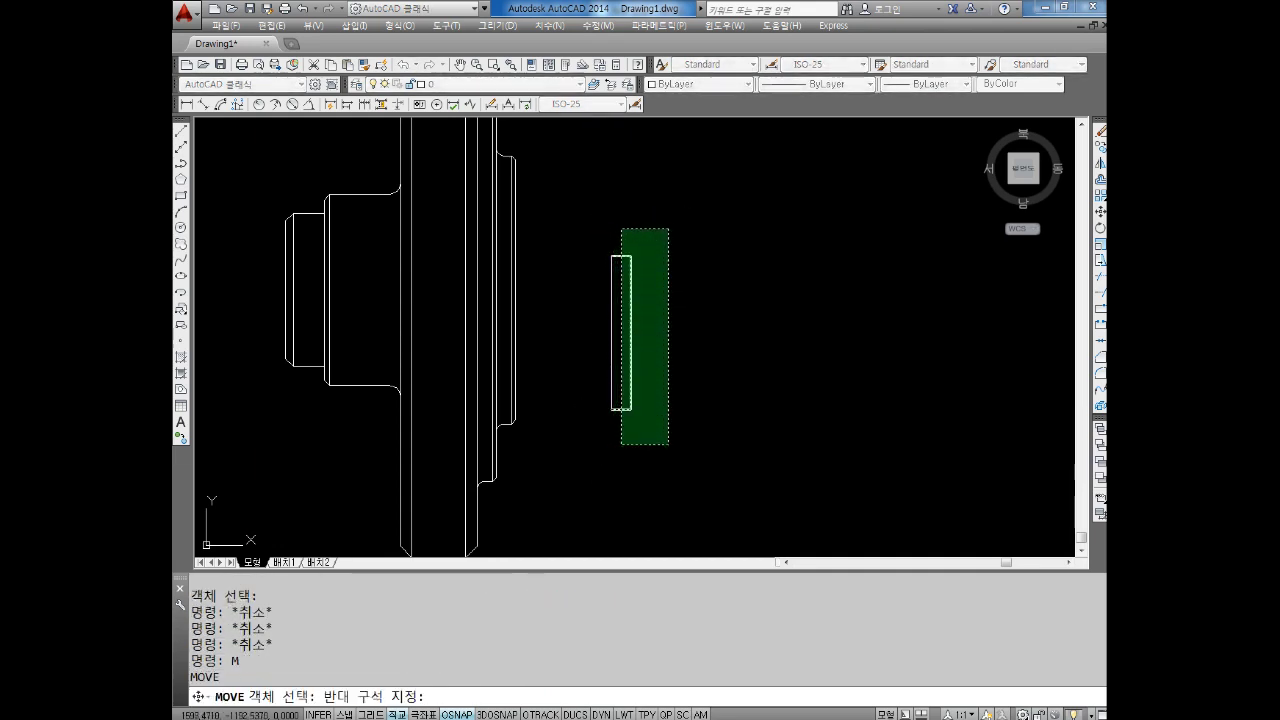
click(610, 448)
key(Return)
click(611, 333)
middle_drag(586, 257, 617, 319)
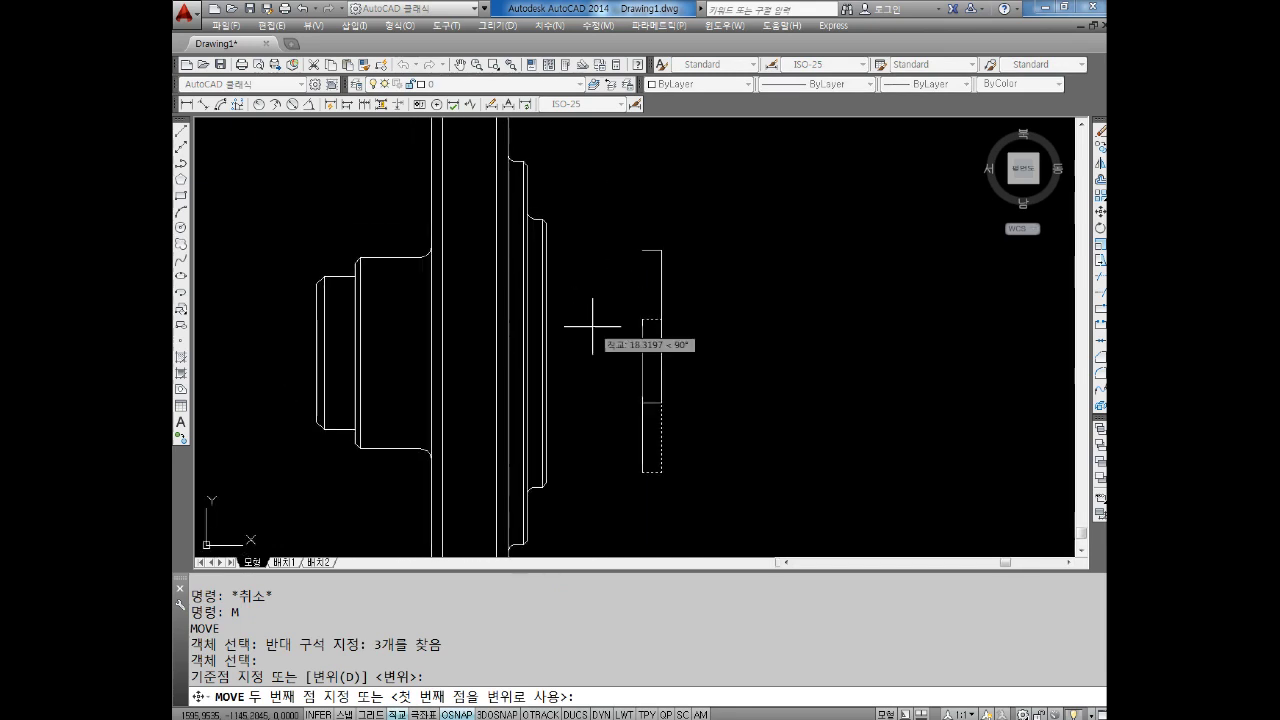
click(546, 354)
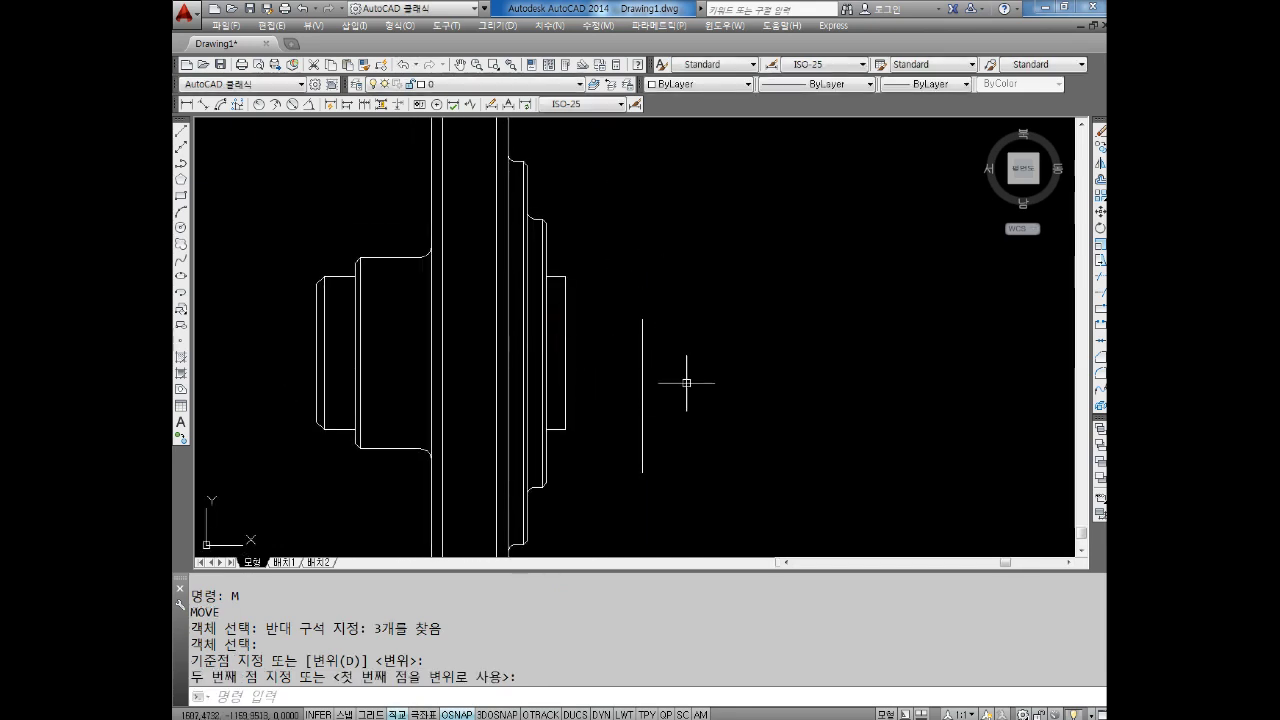
key(Escape)
key(Escape)
key(Escape)
Delete the leftover vertical edge line
click(681, 277)
click(640, 488)
key(Delete)
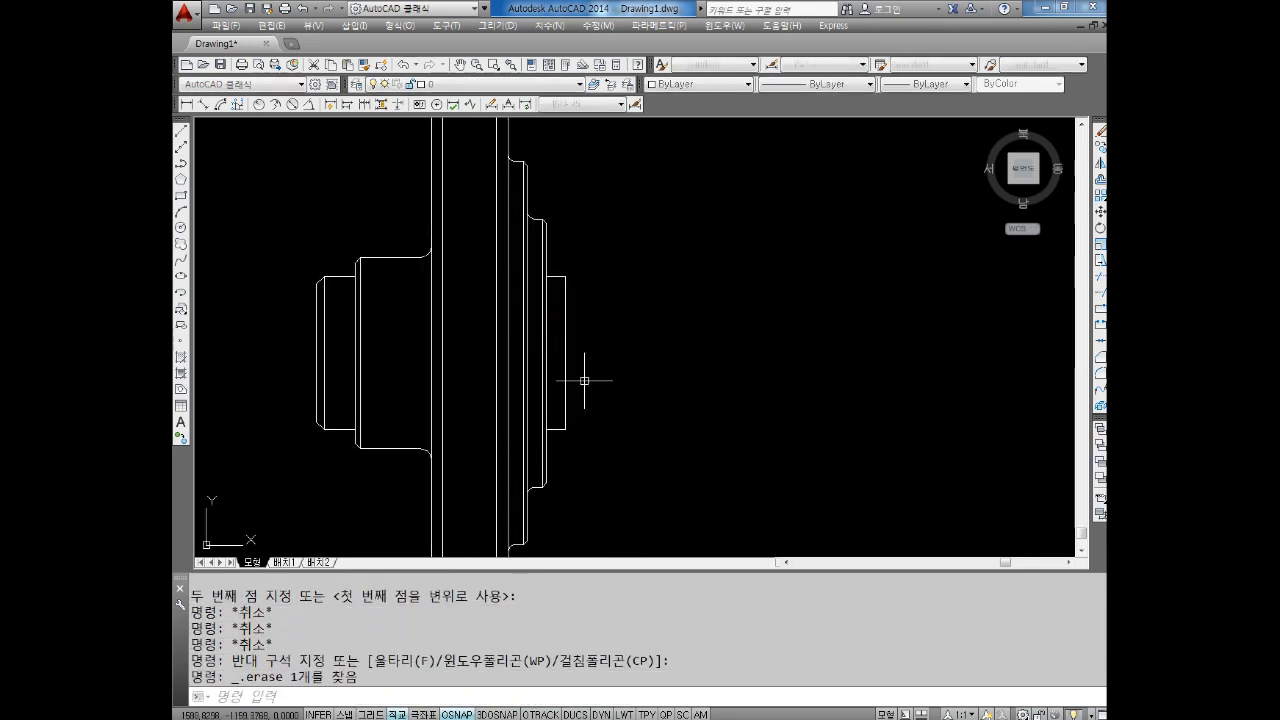
scroll(531, 326, up, 3)
scroll(578, 326, down, 1)
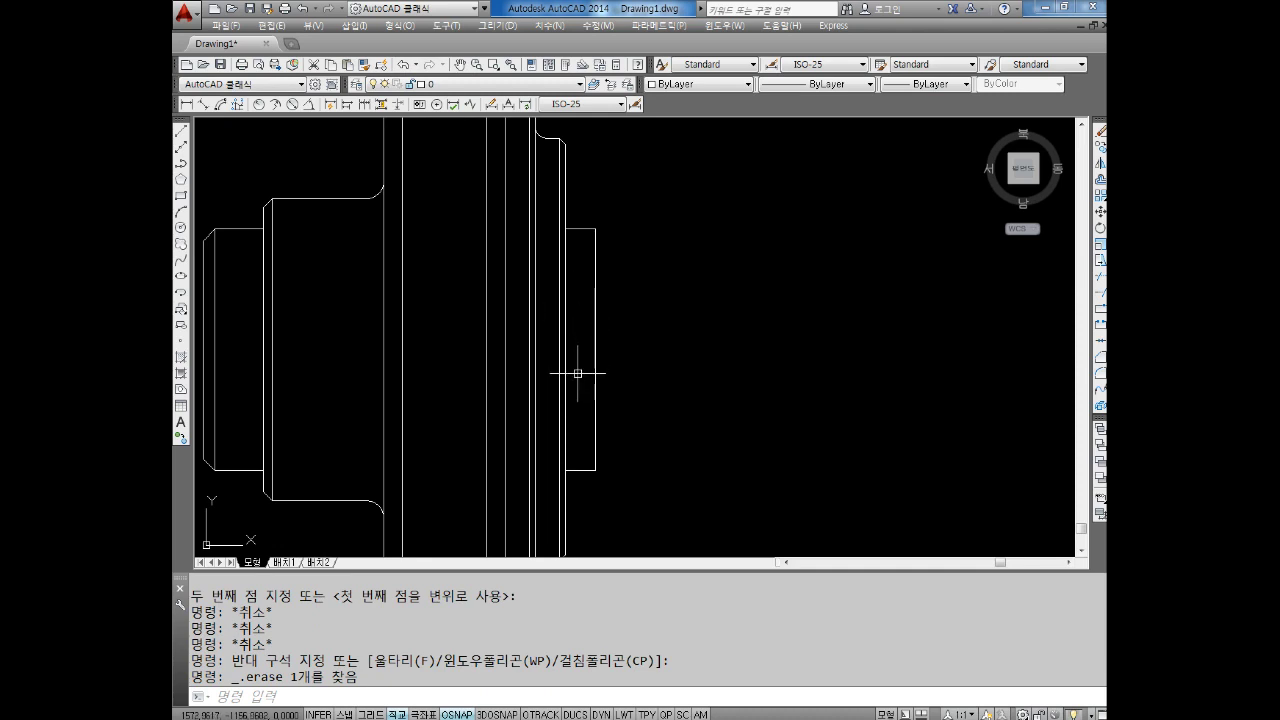
Start CHAMFER with both distances set to 2 and Trim mode on
key(Escape)
key(Escape)
key(Escape)
key(Escape)
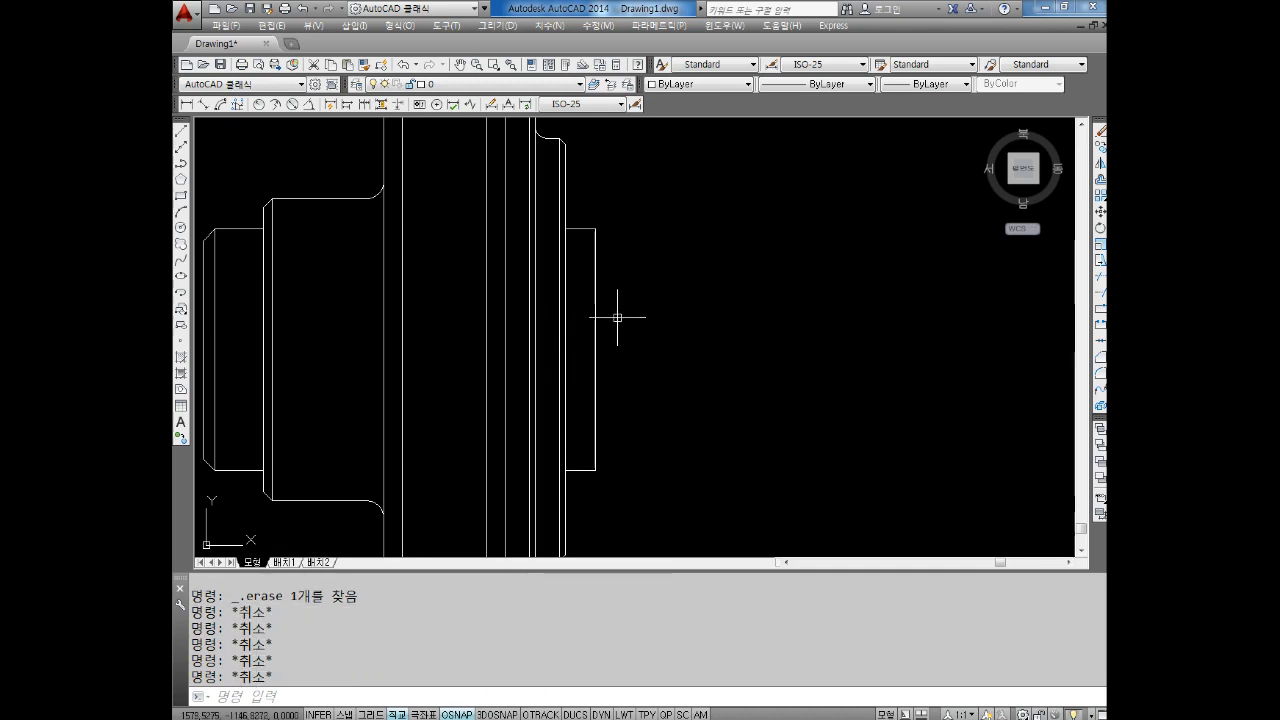
text(CH)
key(Return)
text(D)
key(Return)
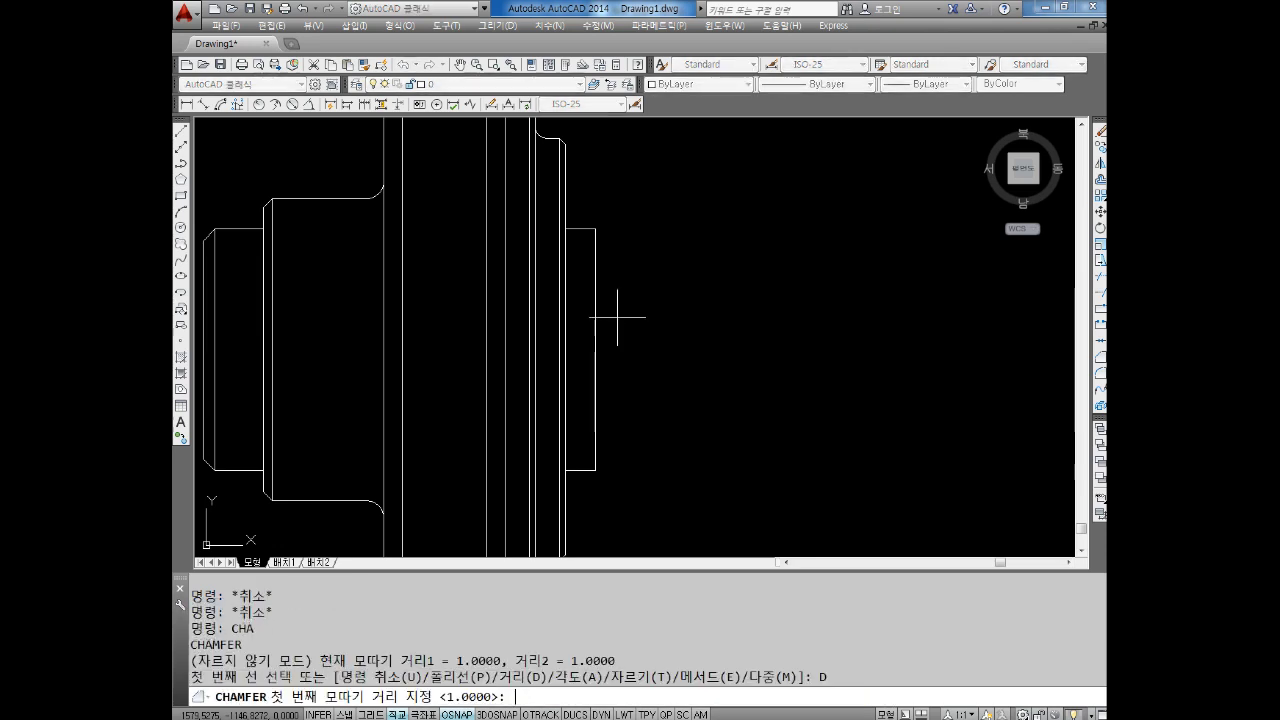
text(2)
key(Return)
text(2)
key(Return)
text(T)
key(Return)
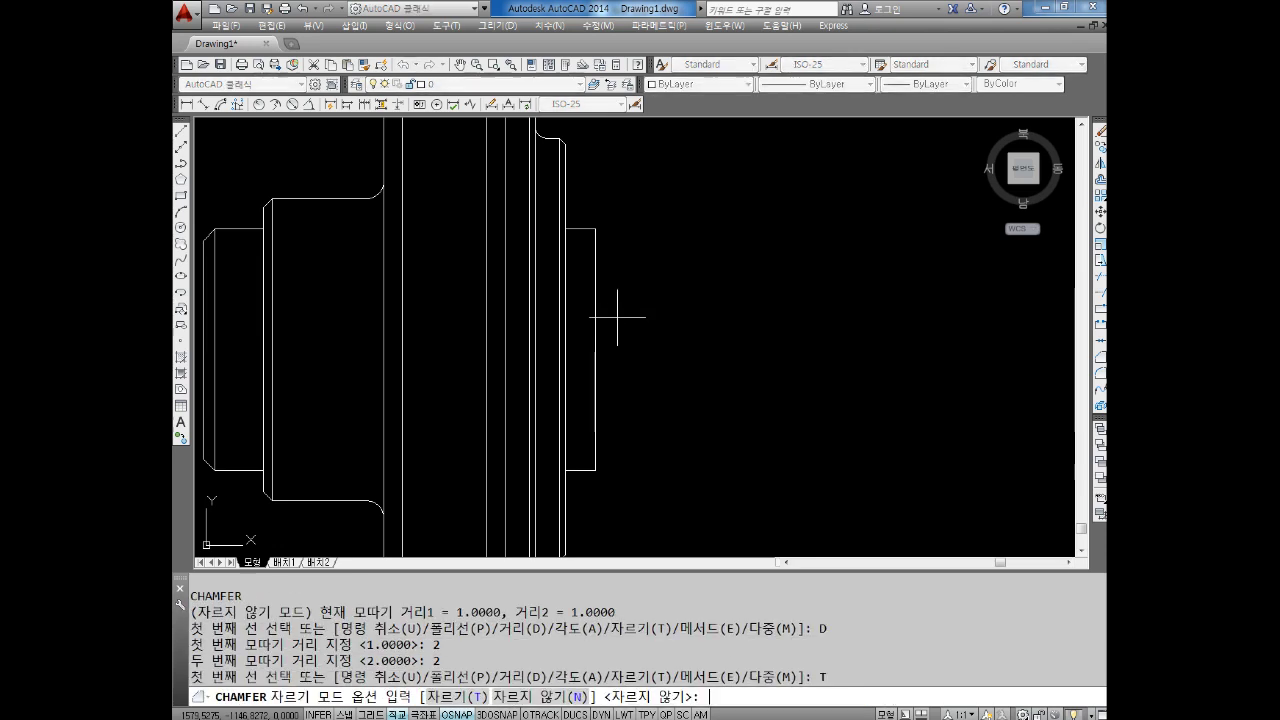
text(T)
key(Return)
Chamfer the end block's top-right and bottom-right corners at 2 by 2
click(578, 229)
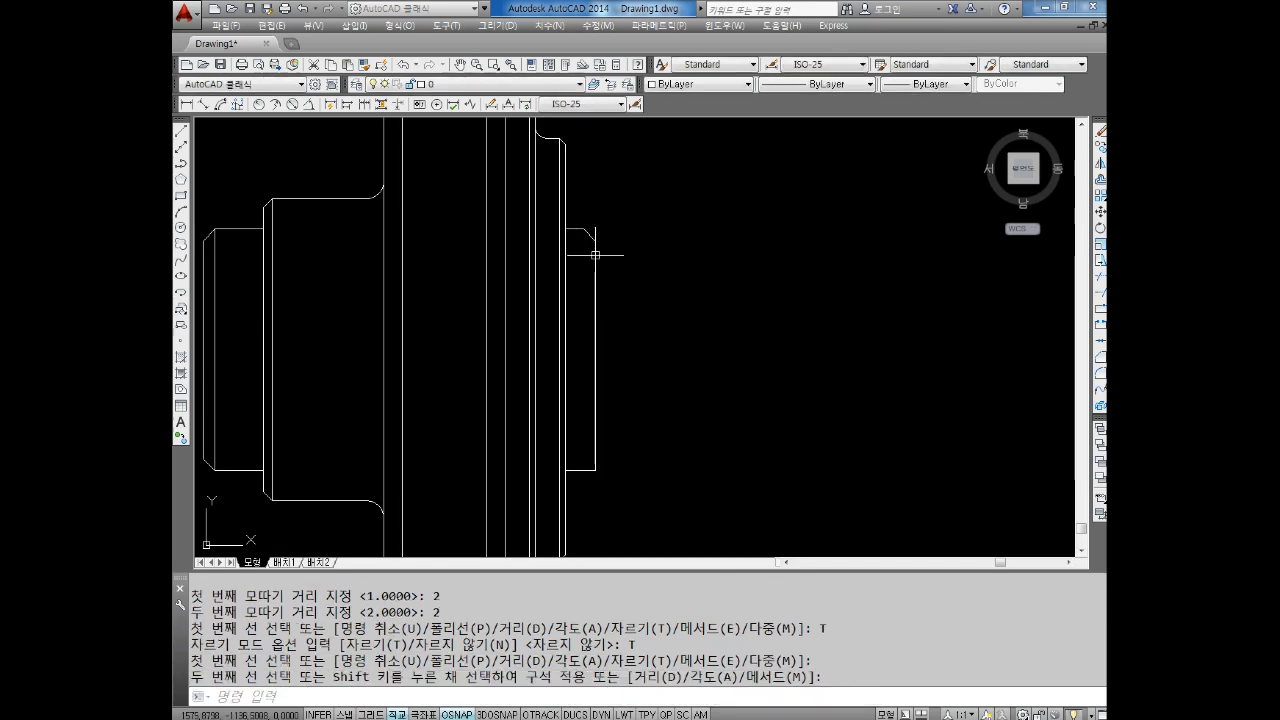
click(596, 258)
key(Return)
click(596, 446)
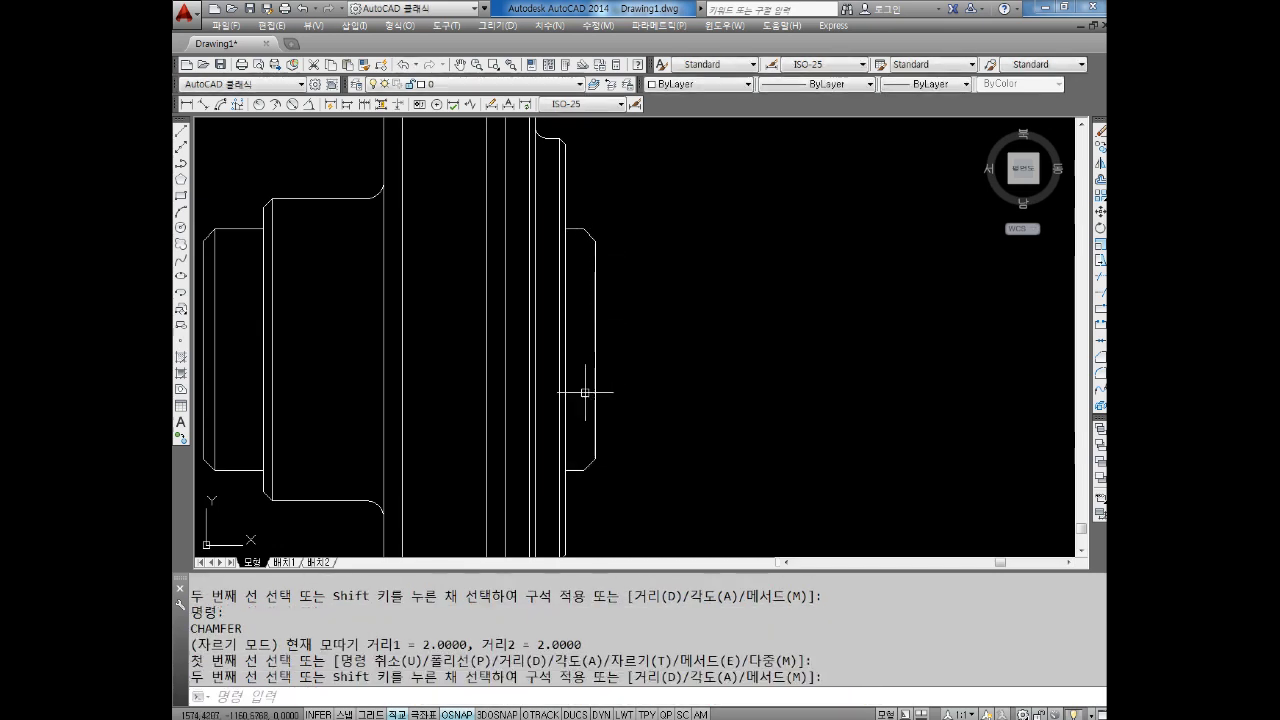
Begin a line at the chamfer, cancel it, and zoom and pan along the part
scroll(586, 300, up, 2)
key(Escape)
key(Escape)
text(L)
key(Return)
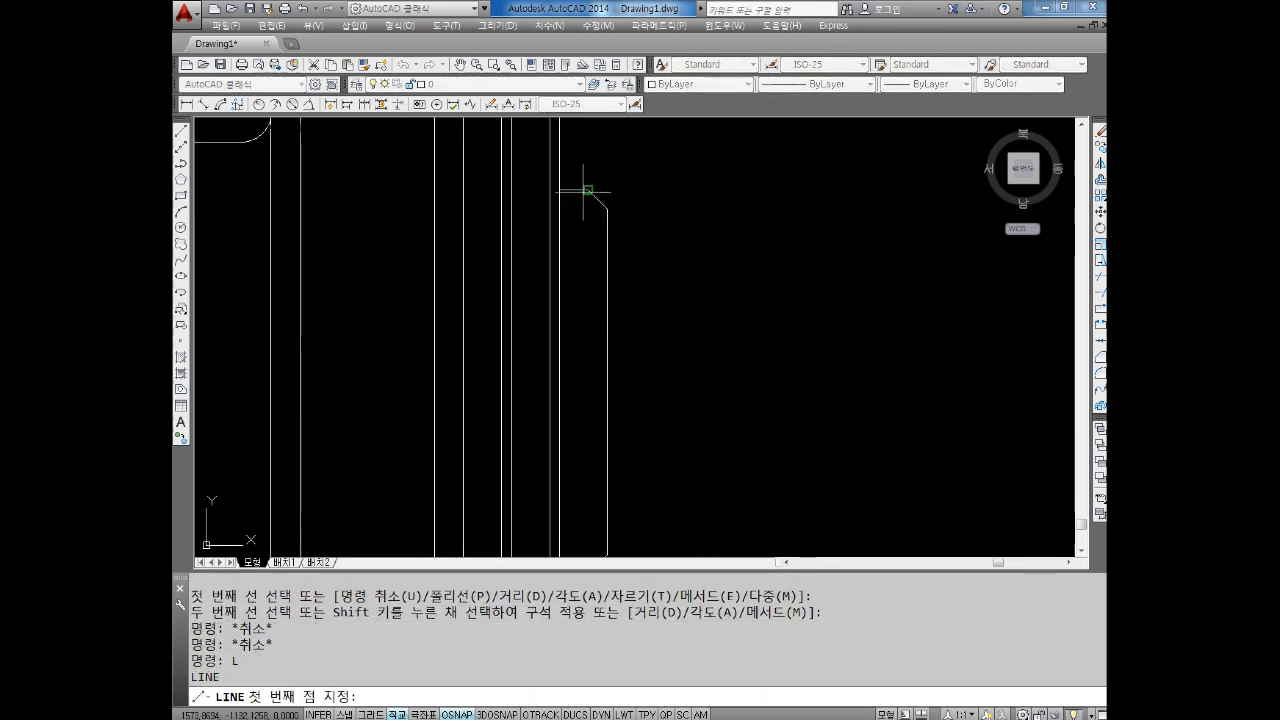
click(588, 190)
middle_drag(589, 351, 573, 240)
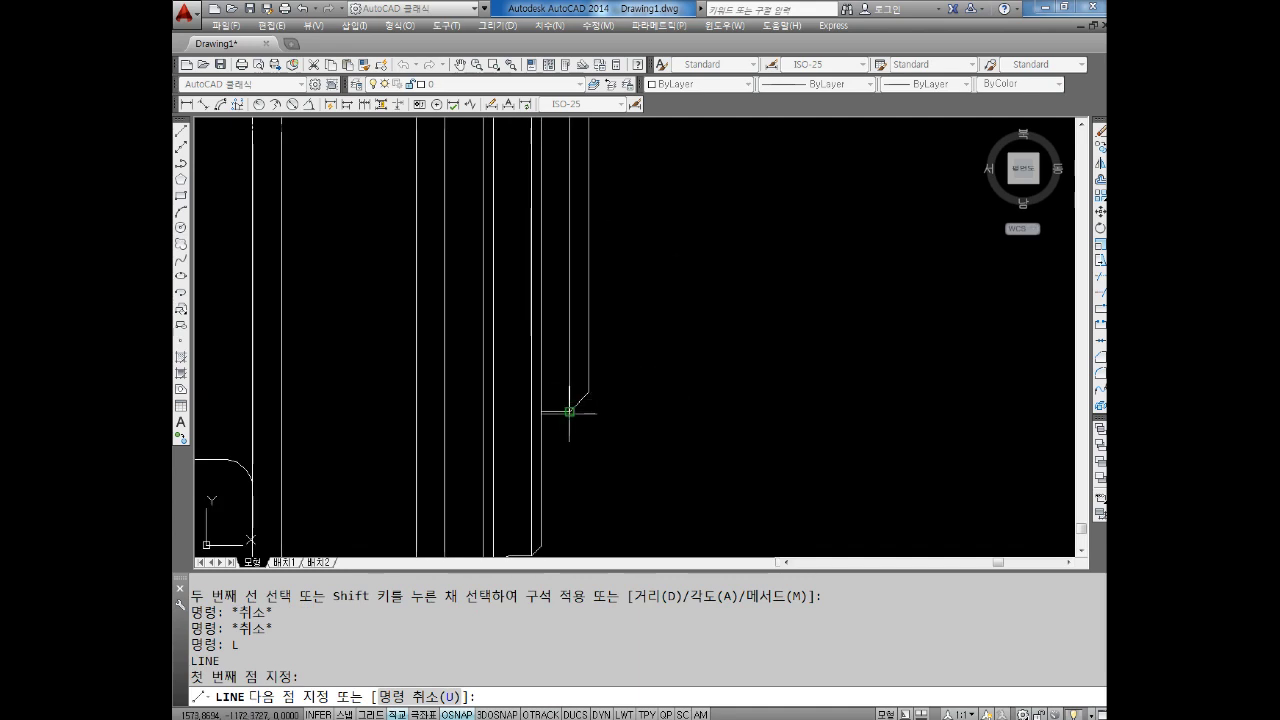
key(Escape)
scroll(571, 400, down, 5)
scroll(624, 312, down, 1)
middle_drag(689, 322, 619, 344)
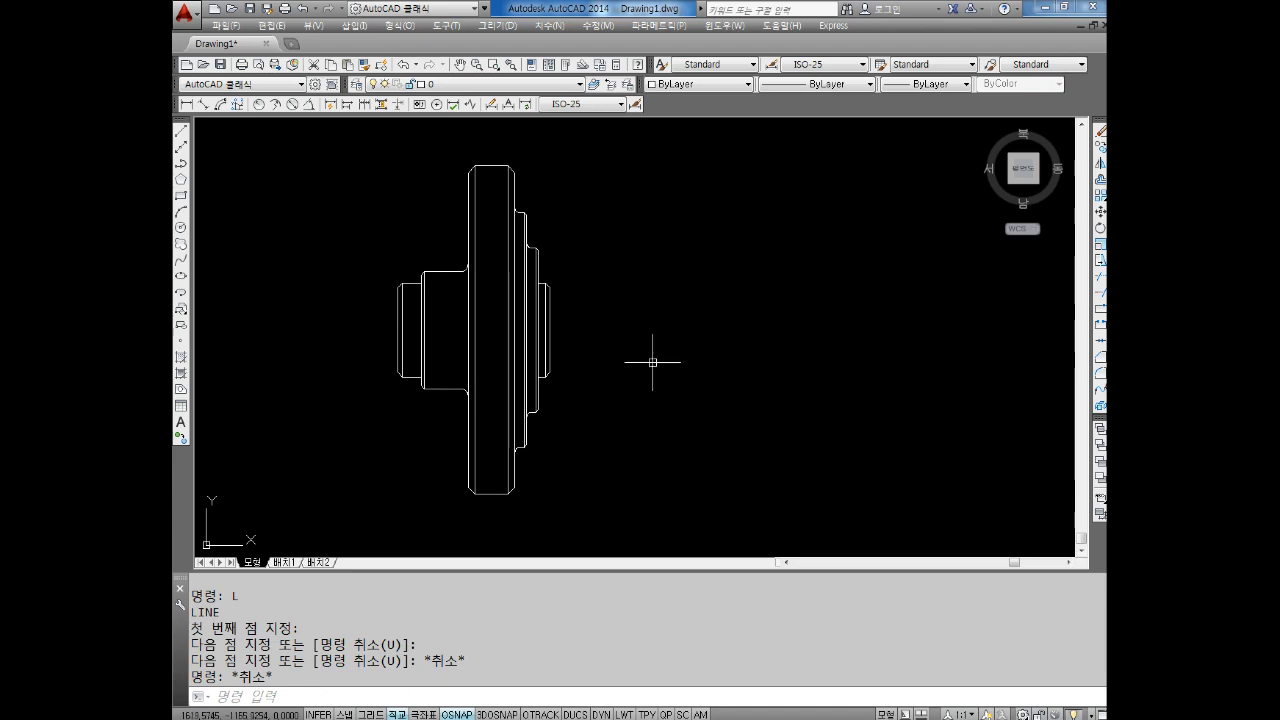
Pan the view left and then back right across the stepped part
middle_drag(761, 384, 653, 382)
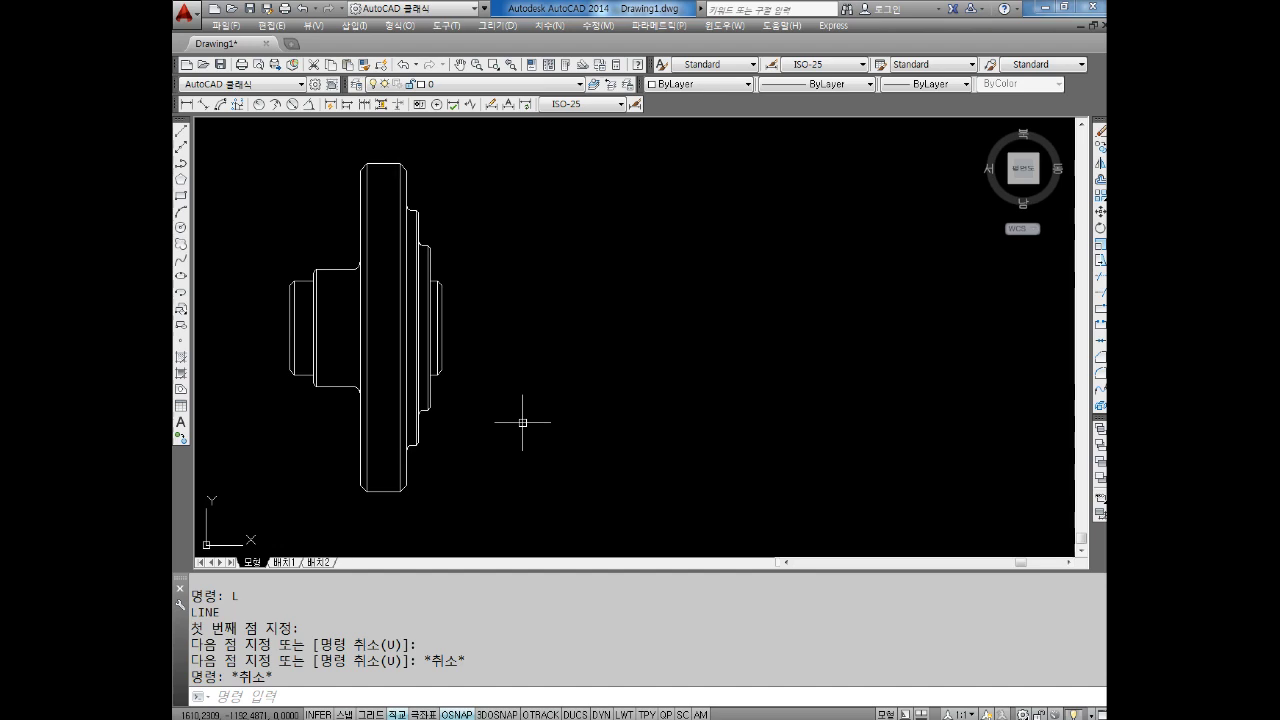
middle_drag(514, 386, 764, 386)
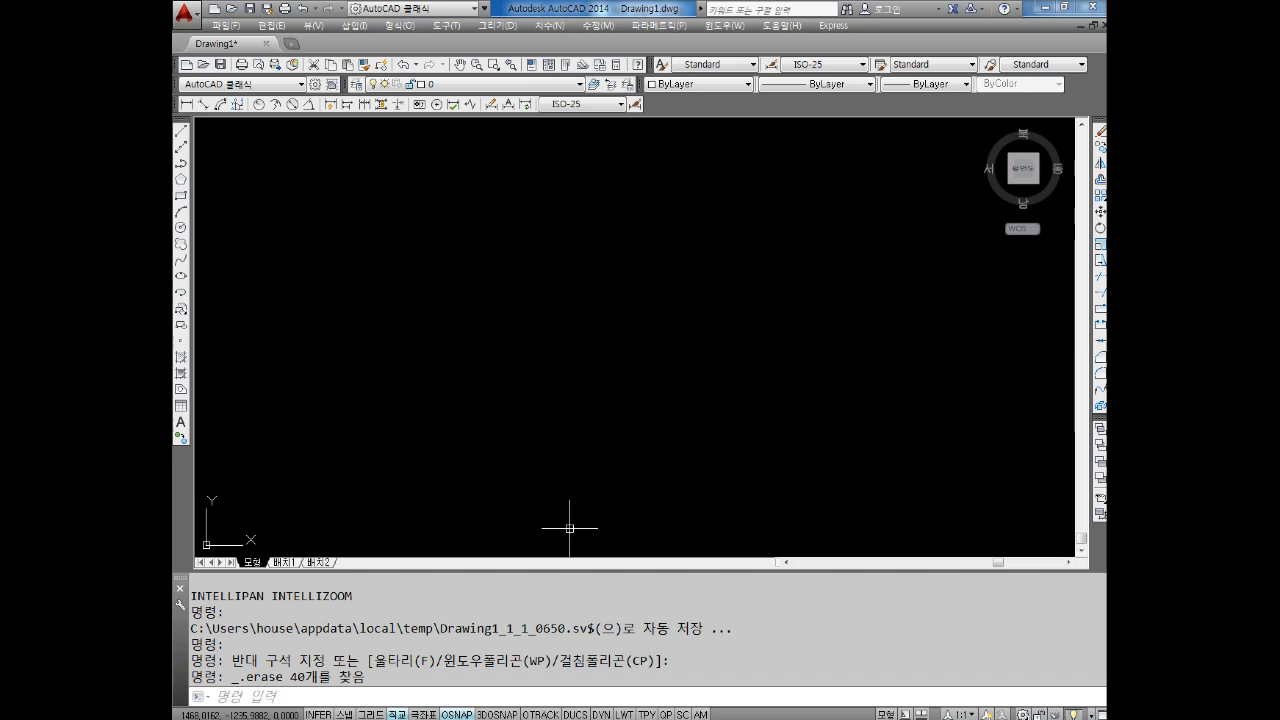
key(Escape)
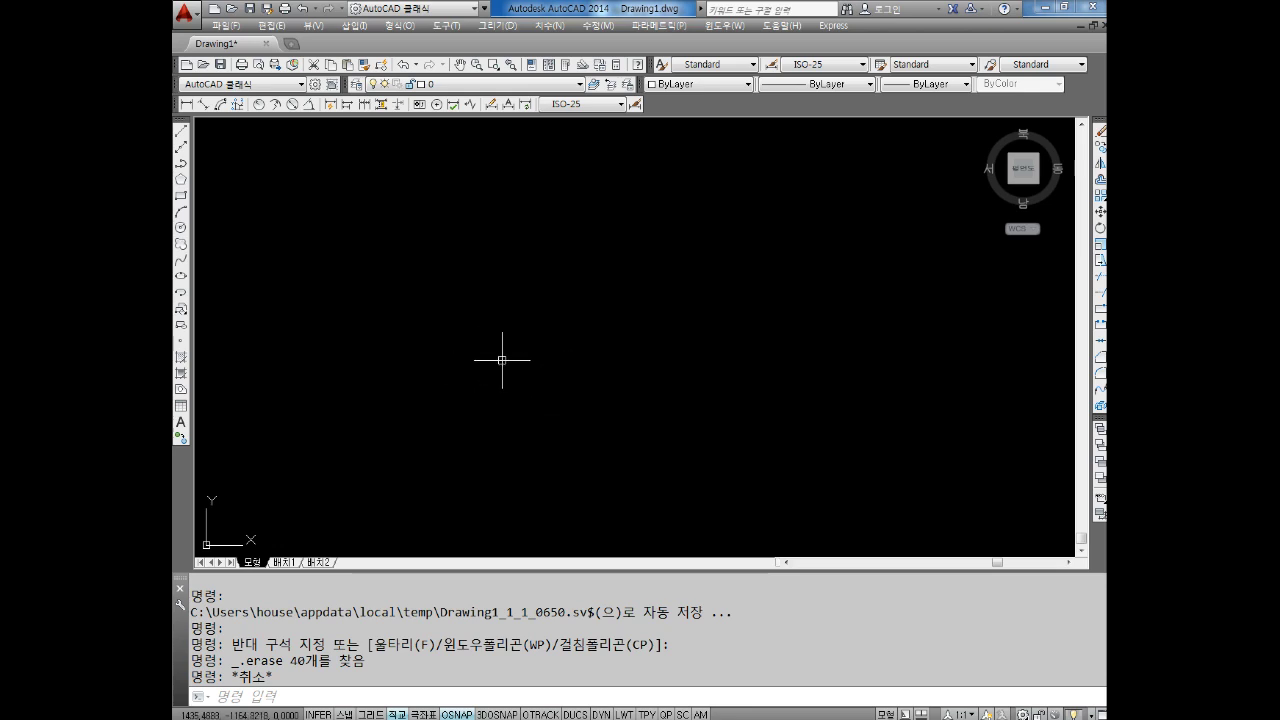
key(Escape)
key(Escape)
key(Escape)
key(Escape)
key(Escape)
text(rec)
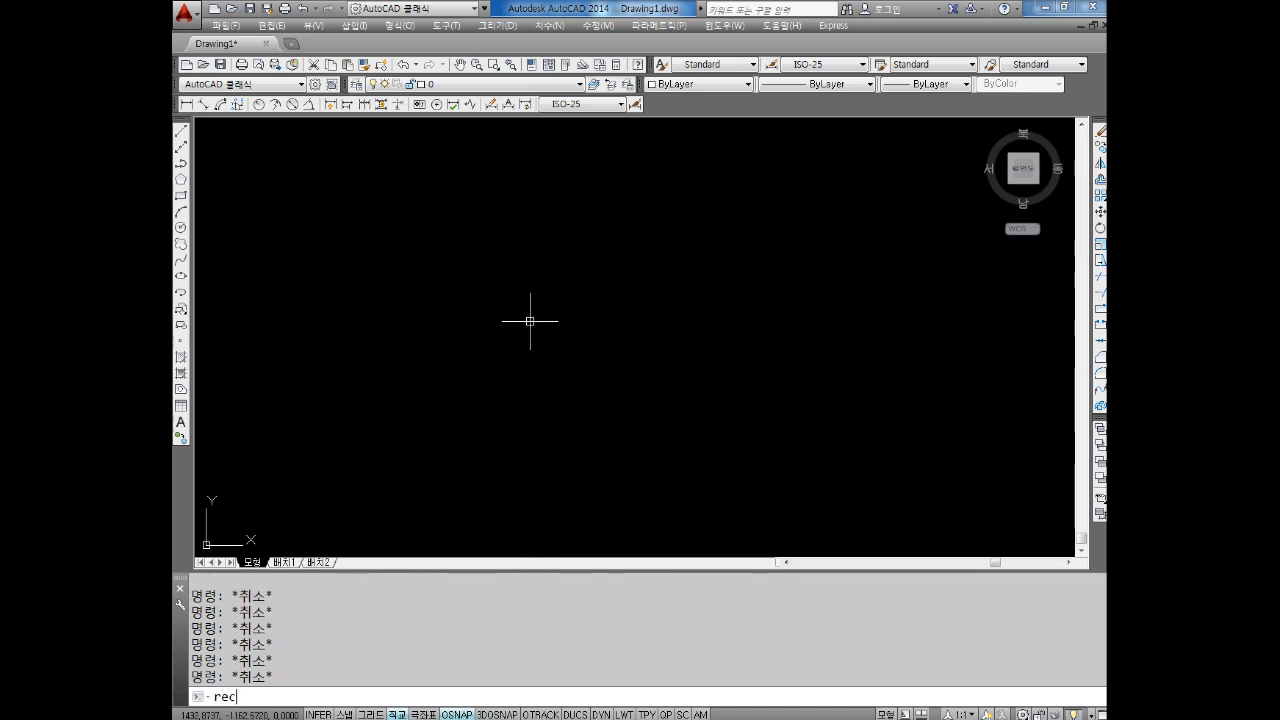
key(Return)
Draw the 60 by 60 rectangle and centre it in the view
click(536, 324)
text(@60,60)
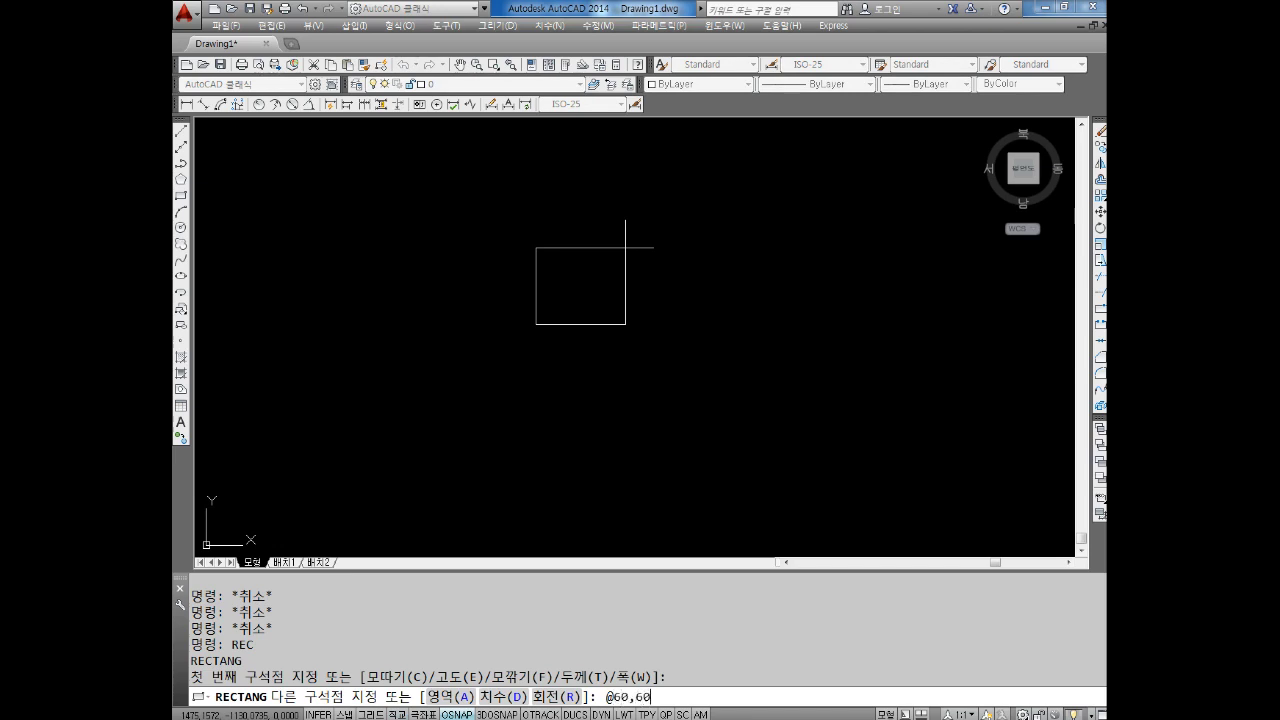
key(Return)
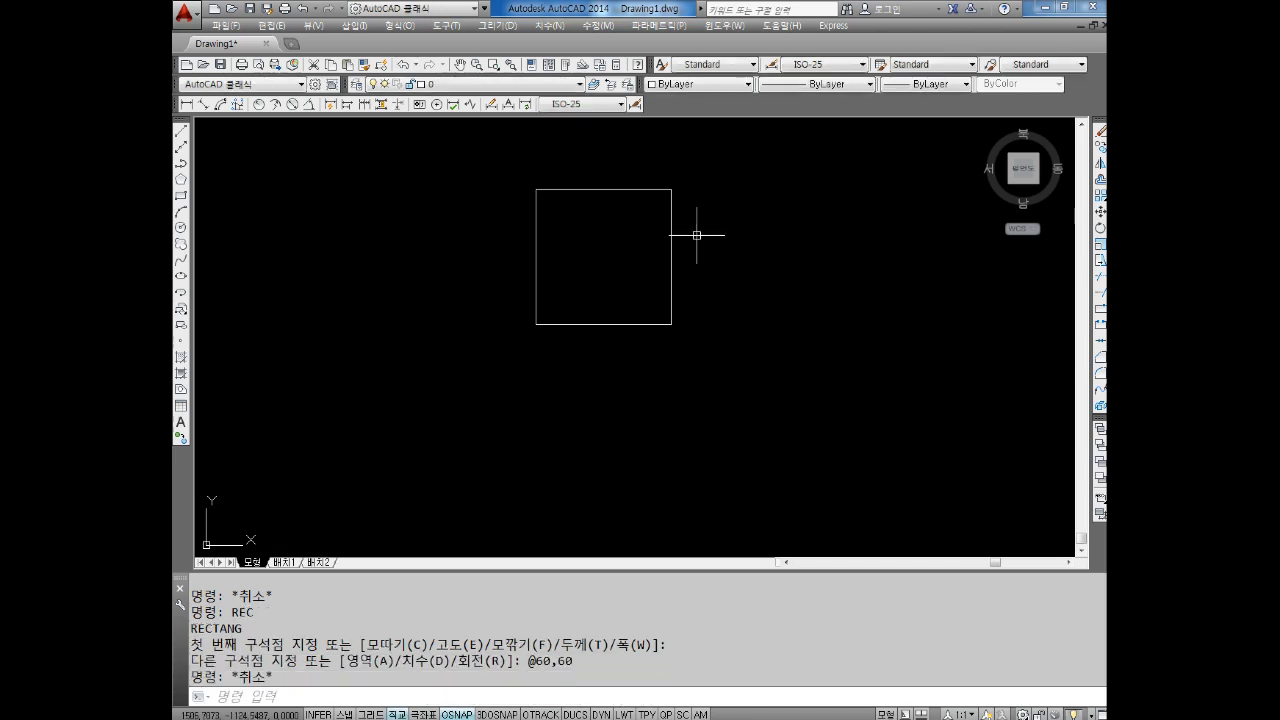
key(Escape)
key(Escape)
middle_drag(580, 266, 569, 334)
scroll(565, 282, up, 2)
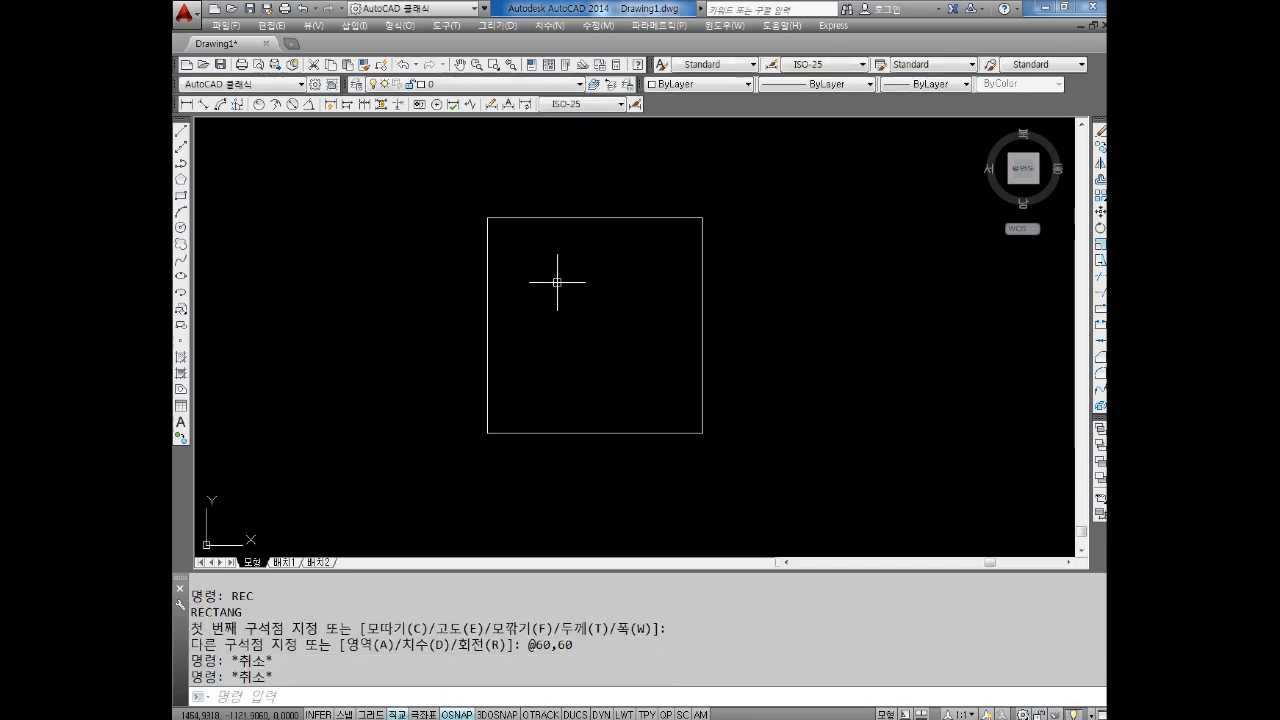
scroll(575, 284, up, 2)
Draw vertical and horizontal centre lines between the midpoints of opposite sides
key(Escape)
key(Escape)
key(Escape)
text(l)
key(Return)
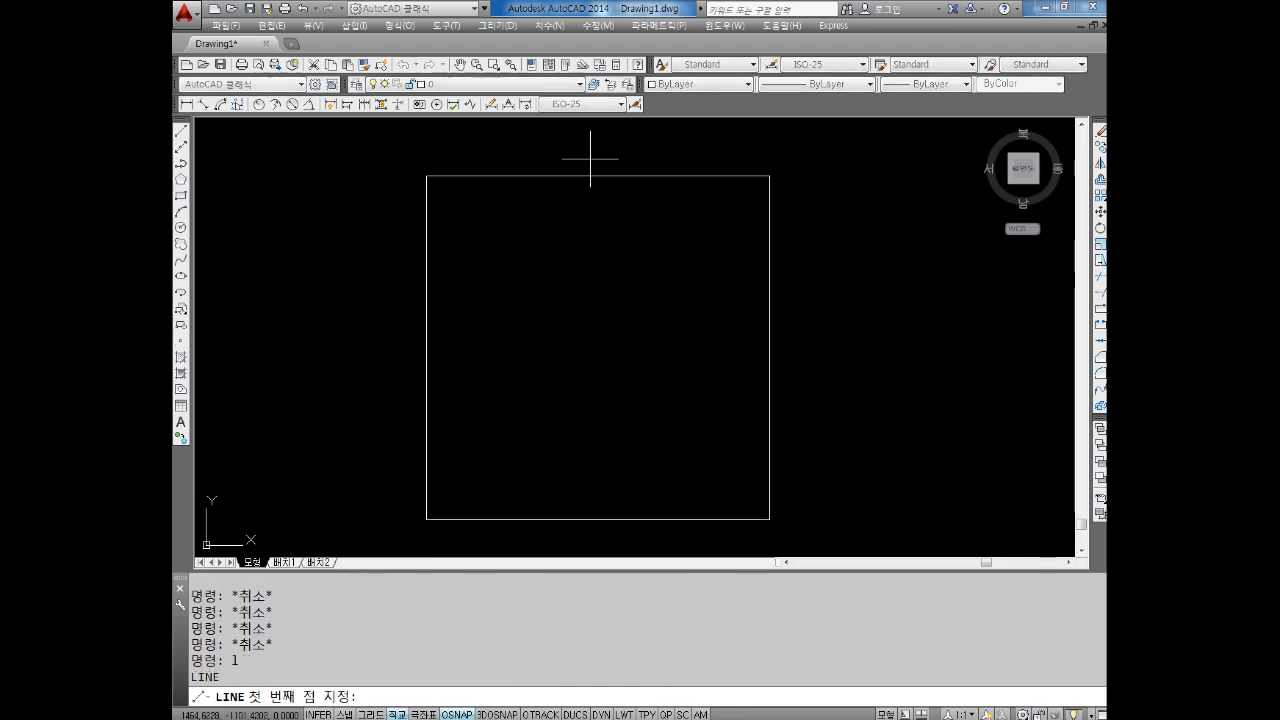
click(598, 176)
click(598, 519)
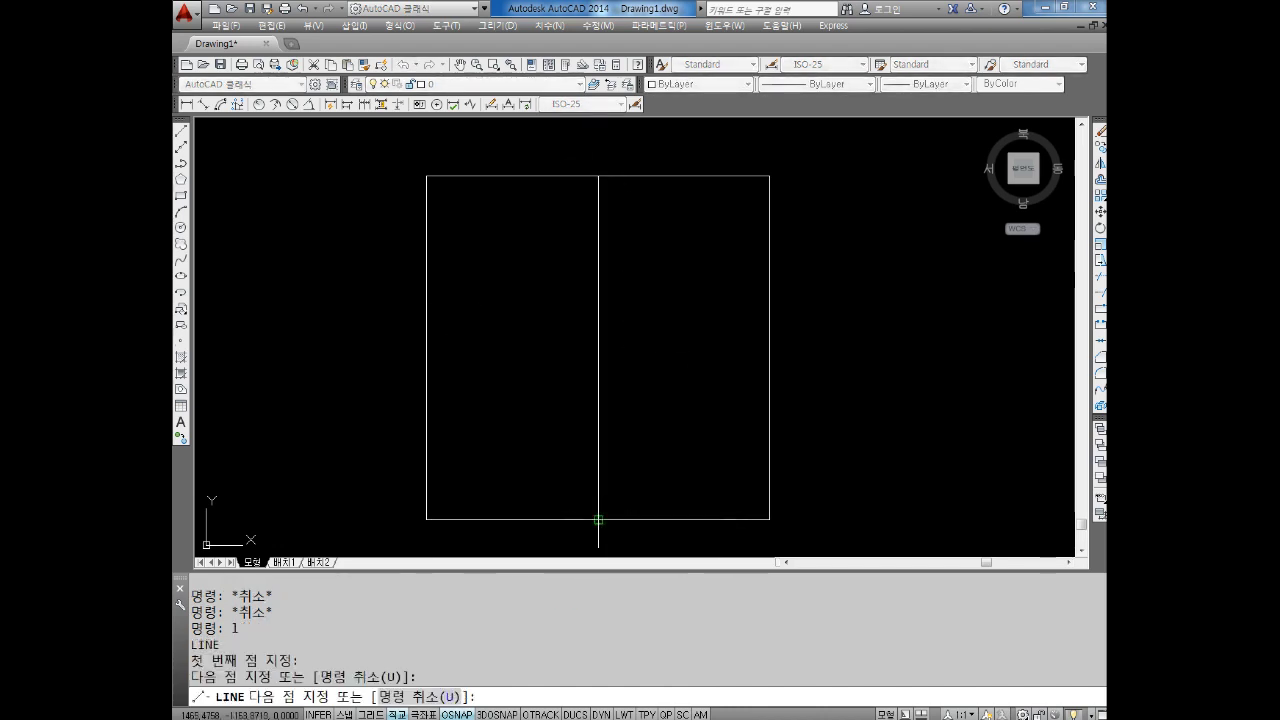
key(Escape)
key(Return)
click(427, 347)
click(769, 347)
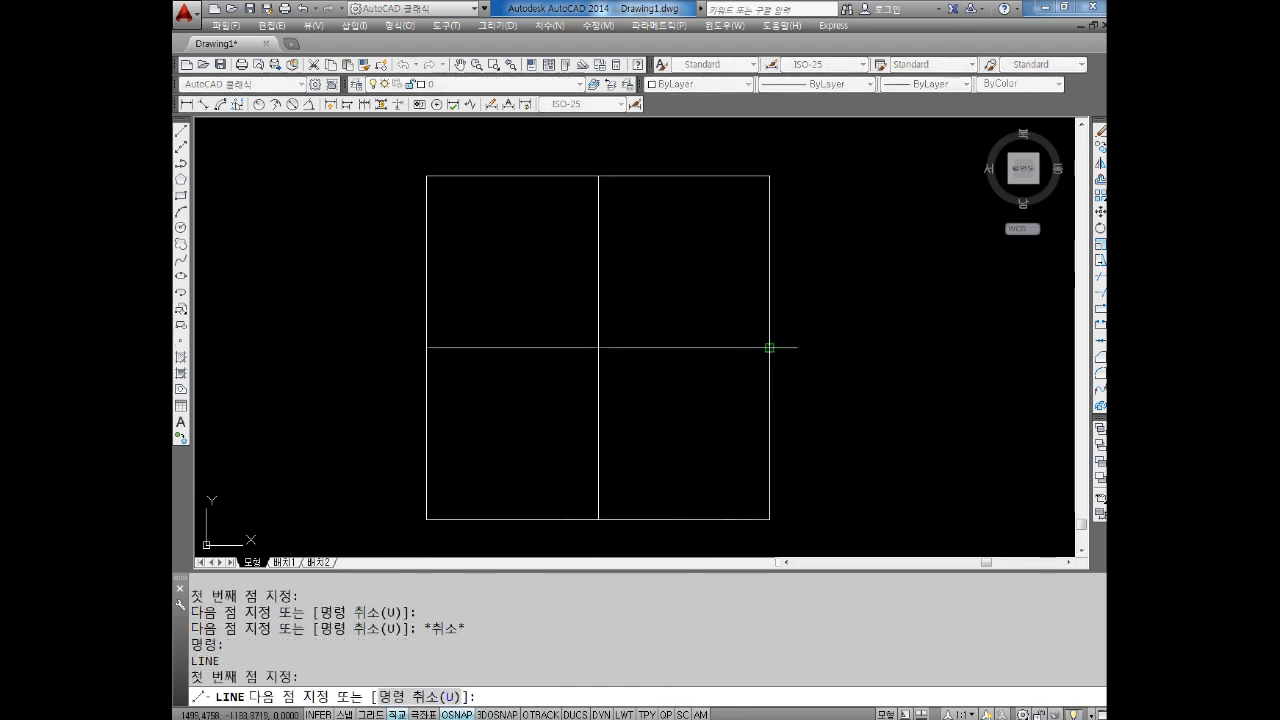
key(Escape)
key(Escape)
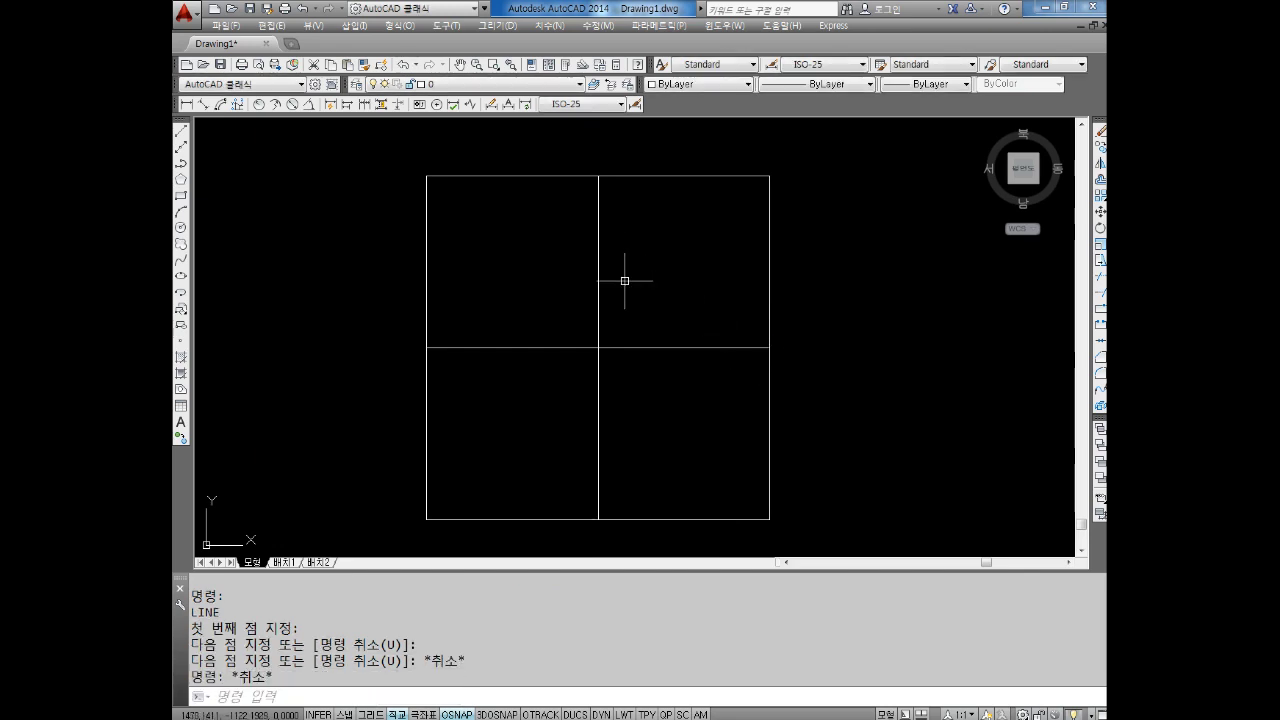
Draw a circle centred on the centre-line intersection, radius reaching the top-edge midpoint
key(Escape)
key(Escape)
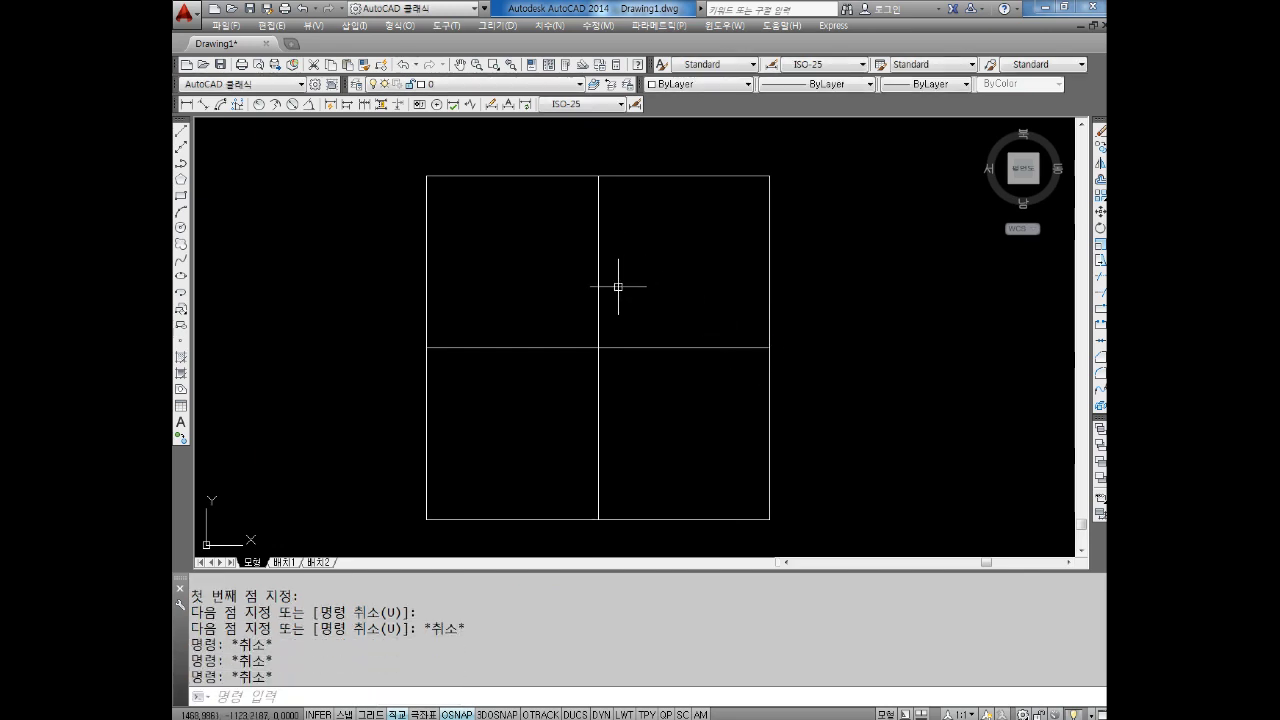
key(Escape)
key(Escape)
text(c)
key(Return)
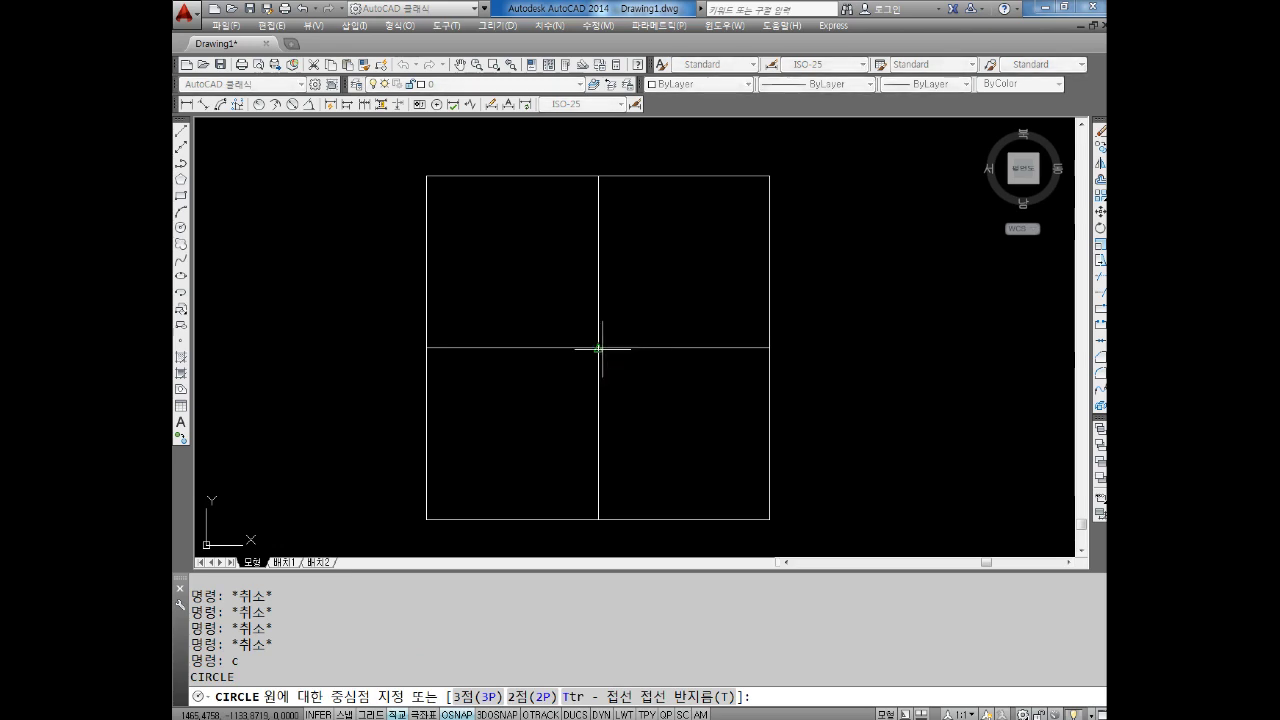
click(598, 348)
click(598, 176)
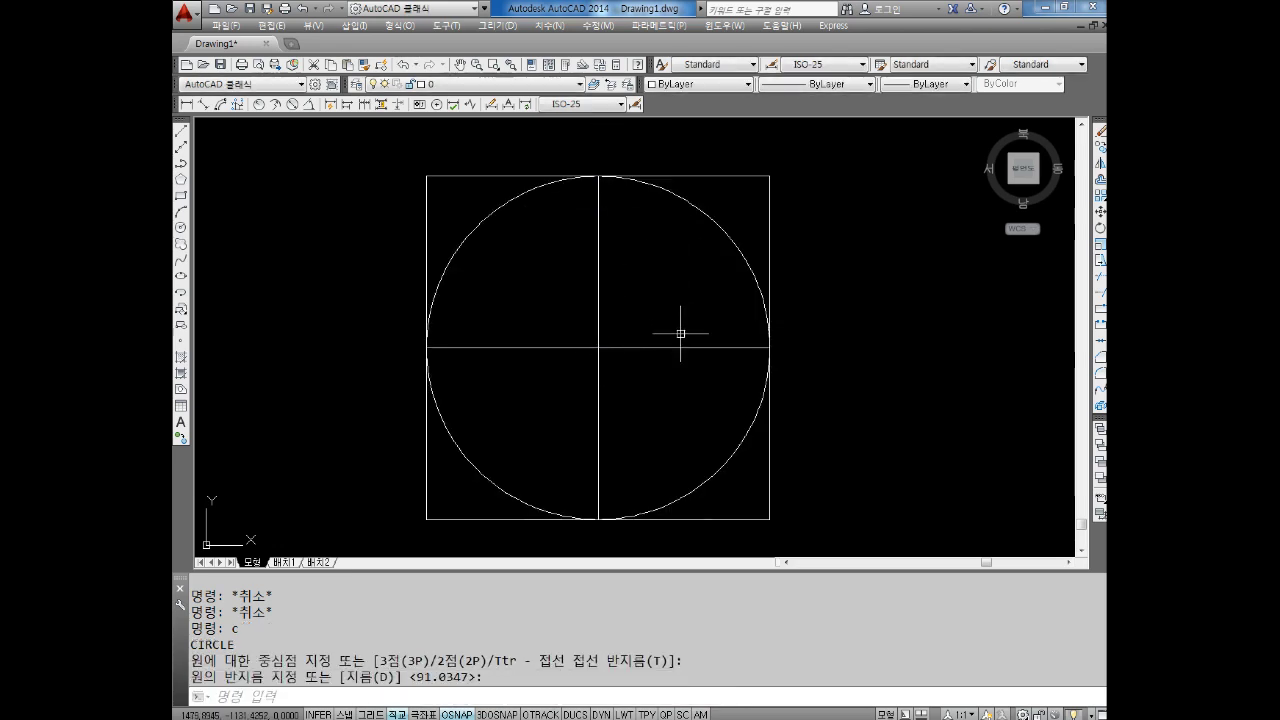
middle_drag(680, 333, 656, 303)
Start a circle using the 2P (two-point diameter) option
key(Escape)
key(Escape)
key(Escape)
text(c)
key(Return)
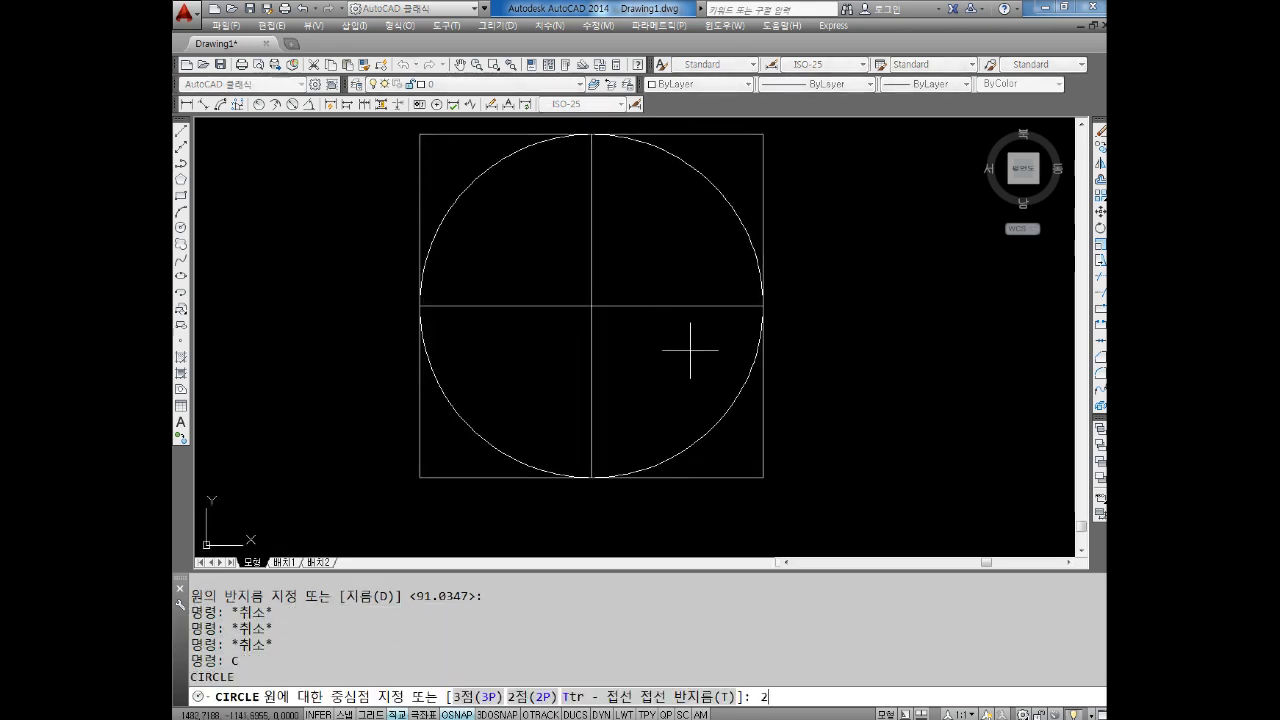
text(2p)
key(Return)
Draw two 2P circles on the vertical axis: bottom quadrant to centre, and centre to top
click(592, 477)
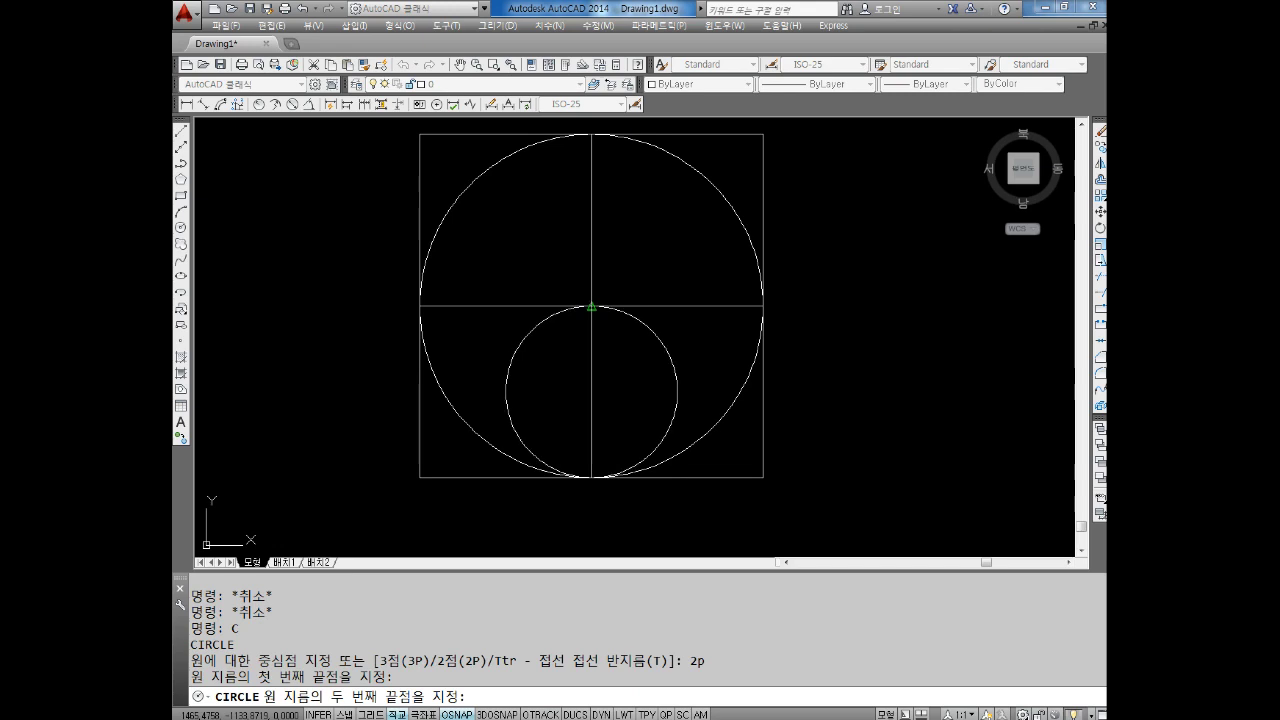
click(592, 304)
key(Escape)
key(Escape)
key(Escape)
text(c)
key(Return)
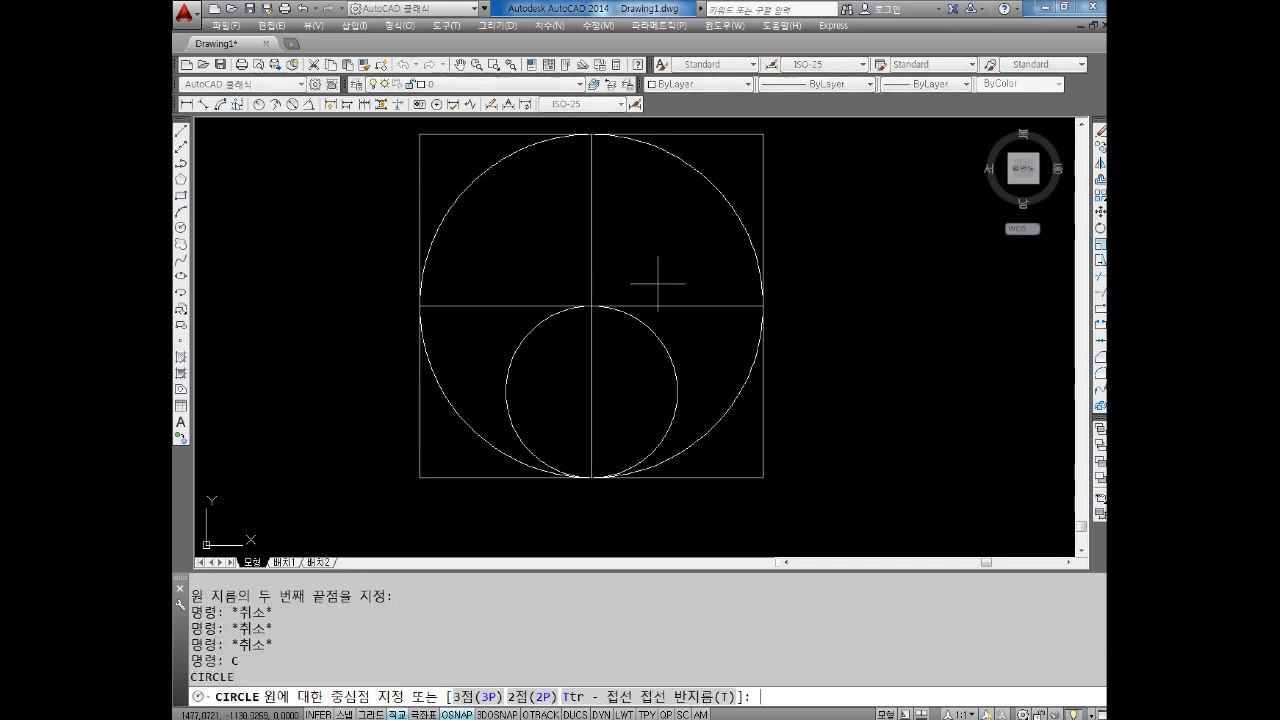
text(2p)
key(Return)
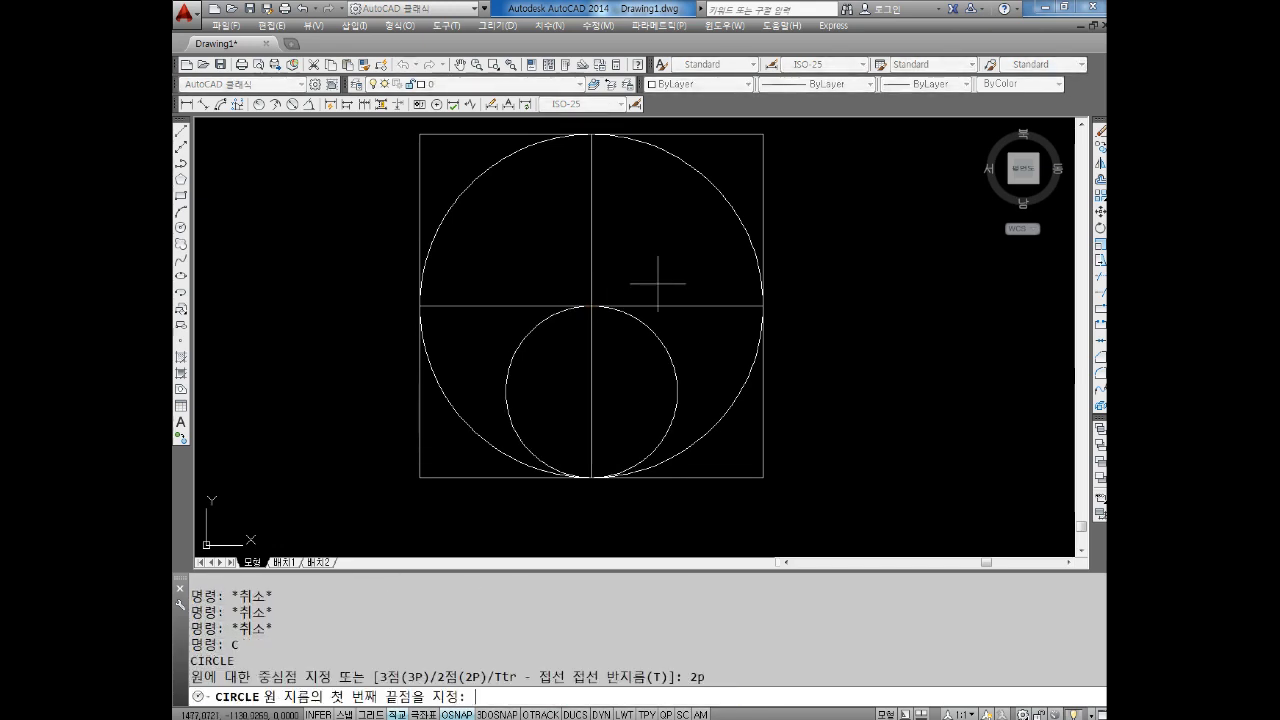
click(592, 305)
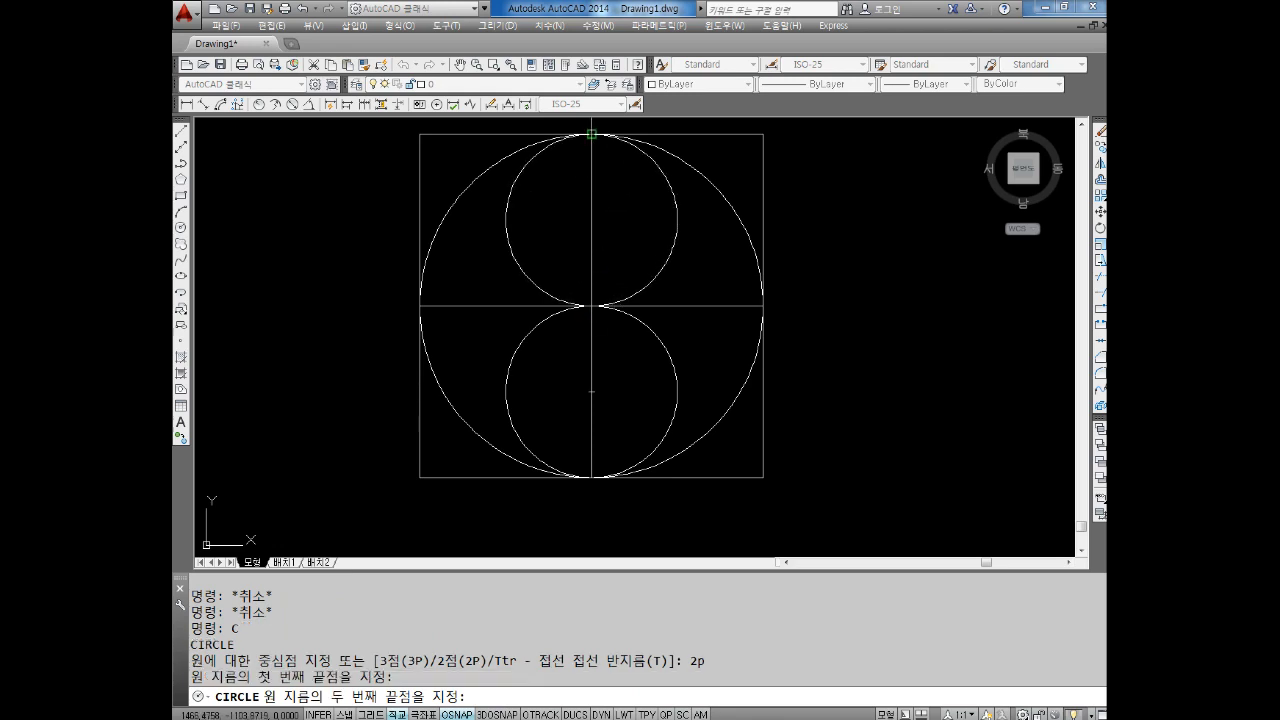
click(592, 134)
click(673, 248)
key(Escape)
key(Escape)
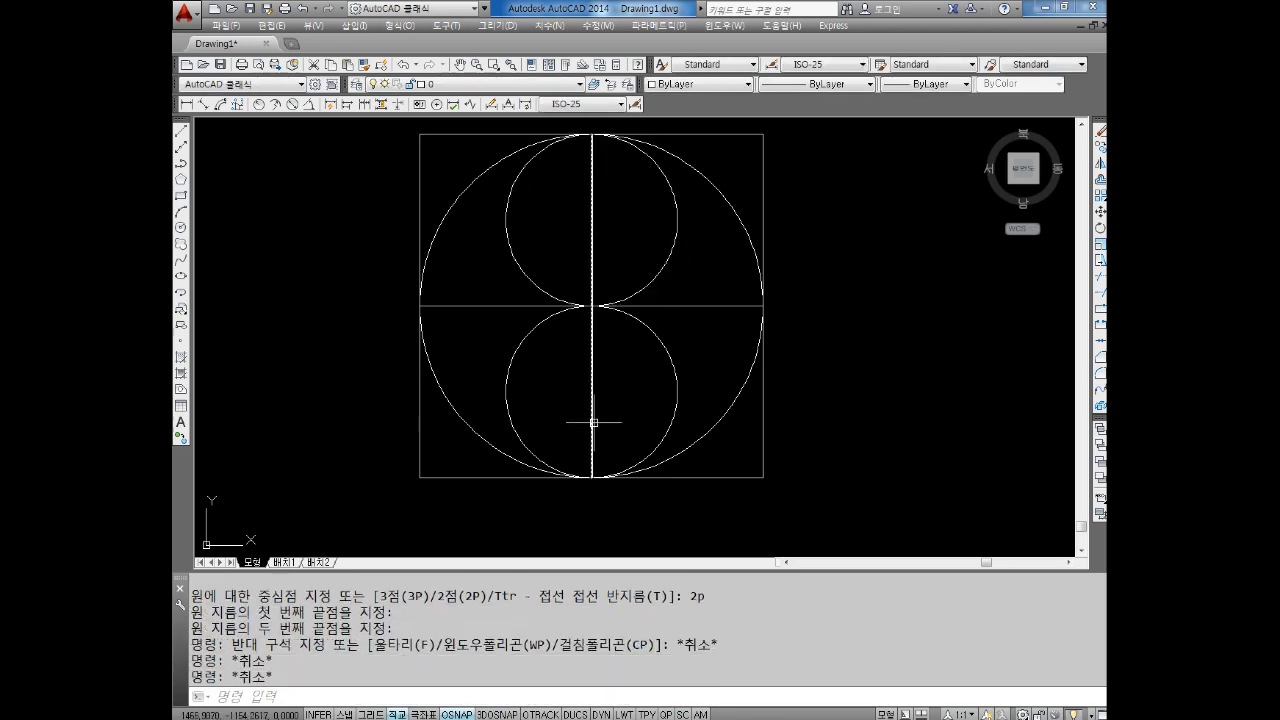
key(Escape)
key(Escape)
key(Escape)
key(Escape)
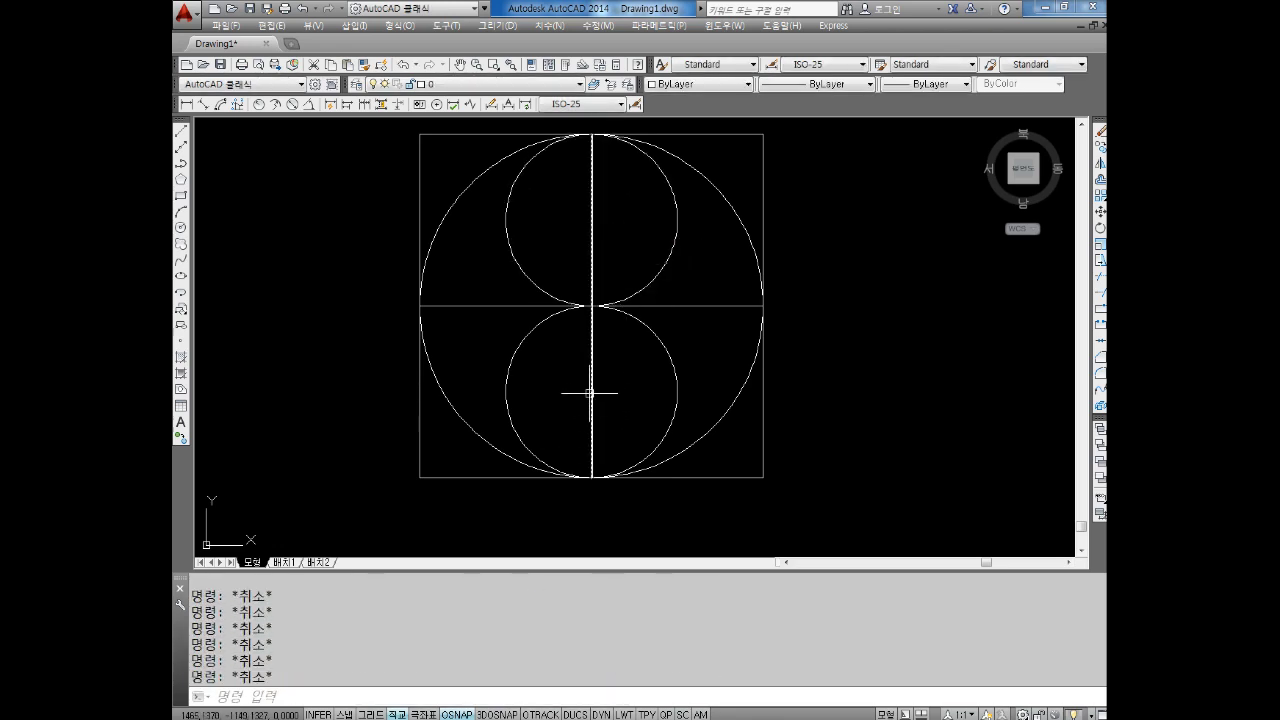
Stack two small 2P circles on the vertical centre line between the bottom quadrant and centre
text(c)
key(Return)
text(2p)
key(Return)
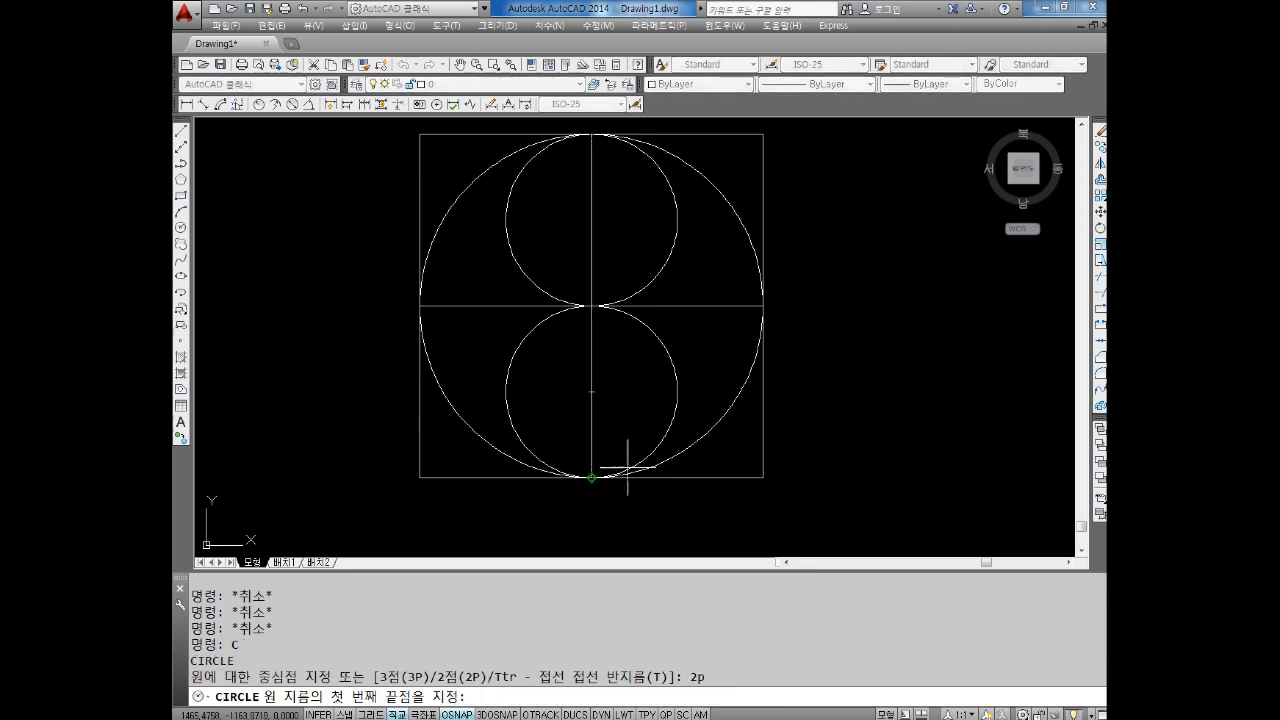
click(592, 477)
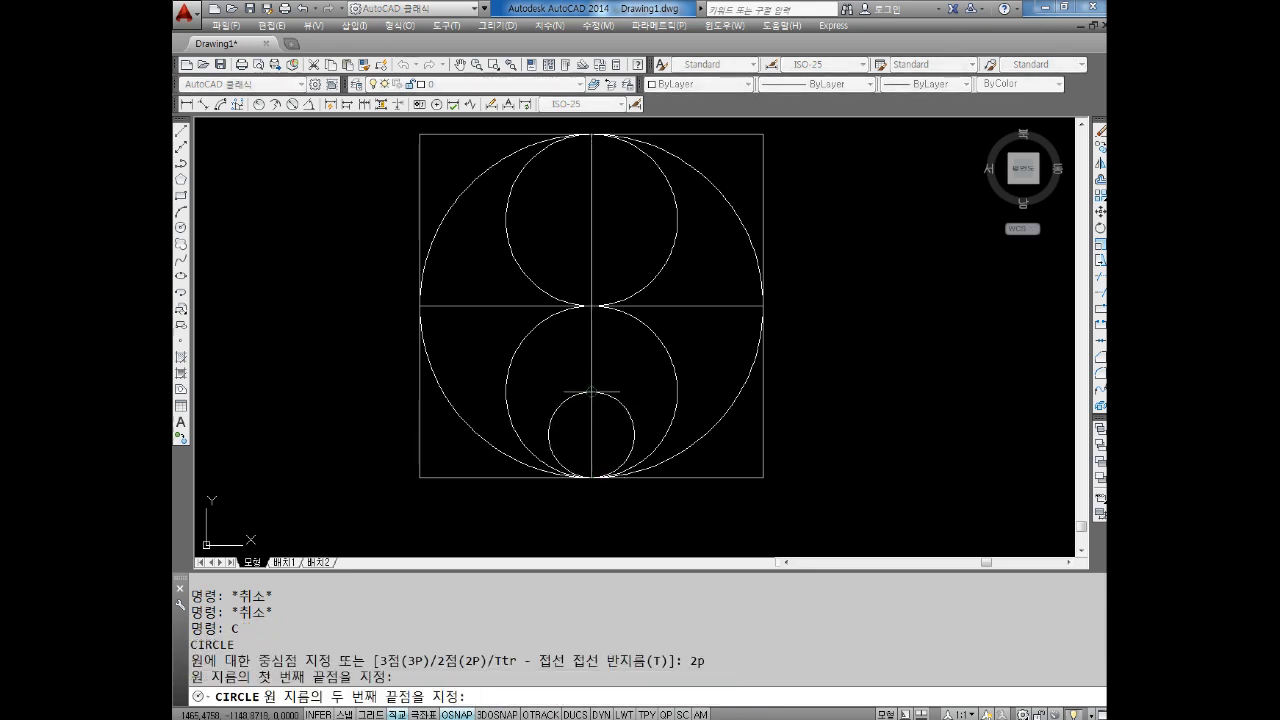
click(592, 391)
key(Escape)
key(Escape)
text(c)
key(Return)
text(2p)
key(Return)
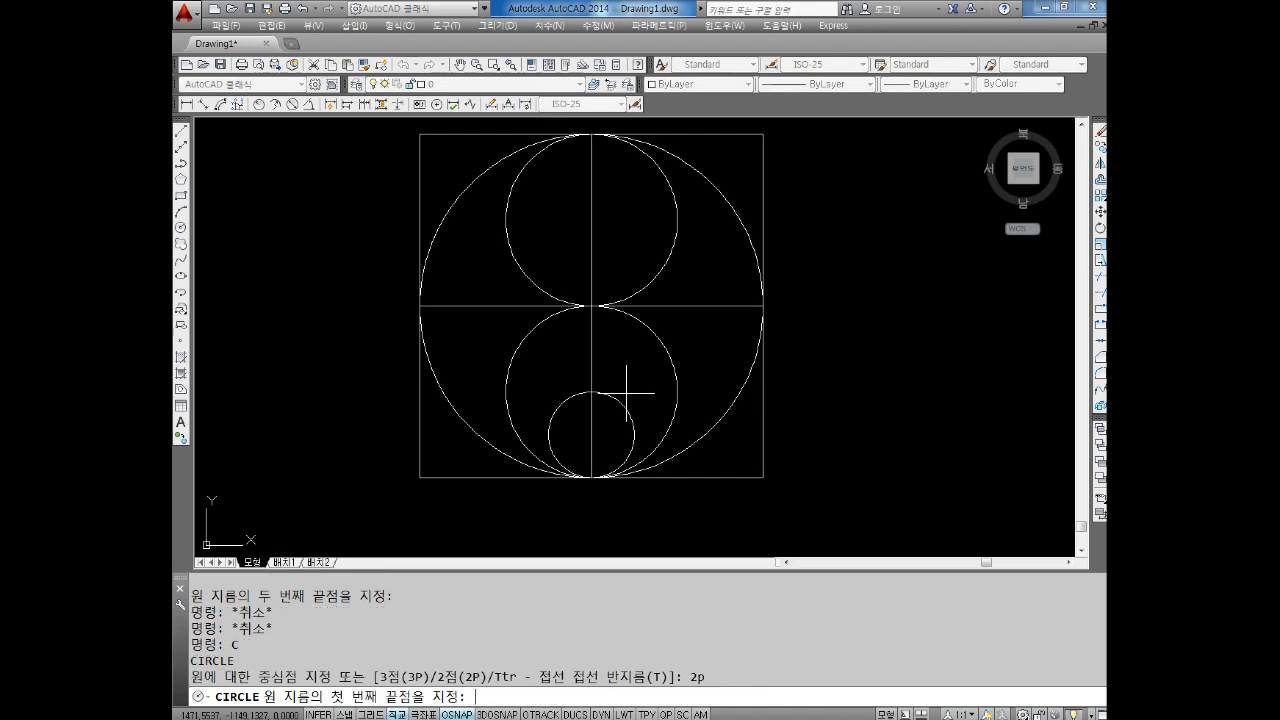
click(592, 391)
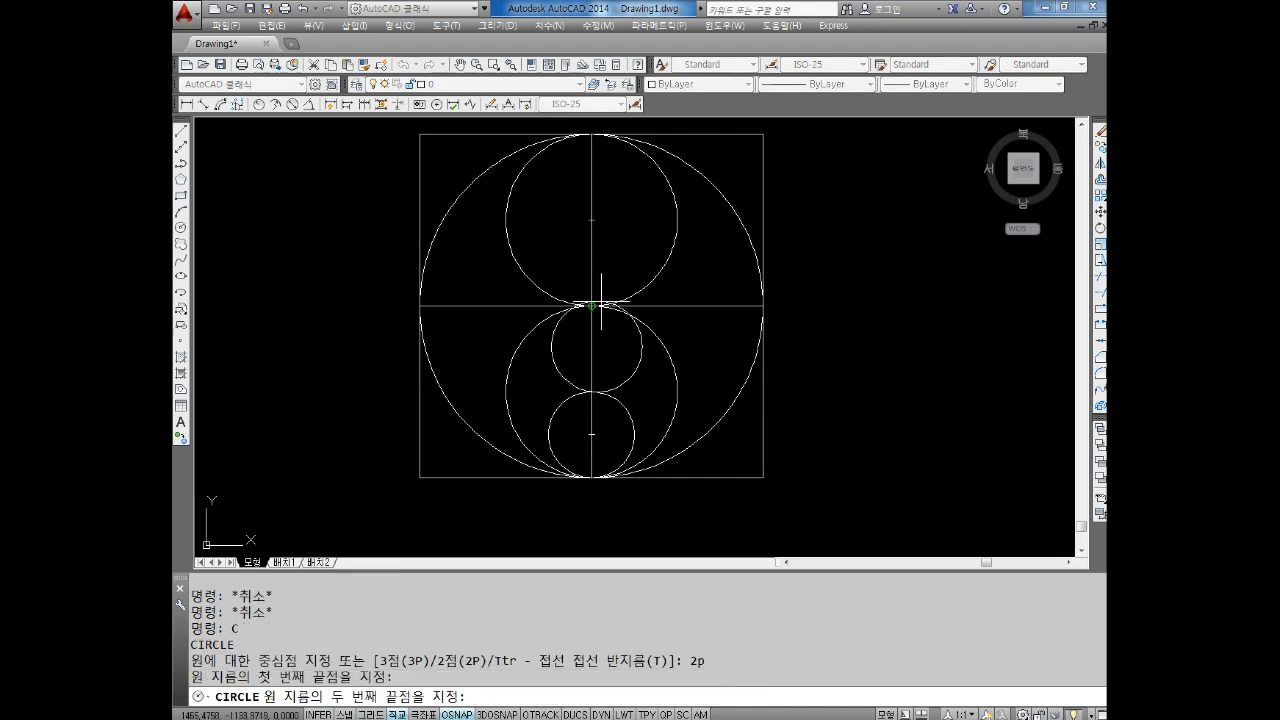
click(592, 305)
key(Escape)
key(Escape)
key(Escape)
Draw a small 2P circle from the centre up along the vertical centre line
text(c)
key(Return)
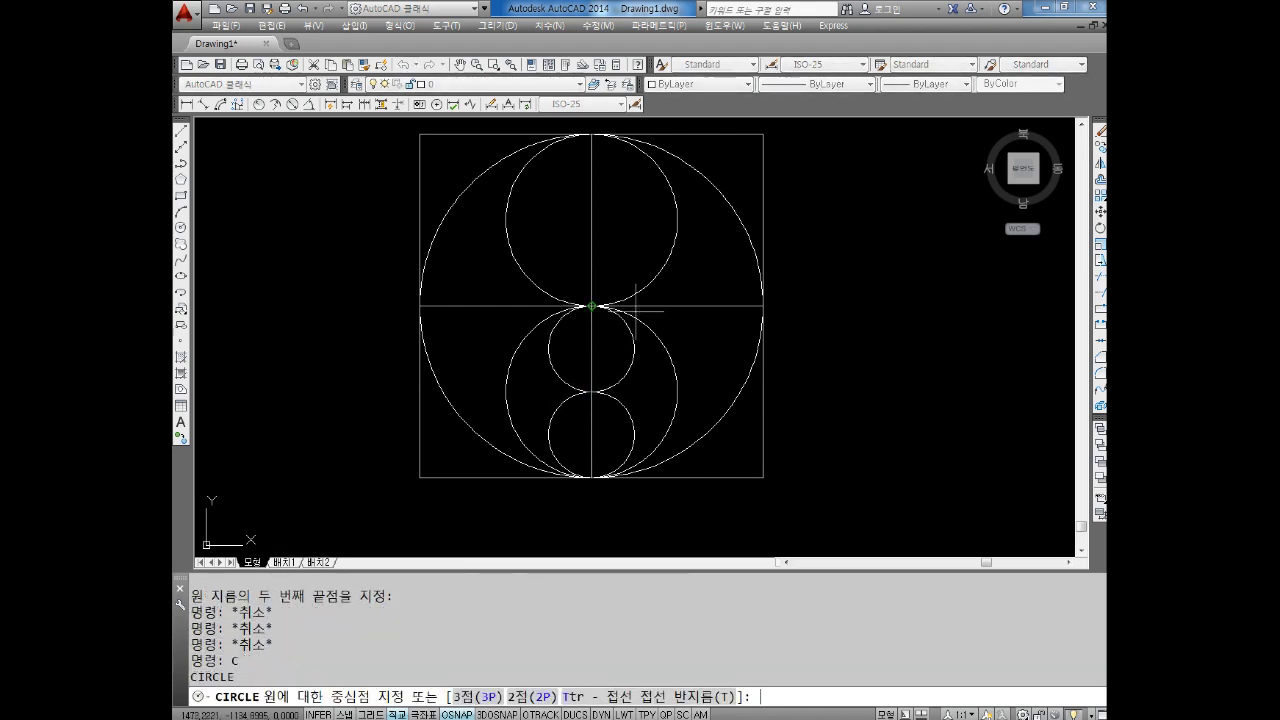
text(2p)
key(Return)
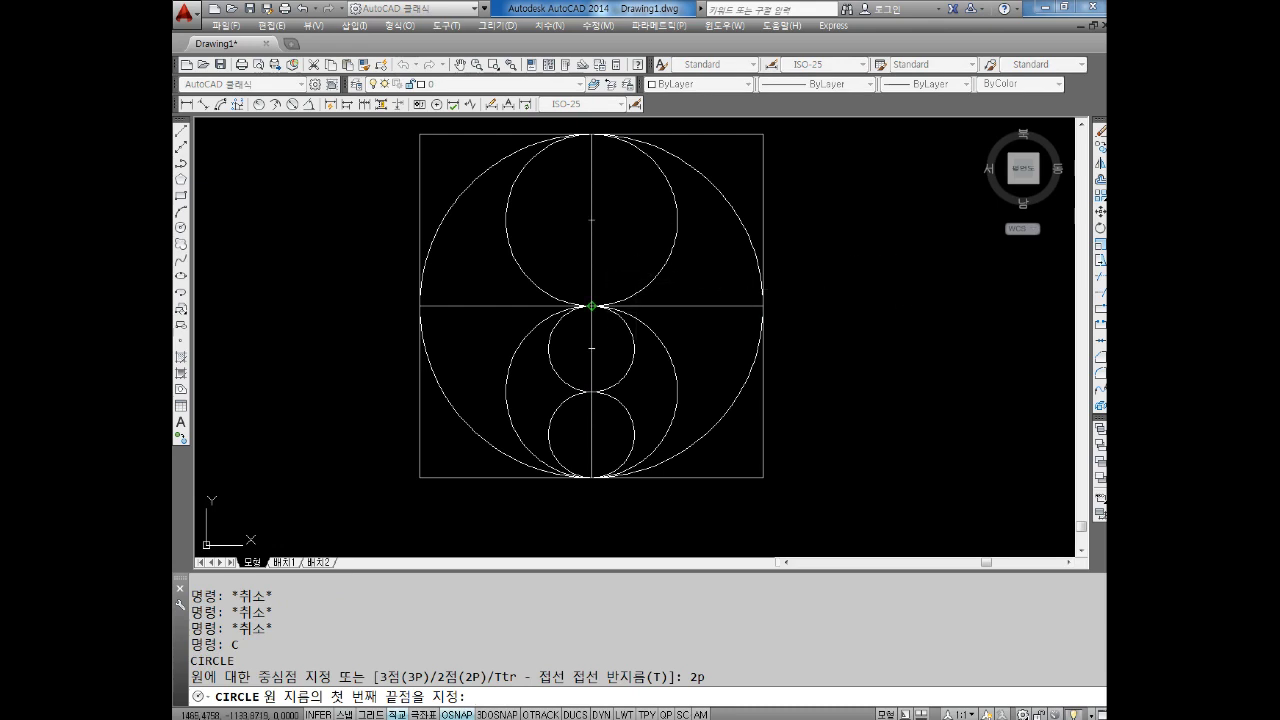
click(592, 305)
click(592, 219)
key(Escape)
Recentre the view and start another 2P circle, then cancel it
middle_drag(618, 253, 648, 318)
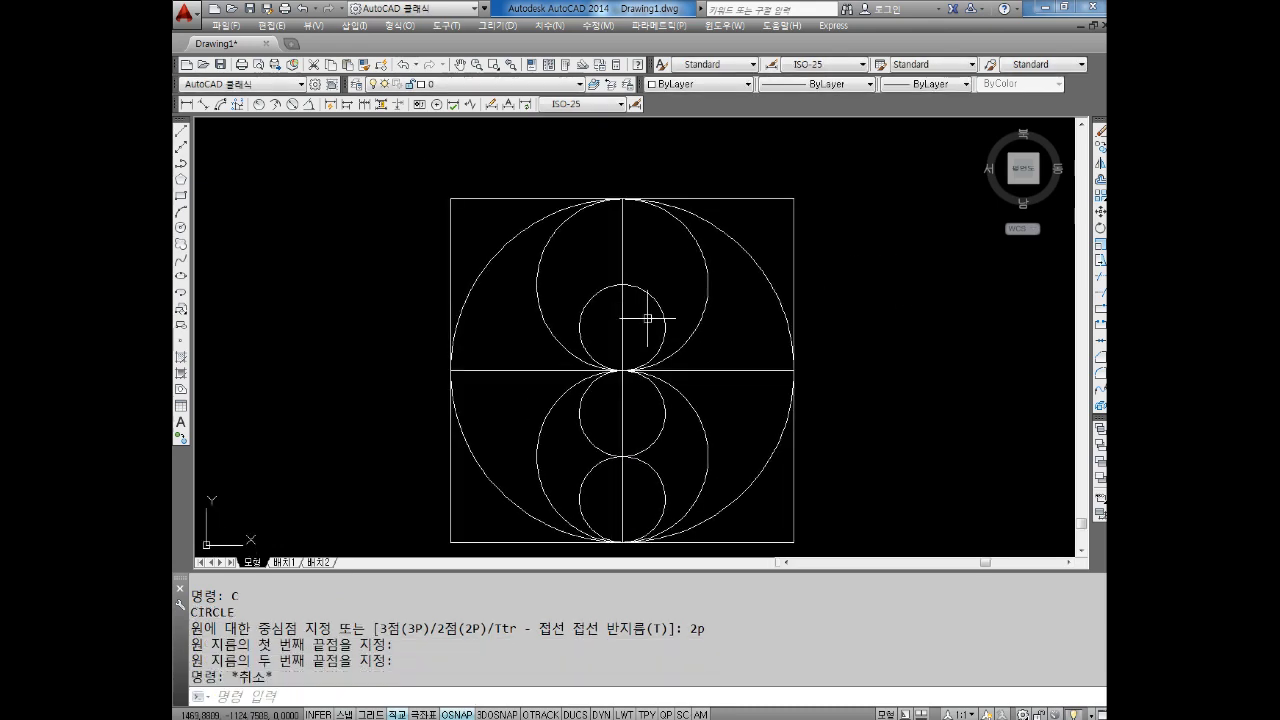
key(Escape)
text(c)
key(Return)
text(2p)
key(Return)
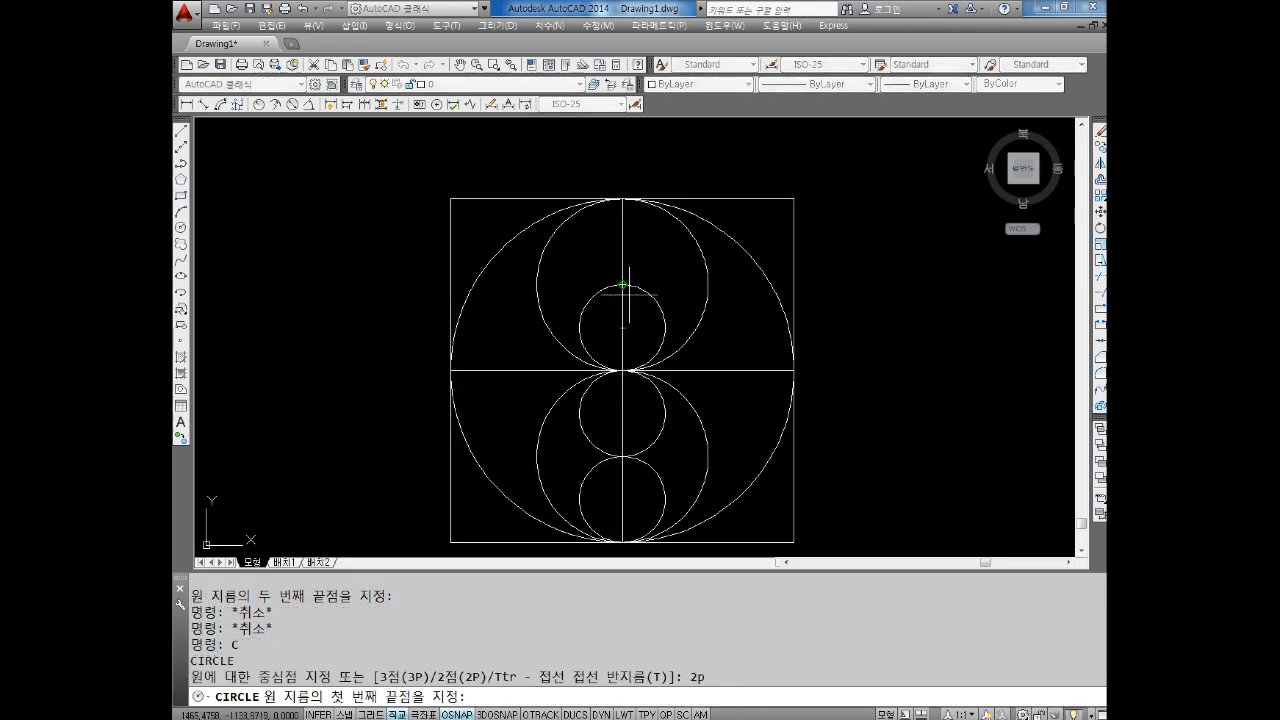
click(623, 285)
key(Escape)
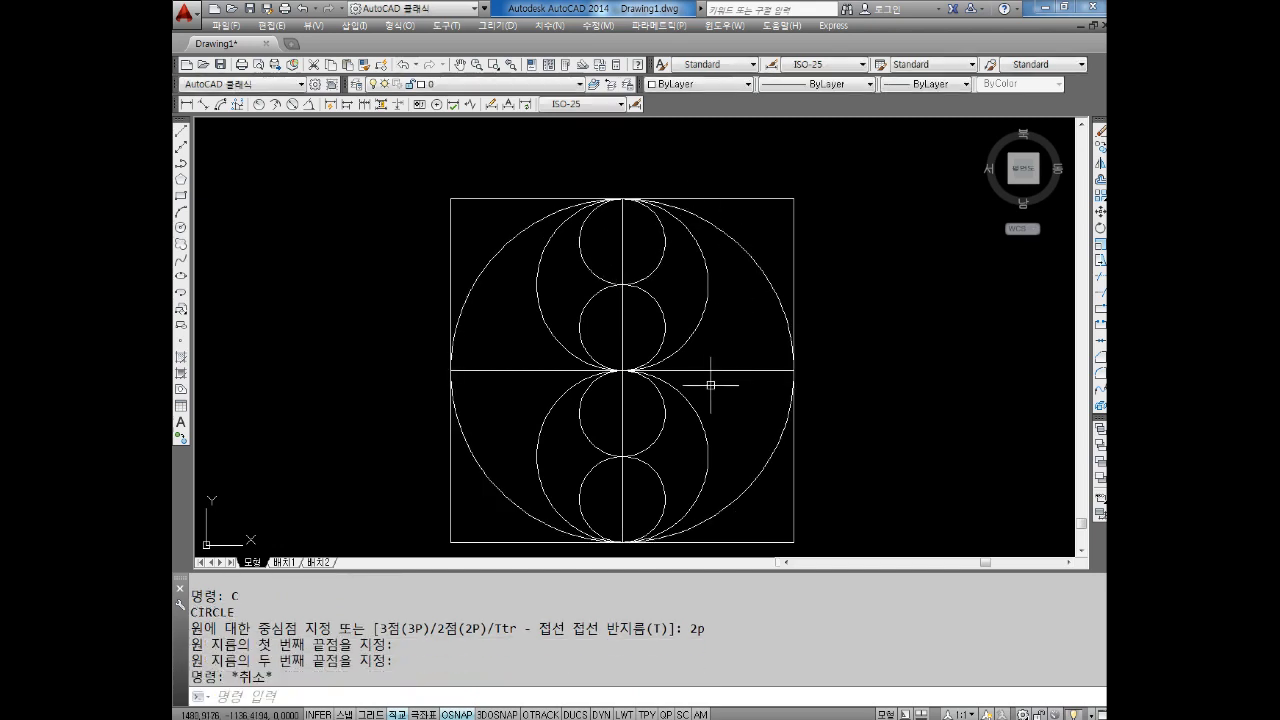
key(Escape)
middle_drag(709, 380, 707, 346)
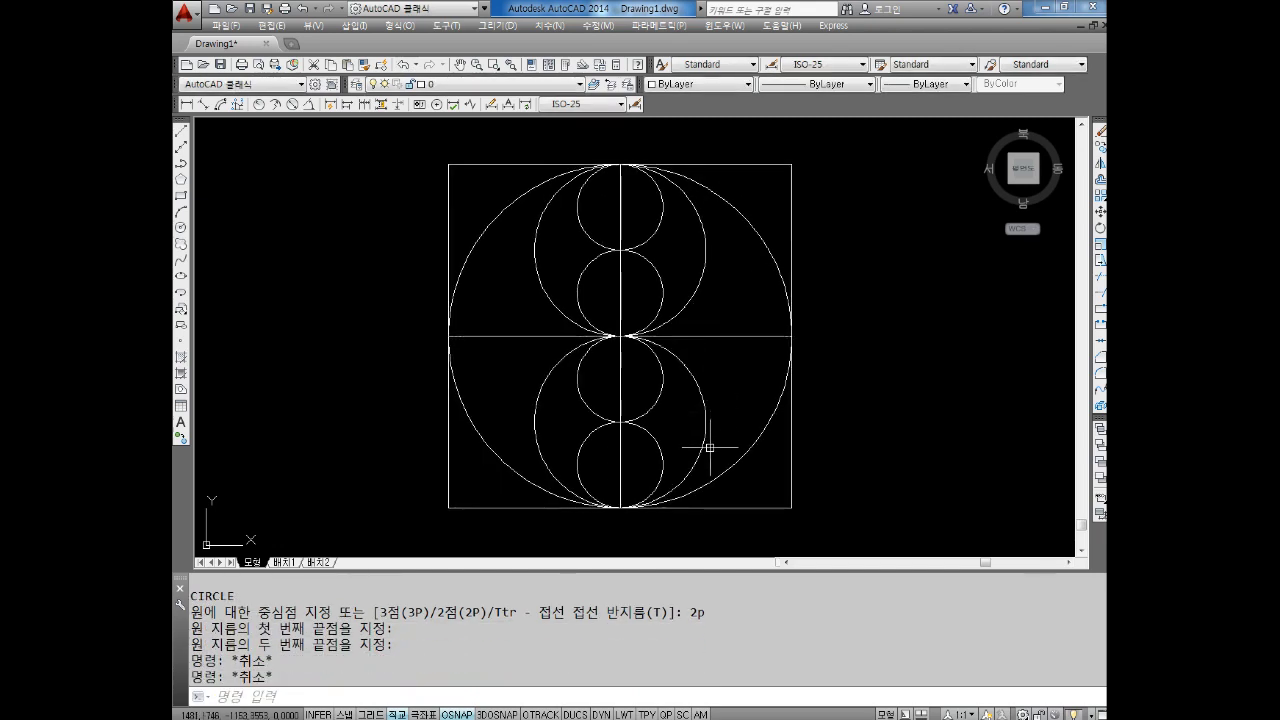
middle_drag(700, 434, 684, 392)
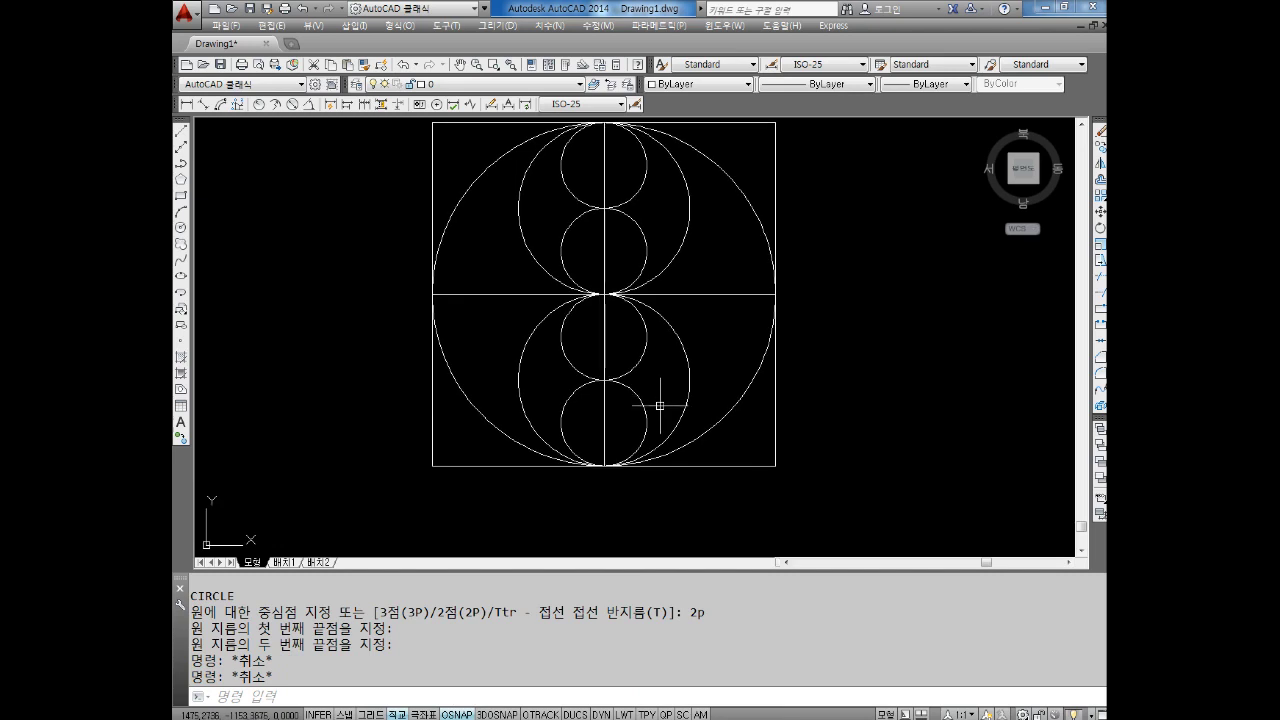
Begin a 2P circle at the bottom point, cancel it, and zoom the view
key(Escape)
key(Escape)
text(c)
key(Return)
text(2)
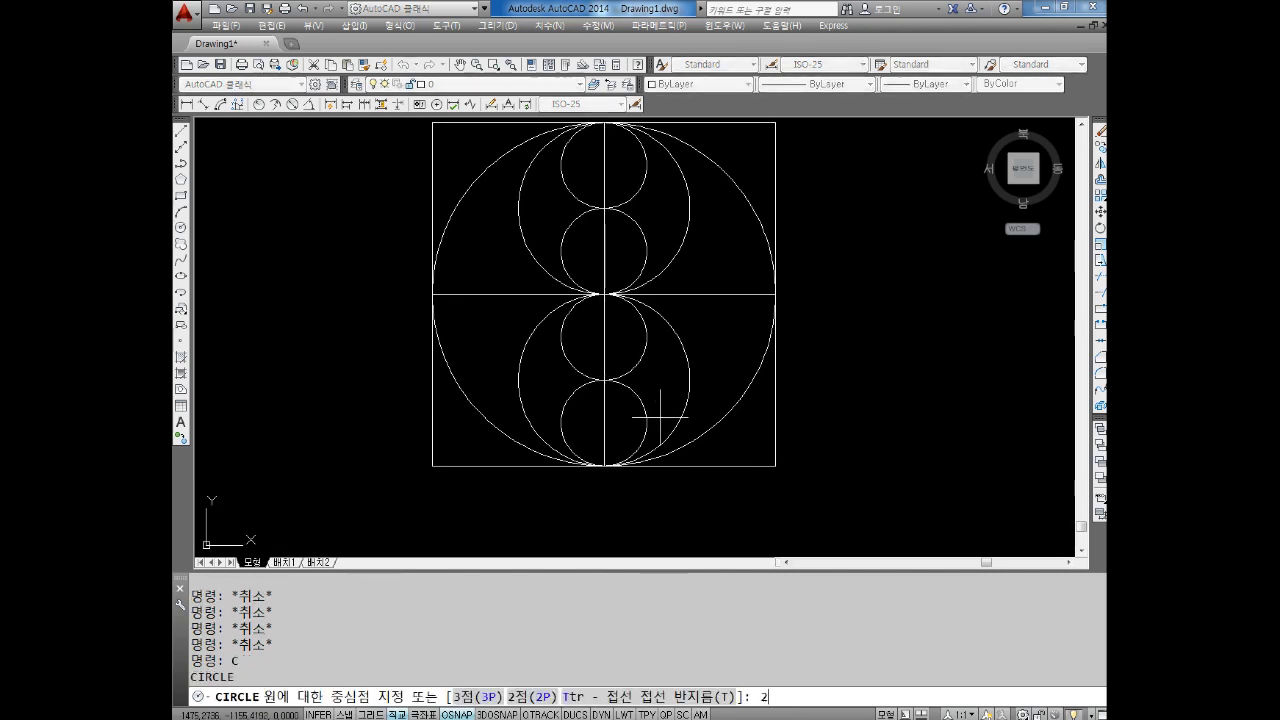
text(p)
key(Return)
click(604, 466)
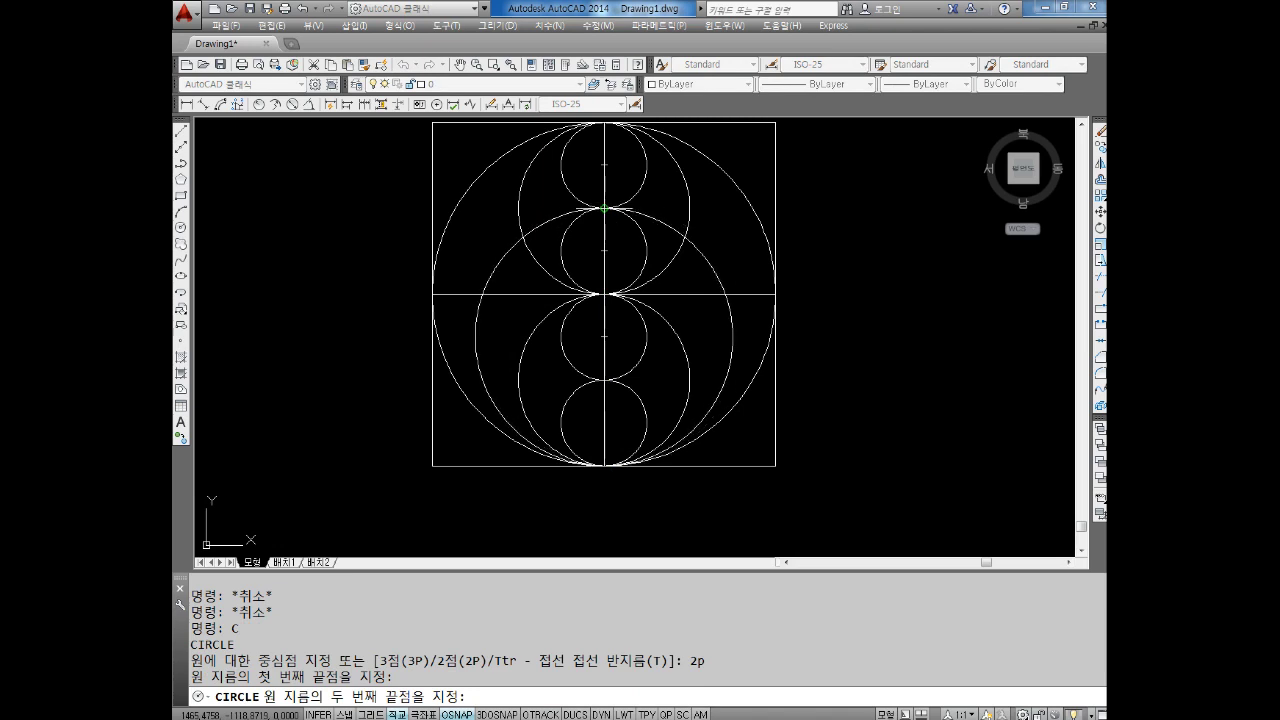
key(Escape)
scroll(700, 330, down, 3)
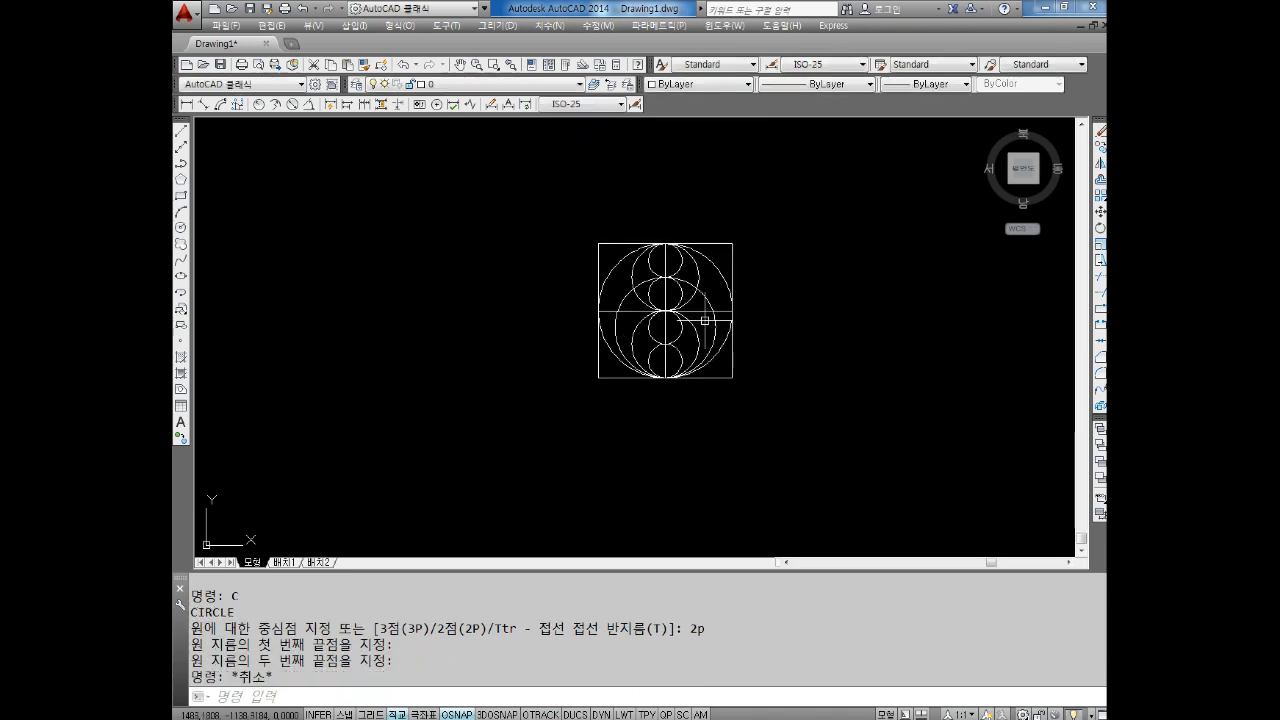
scroll(670, 325, up, 1)
scroll(691, 359, up, 1)
scroll(772, 366, up, 1)
key(Escape)
key(Escape)
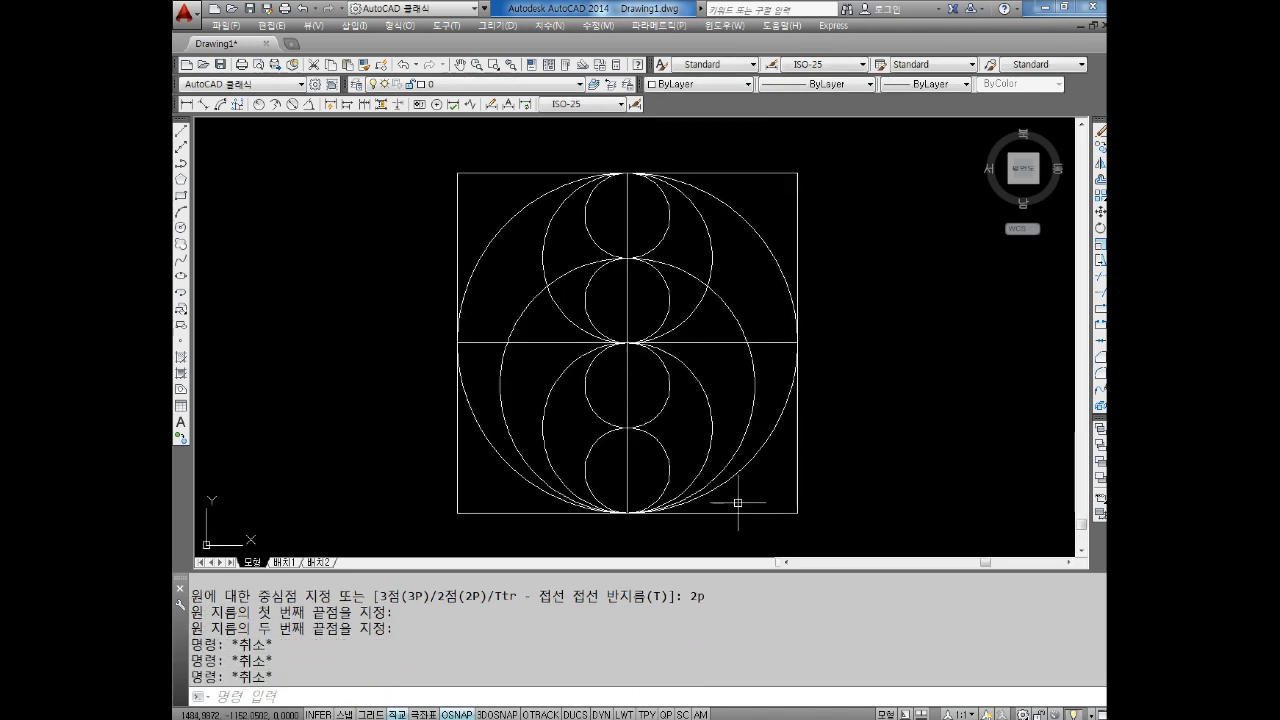
key(Escape)
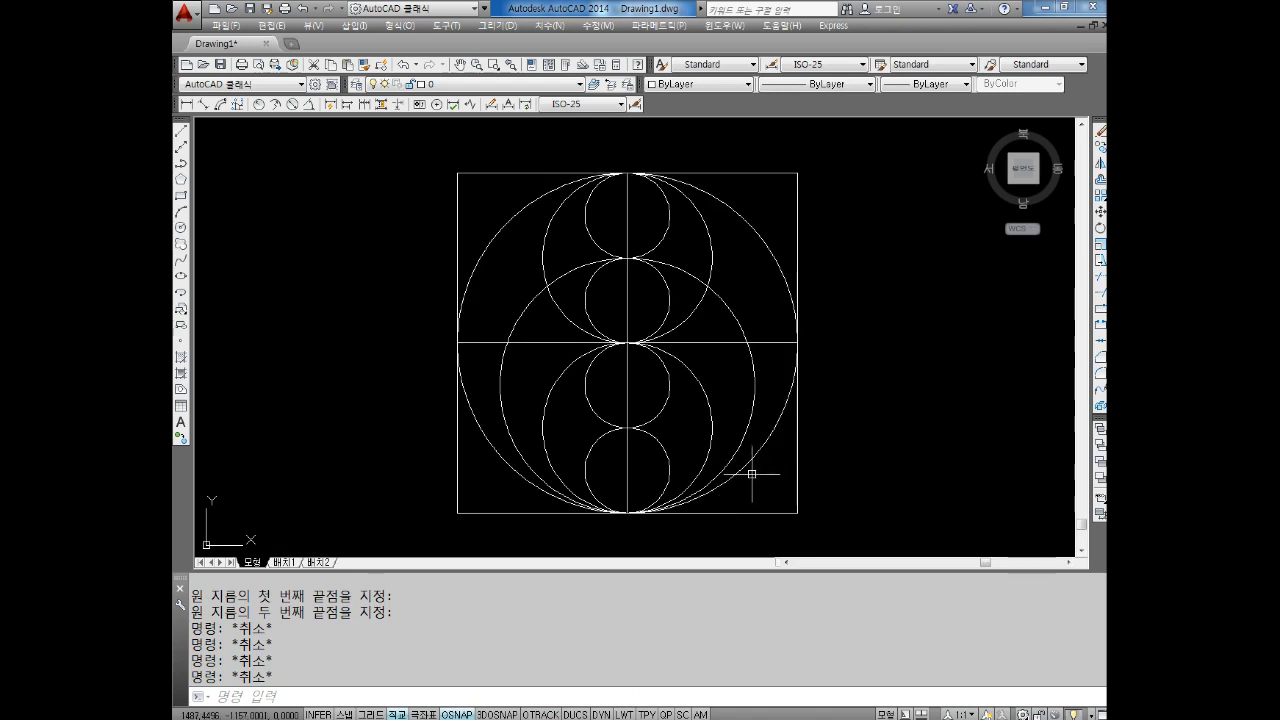
key(Escape)
key(Escape)
Draw a radius-3 circle tangent to the top and left edges in the top-left corner
text(c)
key(Return)
text(t)
key(Return)
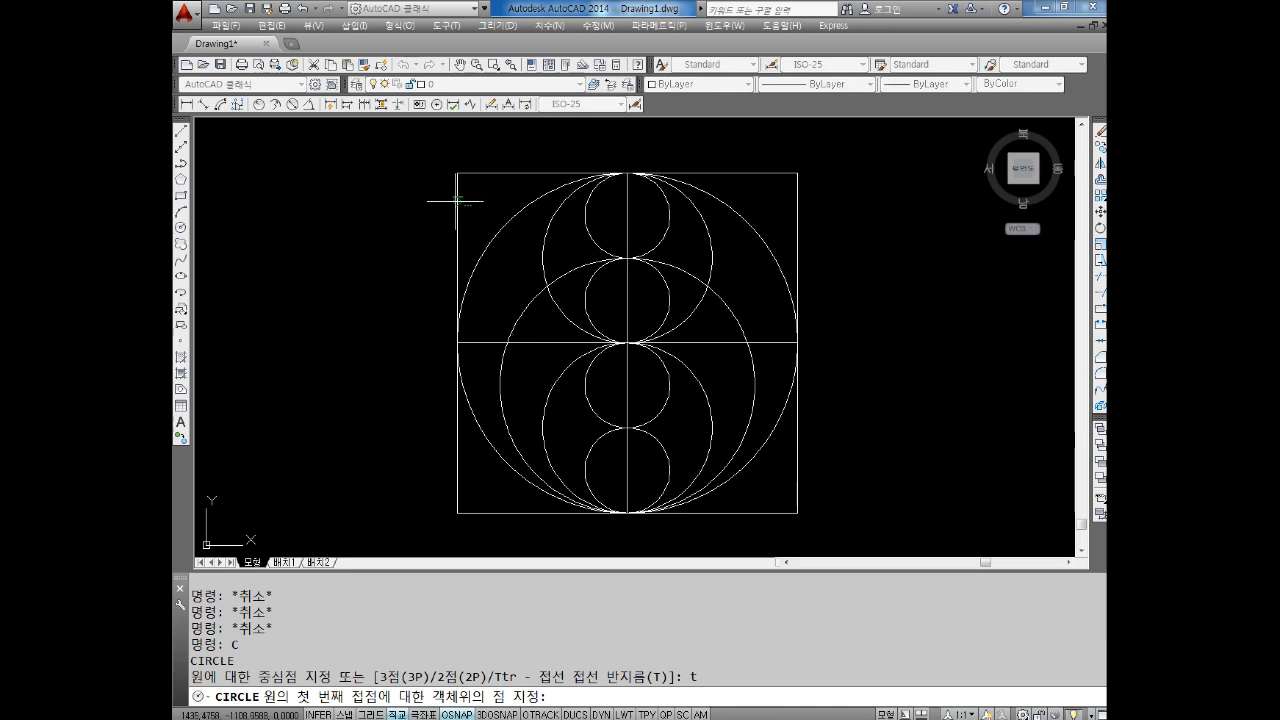
click(453, 200)
click(473, 172)
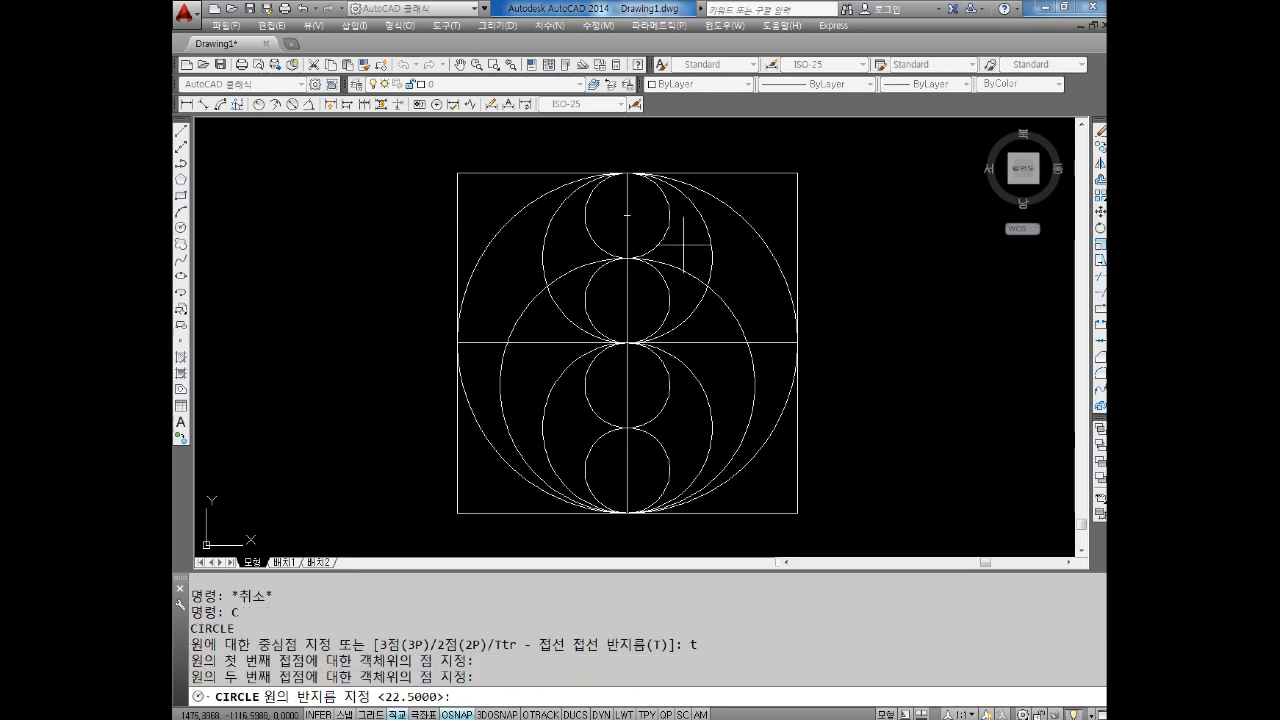
text(3)
key(Return)
key(Escape)
key(Escape)
key(Escape)
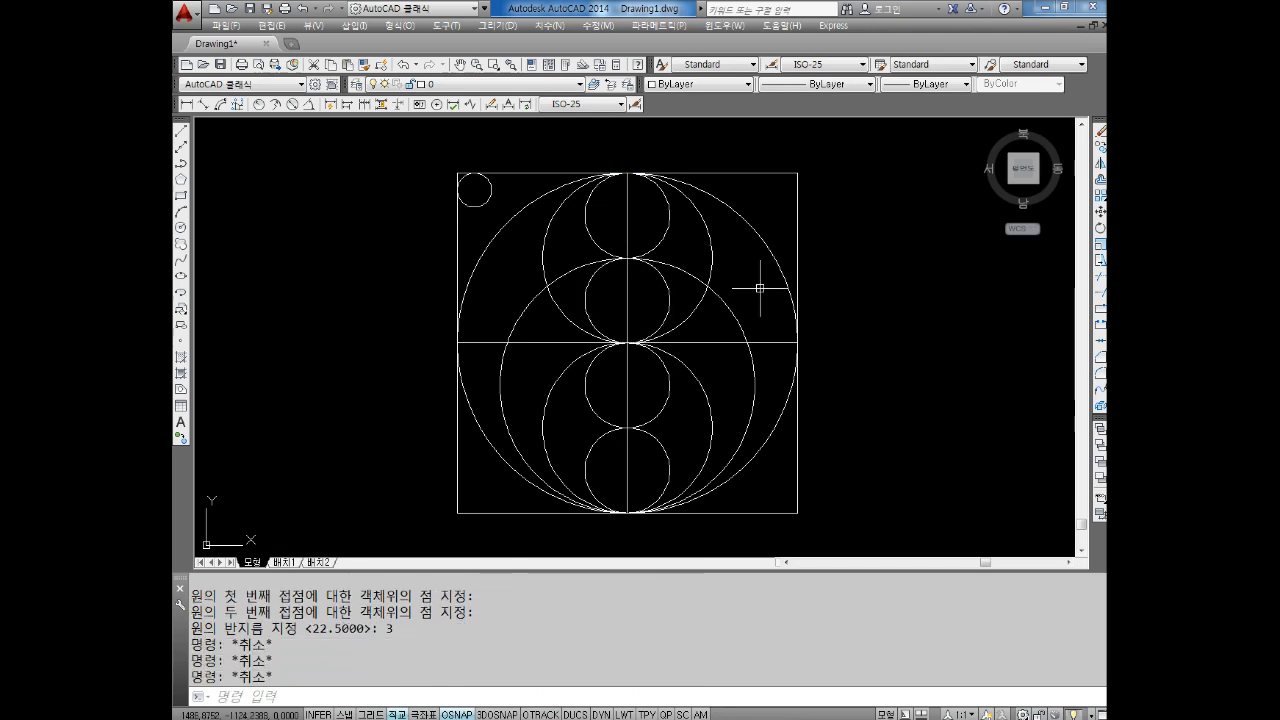
Add a radius-3 circle tangent to the top and right edges in the top-right corner
text(c)
key(Return)
text(t)
key(Return)
click(780, 173)
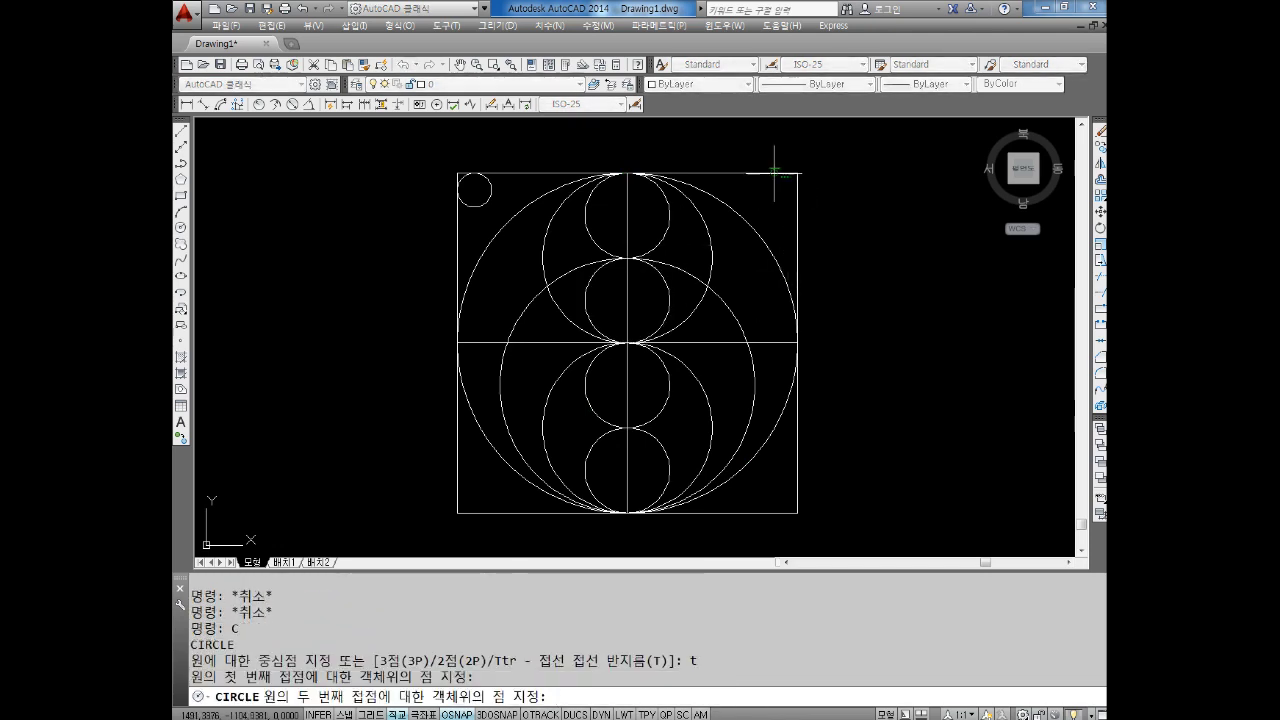
click(795, 196)
key(Return)
key(Escape)
key(Escape)
key(Escape)
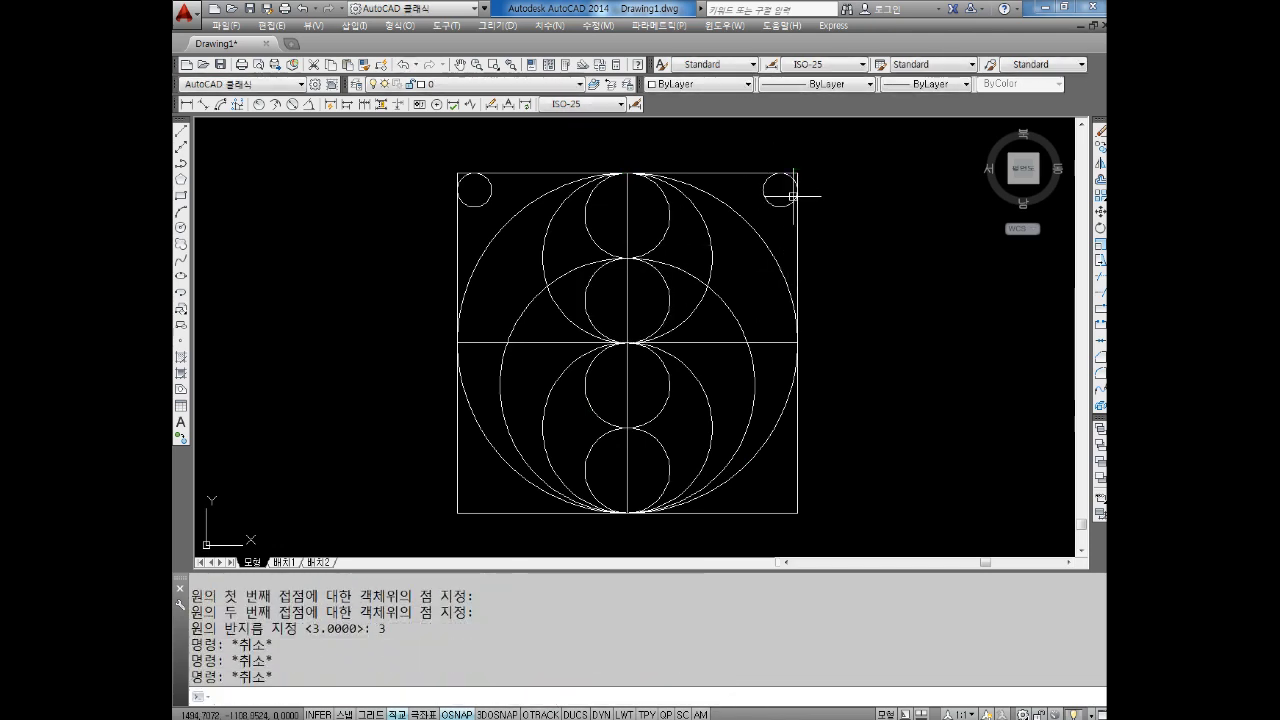
Place a radius-3 circle tangent to the bottom and left edges in the bottom-left corner
text(c)
key(Return)
text(t)
key(Return)
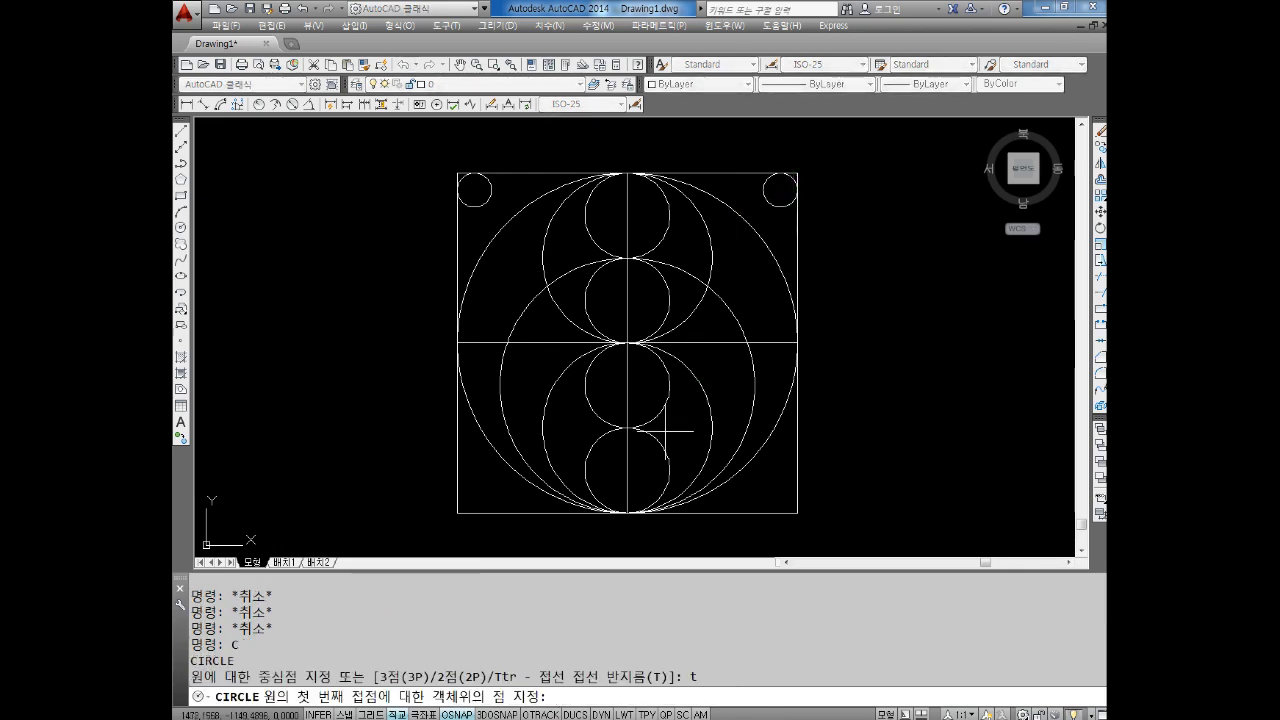
click(494, 512)
click(460, 472)
text(3)
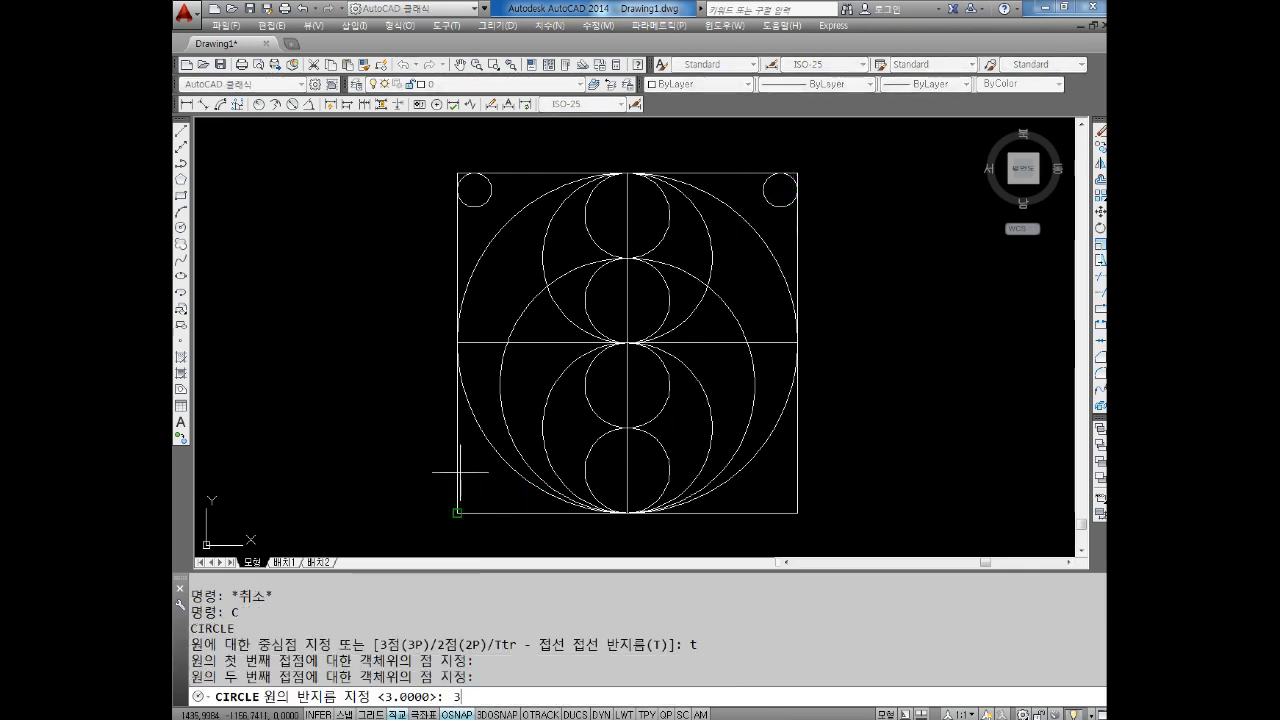
key(Return)
Fit a radius-3 circle tangent to the right and bottom edges in the bottom-right corner
text(c)
key(Return)
text(t)
key(Return)
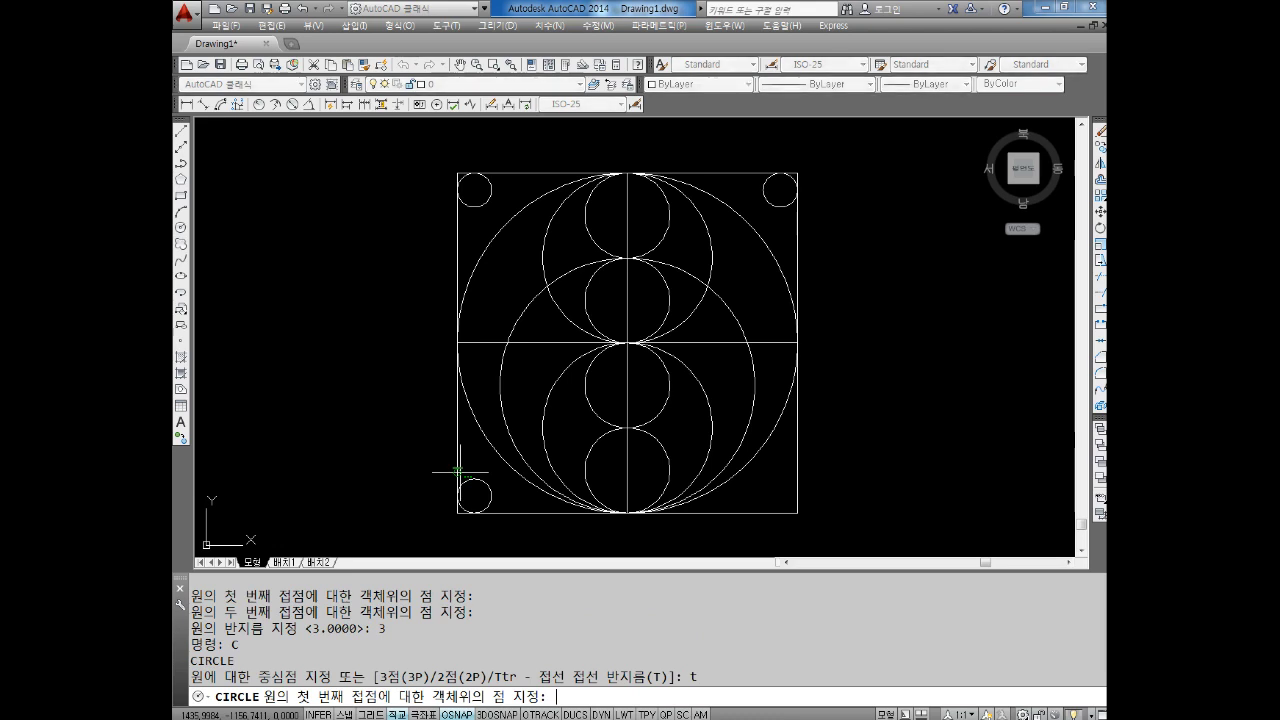
click(754, 509)
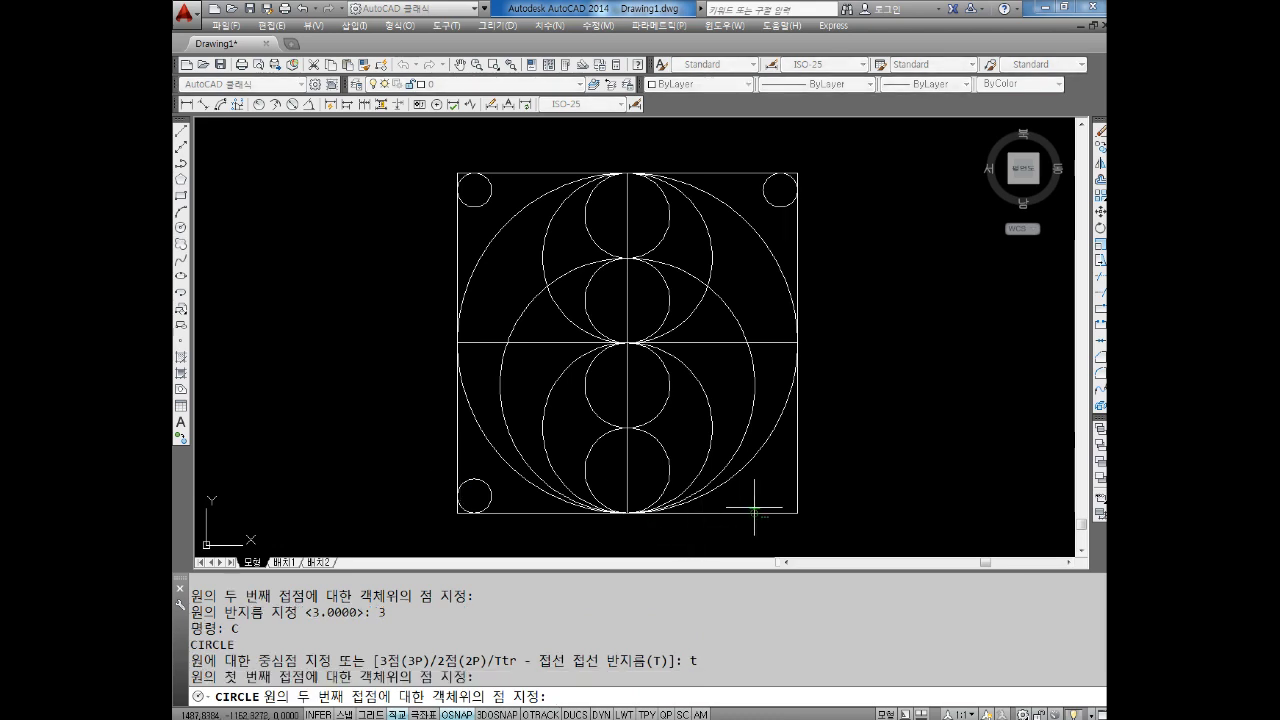
click(797, 472)
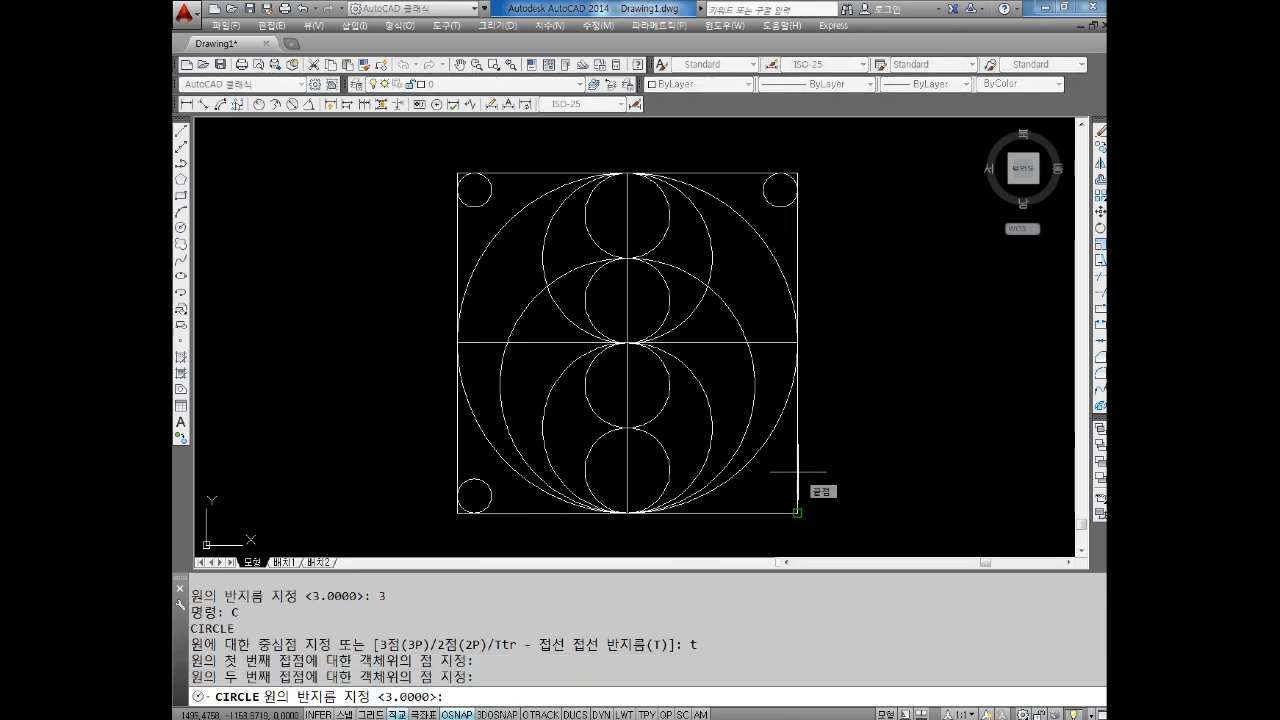
text(3)
key(Return)
key(Escape)
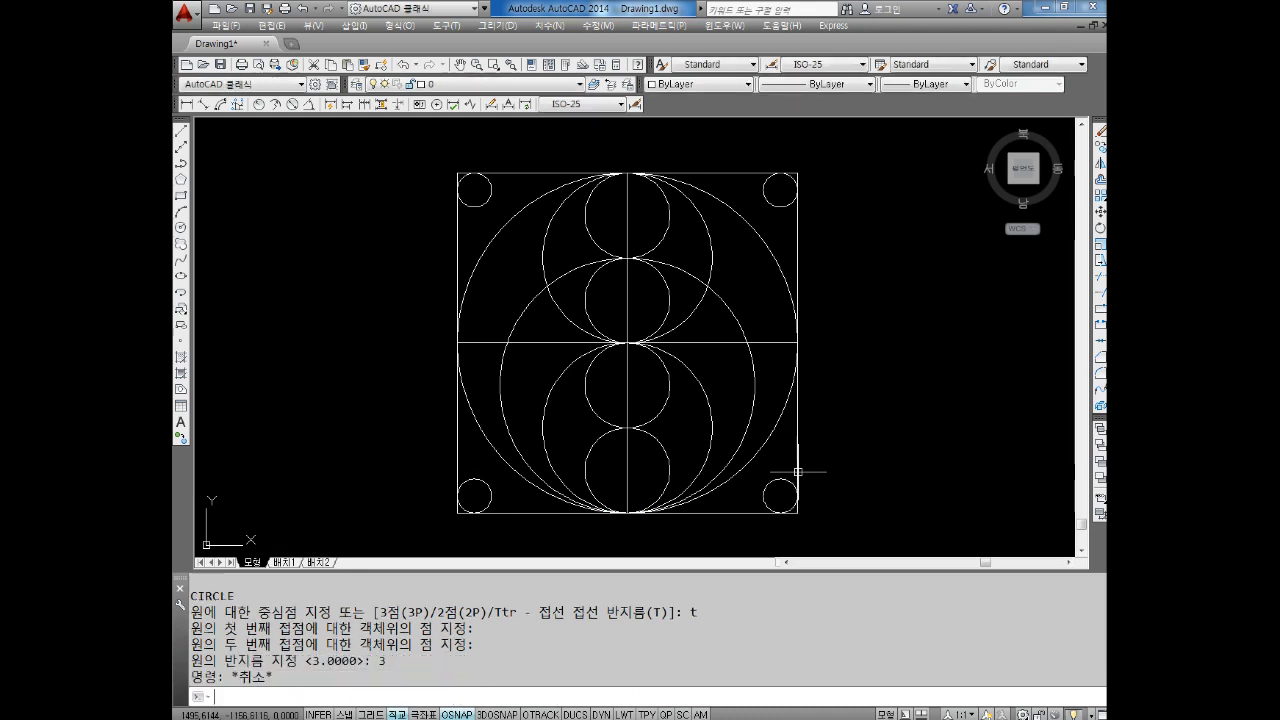
key(Escape)
scroll(731, 342, down, 4)
scroll(731, 342, up, 2)
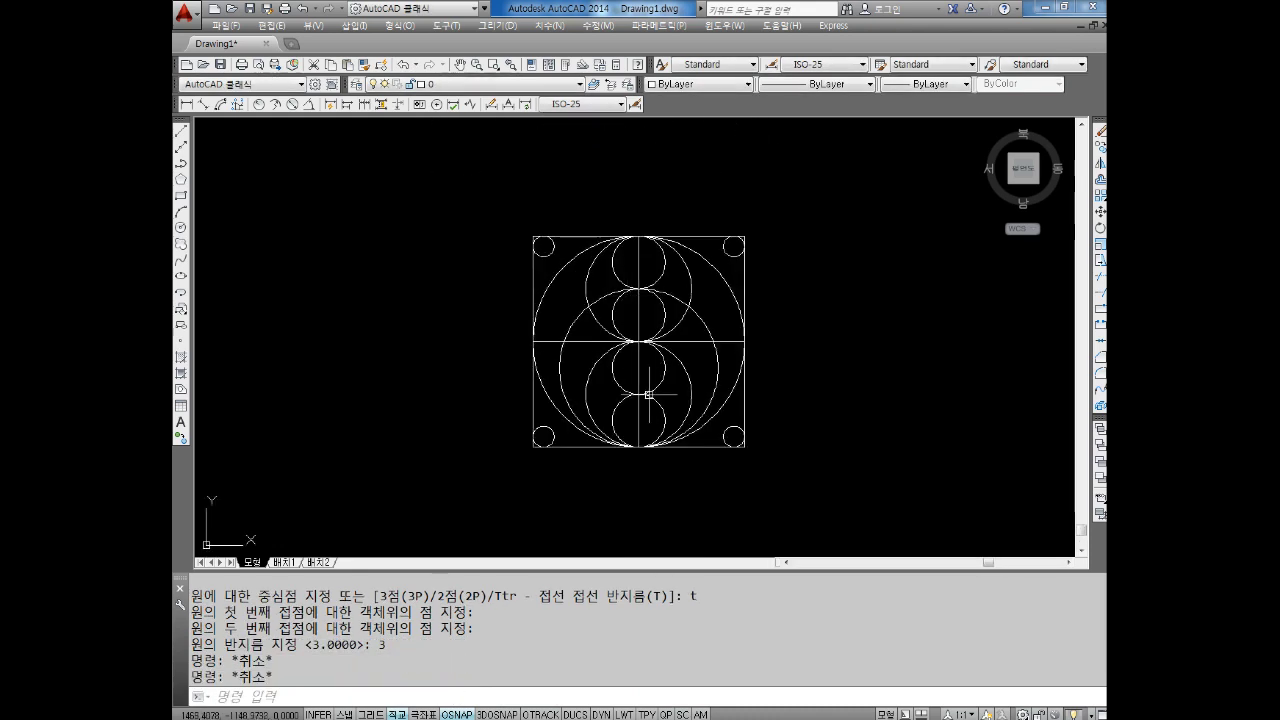
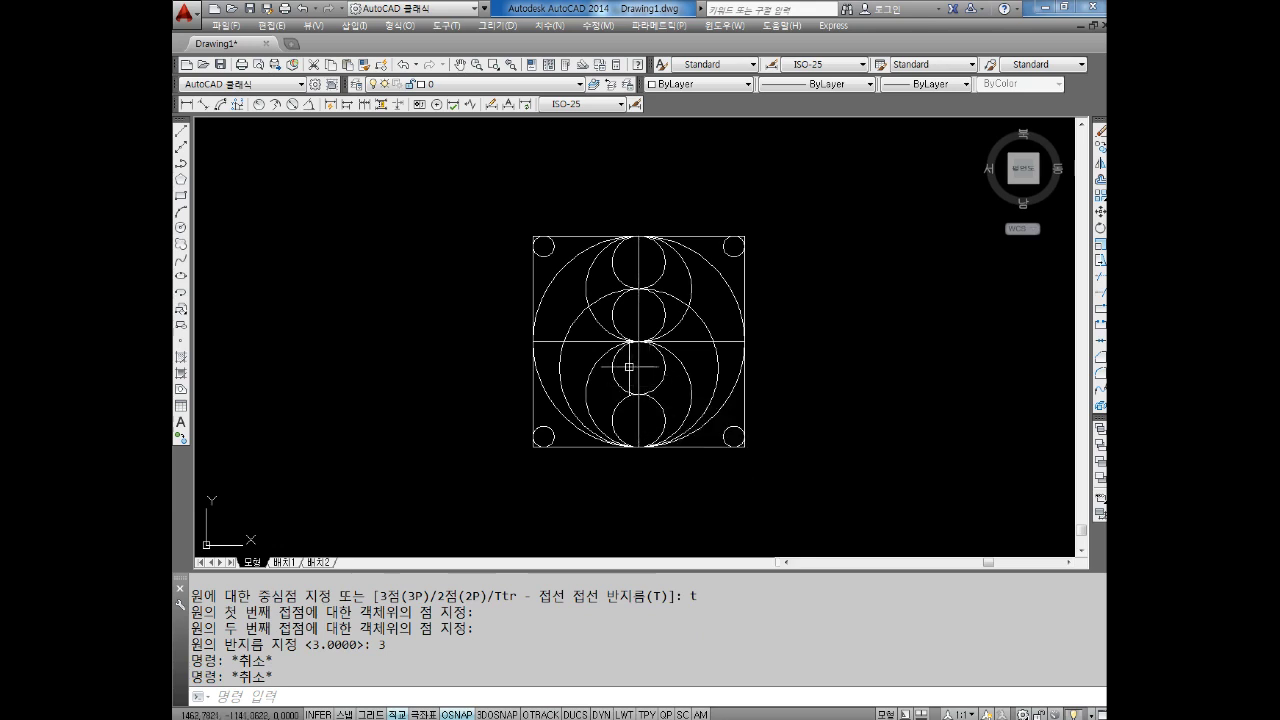
Draw a 60 by 60 square with RECTANG in the free space below the earlier figure
scroll(618, 345, down, 2)
middle_drag(668, 434, 661, 301)
key(Escape)
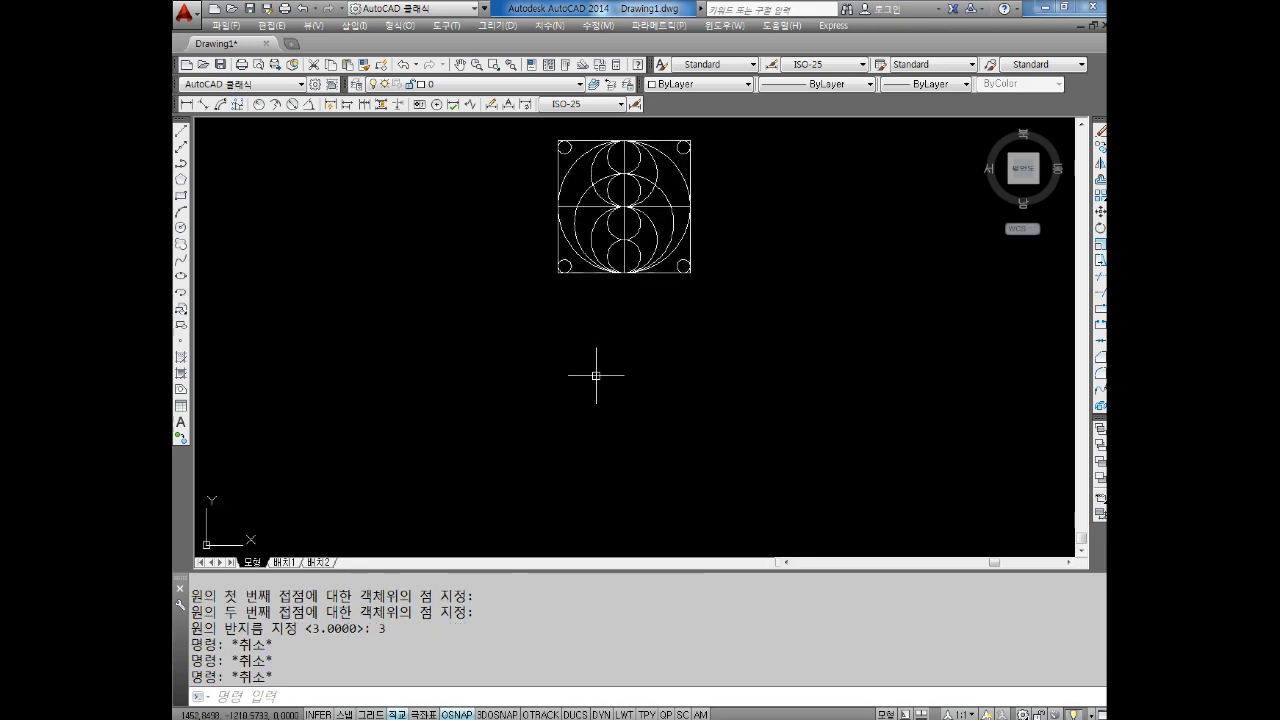
key(Escape)
key(Escape)
key(Escape)
text(rec)
key(Return)
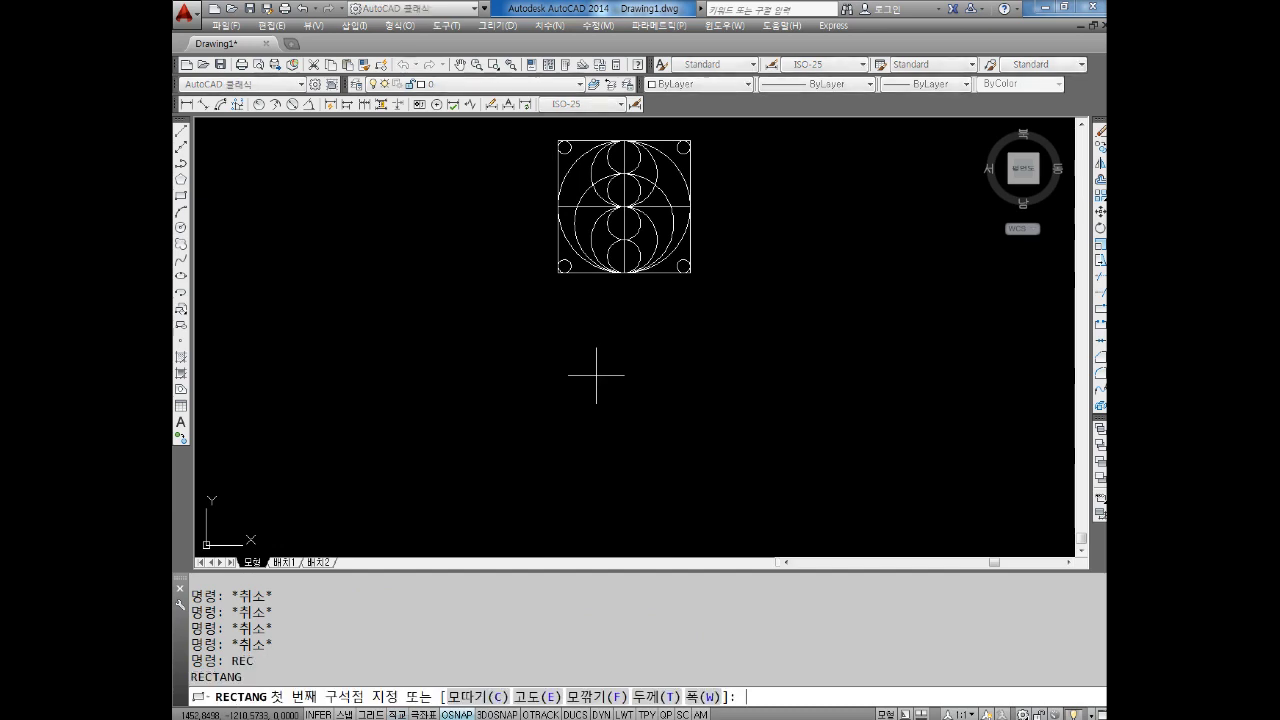
click(556, 467)
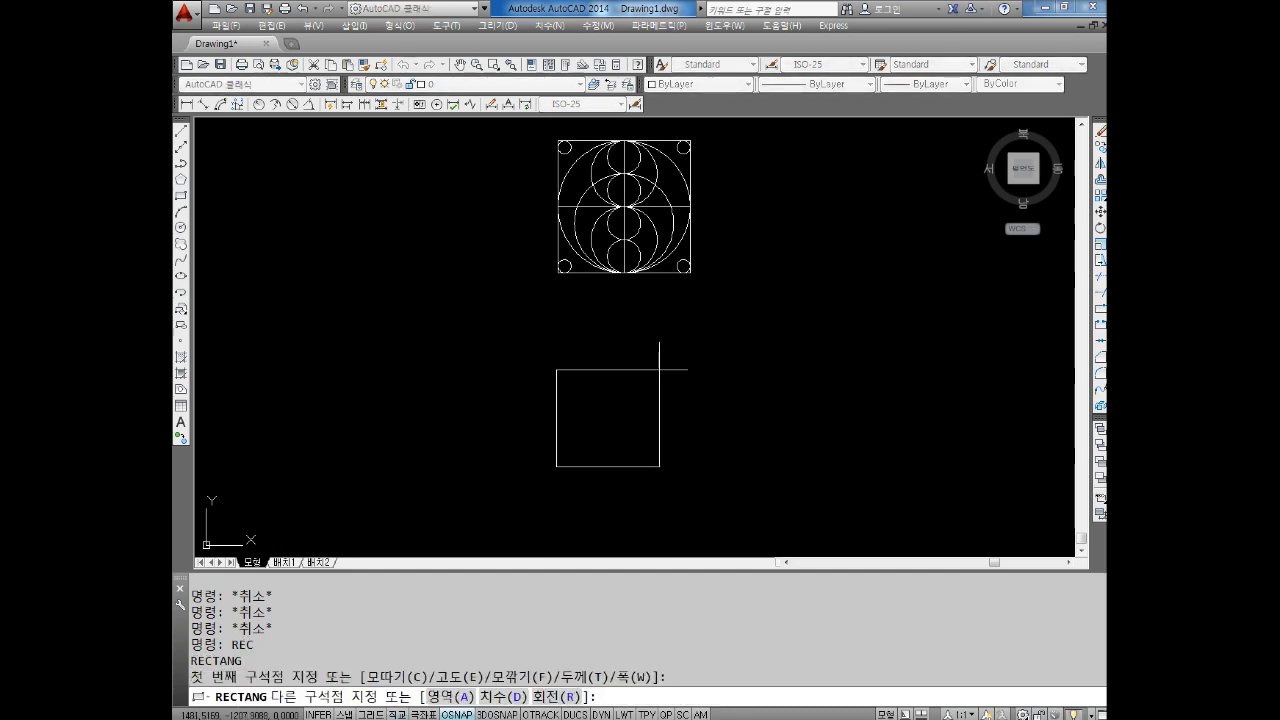
text(@60,60)
key(Return)
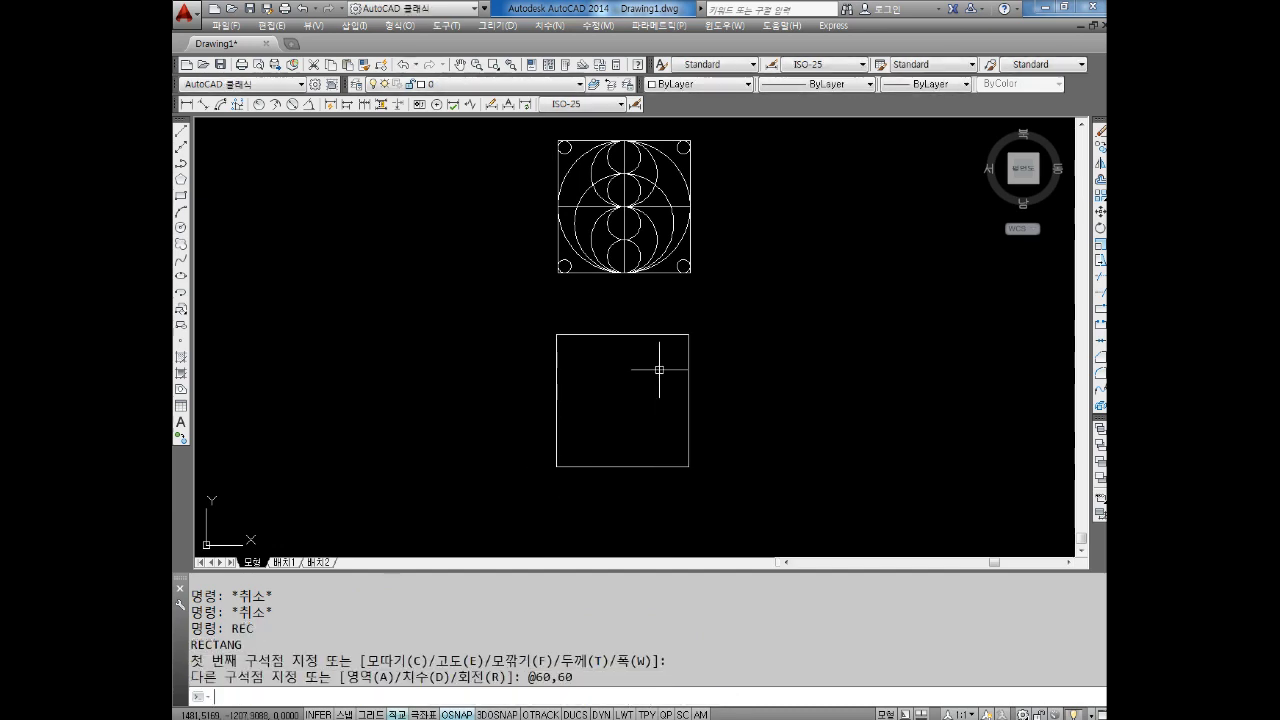
key(Escape)
Draw diameter-20 circles centred on the square's top-left and top-right corners
middle_drag(646, 400, 643, 414)
key(Escape)
key(Escape)
key(Escape)
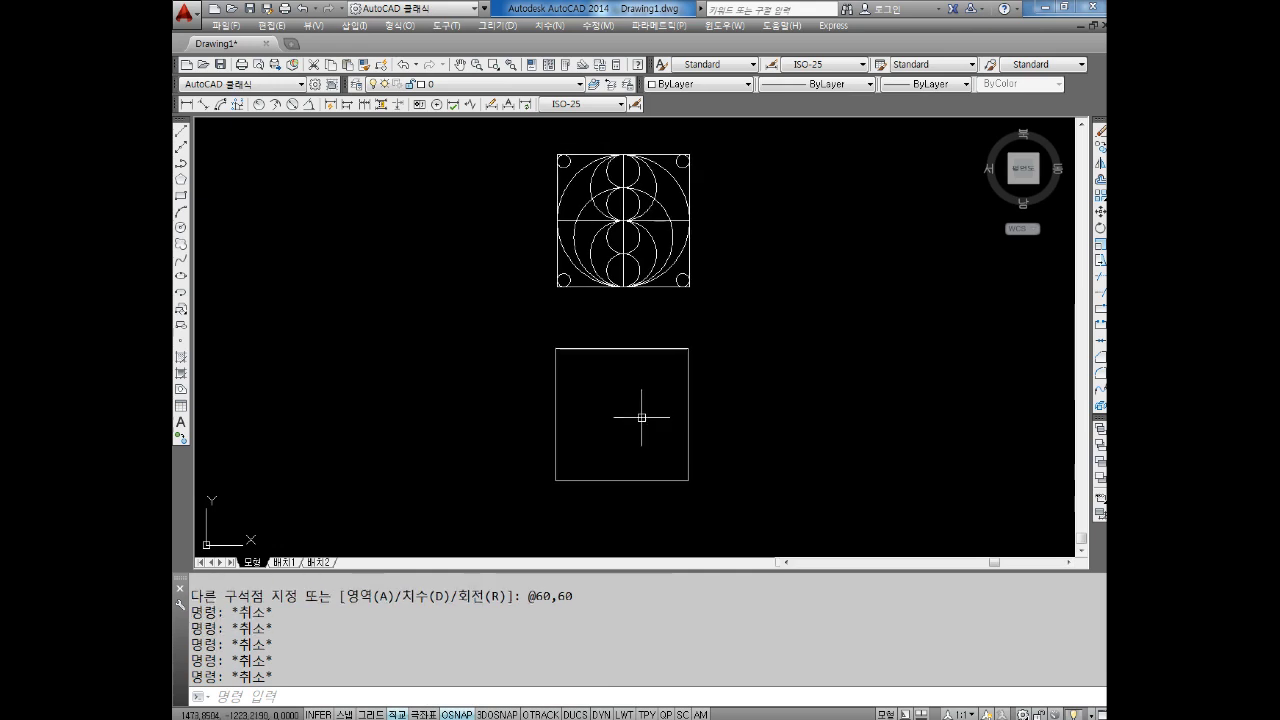
text(c)
key(Return)
click(556, 348)
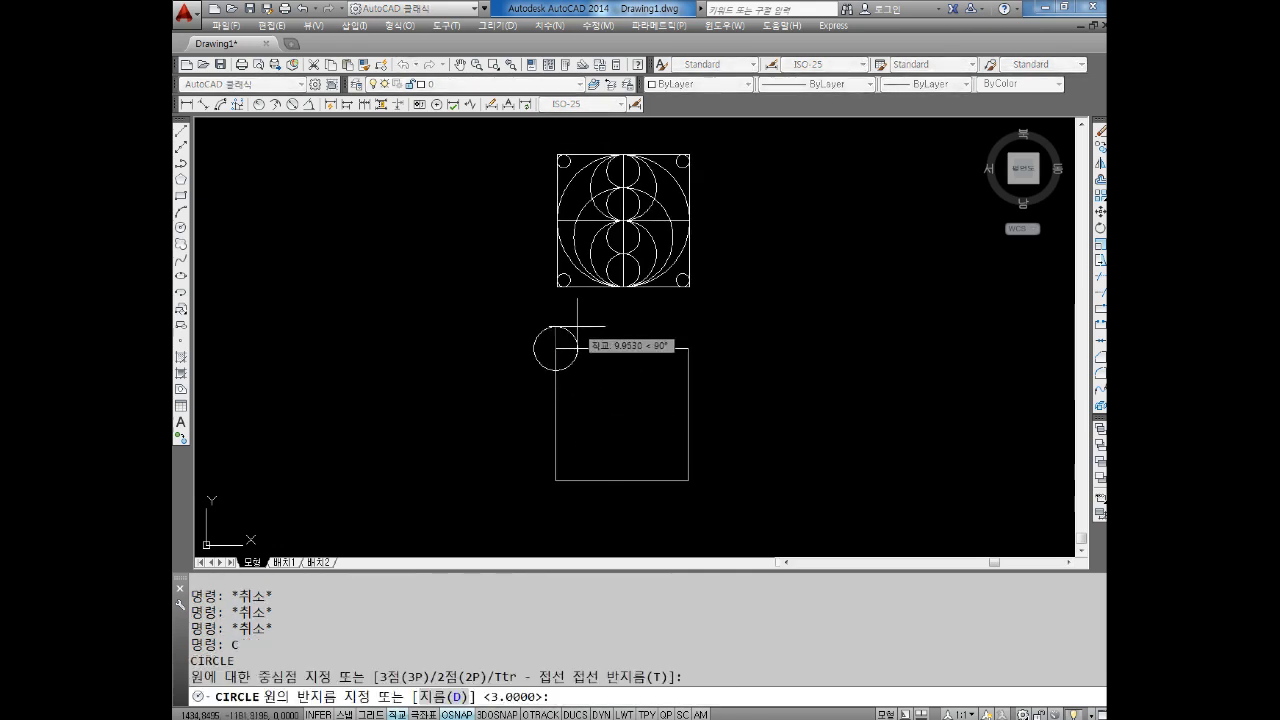
text(d)
key(Return)
text(20)
key(Return)
key(Return)
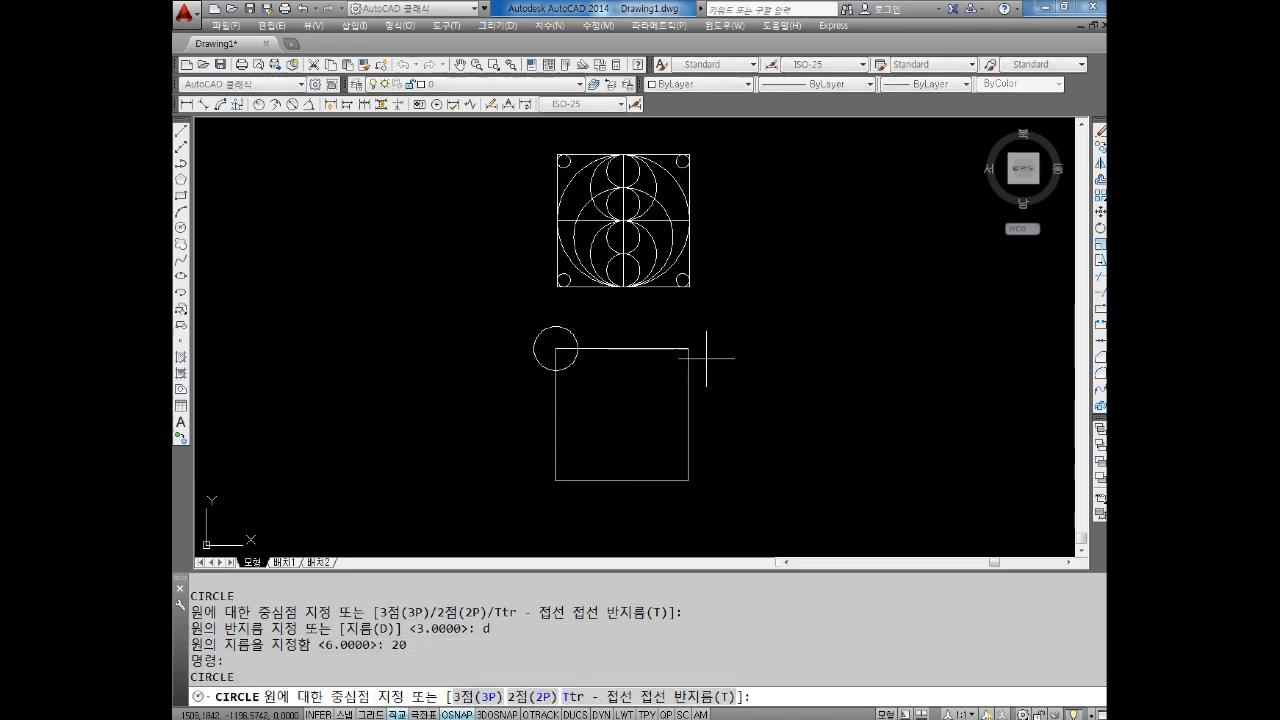
click(688, 348)
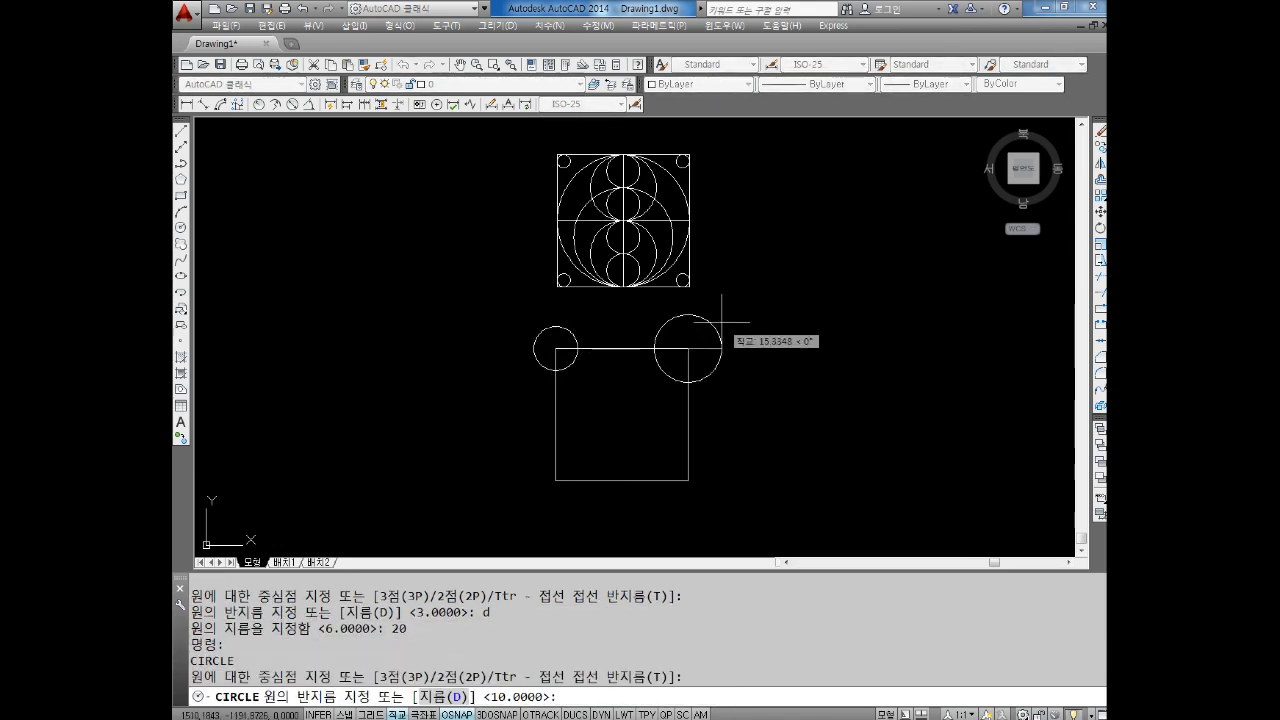
text(d)
key(Return)
text(2)
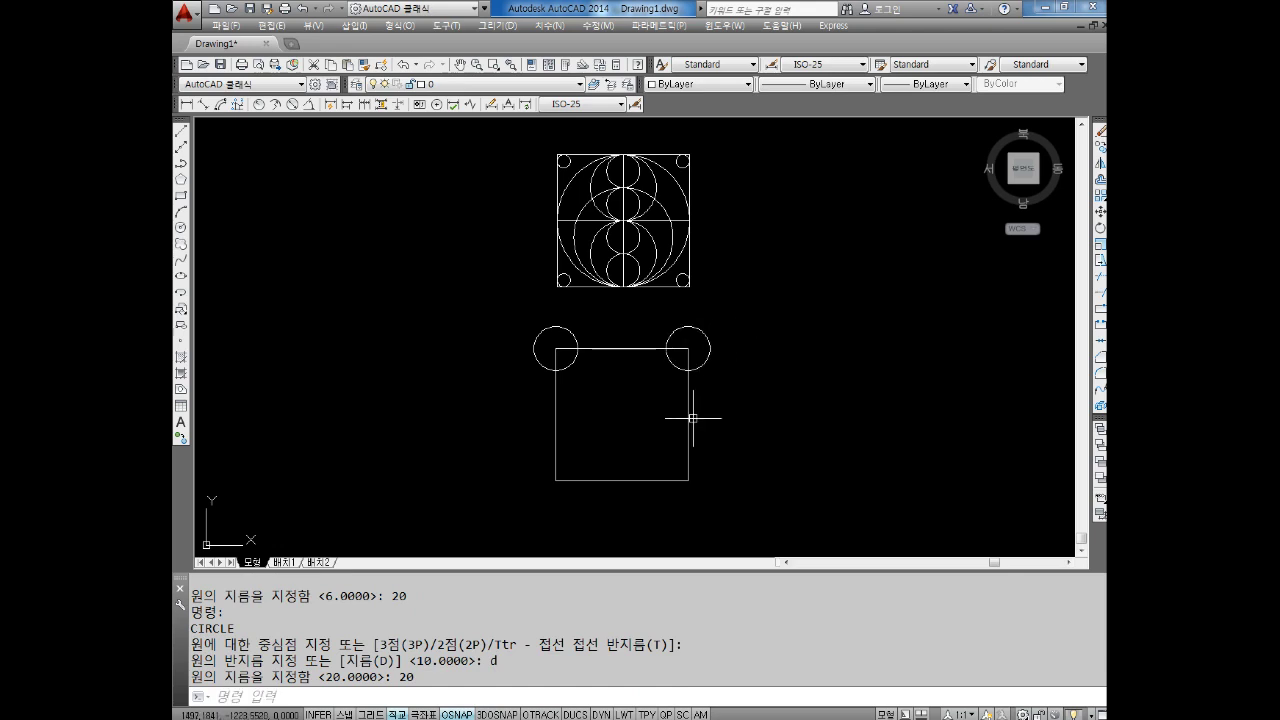
key(Return)
Add a diameter-20 circle centred on the square's bottom-left corner
click(556, 480)
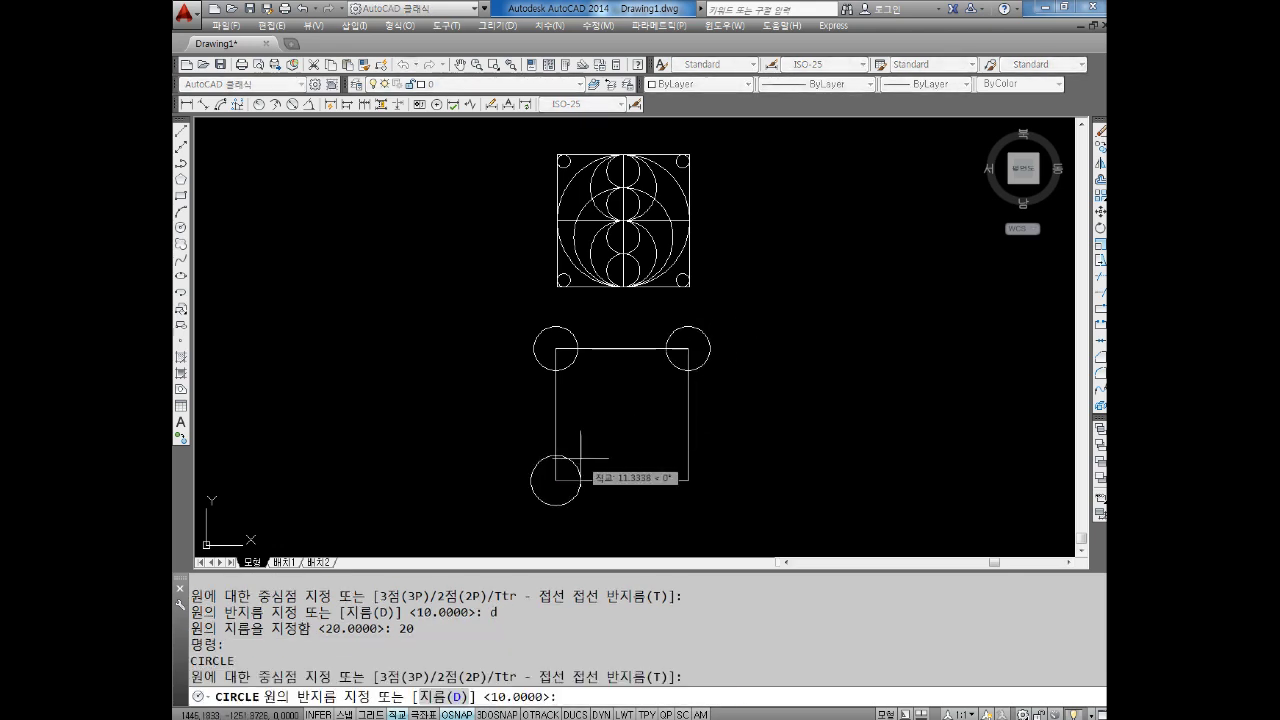
text(d)
key(Return)
text(0)
key(Return)
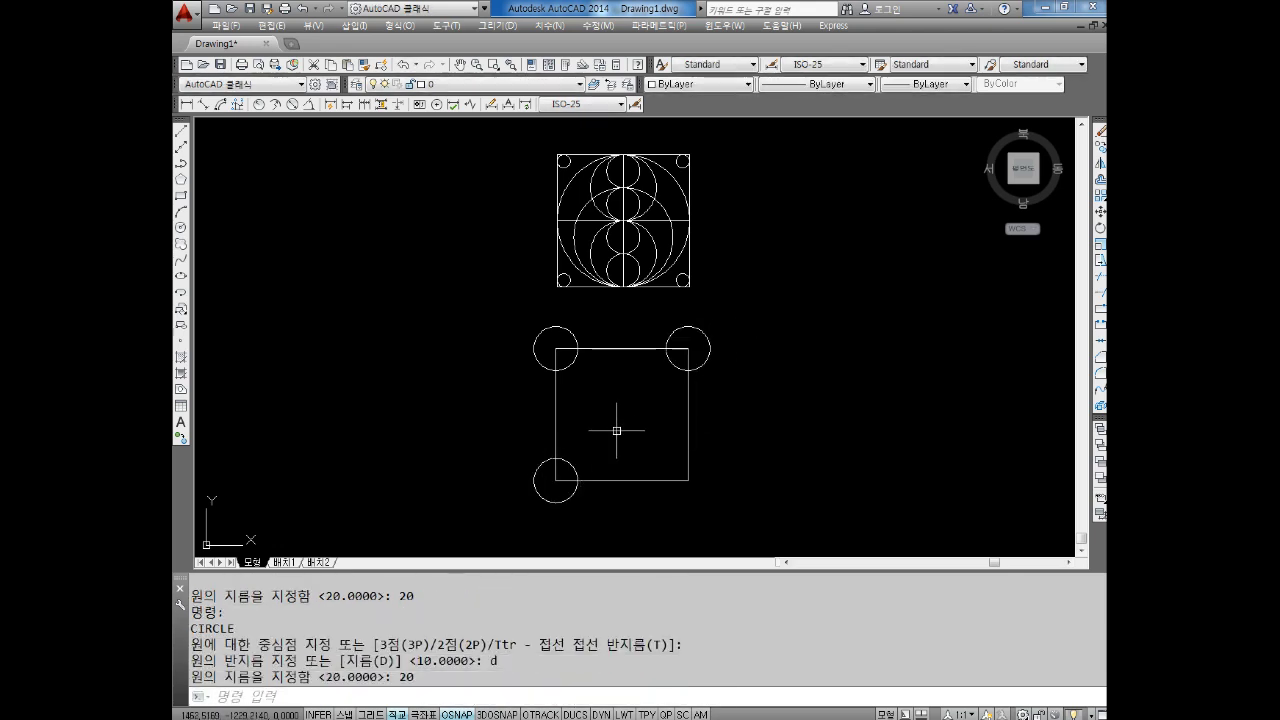
key(Escape)
key(Escape)
key(Escape)
scroll(559, 452, up, 2)
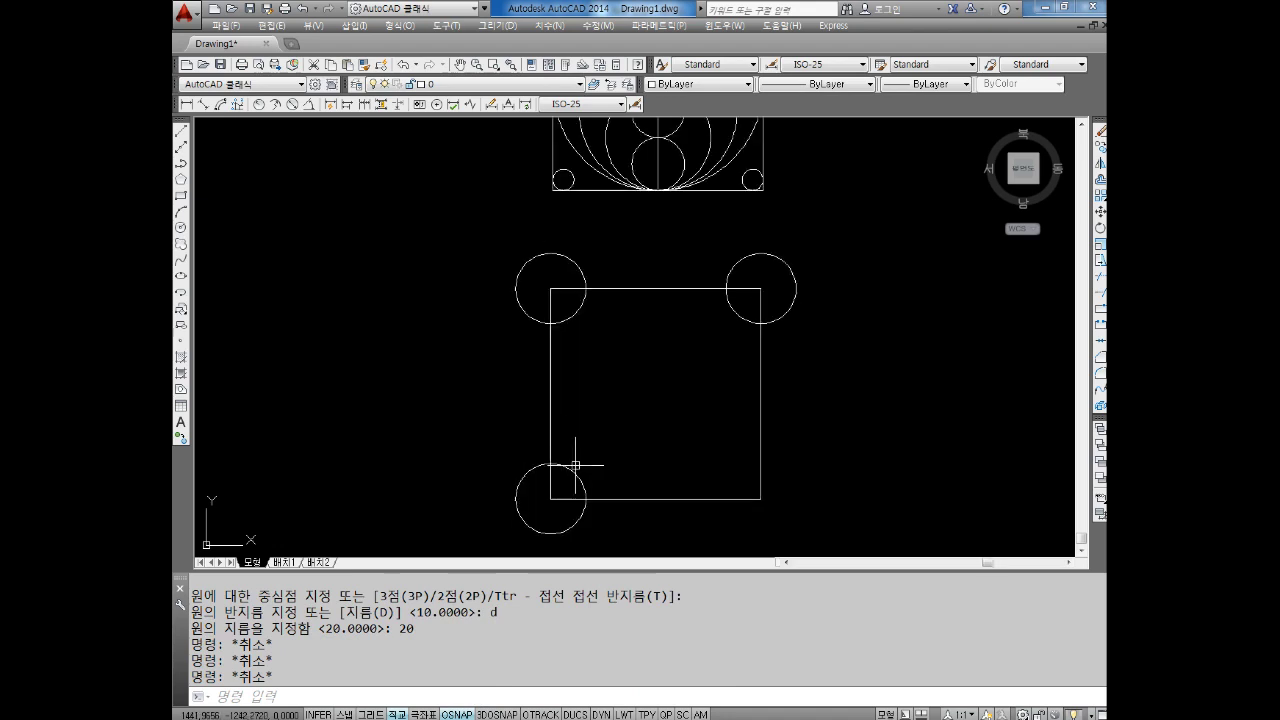
key(Escape)
key(Escape)
key(Escape)
Copy the bottom-left circle onto the square's bottom-right corner
text(co)
key(Return)
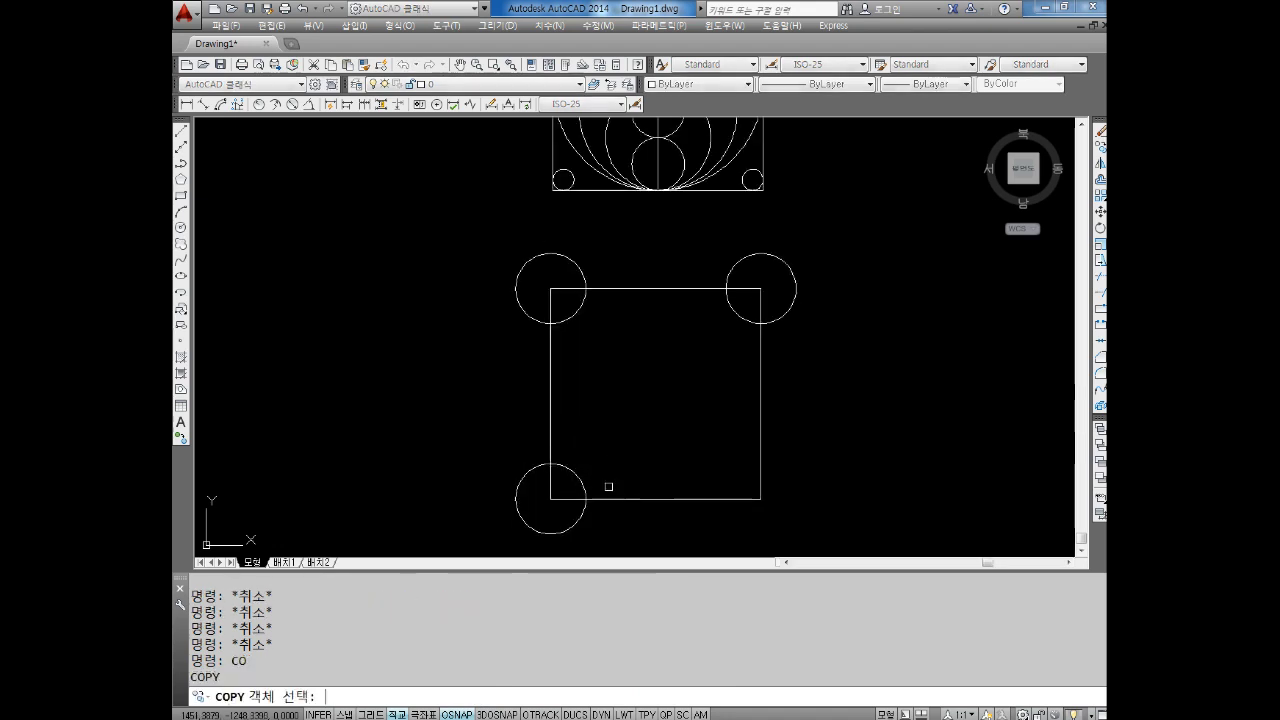
click(540, 545)
click(519, 524)
key(Return)
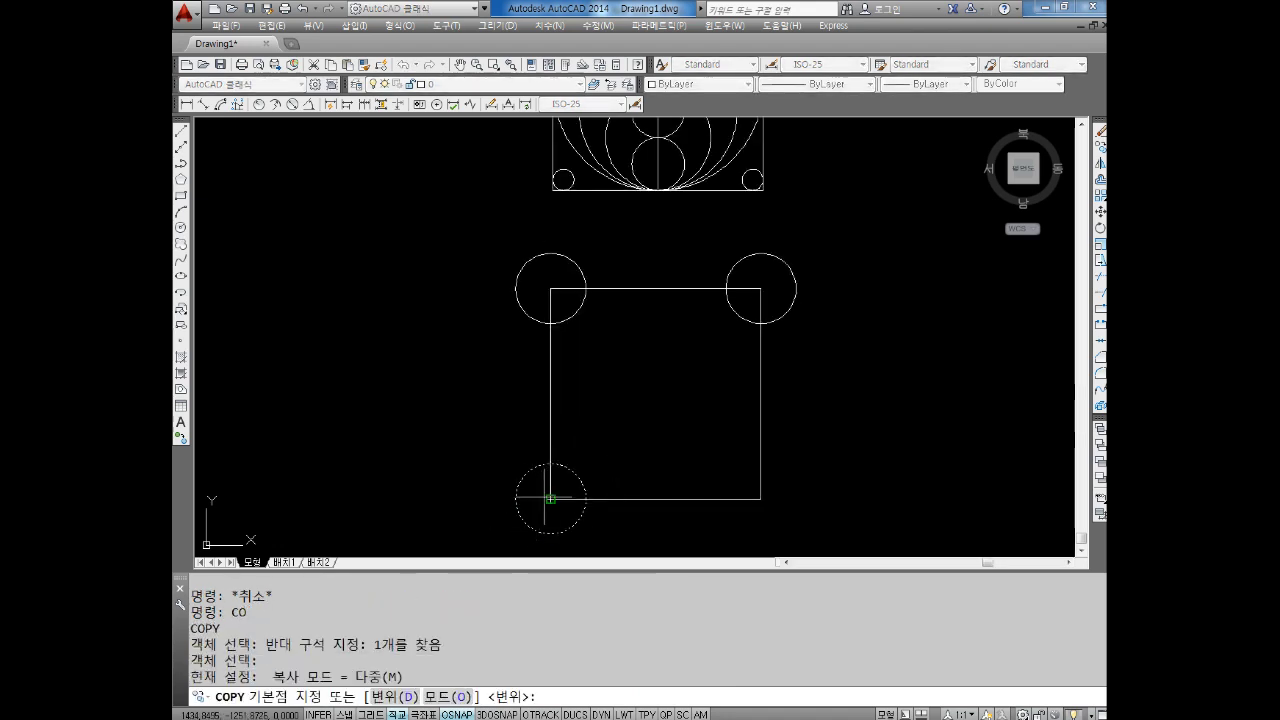
click(550, 497)
click(760, 497)
key(Escape)
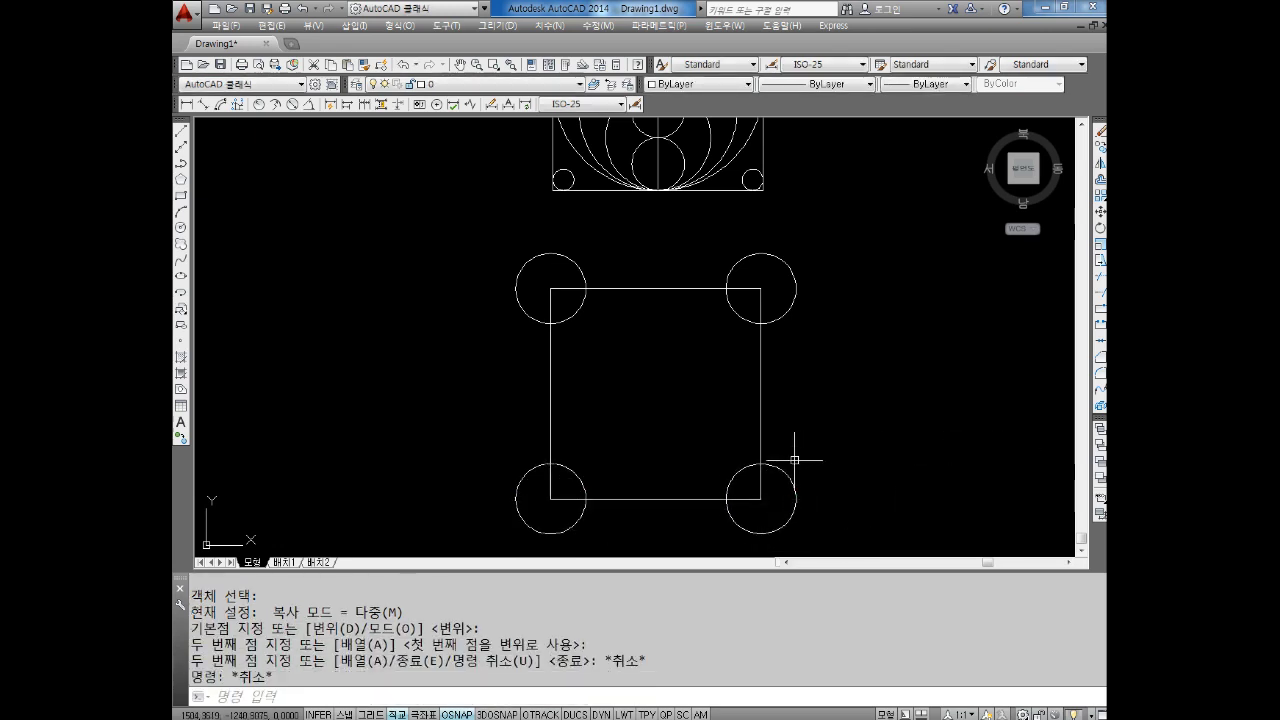
key(Escape)
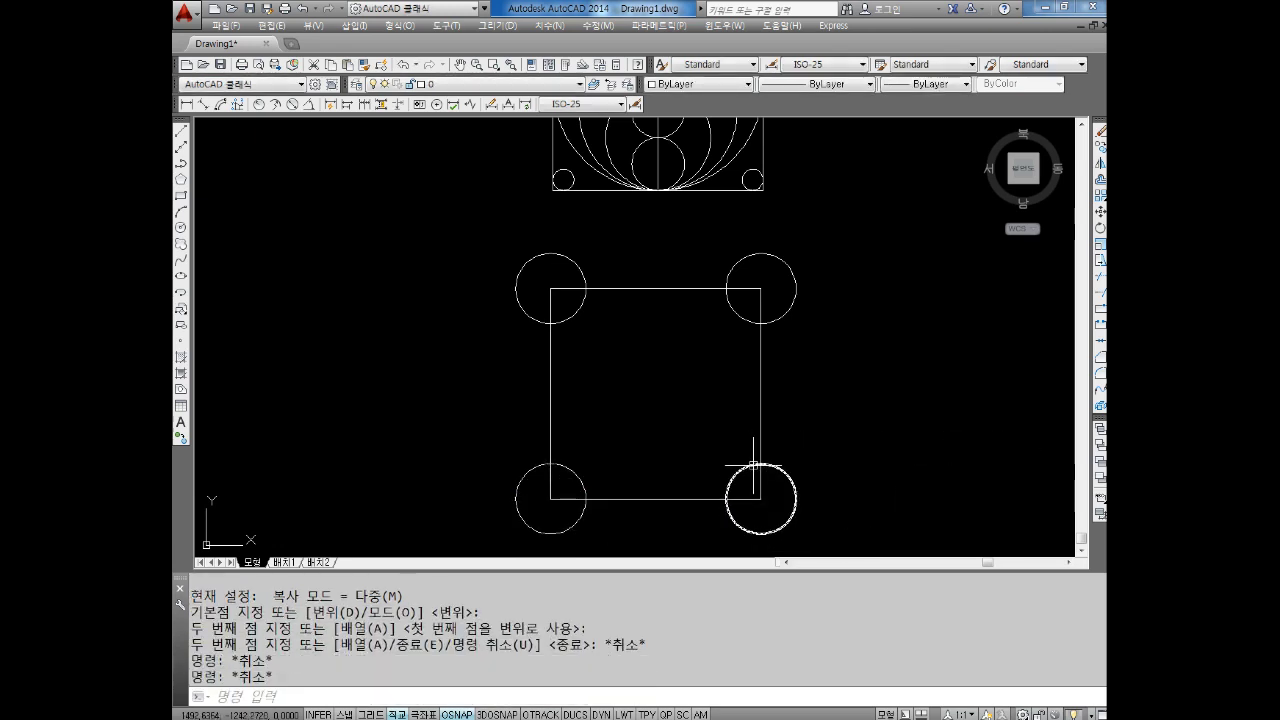
key(Escape)
key(Escape)
key(Escape)
key(Escape)
key(Return)
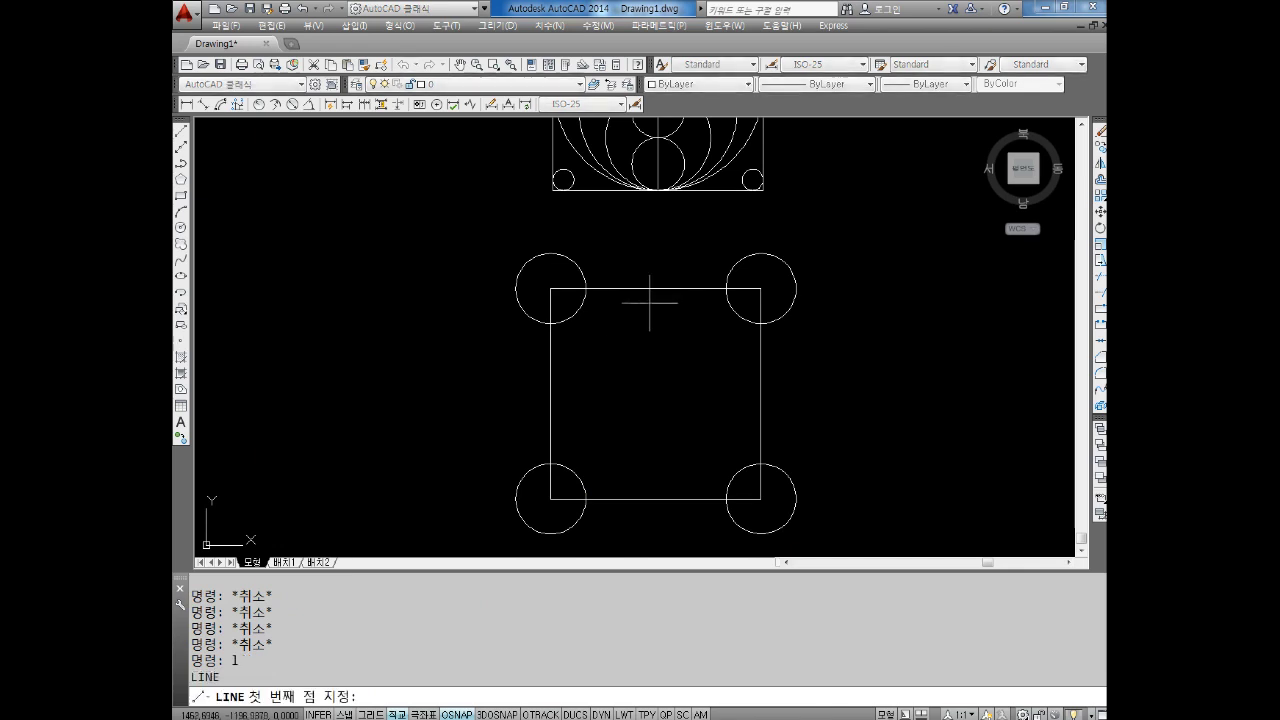
click(655, 288)
click(655, 498)
key(Escape)
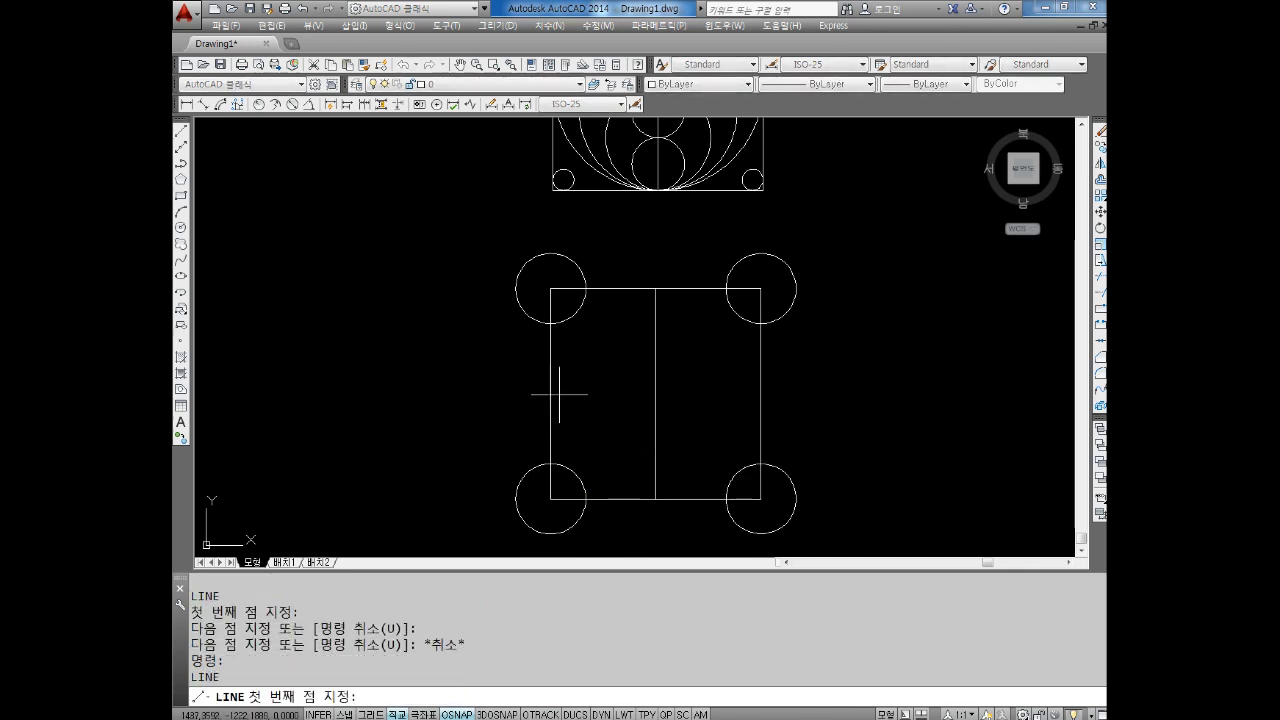
key(Return)
click(550, 393)
click(760, 393)
key(Escape)
key(Escape)
key(Escape)
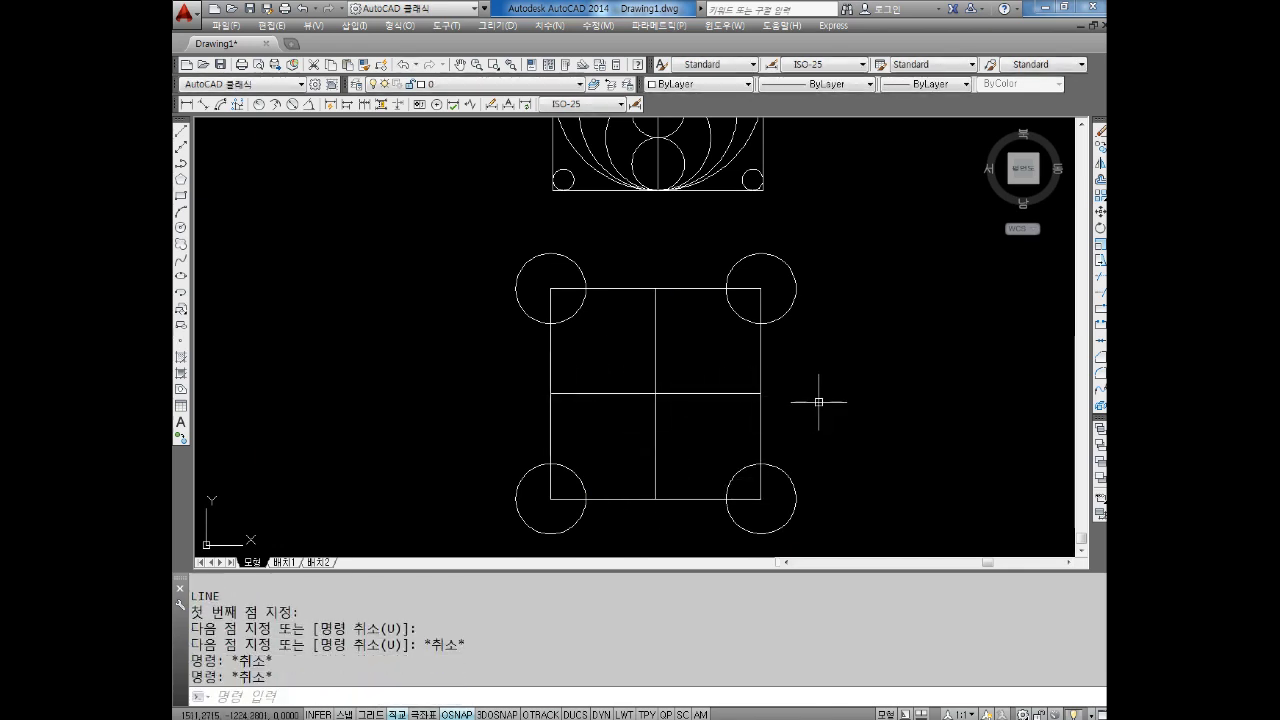
key(Escape)
key(Escape)
text(c)
key(Return)
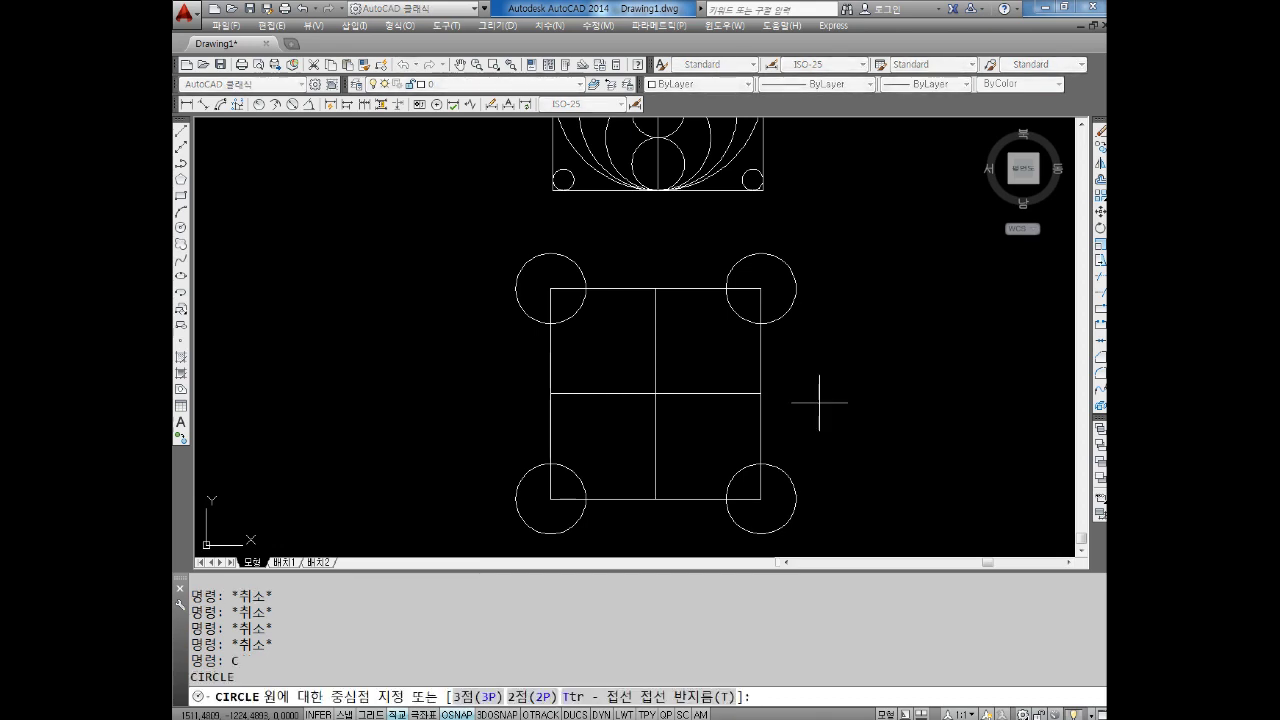
click(655, 393)
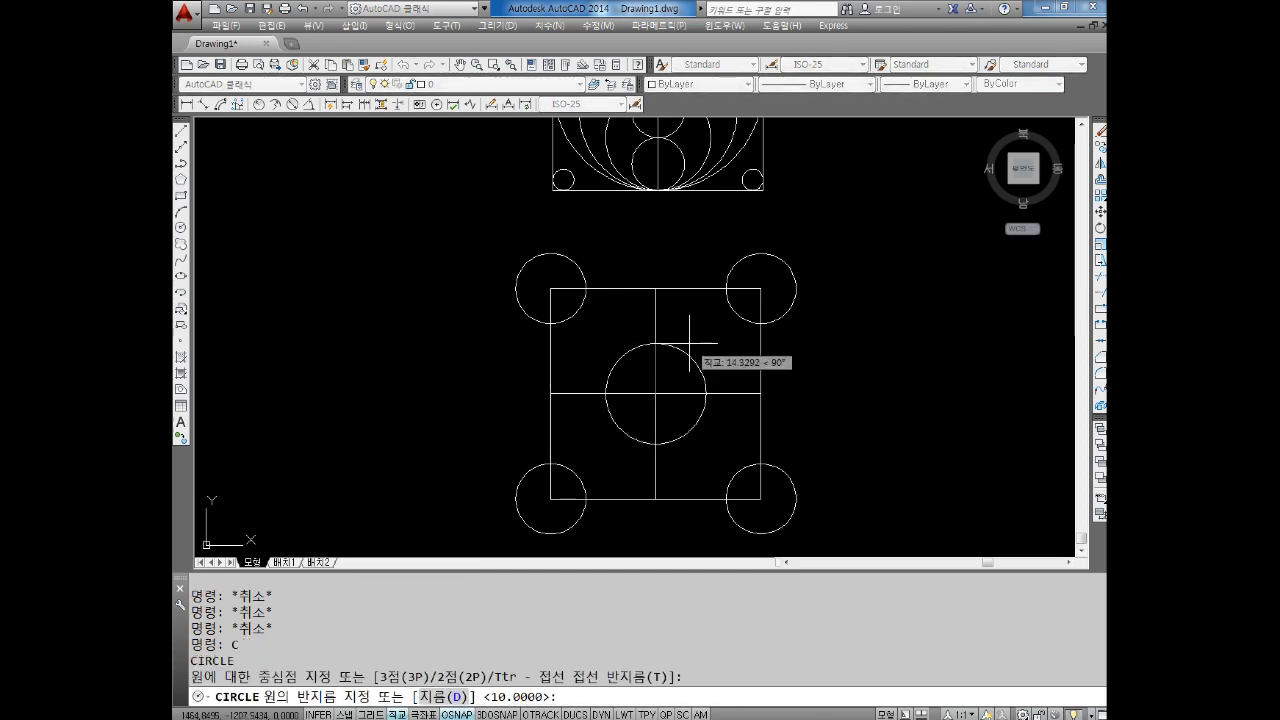
text(5)
key(Return)
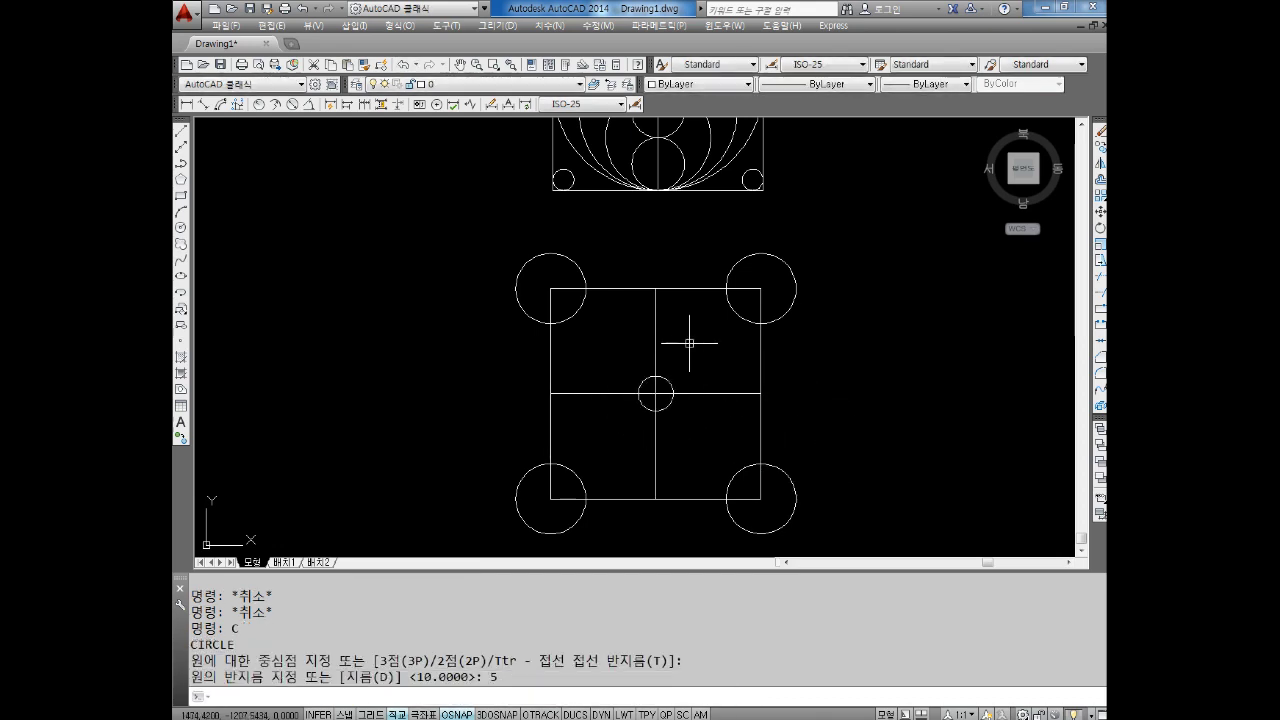
key(Return)
click(655, 393)
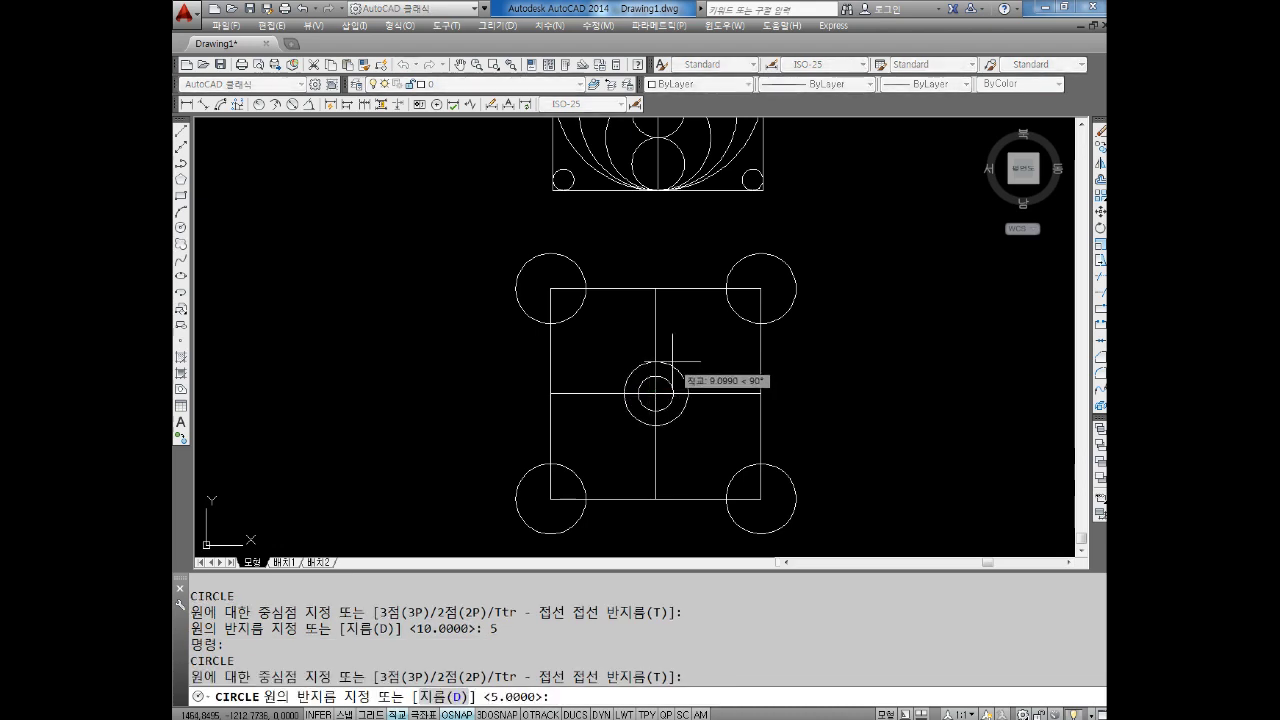
text(10)
key(Return)
key(Return)
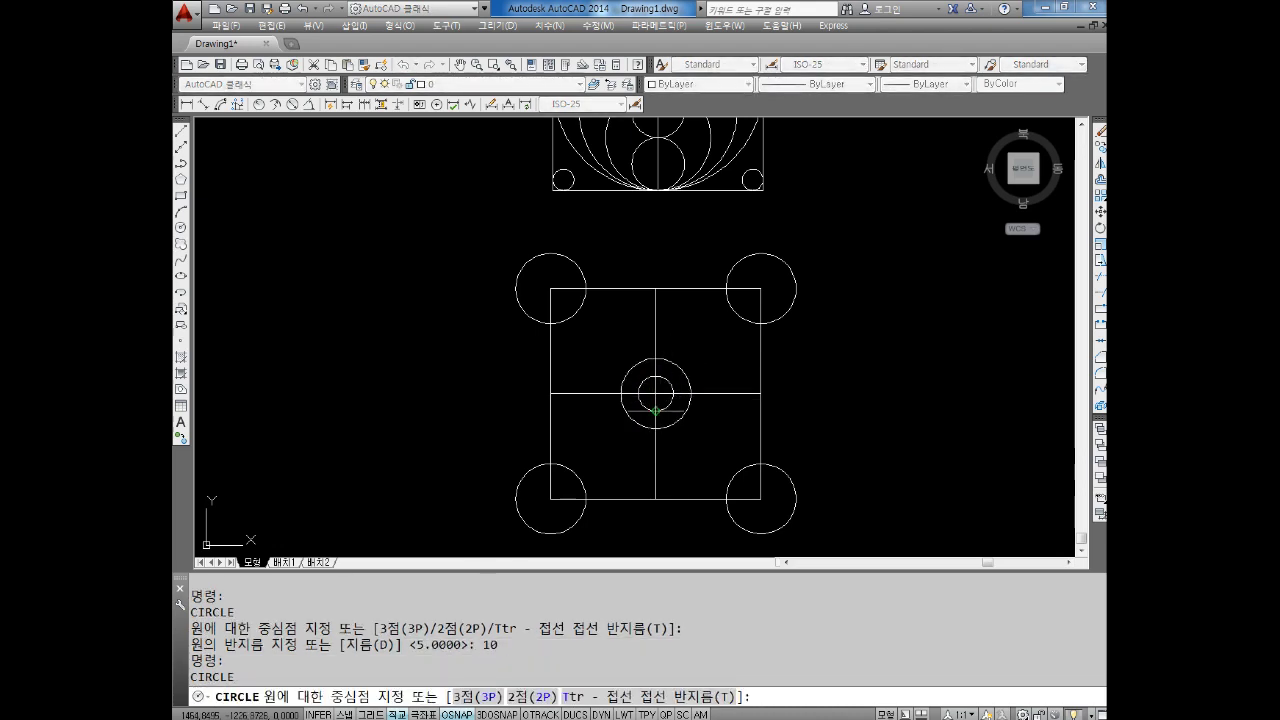
click(655, 393)
text(15)
key(Return)
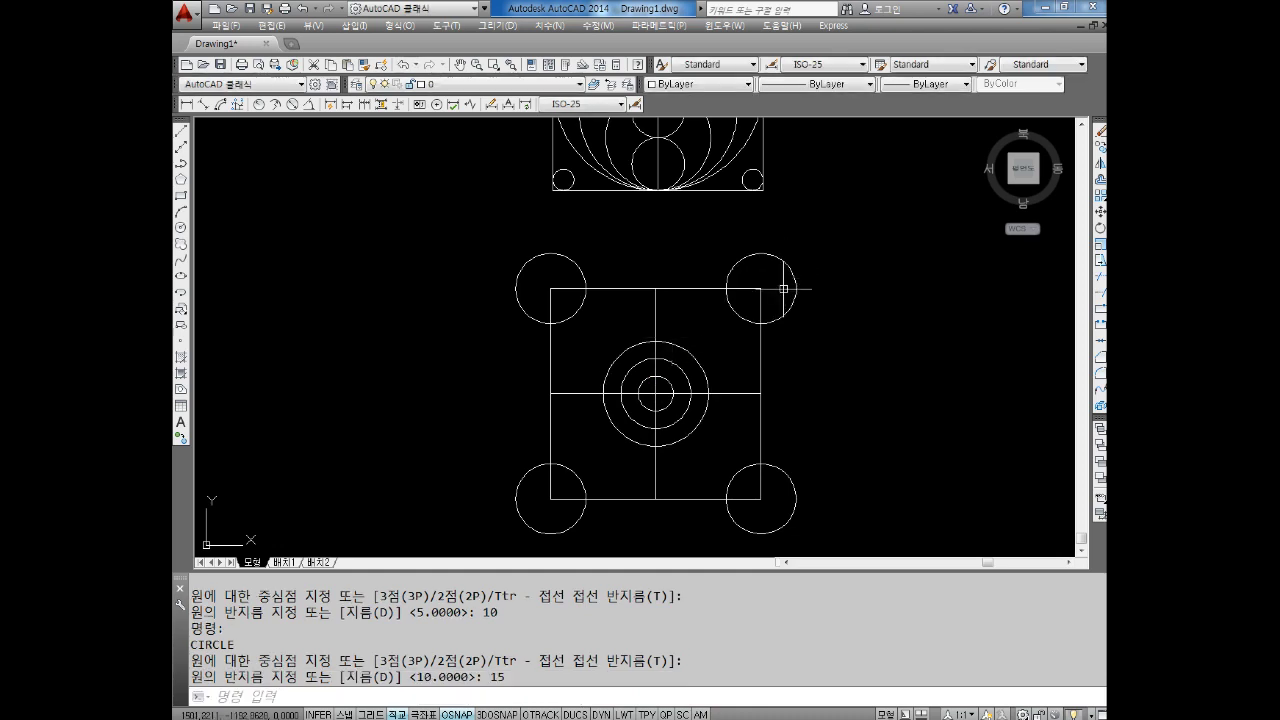
scroll(680, 403, up, 2)
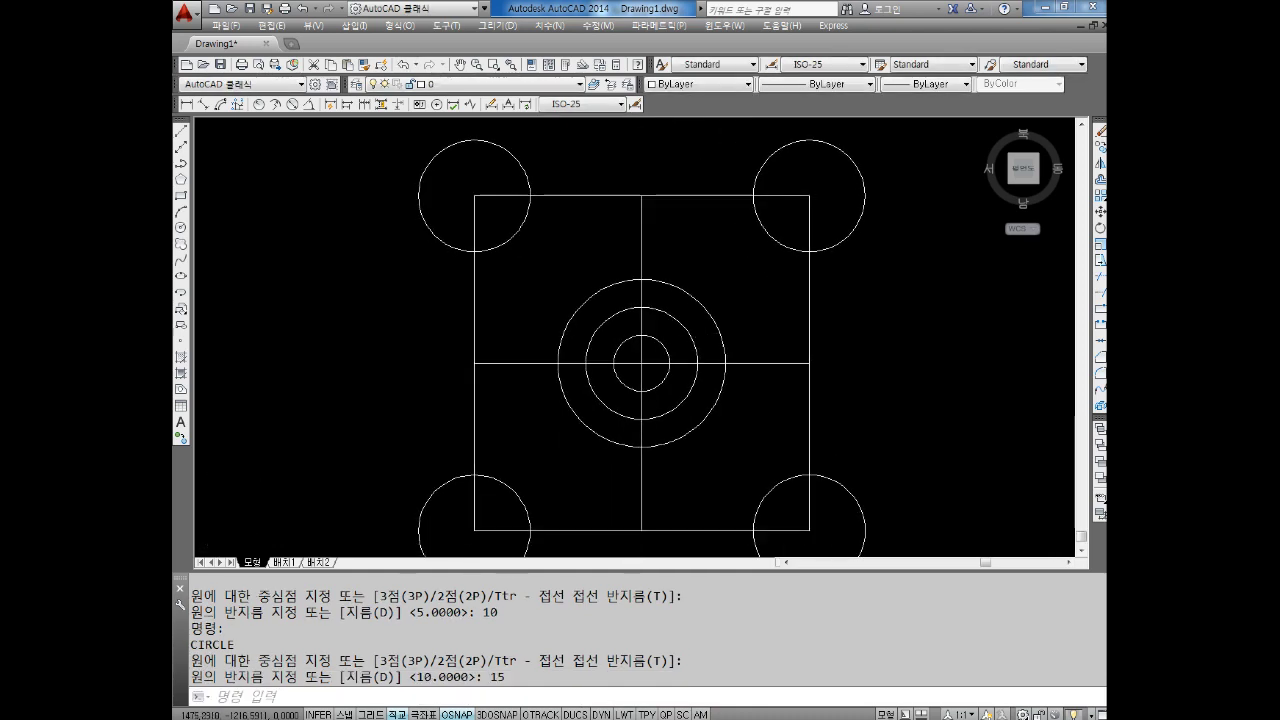
scroll(700, 330, down, 2)
key(Escape)
key(Escape)
click(711, 300)
click(690, 336)
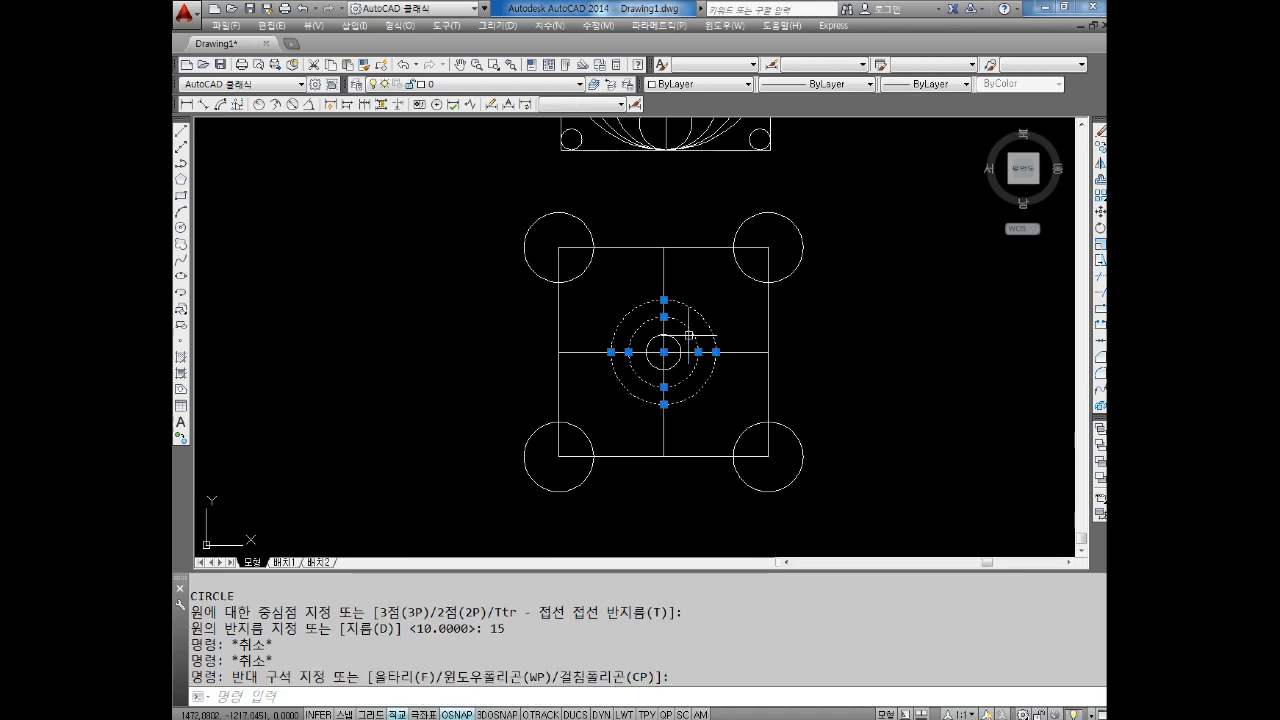
key(Delete)
key(Escape)
key(Escape)
key(Escape)
text(o)
key(Return)
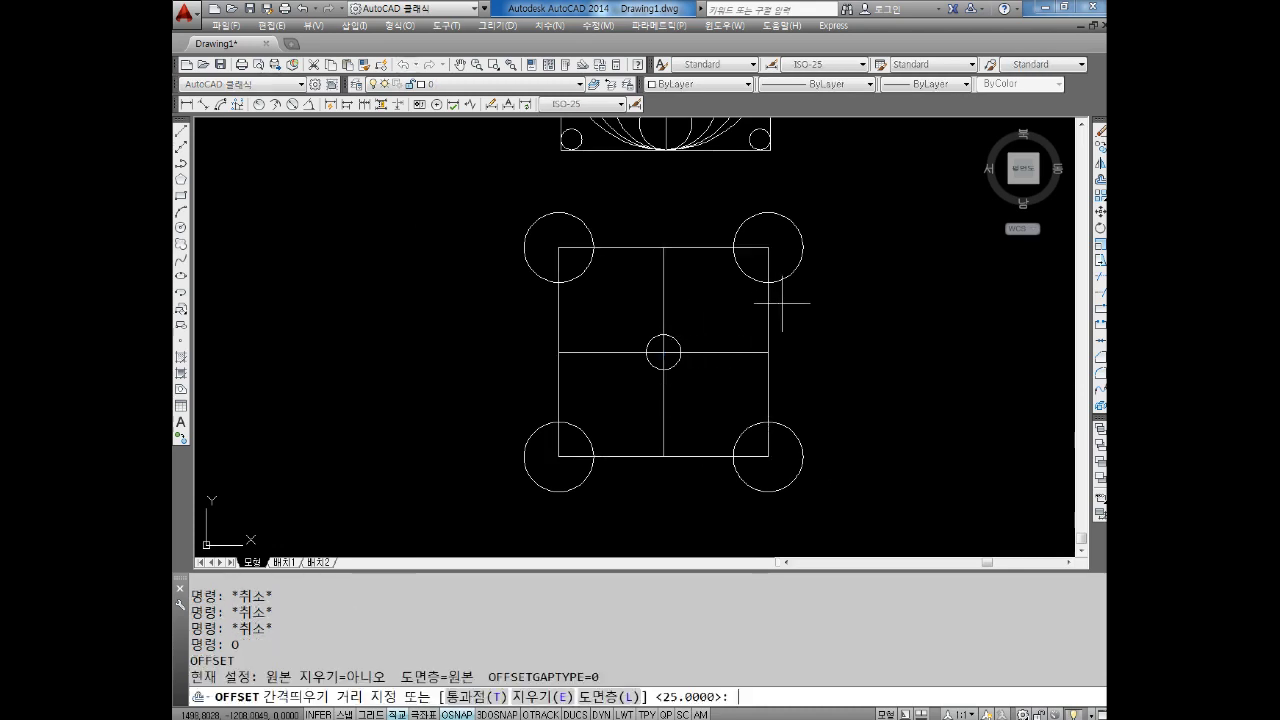
text(5)
key(Return)
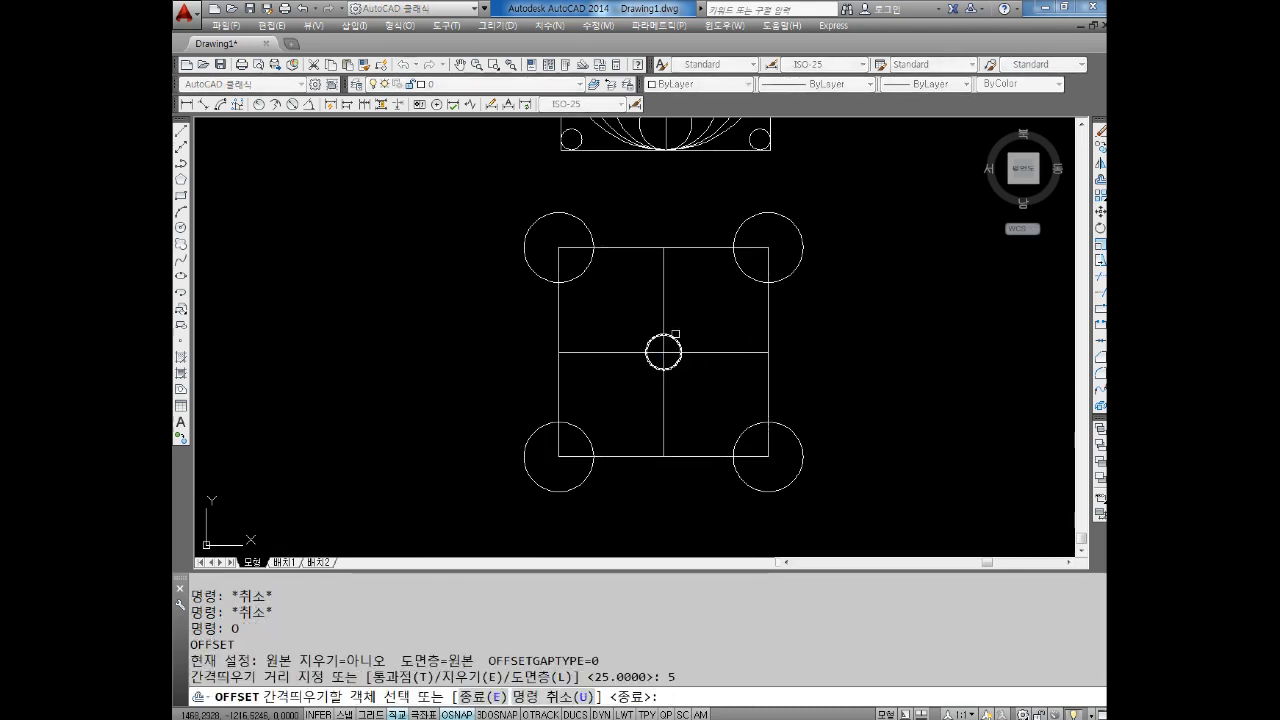
click(676, 334)
click(686, 286)
click(688, 323)
click(698, 292)
key(Escape)
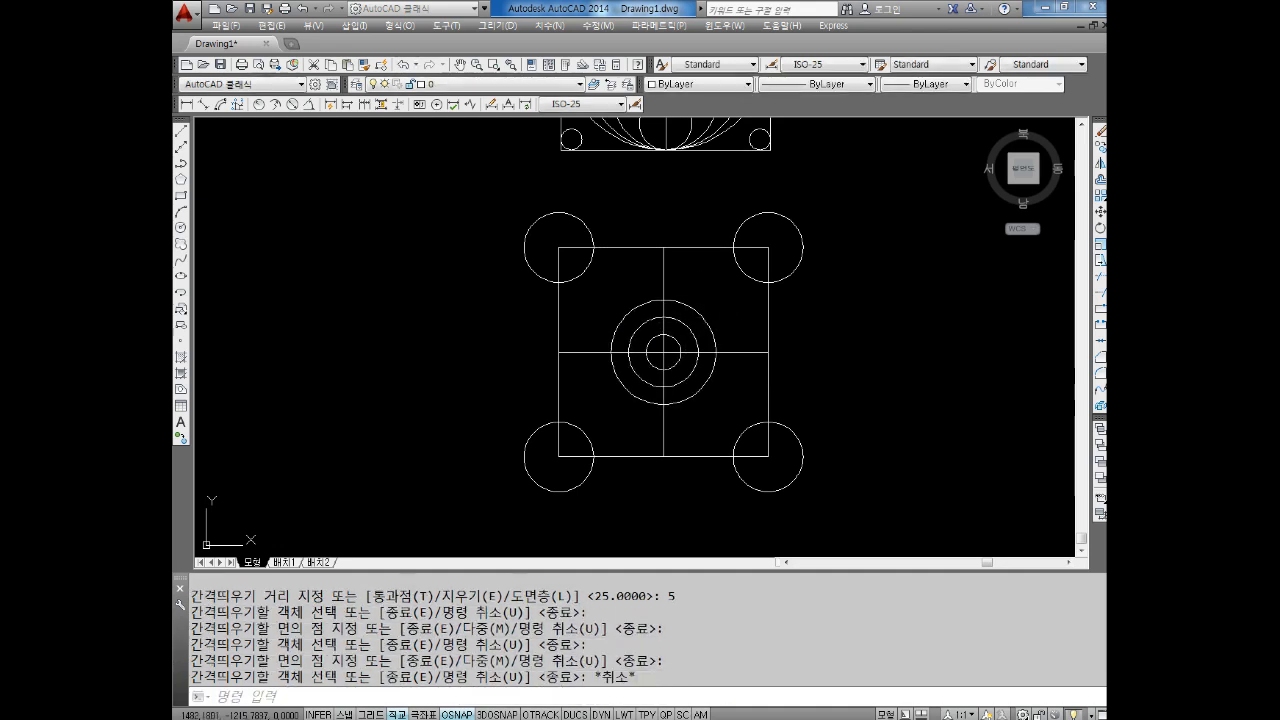
key(Escape)
key(Escape)
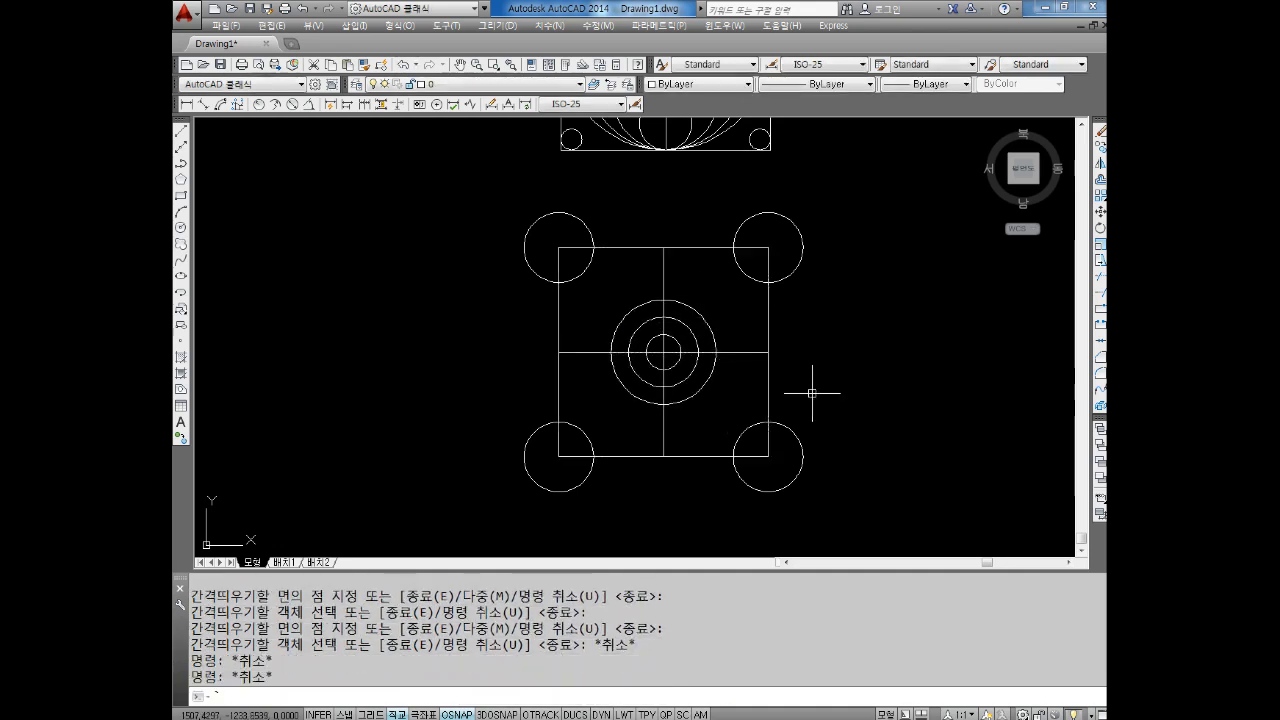
scroll(812, 393, down, 2)
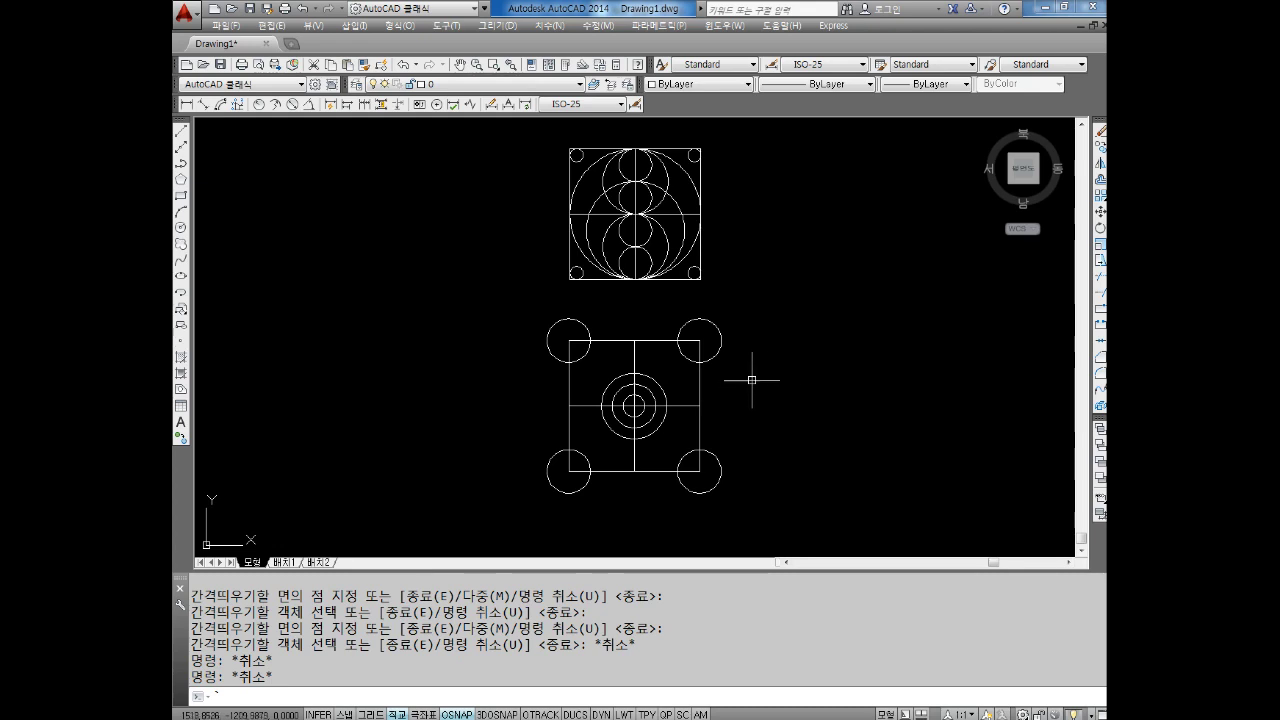
Window-select the circle pattern and the cornered square together and copy both to the right
scroll(638, 240, down, 1)
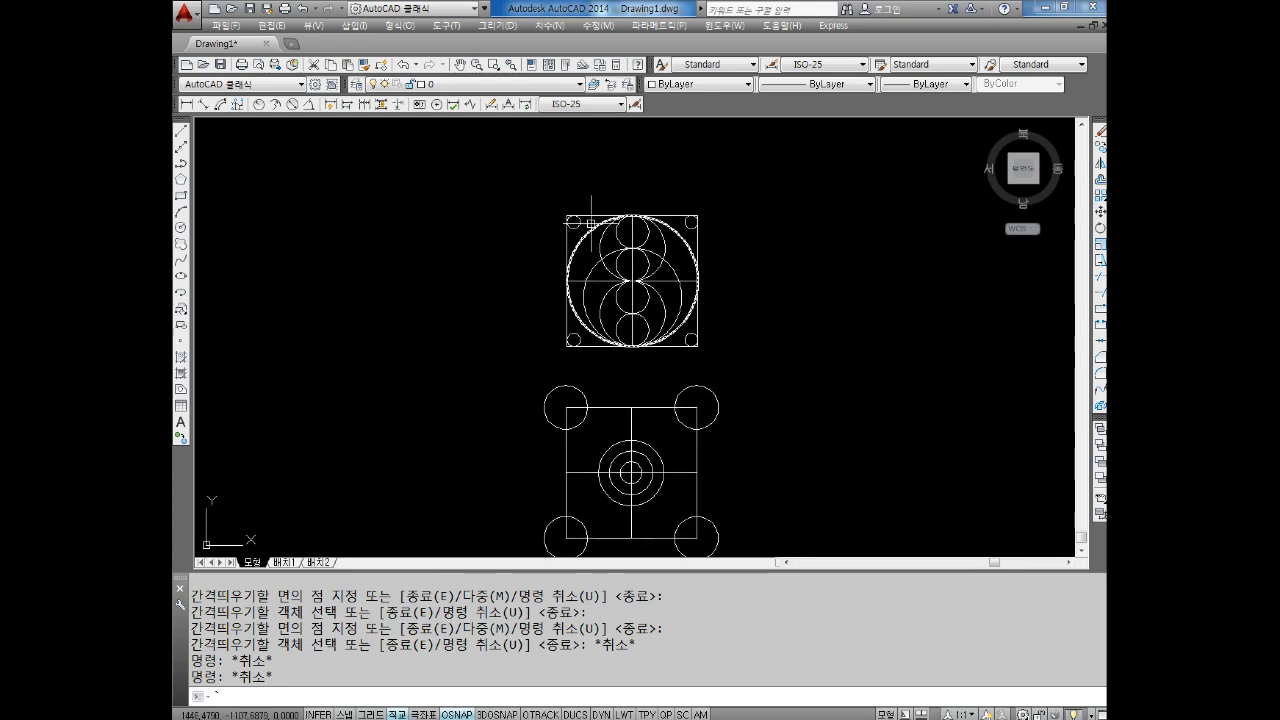
scroll(630, 260, up, 2)
scroll(634, 290, down, 2)
scroll(634, 298, down, 1)
key(Escape)
key(Escape)
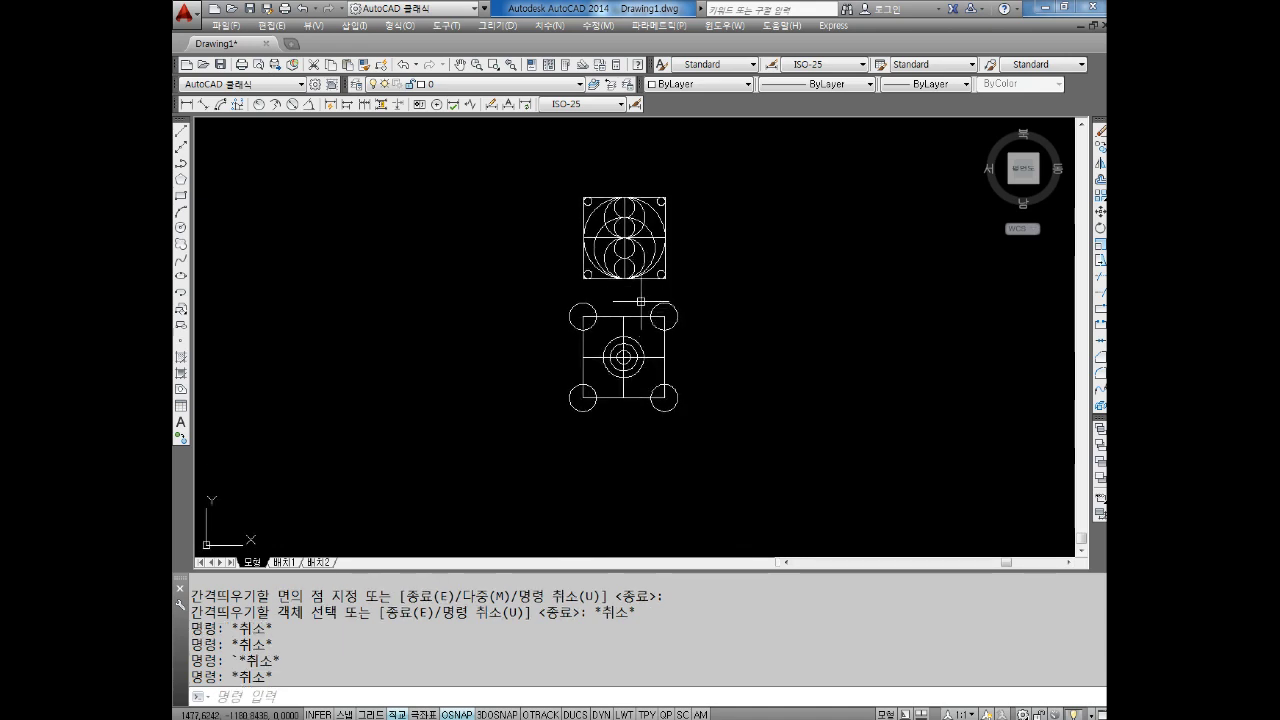
text(co)
key(Return)
click(712, 160)
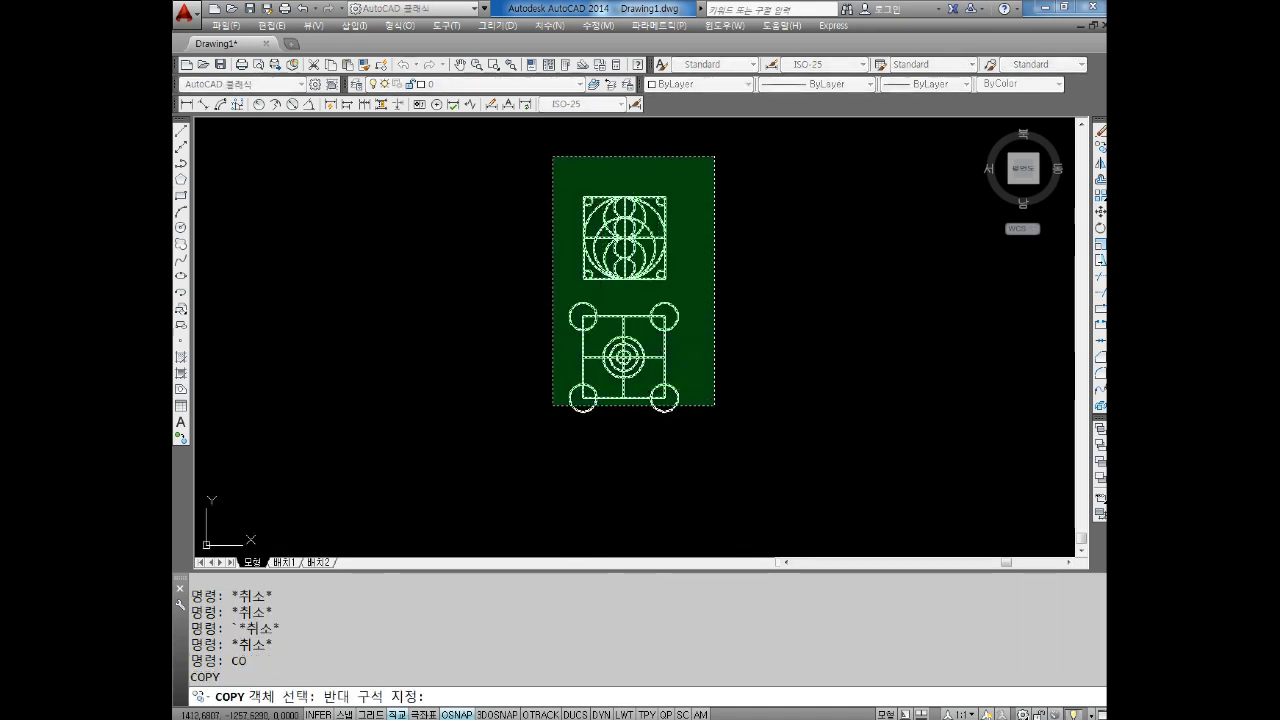
click(552, 414)
key(Return)
click(577, 400)
click(757, 398)
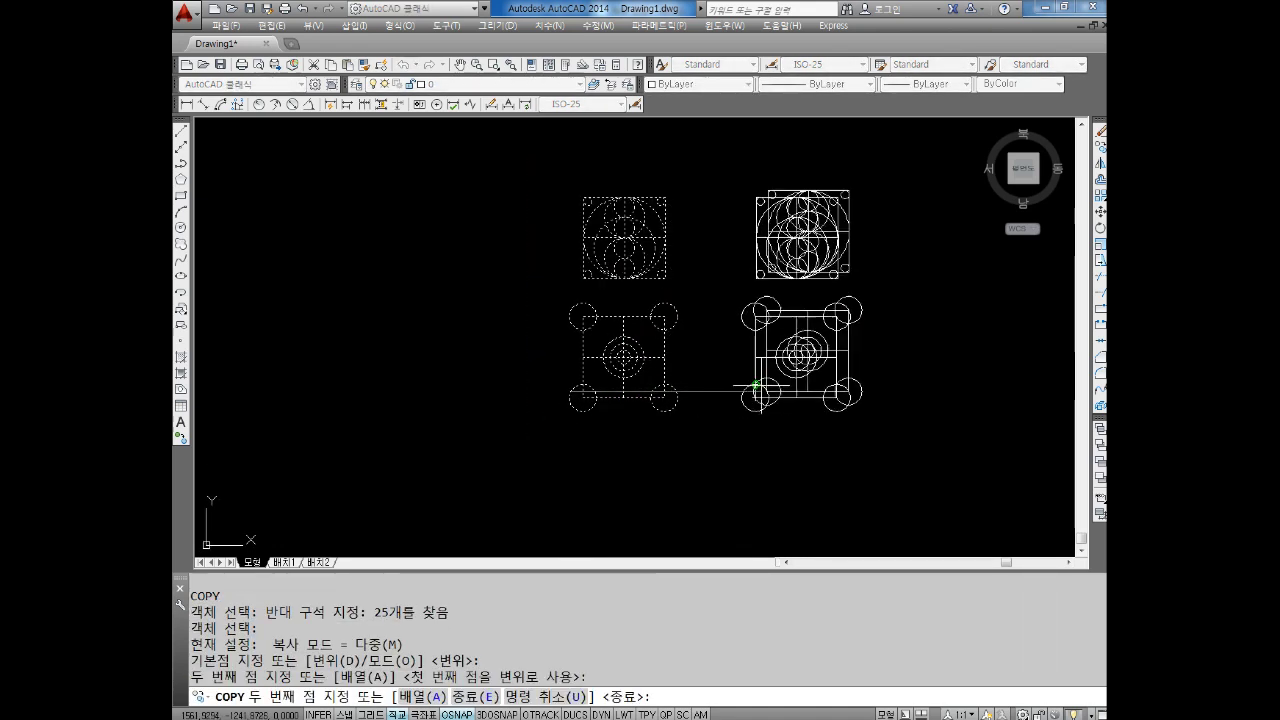
key(Escape)
key(Escape)
middle_drag(820, 336, 760, 380)
scroll(747, 352, up, 2)
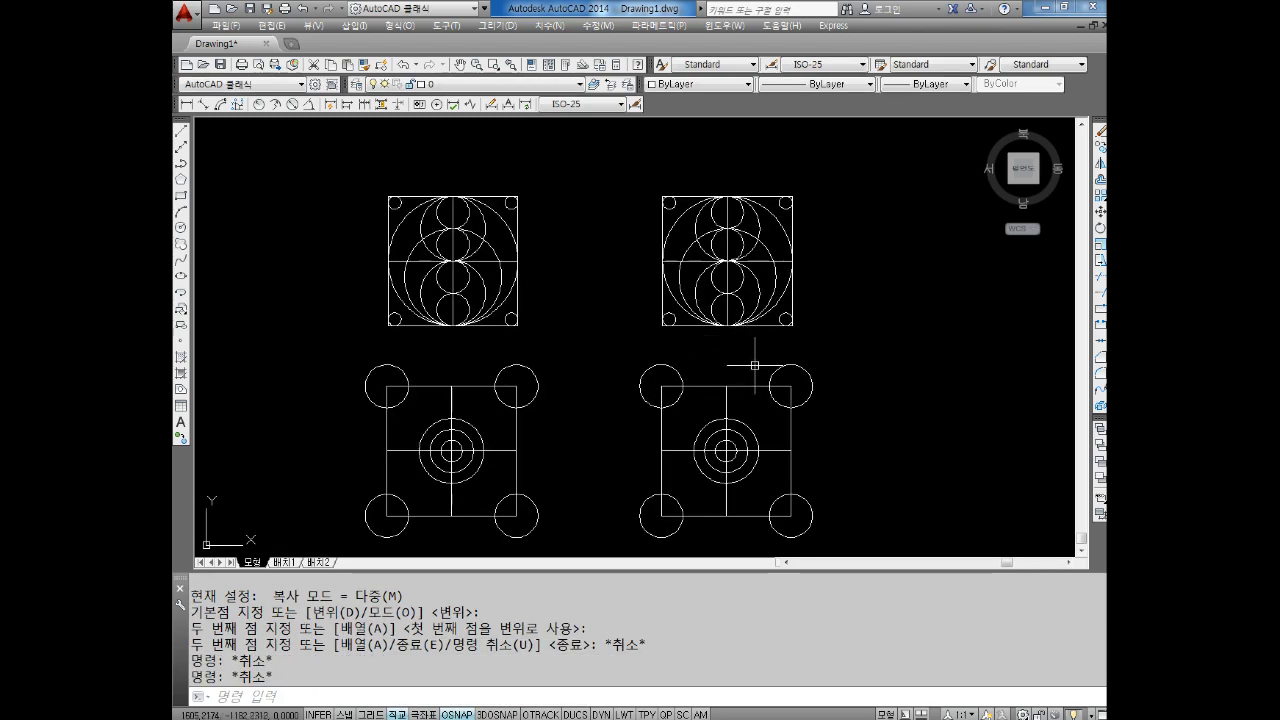
scroll(764, 285, up, 2)
scroll(770, 263, down, 4)
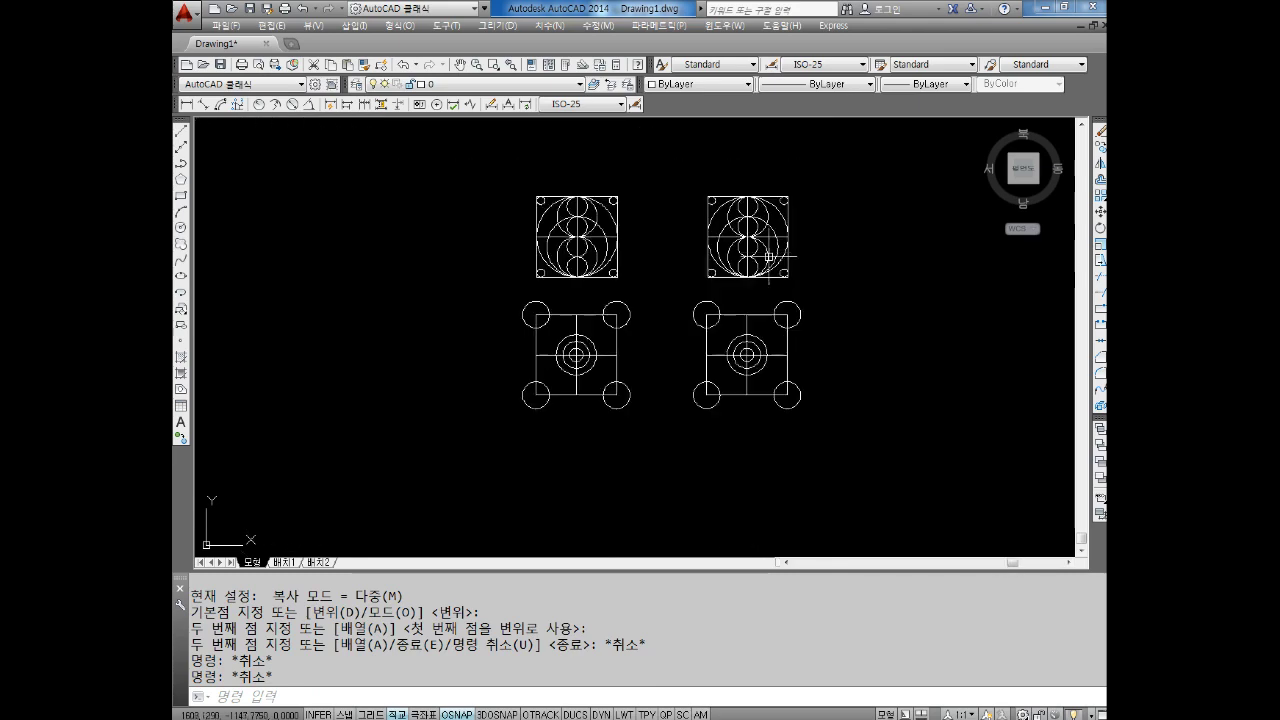
scroll(604, 288, up, 3)
scroll(605, 278, down, 1)
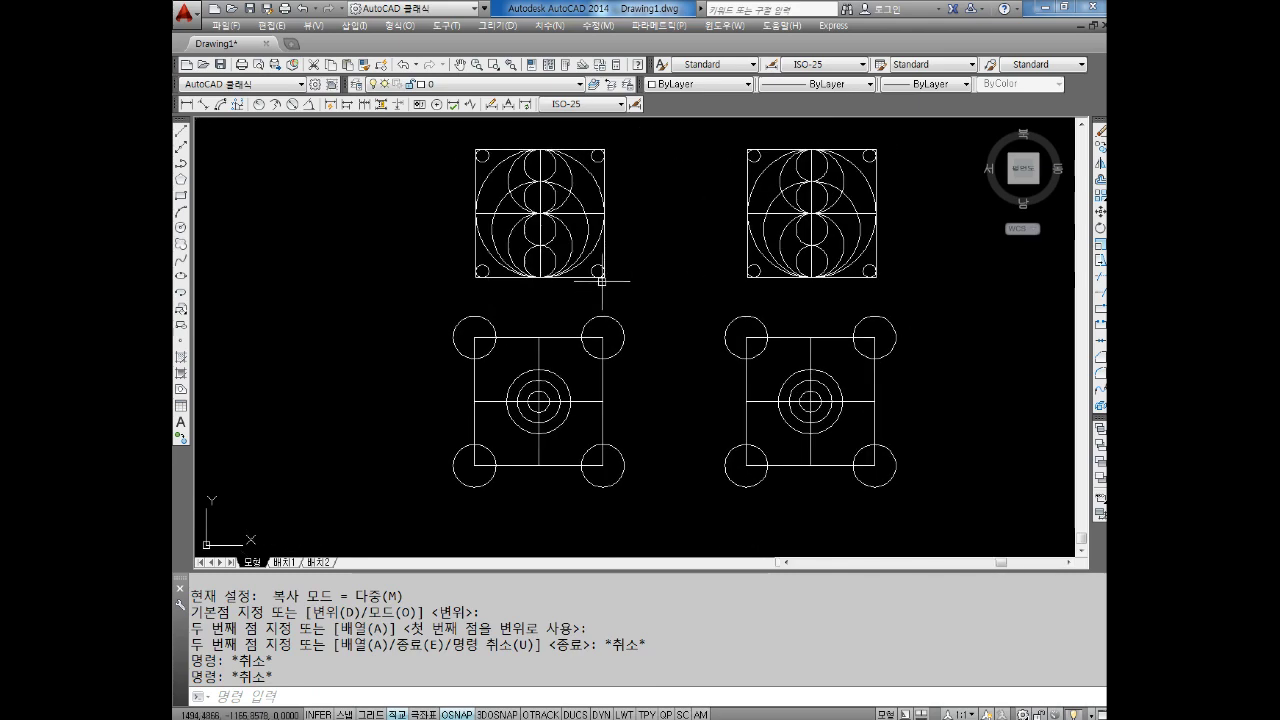
middle_drag(880, 331, 849, 373)
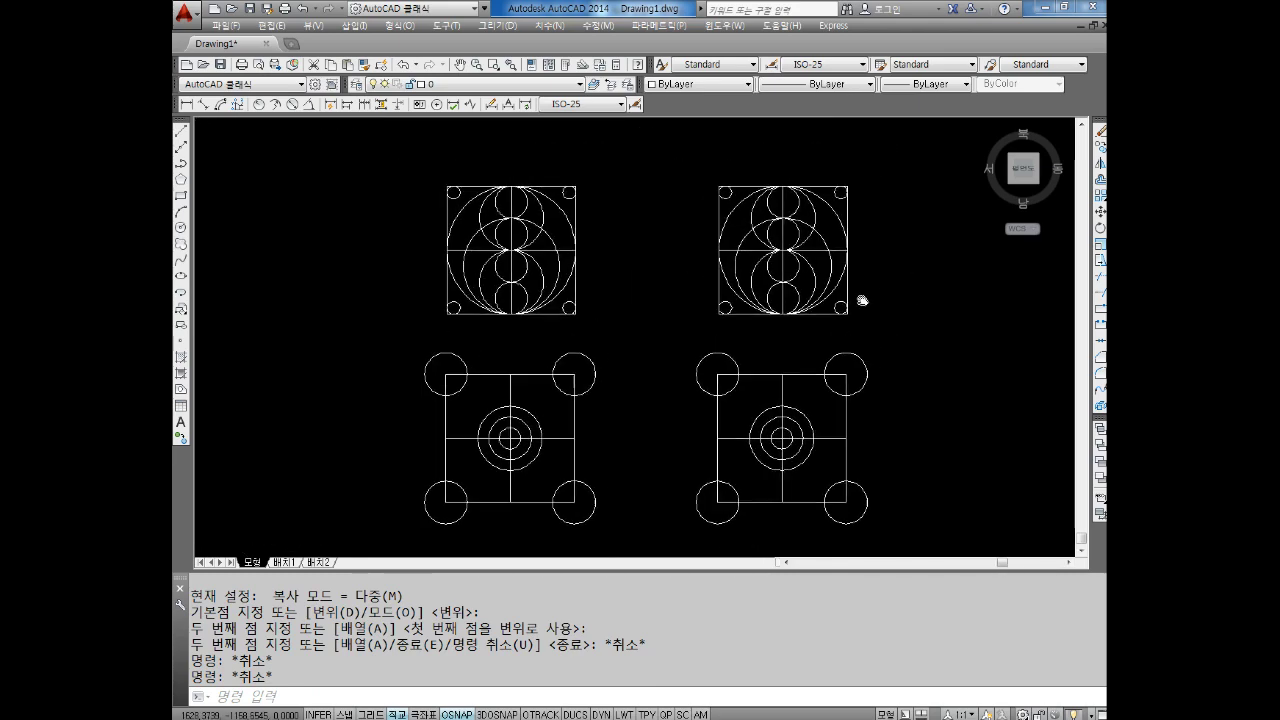
key(Escape)
key(Escape)
Trim the copied pattern's top-left corner lines and circle into a rounded corner
key(Return)
key(Return)
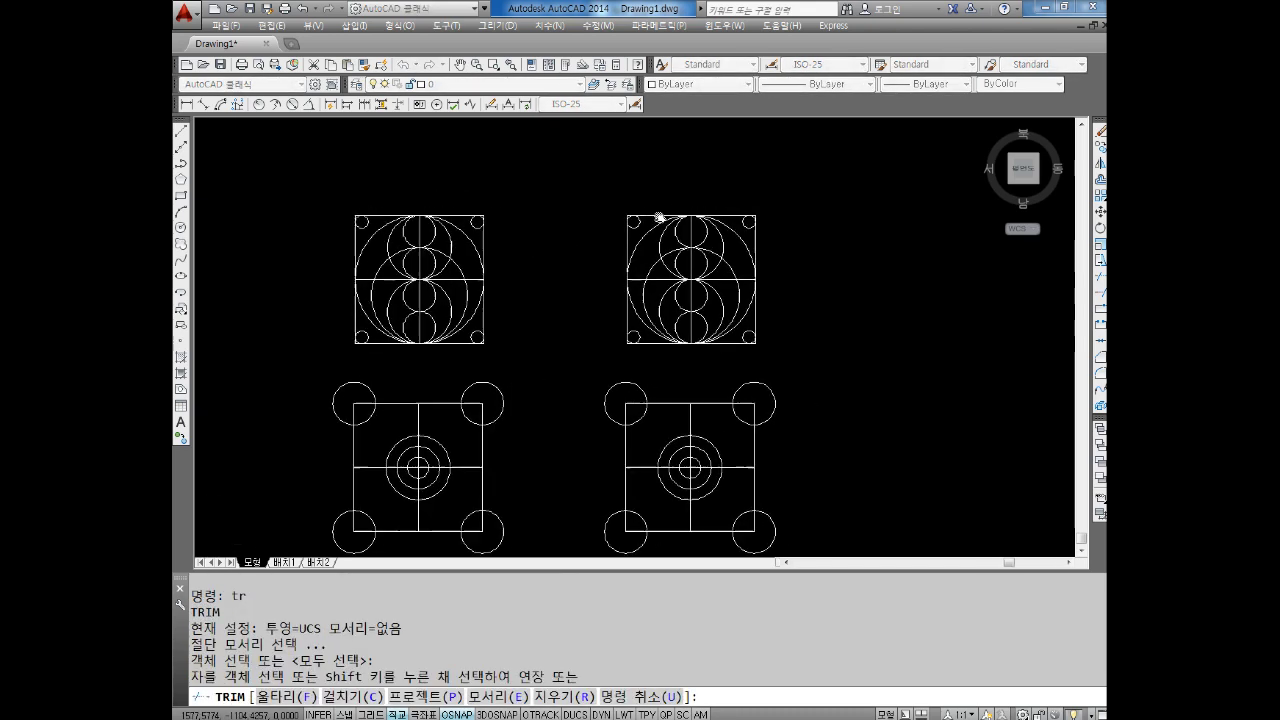
scroll(657, 214, up, 4)
scroll(669, 234, up, 3)
click(369, 321)
click(332, 353)
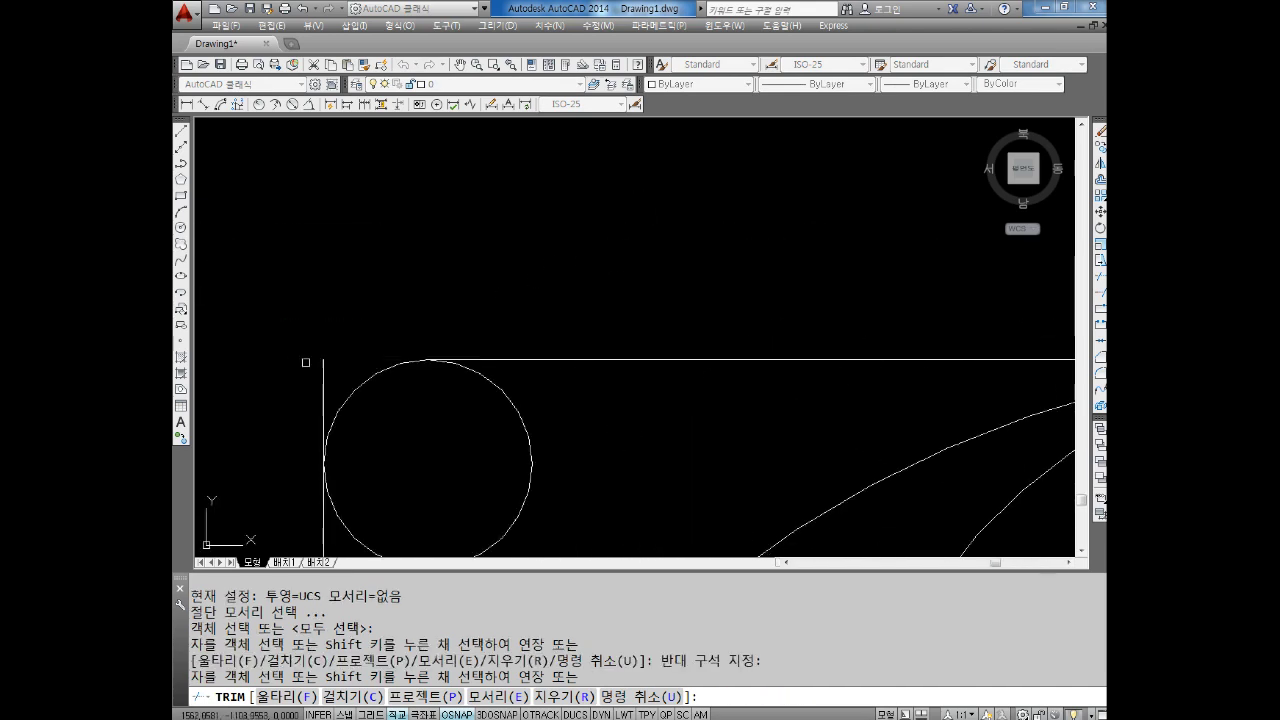
click(312, 302)
click(274, 384)
click(330, 331)
click(296, 379)
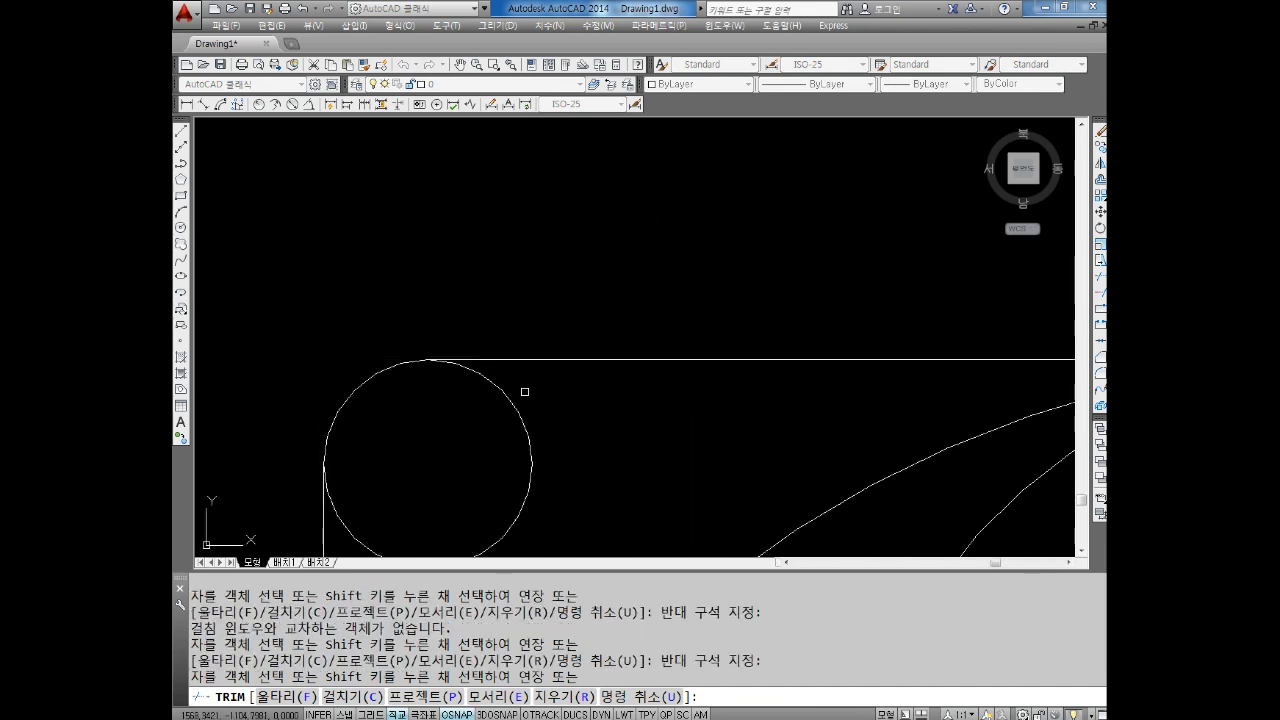
scroll(523, 386, down, 3)
click(514, 357)
click(530, 340)
scroll(538, 321, down, 3)
scroll(660, 309, up, 3)
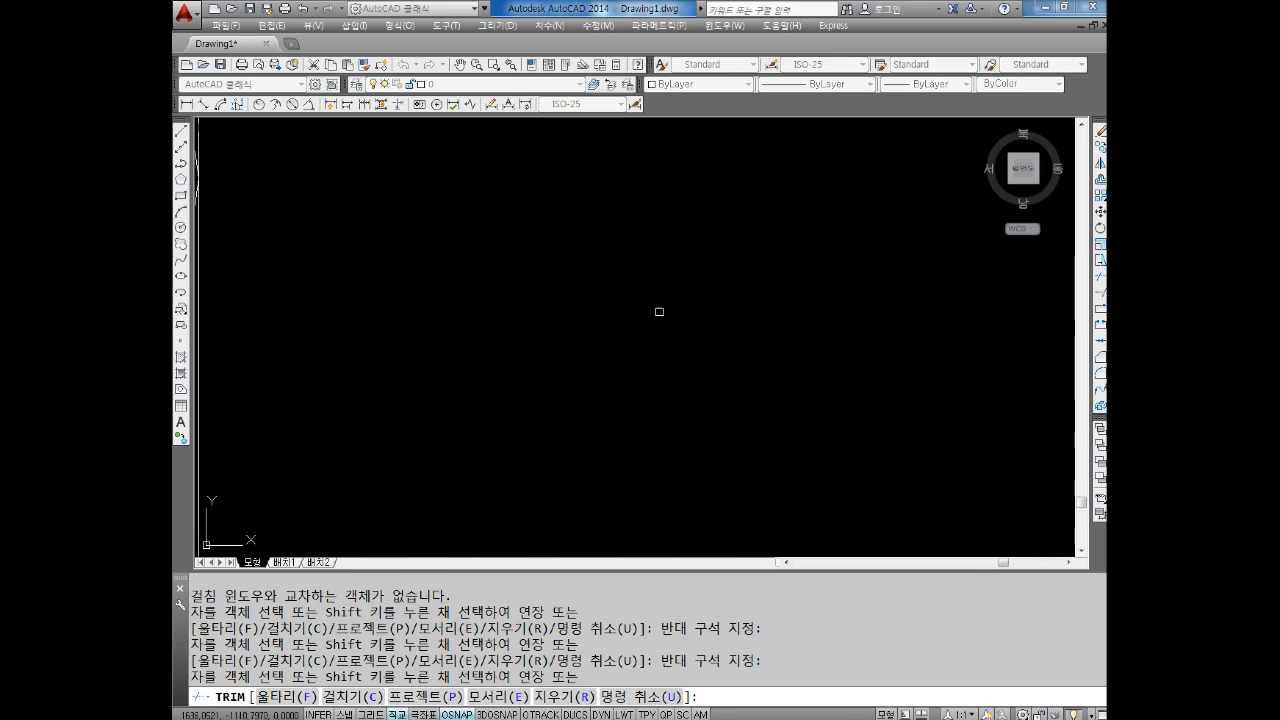
scroll(703, 283, up, 2)
Trim the top-right corner's vertical line and excess circle
click(735, 352)
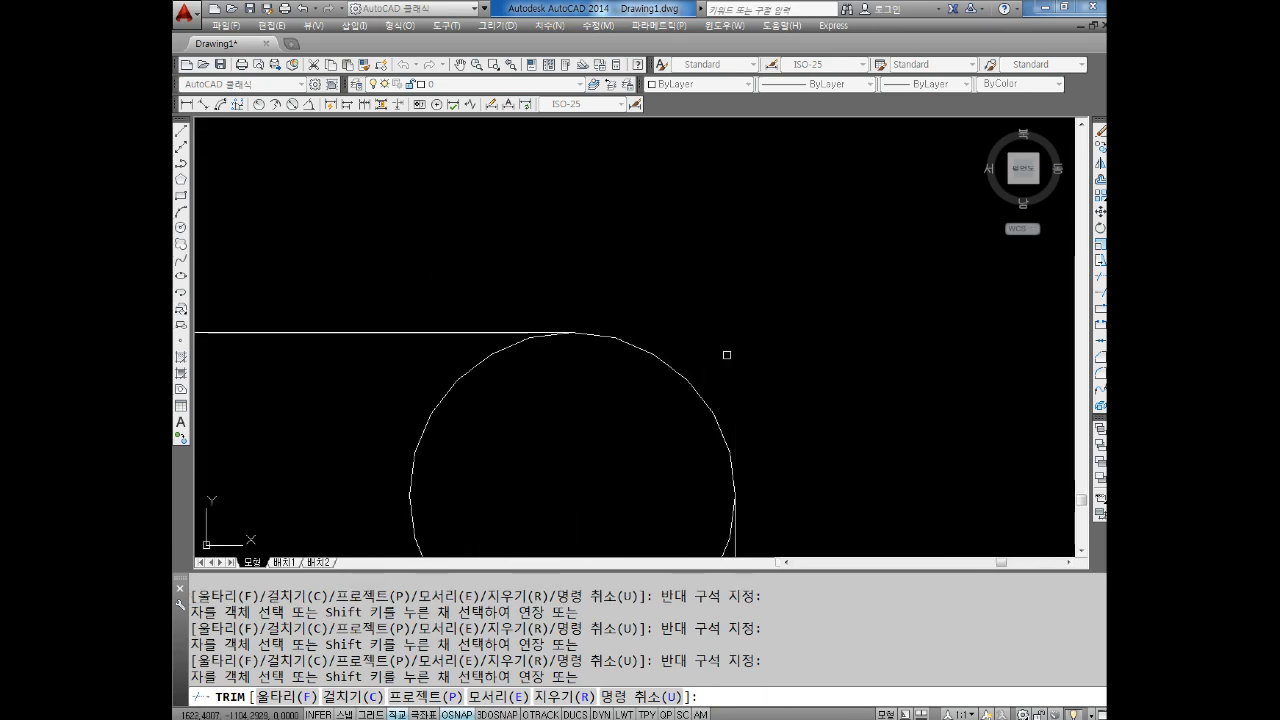
scroll(726, 354, down, 3)
click(625, 440)
scroll(678, 291, down, 2)
scroll(515, 450, up, 2)
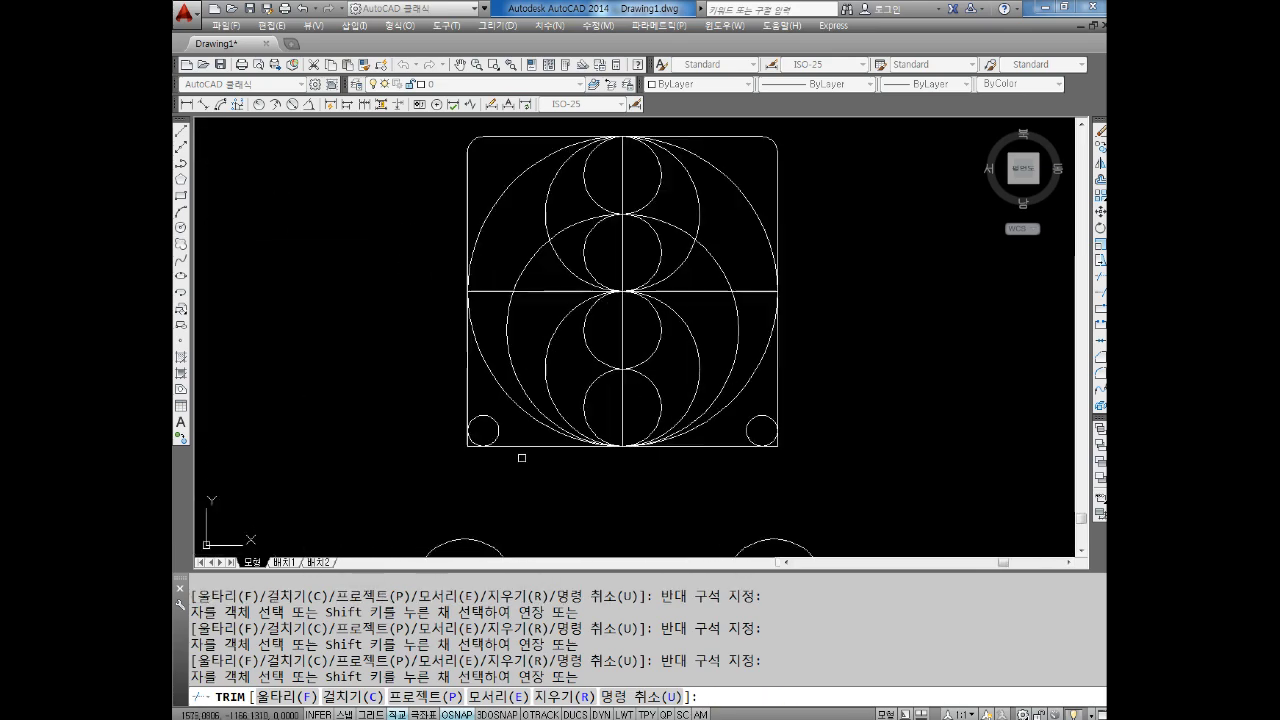
scroll(457, 409, up, 2)
scroll(518, 444, up, 2)
Trim the bottom-left corner's lines to round that corner
click(511, 340)
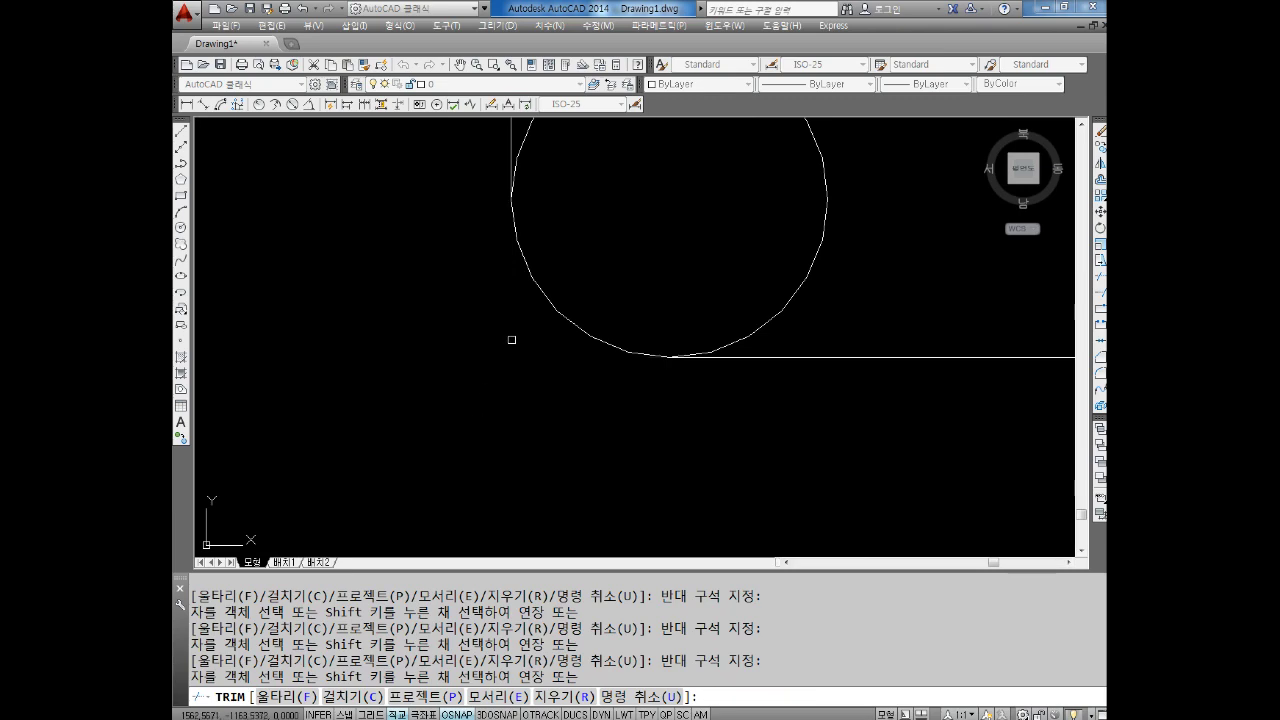
scroll(660, 390, up, 1)
scroll(620, 440, down, 1)
click(710, 300)
scroll(690, 305, down, 2)
scroll(728, 300, down, 3)
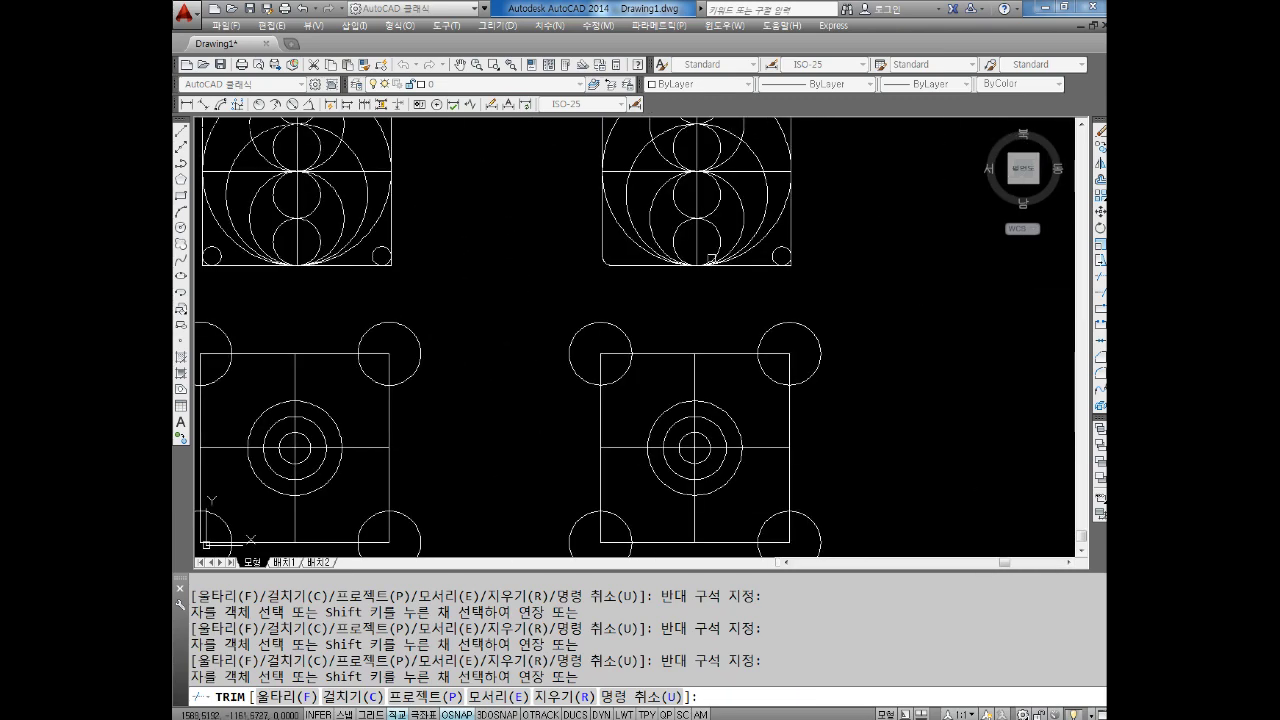
scroll(728, 300, up, 1)
scroll(728, 300, up, 2)
scroll(737, 349, up, 2)
Trim the bottom-right corner's lines and leftover circle into a rounded corner
middle_drag(737, 349, 704, 259)
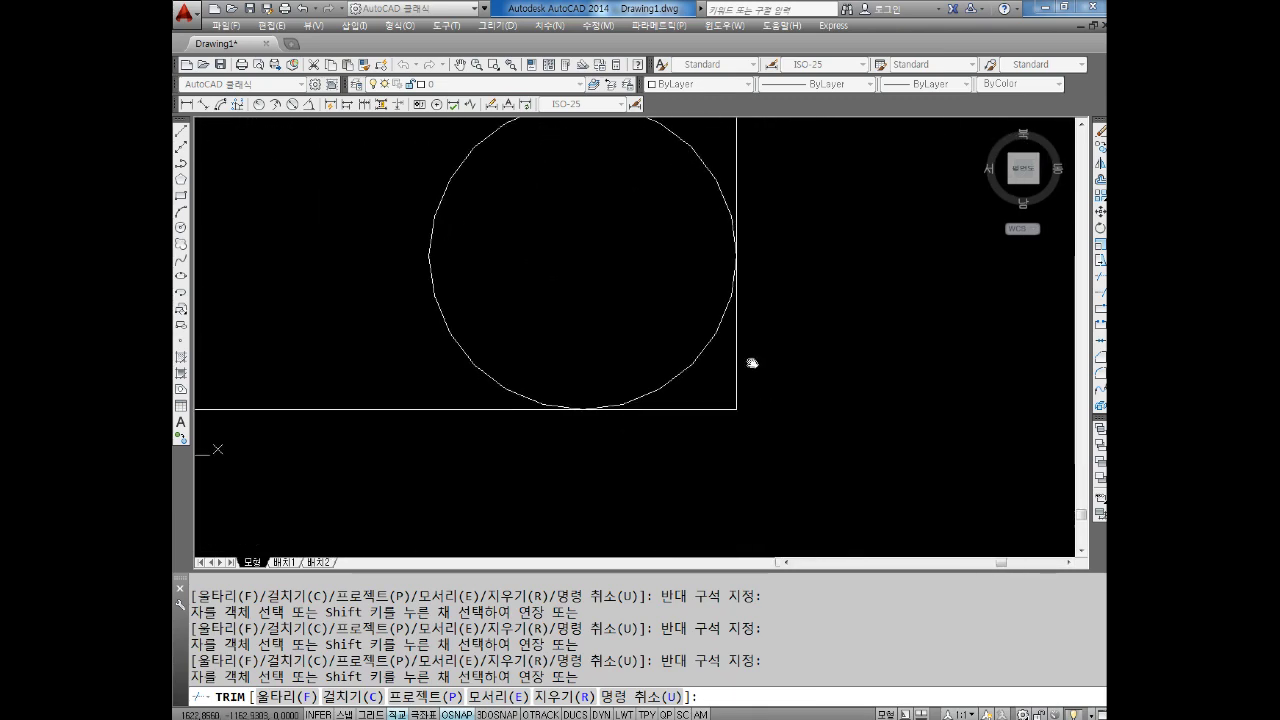
click(752, 352)
click(705, 433)
scroll(700, 410, down, 2)
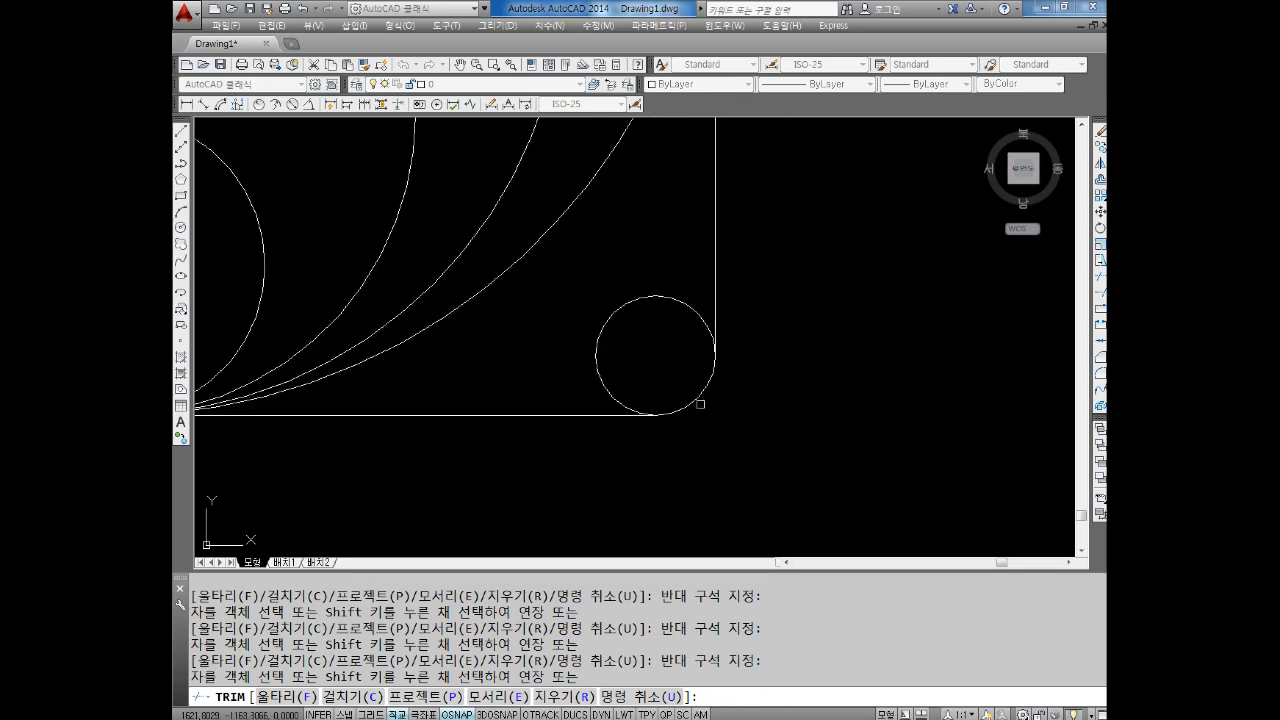
click(656, 243)
click(640, 302)
scroll(623, 314, down, 2)
scroll(623, 314, down, 3)
scroll(623, 314, up, 7)
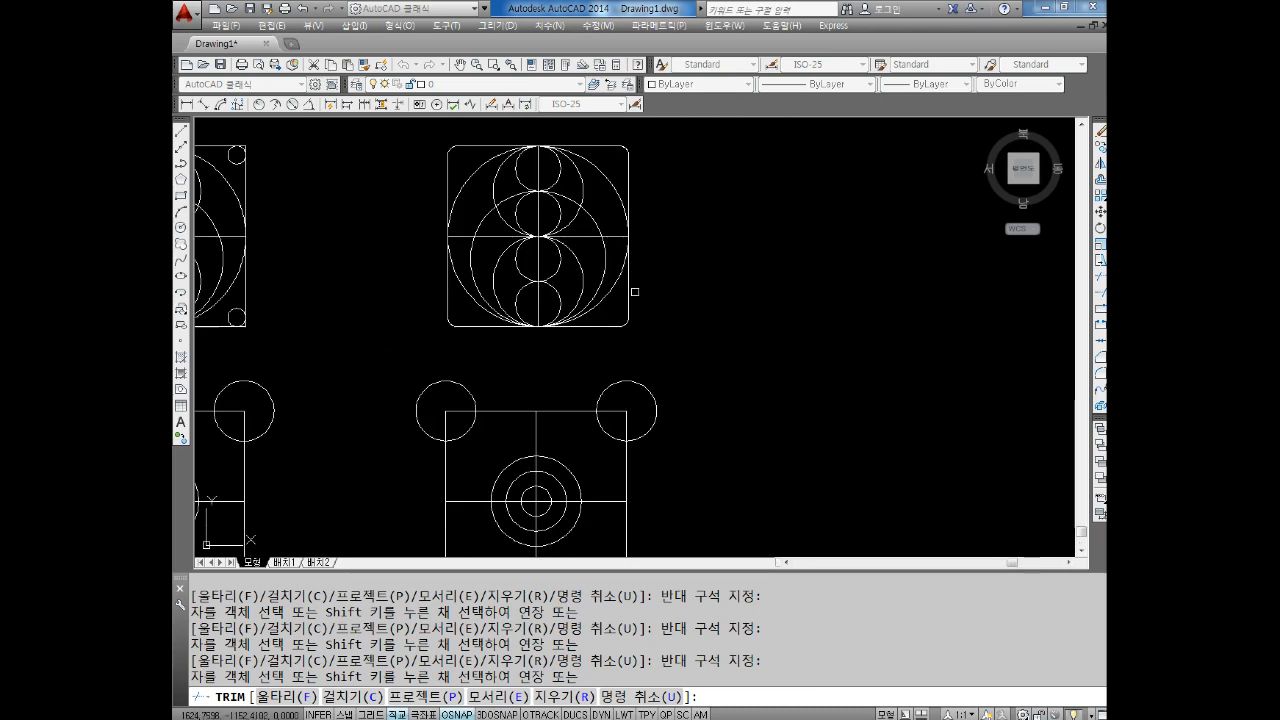
scroll(614, 309, down, 1)
scroll(614, 309, down, 1)
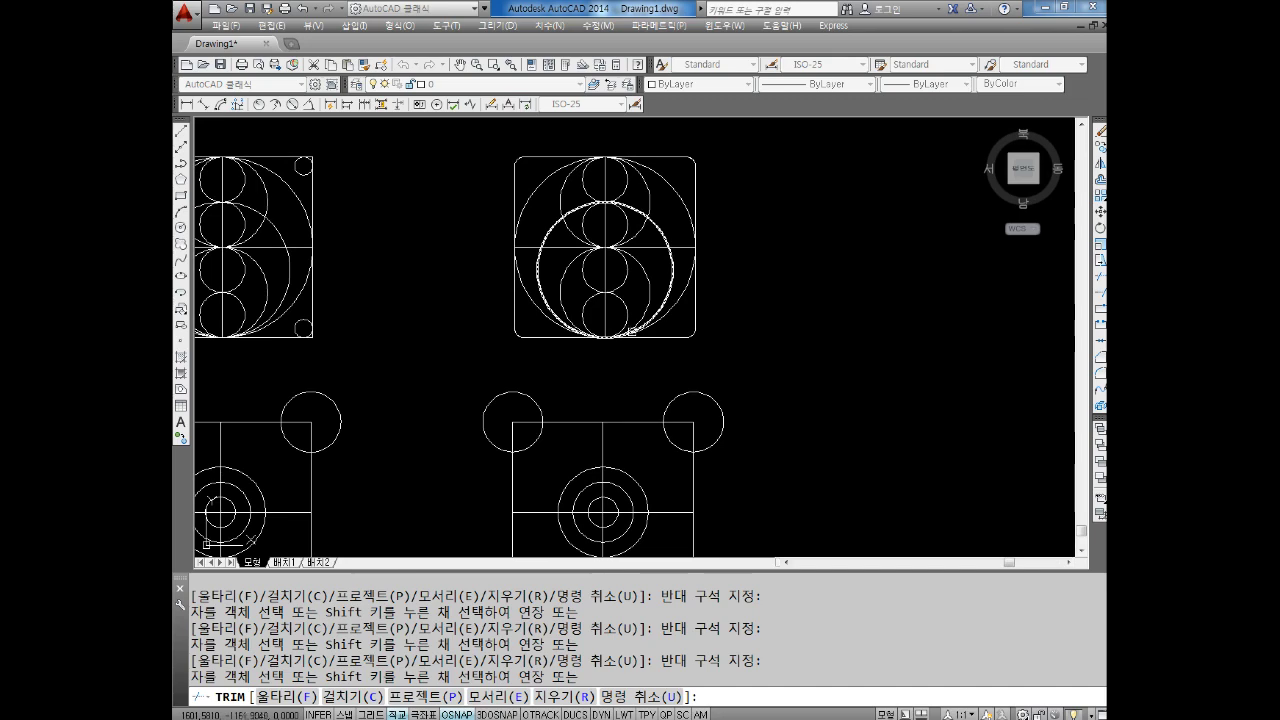
middle_drag(585, 345, 601, 378)
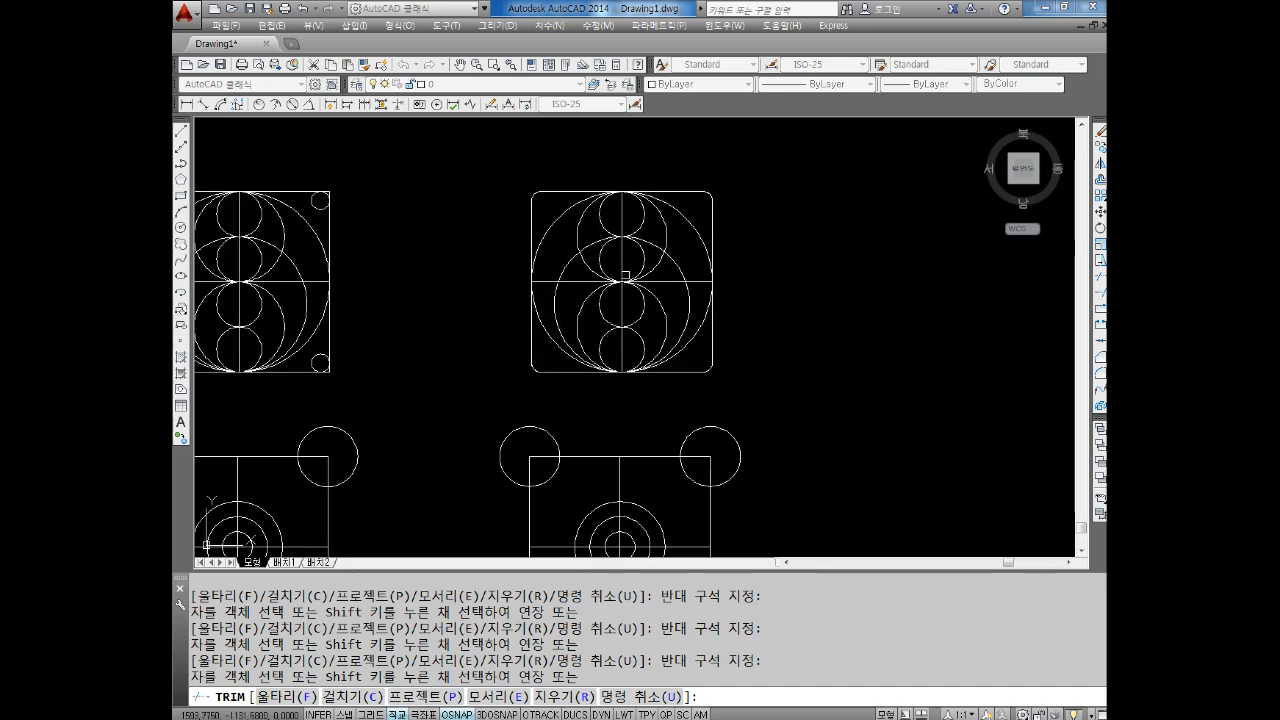
Trim the inner arcs and upper vertical line segment into an S-curve
scroll(625, 274, up, 4)
middle_drag(623, 257, 617, 385)
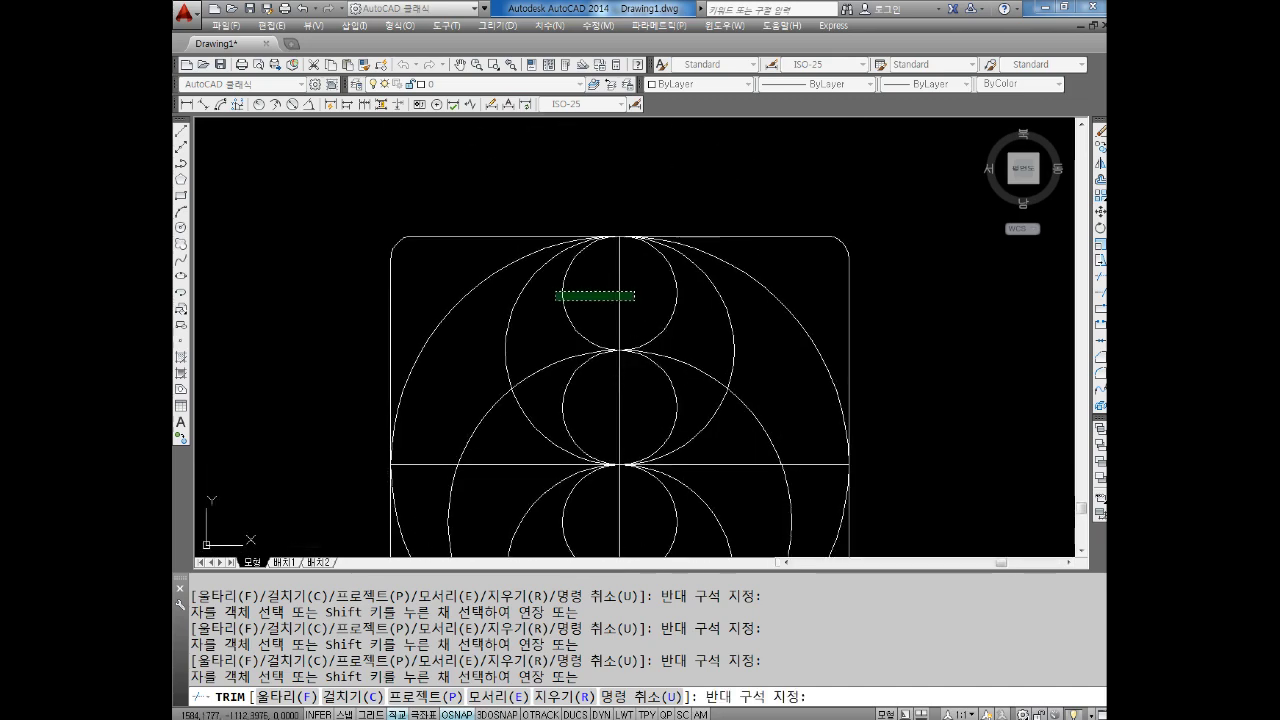
click(555, 296)
middle_drag(620, 366, 620, 311)
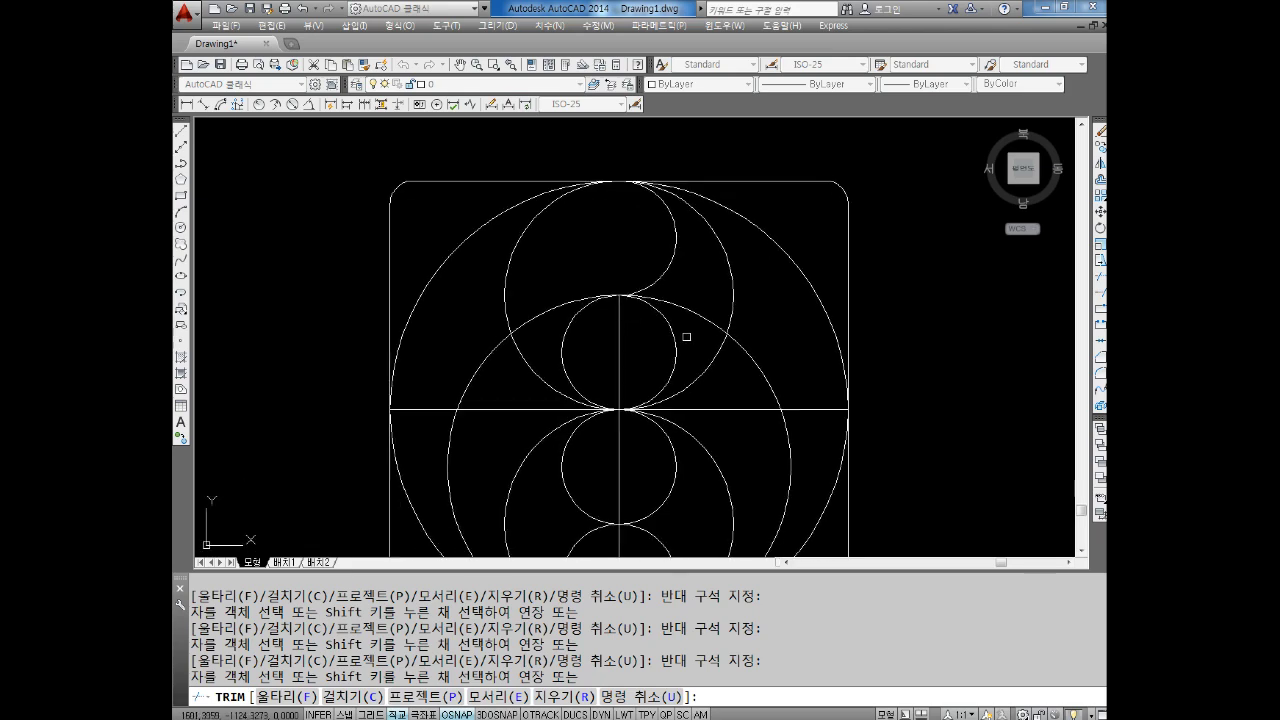
click(686, 337)
click(610, 363)
scroll(630, 300, down, 2)
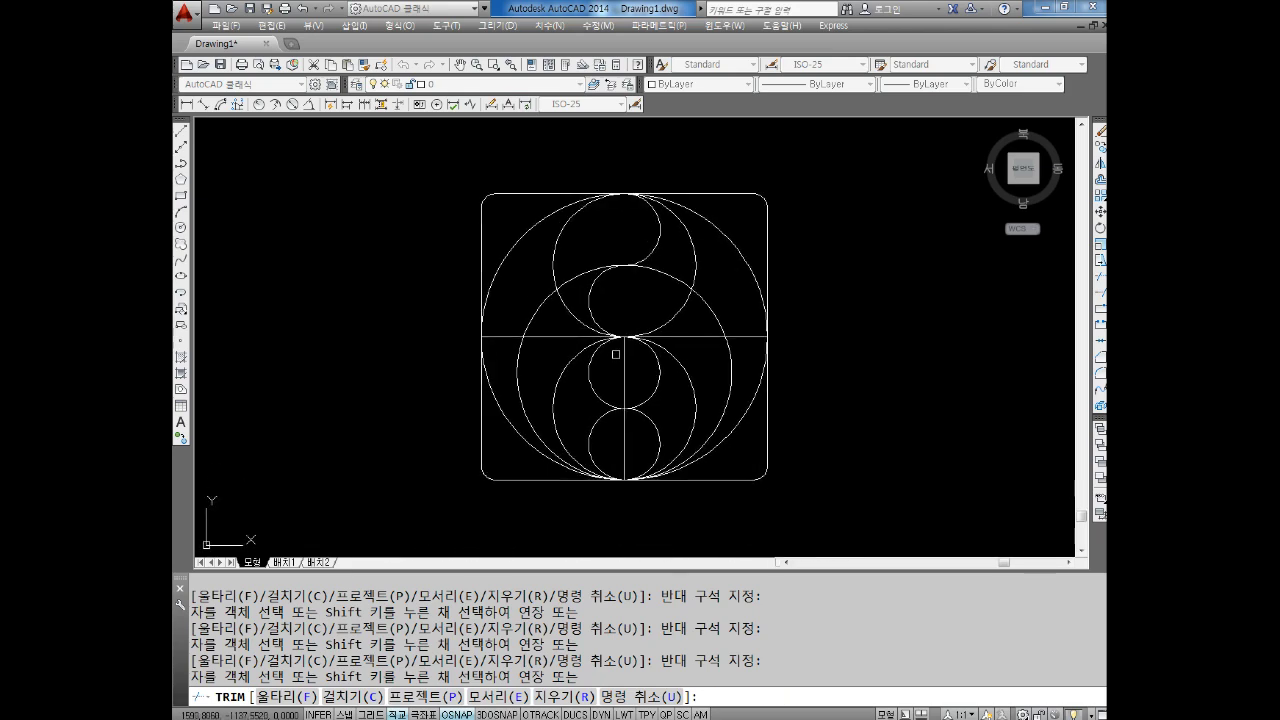
scroll(638, 365, up, 2)
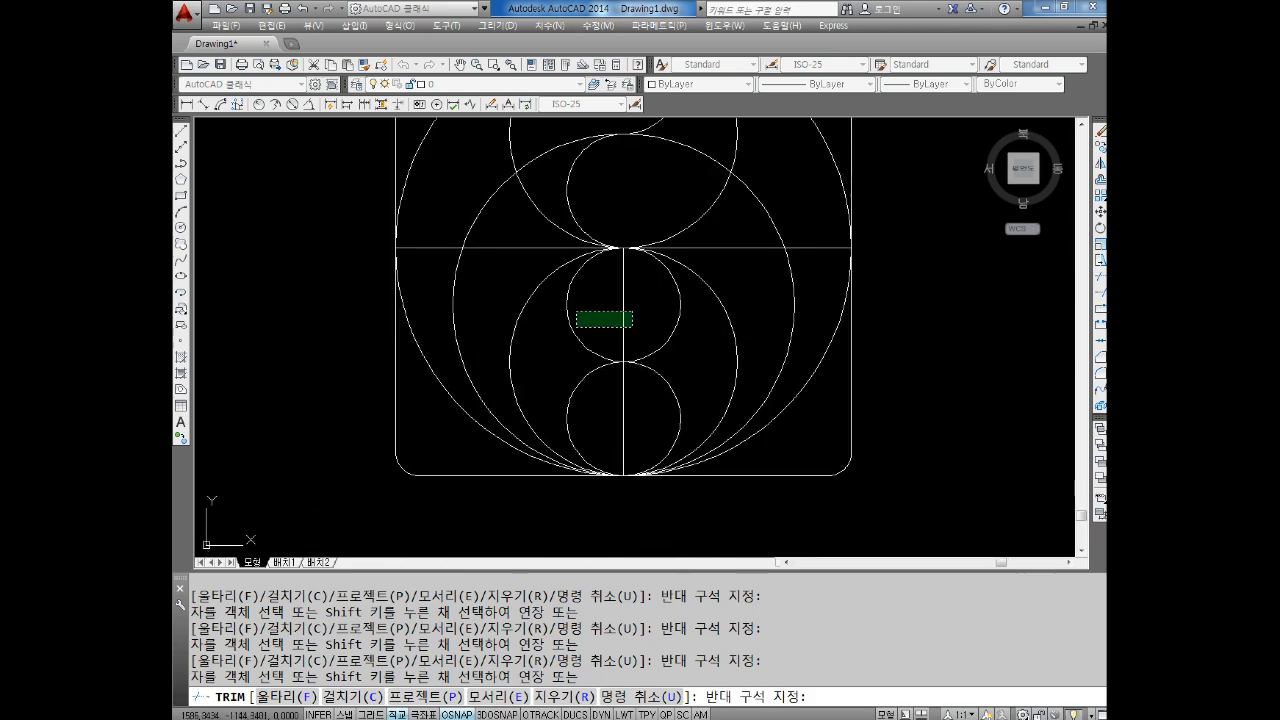
click(576, 327)
click(687, 389)
click(634, 418)
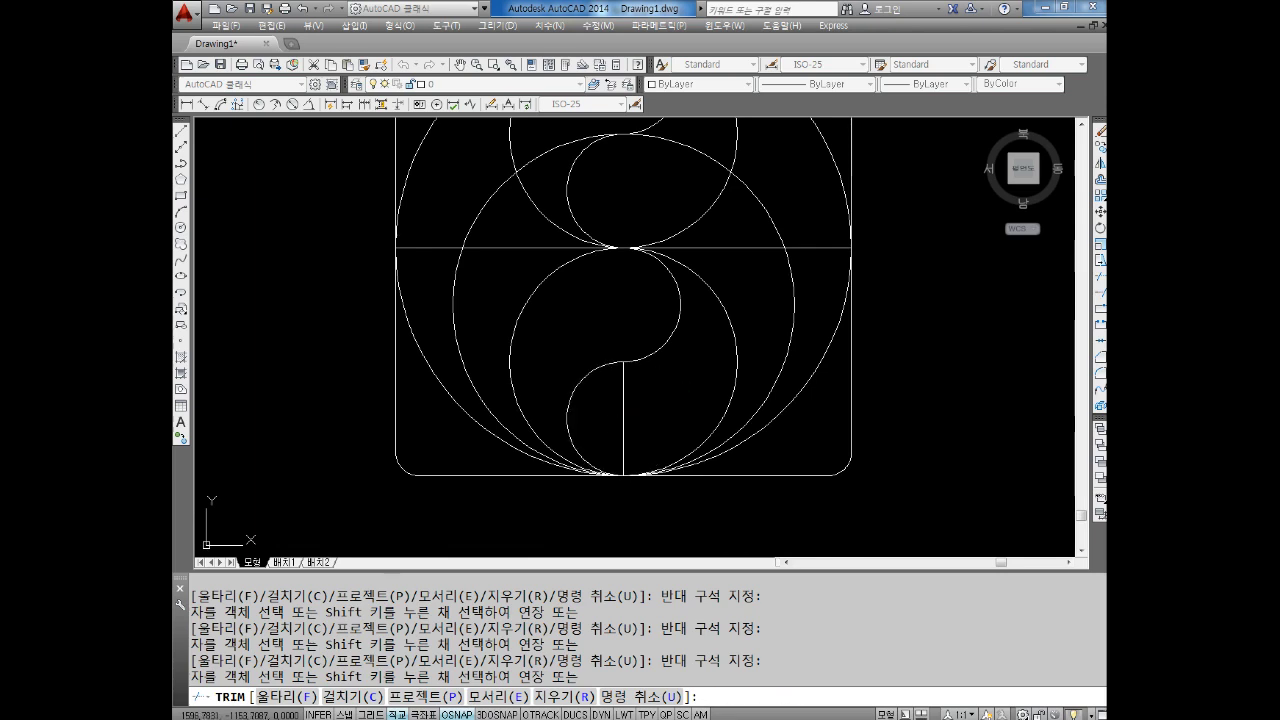
scroll(622, 419, down, 2)
scroll(630, 402, up, 2)
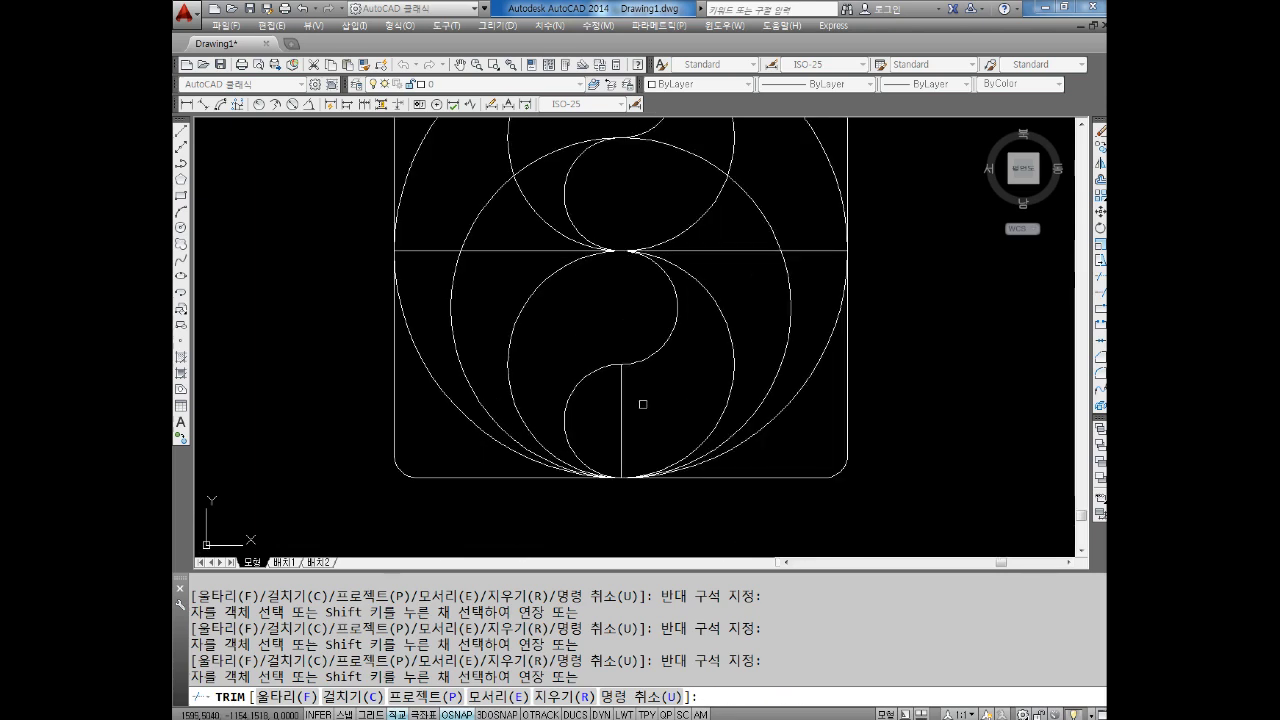
Delete the remaining vertical centre line from the copied pattern
key(Escape)
click(629, 403)
click(617, 423)
key(Delete)
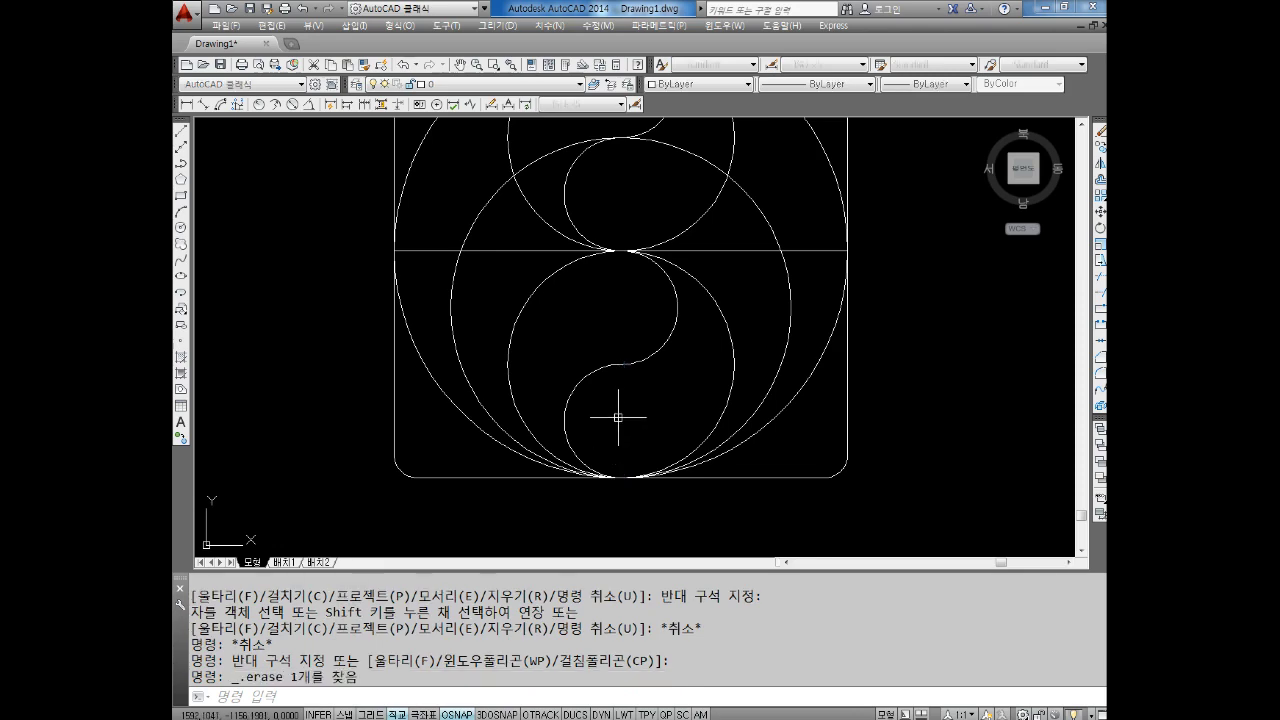
scroll(636, 340, down, 5)
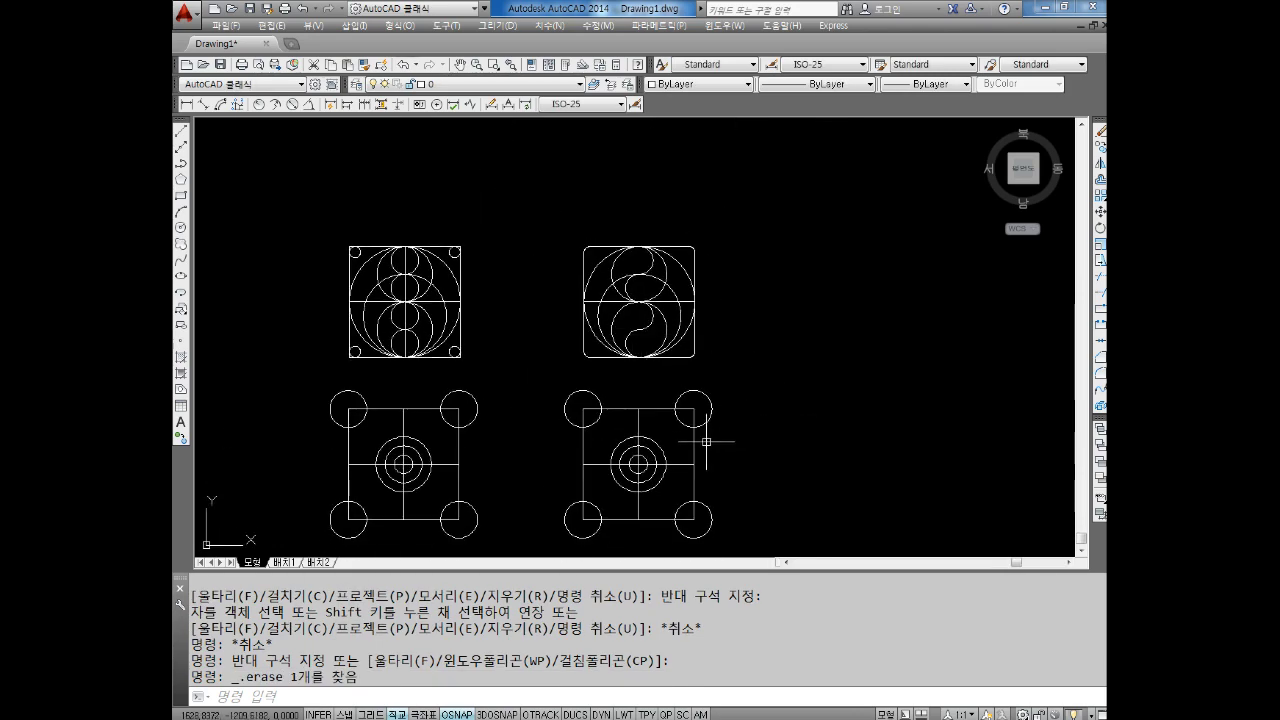
scroll(650, 440, up, 2)
Trim the right figure's four corner circles into concave inside arcs, using all objects as edges
key(Escape)
key(Escape)
text(tre)
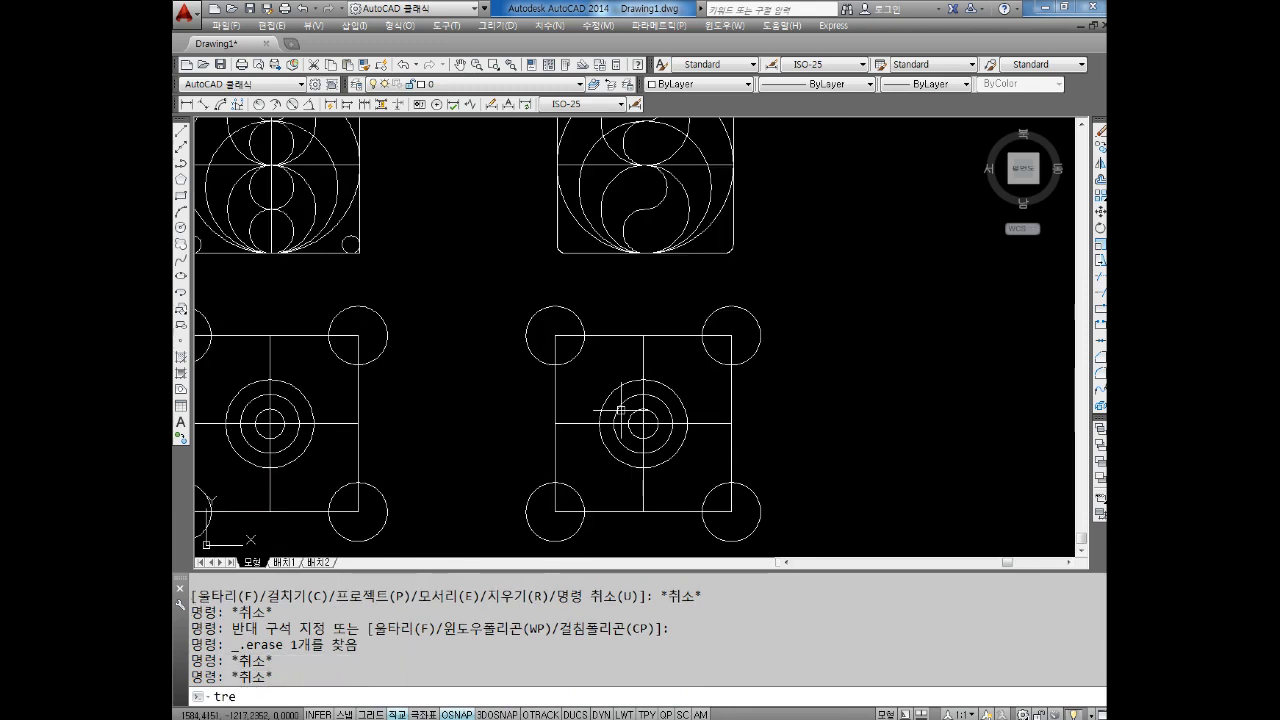
key(Return)
key(Return)
key(Escape)
key(Escape)
text(tr)
key(Return)
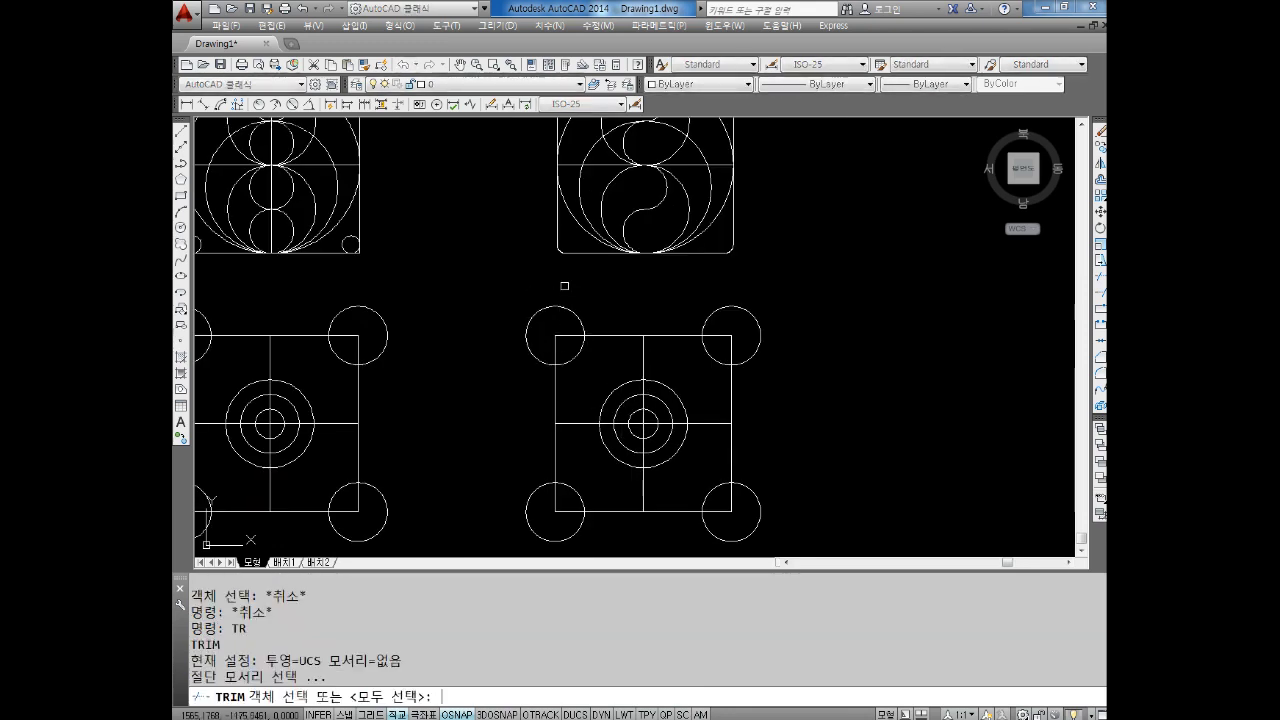
key(Return)
click(527, 328)
click(566, 317)
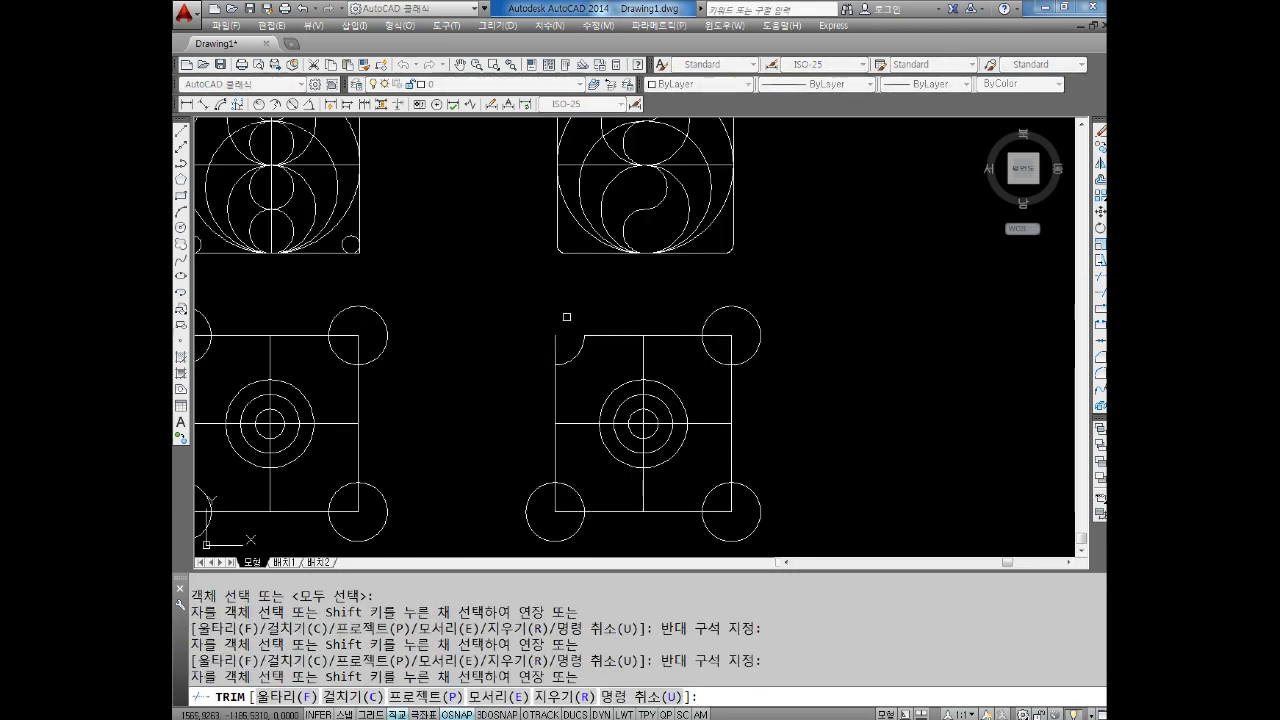
click(777, 287)
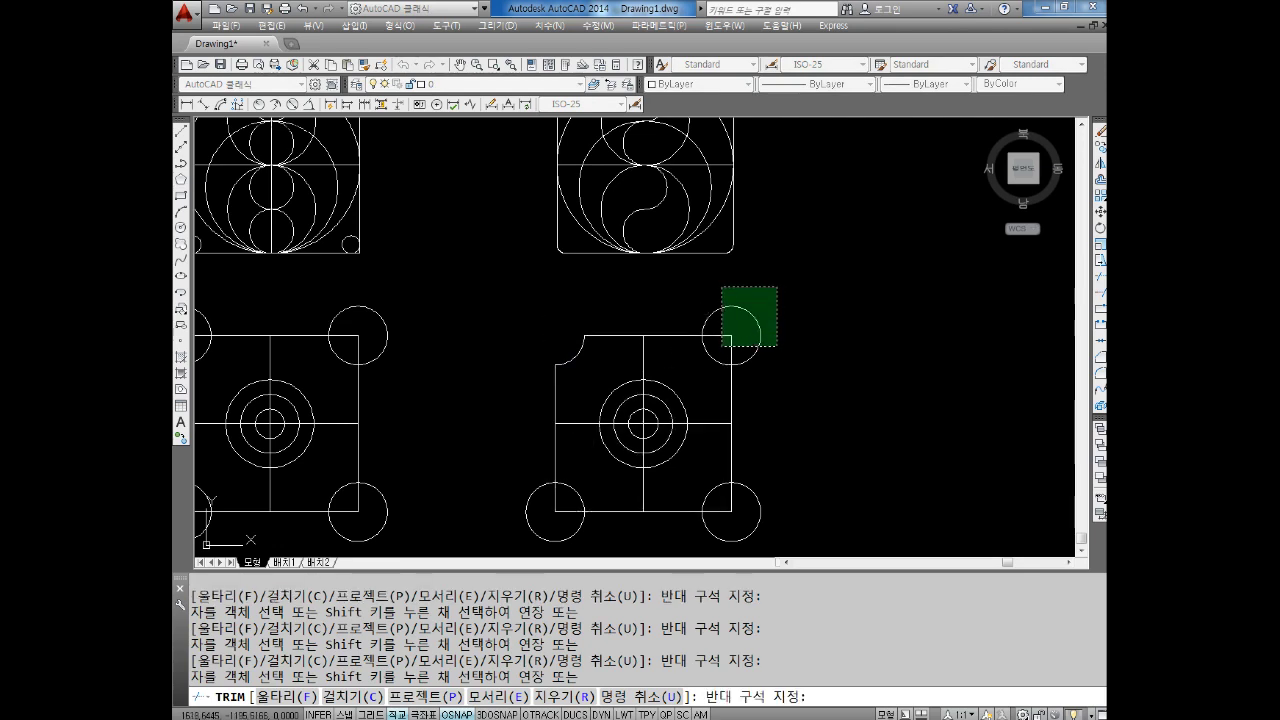
middle_drag(737, 377, 725, 291)
click(831, 449)
click(734, 428)
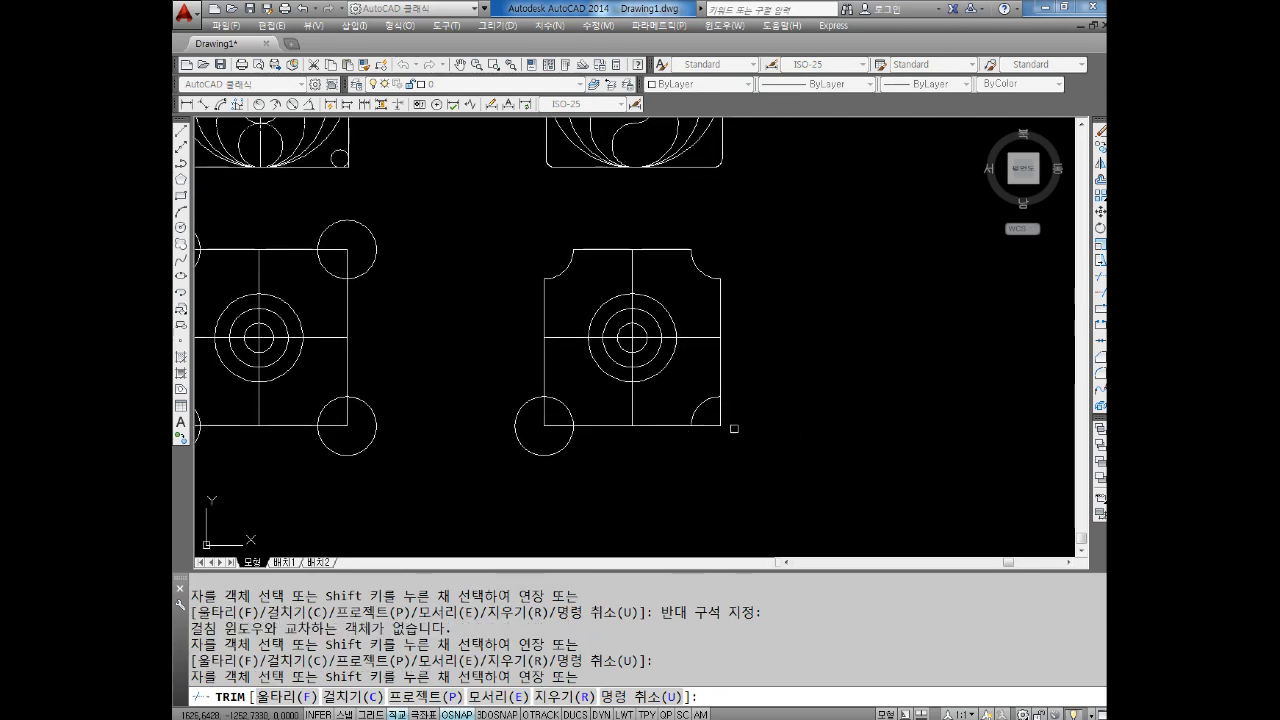
click(528, 450)
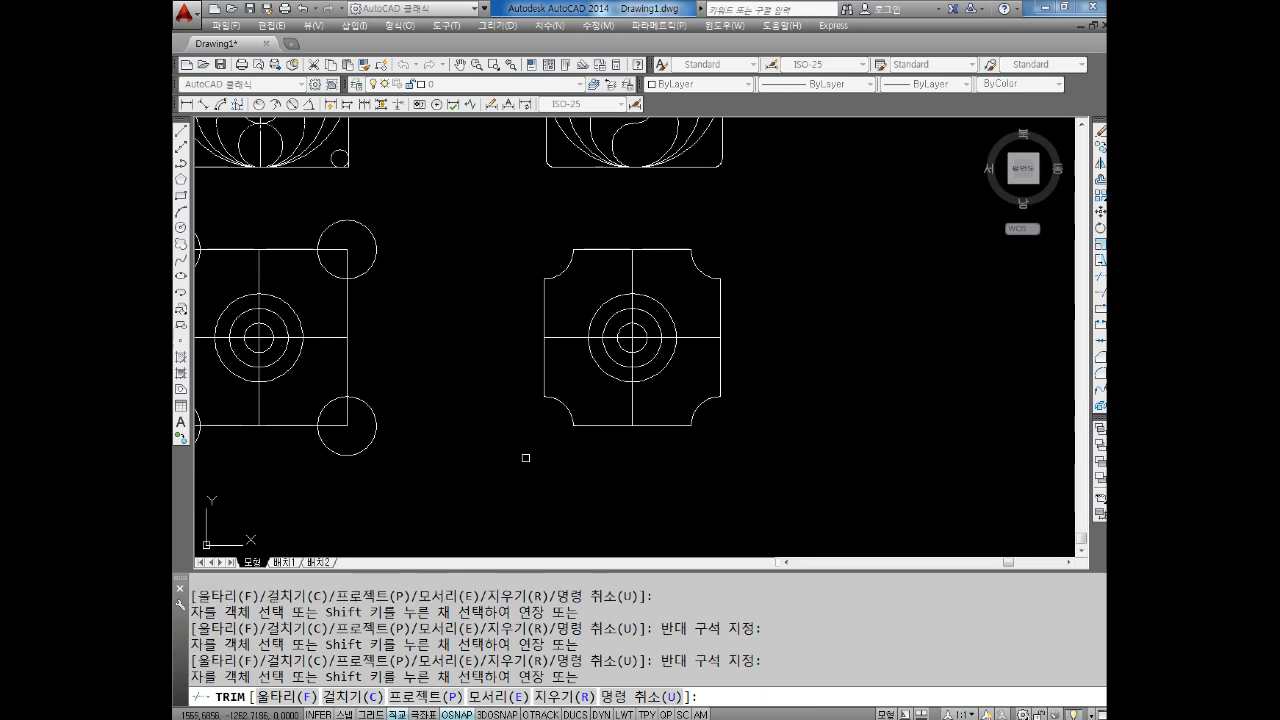
Trim away the upper-left and lower-right outer-ring quarters and the centre line's right pieces
scroll(598, 338, up, 2)
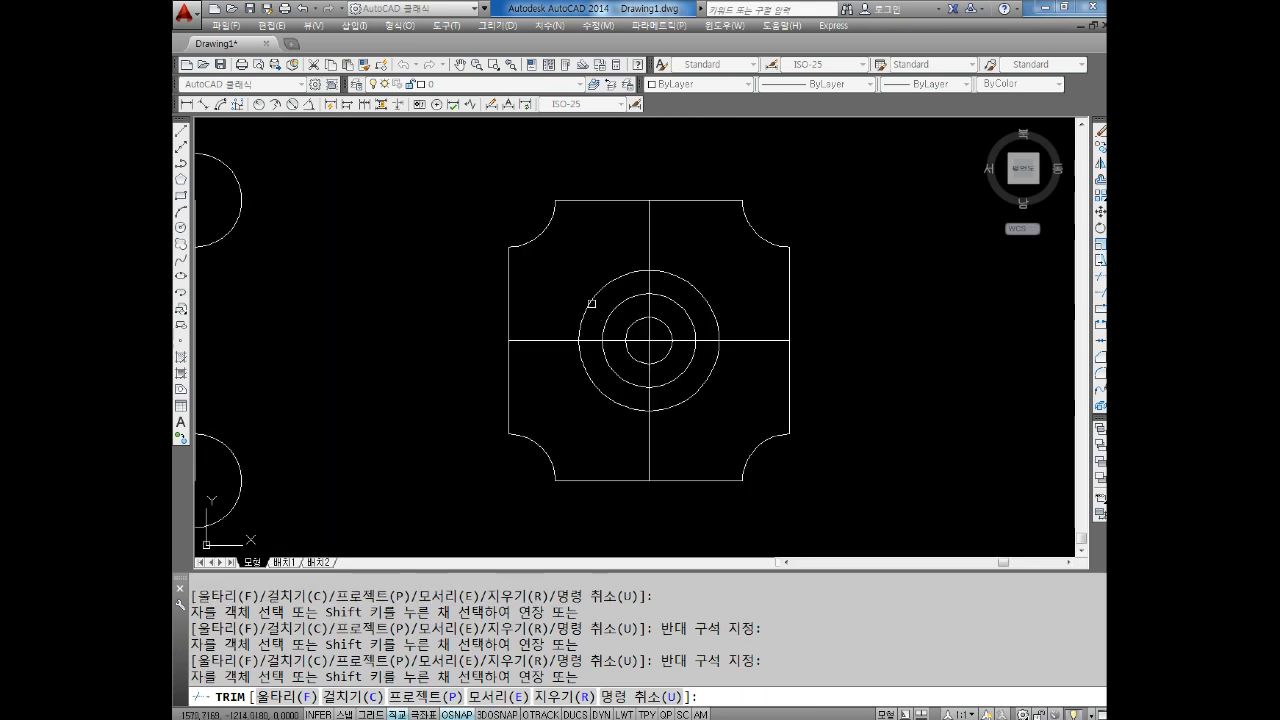
click(598, 295)
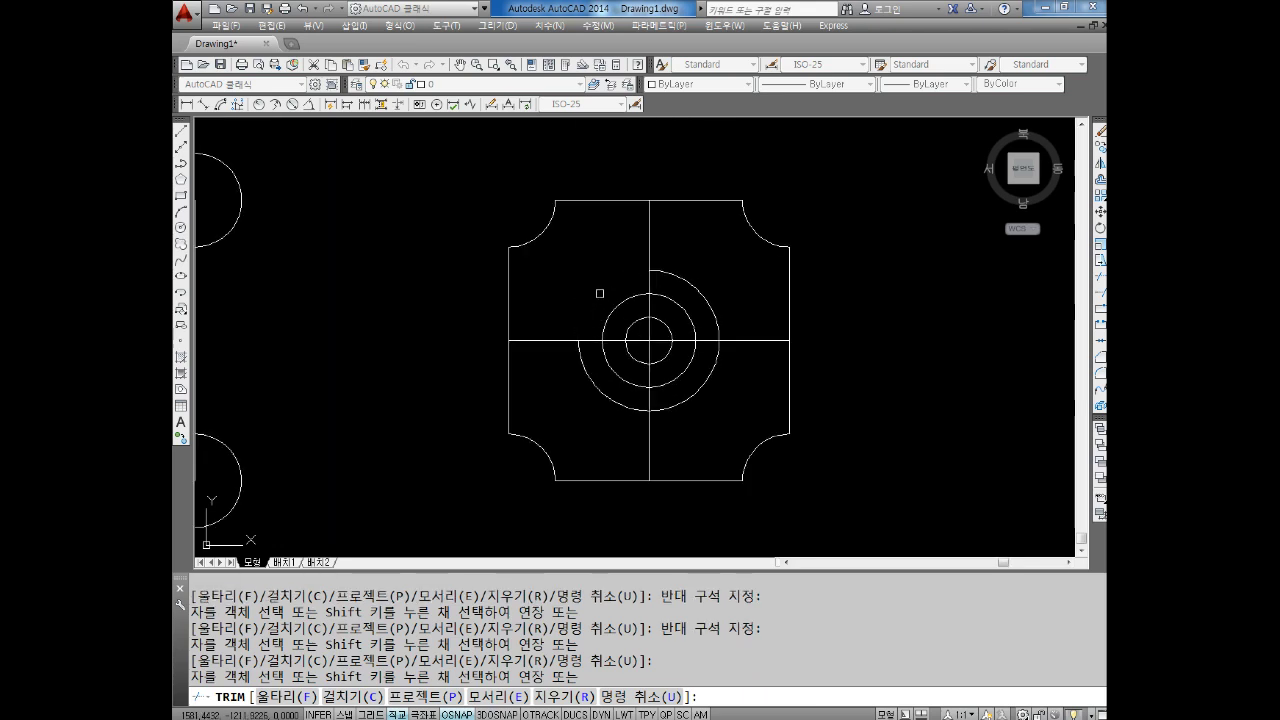
click(699, 387)
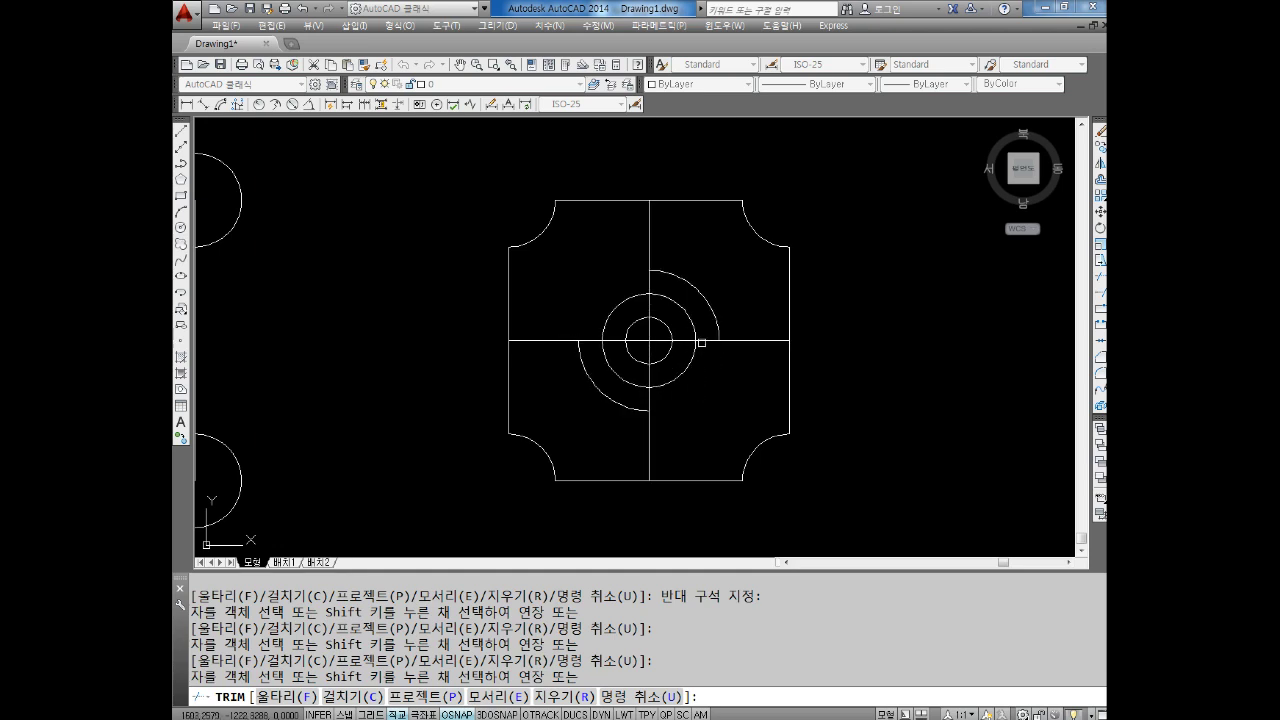
click(701, 343)
click(685, 341)
click(659, 340)
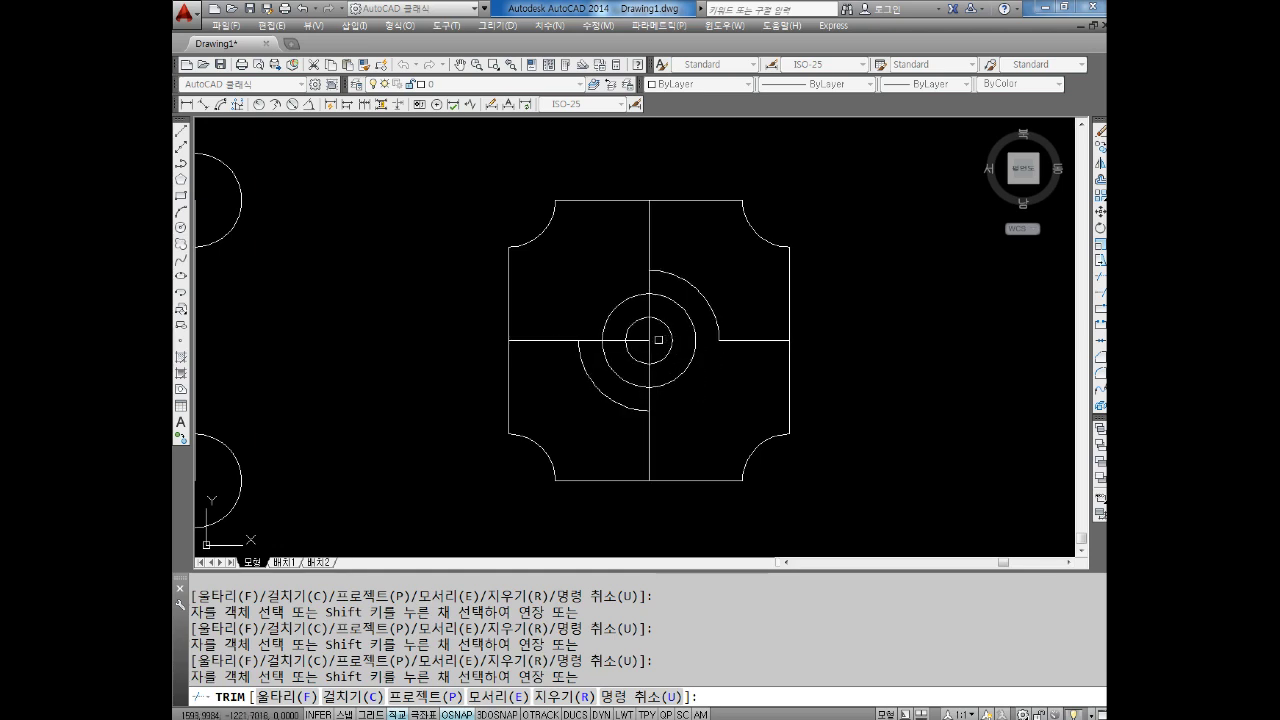
click(640, 340)
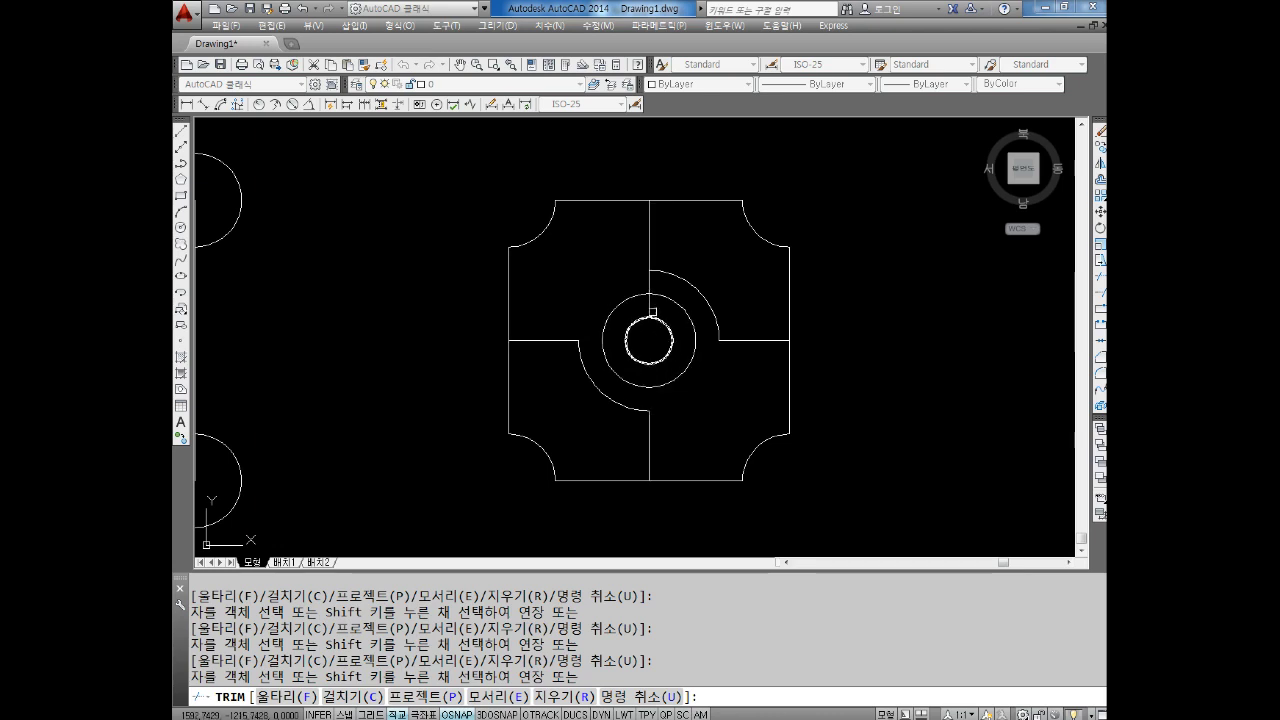
key(Escape)
Copy the original cornered square with its circles and rings to empty space right of the trimmed shape
scroll(762, 431, down, 5)
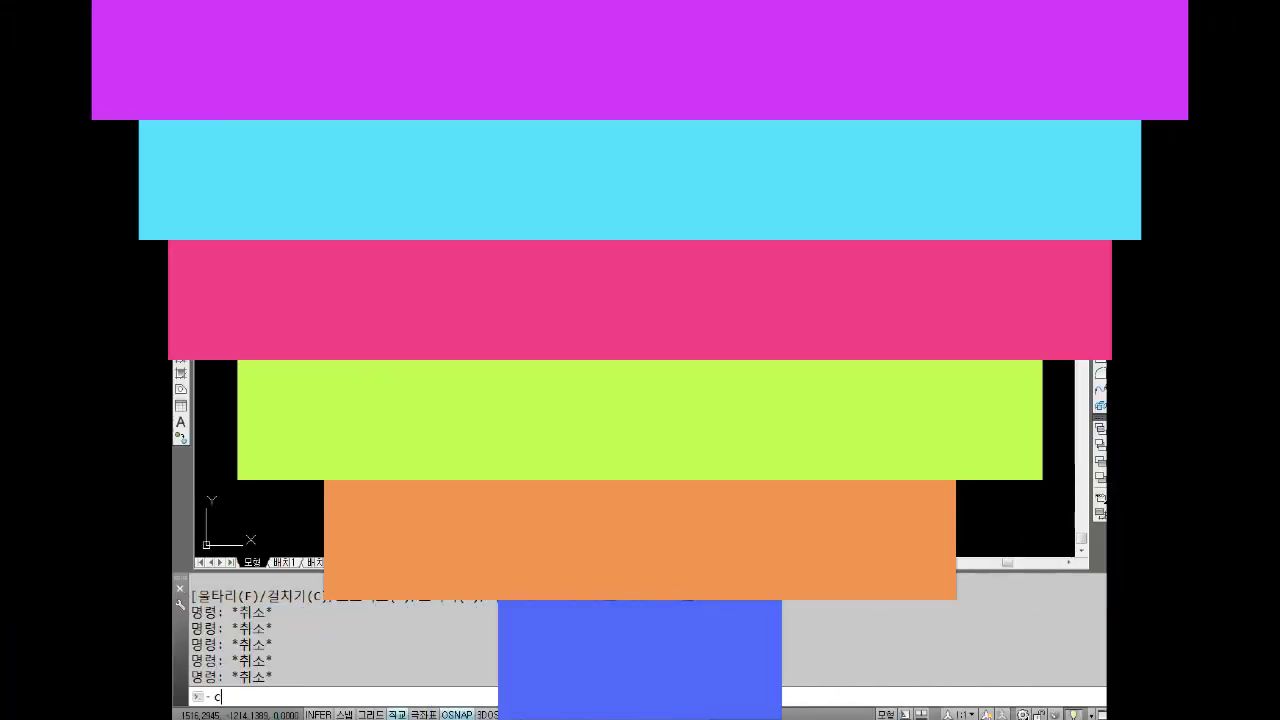
text(C)
key(Return)
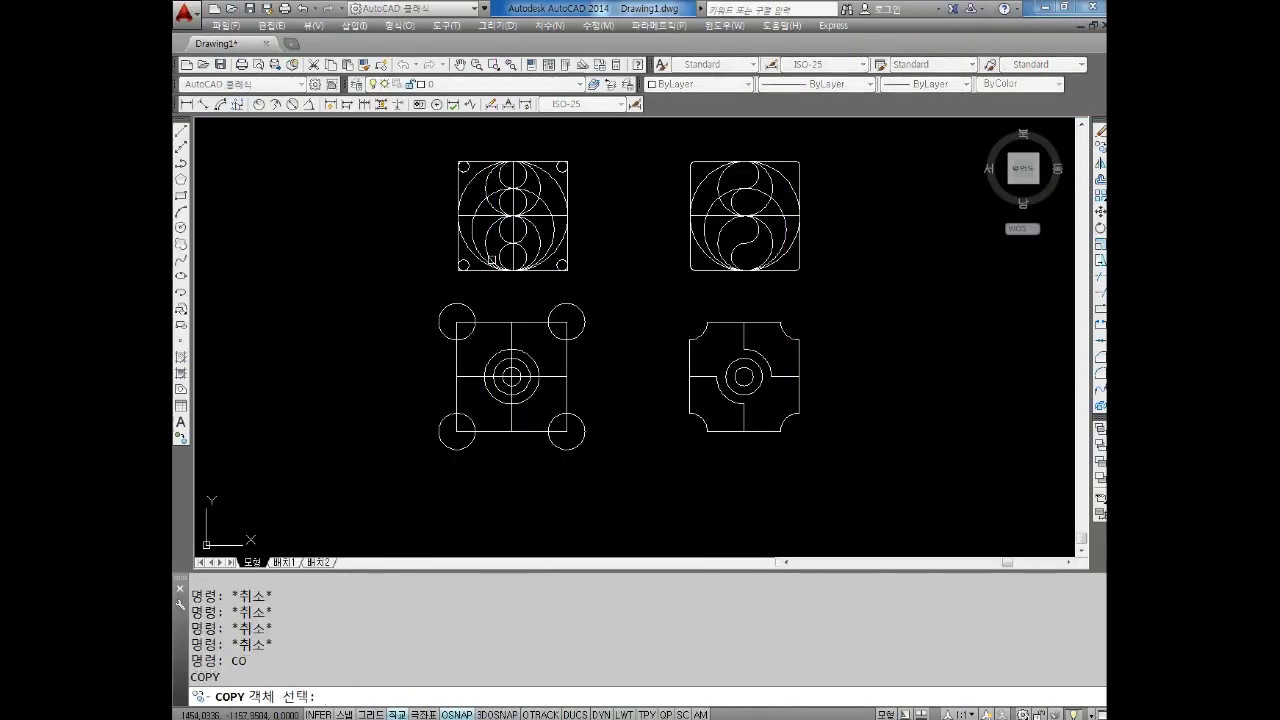
click(601, 298)
click(432, 452)
key(Return)
click(567, 431)
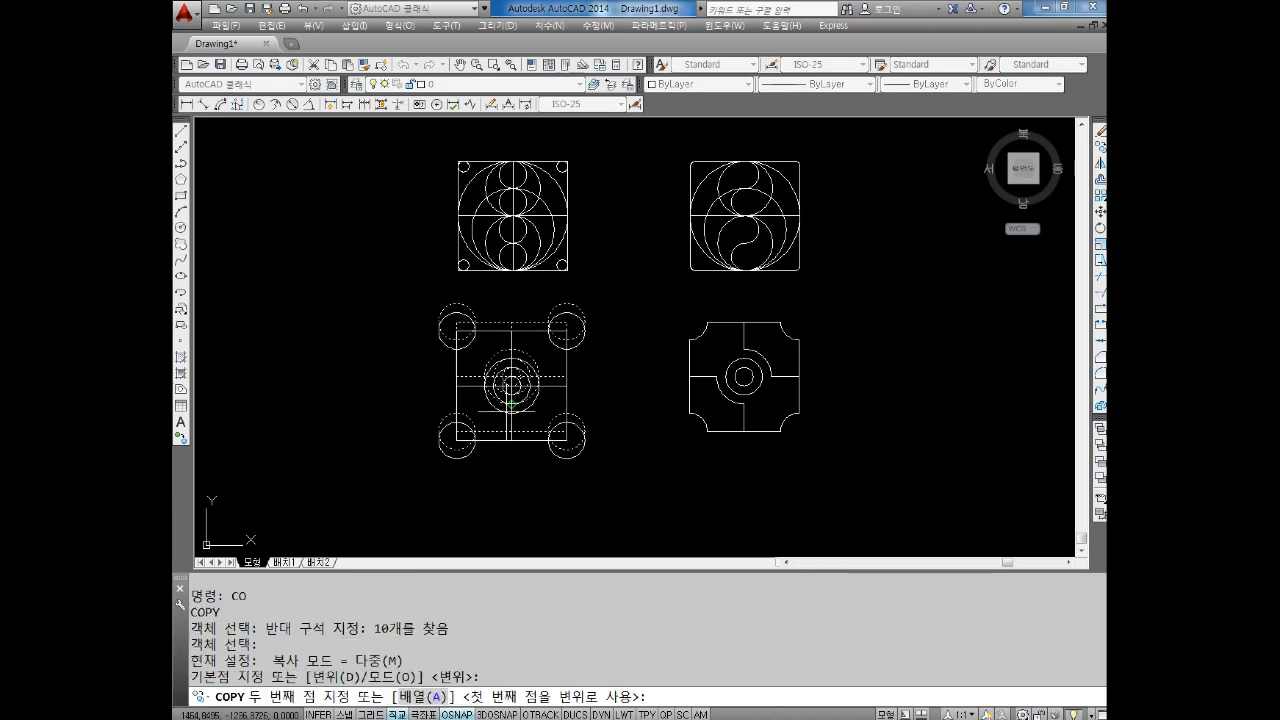
middle_drag(707, 439, 333, 362)
click(720, 354)
key(Escape)
middle_drag(211, 499, 500, 523)
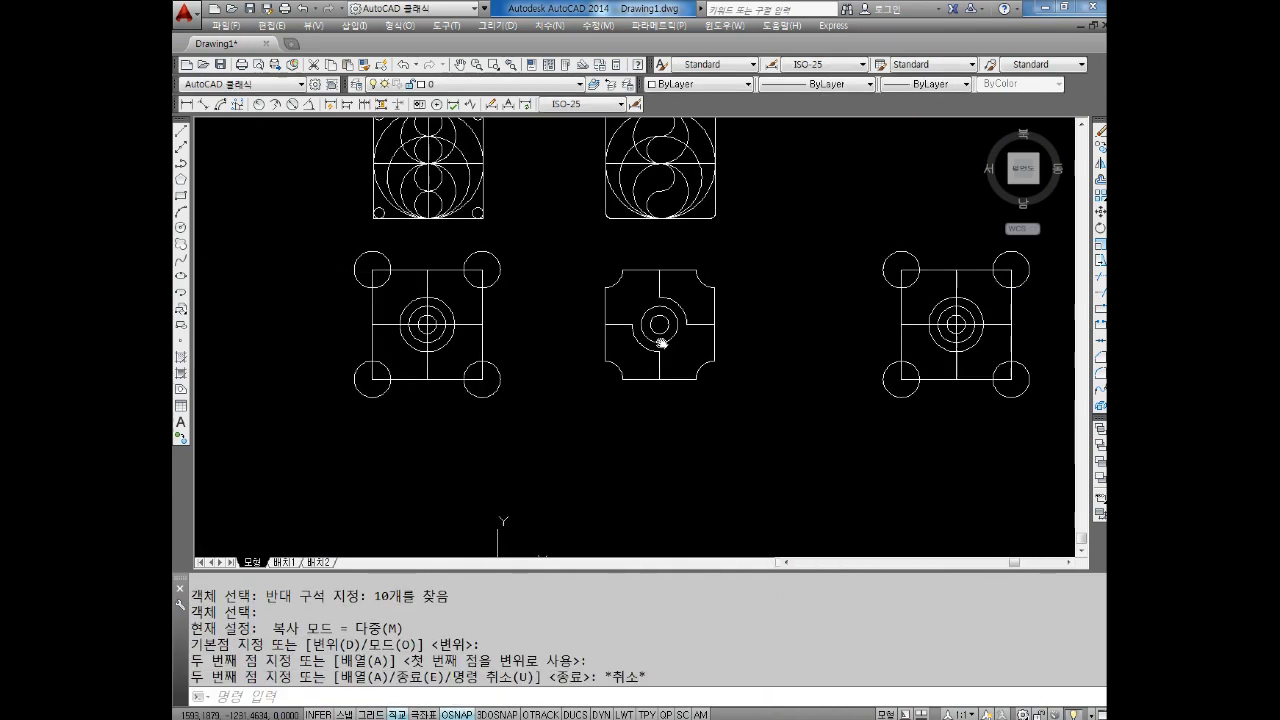
middle_drag(740, 334, 580, 334)
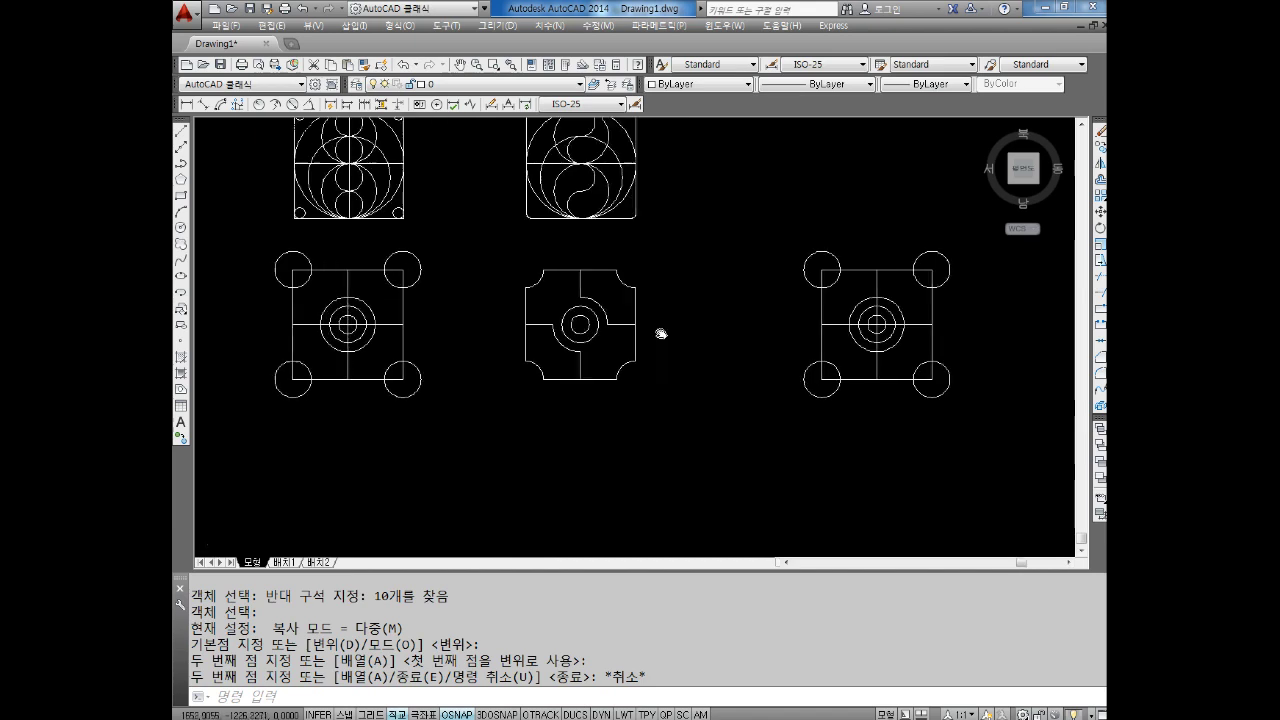
scroll(653, 268, up, 5)
Erase the new copy's centre lines and concentric circles, leaving only its four corner circles
scroll(653, 268, down, 2)
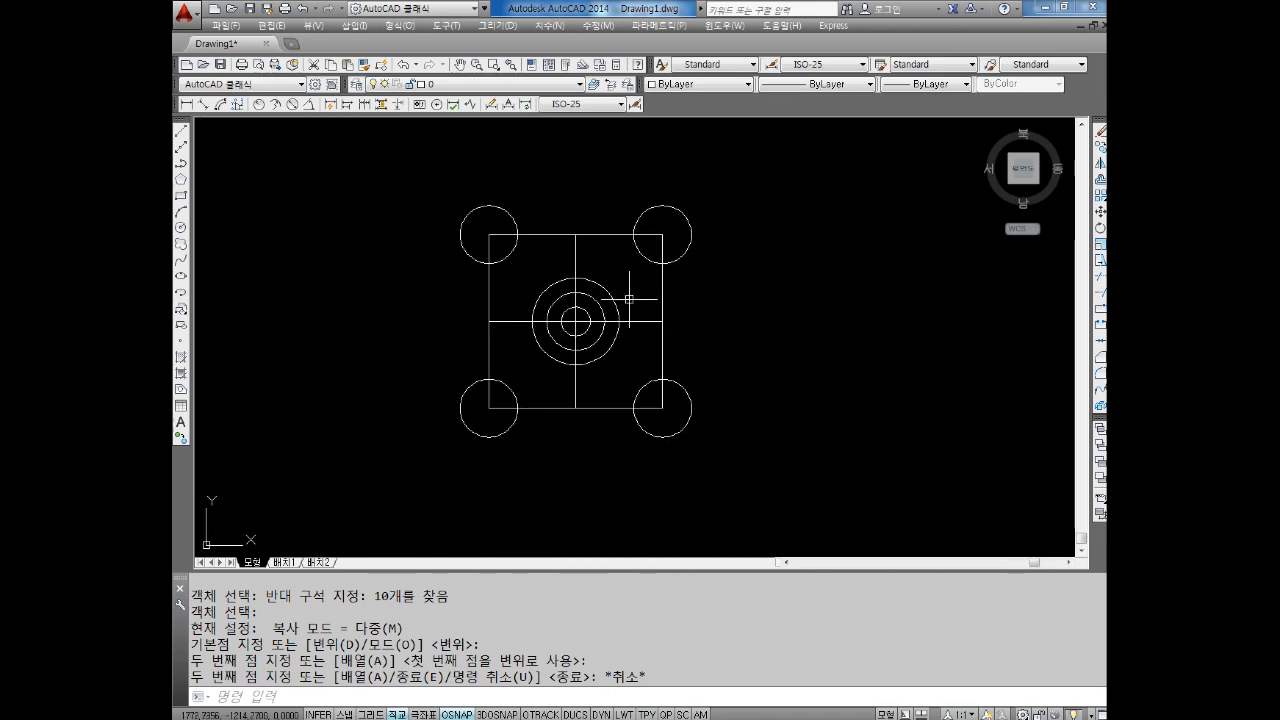
key(Escape)
key(Escape)
click(608, 212)
click(564, 253)
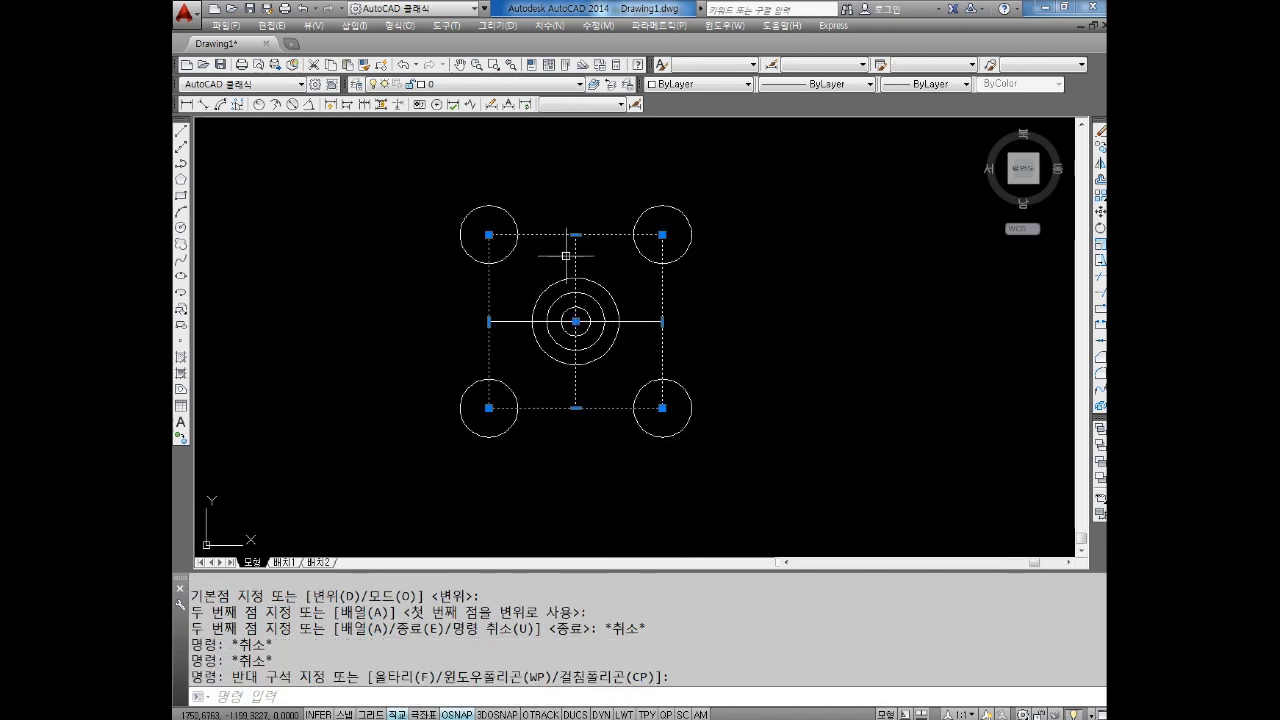
key(Delete)
click(697, 300)
click(646, 343)
key(Delete)
click(626, 275)
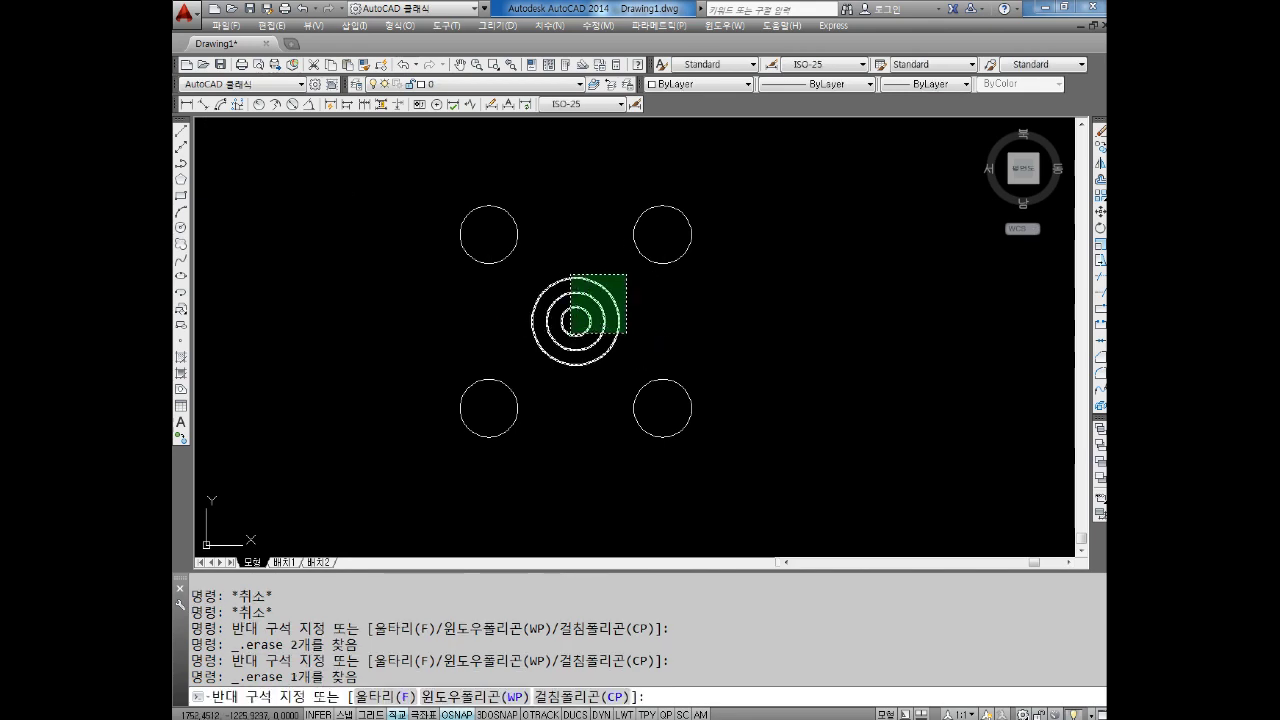
click(537, 364)
key(Delete)
mouse_move(578, 329)
middle_down()
mouse_move(611, 329)
mouse_move(591, 315)
middle_up()
scroll(584, 294, up, 2)
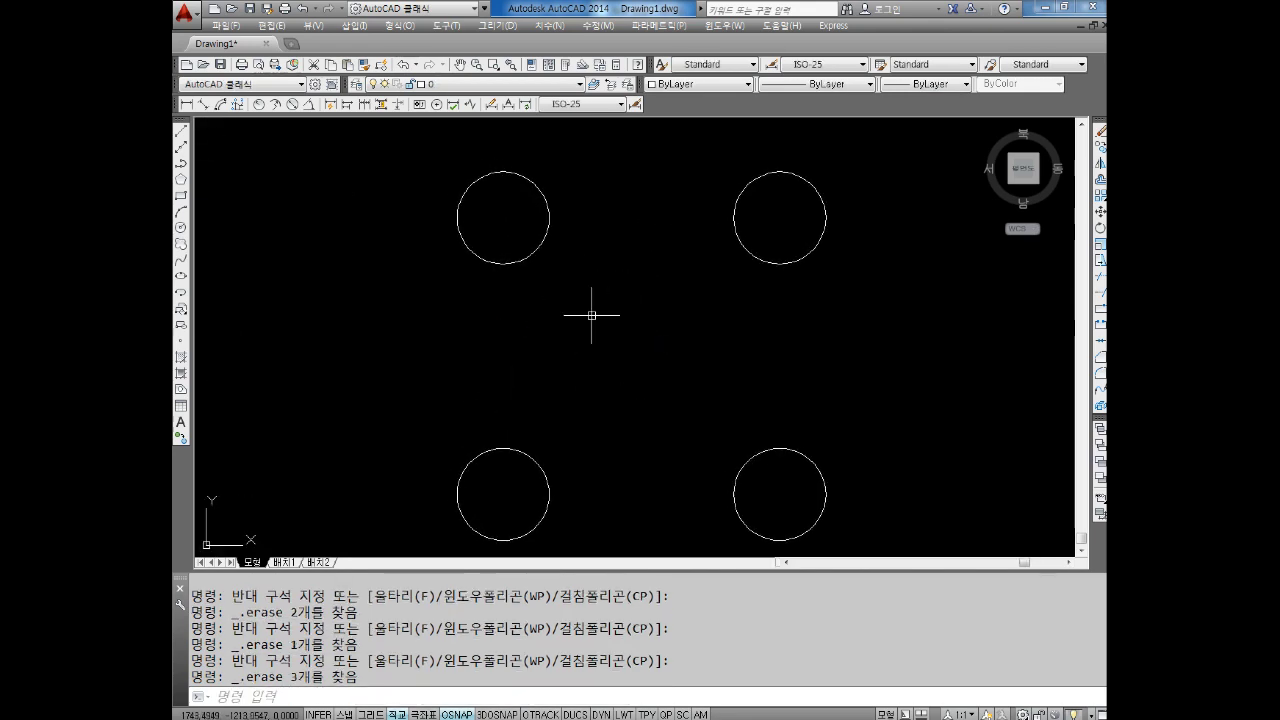
click(591, 315)
key(Escape)
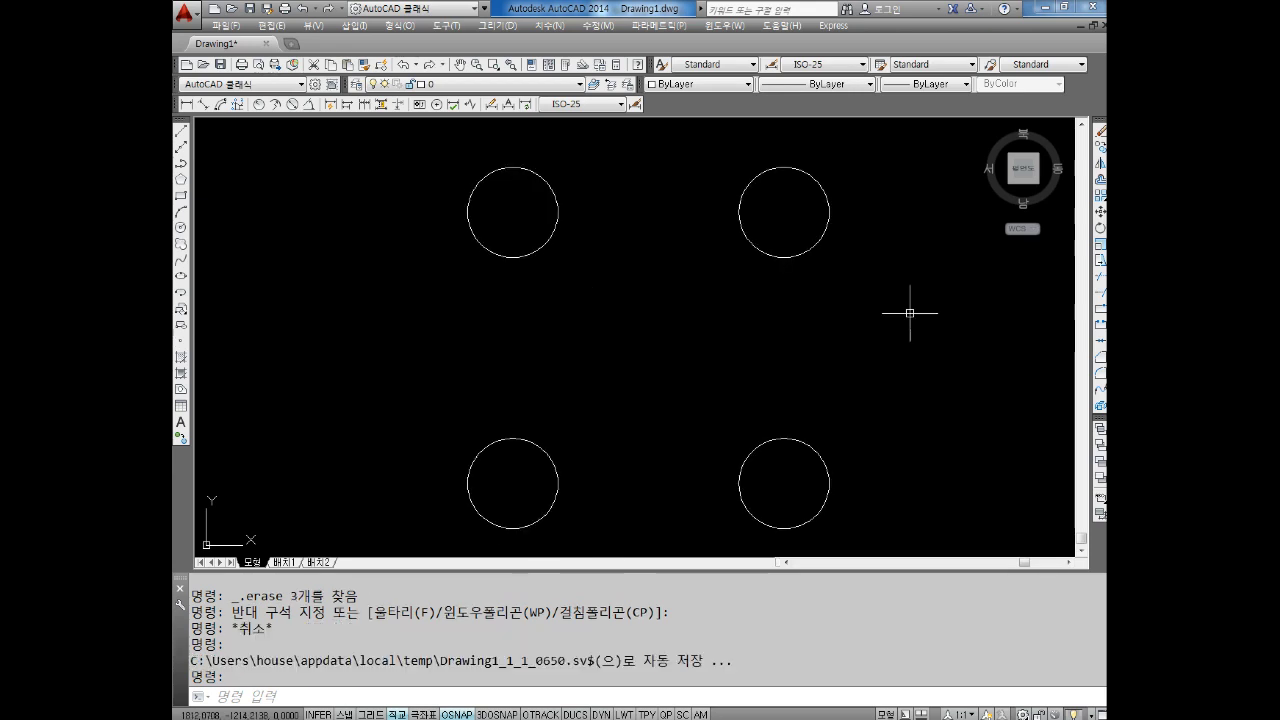
scroll(830, 326, down, 2)
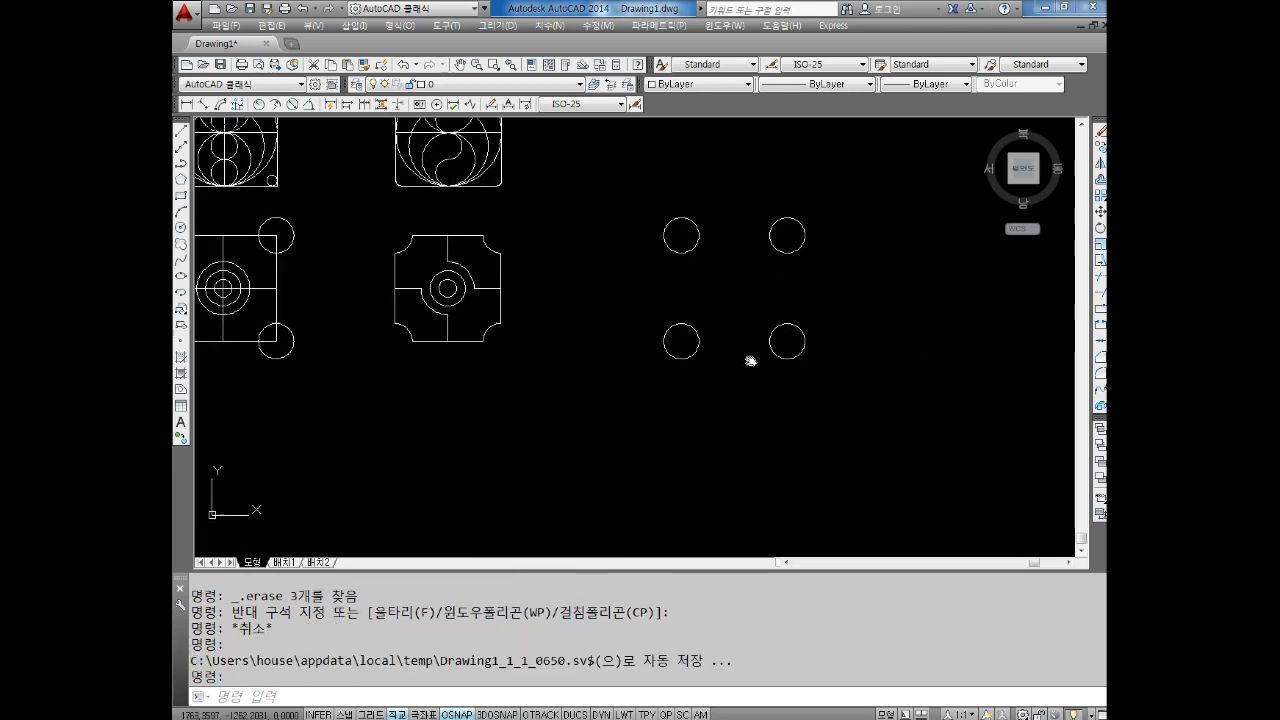
middle_drag(749, 357, 529, 293)
scroll(440, 280, up, 2)
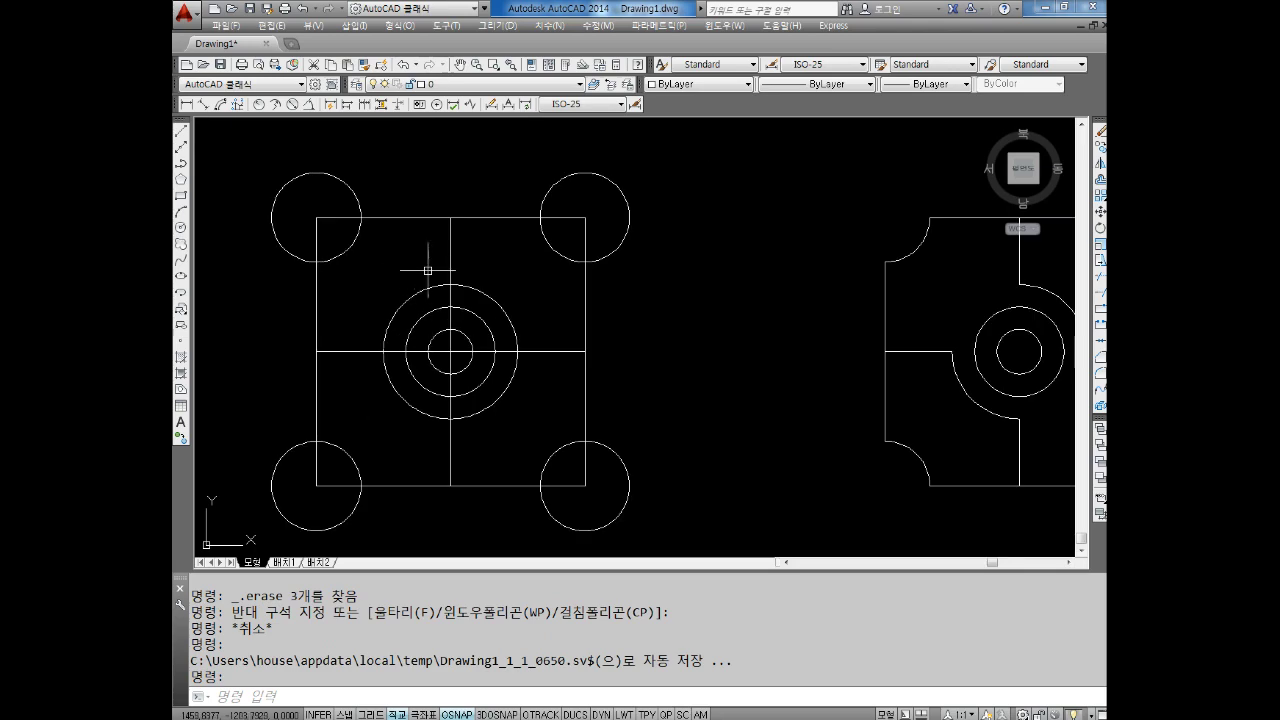
scroll(470, 290, down, 1)
Copy the left square figure below the original and erase its centre square, lines and circles
key(Escape)
key(Escape)
key(Return)
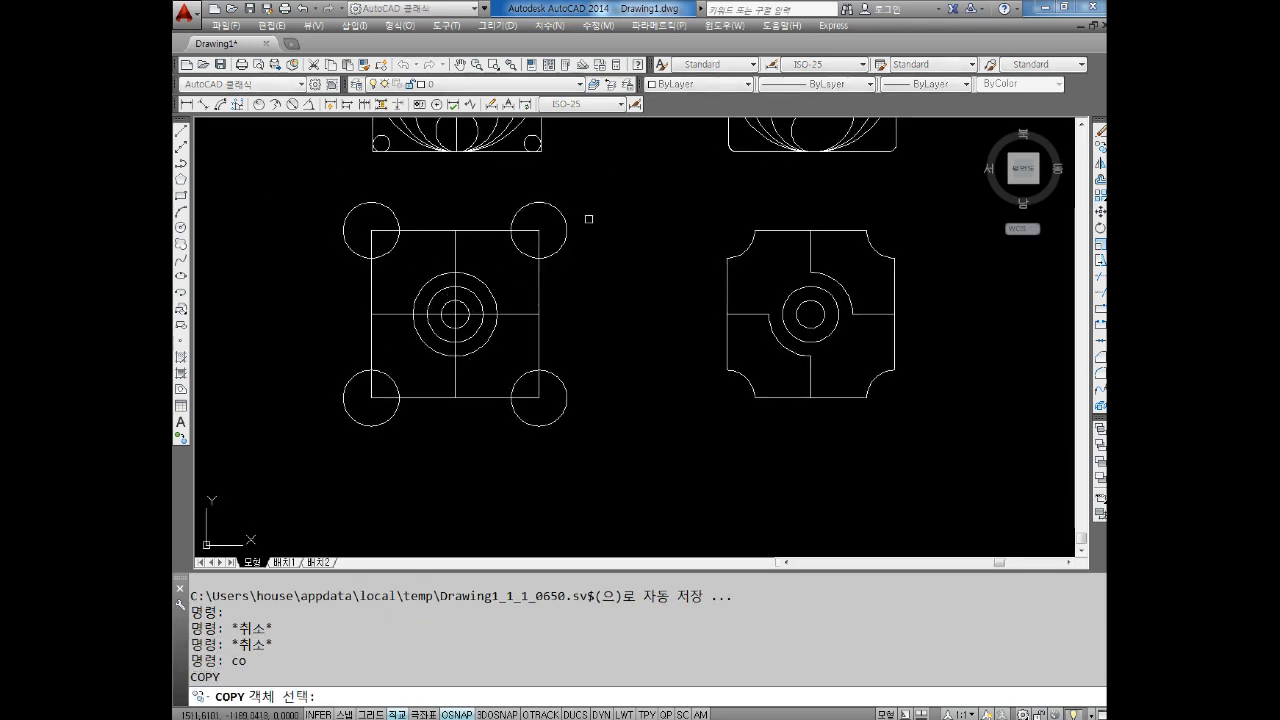
click(614, 195)
click(255, 451)
key(Return)
click(454, 405)
middle_drag(442, 409, 469, 216)
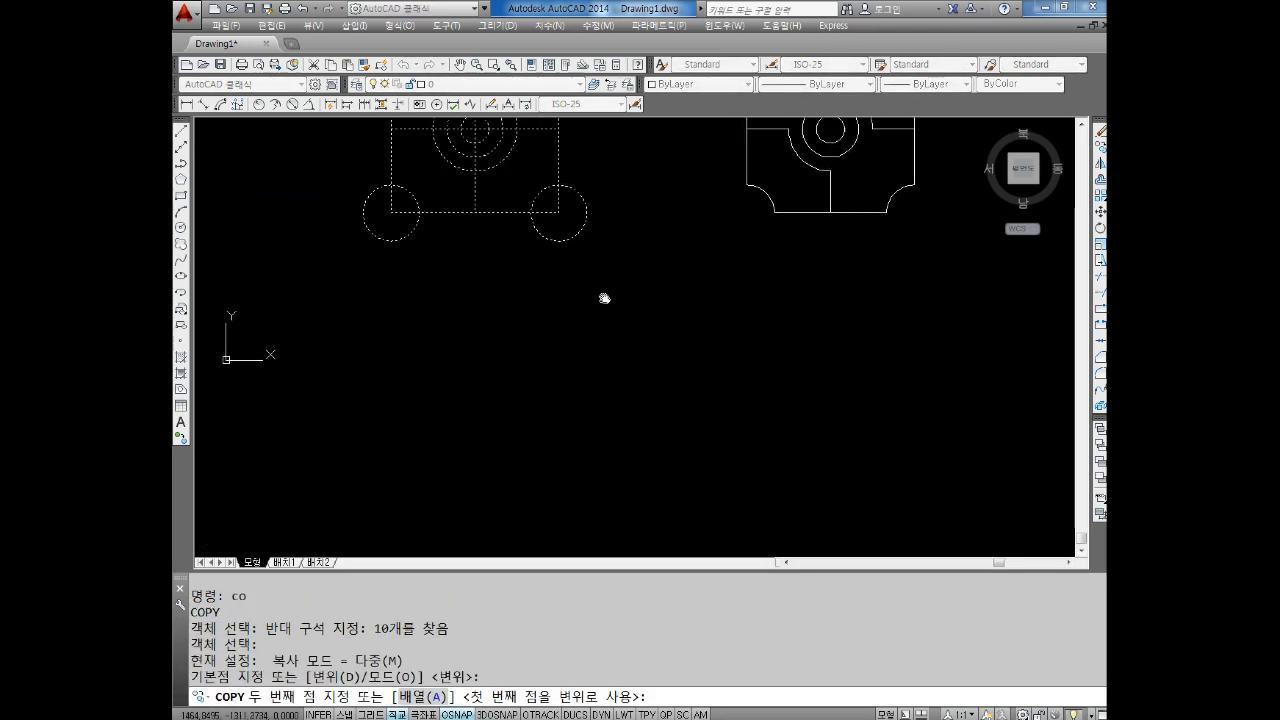
click(483, 480)
key(Escape)
key(Escape)
click(500, 290)
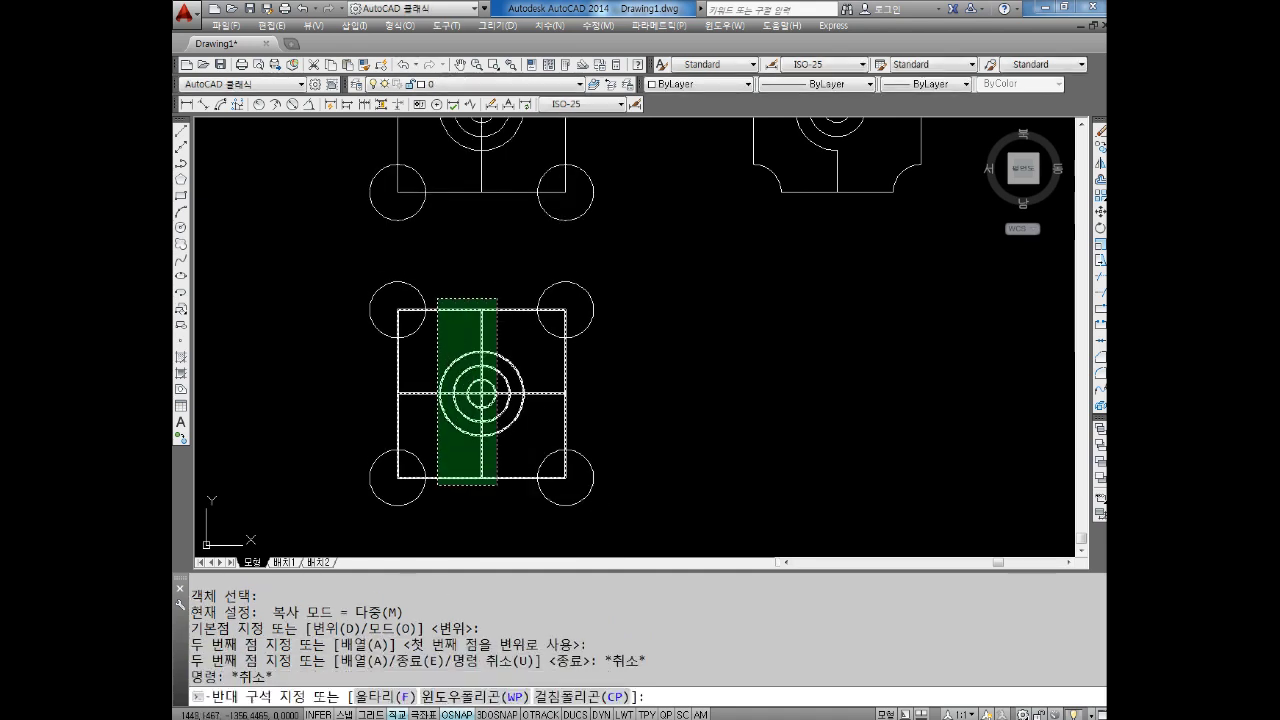
click(416, 490)
key(Delete)
Bring the upper drawing with arcs into view and select its small circle to inspect it
scroll(580, 400, up, 5)
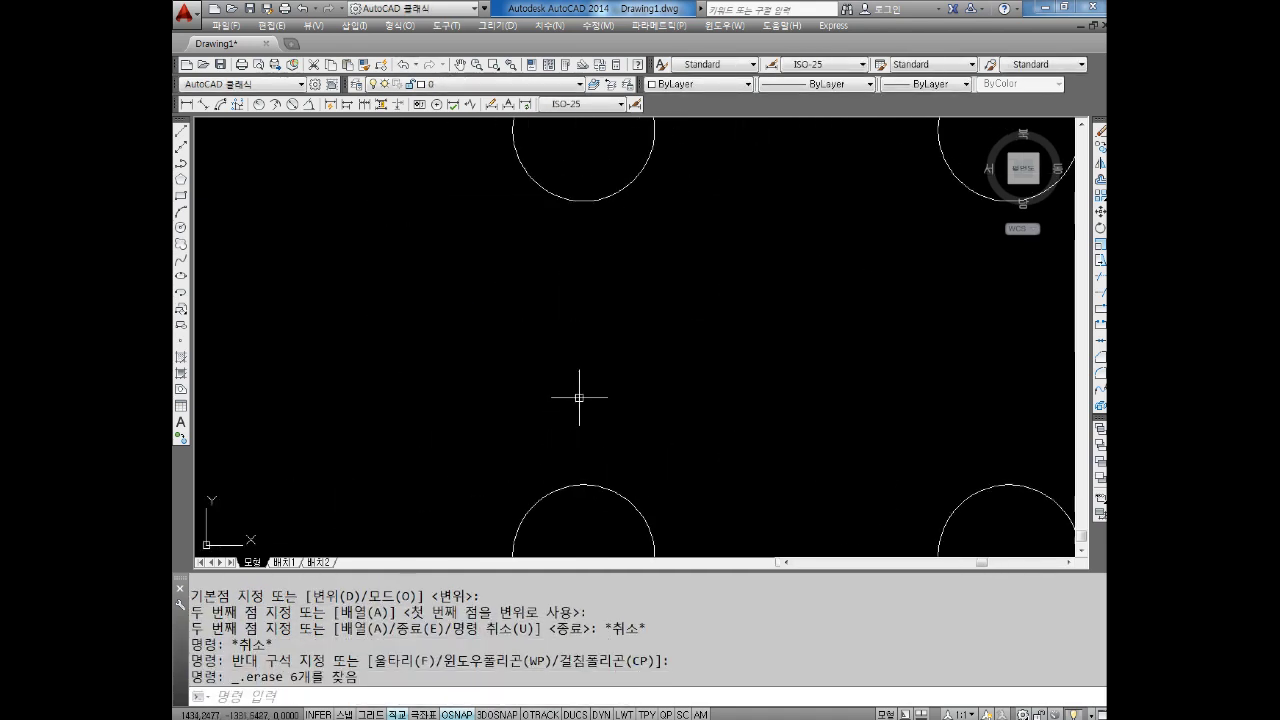
scroll(571, 372, down, 3)
scroll(580, 380, down, 2)
scroll(580, 382, up, 2)
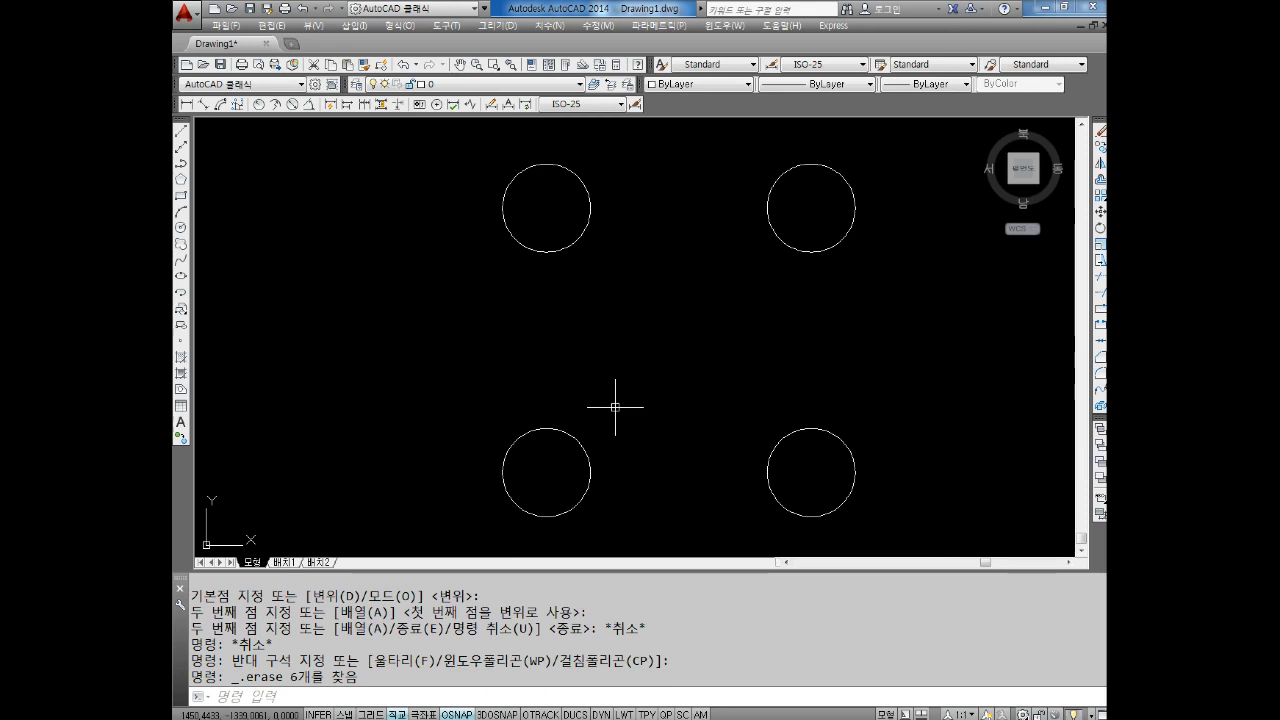
scroll(624, 407, down, 2)
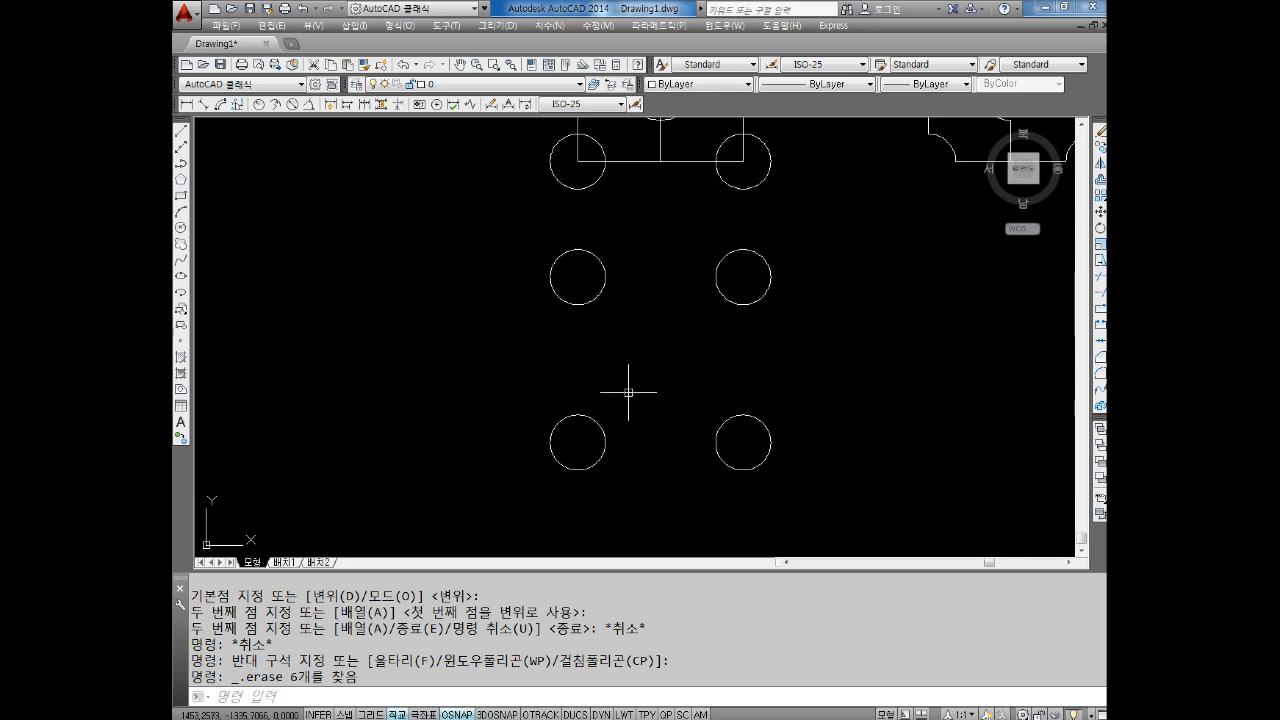
mouse_move(803, 256)
middle_down()
mouse_move(748, 203)
mouse_move(729, 266)
middle_up()
scroll(729, 266, up, 3)
scroll(706, 363, up, 2)
scroll(706, 363, up, 1)
key(Escape)
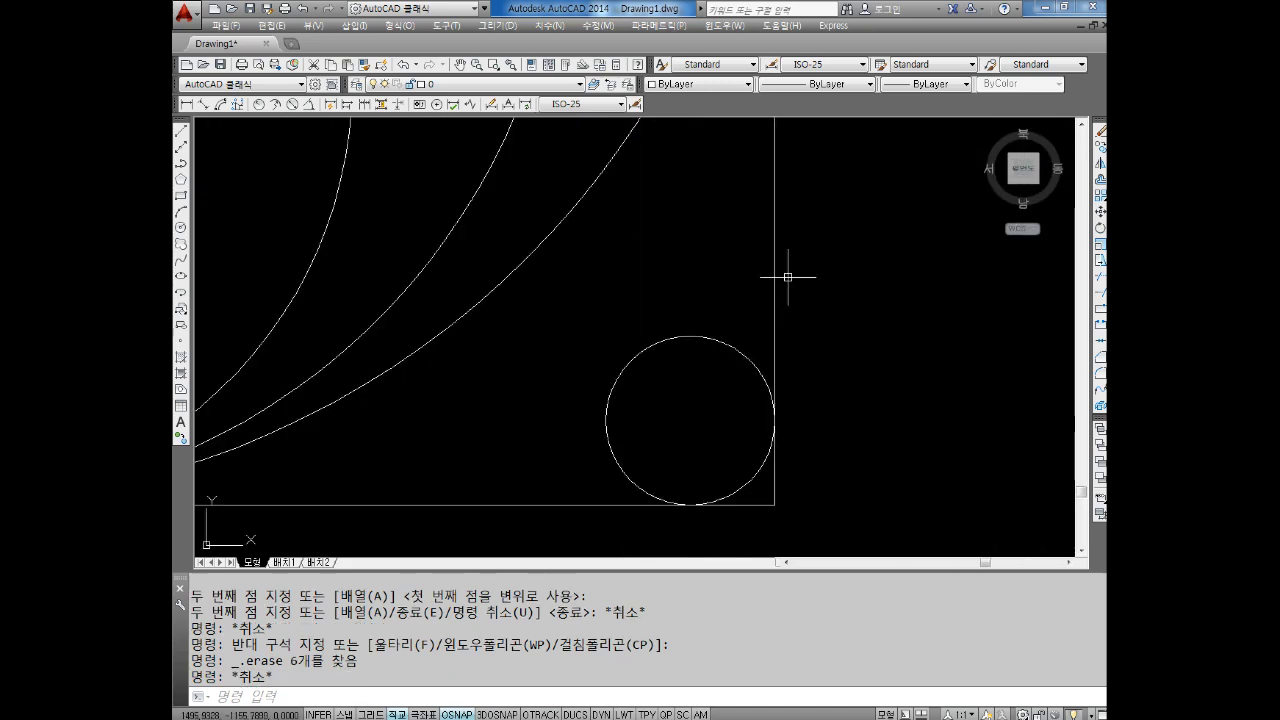
click(657, 423)
click(551, 477)
key(Escape)
key(Escape)
click(711, 324)
click(663, 371)
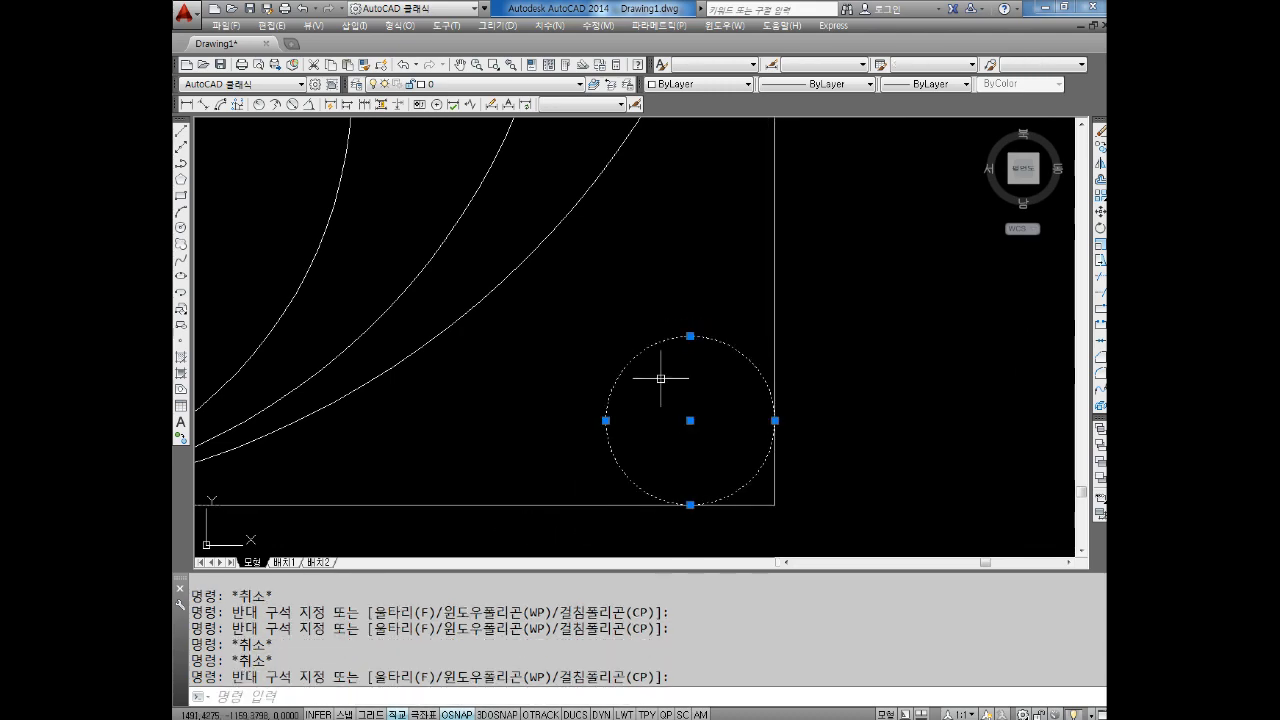
key(Escape)
key(Escape)
Centre the four circles in view and select the top-left circle to check it
scroll(660, 377, down, 3)
scroll(653, 422, down, 3)
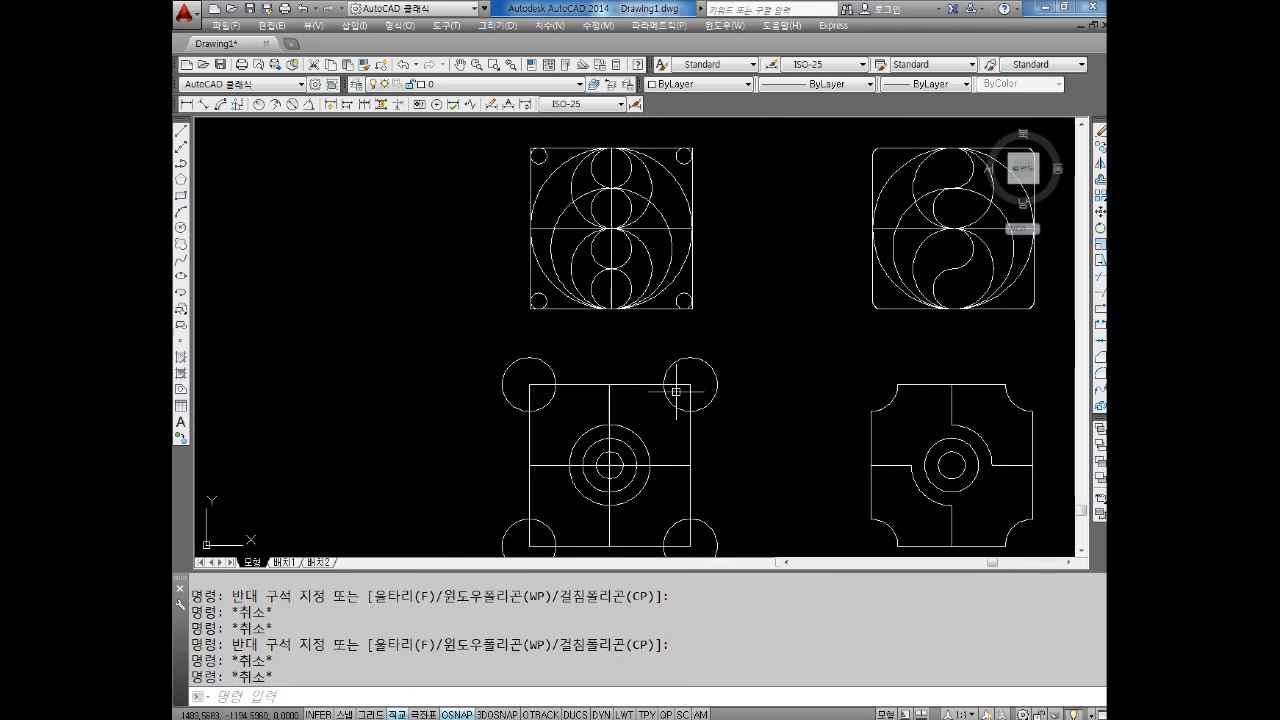
scroll(680, 470, up, 3)
middle_drag(680, 470, 624, 289)
scroll(627, 319, up, 2)
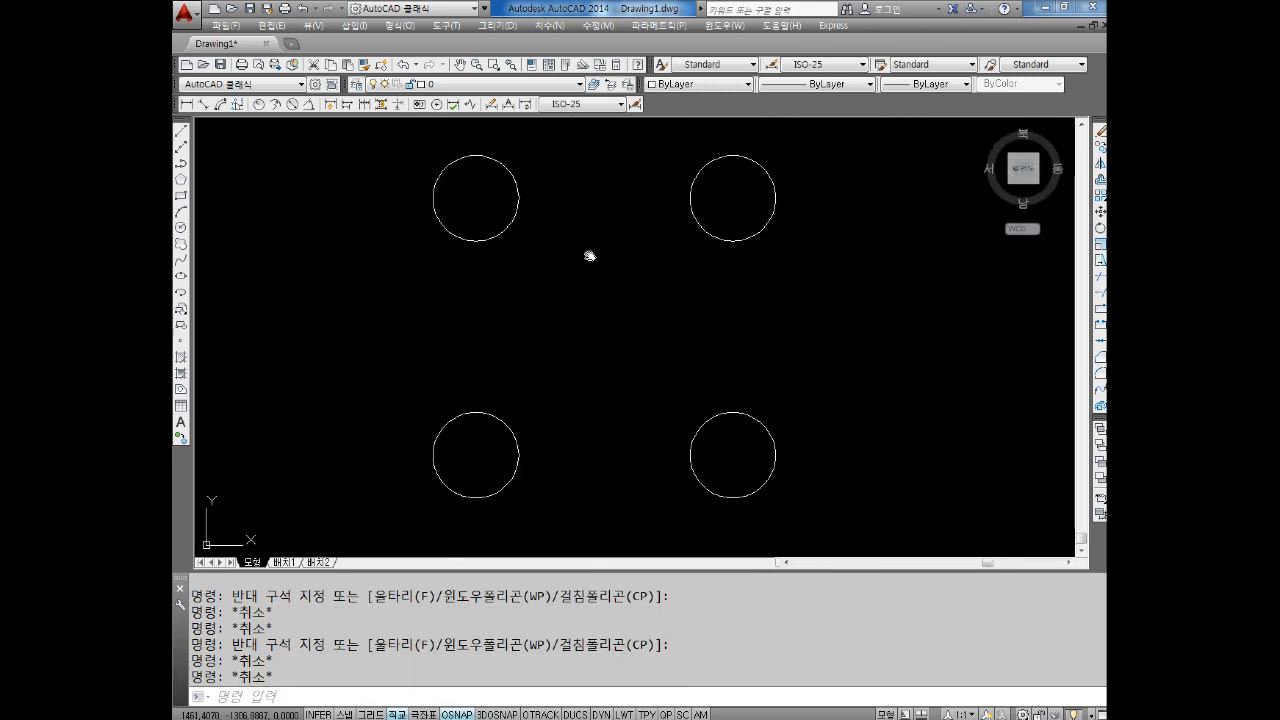
click(566, 153)
click(478, 243)
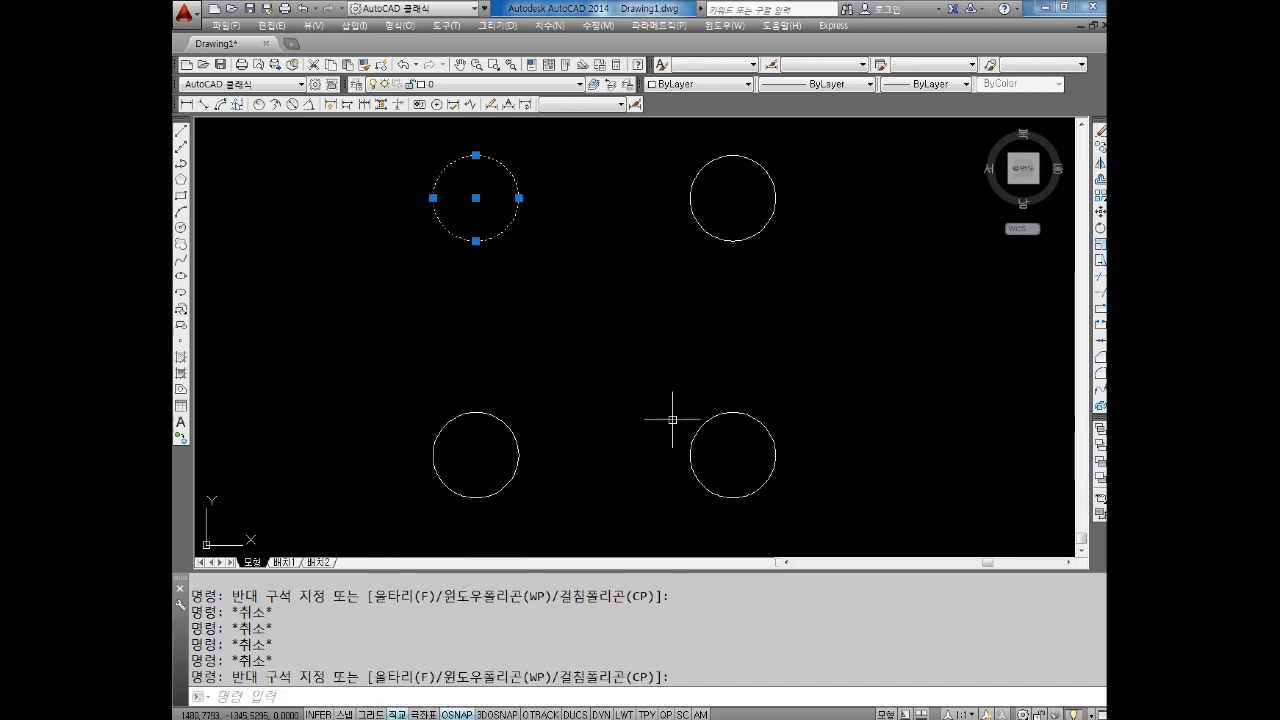
key(Escape)
key(Escape)
key(Escape)
key(Escape)
key(Escape)
key(Escape)
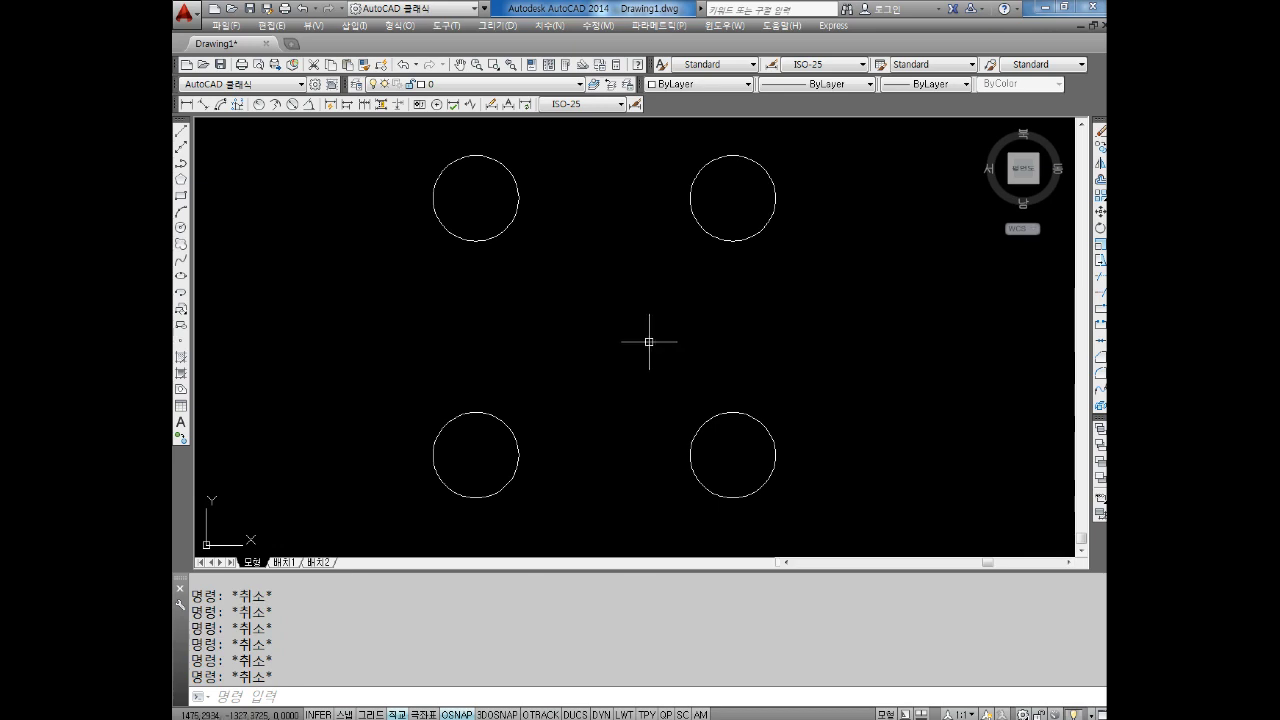
Draw a line tangent to the upper-left circle and the lower-right circle using Tangent snaps
text(l)
key(Return)
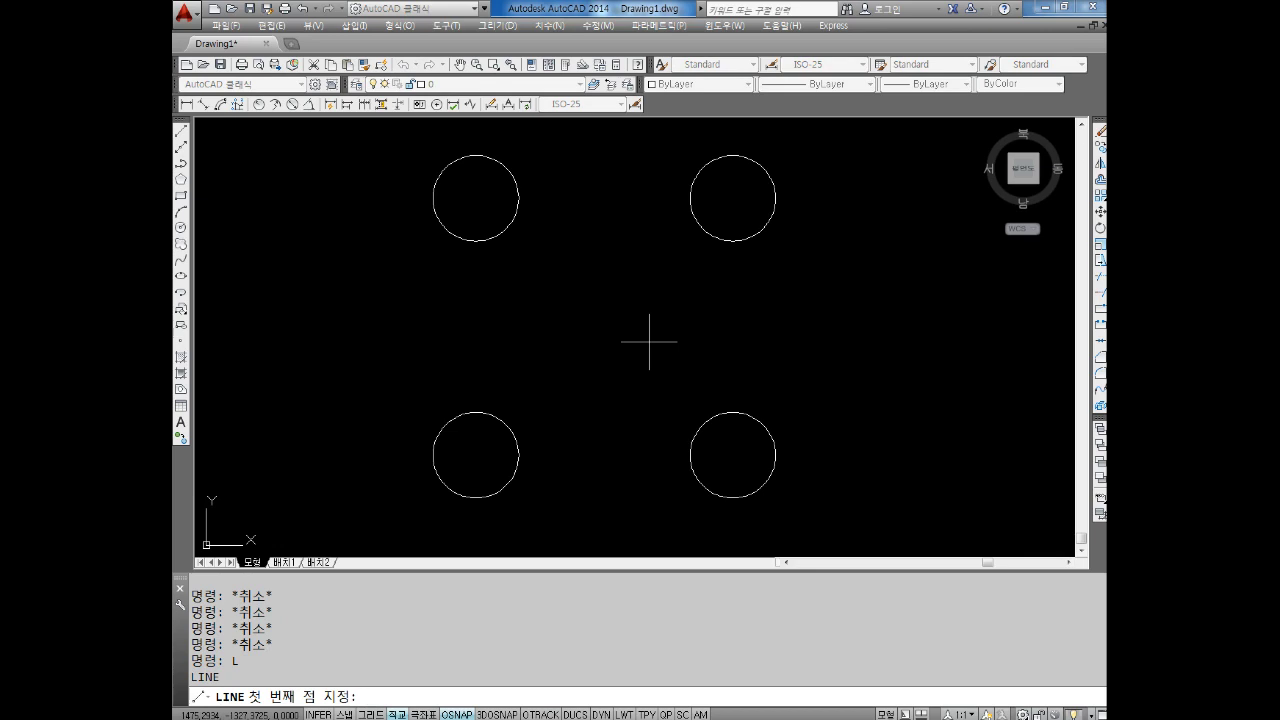
shift+right_click(538, 293)
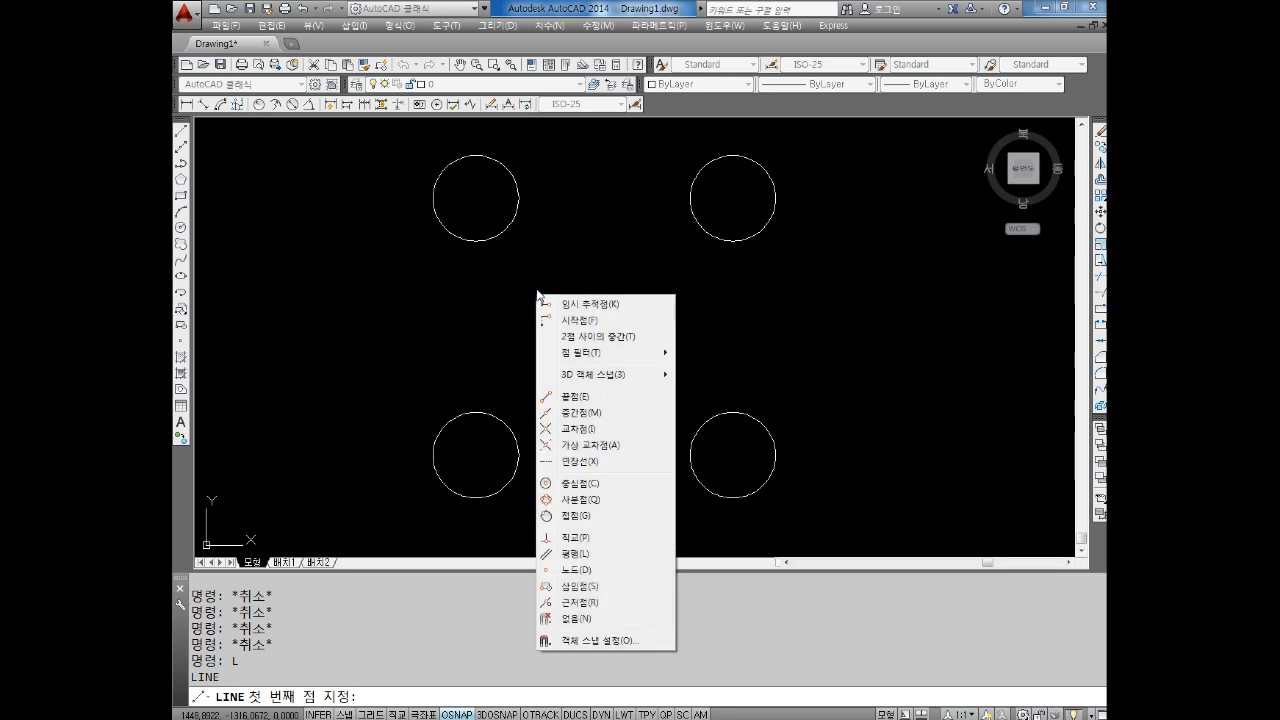
click(576, 515)
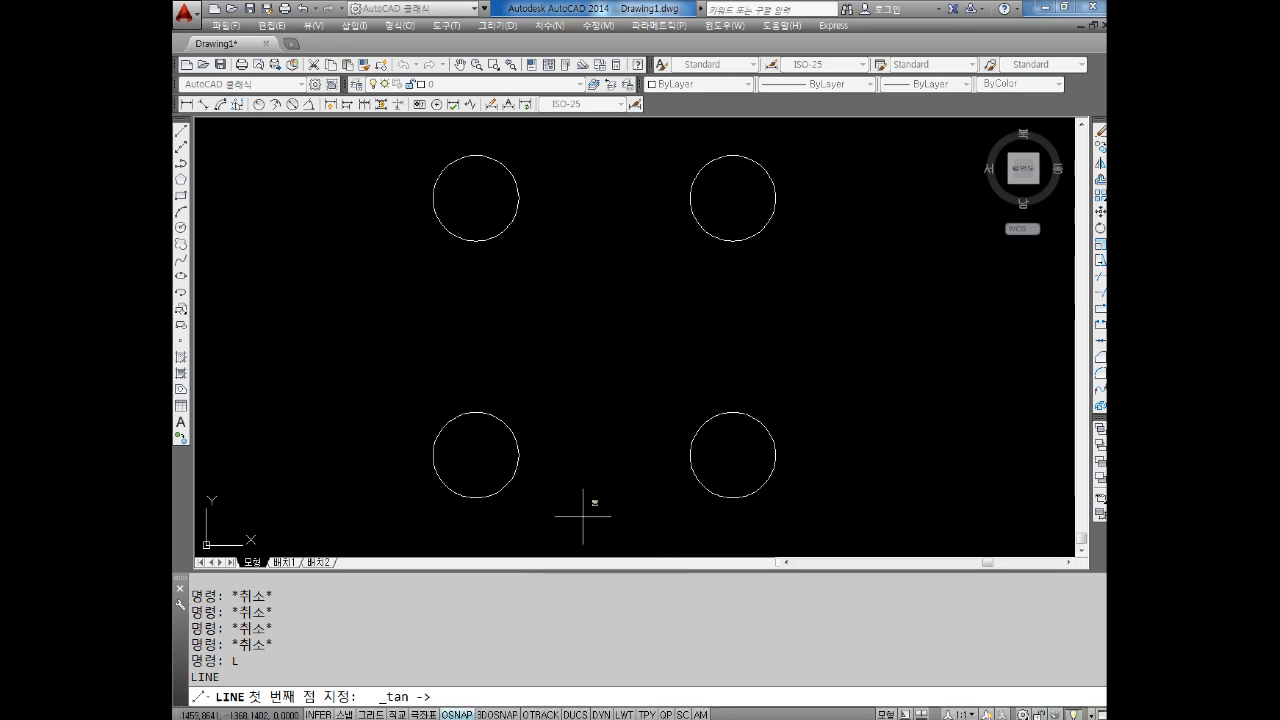
click(434, 222)
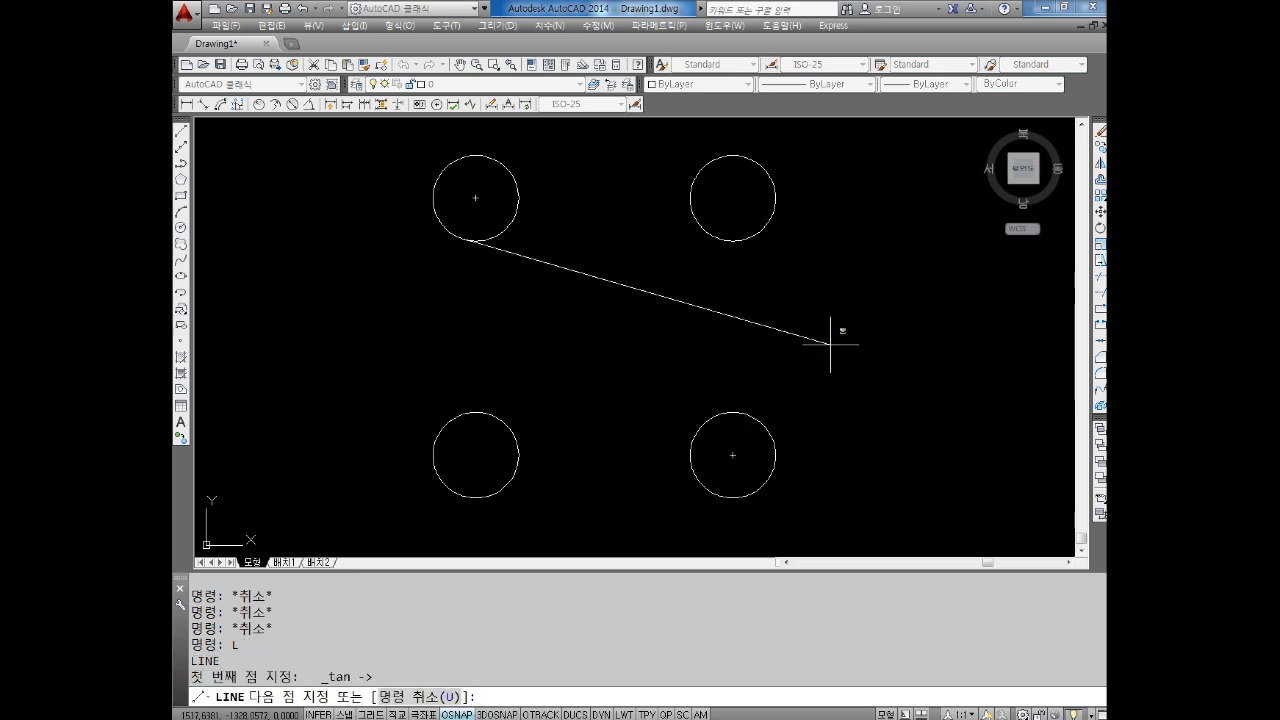
shift+right_click(765, 340)
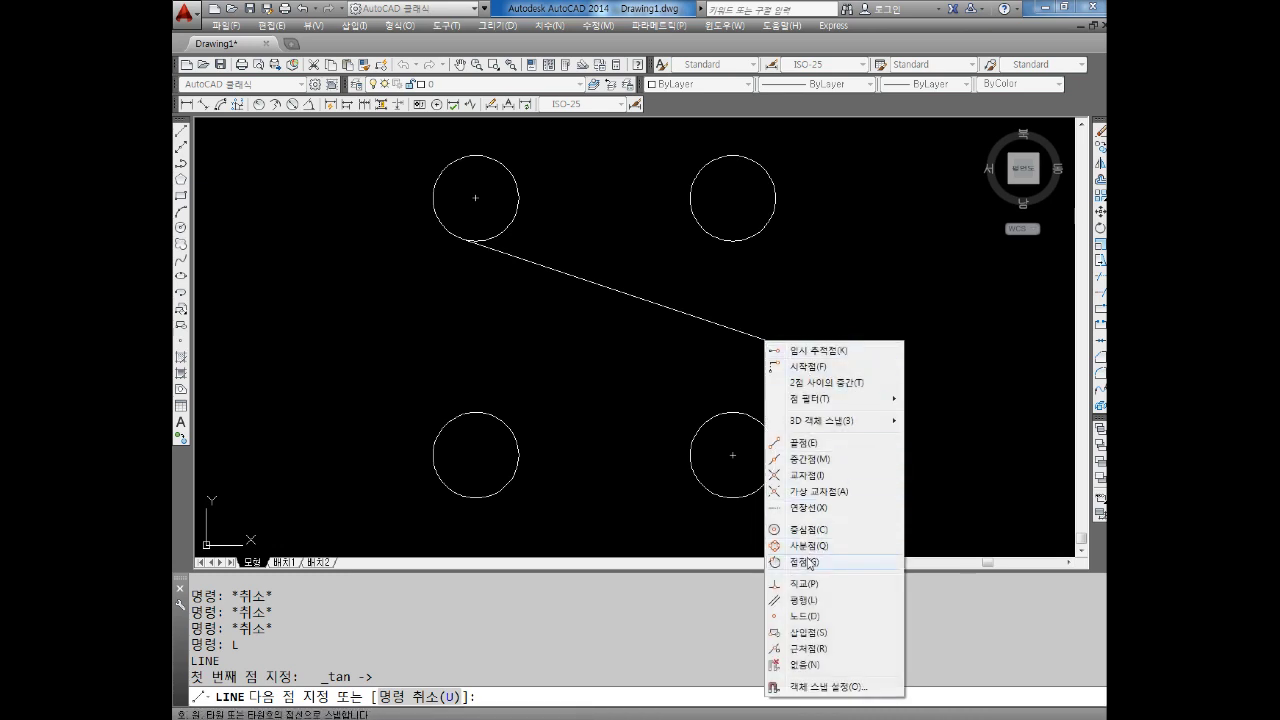
click(801, 566)
click(750, 413)
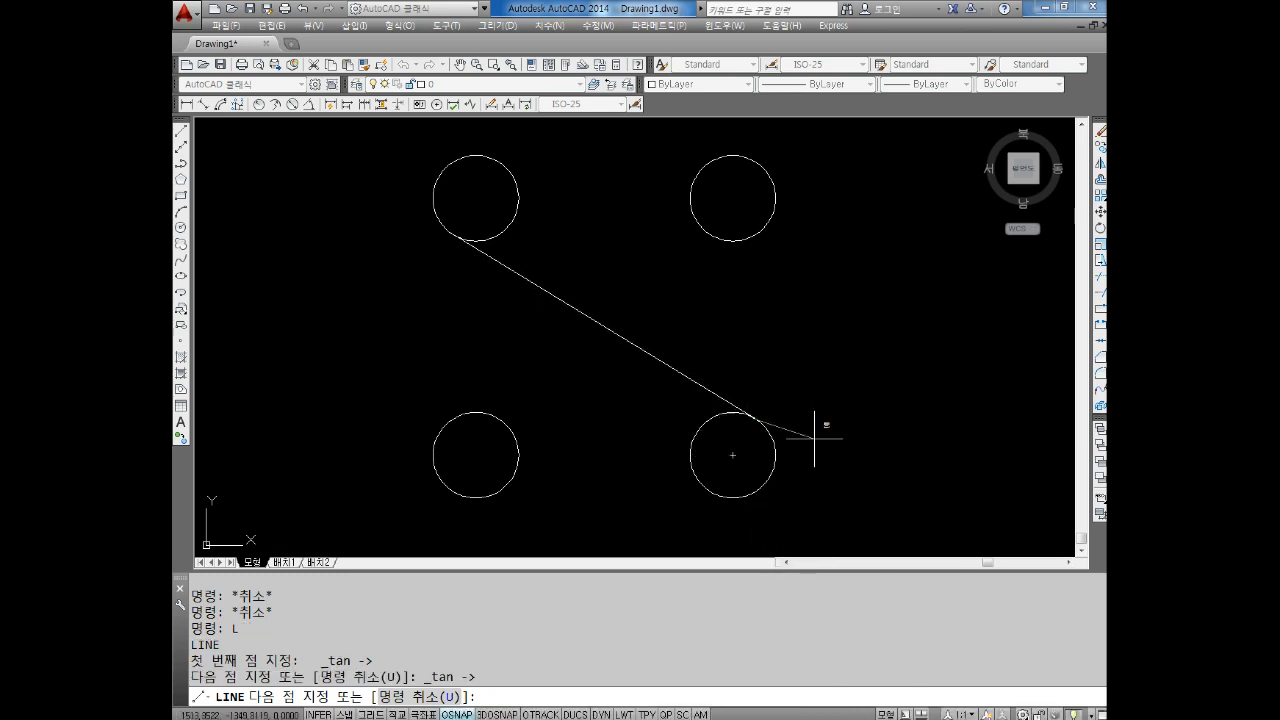
key(Escape)
Select the upper-left and lower-right circles with the new line to verify the tangency
click(529, 192)
click(470, 210)
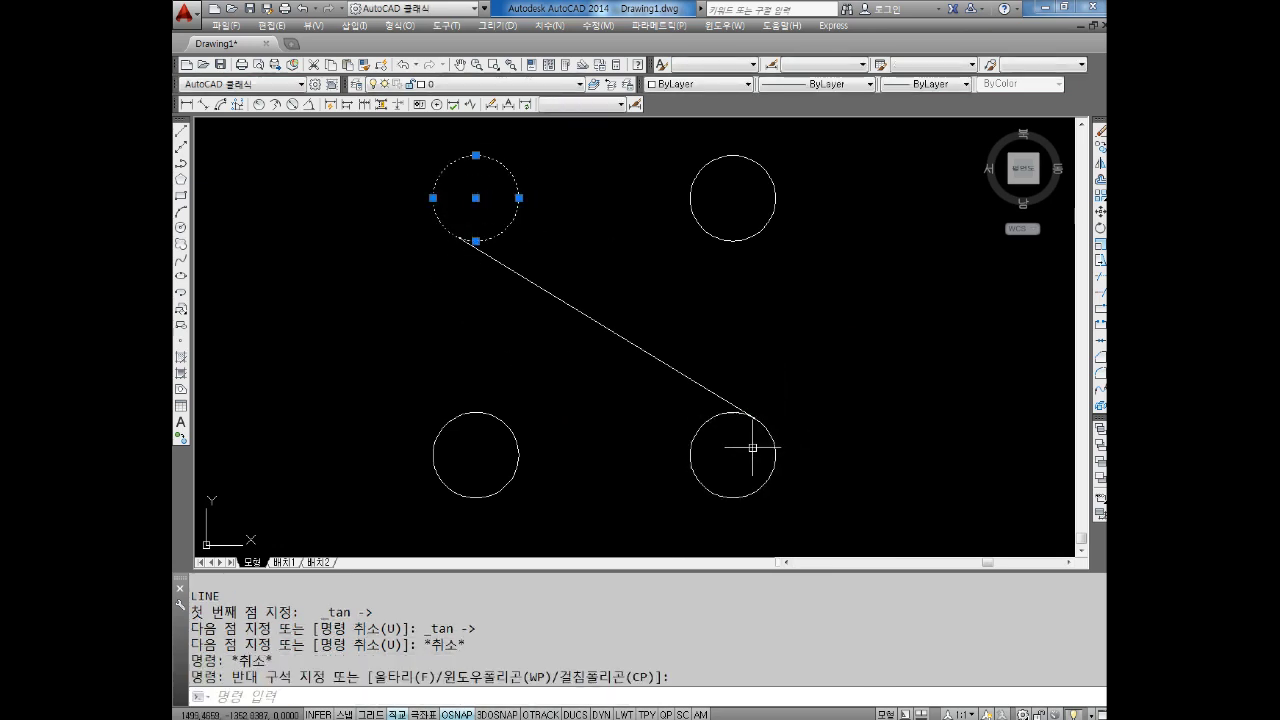
click(749, 443)
click(635, 433)
scroll(760, 440, up, 3)
scroll(710, 392, up, 3)
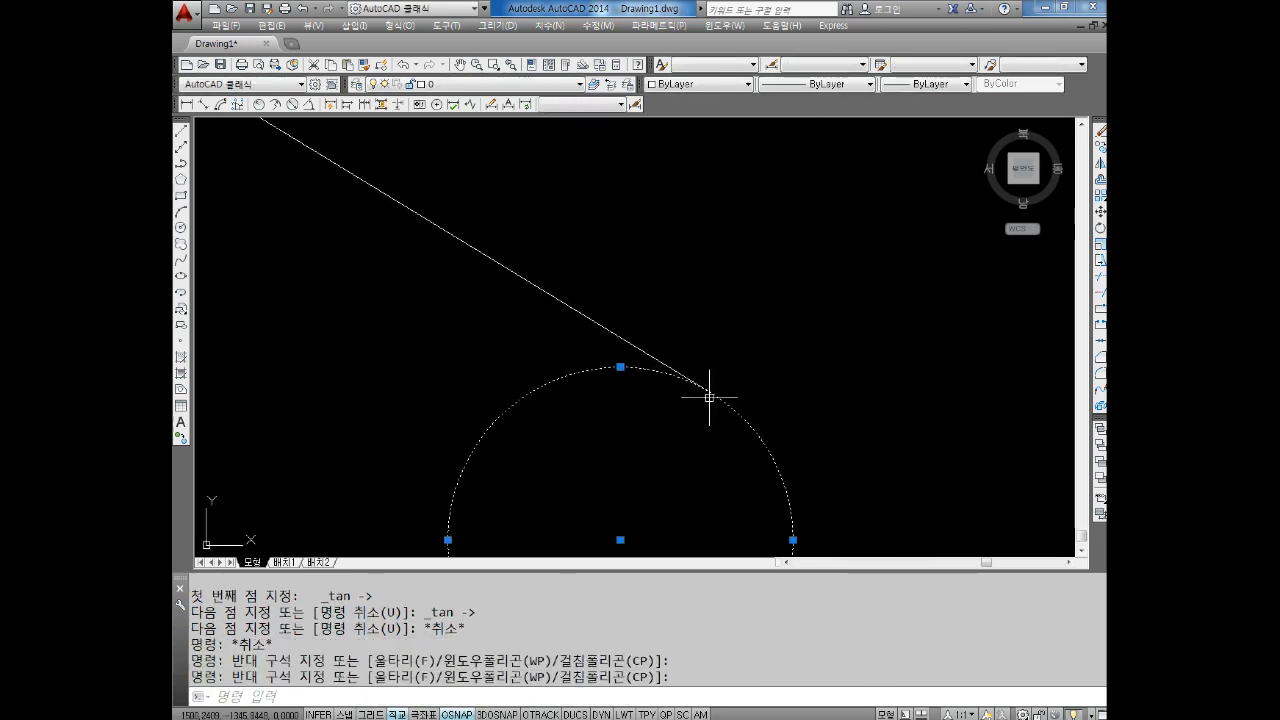
scroll(723, 374, up, 3)
key(Escape)
scroll(742, 354, down, 2)
key(Escape)
key(Escape)
scroll(777, 377, up, 3)
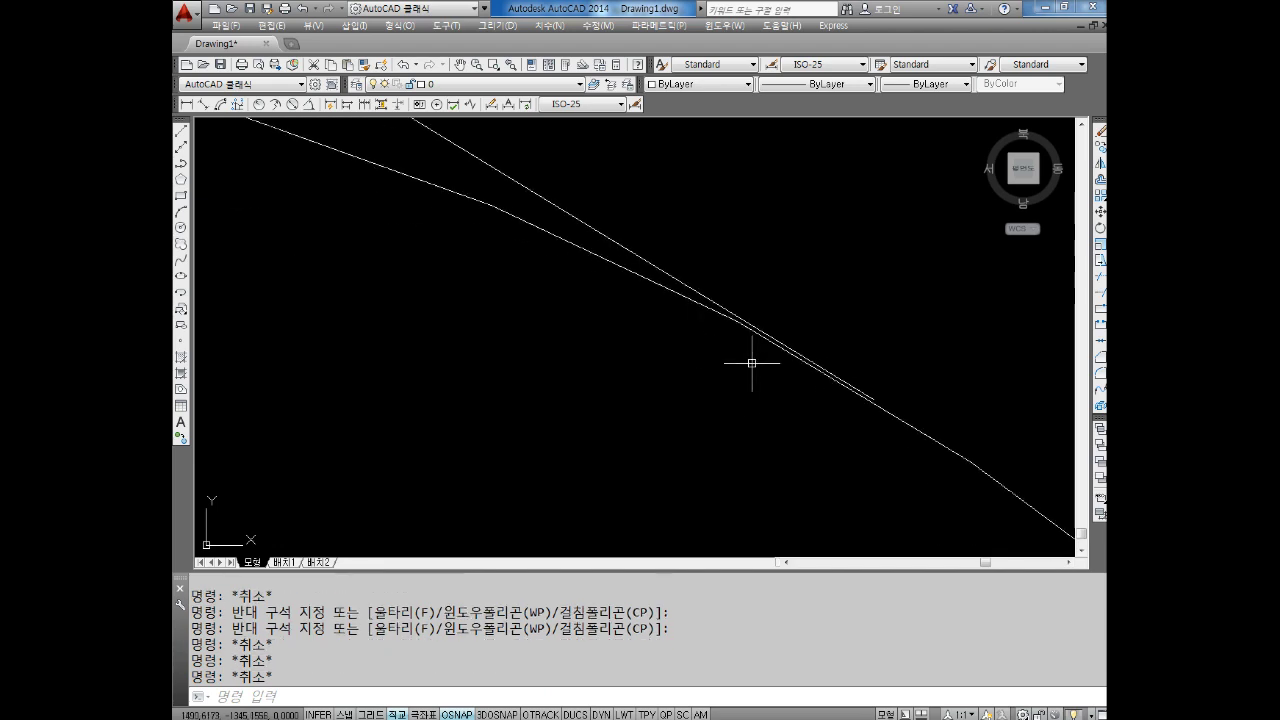
scroll(789, 337, up, 2)
Regenerate the drawing with RE so the circles display smoothly
key(Escape)
key(Escape)
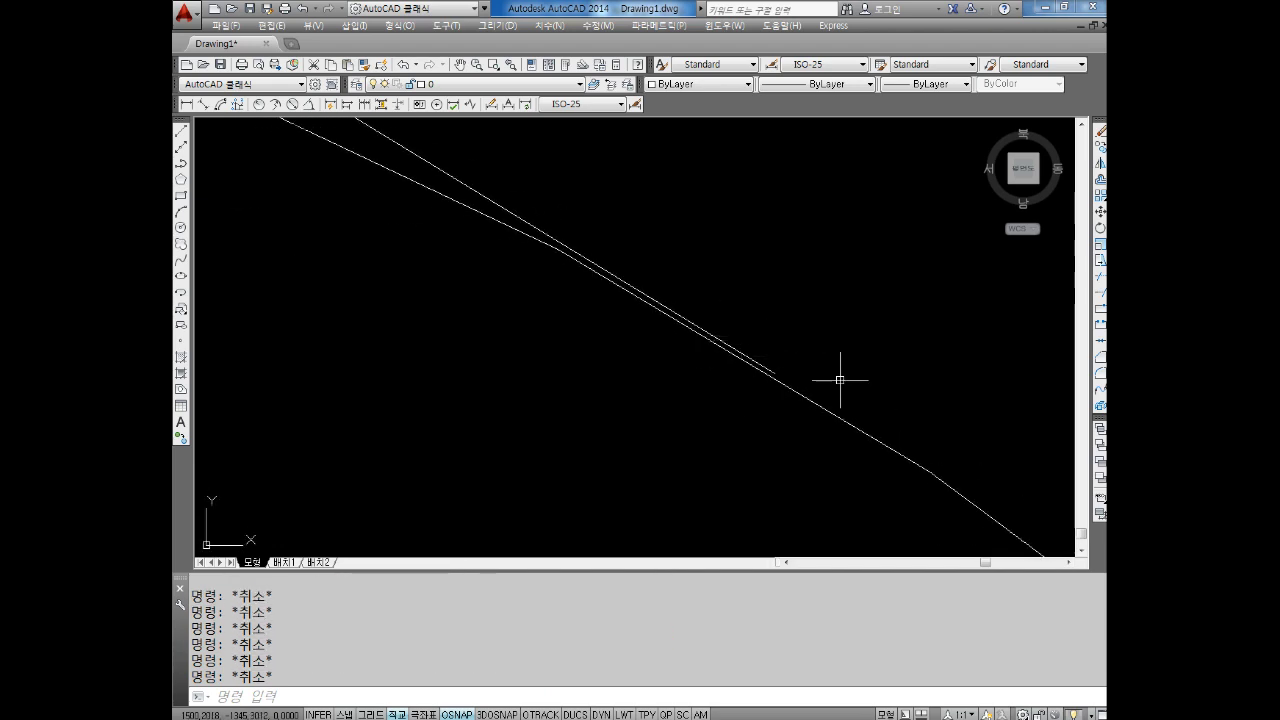
text(re)
key(Return)
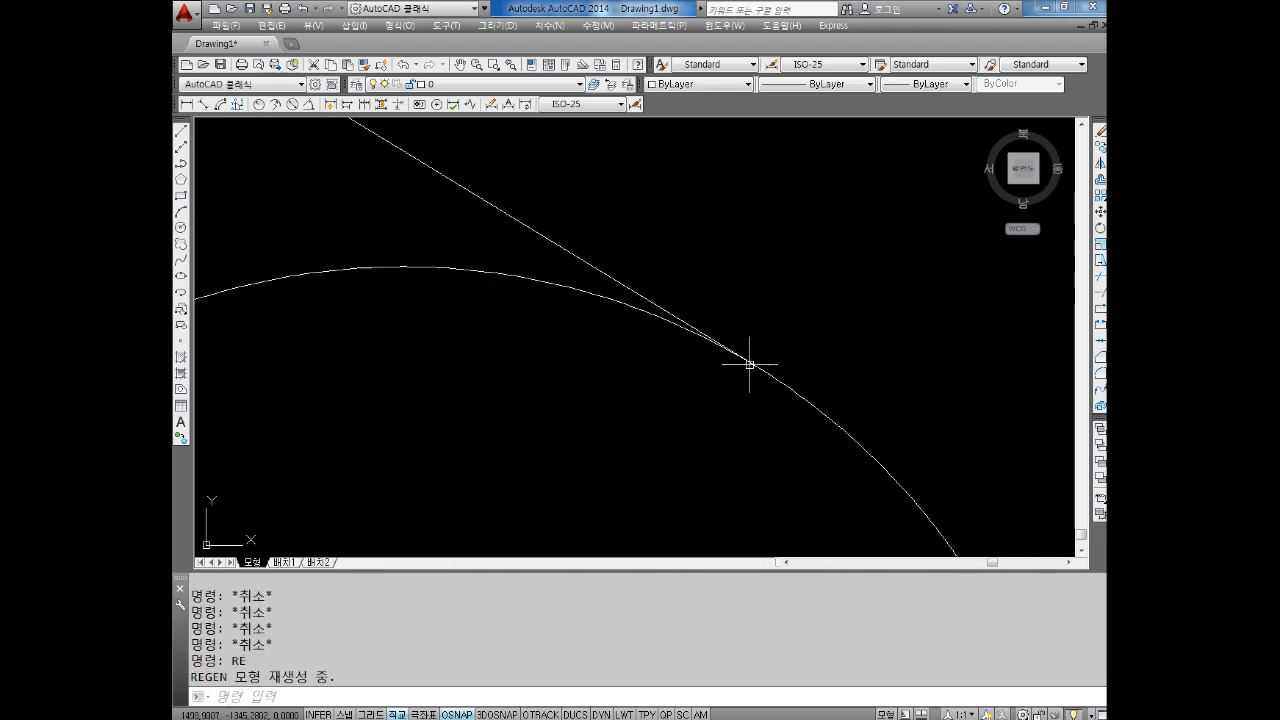
scroll(805, 385, up, 2)
scroll(818, 391, down, 3)
scroll(723, 349, down, 2)
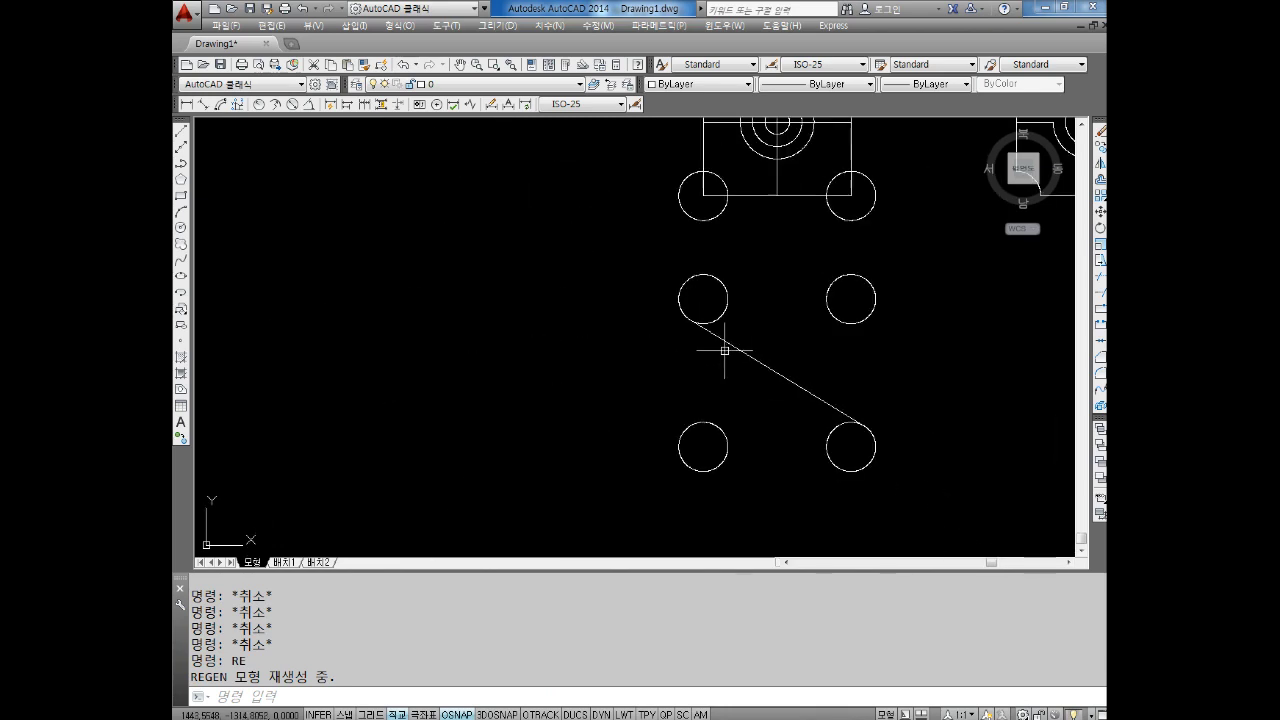
scroll(734, 337, down, 1)
key(Escape)
key(Escape)
scroll(661, 302, up, 1)
key(Escape)
key(Escape)
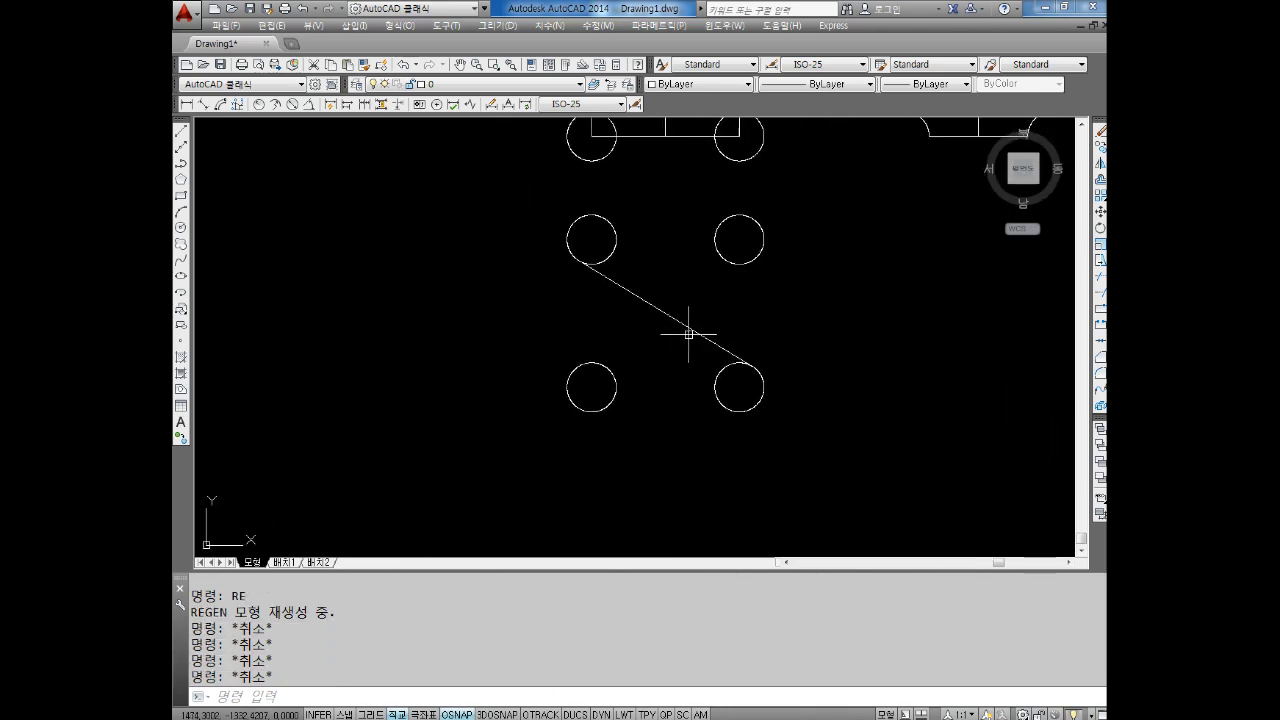
text(l)
key(Return)
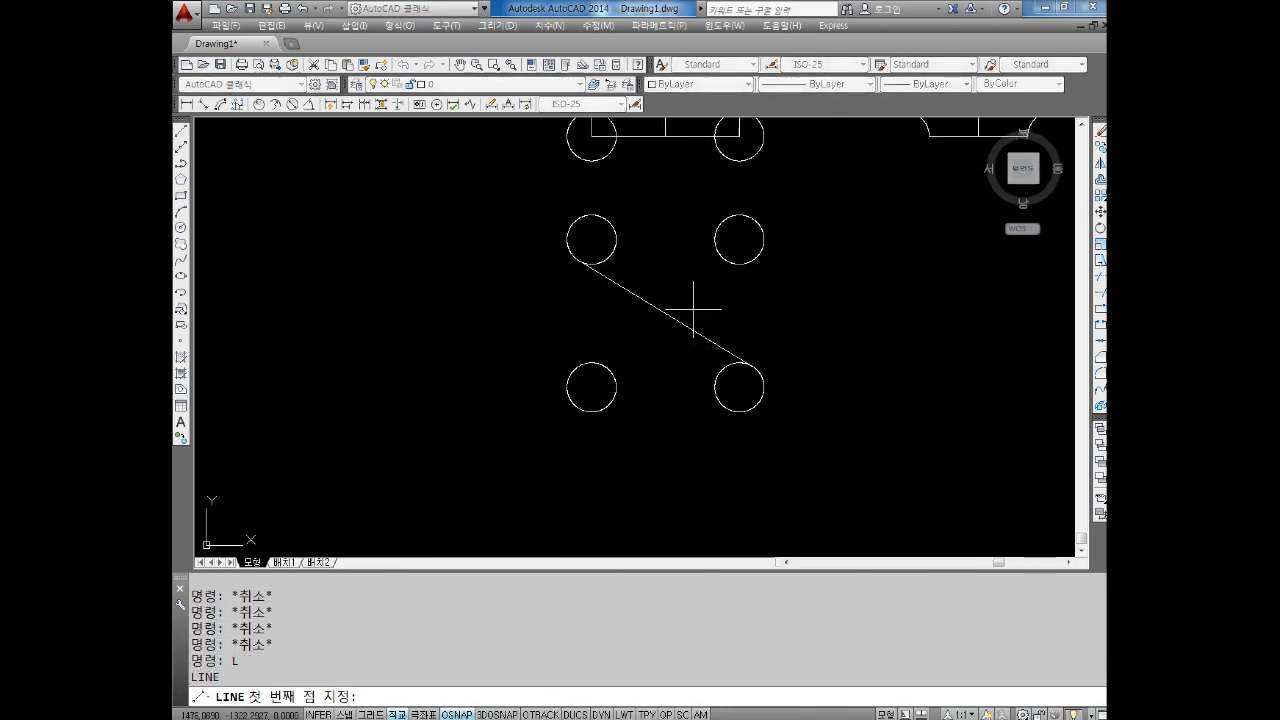
shift+right_click(661, 244)
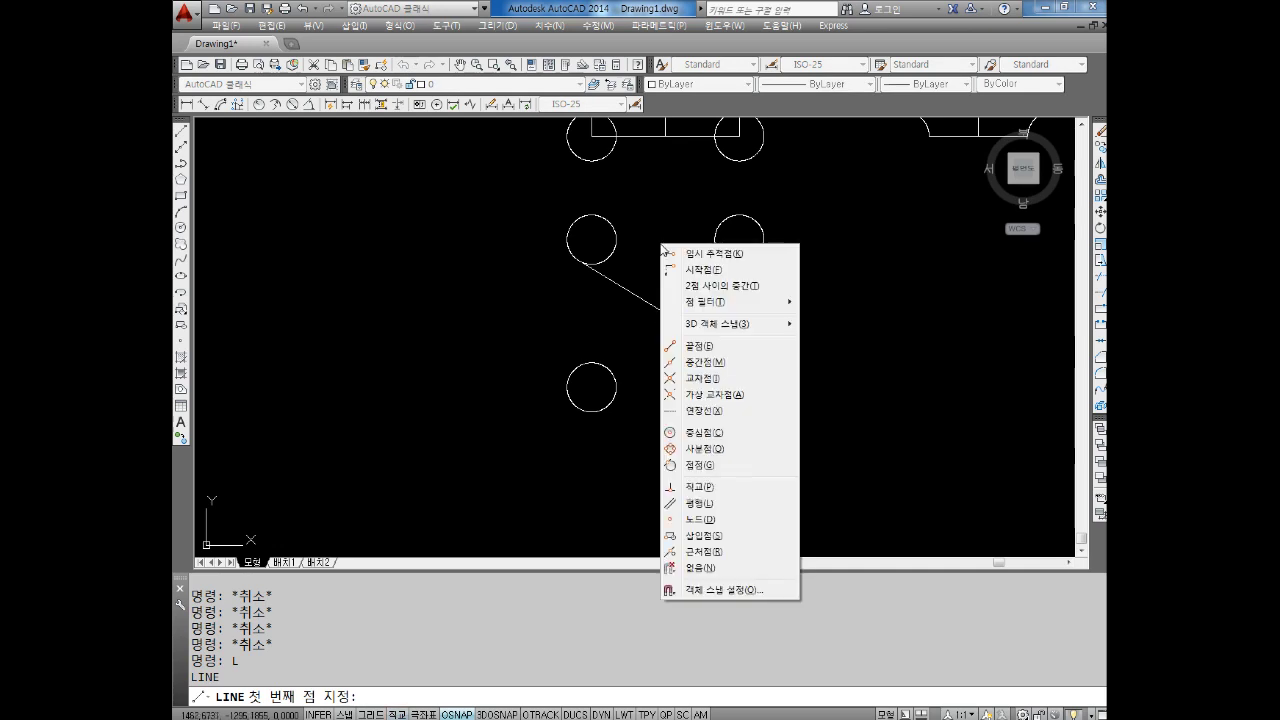
click(708, 466)
scroll(591, 355, up, 2)
shift+middle_drag(591, 355, 634, 305)
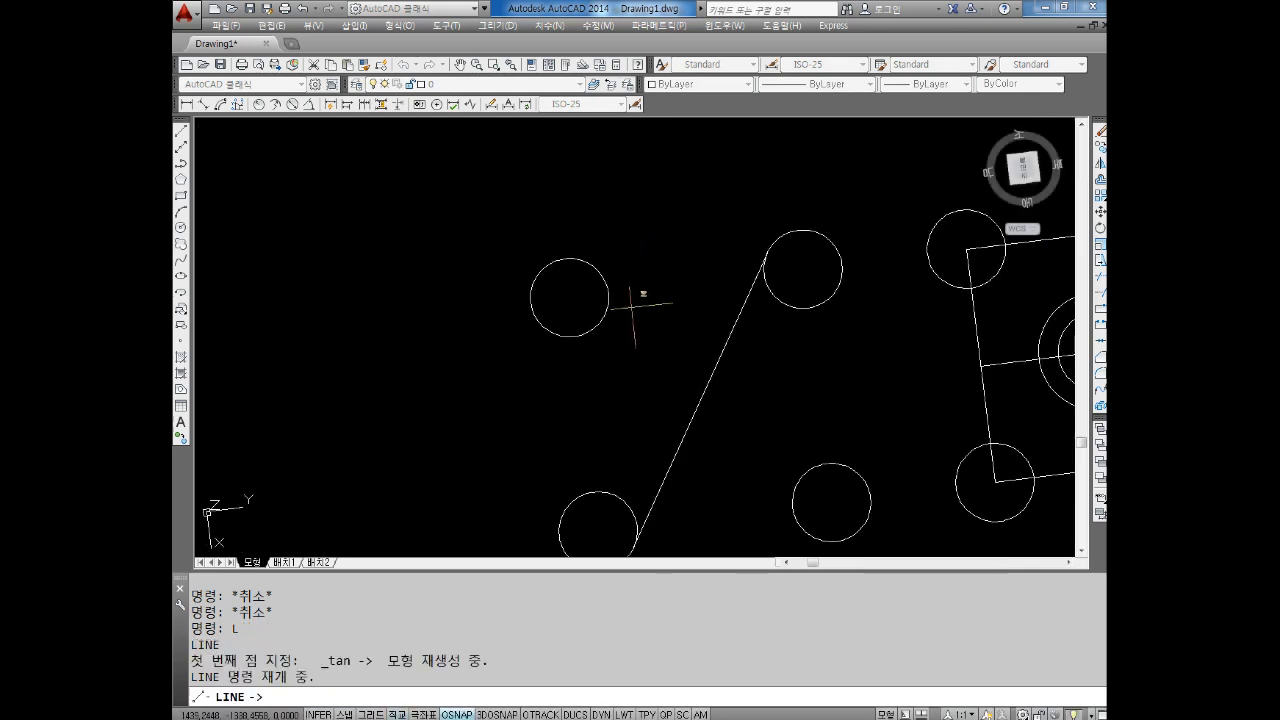
click(1015, 140)
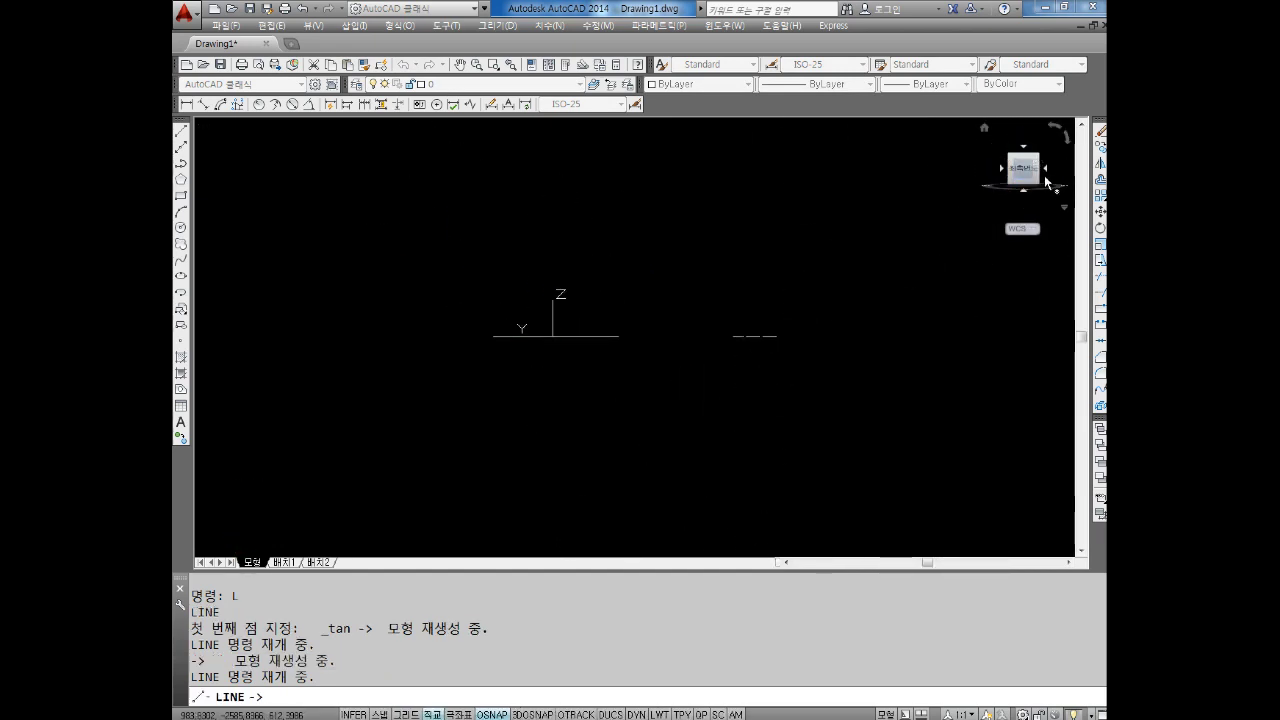
click(1023, 147)
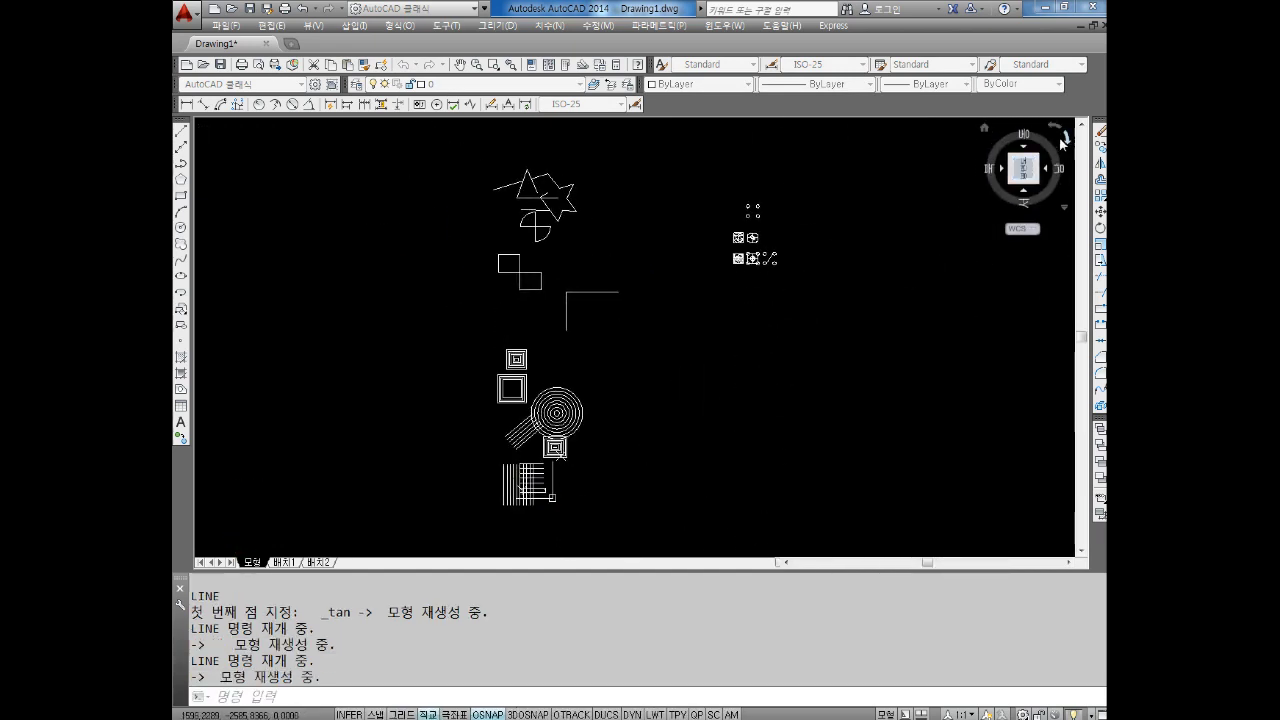
click(1068, 140)
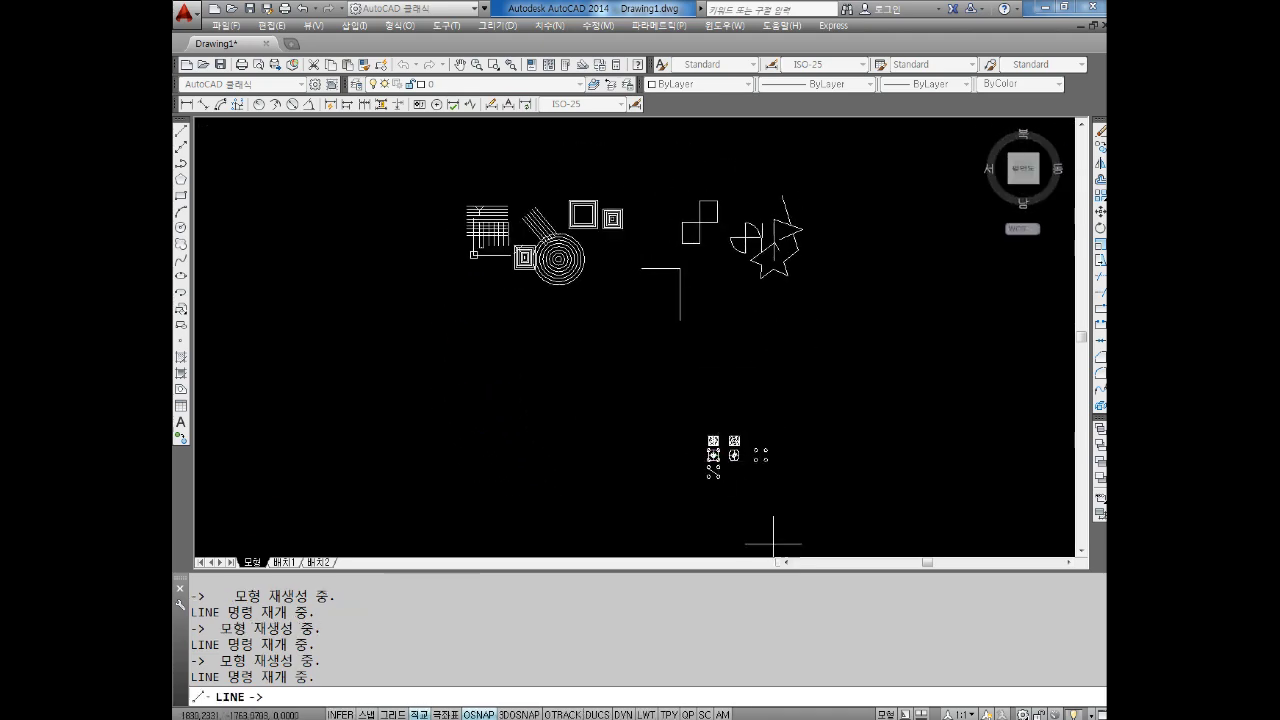
scroll(700, 460, up, 5)
middle_click(943, 380)
middle_click(943, 380)
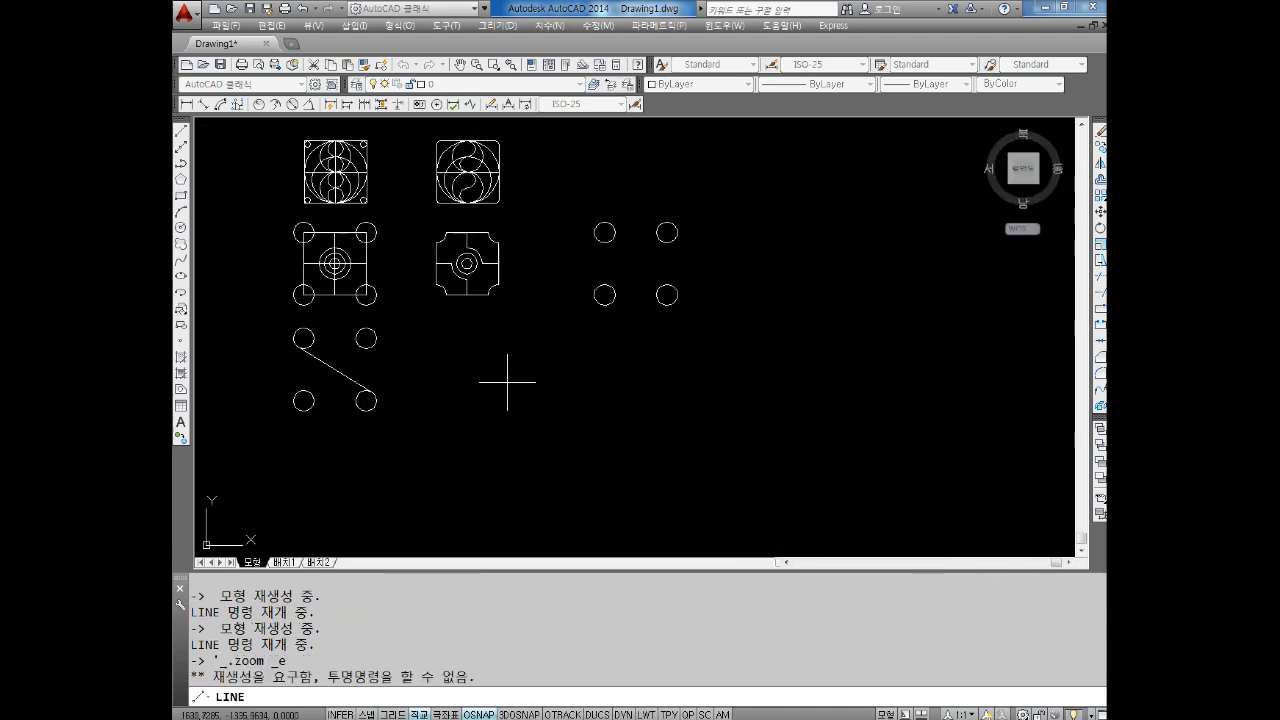
scroll(640, 385, up, 3)
scroll(680, 392, up, 1)
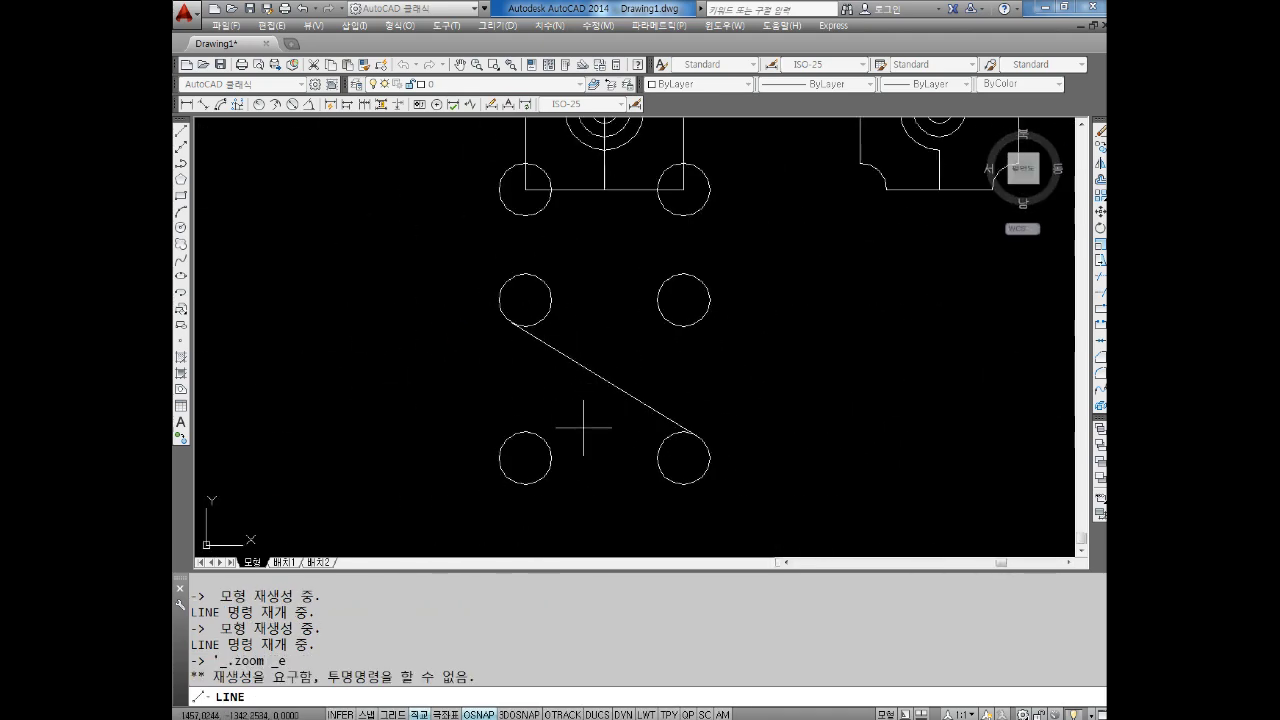
Draw a tangent line from the upper-left circle to the lower-right circle
middle_drag(583, 427, 591, 389)
scroll(591, 389, up, 4)
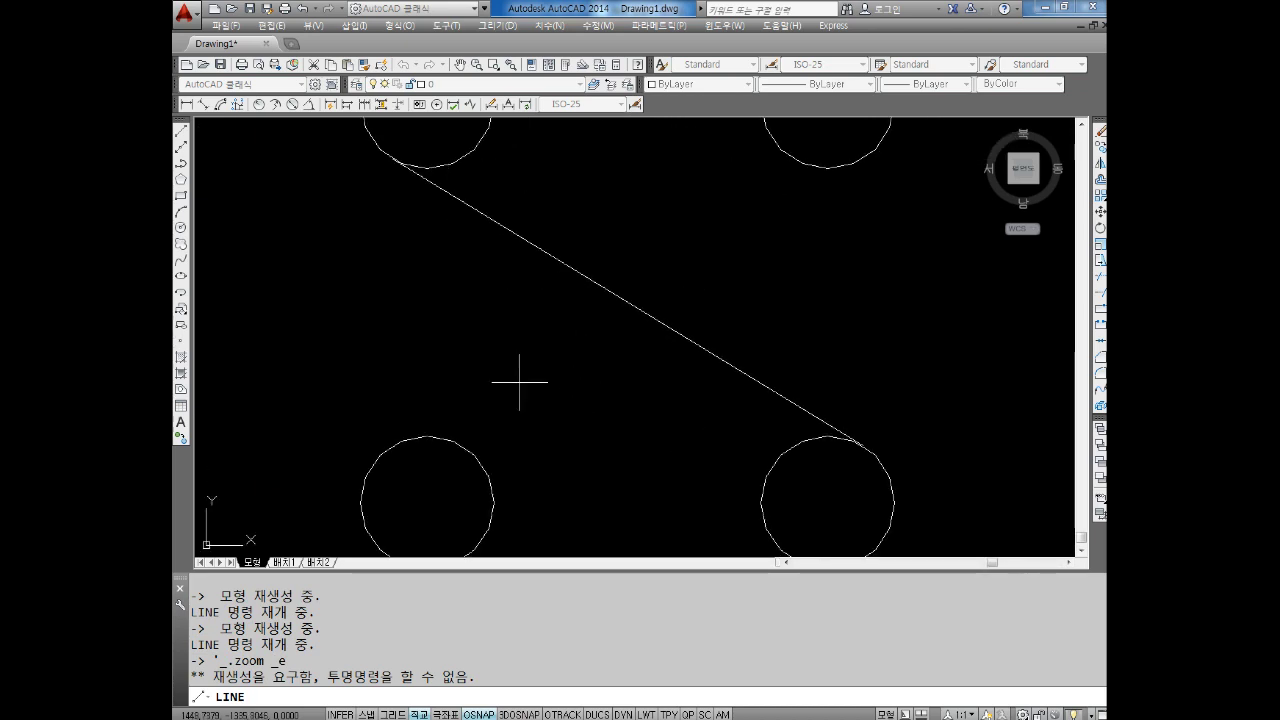
scroll(549, 330, down, 4)
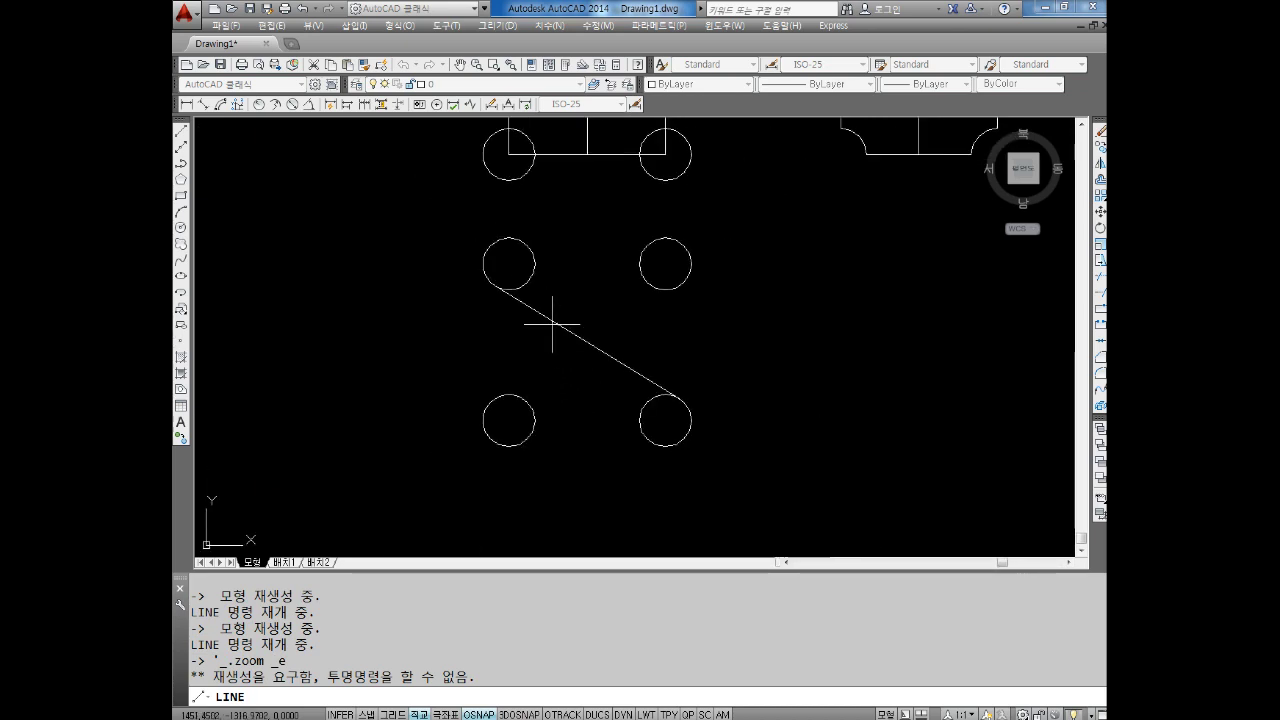
click(533, 252)
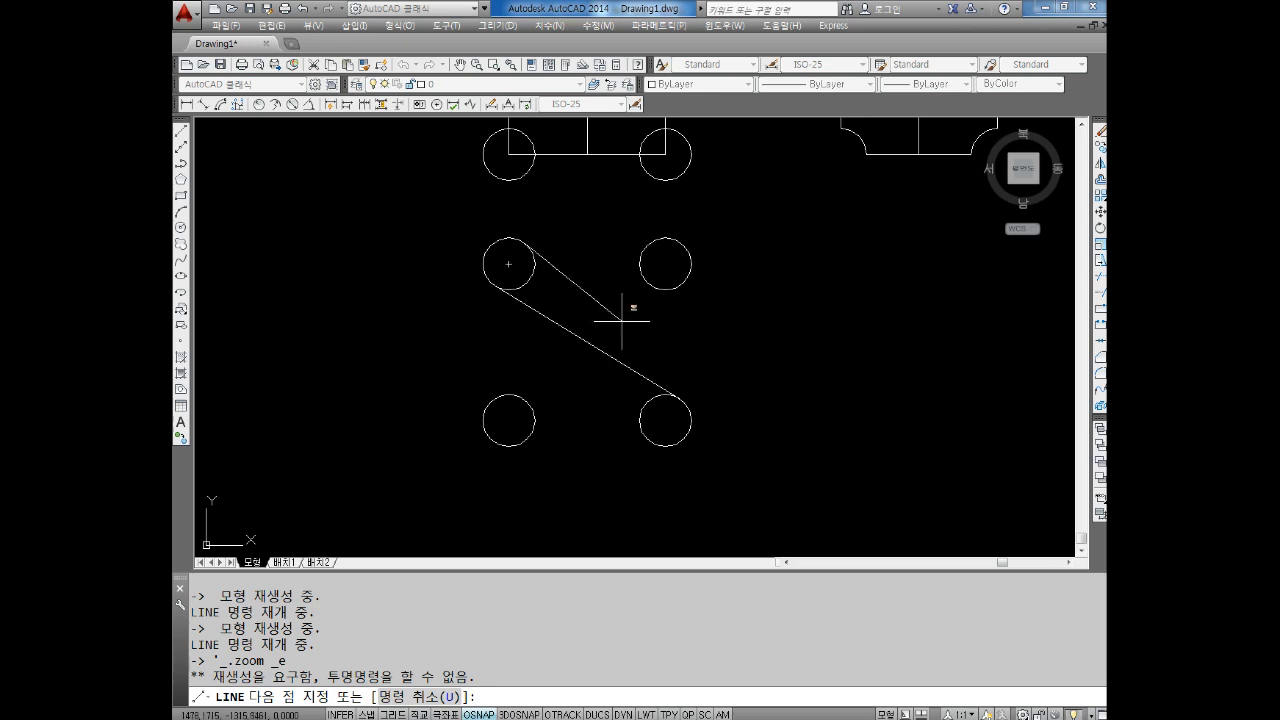
shift+right_click(624, 322)
click(662, 543)
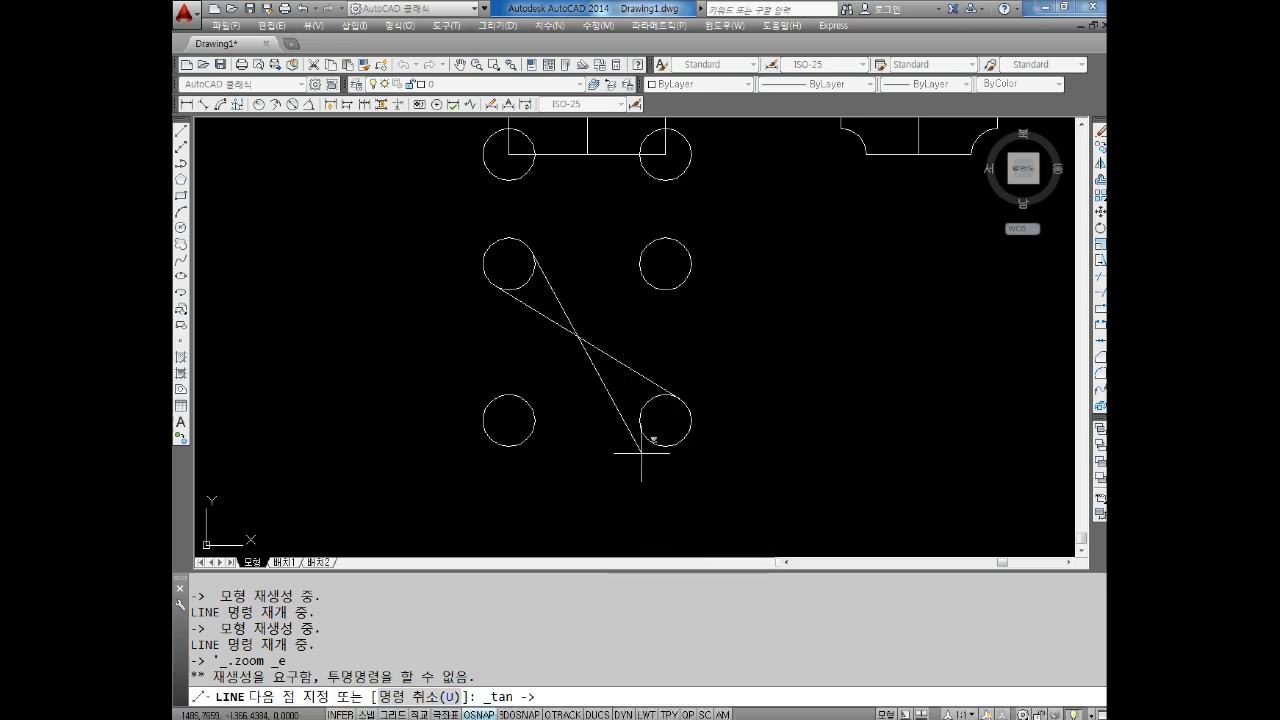
click(640, 433)
key(Escape)
key(Escape)
scroll(523, 257, up, 2)
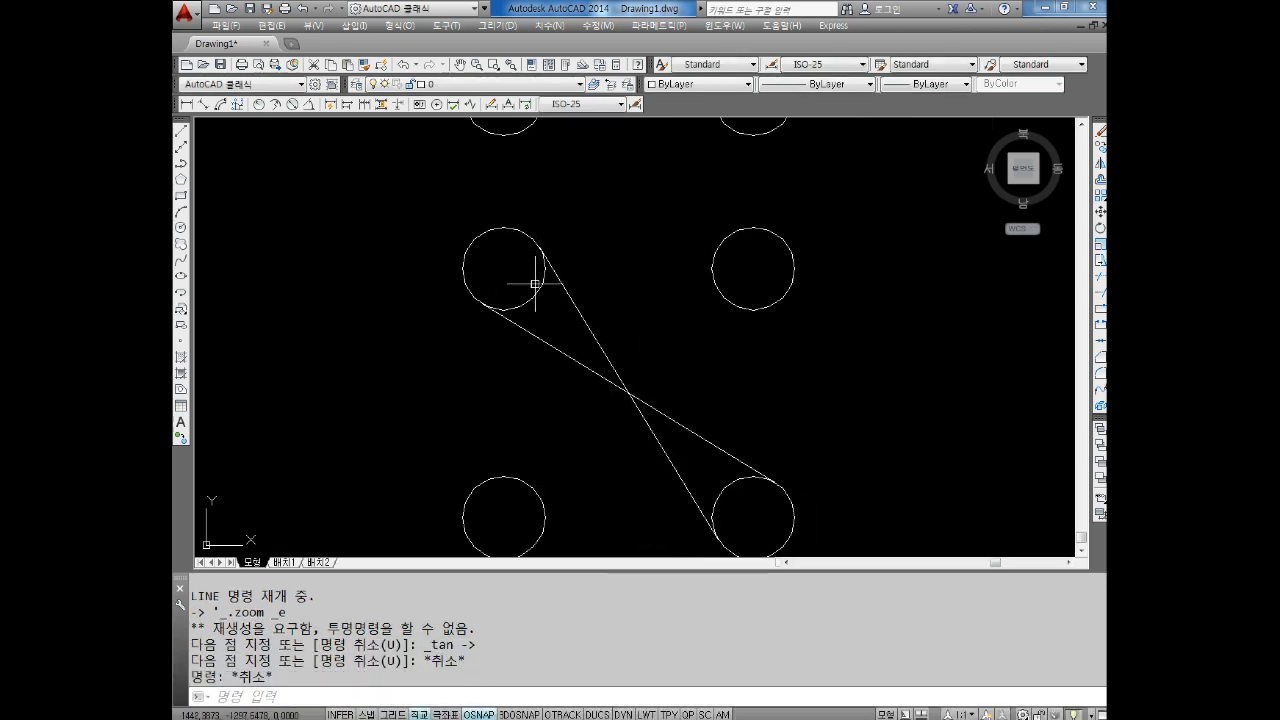
scroll(534, 277, down, 2)
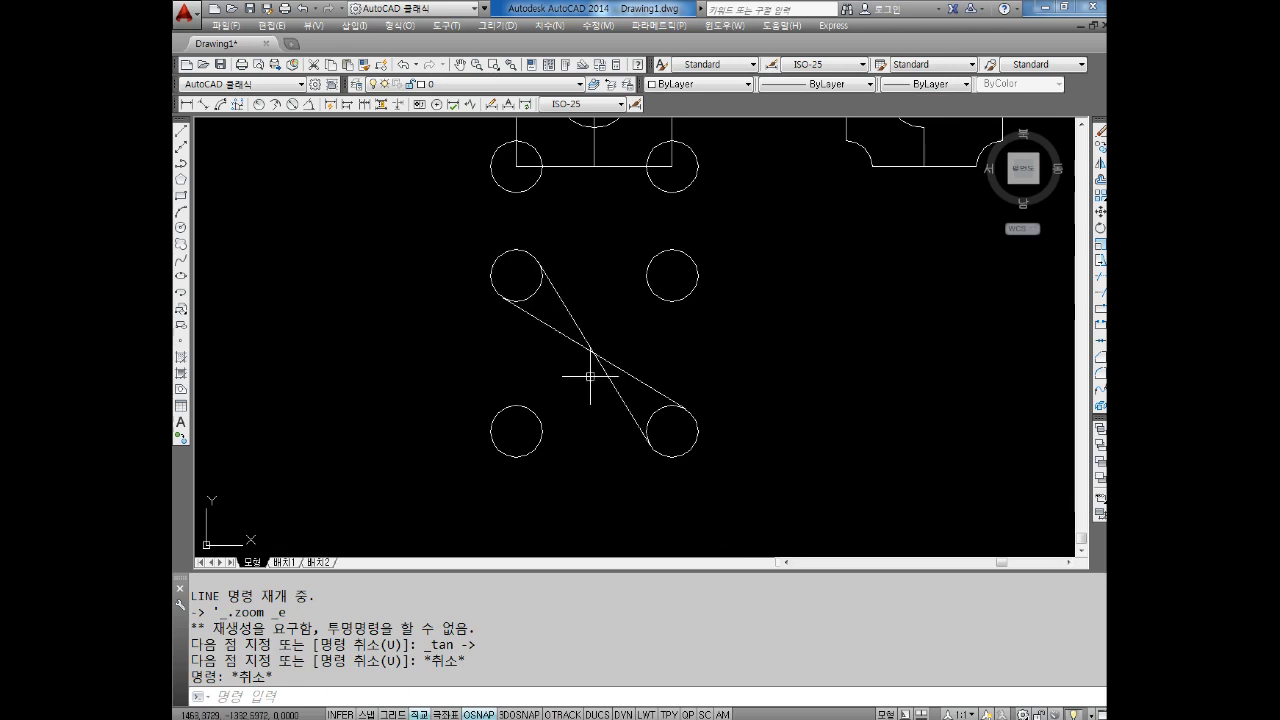
Draw a tangent-to-tangent line linking the lower-left circle to the upper-right circle
text(l)
key(Return)
shift+right_click(590, 376)
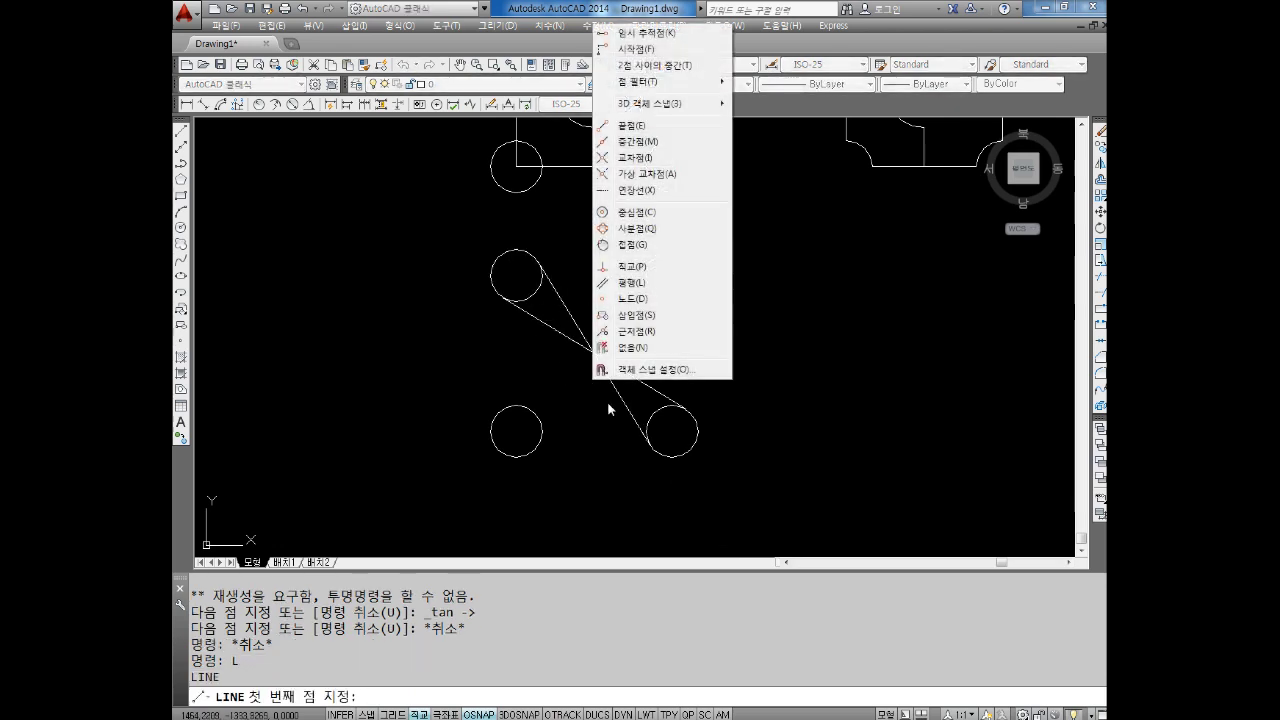
click(625, 245)
click(511, 392)
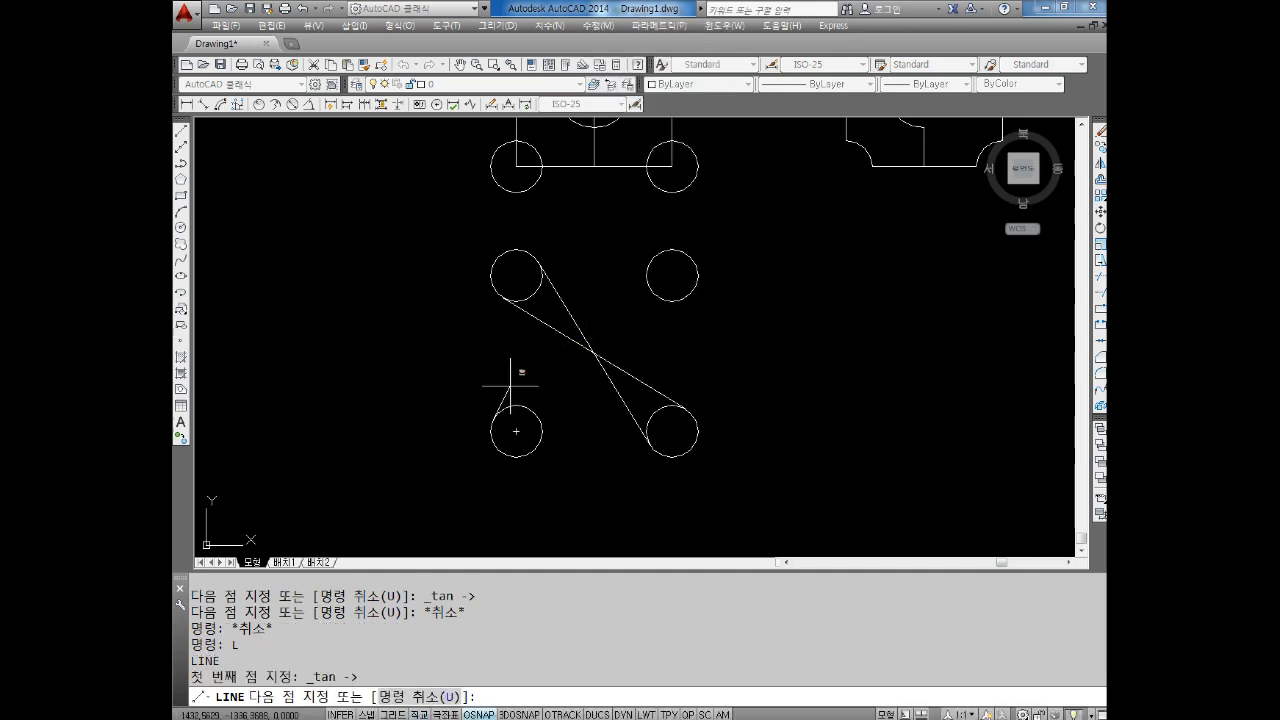
shift+right_click(622, 305)
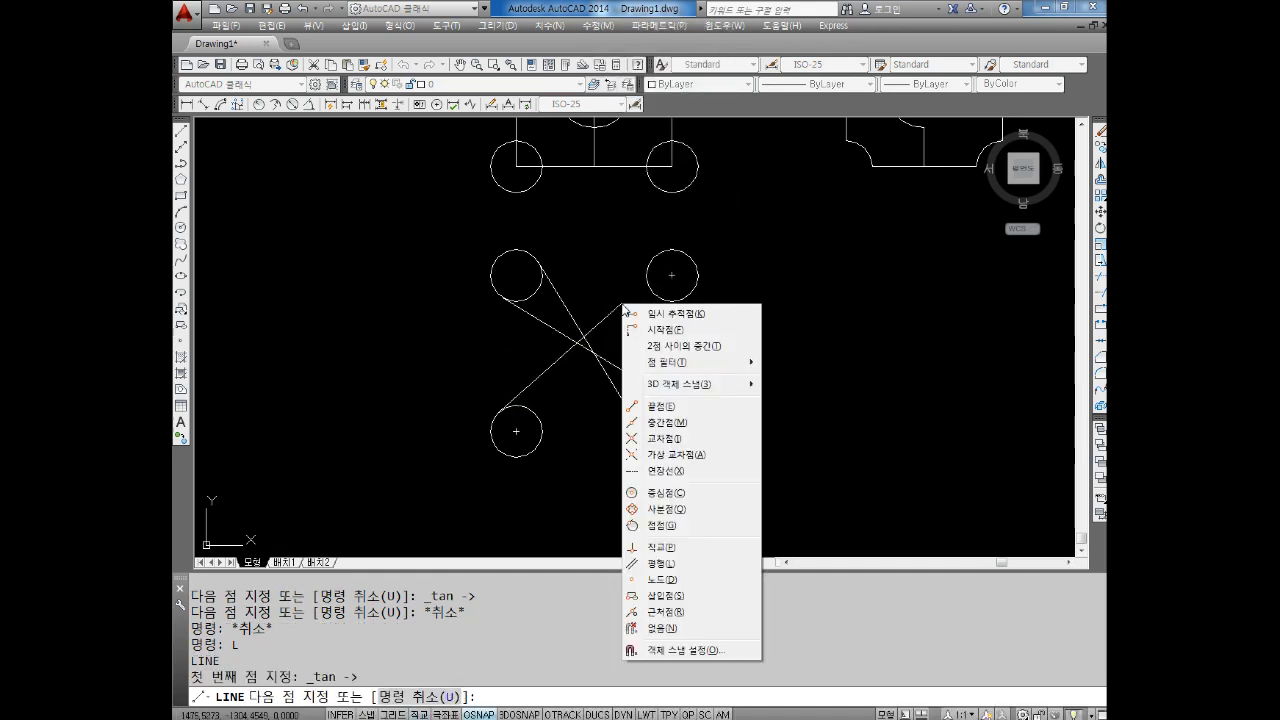
click(666, 535)
click(658, 254)
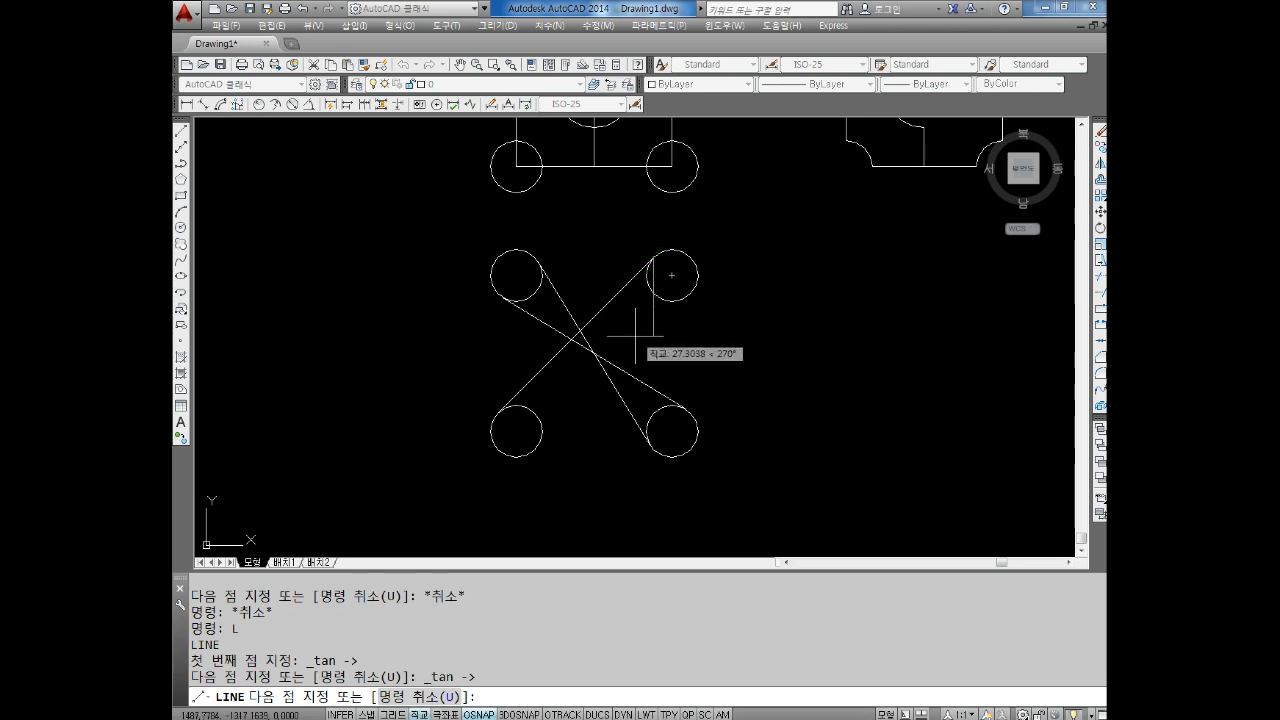
key(Escape)
key(Escape)
scroll(572, 336, up, 2)
key(Escape)
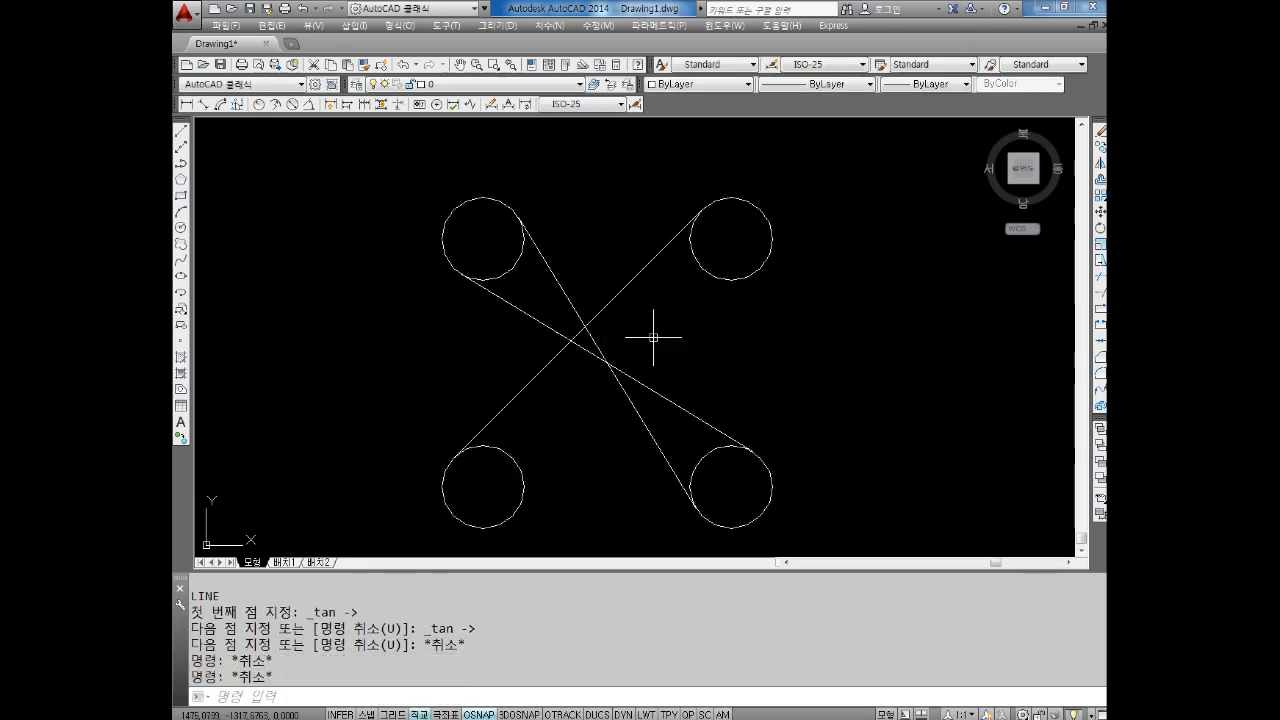
Add the second tangent line between the lower-left and upper-right circles
key(Return)
shift+right_click(676, 318)
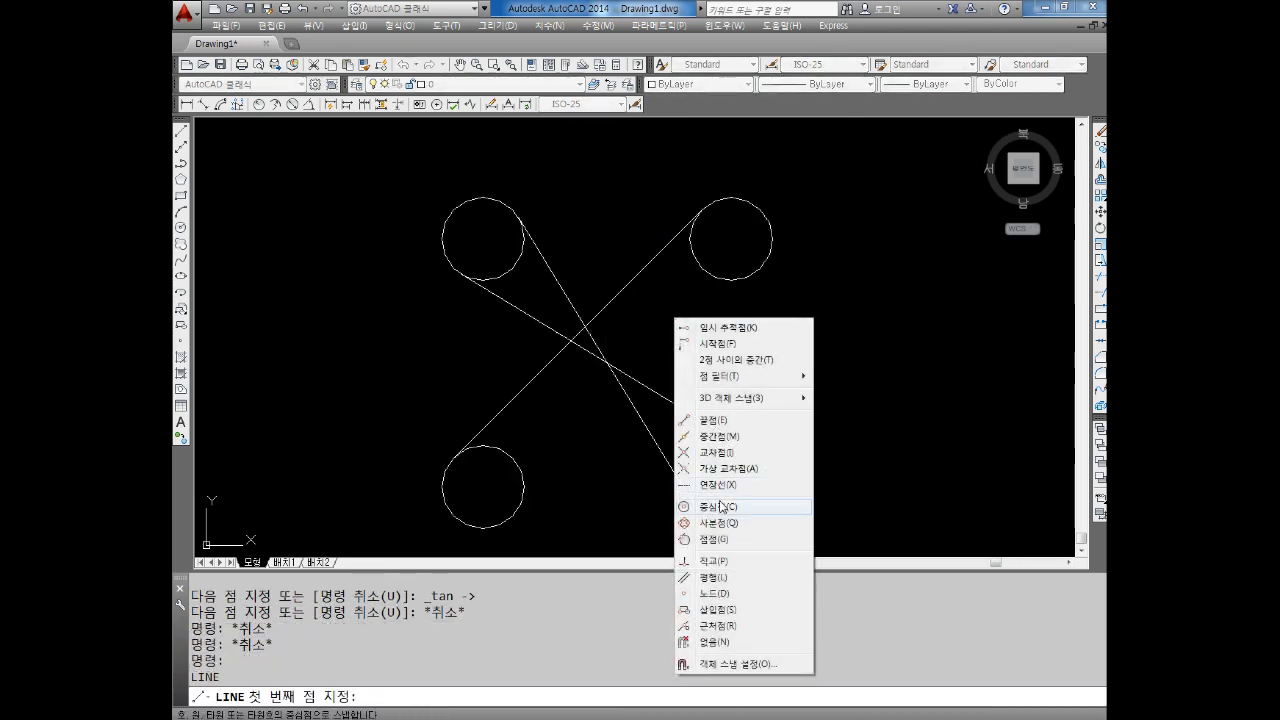
click(716, 539)
click(516, 513)
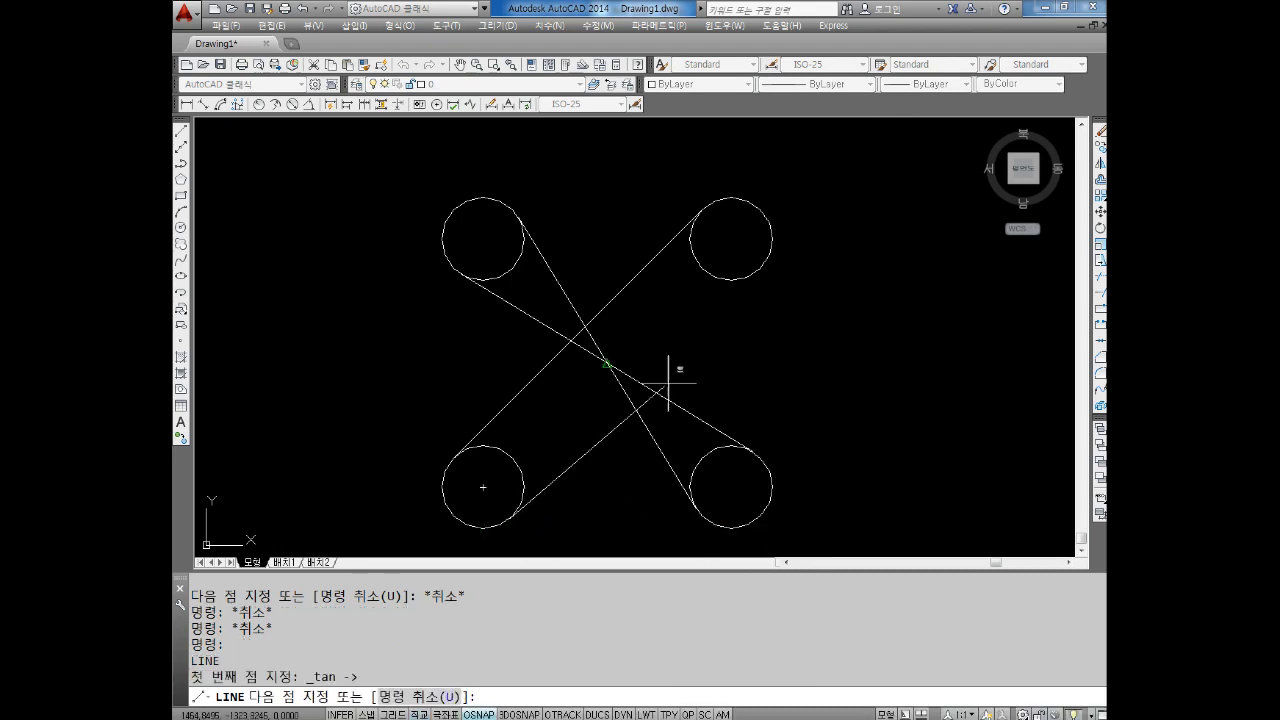
shift+right_click(692, 320)
click(740, 548)
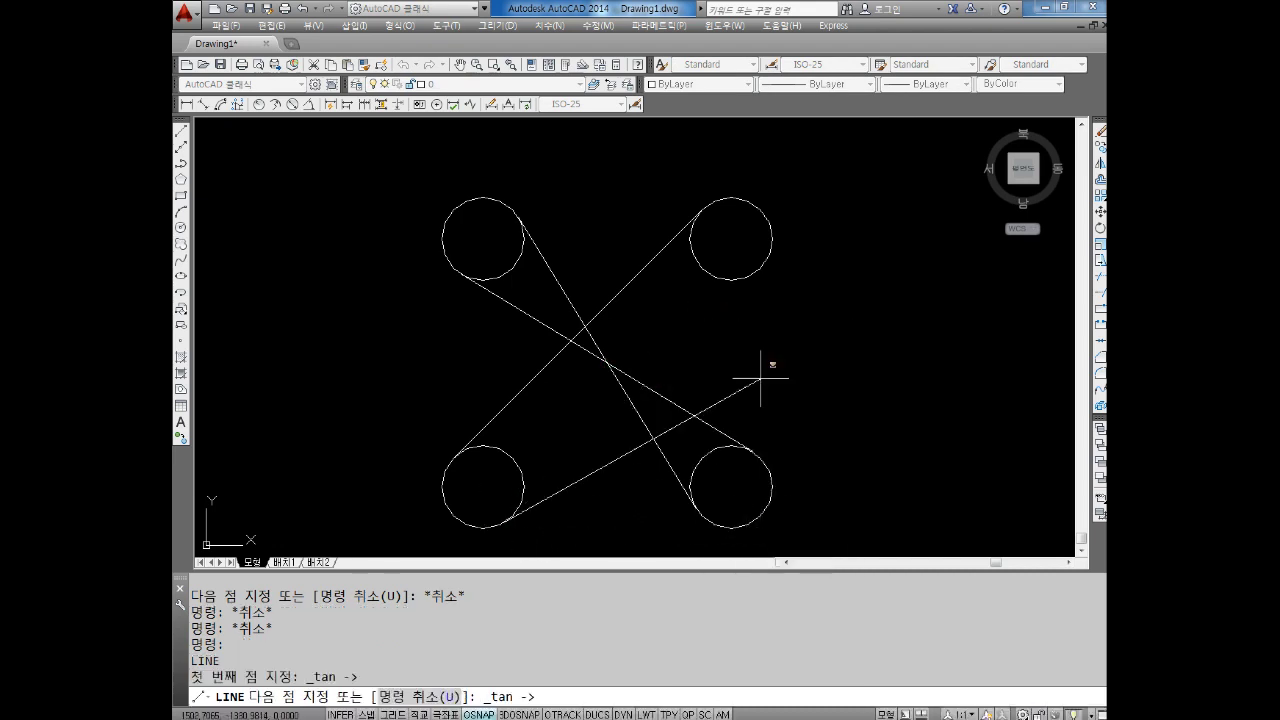
click(753, 279)
key(Escape)
key(Escape)
scroll(760, 280, down, 3)
scroll(643, 286, down, 3)
scroll(657, 376, up, 3)
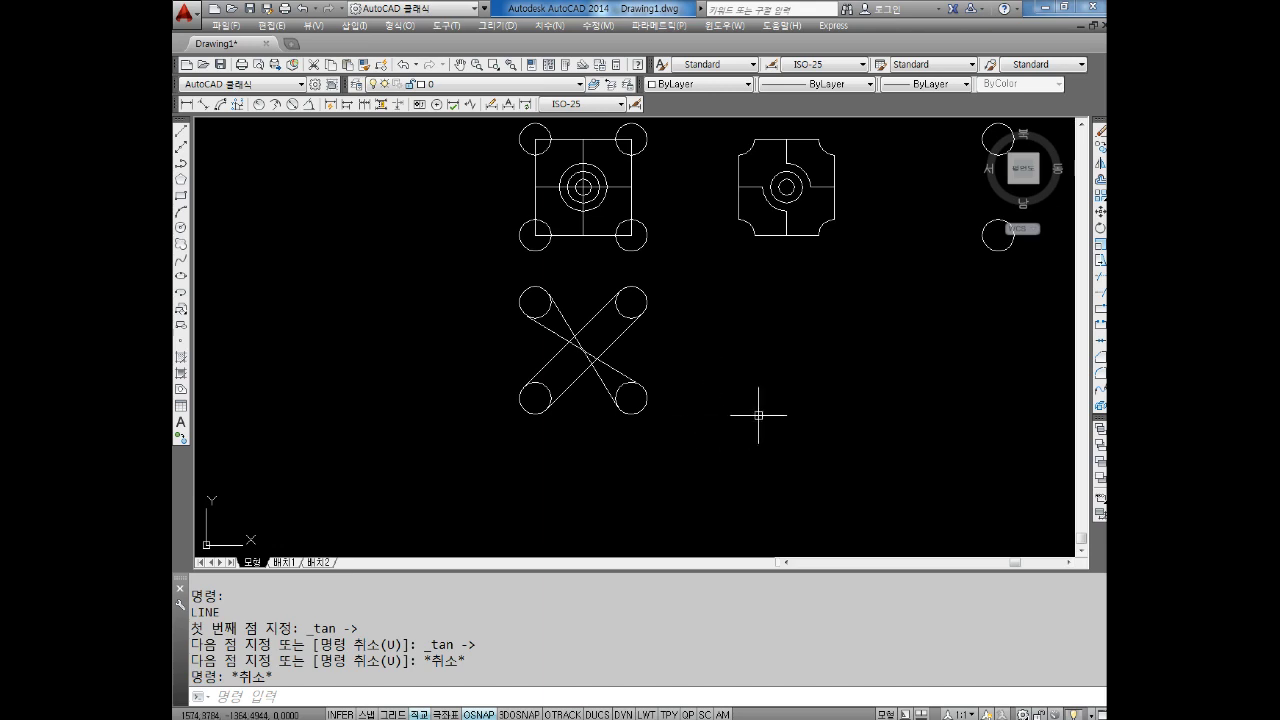
Zoom out and pan to the four circles, then bring the Notepad notes forward
middle_drag(761, 414, 637, 377)
scroll(700, 391, down, 4)
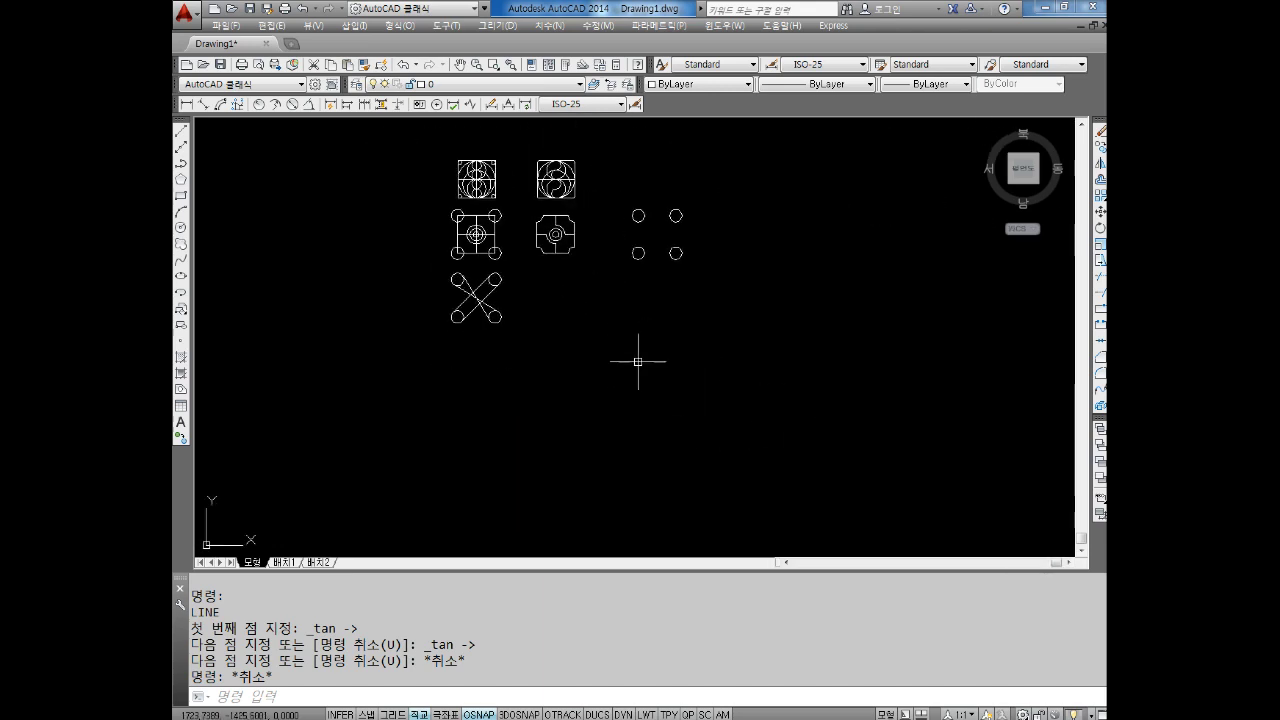
key(alt+Tab)
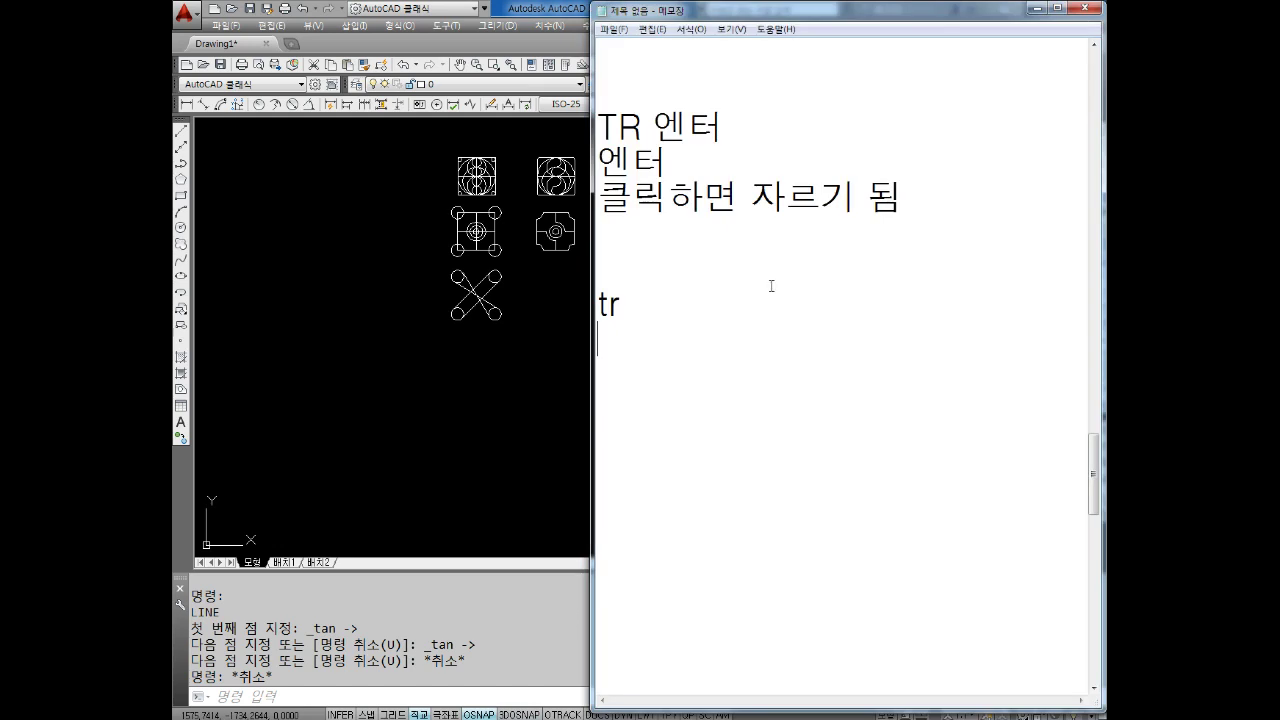
key(alt+Tab)
middle_drag(614, 334, 443, 357)
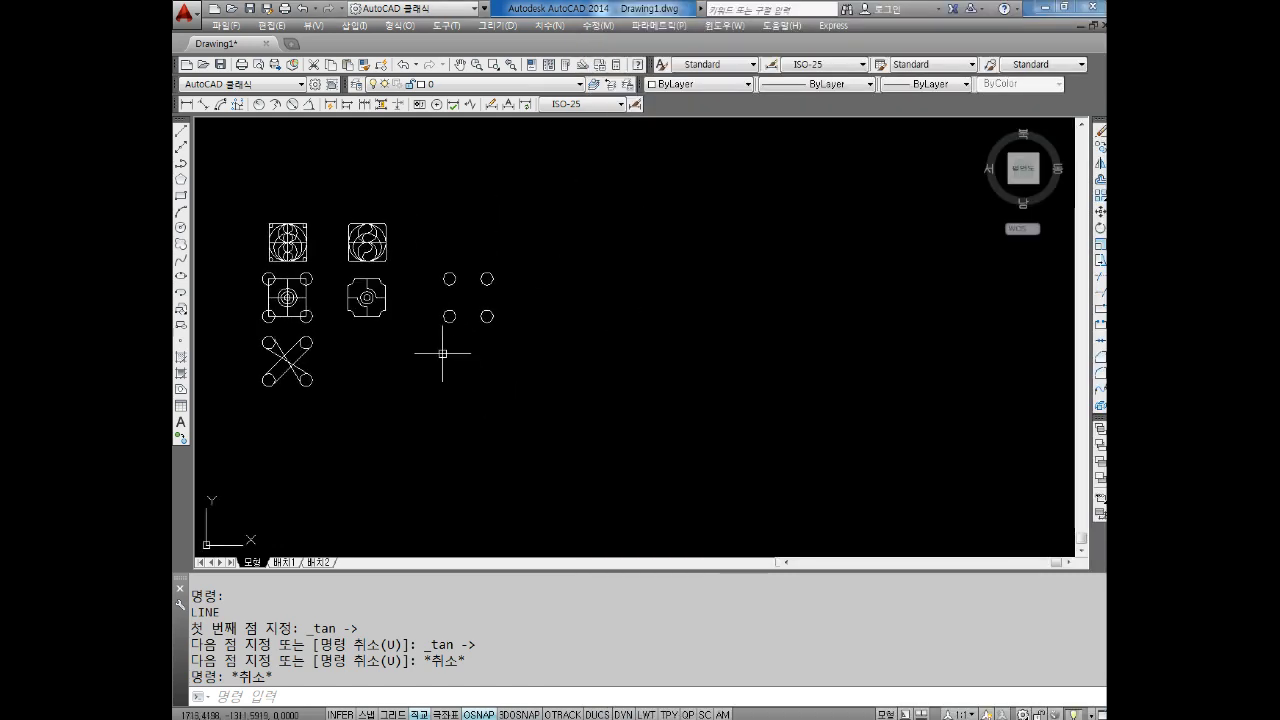
key(alt+Tab)
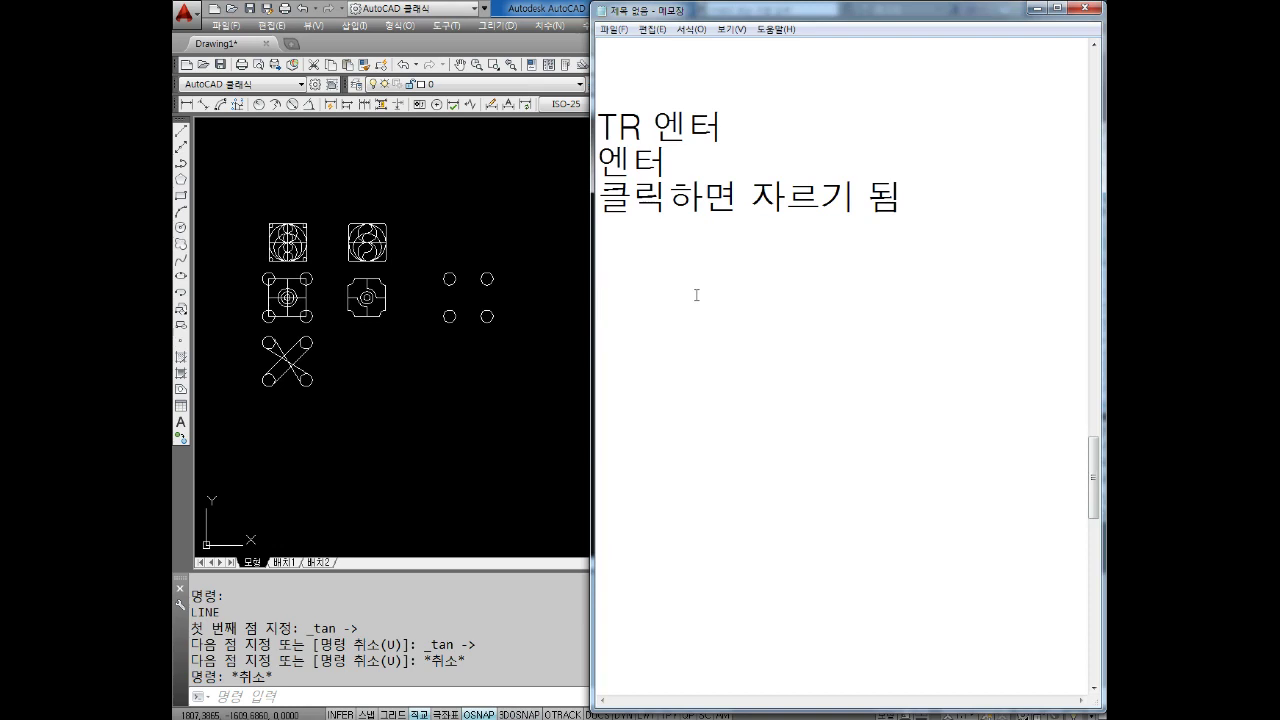
In Korean, write the note line '원과 원의 중심점 먼저 그린다'
text(dn)
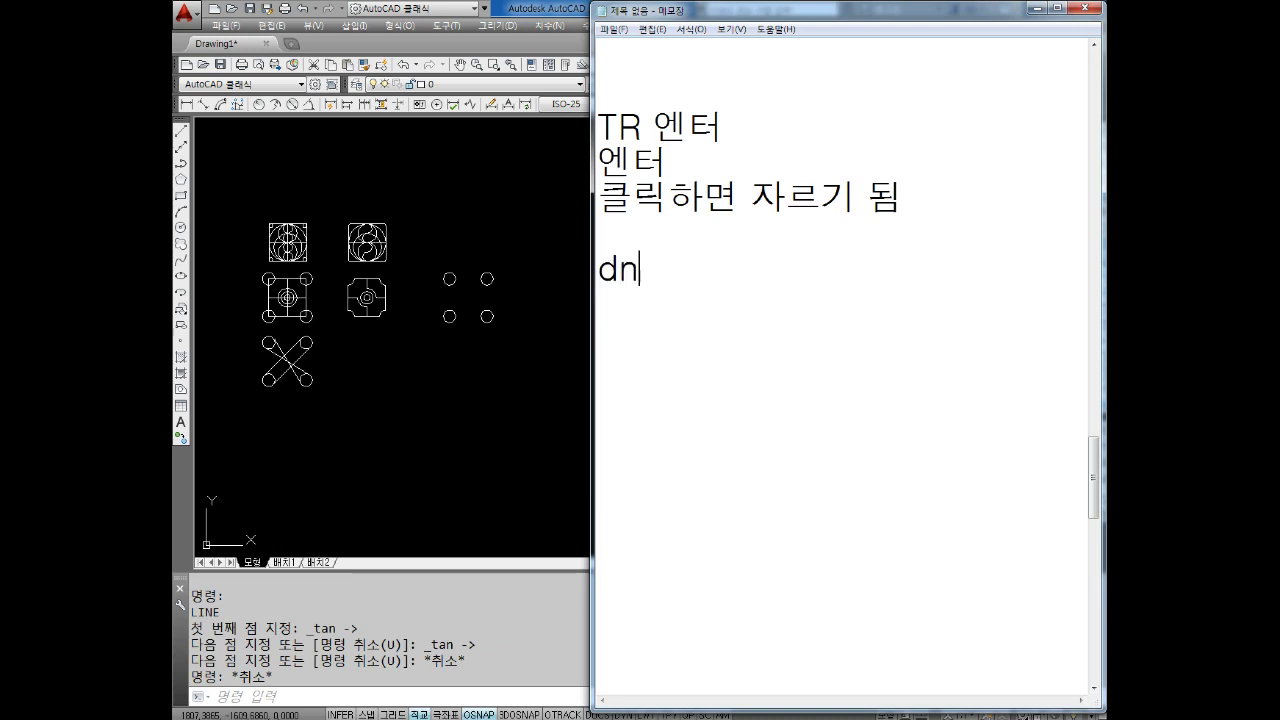
key(BackSpace)
key(Hangul)
text(ㅇ)
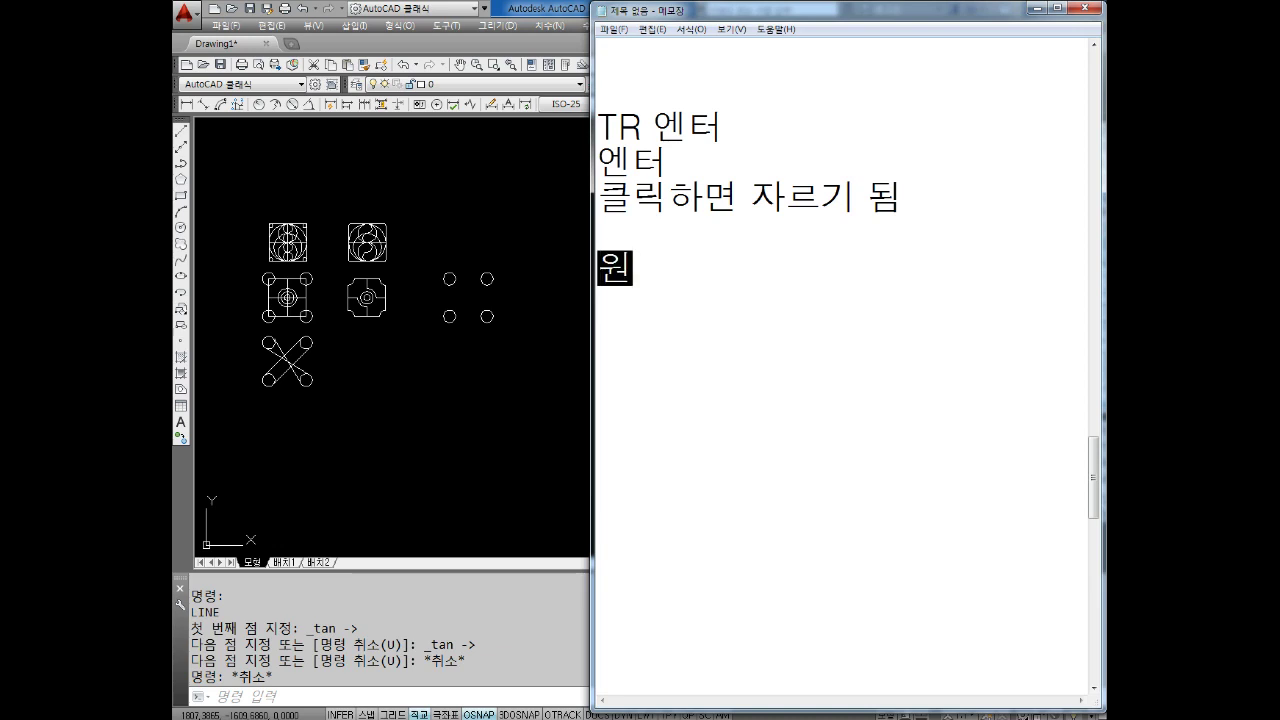
text(의 중심저)
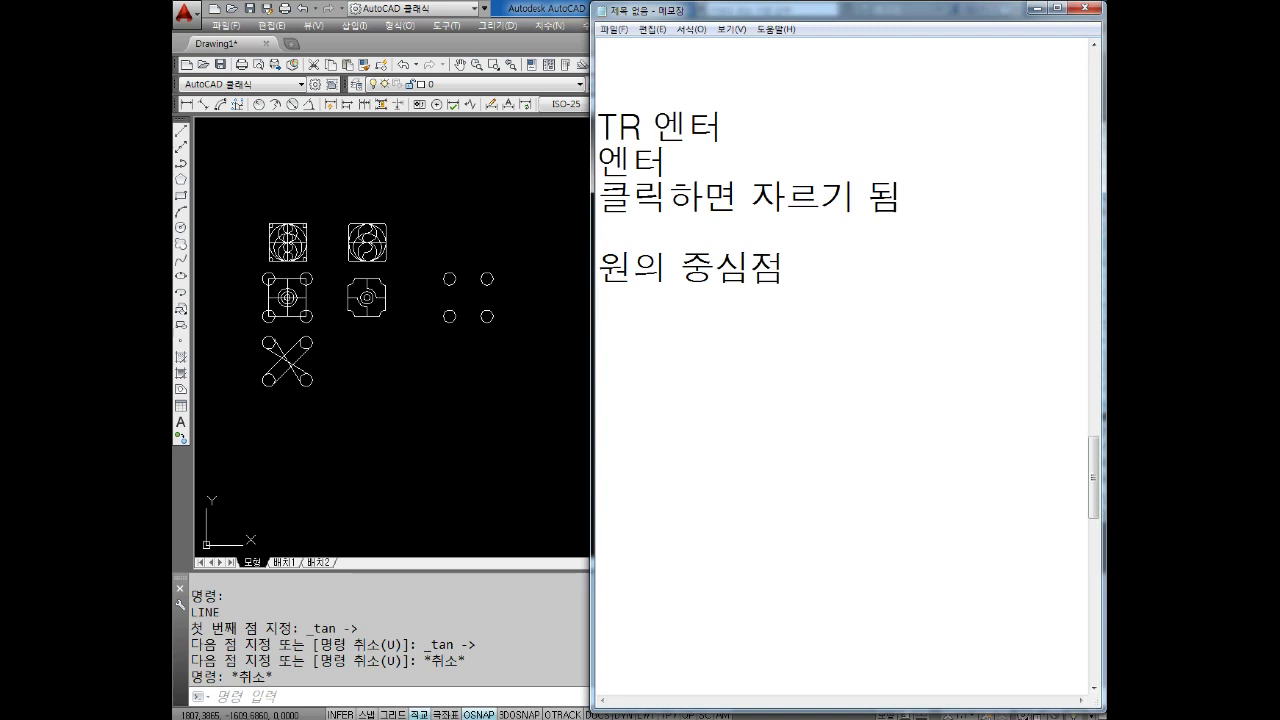
key(Left)
key(Left)
text(과)
text(우)
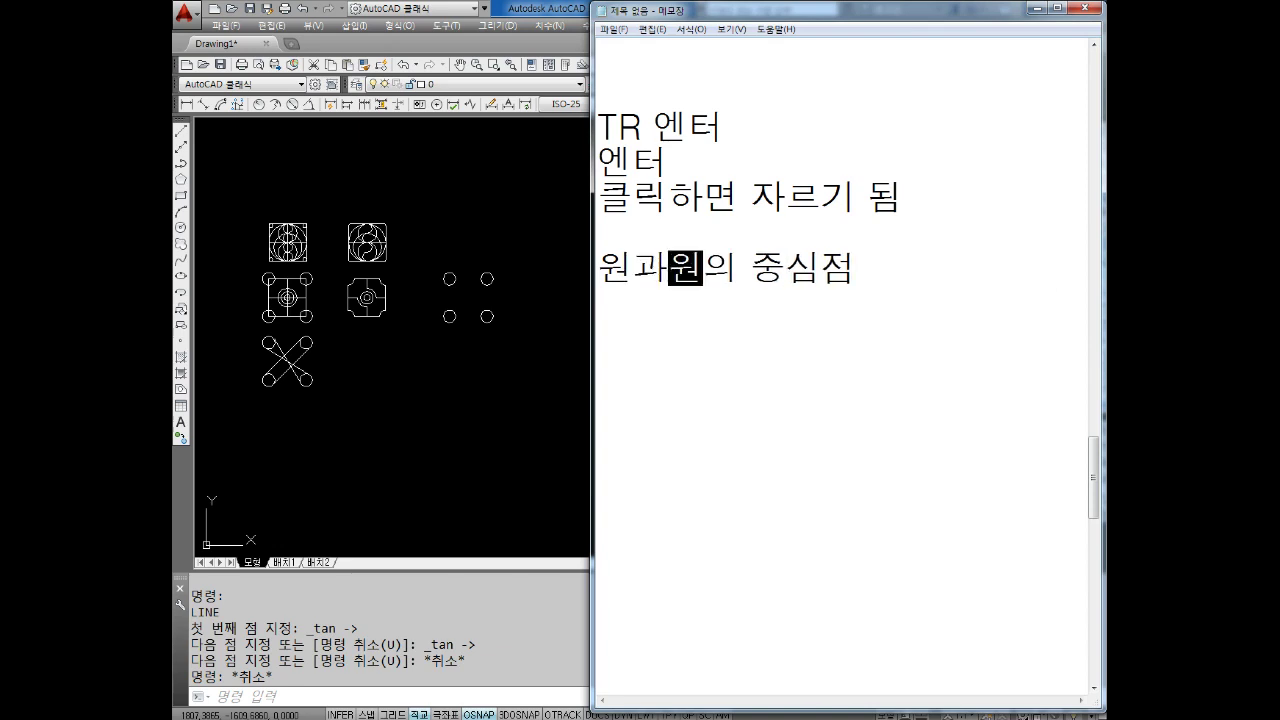
key(Left)
key(Right)
key(Right)
key(BackSpace)
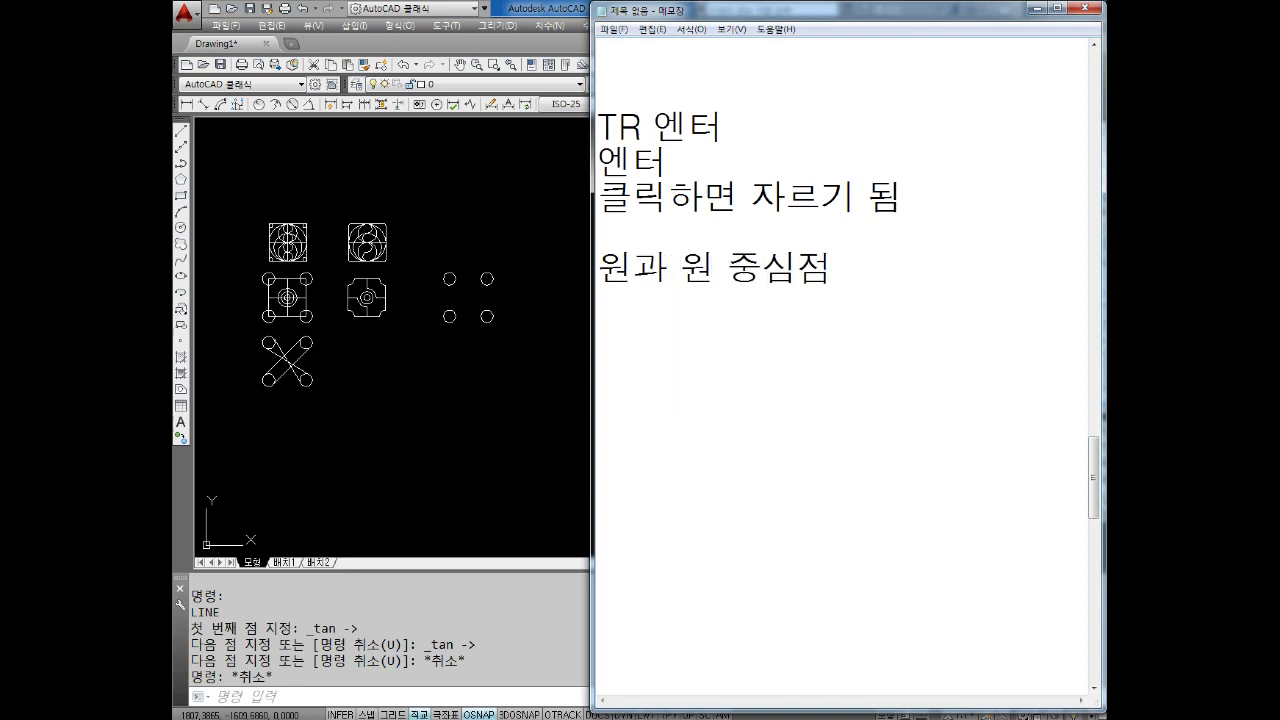
text(의)
click(833, 268)
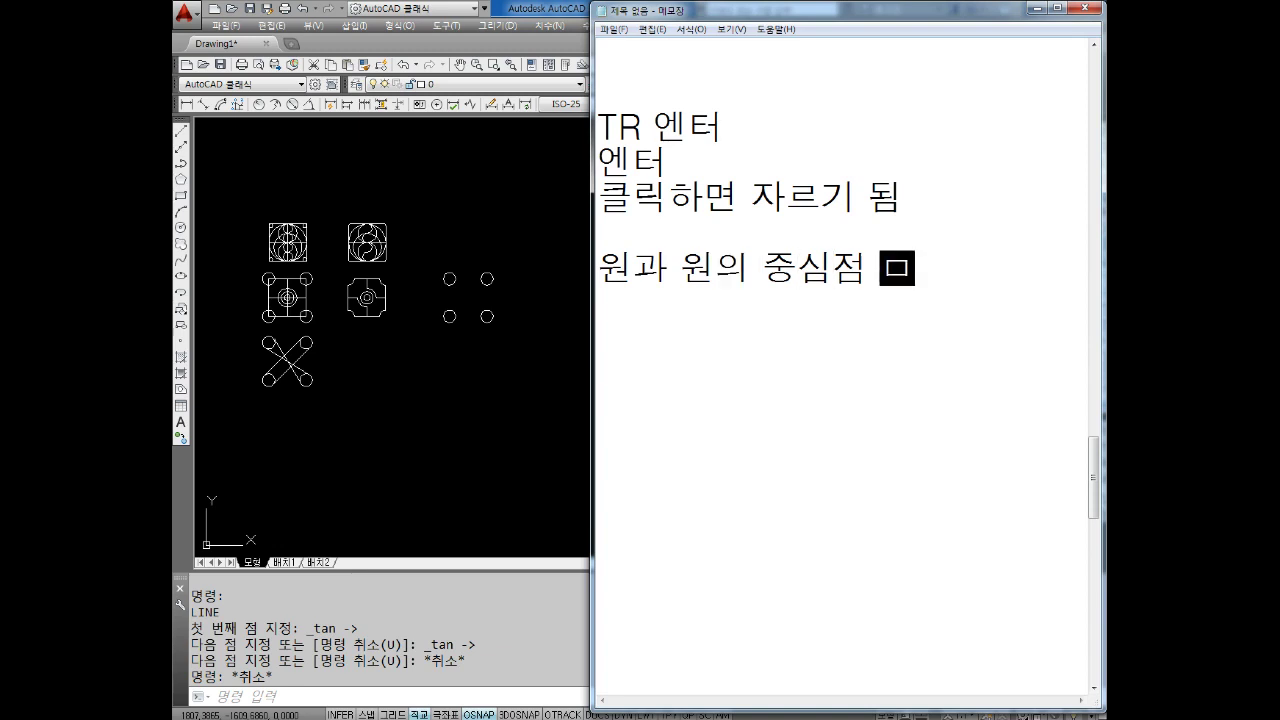
text(먼저 그린다)
Add the note lines '직선을 이용해서 보조선' and '그려줌'
key(Return)
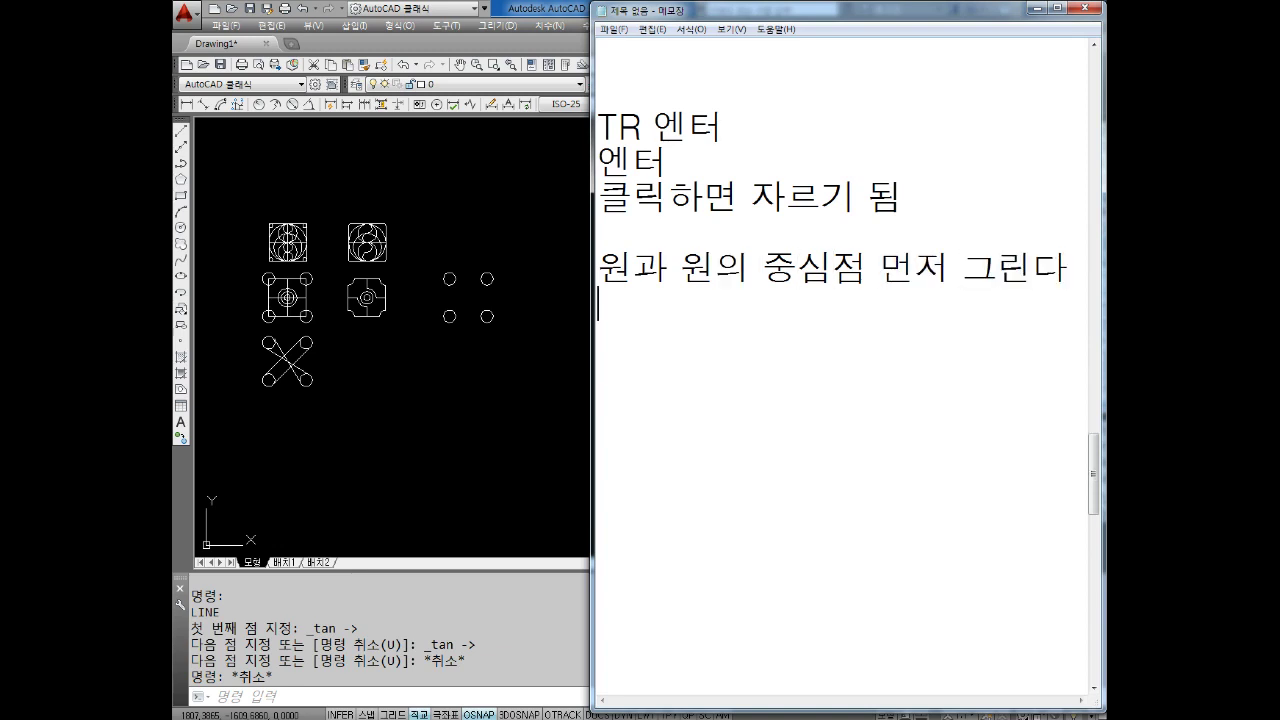
text(직선을 이용)
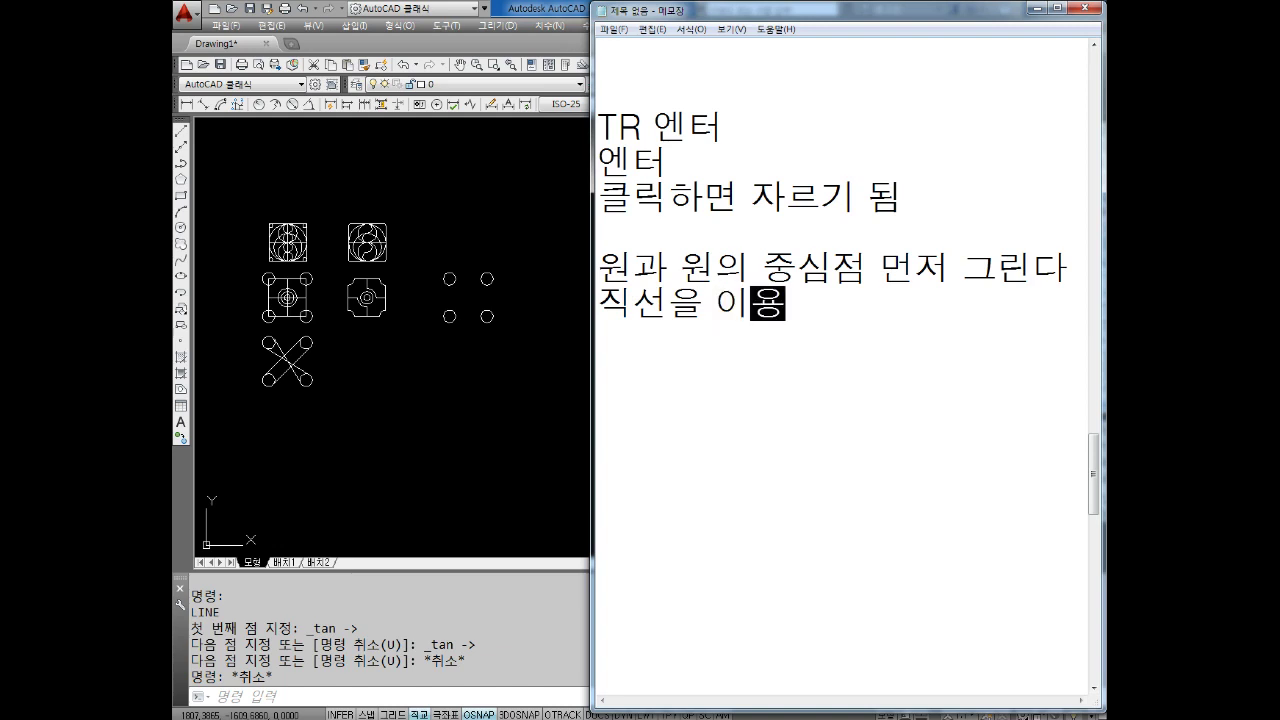
text(해서 보저)
text(조)
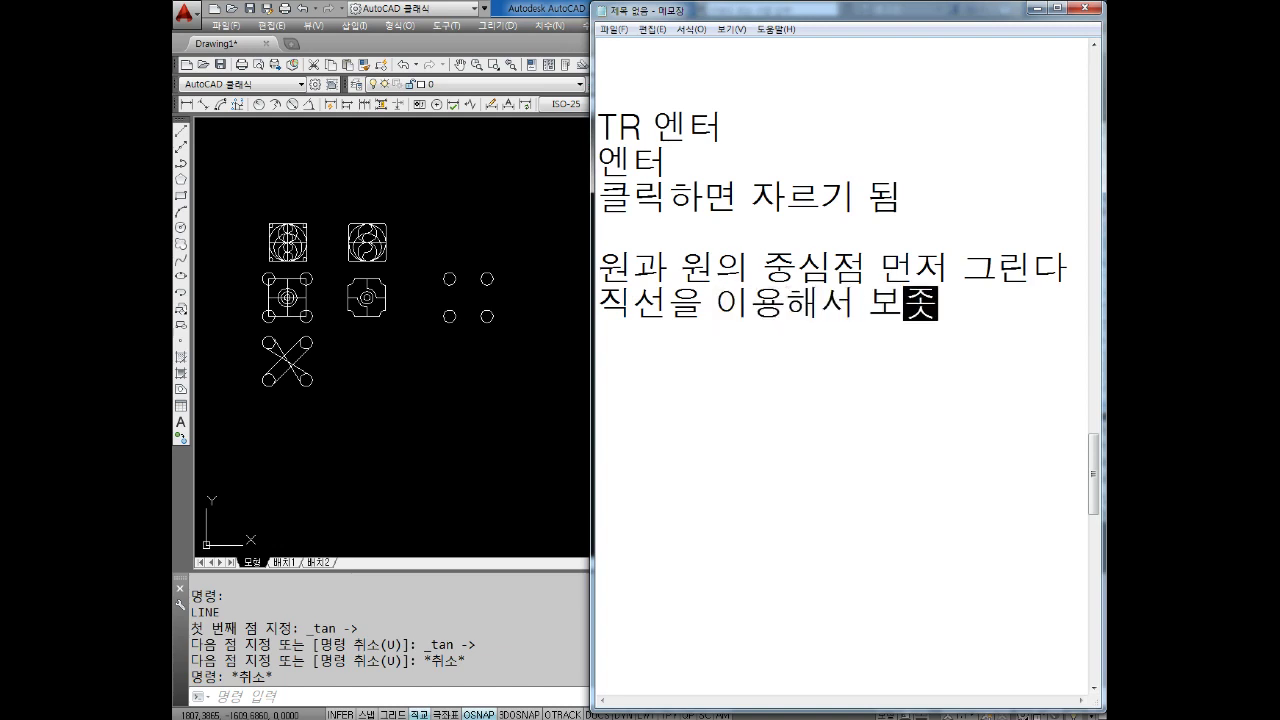
text(선)
key(Return)
text(그려줌)
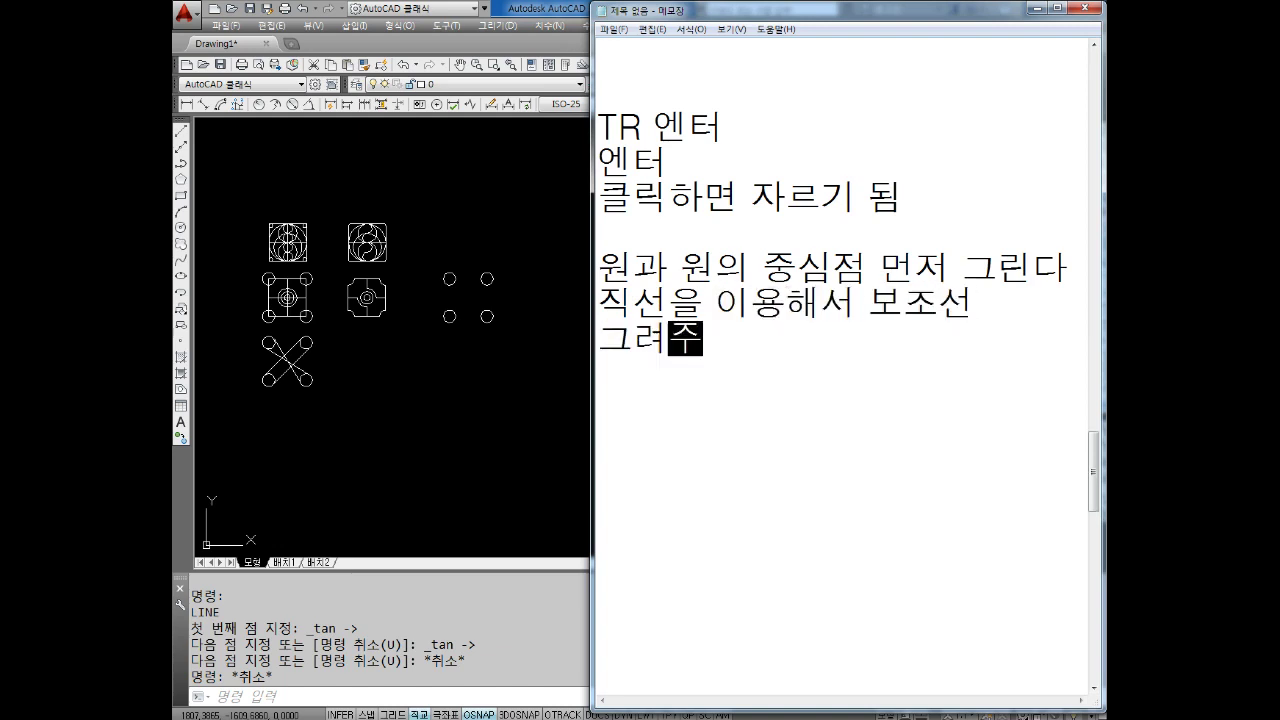
key(Return)
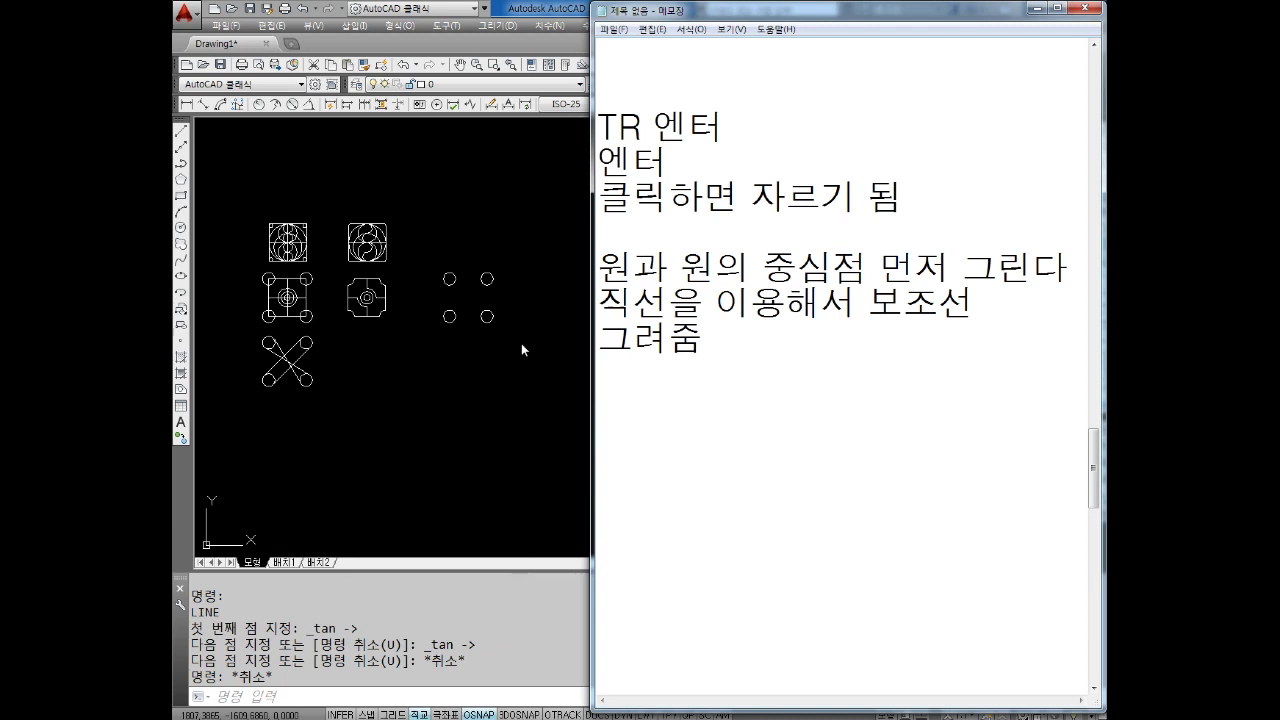
Back in AutoCAD, set the current drawing colour to red
click(513, 376)
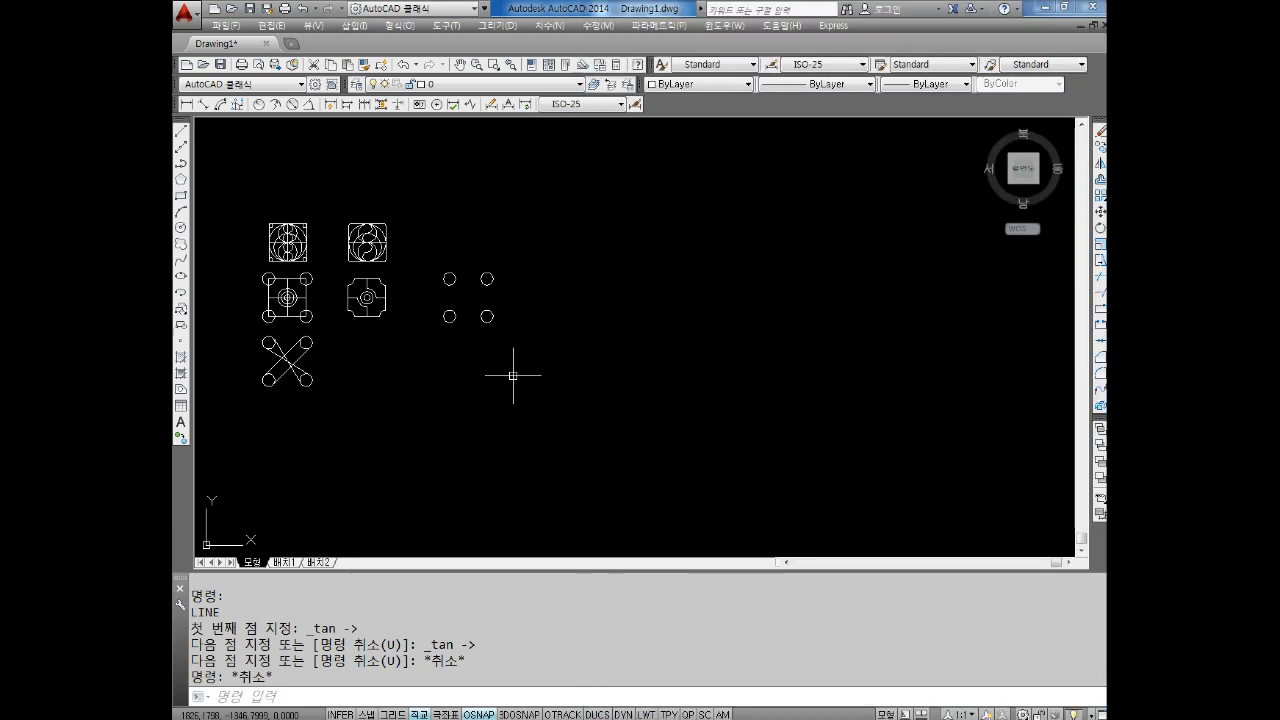
middle_drag(503, 390, 547, 374)
key(Escape)
key(Escape)
click(668, 90)
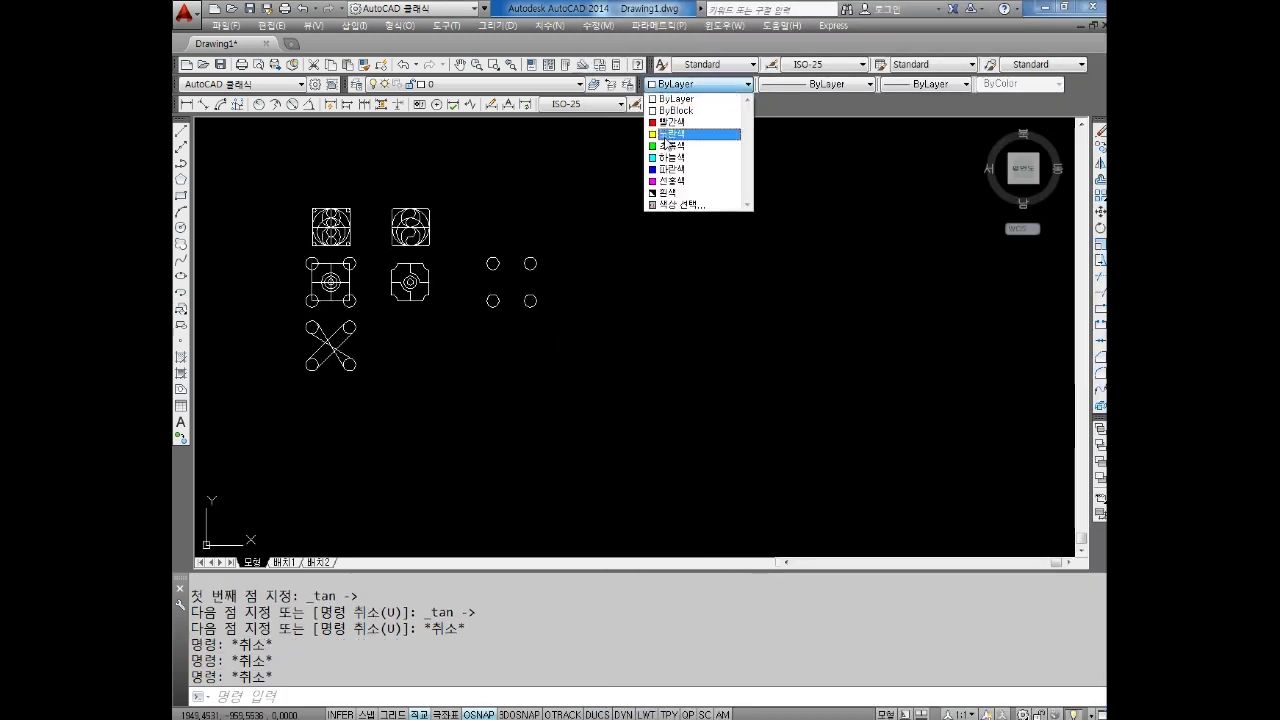
click(662, 123)
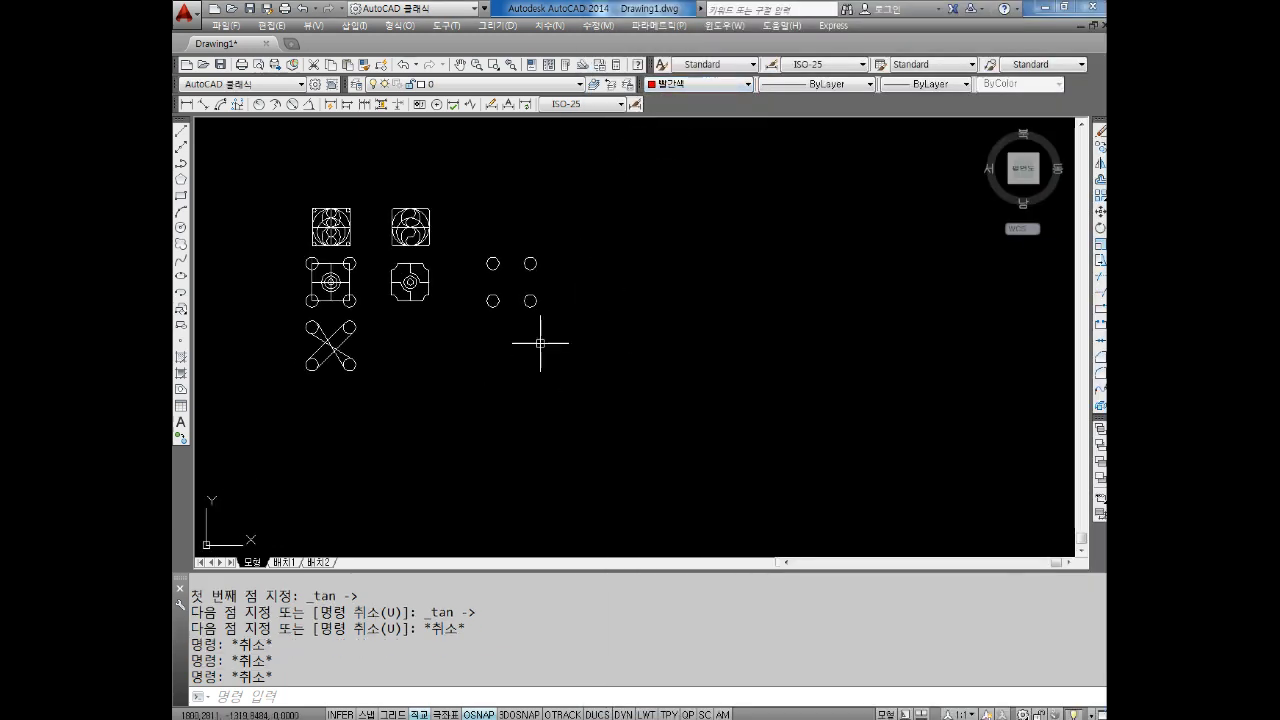
scroll(540, 350, up, 2)
key(Escape)
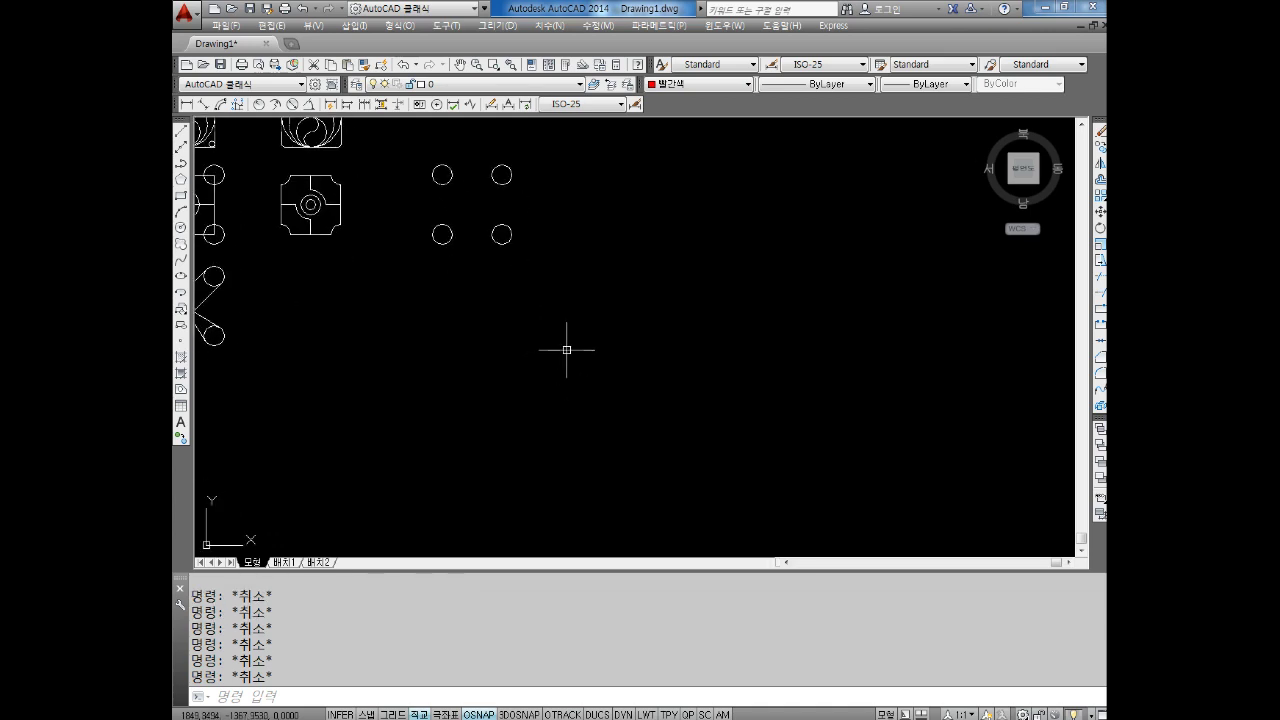
Draw an L-shaped line, 66 units horizontally then 38 units up, with Ortho on
text(l)
key(Return)
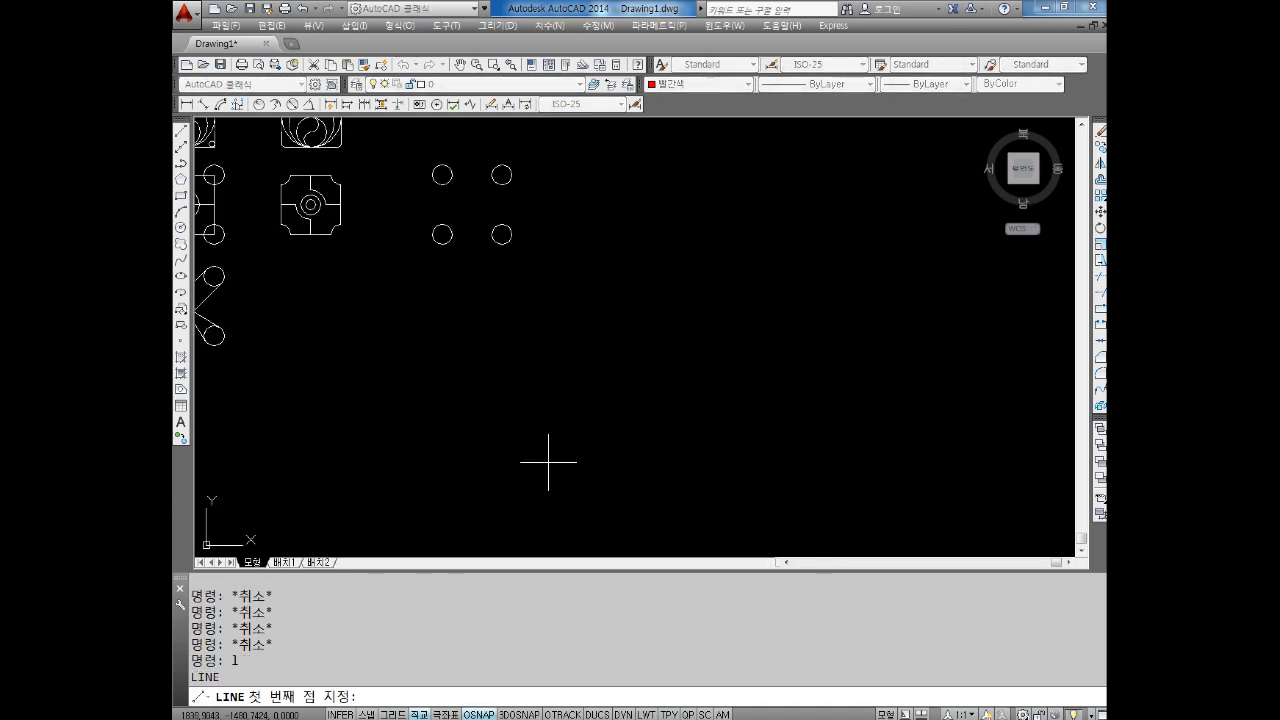
click(520, 389)
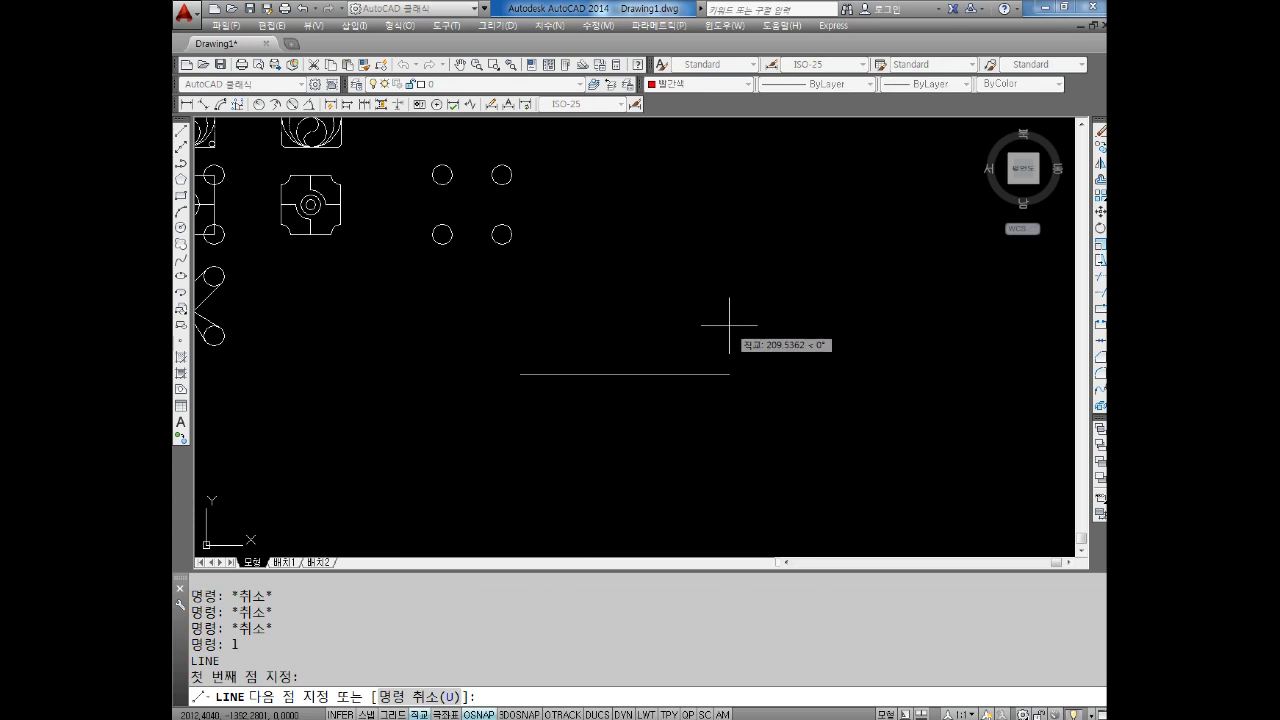
key(F8)
key(F8)
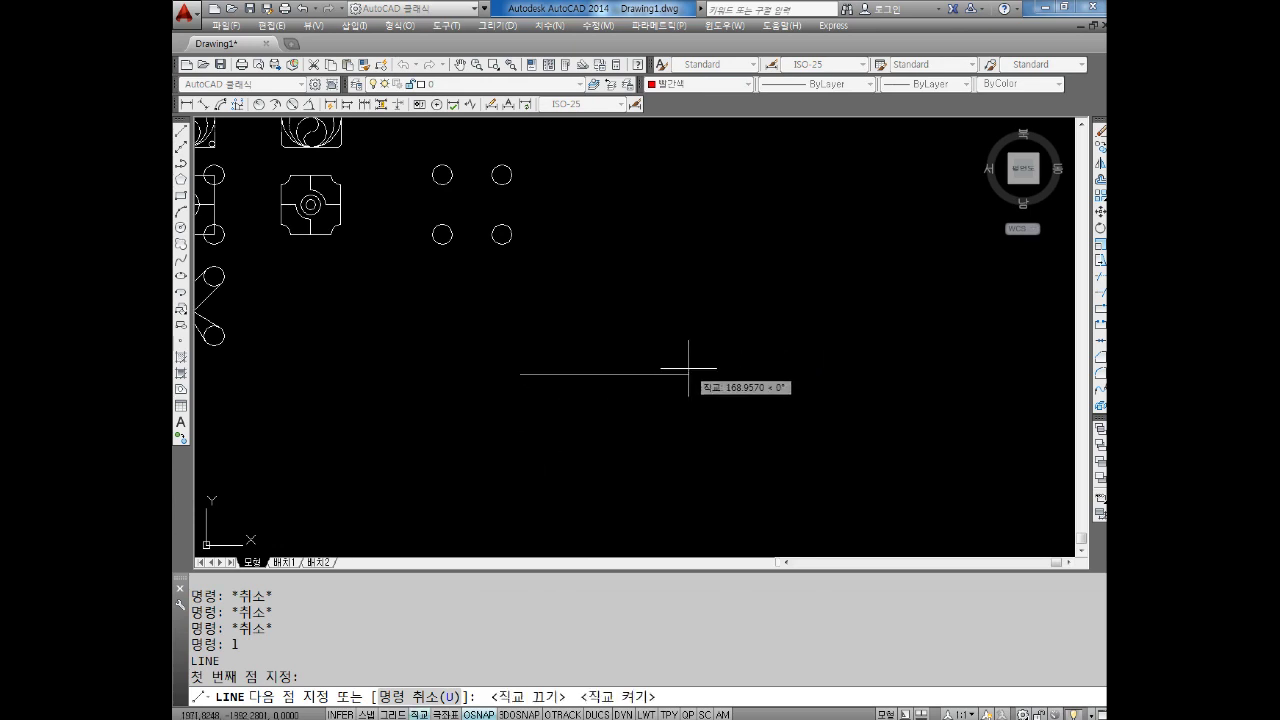
text(66)
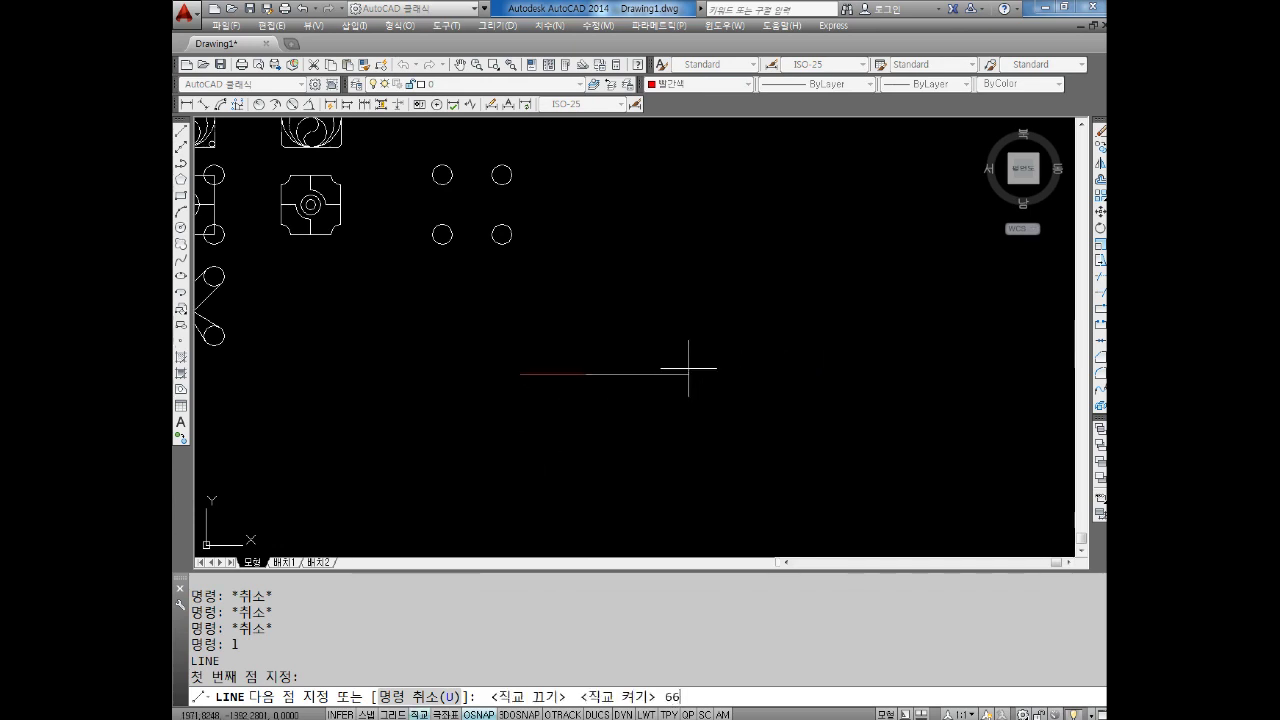
key(Return)
scroll(530, 365, up, 5)
scroll(710, 410, down, 2)
text(38)
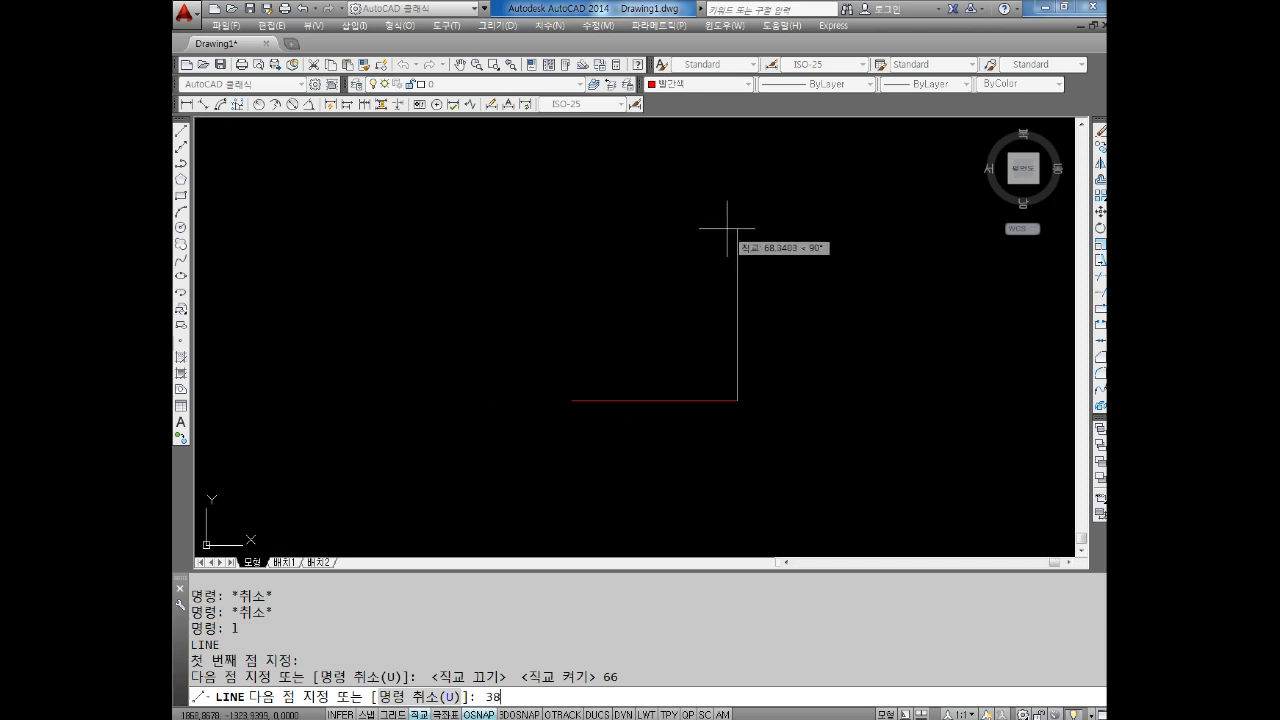
key(Return)
key(Escape)
key(Escape)
key(Escape)
click(730, 435)
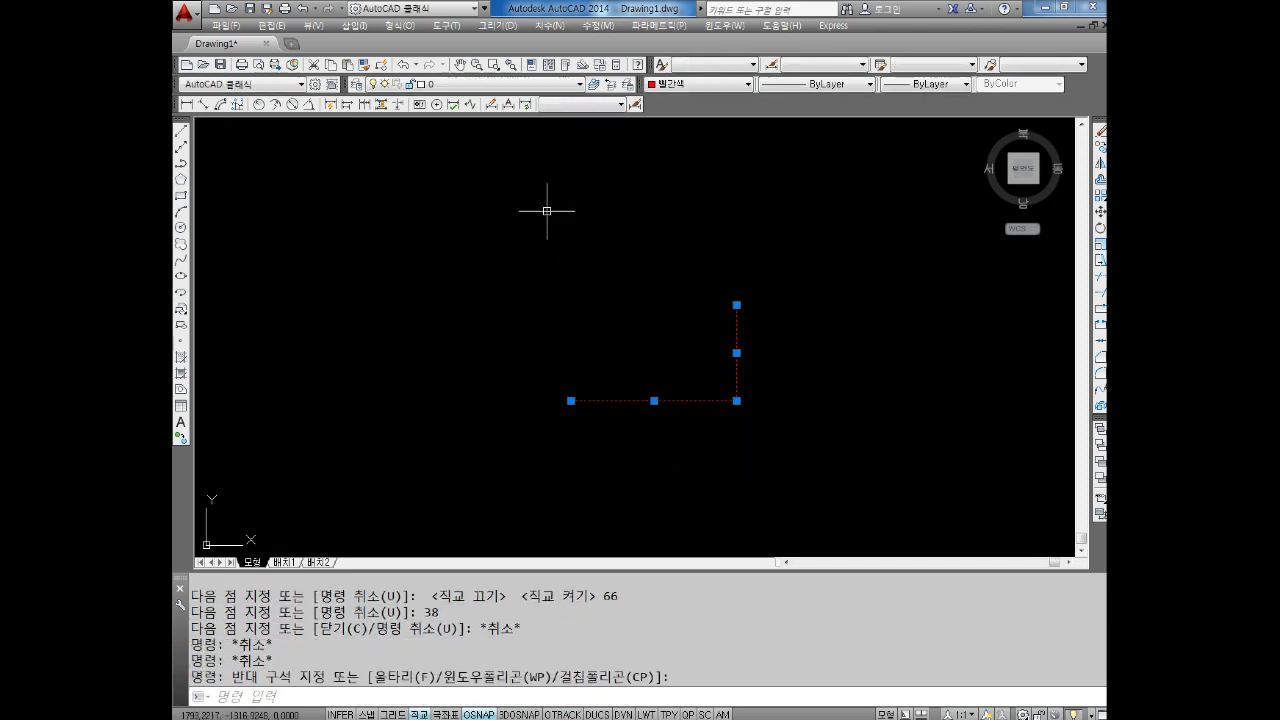
key(Escape)
key(Escape)
key(Escape)
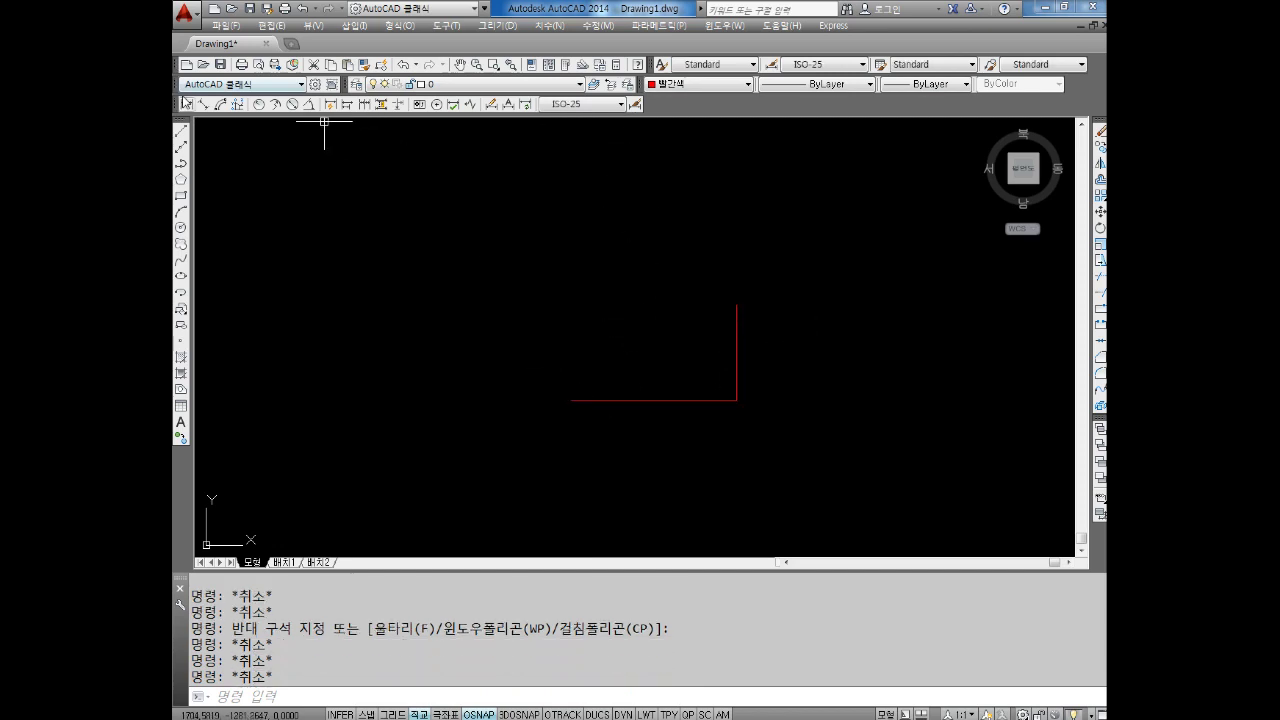
key(Escape)
key(Escape)
key(Escape)
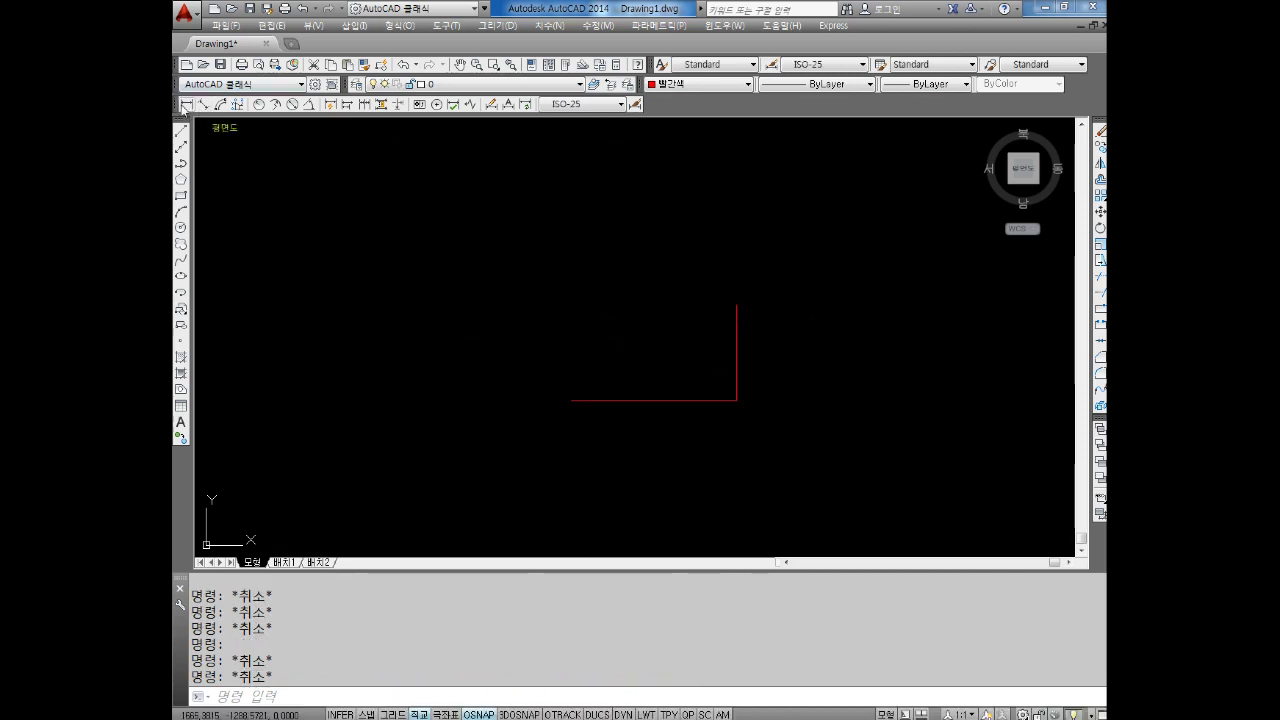
click(185, 105)
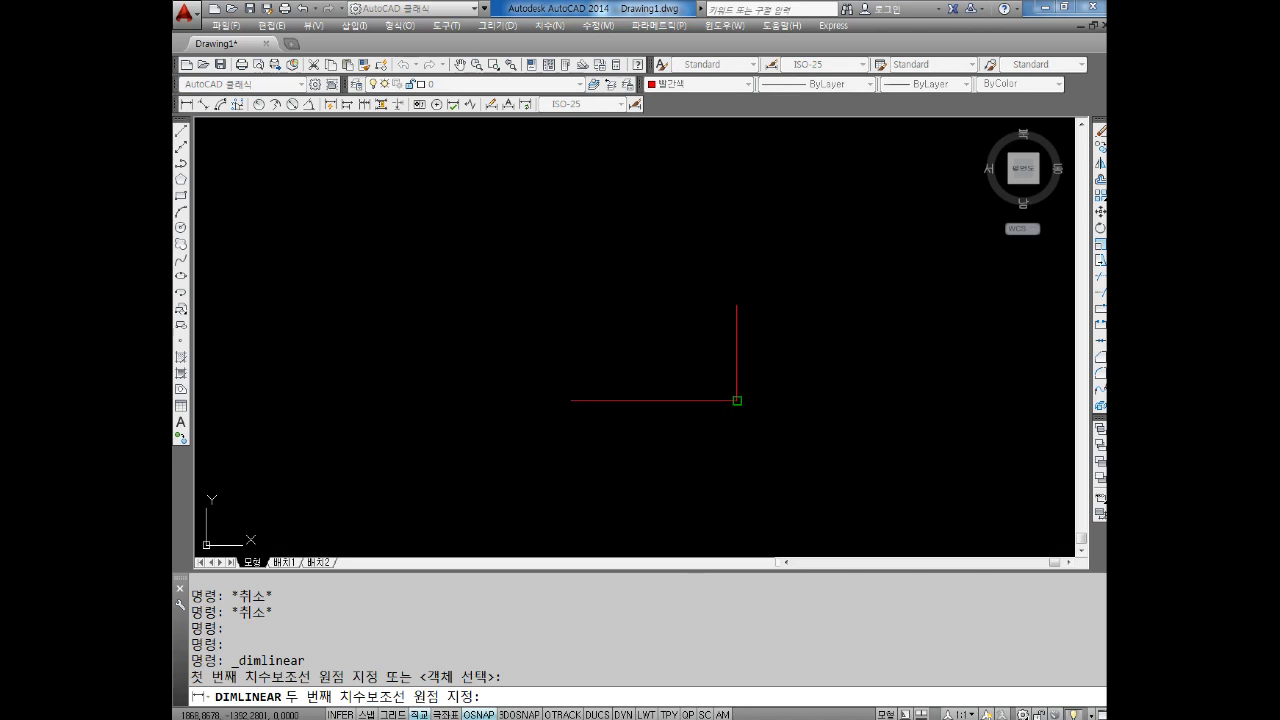
Add linear dimensions 66 below the horizontal line and 38 beside the vertical line
click(737, 400)
click(729, 423)
key(Return)
scroll(738, 316, up, 2)
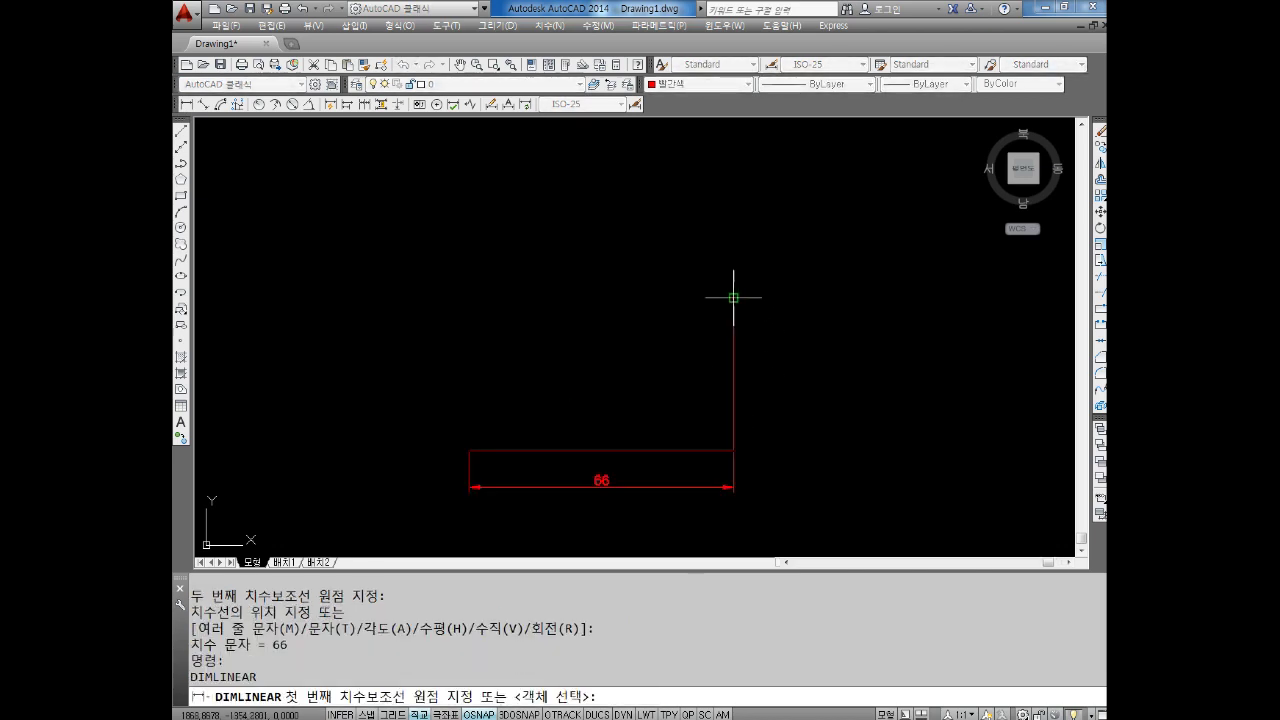
click(736, 296)
click(740, 448)
click(790, 410)
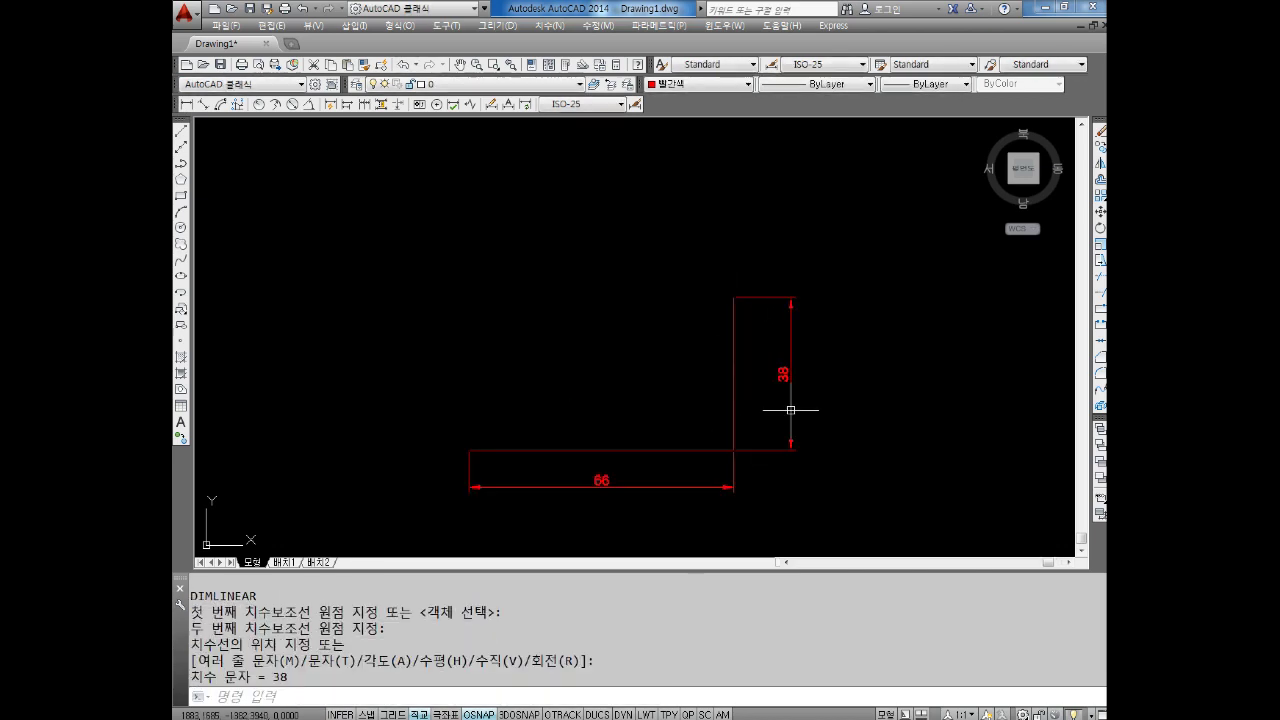
key(Escape)
key(Escape)
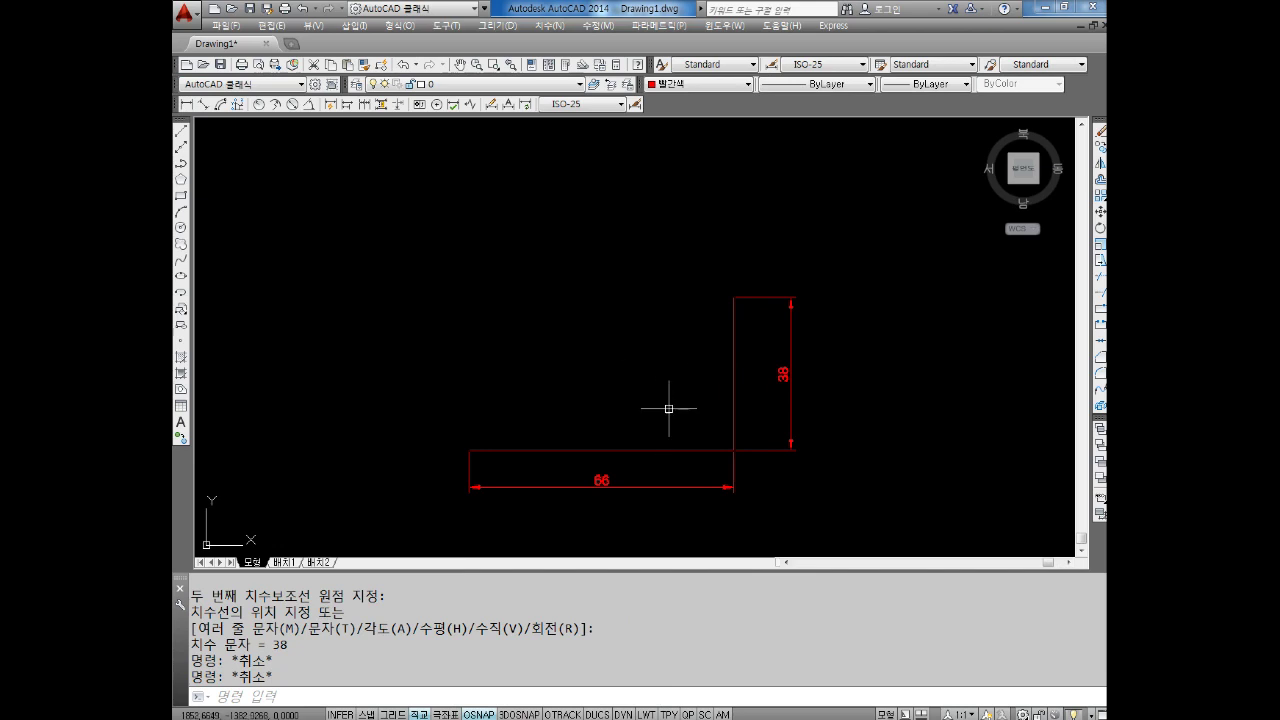
scroll(671, 406, up, 1)
scroll(671, 406, down, 1)
Make the lines and dimensions yellow, then set the current colour to ByLayer
click(845, 278)
click(464, 506)
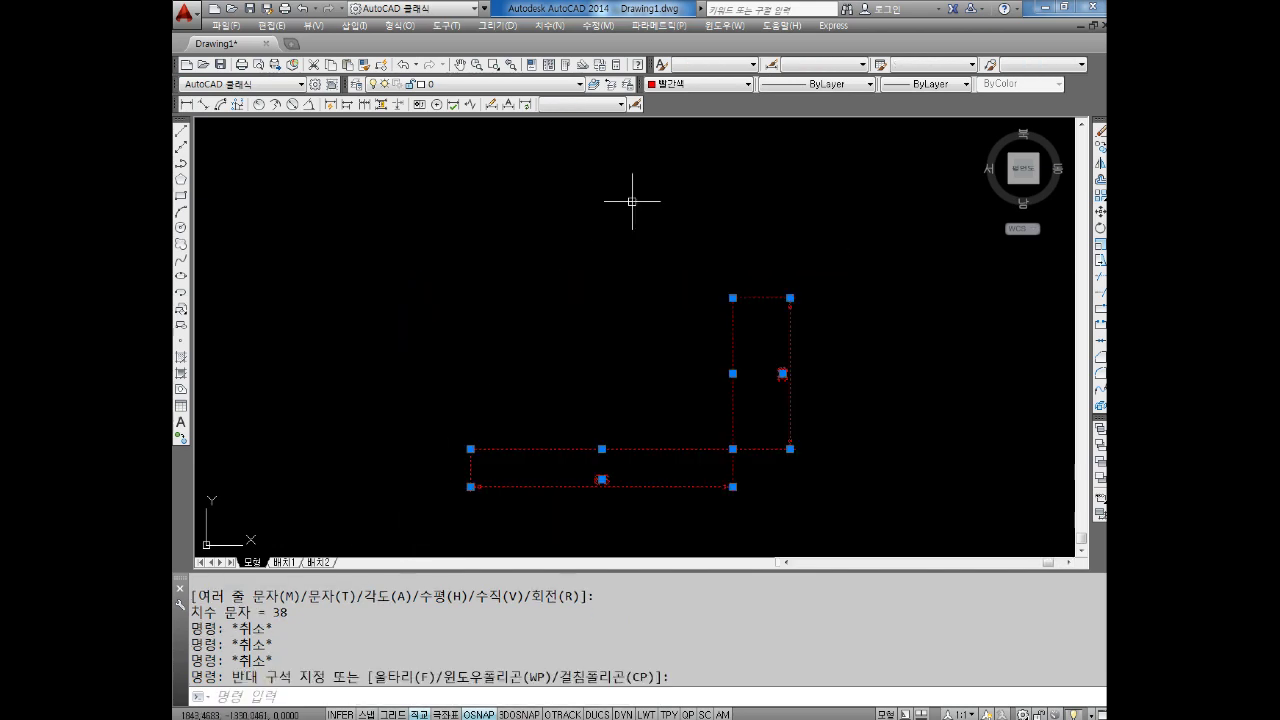
click(700, 84)
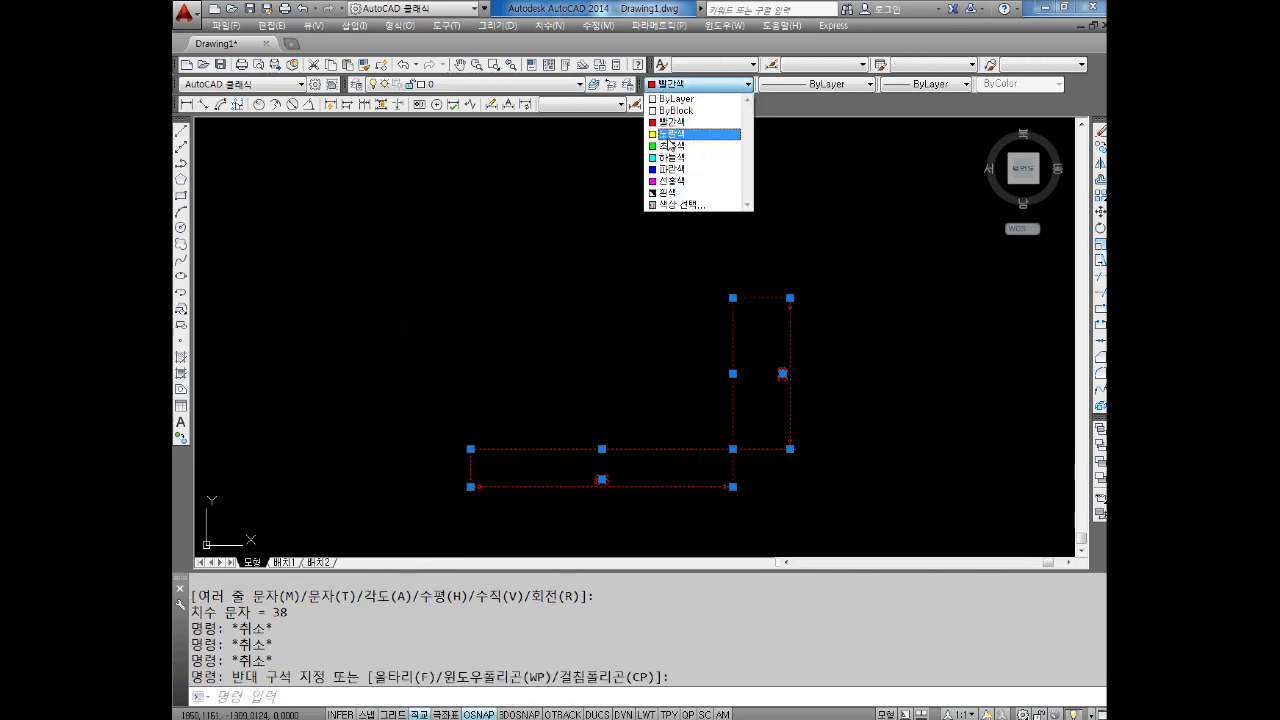
click(680, 140)
key(Escape)
key(Escape)
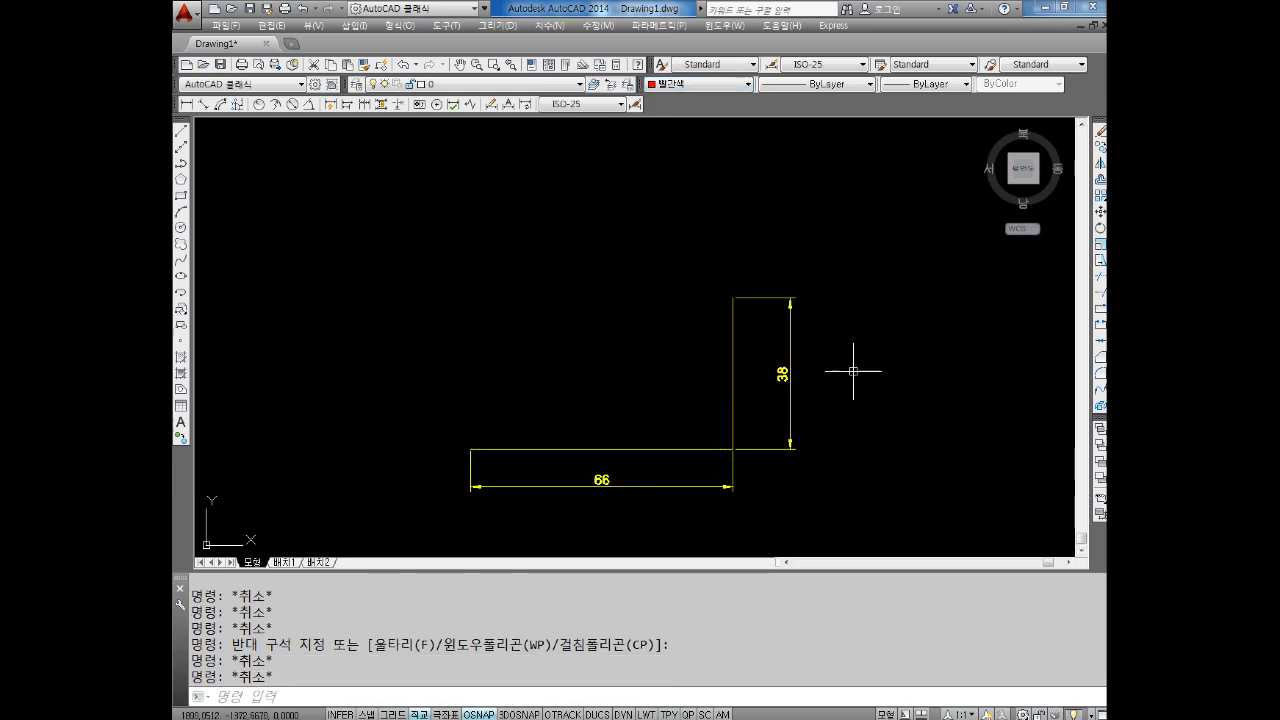
middle_drag(593, 427, 602, 357)
key(Escape)
key(Escape)
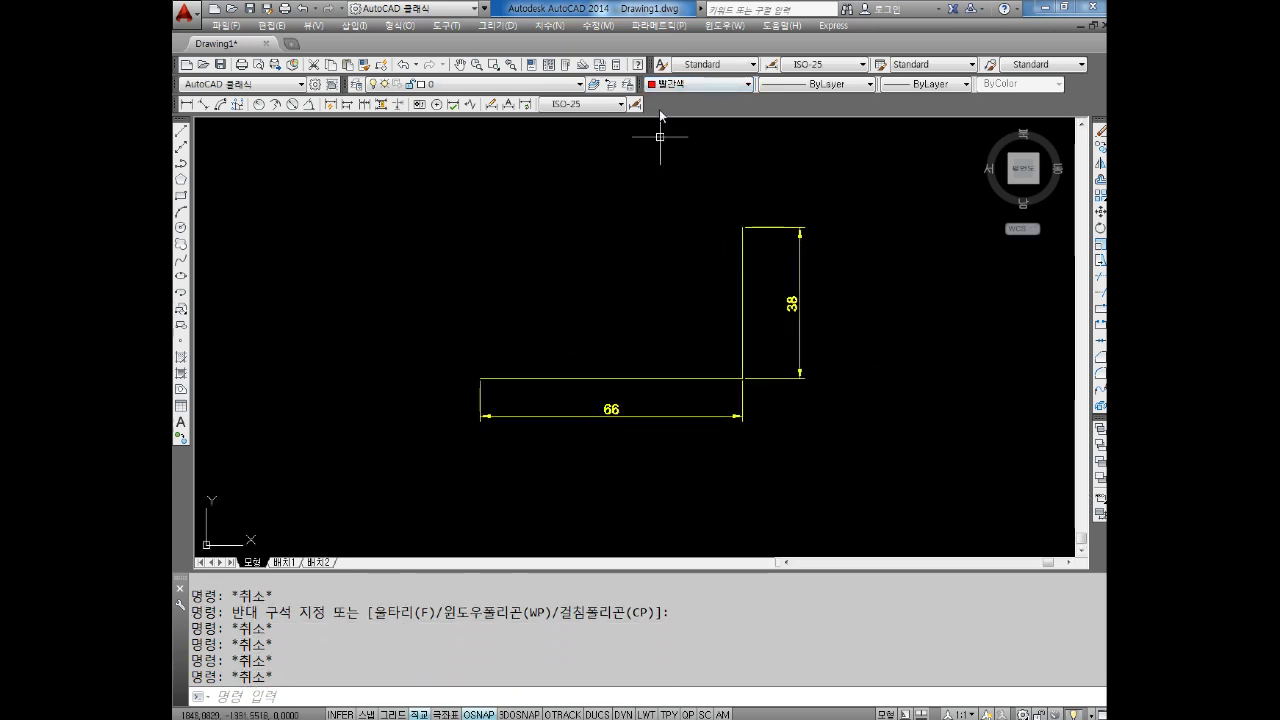
click(690, 84)
click(676, 99)
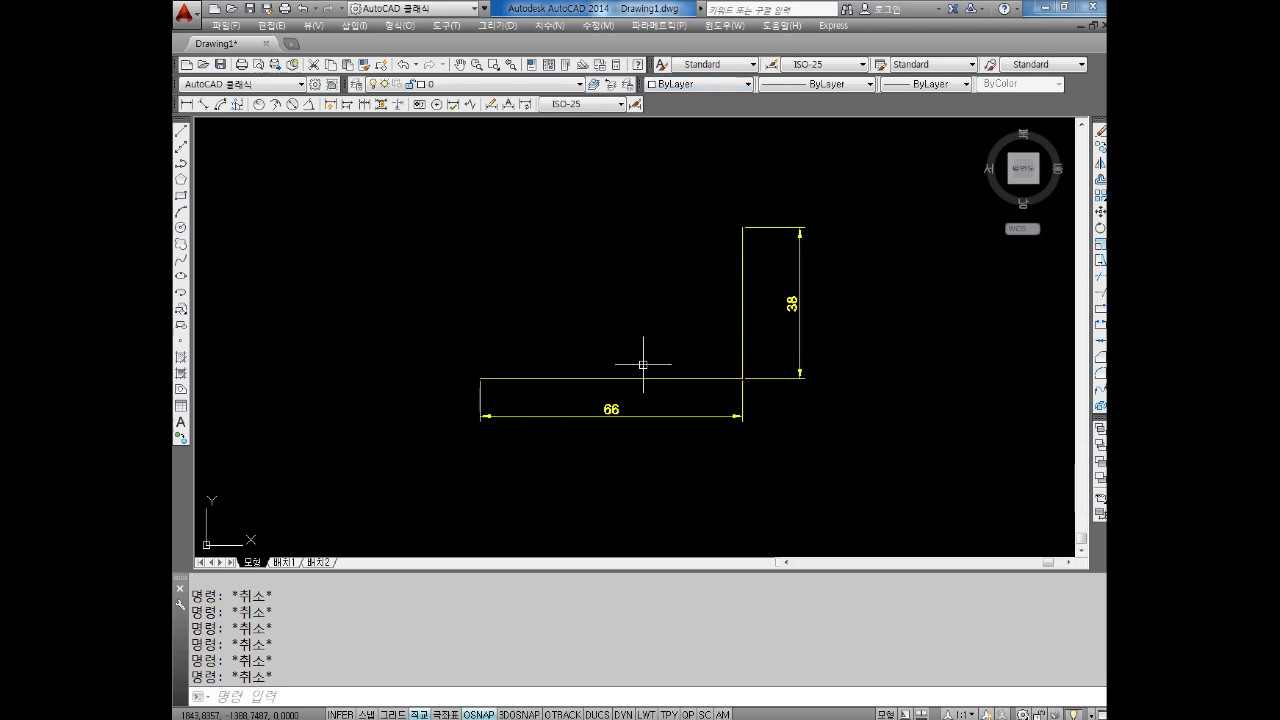
Erase the 66 and 38 dimensions
text(c)
key(Return)
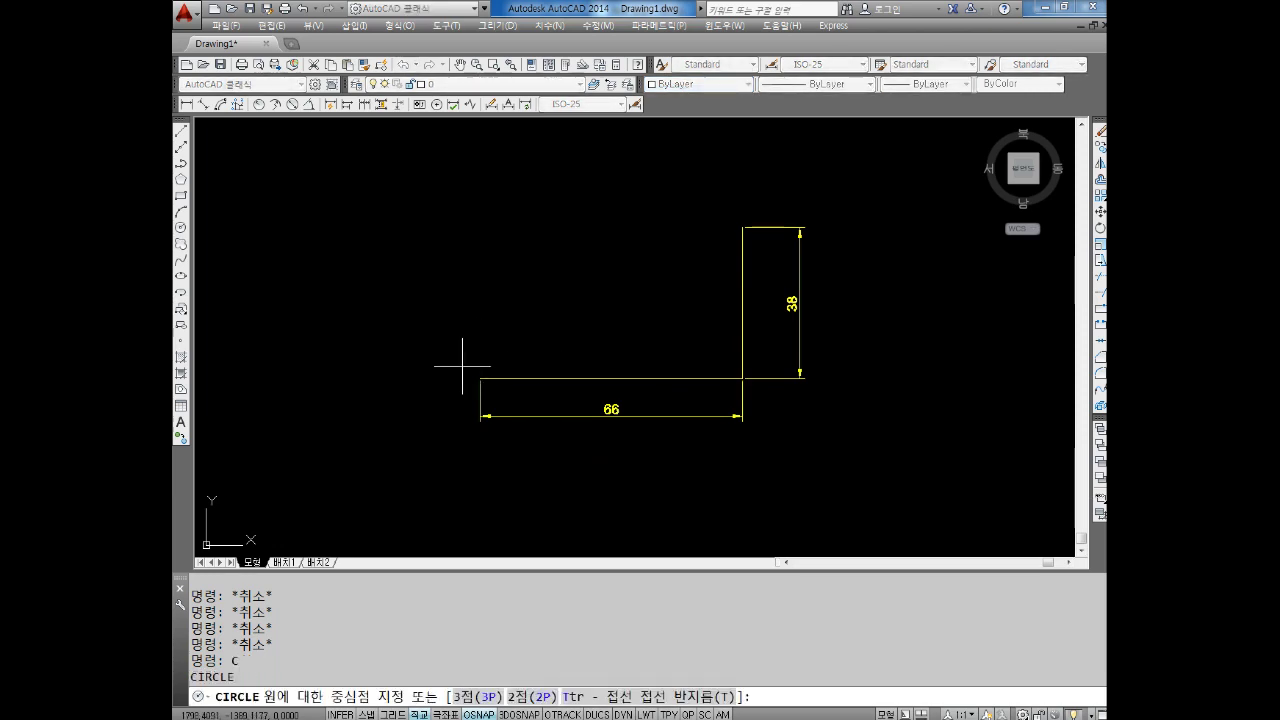
key(Escape)
drag(625, 428, 574, 449)
key(Delete)
drag(756, 240, 826, 354)
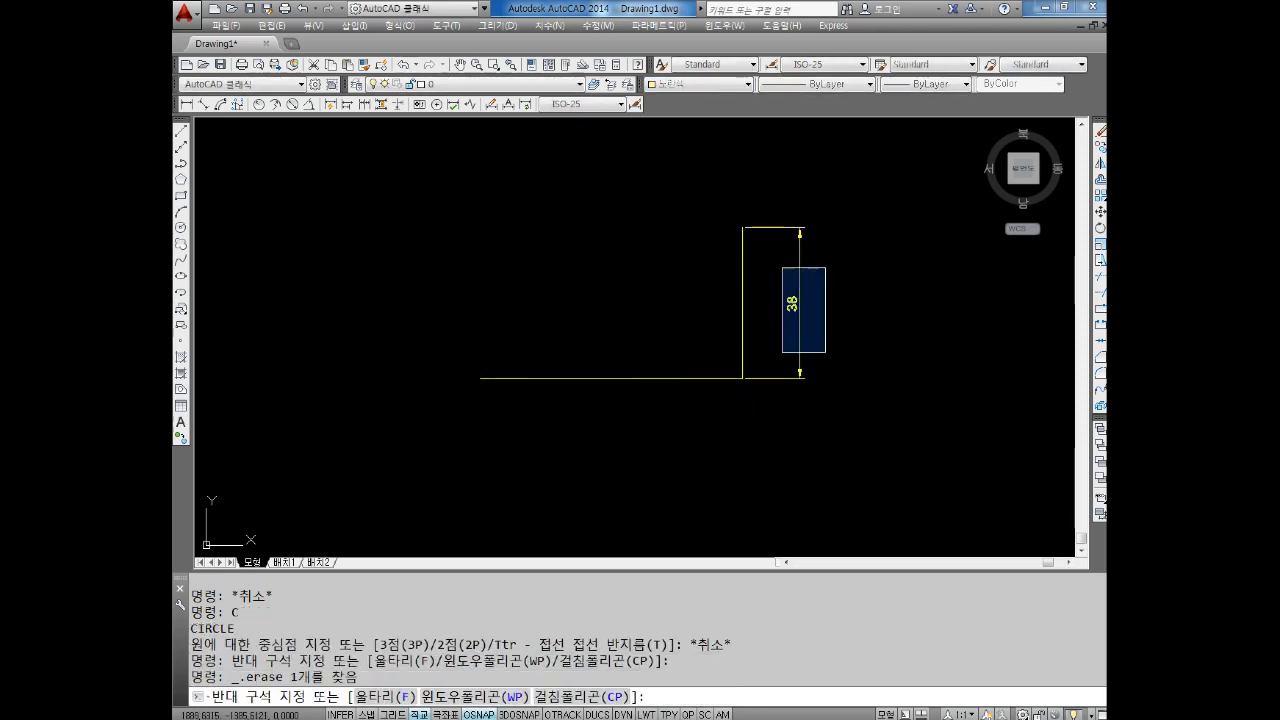
key(Escape)
key(Escape)
drag(828, 294, 786, 386)
key(Delete)
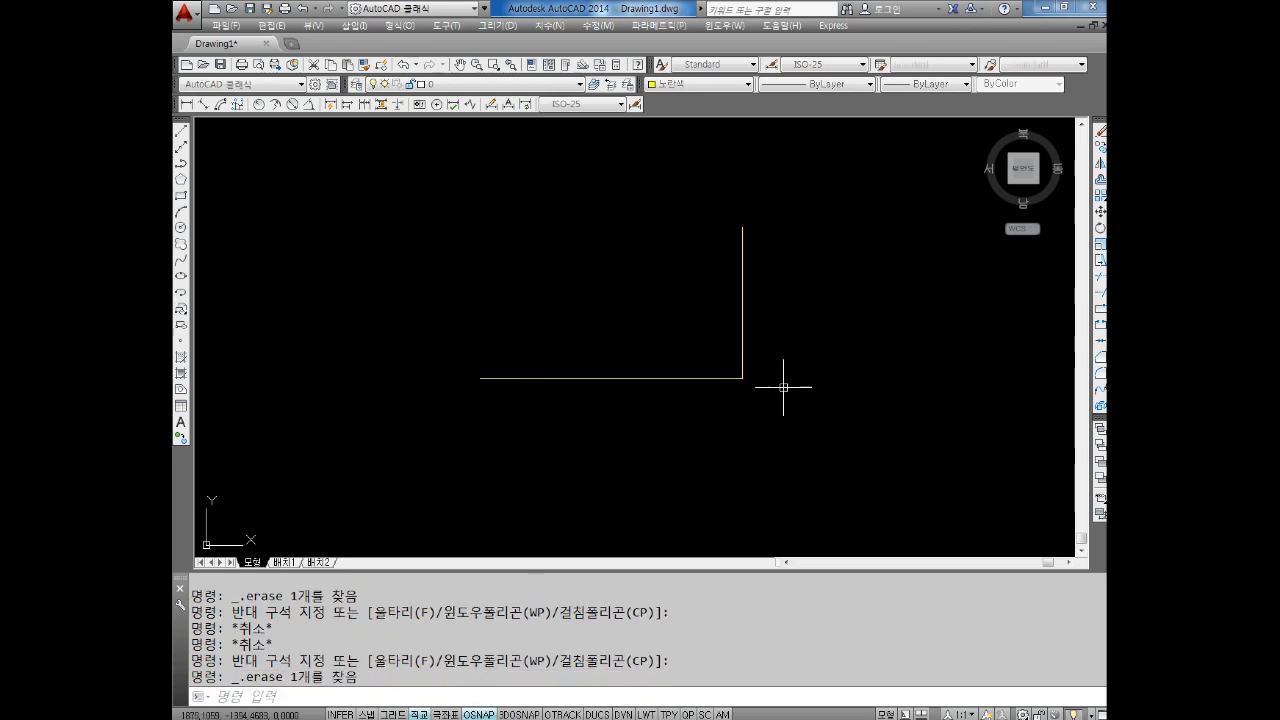
key(Escape)
key(Escape)
text(c)
key(Return)
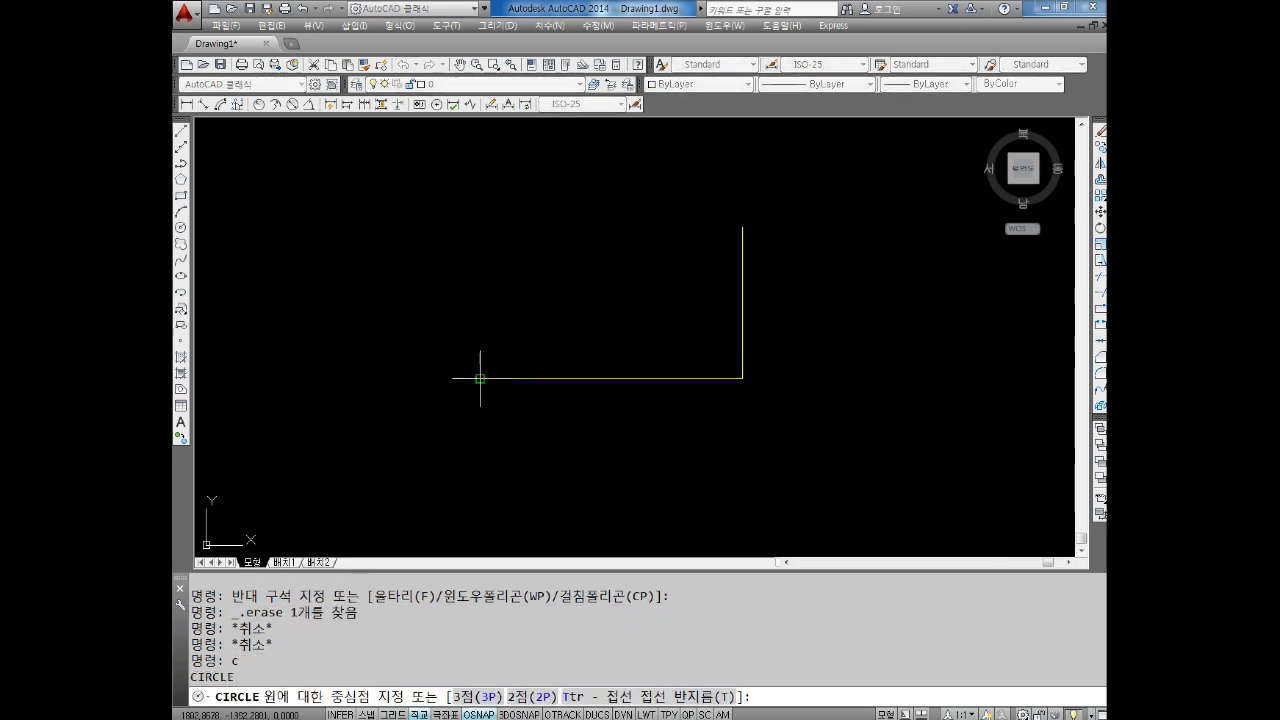
Draw a diameter-30 circle centred on the L-line's left end
click(481, 378)
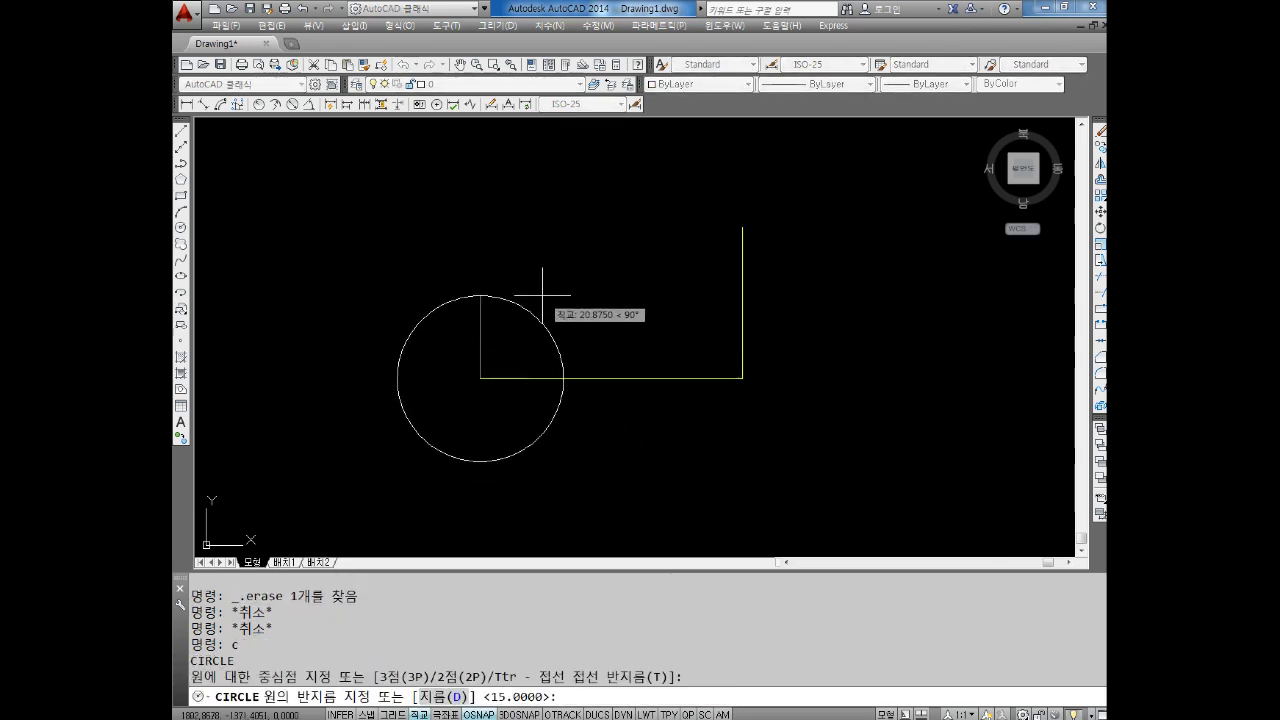
text(d)
key(Return)
text(30)
key(Return)
key(Escape)
key(Escape)
key(Escape)
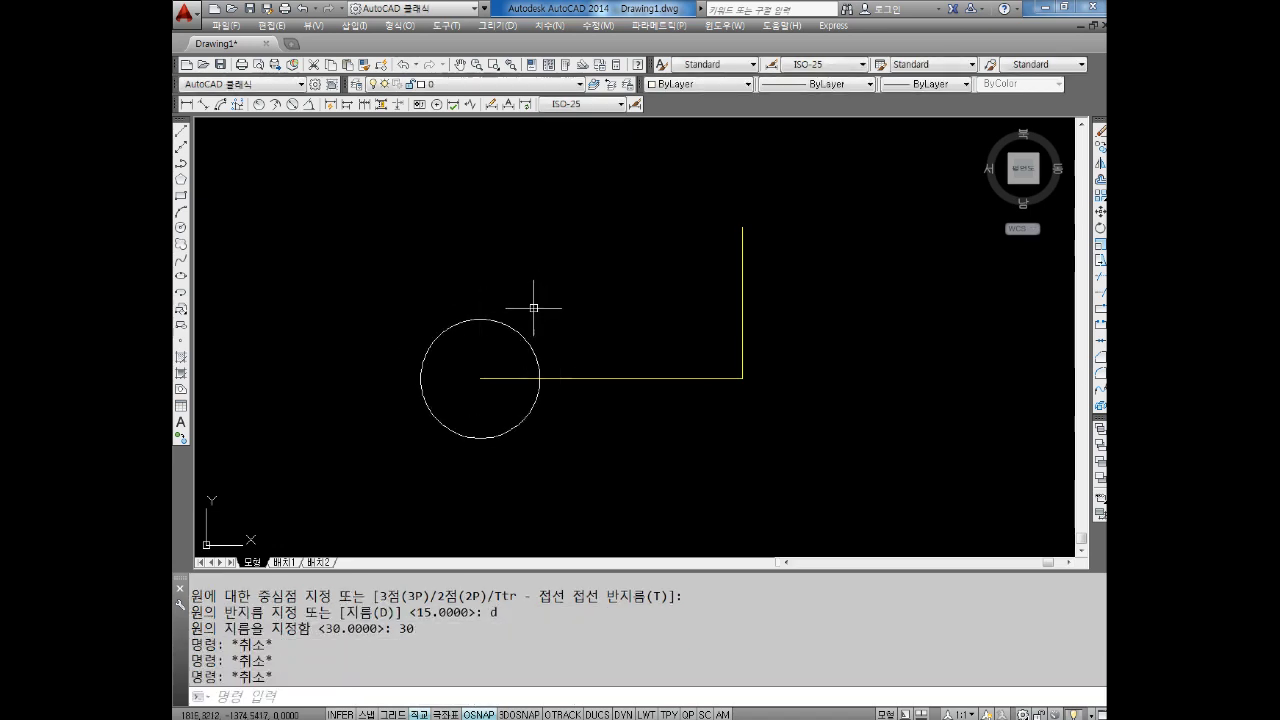
Draw a diameter-20 circle centred on the vertical line's top end
text(c)
key(Return)
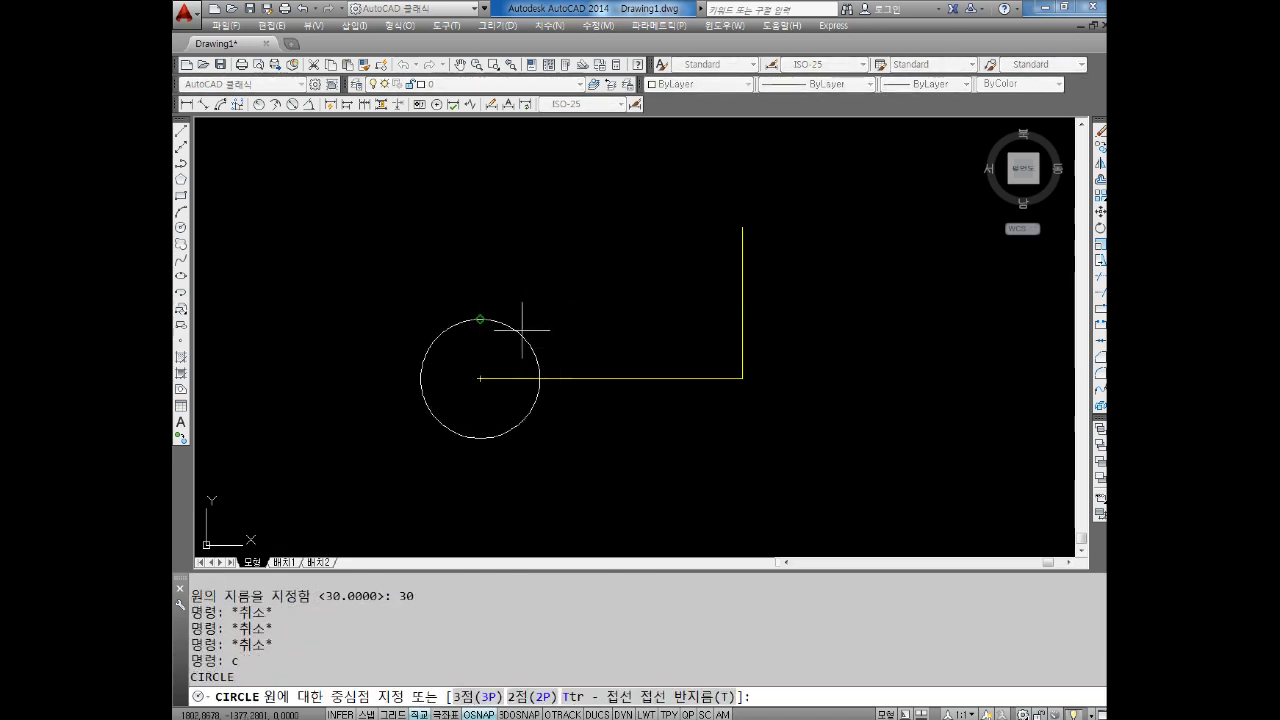
click(742, 226)
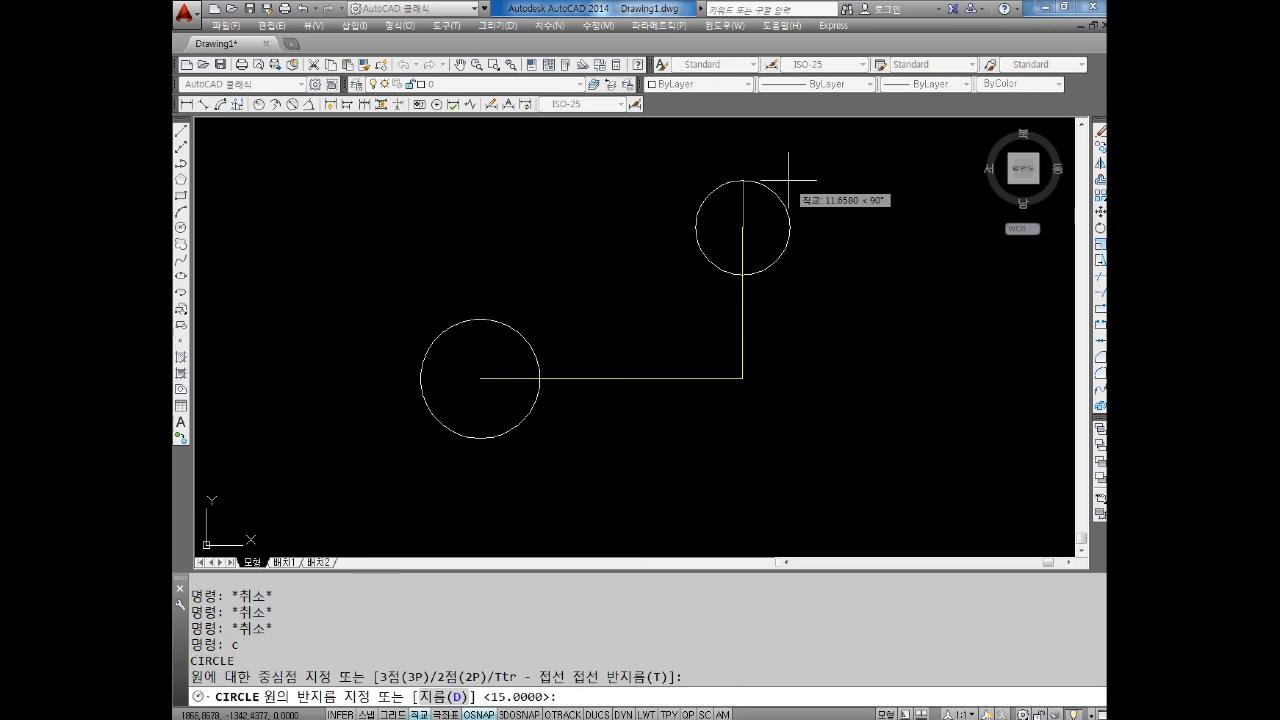
text(d)
key(Return)
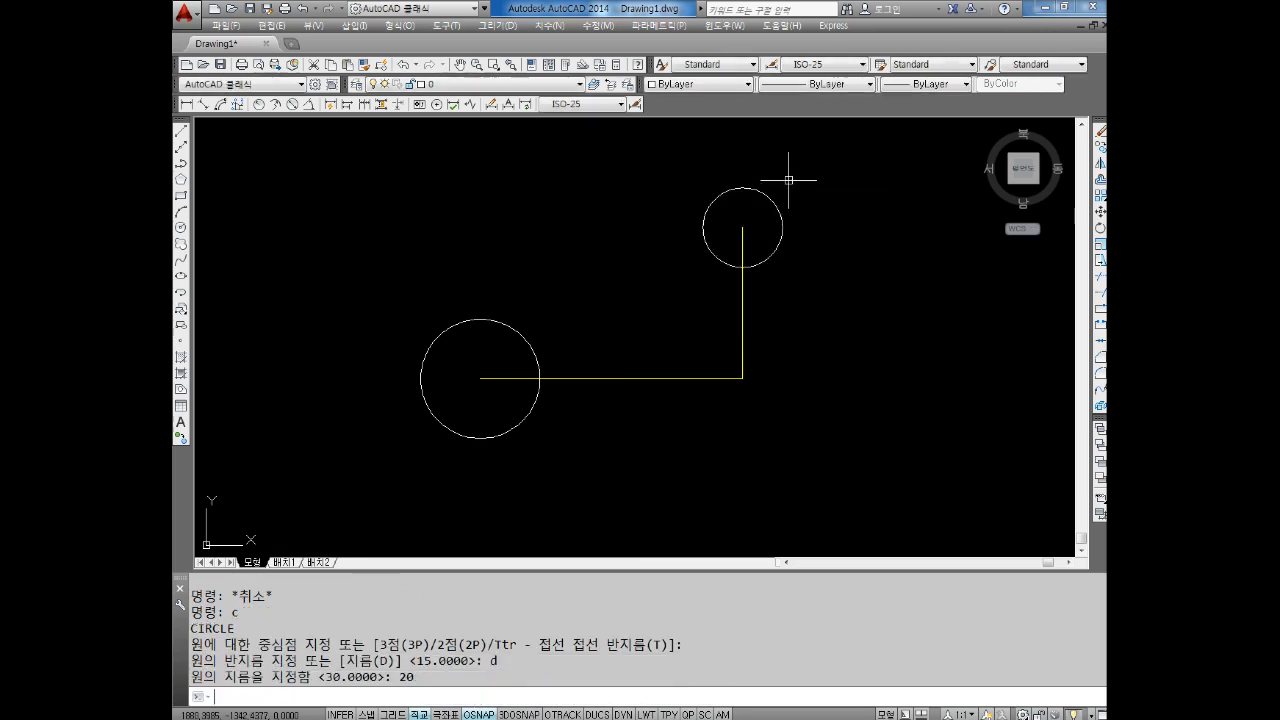
key(Return)
key(Escape)
key(Escape)
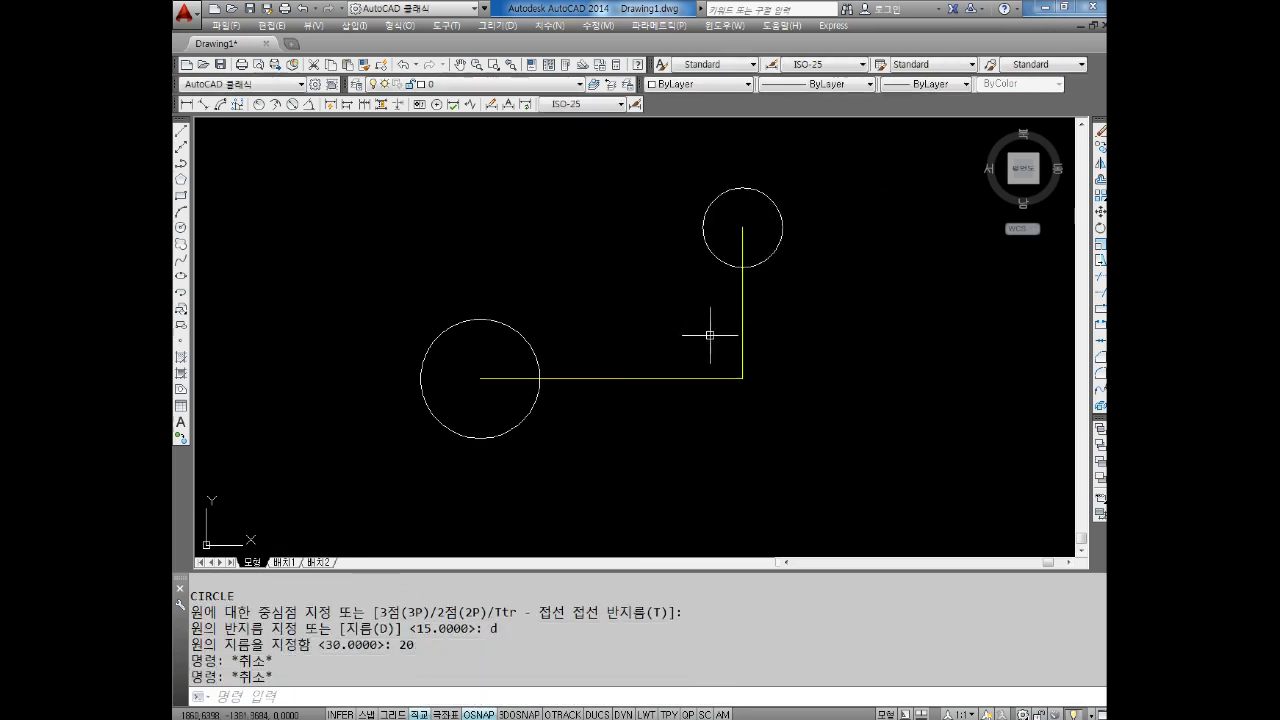
Add a concentric radius-40 circle around the left circle
middle_drag(582, 385, 594, 314)
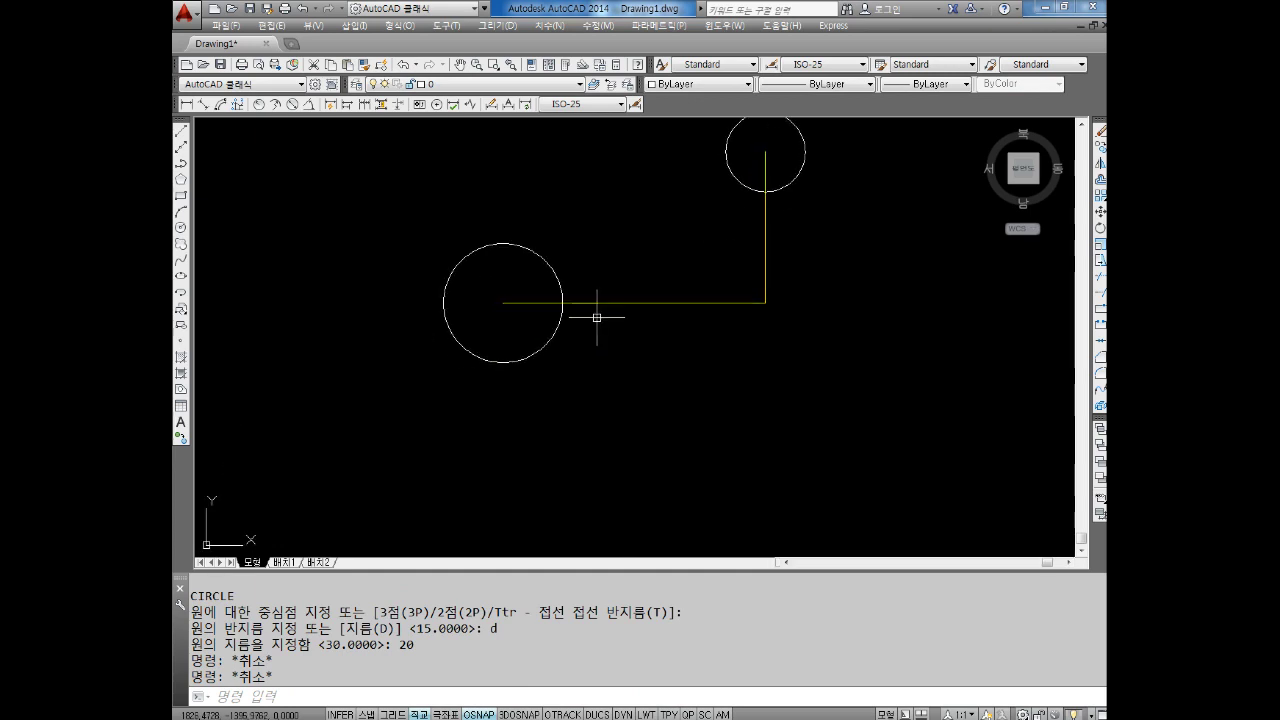
scroll(571, 323, down, 2)
scroll(540, 289, up, 2)
key(Escape)
key(Escape)
text(c)
key(Return)
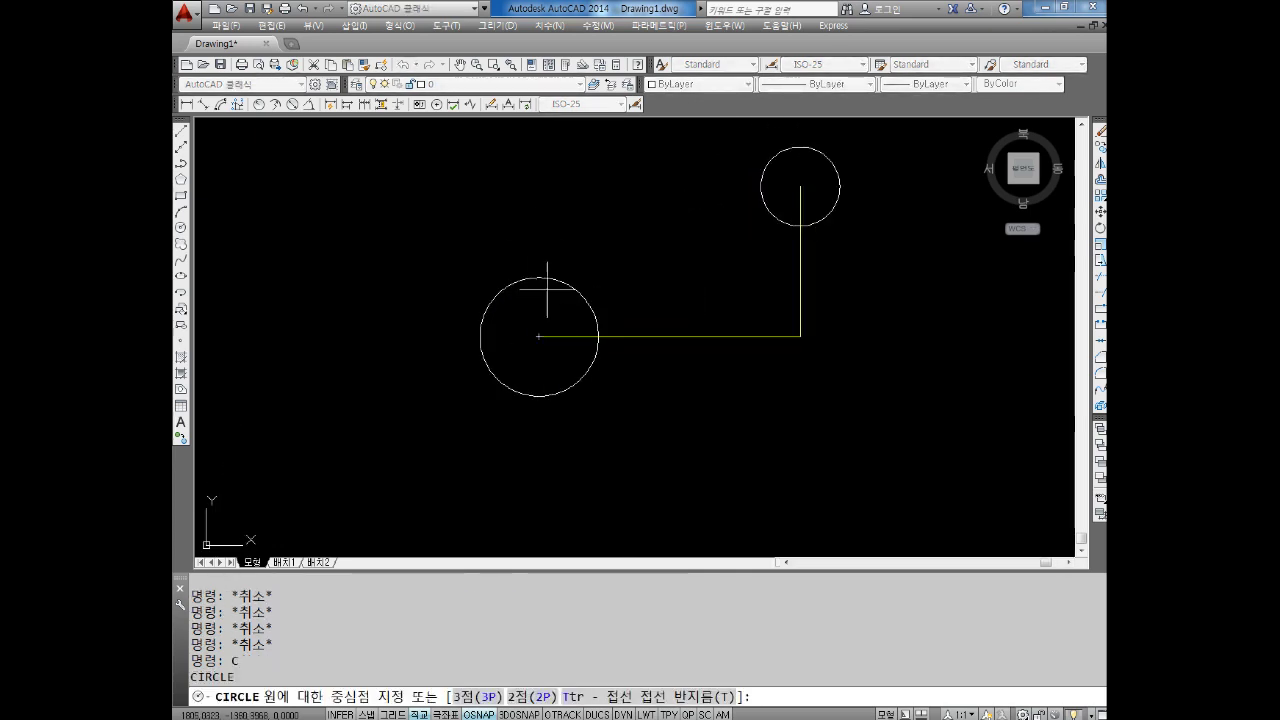
click(539, 336)
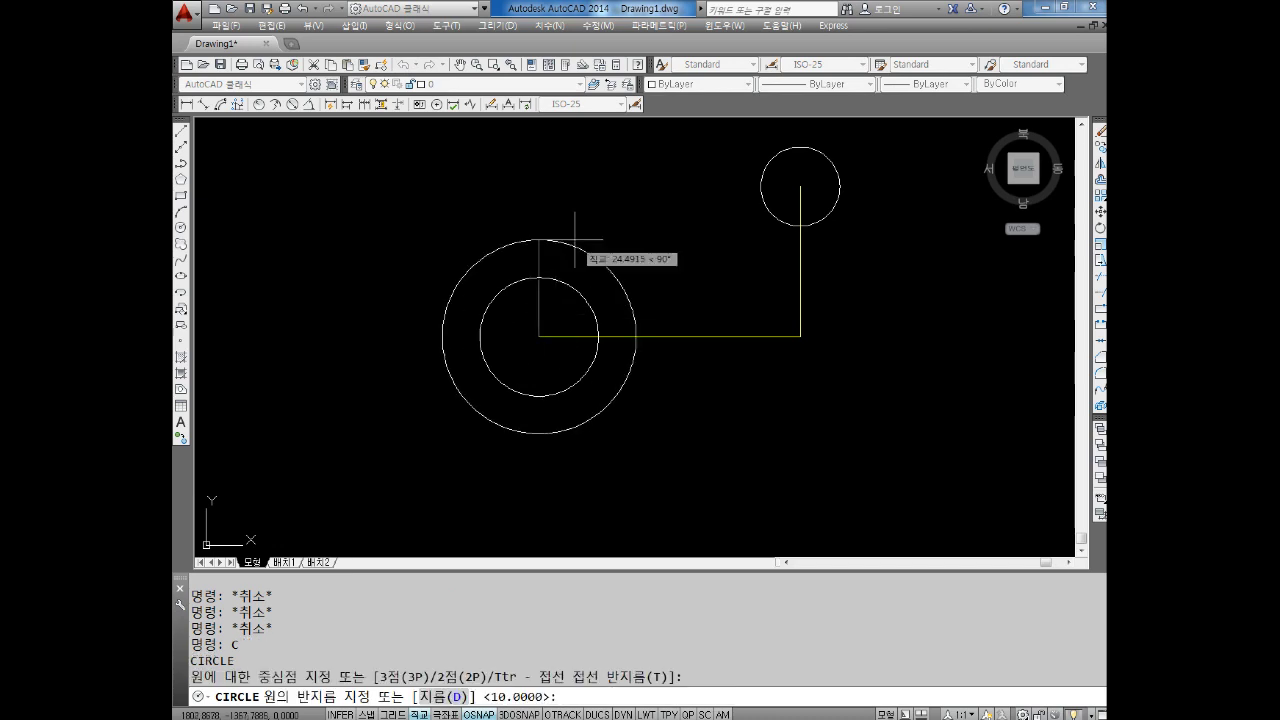
text(40)
key(Return)
Add a concentric radius-20 circle around the top circle
middle_drag(689, 266, 744, 357)
key(Escape)
key(Escape)
key(Escape)
key(Escape)
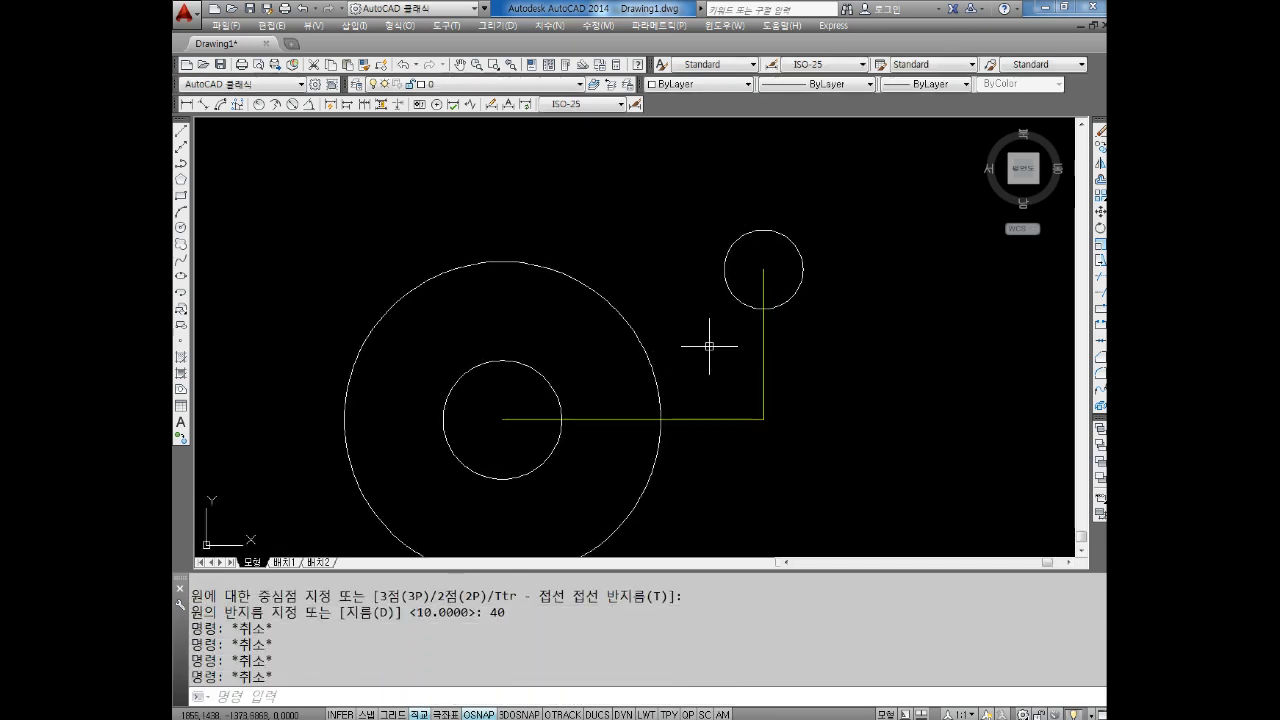
key(Return)
click(763, 268)
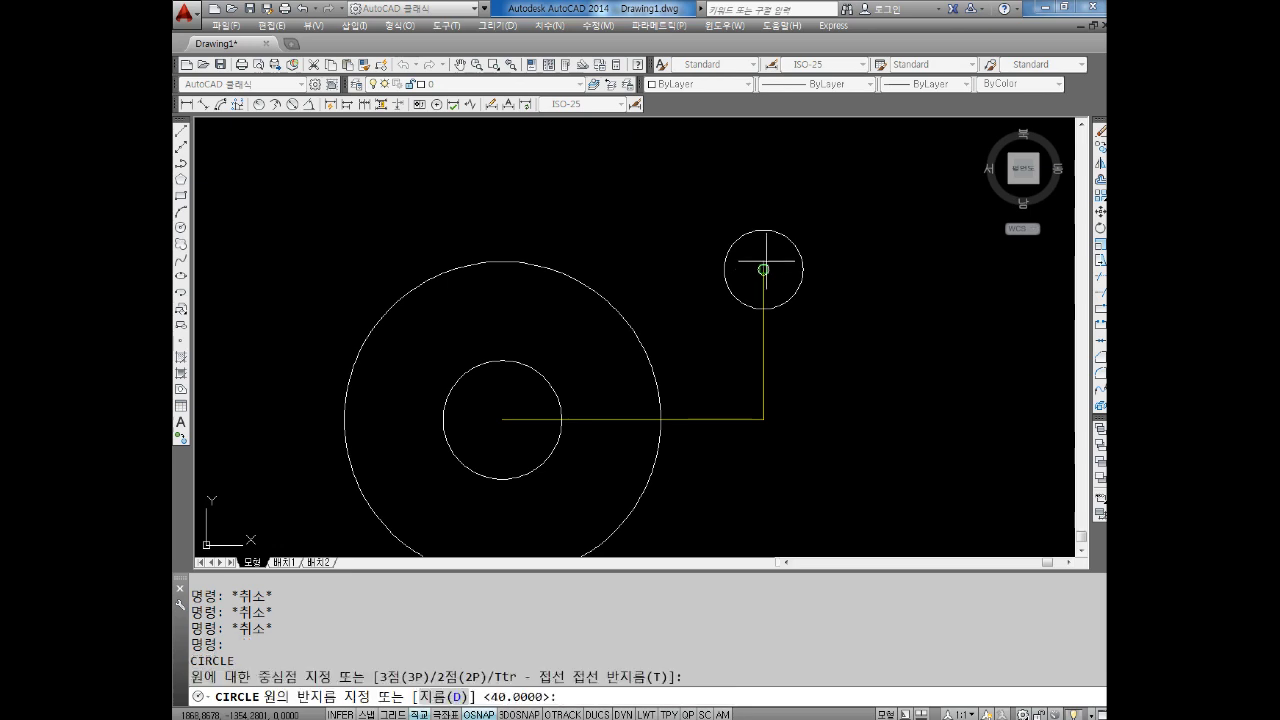
text(20)
key(Return)
key(Escape)
key(Escape)
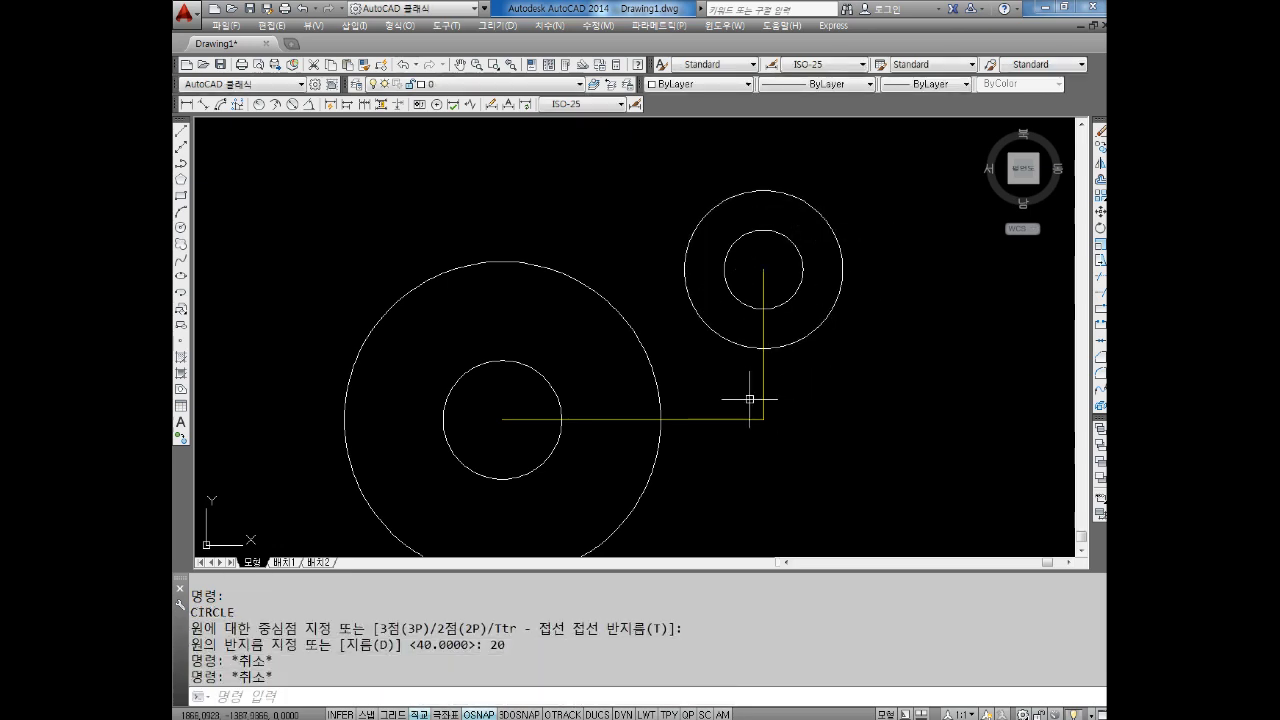
middle_drag(777, 379, 785, 355)
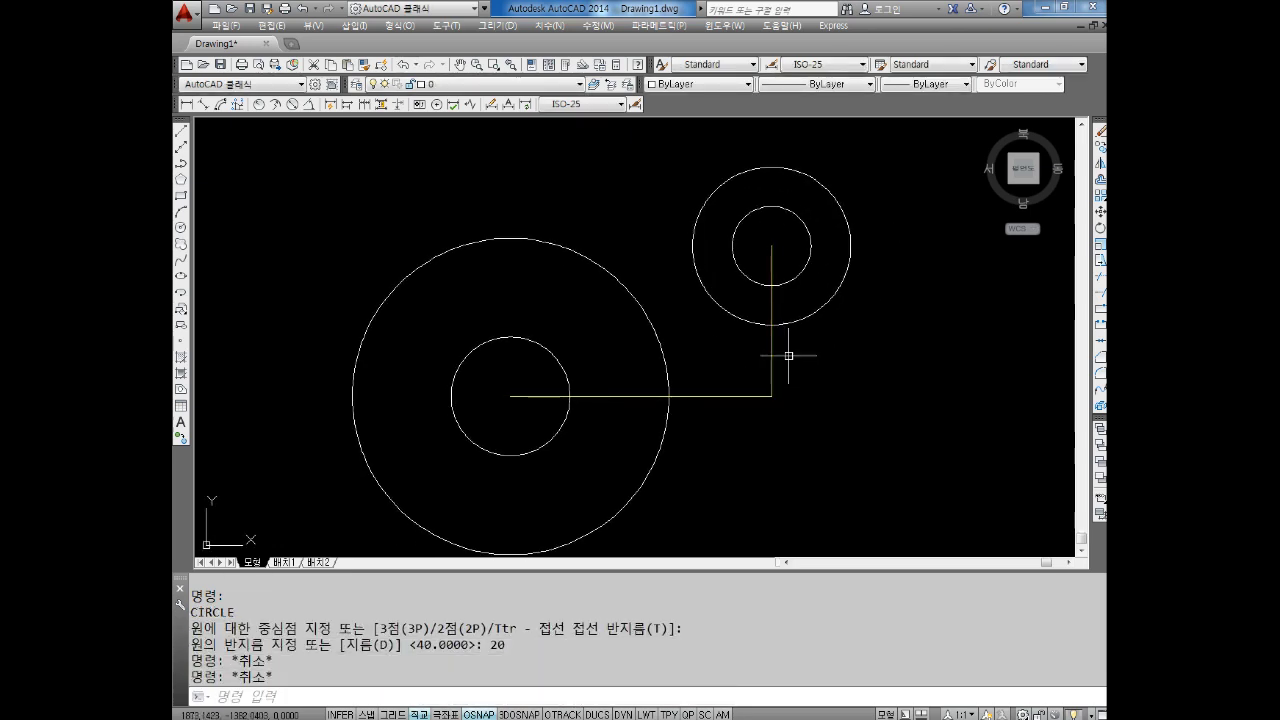
key(Escape)
key(Escape)
mouse_move(719, 344)
middle_down()
mouse_move(741, 372)
mouse_move(727, 310)
middle_up()
click(834, 371)
Erase the two L-shaped construction lines and recentre the view on the two circle pairs
click(766, 451)
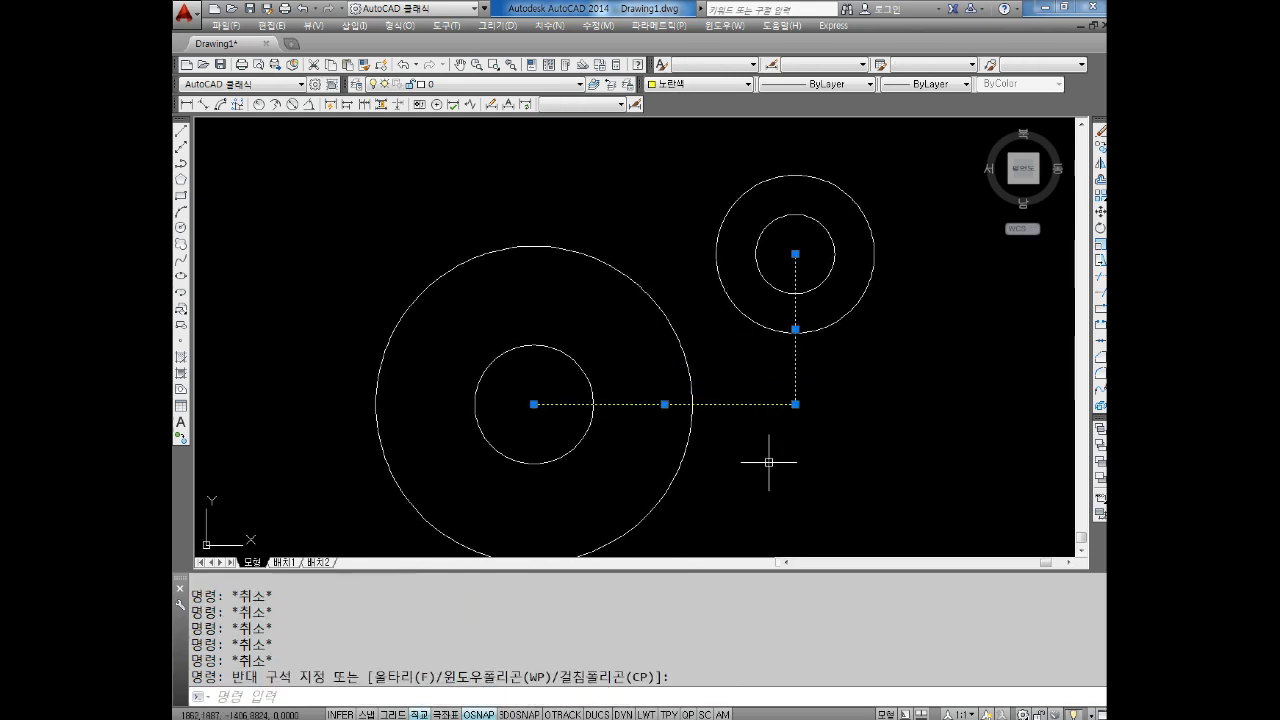
key(Delete)
key(Escape)
scroll(775, 447, down, 3)
key(Escape)
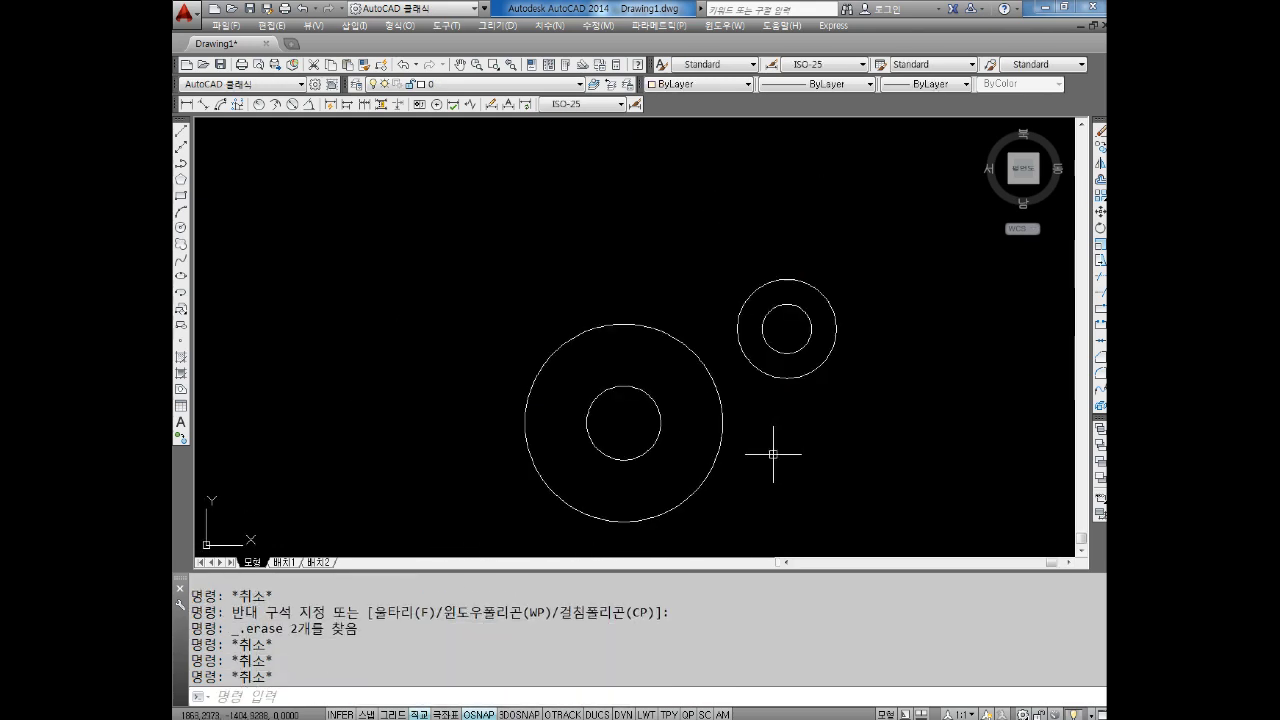
scroll(740, 385, up, 3)
key(Escape)
key(Escape)
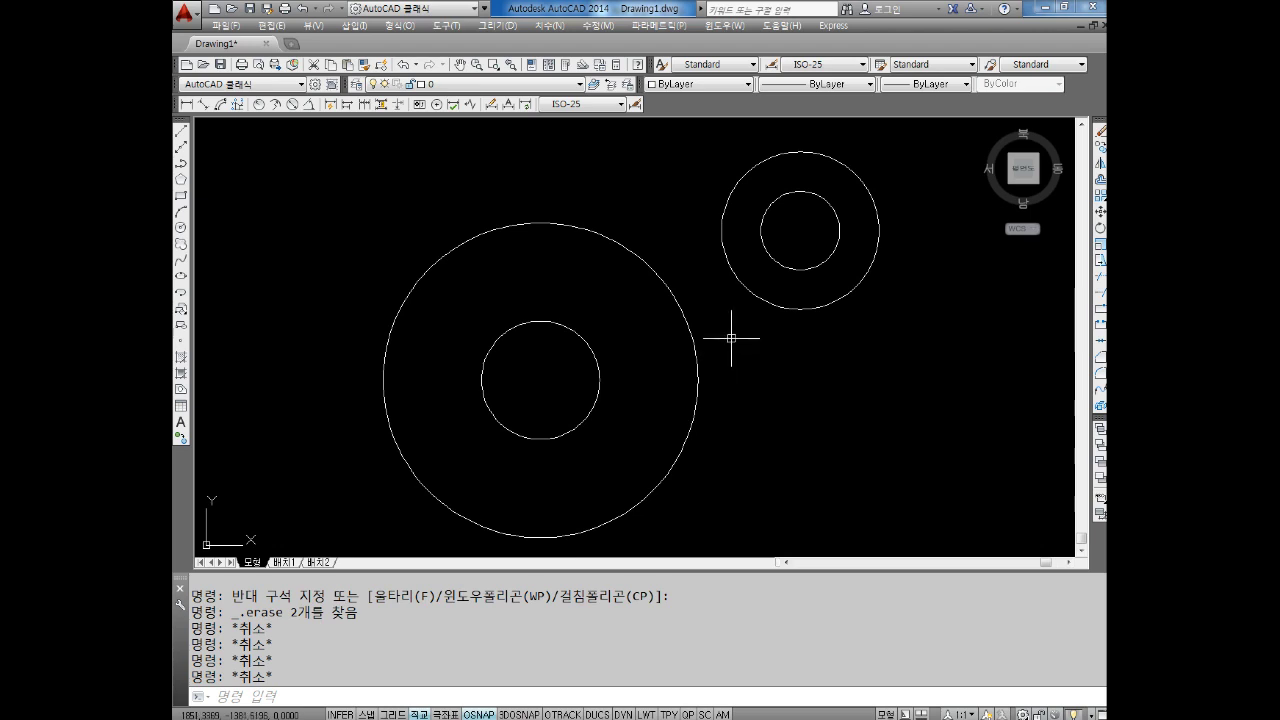
scroll(735, 340, down, 2)
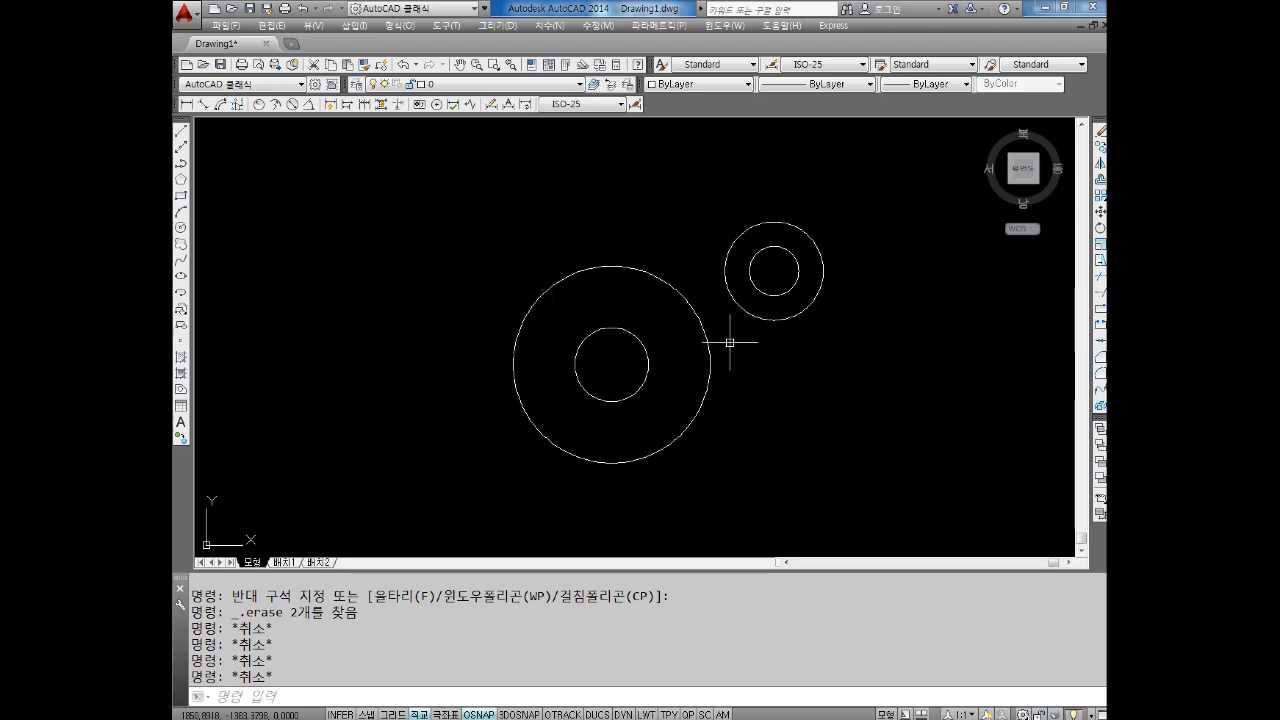
middle_drag(743, 311, 698, 331)
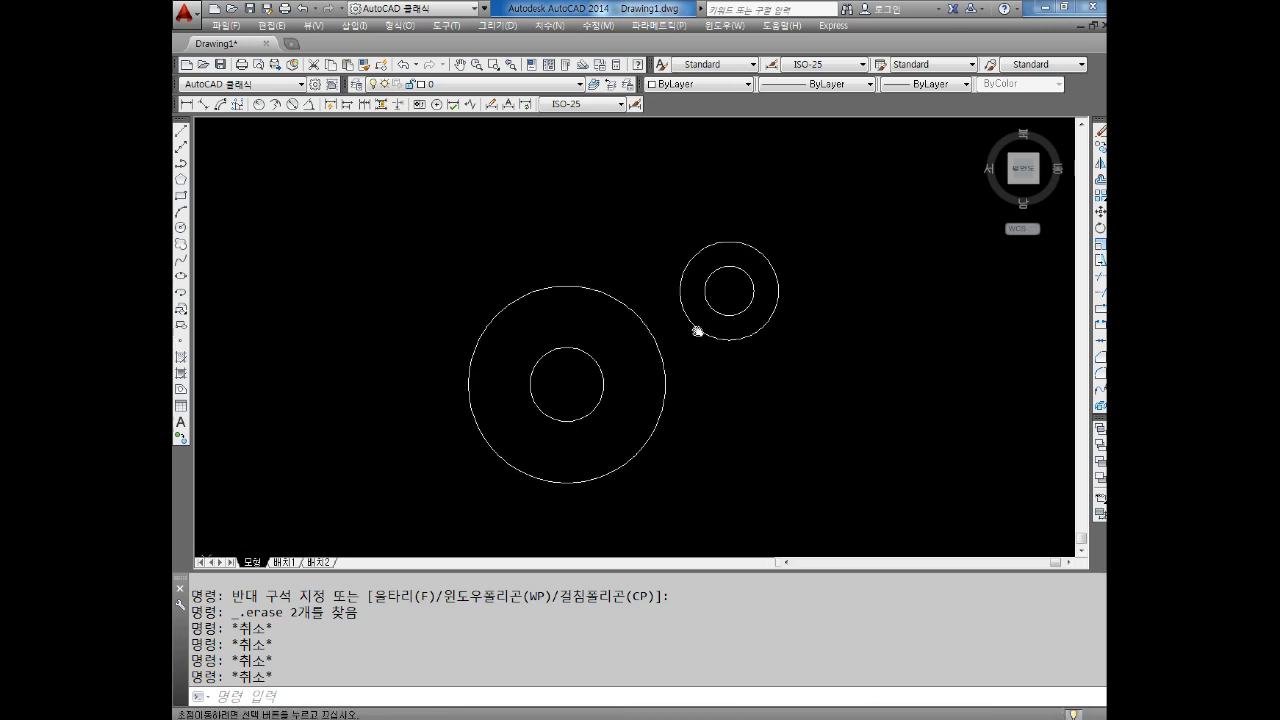
key(Escape)
key(Escape)
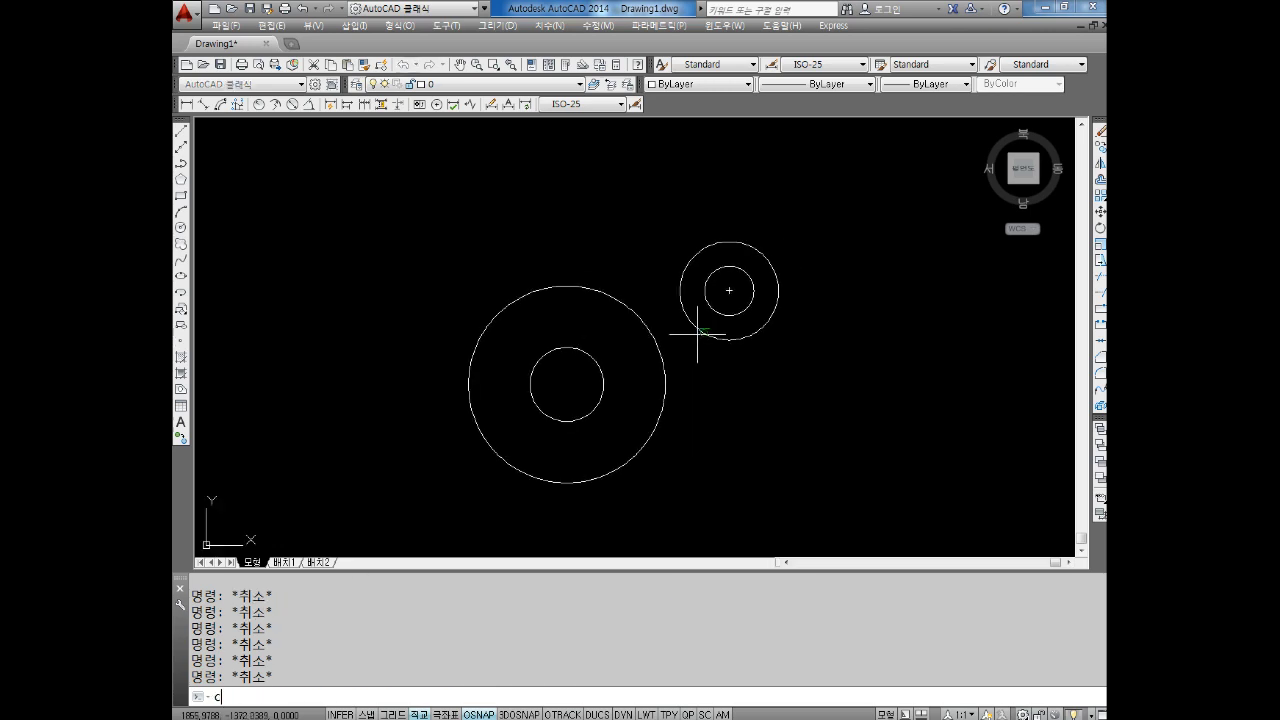
Try a tangent-tangent-radius circle on the two outer circles, then undo it
text(c)
key(Return)
text(t)
key(Return)
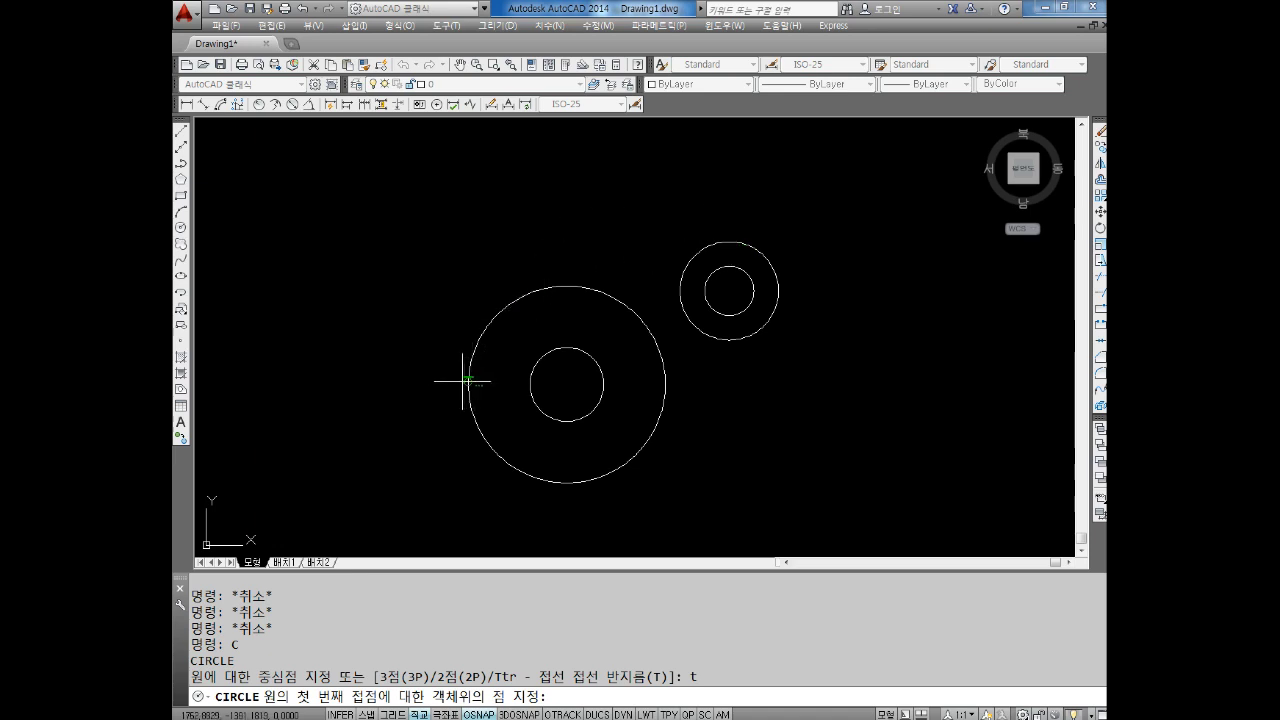
click(466, 380)
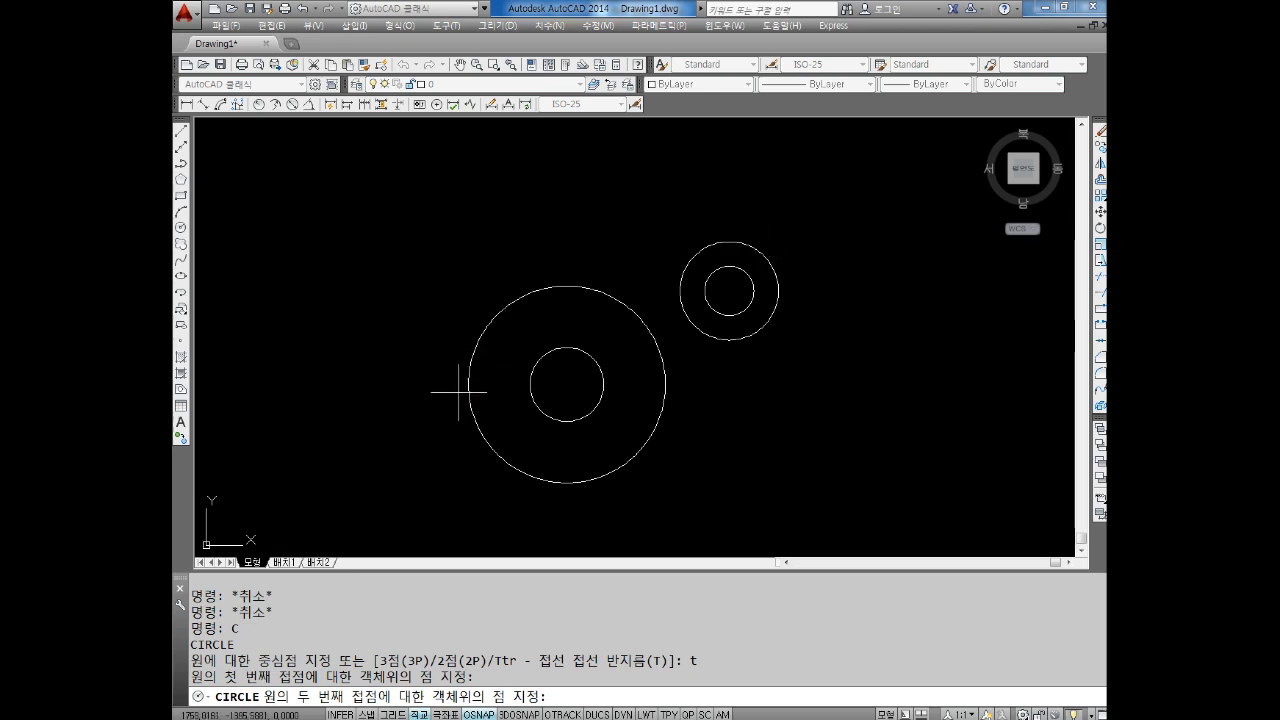
click(762, 245)
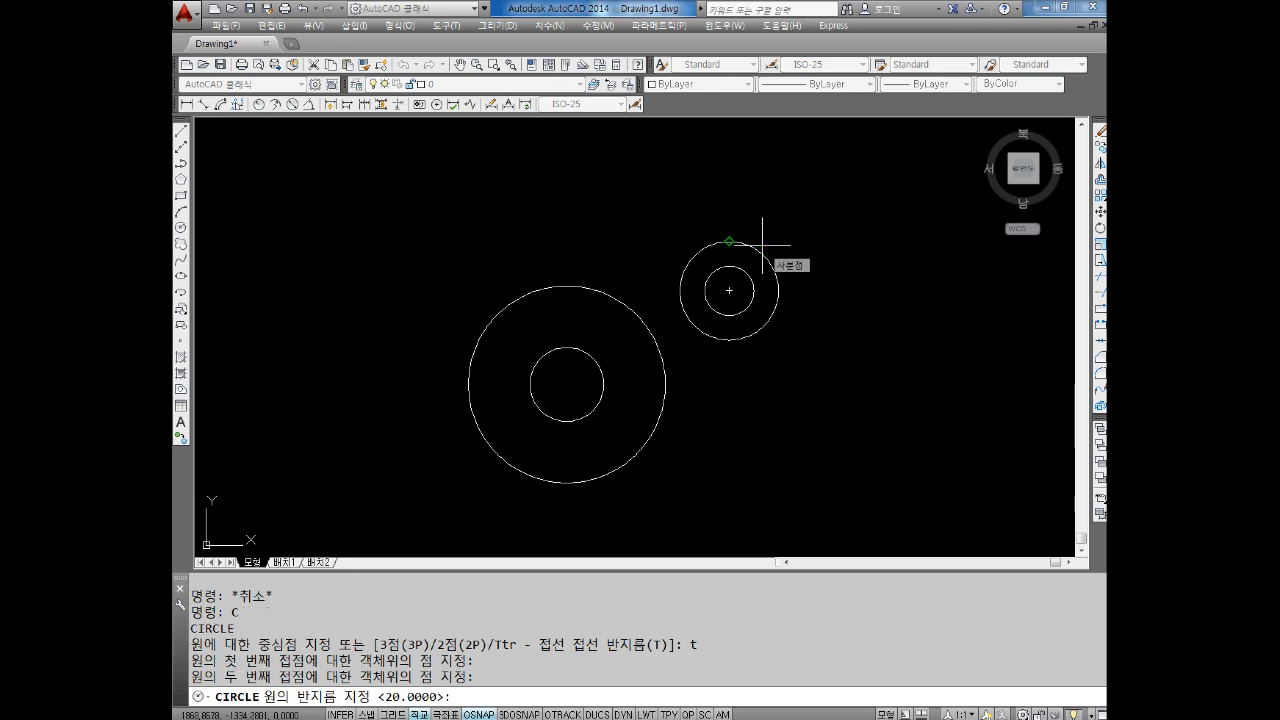
text(100)
key(Return)
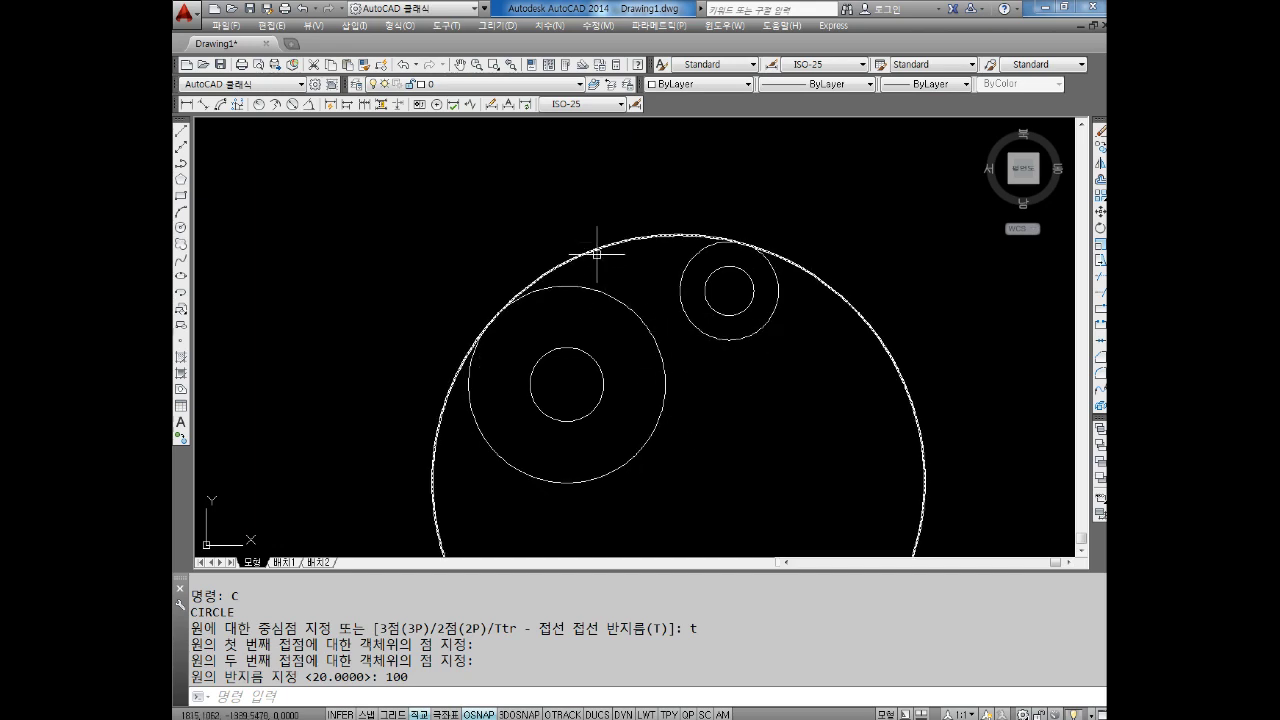
text(u)
key(Return)
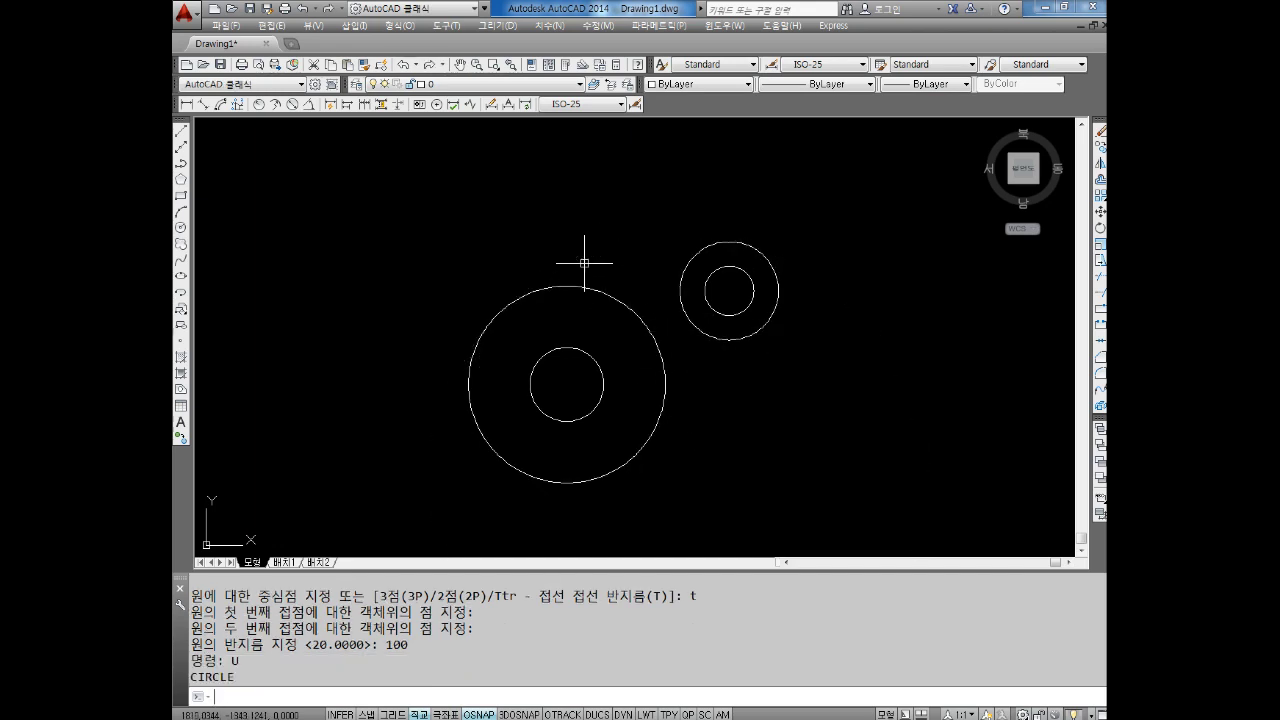
key(Escape)
key(Escape)
key(Escape)
Draw a radius-100 circle tangent to the left and small outer circles, enclosing both
text(c)
key(Return)
text(t)
key(Return)
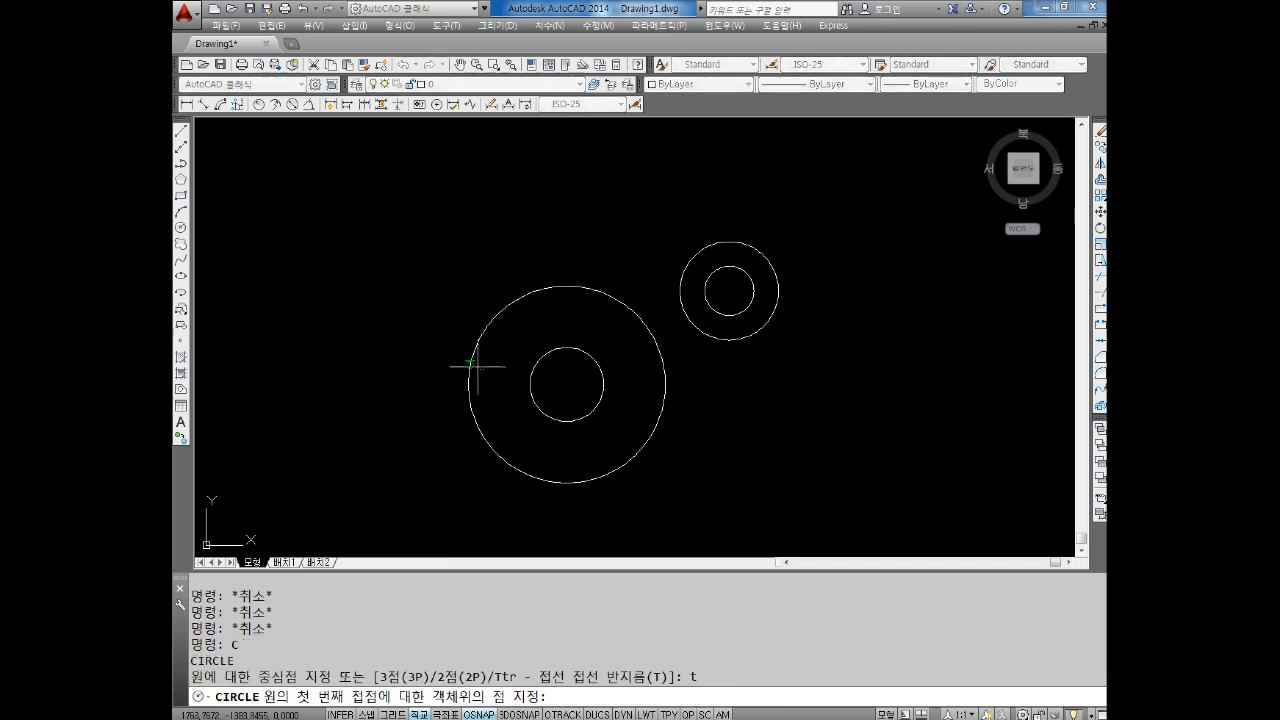
click(469, 399)
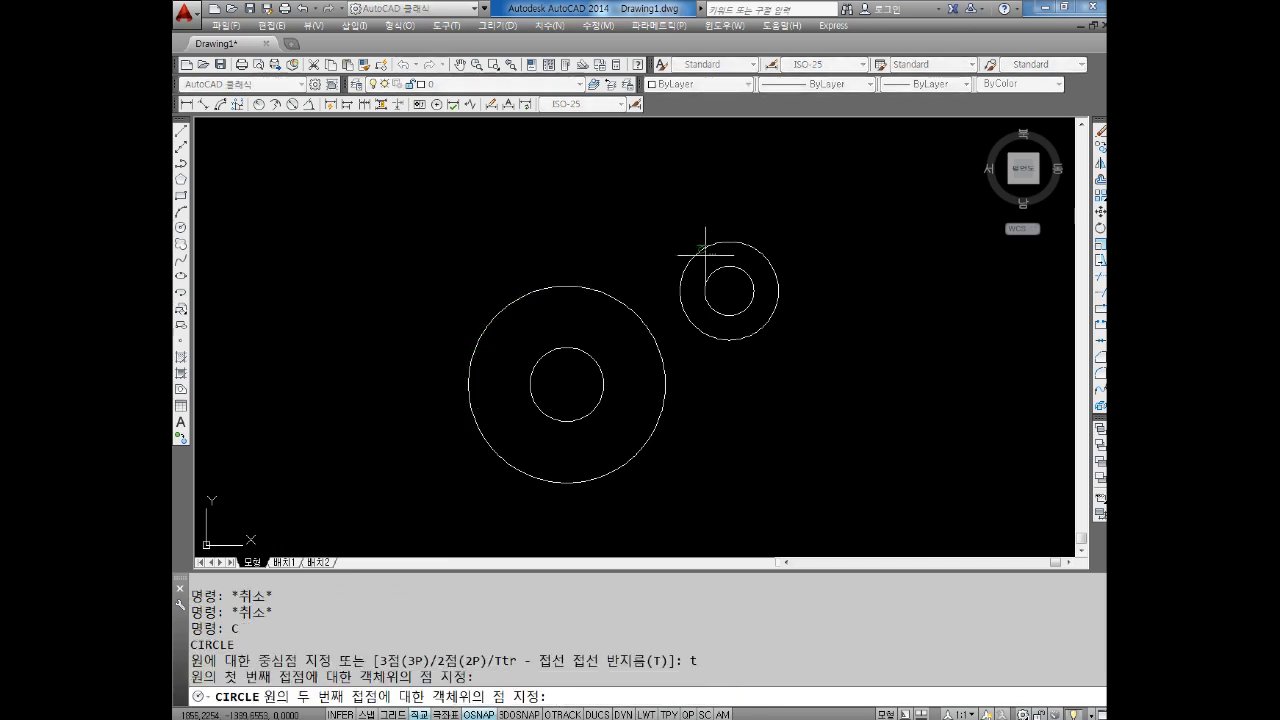
click(755, 246)
text(10)
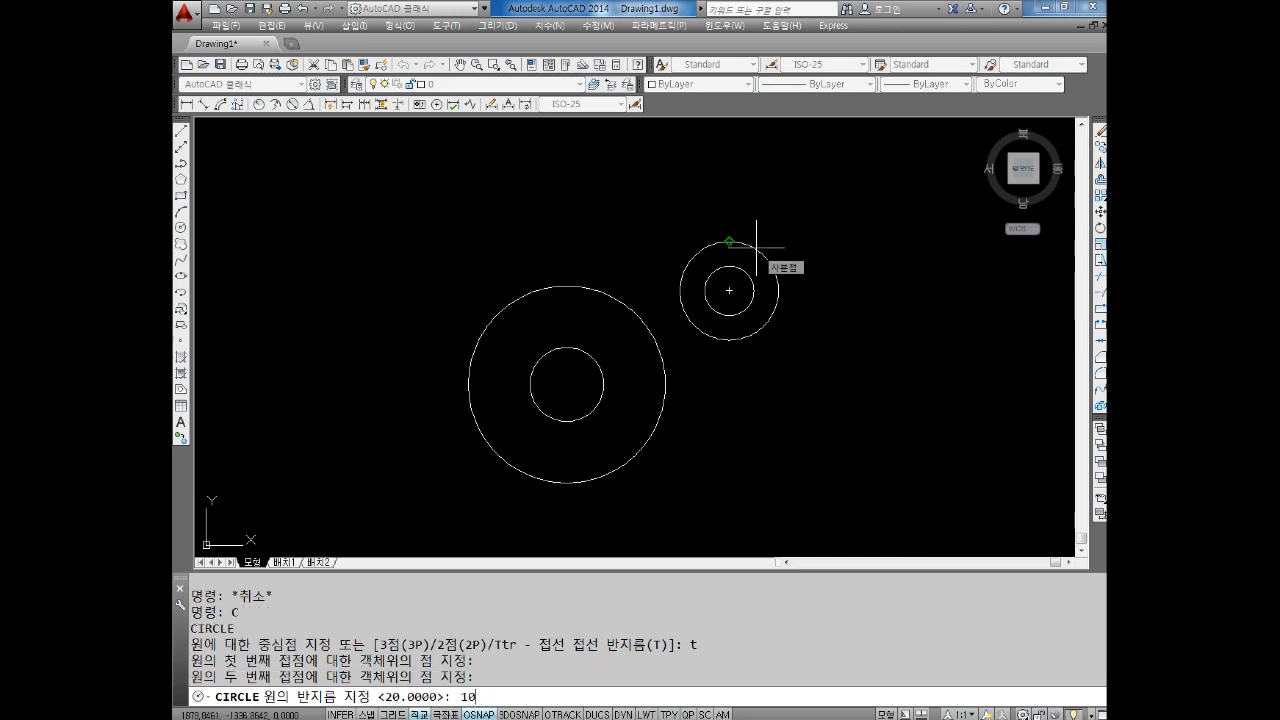
text(0)
key(Return)
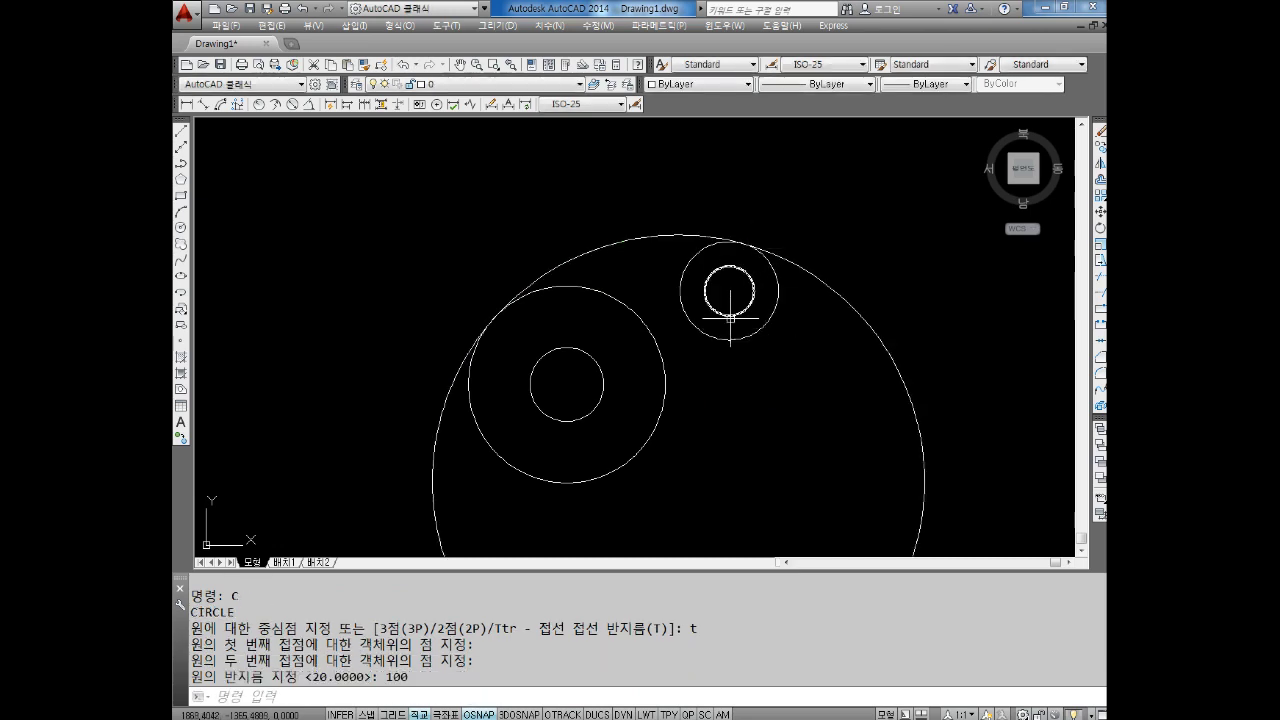
key(Escape)
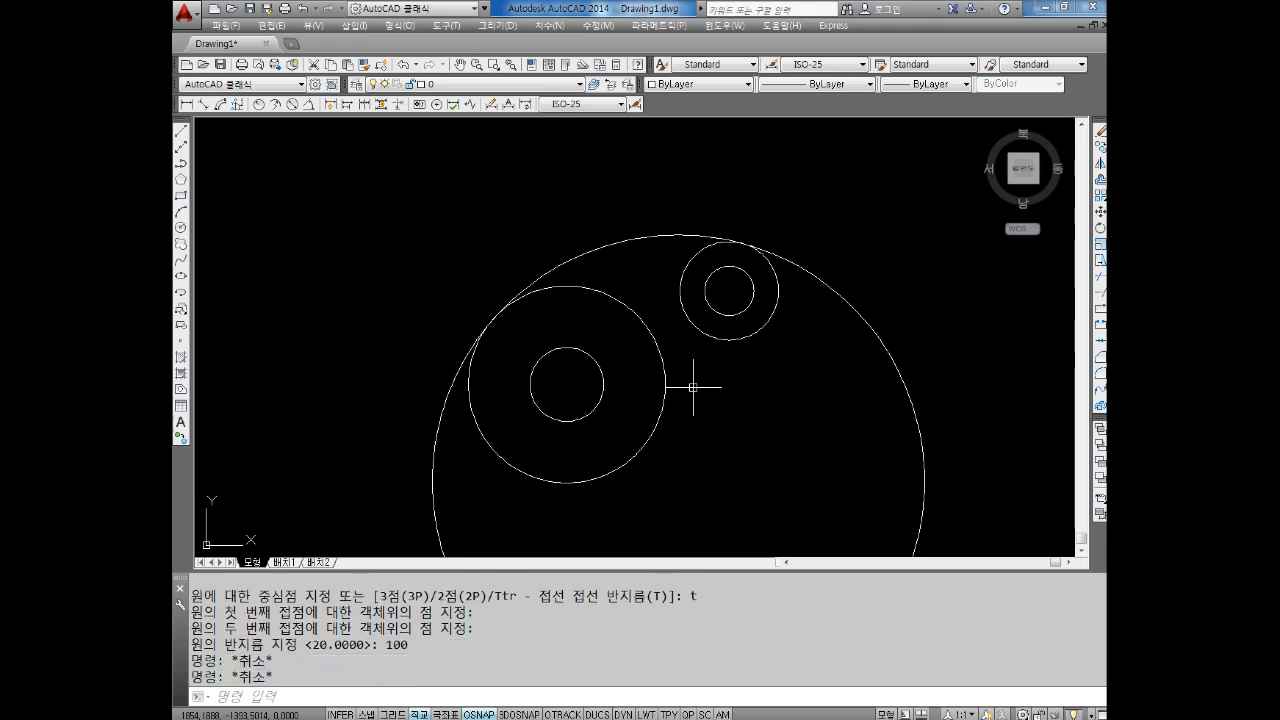
key(Escape)
text(fc)
key(Return)
key(Escape)
key(Escape)
Add a radius-20 circle tangent to both outer circles in the gap below them
text(c)
key(Return)
text(t)
key(Return)
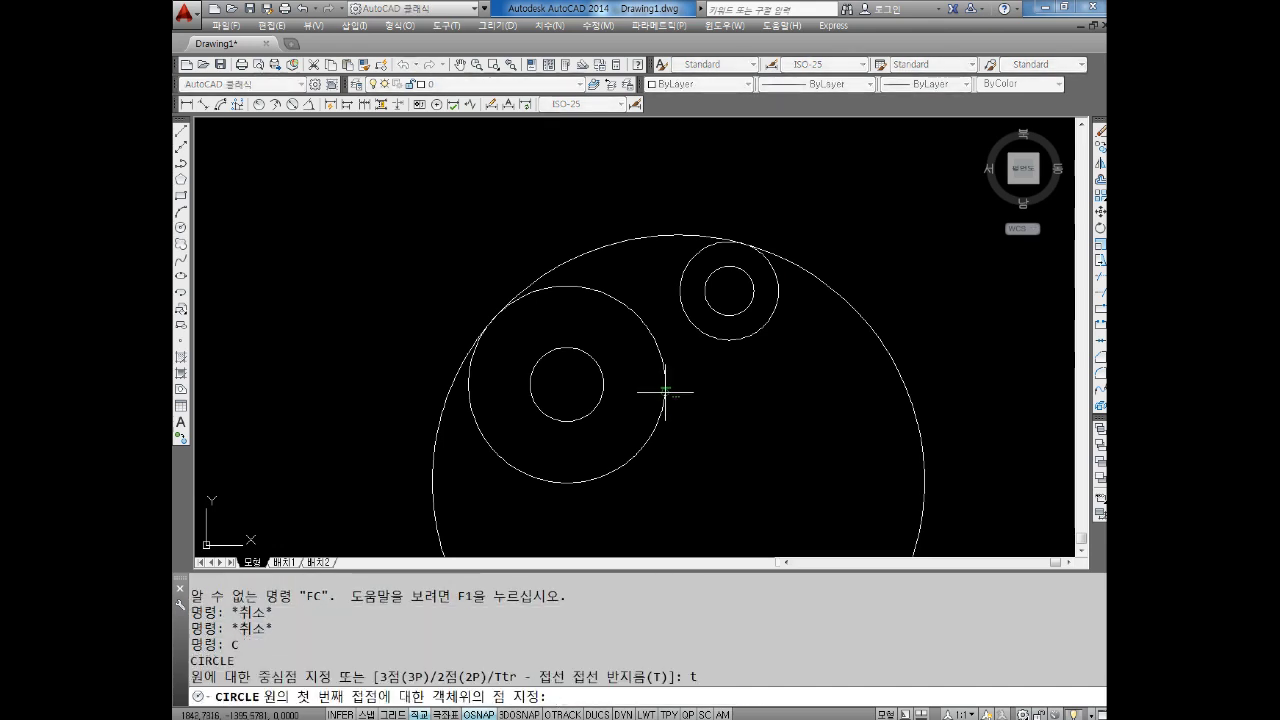
click(665, 392)
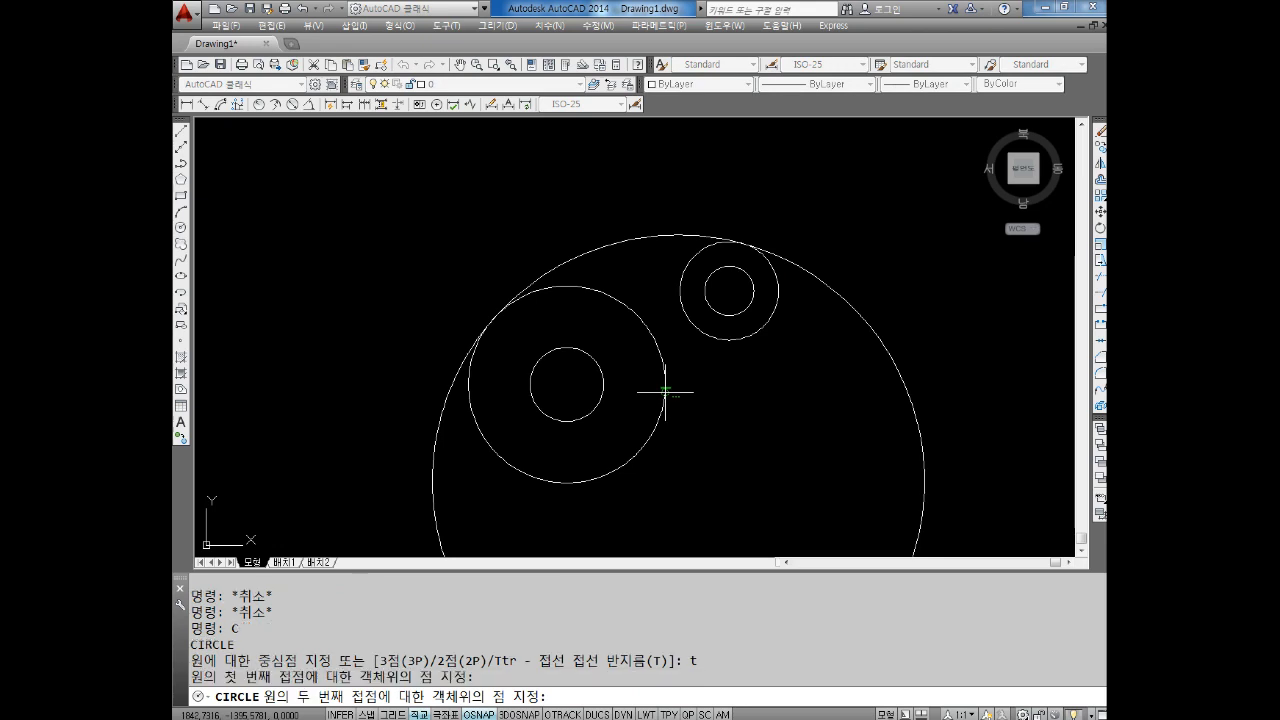
click(708, 338)
text(20)
key(Return)
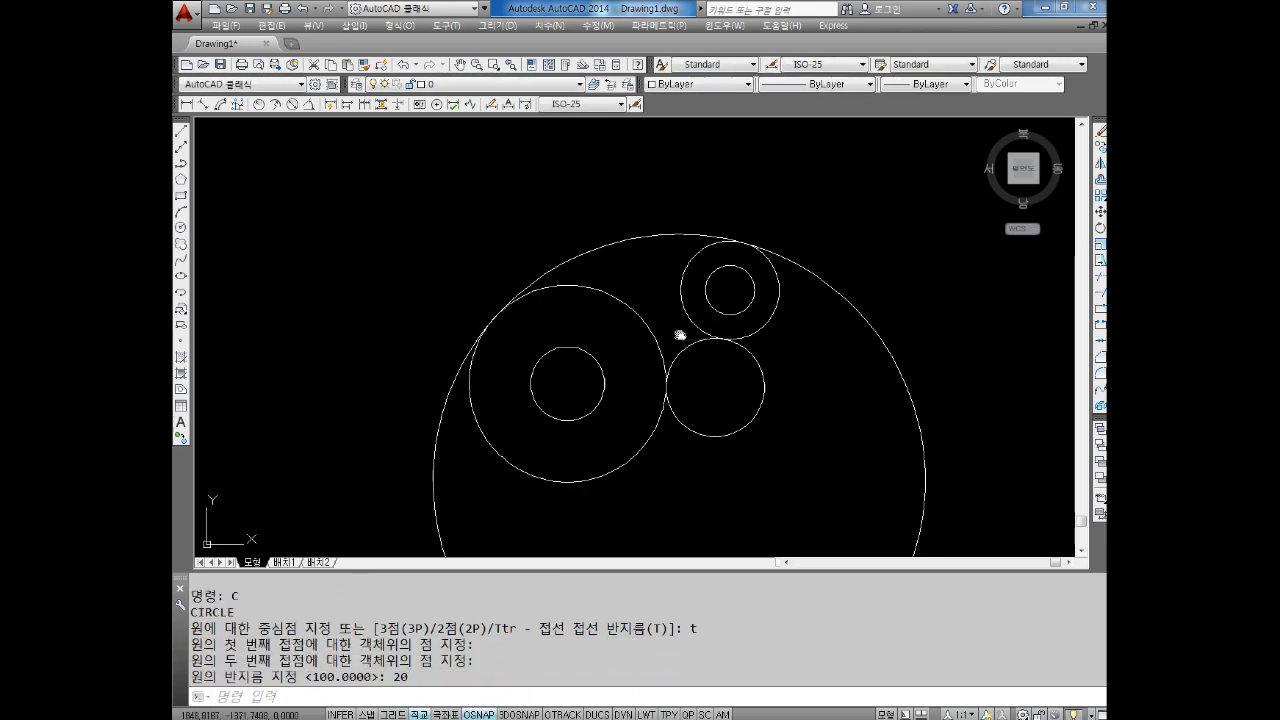
mouse_move(680, 334)
middle_down()
mouse_move(657, 257)
mouse_move(593, 271)
middle_up()
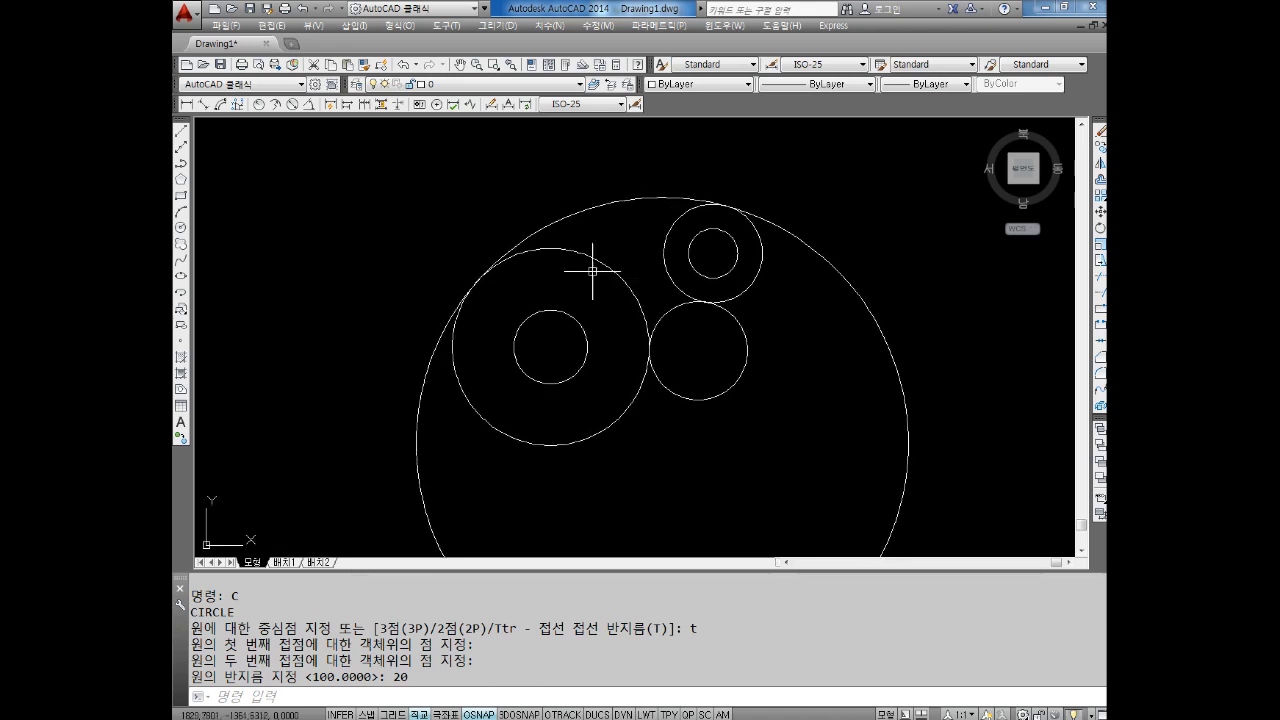
key(Escape)
key(Escape)
Trim away the radius-100 circle's outer arcs, most of the radius-20 circle, and the inner circle arcs
text(t)
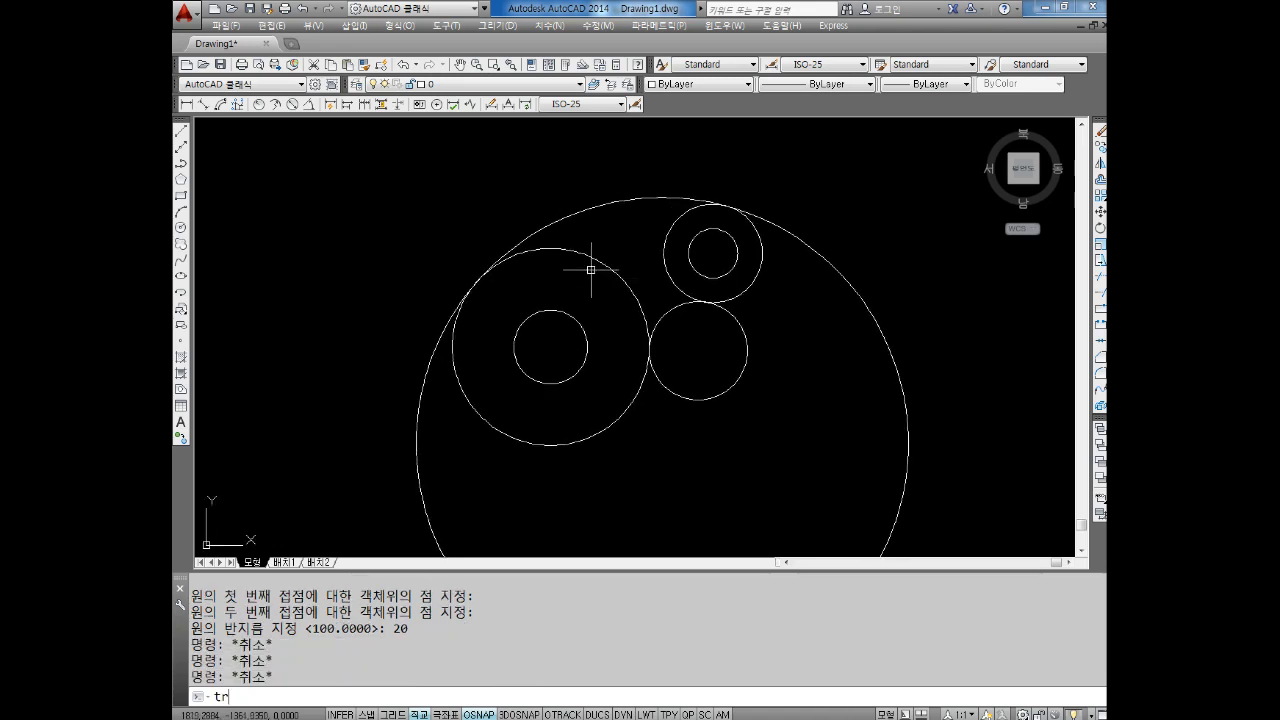
text(r)
key(Return)
click(920, 237)
click(794, 349)
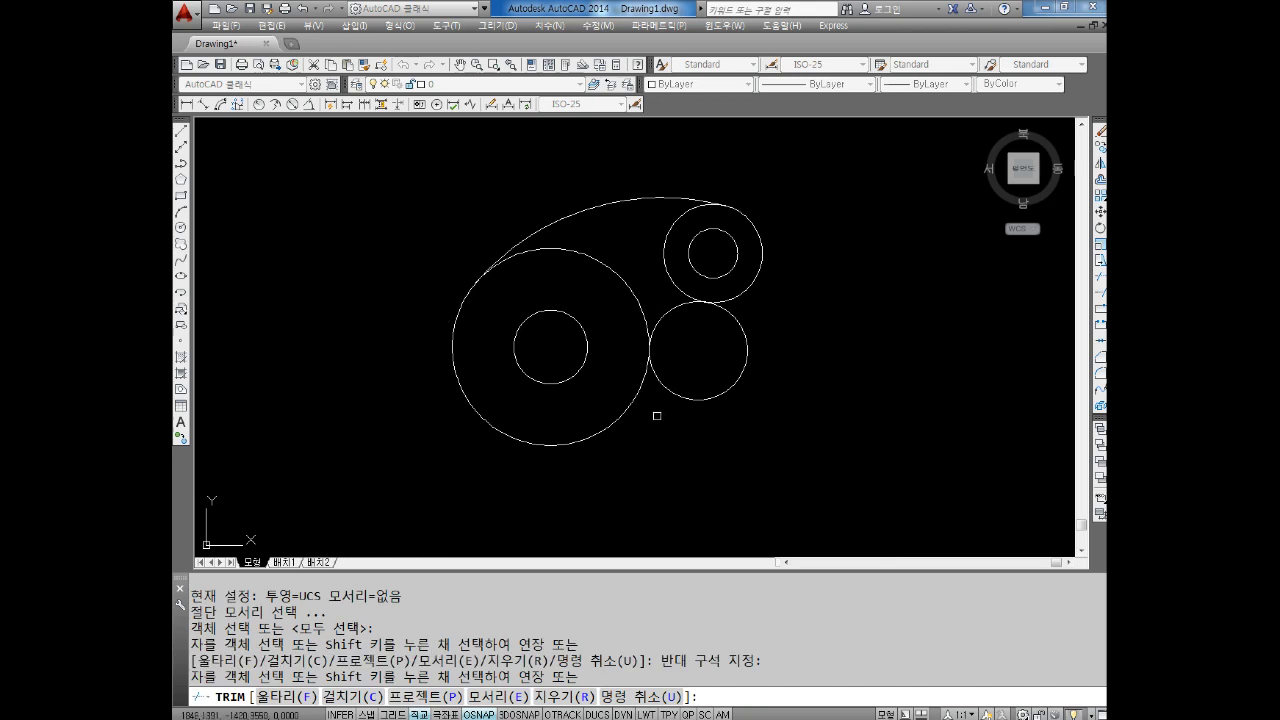
click(723, 371)
click(674, 423)
click(600, 263)
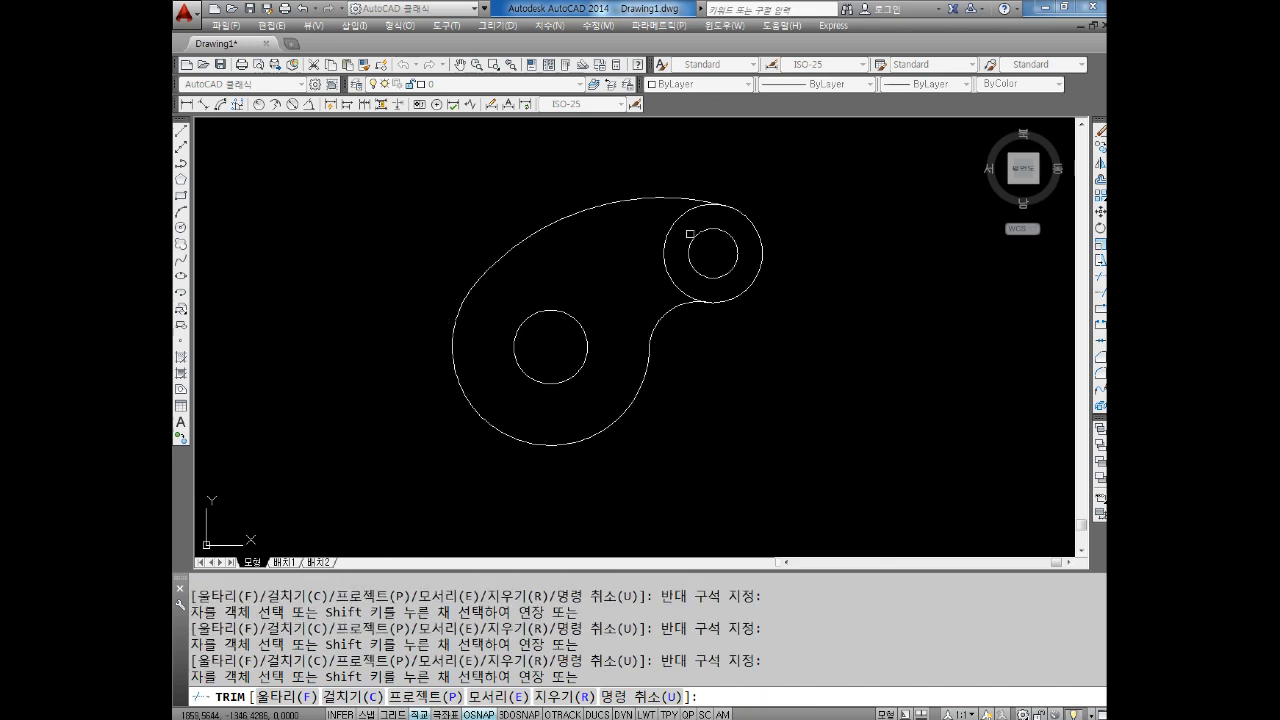
click(666, 240)
scroll(583, 274, up, 2)
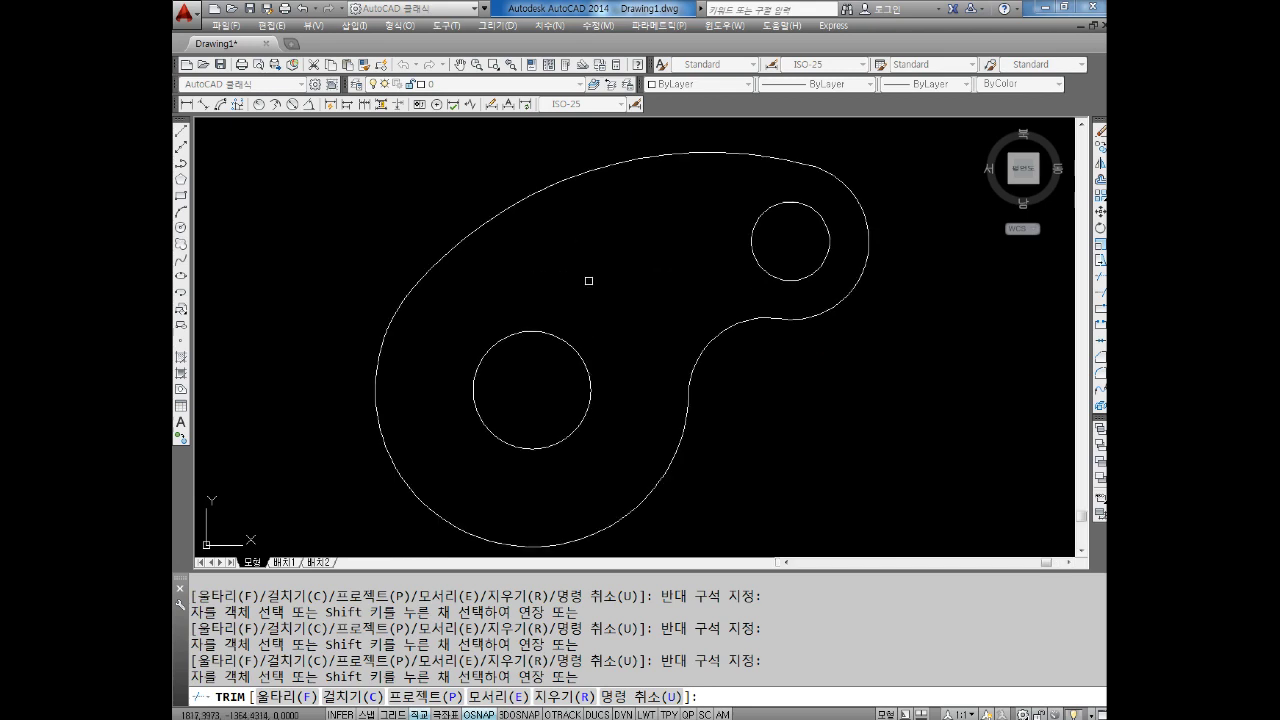
middle_drag(586, 280, 611, 274)
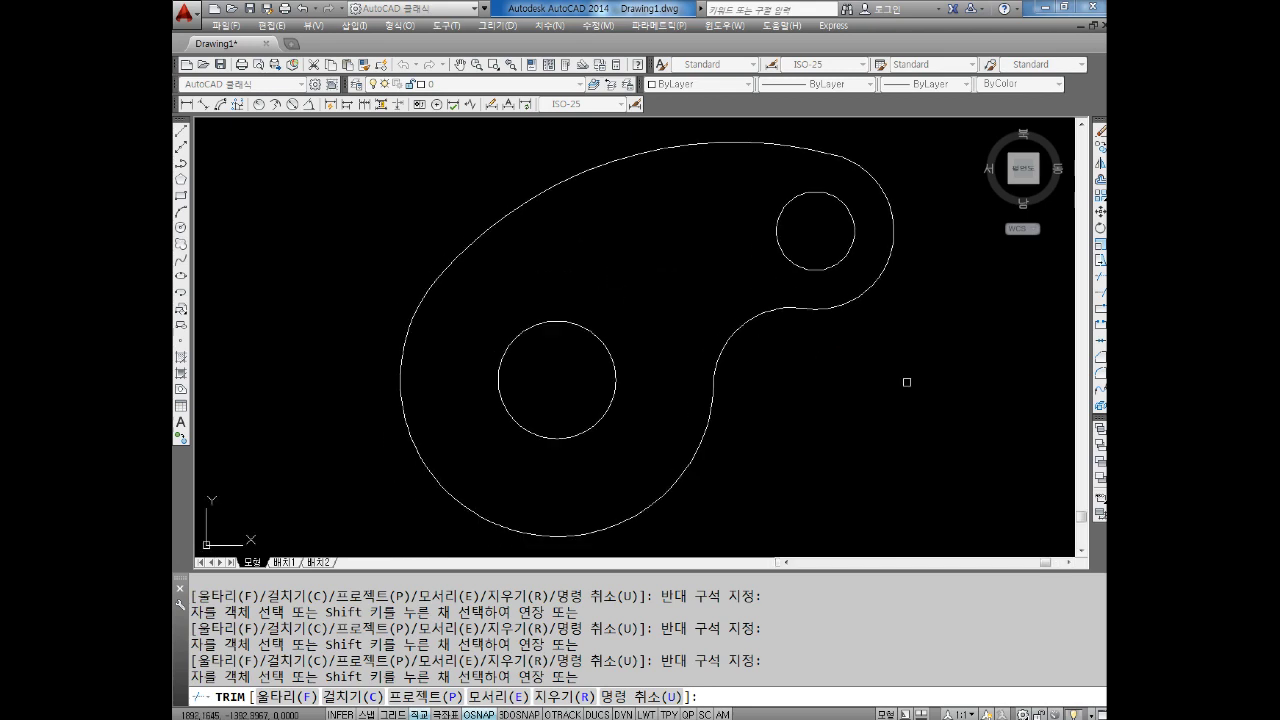